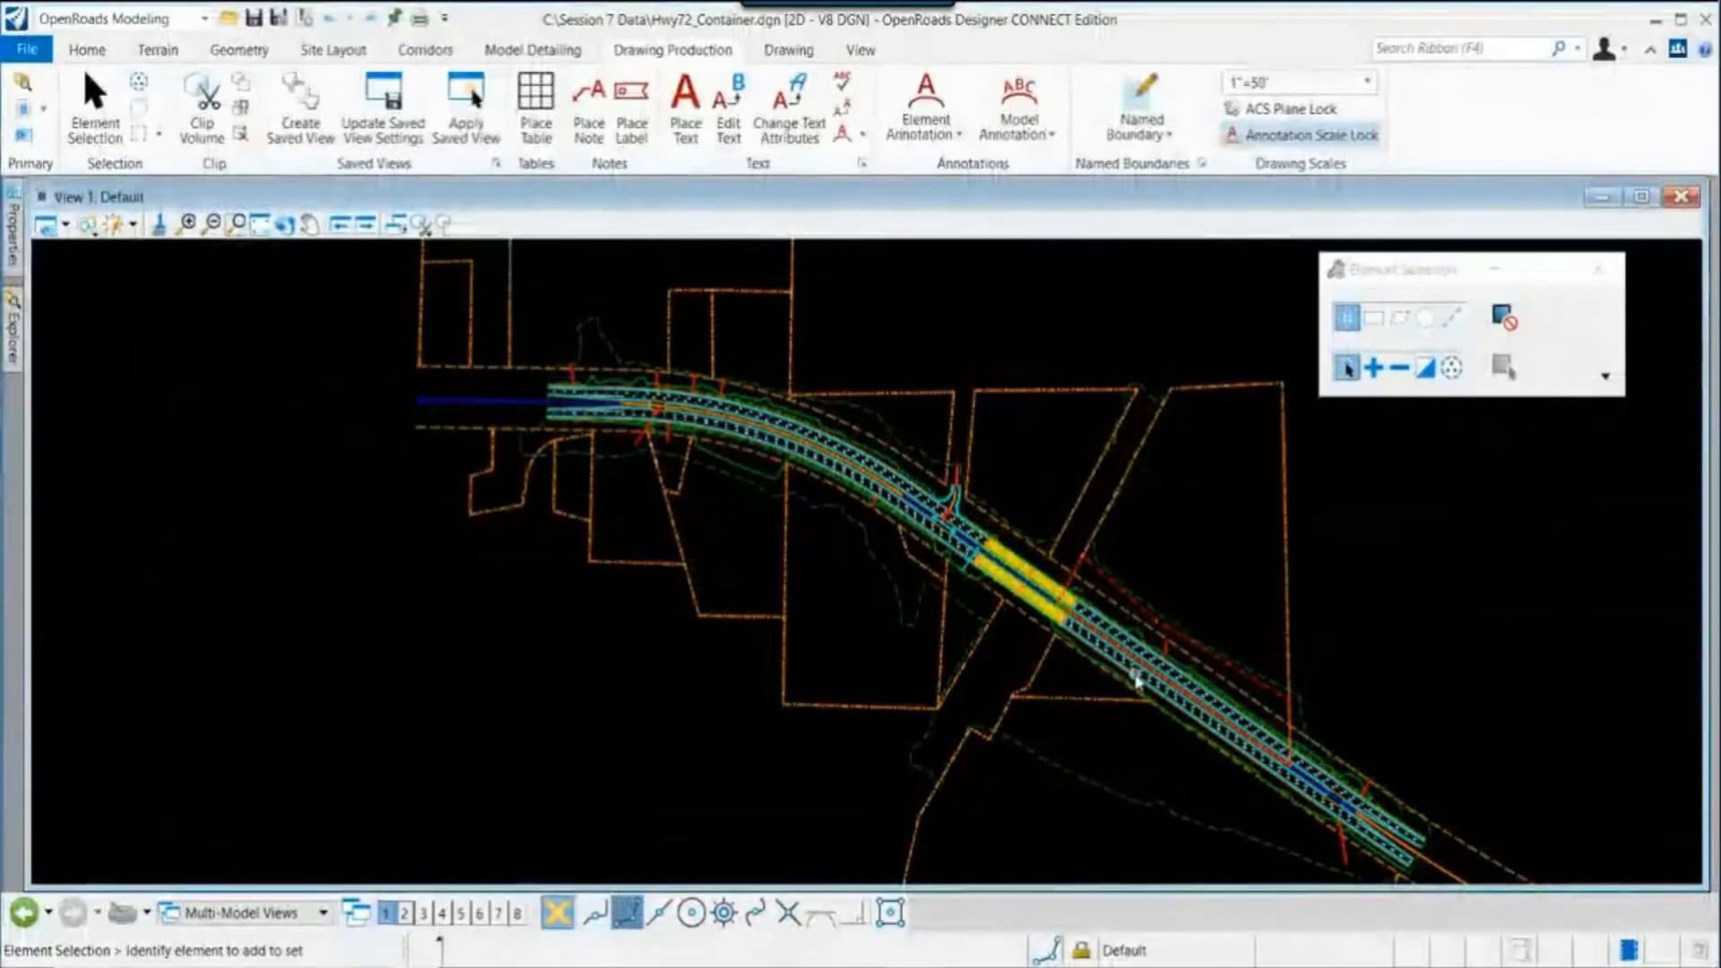
# Step: Display the highway model in side-by-side plan and 3D views, and move the Element Selection dialog off the 3D view
pyautogui.scroll(1, 1182, 553)
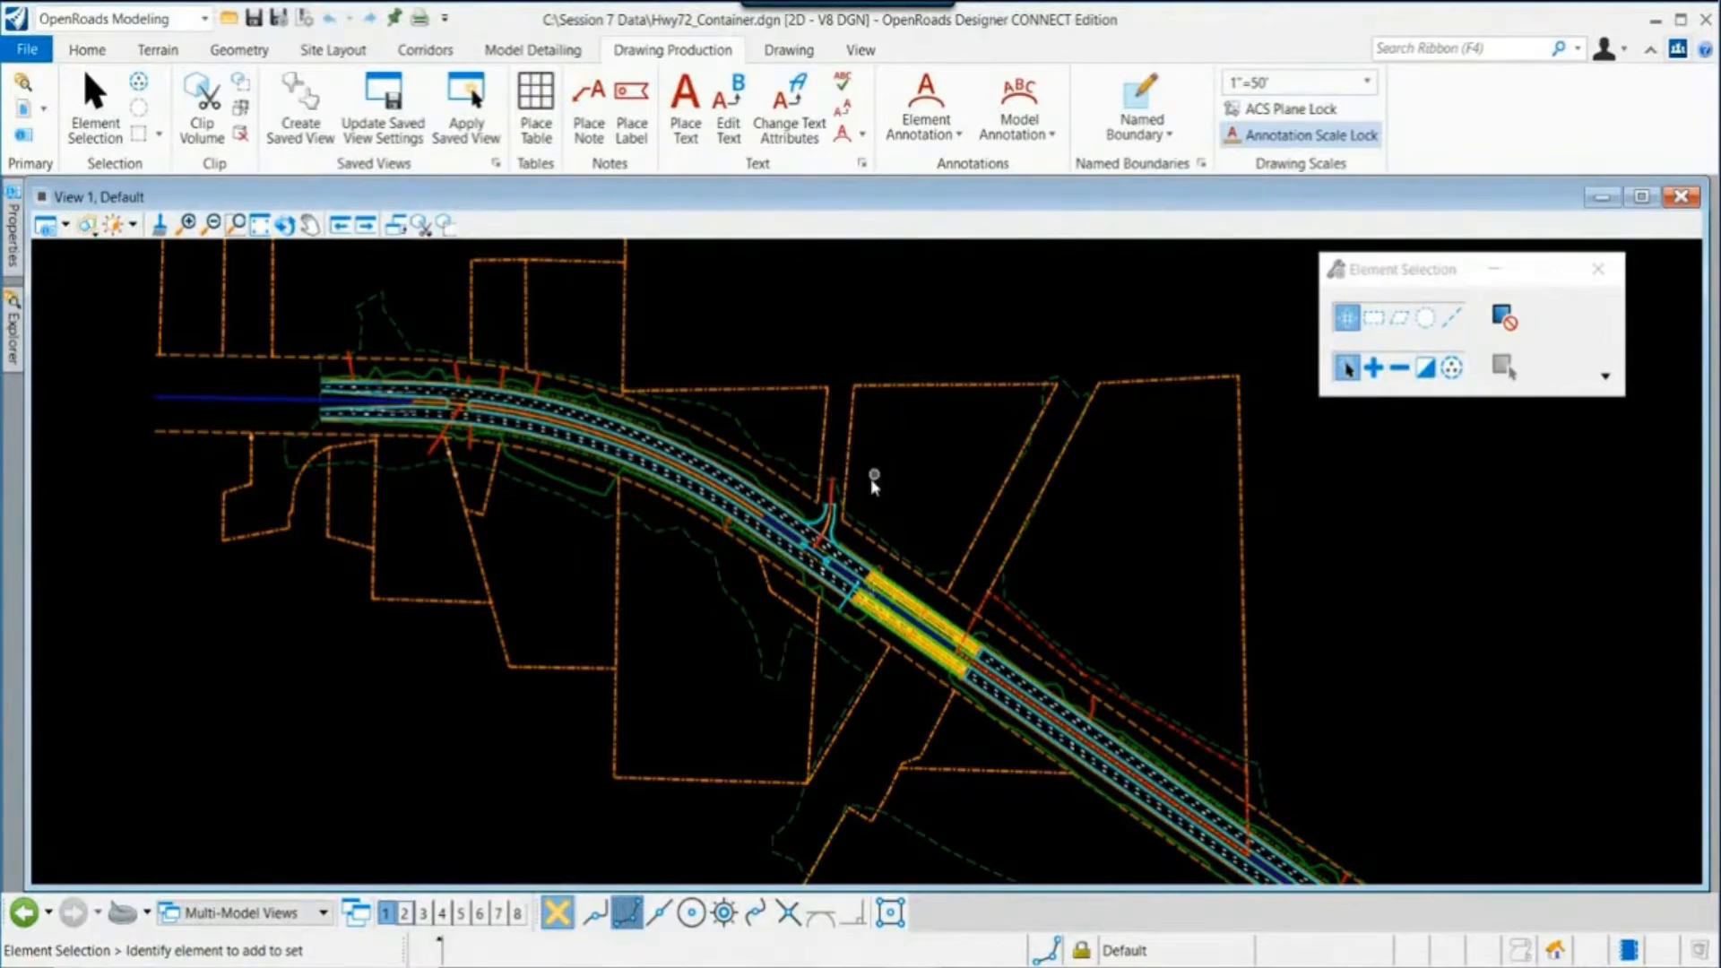
pyautogui.scroll(-1, 880, 471)
pyautogui.rightClick(799, 423)
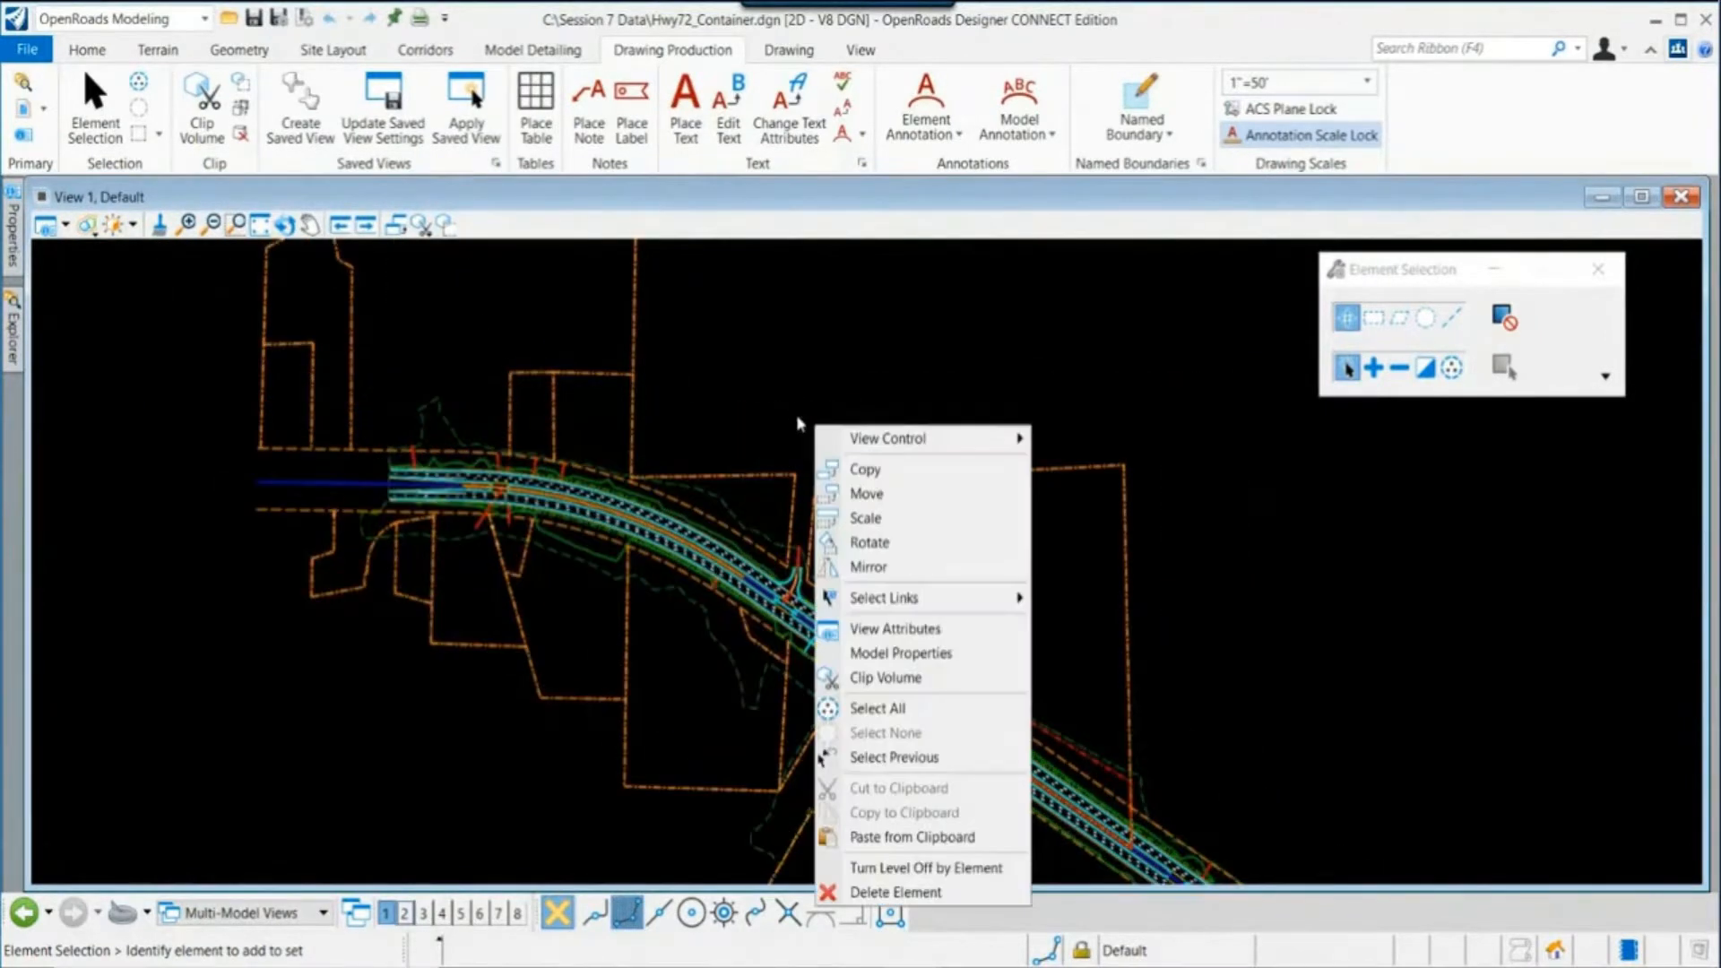
pyautogui.moveTo(832, 437)
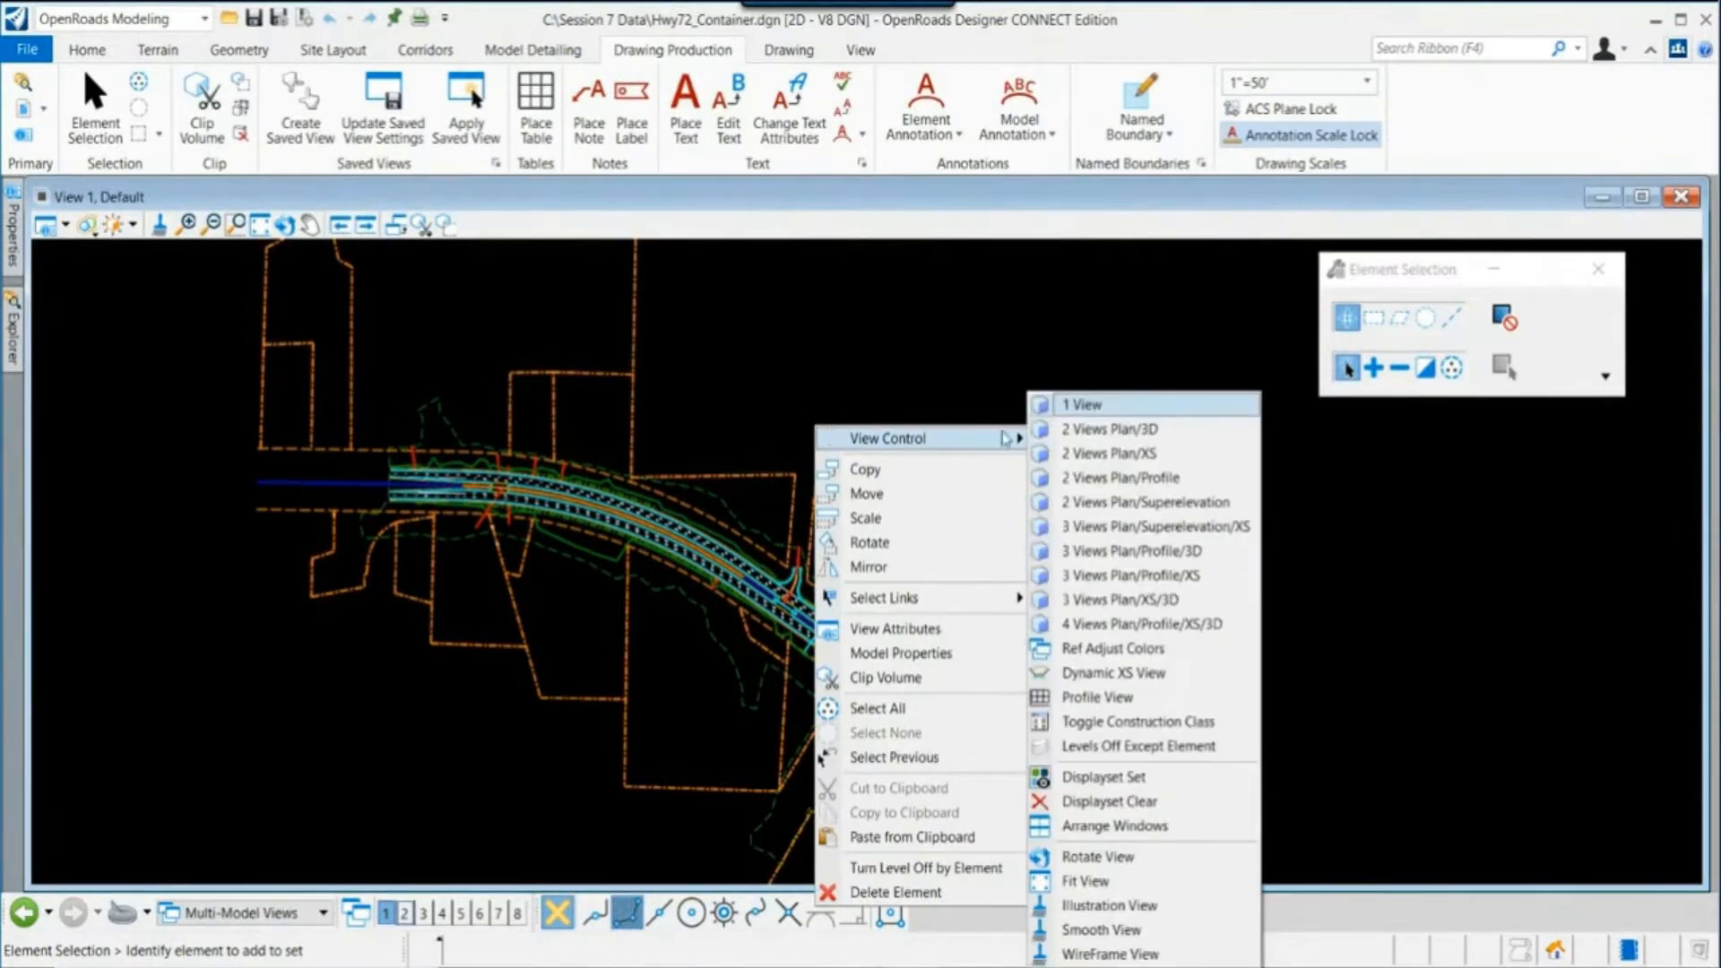
pyautogui.click(1114, 434)
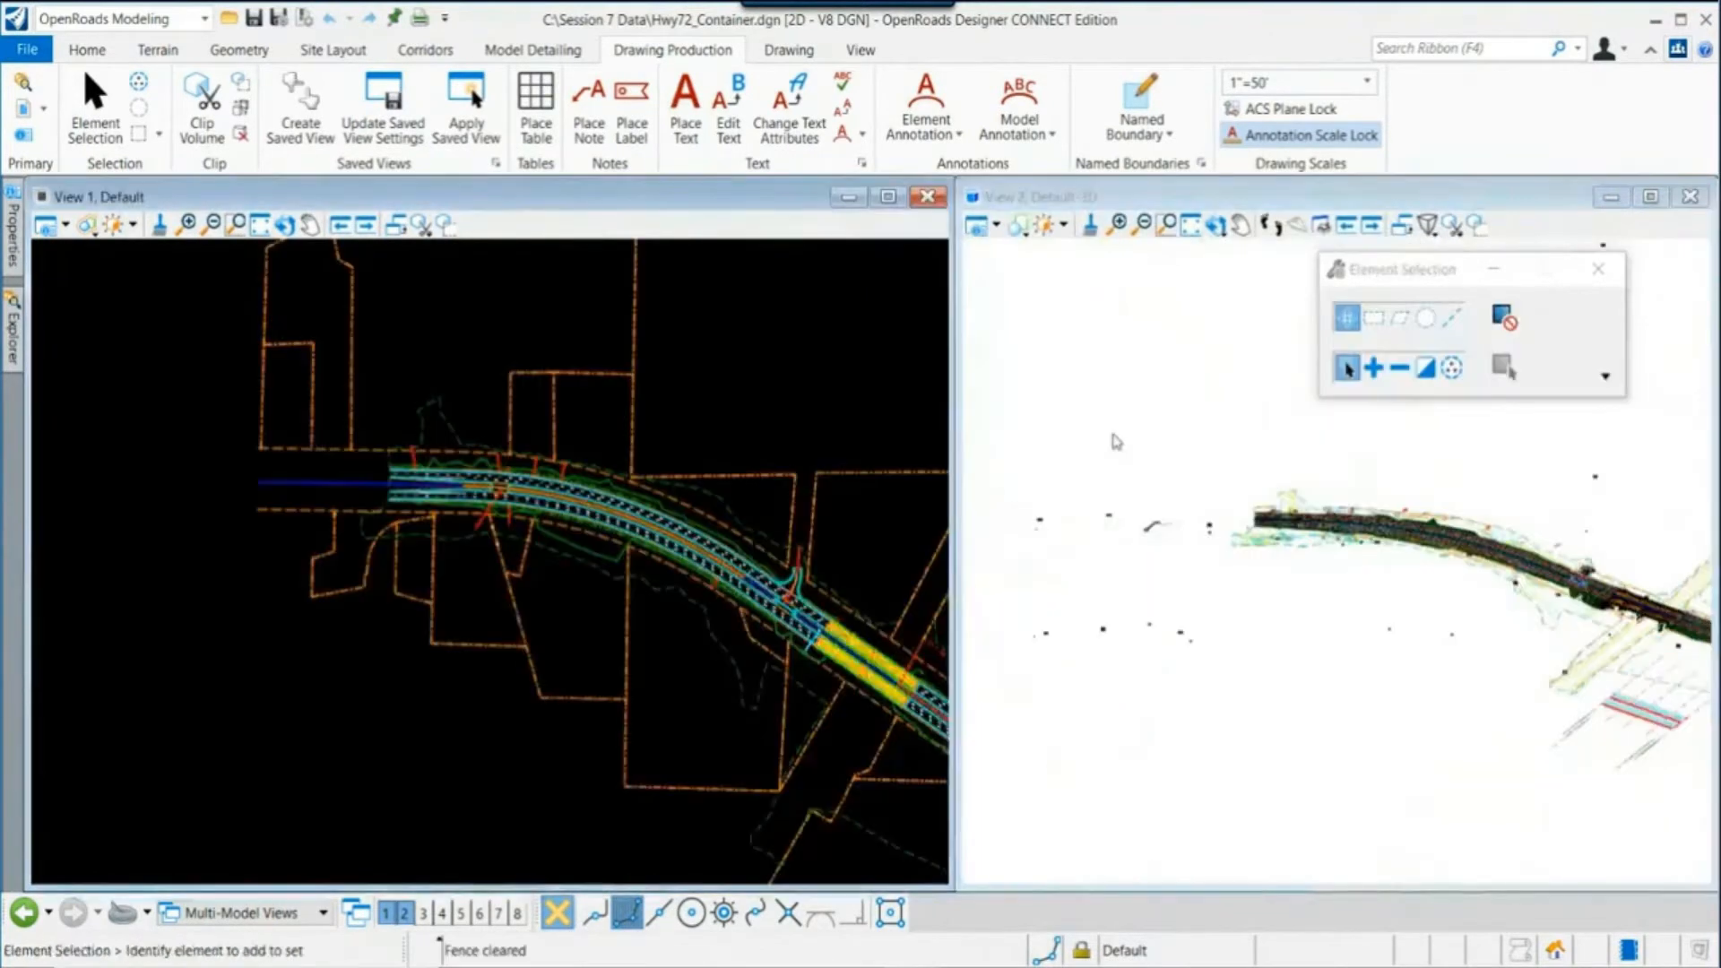
pyautogui.moveTo(1388, 284); pyautogui.dragTo(454, 686)
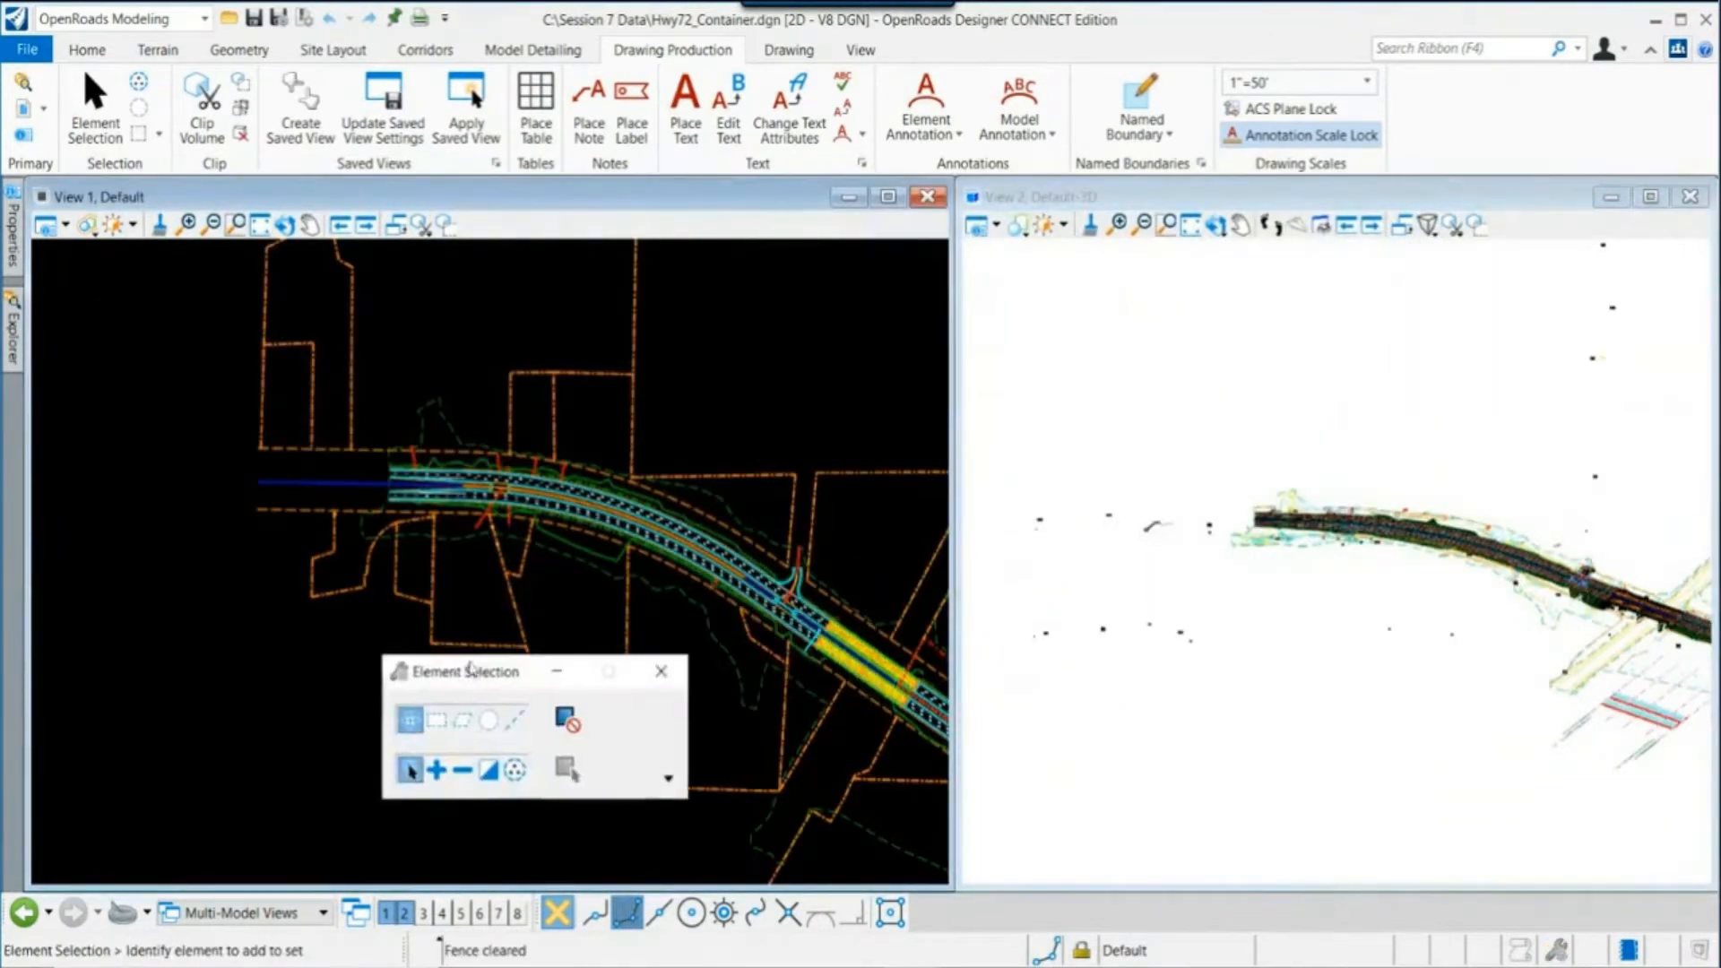
# Step: Examine the bridge and roadway corridor in 3D alongside the highway layout and its curved section in plan
pyautogui.scroll(5, 1553, 607)
pyautogui.moveTo(1553, 607); pyautogui.dragTo(1265, 661, button='middle')
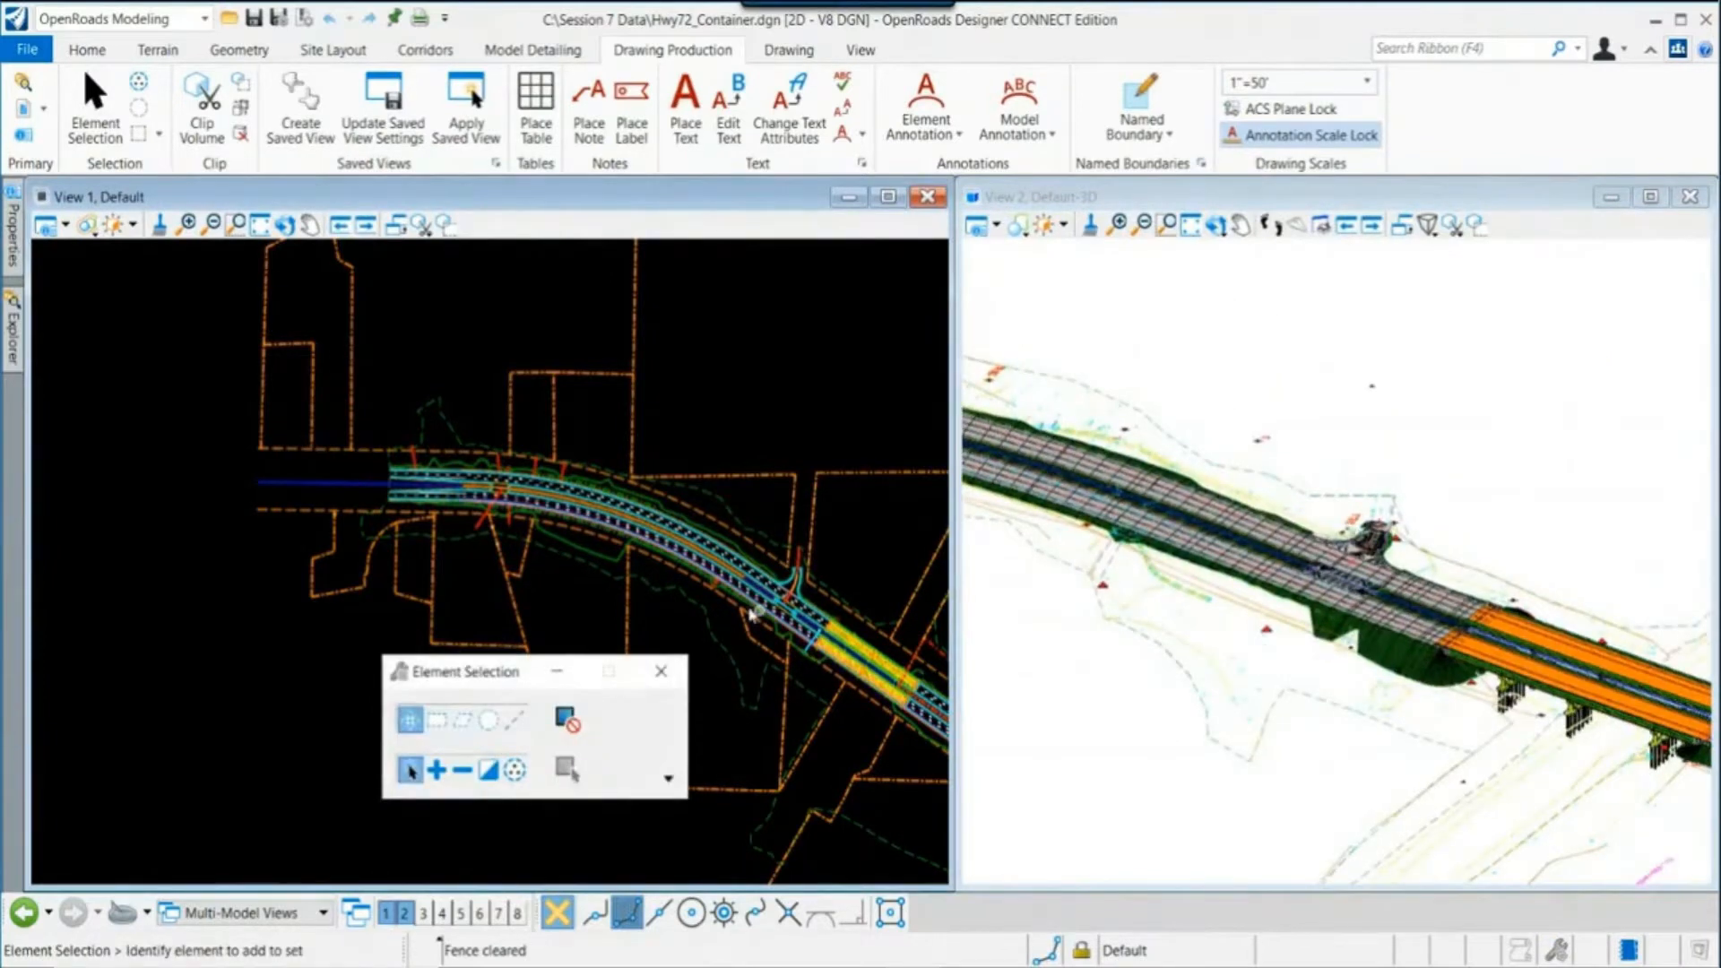
pyautogui.scroll(-2, 707, 548)
pyautogui.moveTo(768, 469); pyautogui.dragTo(549, 393, button='middle')
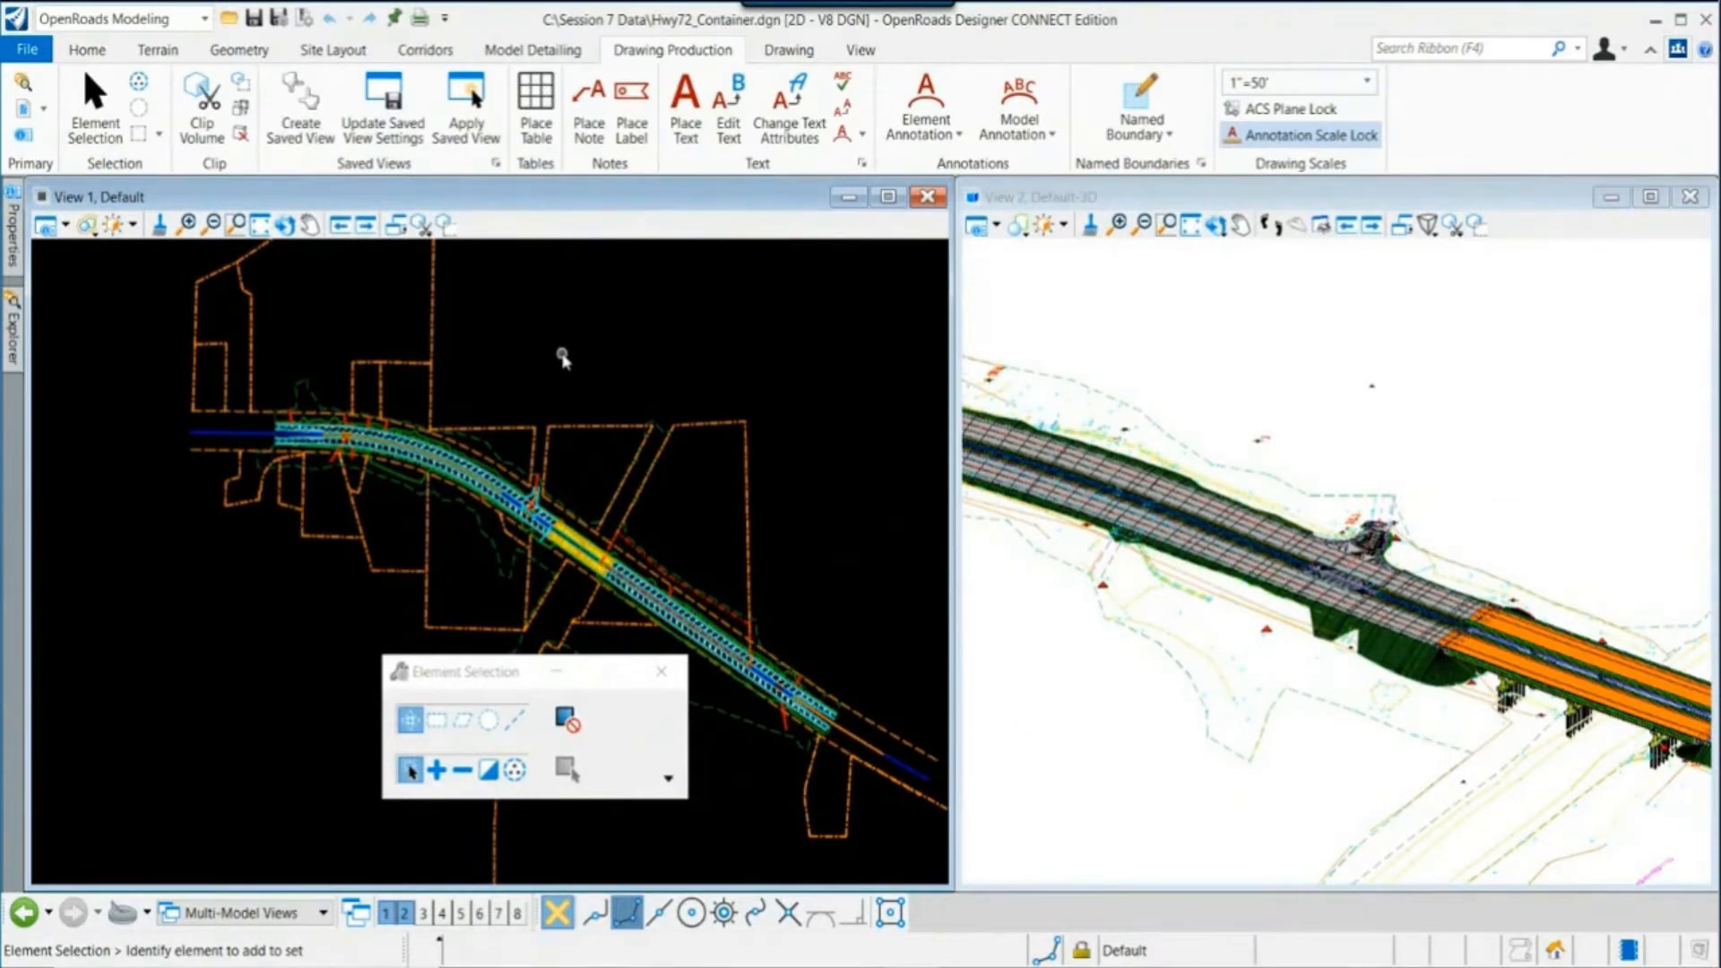
pyautogui.moveTo(484, 670); pyautogui.dragTo(365, 710)
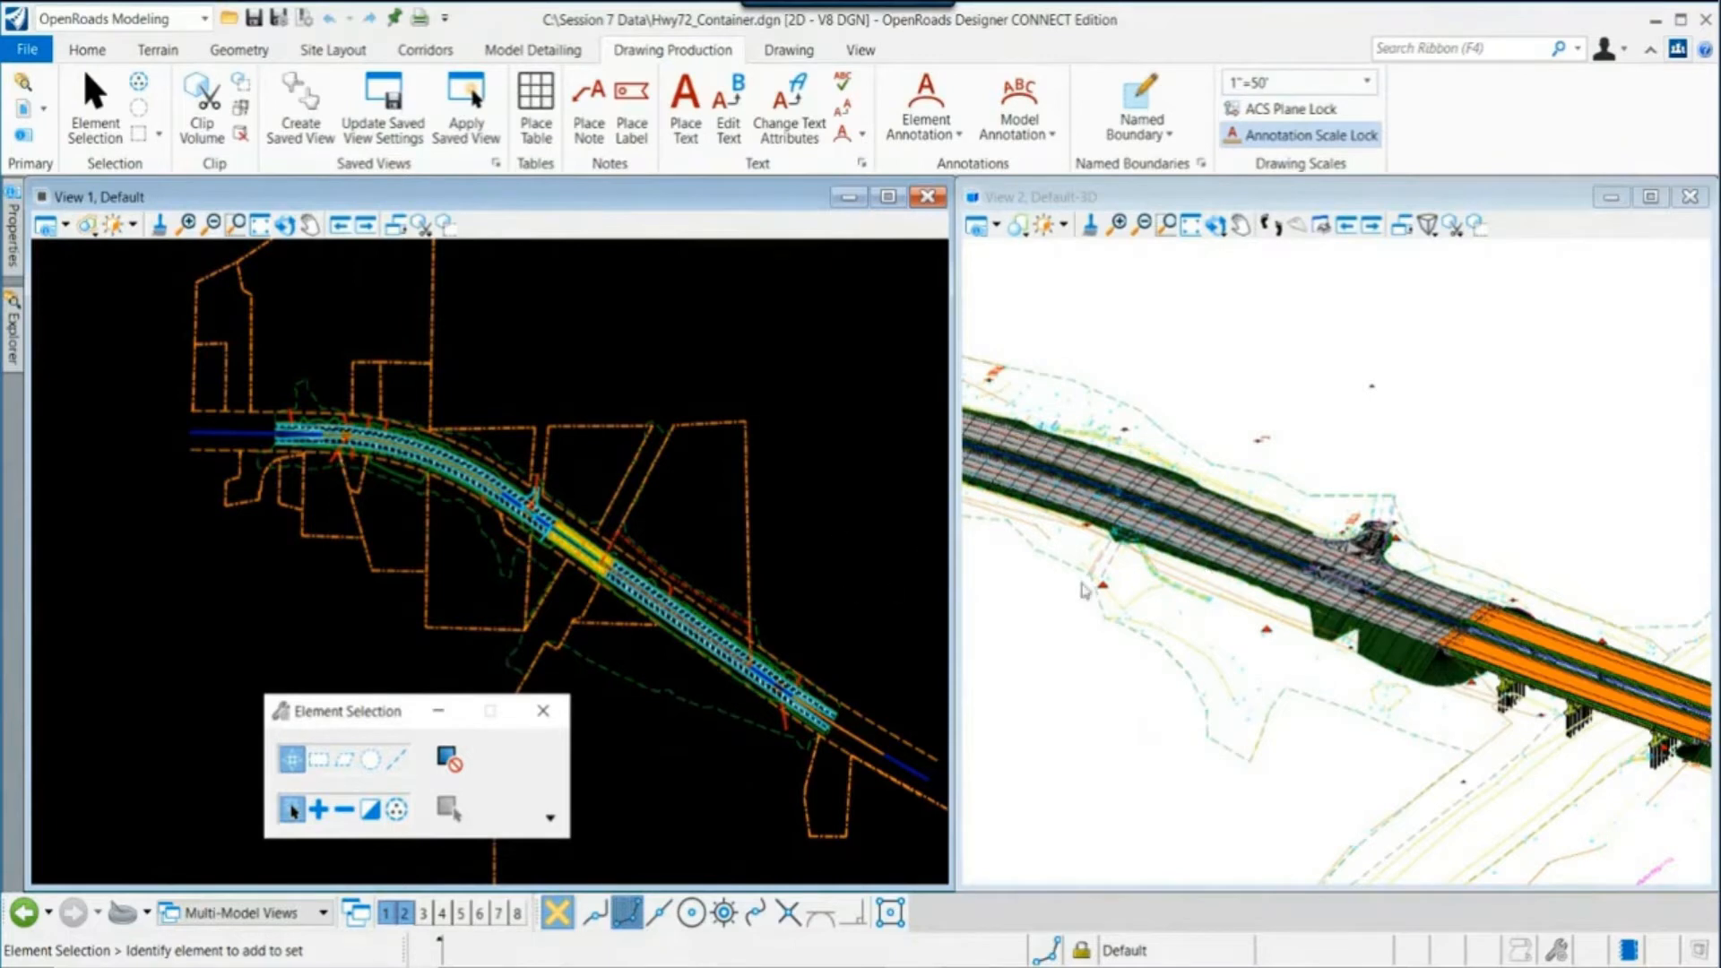
pyautogui.moveTo(1083, 587); pyautogui.dragTo(1224, 686, button='middle')
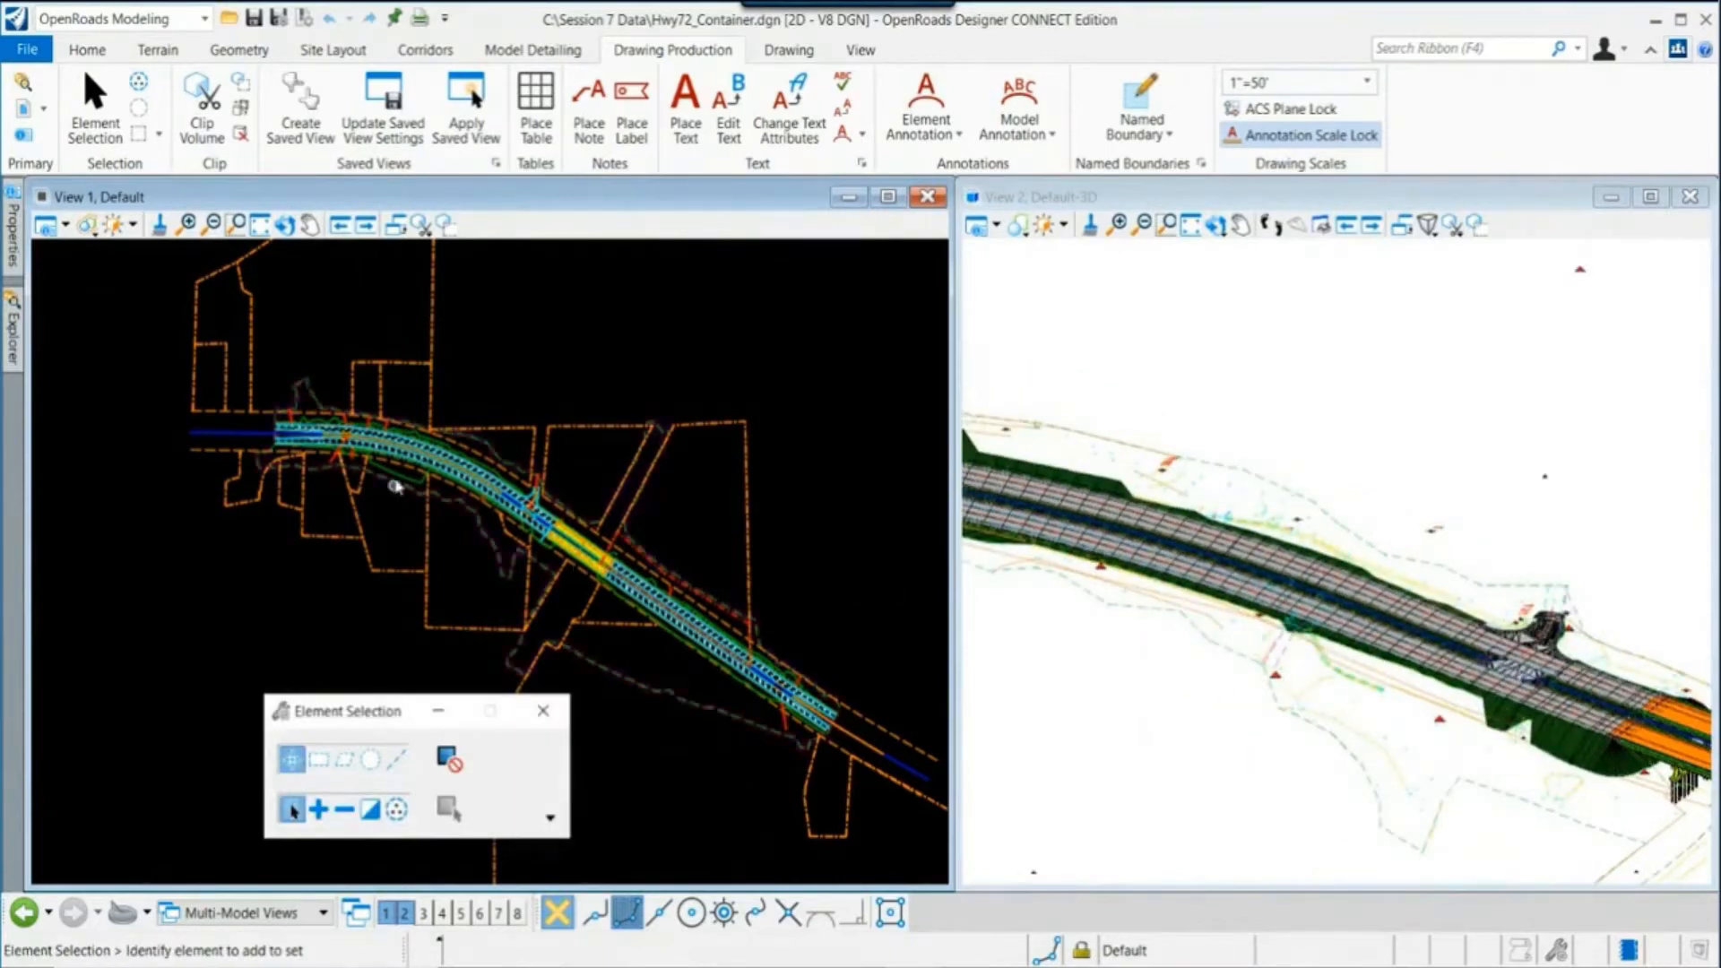
pyautogui.scroll(5, 564, 523)
pyautogui.scroll(-4, 565, 524)
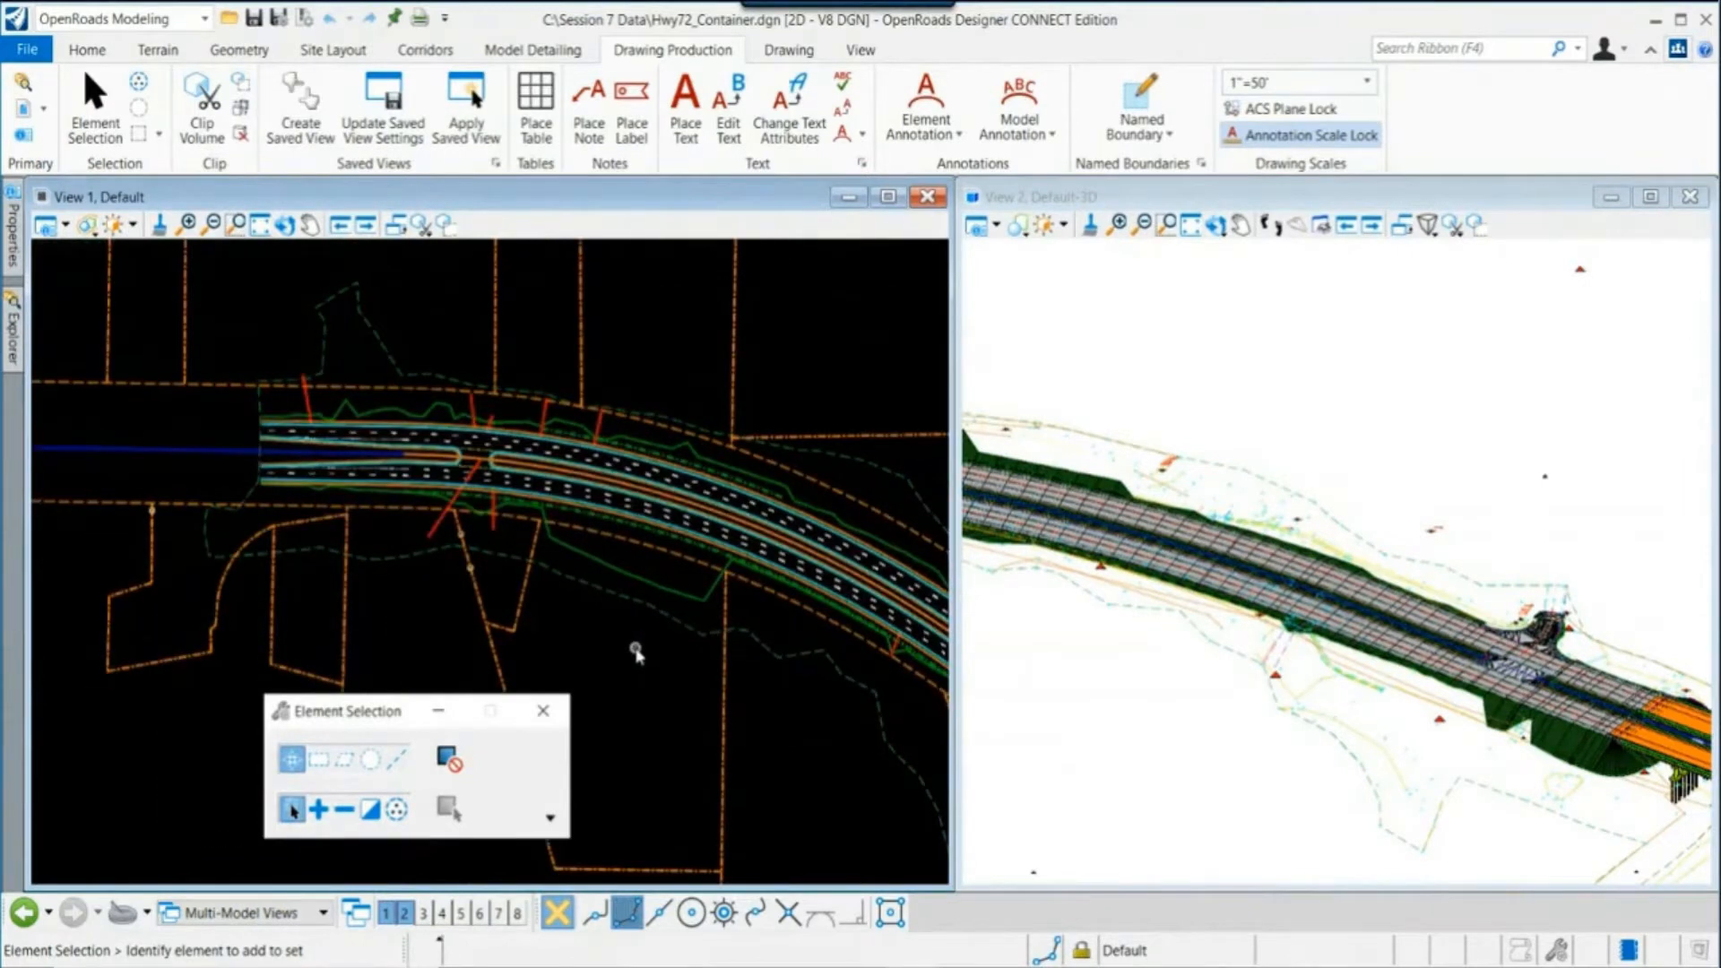
pyautogui.moveTo(1061, 602); pyautogui.dragTo(1281, 690, button='middle')
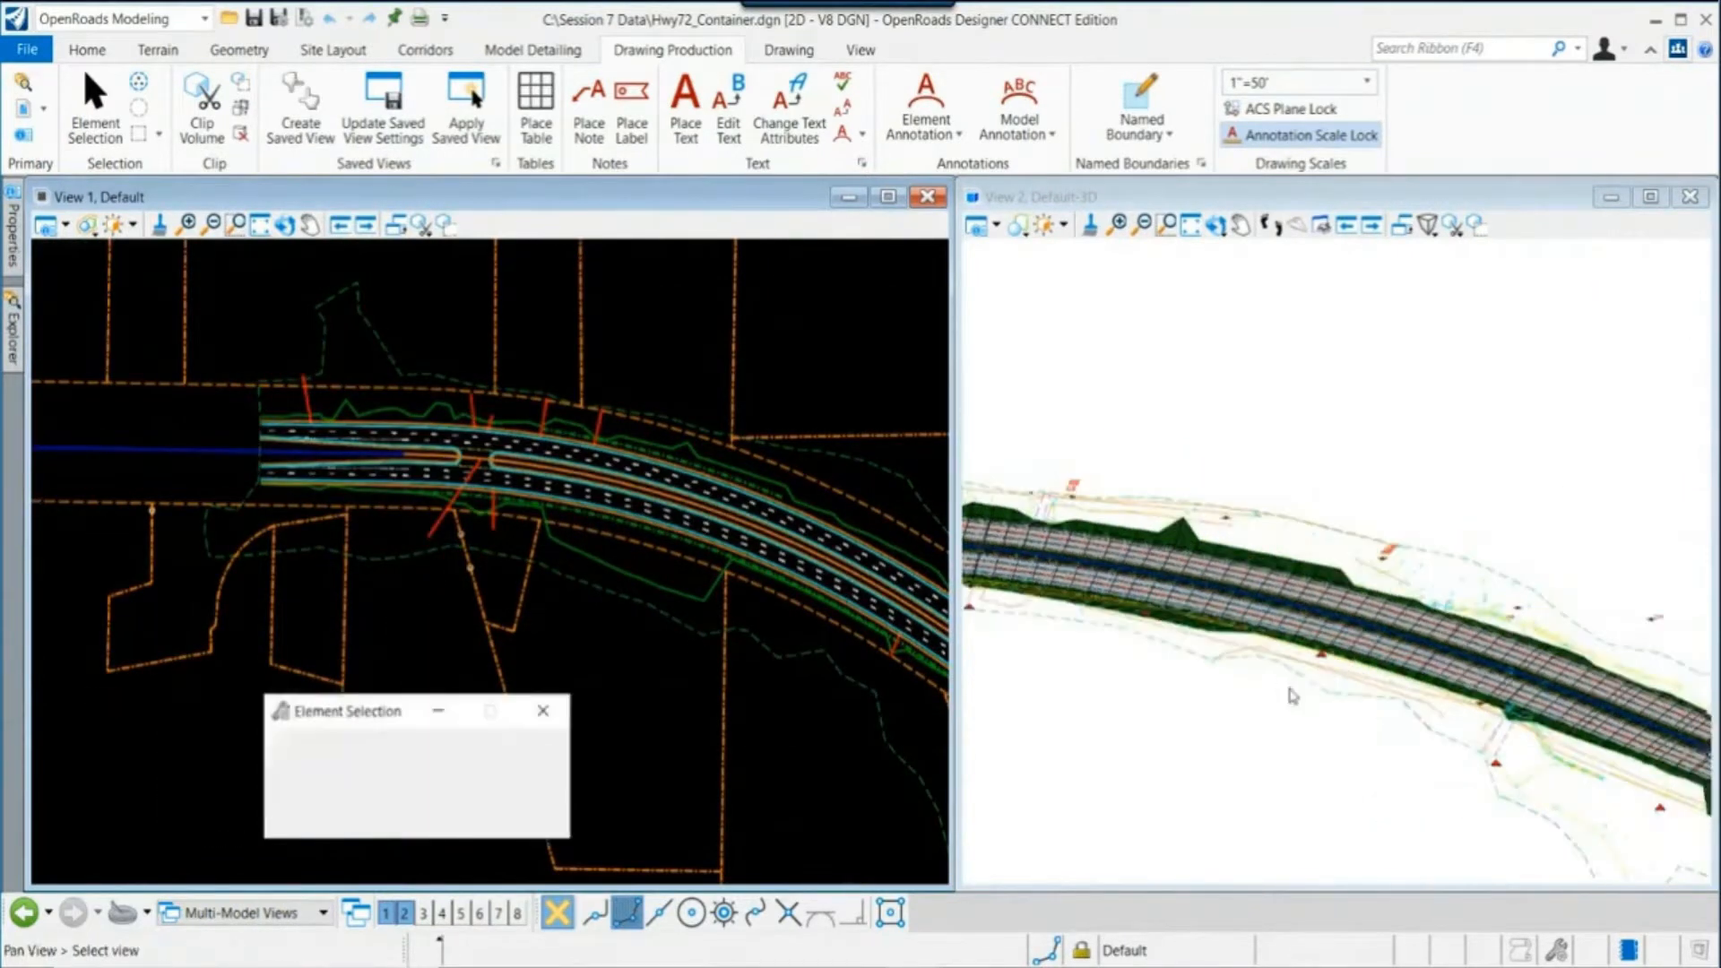
# Step: Examine the corridor's starting end in both views and identify the blue highway baseline in plan
pyautogui.scroll(5, 1385, 648)
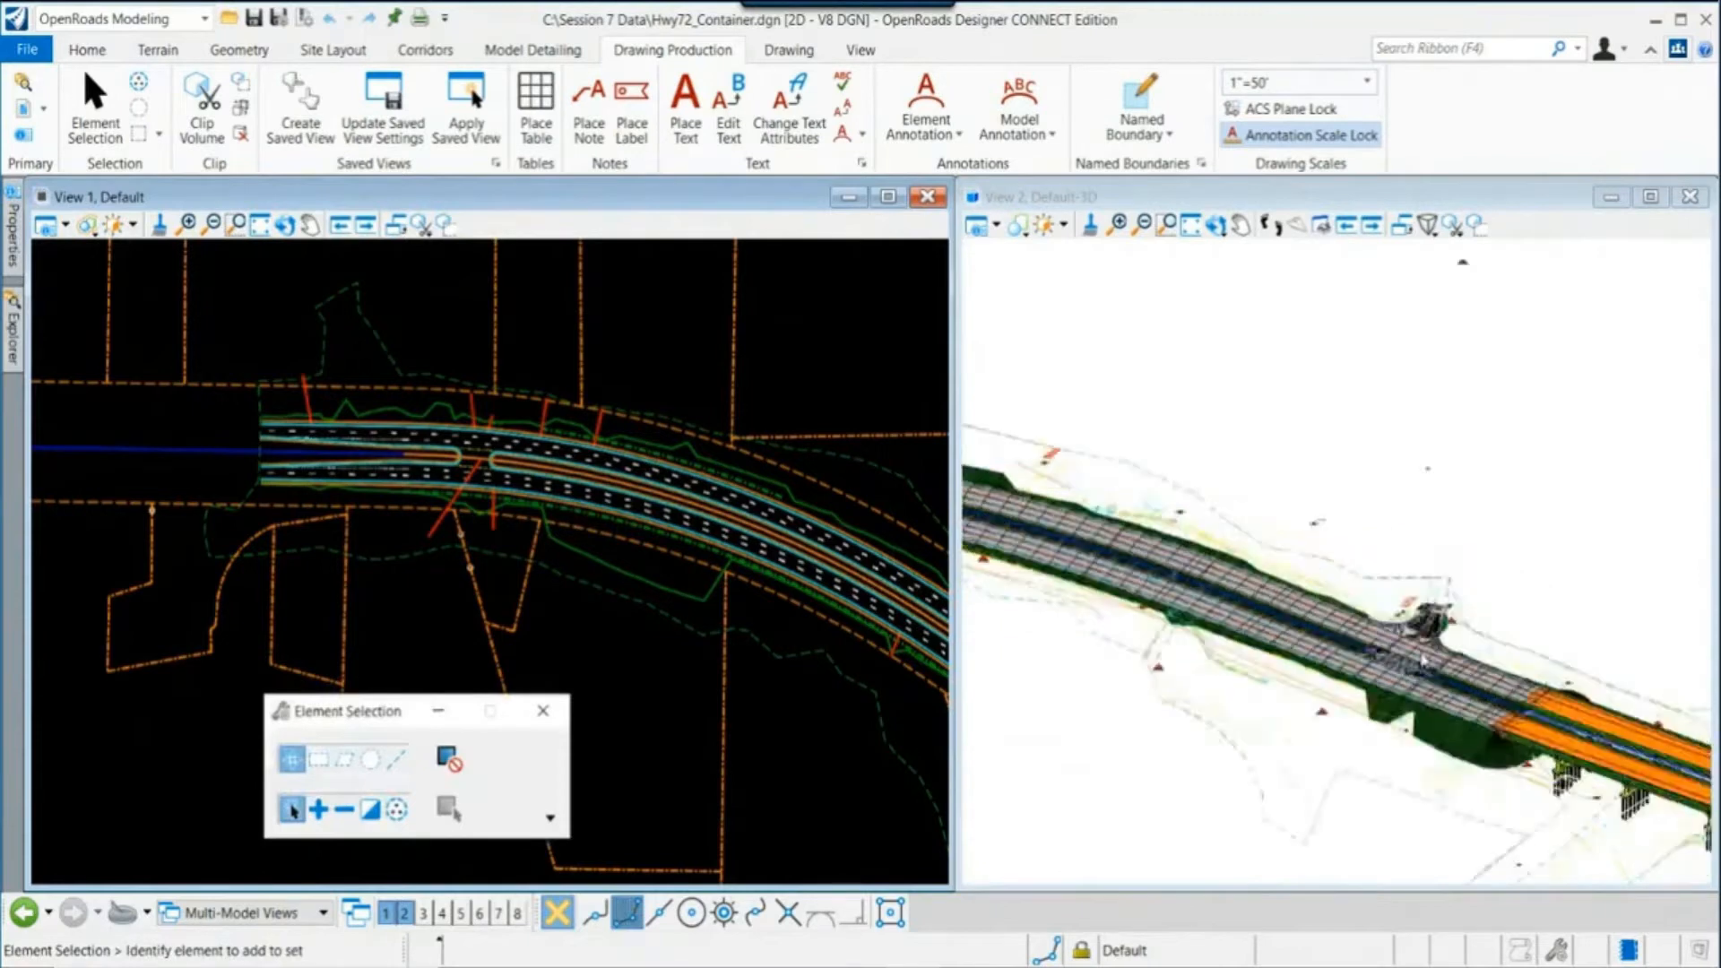
pyautogui.scroll(-4, 1384, 647)
pyautogui.moveTo(1237, 633); pyautogui.dragTo(1600, 740, button='middle')
pyautogui.scroll(-2, 1171, 699)
pyautogui.moveTo(1111, 686); pyautogui.dragTo(1148, 689, button='middle')
pyautogui.rightClick(1146, 688)
pyautogui.scroll(5, 1147, 688)
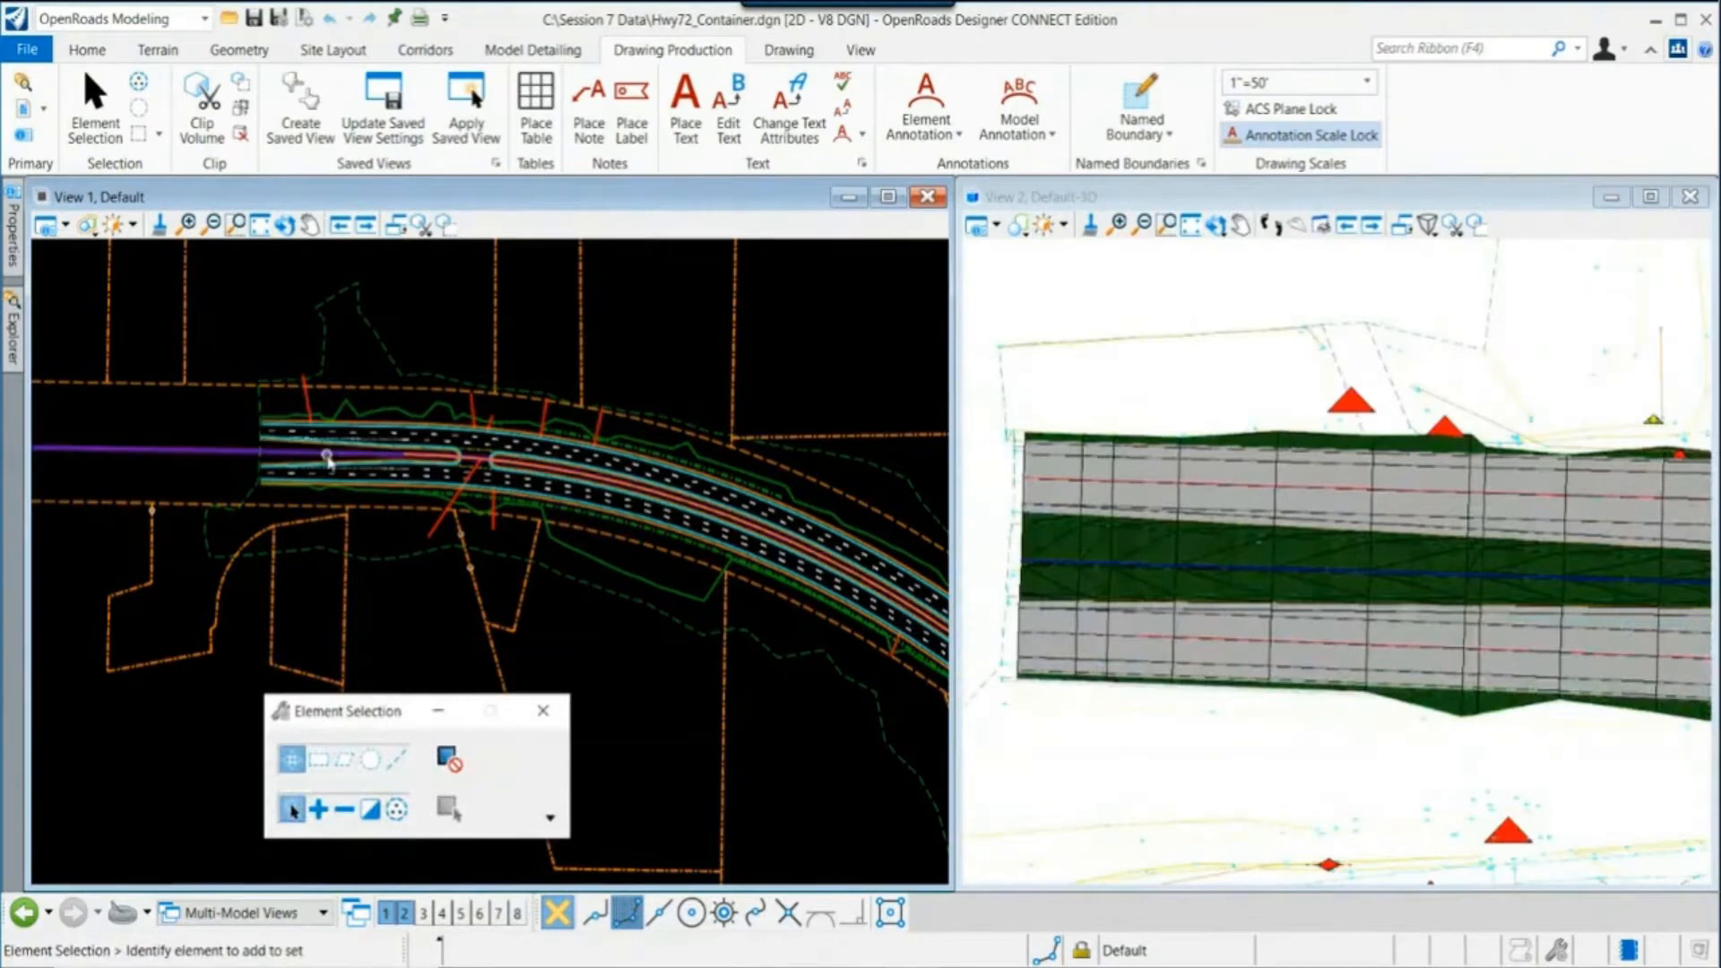
pyautogui.scroll(2, 327, 453)
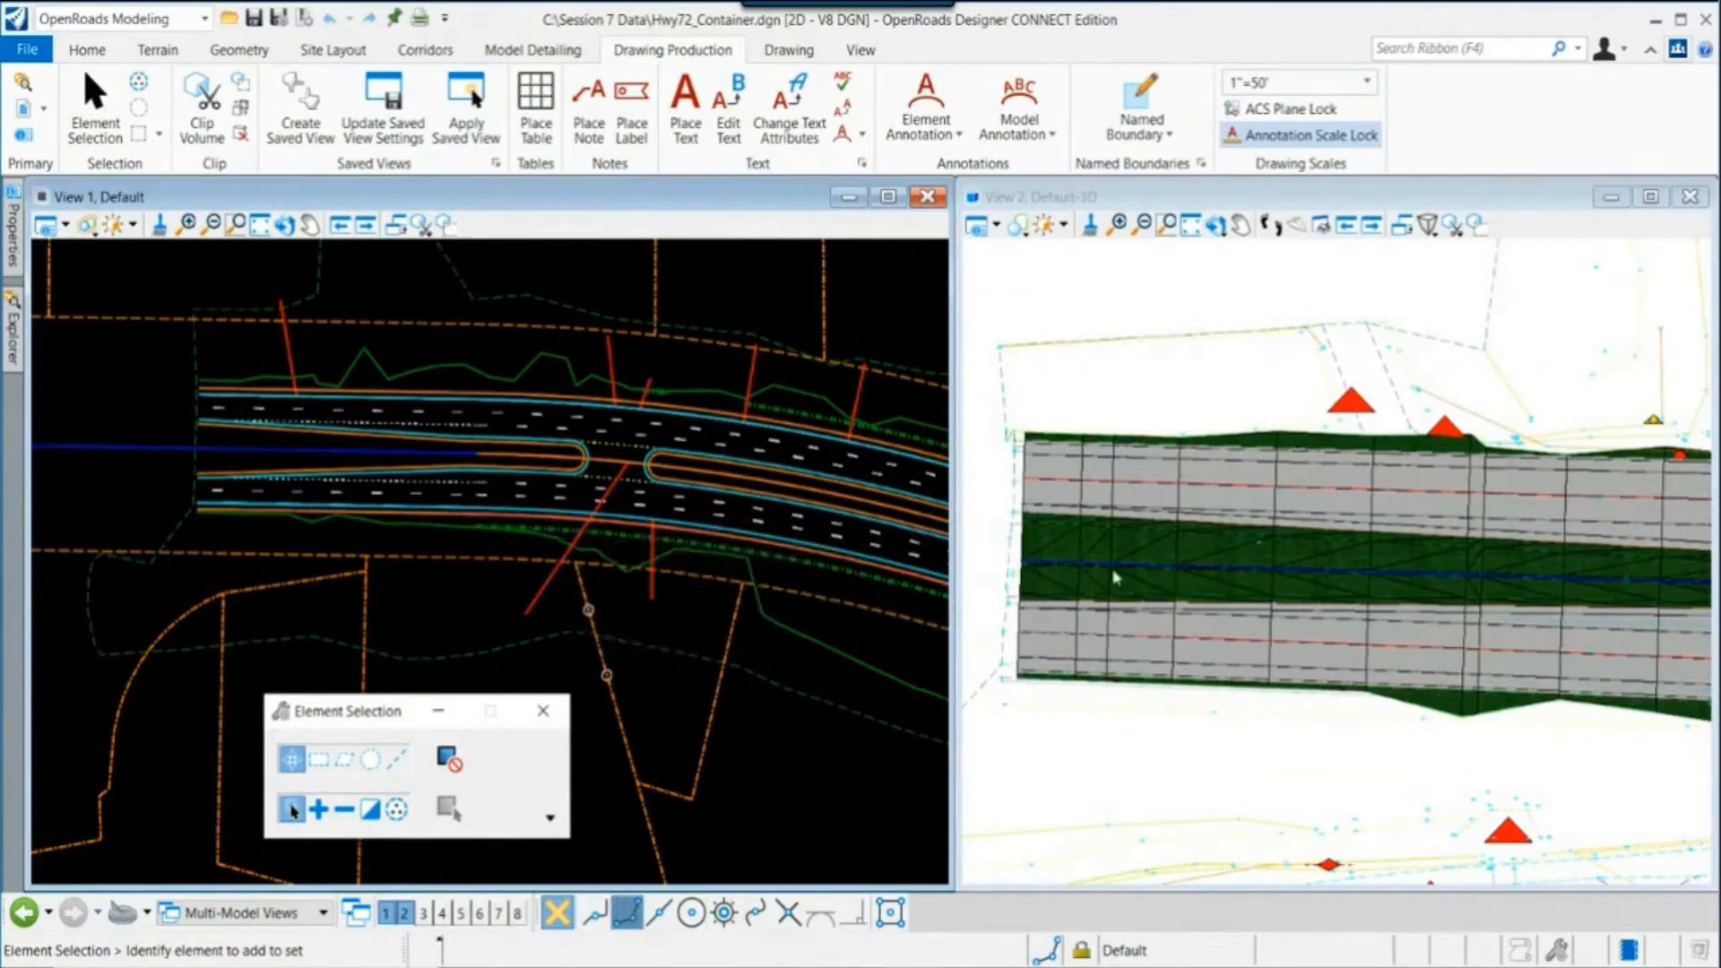
pyautogui.scroll(-2, 1065, 700)
pyautogui.scroll(-2, 738, 672)
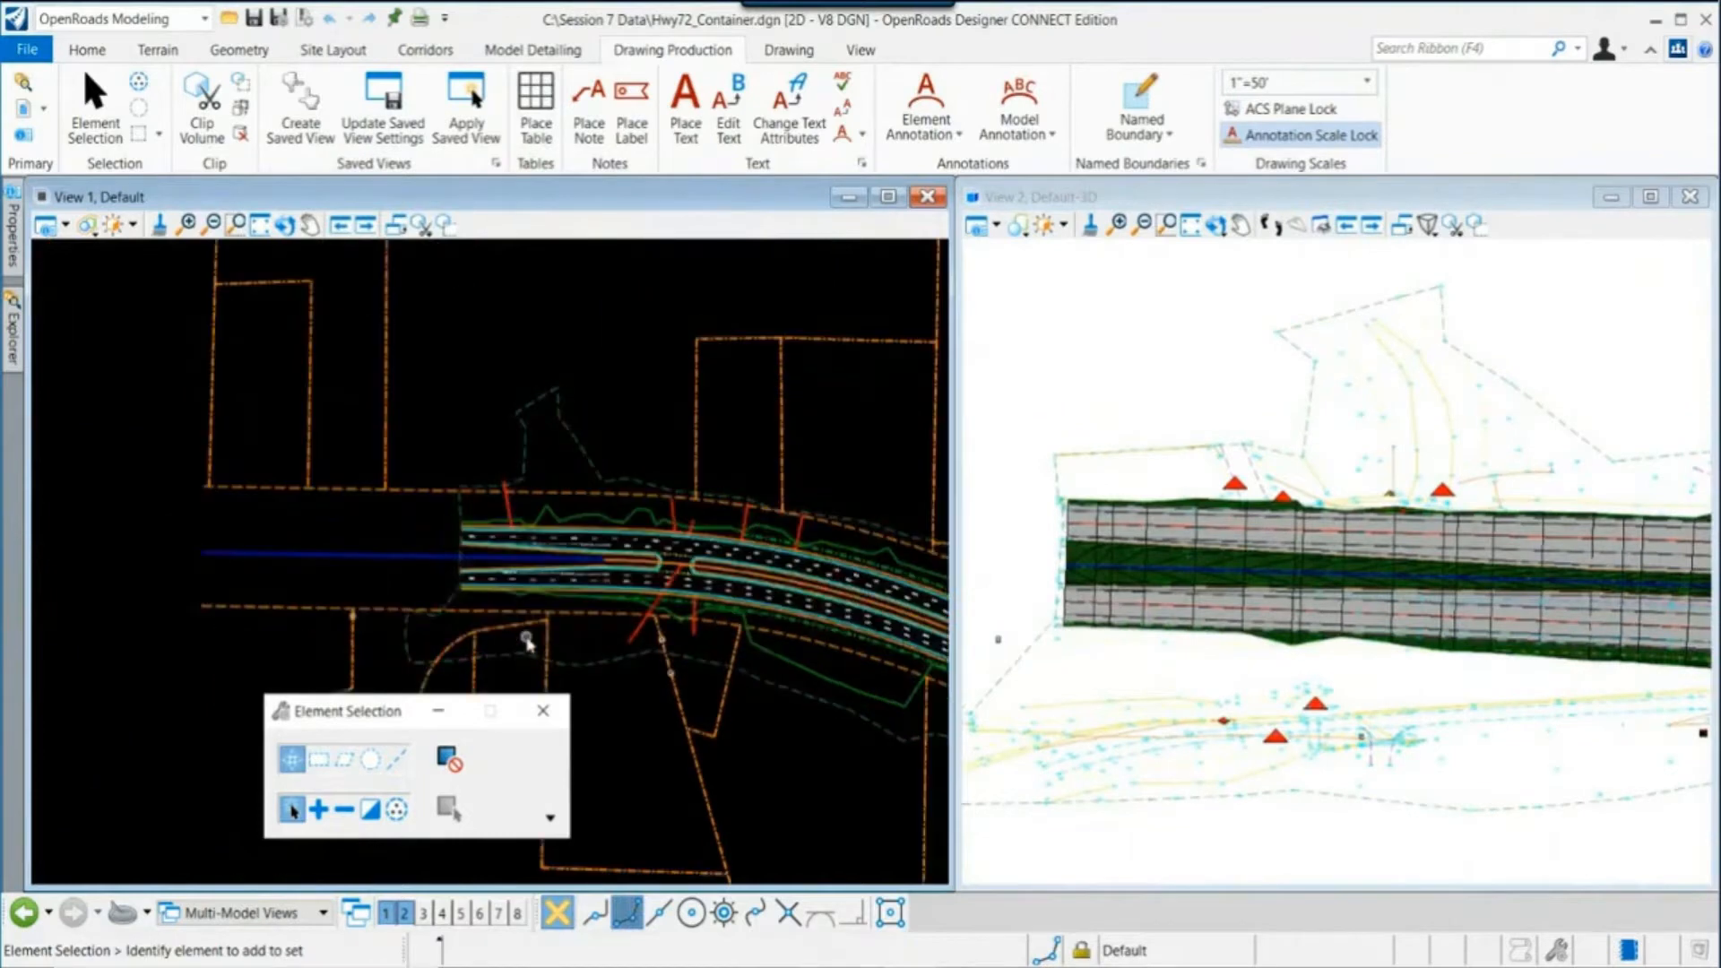
pyautogui.moveTo(738, 673); pyautogui.dragTo(582, 587, button='middle')
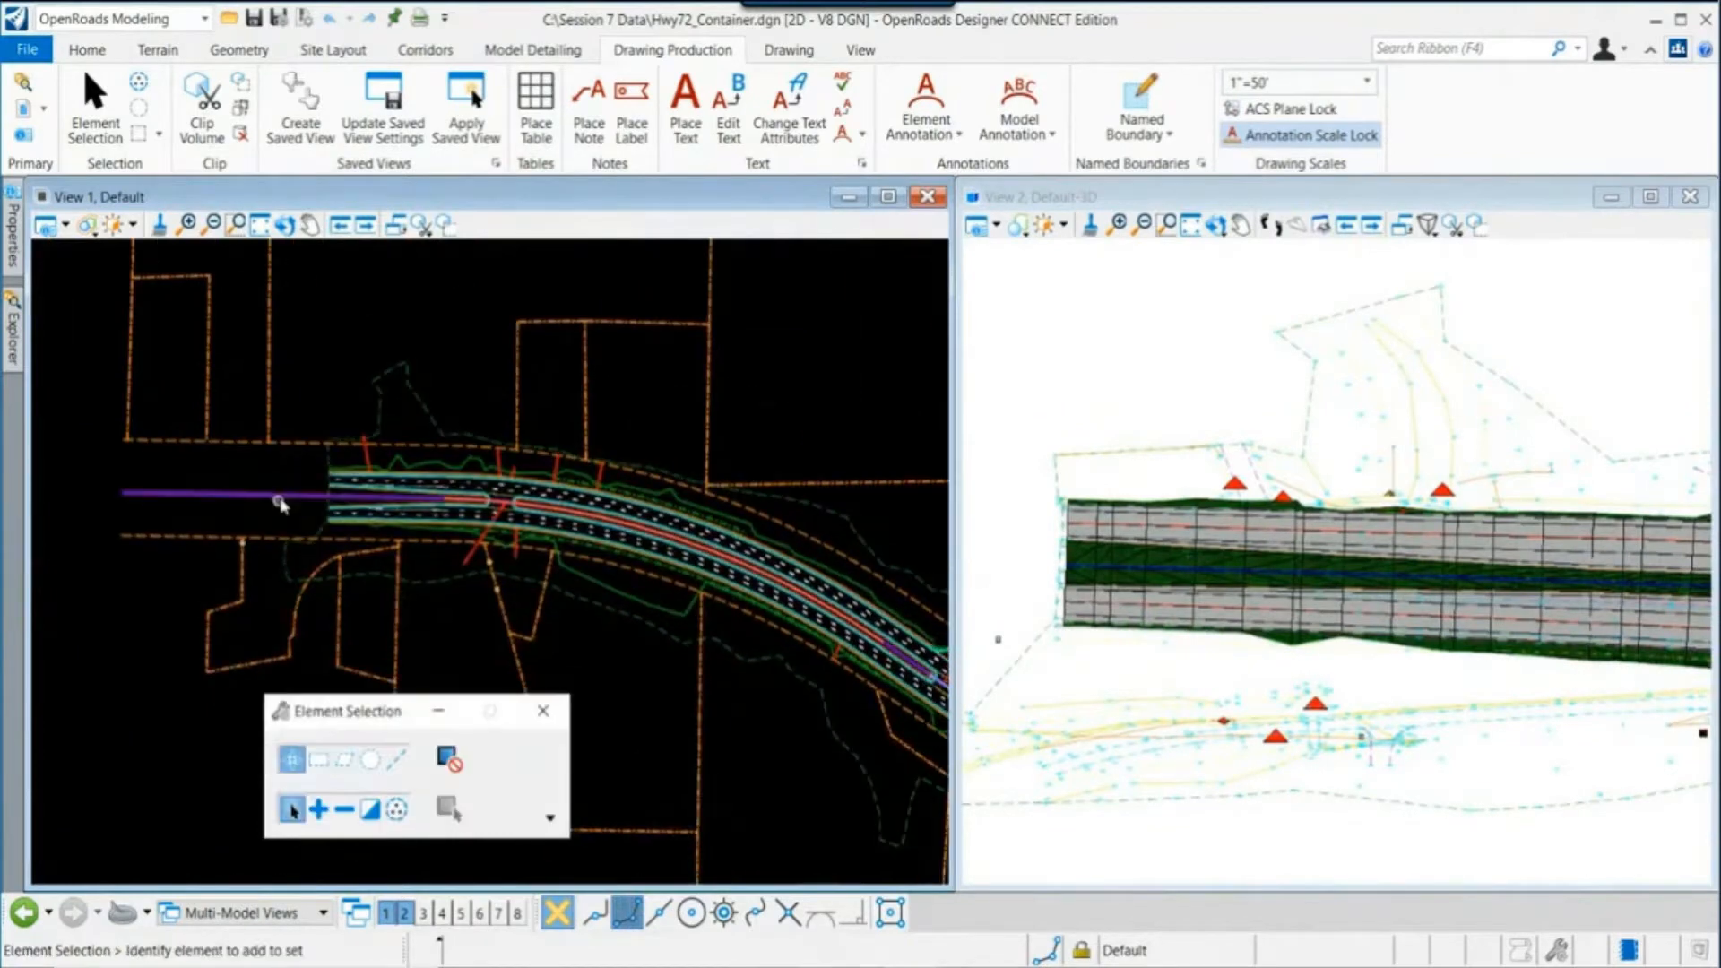
pyautogui.moveTo(281, 502)
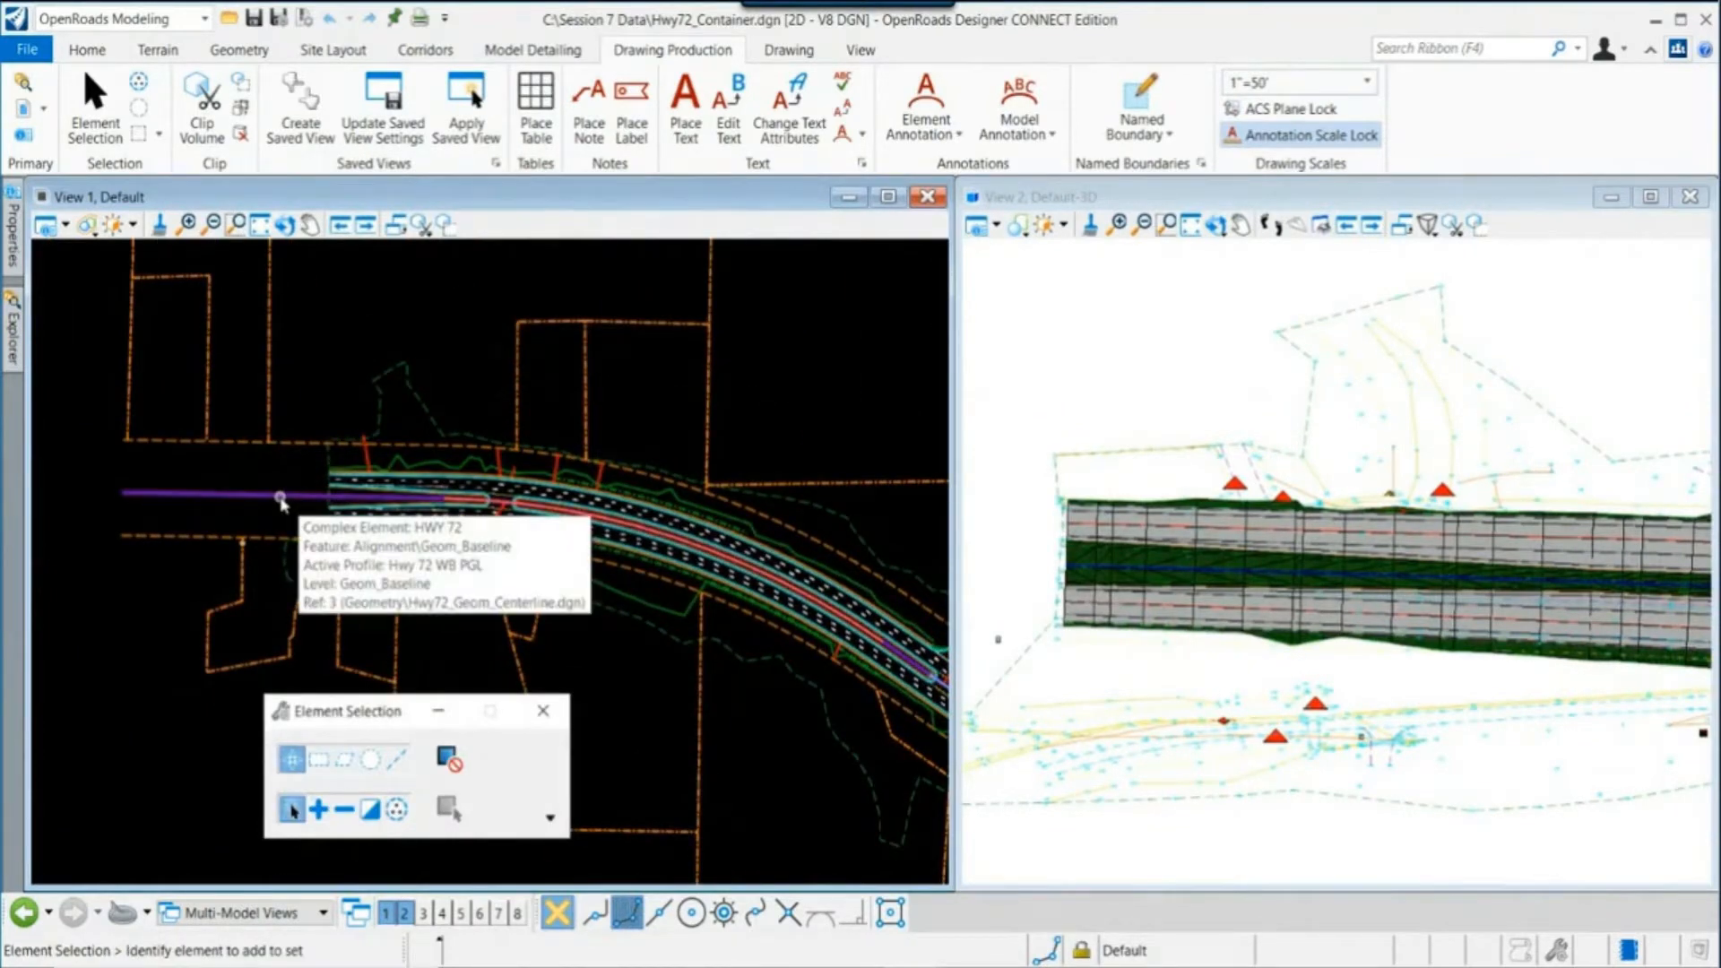
# Step: Rotate the 3D view dynamically to a low oblique angle to look along the highway corridor
pyautogui.click(1215, 224)
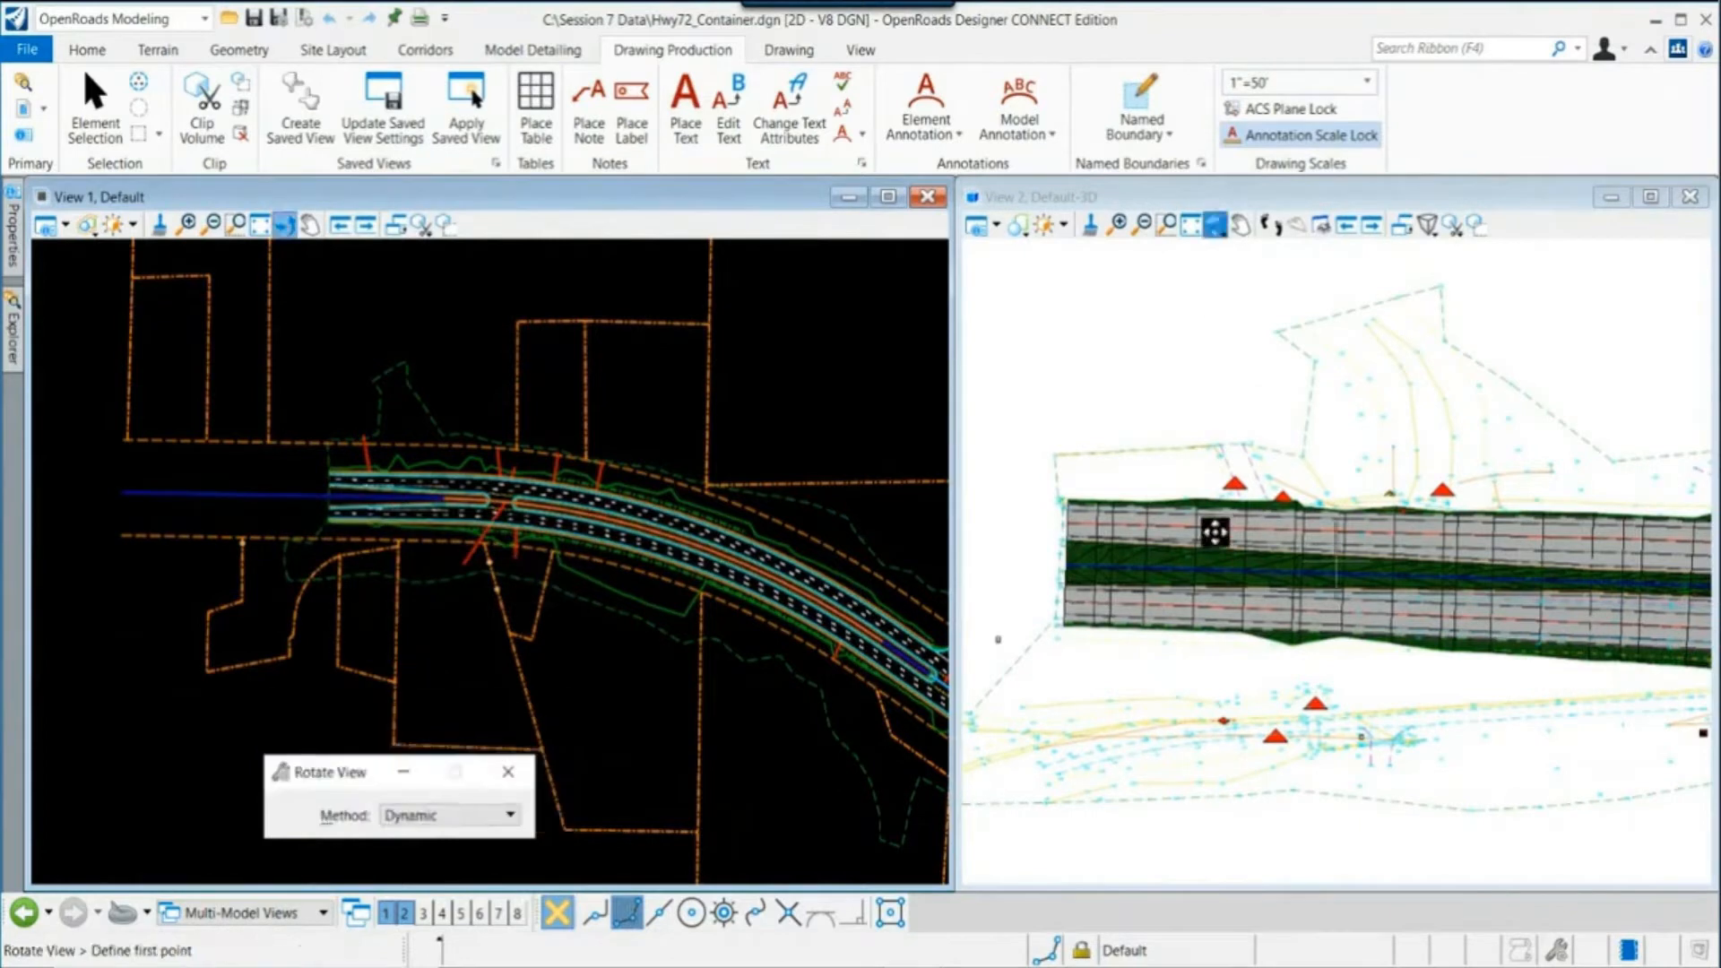
pyautogui.click(1083, 588)
pyautogui.click(1247, 533)
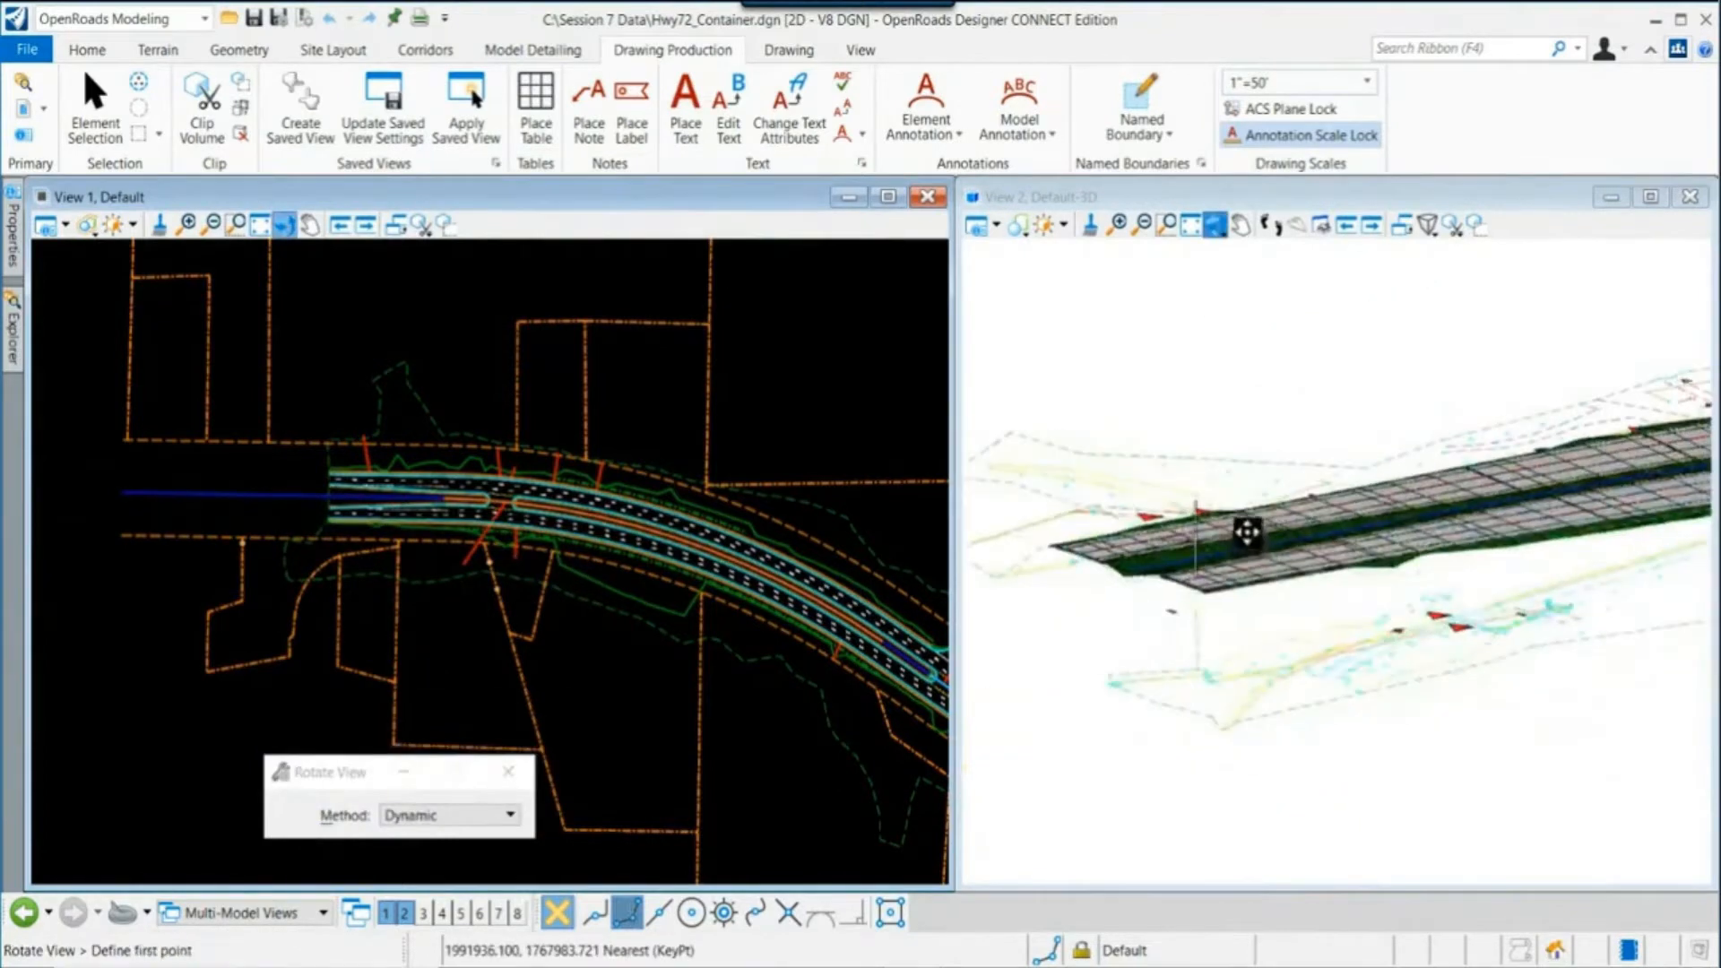
pyautogui.rightClick(1247, 532)
pyautogui.scroll(-3, 1183, 638)
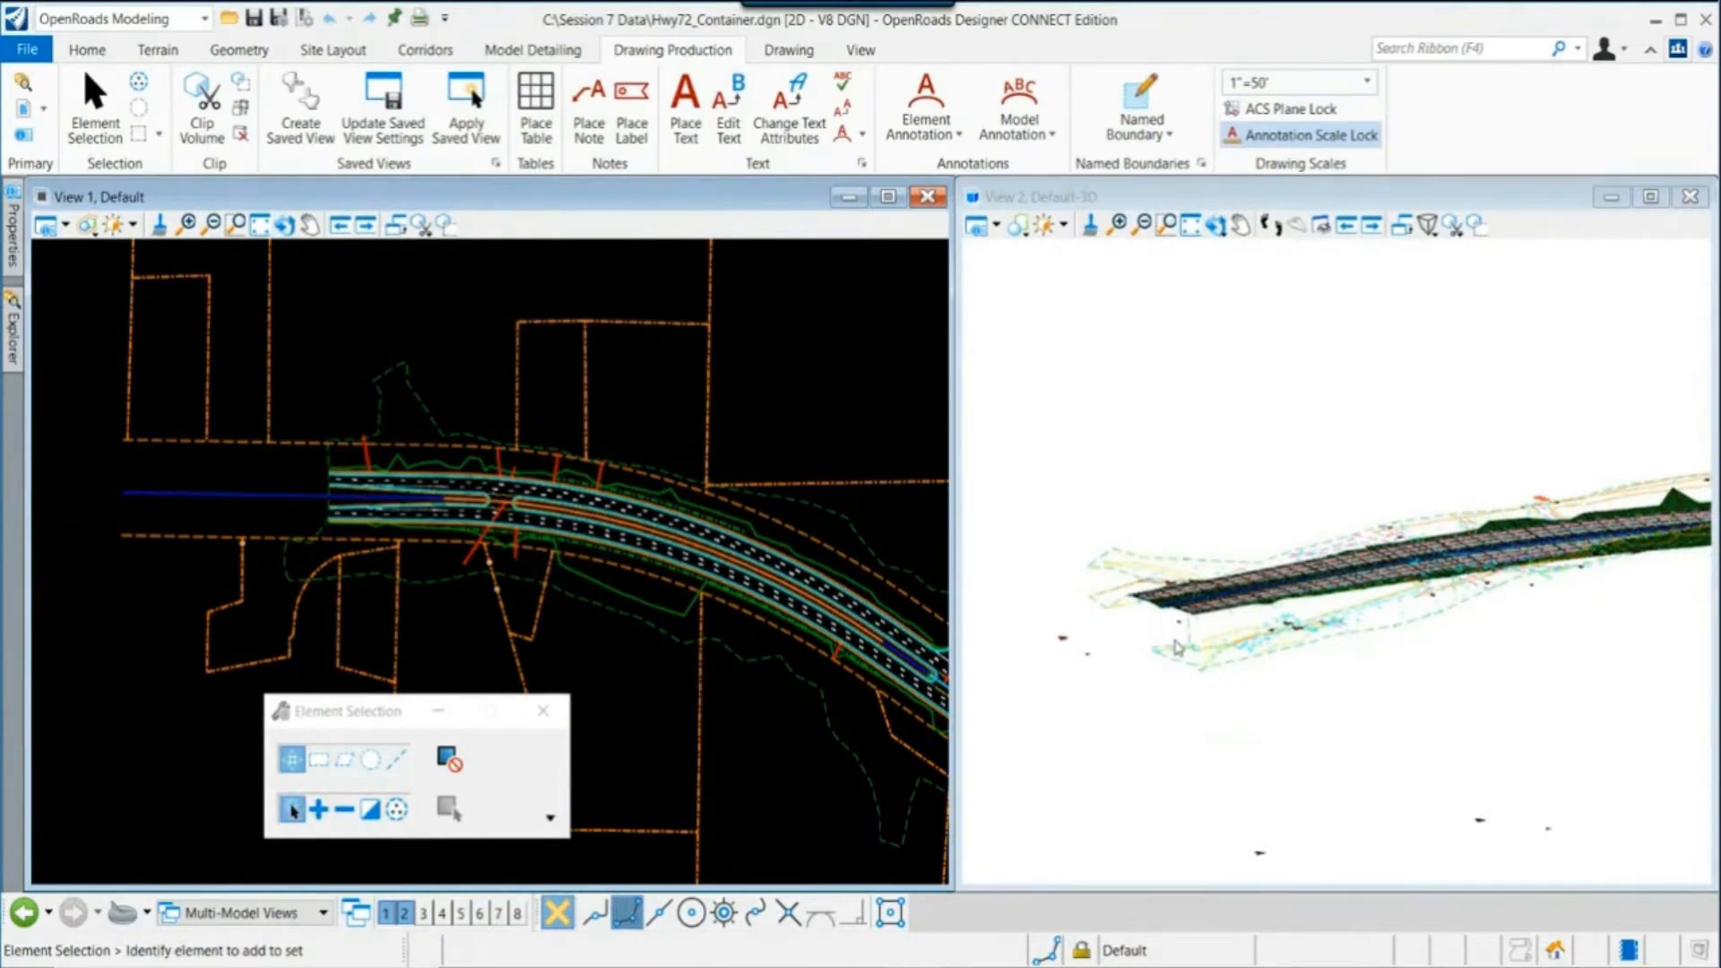
pyautogui.scroll(-1, 1307, 614)
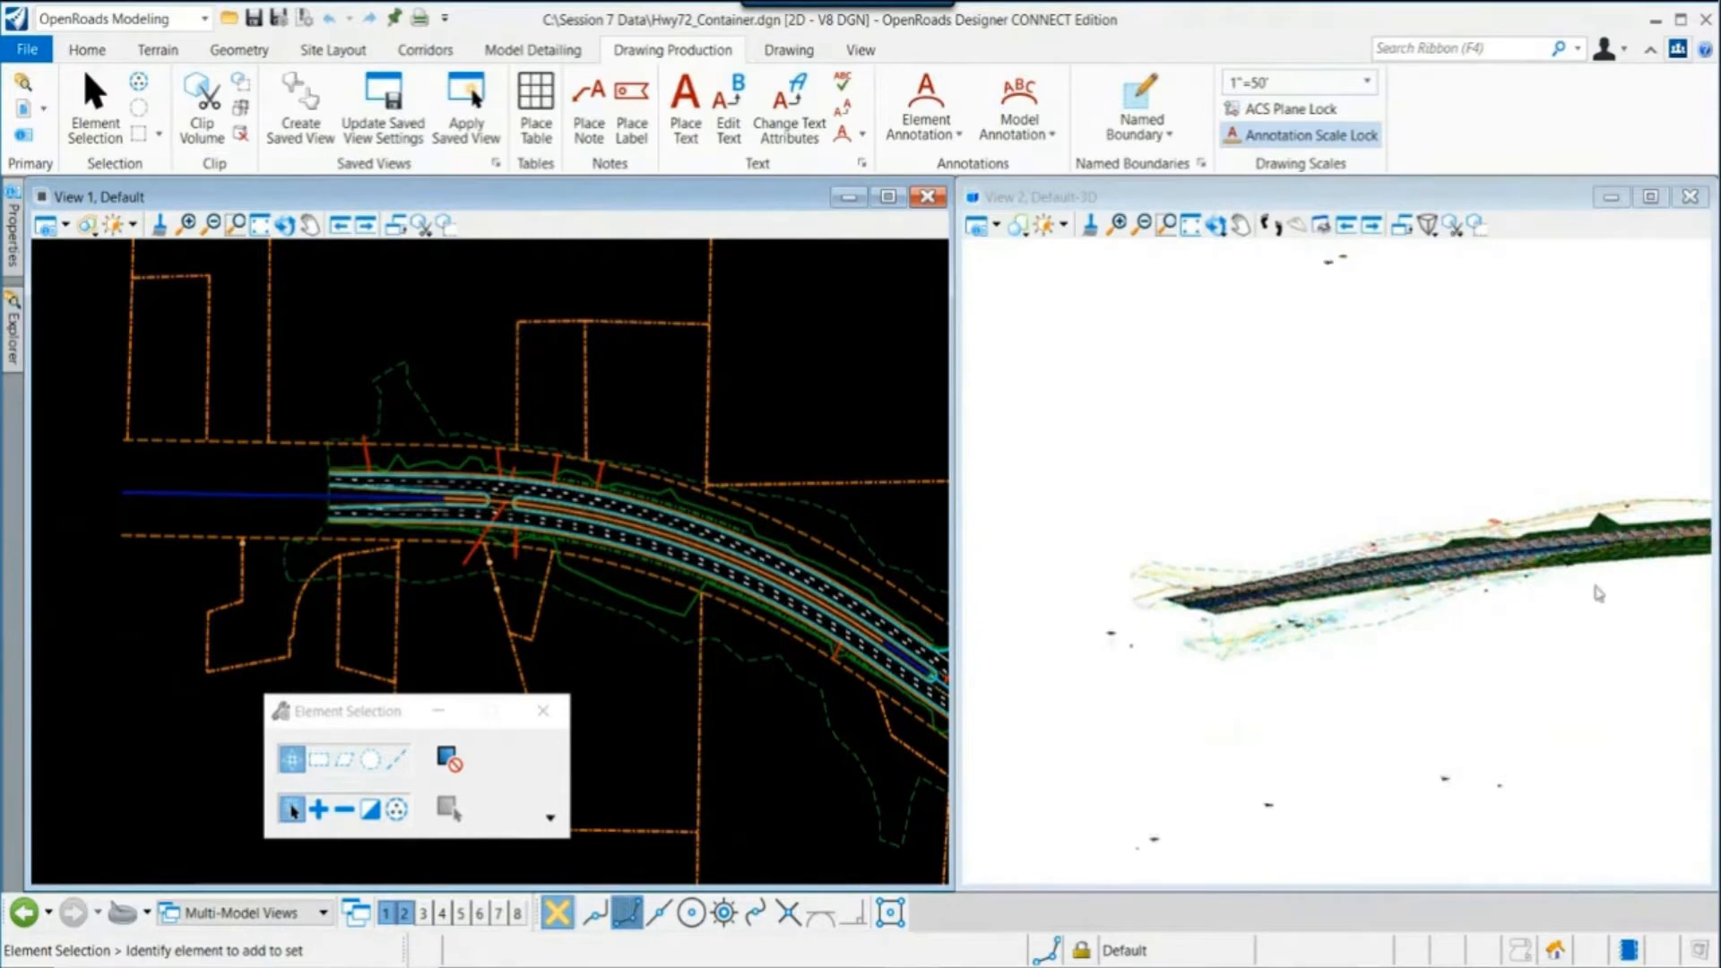
pyautogui.moveTo(1595, 586); pyautogui.dragTo(1400, 659, button='middle')
# Step: Inspect the pavement edges and striping along the curve in plan, and rotate the 3D view to a higher angle over the curve
pyautogui.scroll(-2, 664, 579)
pyautogui.moveTo(737, 554); pyautogui.dragTo(681, 547, button='middle')
pyautogui.scroll(2, 601, 551)
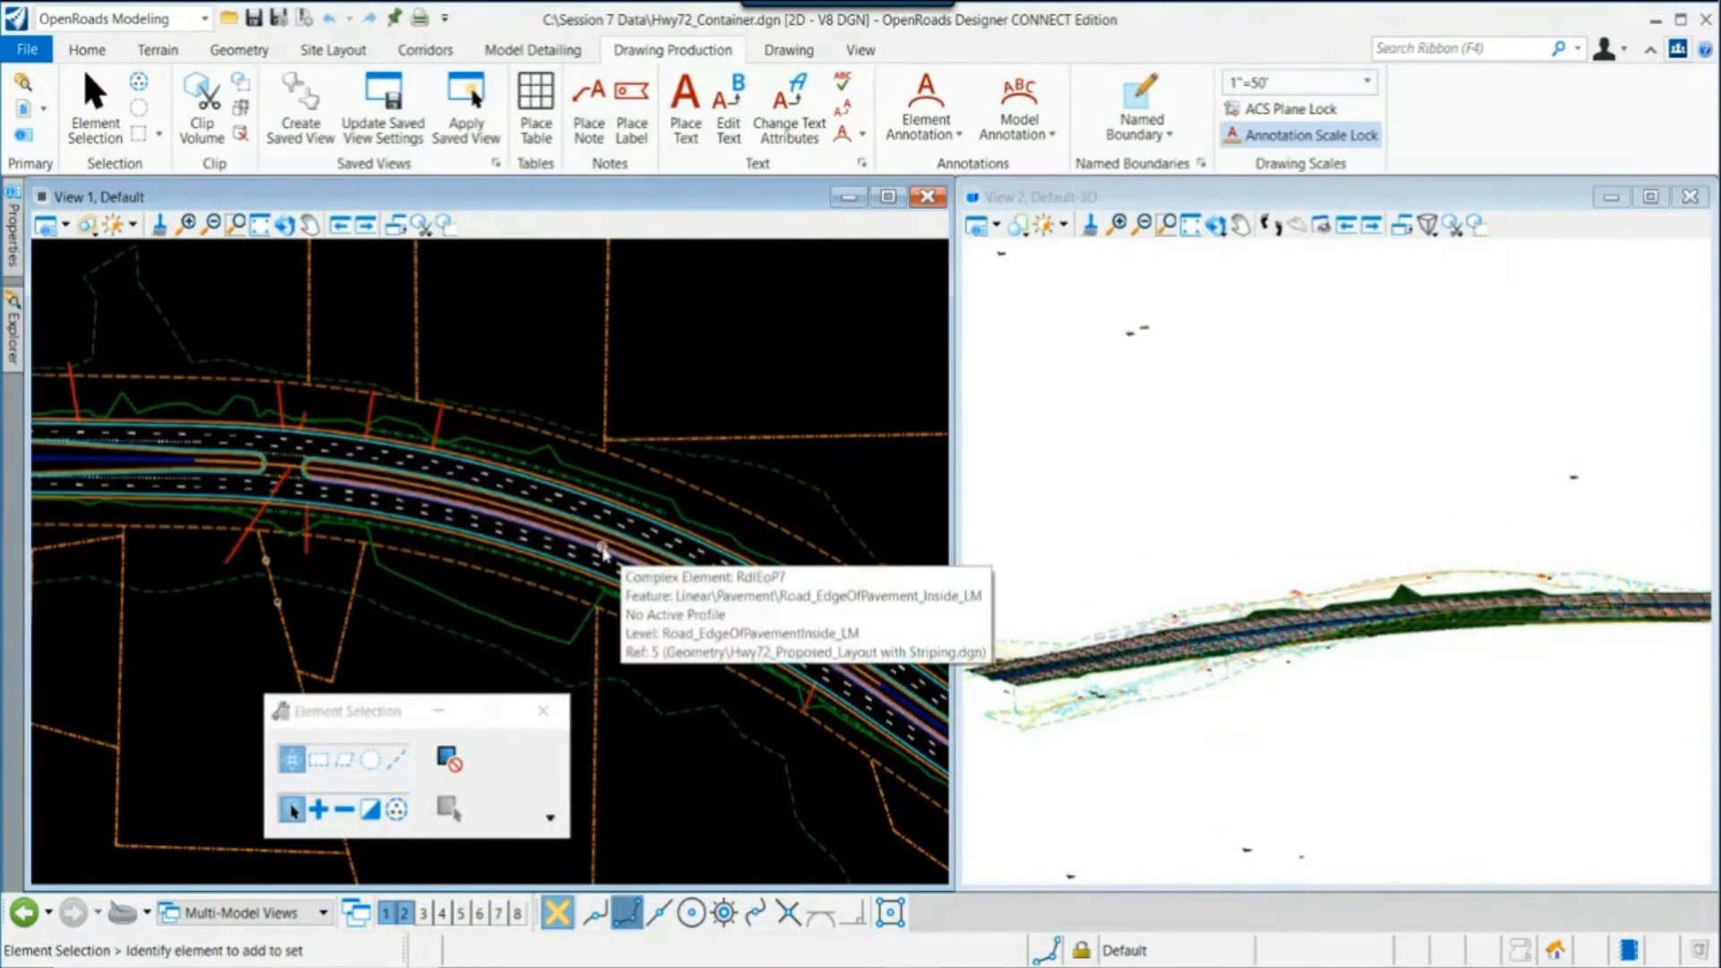
pyautogui.scroll(3, 603, 549)
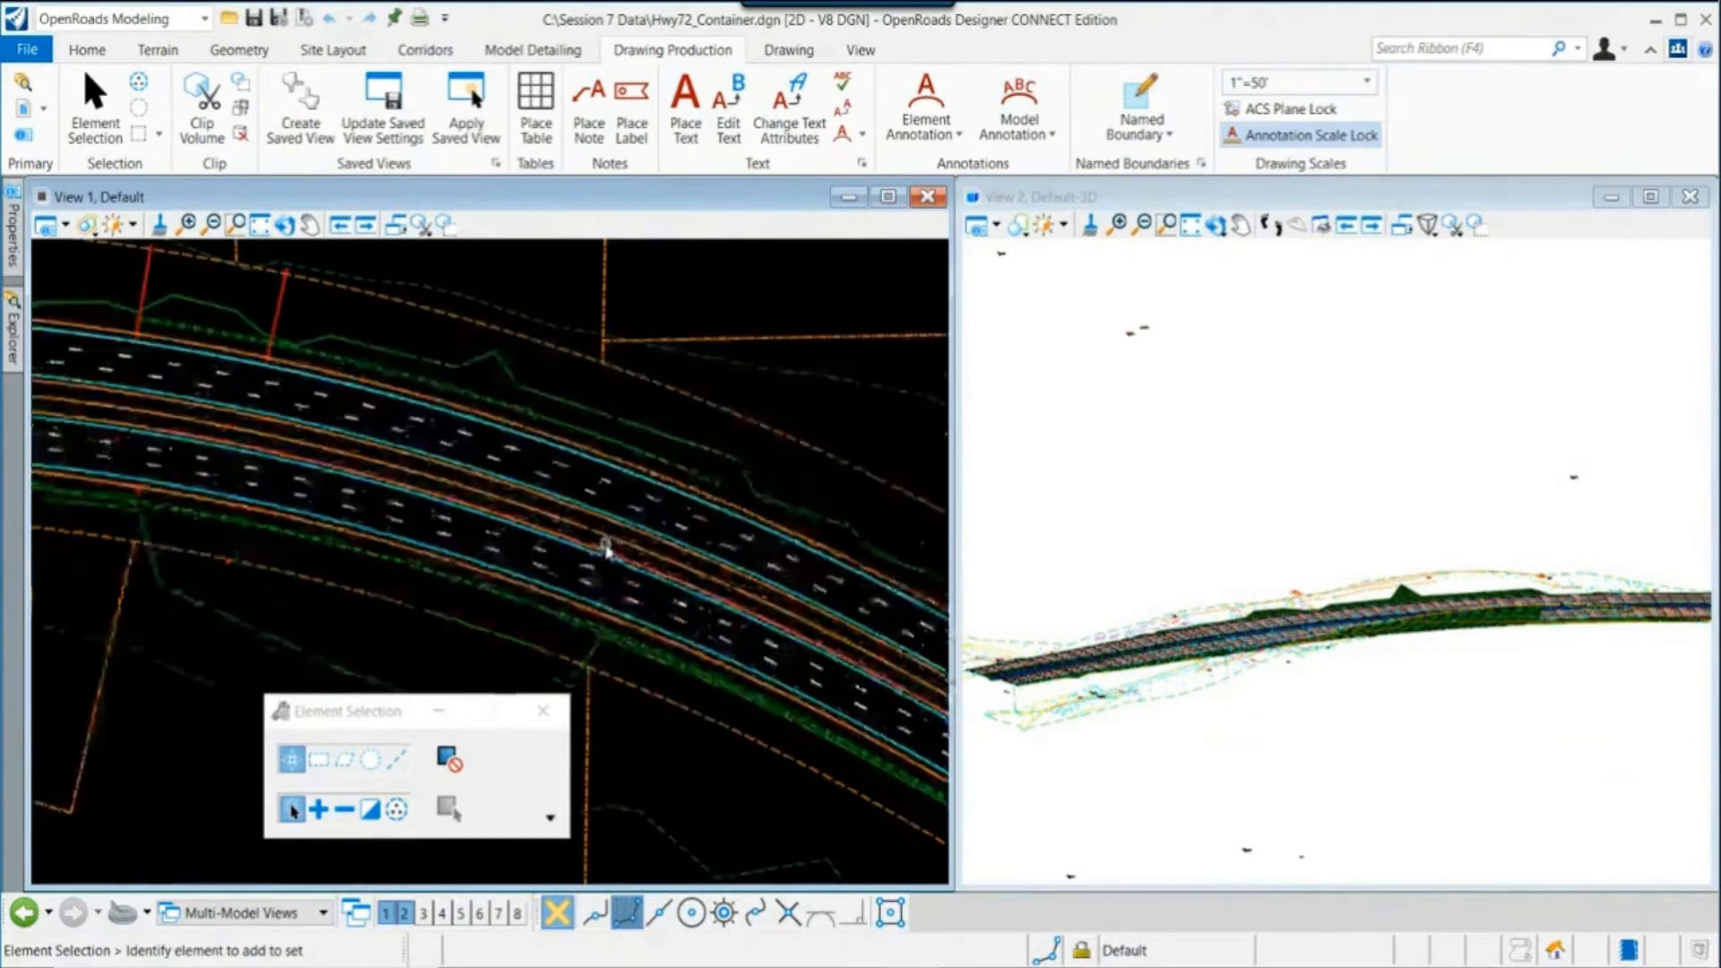
pyautogui.moveTo(471, 543)
pyautogui.scroll(-3, 470, 543)
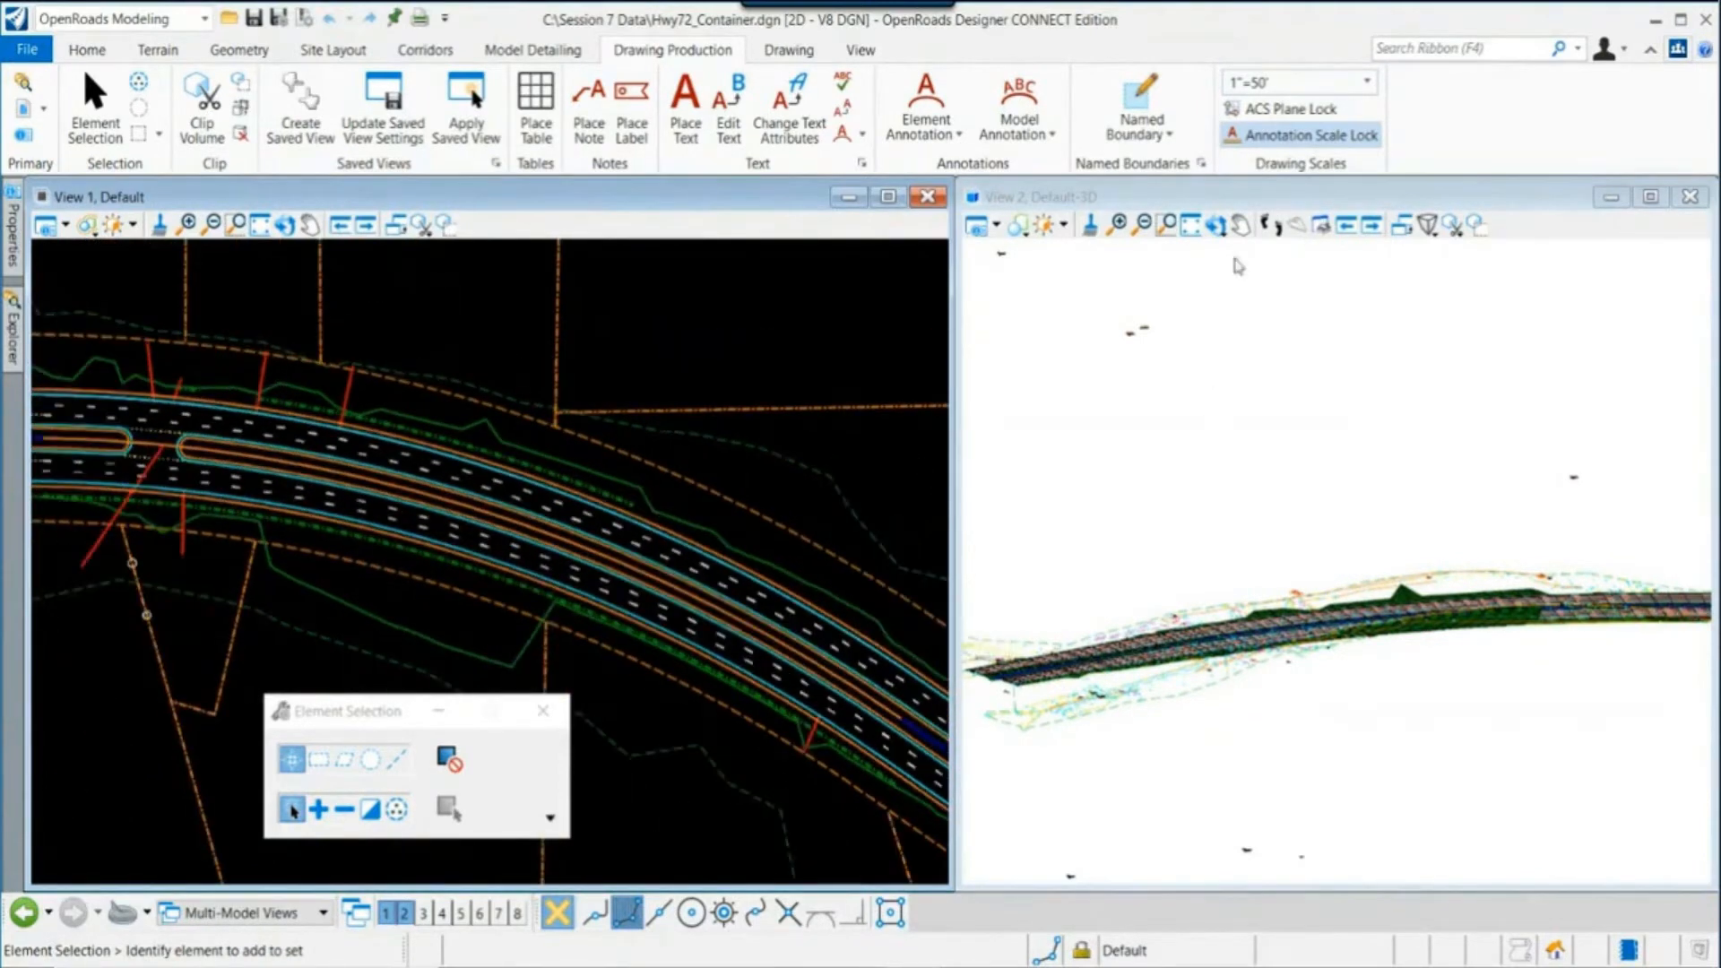
pyautogui.click(1216, 225)
pyautogui.click(1218, 669)
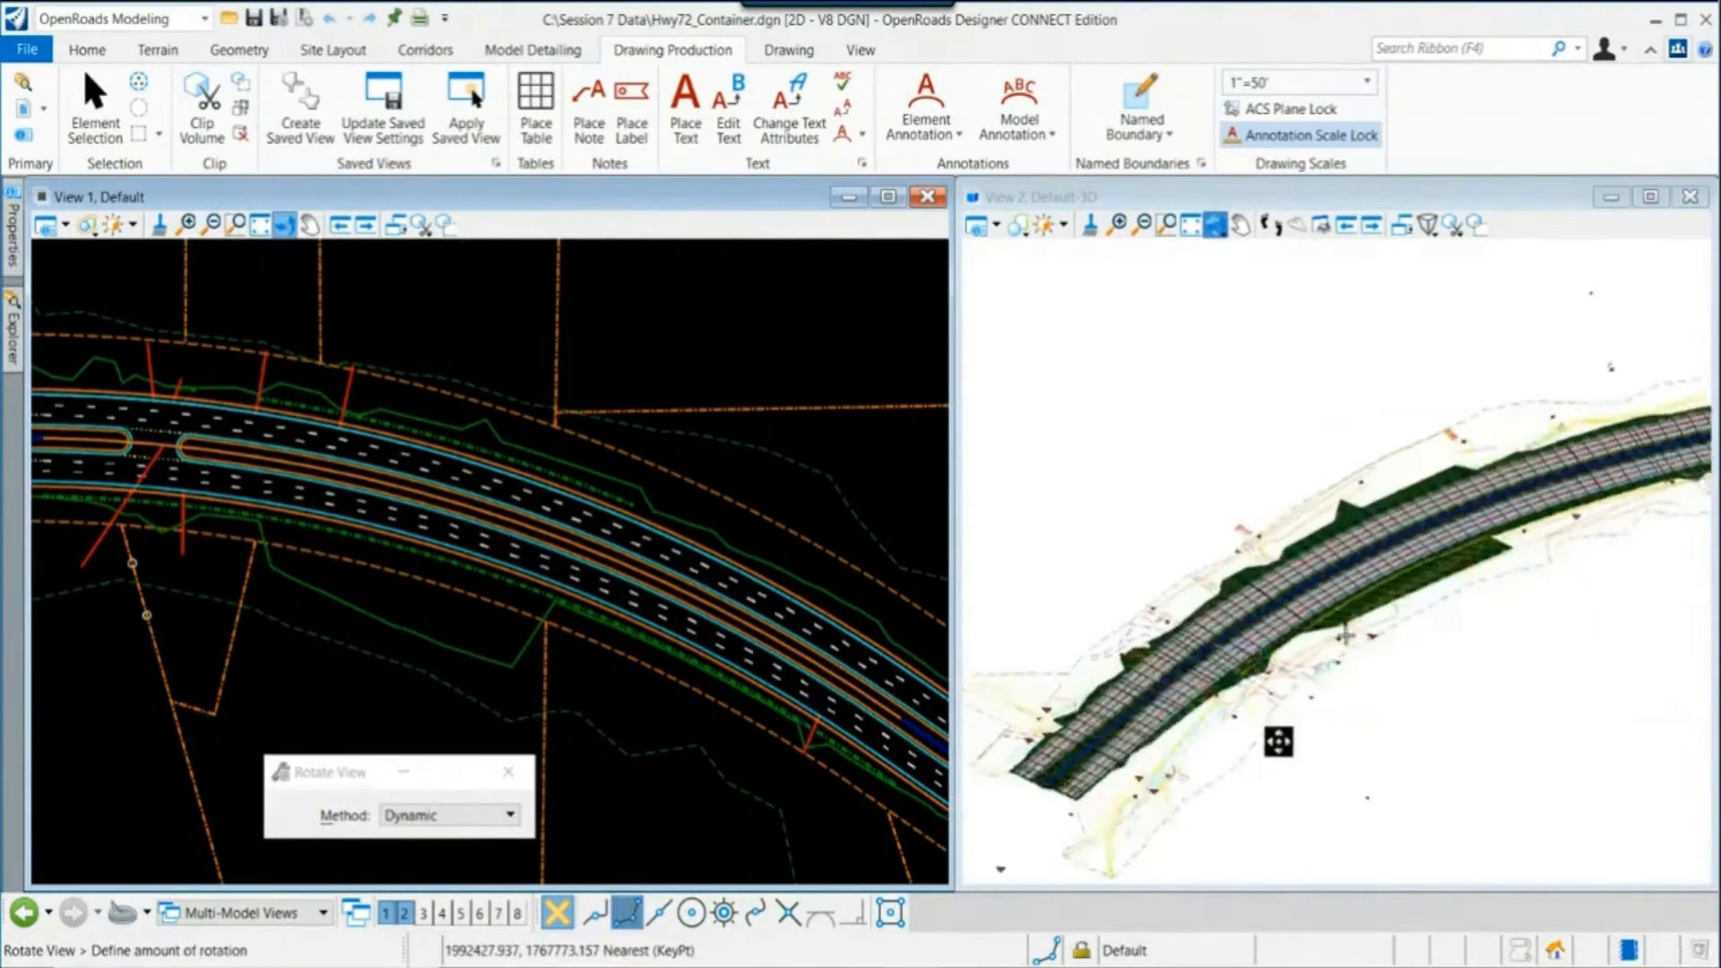
pyautogui.click(1344, 706)
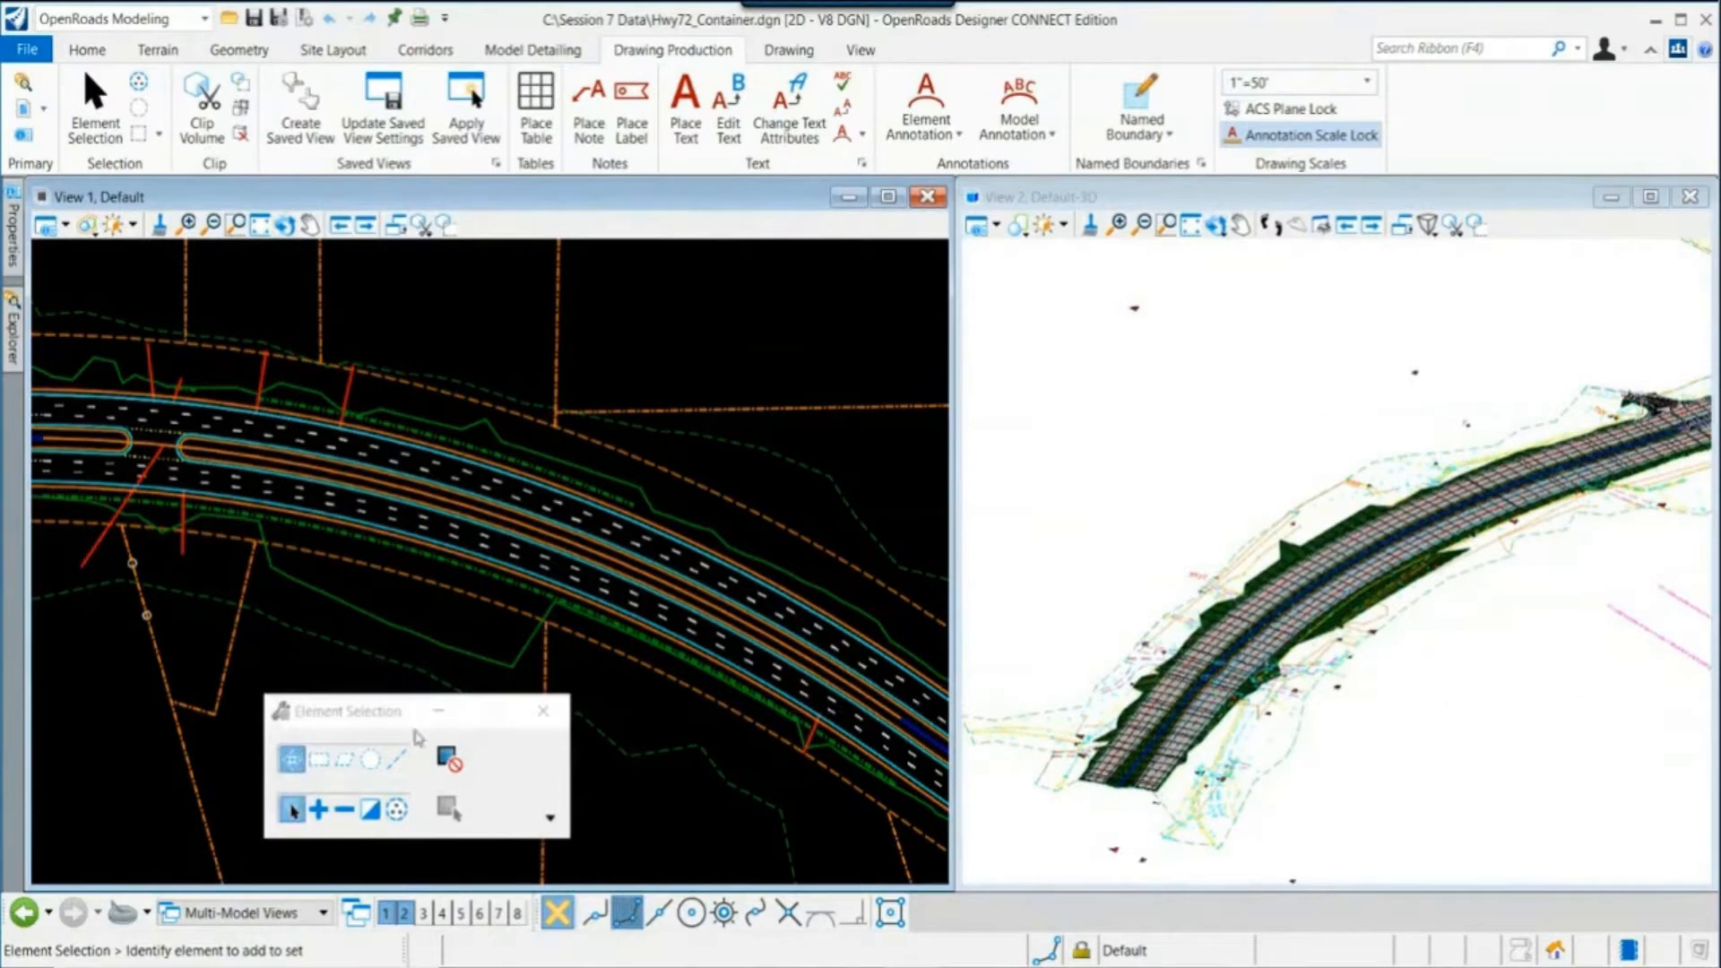
pyautogui.moveTo(403, 723); pyautogui.dragTo(401, 740)
pyautogui.scroll(-2, 547, 698)
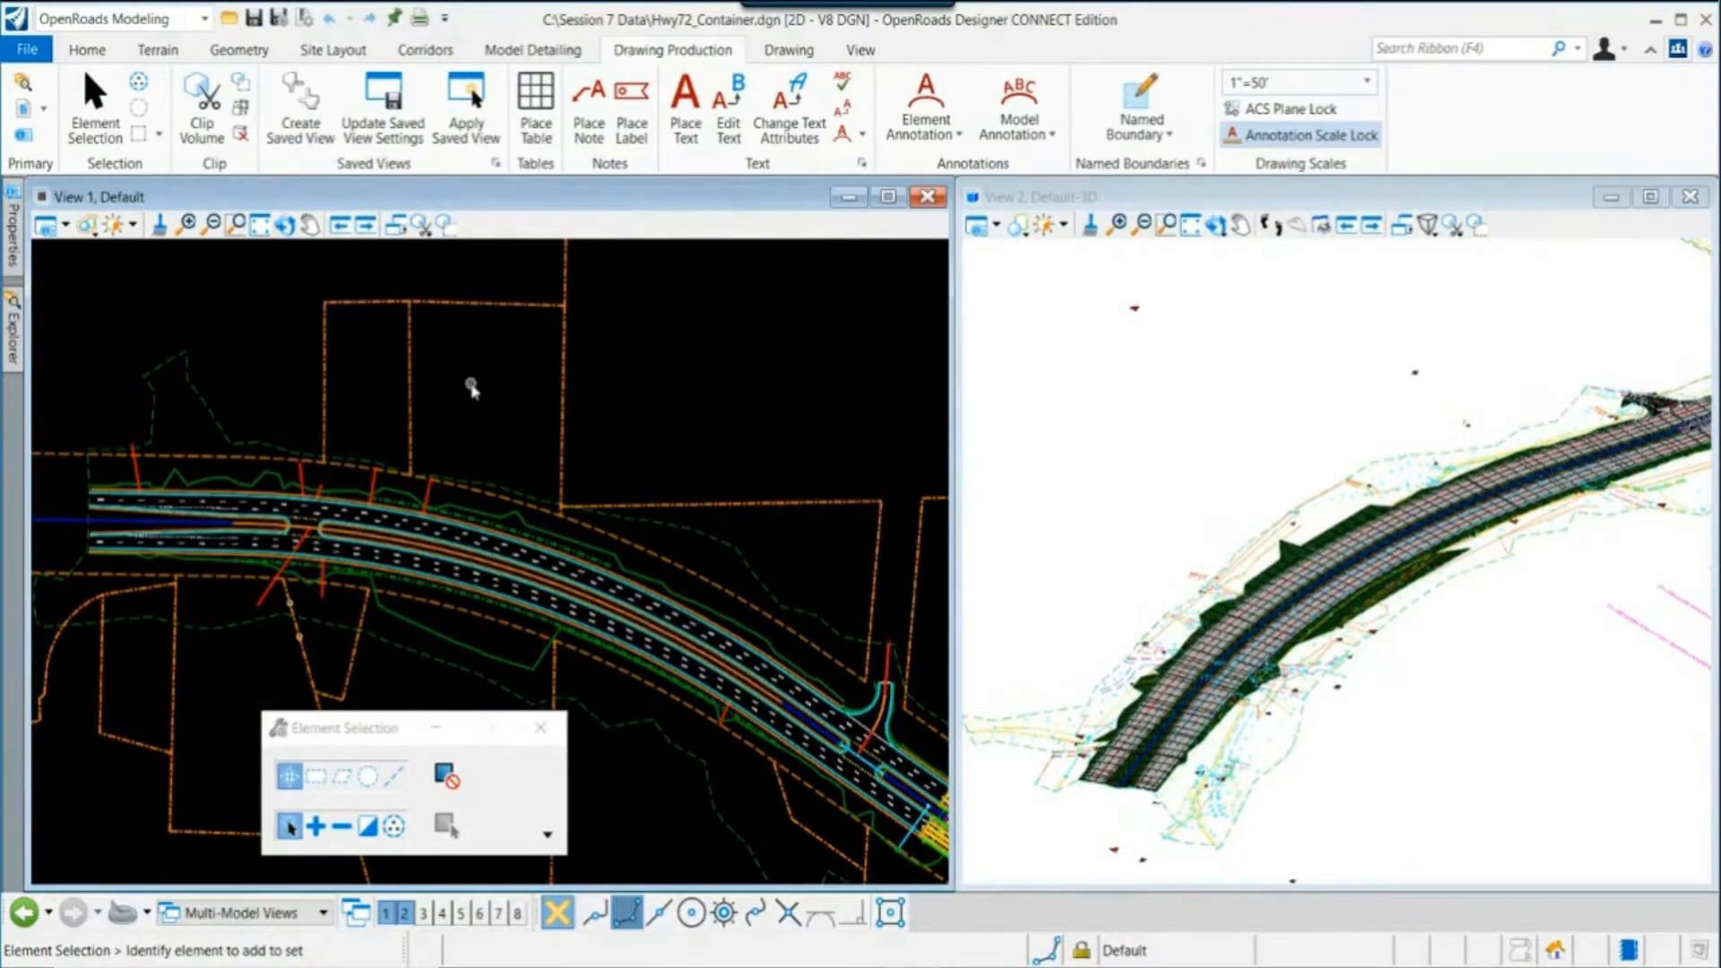
# Step: Open the file Plan & Profile-START.dgn from the Sheets folder of Session 7 Data
pyautogui.click(27, 49)
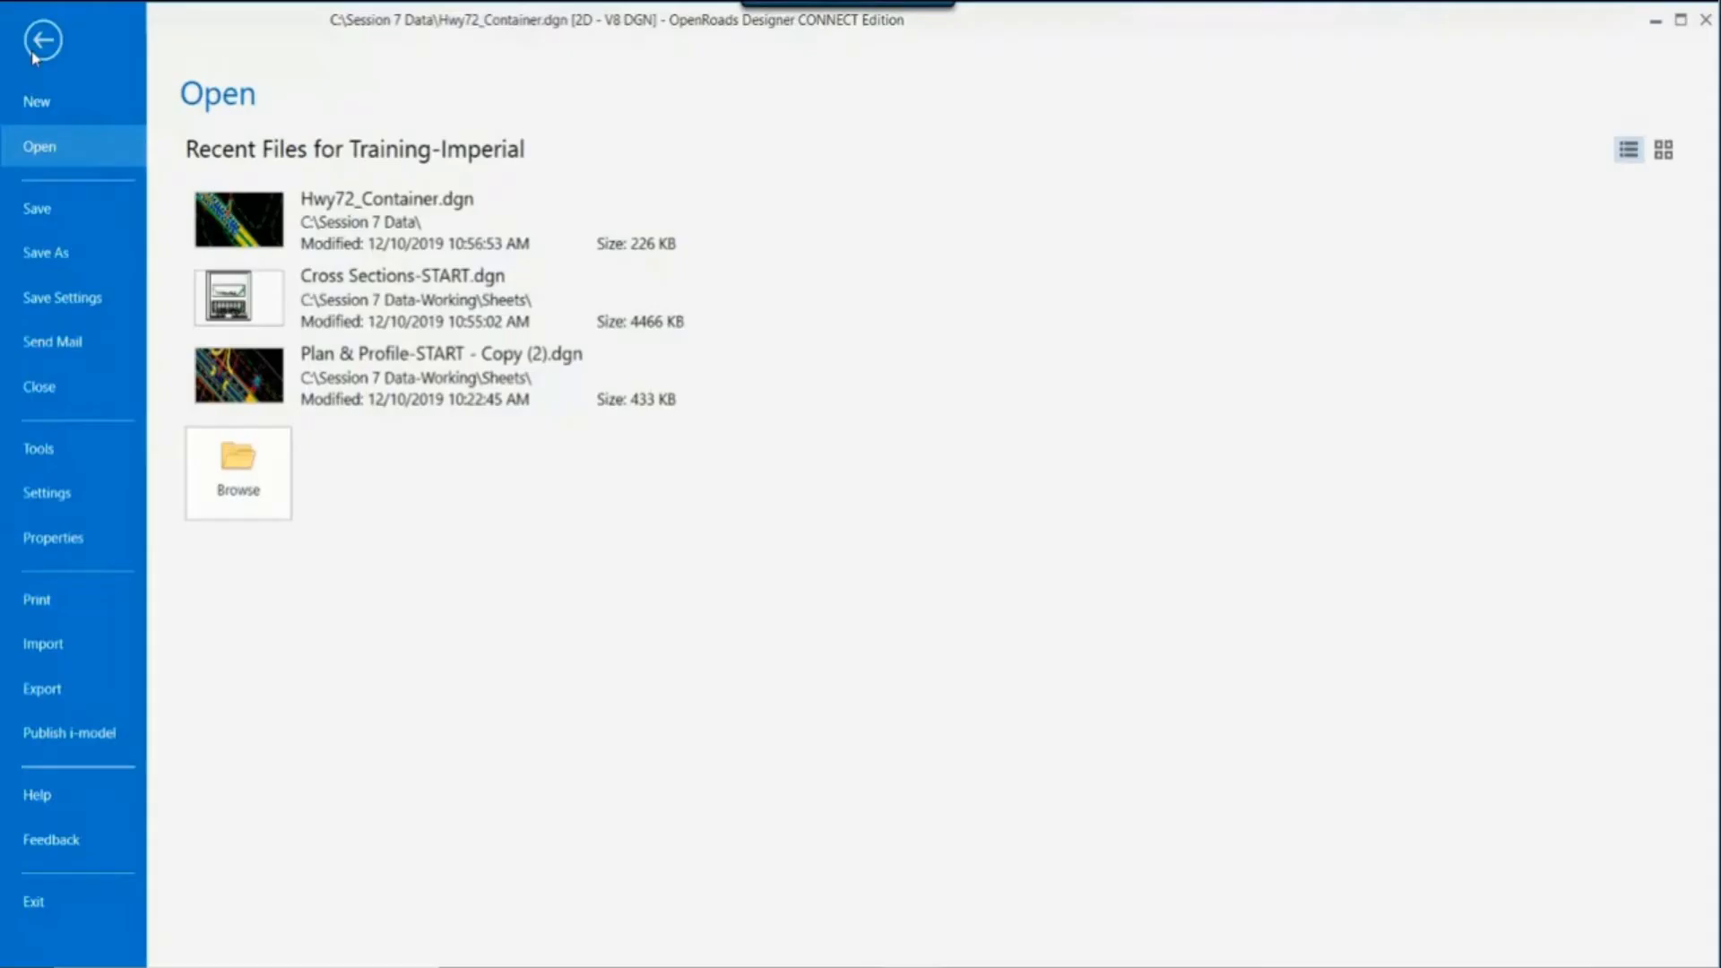
pyautogui.click(215, 481)
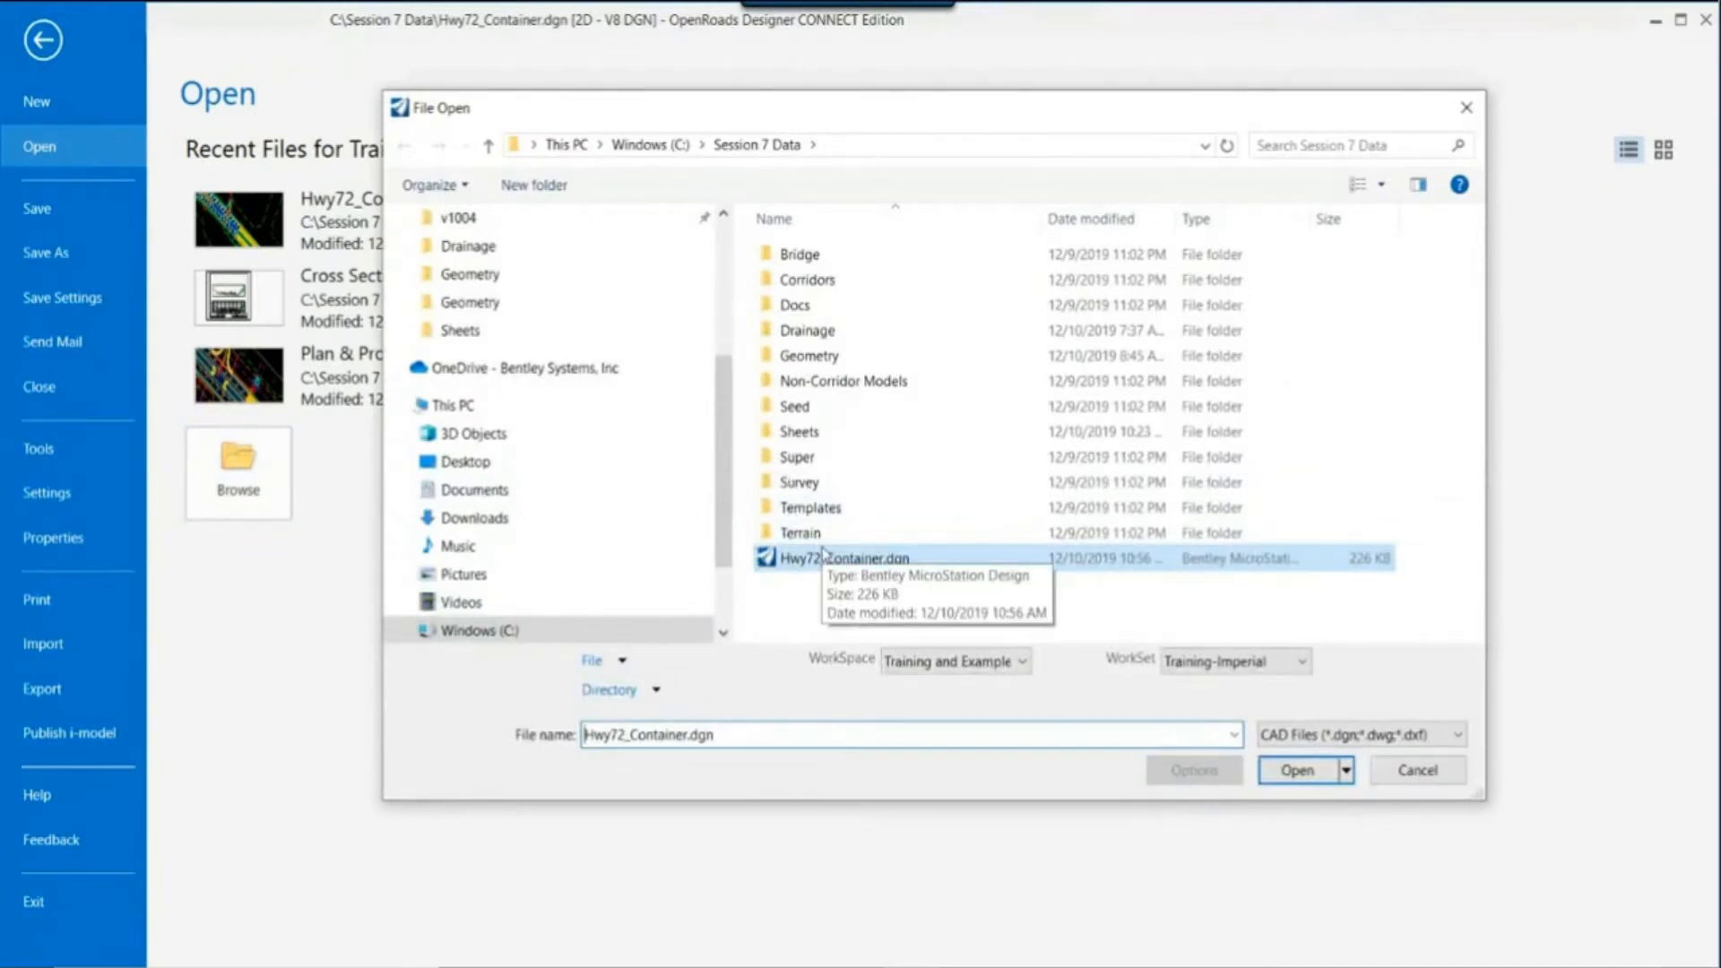
pyautogui.doubleClick(825, 435)
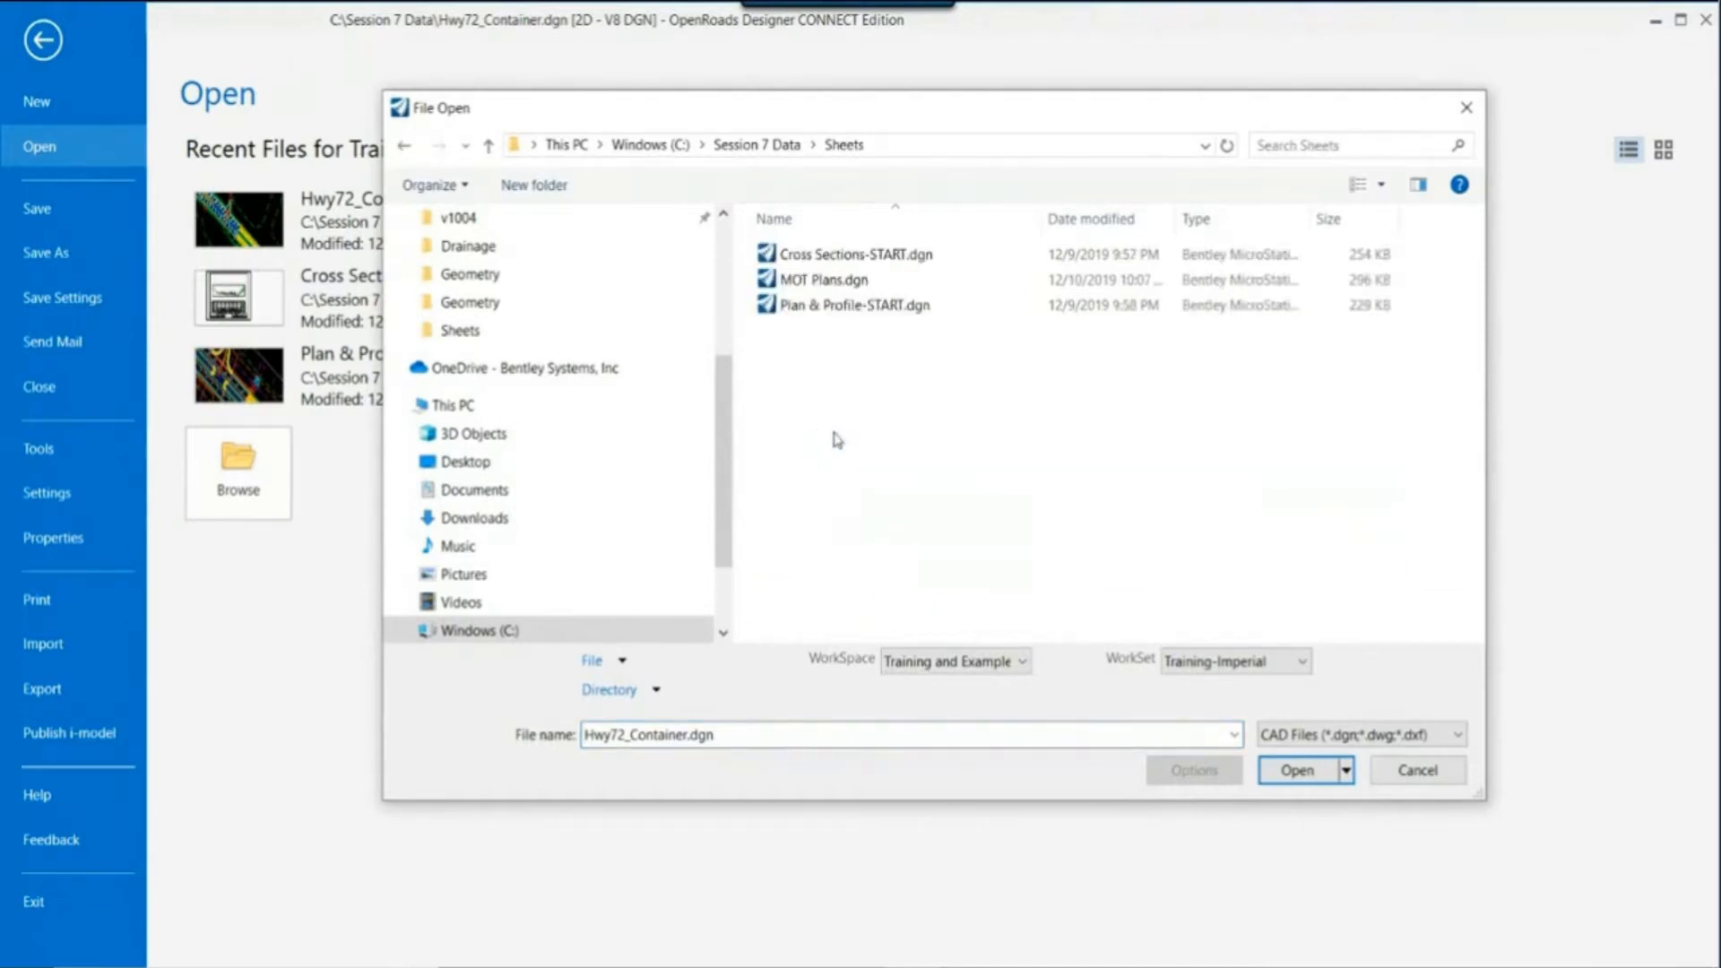
pyautogui.click(854, 307)
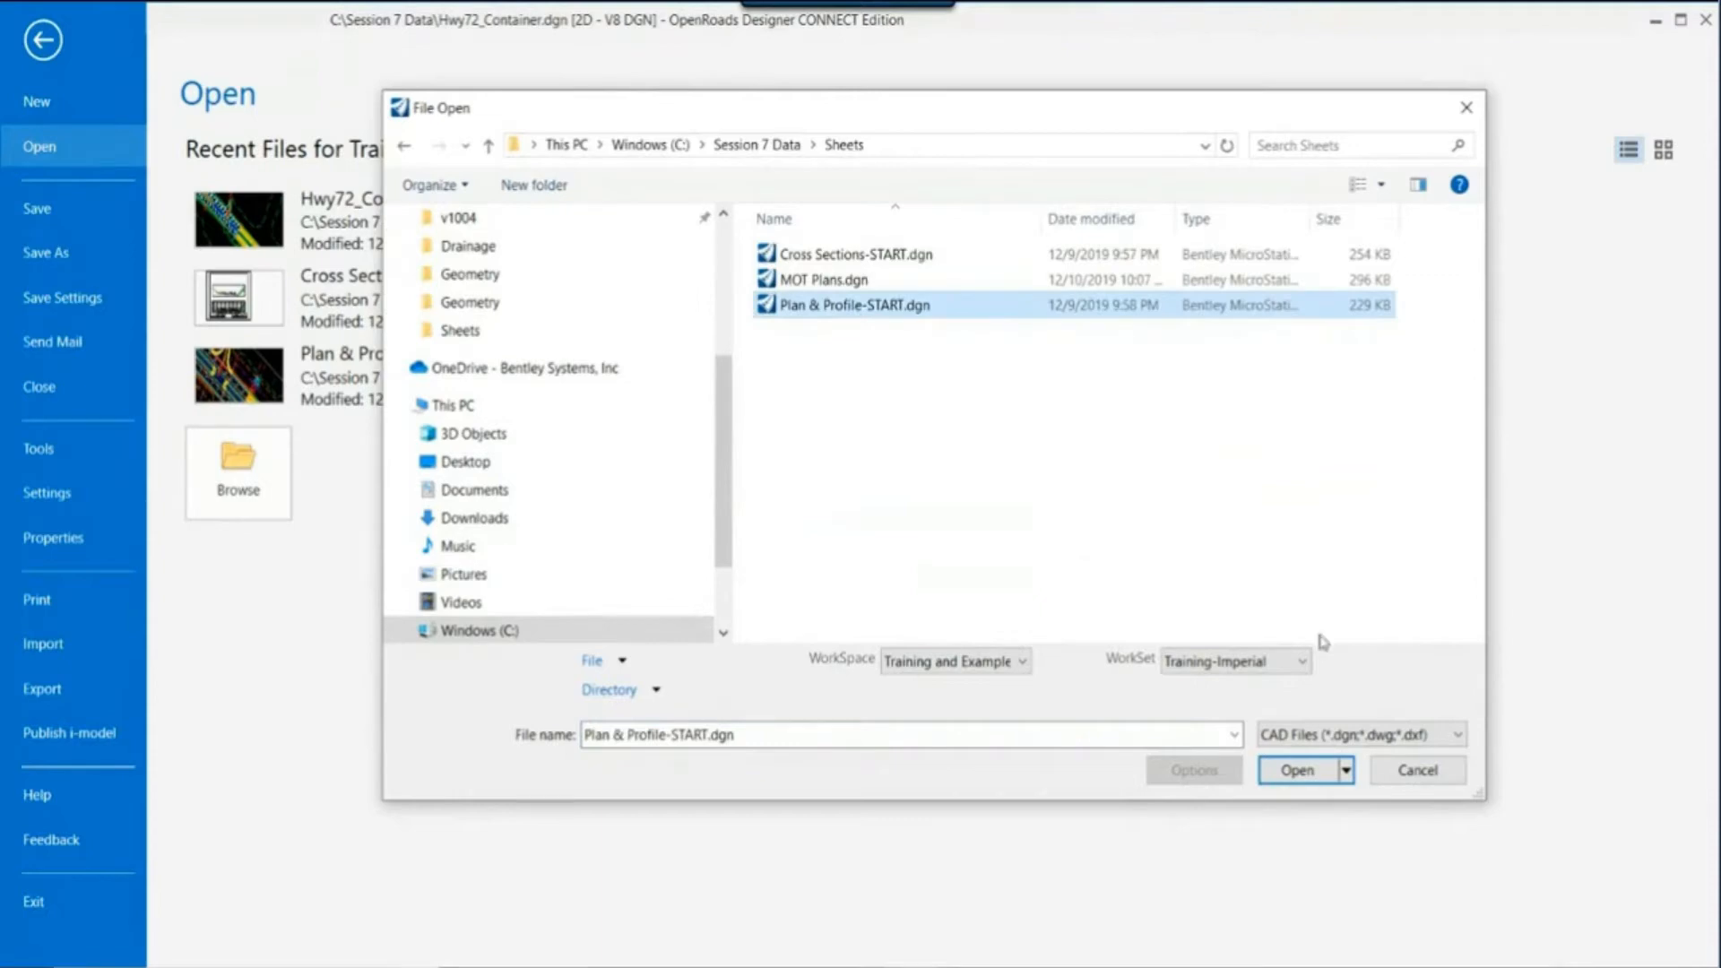
pyautogui.click(1282, 771)
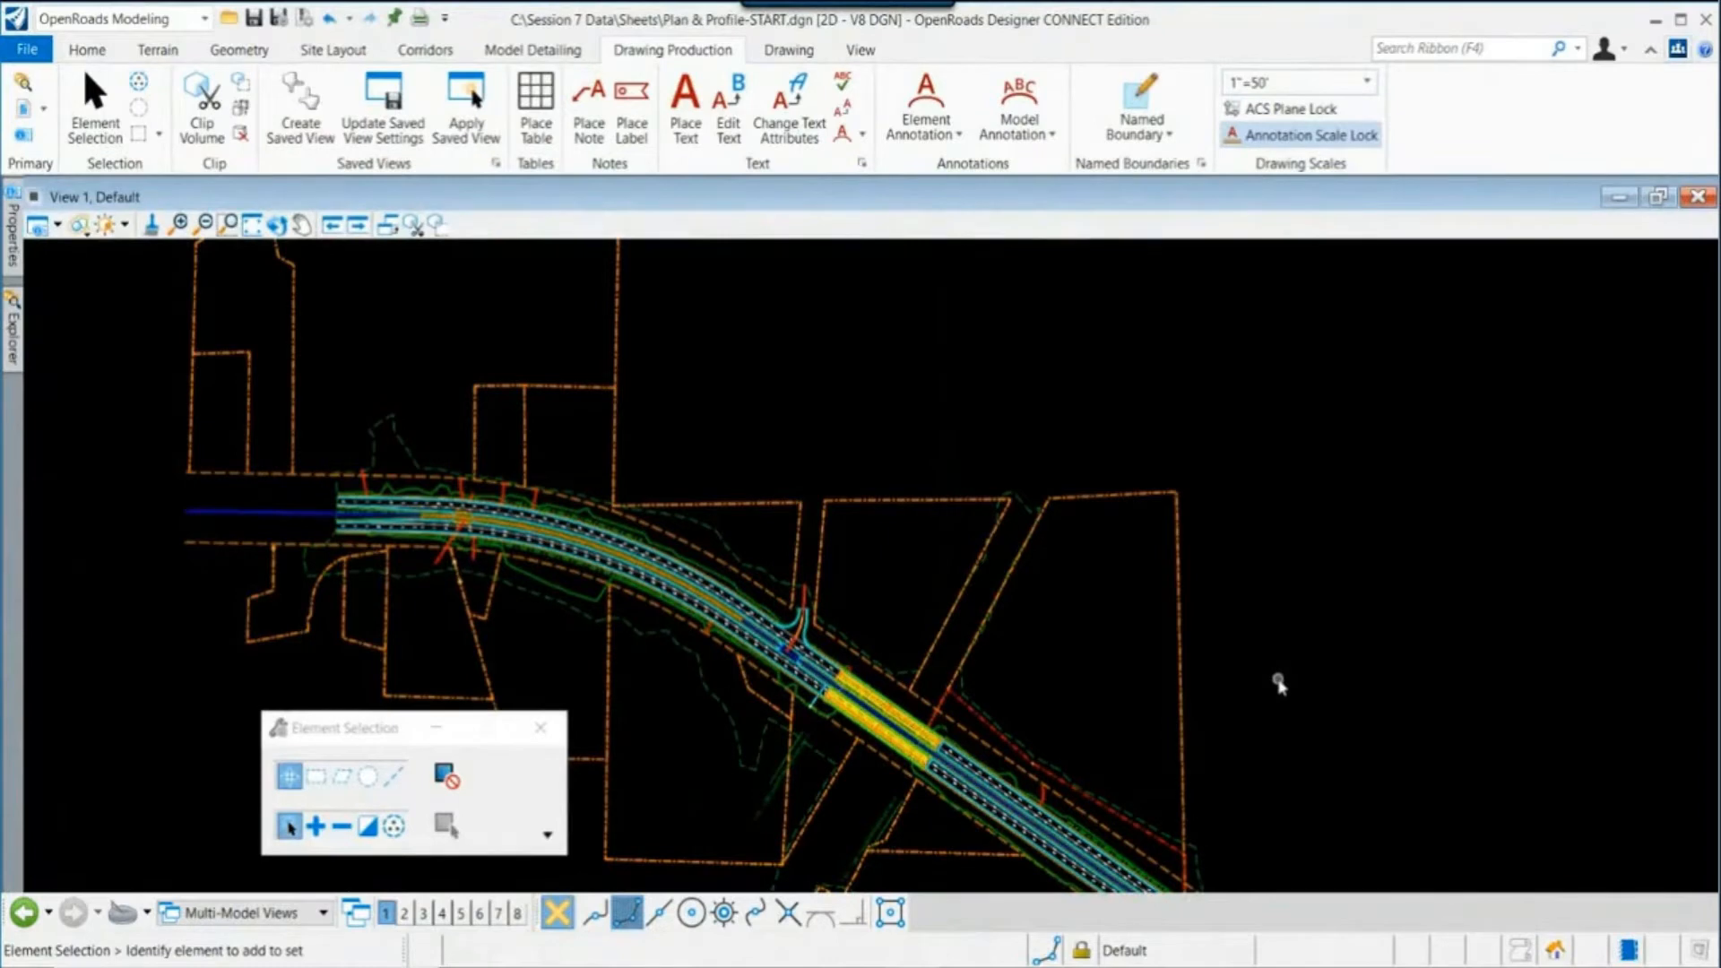
pyautogui.scroll(-2, 1102, 632)
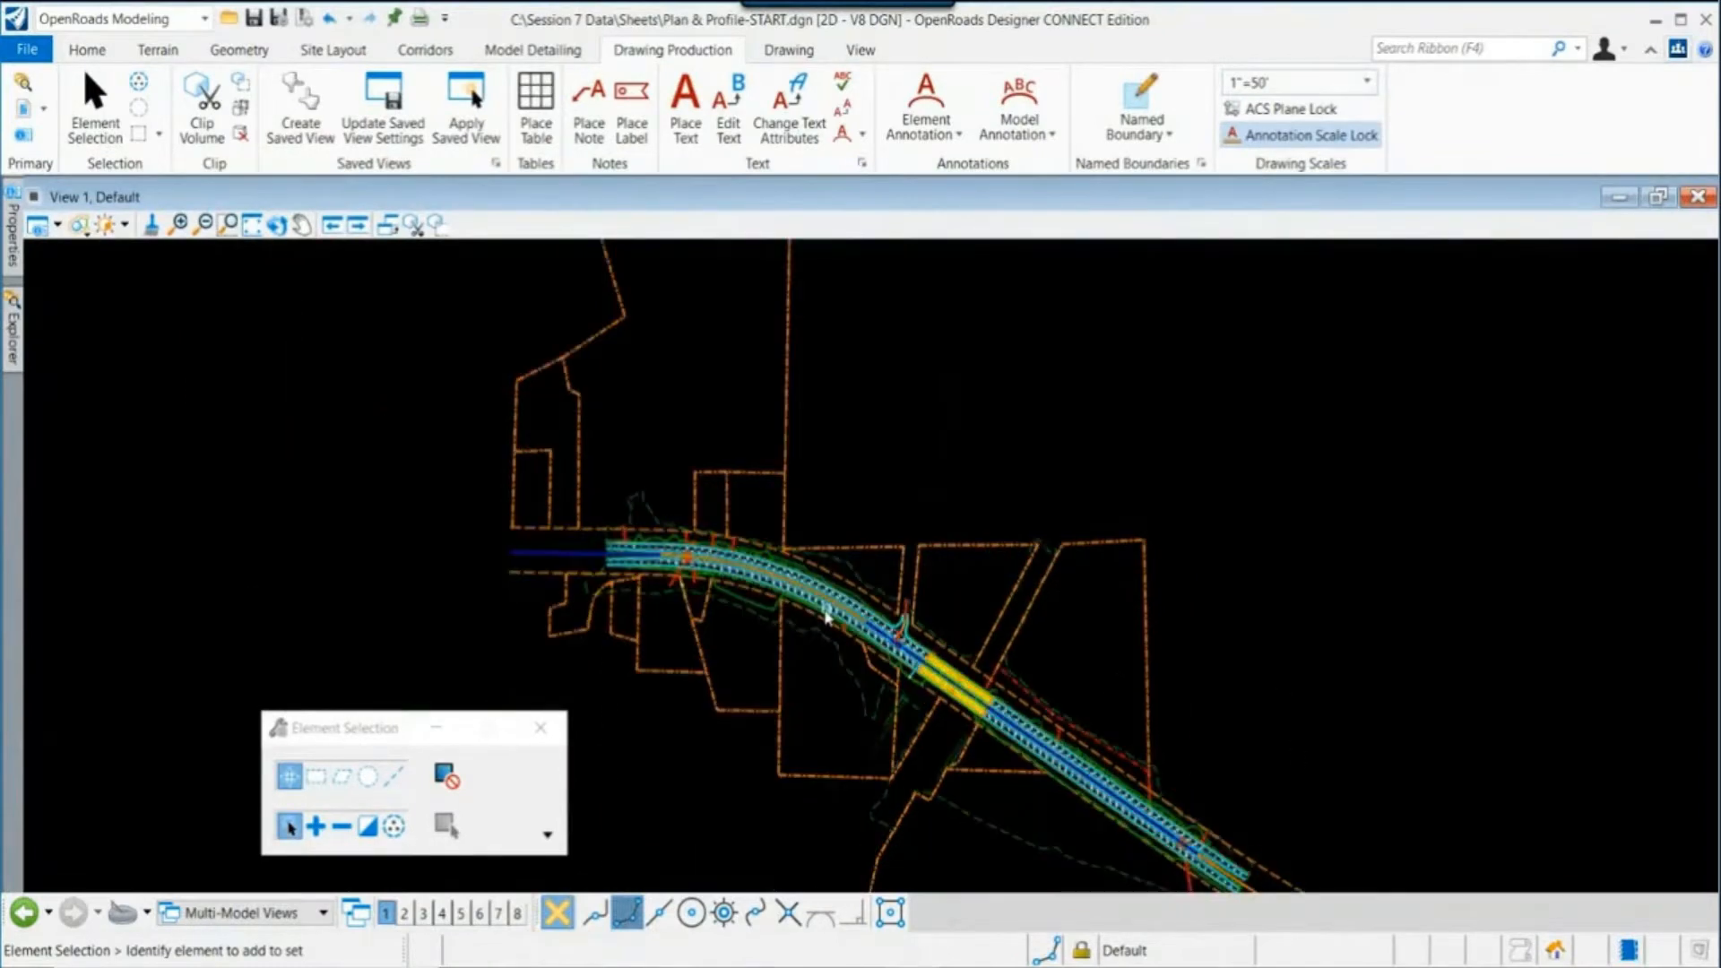
pyautogui.scroll(2, 826, 615)
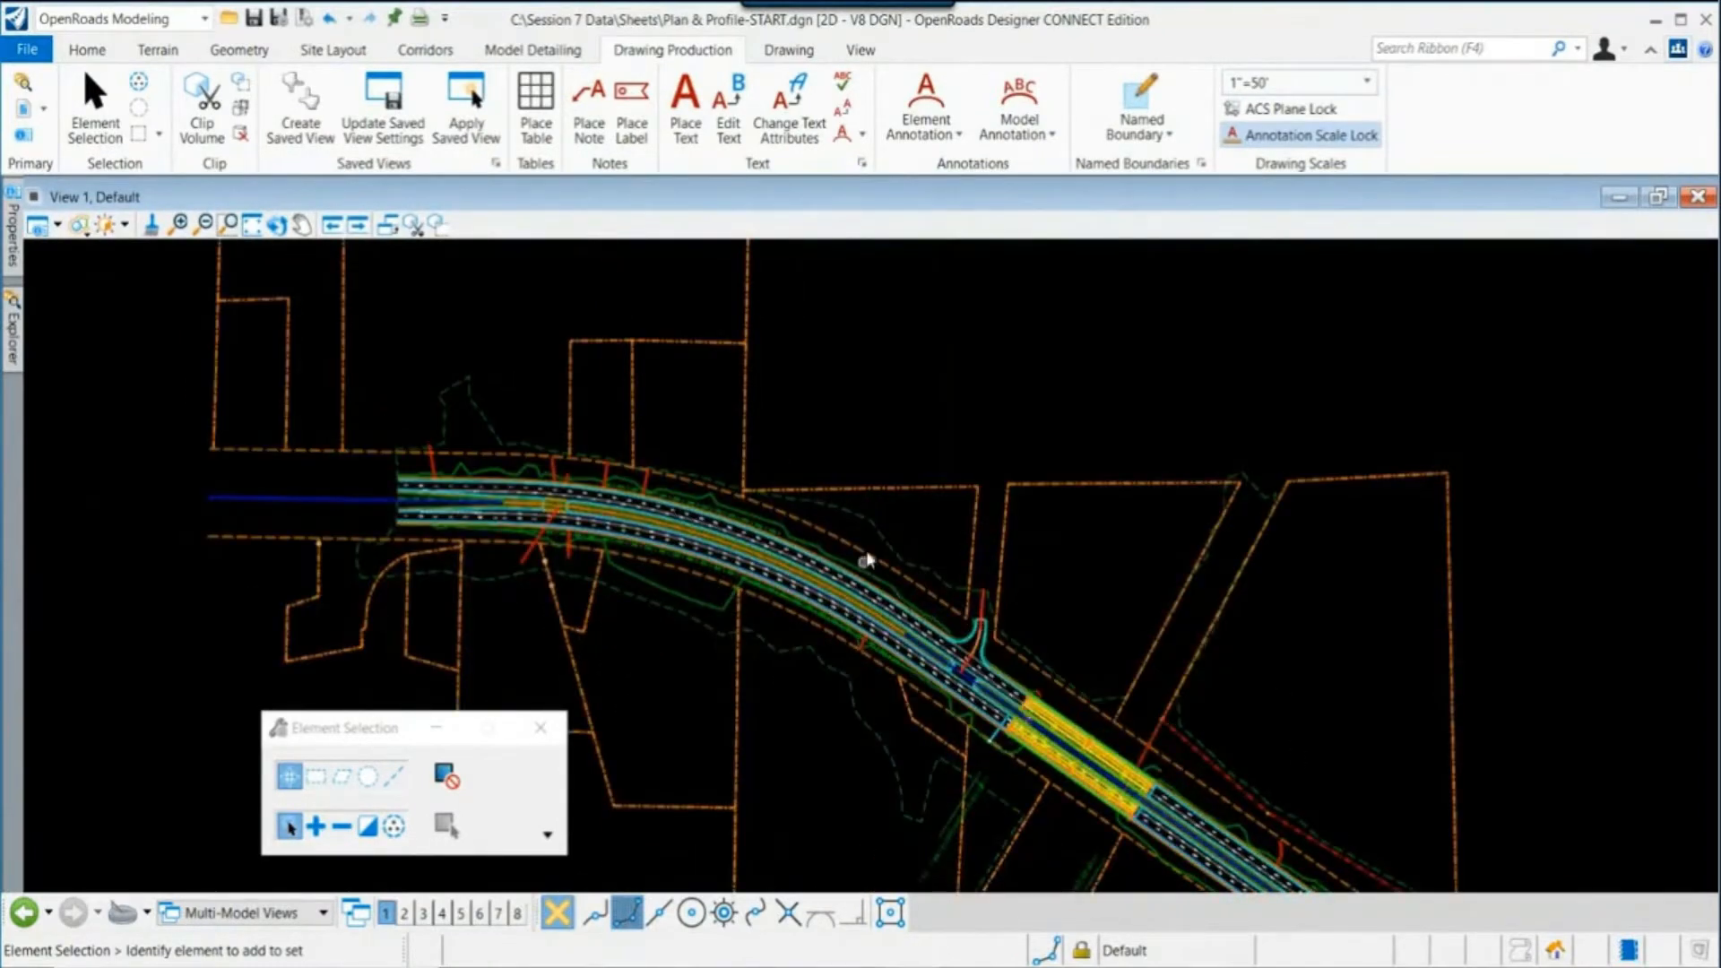
pyautogui.moveTo(864, 538); pyautogui.dragTo(892, 524, button='middle')
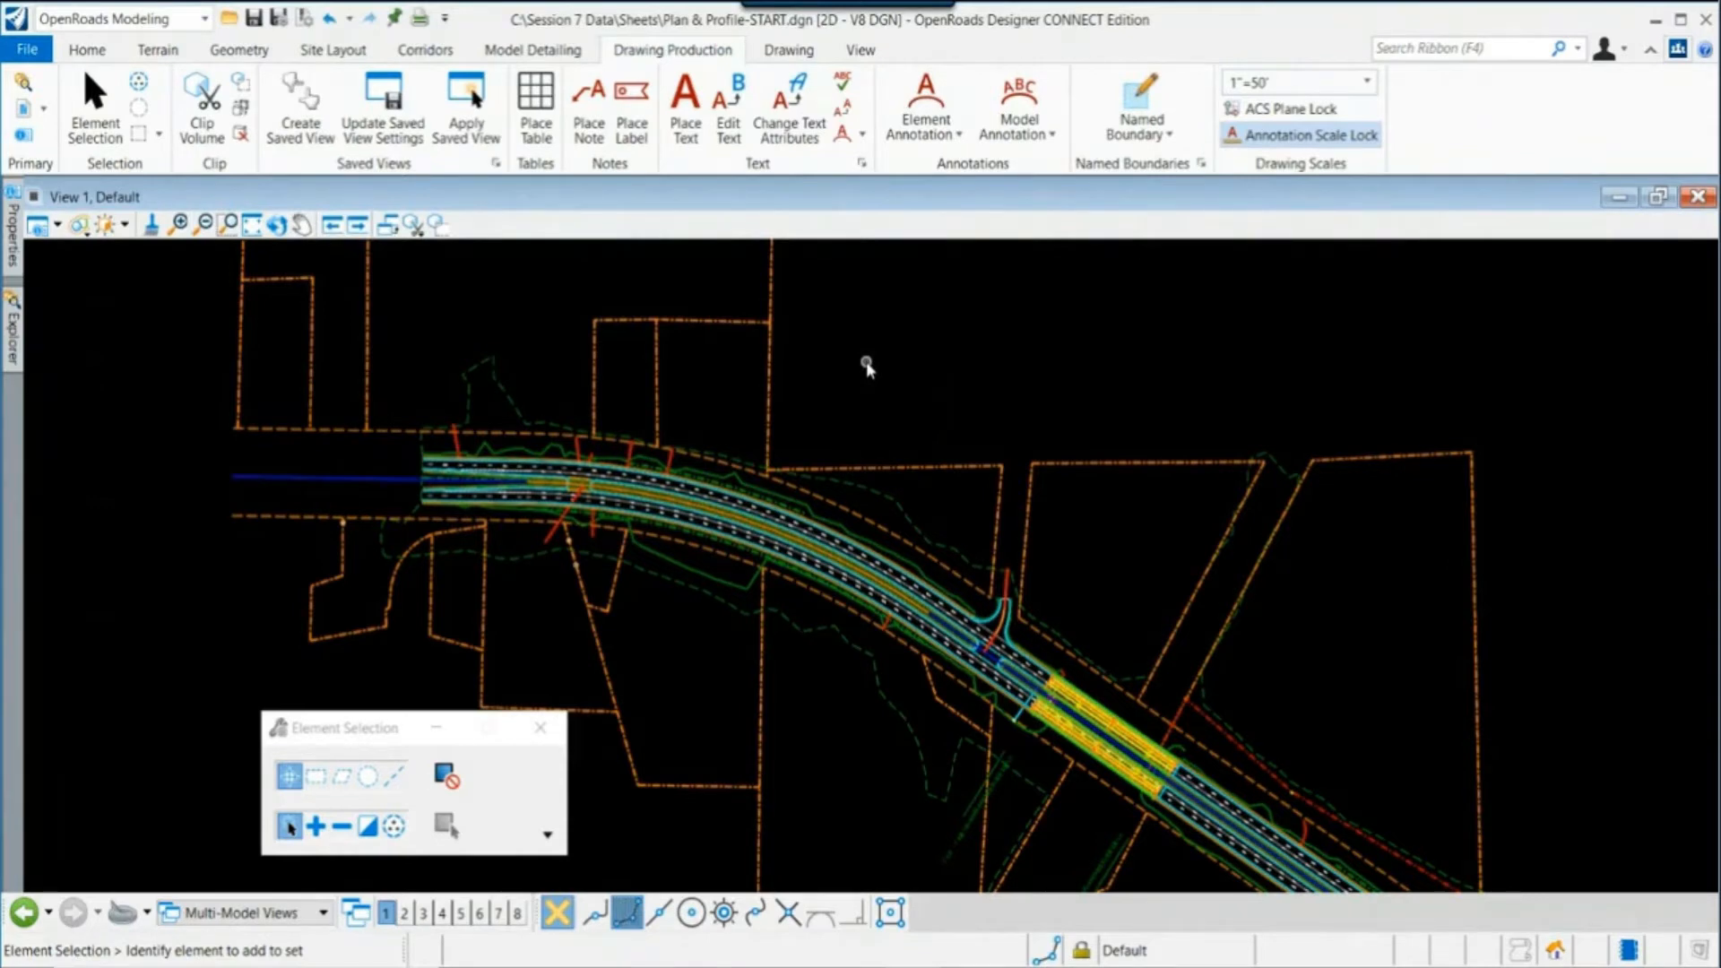
# Step: Inspect the Highway 72 plan and review the list of reference files attached to the plan and profile file
pyautogui.scroll(4, 584, 487)
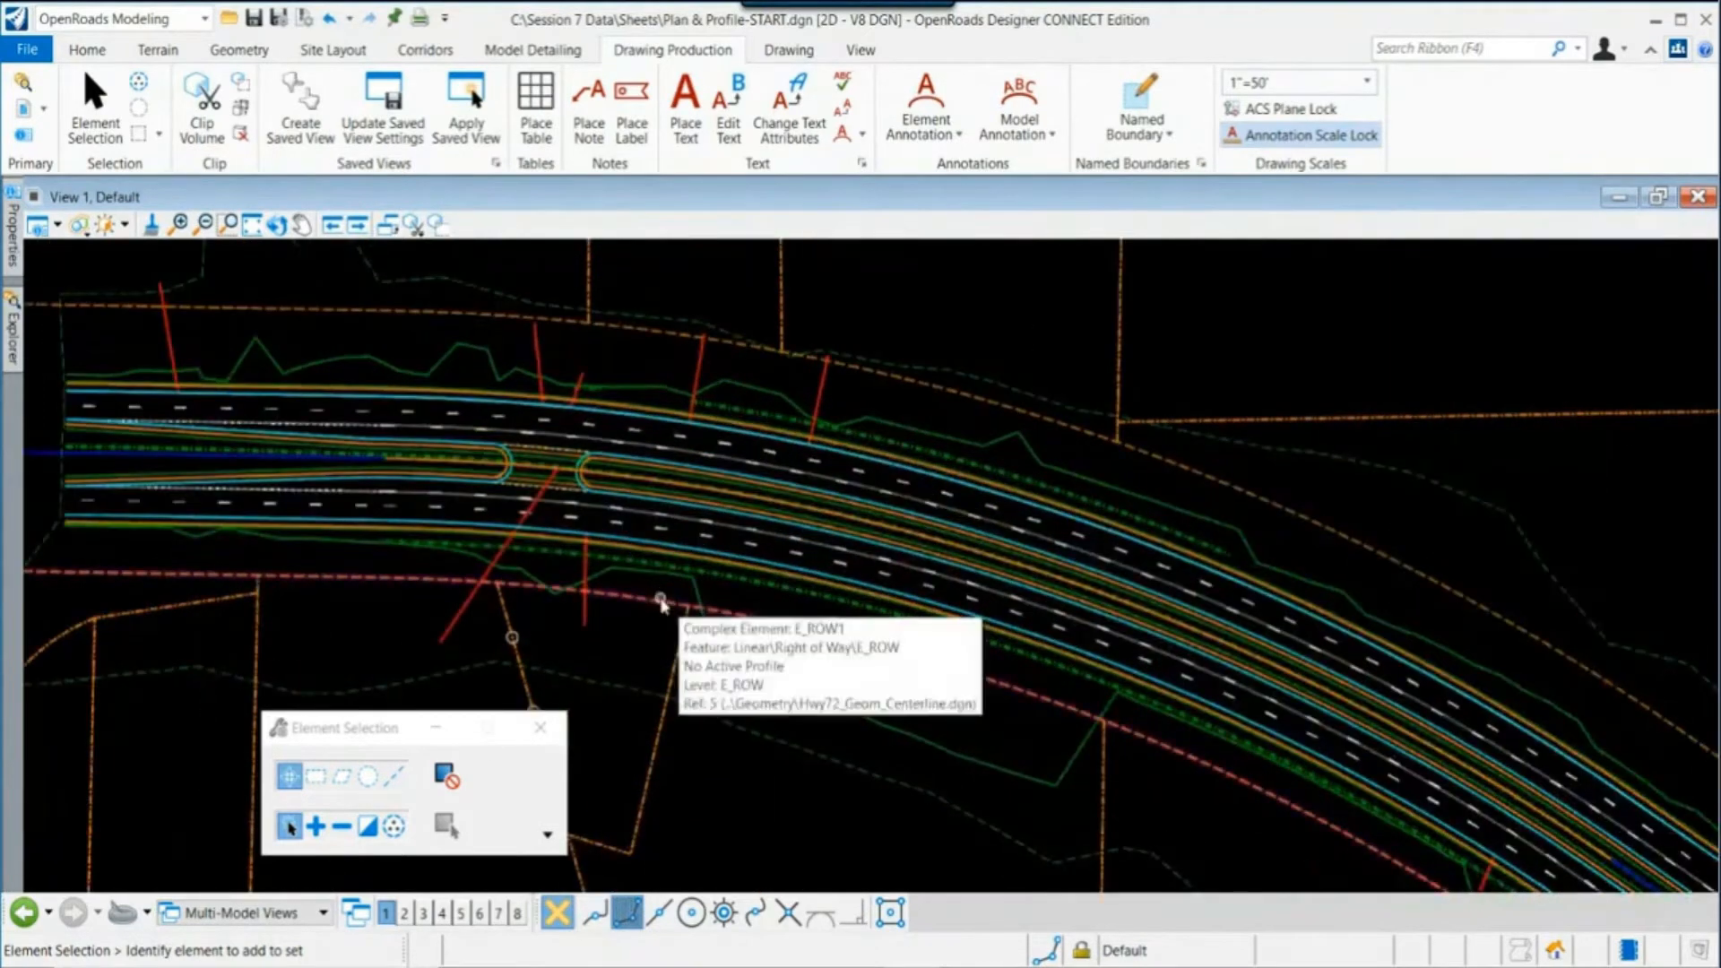
pyautogui.scroll(-3, 666, 704)
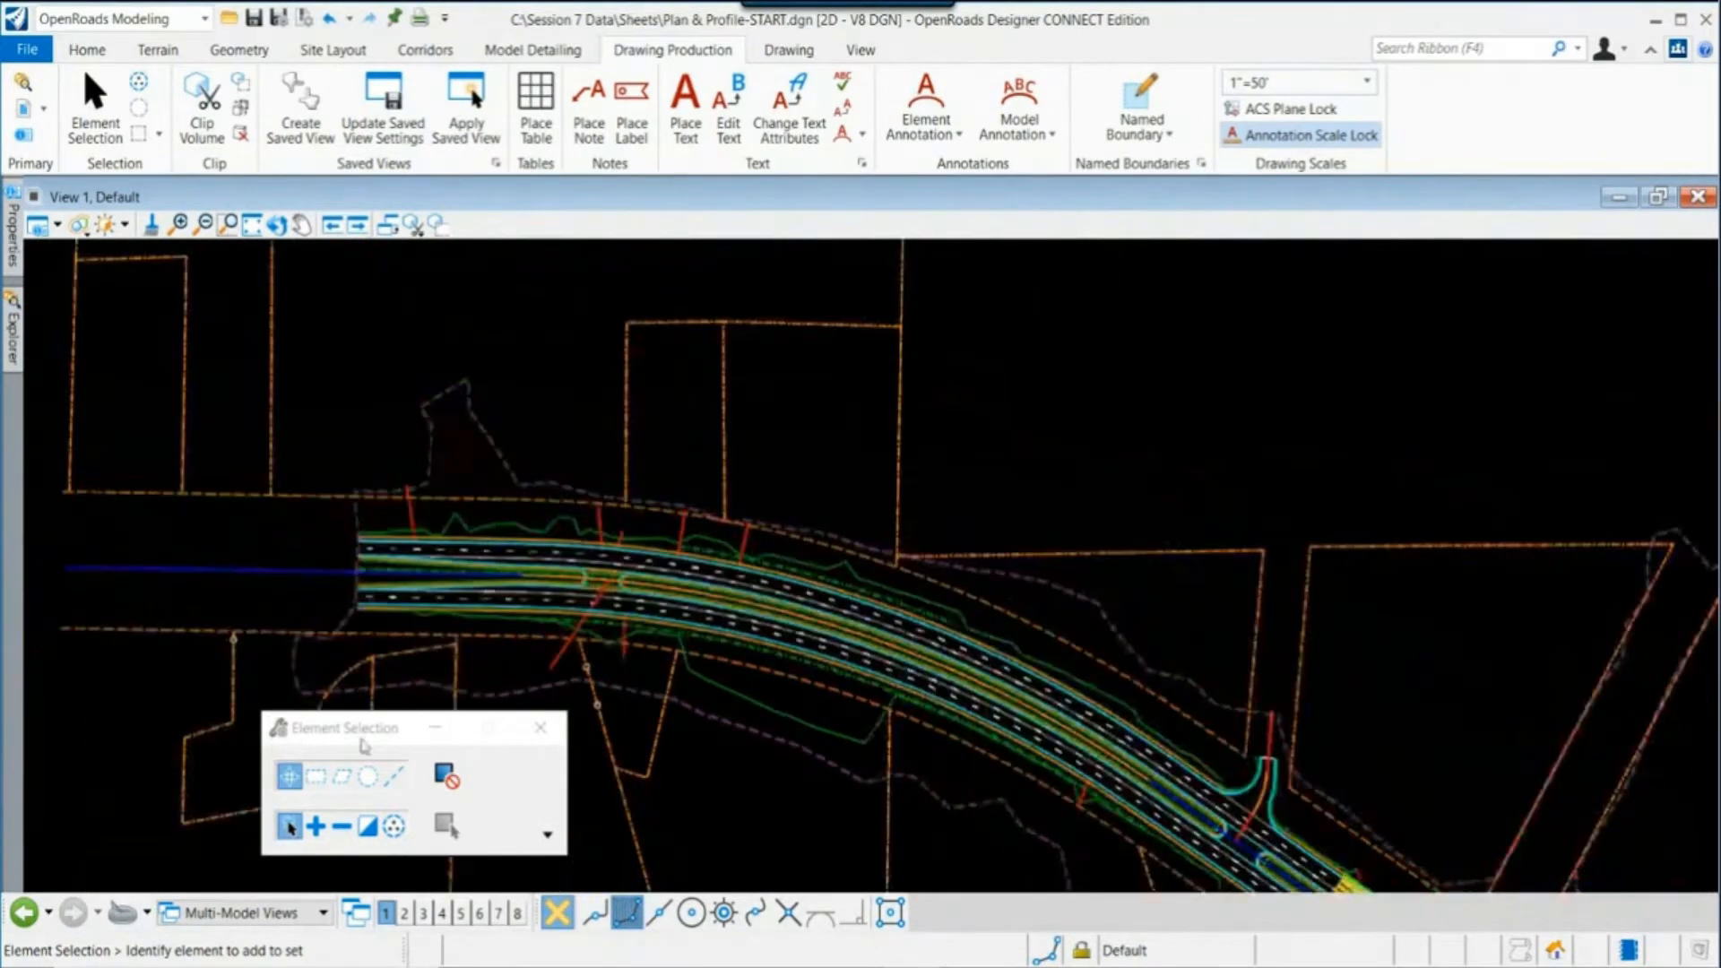
pyautogui.moveTo(363, 740); pyautogui.dragTo(1450, 340)
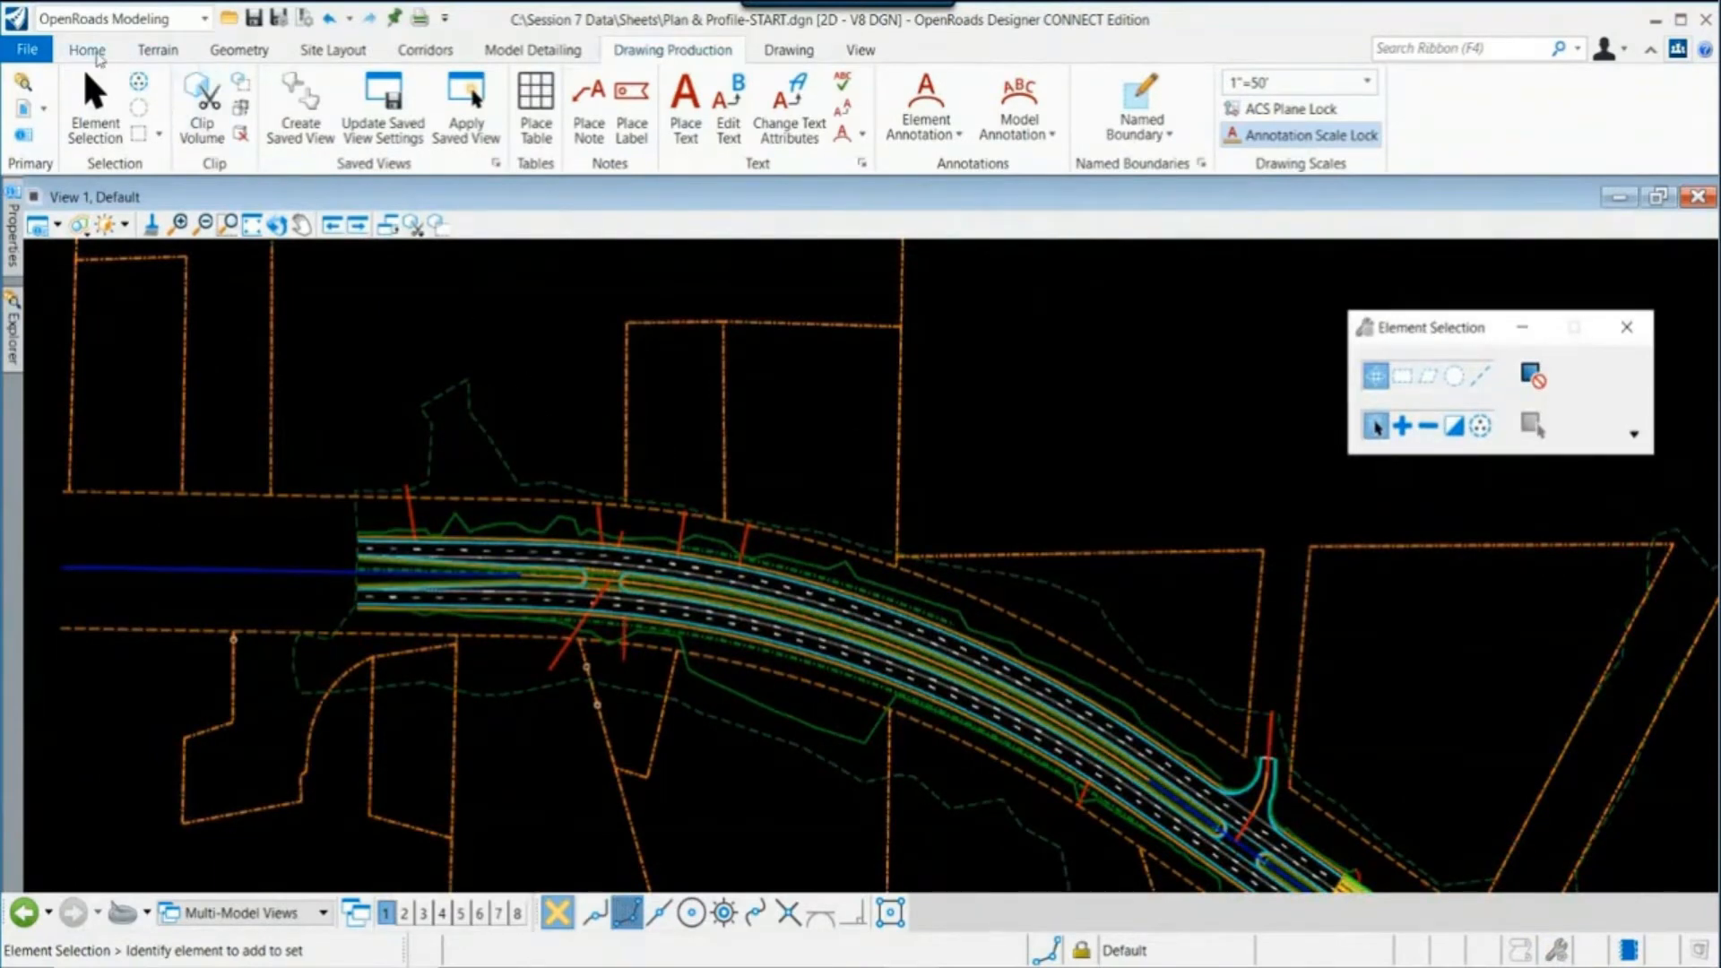
pyautogui.click(96, 54)
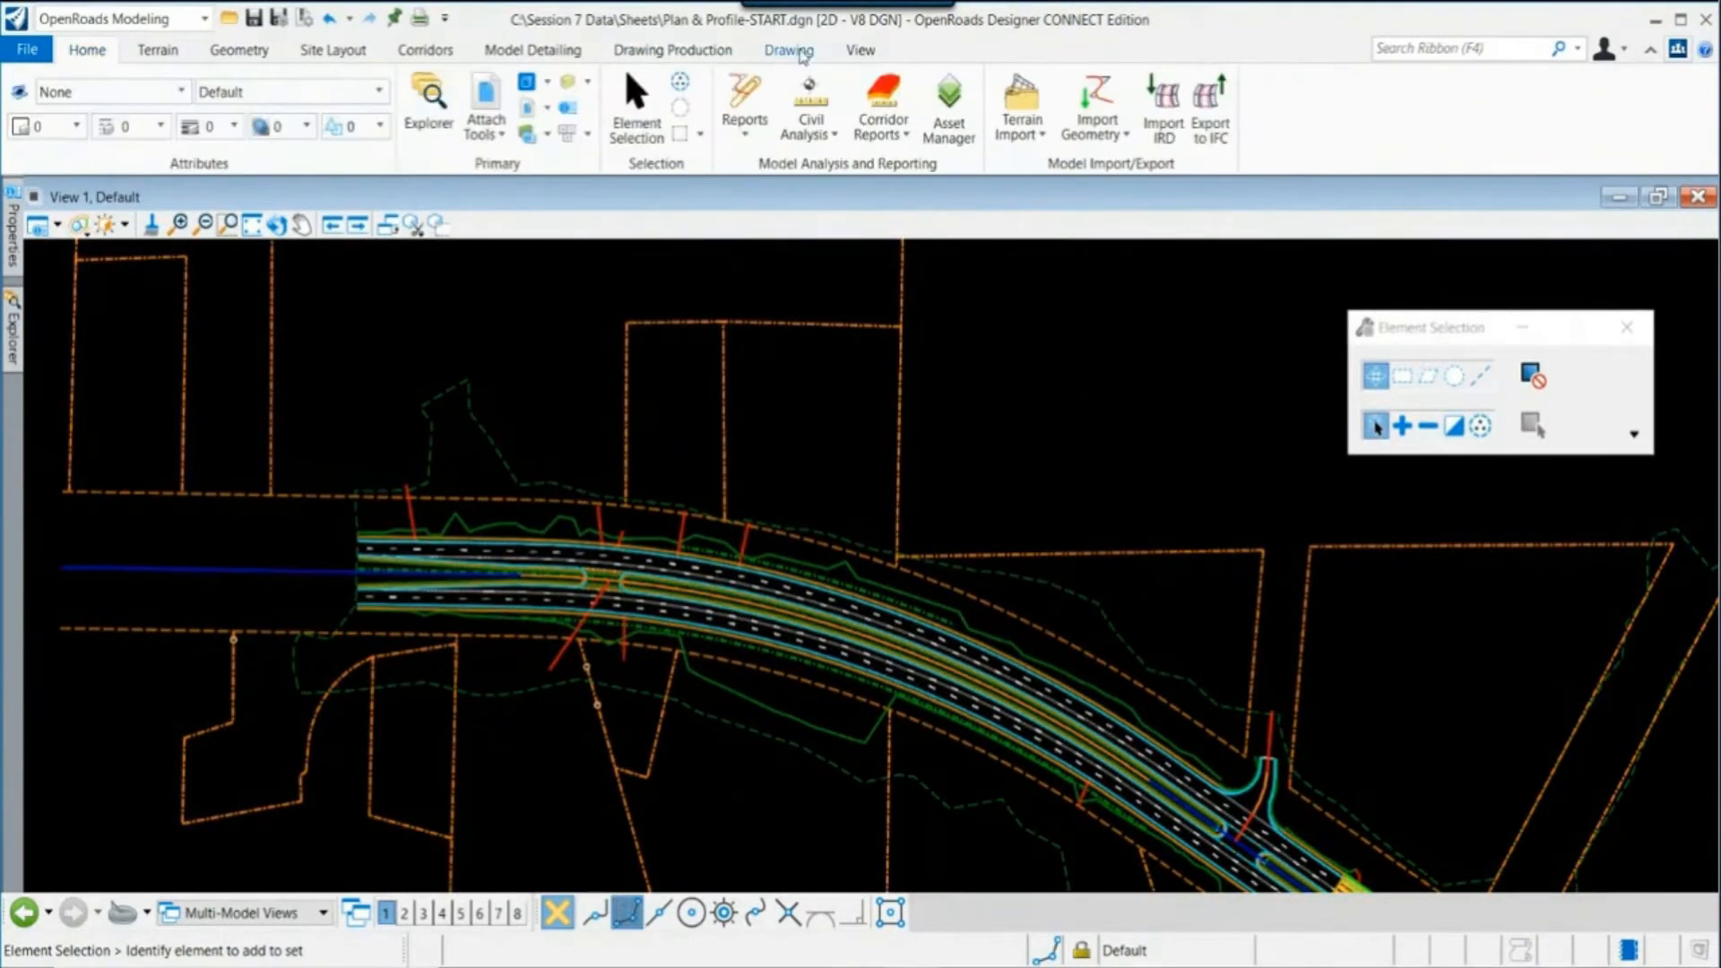
pyautogui.click(486, 96)
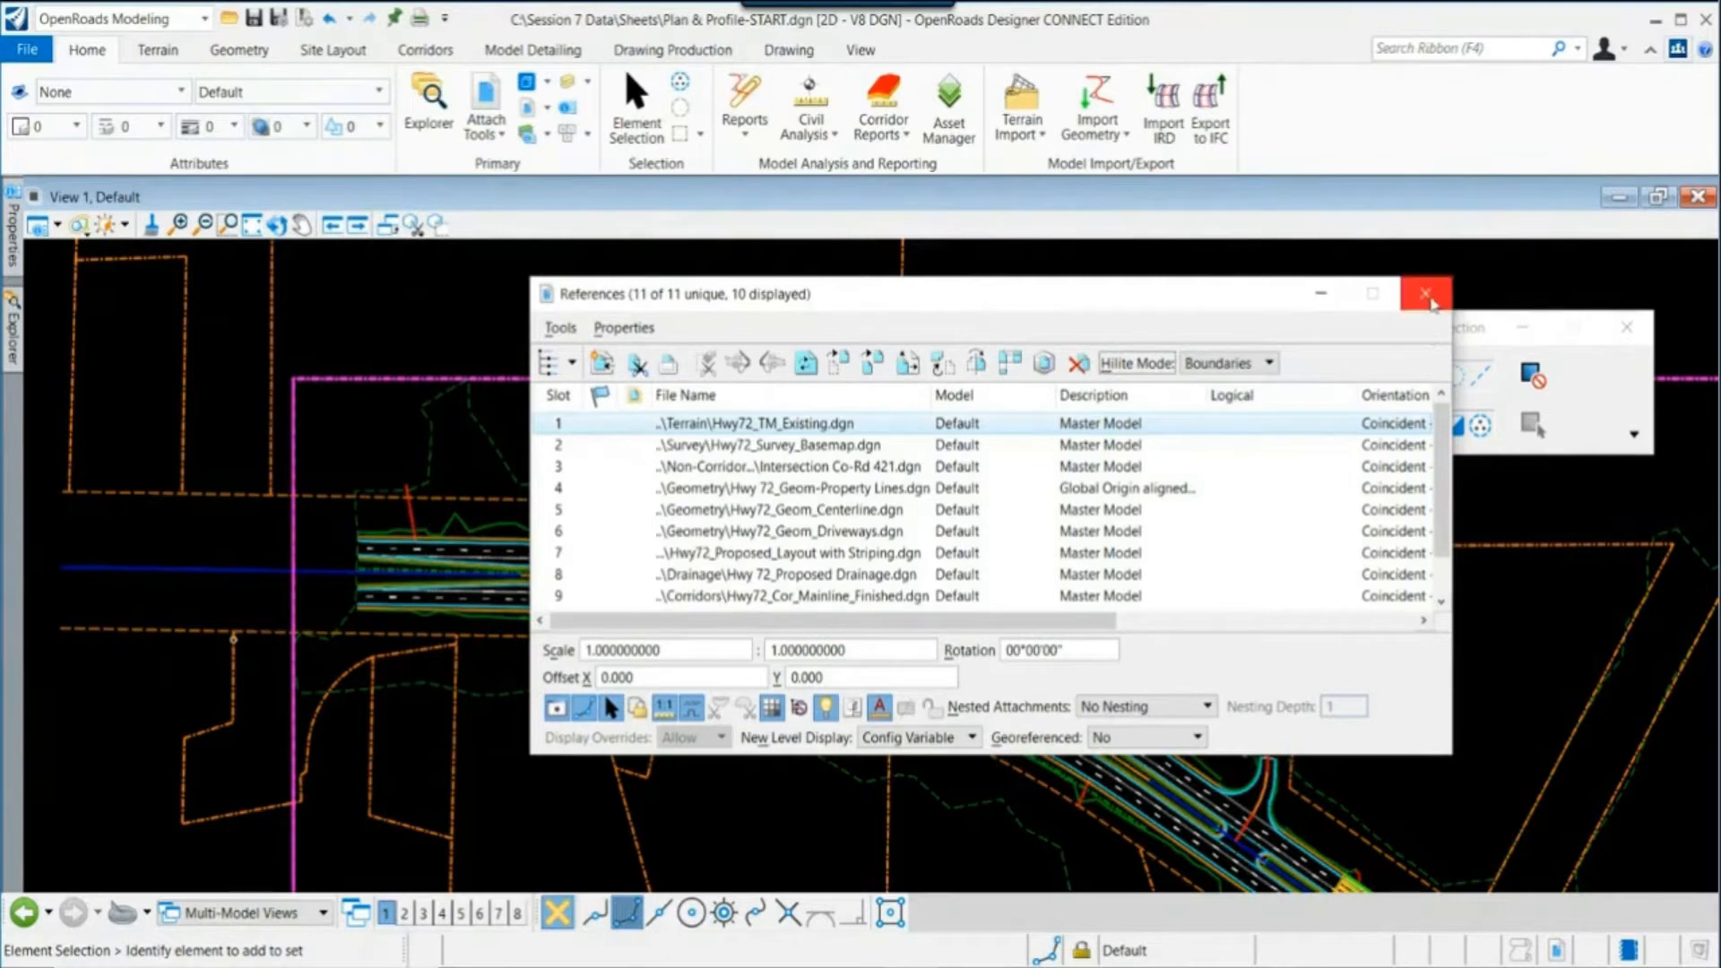
pyautogui.click(1425, 296)
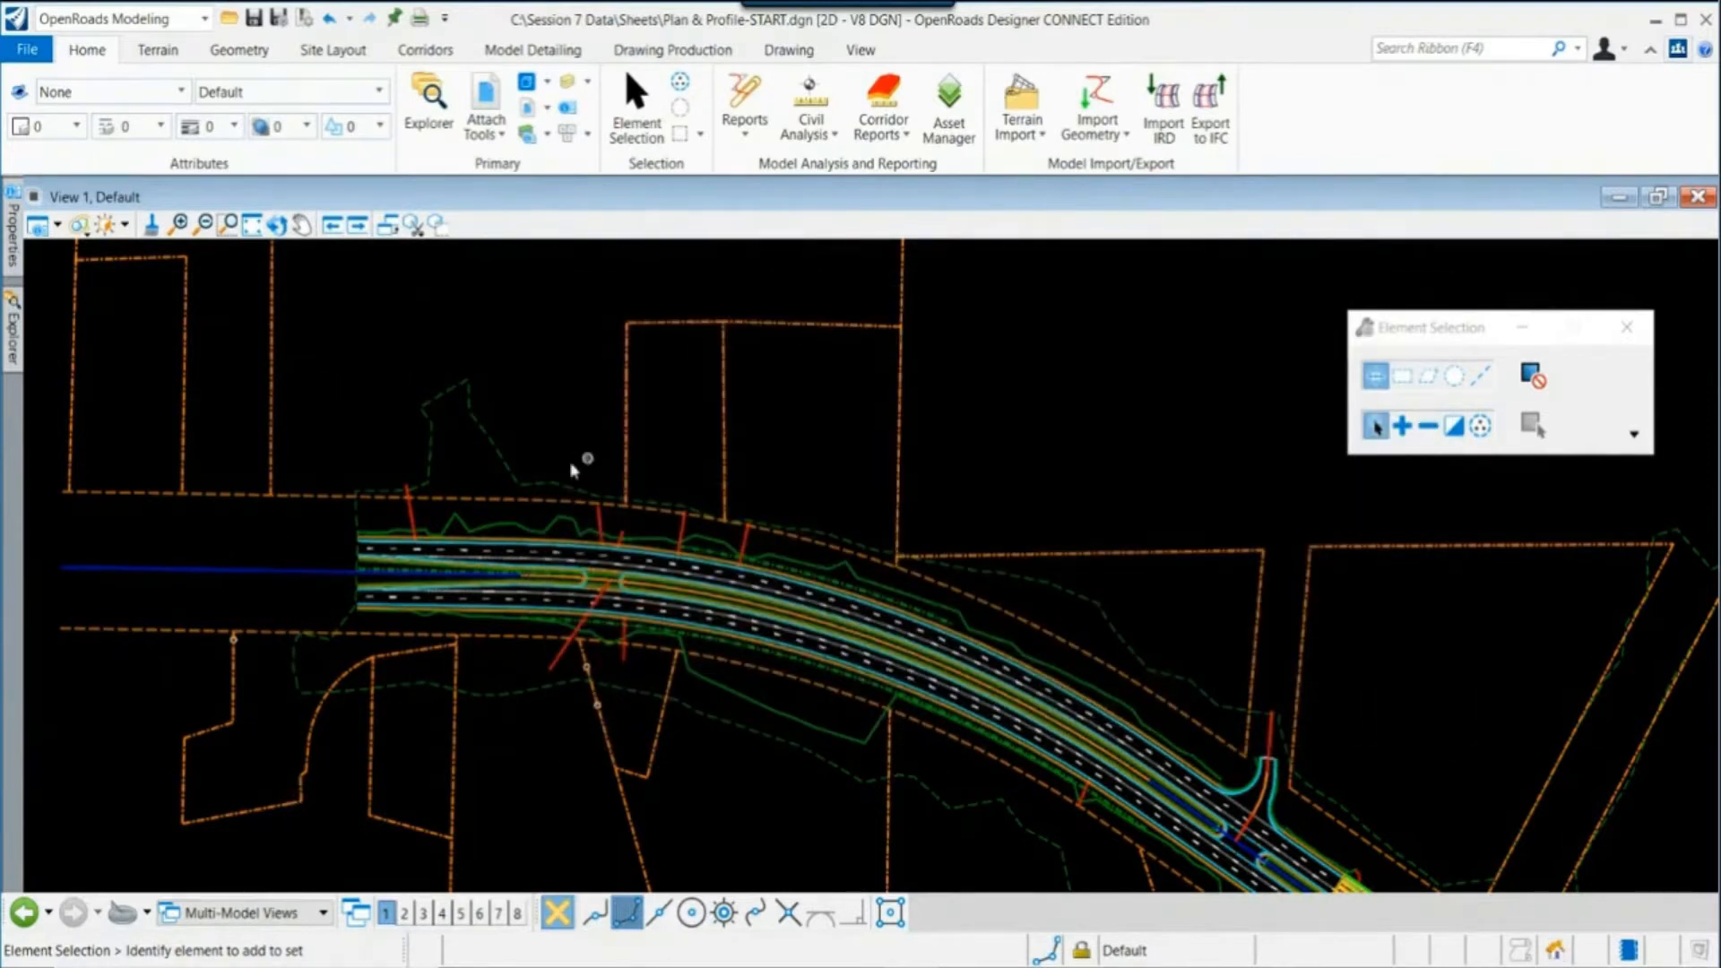
pyautogui.moveTo(320, 576)
# Step: Open the file Hwy72_Geom_Centerline.dgn from the Geometry folder of Session 7 Data
pyautogui.click(27, 49)
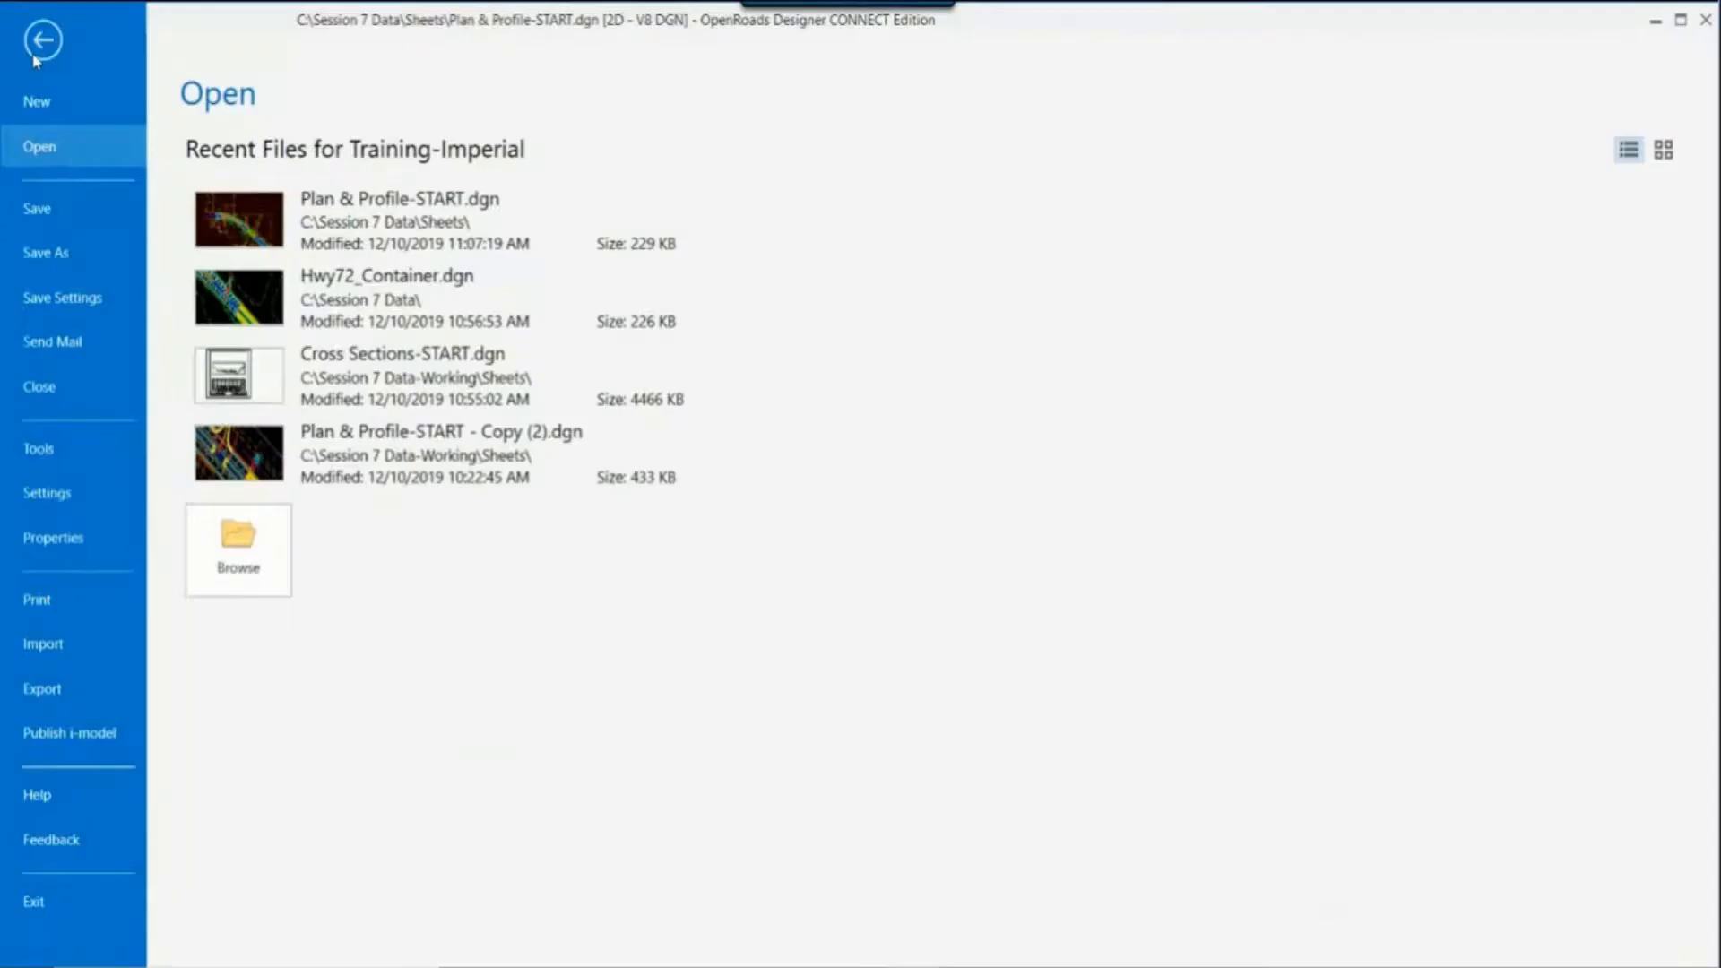
pyautogui.click(235, 542)
pyautogui.click(772, 147)
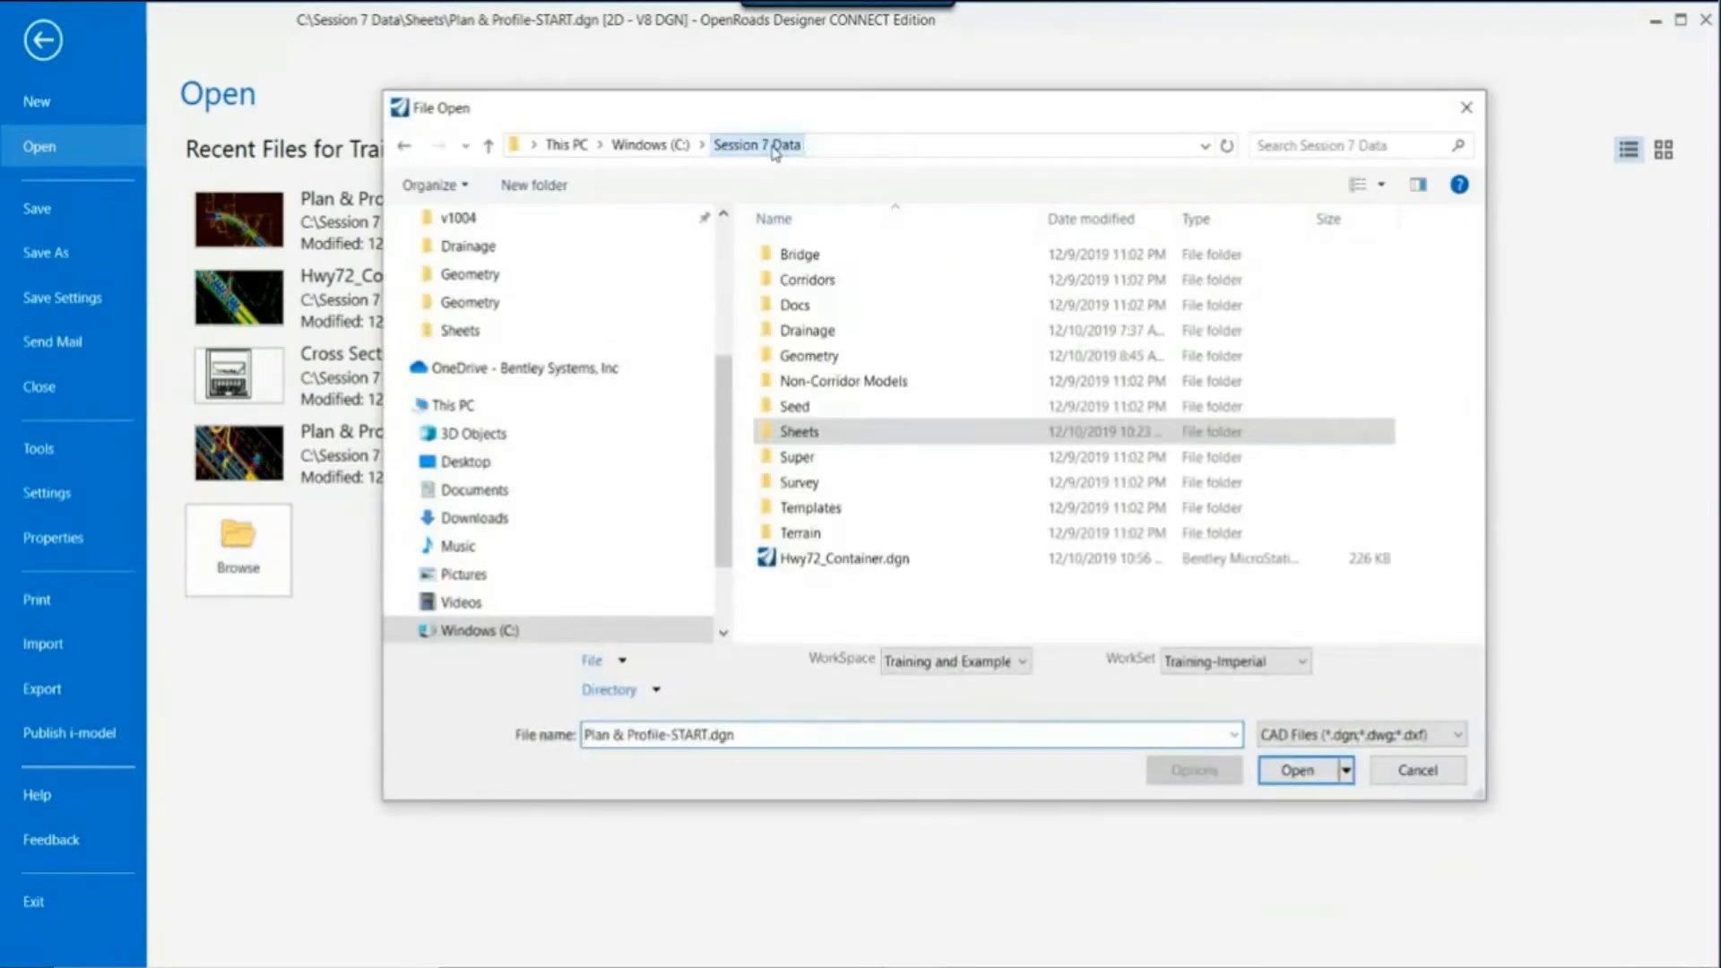
pyautogui.click(827, 358)
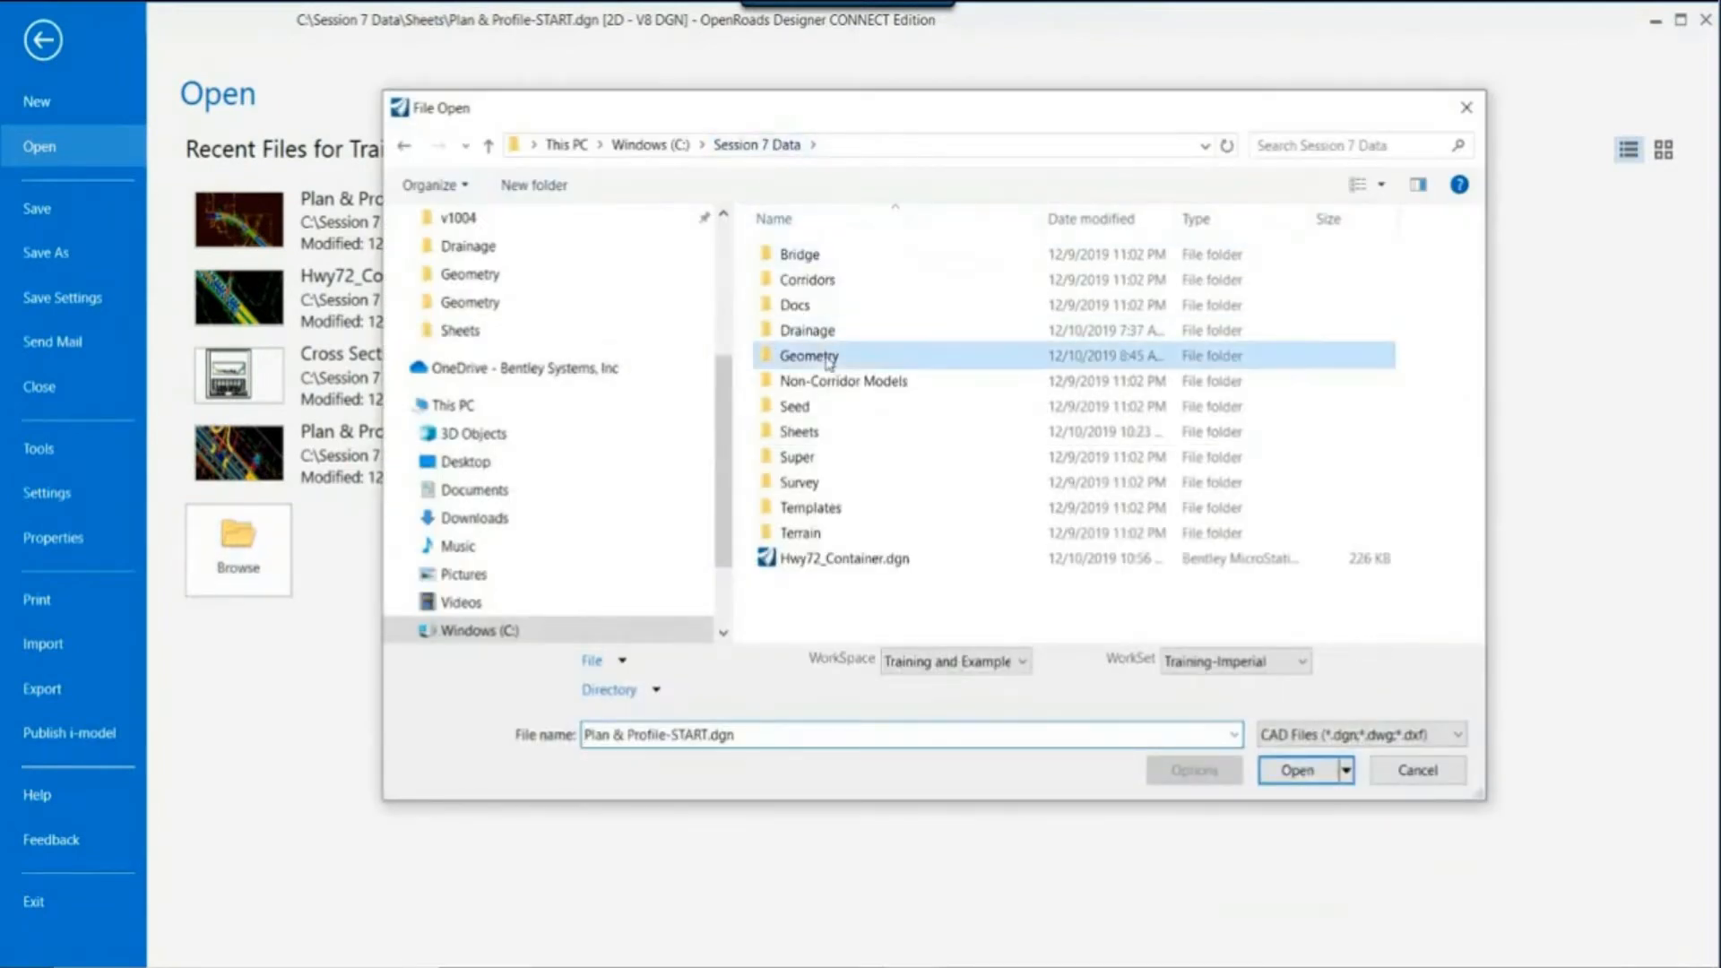
pyautogui.doubleClick(826, 357)
pyautogui.click(910, 280)
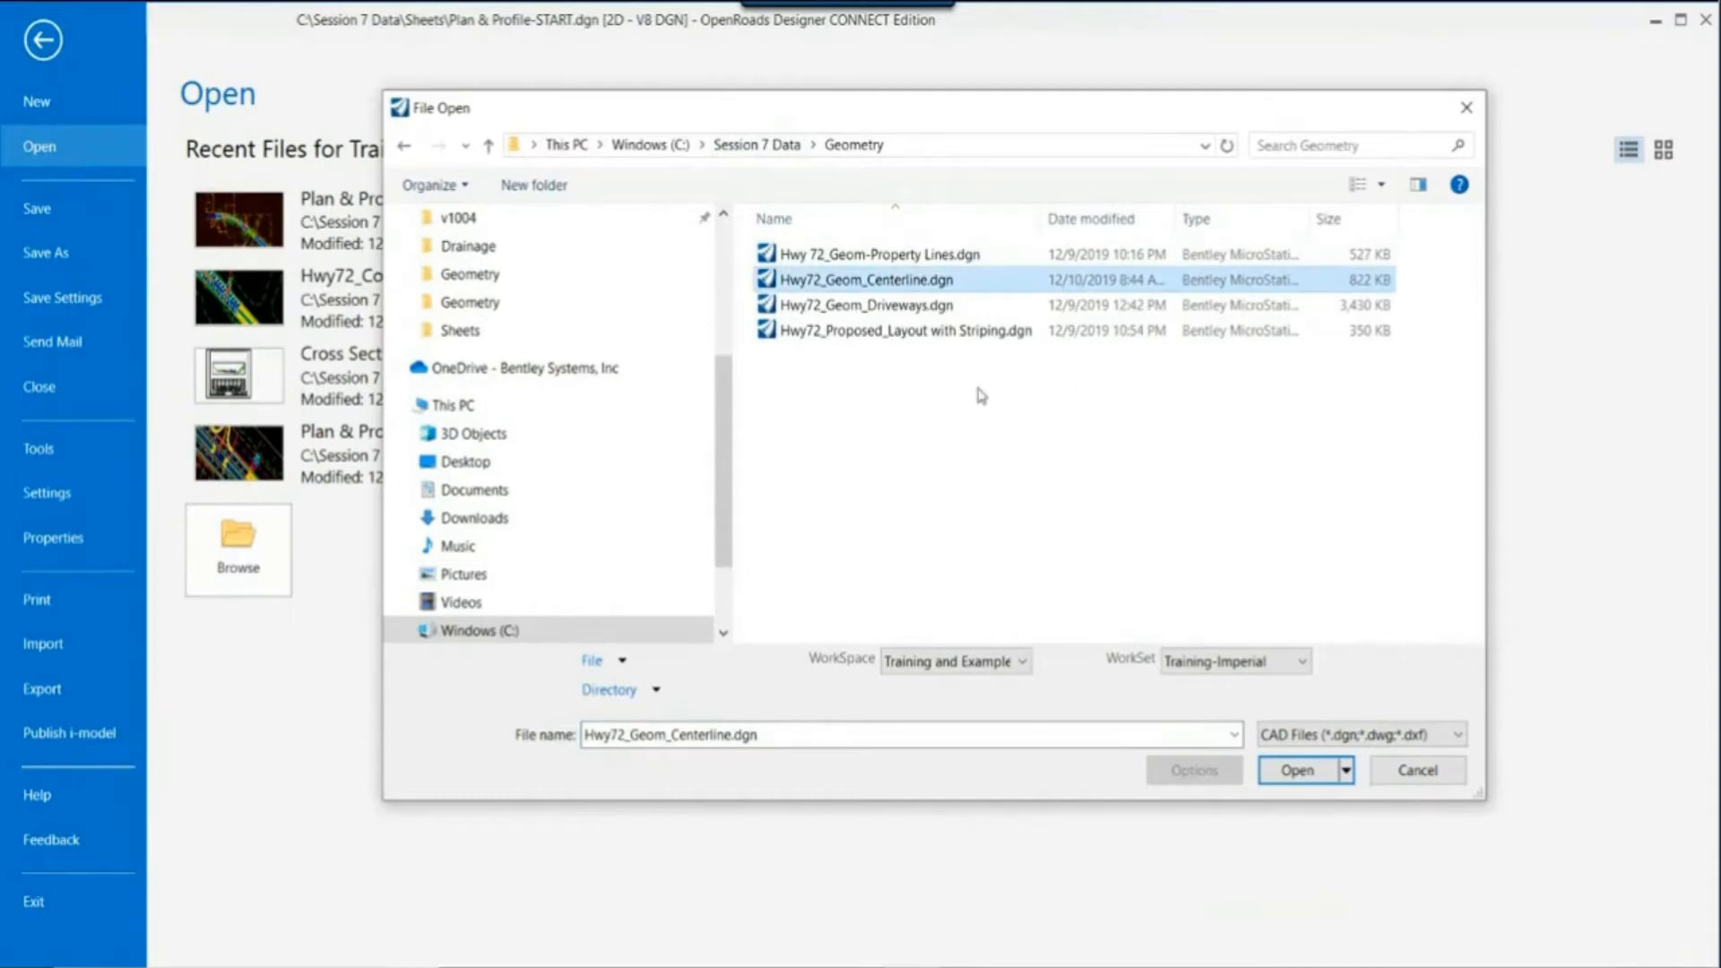
pyautogui.click(1302, 776)
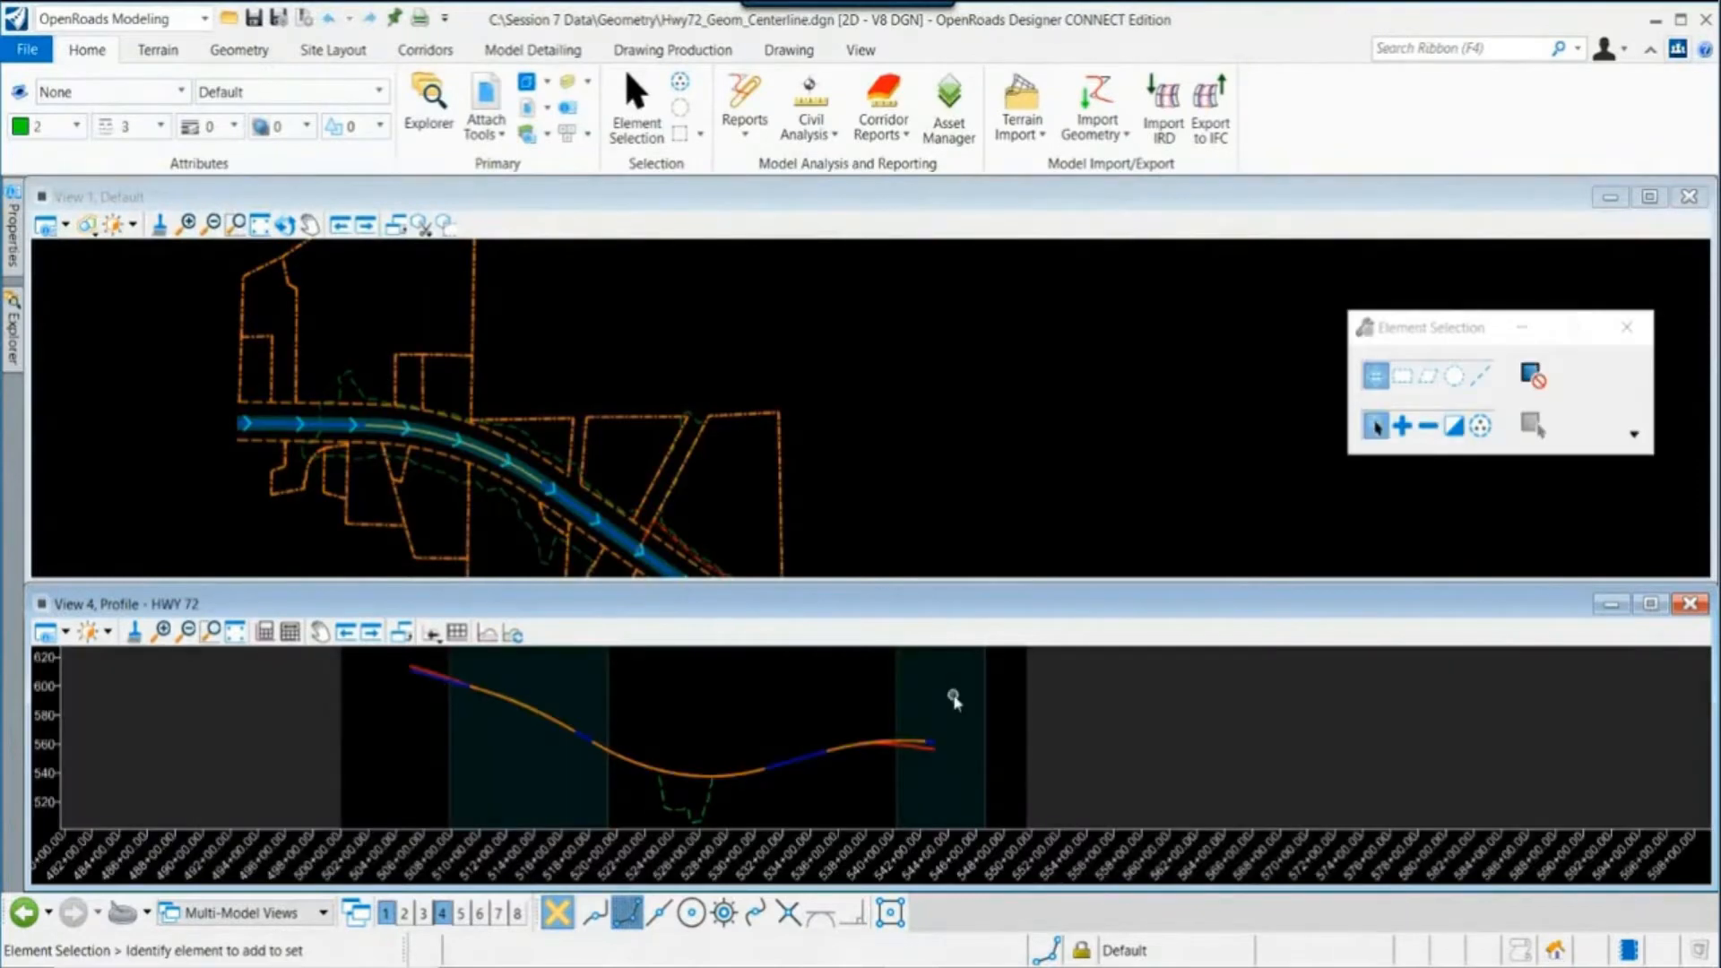
# Step: Examine the Highway 72 centerline in plan and its profile in the HWY 72 profile view
pyautogui.click(887, 475)
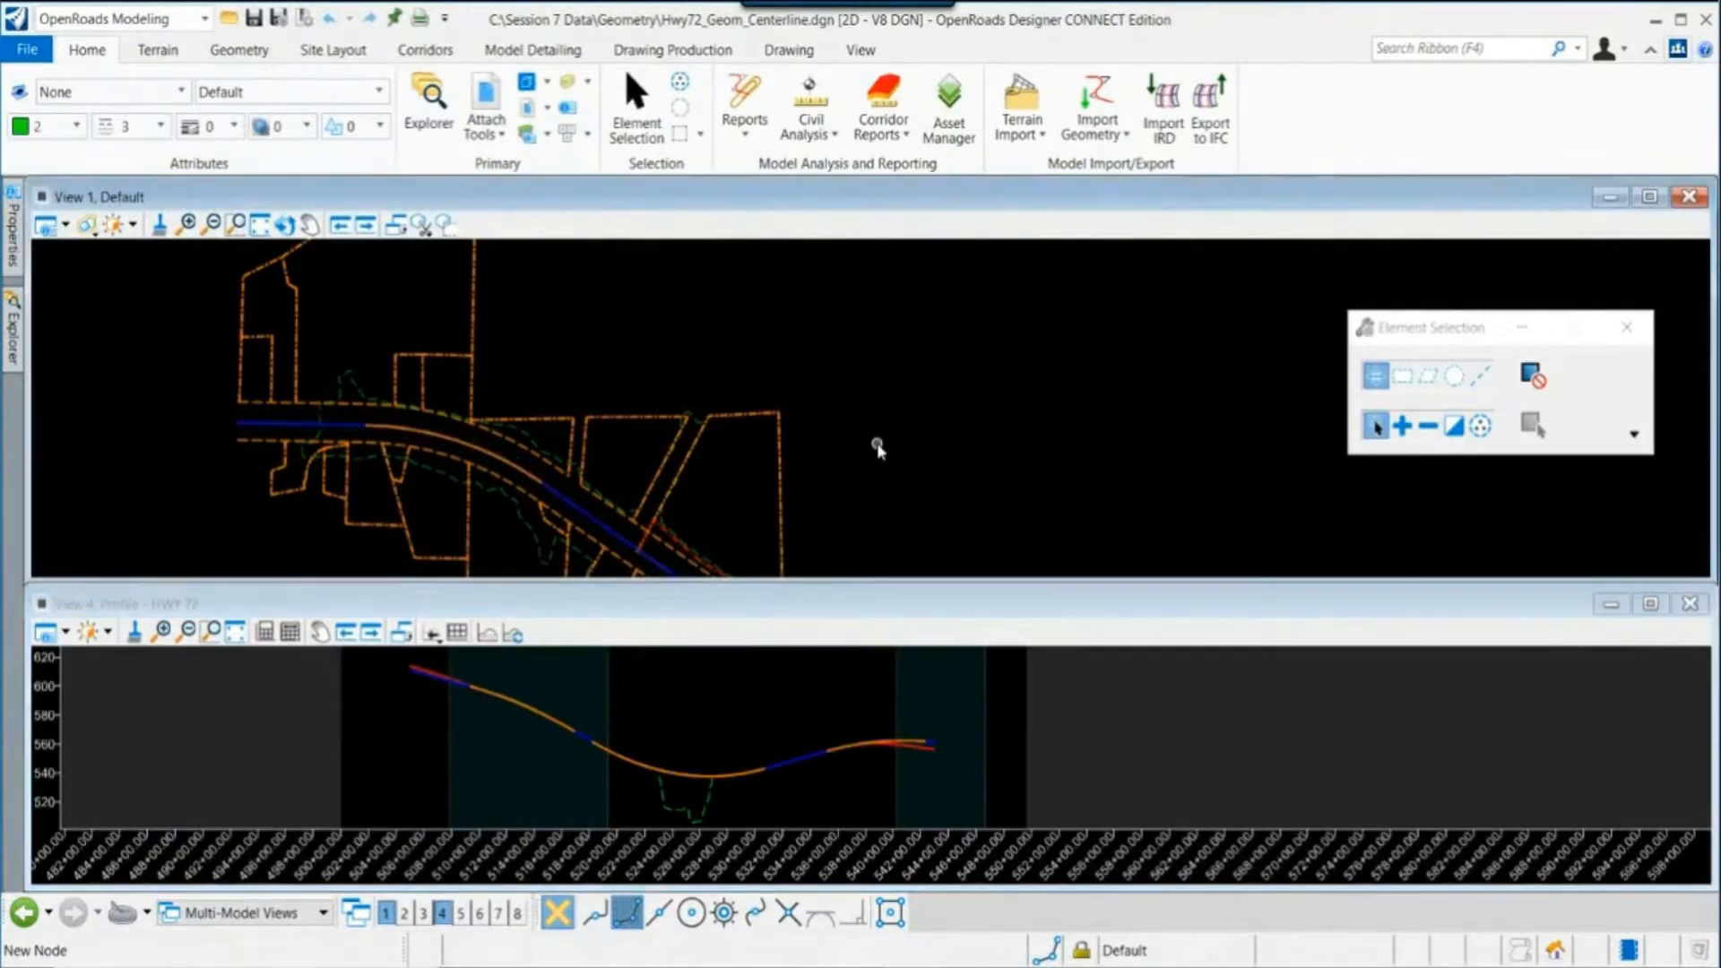
pyautogui.scroll(-2, 878, 447)
pyautogui.scroll(3, 546, 439)
pyautogui.moveTo(523, 450); pyautogui.dragTo(385, 432, button='middle')
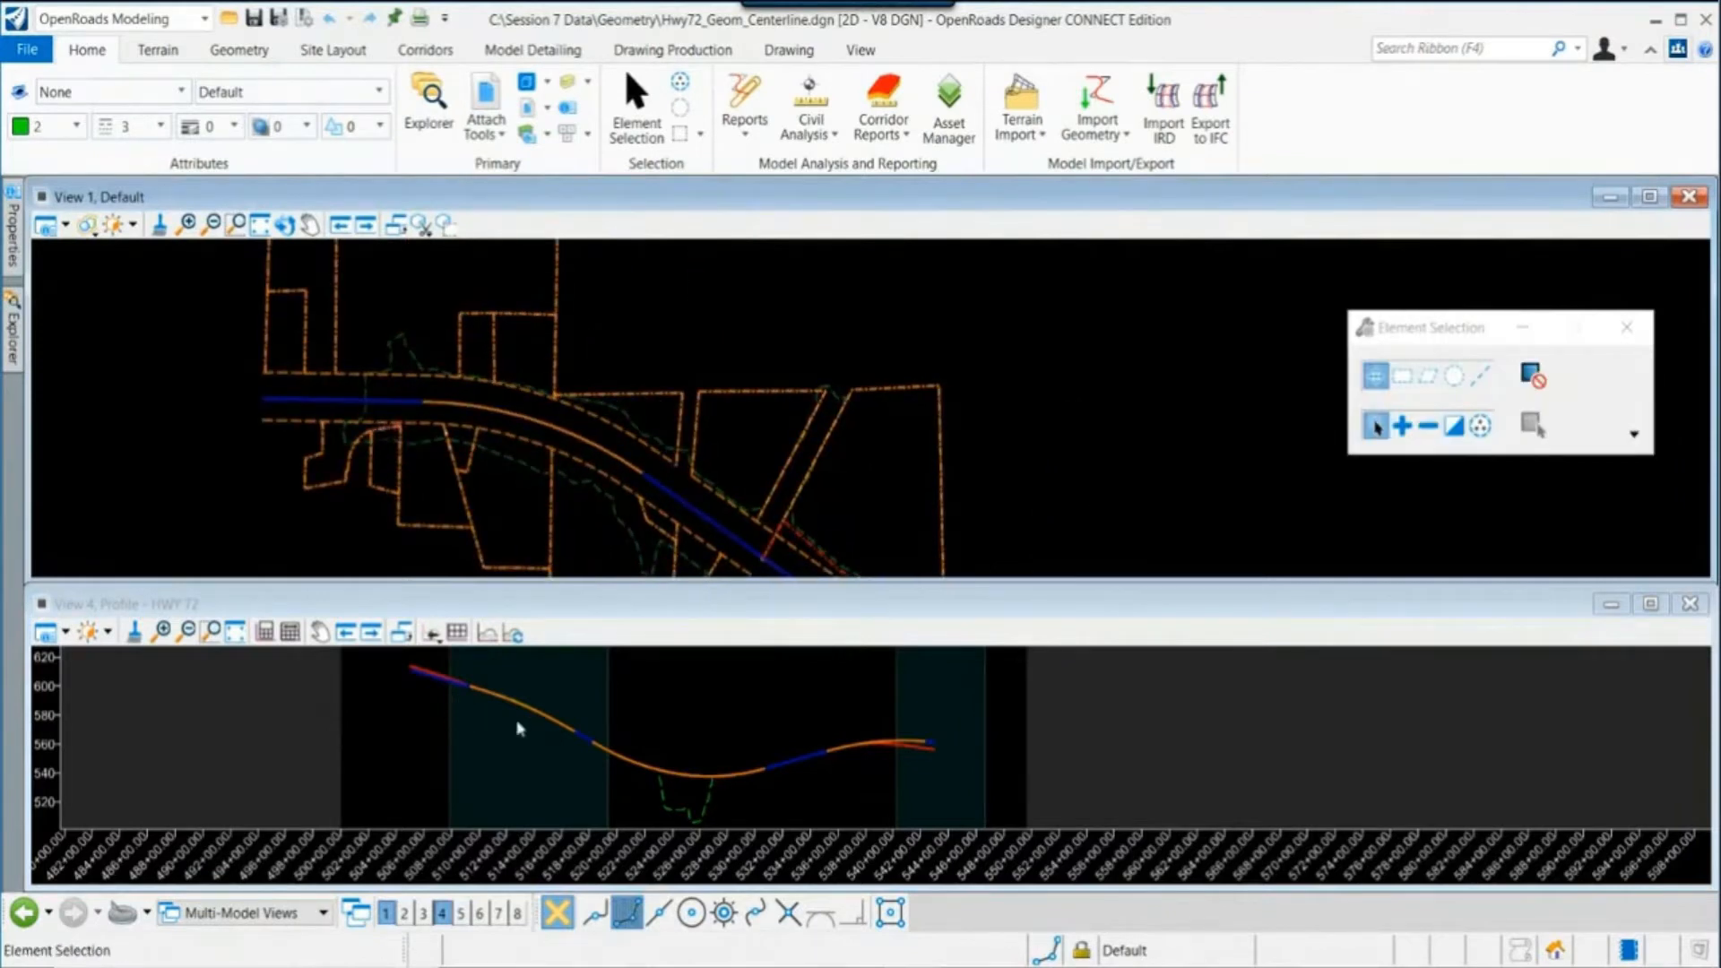
pyautogui.scroll(3, 425, 674)
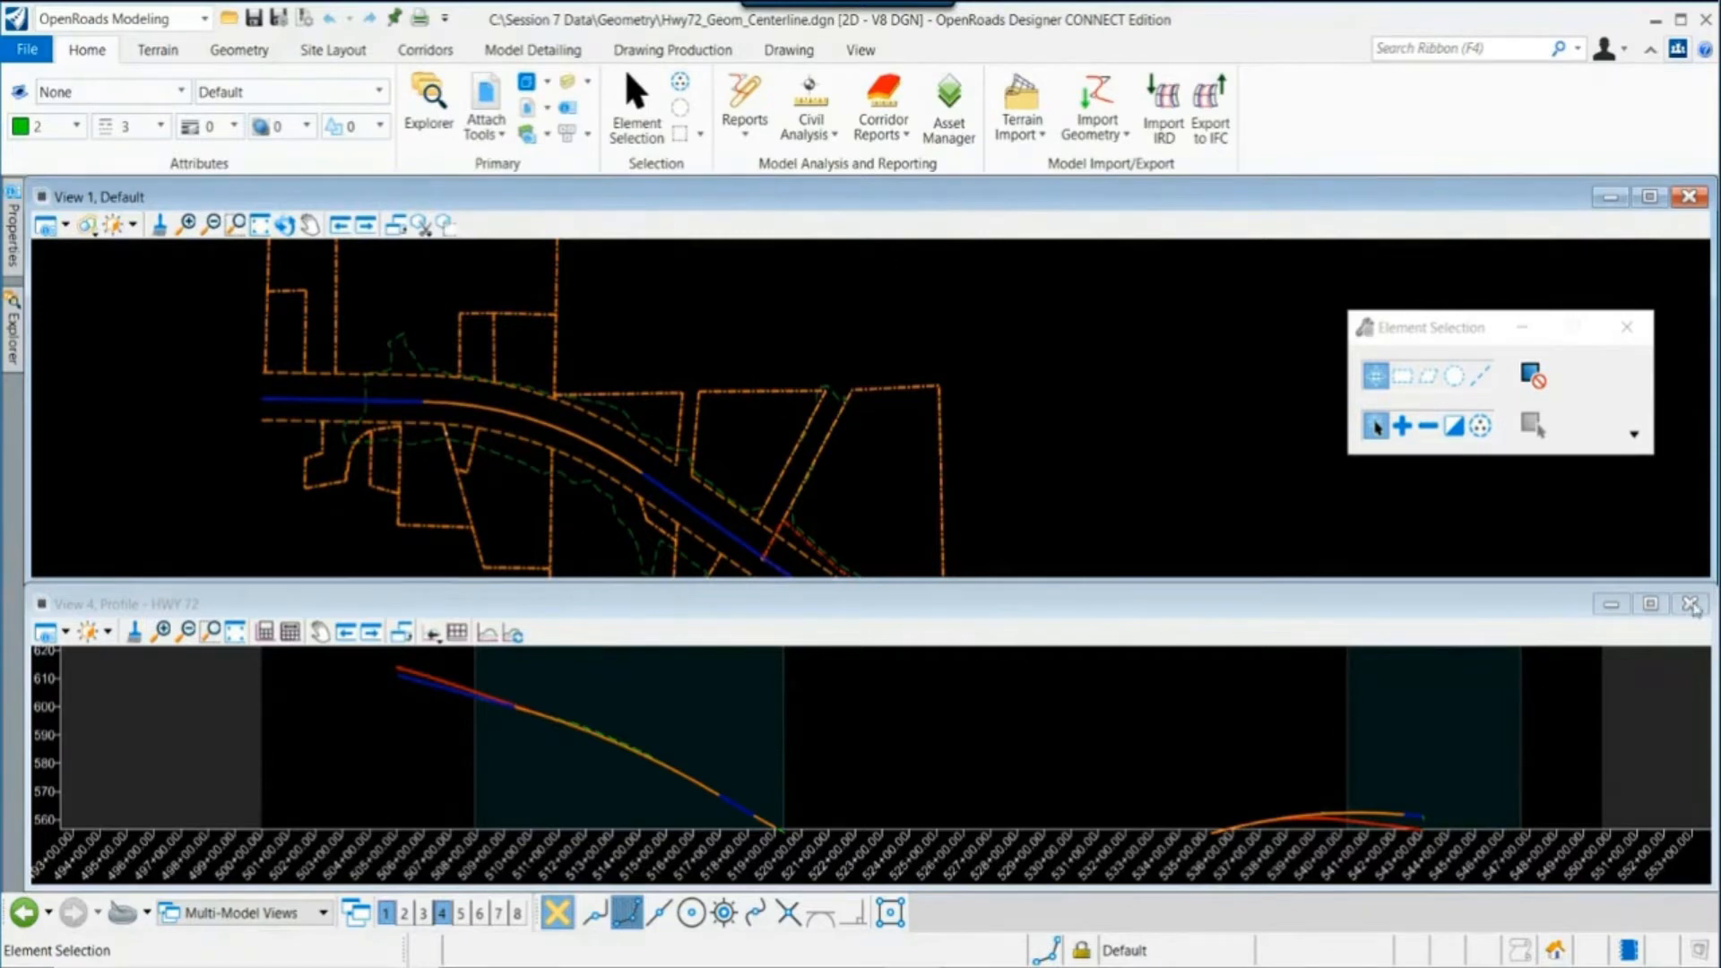
# Step: Close the HWY 72 profile view and enlarge the plan view to fill the workspace
pyautogui.click(1691, 603)
pyautogui.moveTo(858, 582); pyautogui.dragTo(866, 881)
pyautogui.scroll(4, 315, 384)
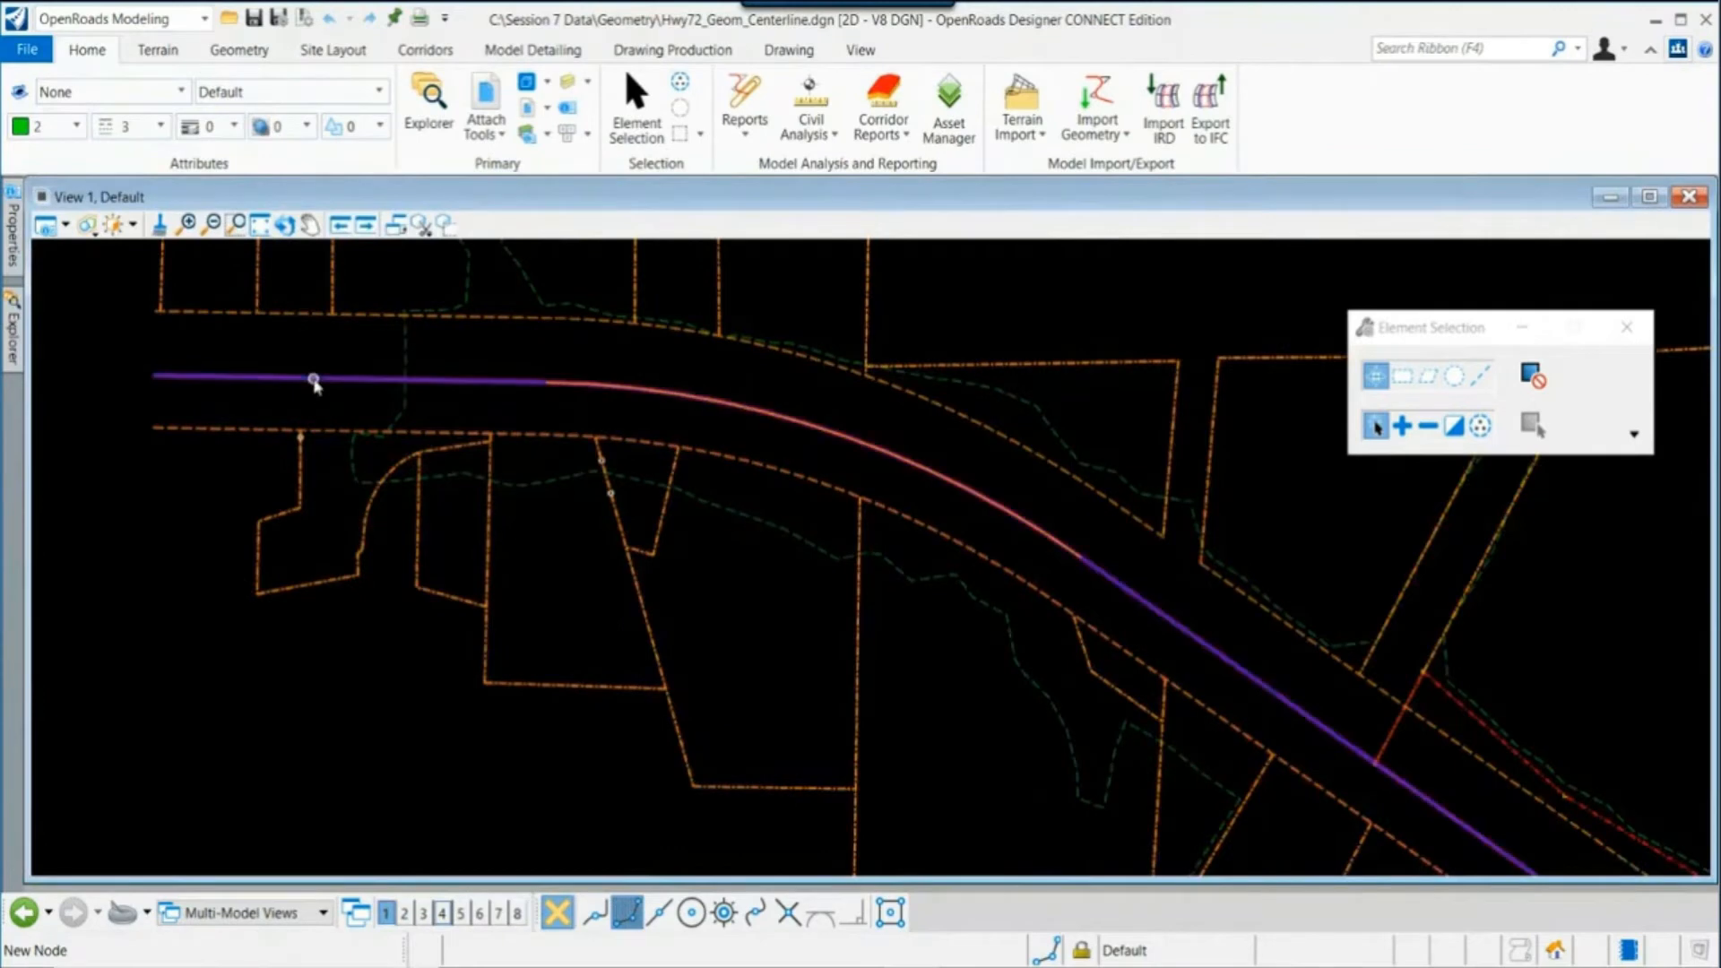
# Step: Select the HWY 72 baseline in plan to identify its extent, and clear the selection
pyautogui.click(291, 378)
pyautogui.scroll(-1, 335, 699)
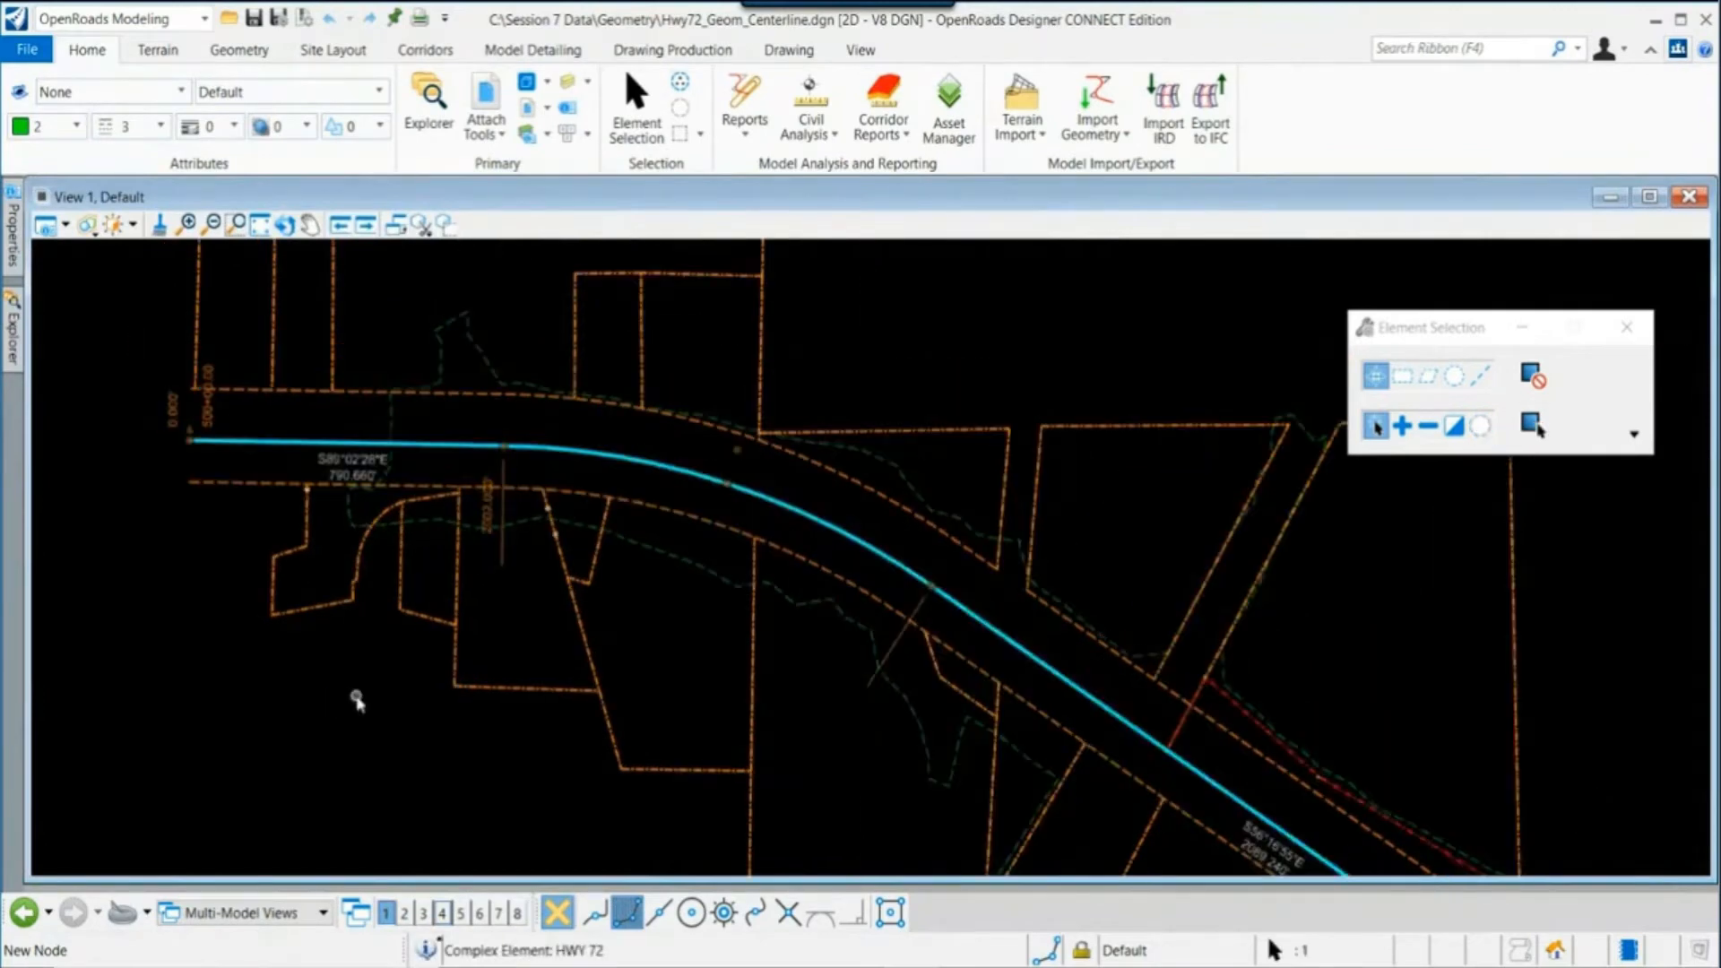
pyautogui.click(357, 701)
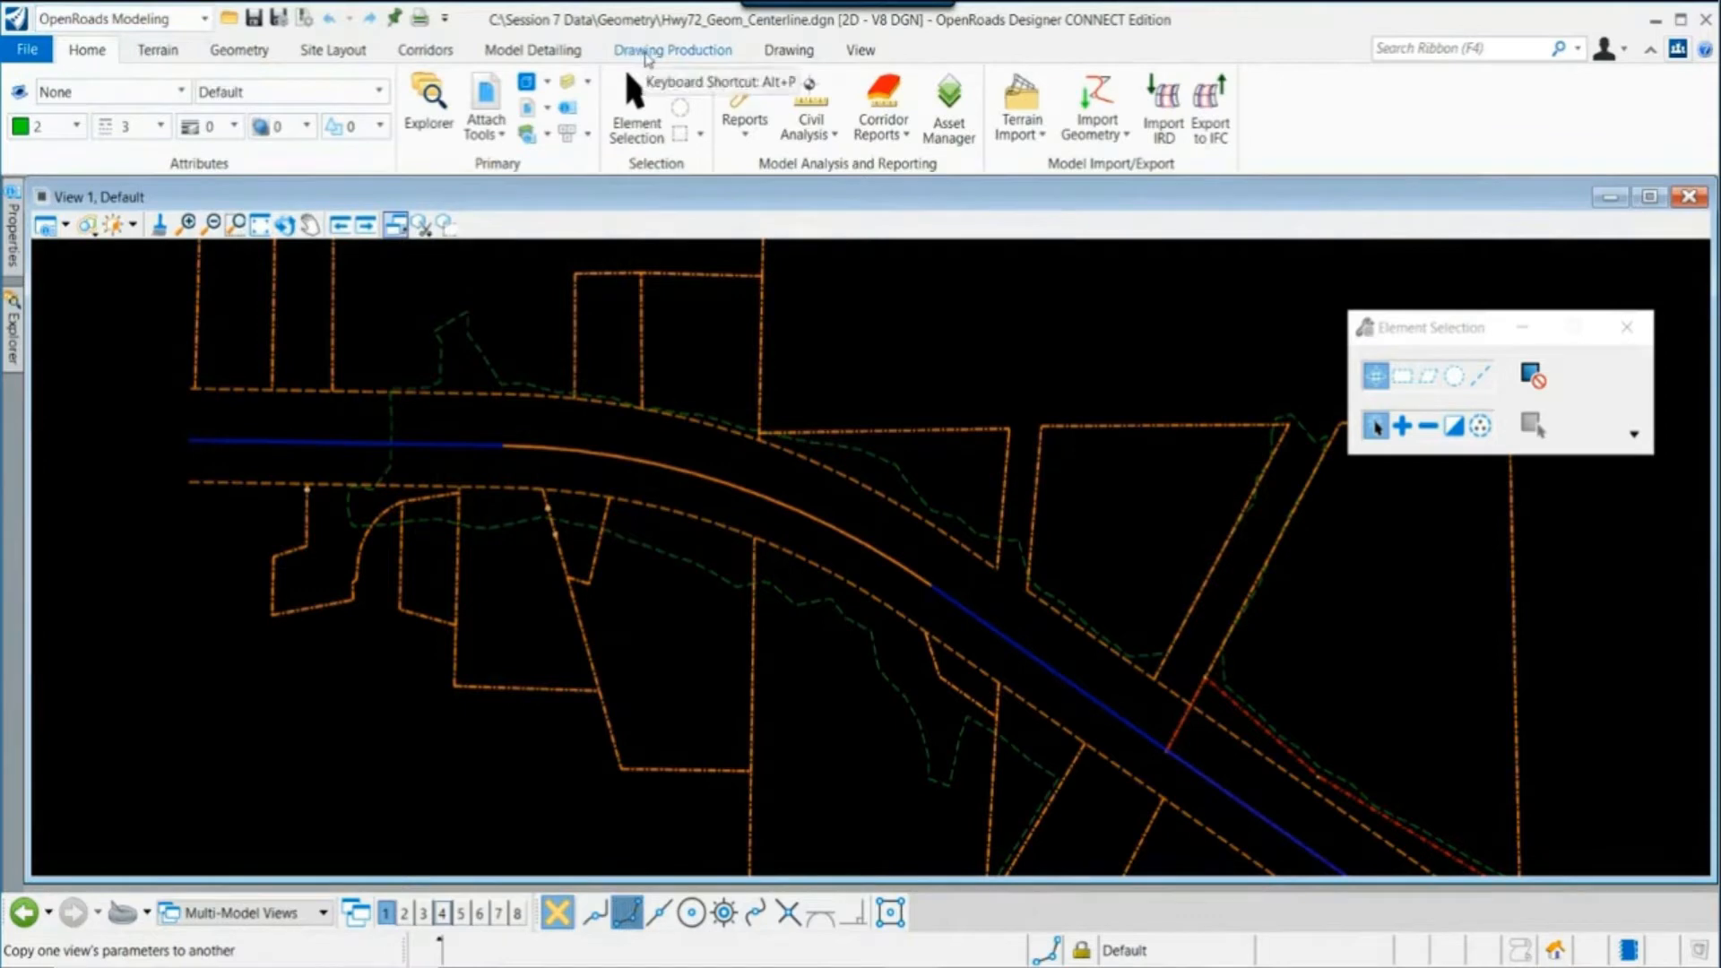
# Step: Annotate the HWY 72 baseline in plan with the Element Annotation command
pyautogui.click(646, 56)
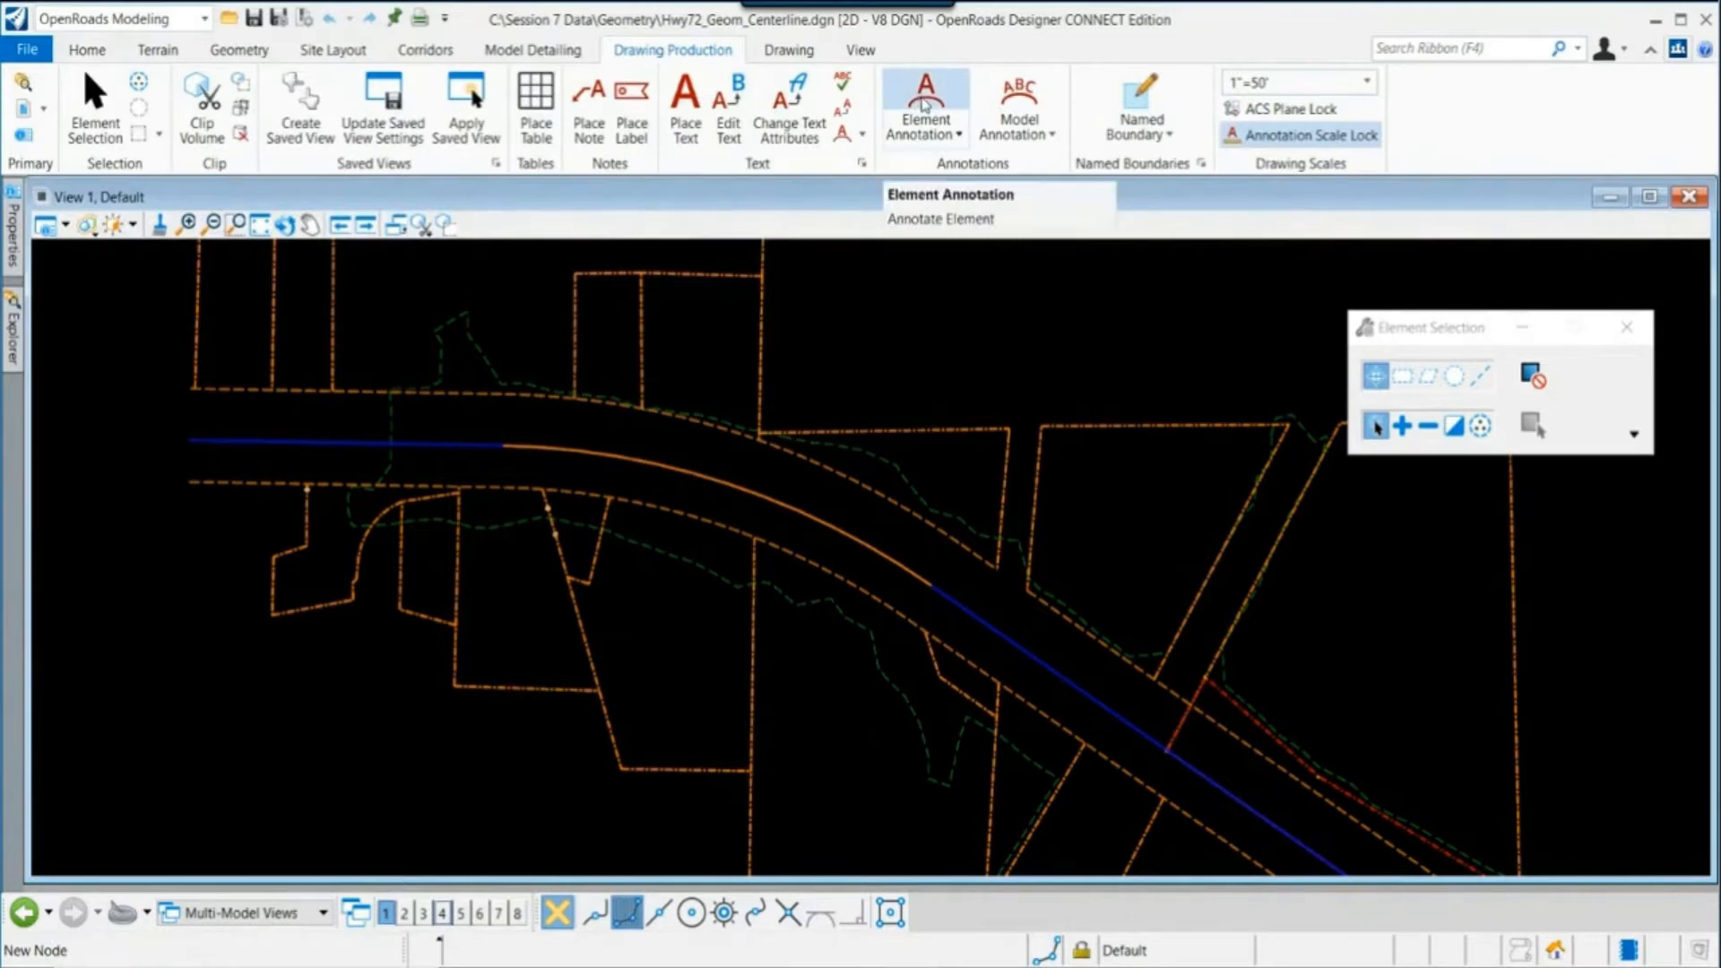
pyautogui.click(923, 105)
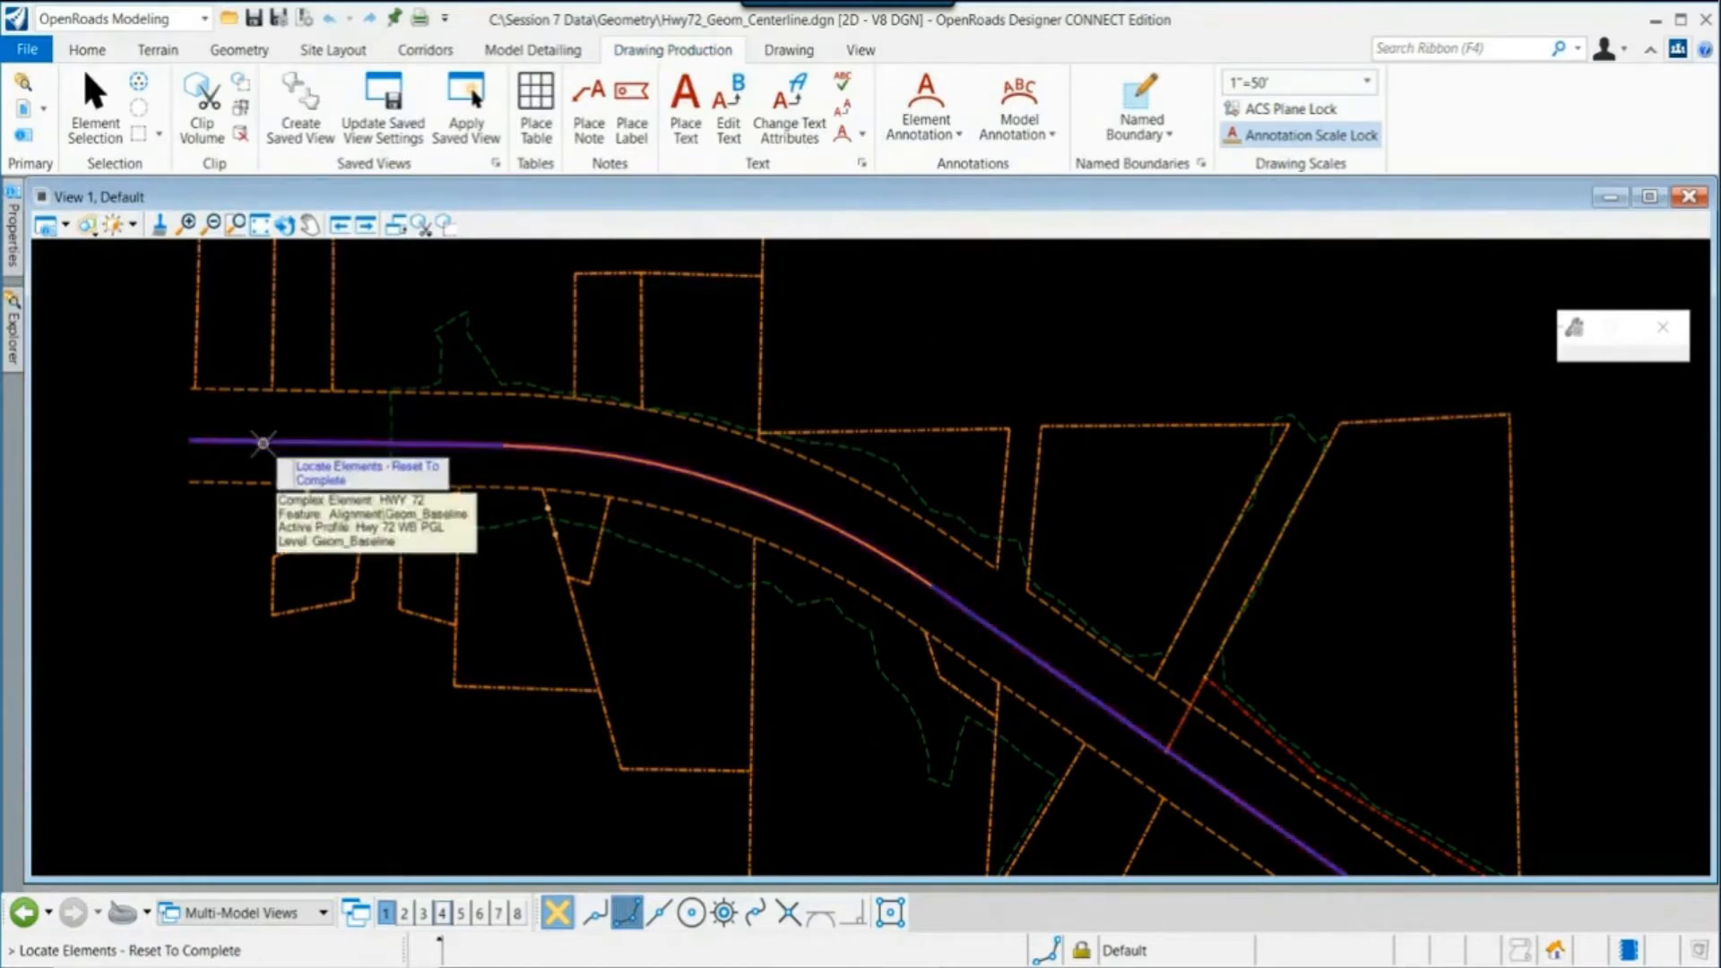
pyautogui.click(263, 442)
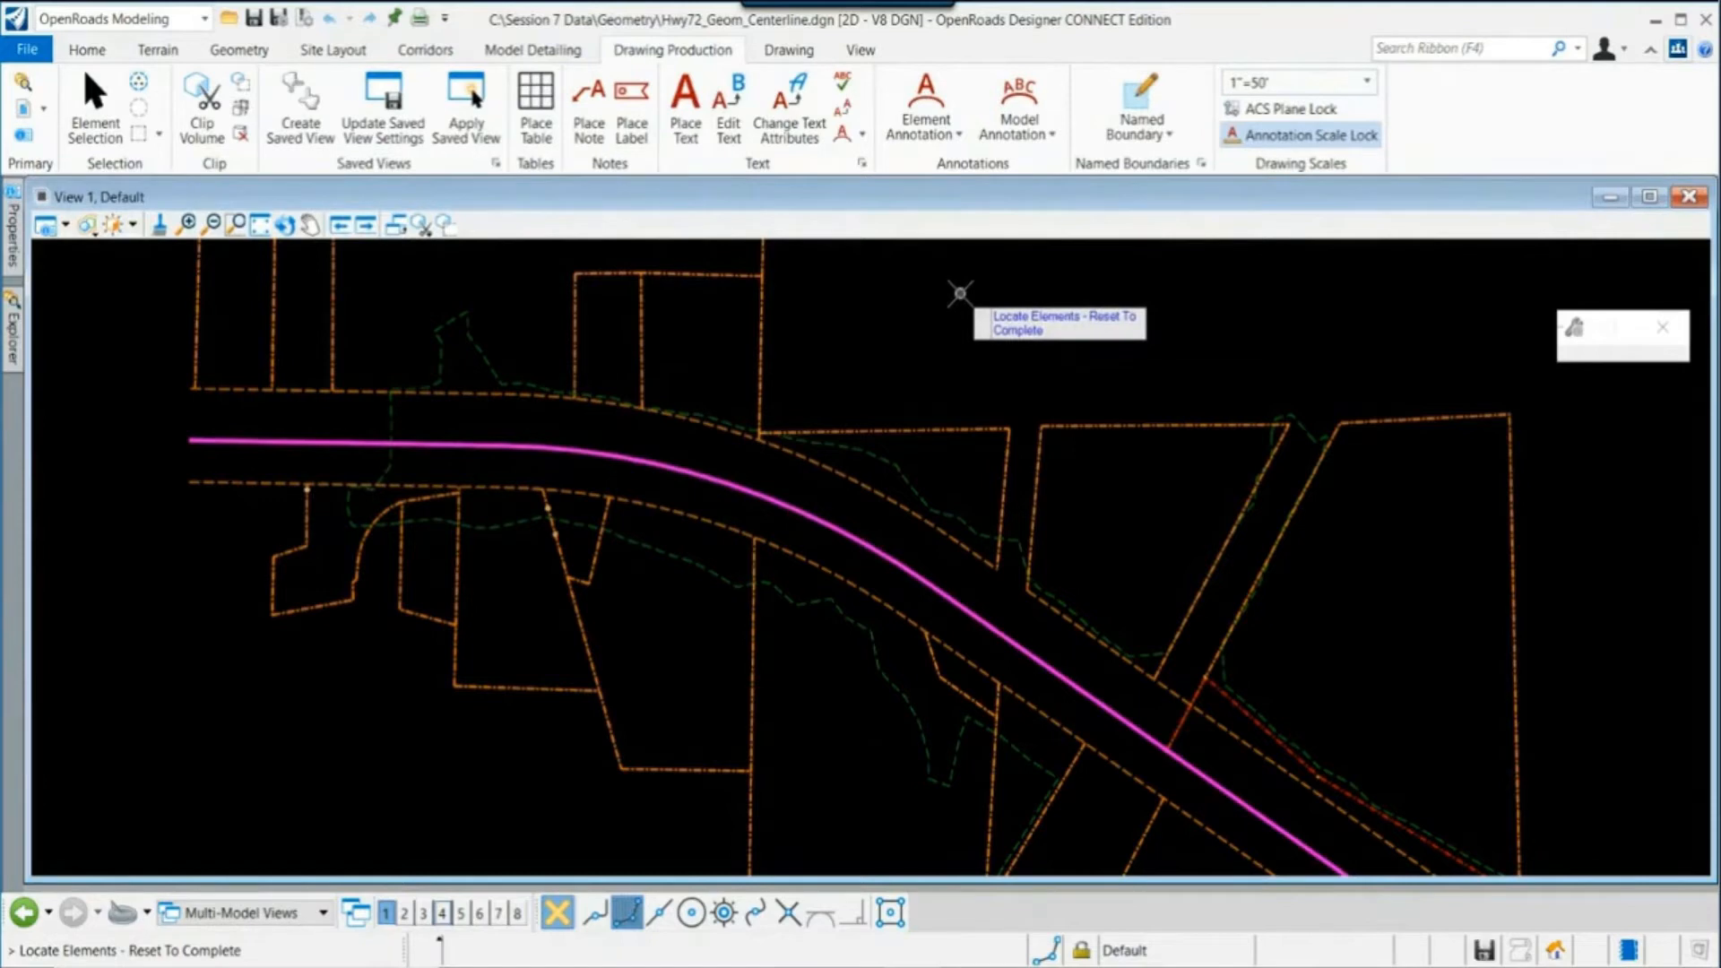
pyautogui.rightClick(959, 294)
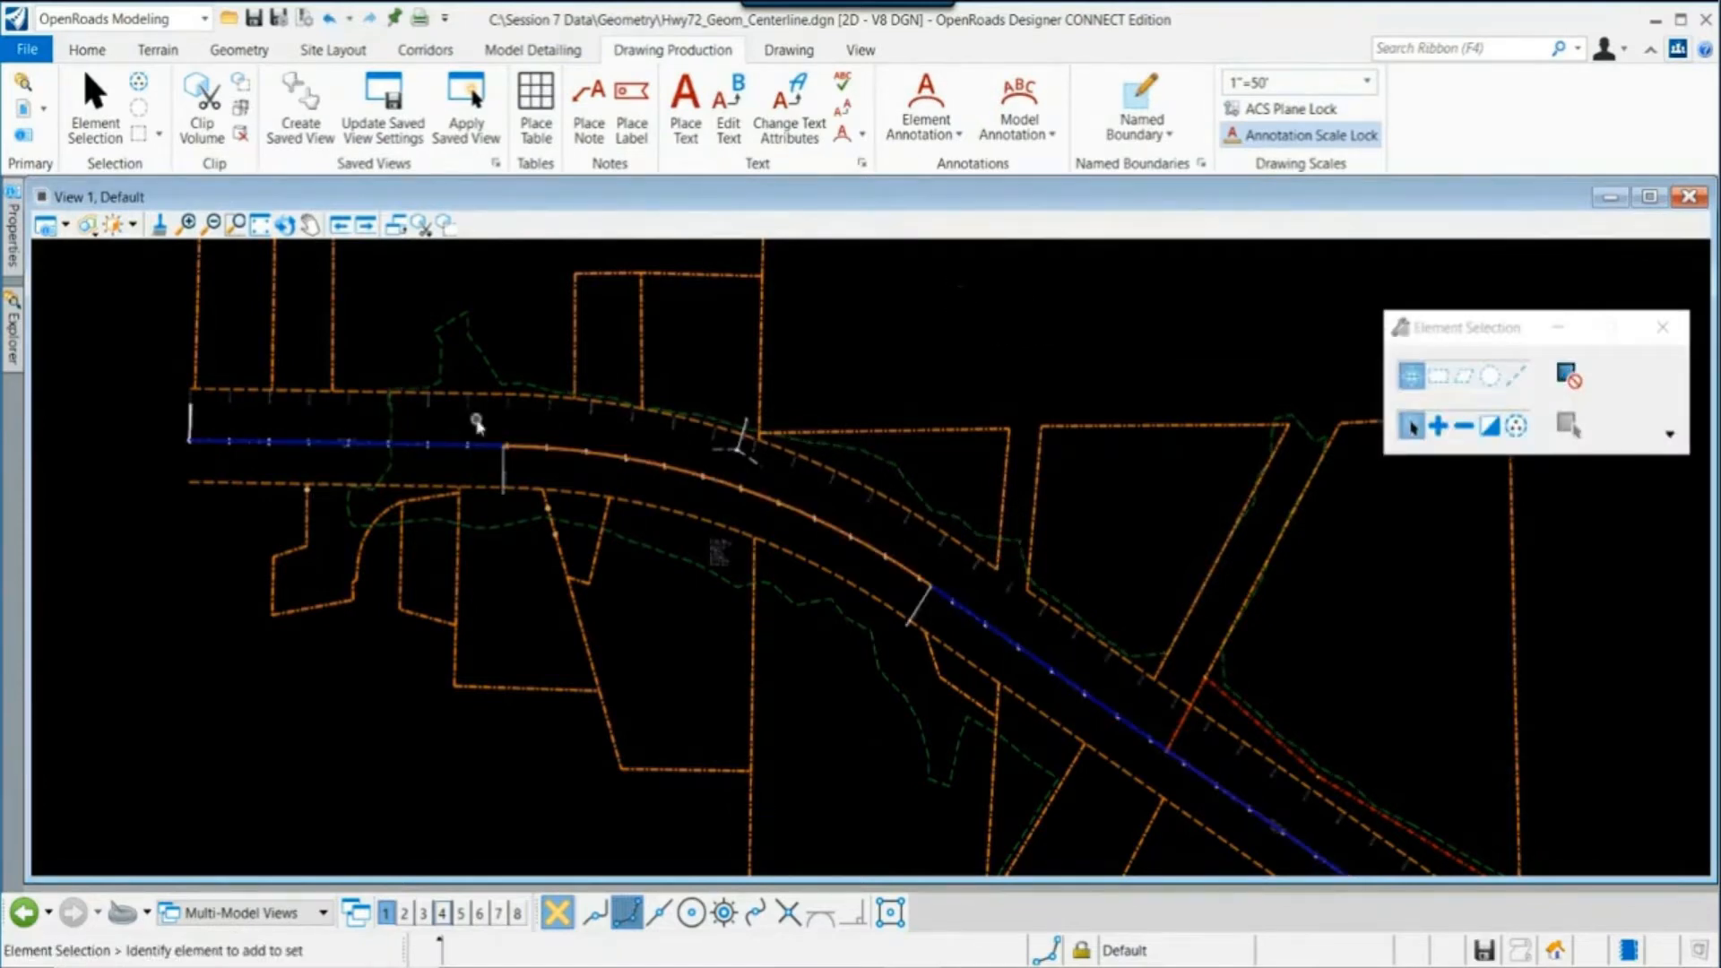
# Step: Inspect the stationing, curve point and bearing labels along the annotated baseline, from the curve back to its beginning
pyautogui.scroll(4, 502, 430)
pyautogui.moveTo(607, 422); pyautogui.dragTo(705, 619, button='middle')
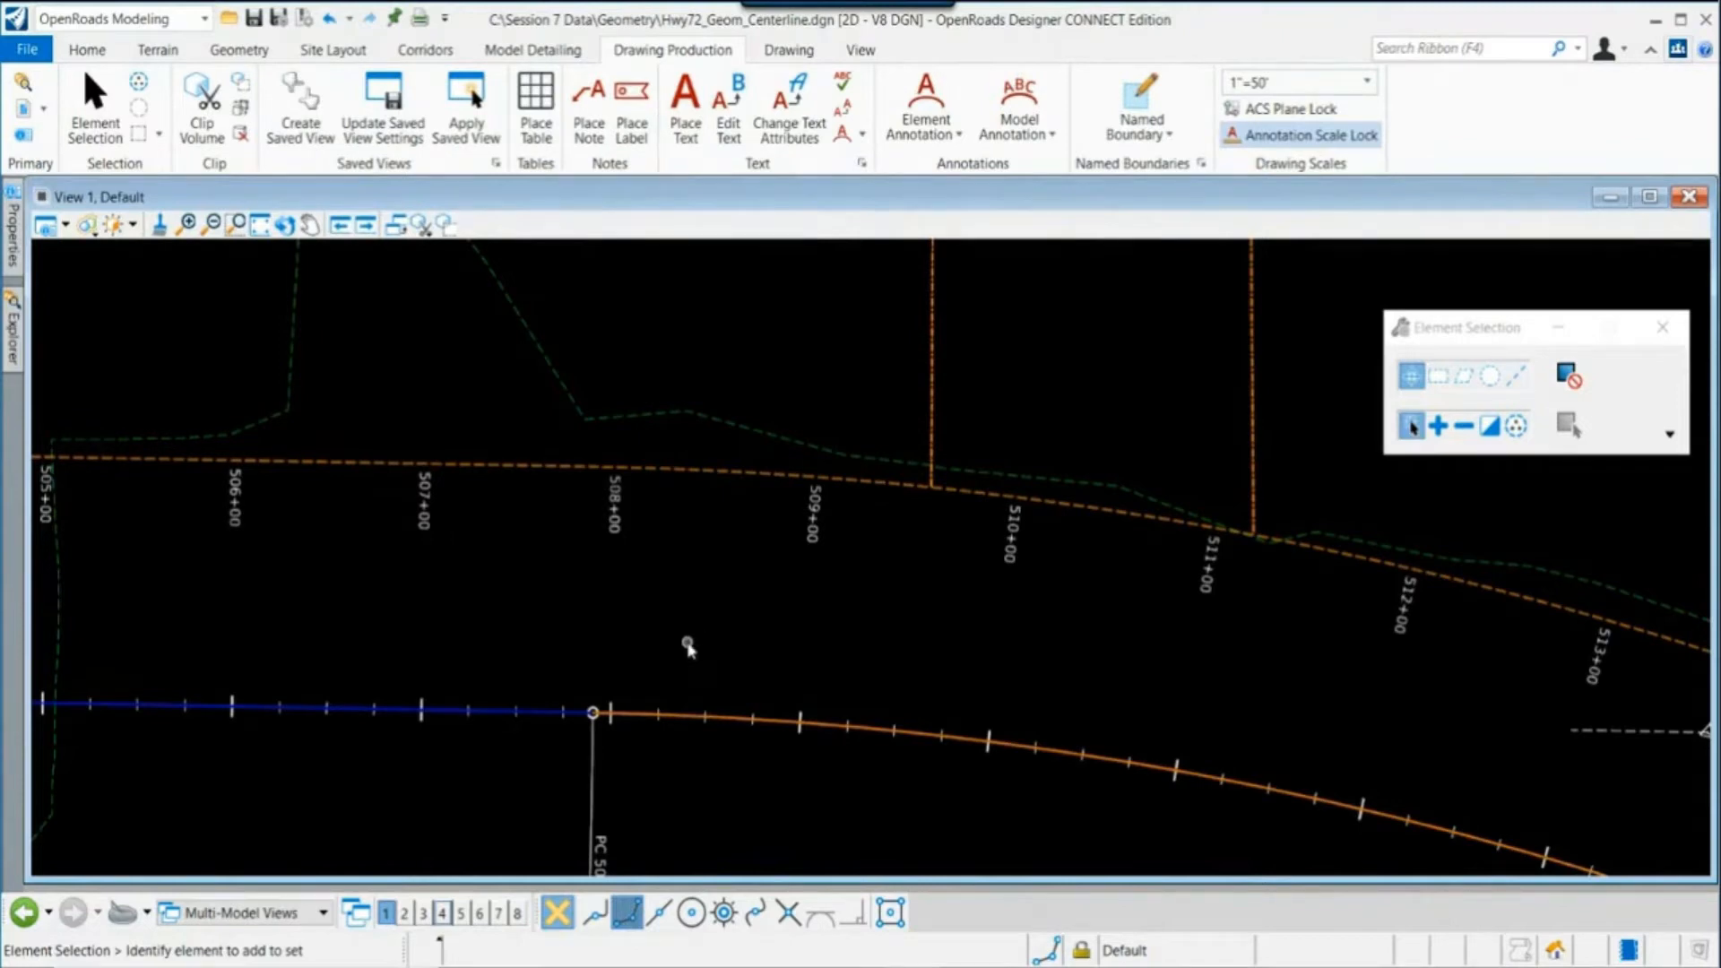
pyautogui.moveTo(670, 771); pyautogui.dragTo(770, 657, button='middle')
pyautogui.scroll(-4, 454, 607)
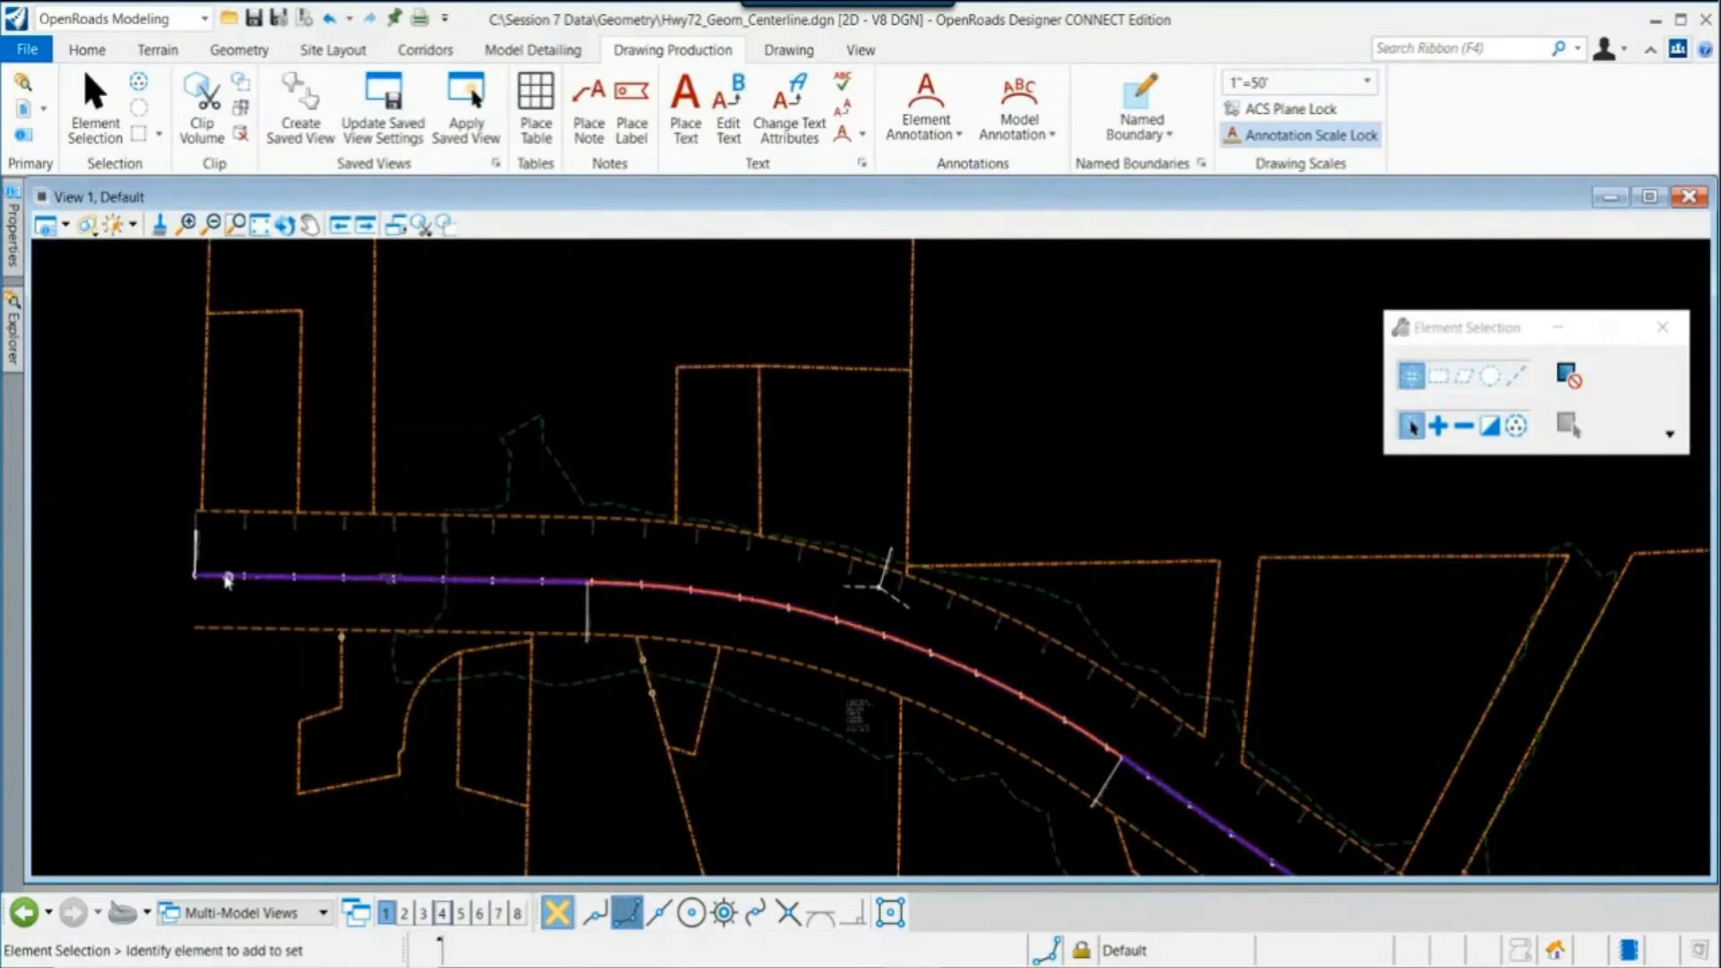
pyautogui.scroll(4, 263, 561)
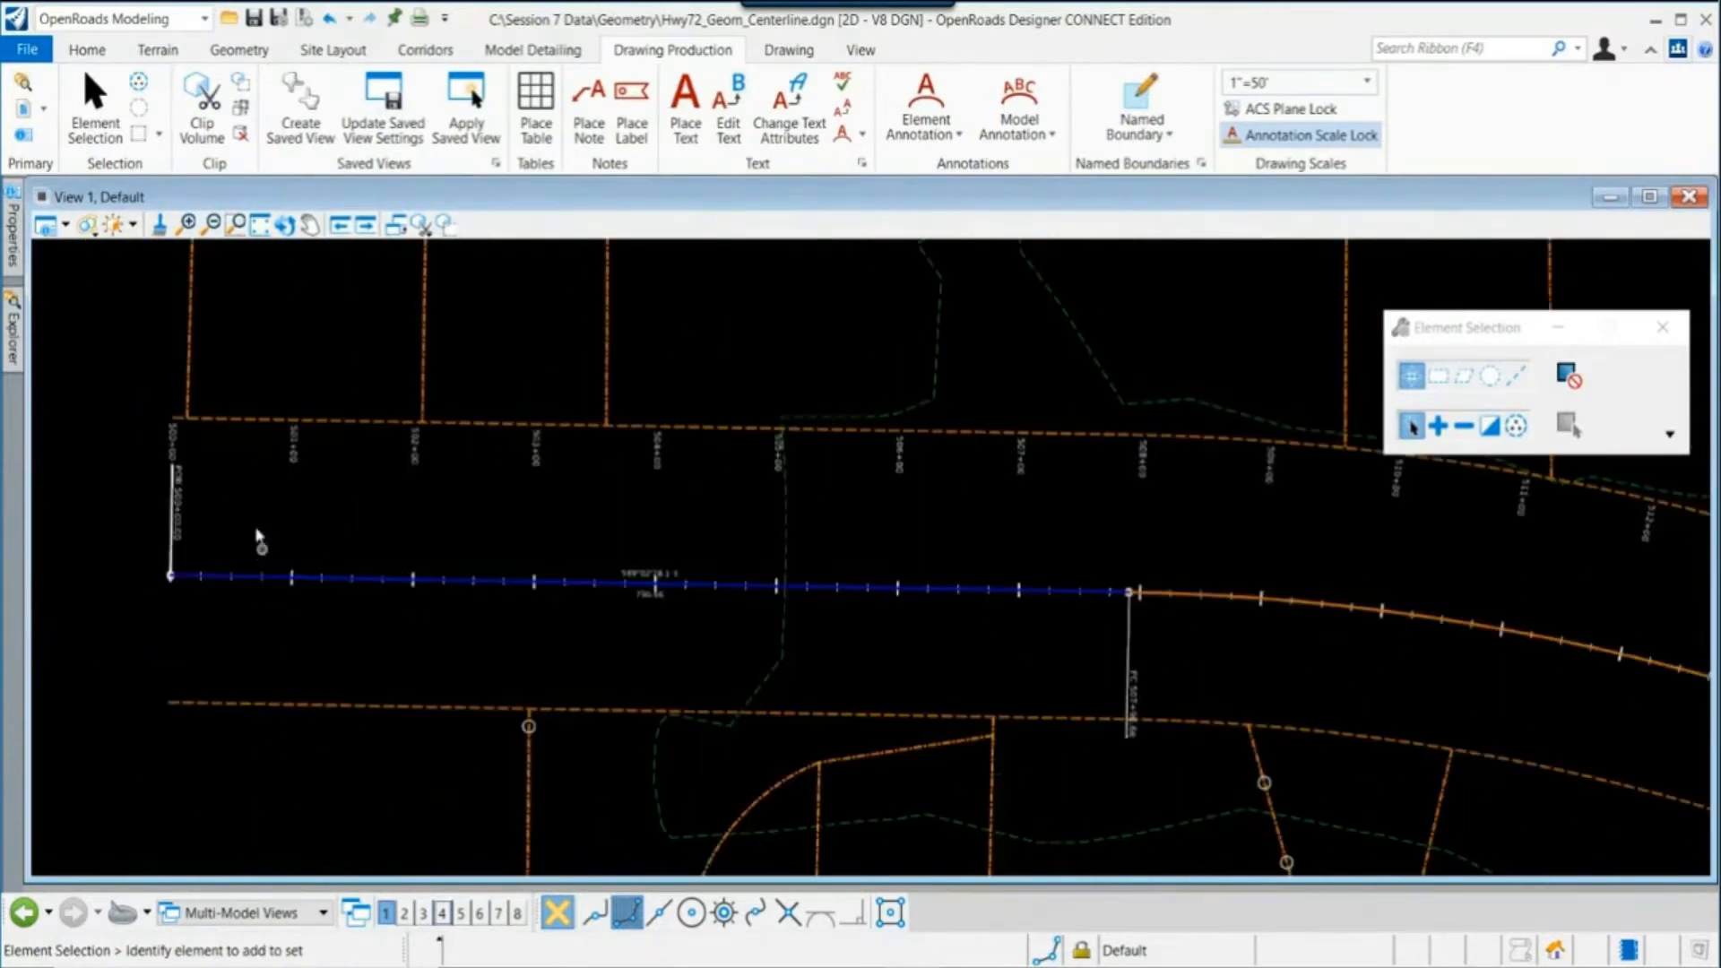
pyautogui.scroll(1, 228, 562)
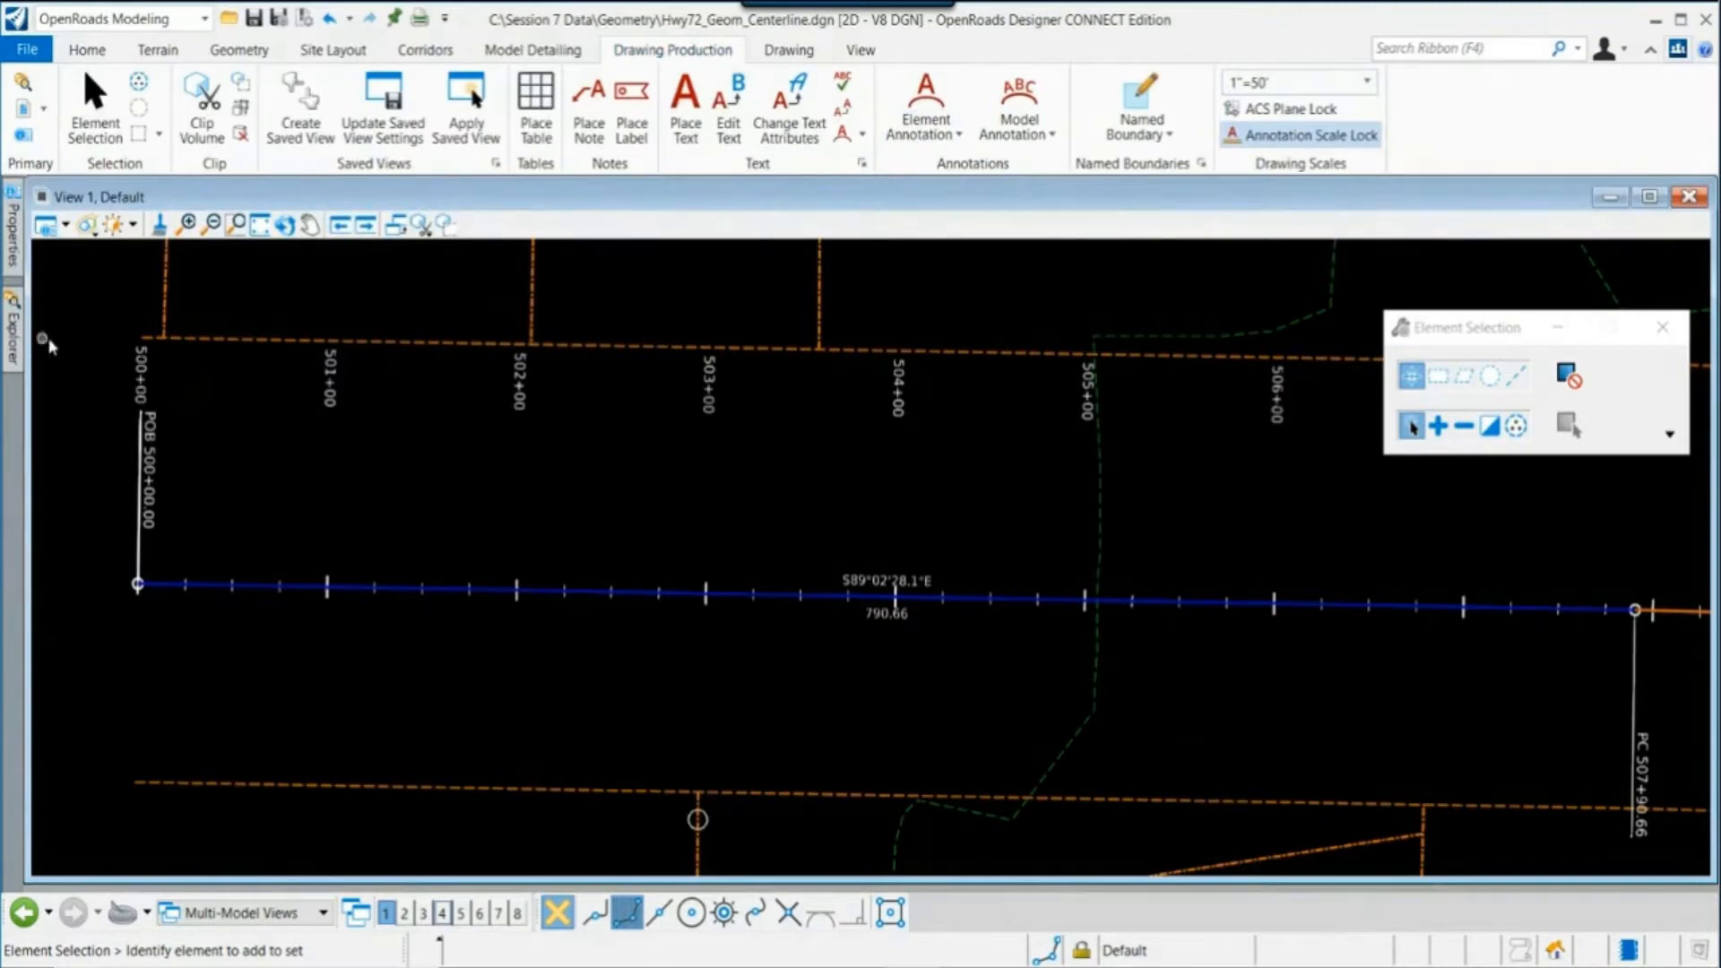
# Step: Keep the Explorer docked open and expand the OpenRoads Standards down to the categories of Hwy72_Geom_Centerline.dgn
pyautogui.moveTo(12, 334)
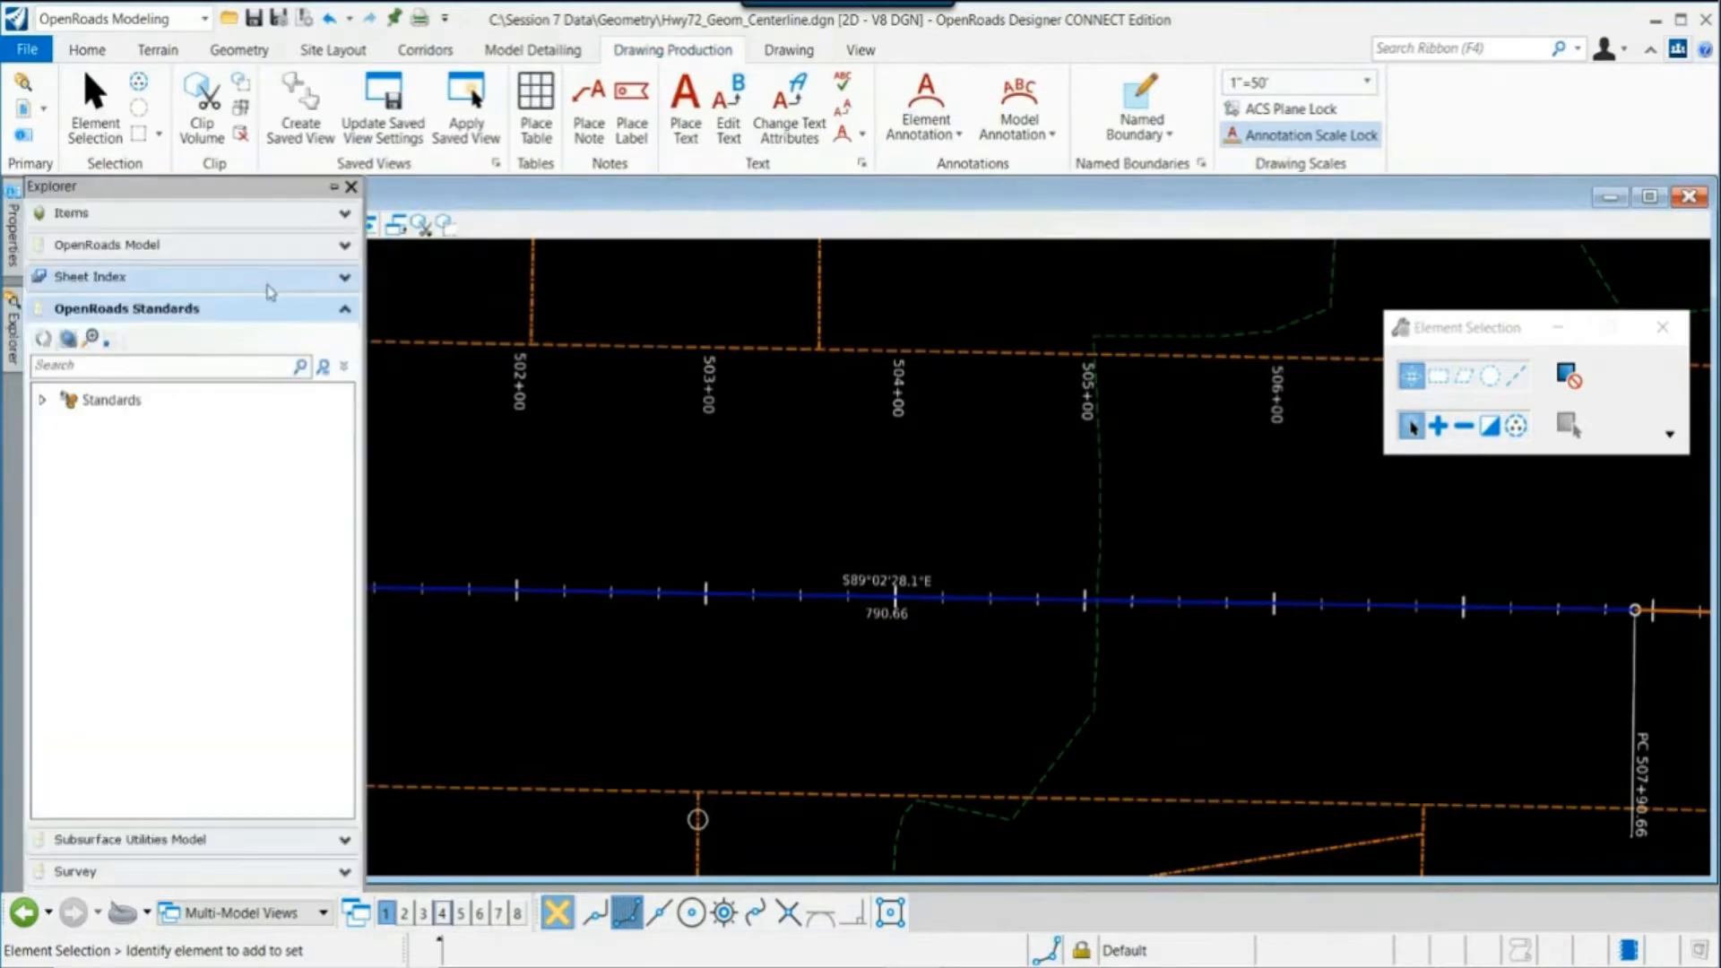
pyautogui.click(333, 191)
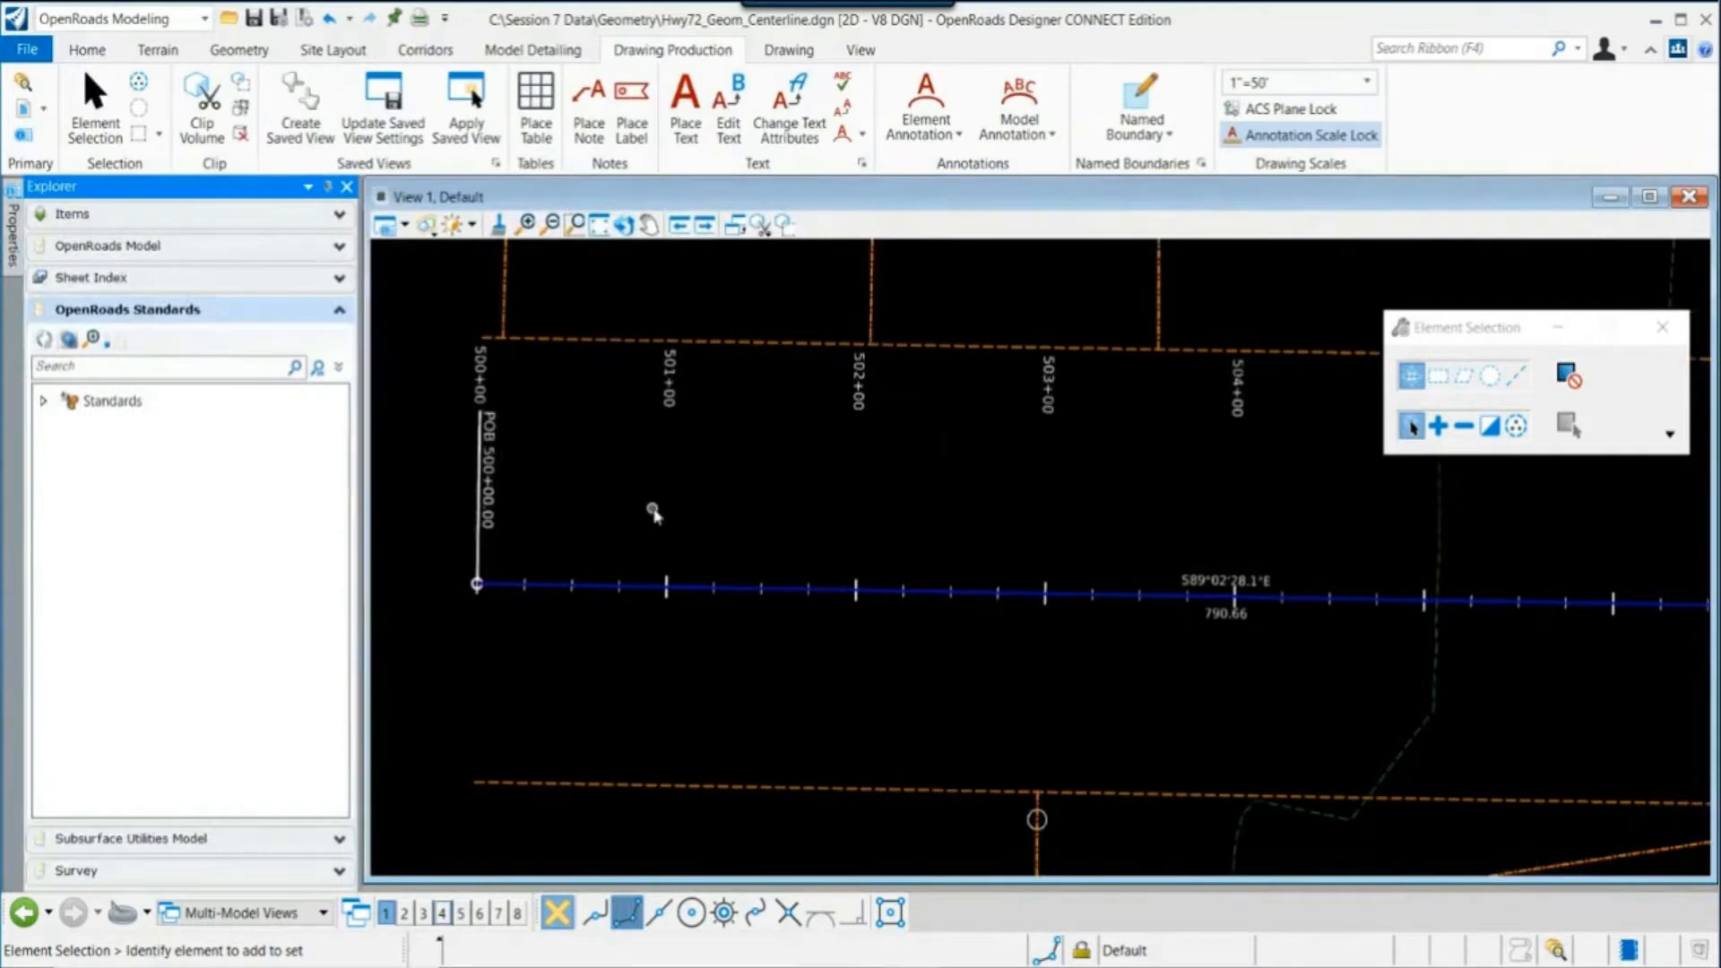
pyautogui.scroll(-2, 653, 511)
pyautogui.moveTo(779, 501); pyautogui.dragTo(709, 522, button='middle')
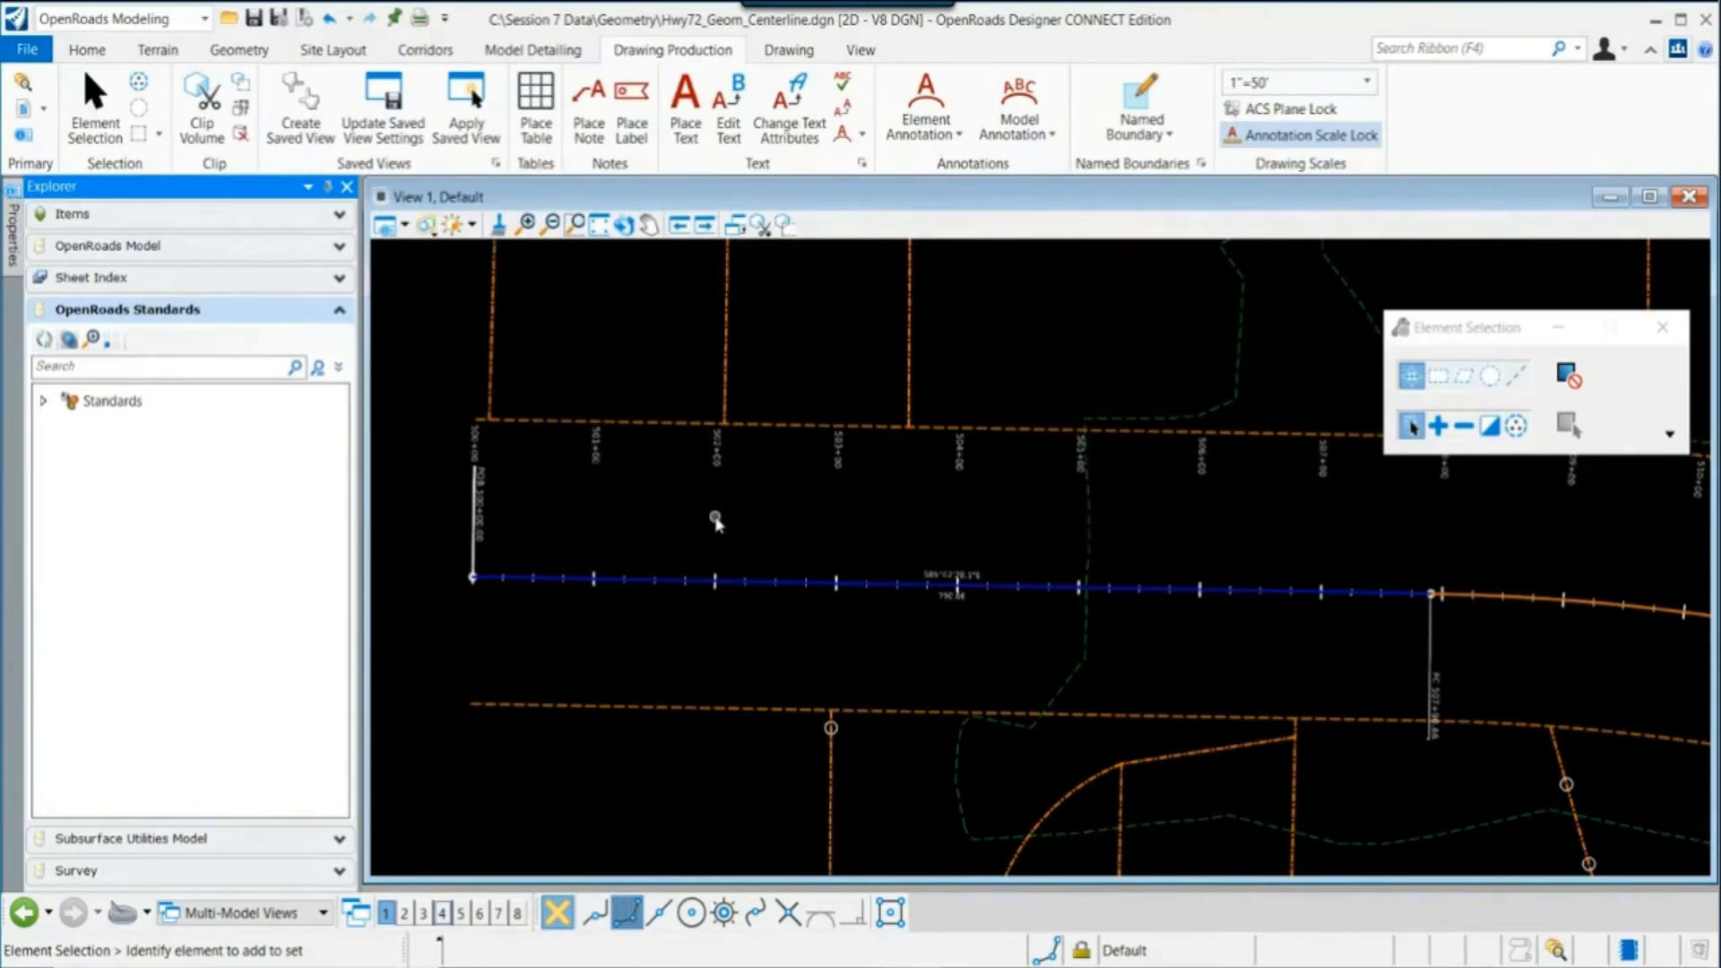
pyautogui.click(42, 401)
pyautogui.click(67, 459)
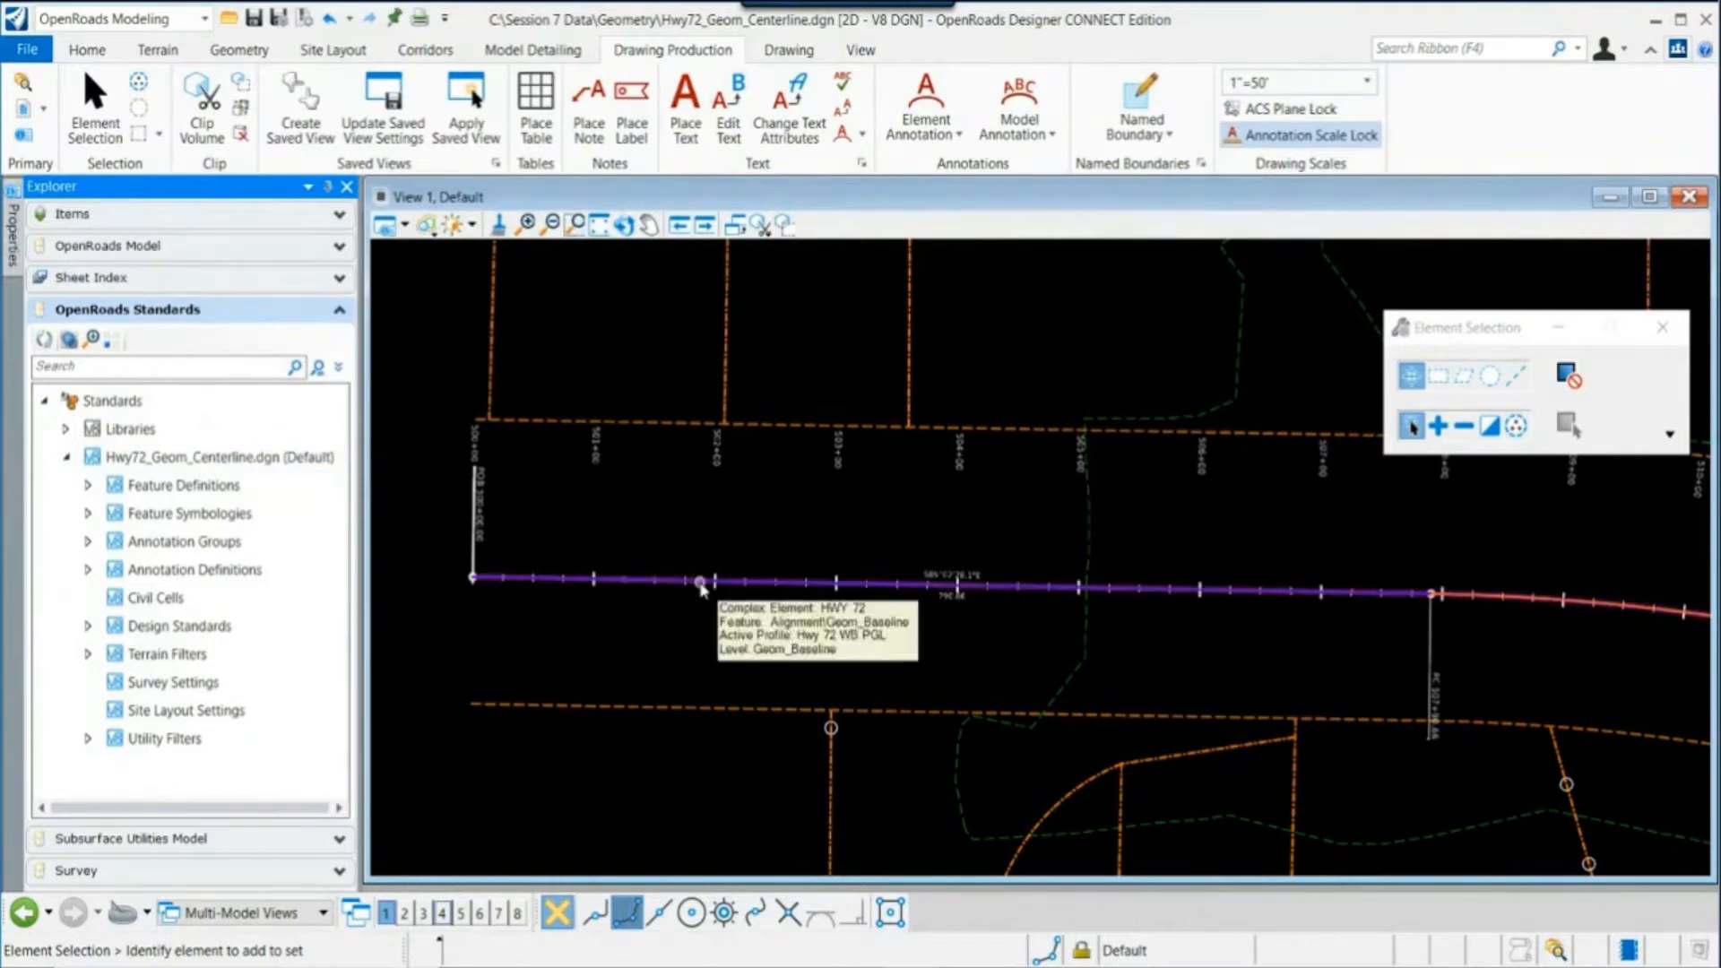
# Step: Check the HWY 72 baseline's properties, and open the properties of the Geom_Baseline feature definition in the Alignment category
pyautogui.click(701, 585)
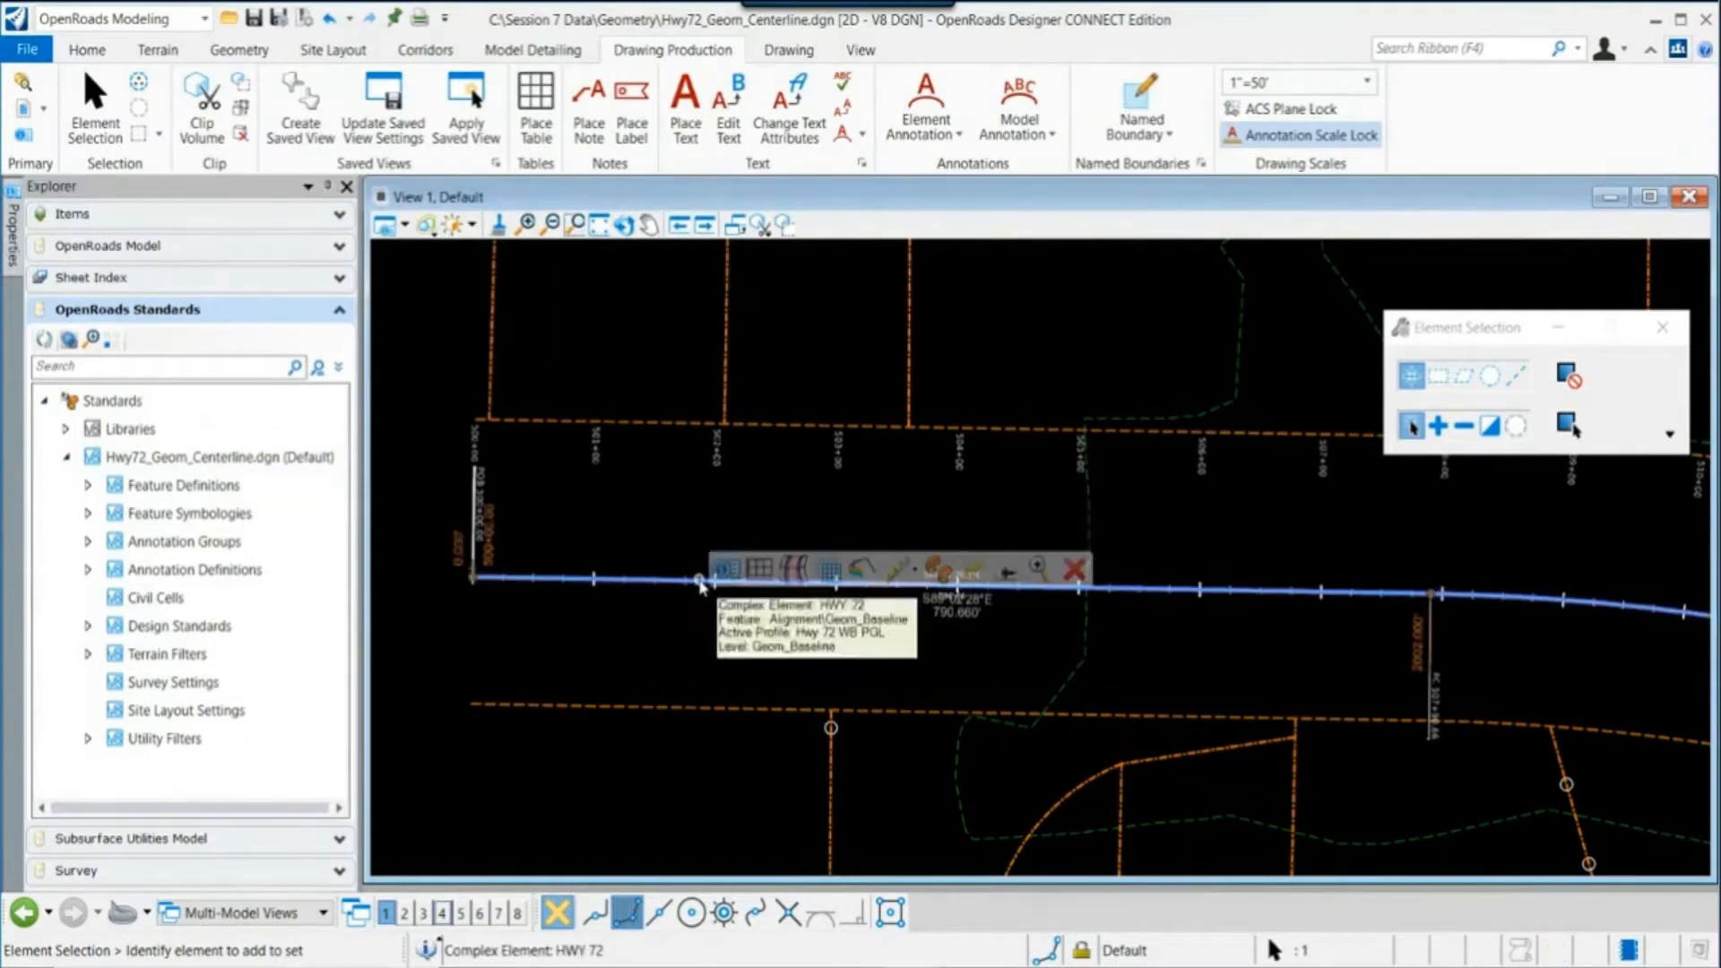
pyautogui.click(730, 574)
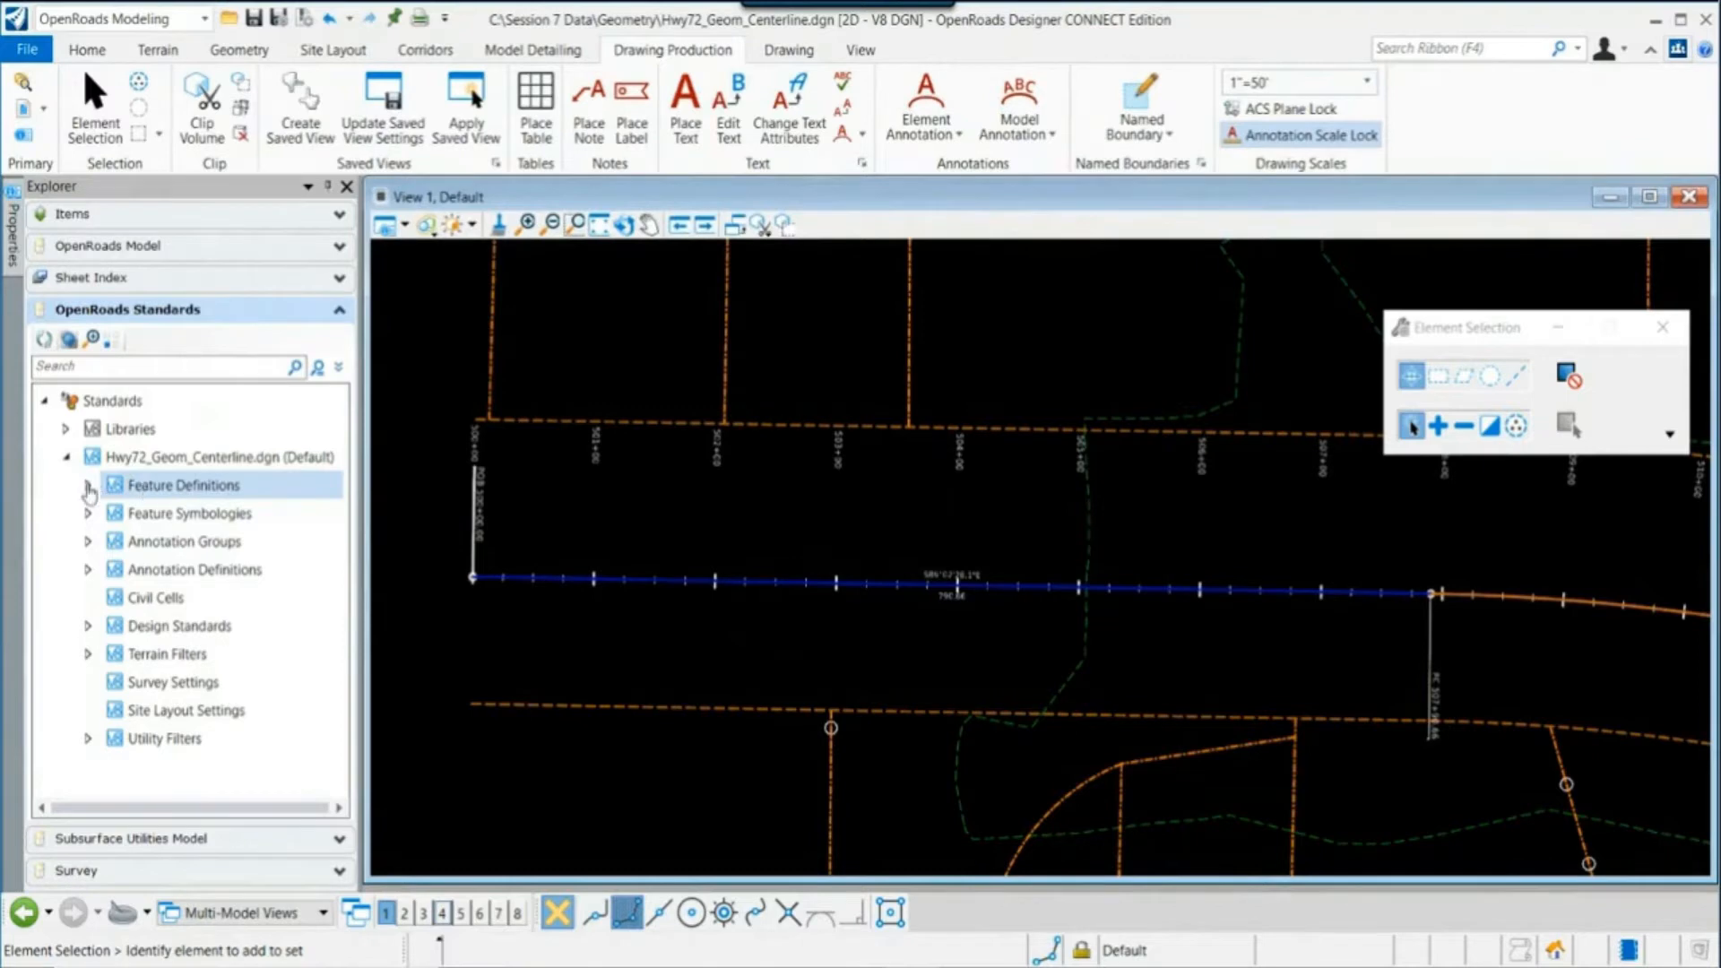
pyautogui.click(88, 486)
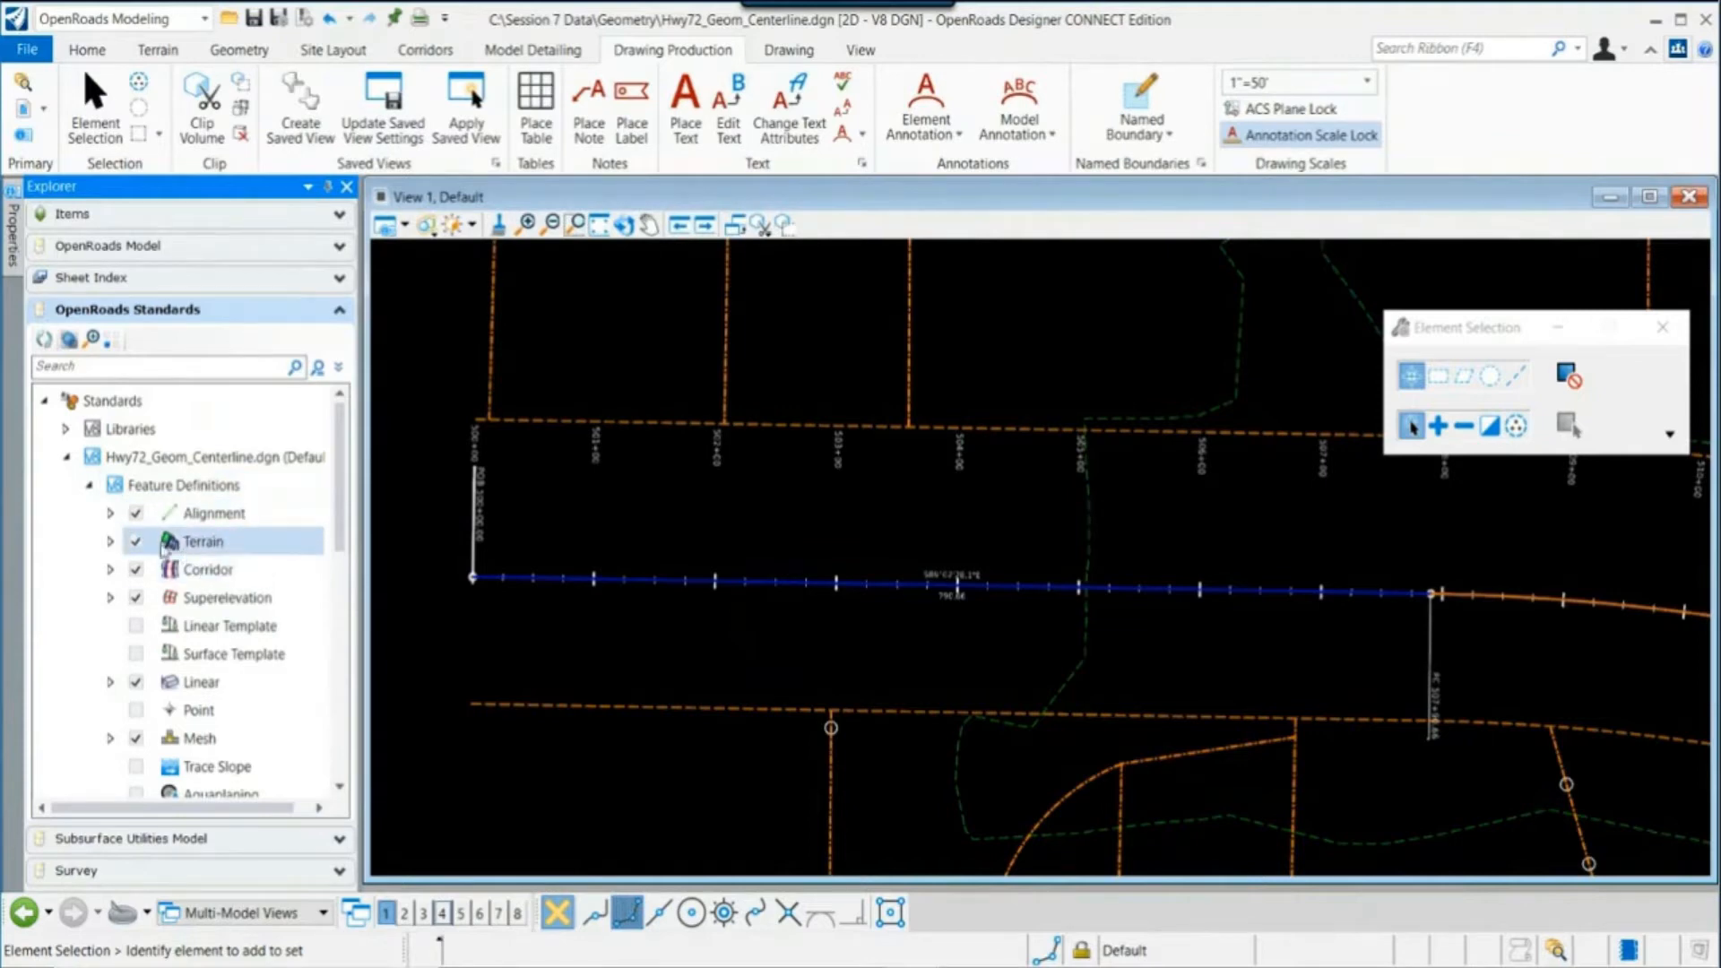
pyautogui.click(111, 517)
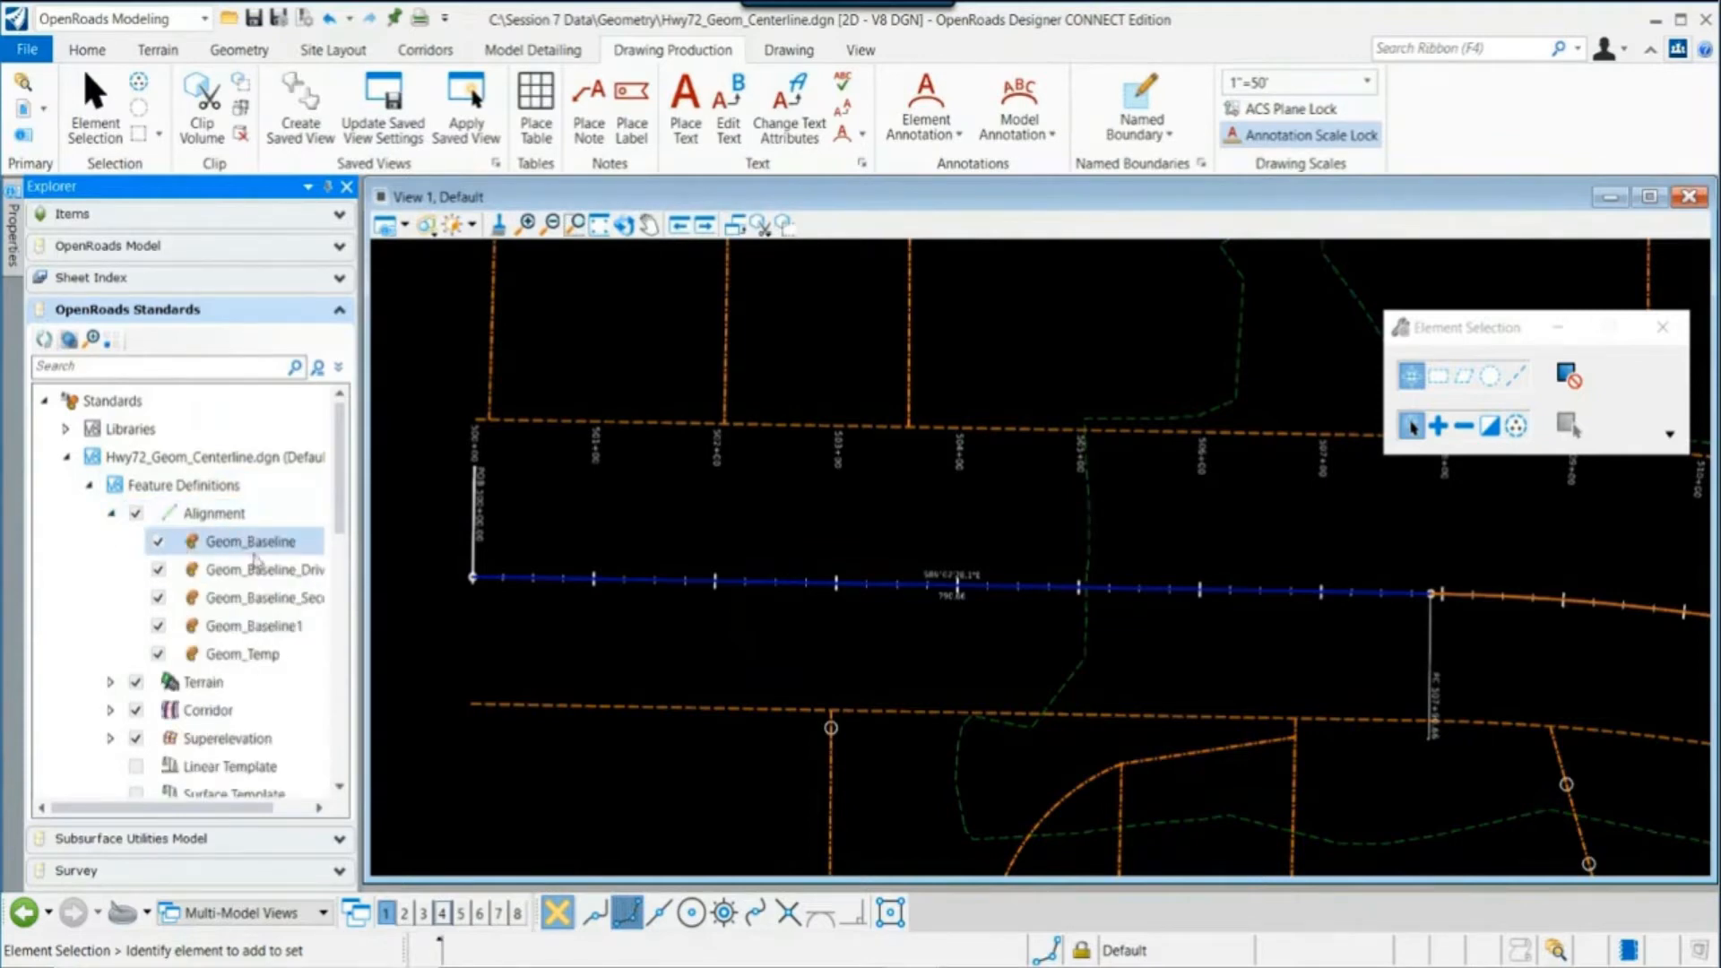
pyautogui.rightClick(257, 547)
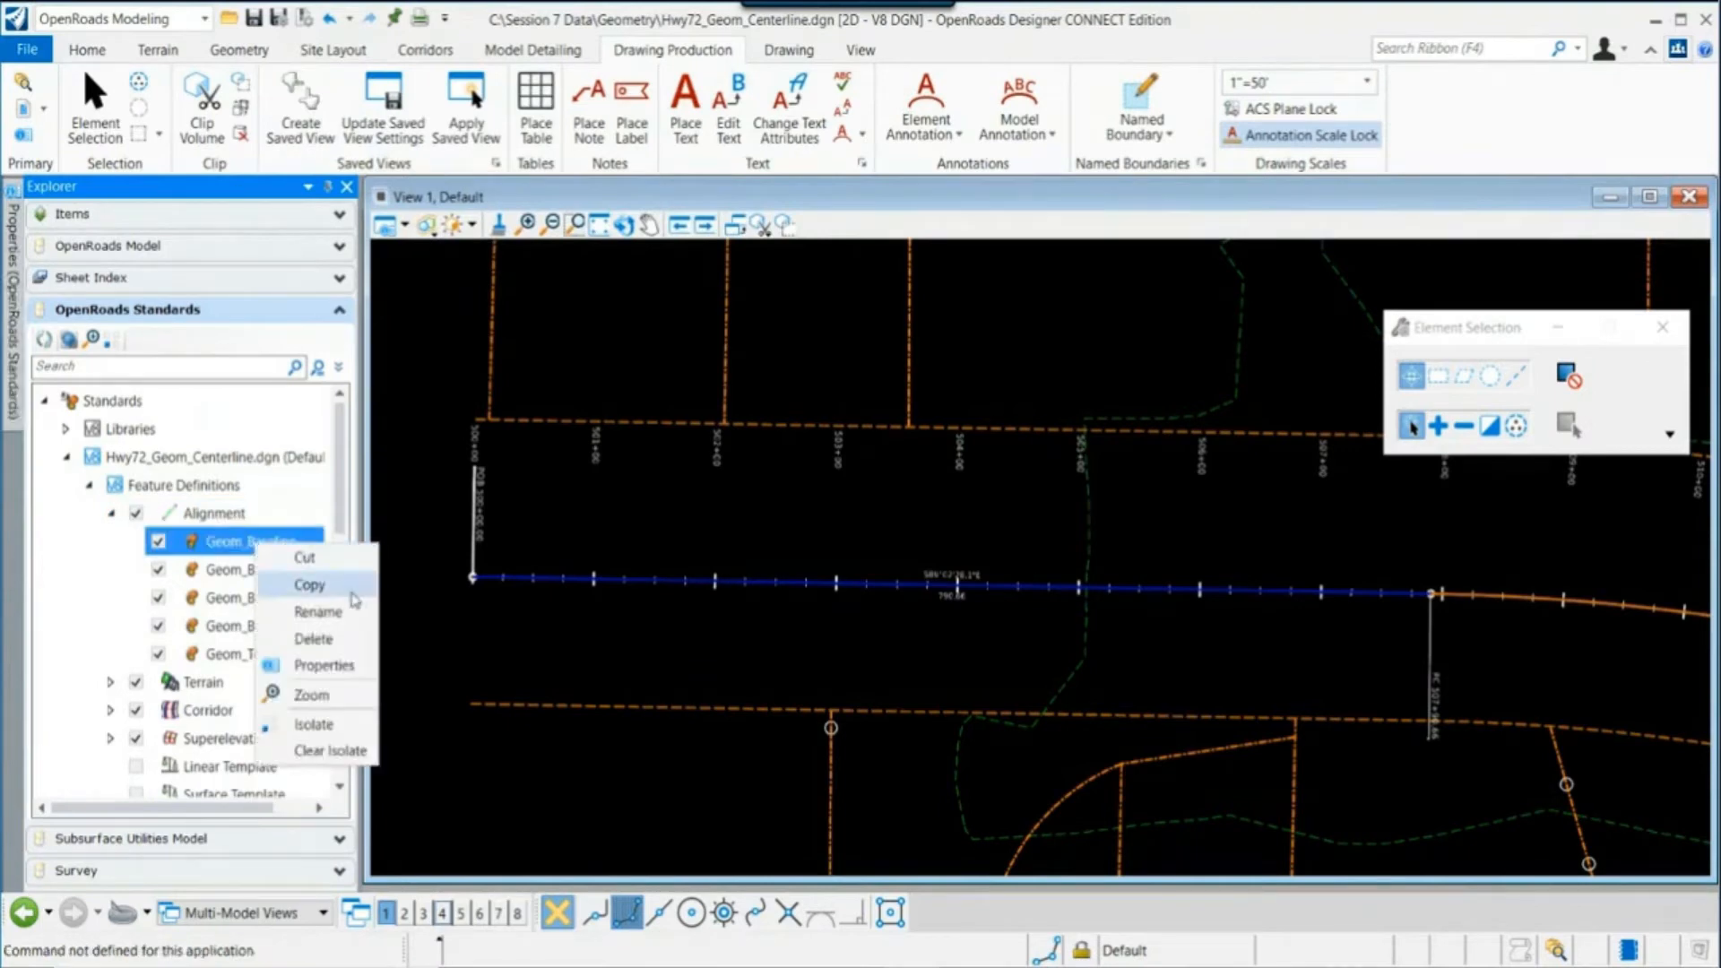
pyautogui.click(325, 666)
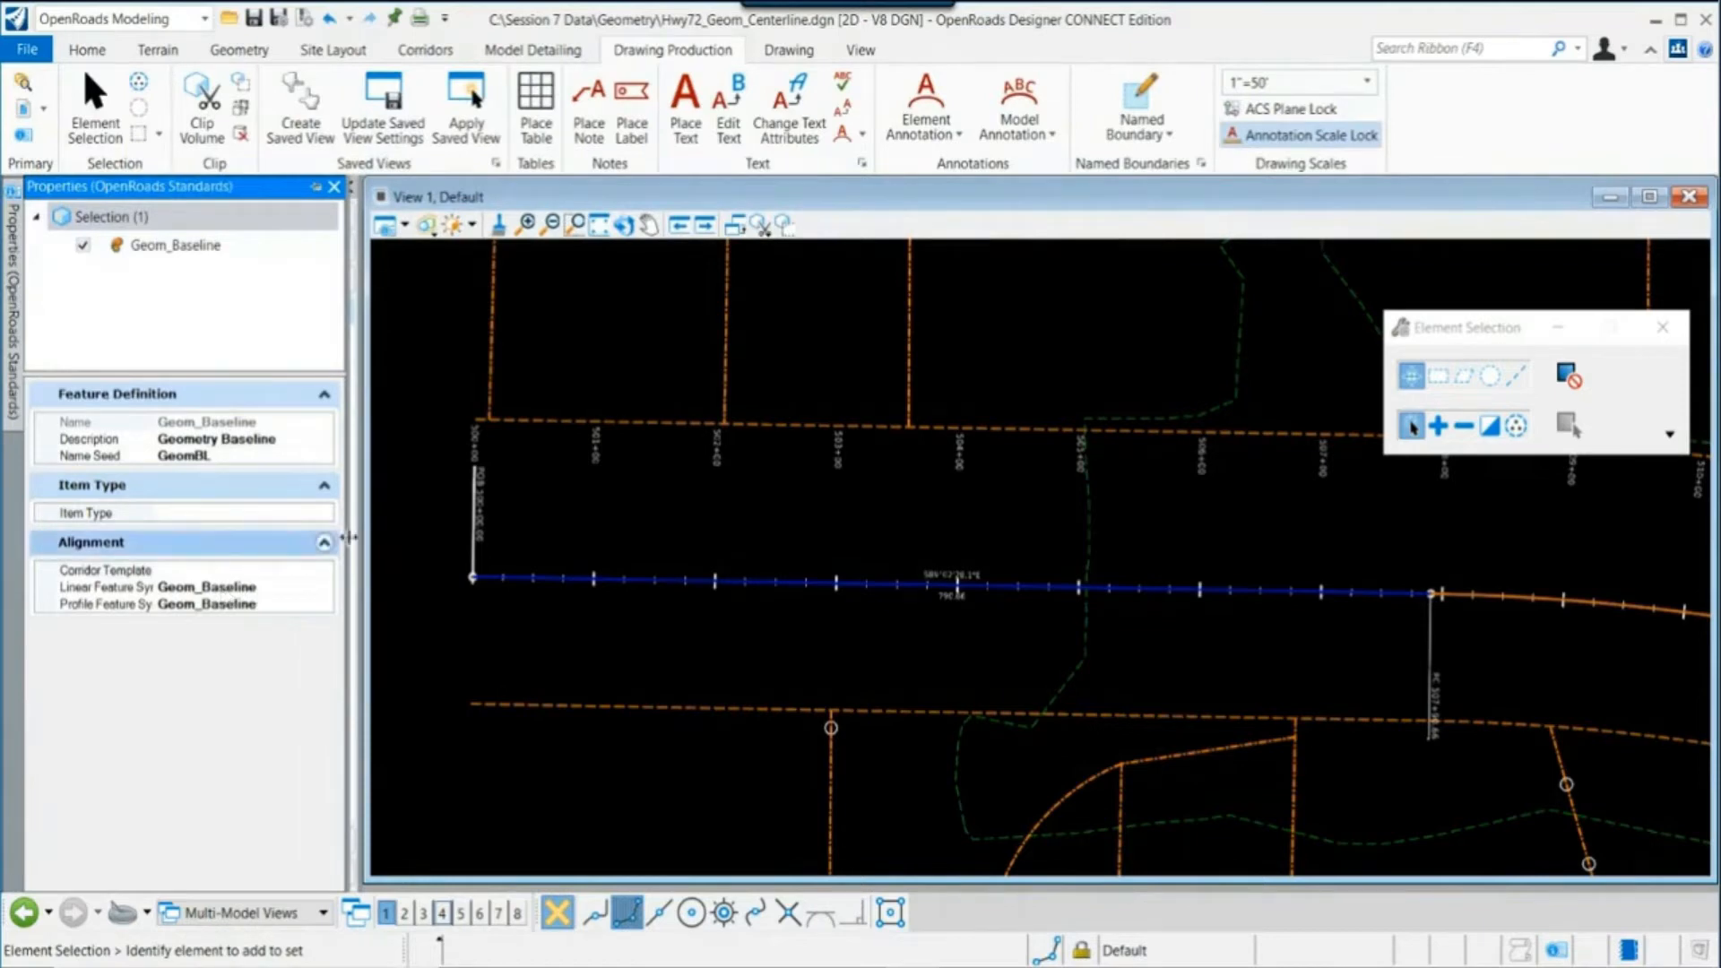
# Step: Open the properties of the Geom_Baseline feature symbology in the Alignment folder of the linear Feature Symbologies
pyautogui.click(372, 506)
pyautogui.scroll(-2, 273, 585)
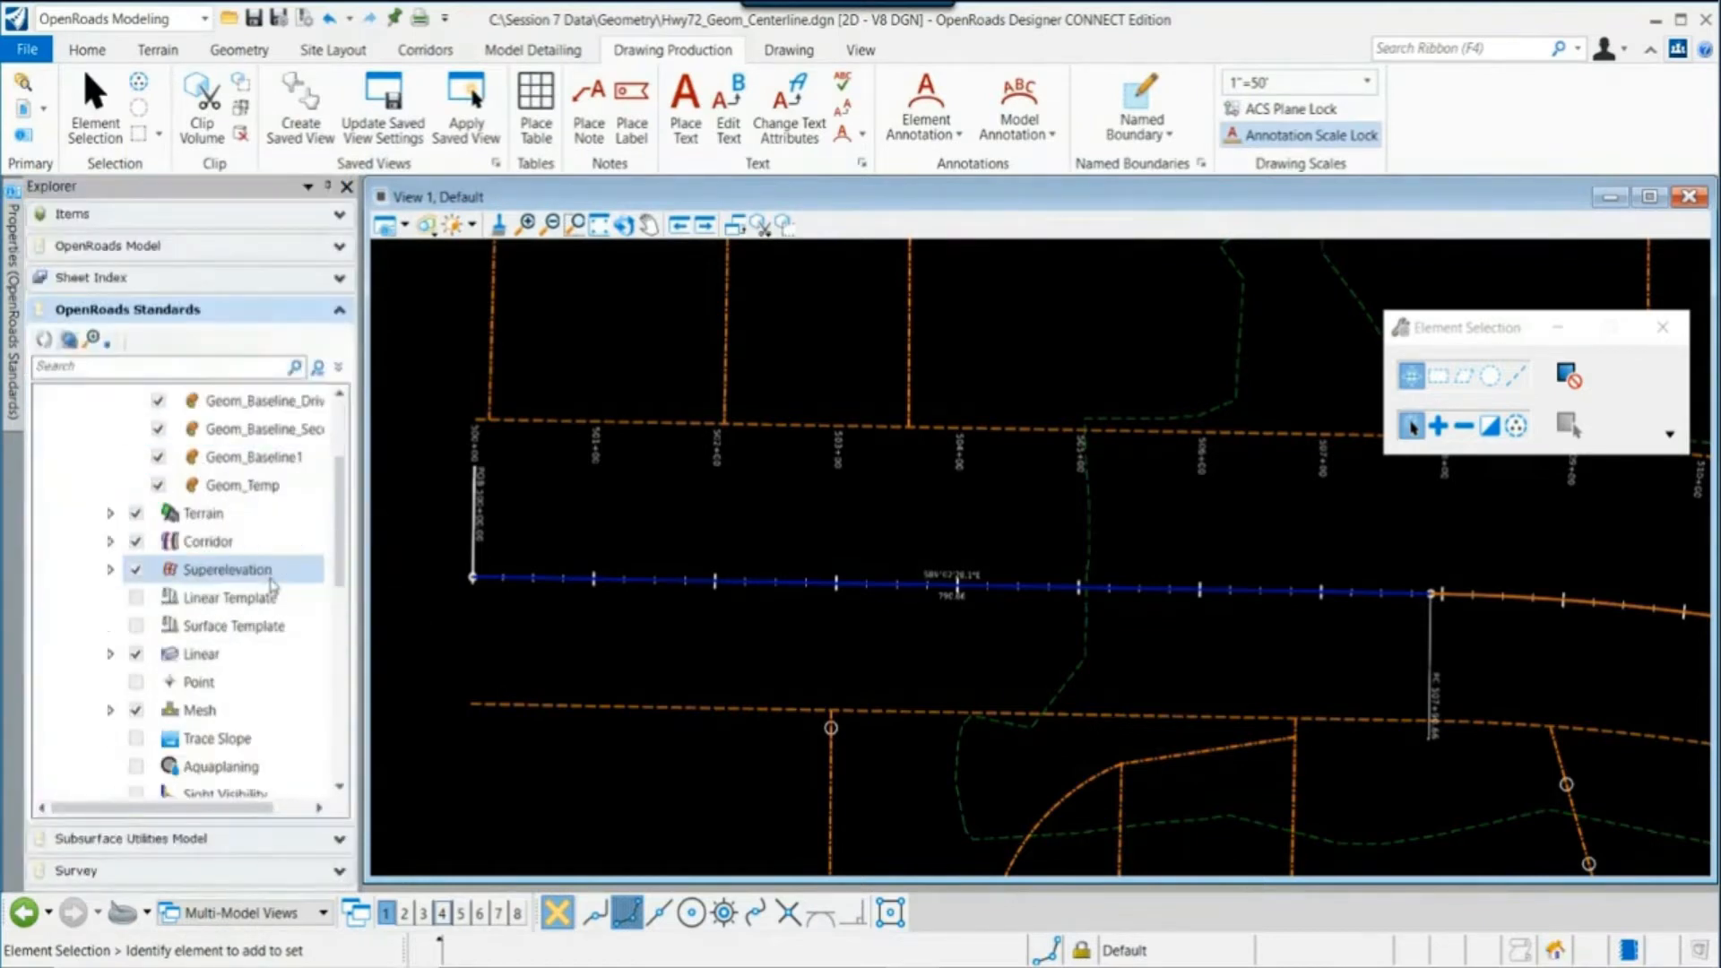
pyautogui.scroll(-7, 273, 586)
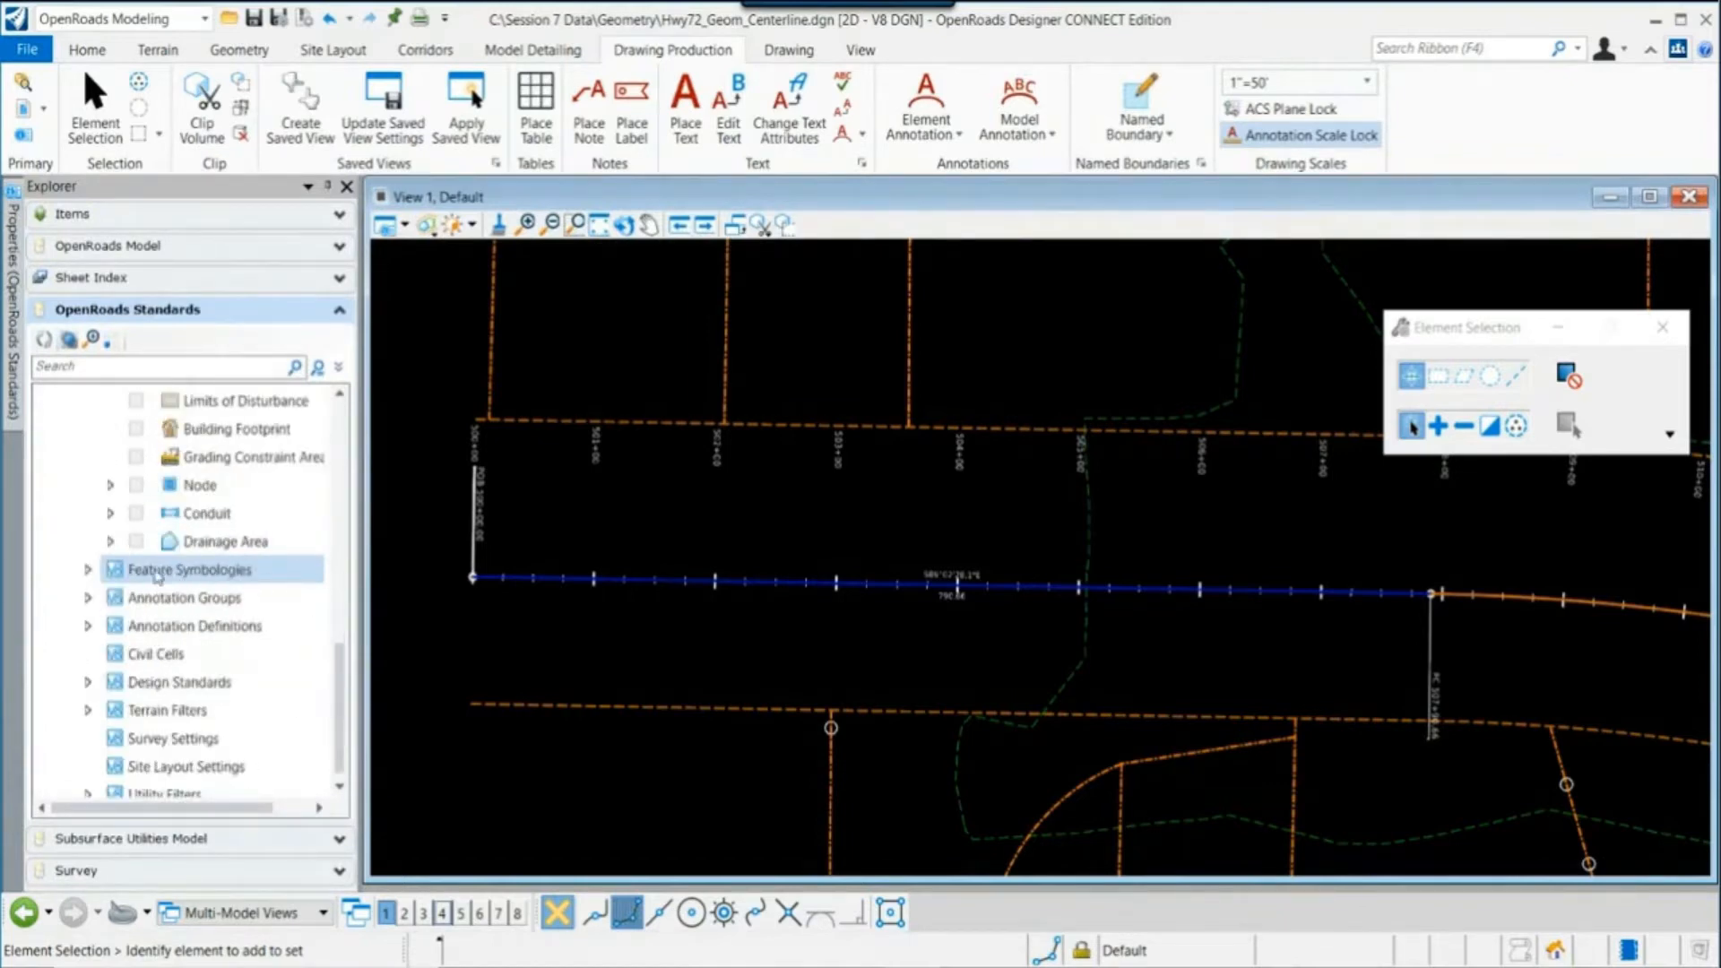
pyautogui.click(88, 570)
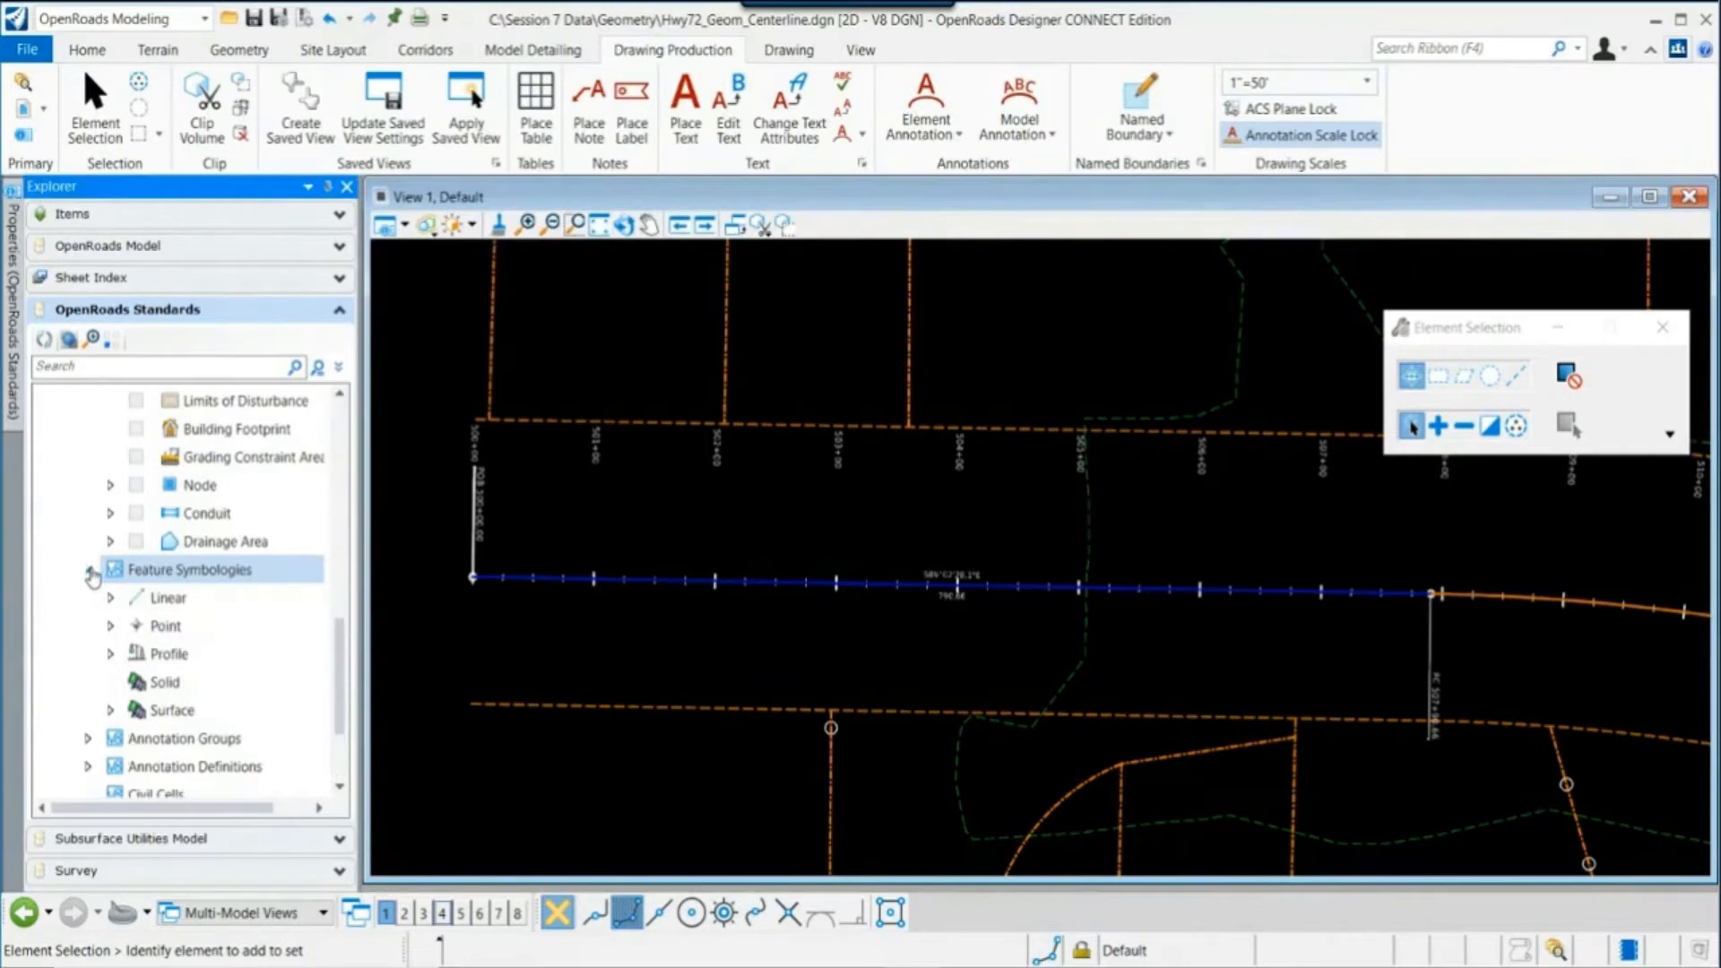
pyautogui.click(110, 598)
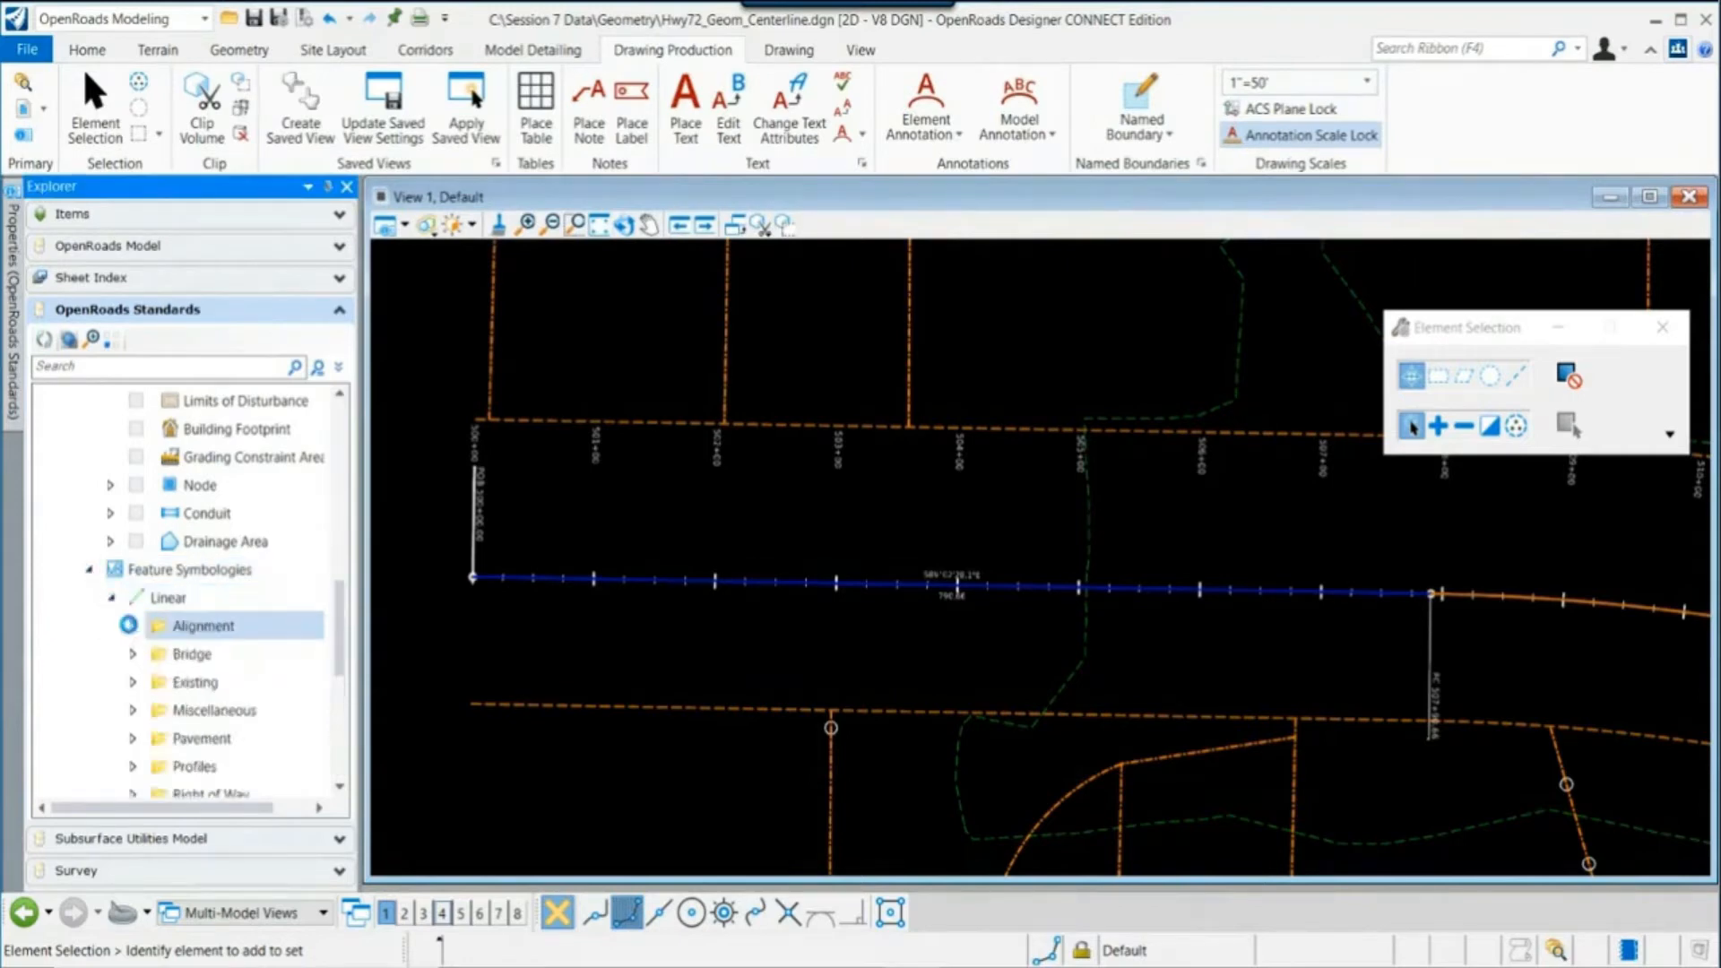
pyautogui.click(133, 626)
pyautogui.rightClick(218, 663)
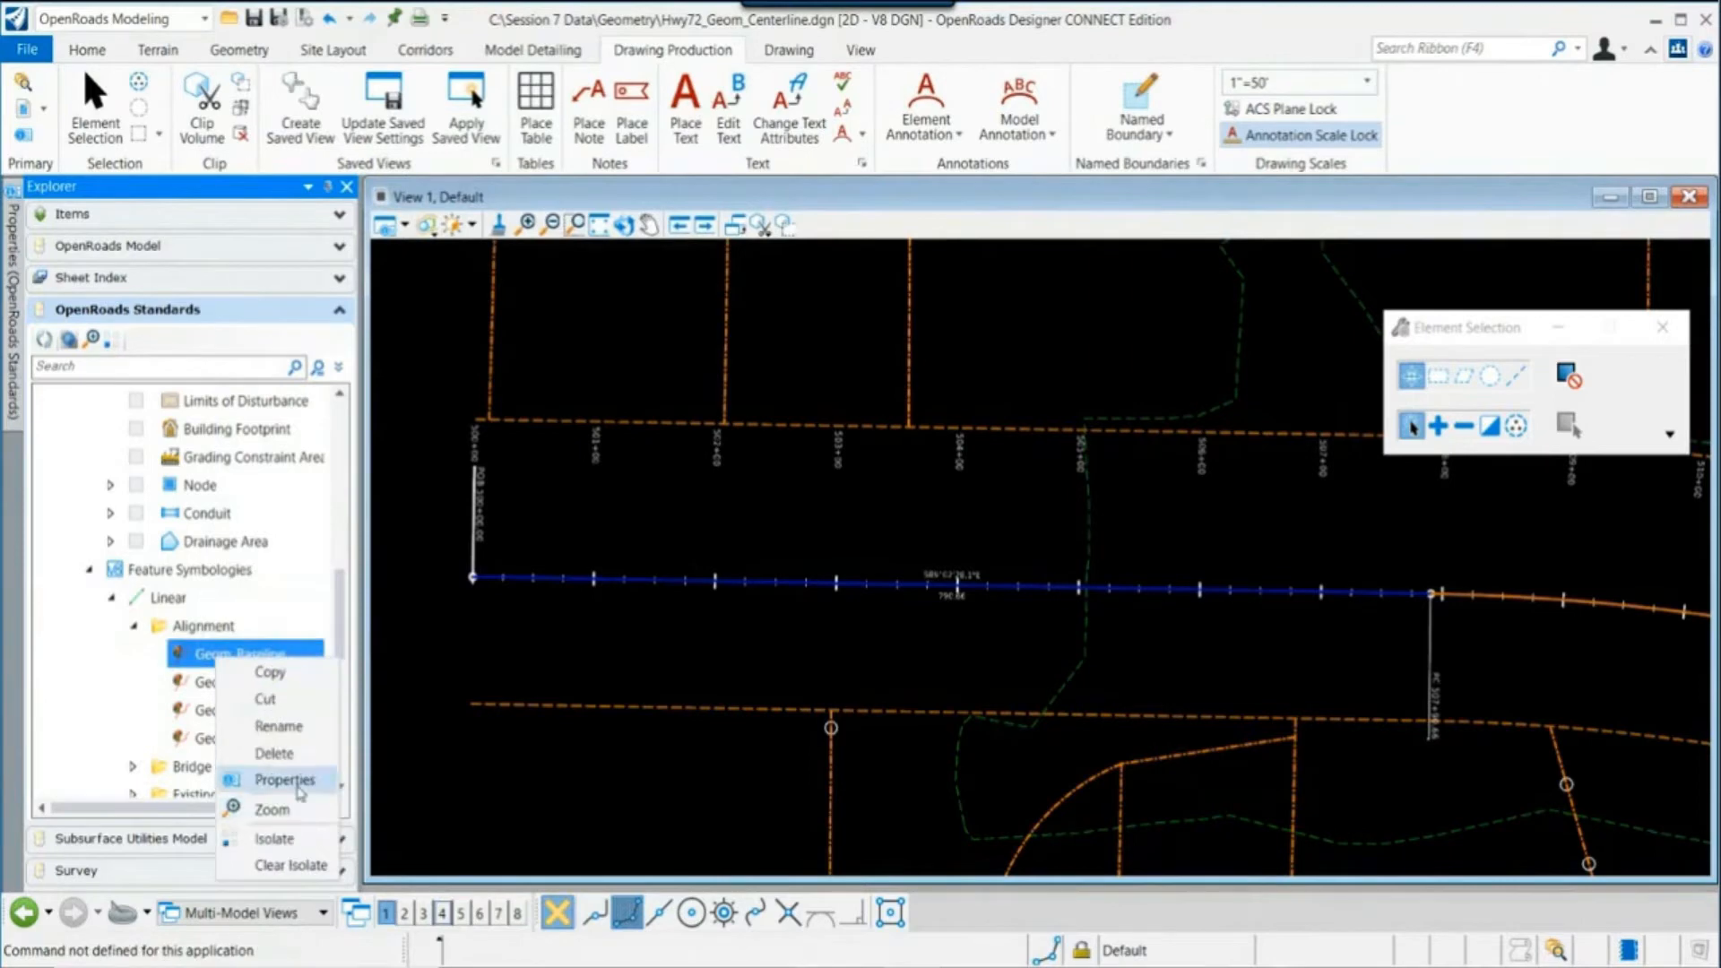
pyautogui.click(283, 779)
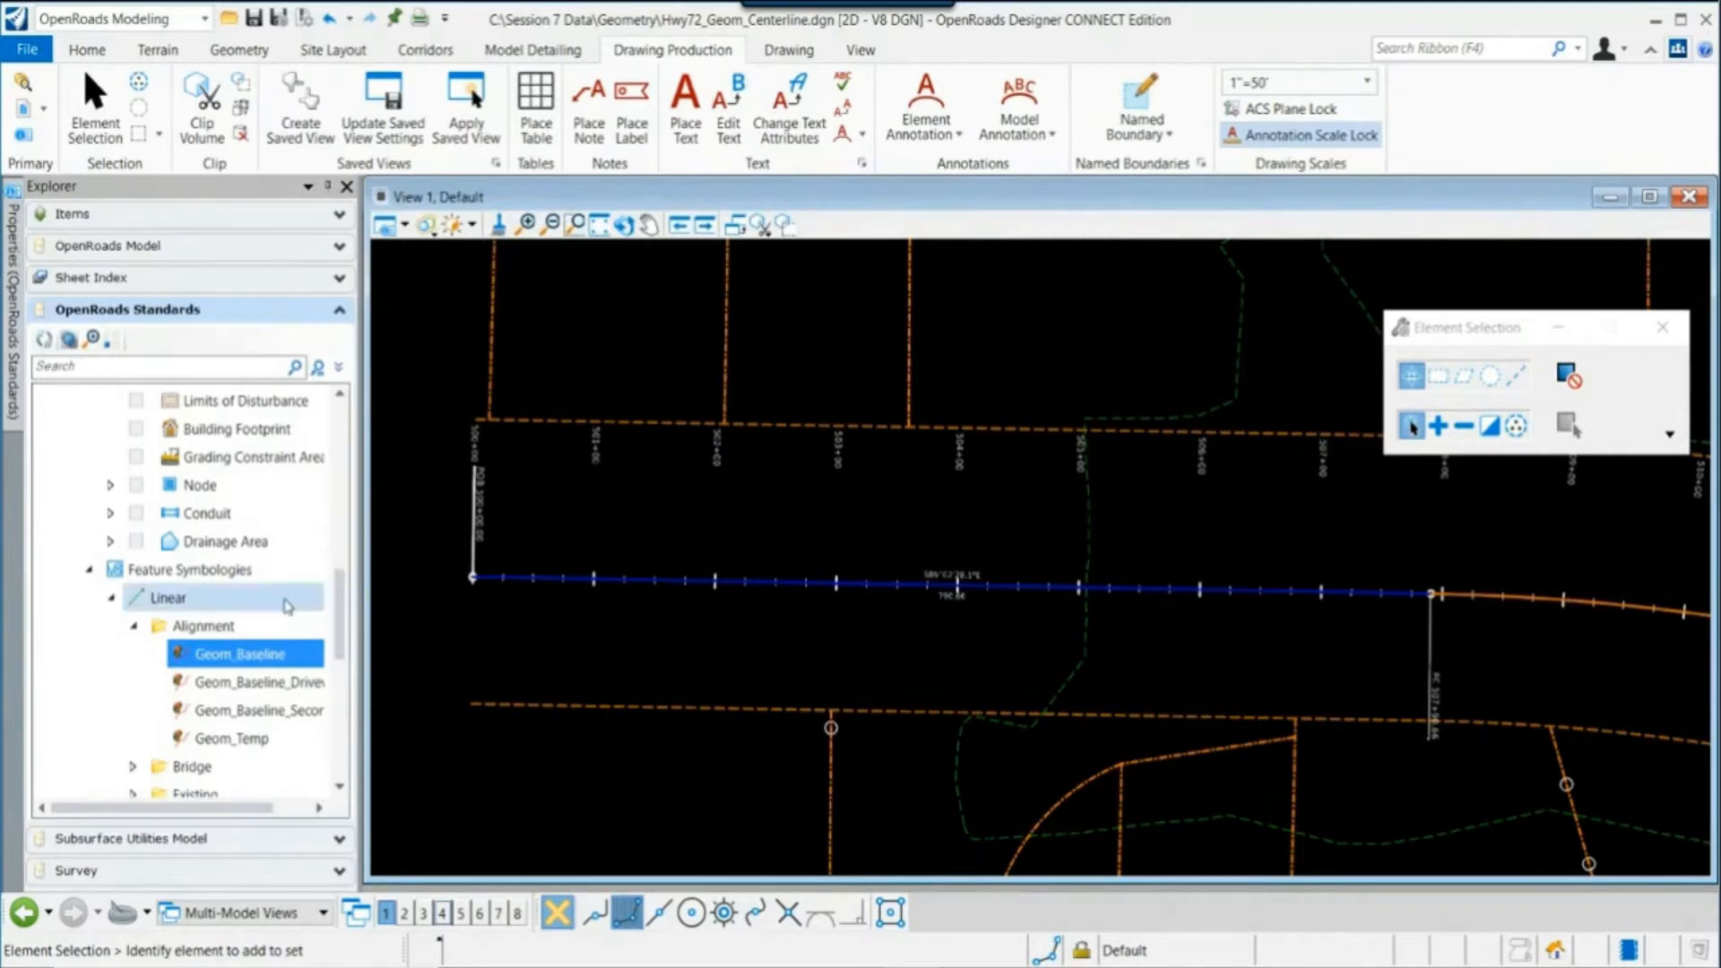
# Step: Find the Stationing annotation group among the linear Plan Annotation Groups and open it for management
pyautogui.scroll(-6, 278, 600)
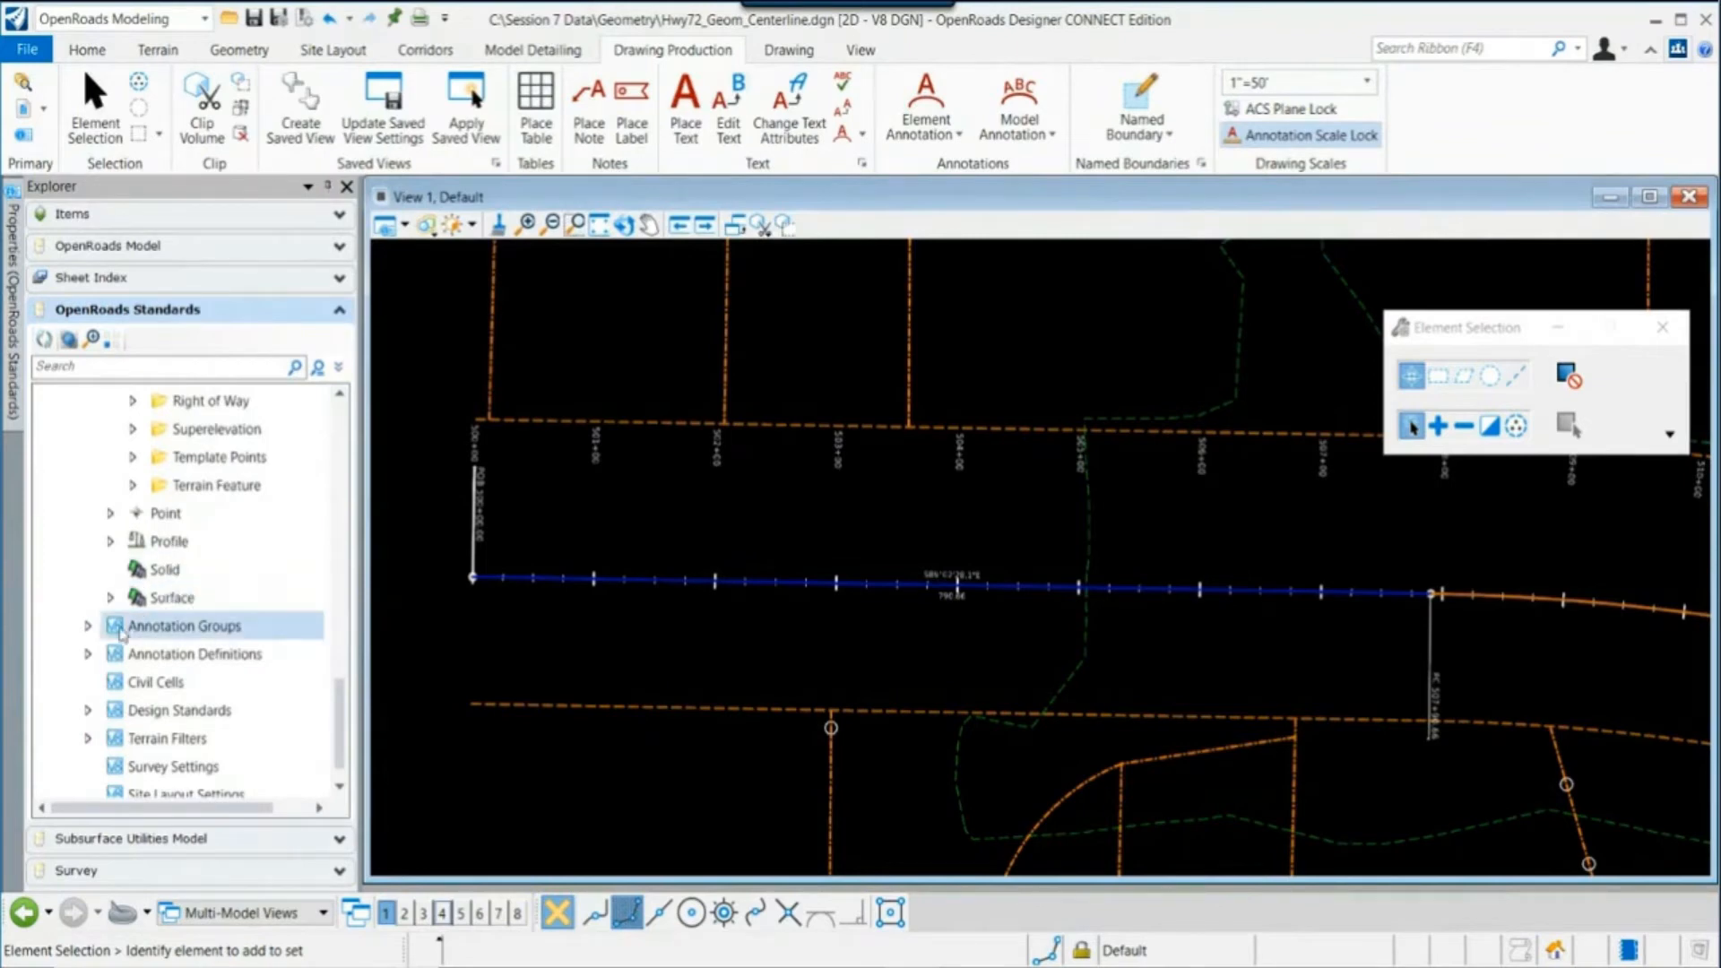
pyautogui.click(88, 627)
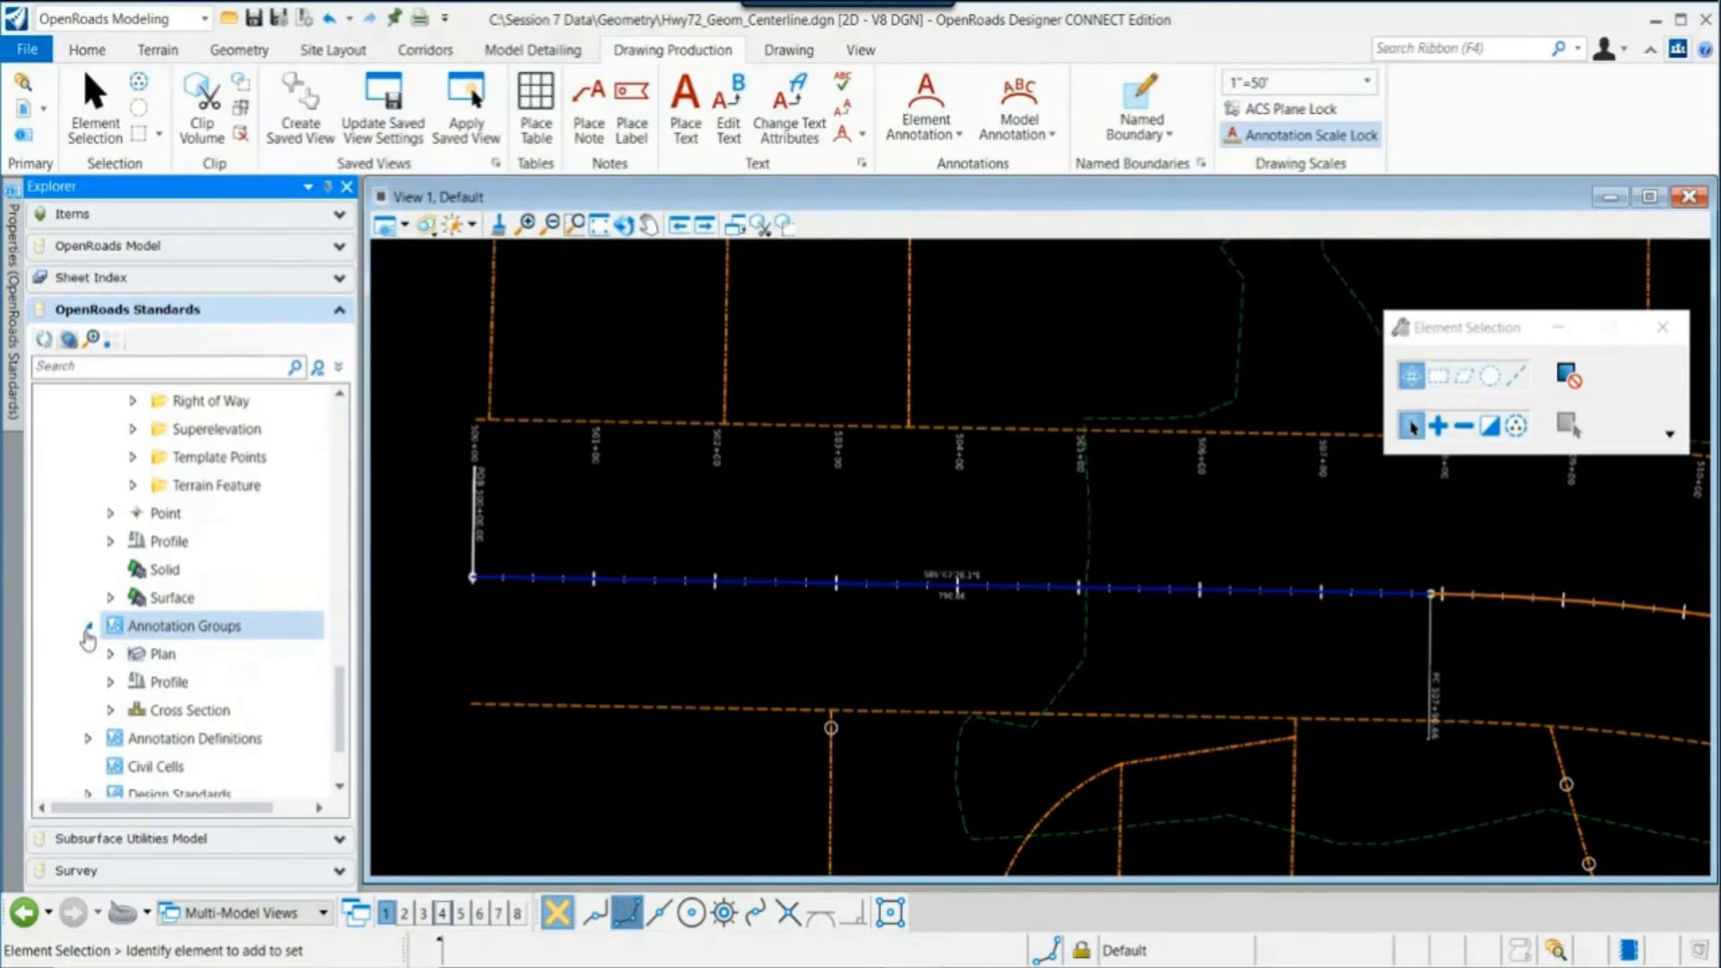
pyautogui.scroll(-1, 153, 640)
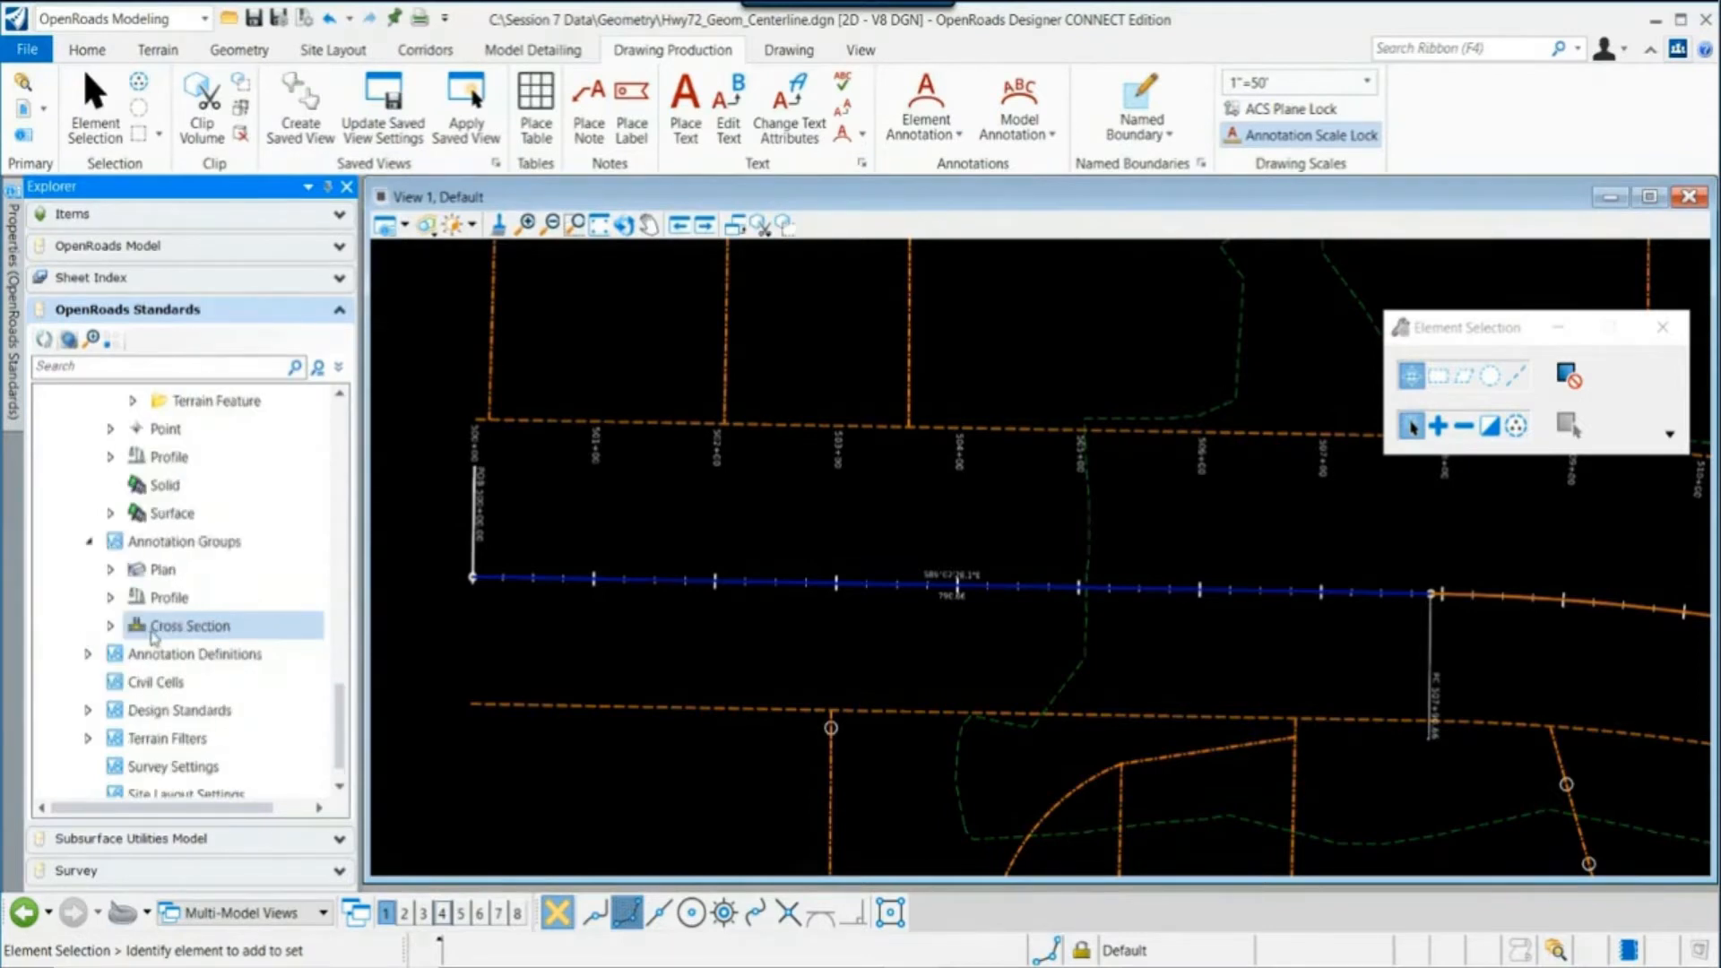
pyautogui.click(179, 570)
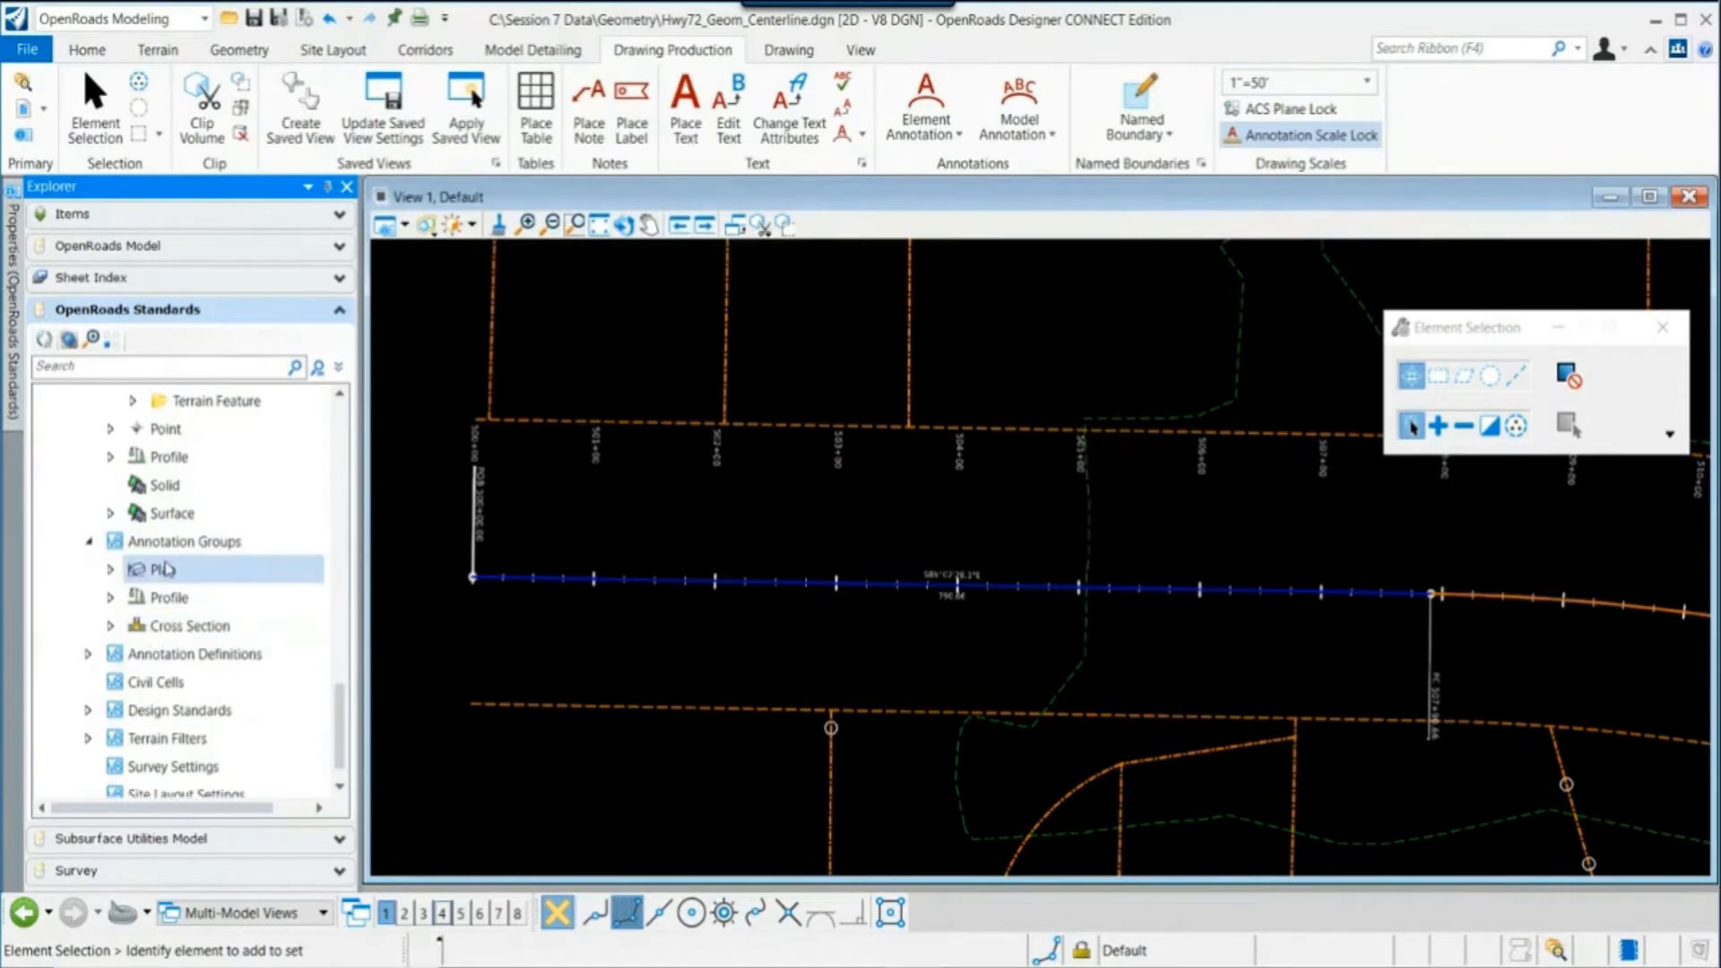
pyautogui.click(110, 572)
pyautogui.click(130, 627)
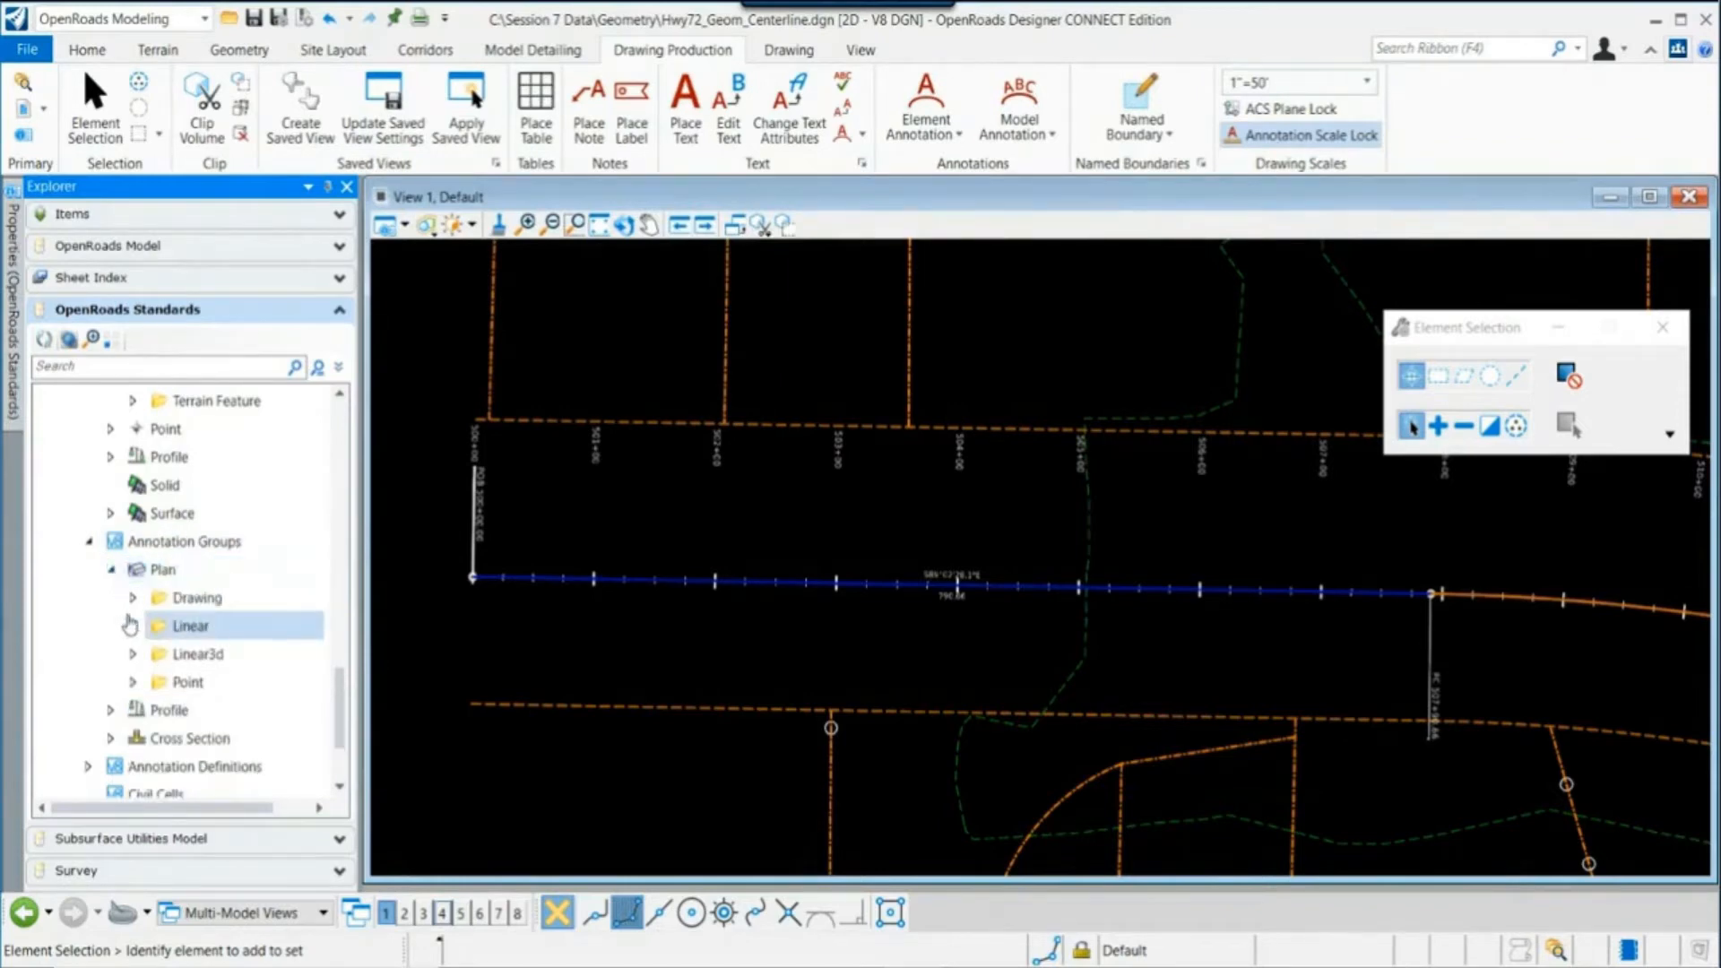
pyautogui.click(131, 627)
pyautogui.click(231, 683)
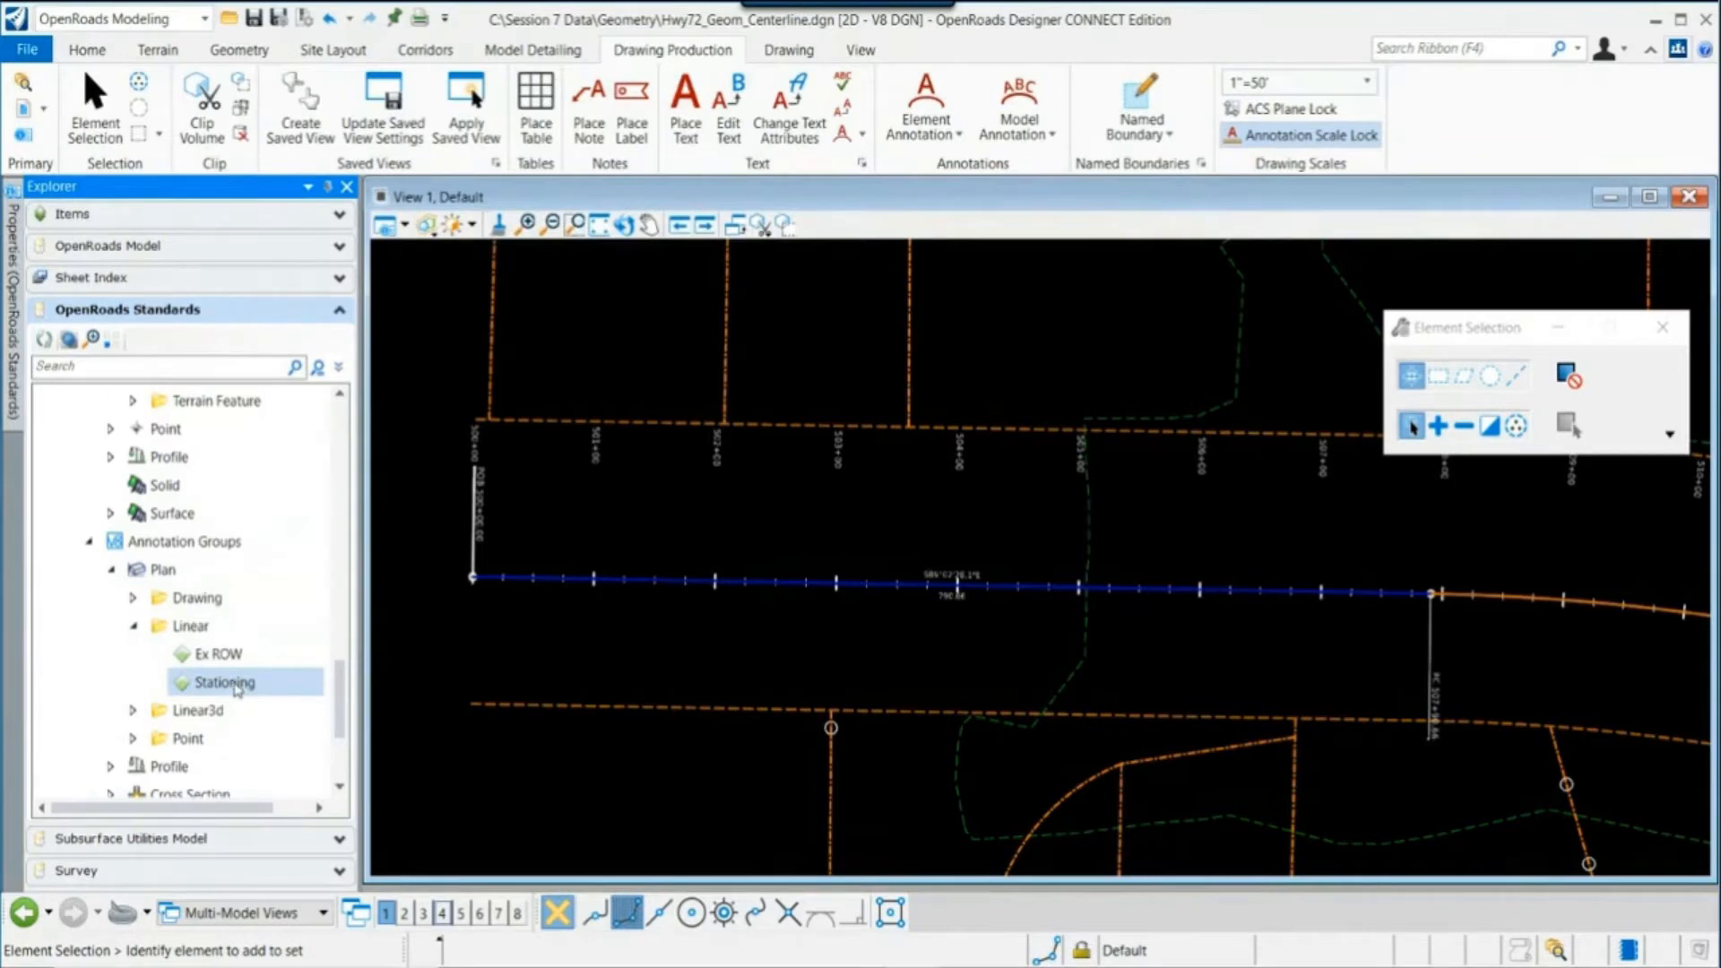
pyautogui.rightClick(237, 688)
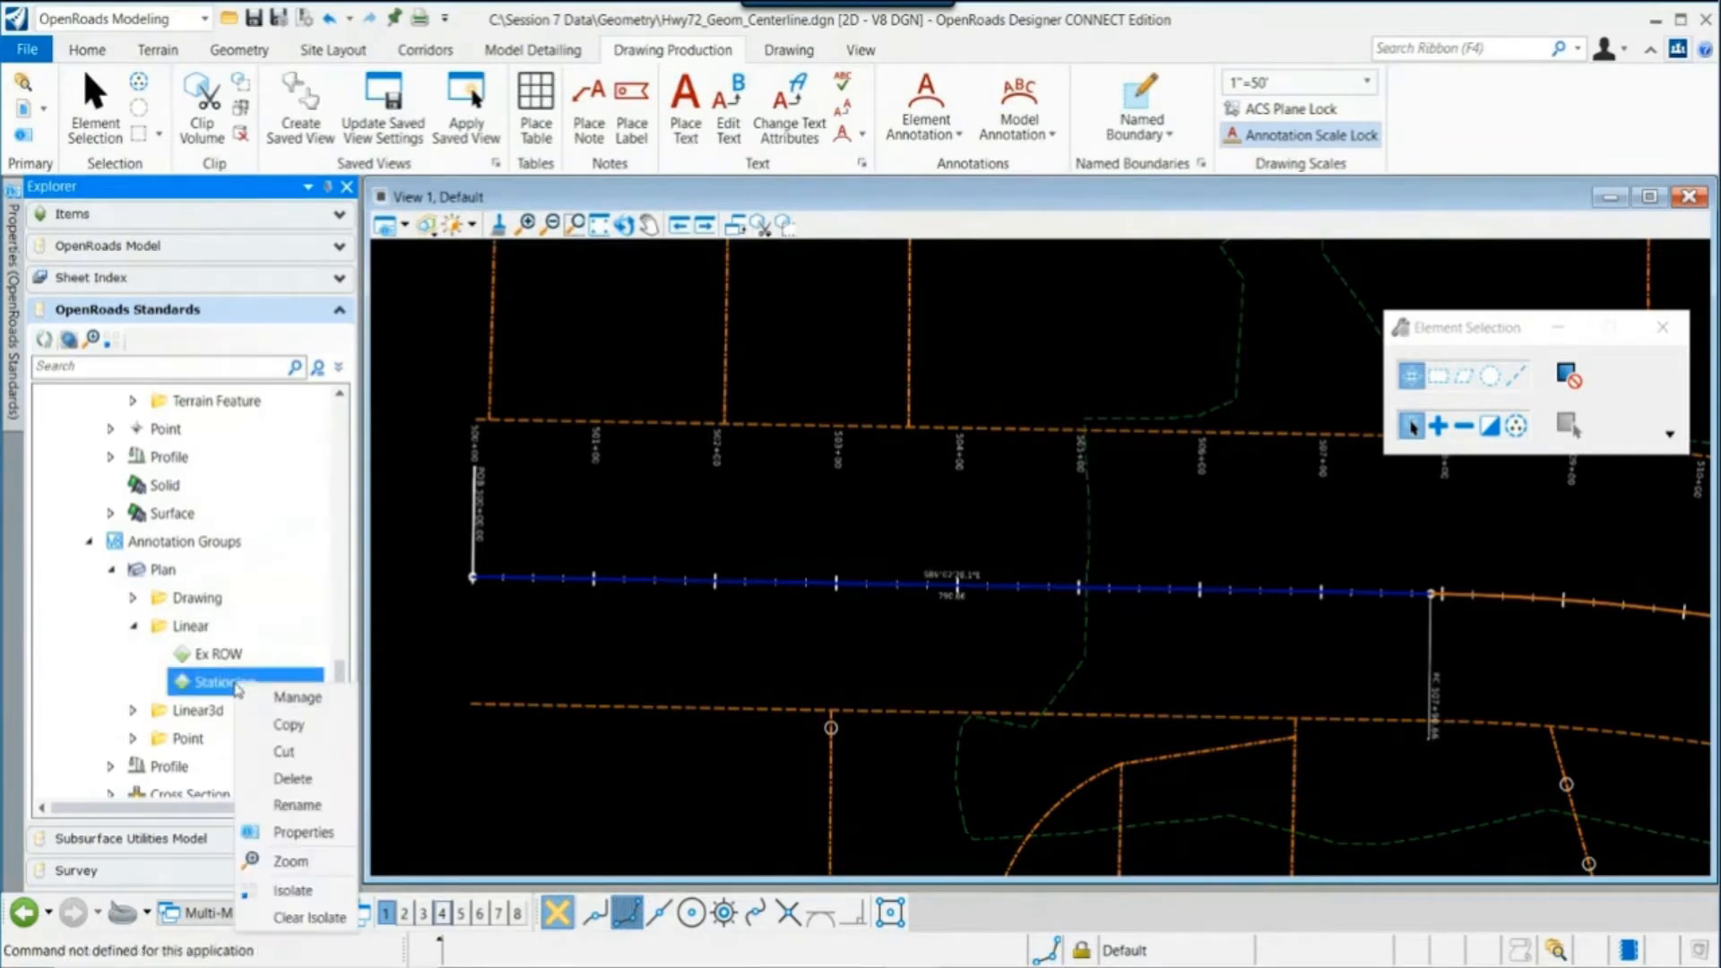
pyautogui.click(279, 698)
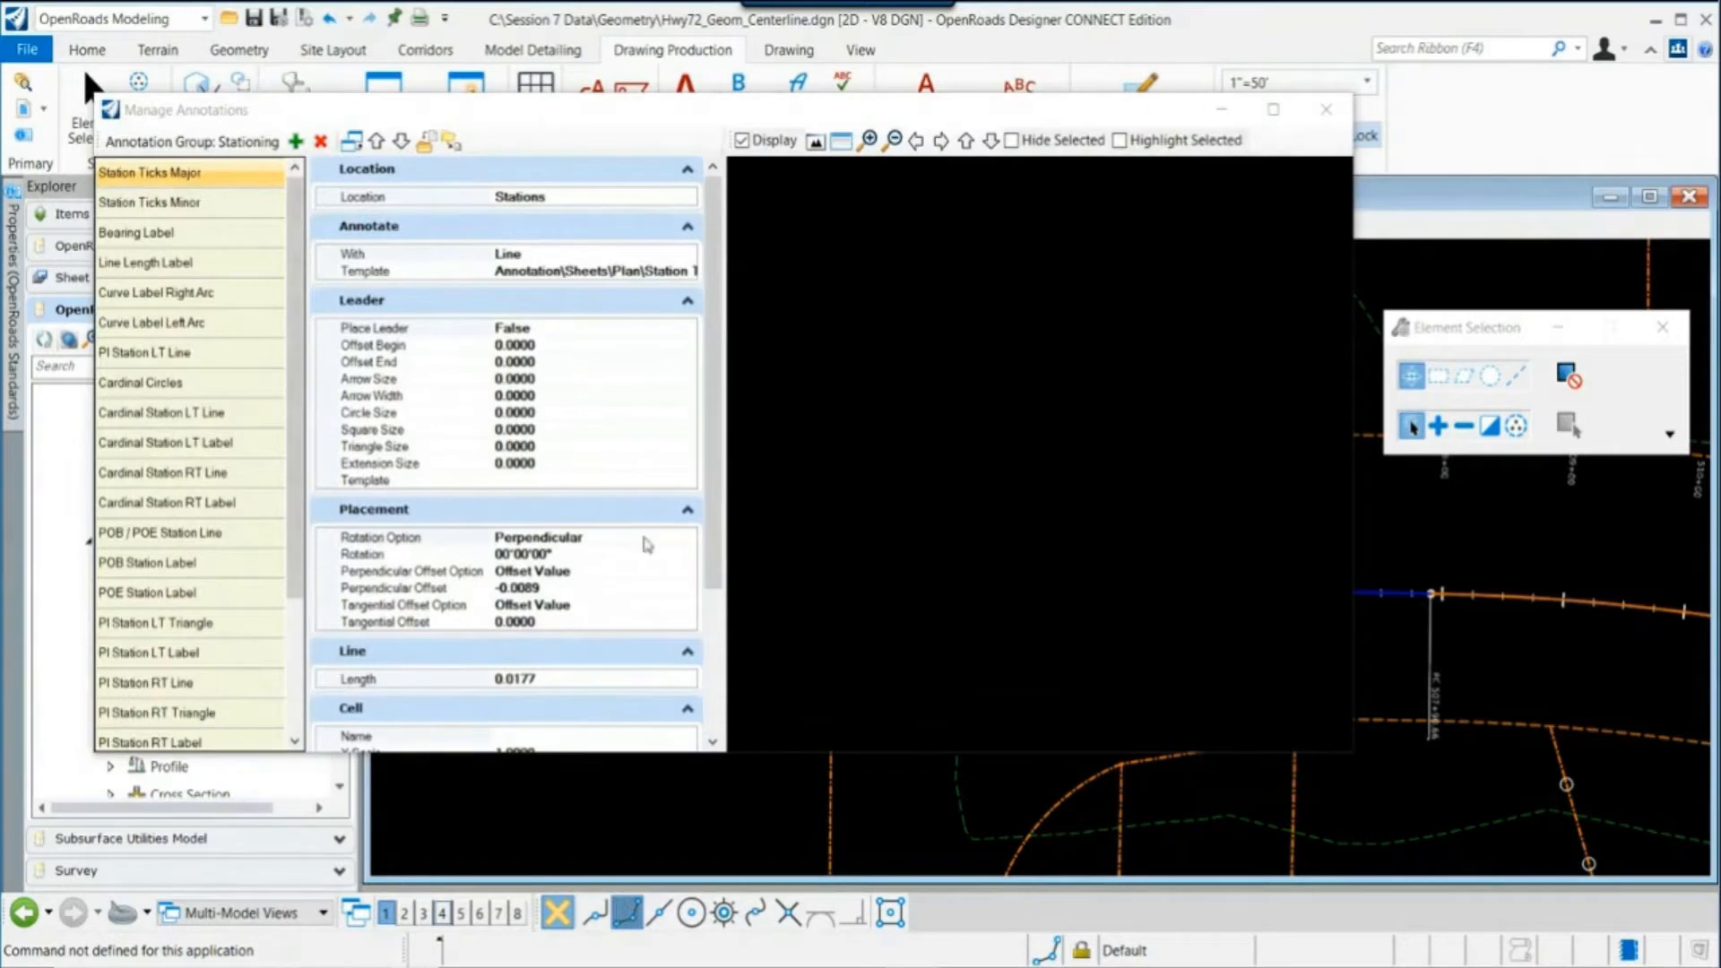
# Step: Review the Stationing group's annotation entries, including Station Ticks Minor, Bearing Label and Station Labels Major1
pyautogui.moveTo(625, 116); pyautogui.dragTo(651, 119)
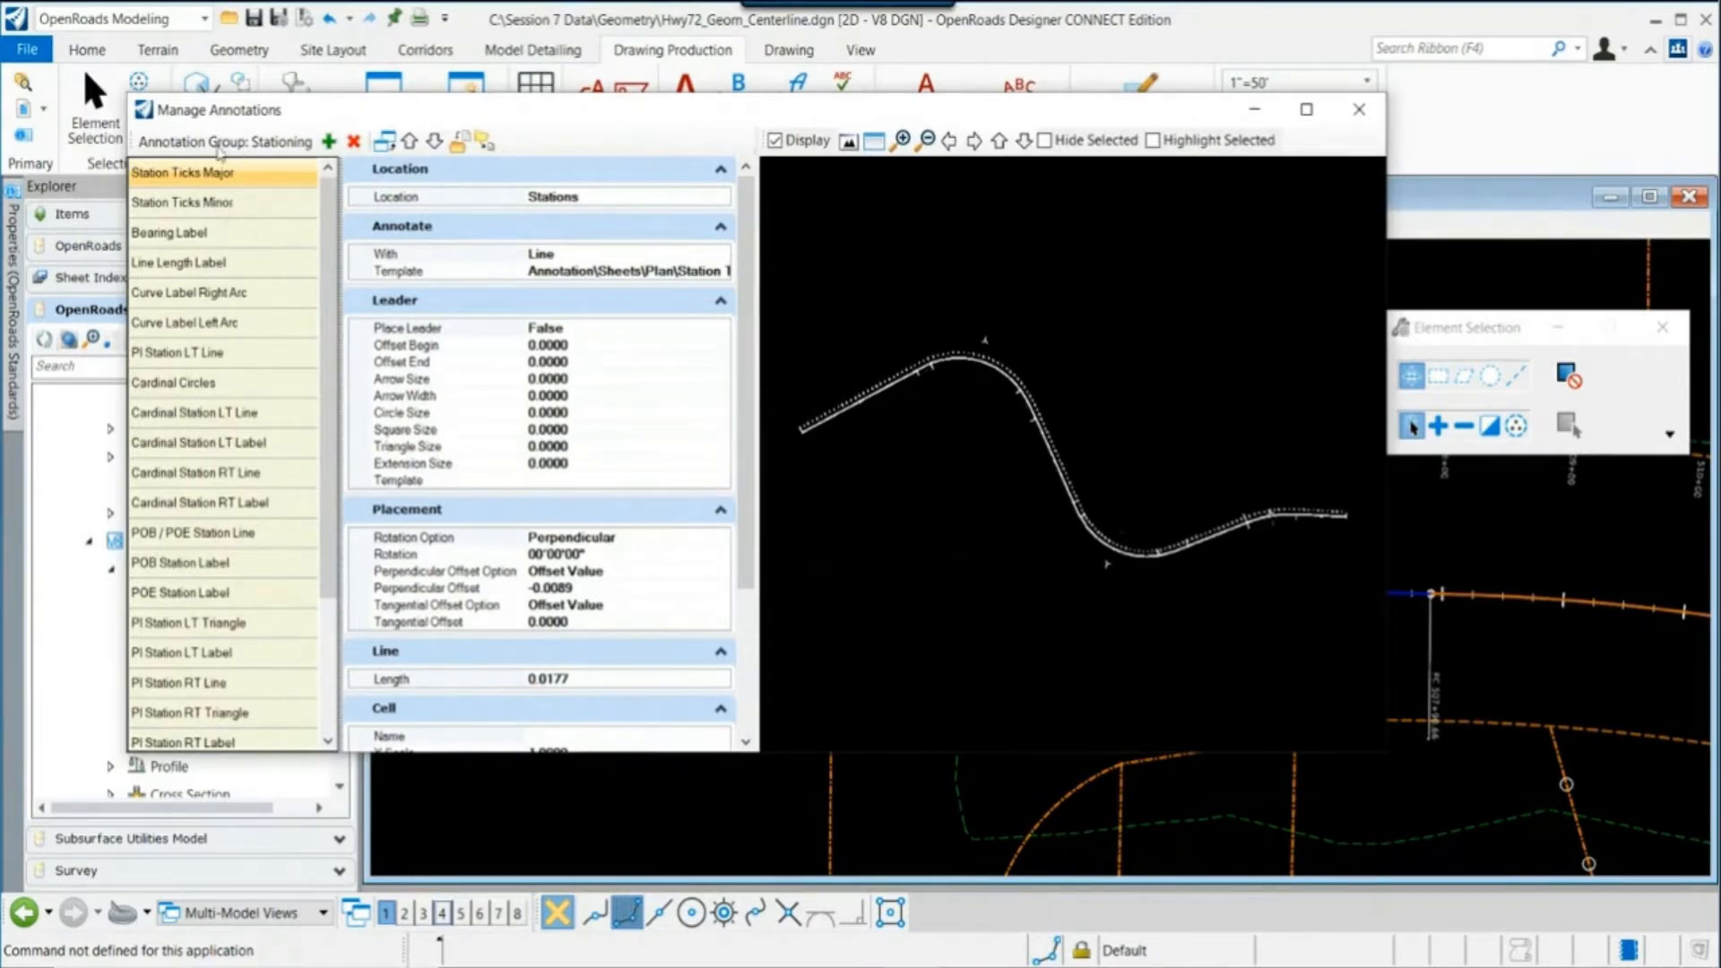
pyautogui.click(230, 208)
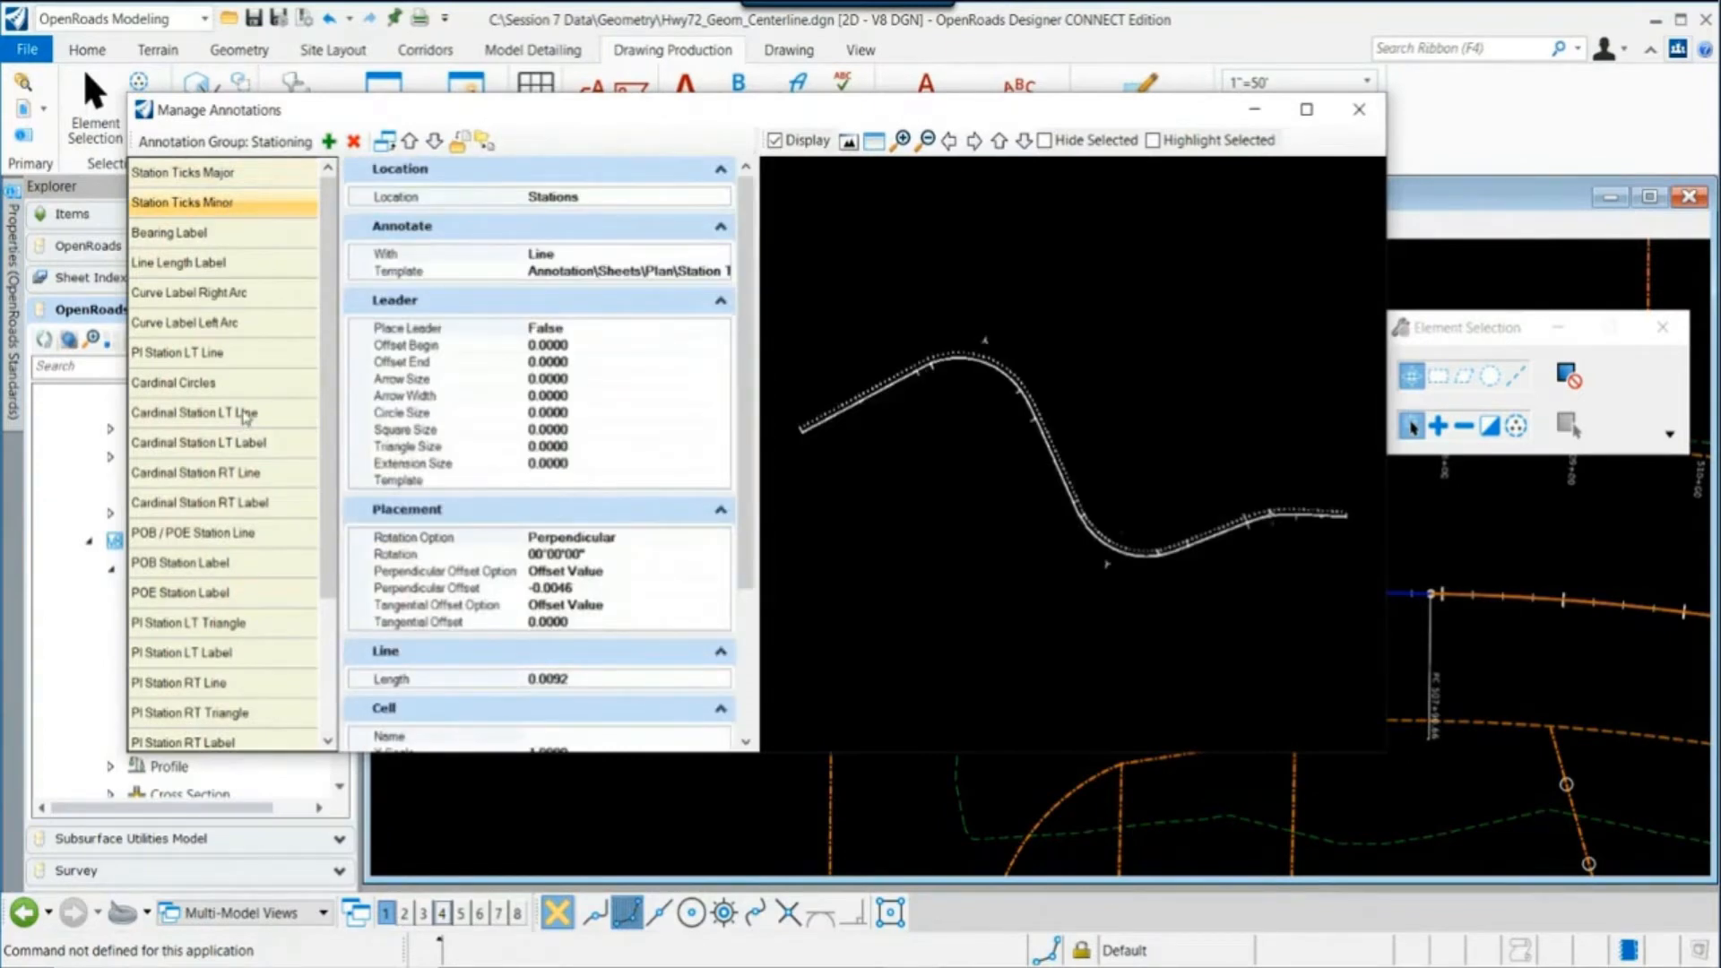
pyautogui.click(228, 236)
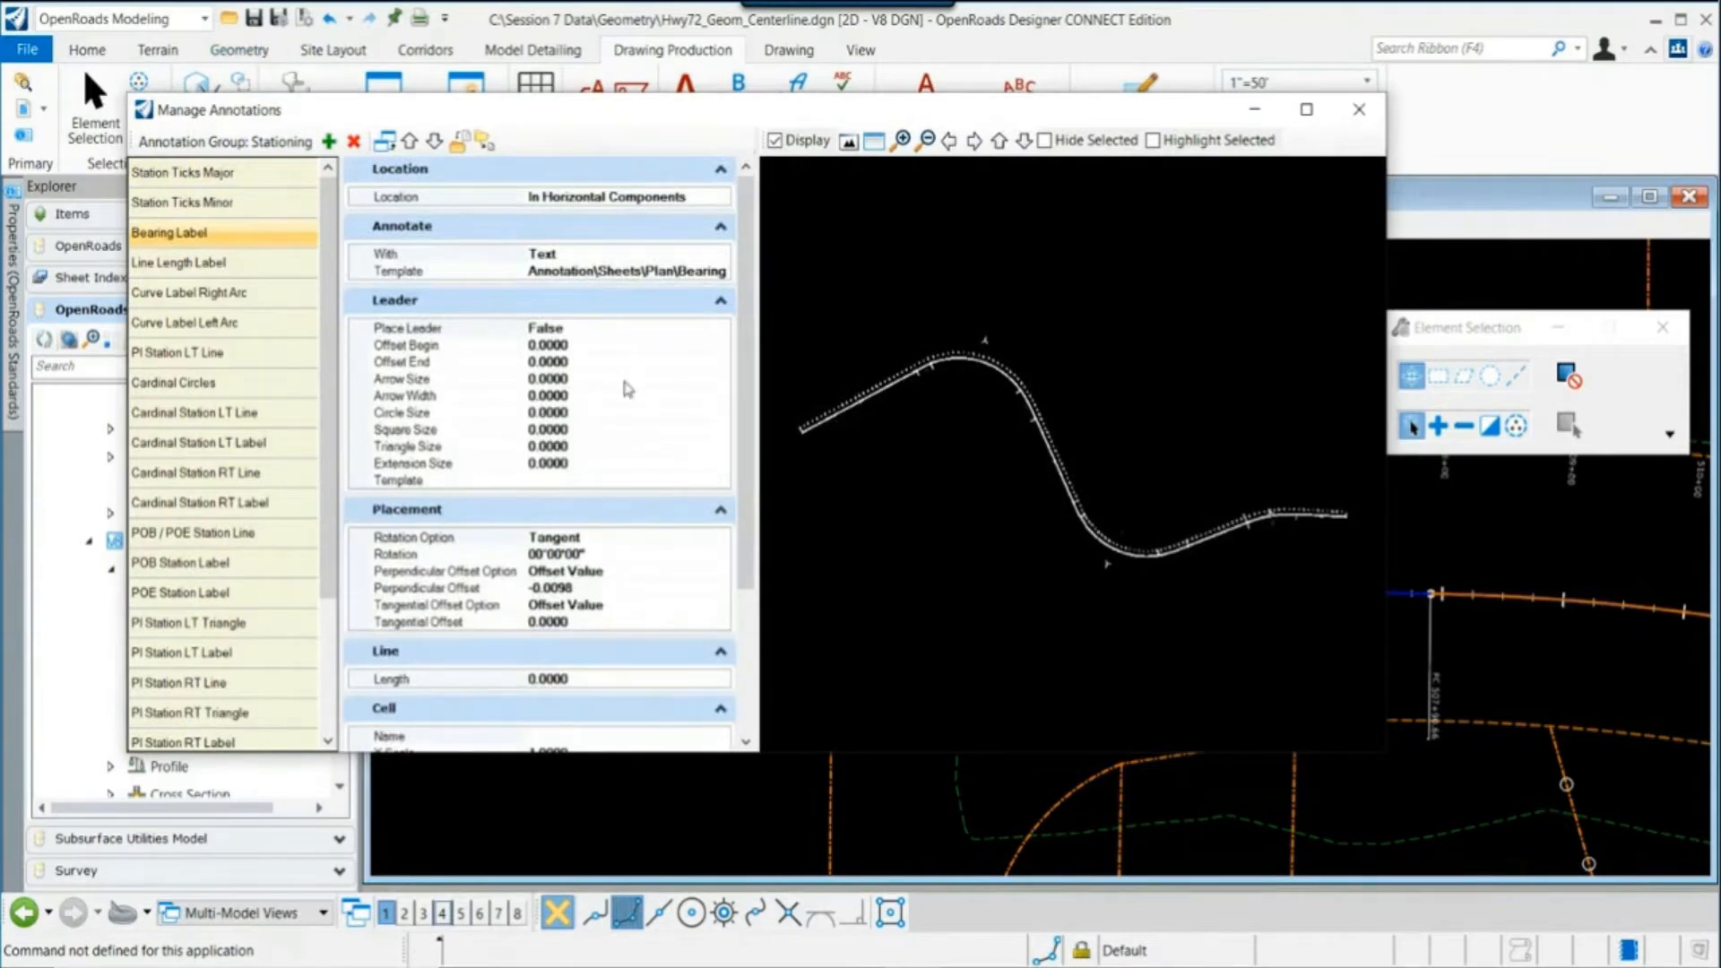
pyautogui.moveTo(334, 347); pyautogui.dragTo(339, 468)
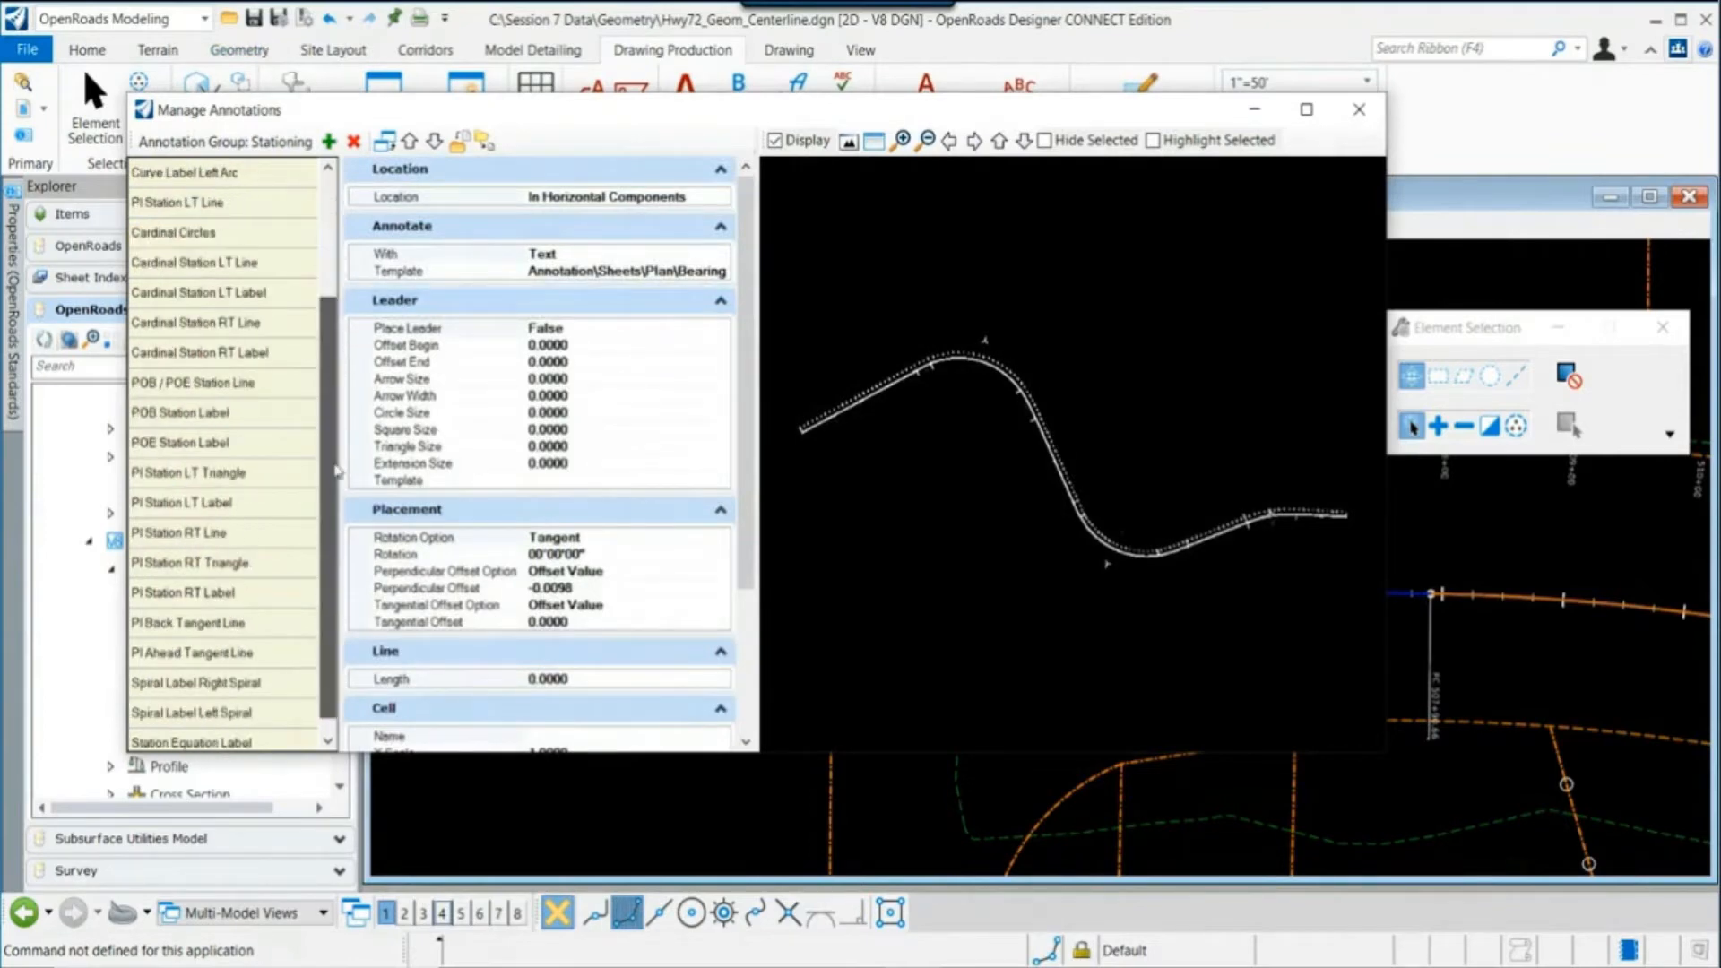
pyautogui.scroll(-1, 229, 633)
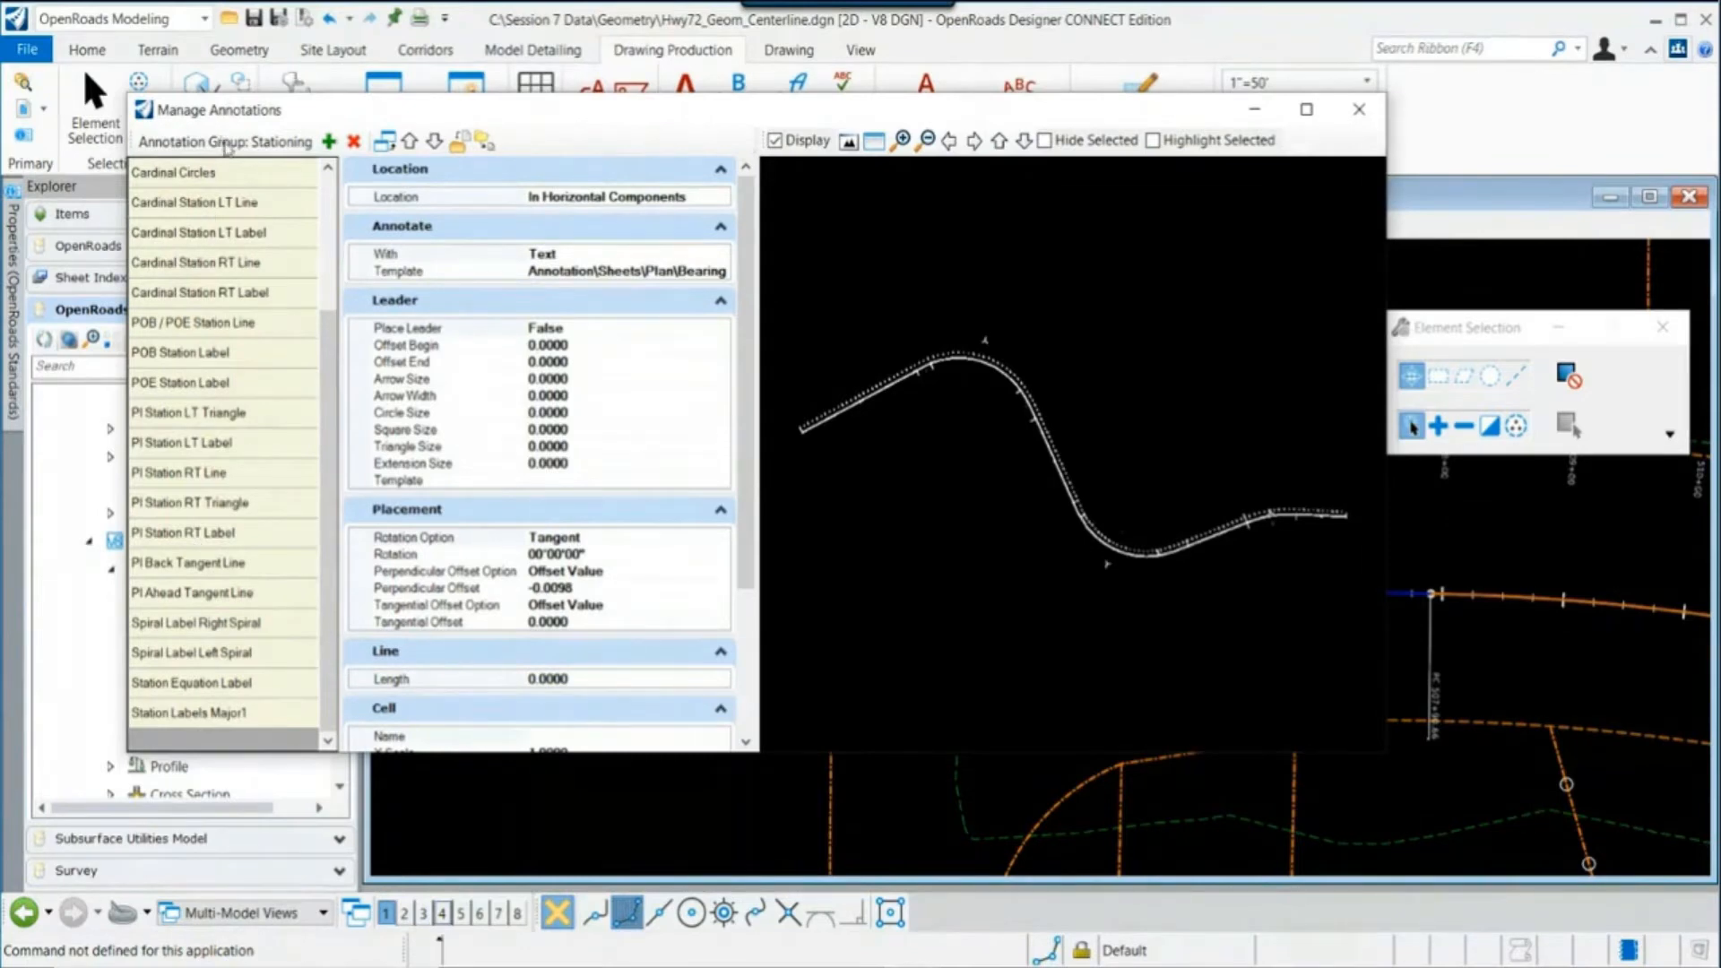
pyautogui.click(247, 715)
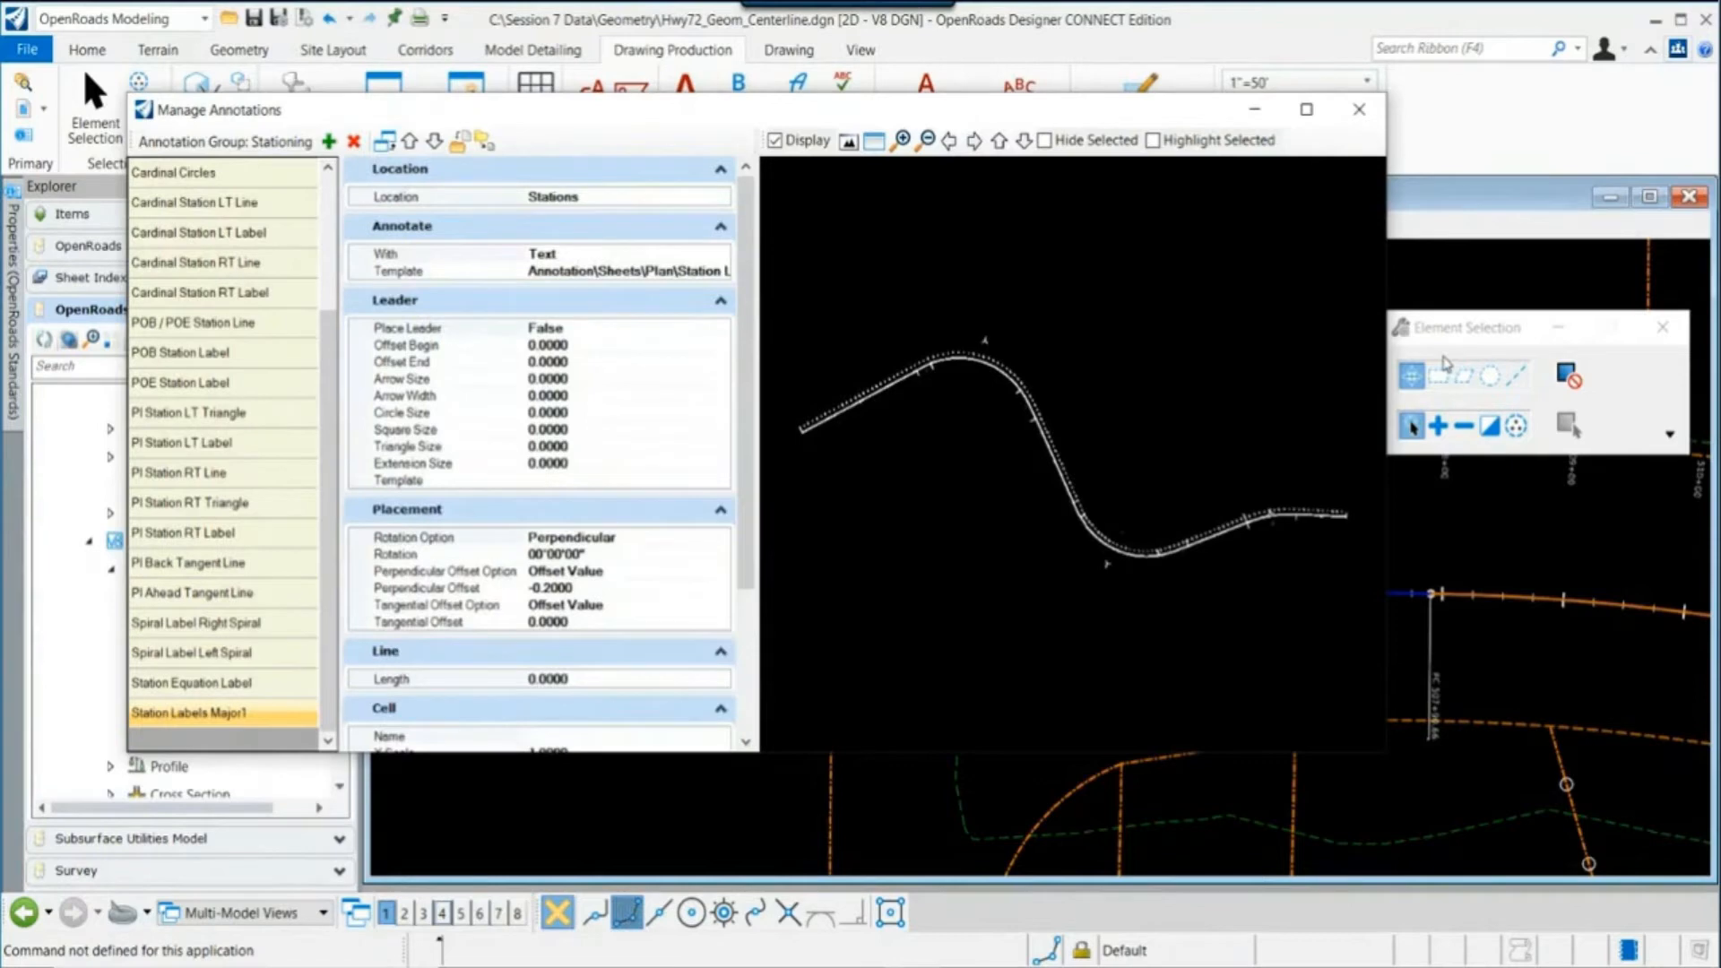
# Step: Compare the Station Labels Major1 settings with the plan labels near station 508+00, and close the annotation manager
pyautogui.moveTo(1493, 330); pyautogui.dragTo(1517, 111)
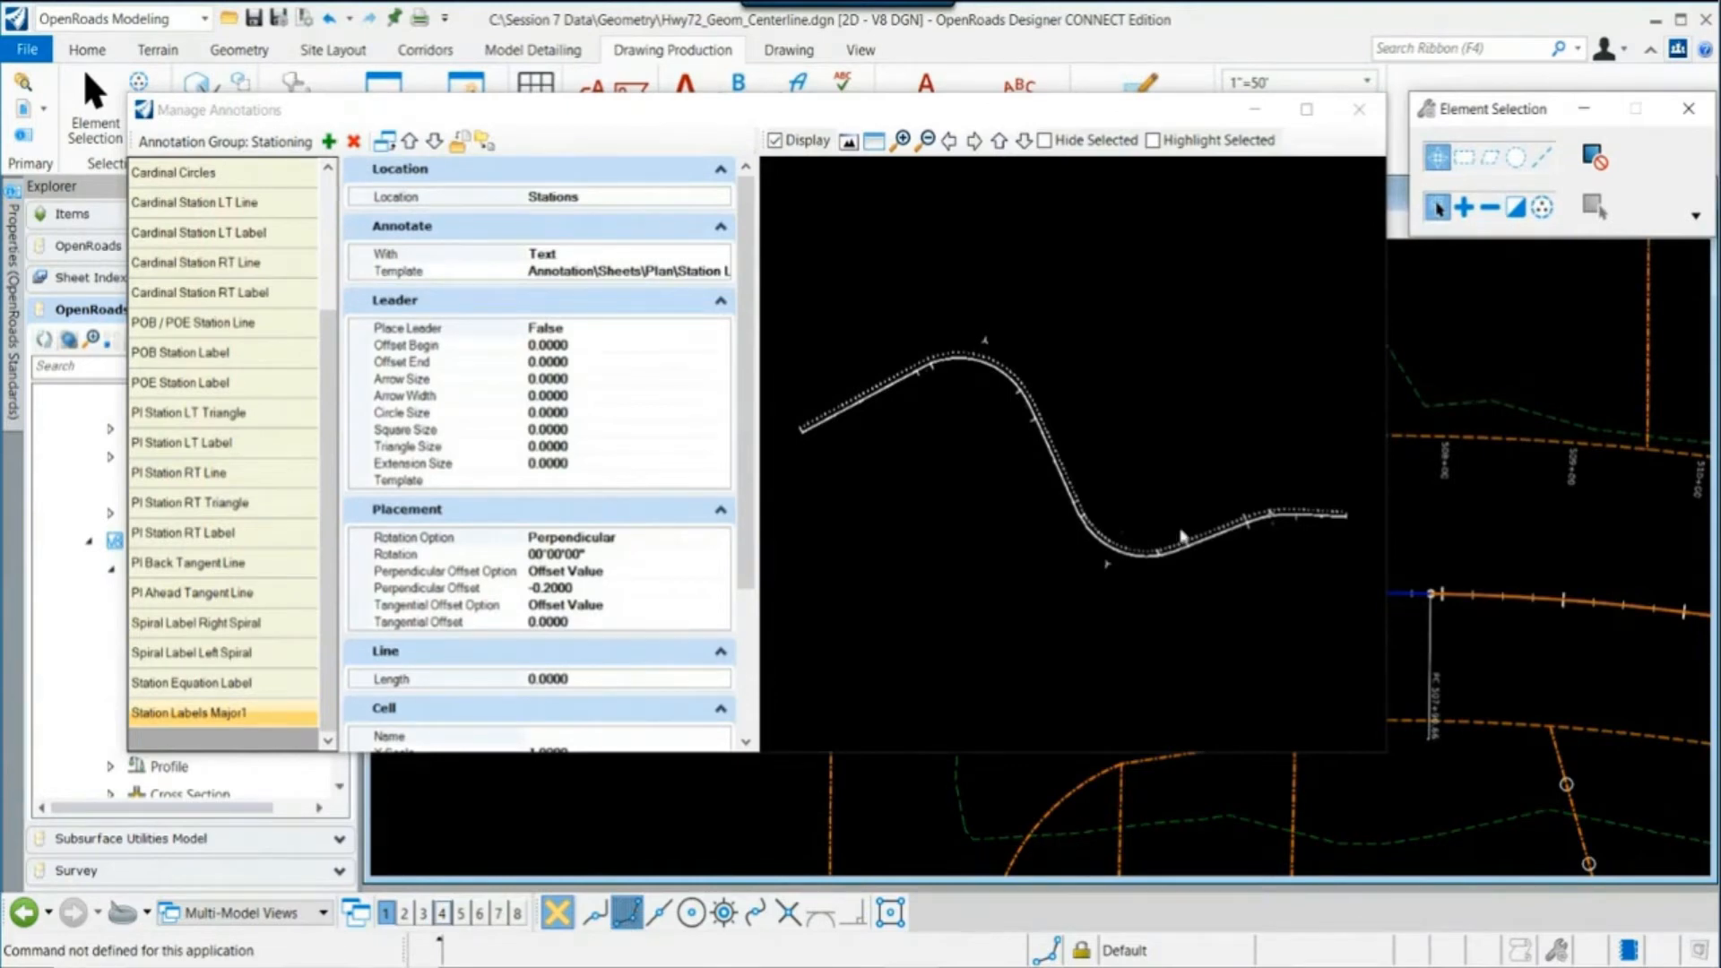
pyautogui.scroll(3, 1449, 535)
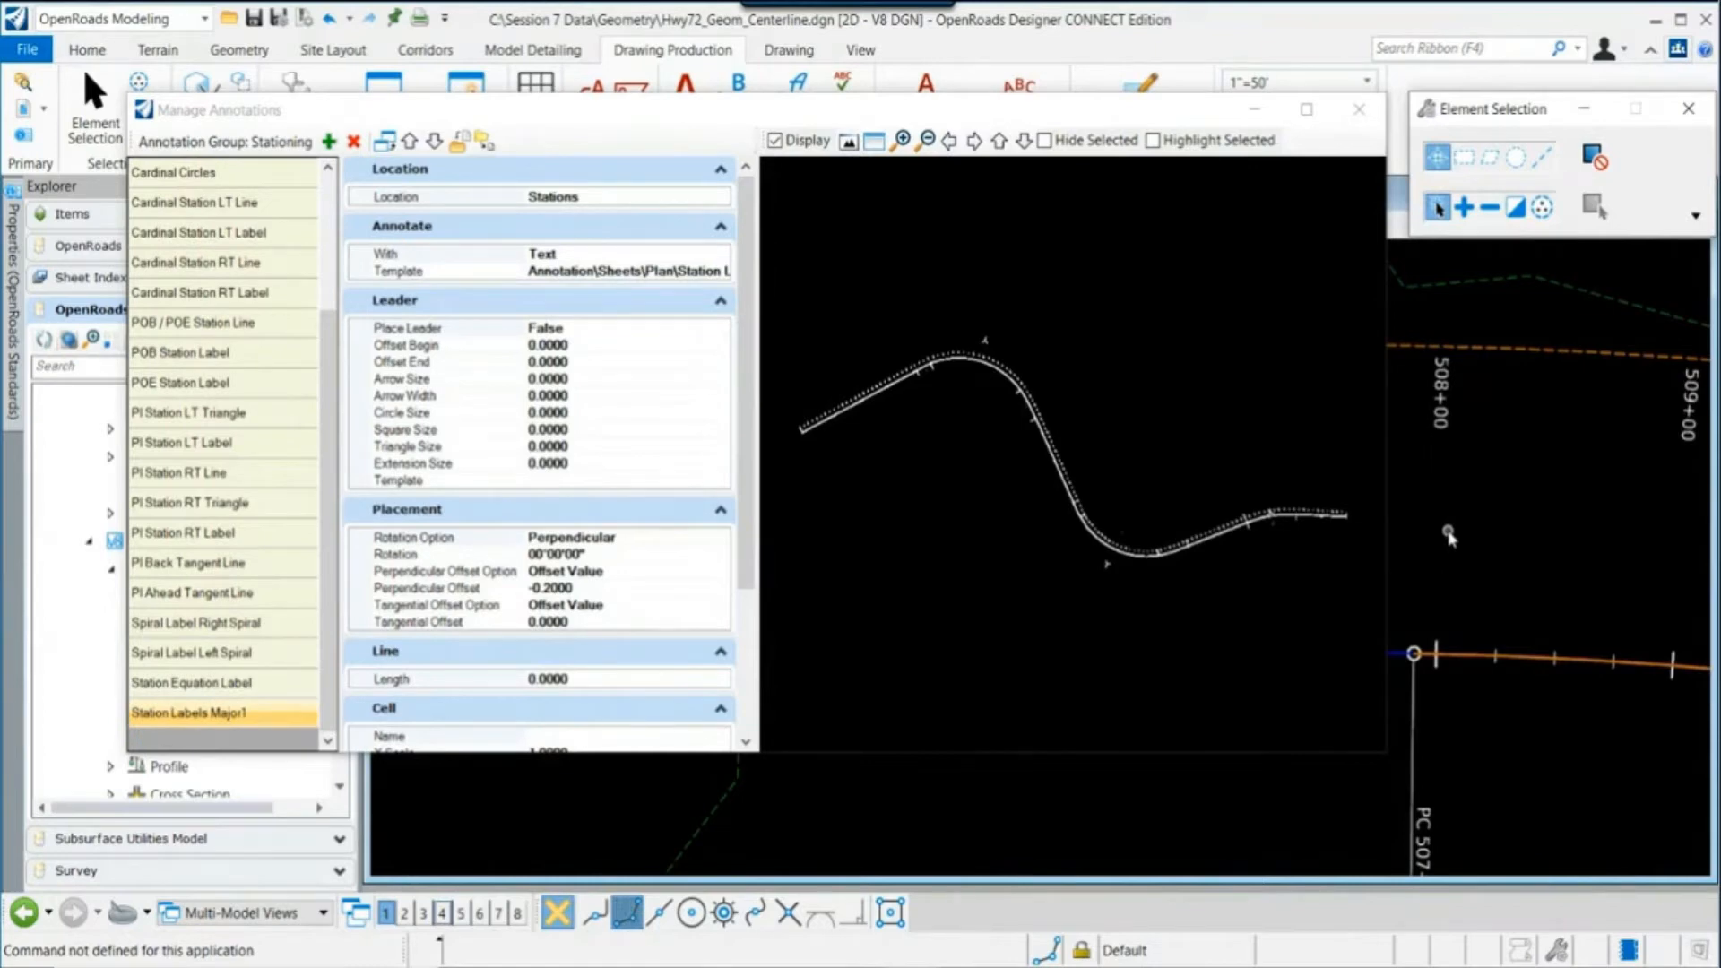
pyautogui.scroll(-3, 1449, 536)
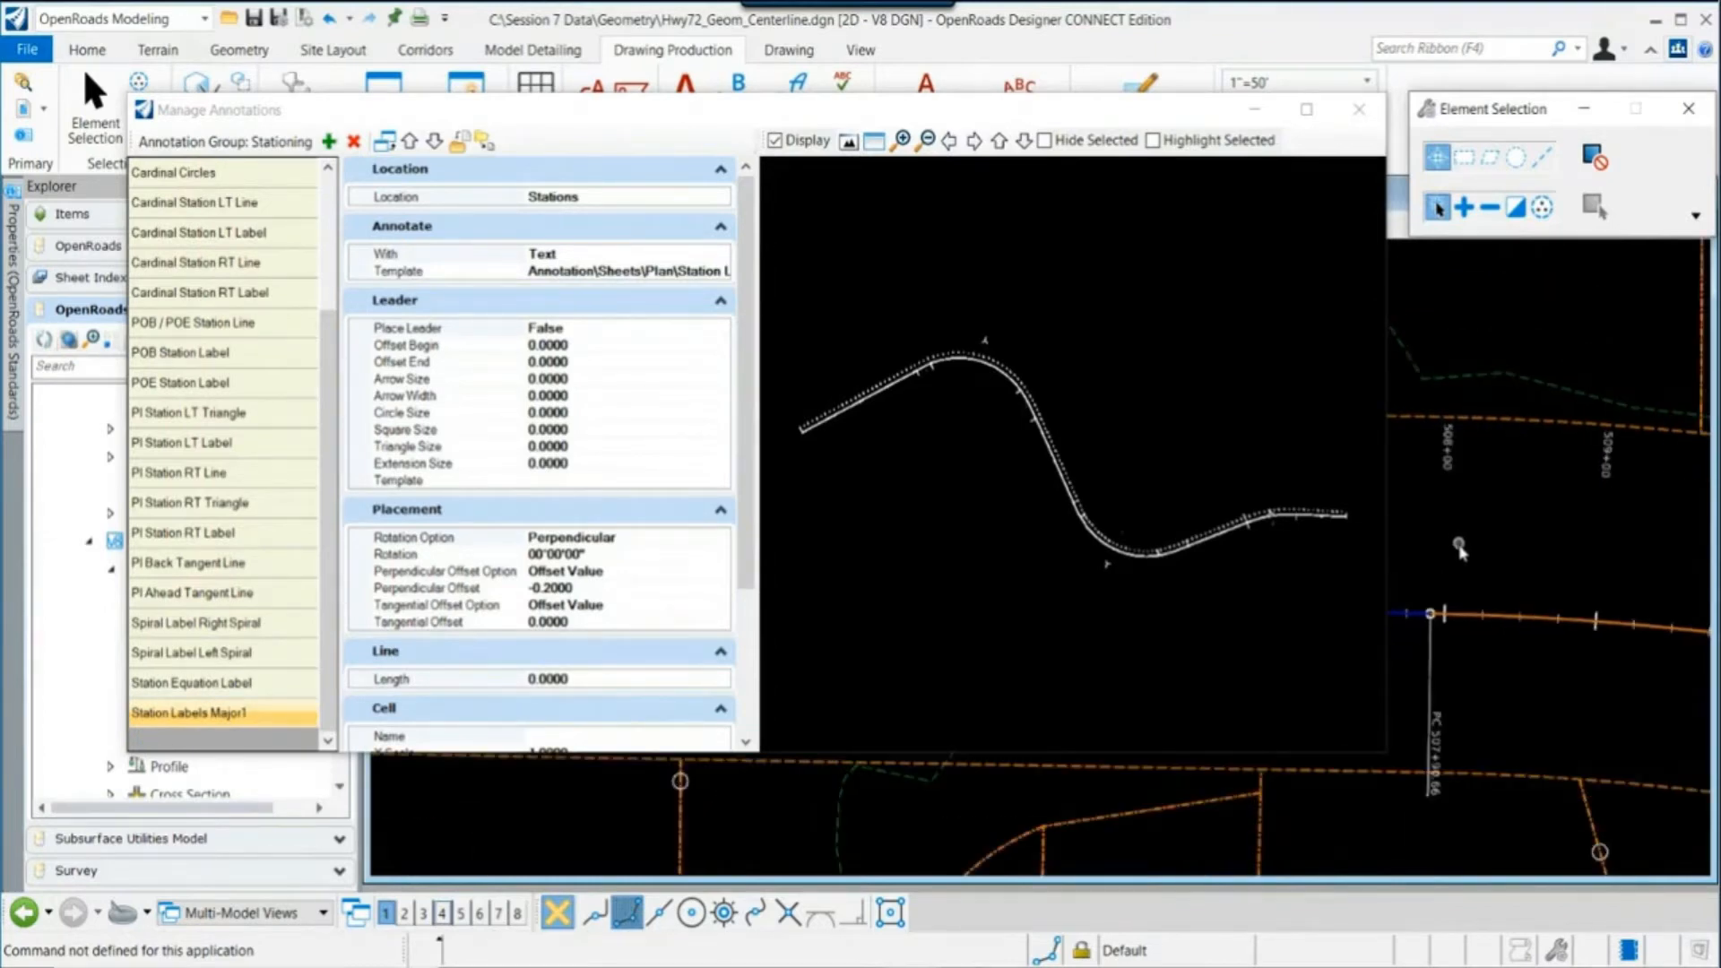
pyautogui.moveTo(1465, 621)
pyautogui.click(1362, 113)
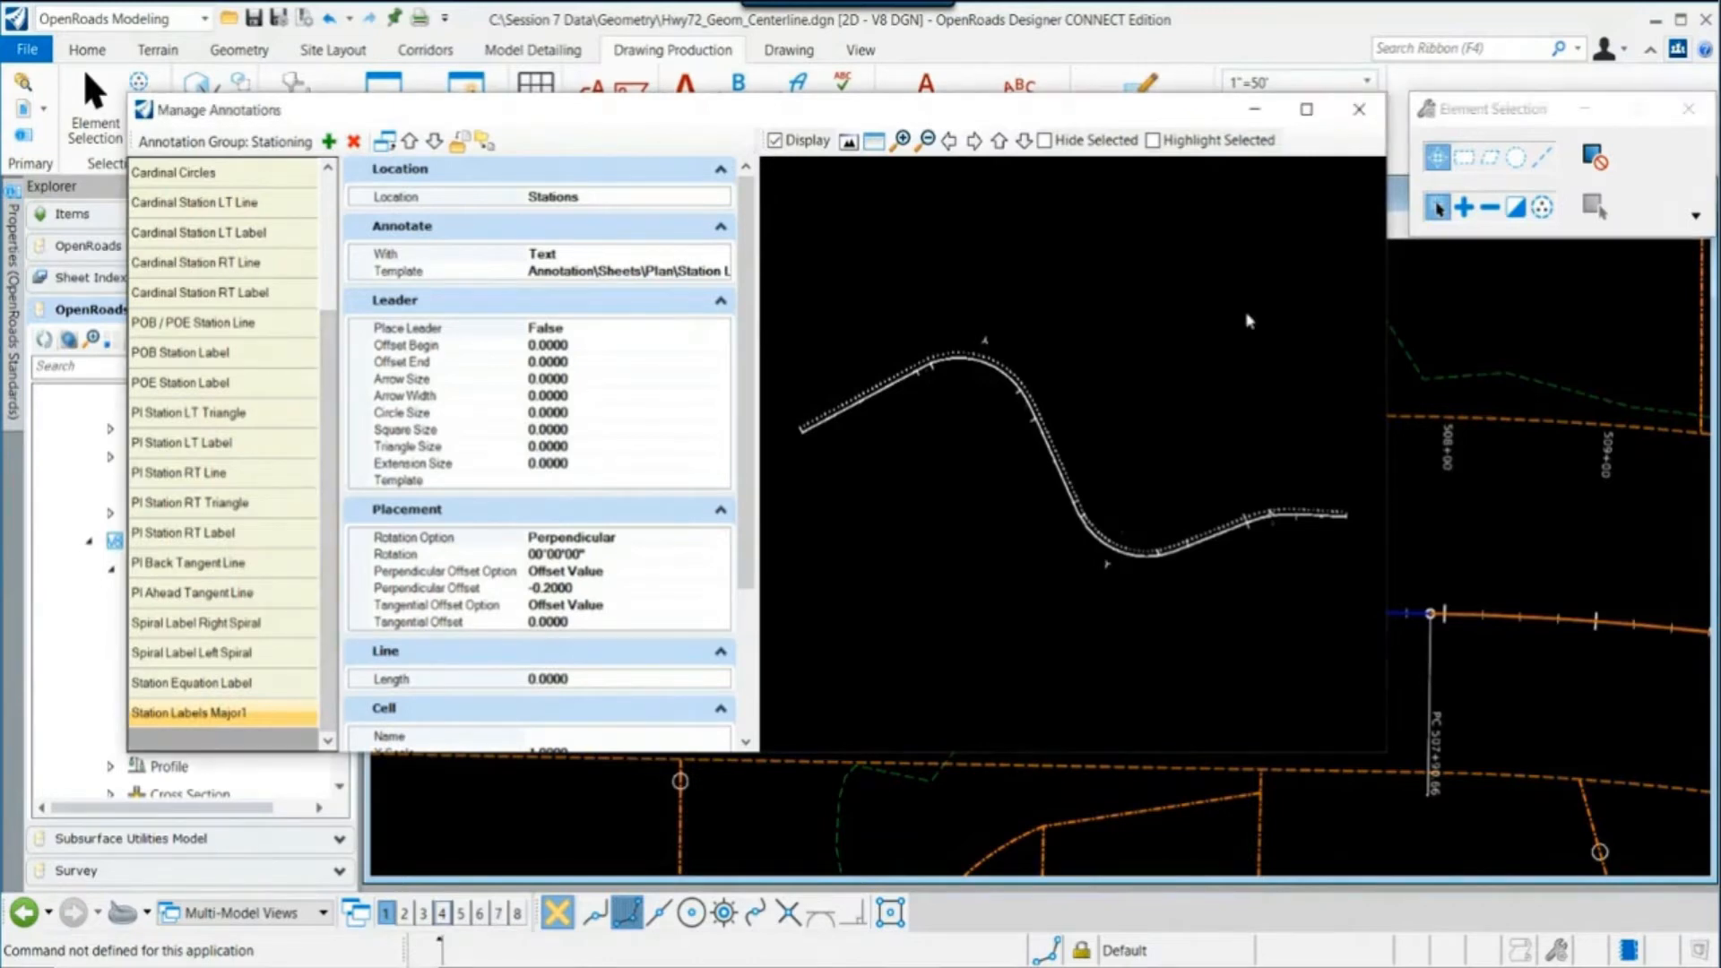
# Step: Annotate the existing right-of-way line above the HWY 72 baseline with Element Annotation, and check its labels
pyautogui.scroll(-2, 792, 581)
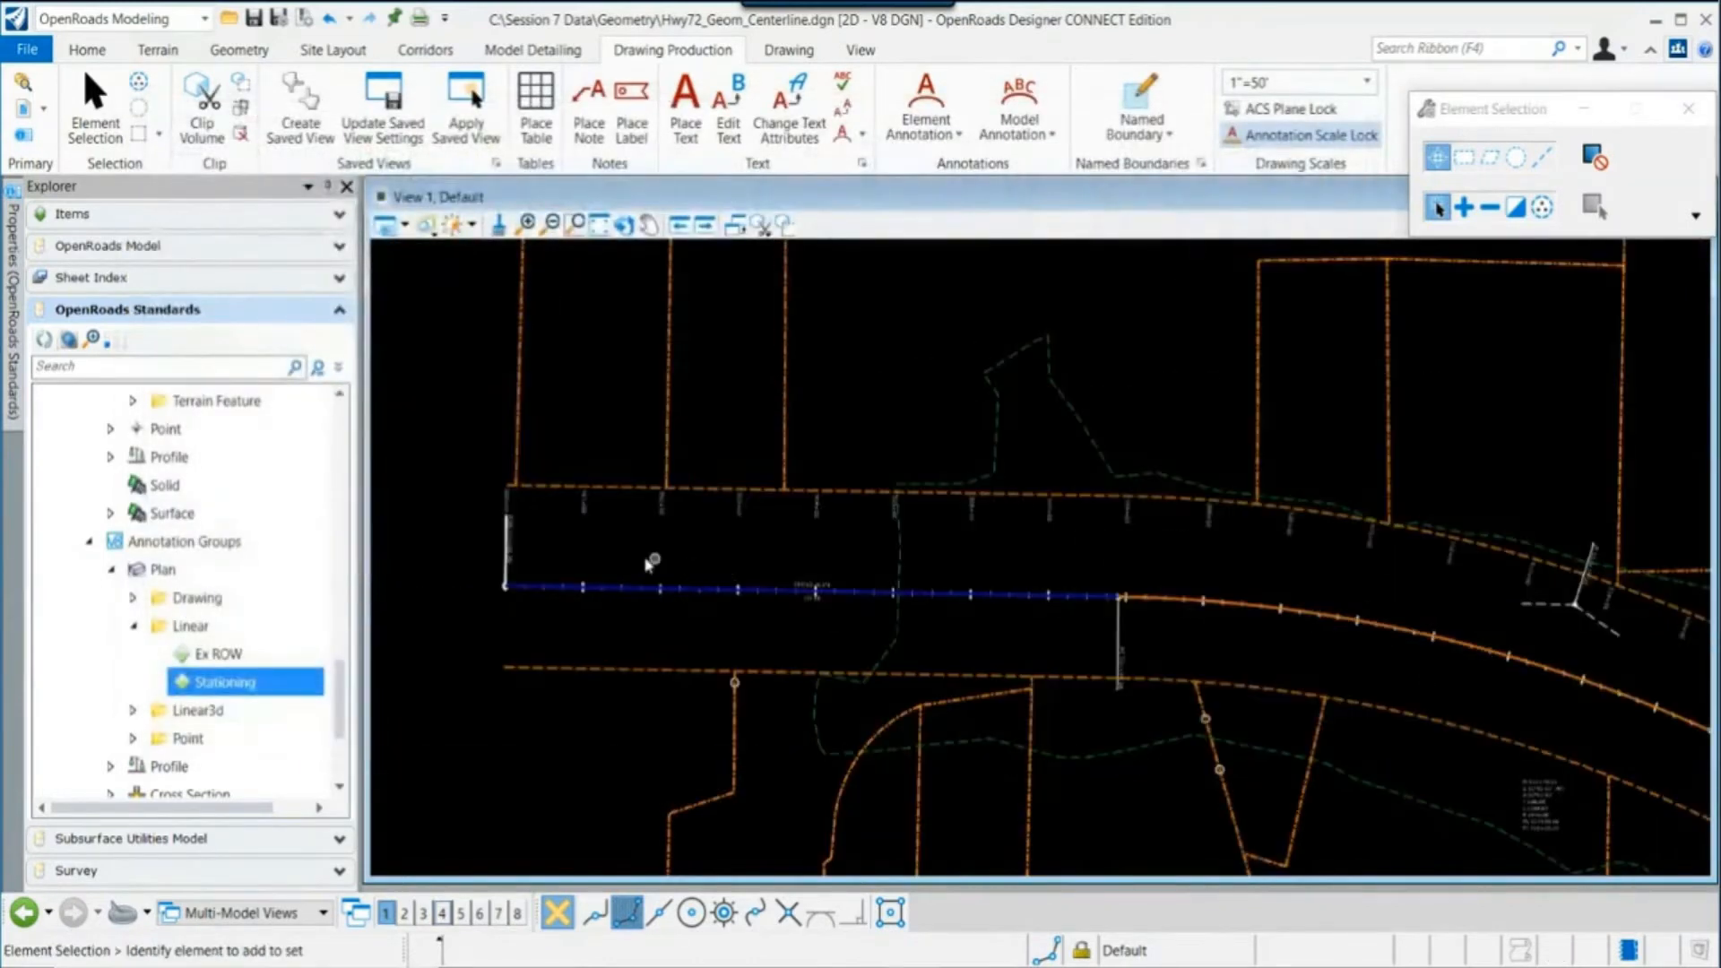
pyautogui.moveTo(634, 551); pyautogui.dragTo(691, 586, button='middle')
pyautogui.scroll(3, 627, 601)
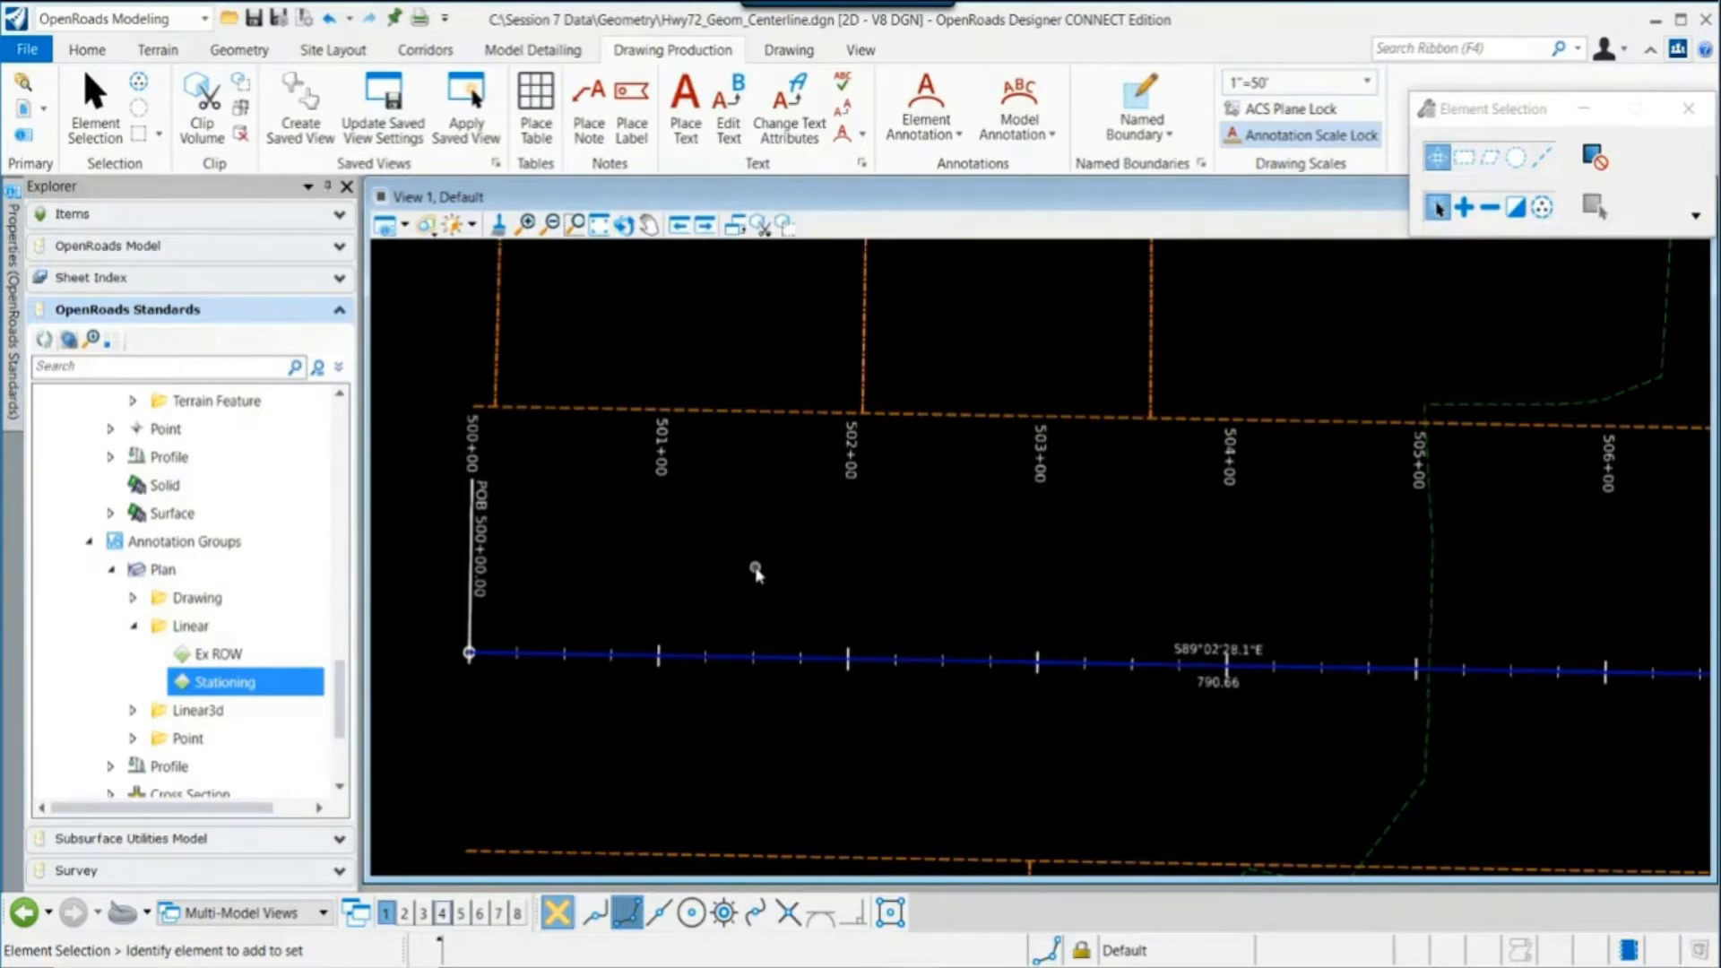
pyautogui.scroll(-2, 756, 571)
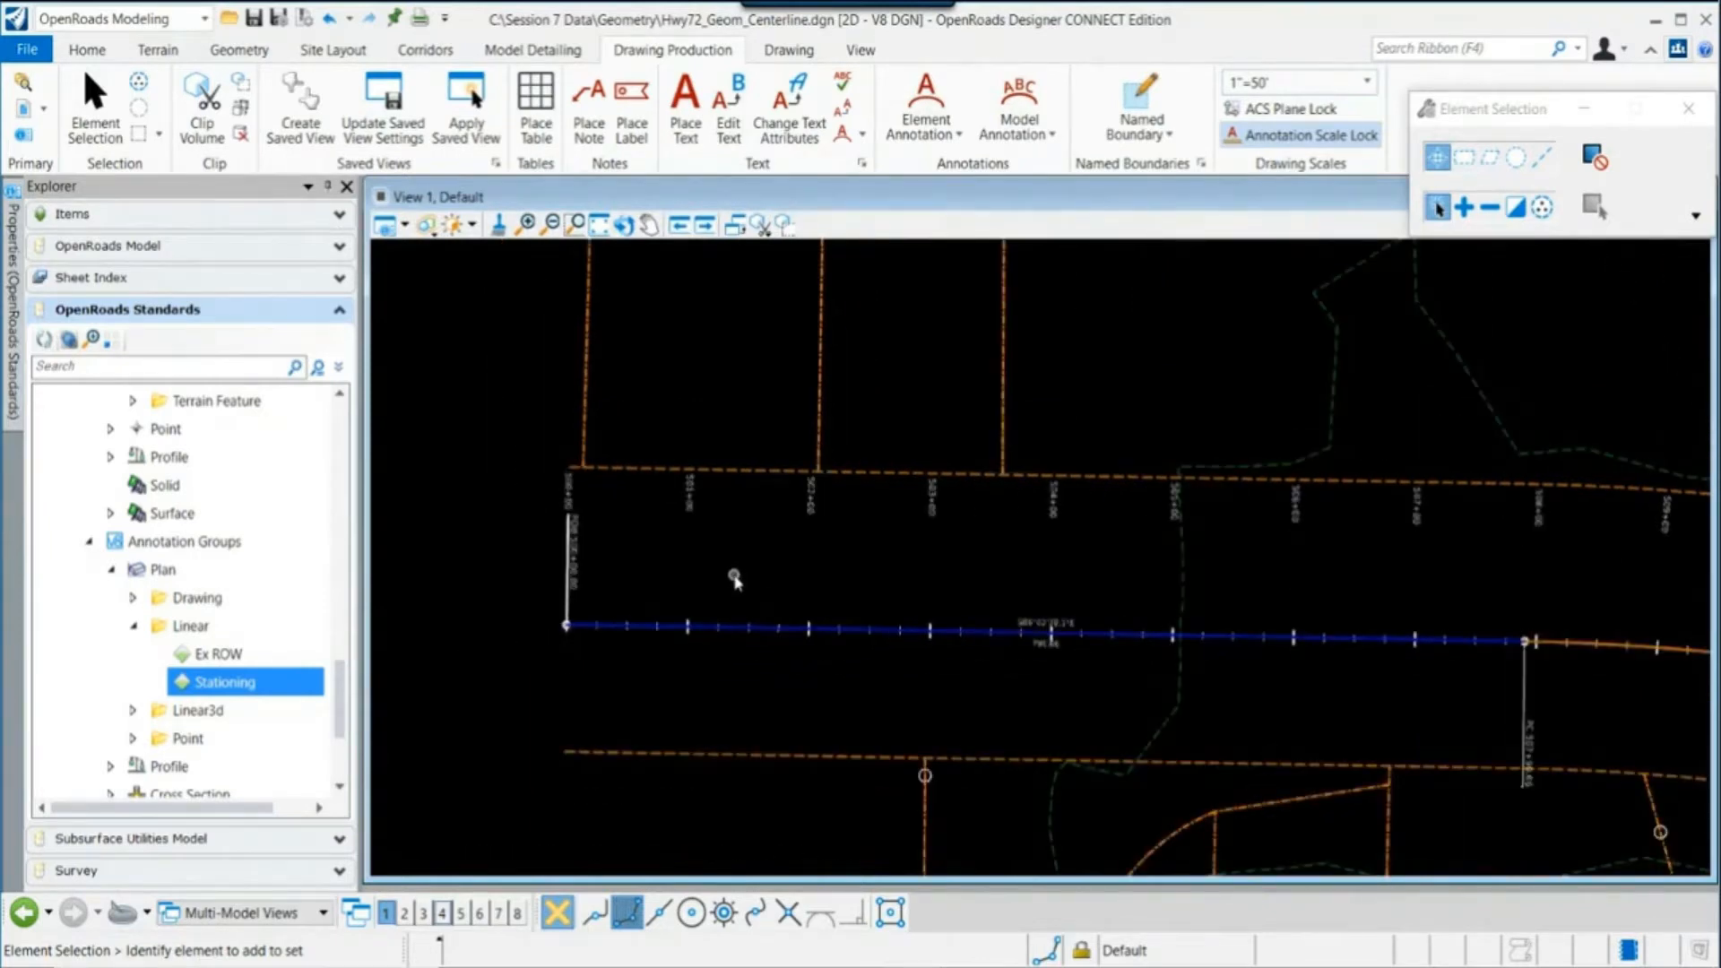
pyautogui.scroll(1, 733, 570)
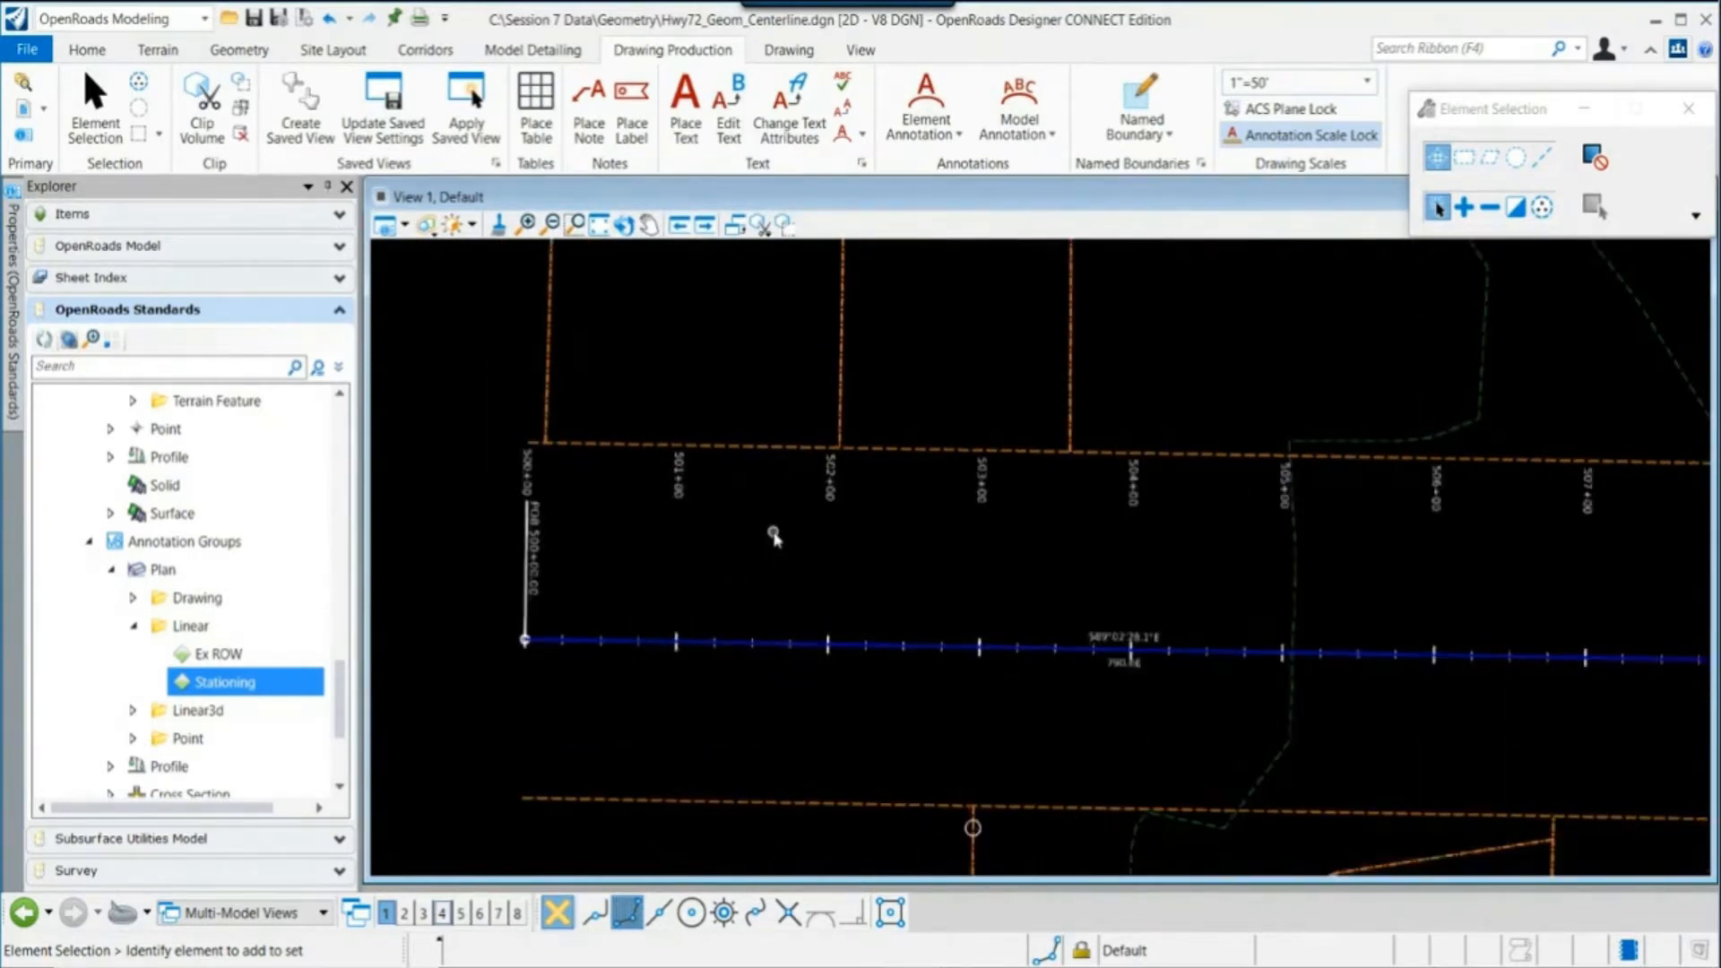
pyautogui.scroll(-1, 772, 535)
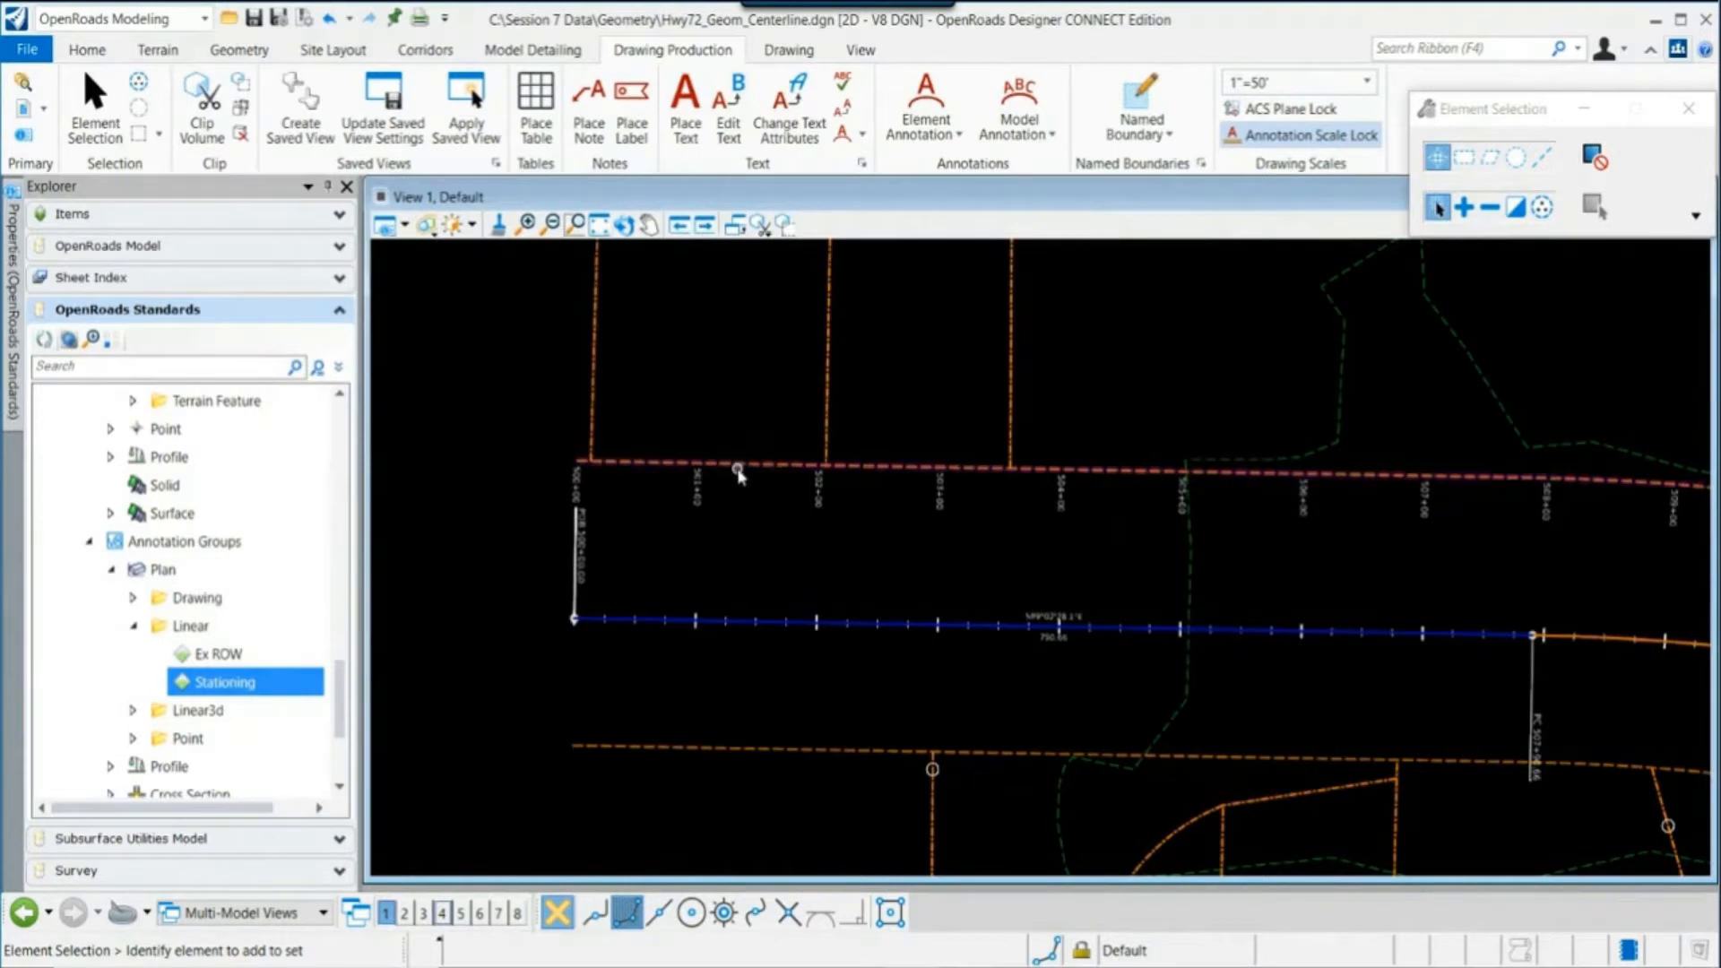
pyautogui.moveTo(740, 465)
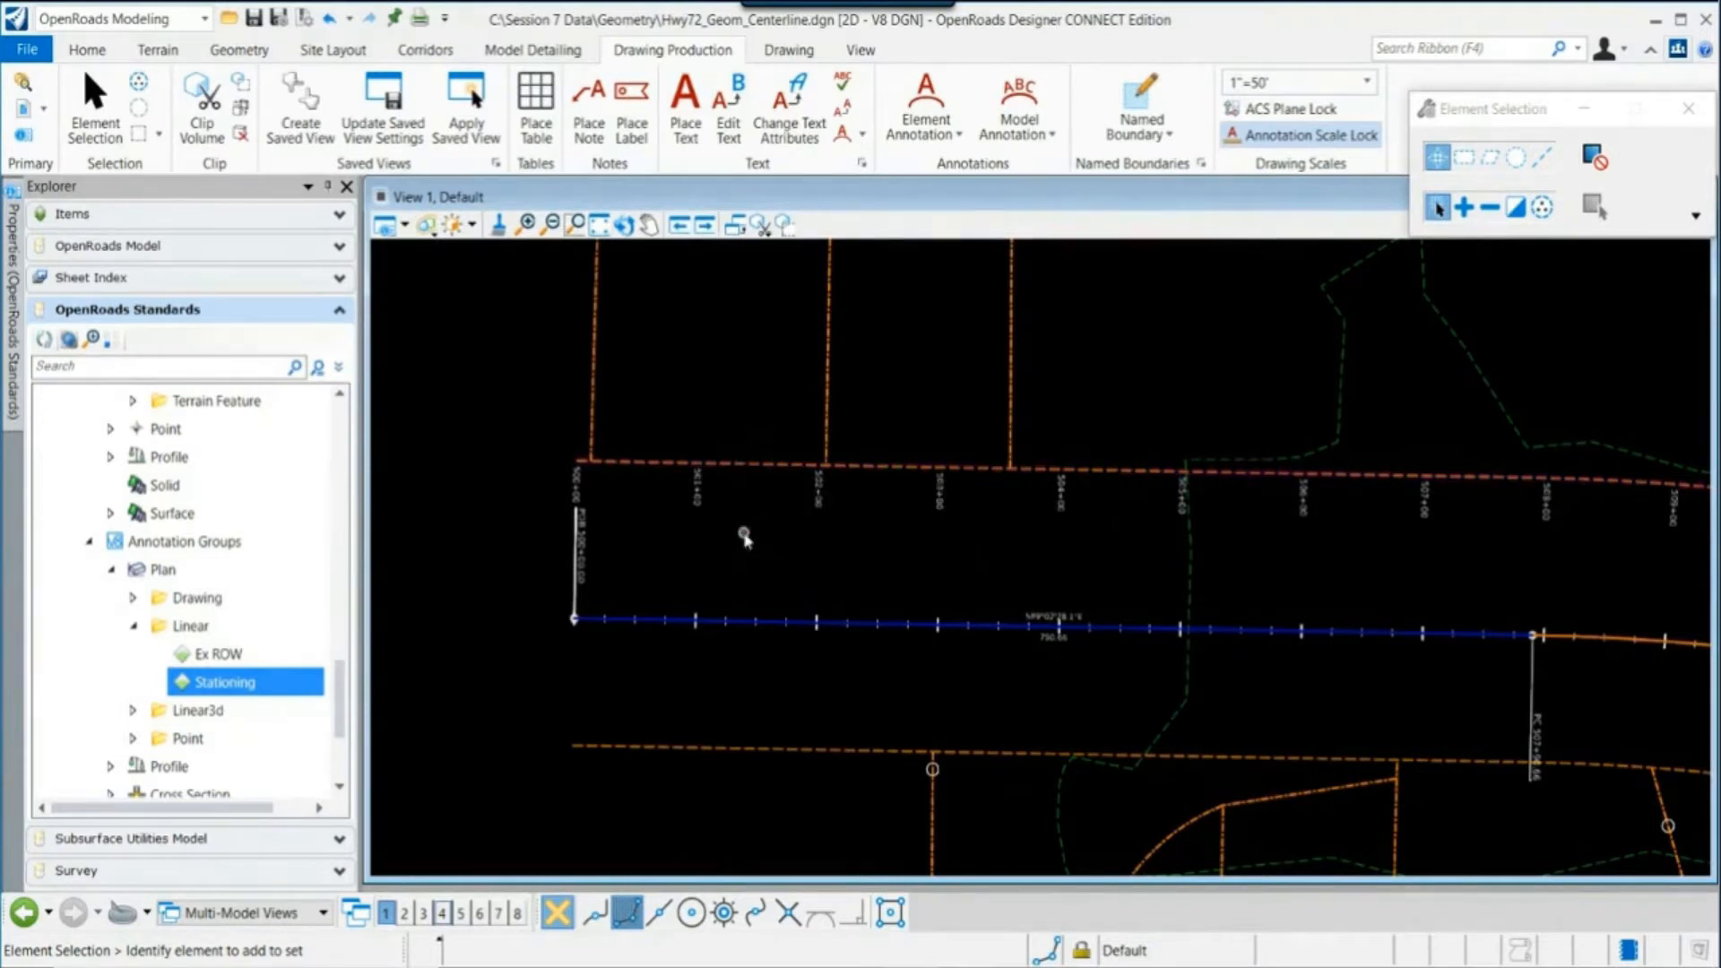
pyautogui.click(924, 99)
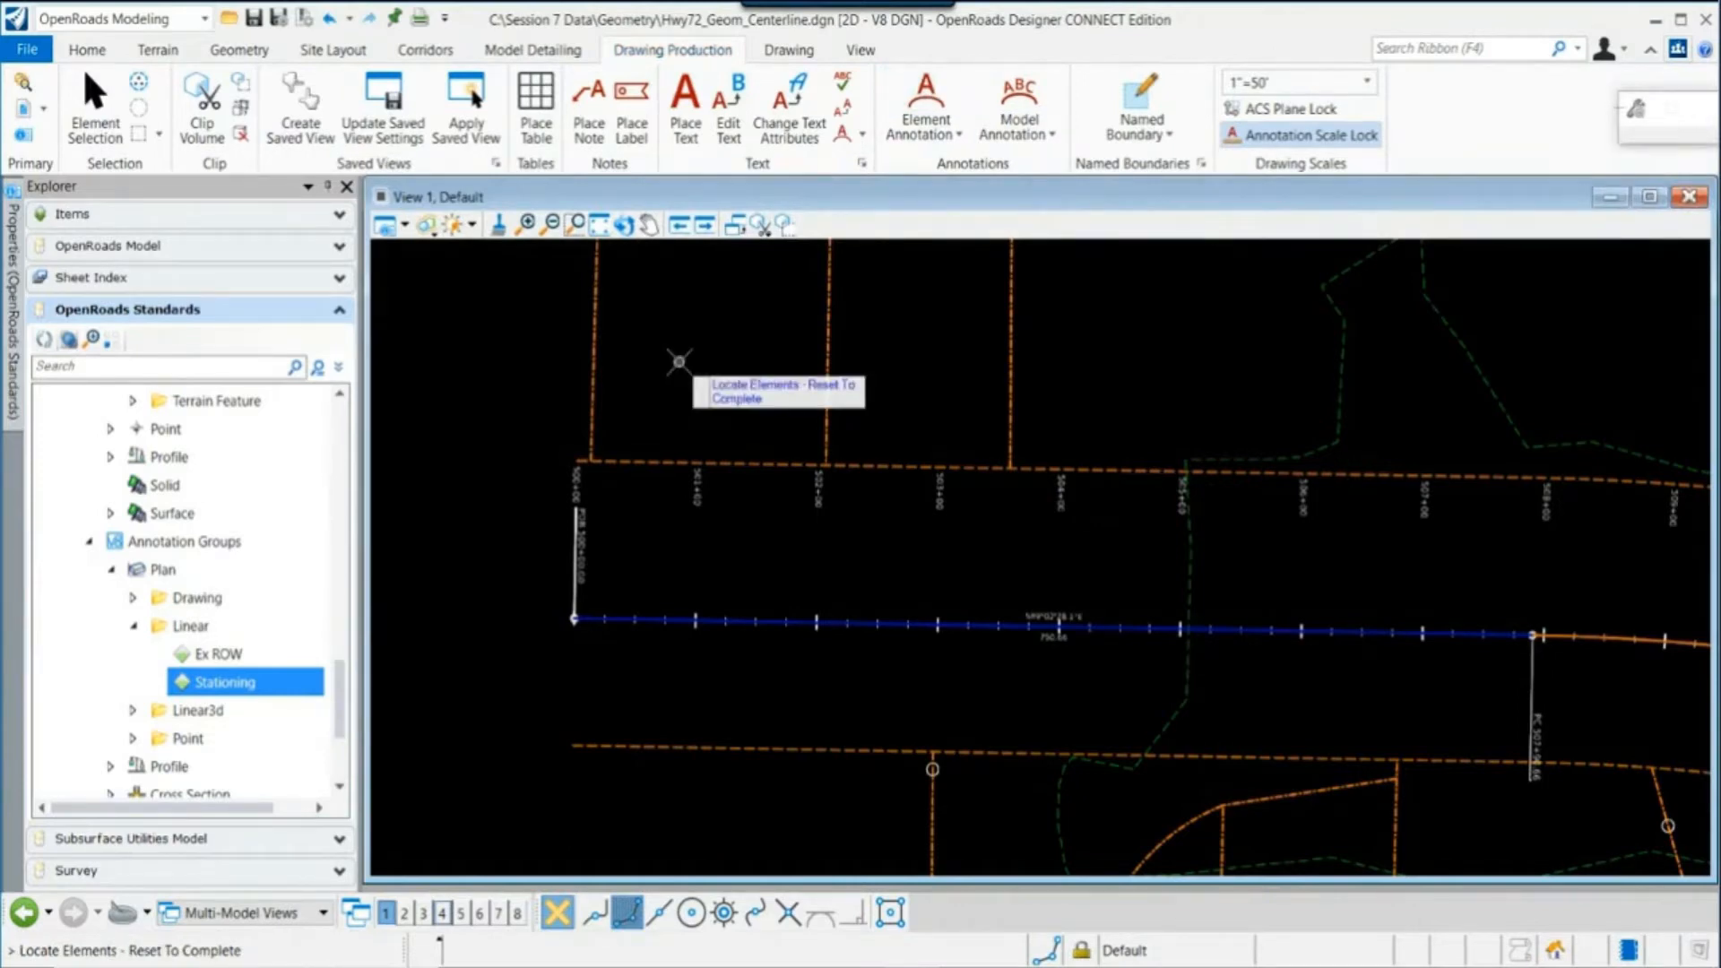
pyautogui.click(678, 462)
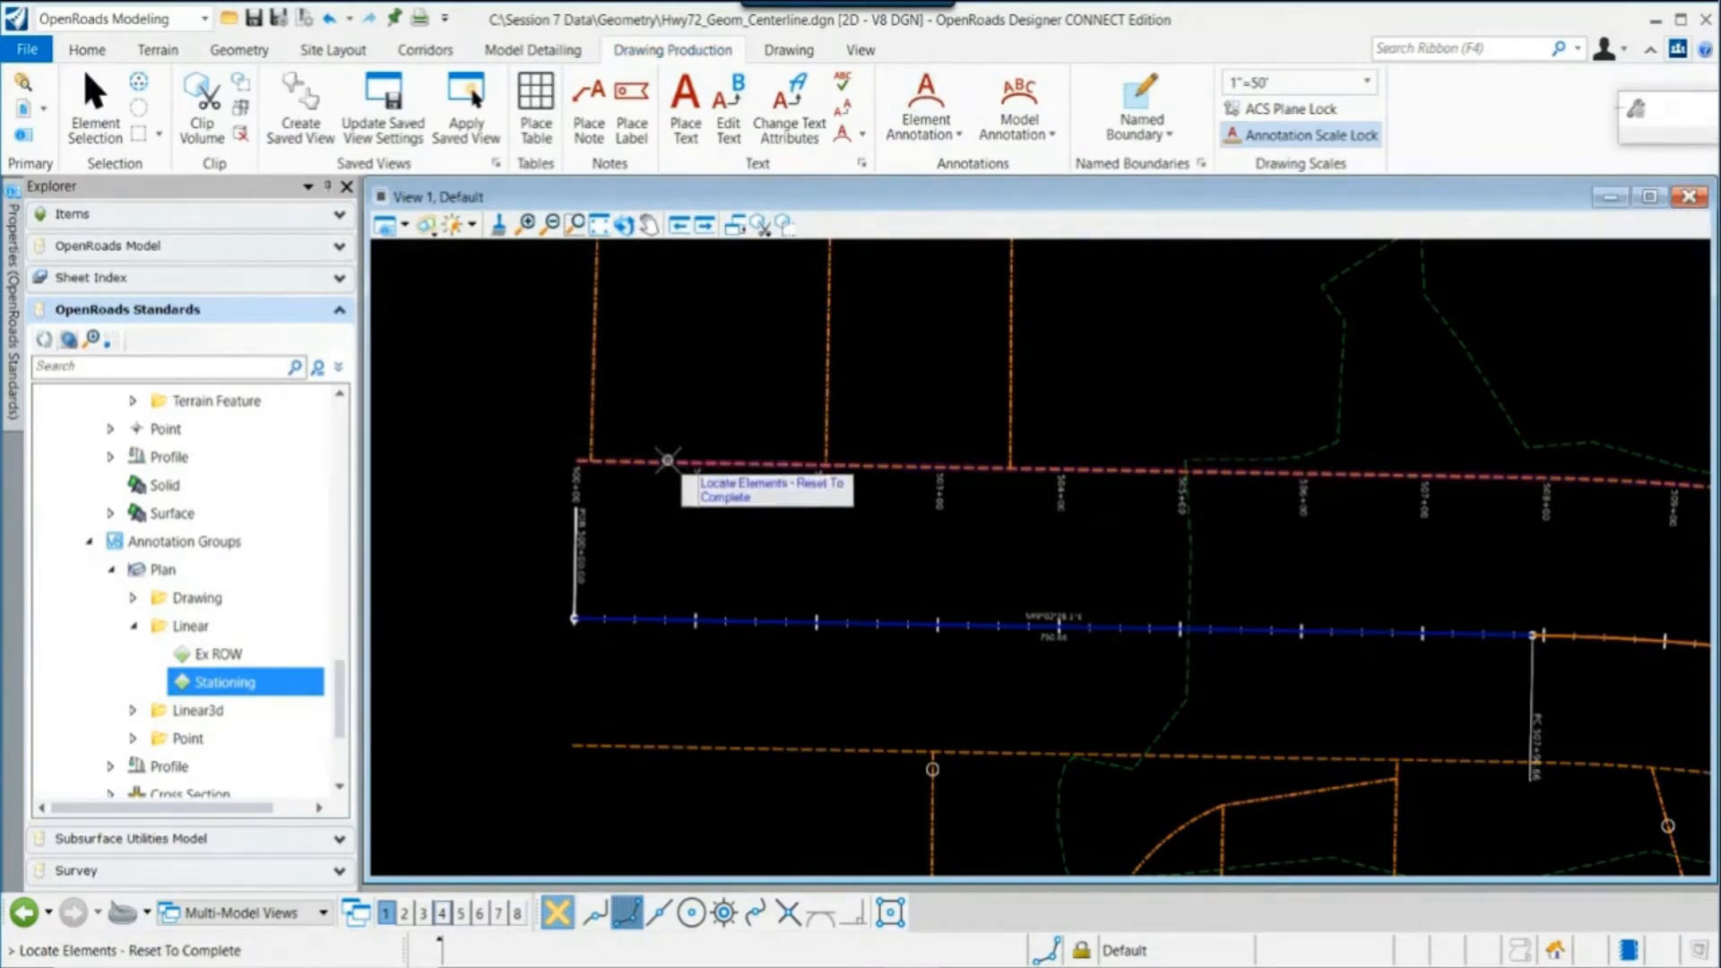
pyautogui.rightClick(682, 396)
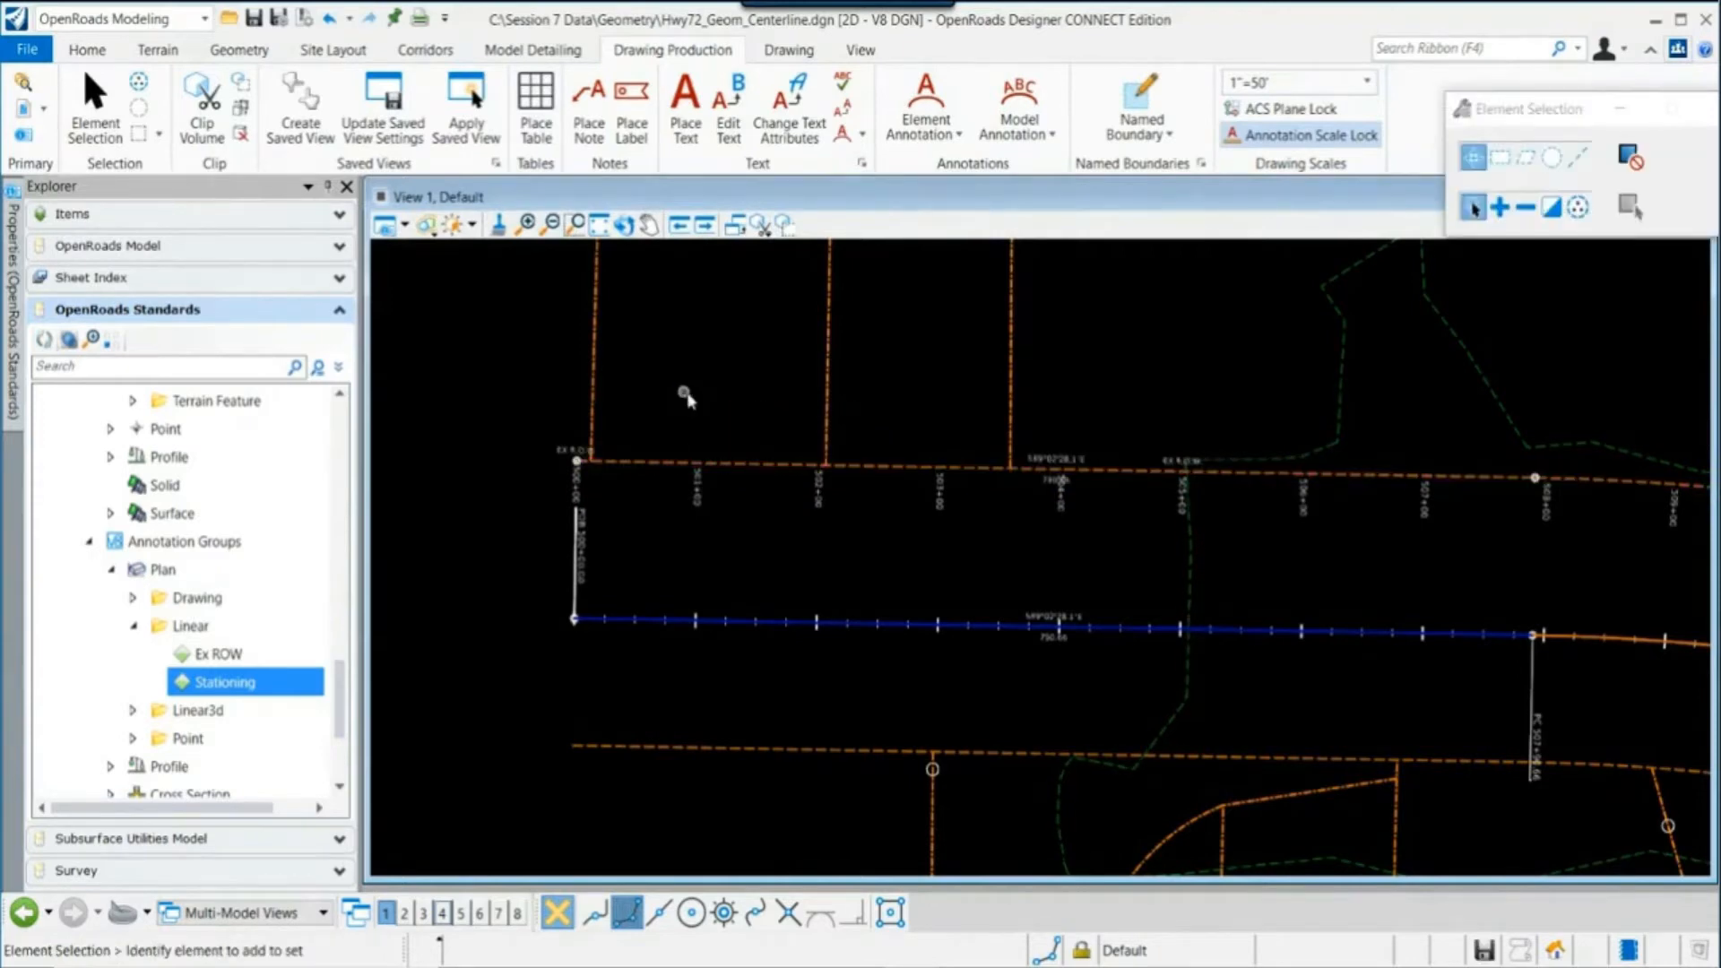
pyautogui.scroll(2, 1210, 471)
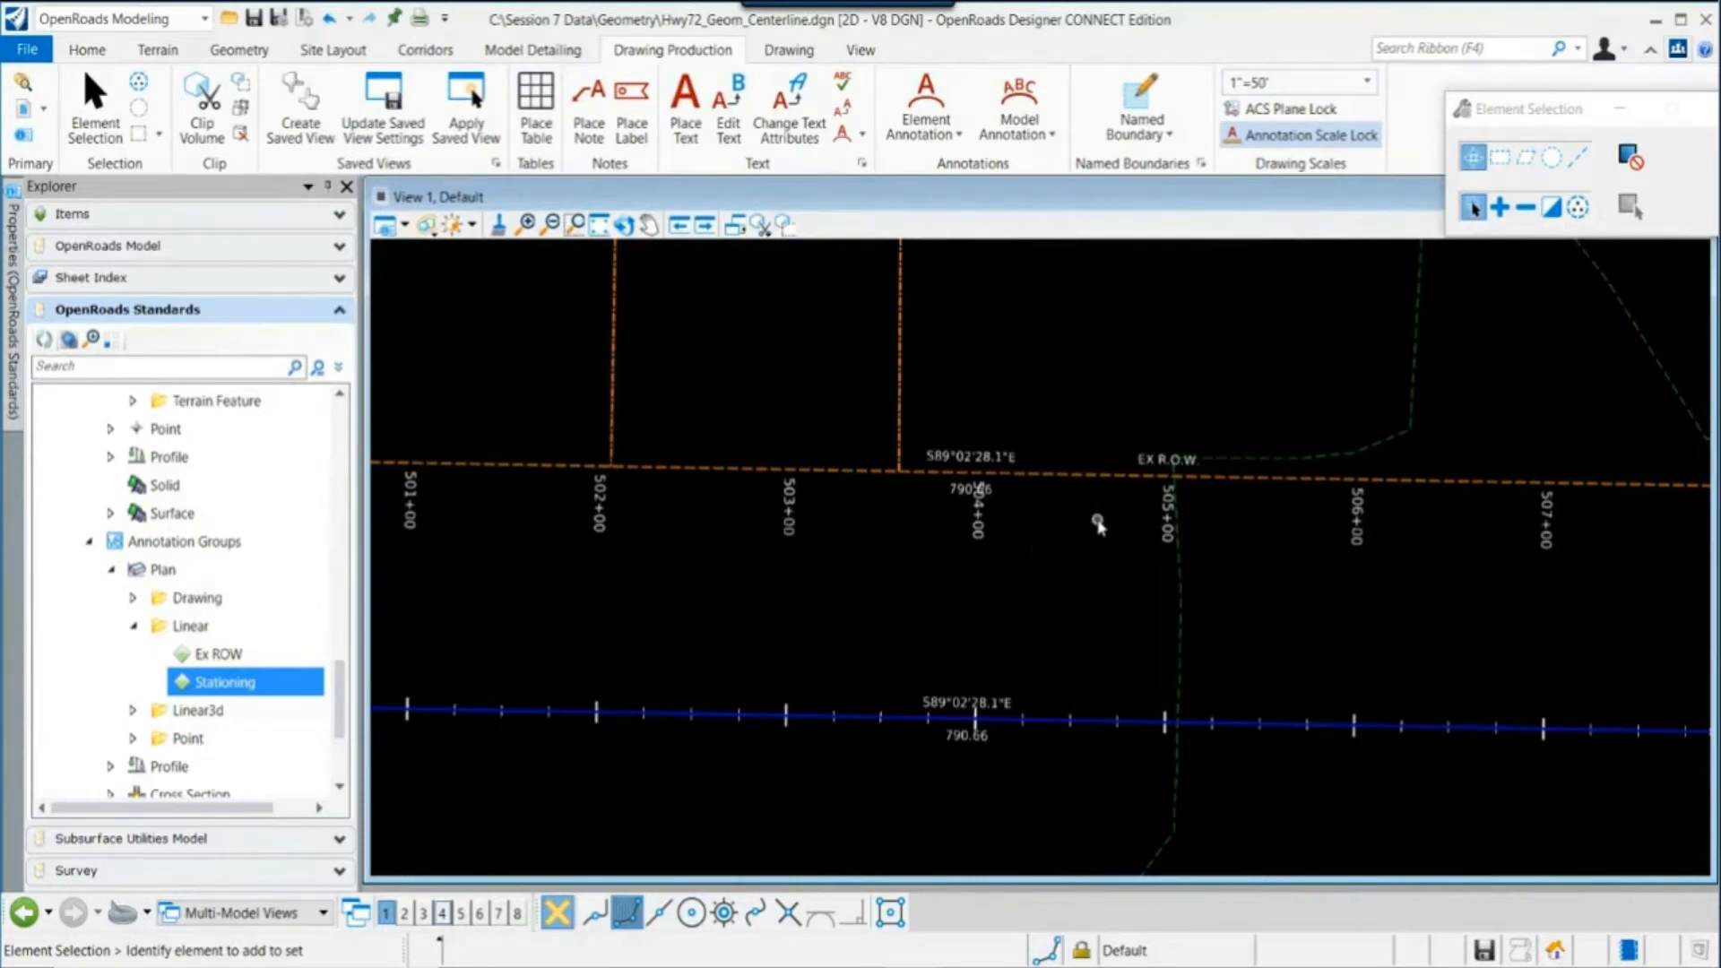
pyautogui.scroll(-2, 1069, 520)
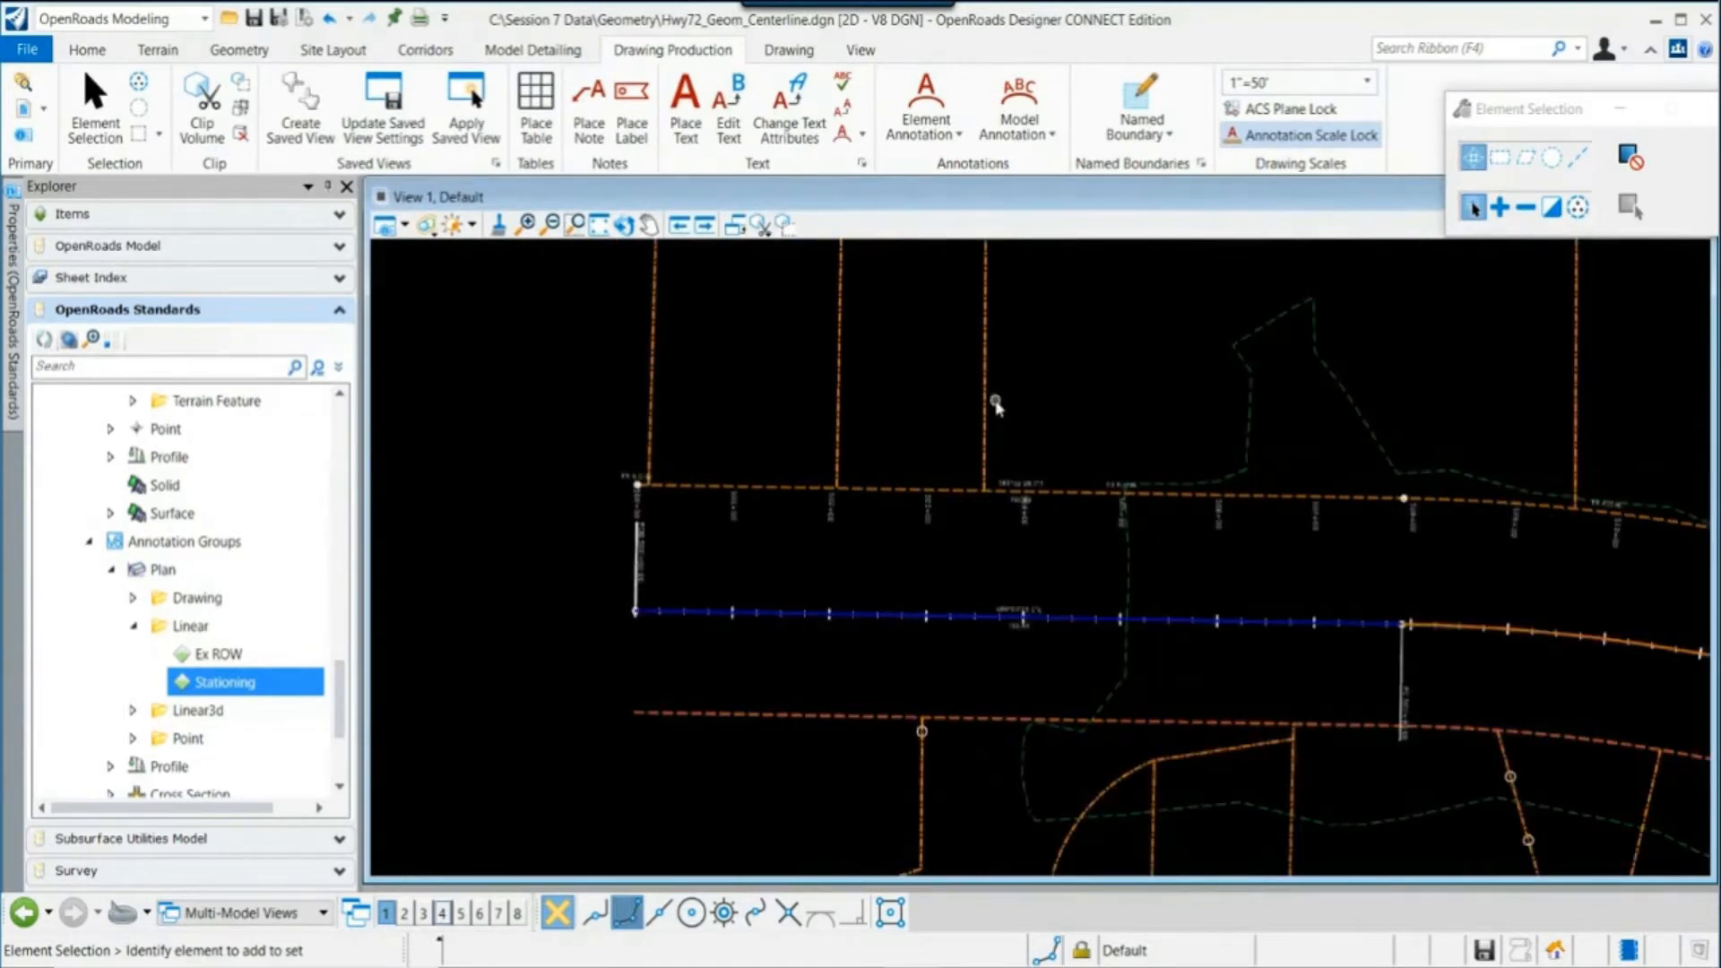
# Step: Annotate the existing right-of-way line below the HWY 72 baseline with Element Annotation, and check its EX R.O.W. and bearing labels
pyautogui.click(926, 97)
pyautogui.click(857, 718)
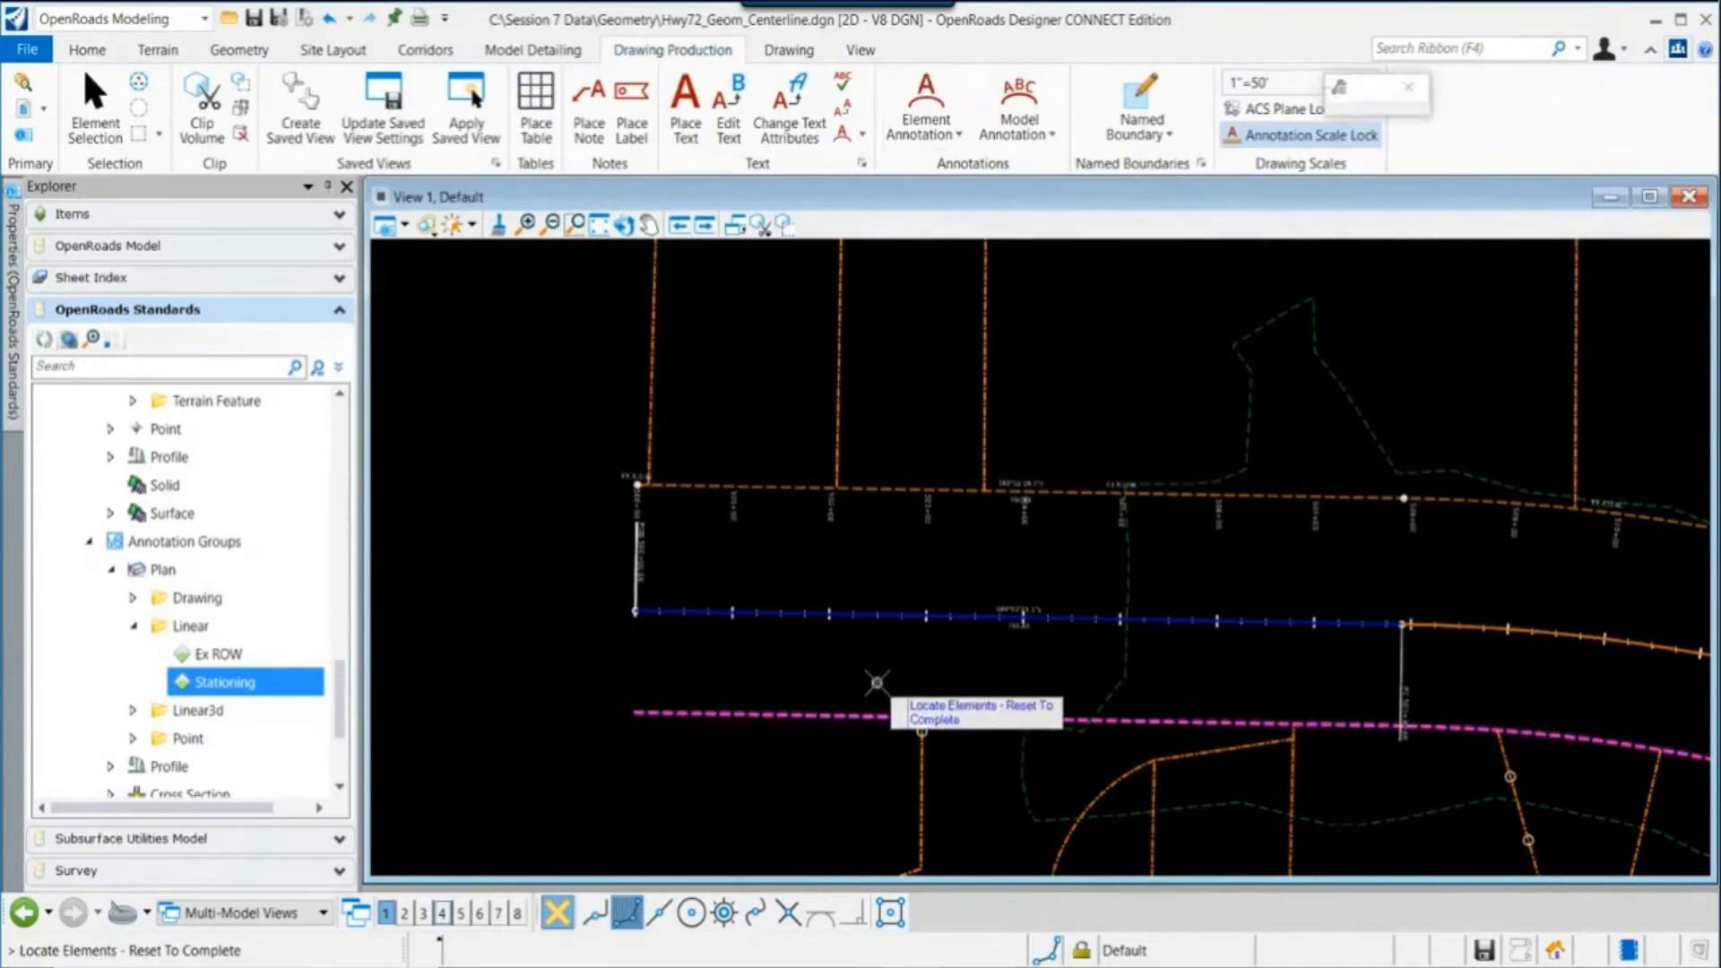
pyautogui.rightClick(882, 672)
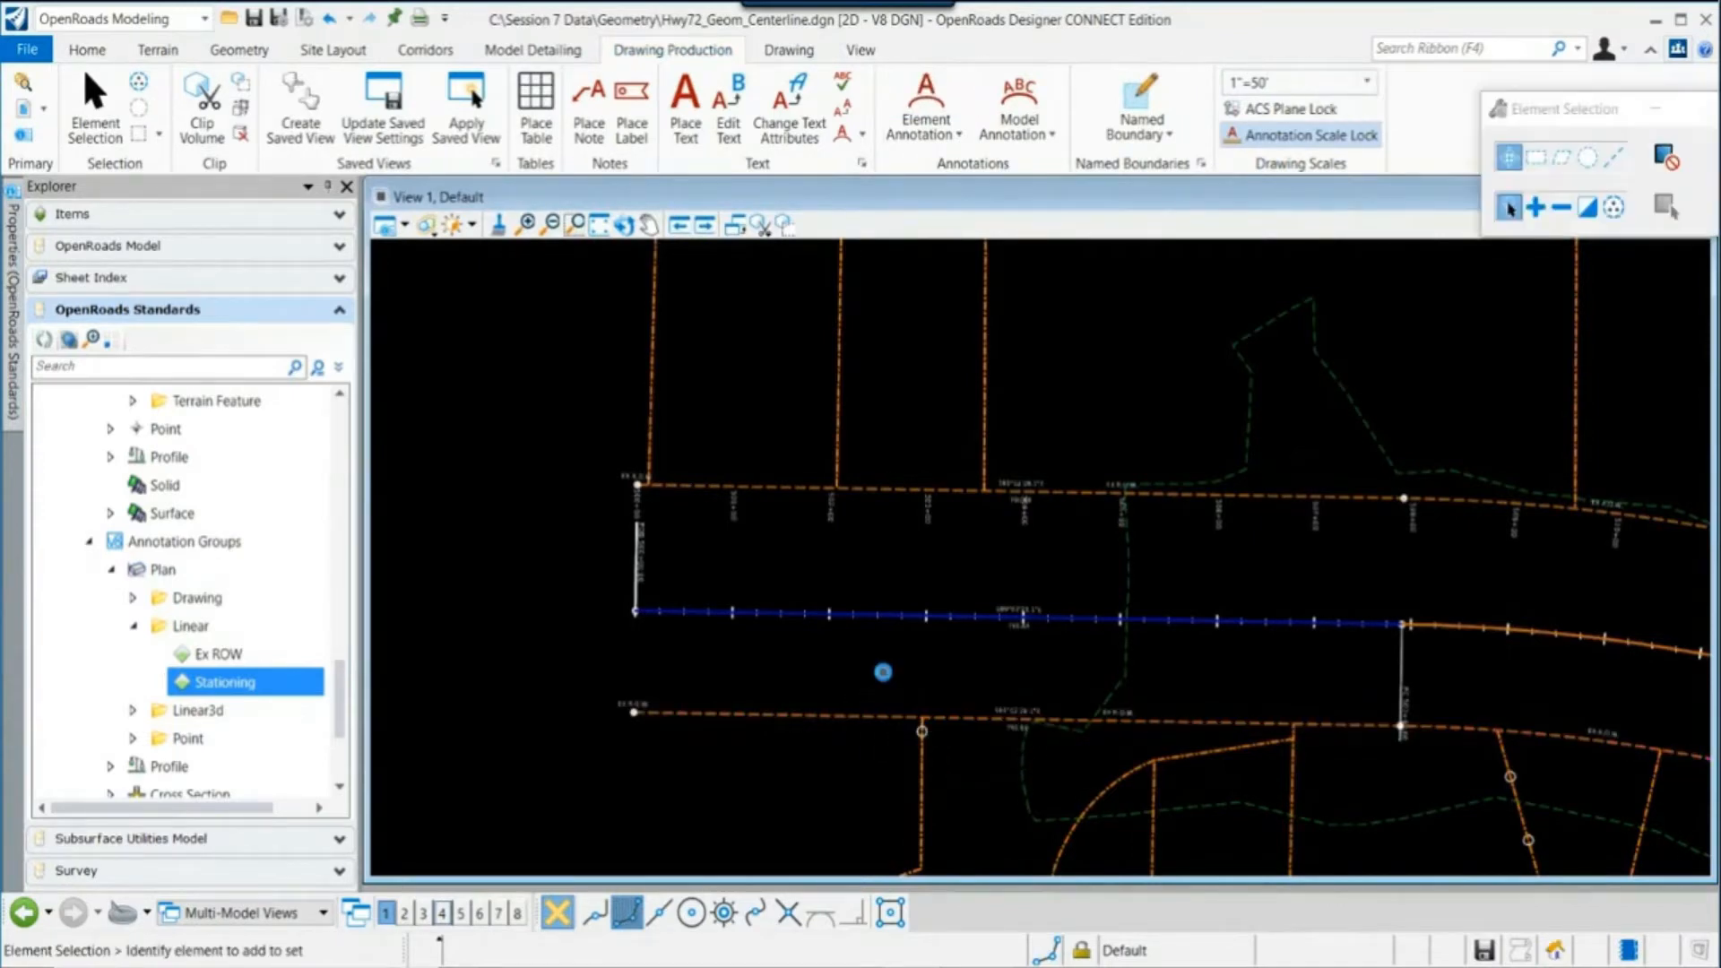
pyautogui.scroll(1, 863, 696)
pyautogui.scroll(1, 857, 683)
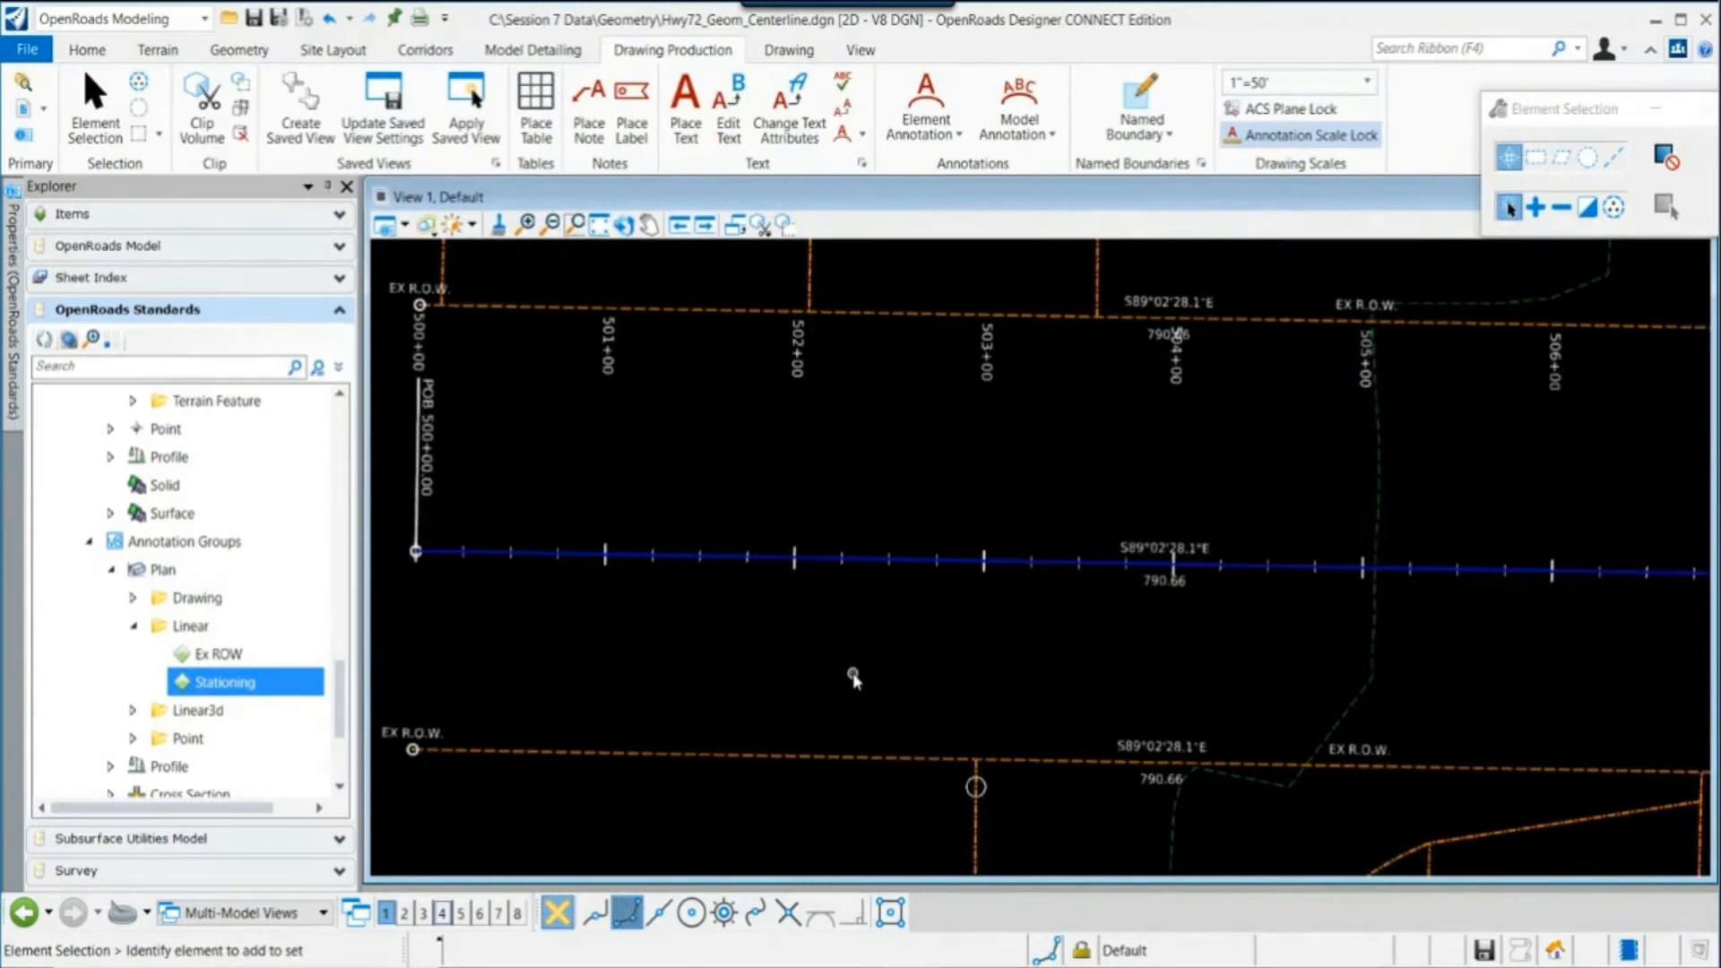
pyautogui.moveTo(876, 760)
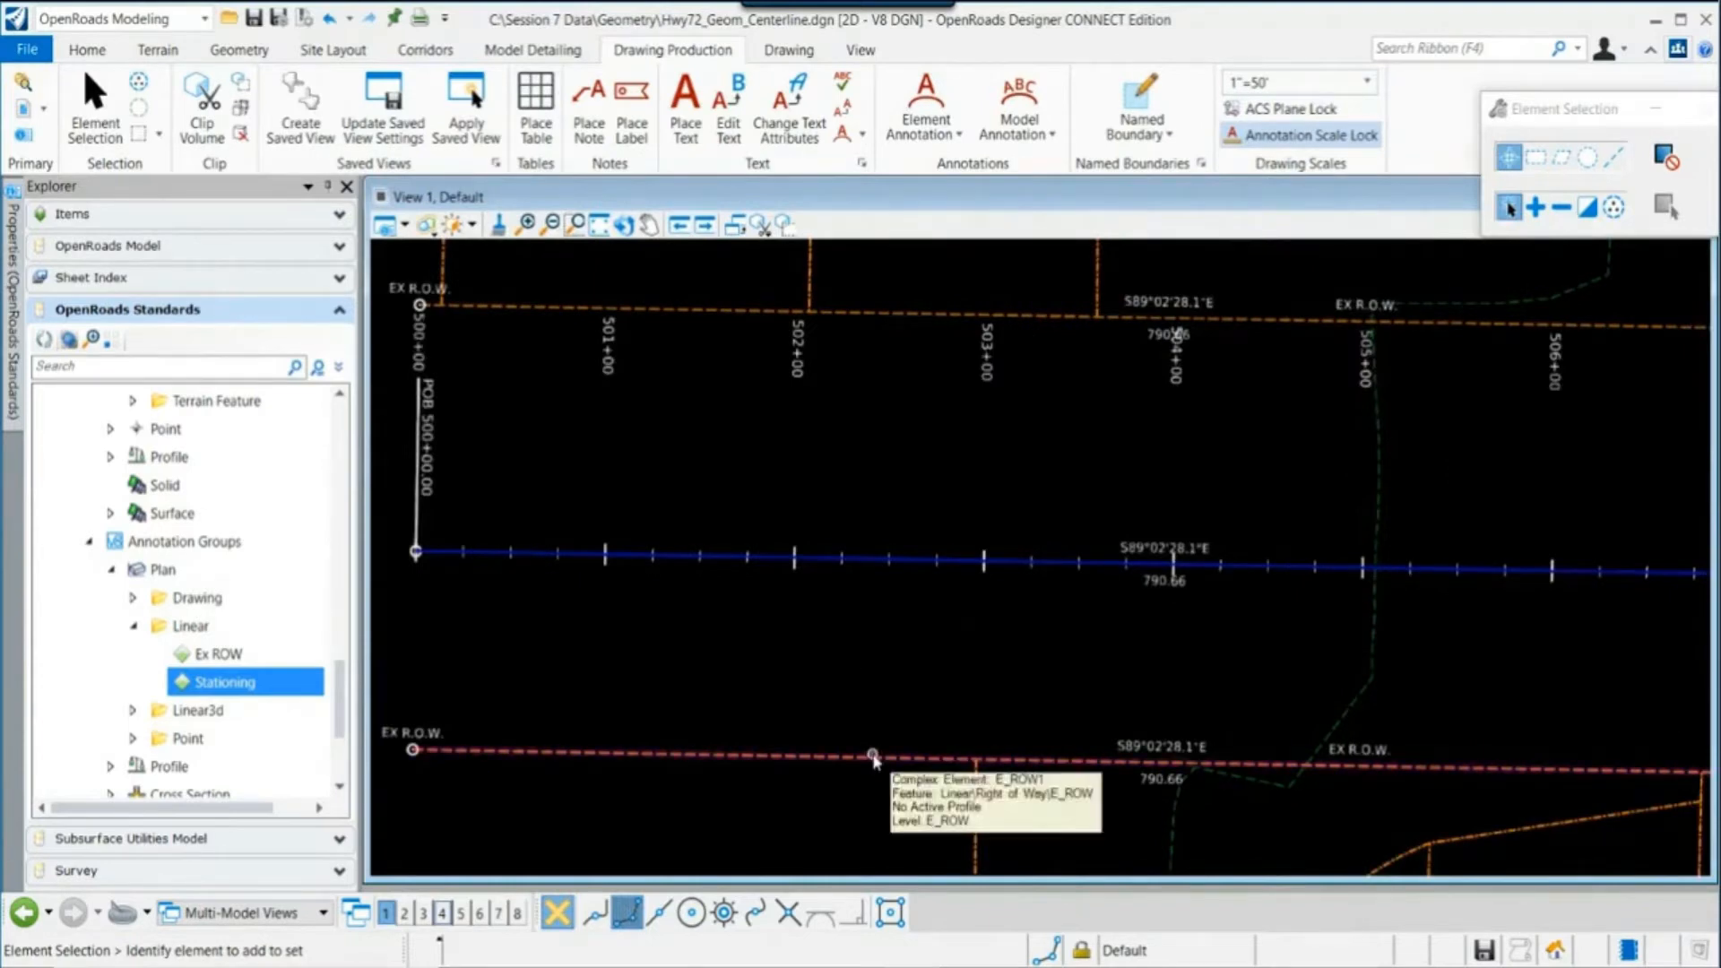
pyautogui.scroll(-2, 876, 760)
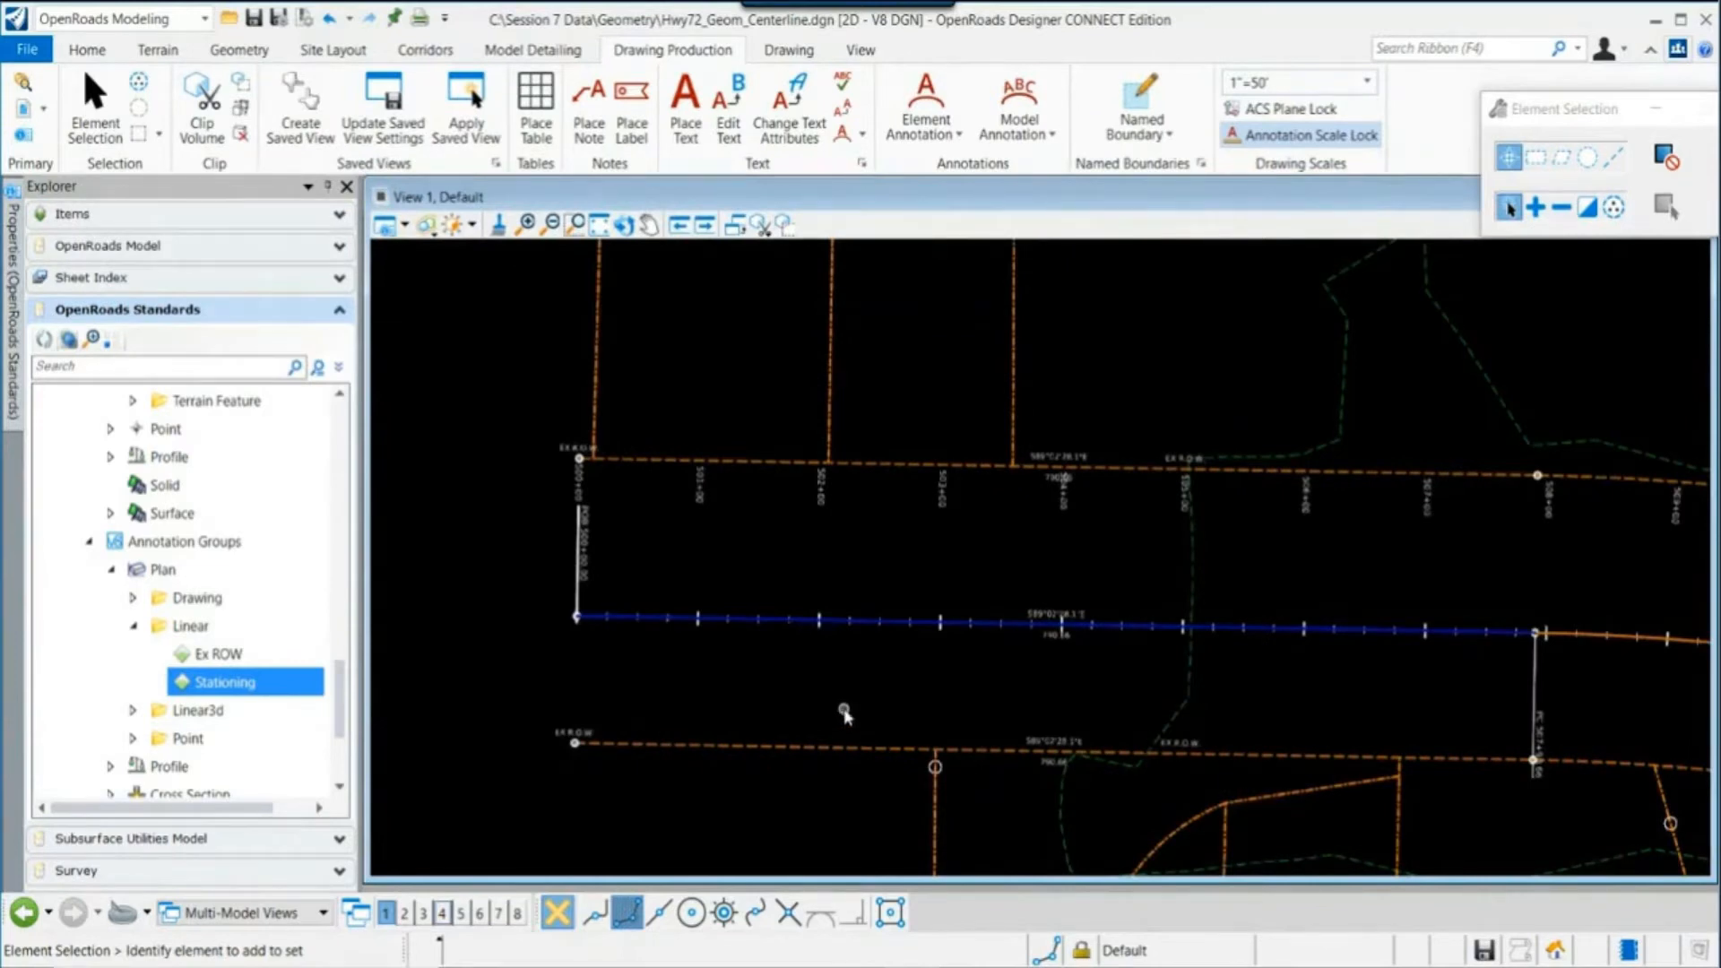
pyautogui.scroll(-1, 847, 718)
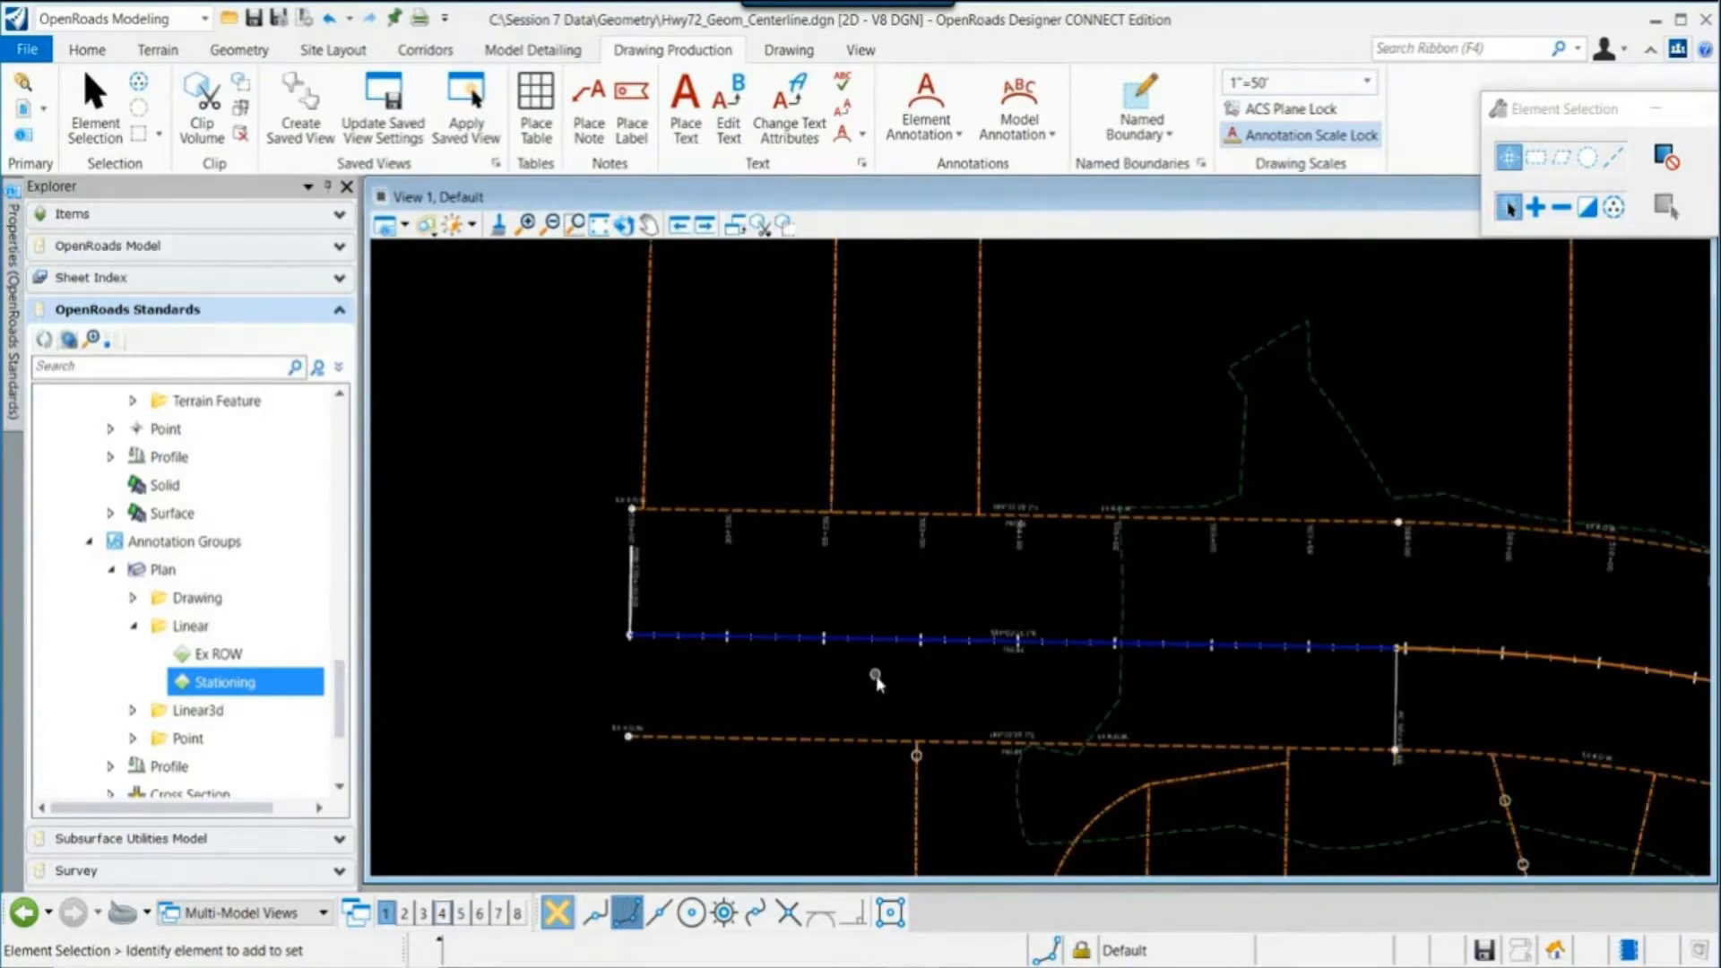
pyautogui.scroll(3, 851, 681)
pyautogui.moveTo(870, 679); pyautogui.dragTo(763, 714, button='middle')
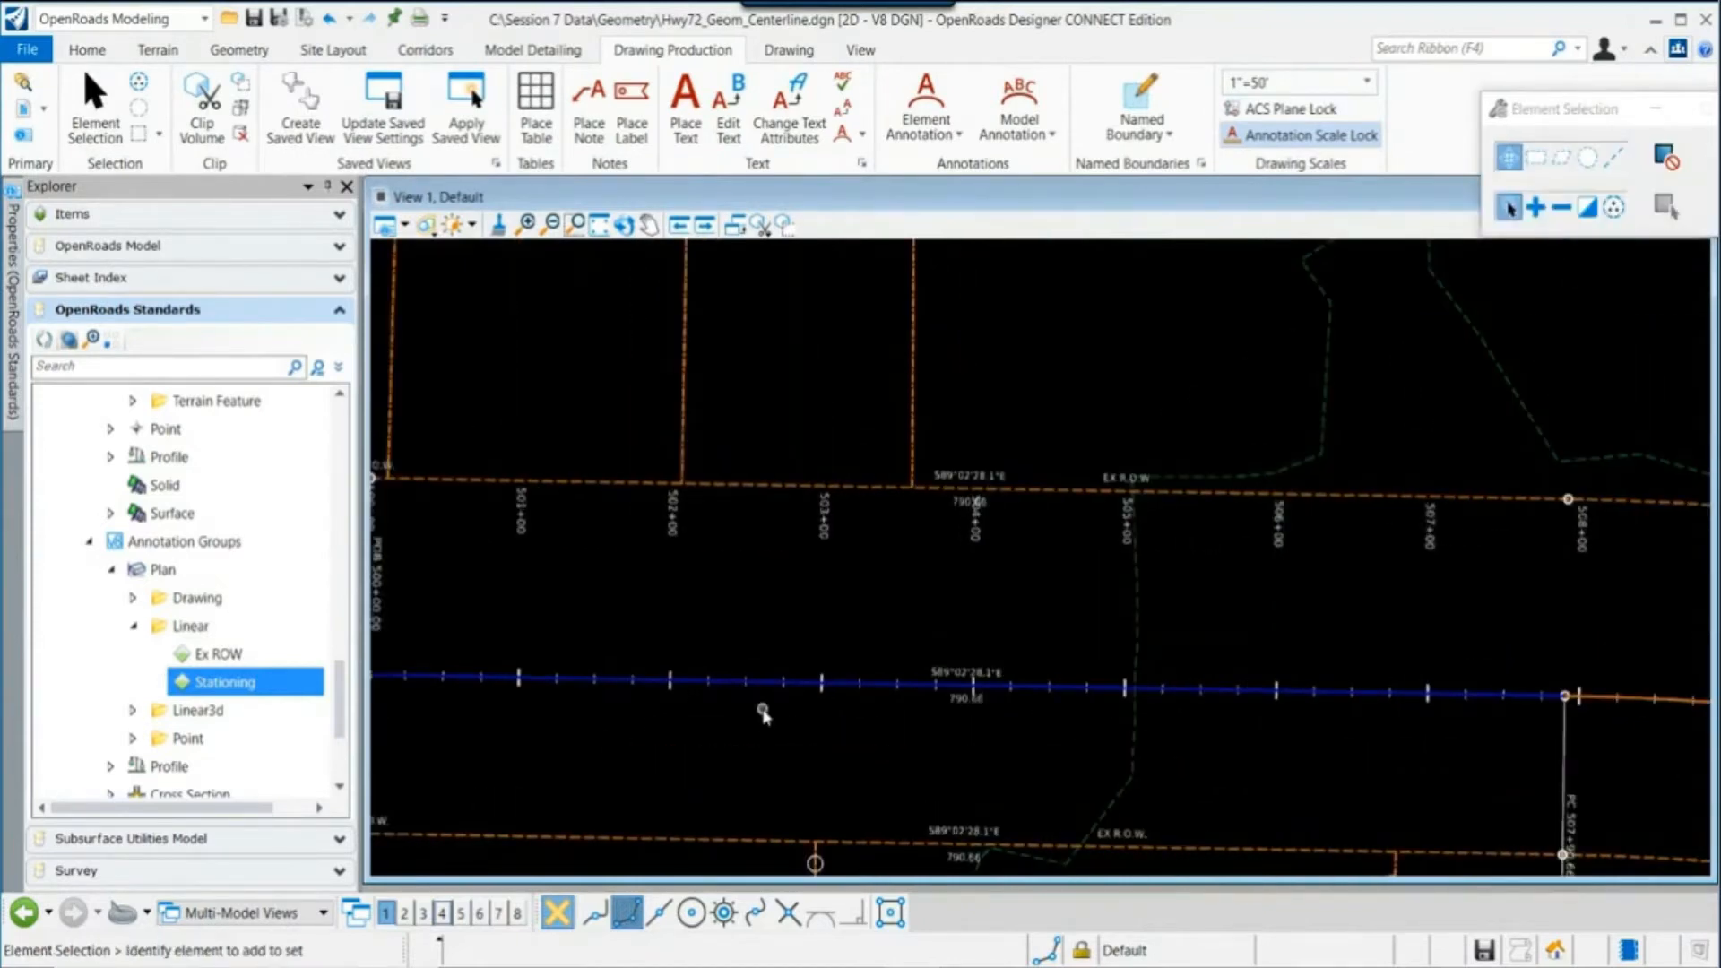
pyautogui.scroll(-2, 763, 714)
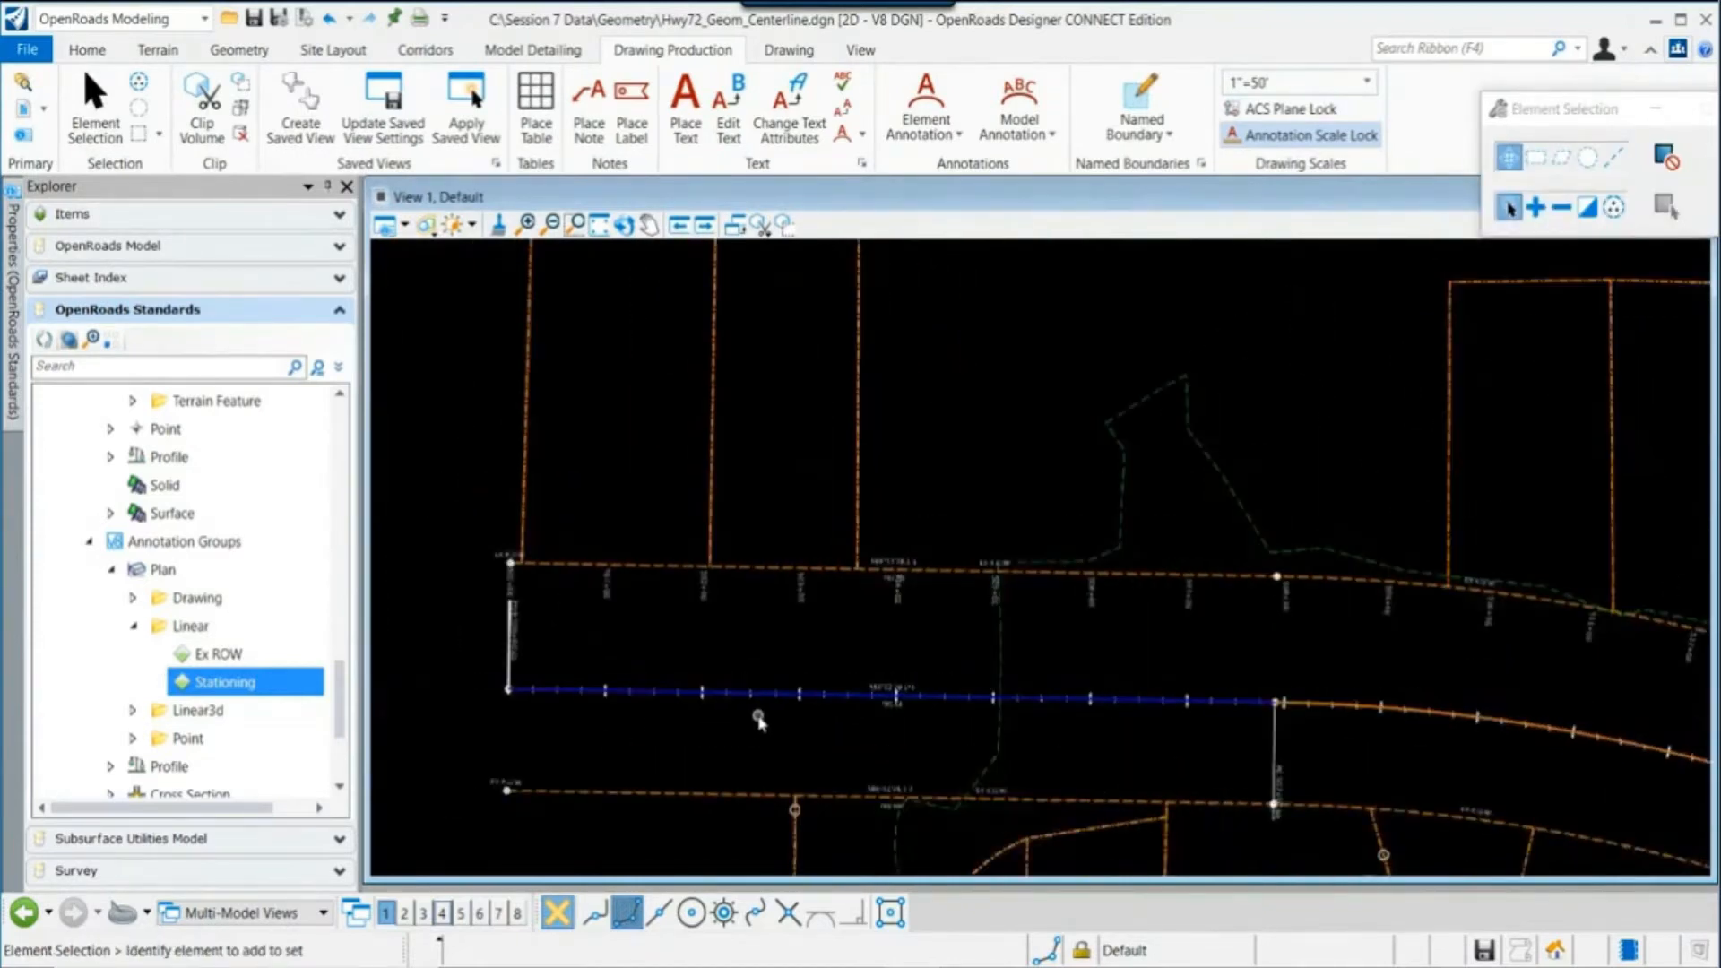
# Step: Review the attached reference files, including the existing terrain and property lines, and close the References list
pyautogui.click(87, 50)
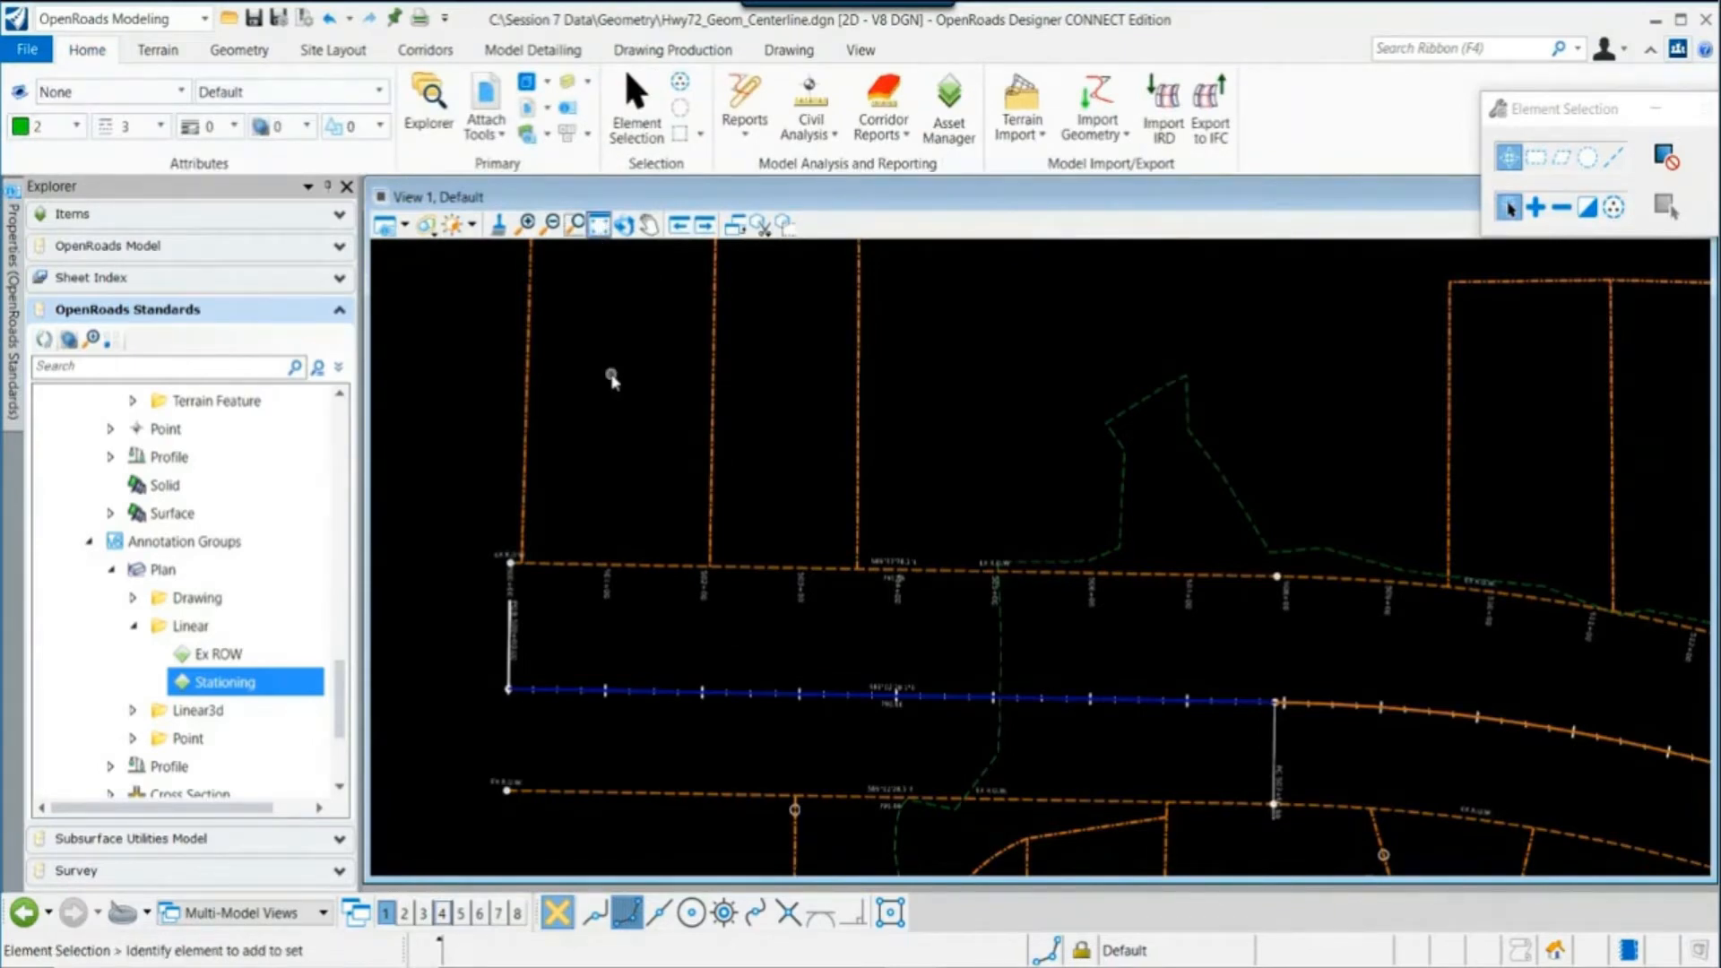
pyautogui.scroll(1, 651, 639)
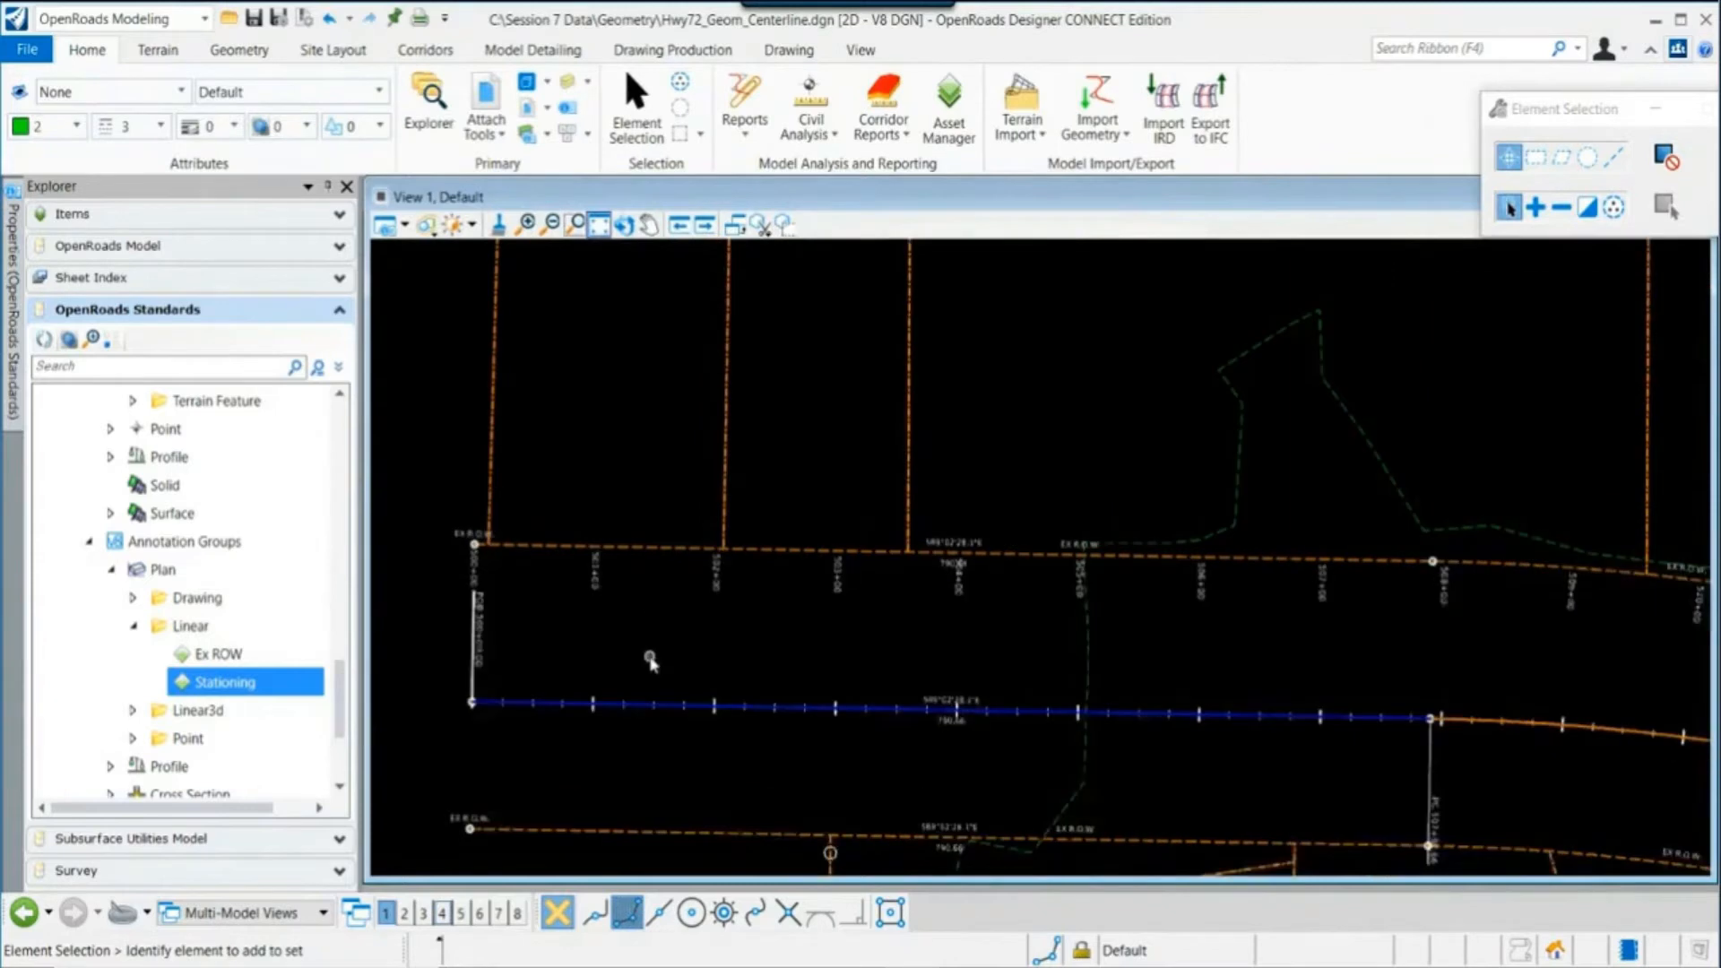
pyautogui.scroll(1, 651, 660)
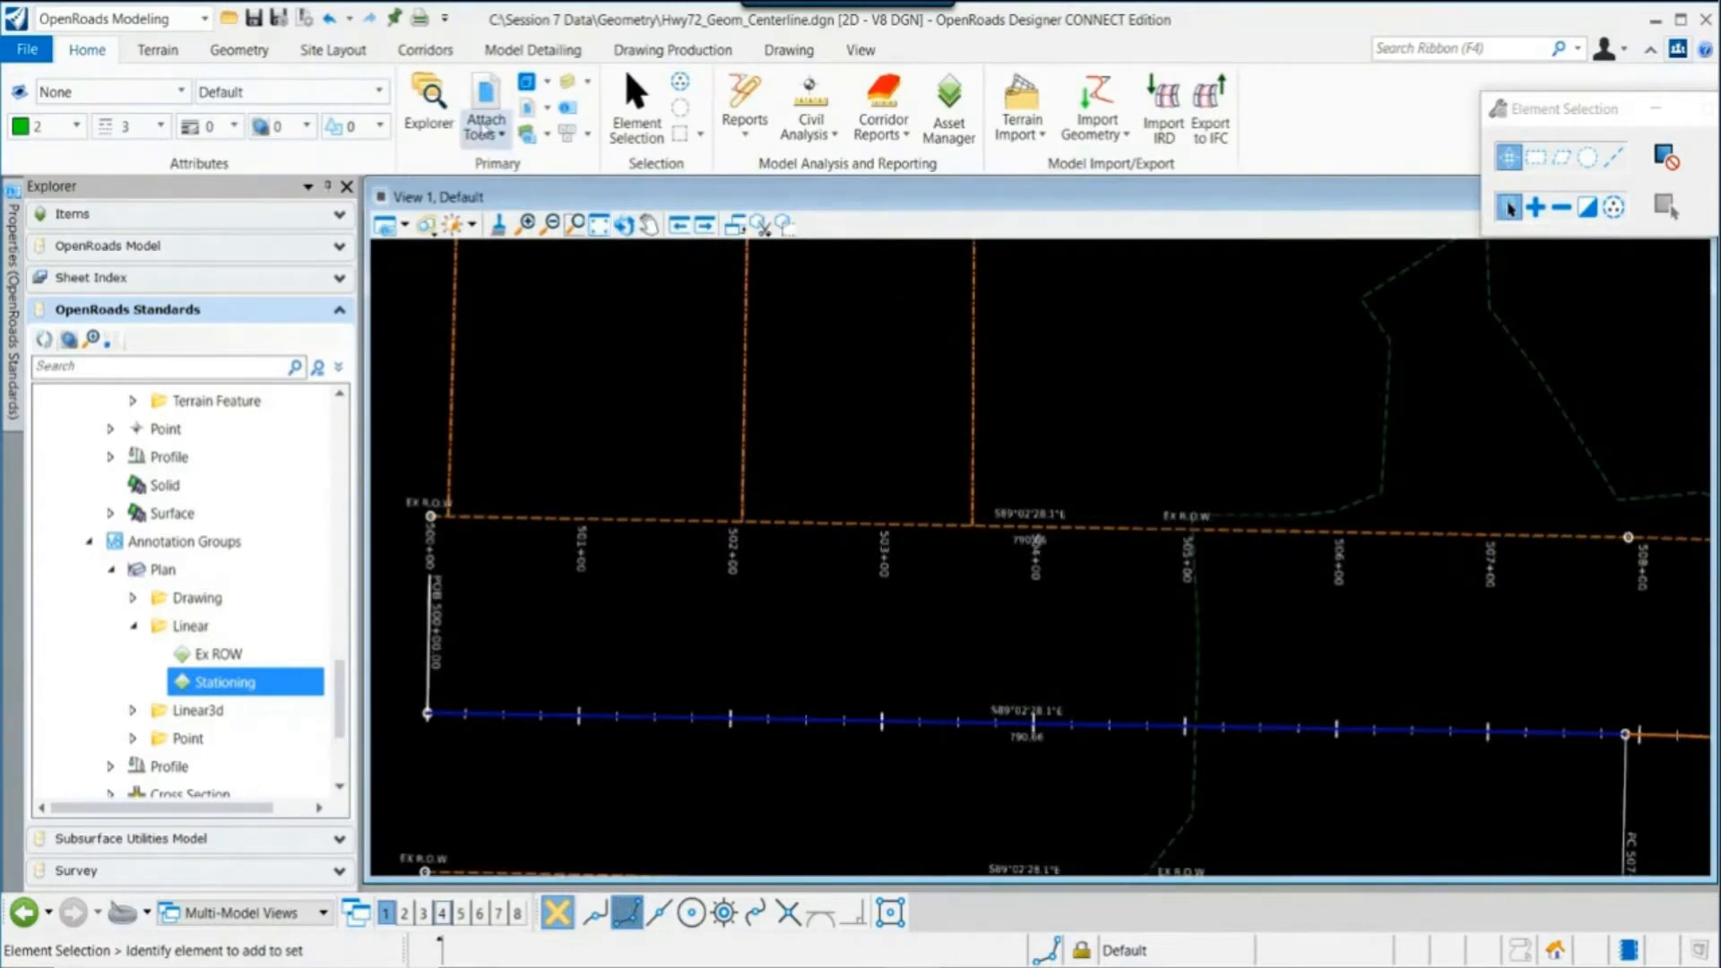
pyautogui.click(484, 103)
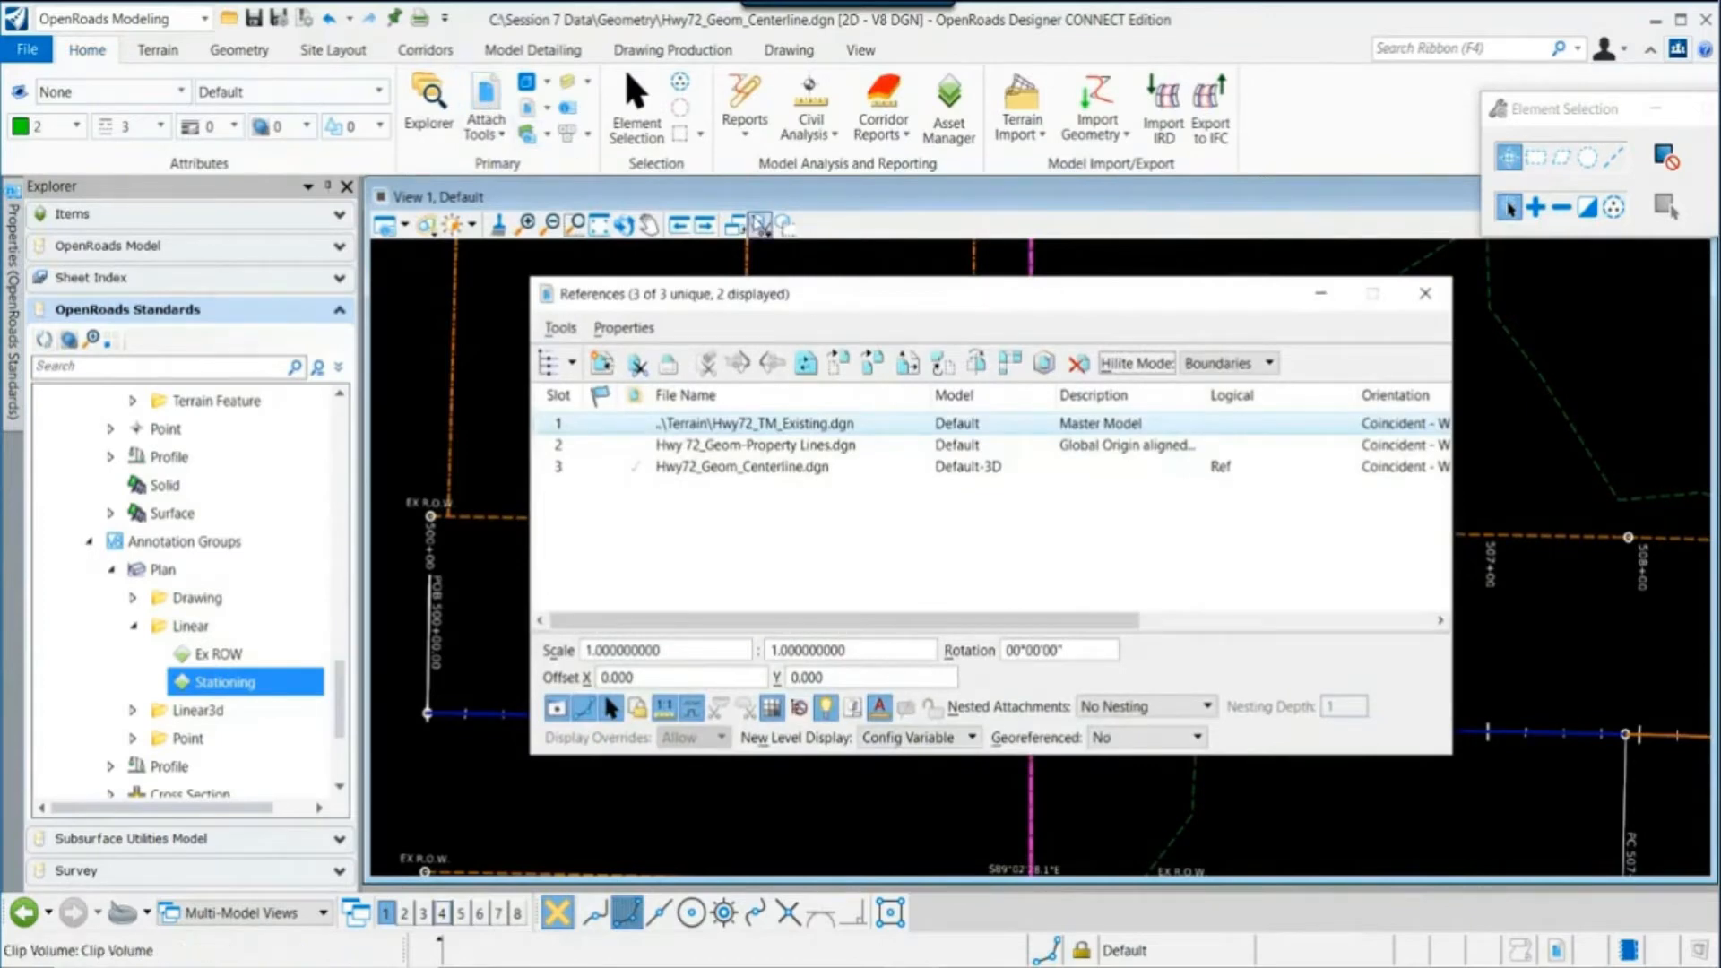
pyautogui.moveTo(782, 295); pyautogui.dragTo(840, 263)
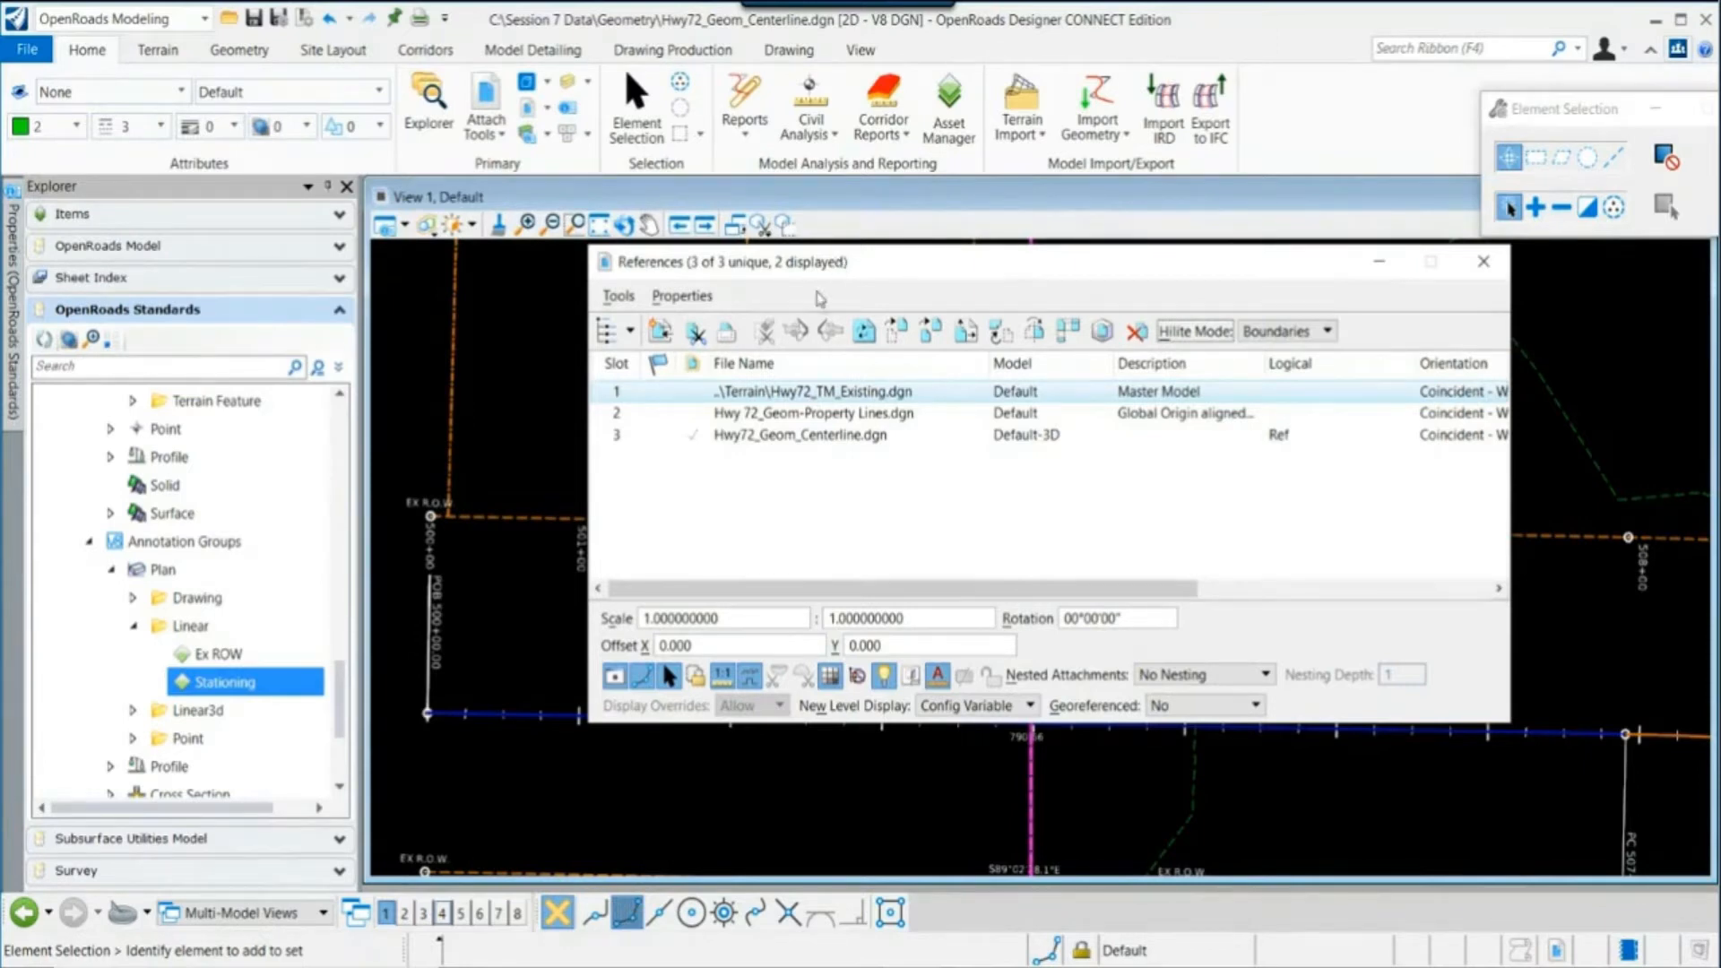
pyautogui.moveTo(884, 265); pyautogui.dragTo(974, 244)
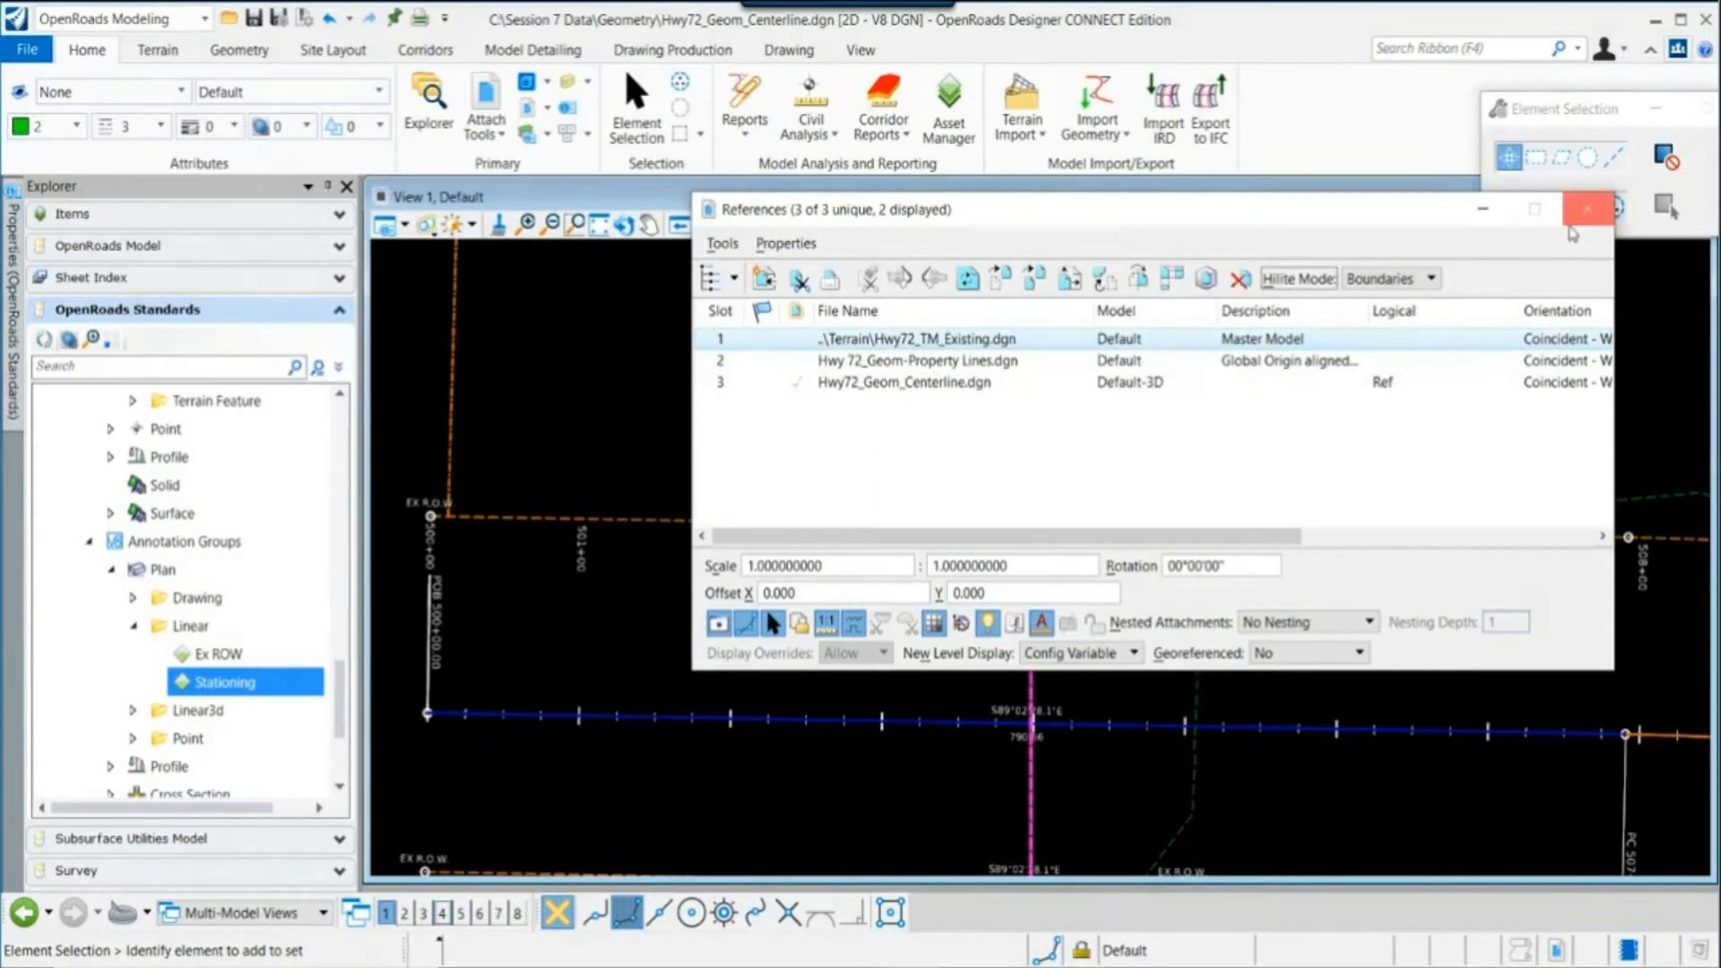
pyautogui.click(1586, 209)
# Step: Draw a horizontal geometry line about 1154 ft long with the geometry baseline feature definition, in the empty area north of the highway curve
pyautogui.scroll(-3, 810, 686)
pyautogui.scroll(-1, 810, 686)
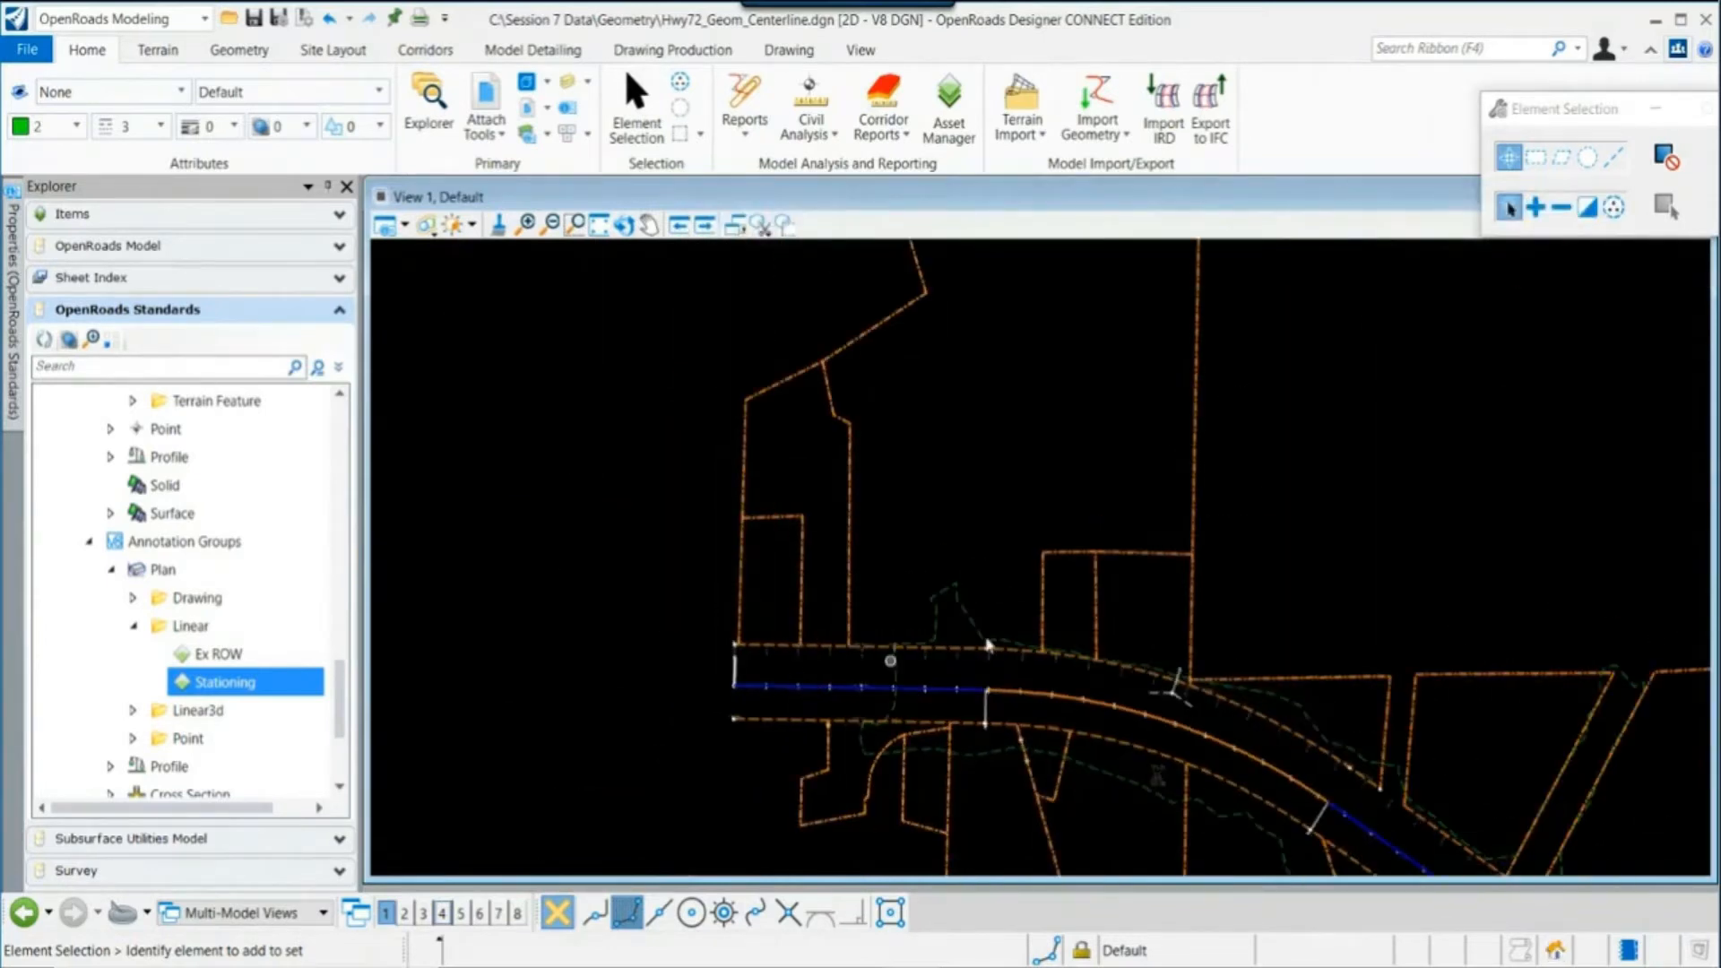
pyautogui.moveTo(1089, 611); pyautogui.dragTo(615, 638, button='middle')
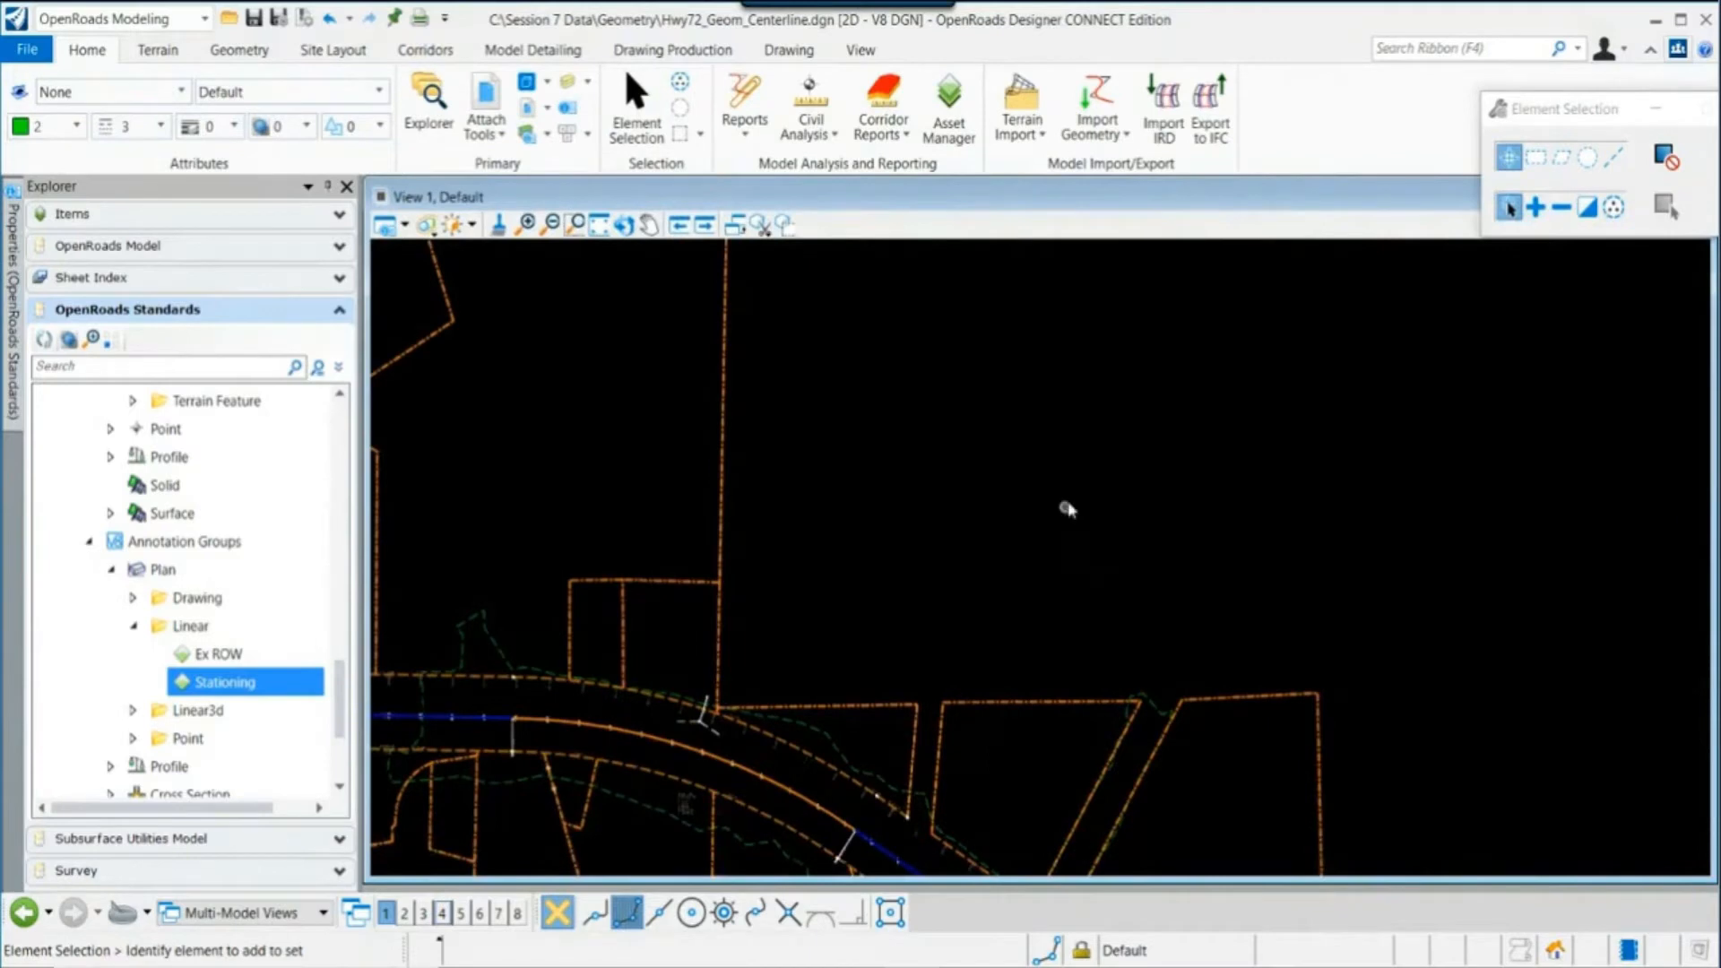
pyautogui.scroll(2, 1106, 419)
pyautogui.moveTo(1106, 450); pyautogui.dragTo(1029, 488, button='middle')
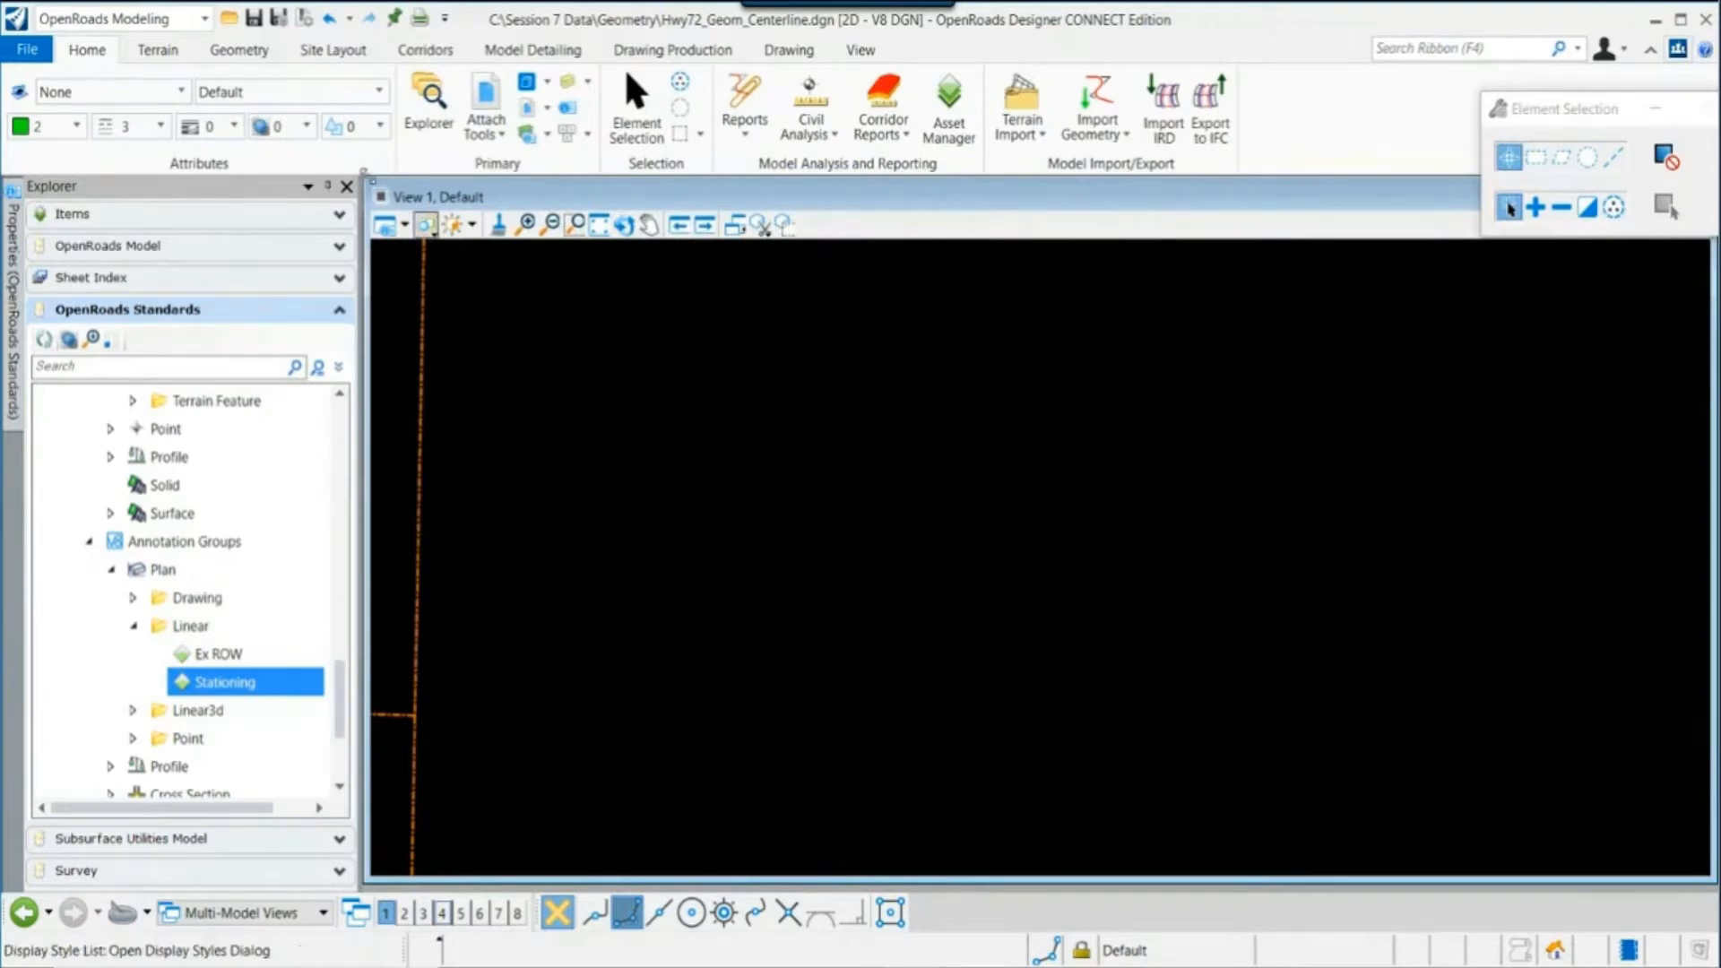
pyautogui.click(234, 51)
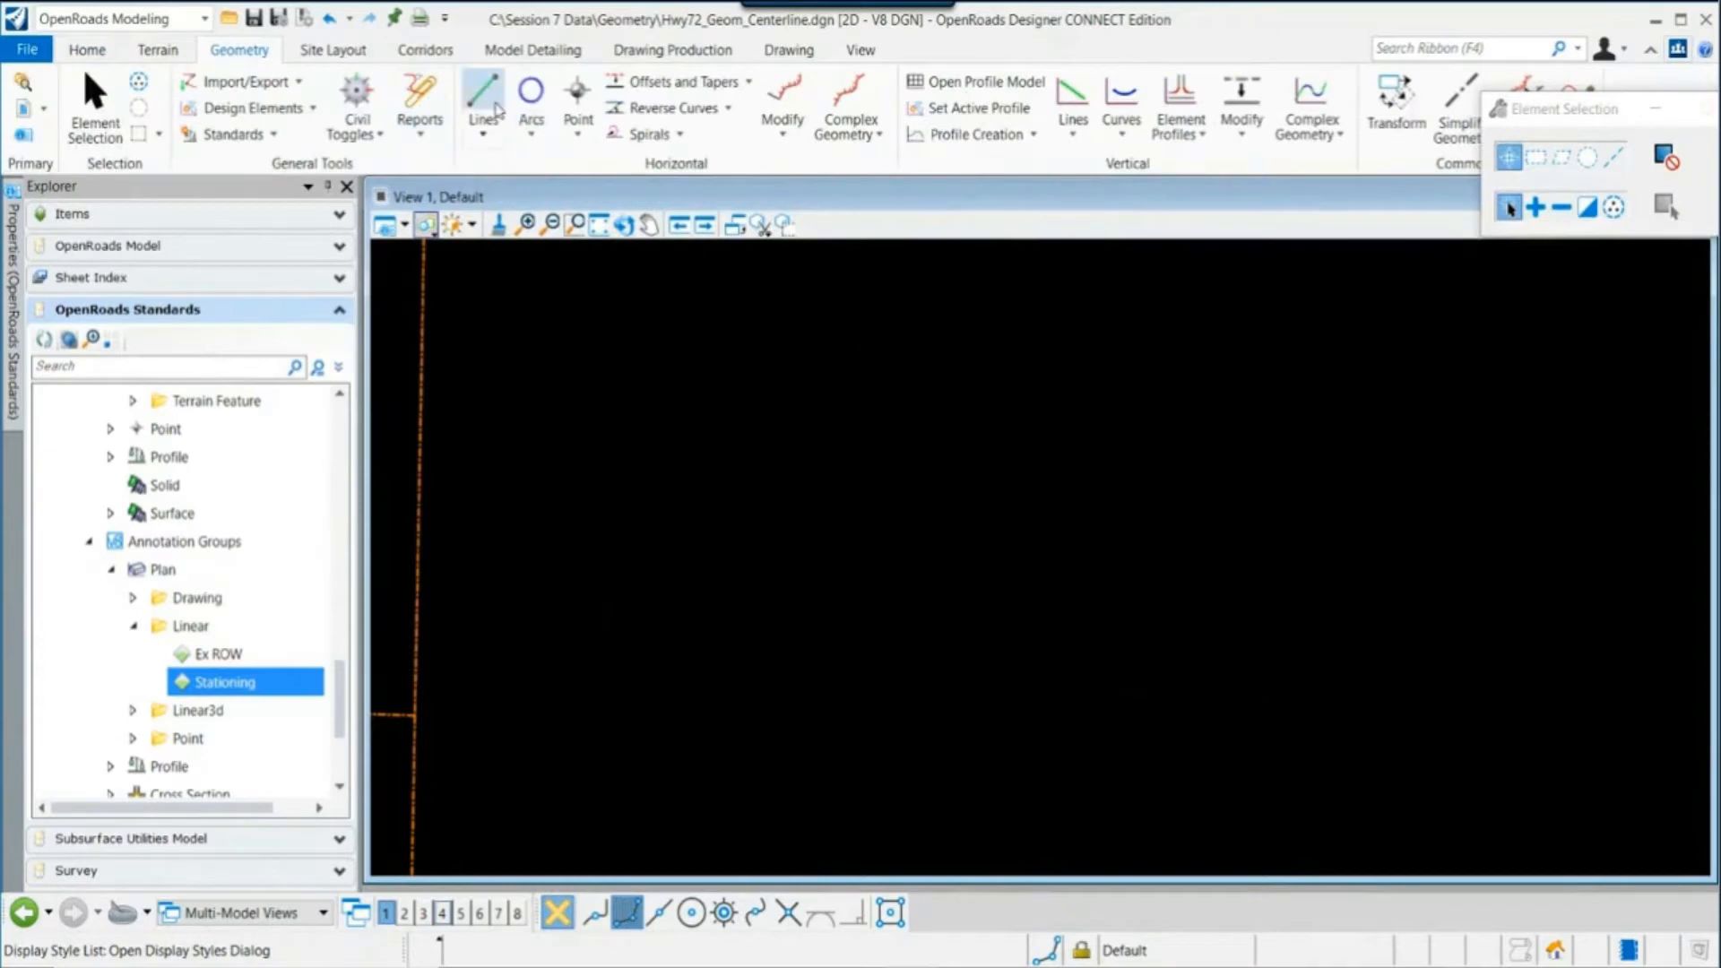
pyautogui.click(488, 97)
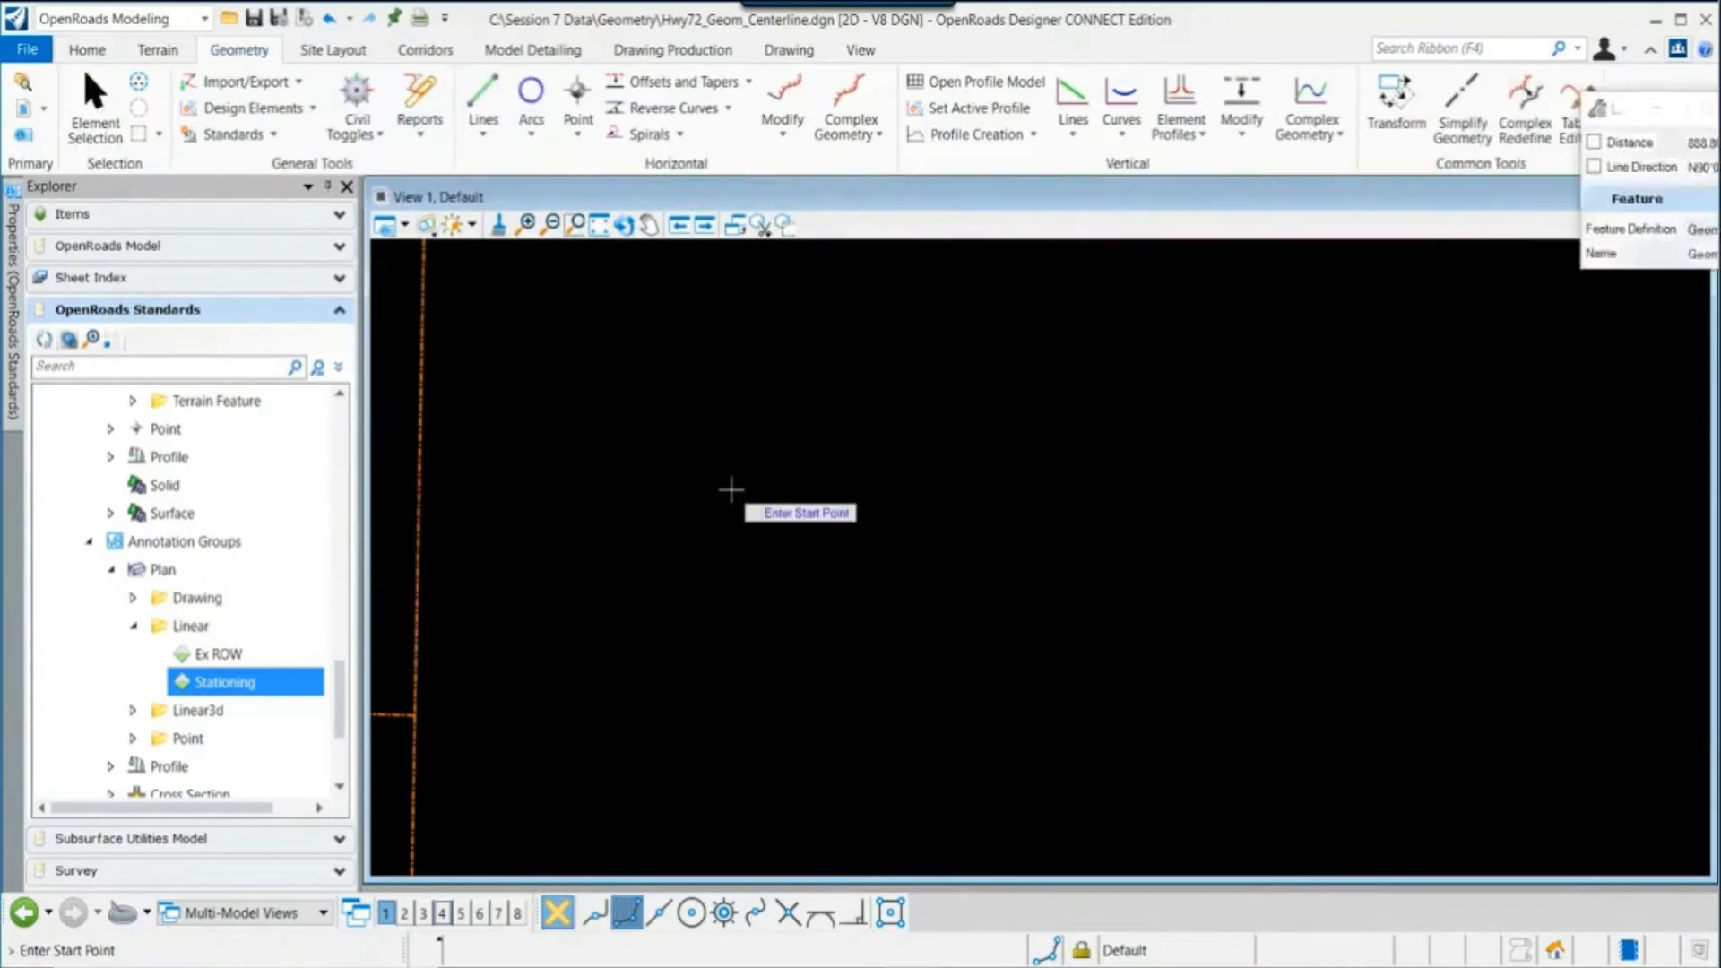
pyautogui.moveTo(1613, 115); pyautogui.dragTo(1372, 148)
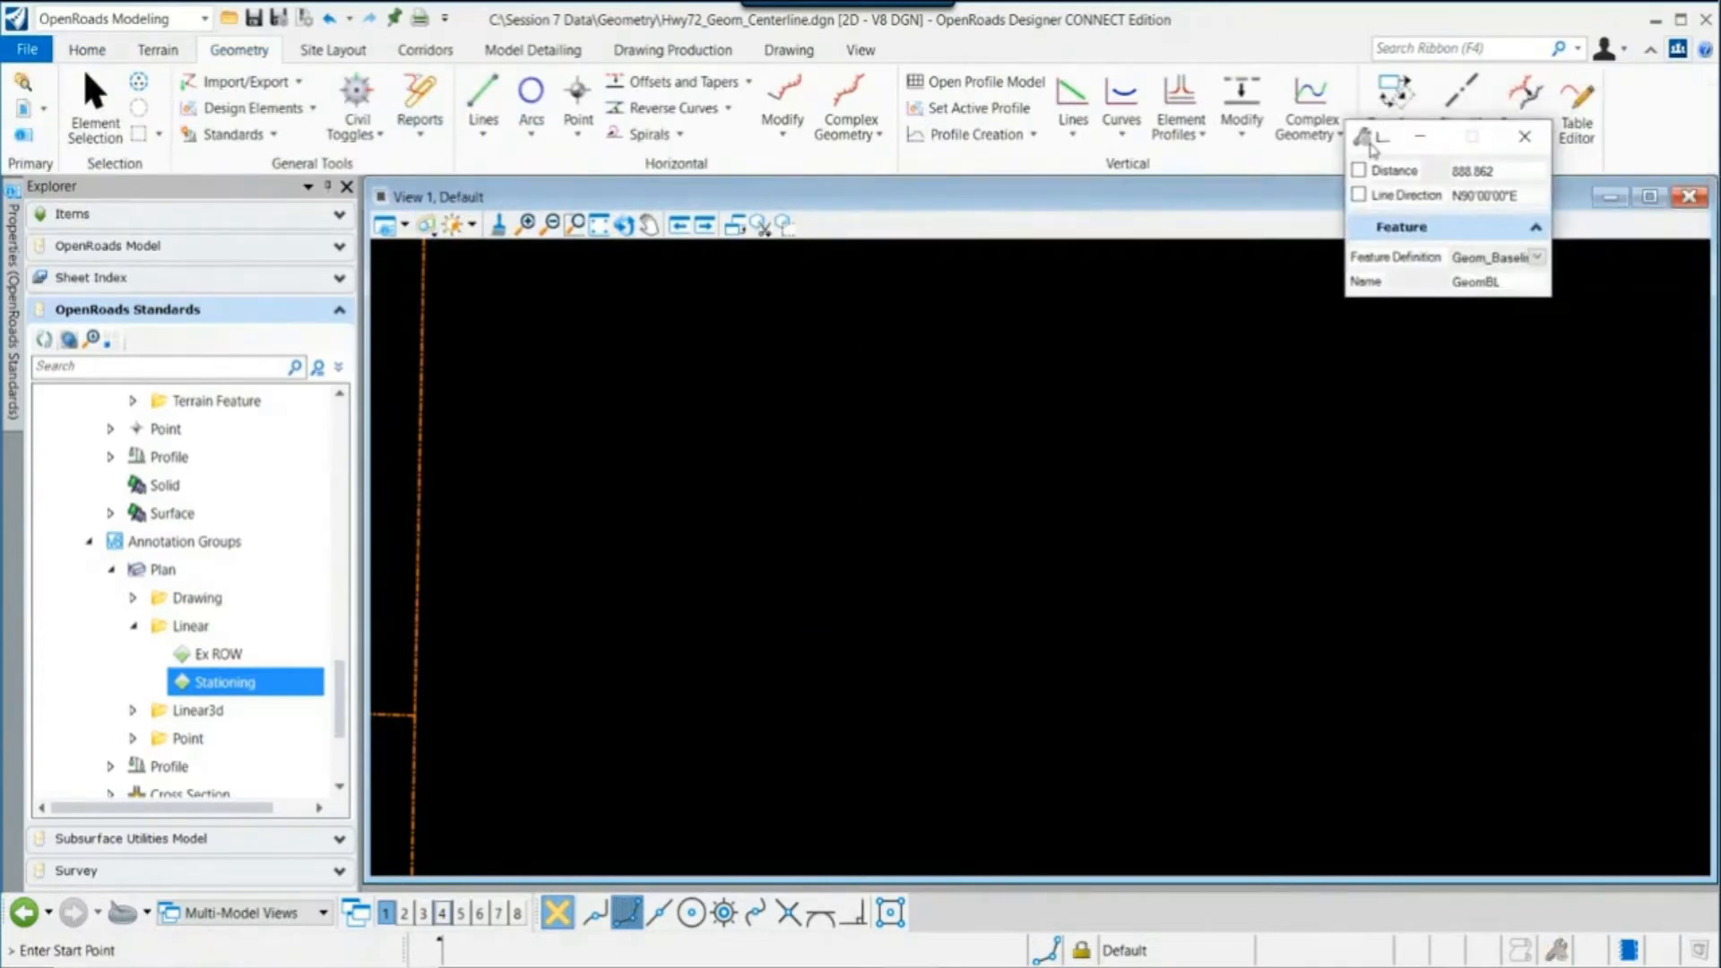
pyautogui.scroll(-2, 632, 616)
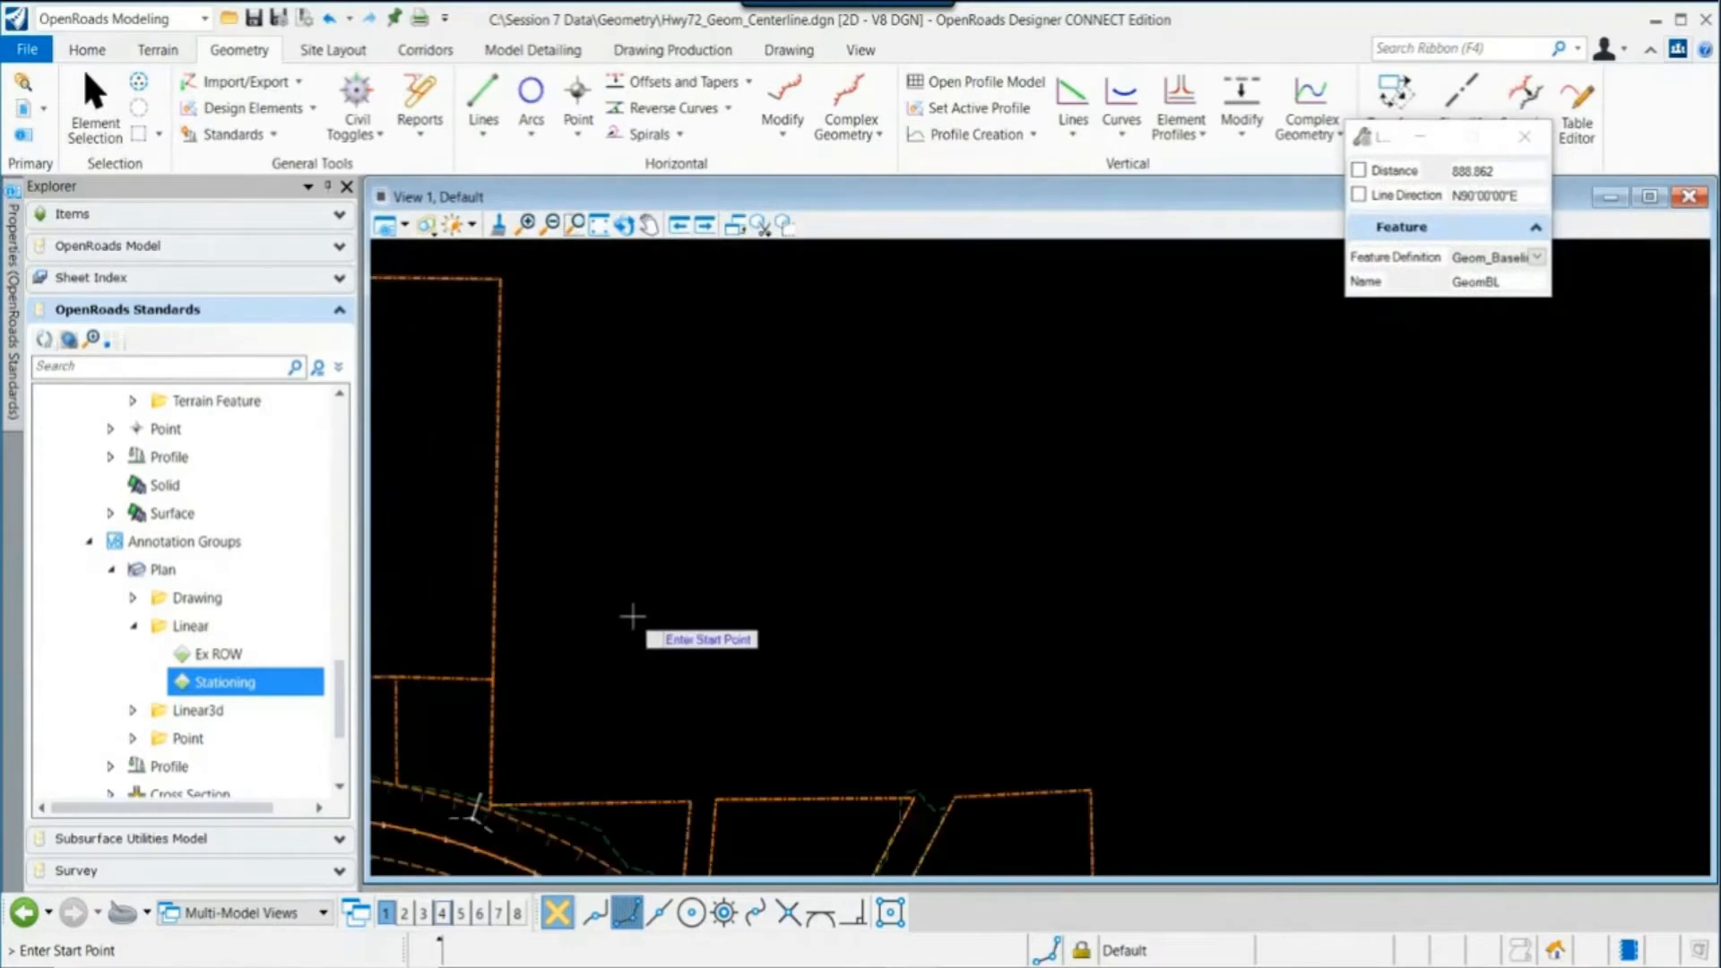
pyautogui.scroll(1, 646, 613)
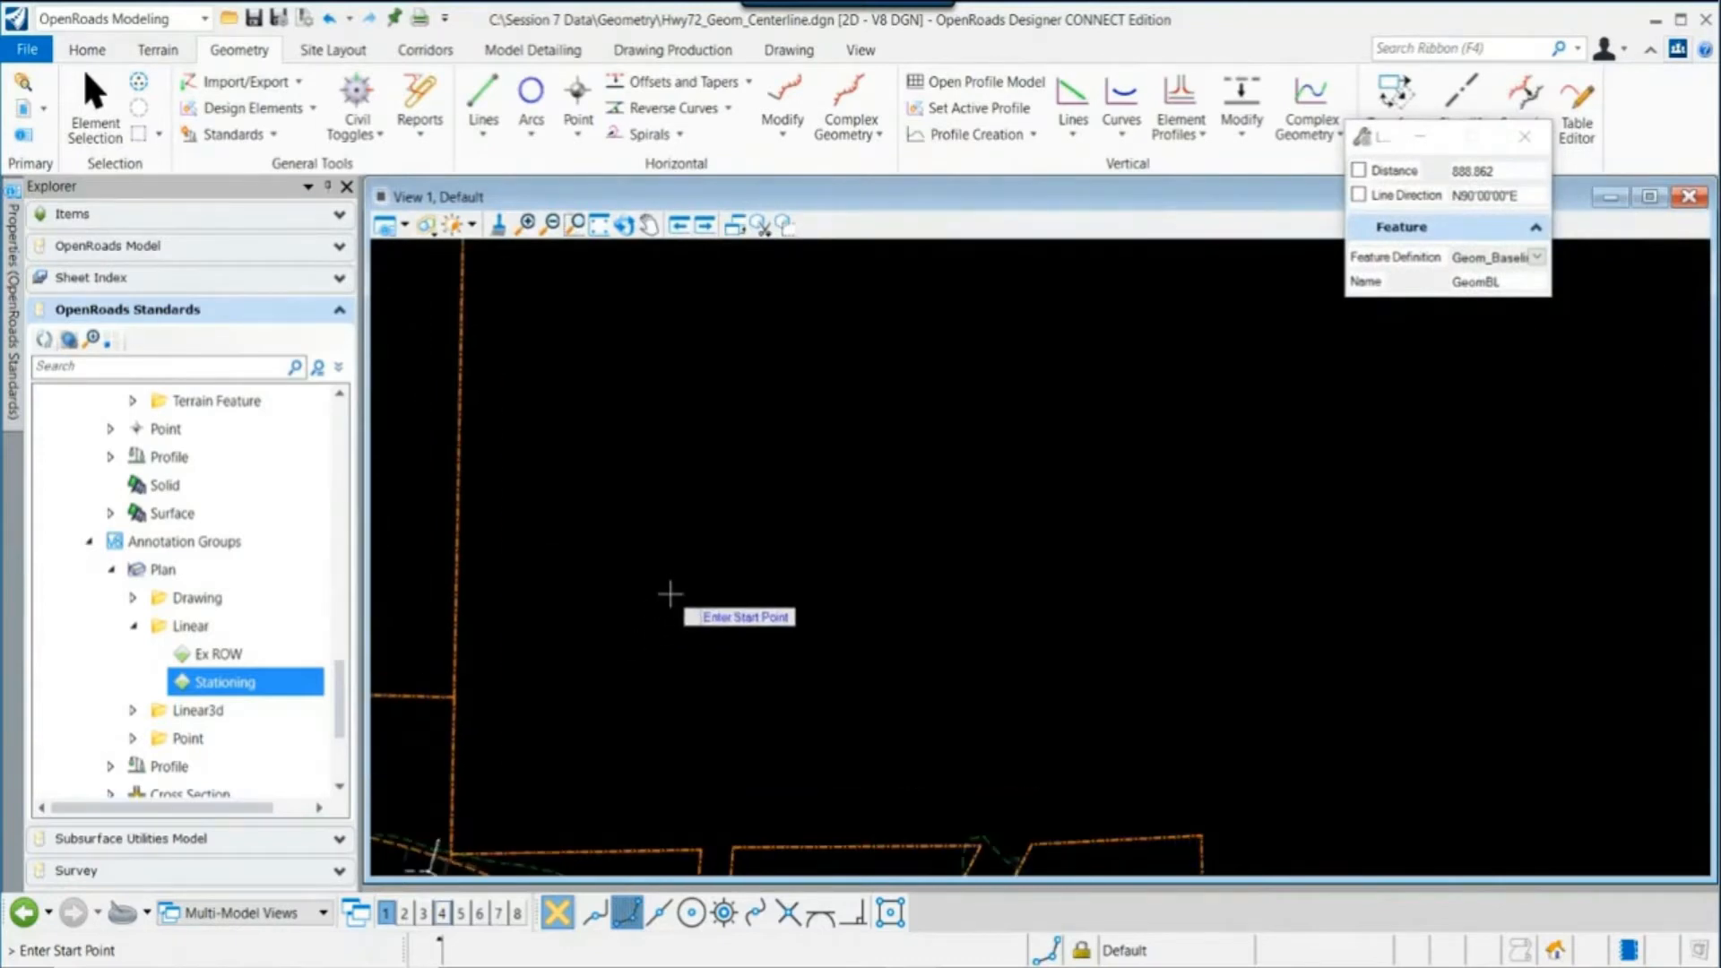
pyautogui.click(599, 584)
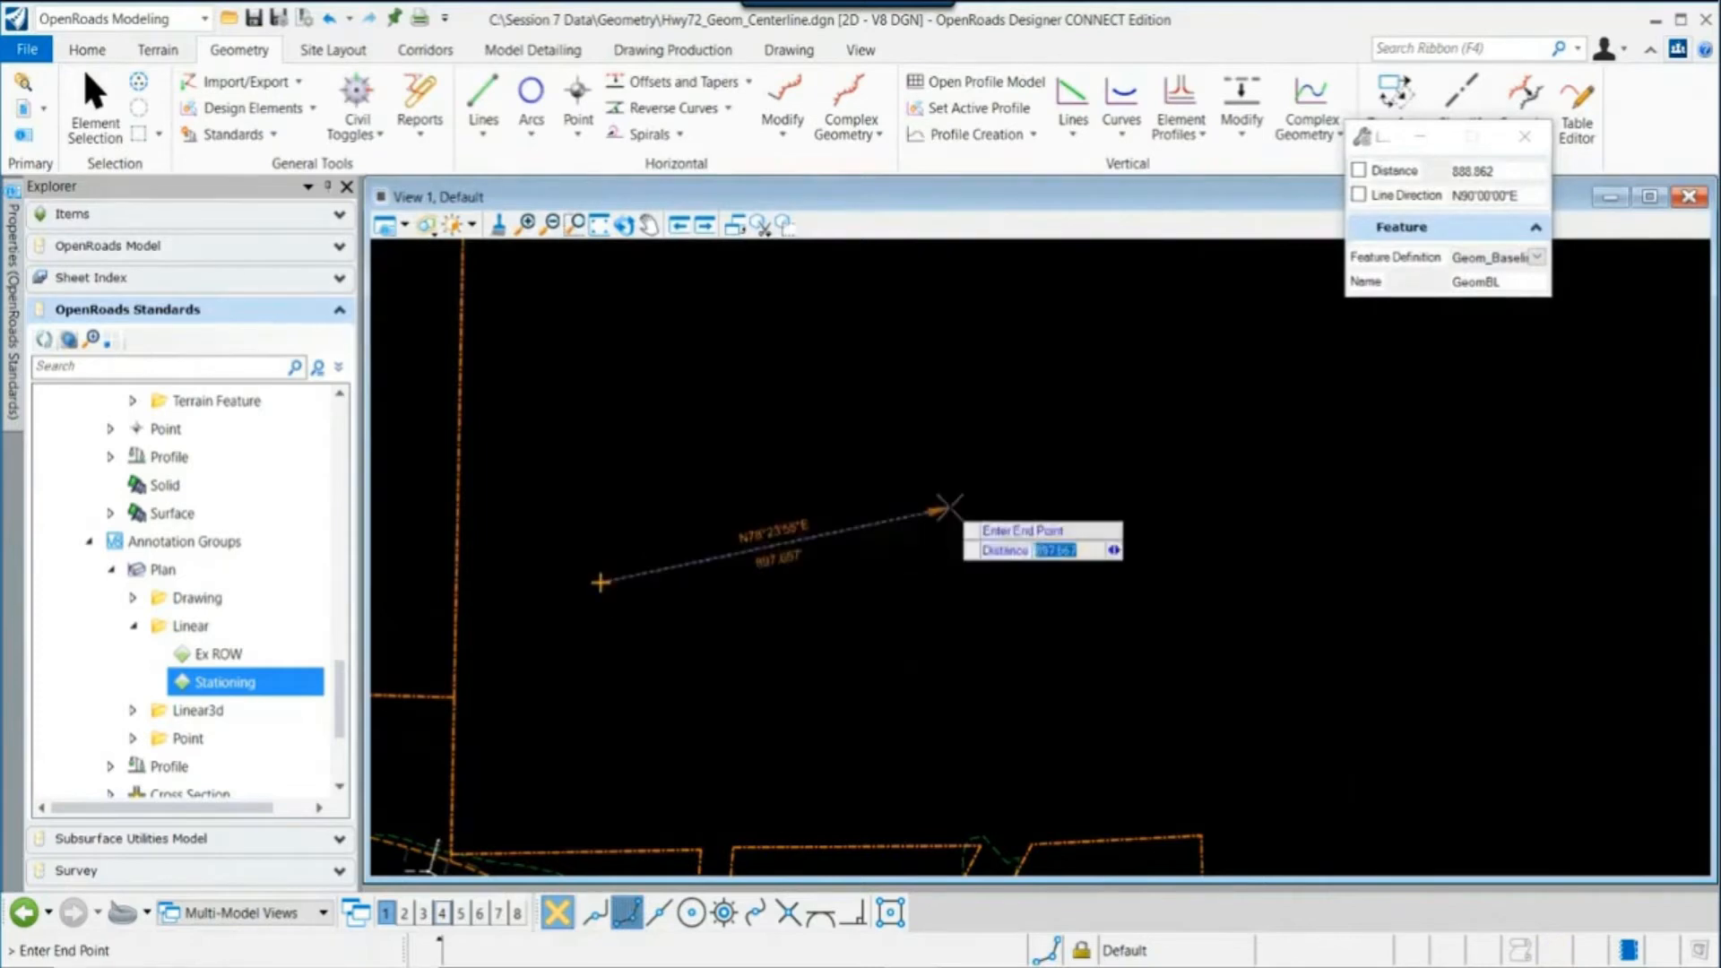
pyautogui.click(1060, 542)
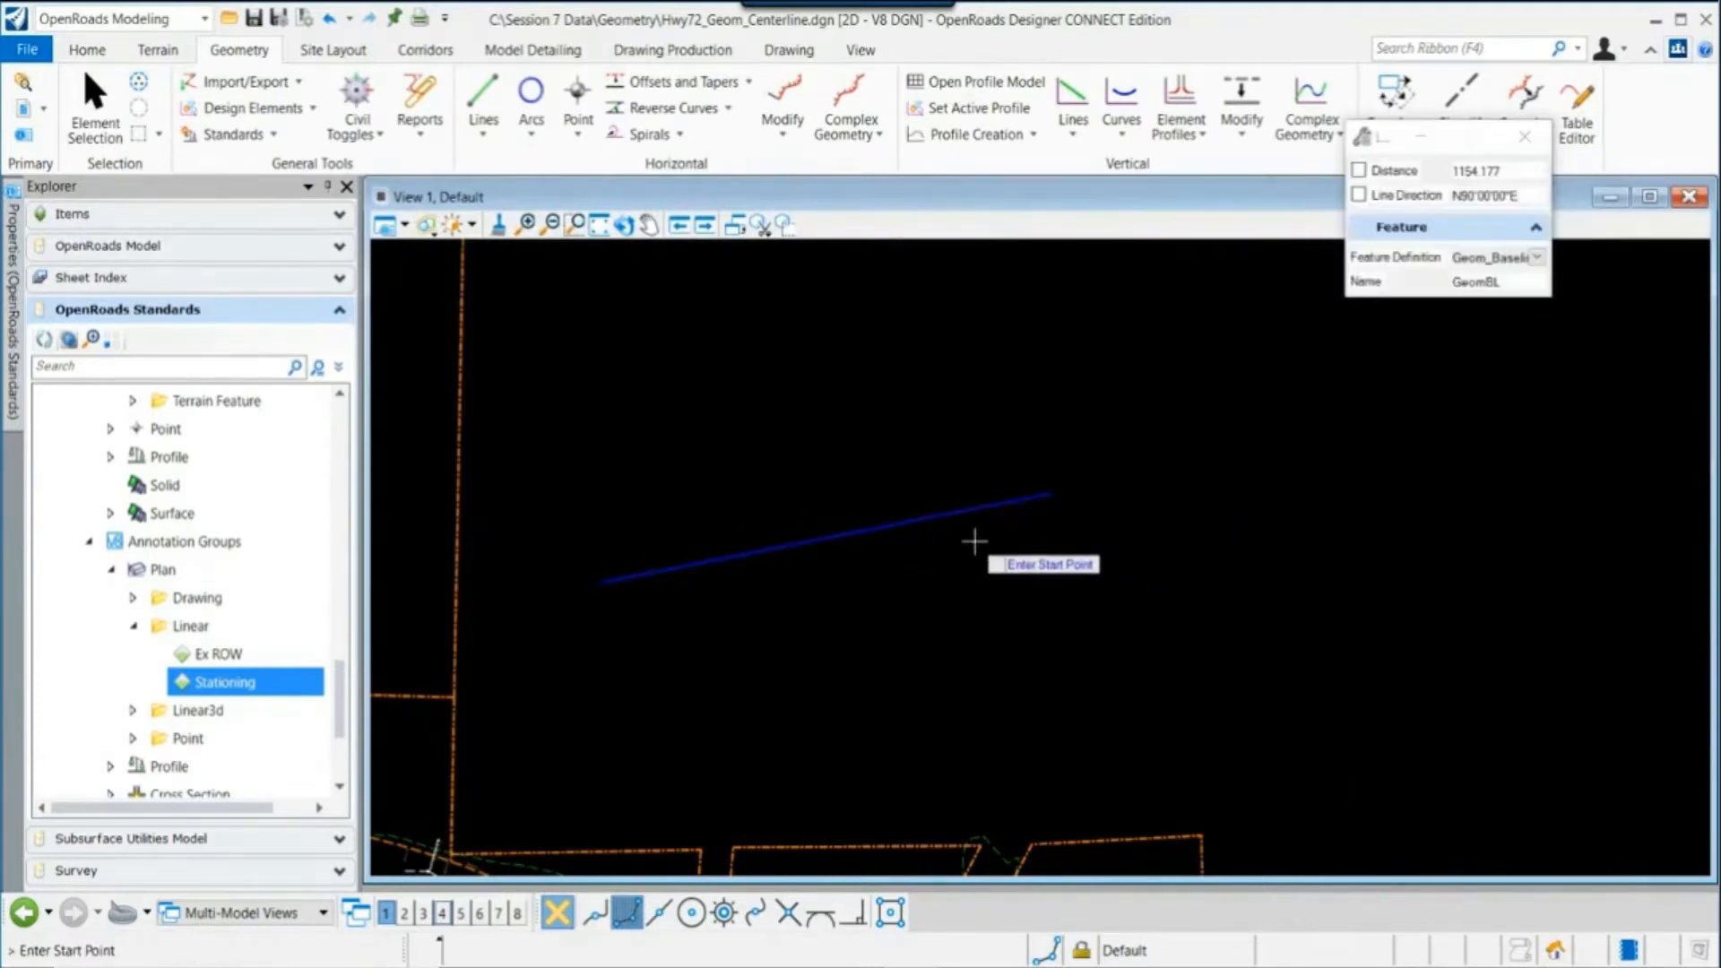
pyautogui.press('Escape')
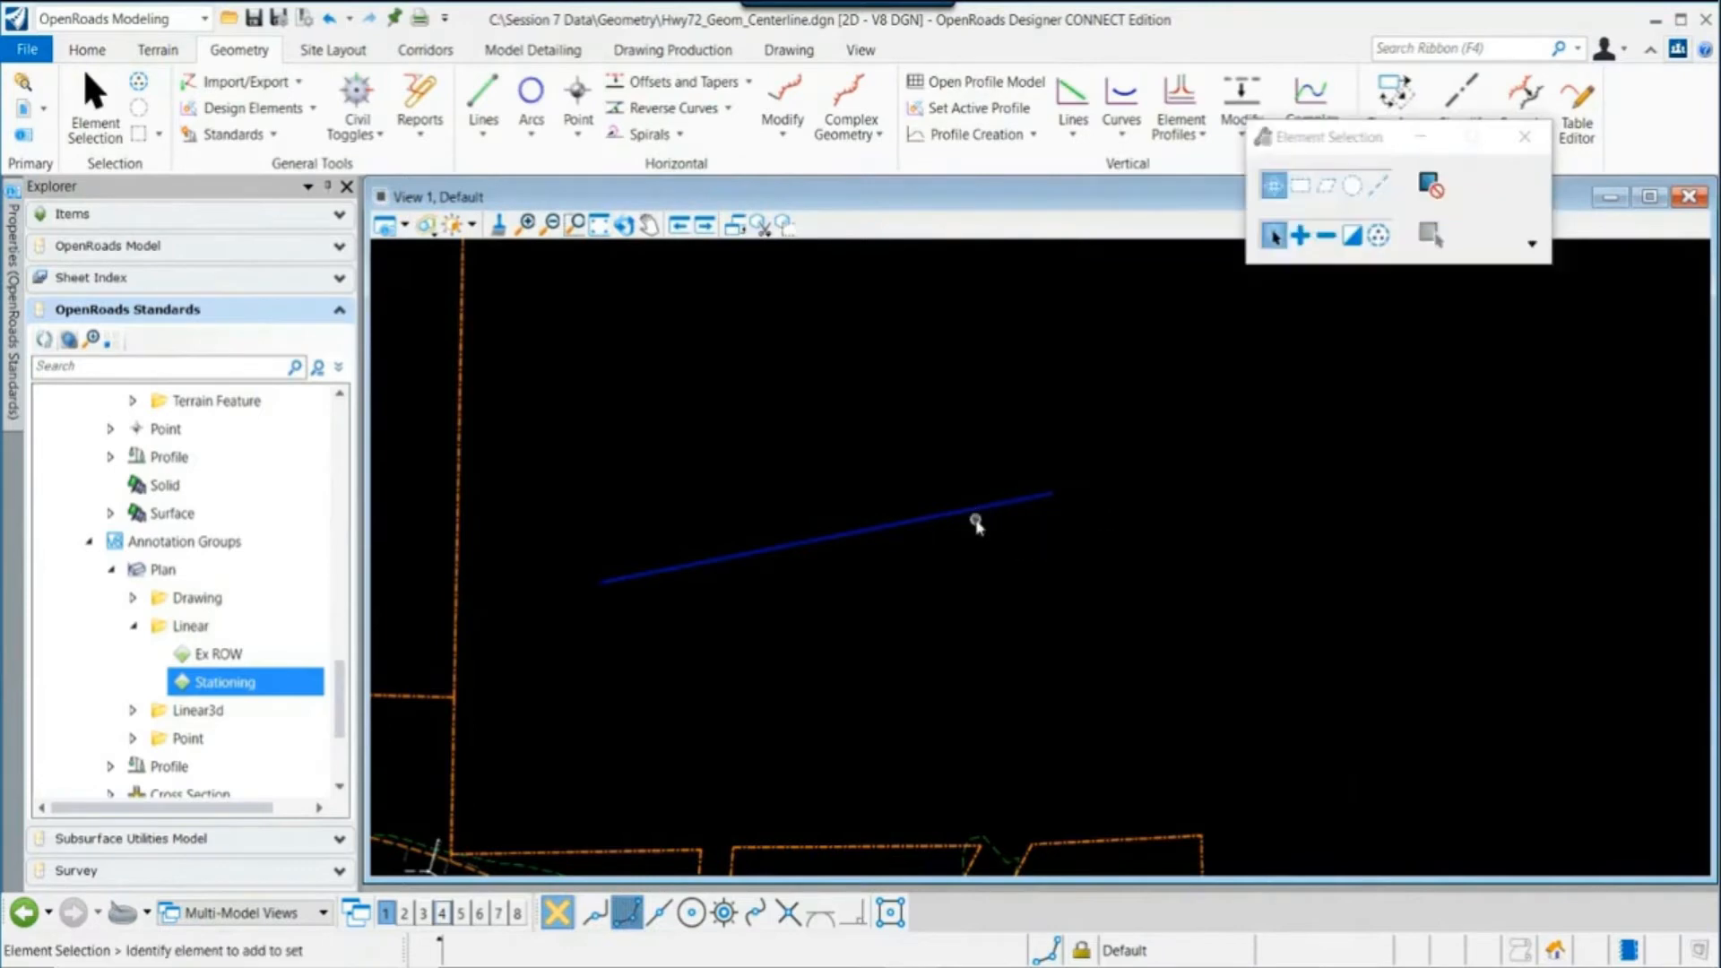
# Step: Inspect the new geometry line's bearing, distance and editing handles, and clear the selection
pyautogui.click(941, 516)
pyautogui.click(590, 584)
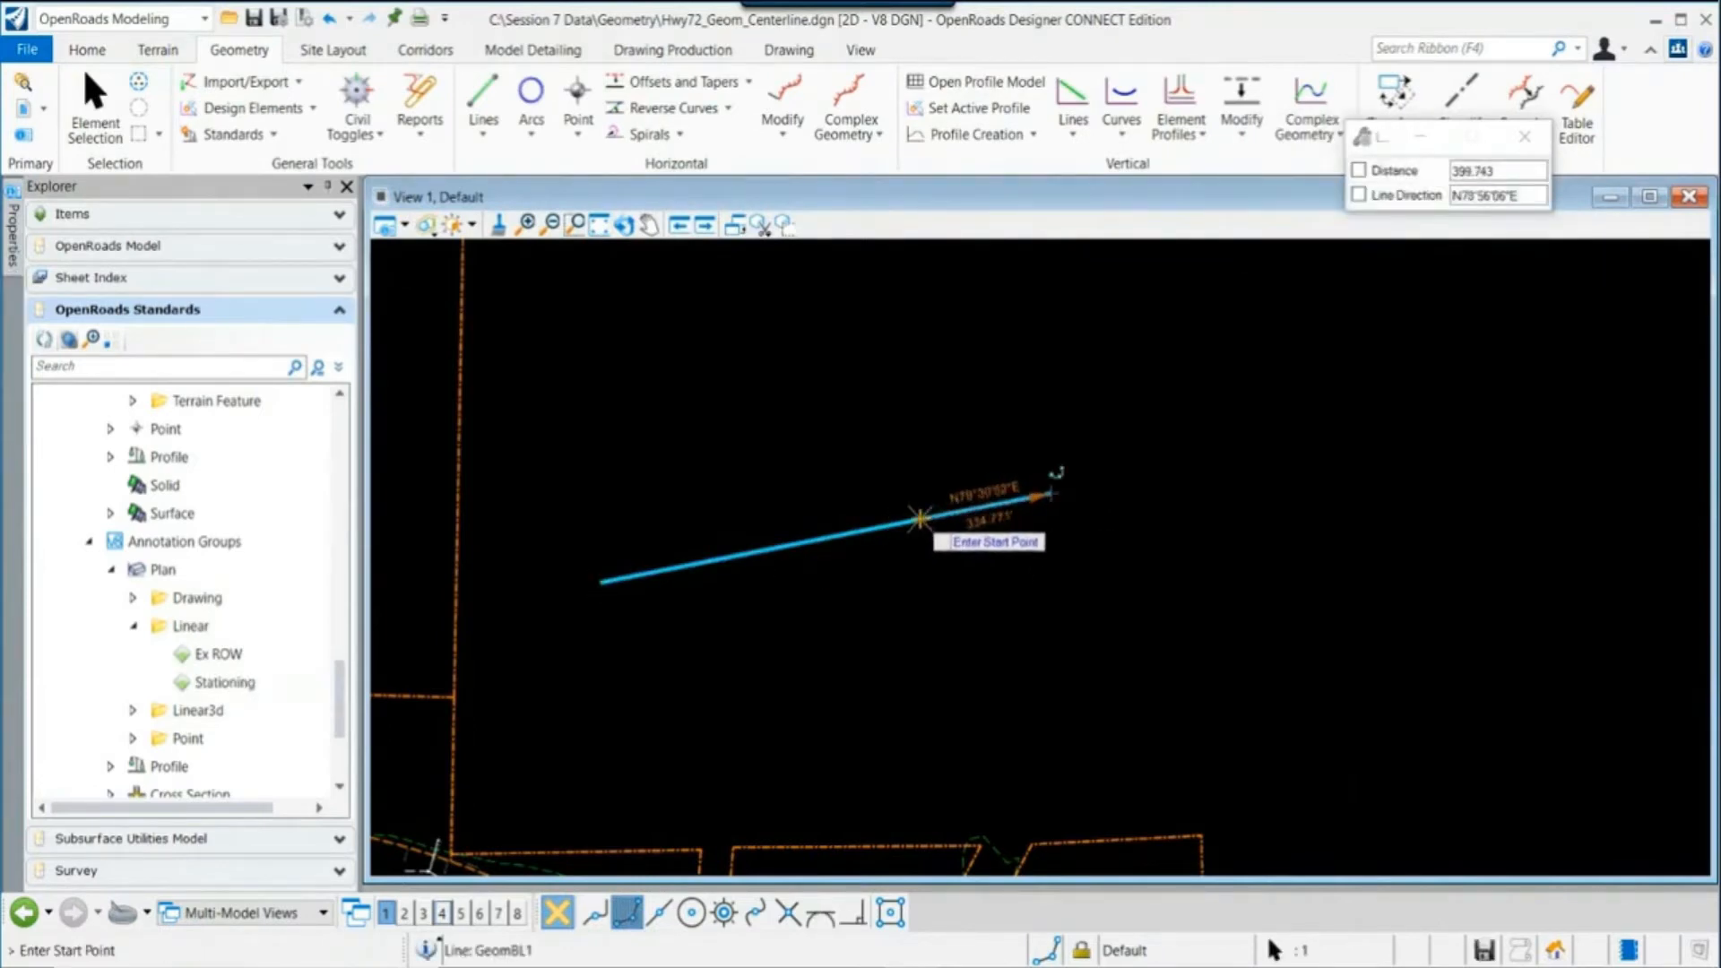
pyautogui.click(928, 513)
pyautogui.scroll(3, 991, 502)
pyautogui.scroll(6, 989, 502)
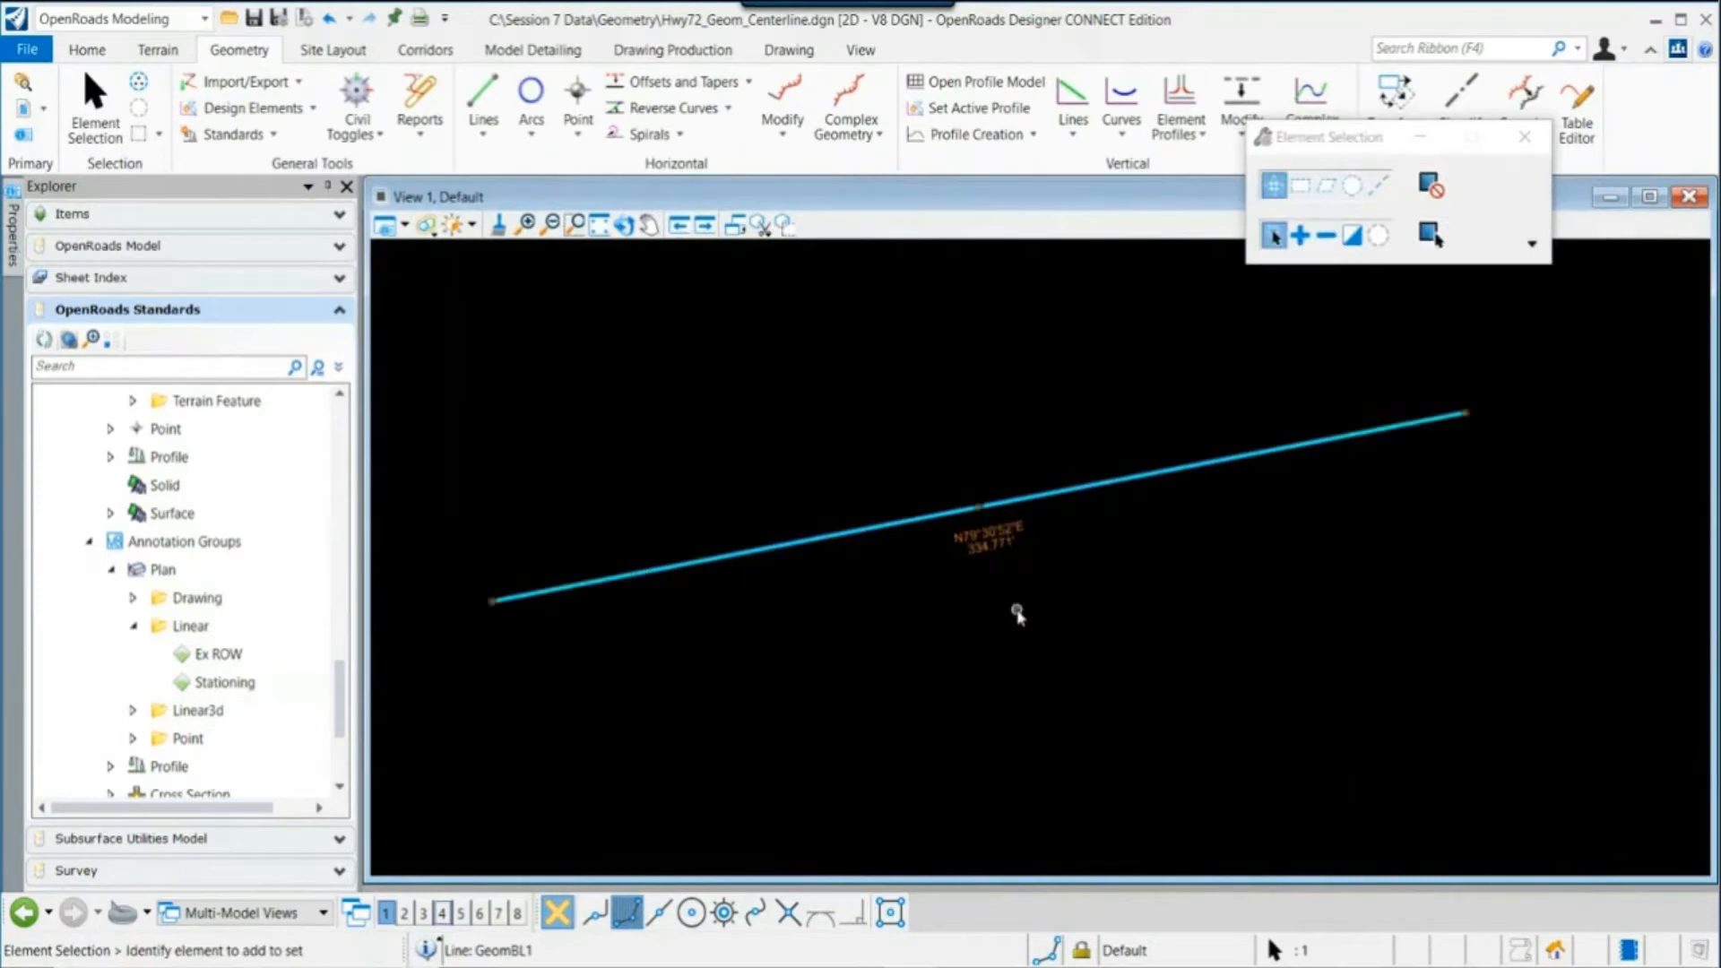
pyautogui.scroll(-1, 799, 606)
pyautogui.click(768, 400)
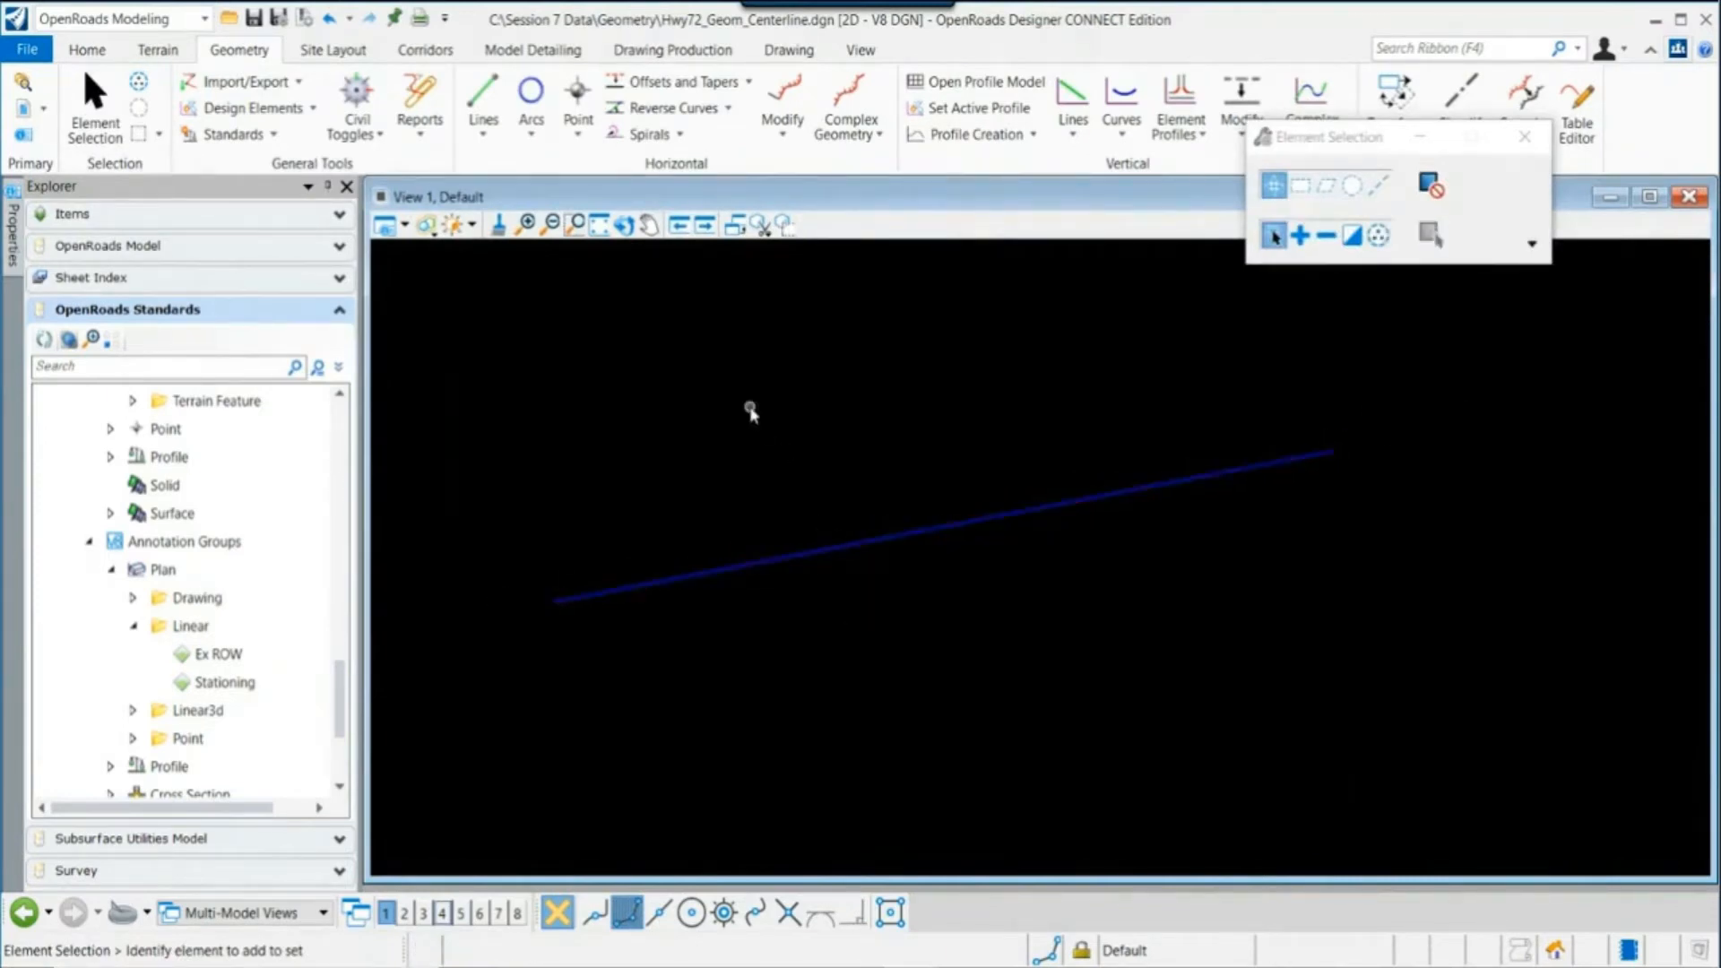
# Step: Draw a single-segment SmartLine above the blue geometry line, running roughly alongside it
pyautogui.click(789, 51)
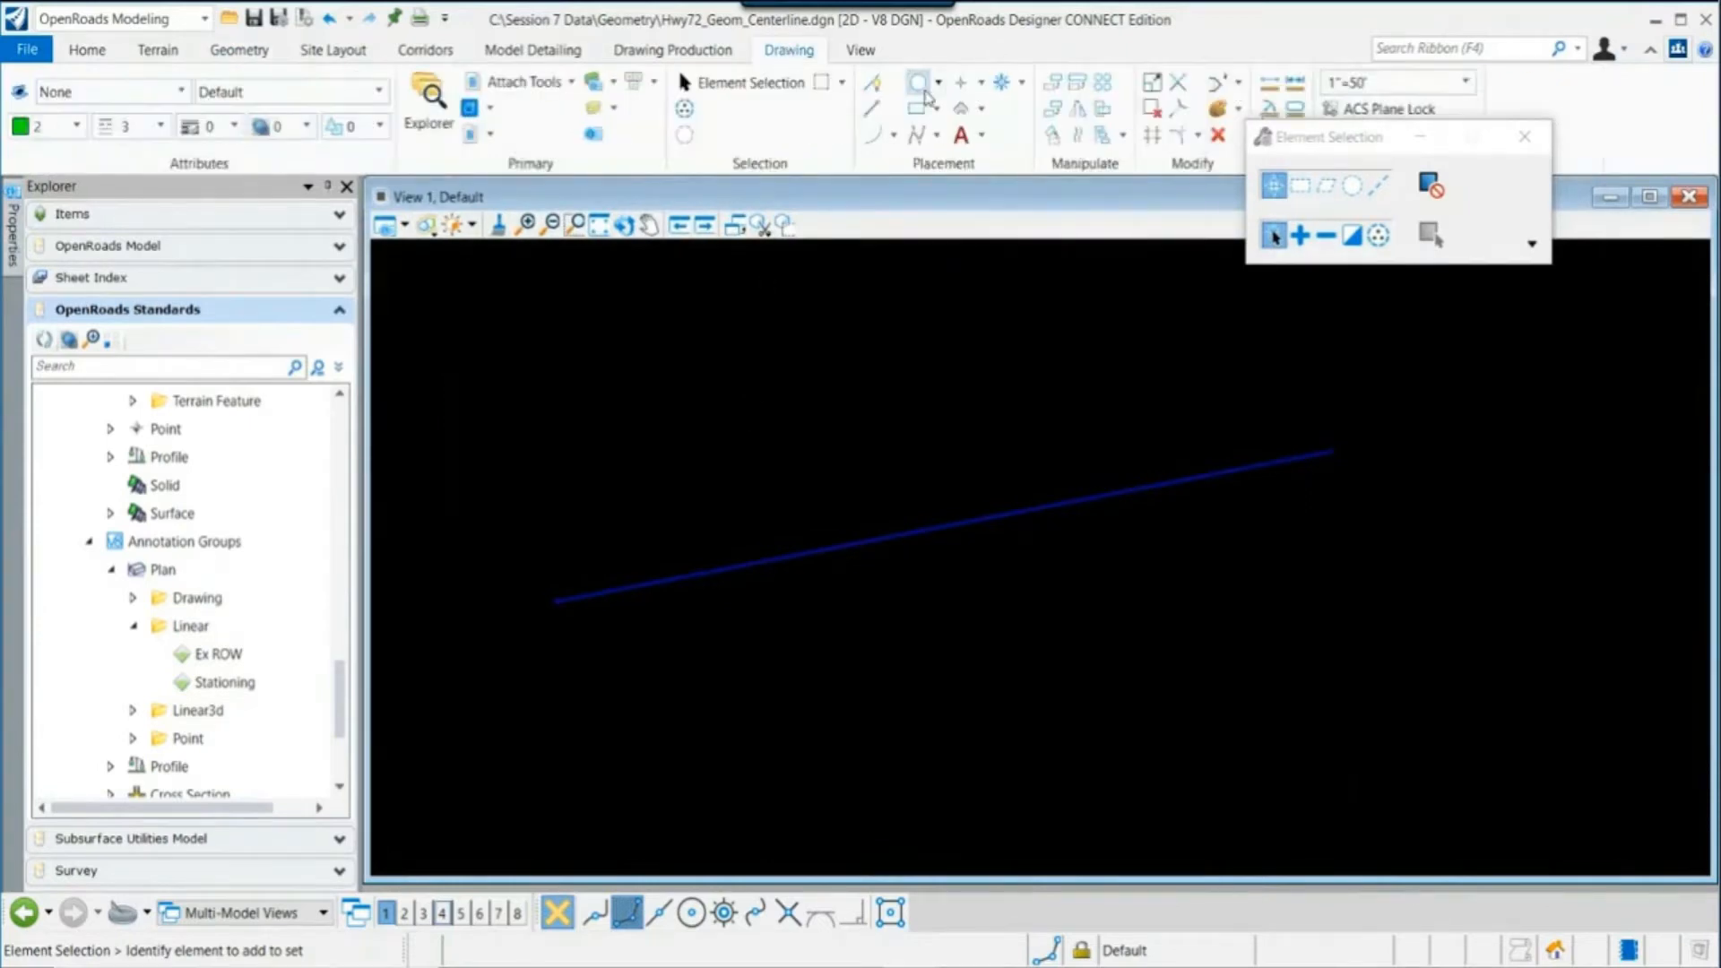
pyautogui.click(872, 83)
pyautogui.click(549, 454)
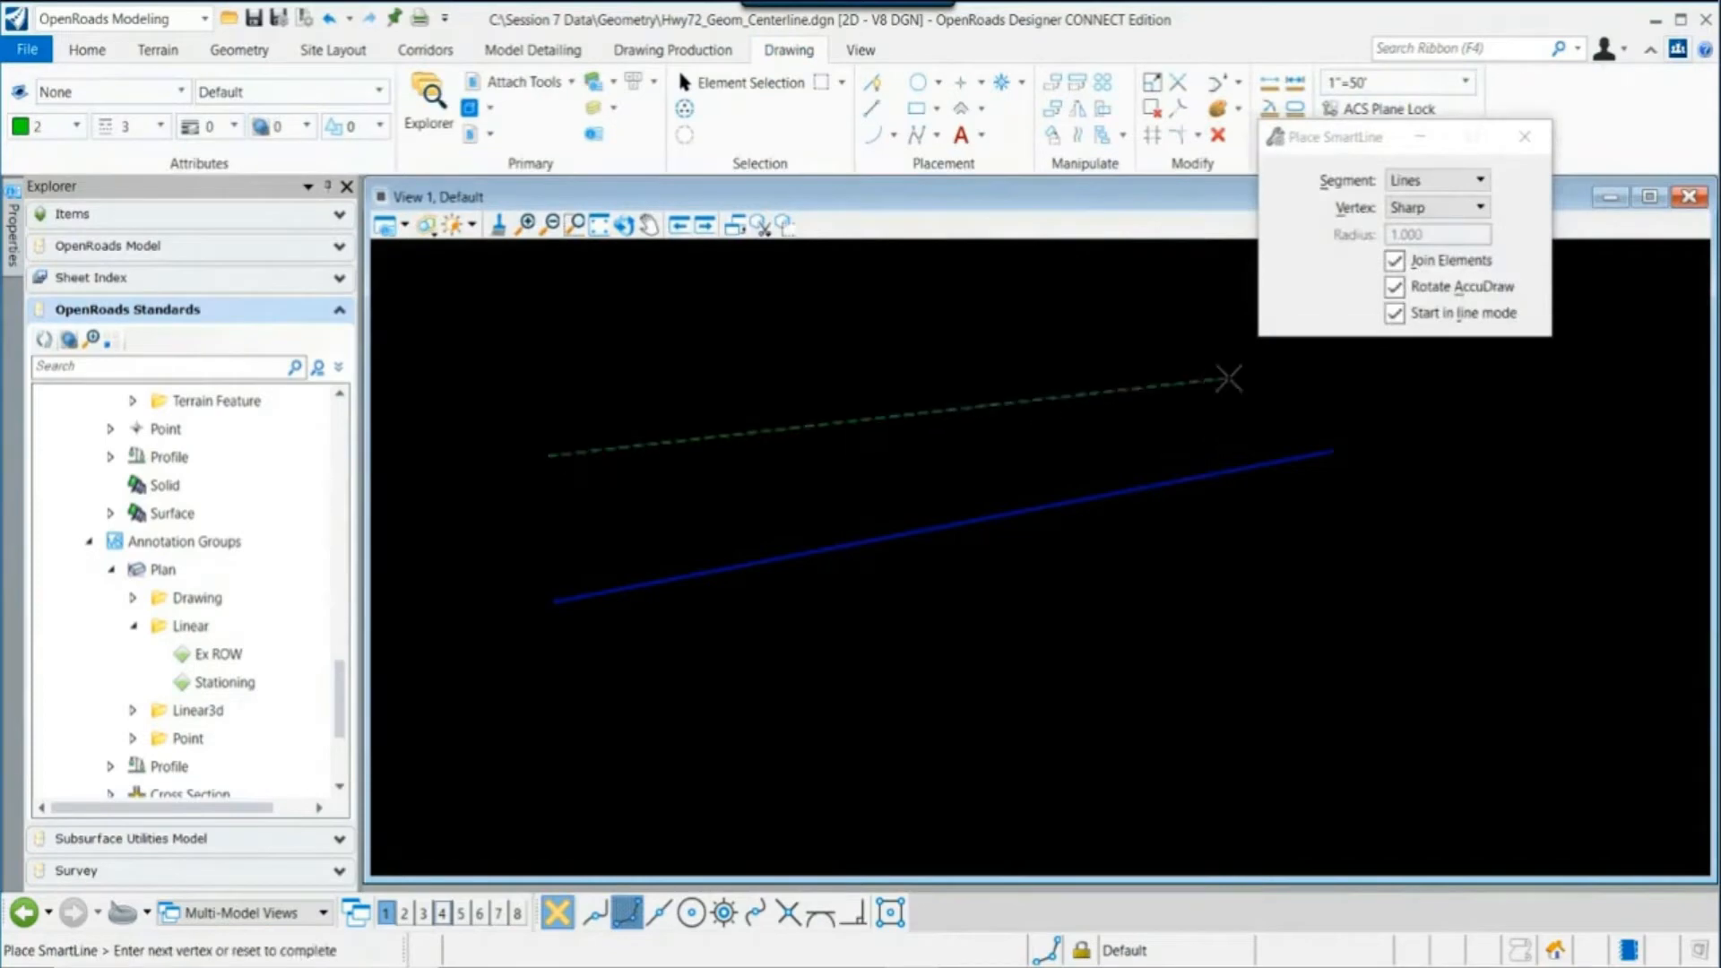
pyautogui.click(1286, 391)
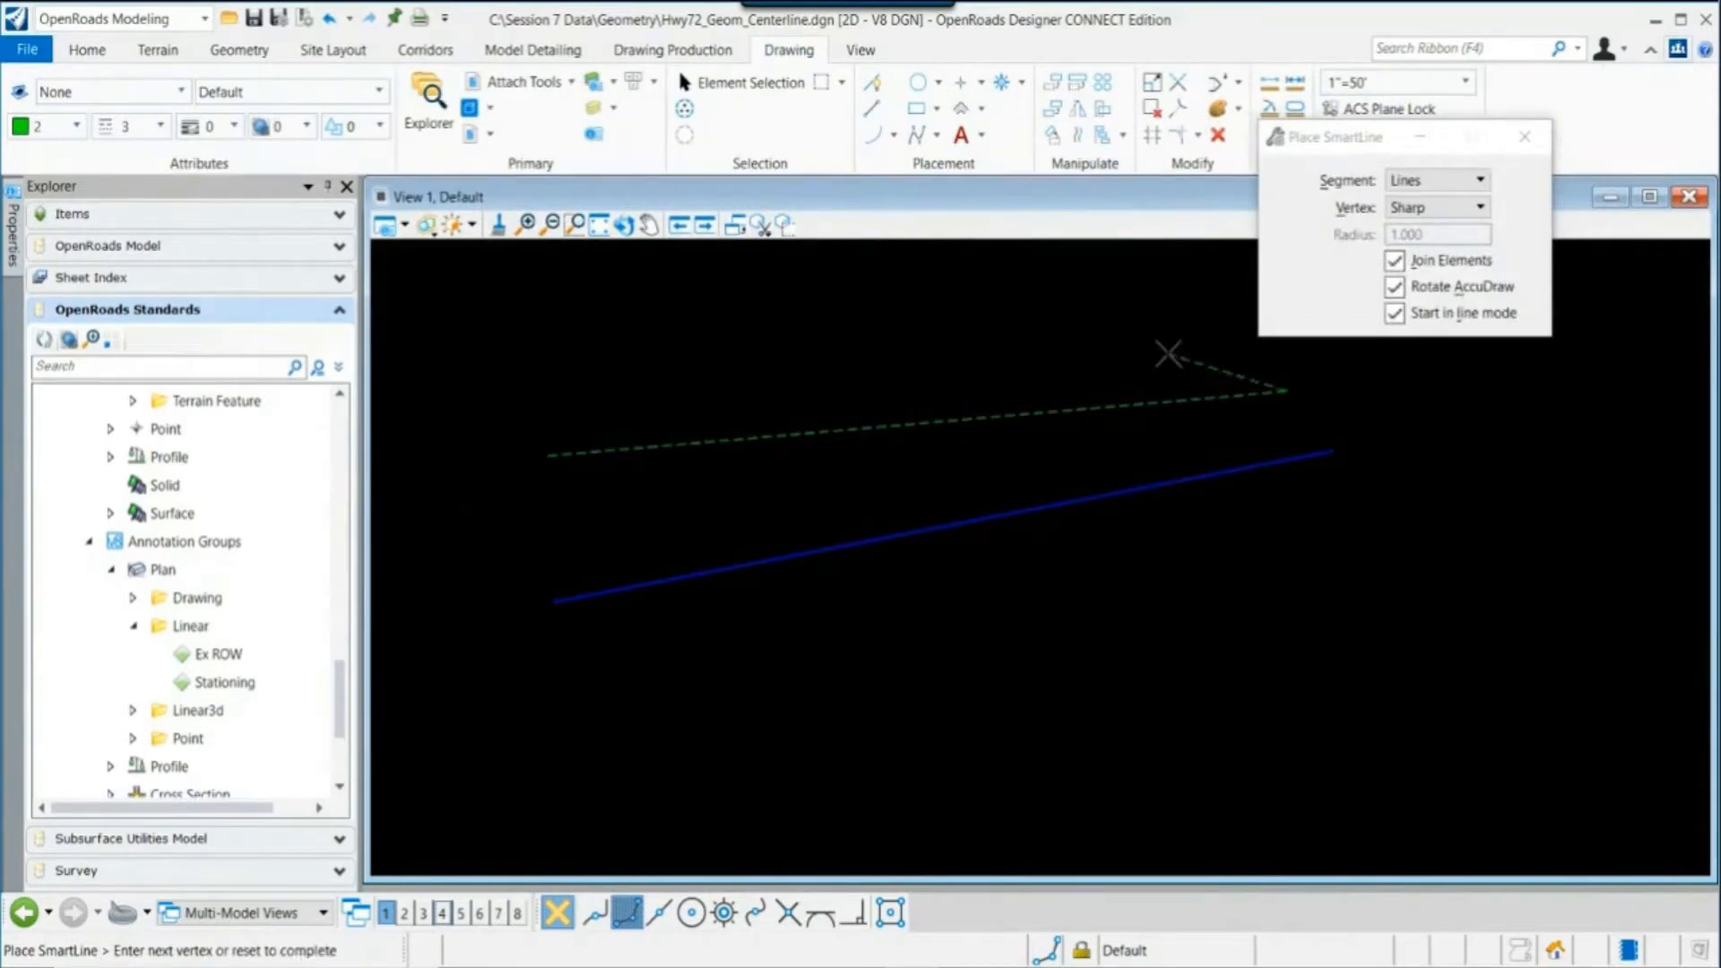
pyautogui.rightClick(1172, 359)
pyautogui.press('Escape')
pyautogui.moveTo(1179, 370); pyautogui.dragTo(1166, 423, button='middle')
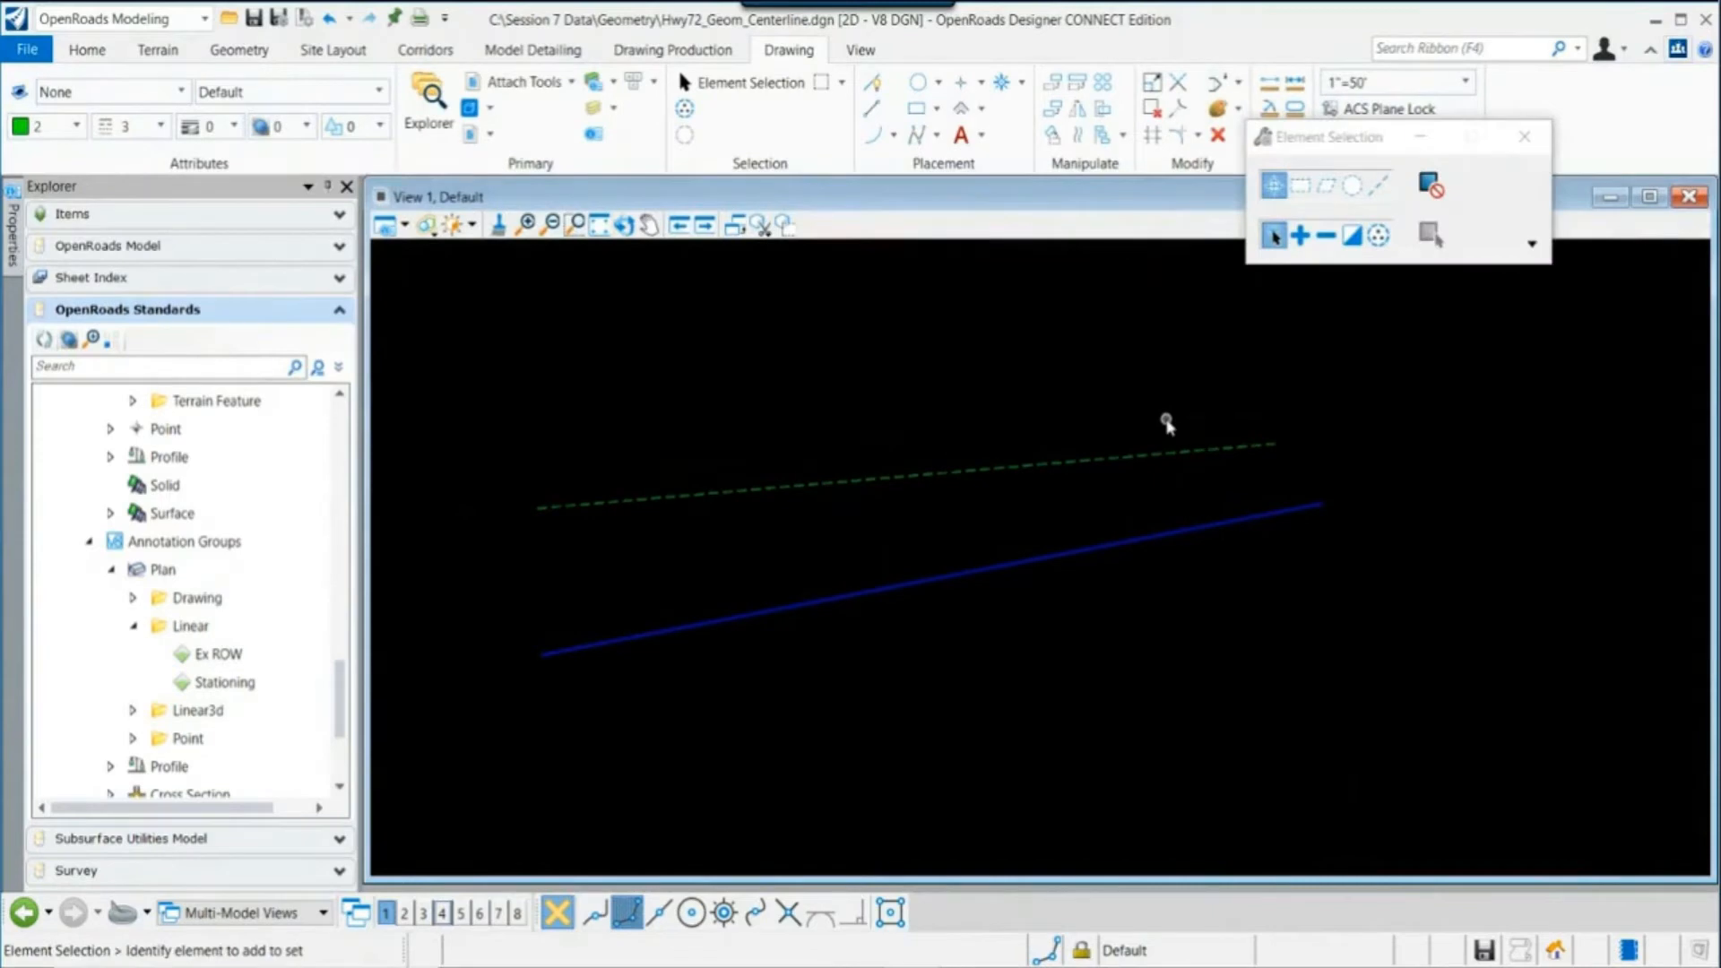
# Step: Compare the plain dashed line with the geometry line by selecting them, and clear the selection
pyautogui.scroll(-1, 1124, 446)
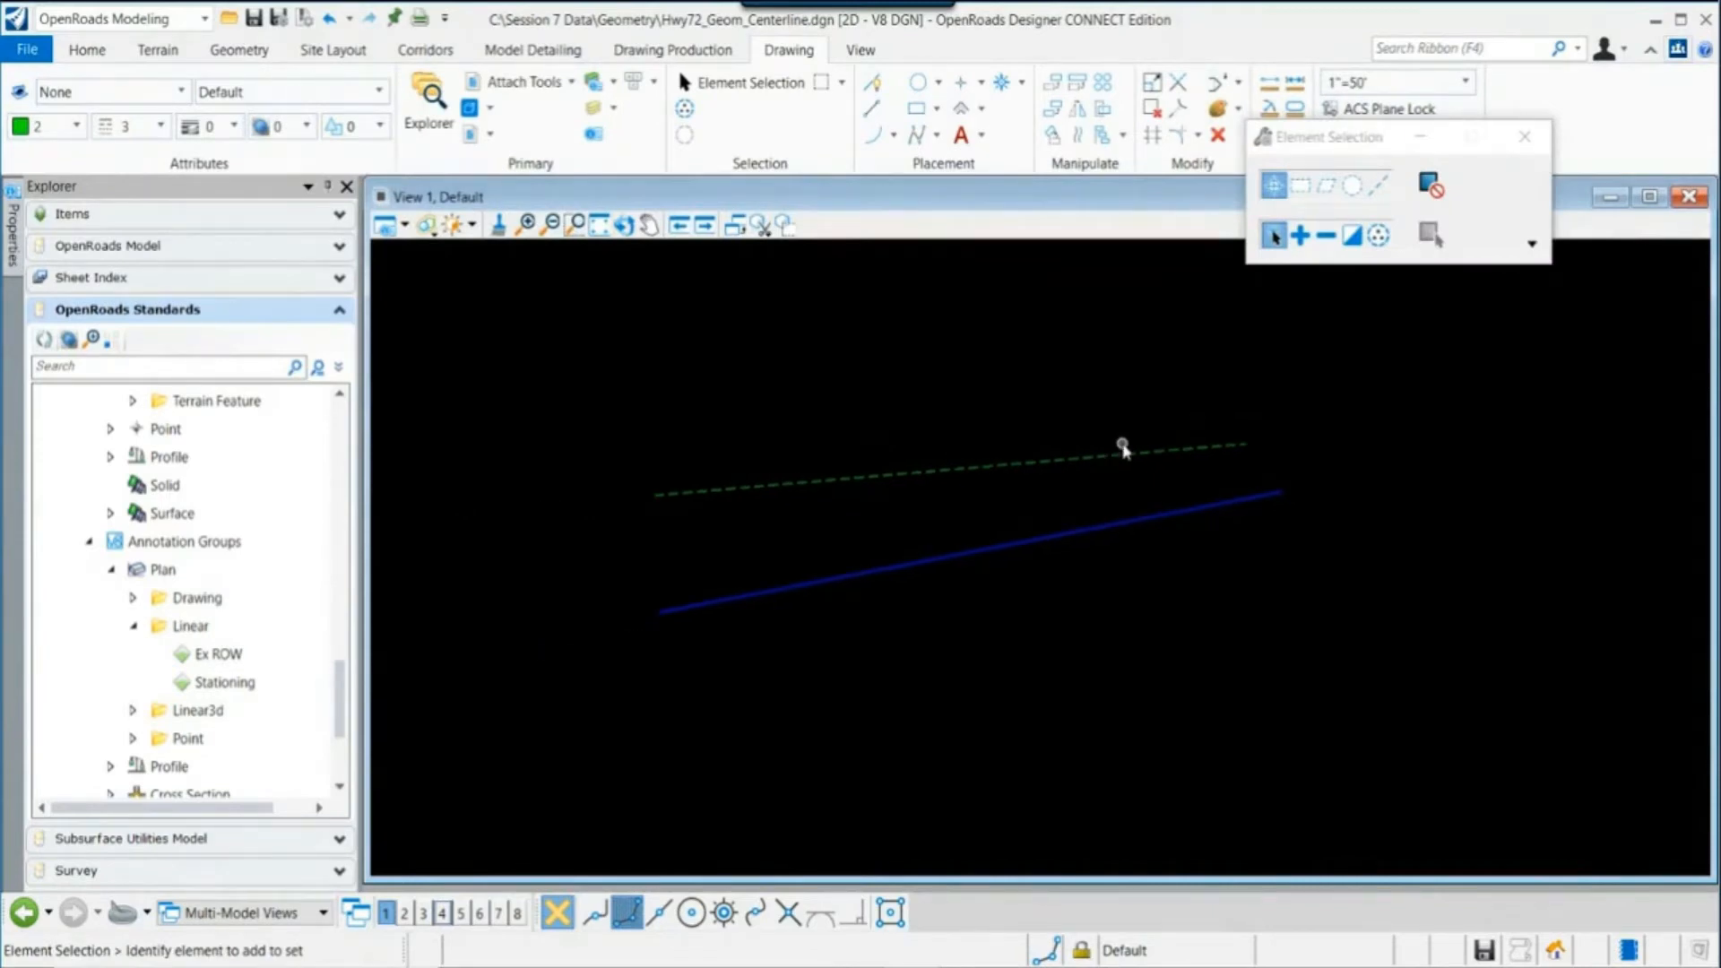
pyautogui.click(1099, 527)
pyautogui.click(1054, 468)
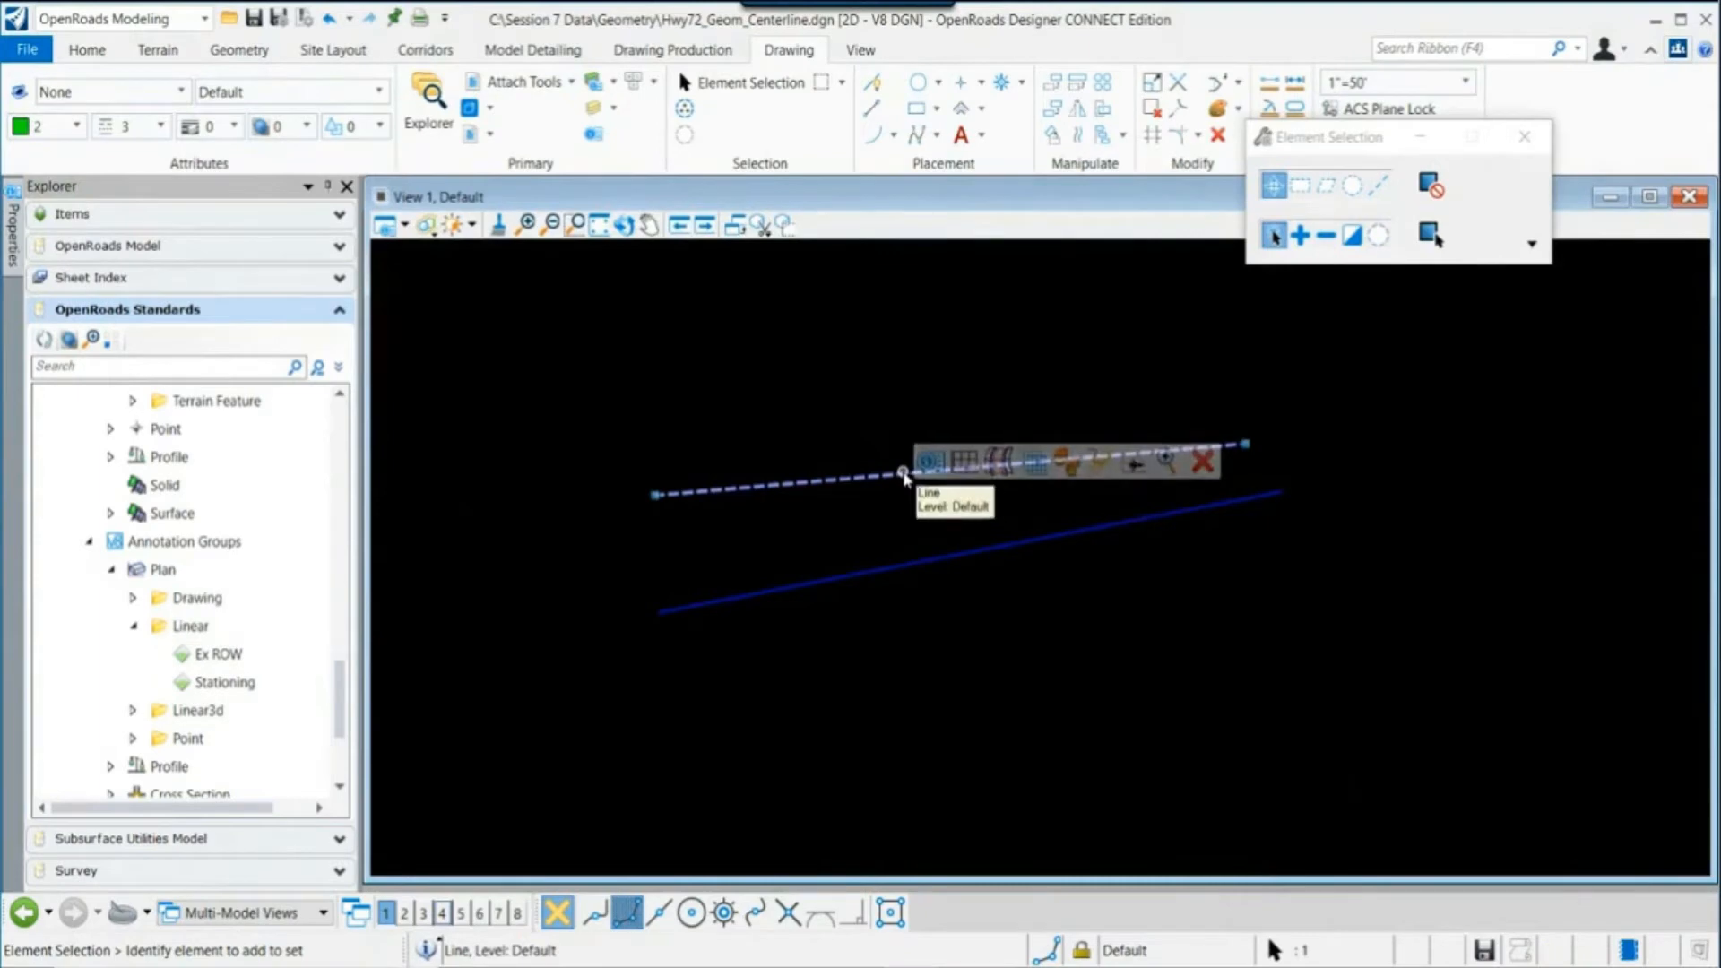
pyautogui.click(868, 424)
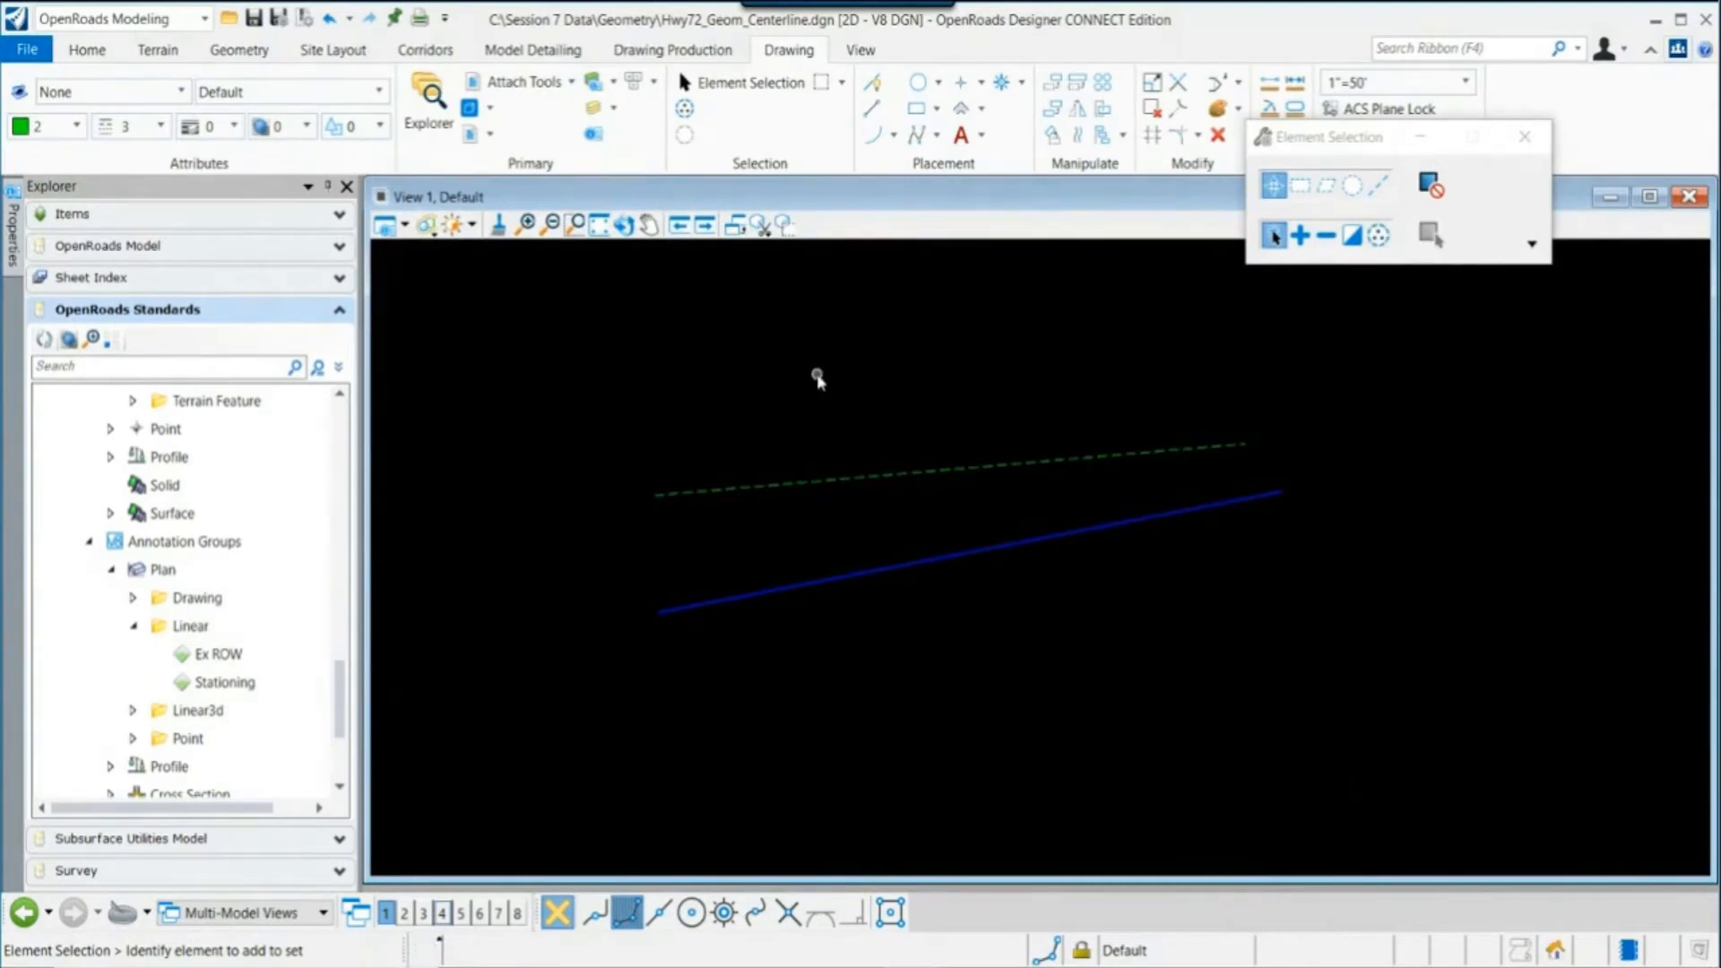
# Step: Place a station-offset label with the _Lbl_Pln_Sta-Off cell at the dashed line's east end, referenced to the blue geometry line
pyautogui.click(654, 52)
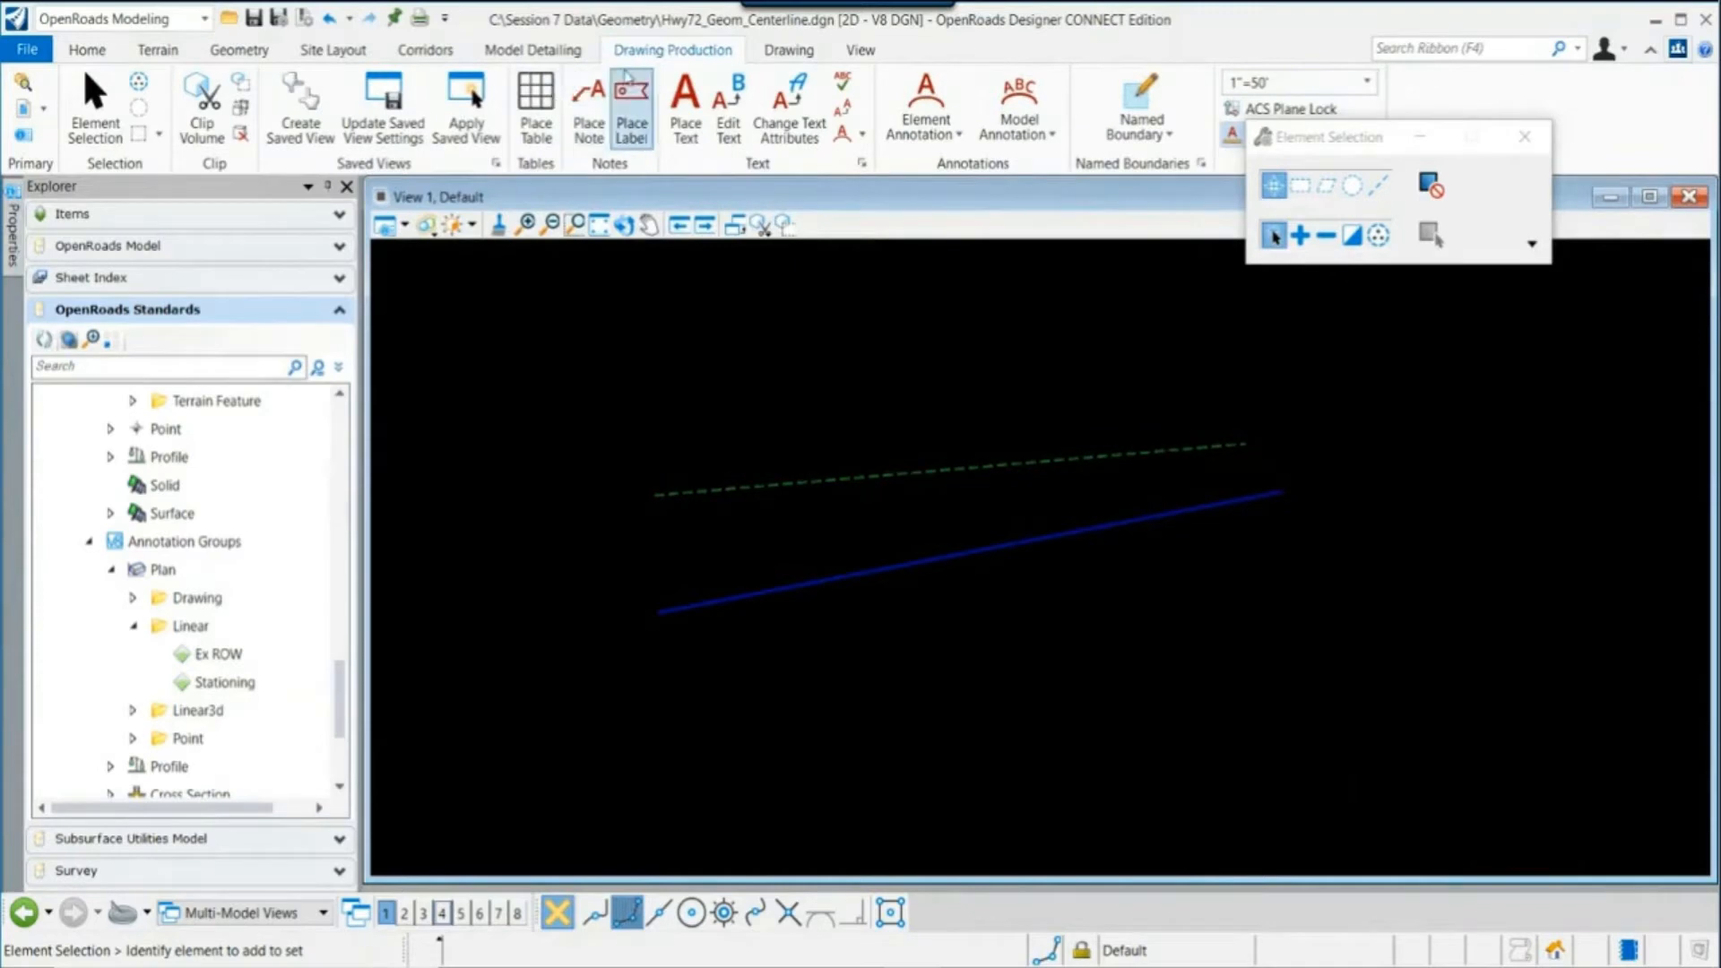
pyautogui.click(633, 133)
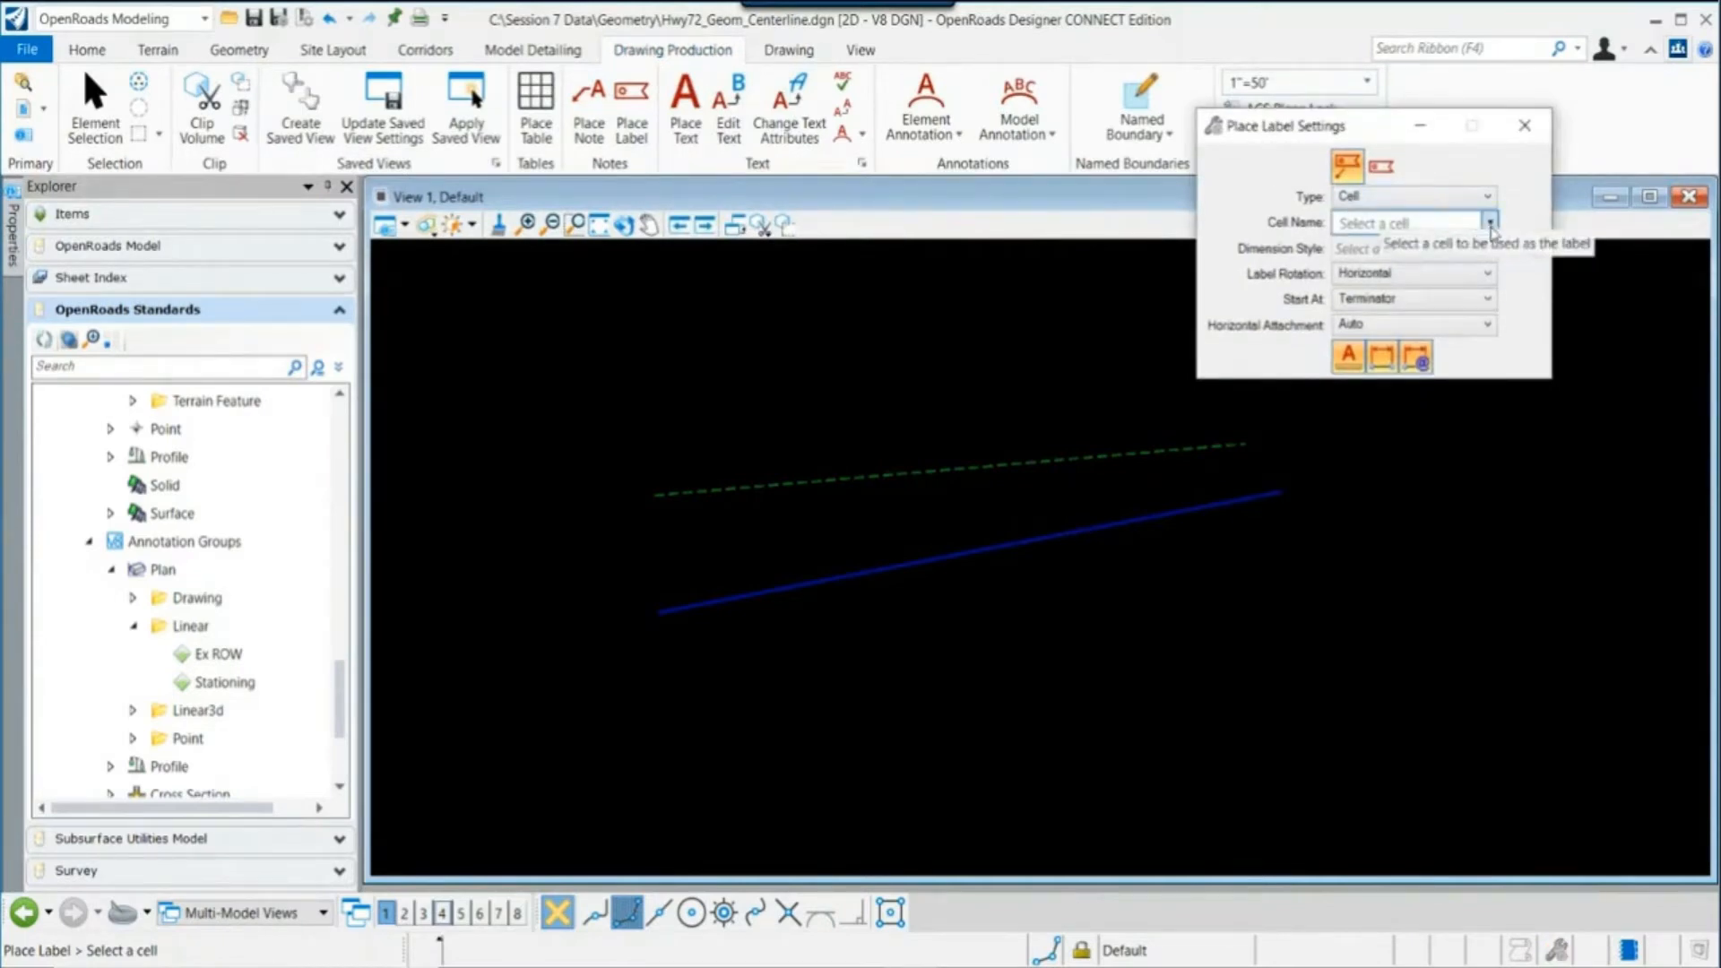
pyautogui.click(1490, 224)
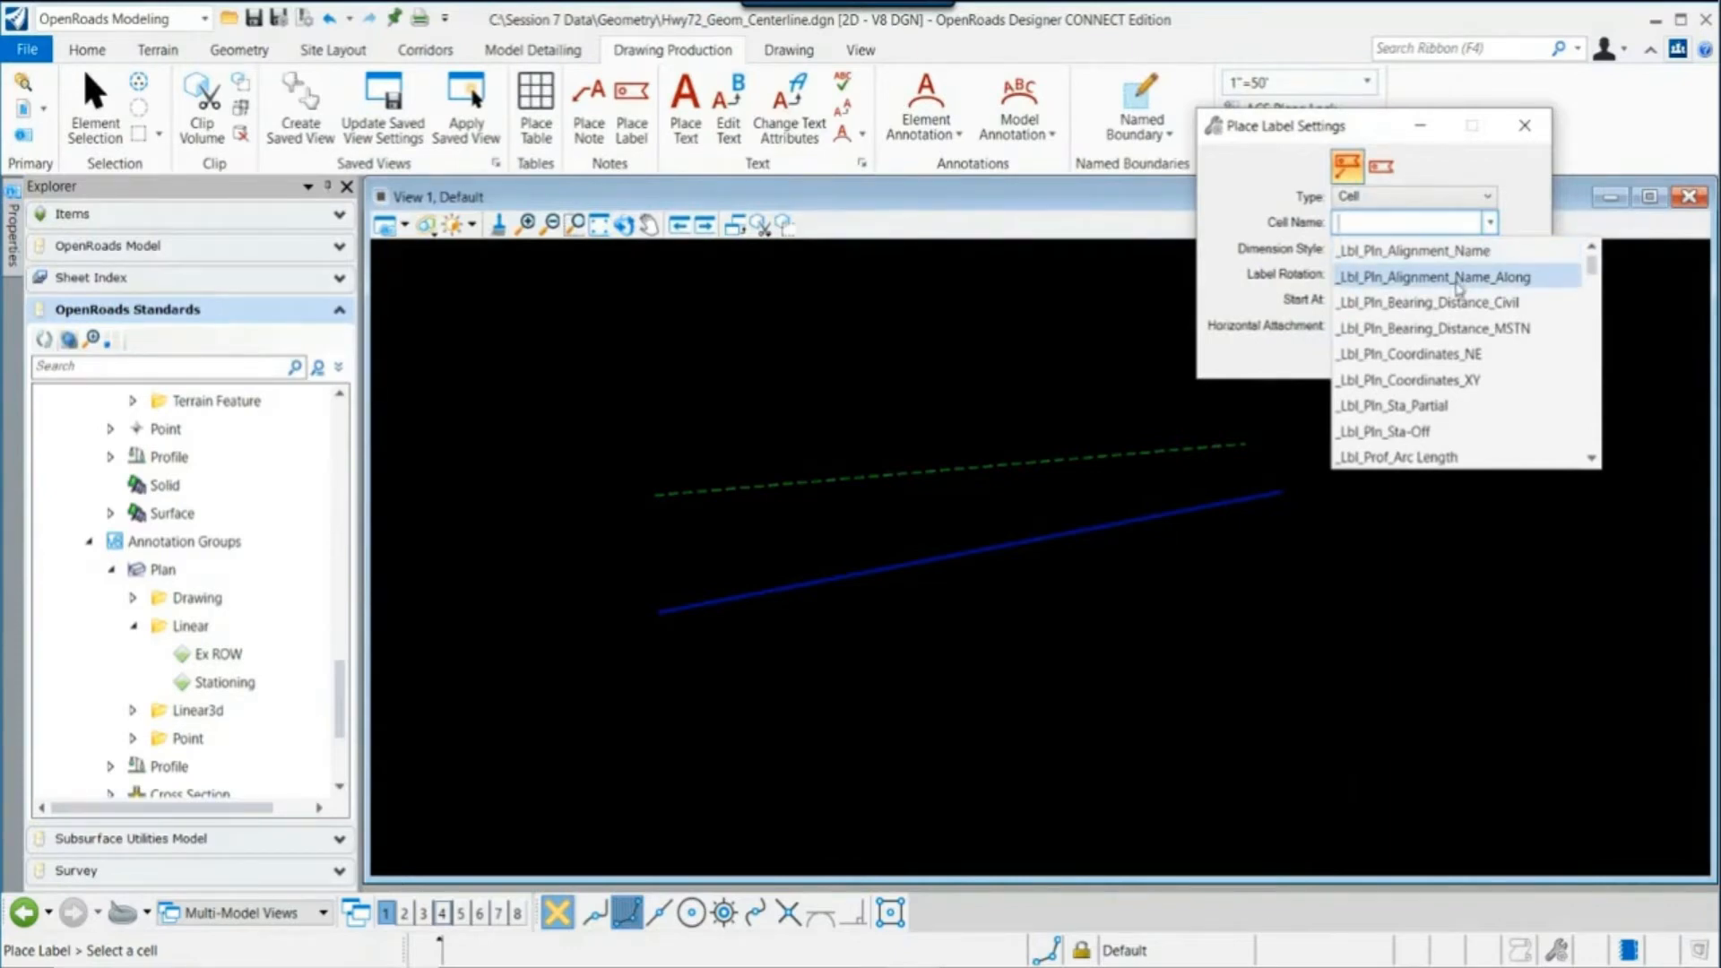
pyautogui.click(1385, 432)
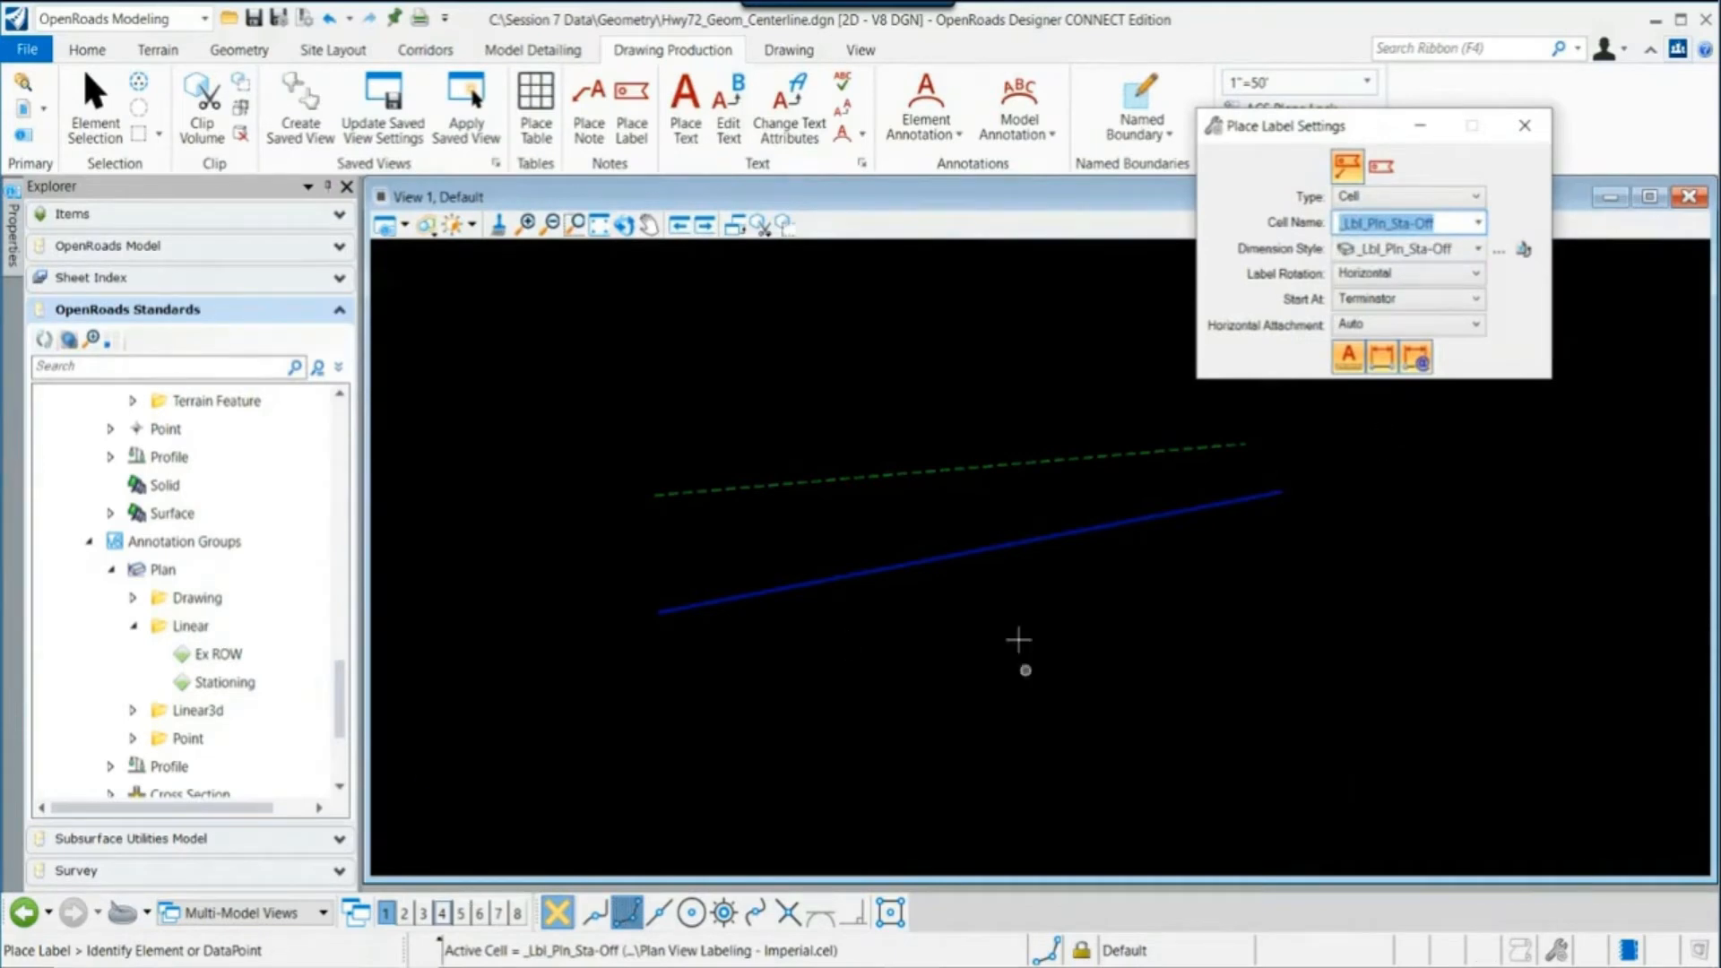
pyautogui.click(992, 547)
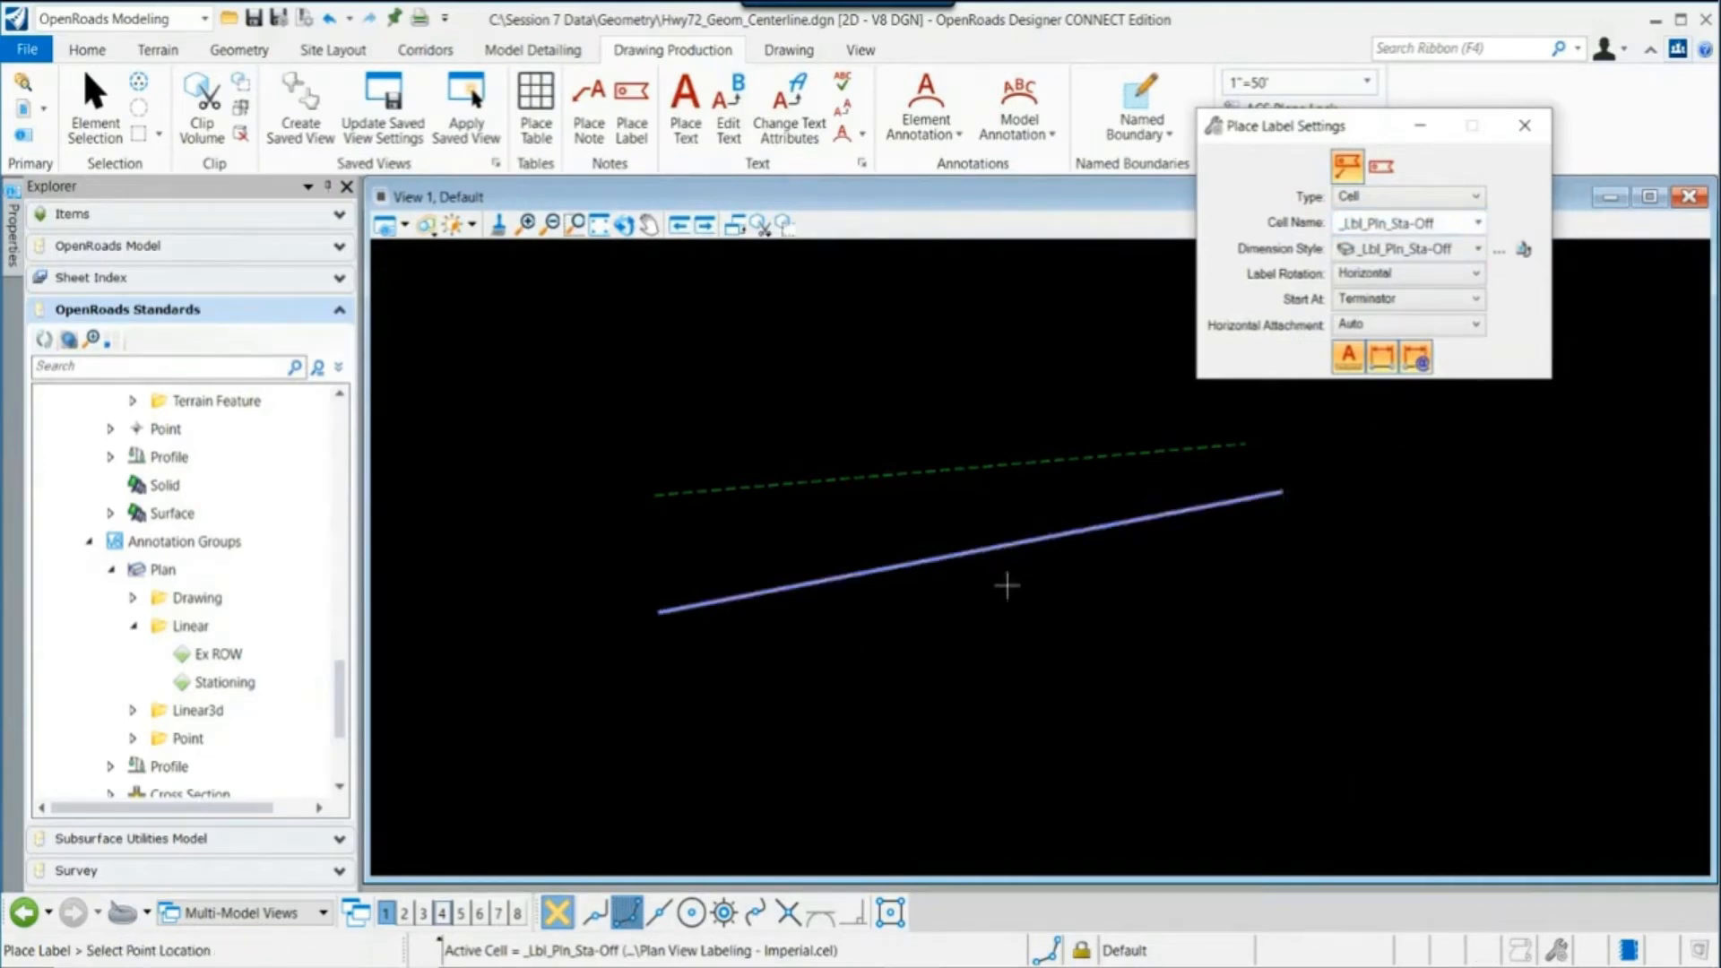
pyautogui.click(1228, 444)
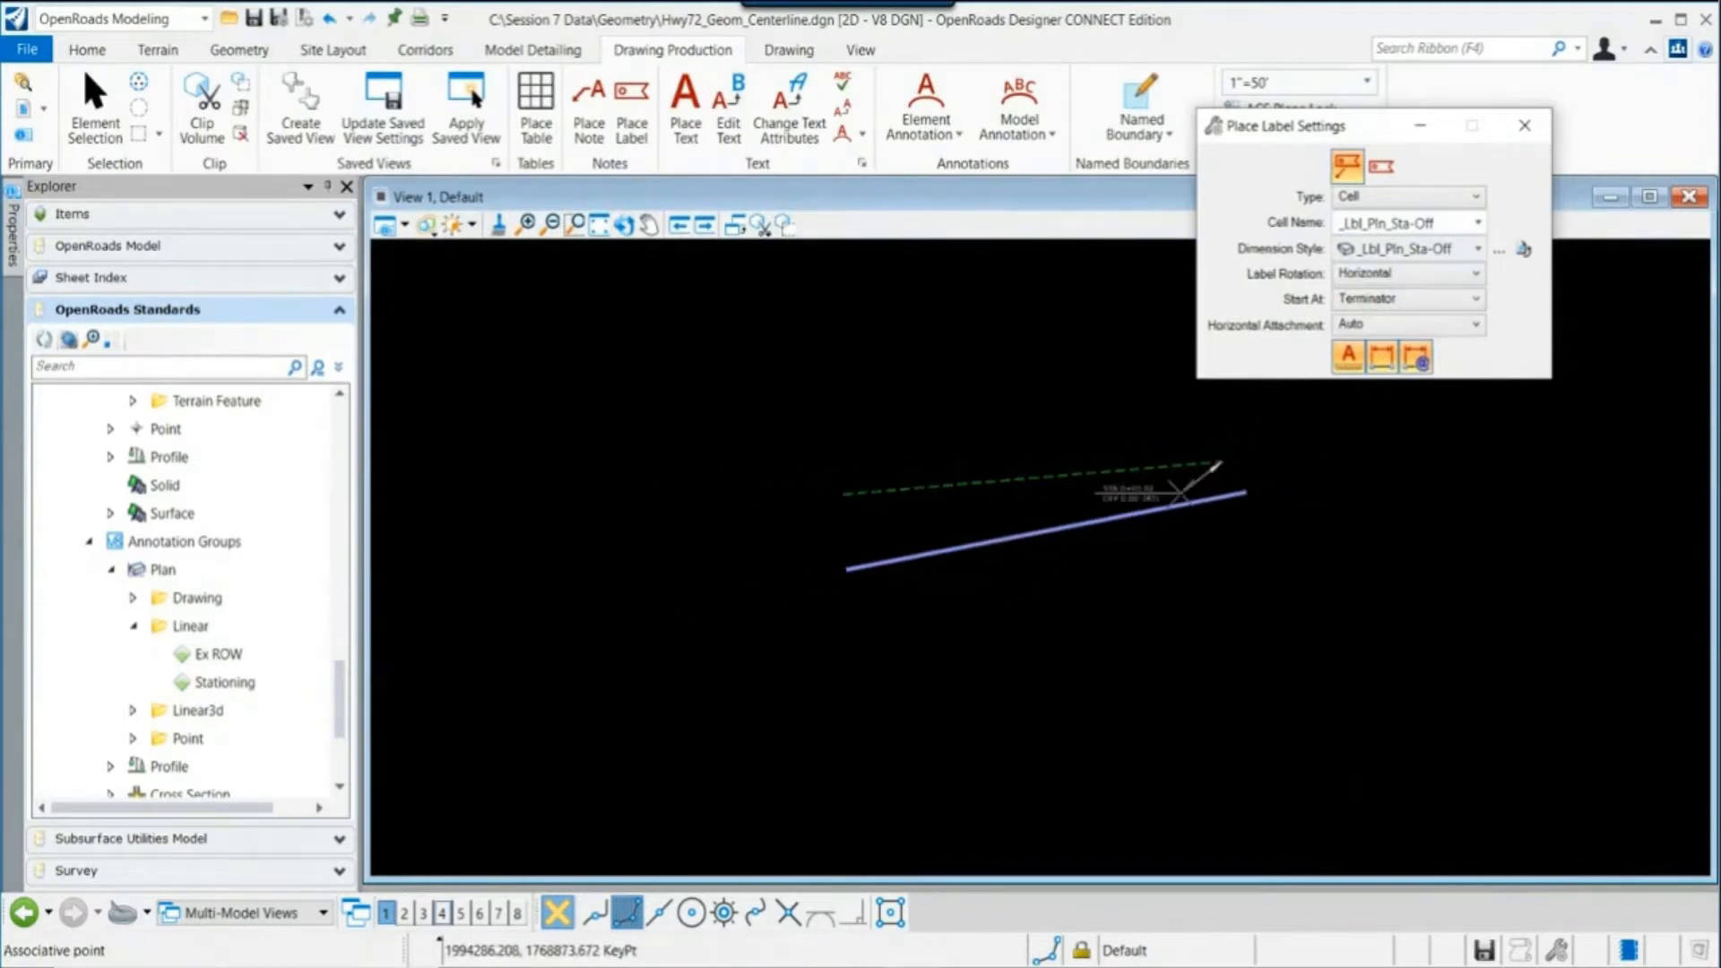
pyautogui.click(1241, 417)
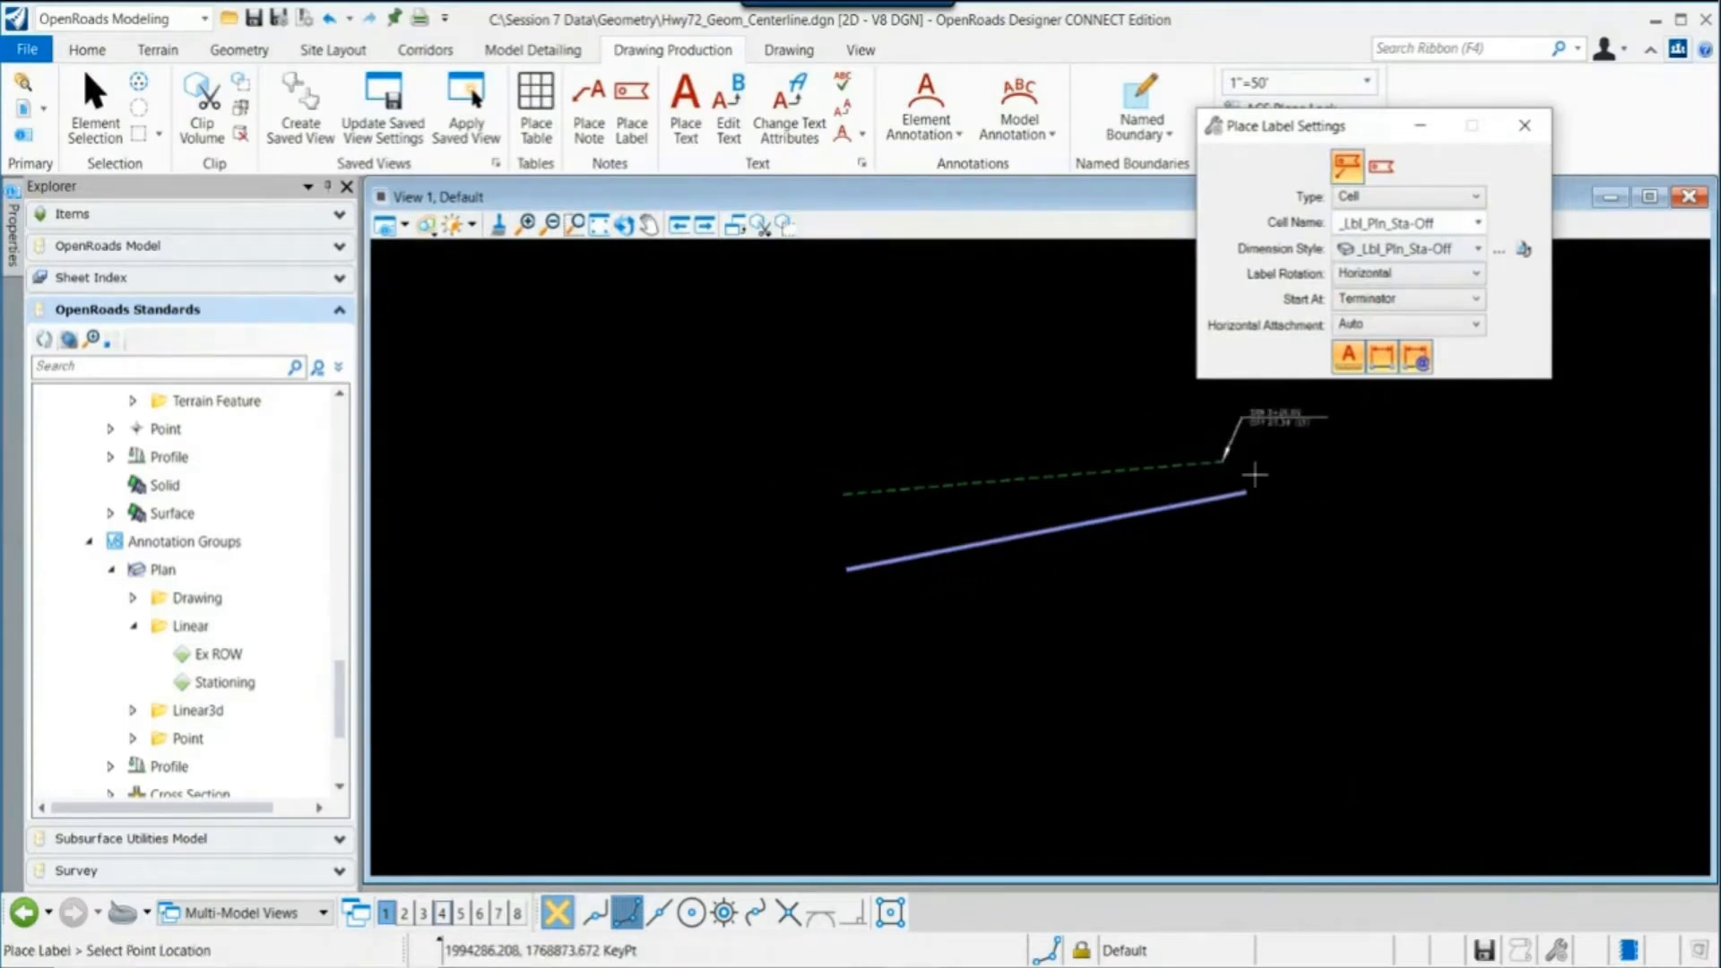
# Step: Add a second station-offset label at the dashed line's west end, up and to its left, and end label placement
pyautogui.scroll(2, 1257, 436)
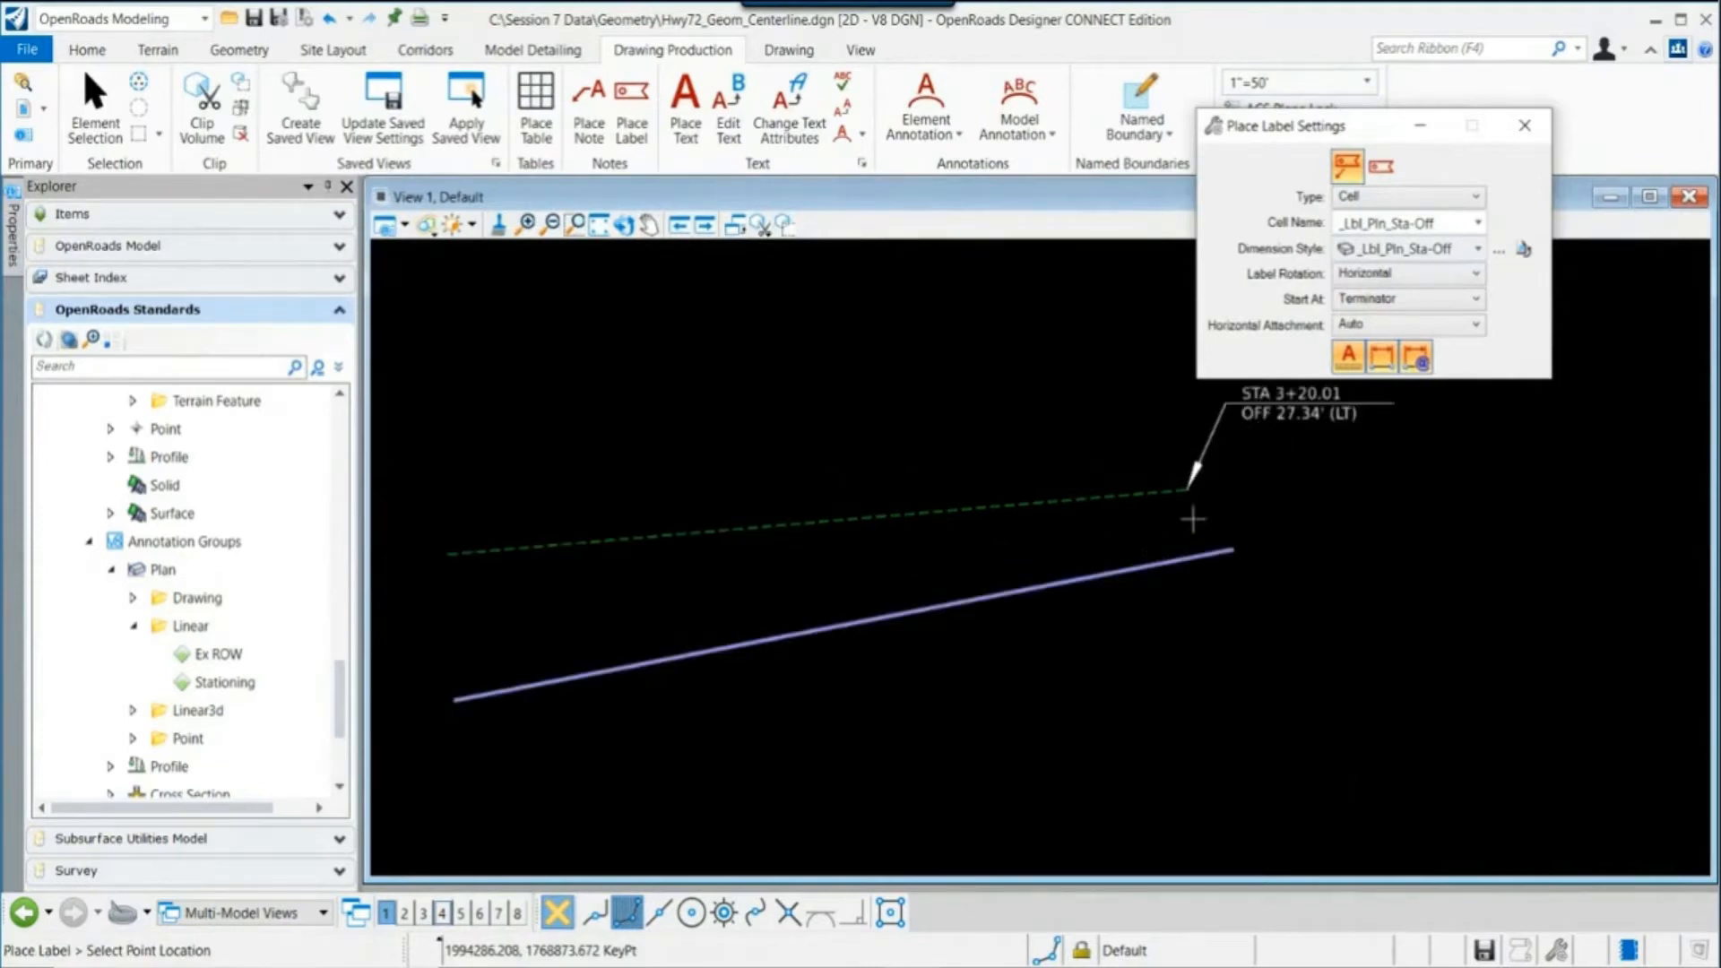
pyautogui.moveTo(696, 584); pyautogui.dragTo(885, 586, button='middle')
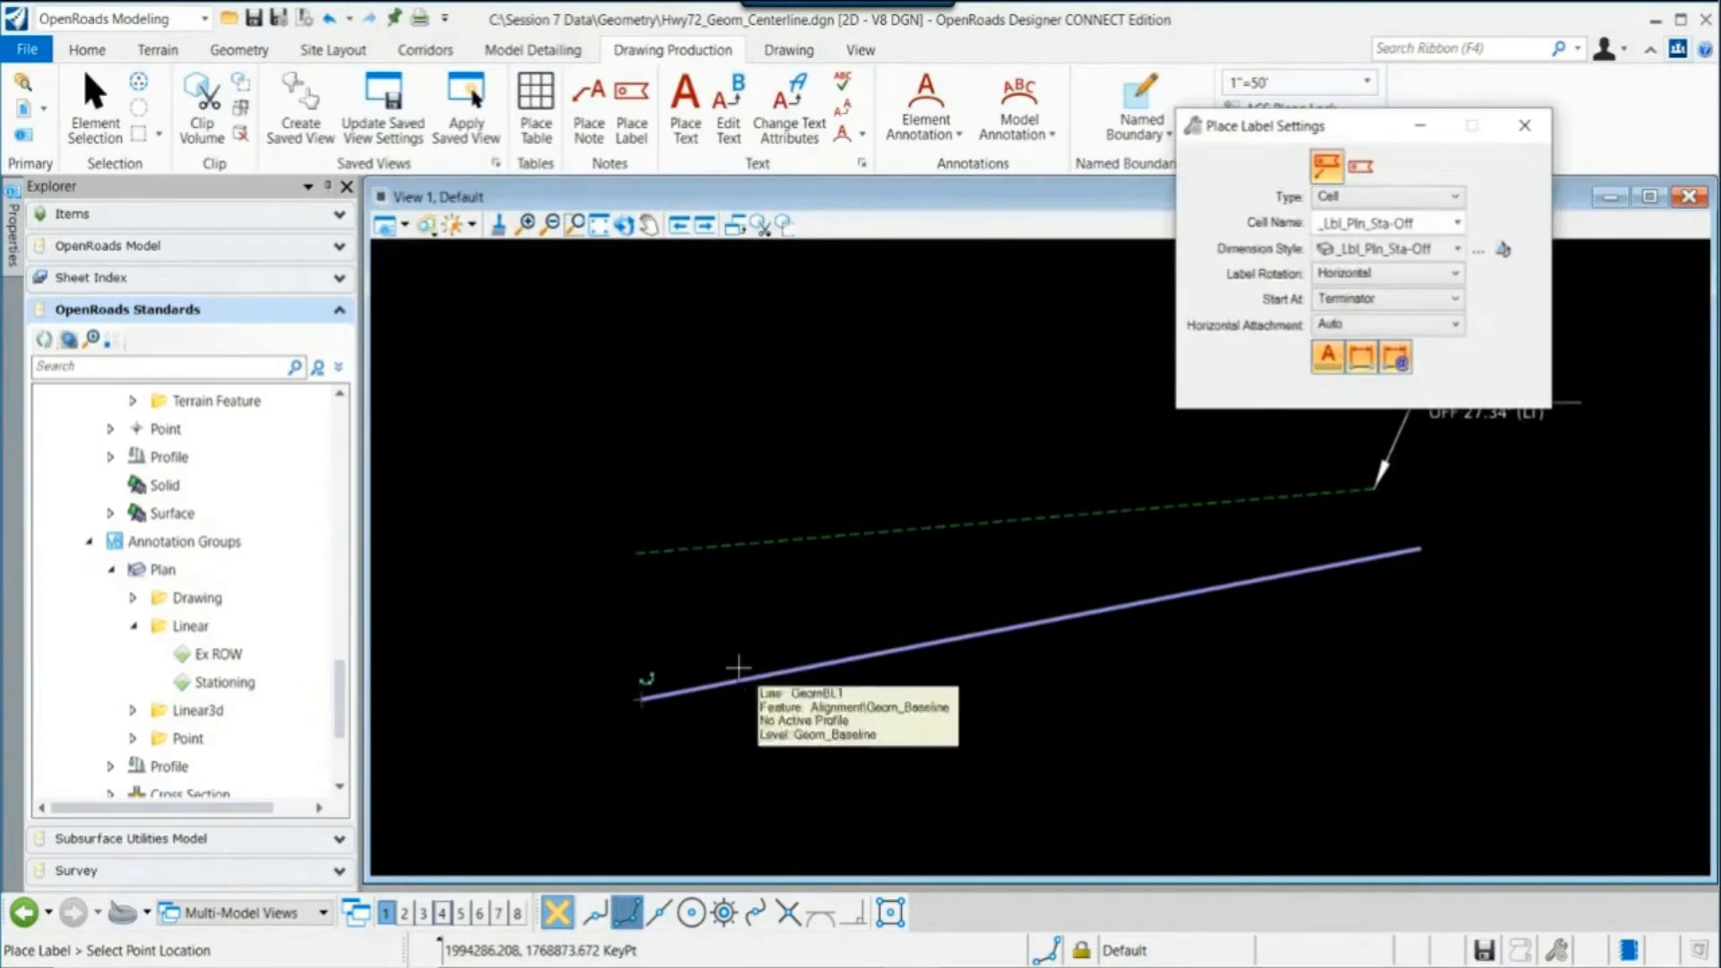
pyautogui.click(636, 552)
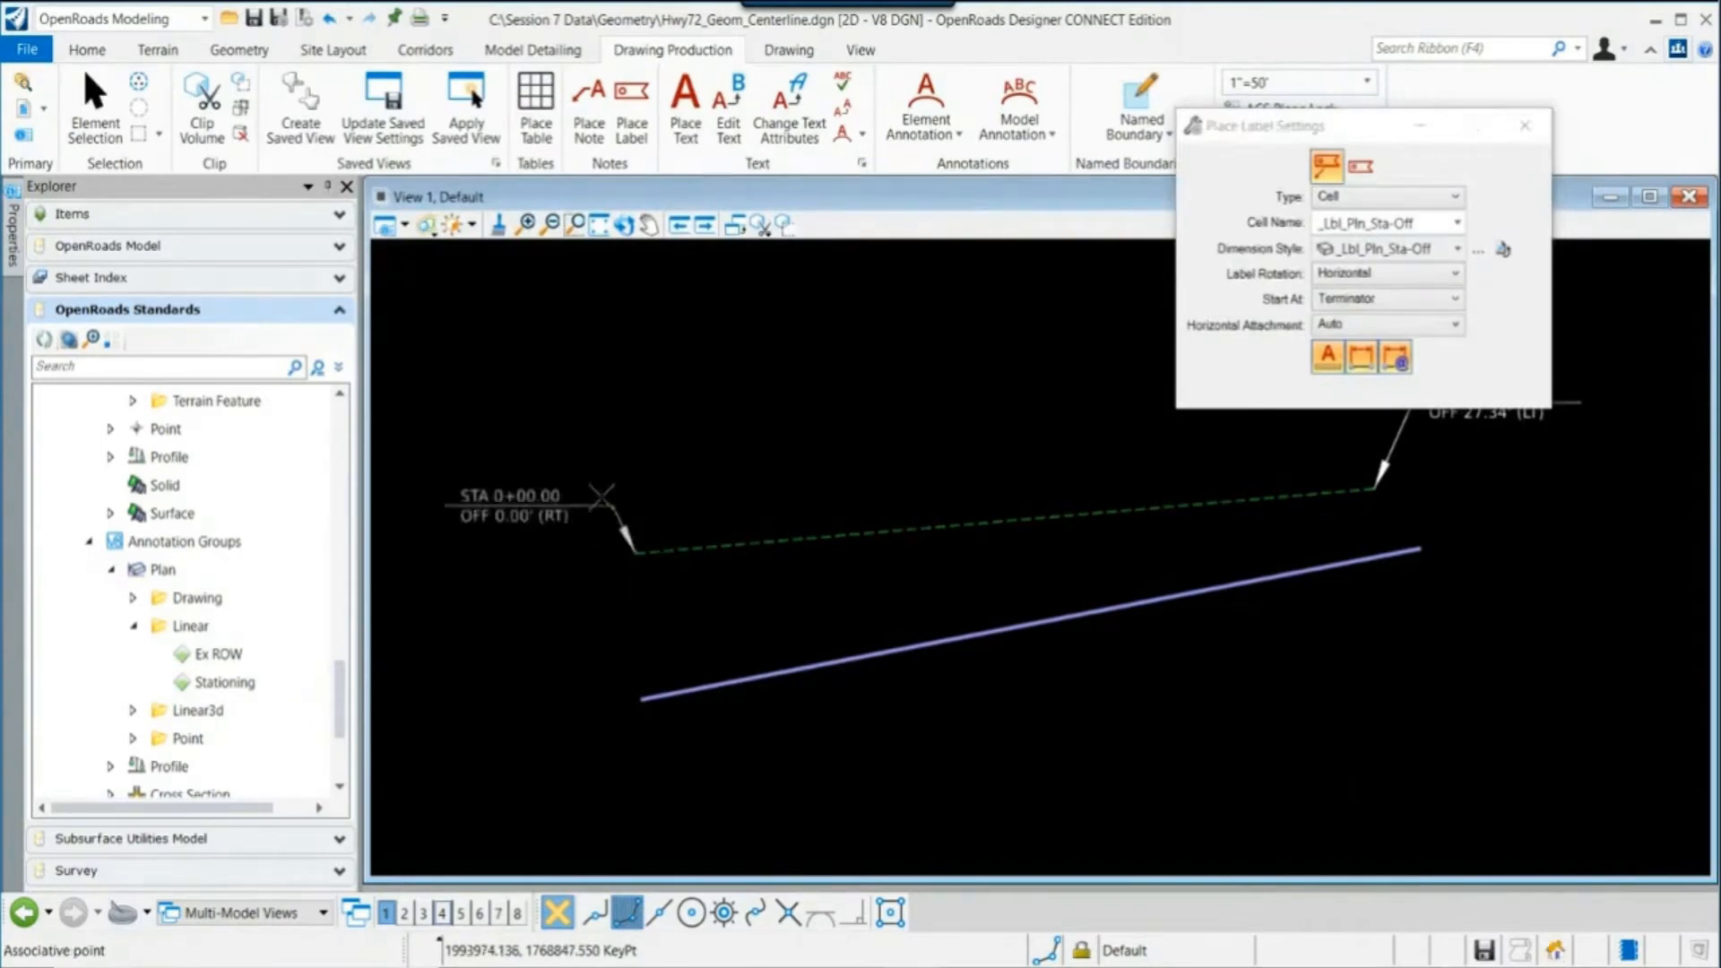
pyautogui.click(591, 482)
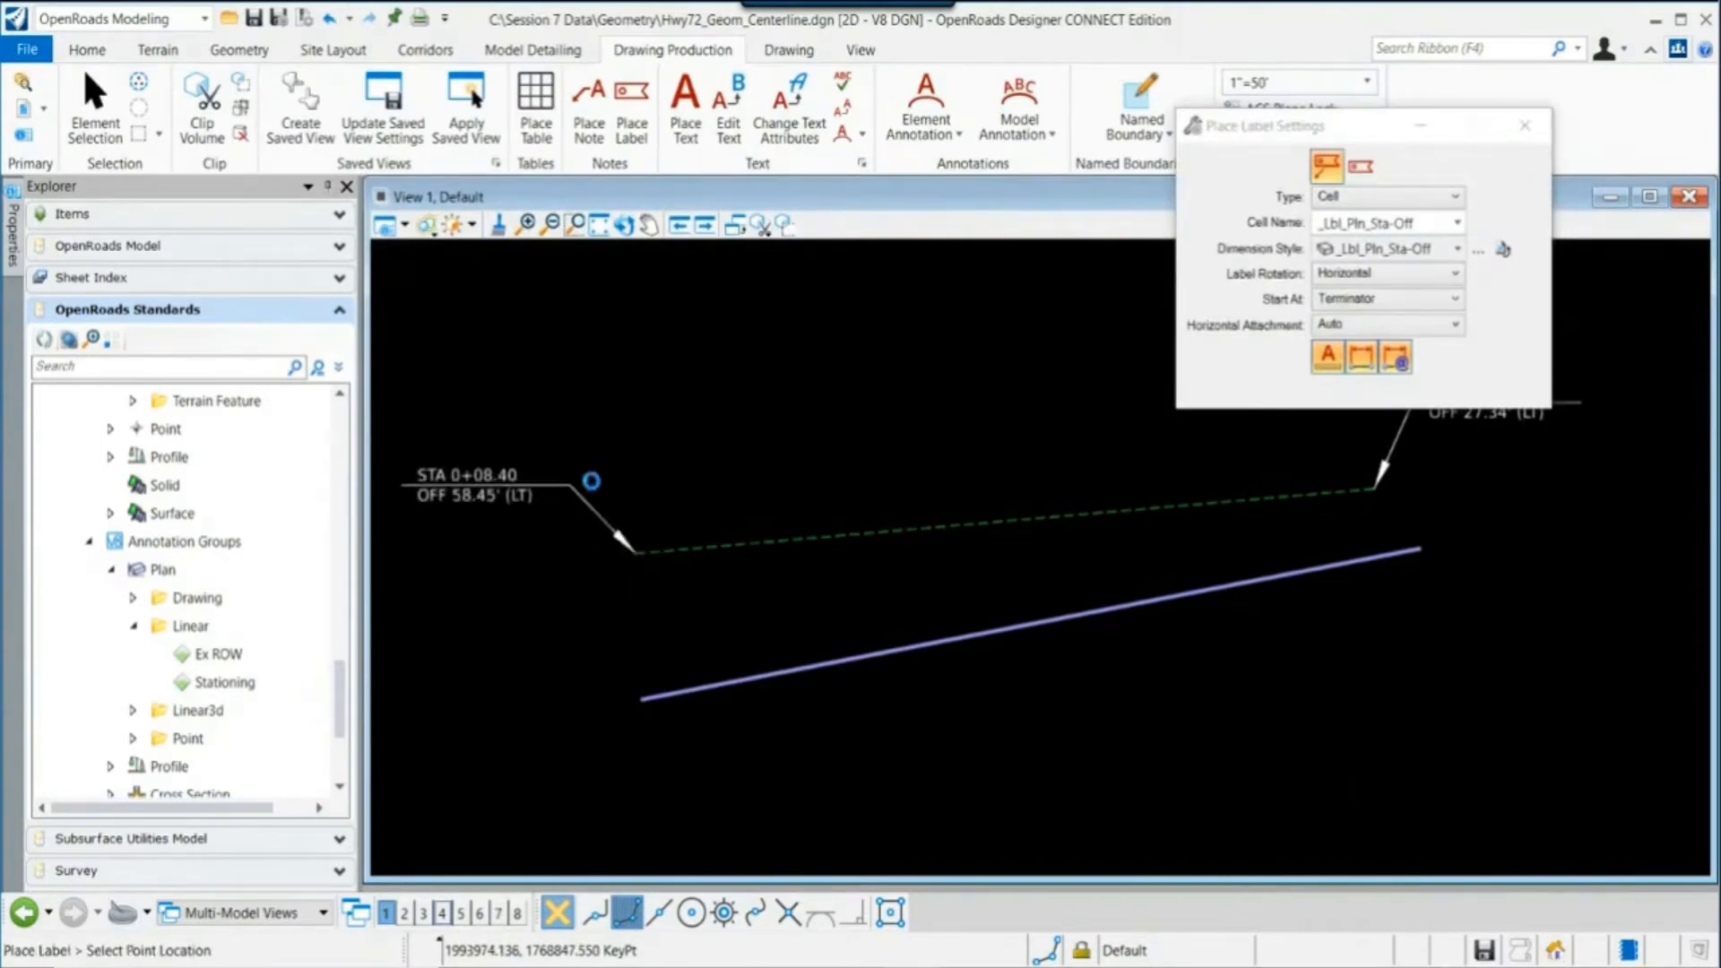
pyautogui.rightClick(655, 482)
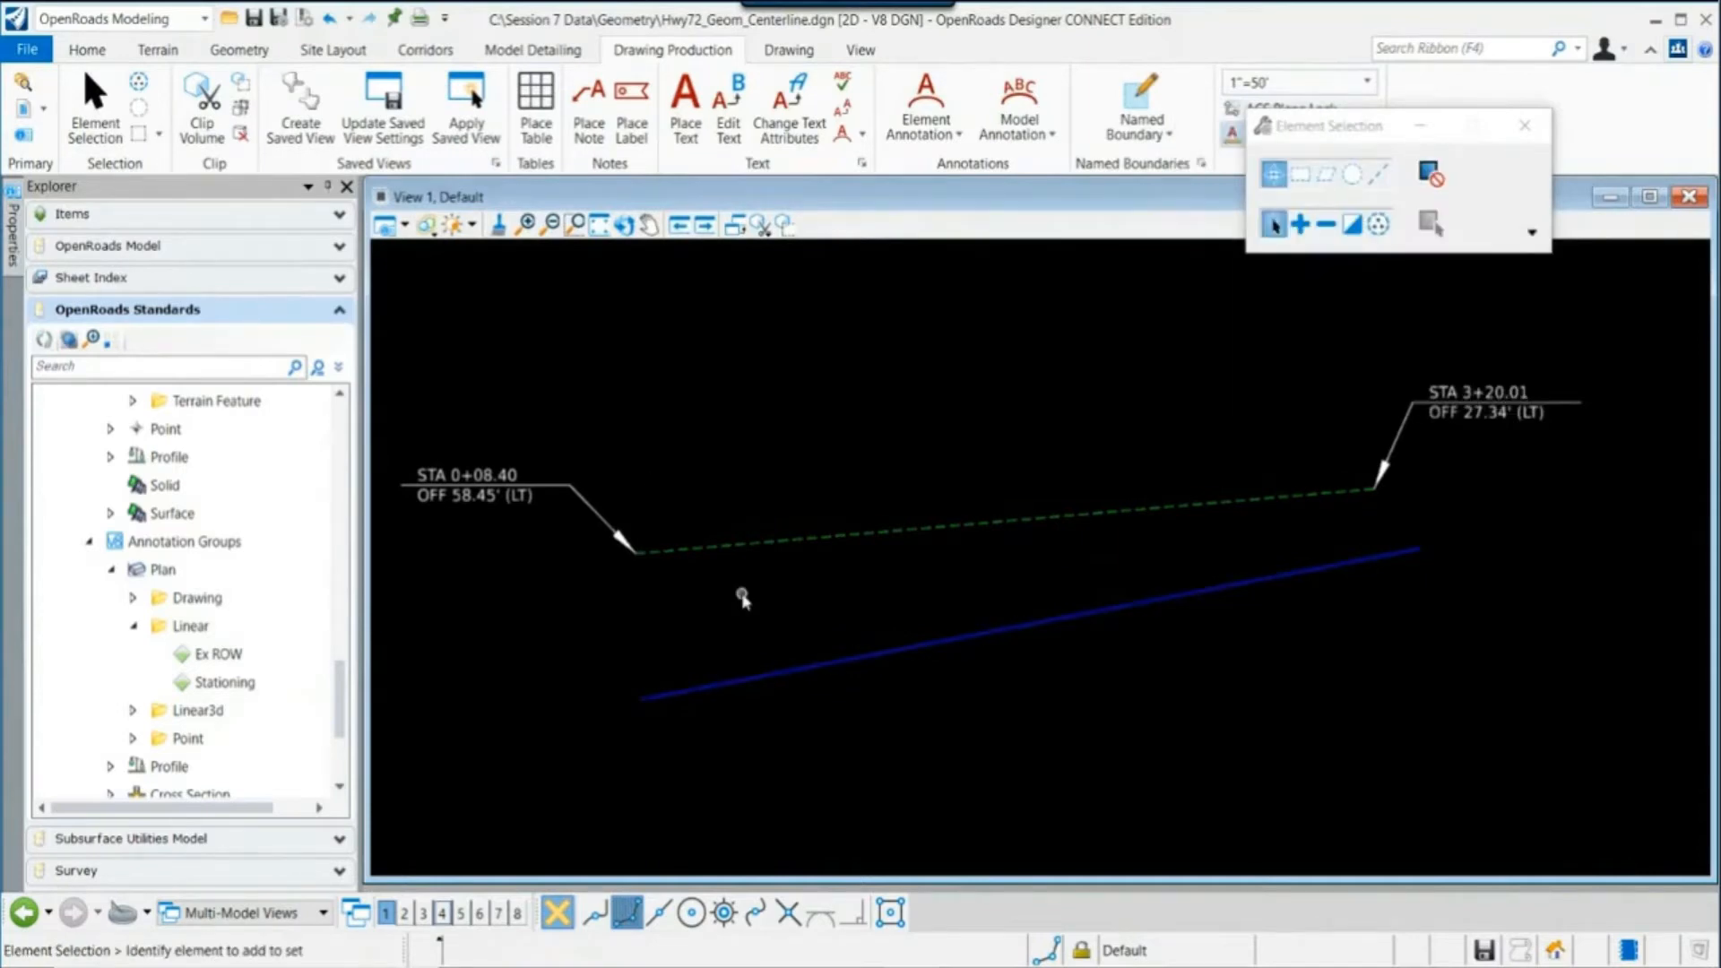
# Step: Move both endpoints of the blue geometry line outward and upward, making it about 456 ft long, and clear the selection
pyautogui.click(785, 672)
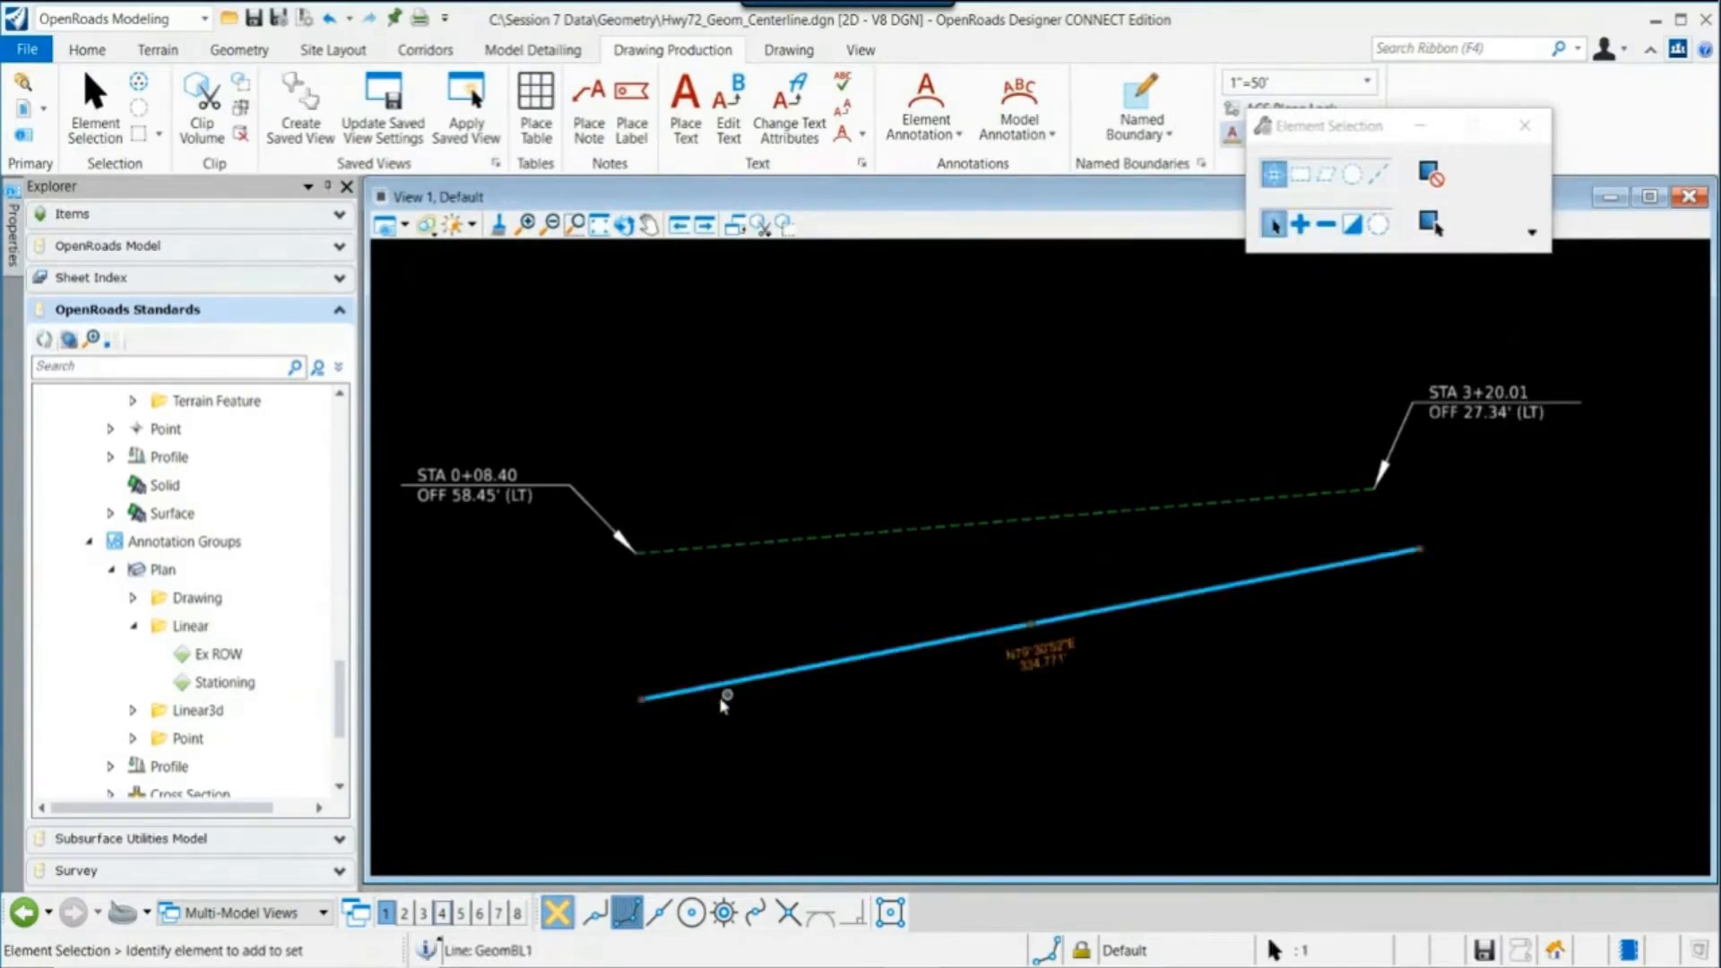
pyautogui.click(640, 698)
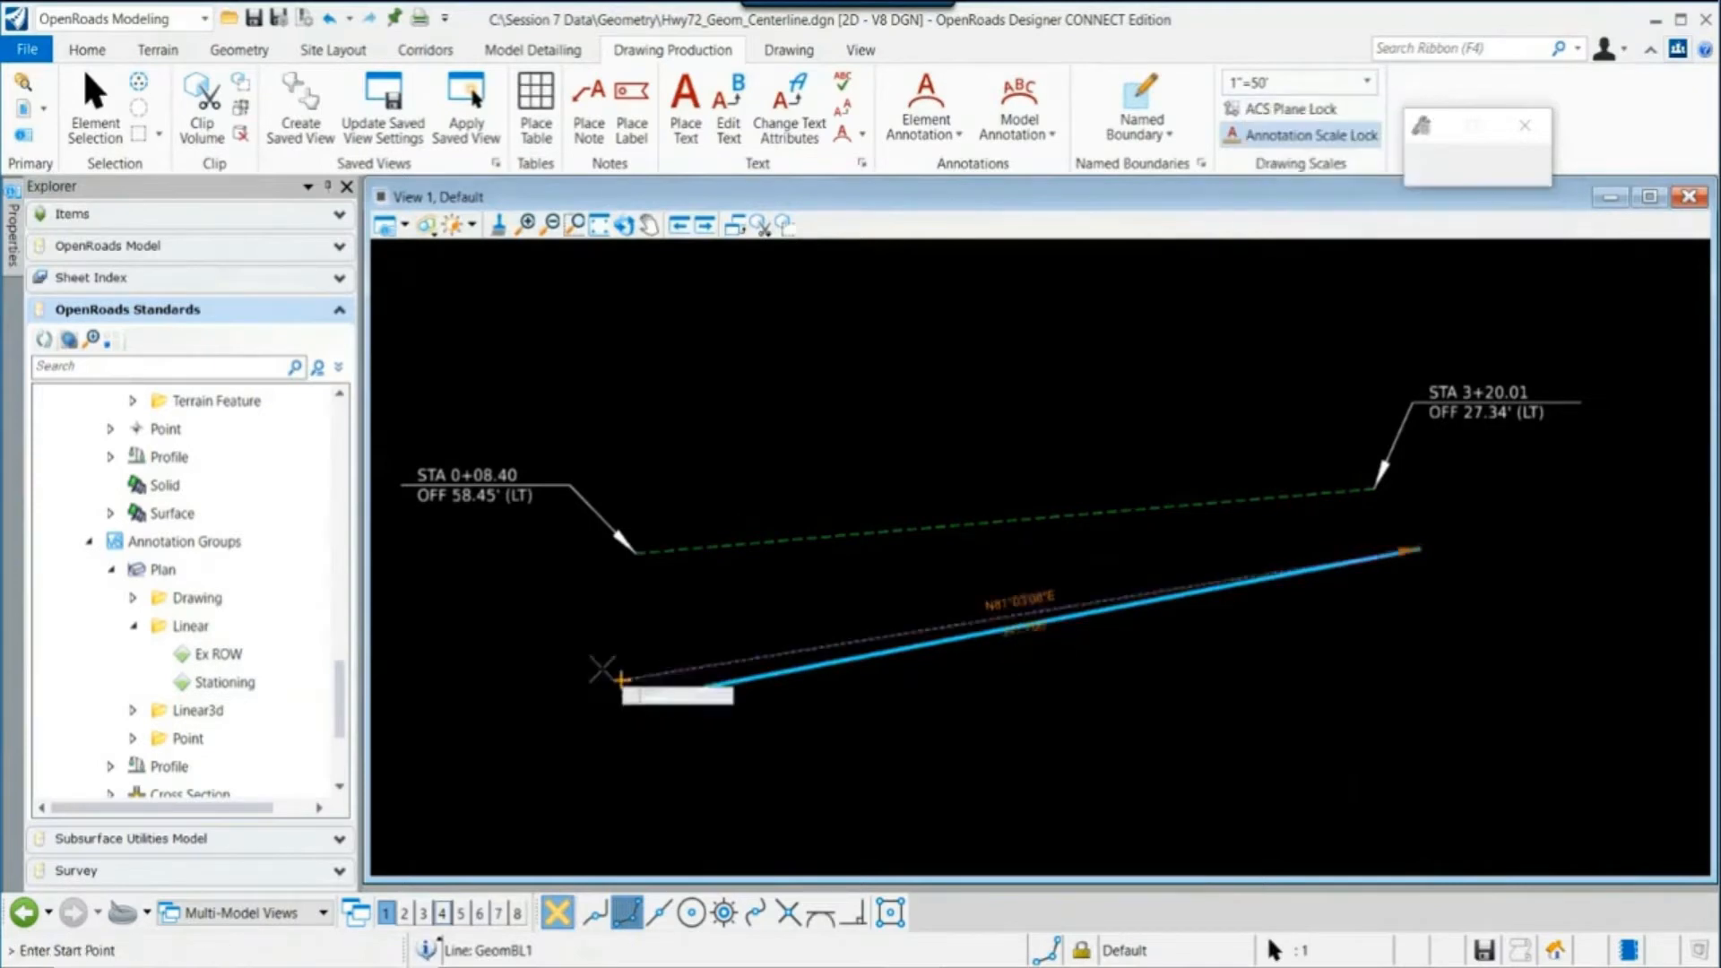
pyautogui.click(535, 625)
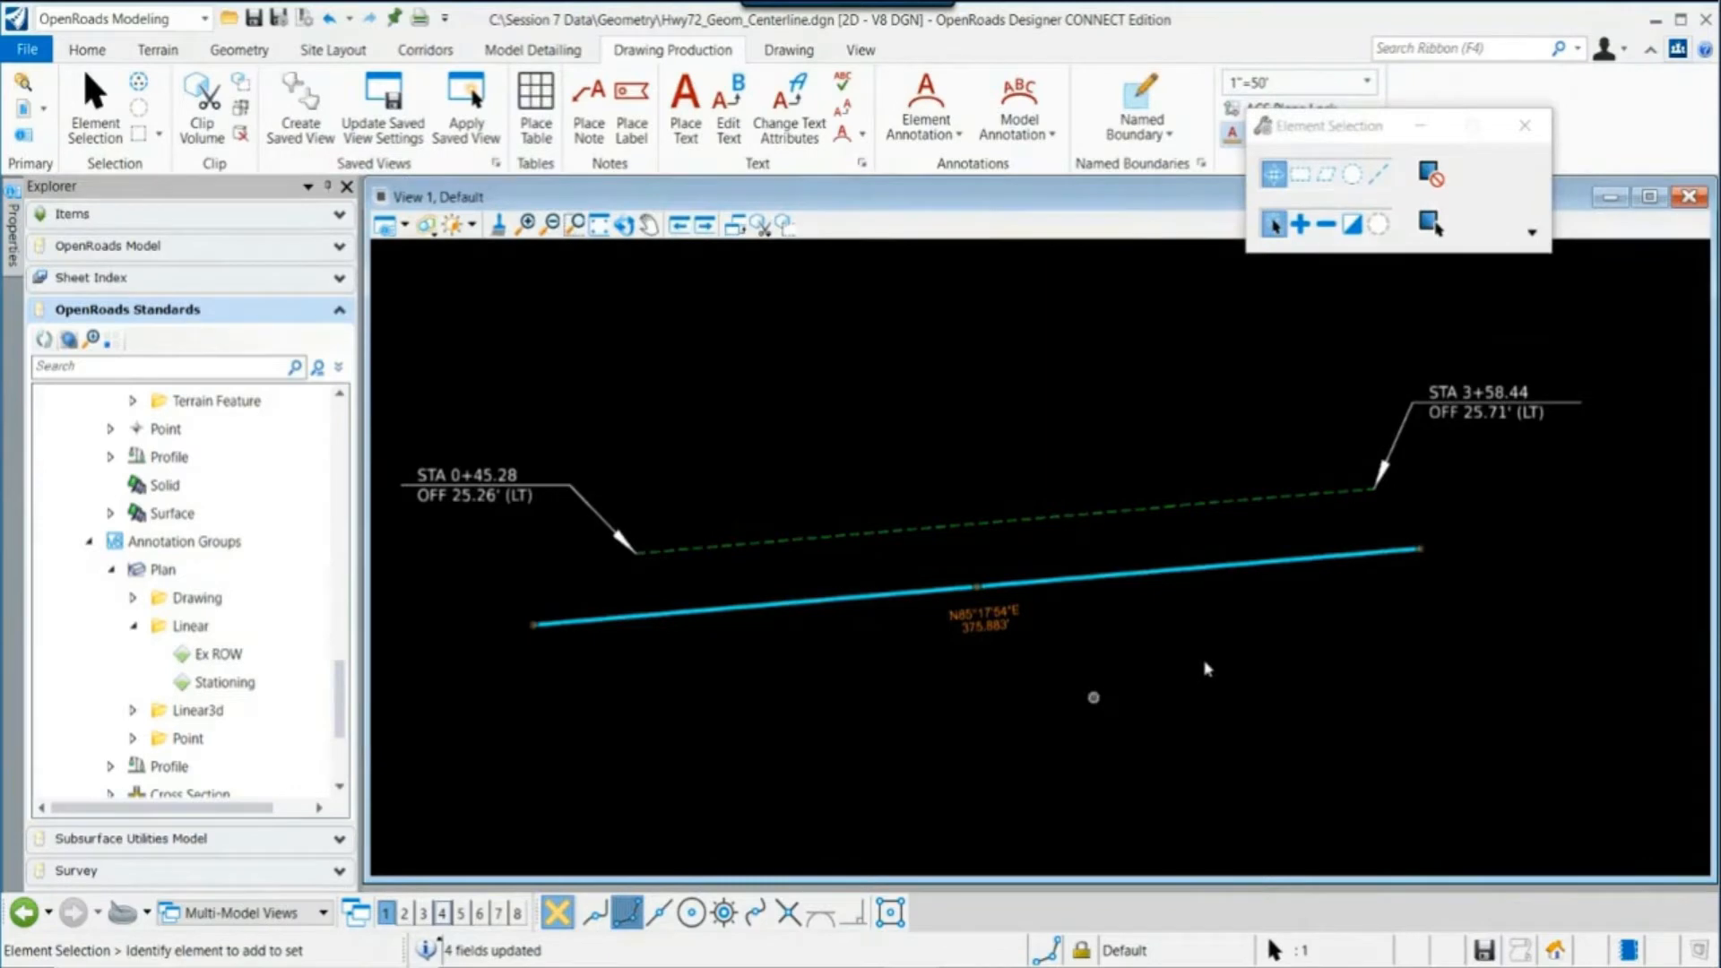
pyautogui.click(1420, 549)
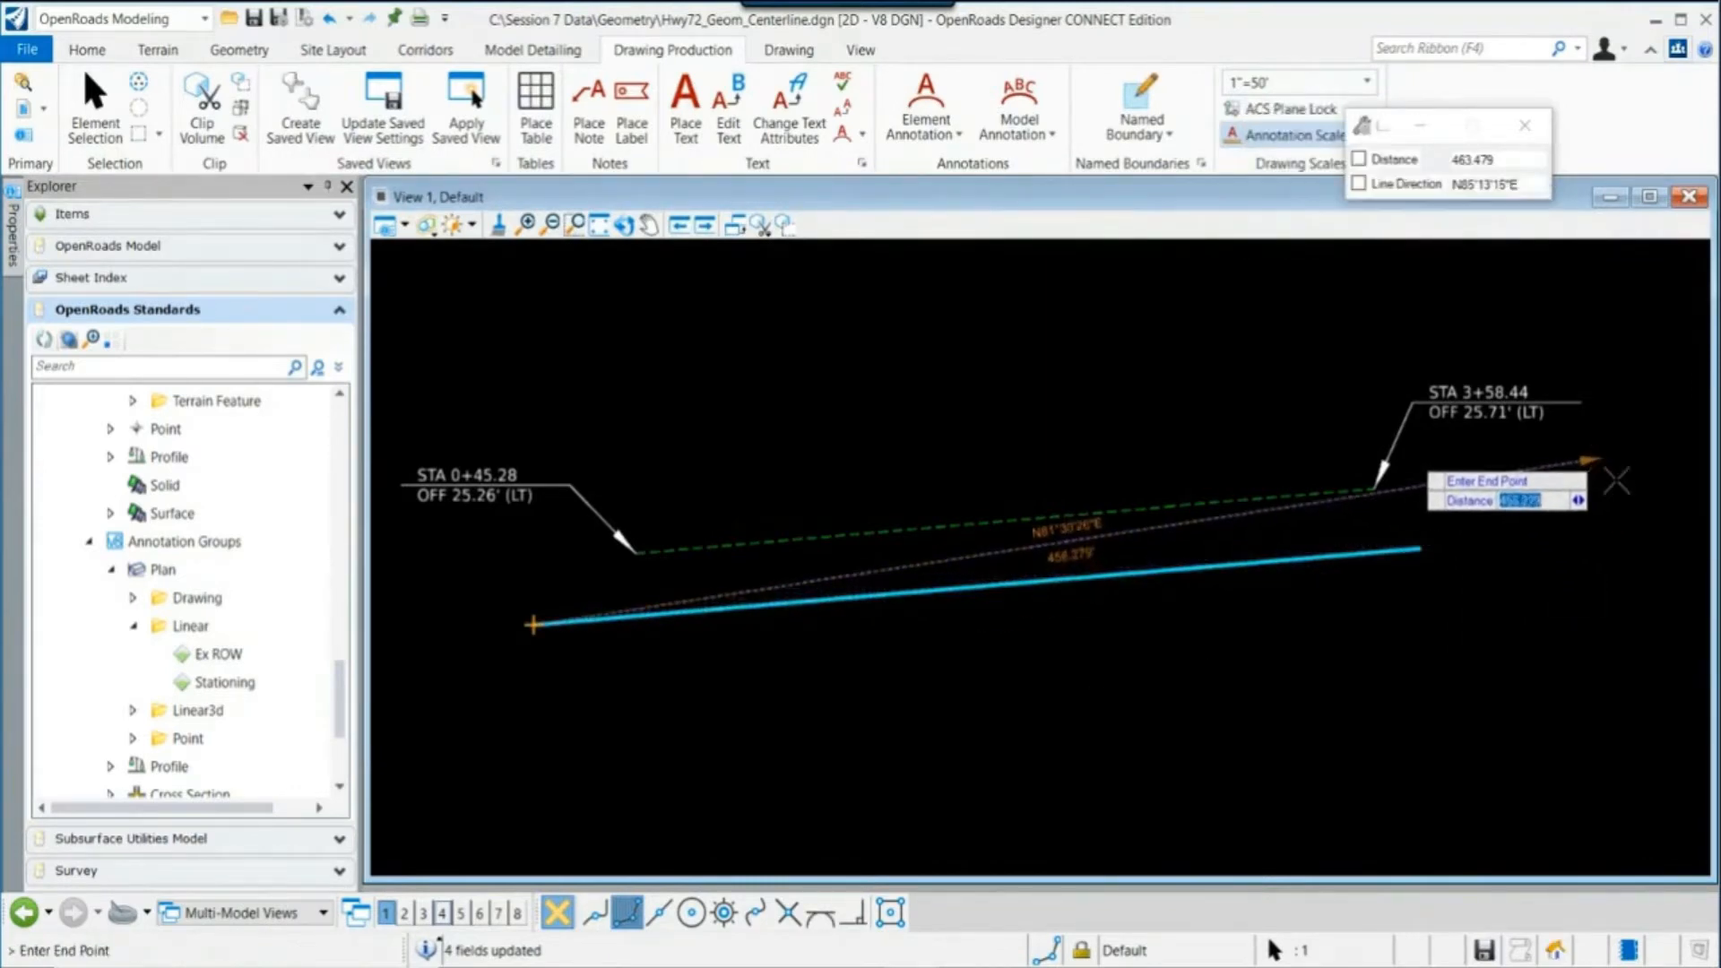
pyautogui.click(1600, 458)
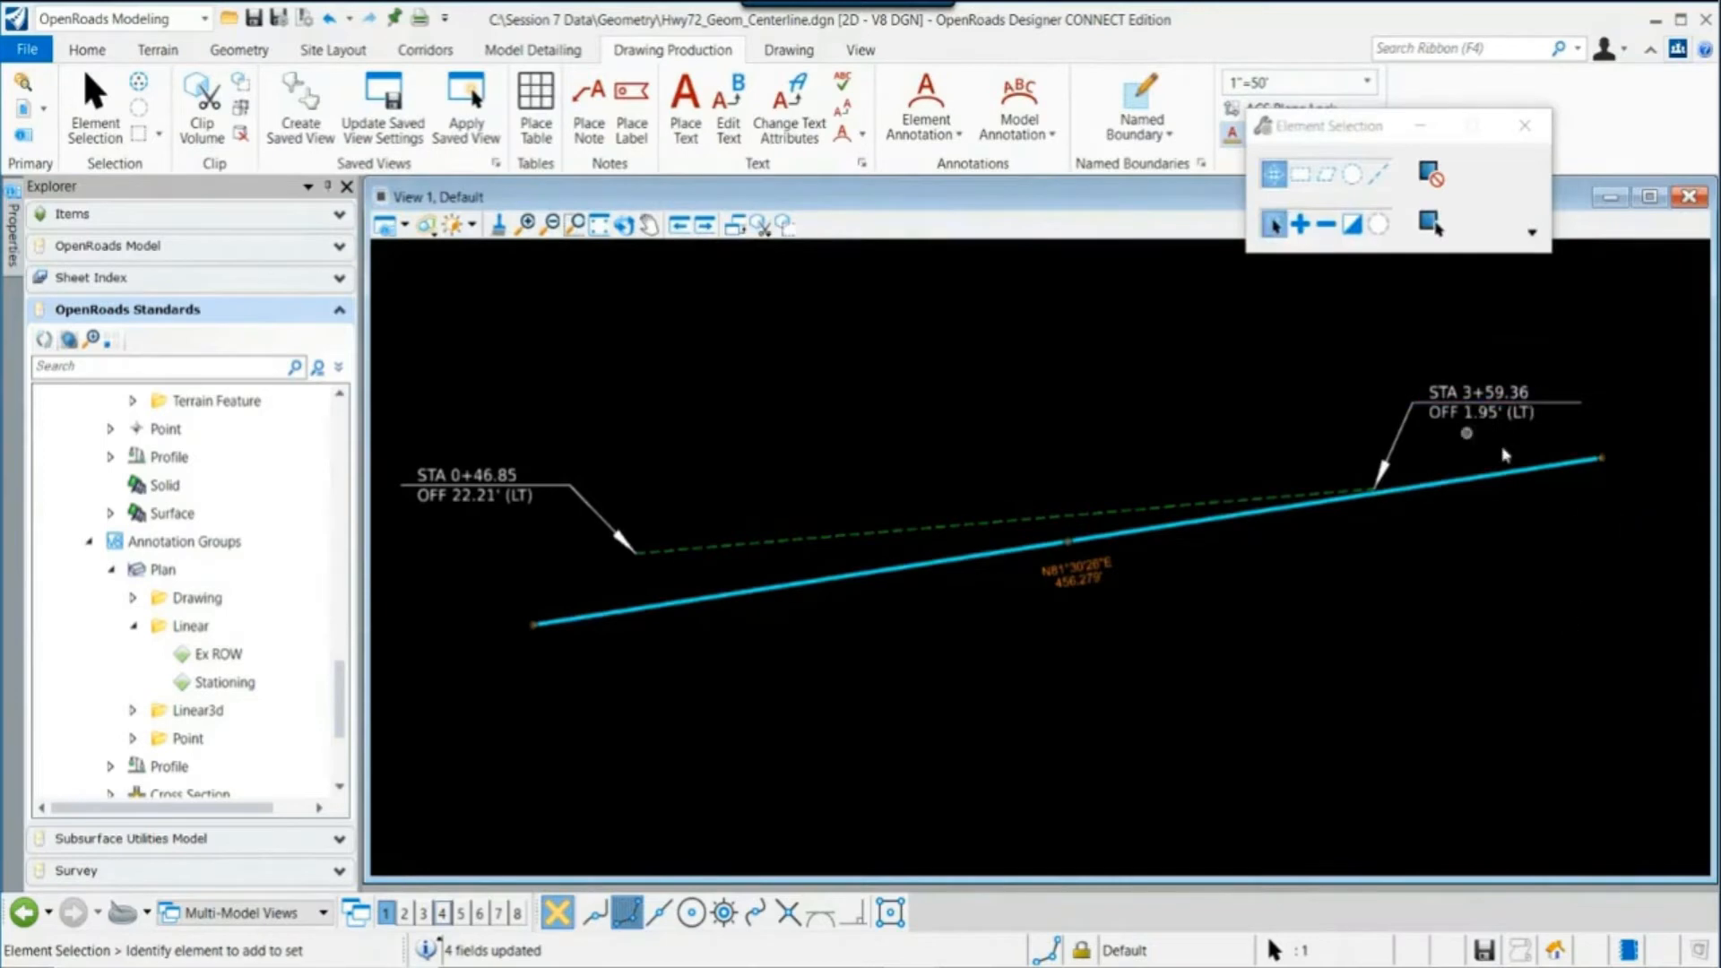
pyautogui.click(1473, 487)
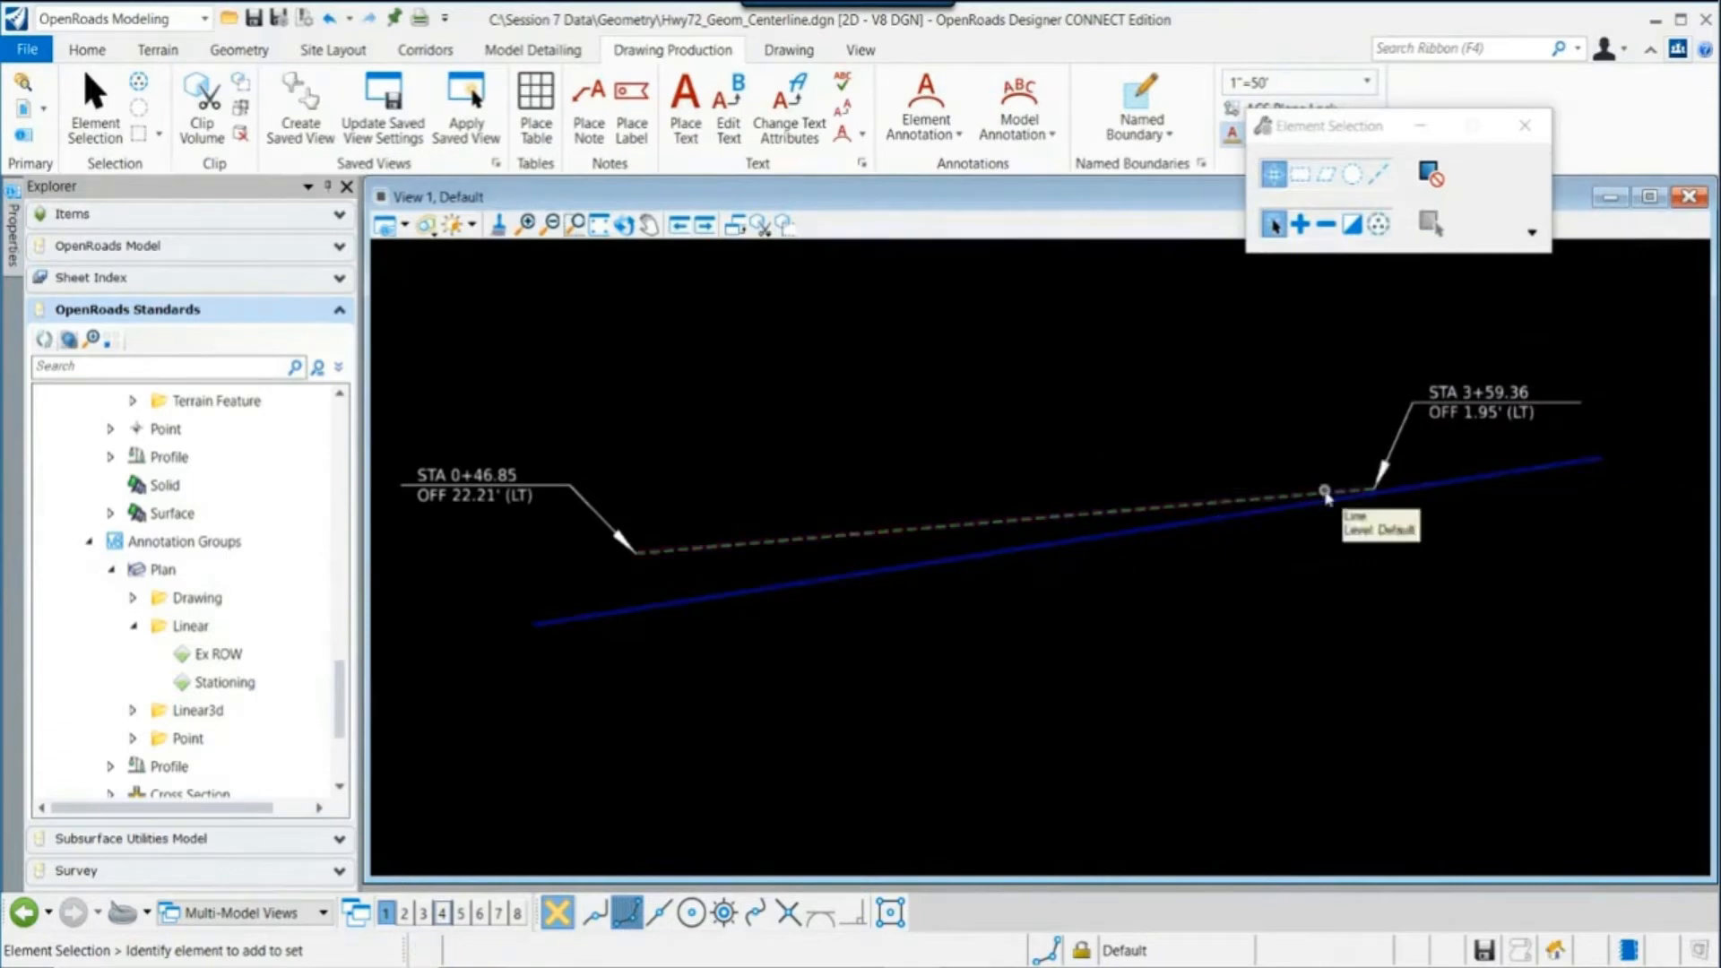
# Step: Move the dashed line's east endpoint up, and bring it back down and west, close to the geometry line
pyautogui.moveTo(1374, 489); pyautogui.dragTo(1359, 424)
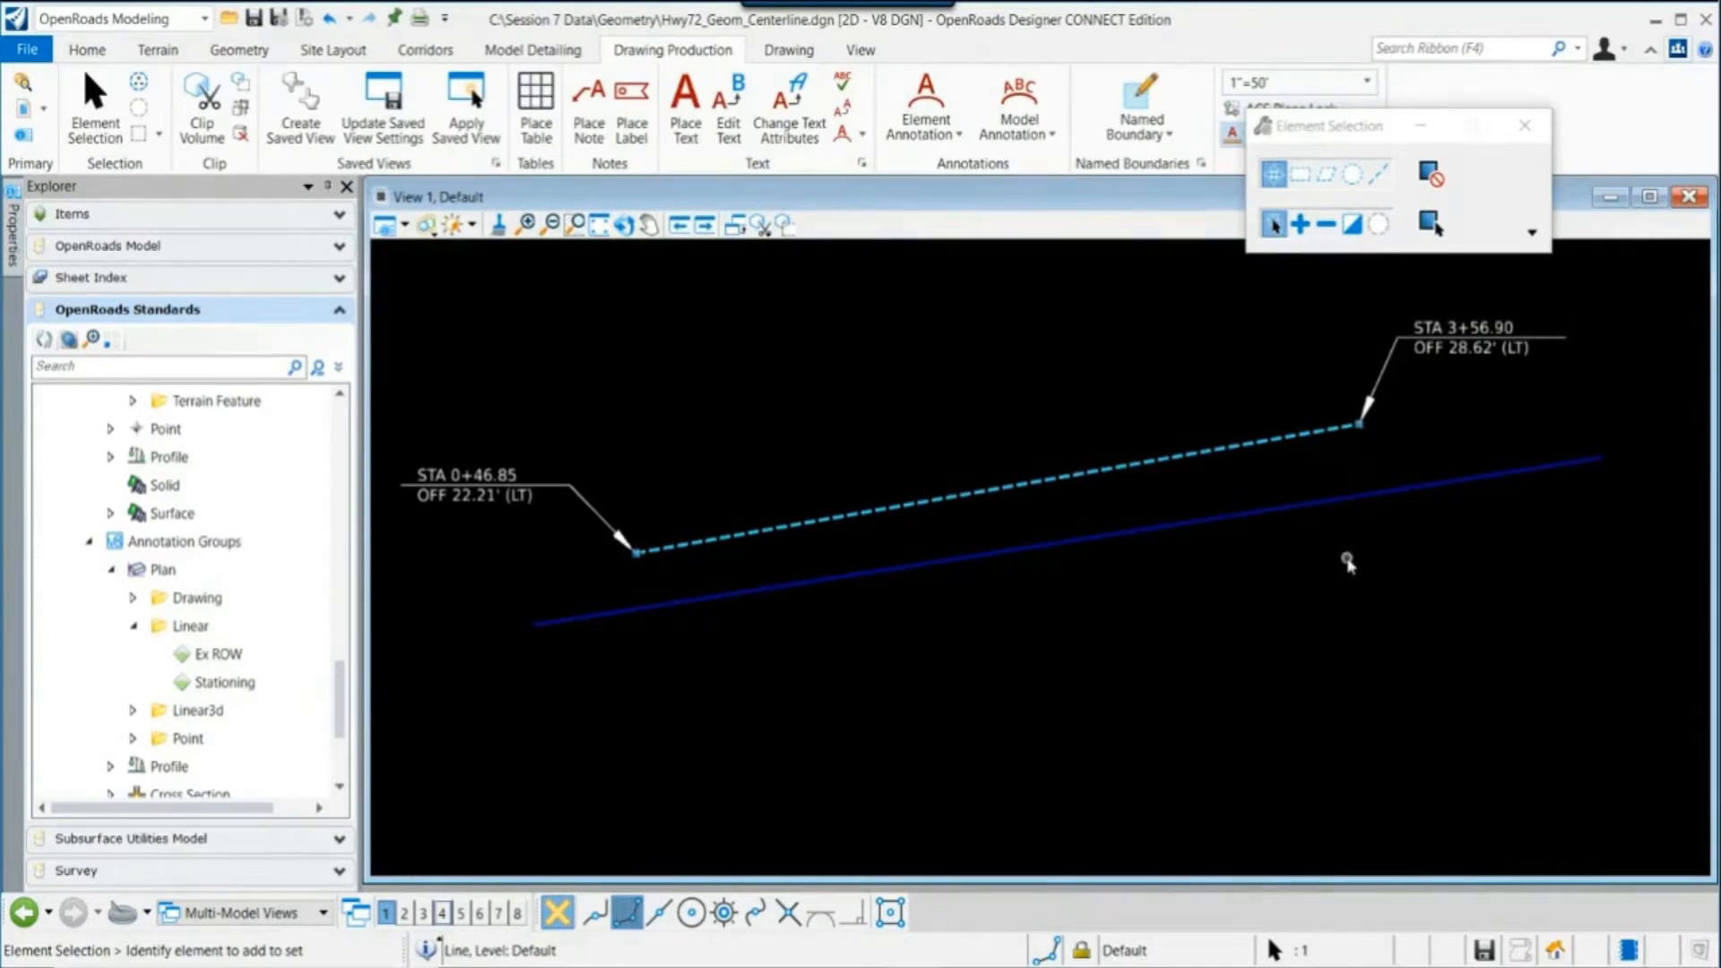
pyautogui.moveTo(1360, 424); pyautogui.dragTo(1216, 487)
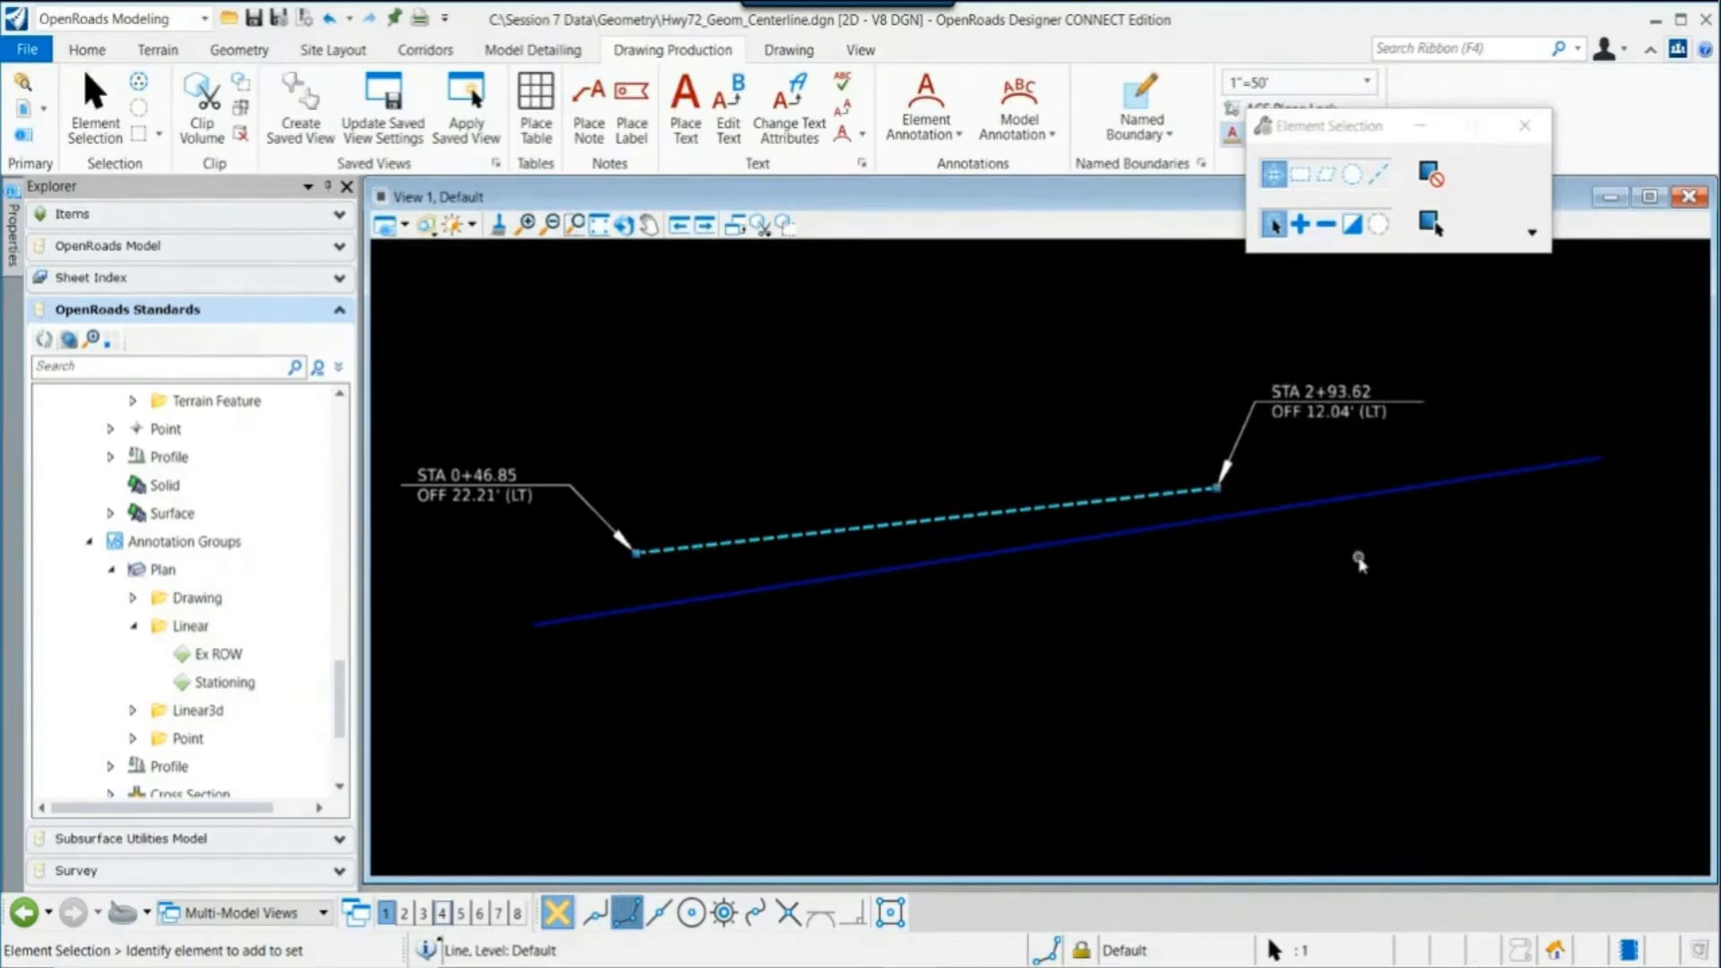
pyautogui.click(1360, 562)
# Step: Shift the east station-offset label slightly up and to the right, keeping its leader on the dashed line's end
pyautogui.click(1342, 417)
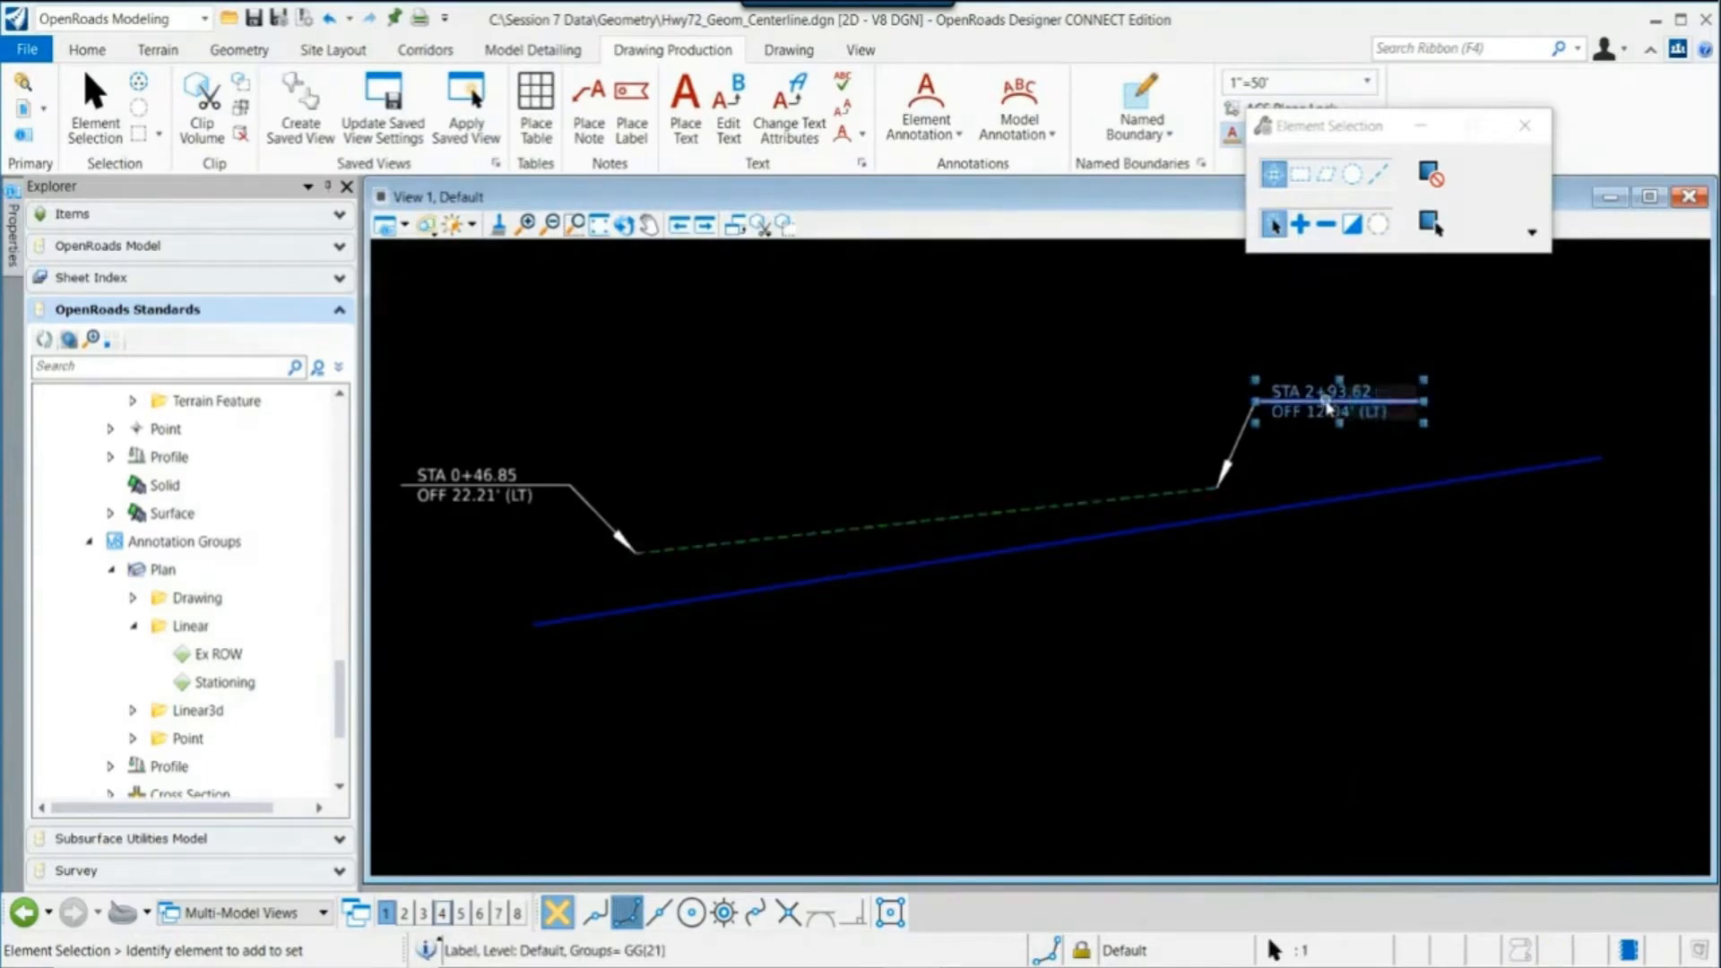
pyautogui.moveTo(1327, 405)
pyautogui.mouseDown()
pyautogui.moveTo(1195, 406)
pyautogui.moveTo(1404, 366)
pyautogui.moveTo(1404, 344)
pyautogui.moveTo(1409, 472)
pyautogui.moveTo(1276, 365)
pyautogui.moveTo(1351, 389)
pyautogui.mouseUp()
pyautogui.click(1506, 428)
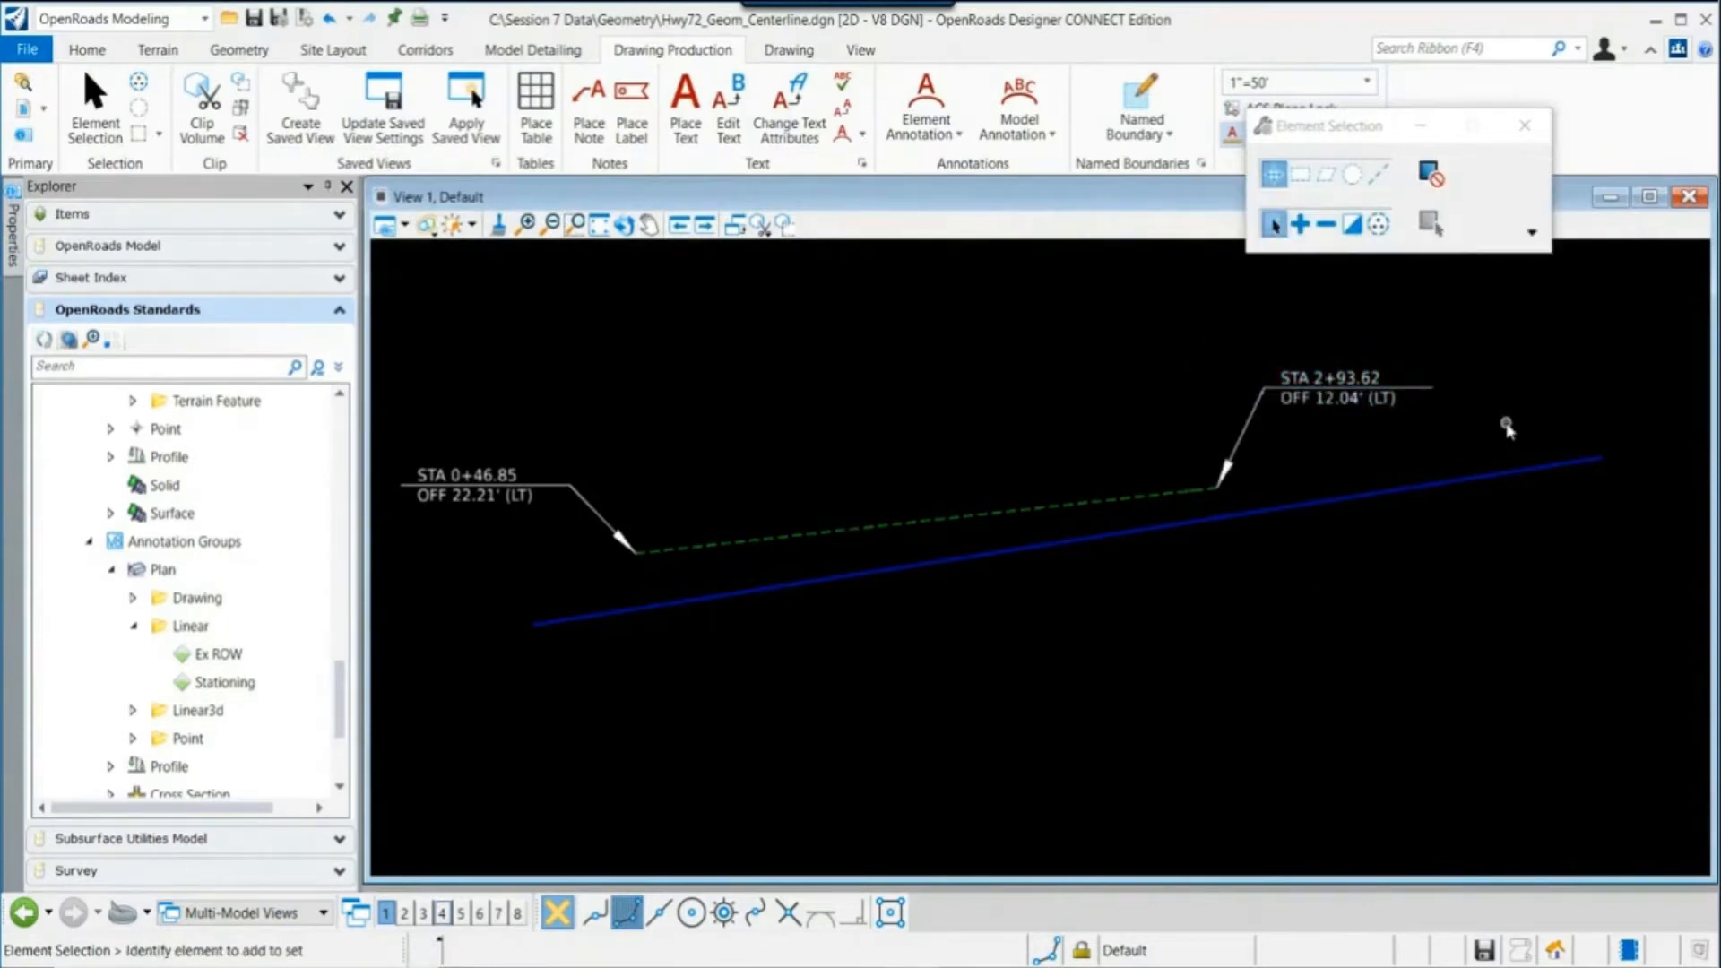
# Step: Examine the labelled test lines and the centerline and right-of-way annotations at the west end of the highway
pyautogui.scroll(-2, 1056, 663)
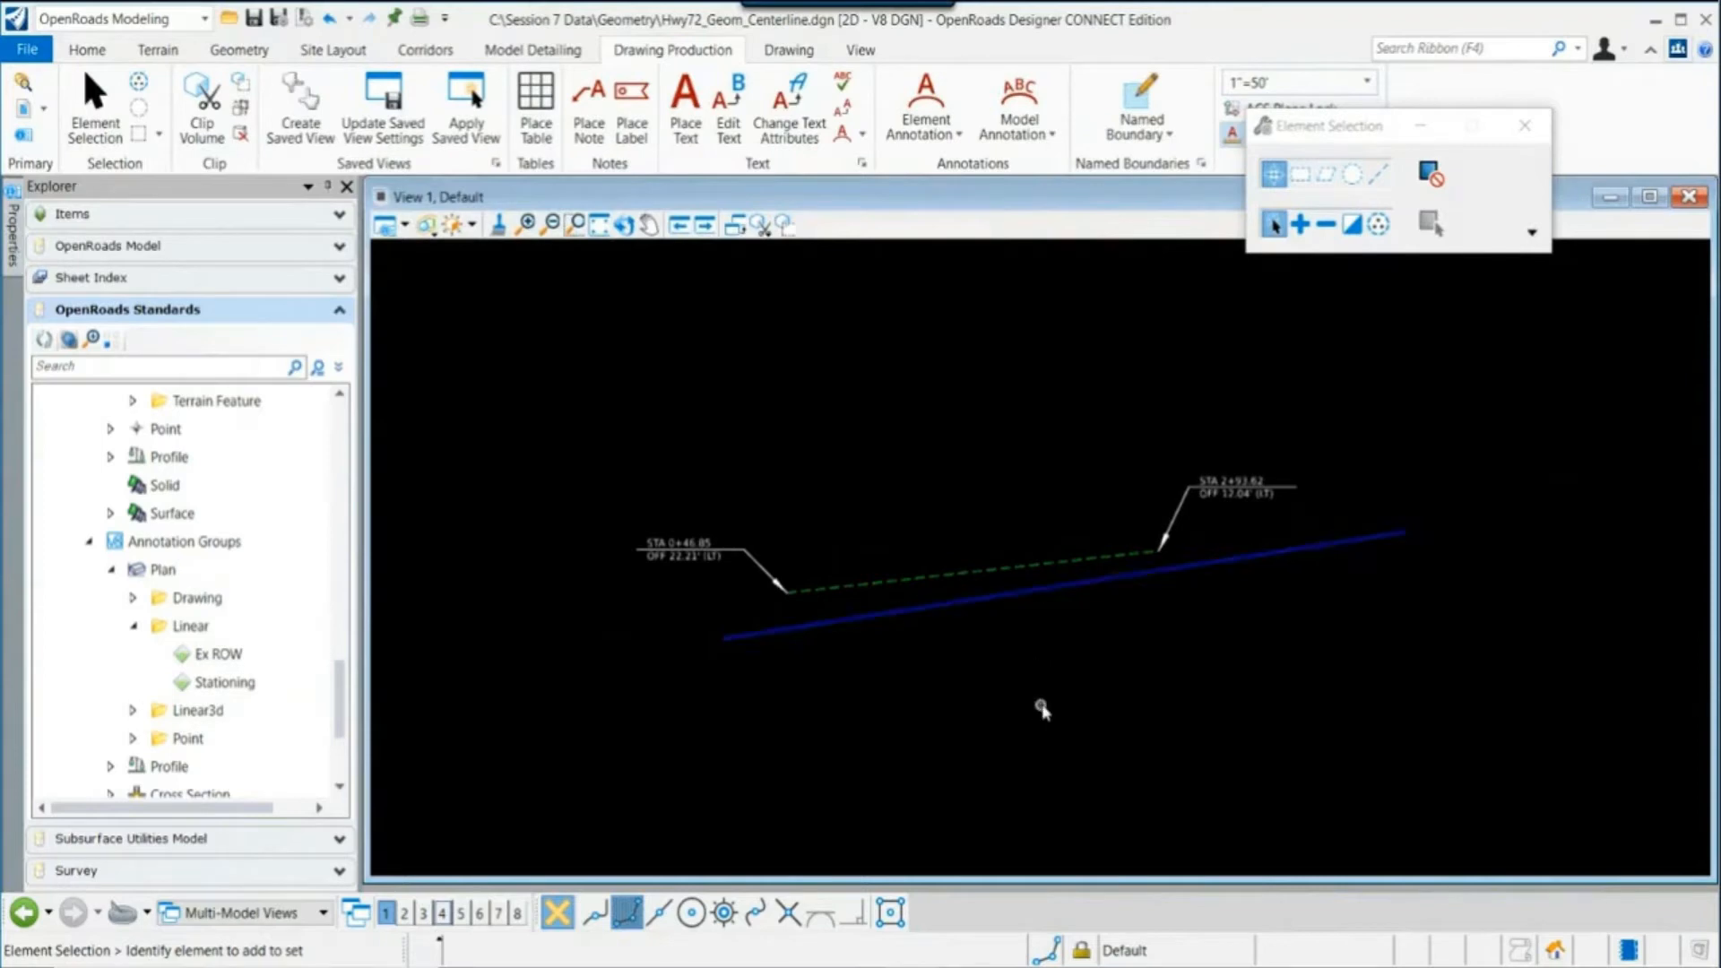
pyautogui.scroll(-3, 1043, 703)
pyautogui.scroll(-1, 1045, 703)
pyautogui.scroll(2, 1036, 679)
pyautogui.scroll(-1, 1037, 678)
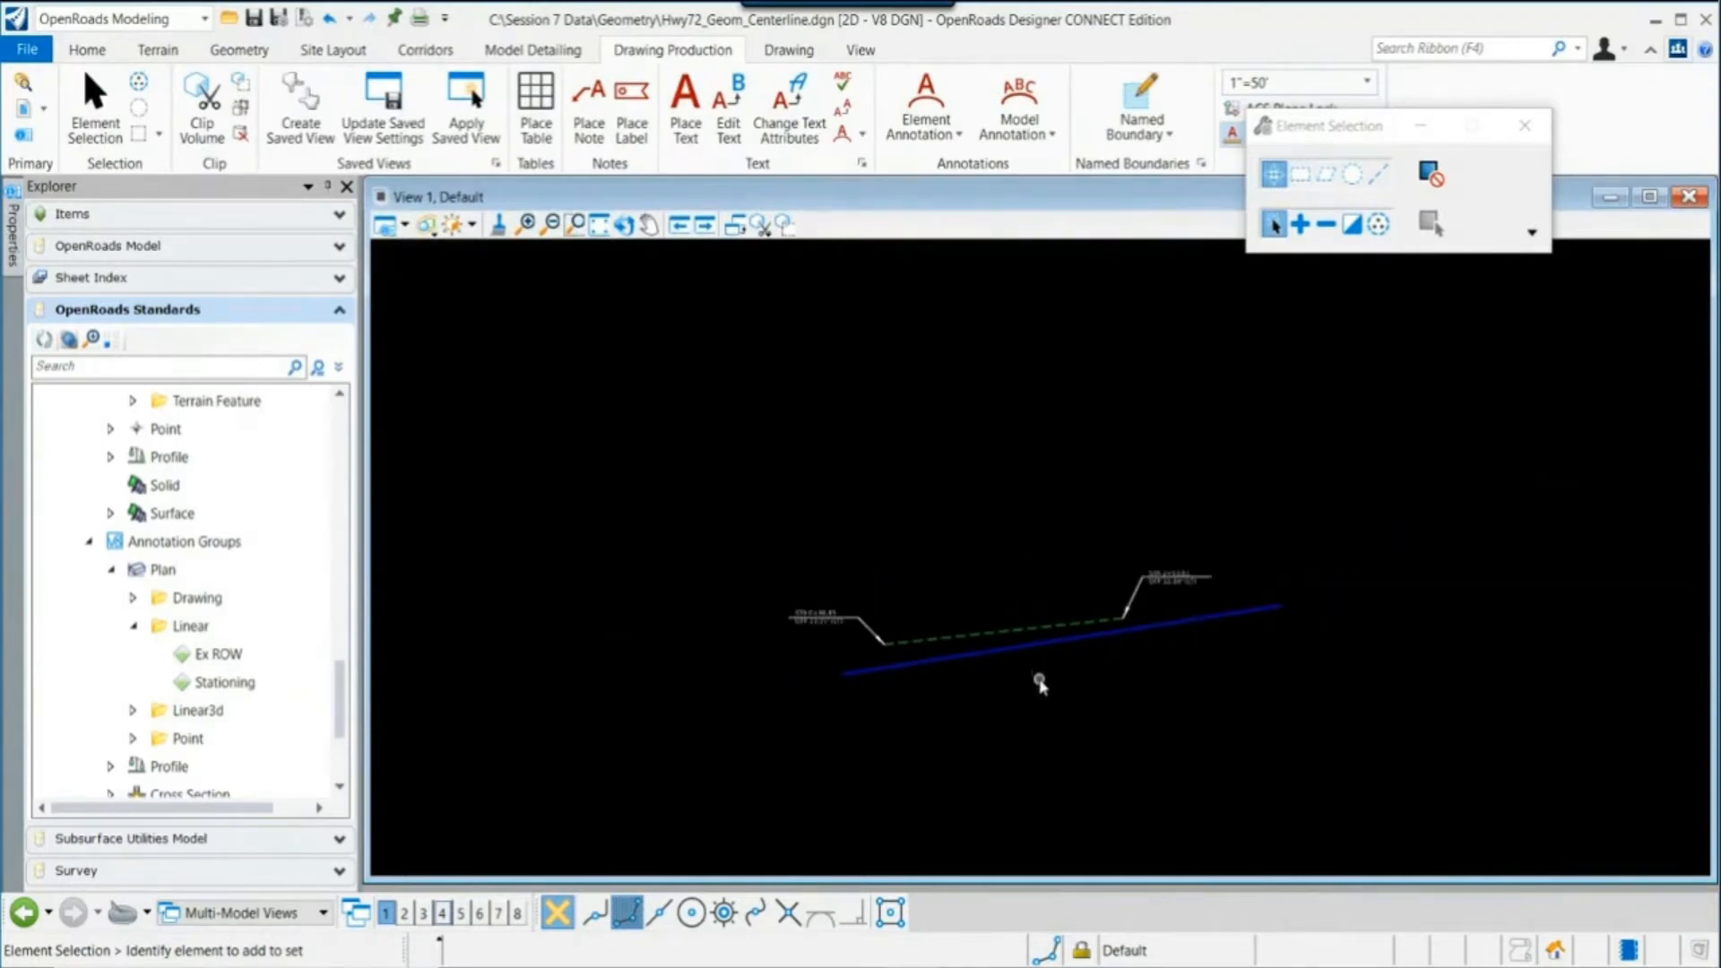
pyautogui.scroll(2, 1034, 684)
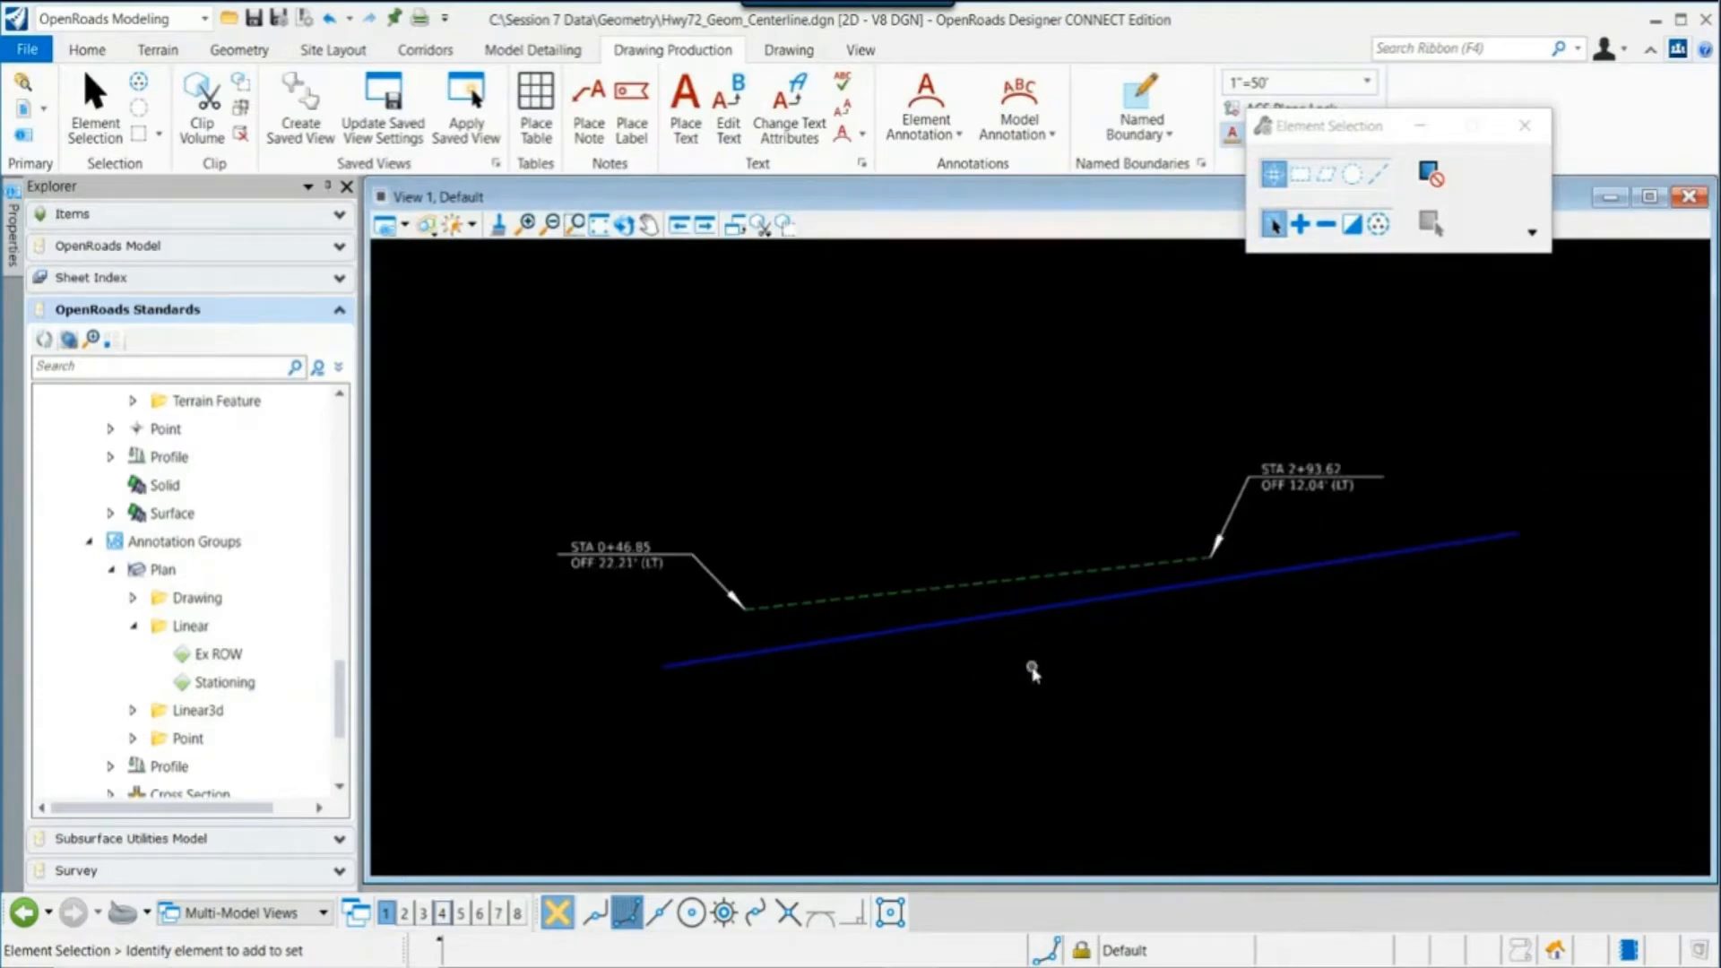
pyautogui.scroll(-5, 967, 574)
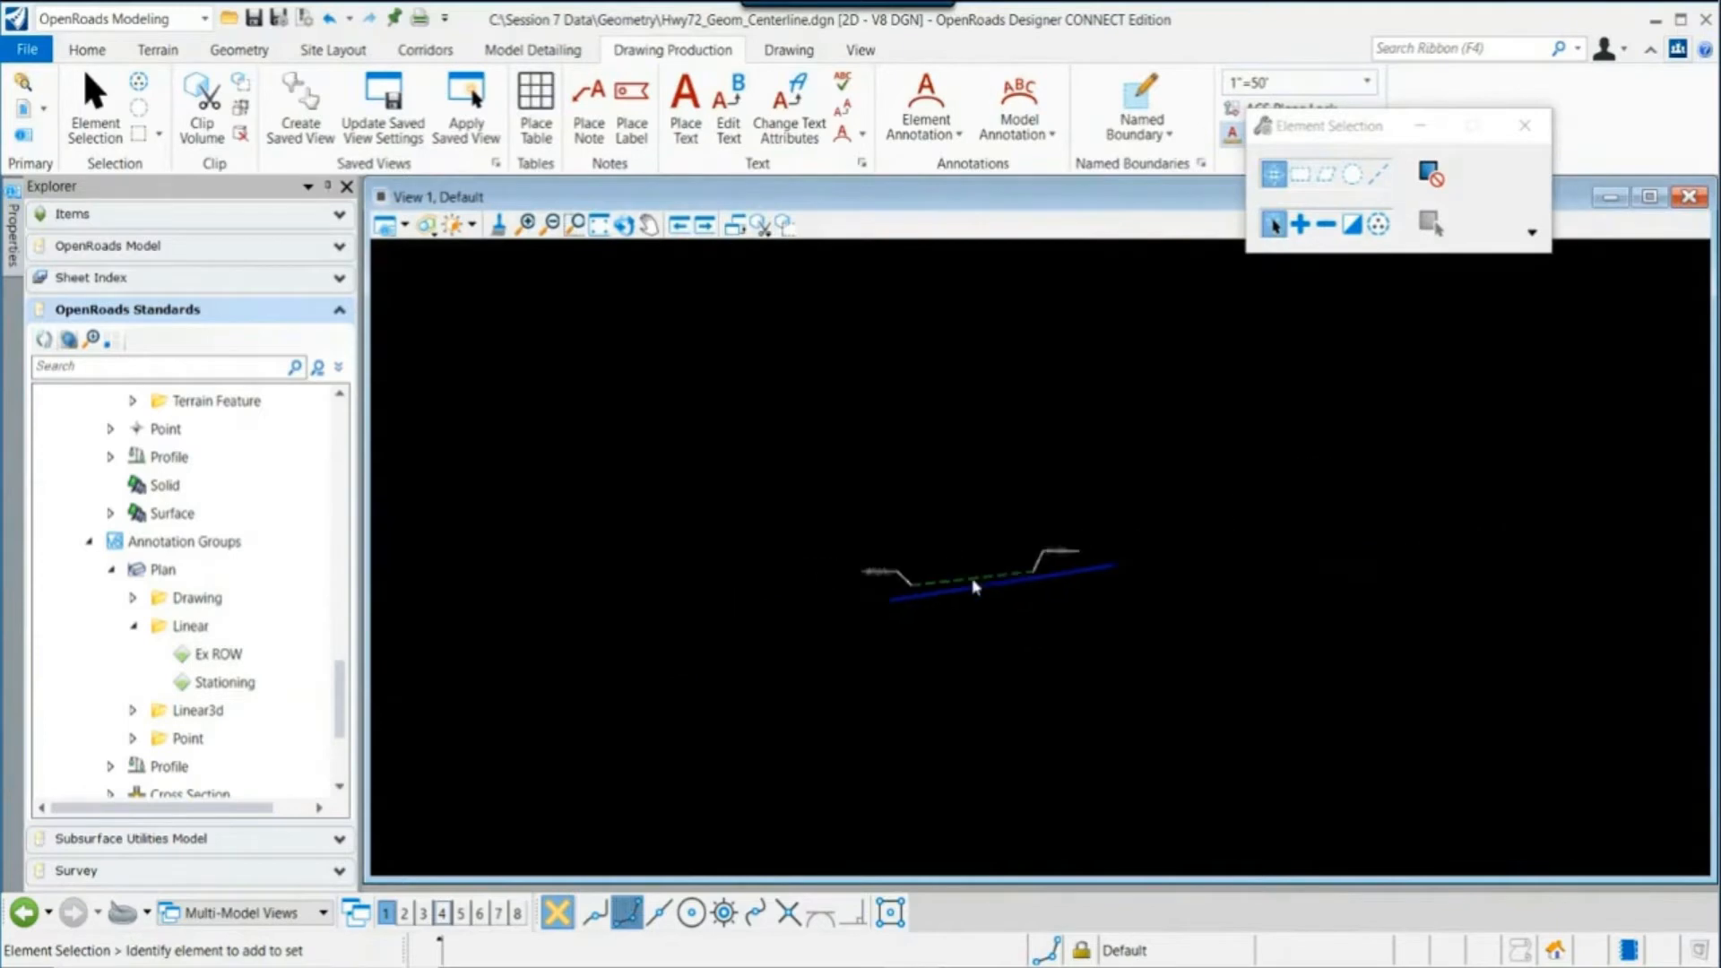
pyautogui.scroll(5, 747, 712)
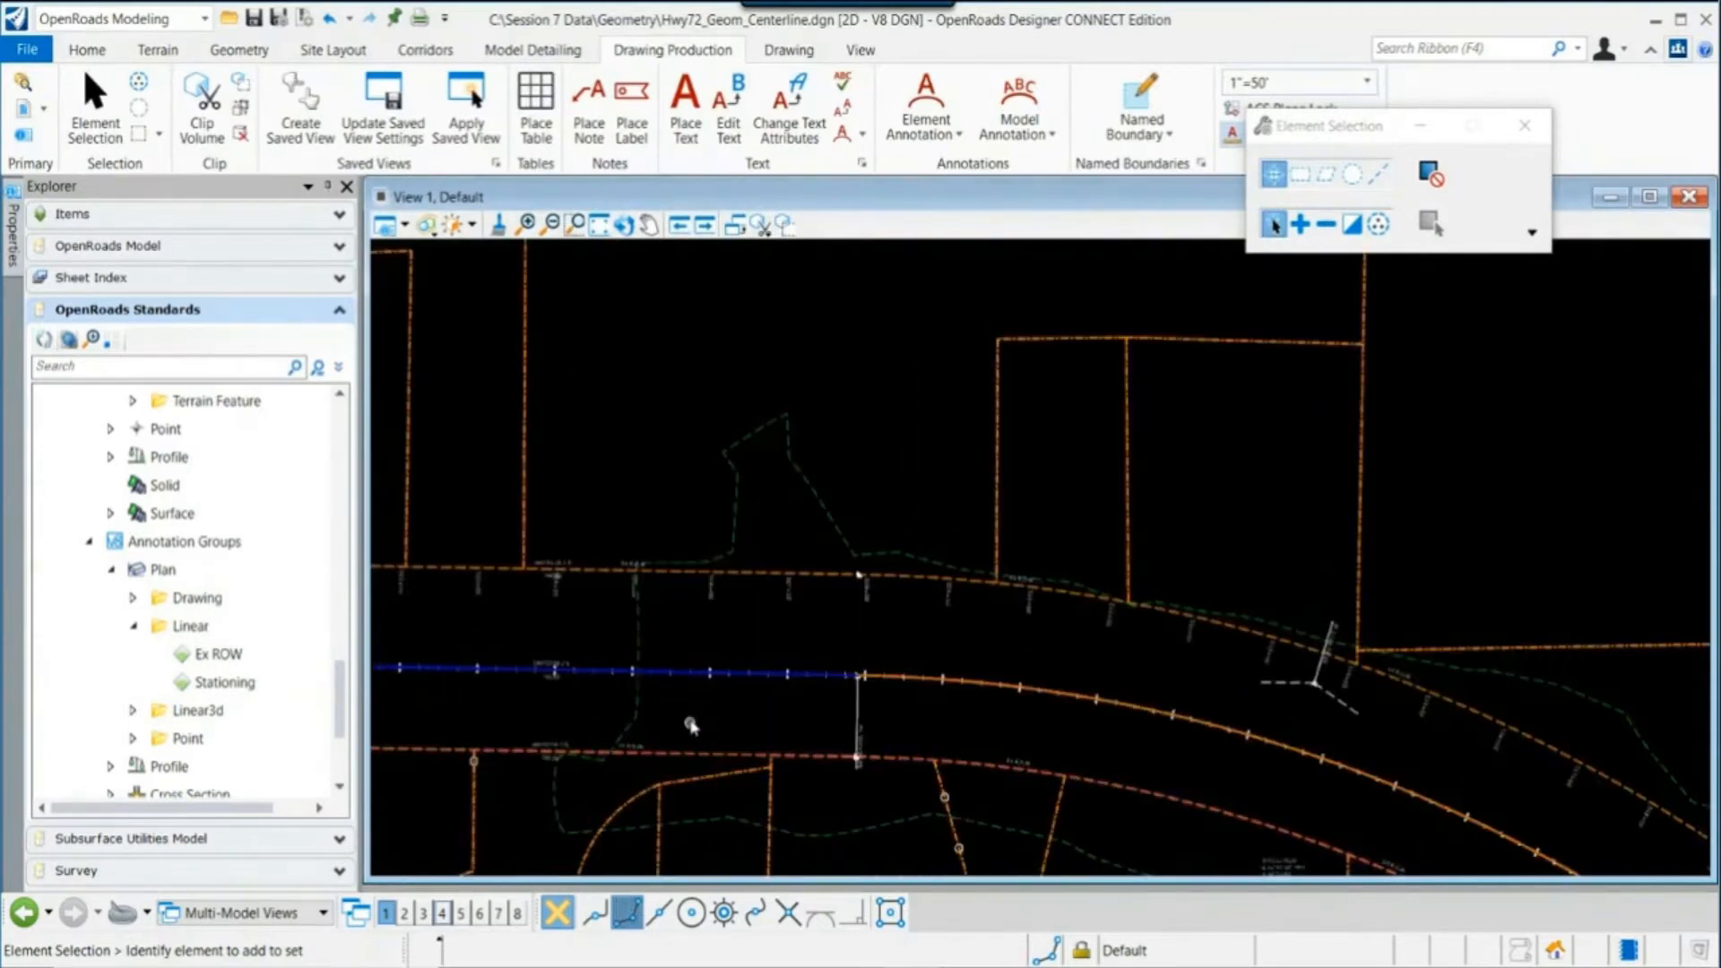
pyautogui.moveTo(694, 720); pyautogui.dragTo(880, 722, button='middle')
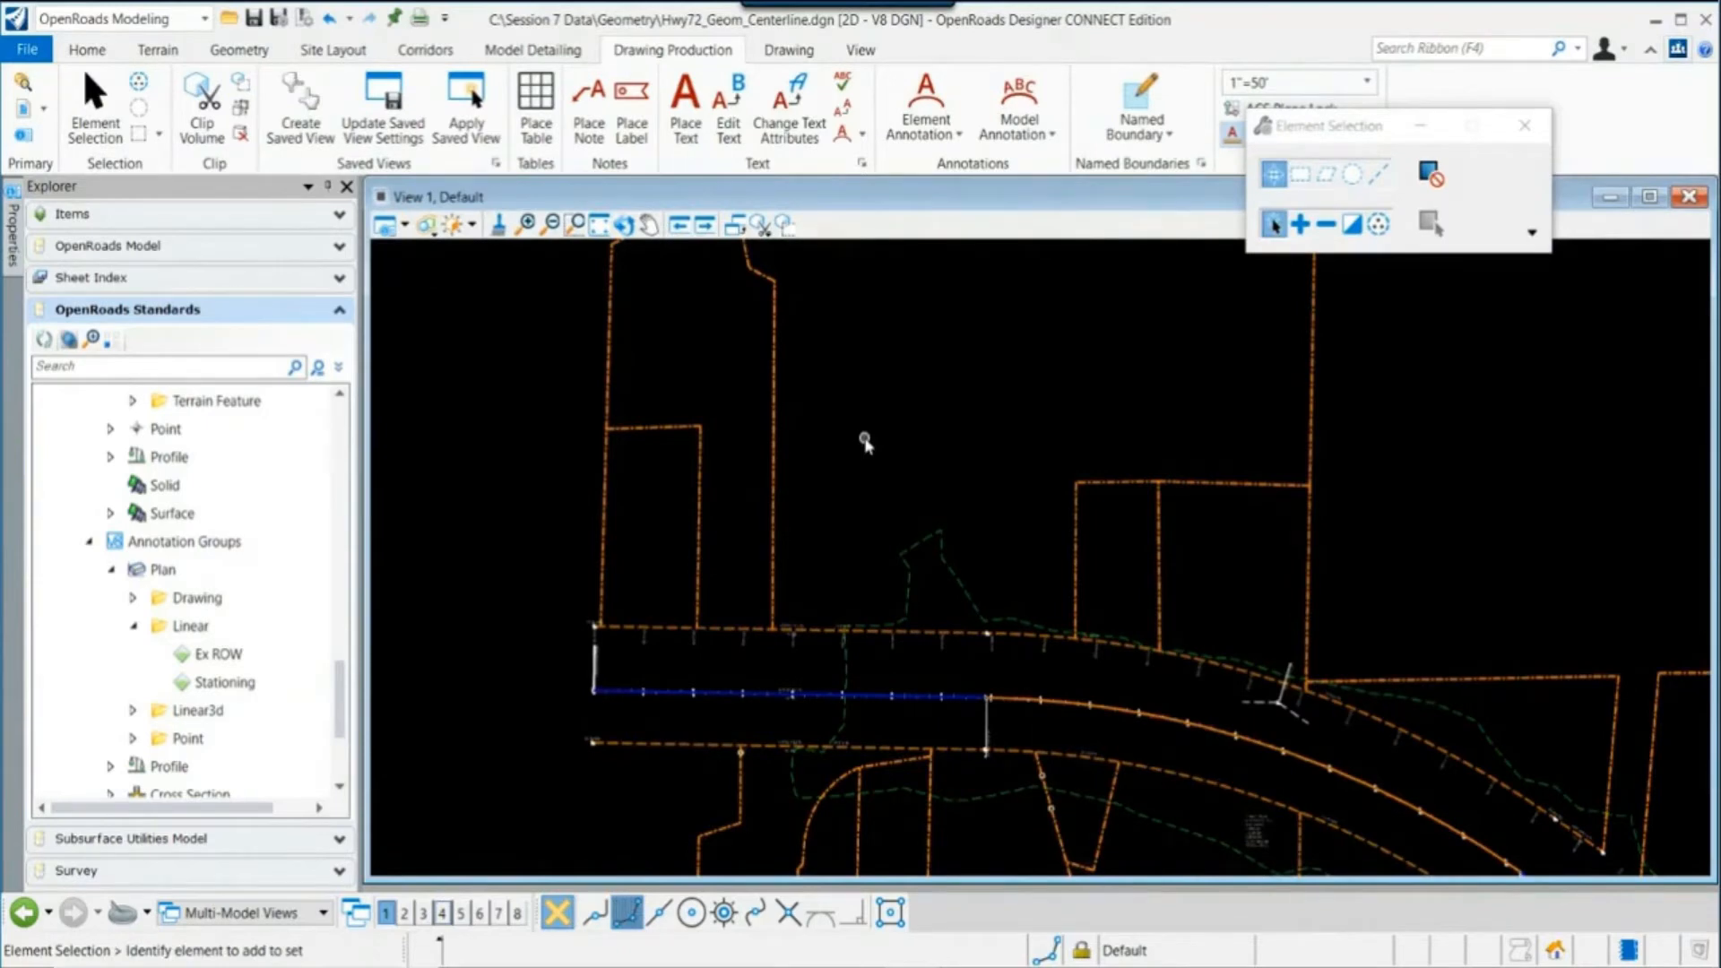
pyautogui.scroll(2, 685, 696)
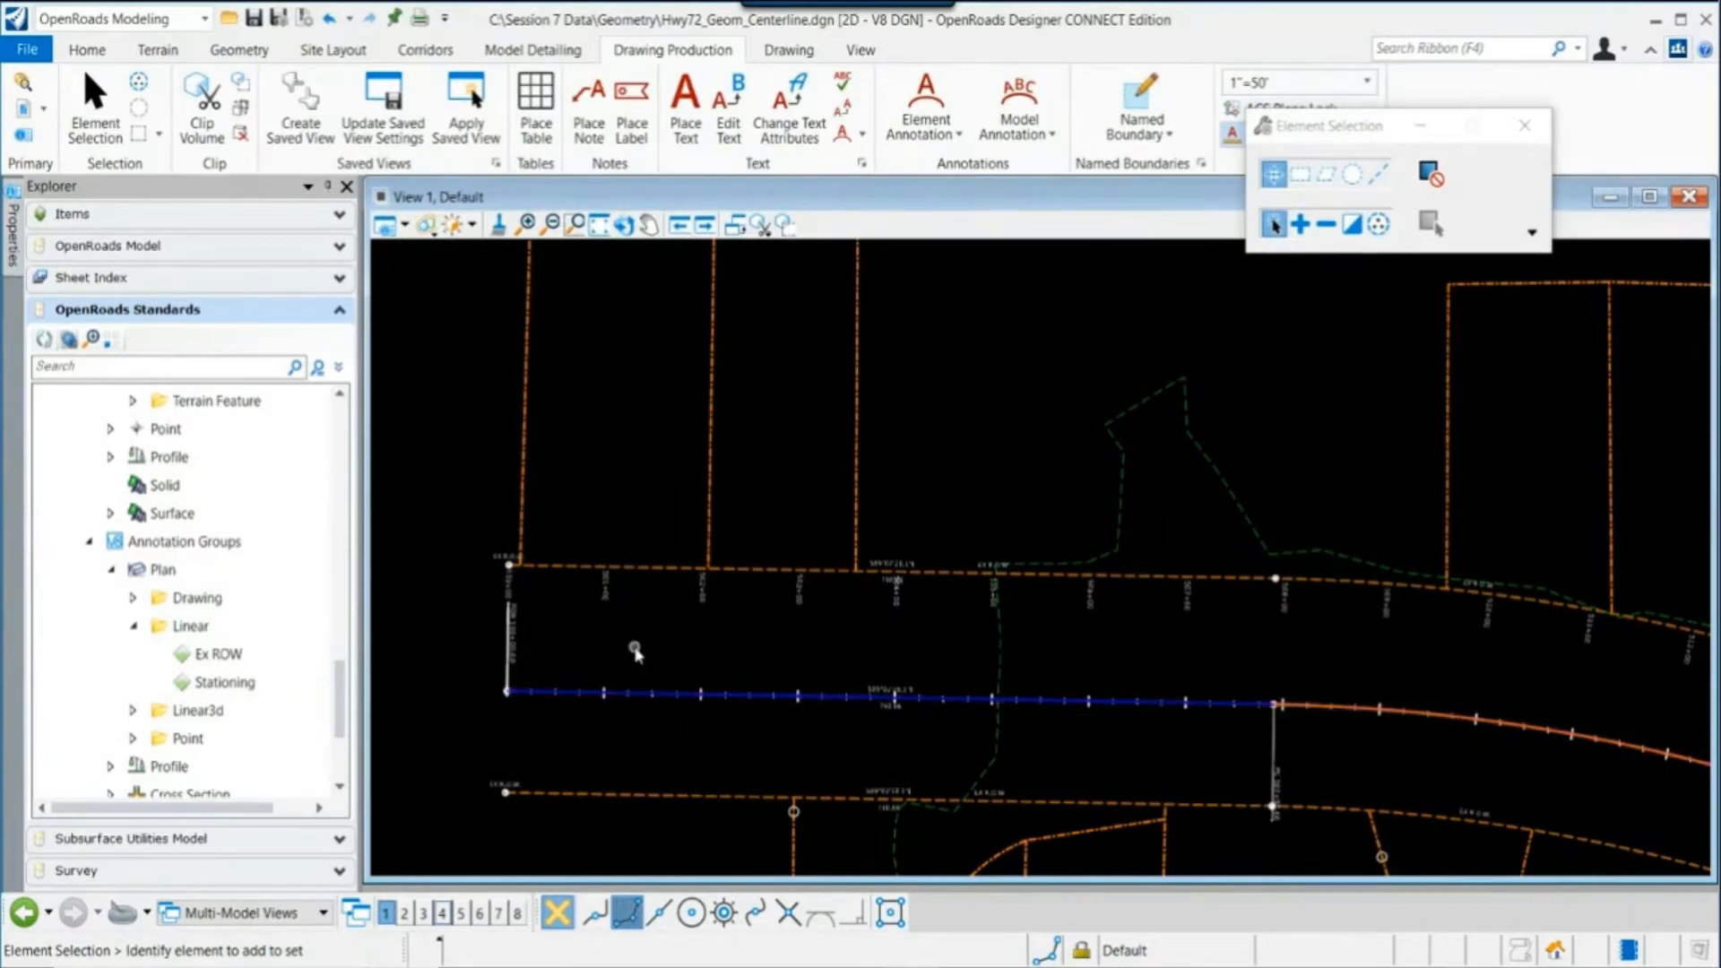
pyautogui.scroll(2, 634, 650)
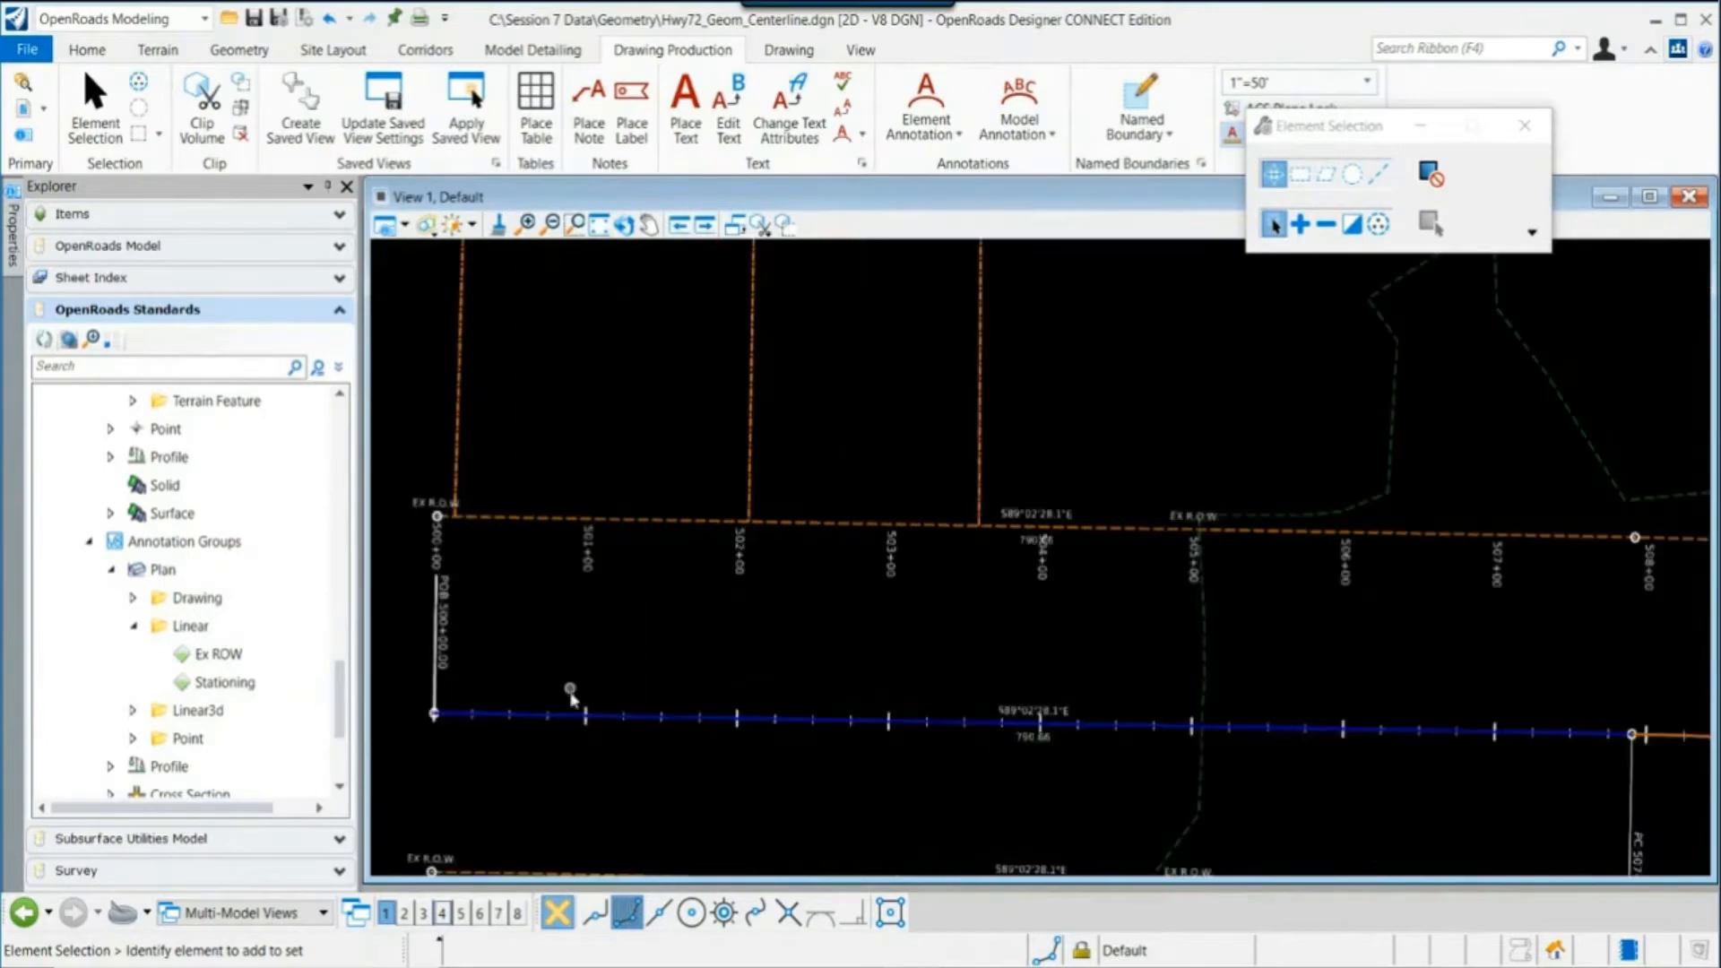
pyautogui.scroll(-2, 547, 634)
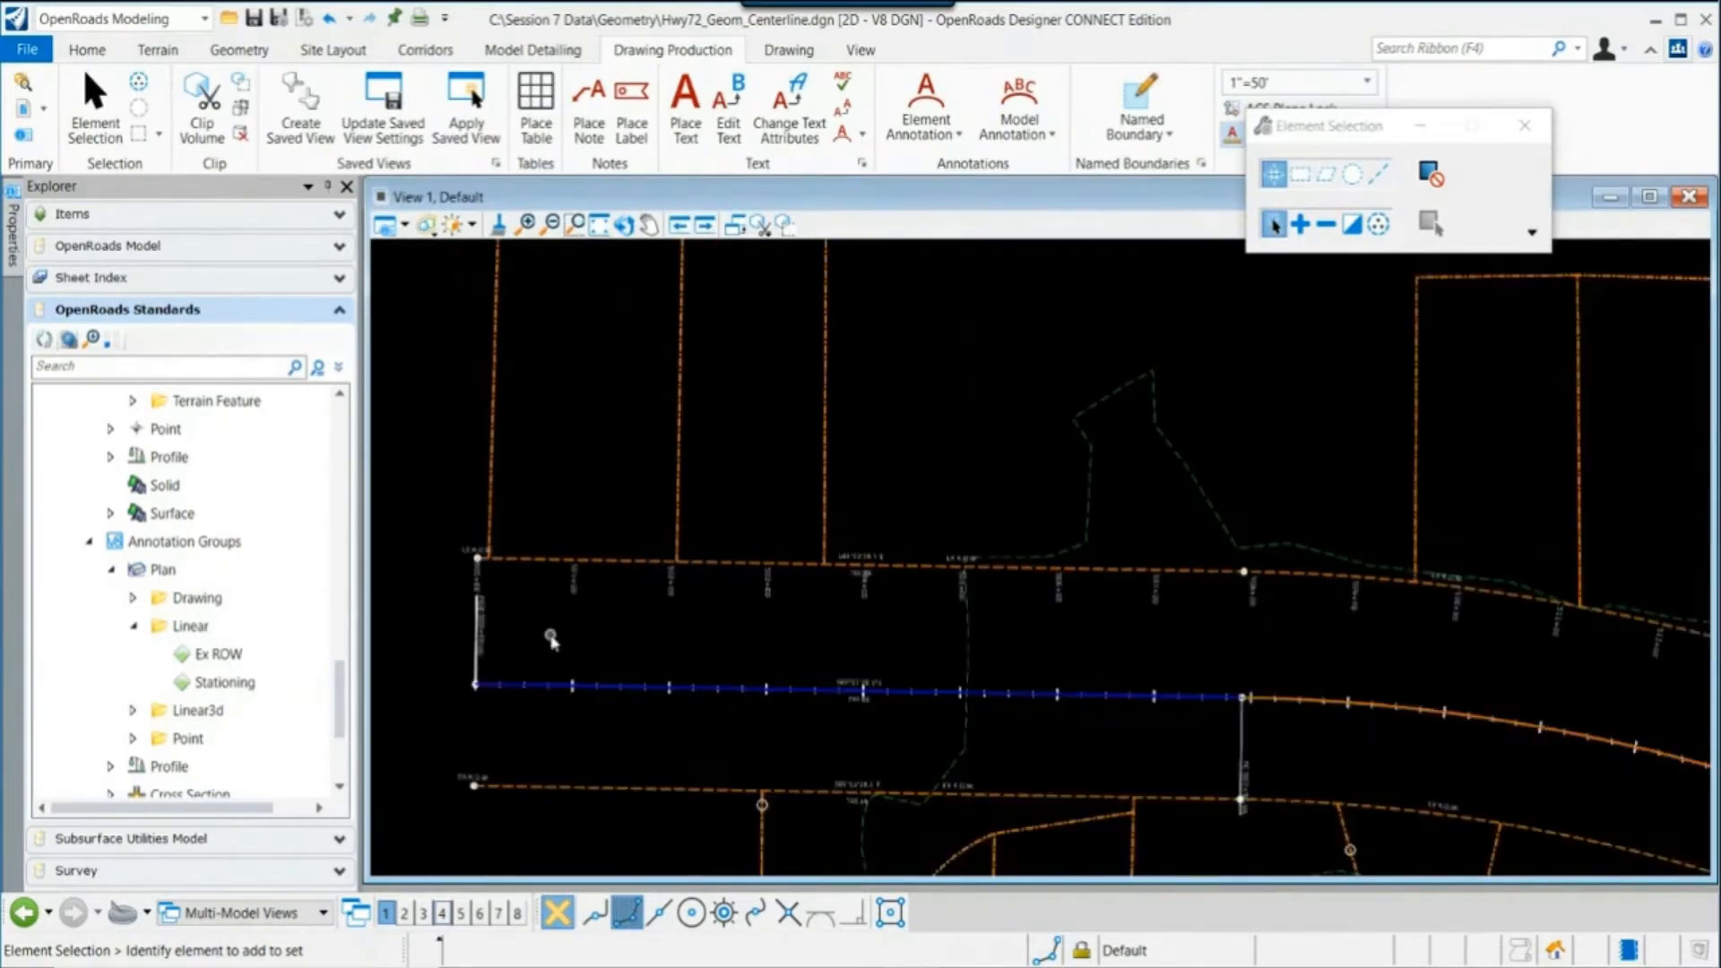
pyautogui.scroll(-1, 551, 639)
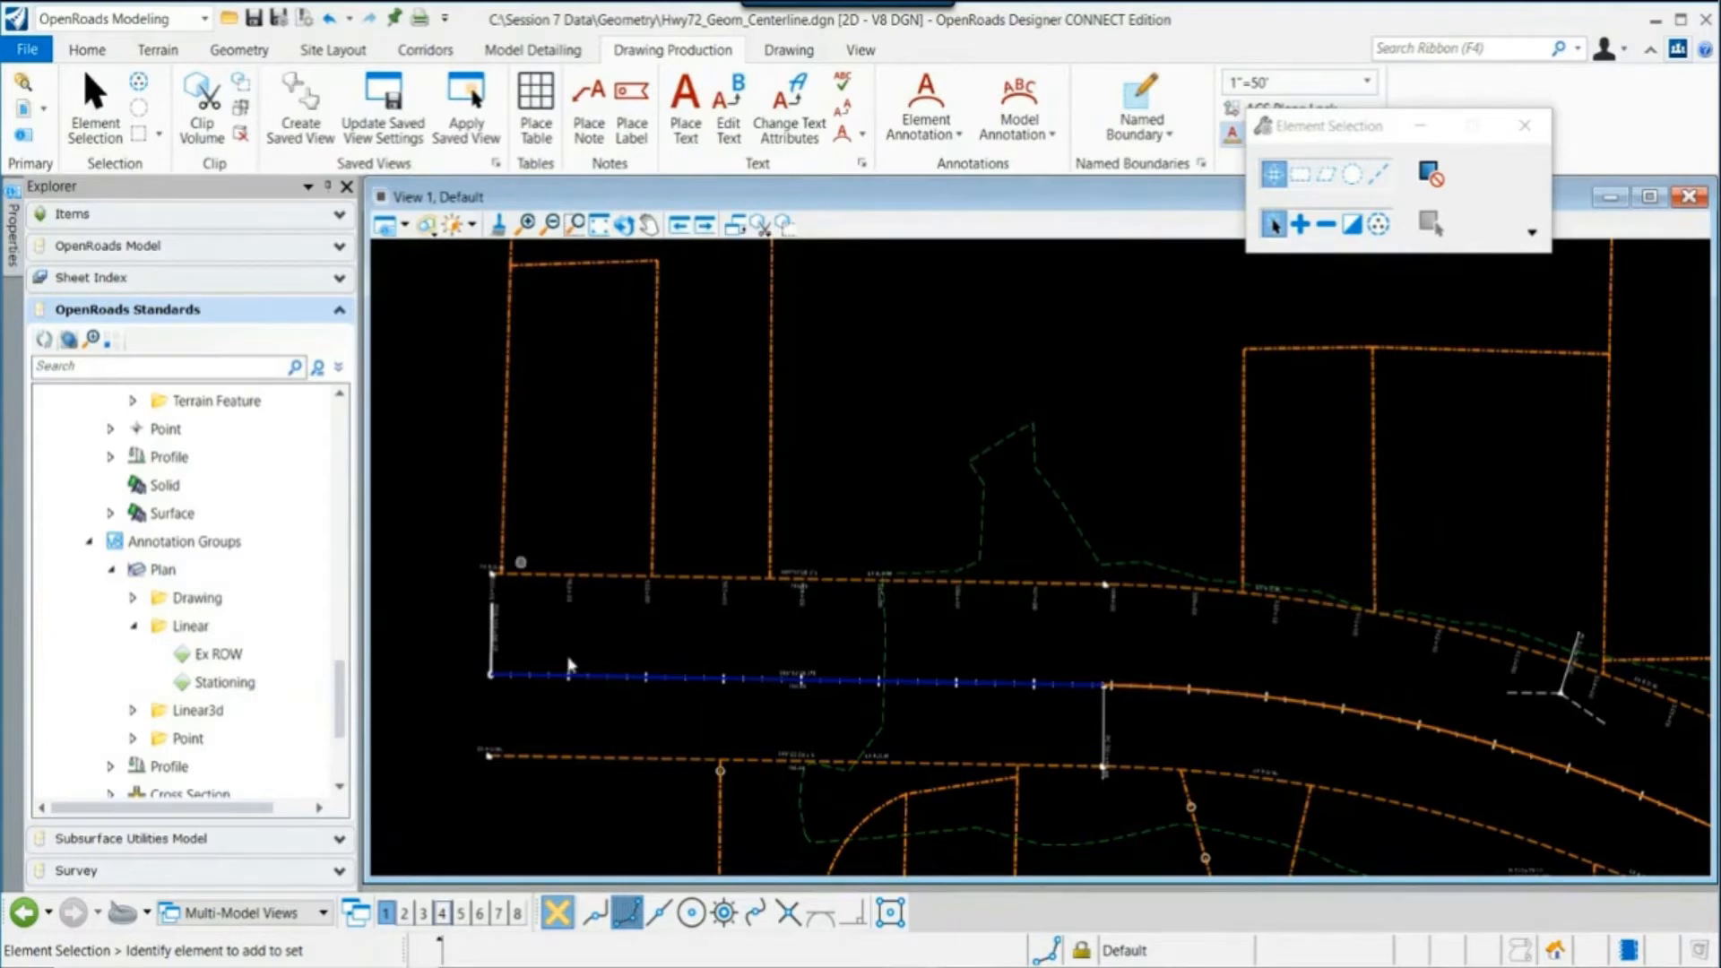
# Step: Open the recent file Plan & Profile-START.dgn and look at the west end of the highway centerline
pyautogui.click(27, 50)
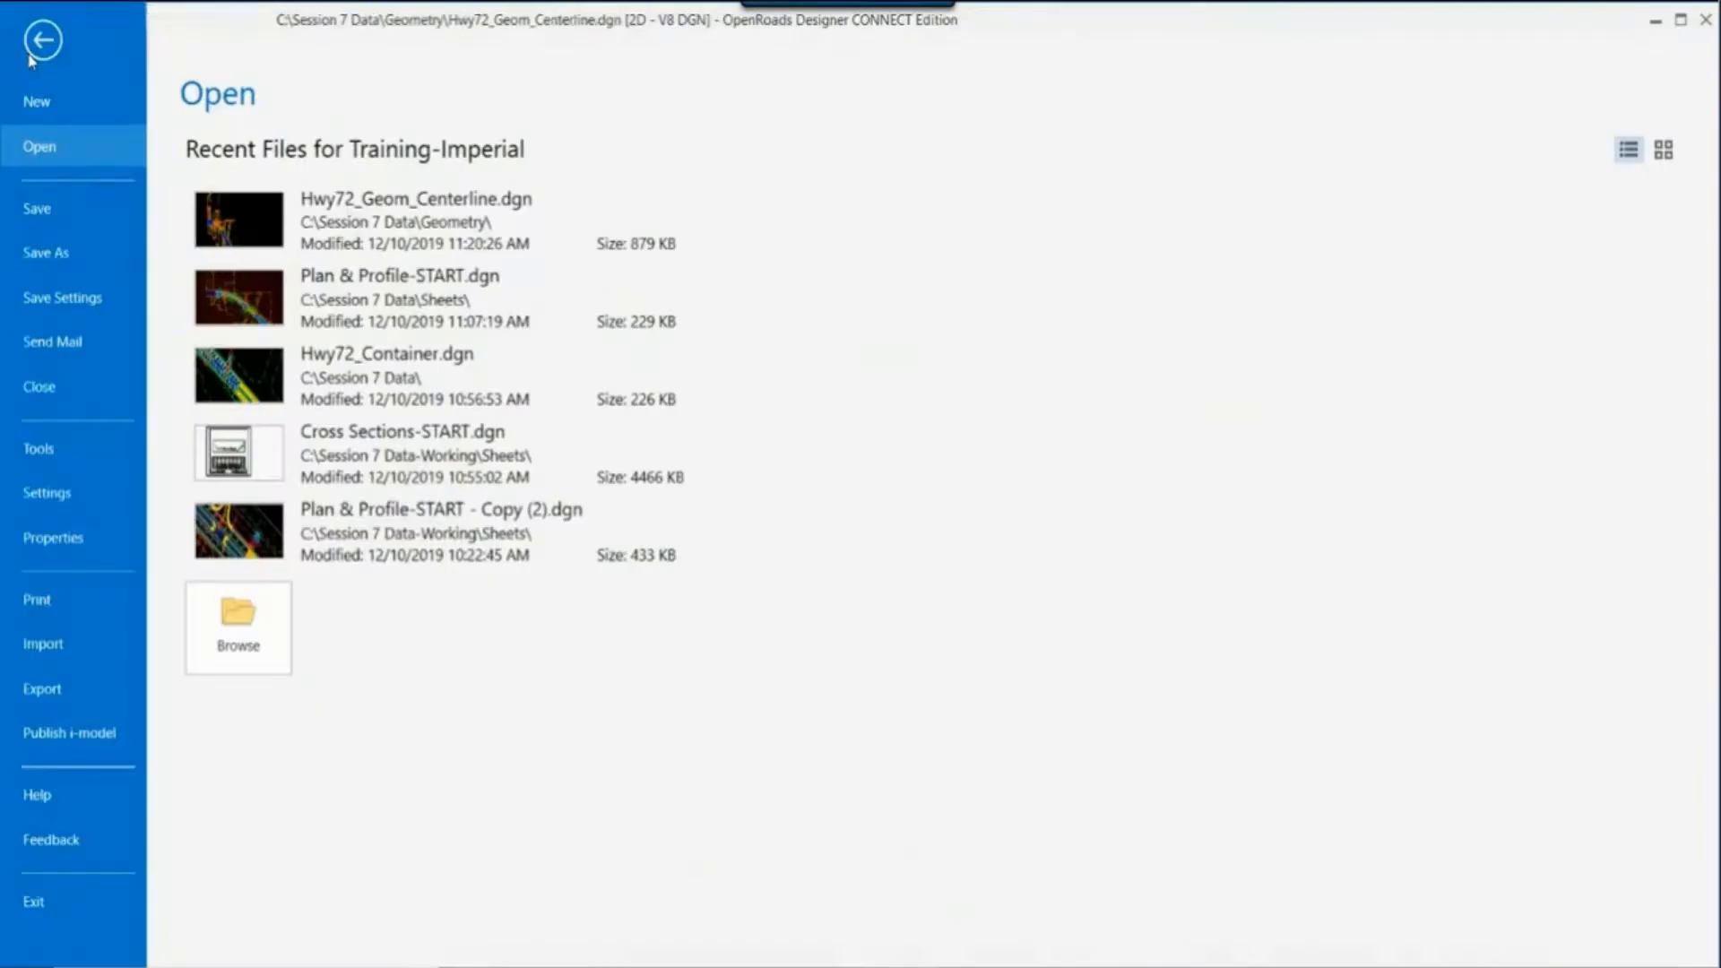
pyautogui.click(276, 300)
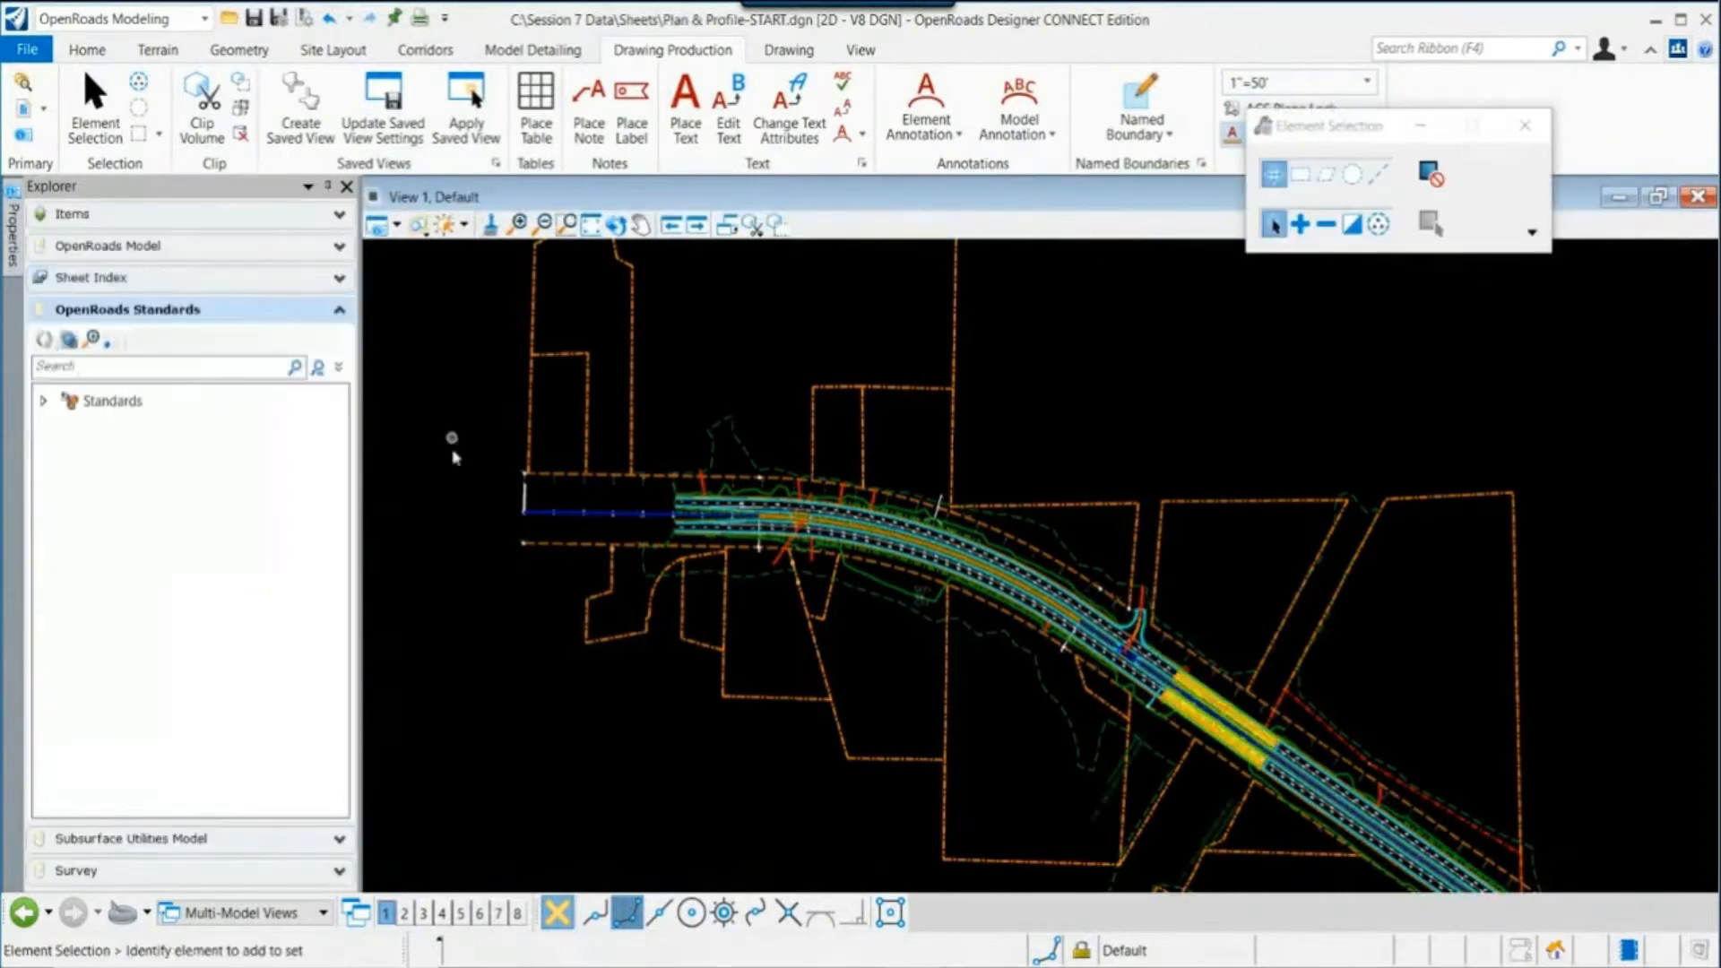
pyautogui.scroll(5, 560, 534)
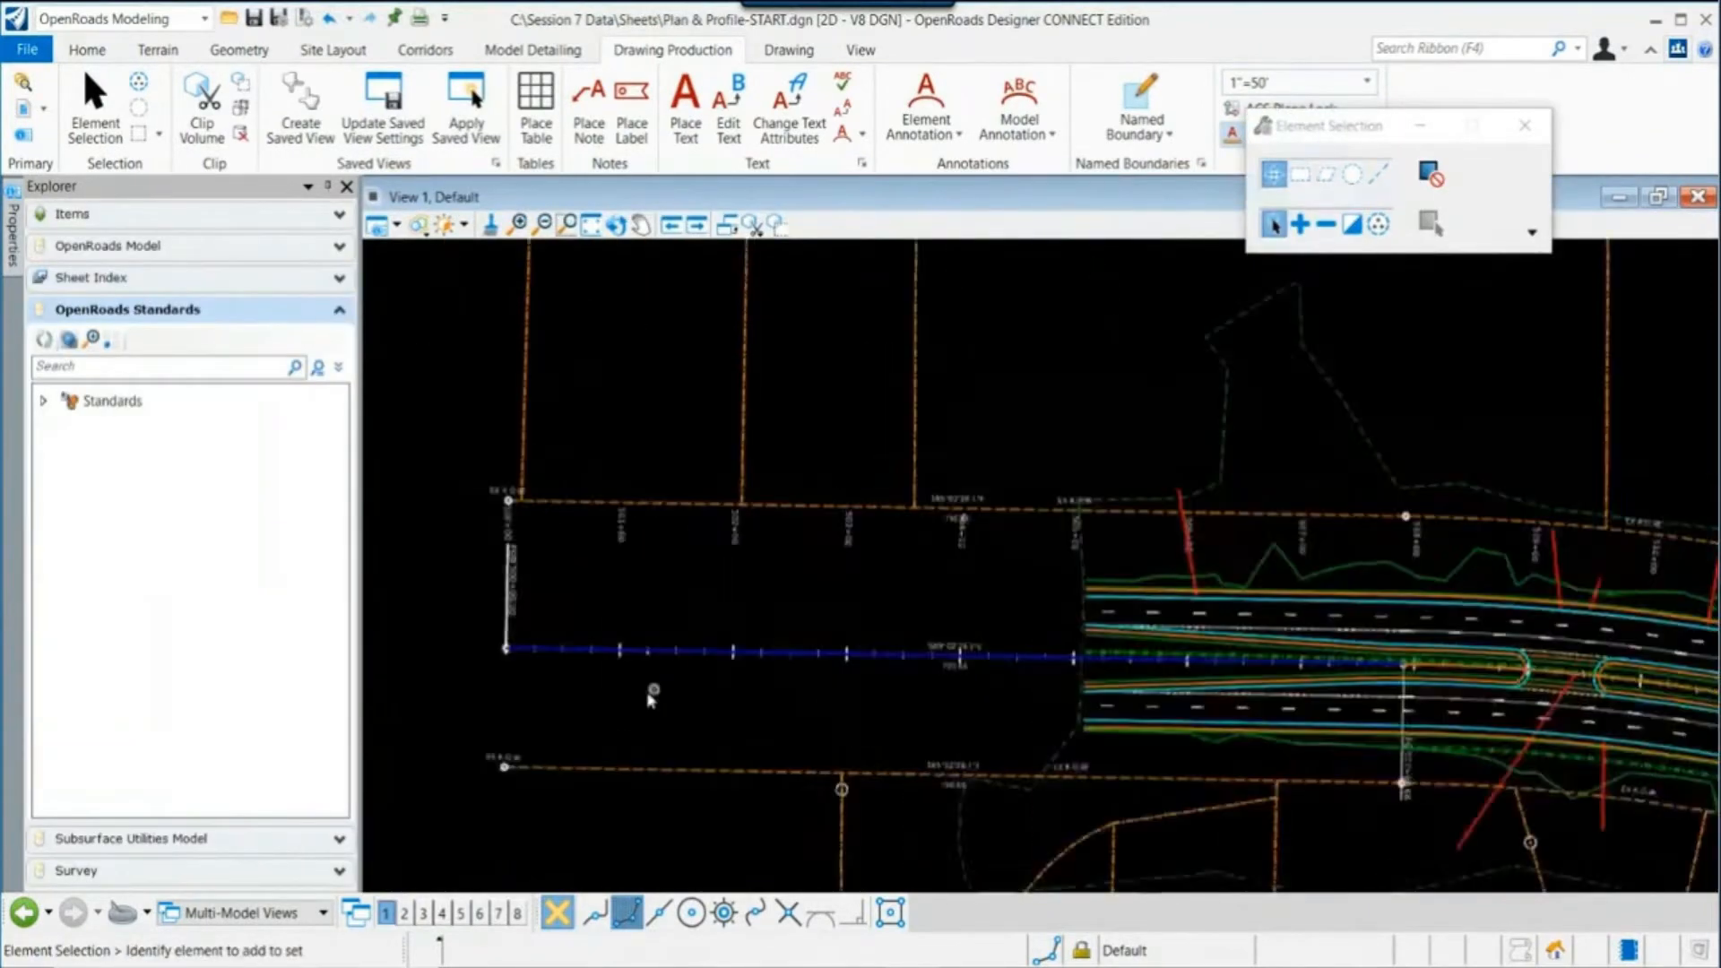
# Step: Examine the plan from the west end of the centerline to the pavement edges and median opening near station 508+00
pyautogui.scroll(2, 652, 700)
pyautogui.click(328, 187)
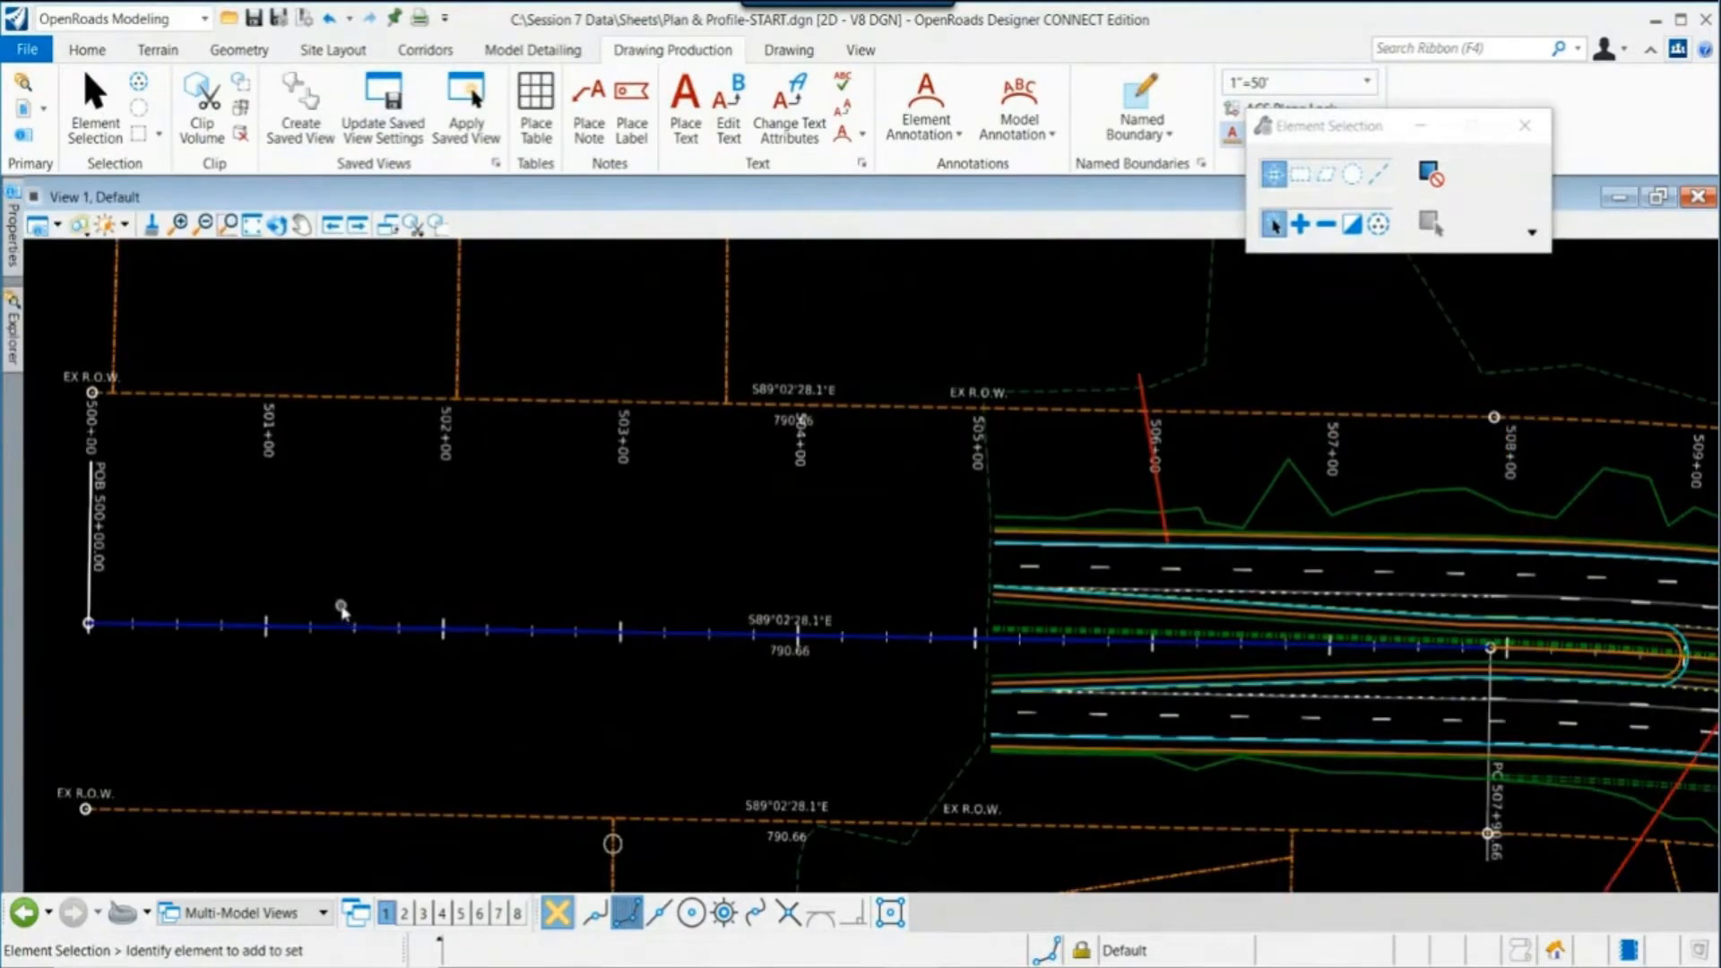
pyautogui.moveTo(346, 570); pyautogui.dragTo(450, 630, button='middle')
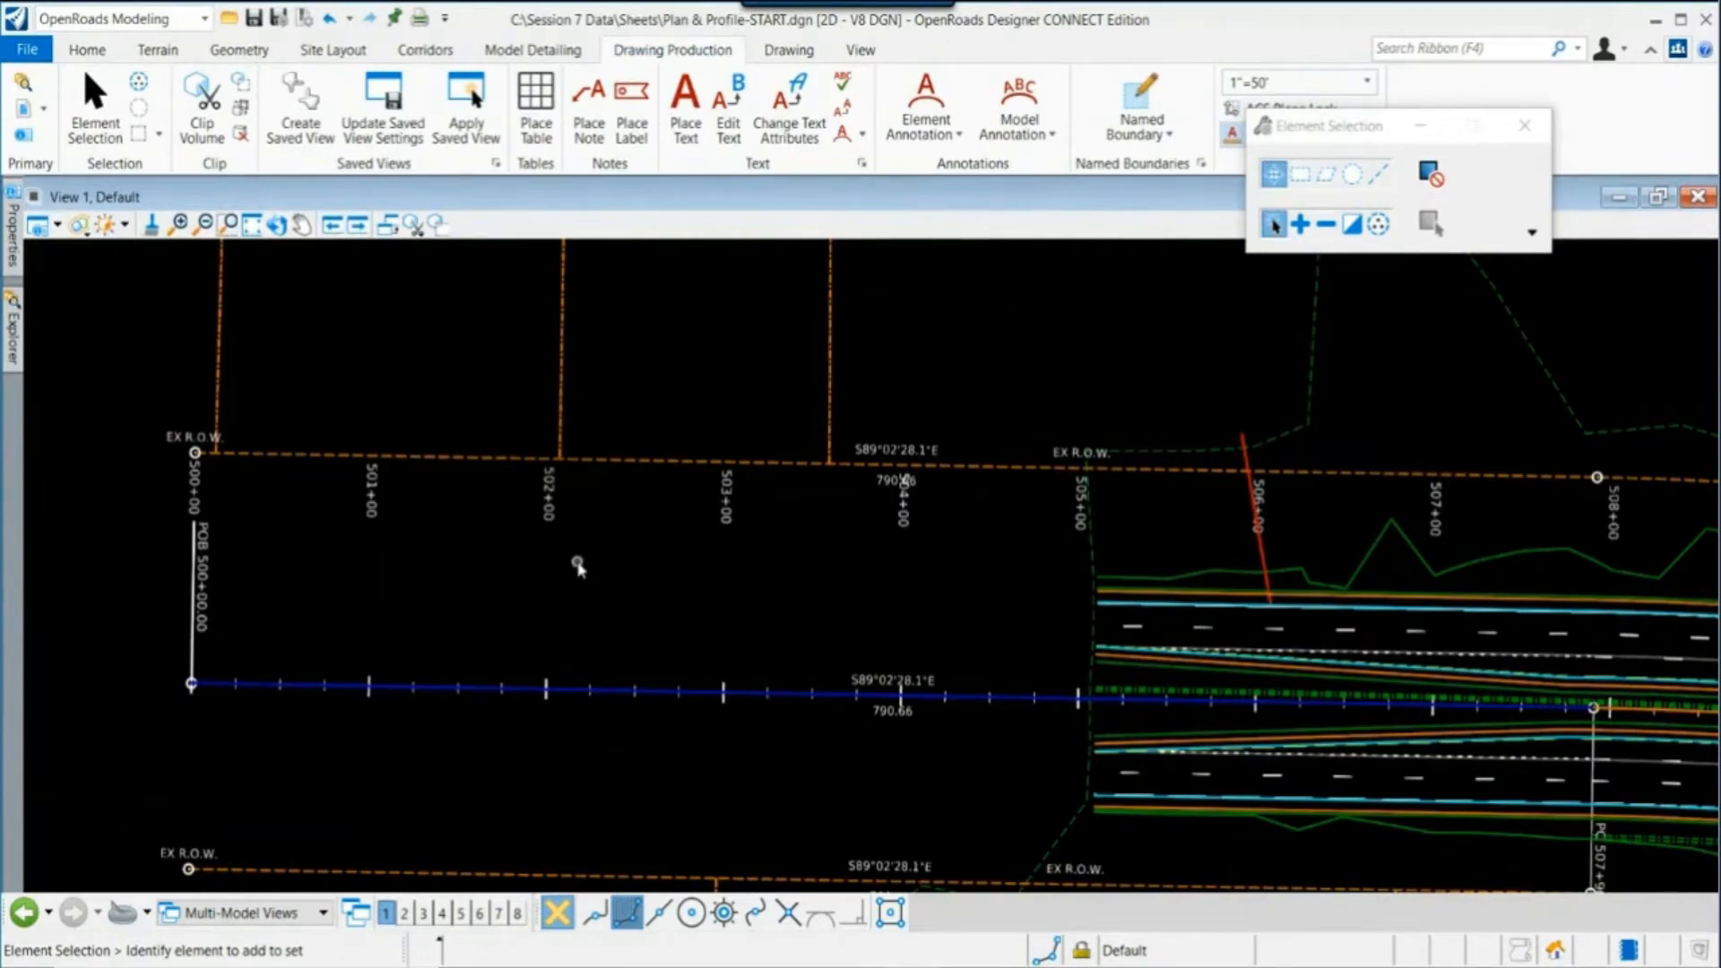
pyautogui.scroll(-2, 574, 572)
pyautogui.moveTo(869, 598); pyautogui.dragTo(509, 569, button='middle')
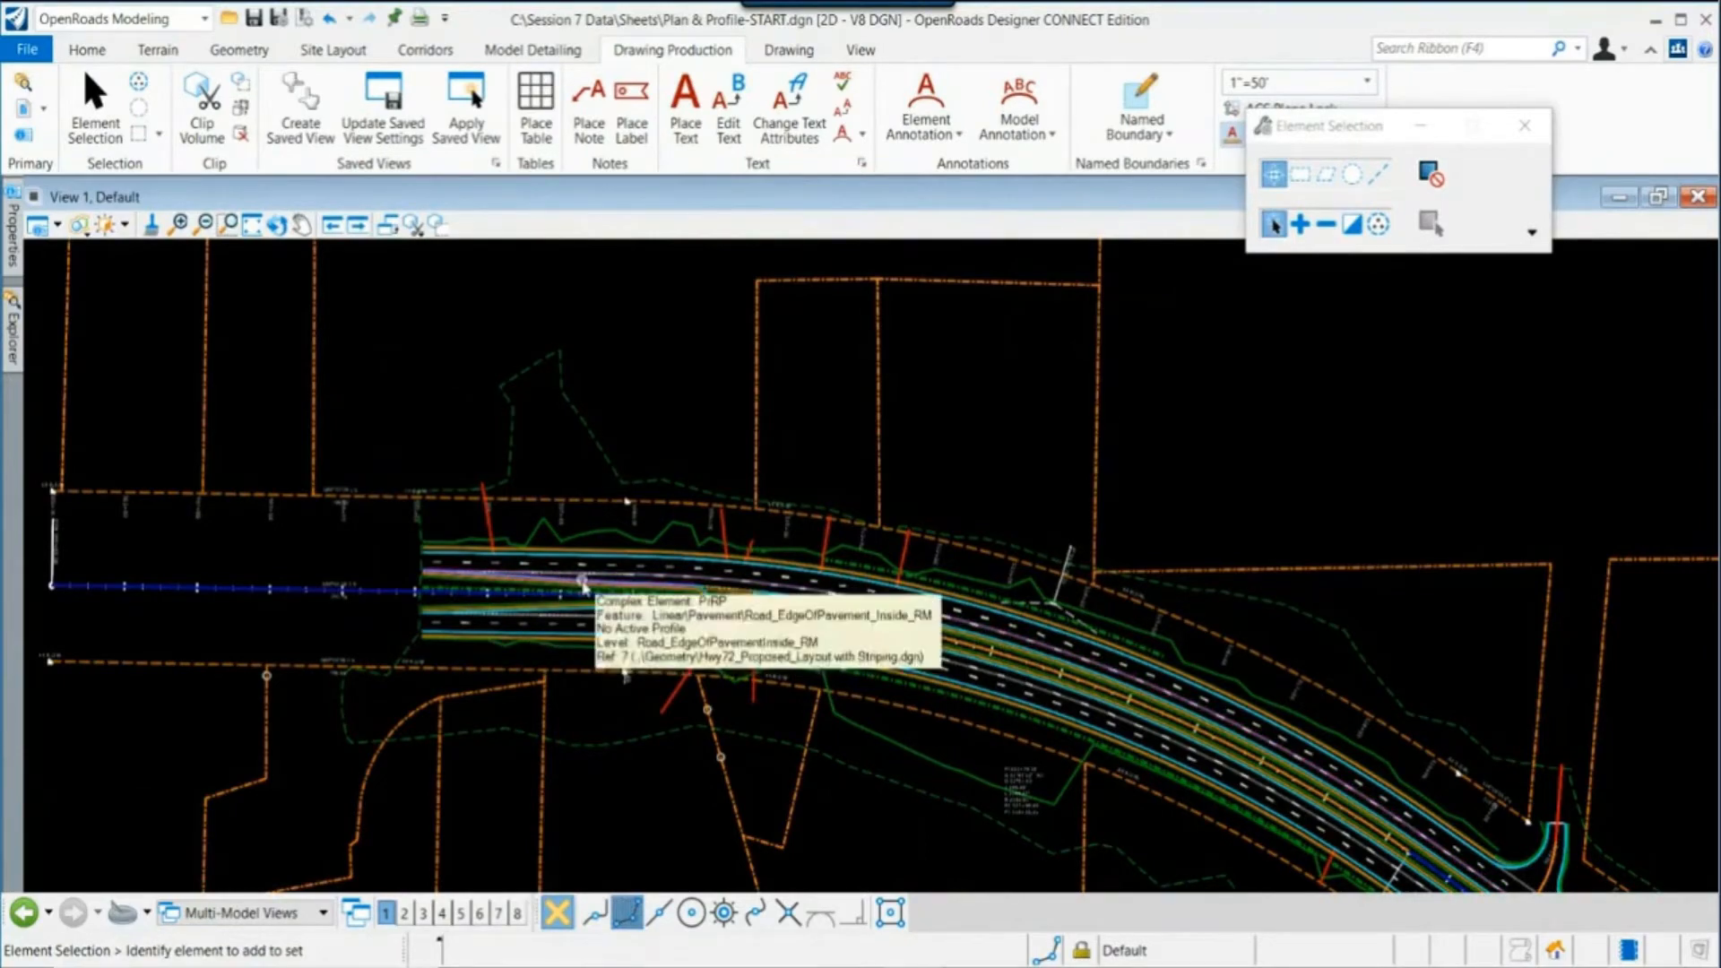
pyautogui.scroll(3, 583, 583)
pyautogui.scroll(2, 591, 583)
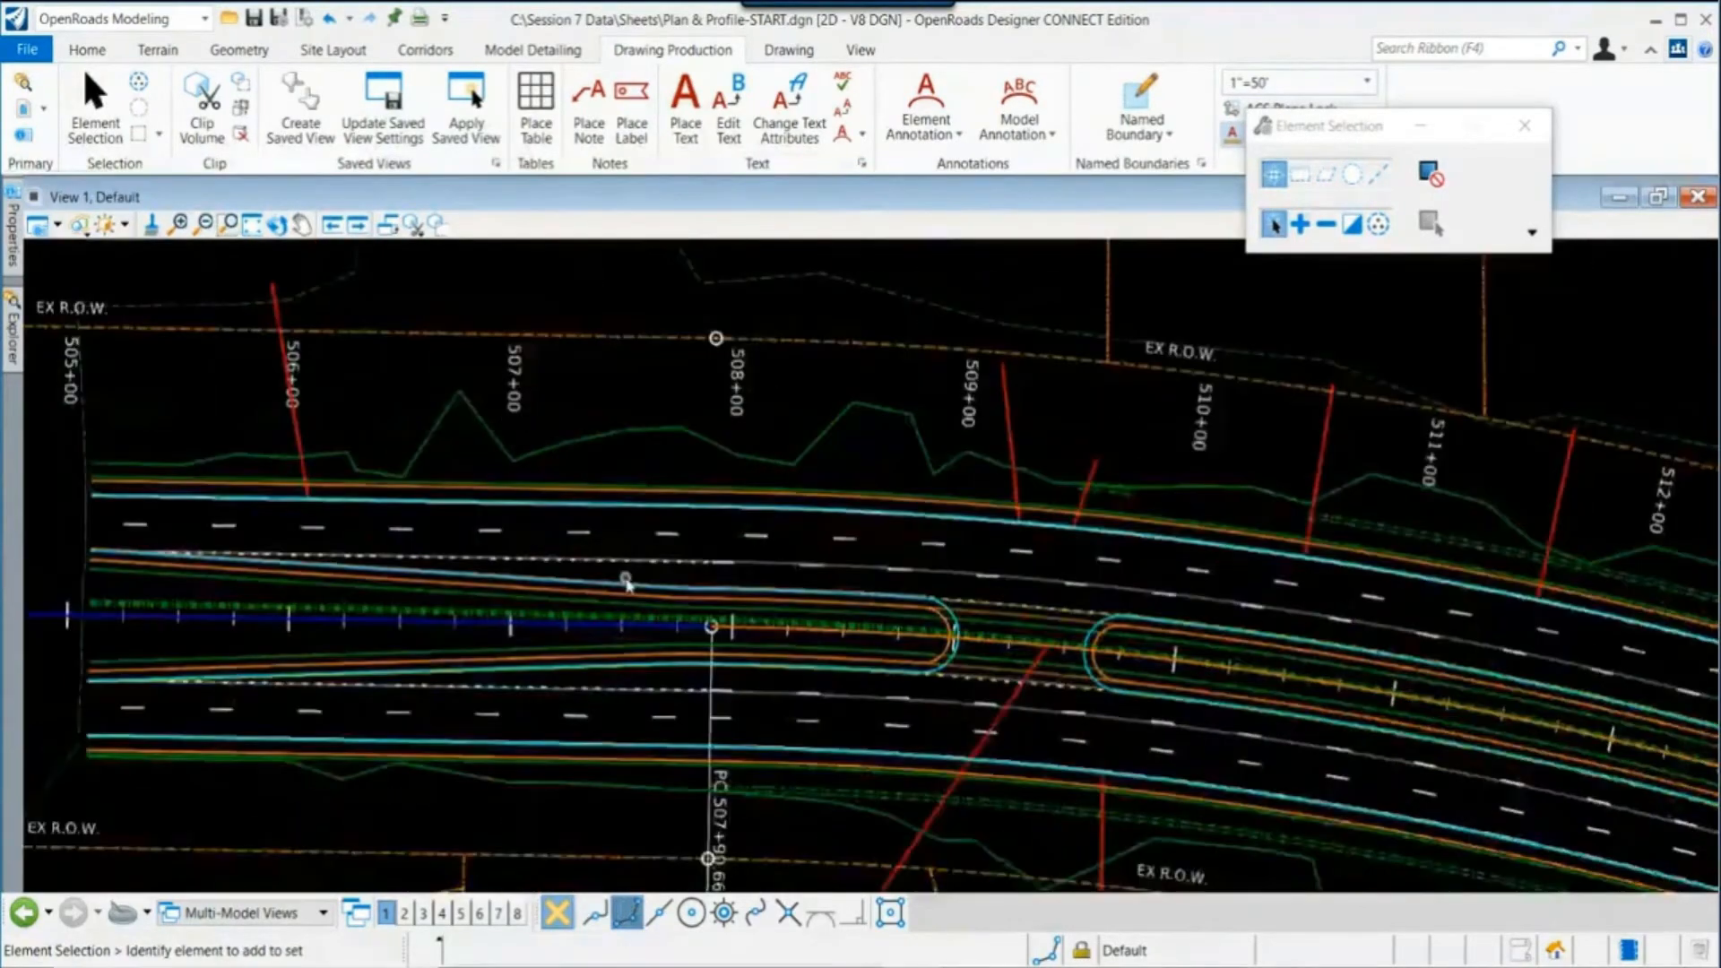
pyautogui.scroll(2, 623, 582)
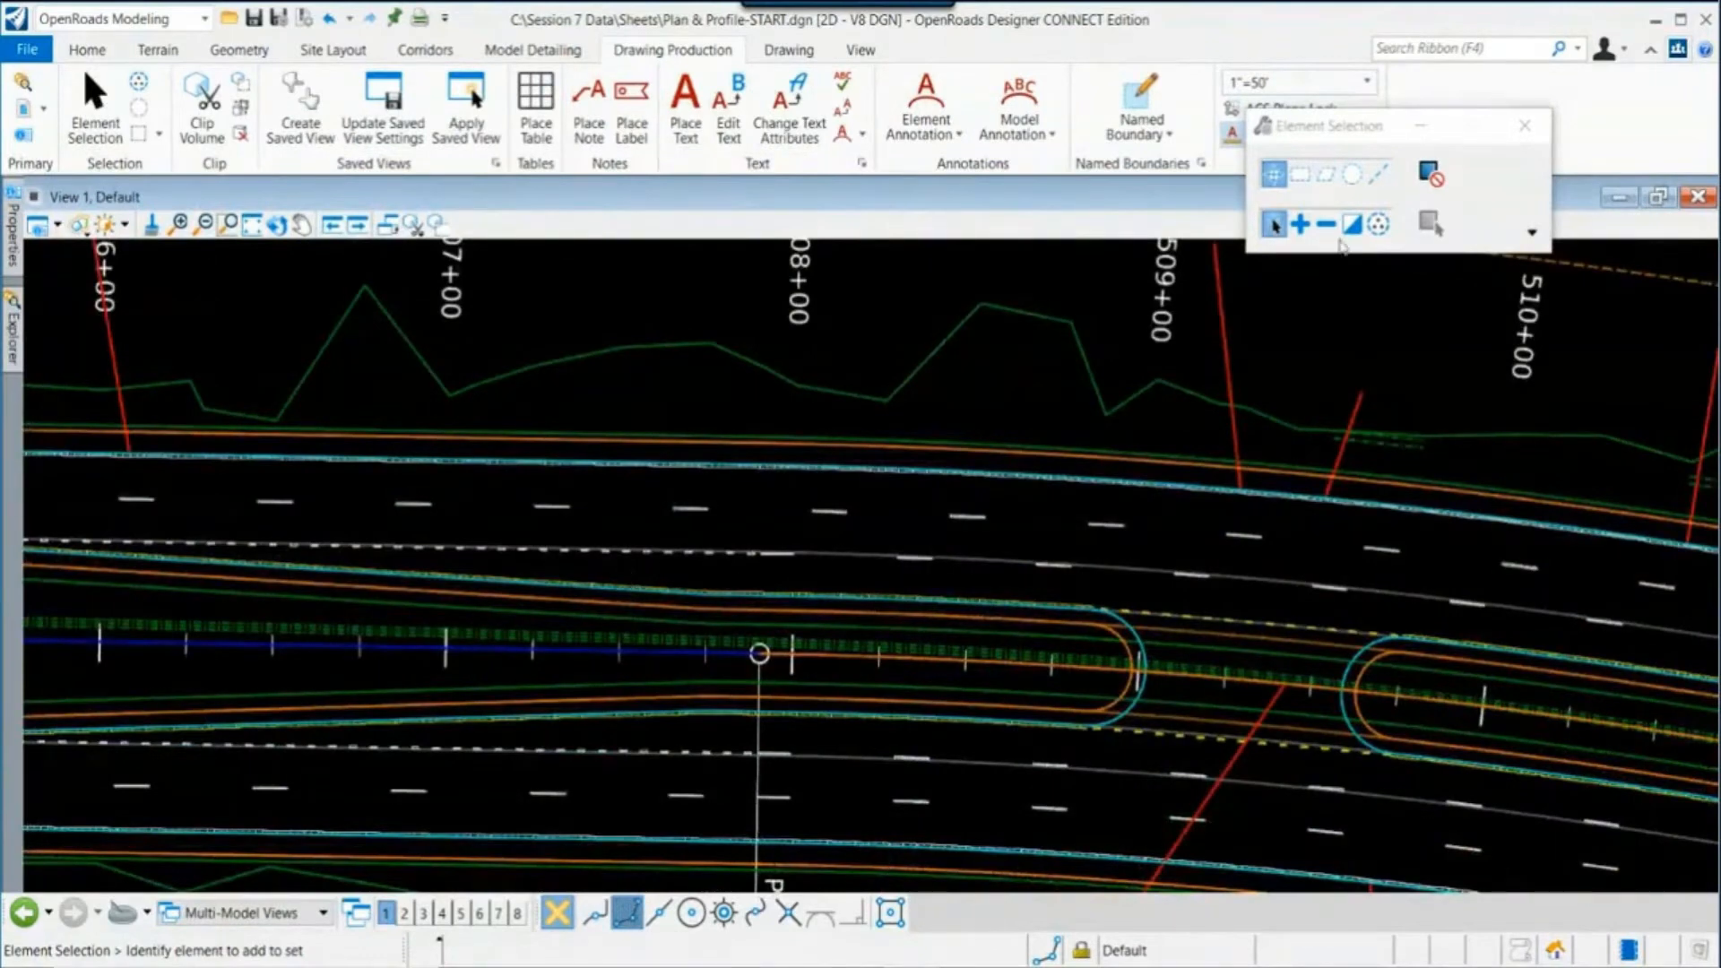
# Step: Search the available commands for "dimension" and start the Dimension Linear tool
pyautogui.moveTo(1309, 128); pyautogui.dragTo(1420, 268)
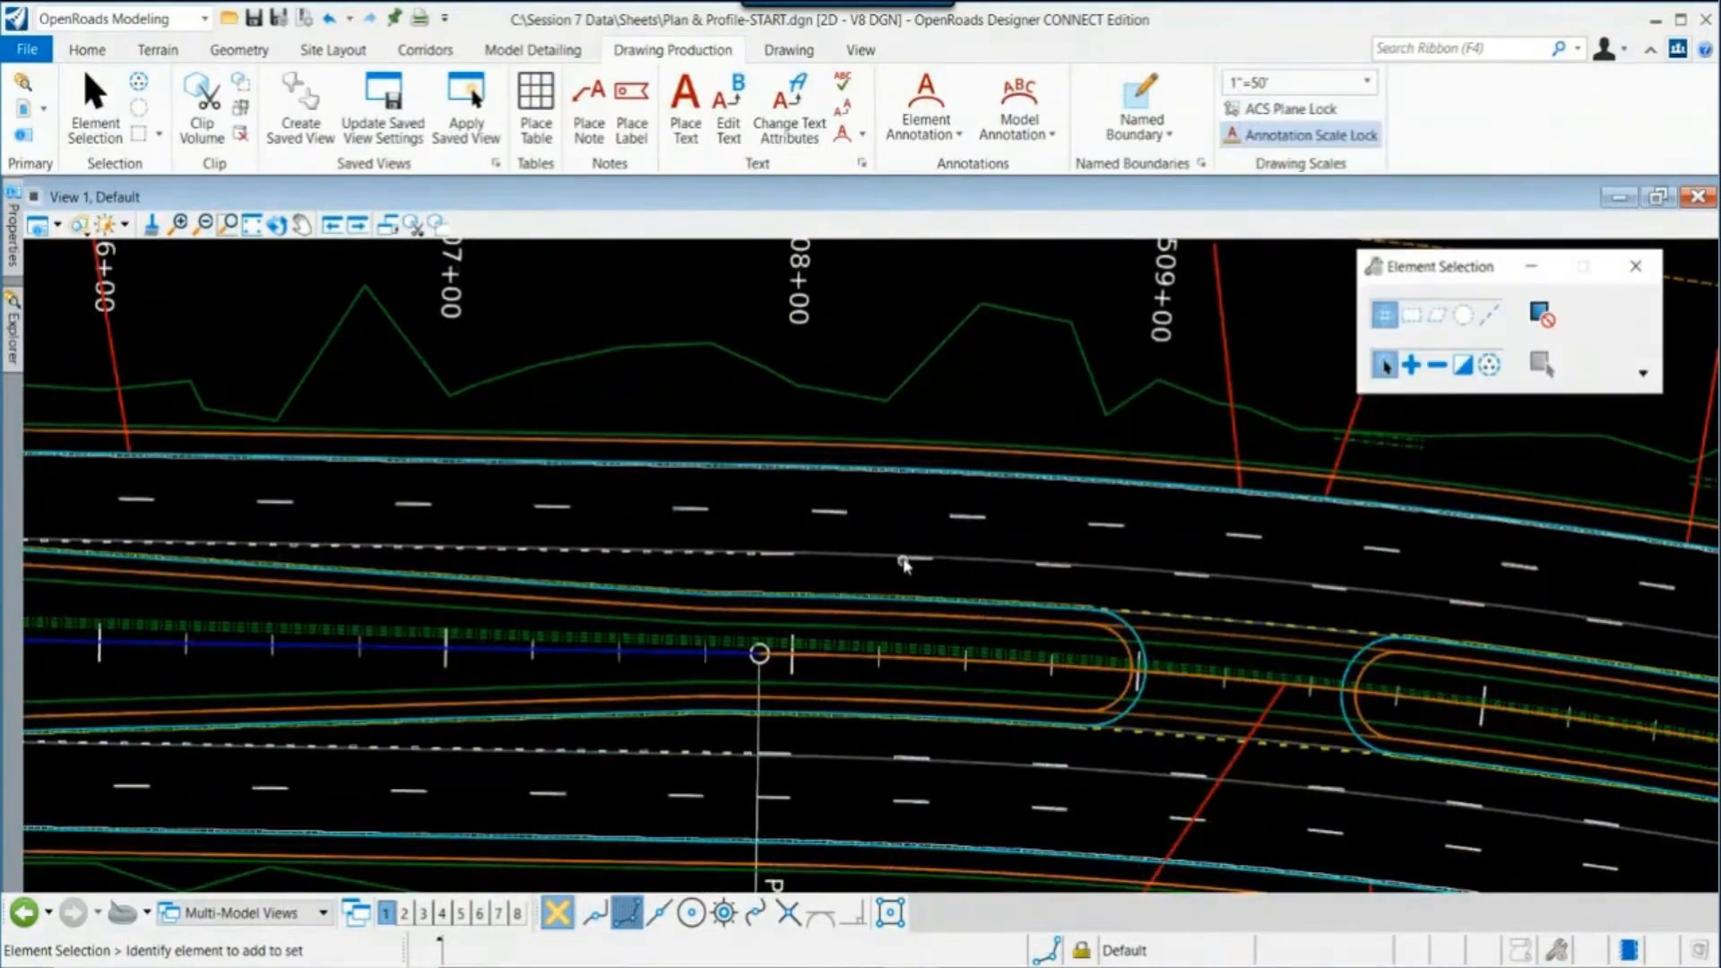
pyautogui.click(789, 51)
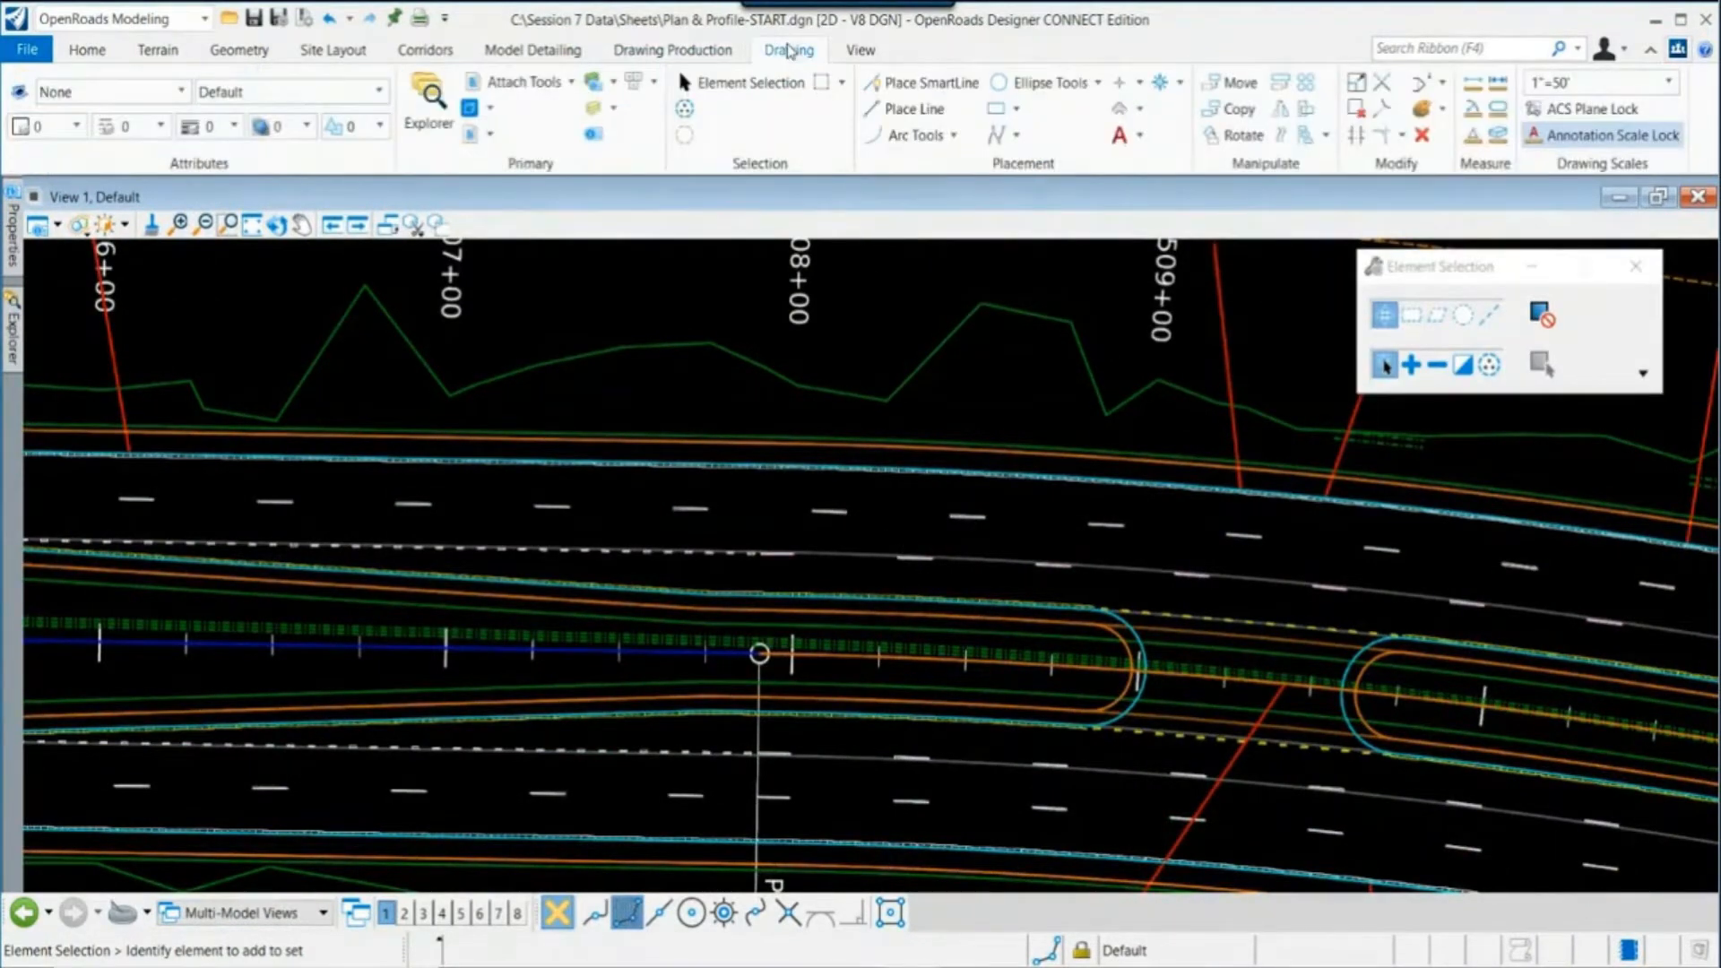
pyautogui.click(1475, 50)
pyautogui.write('dime')
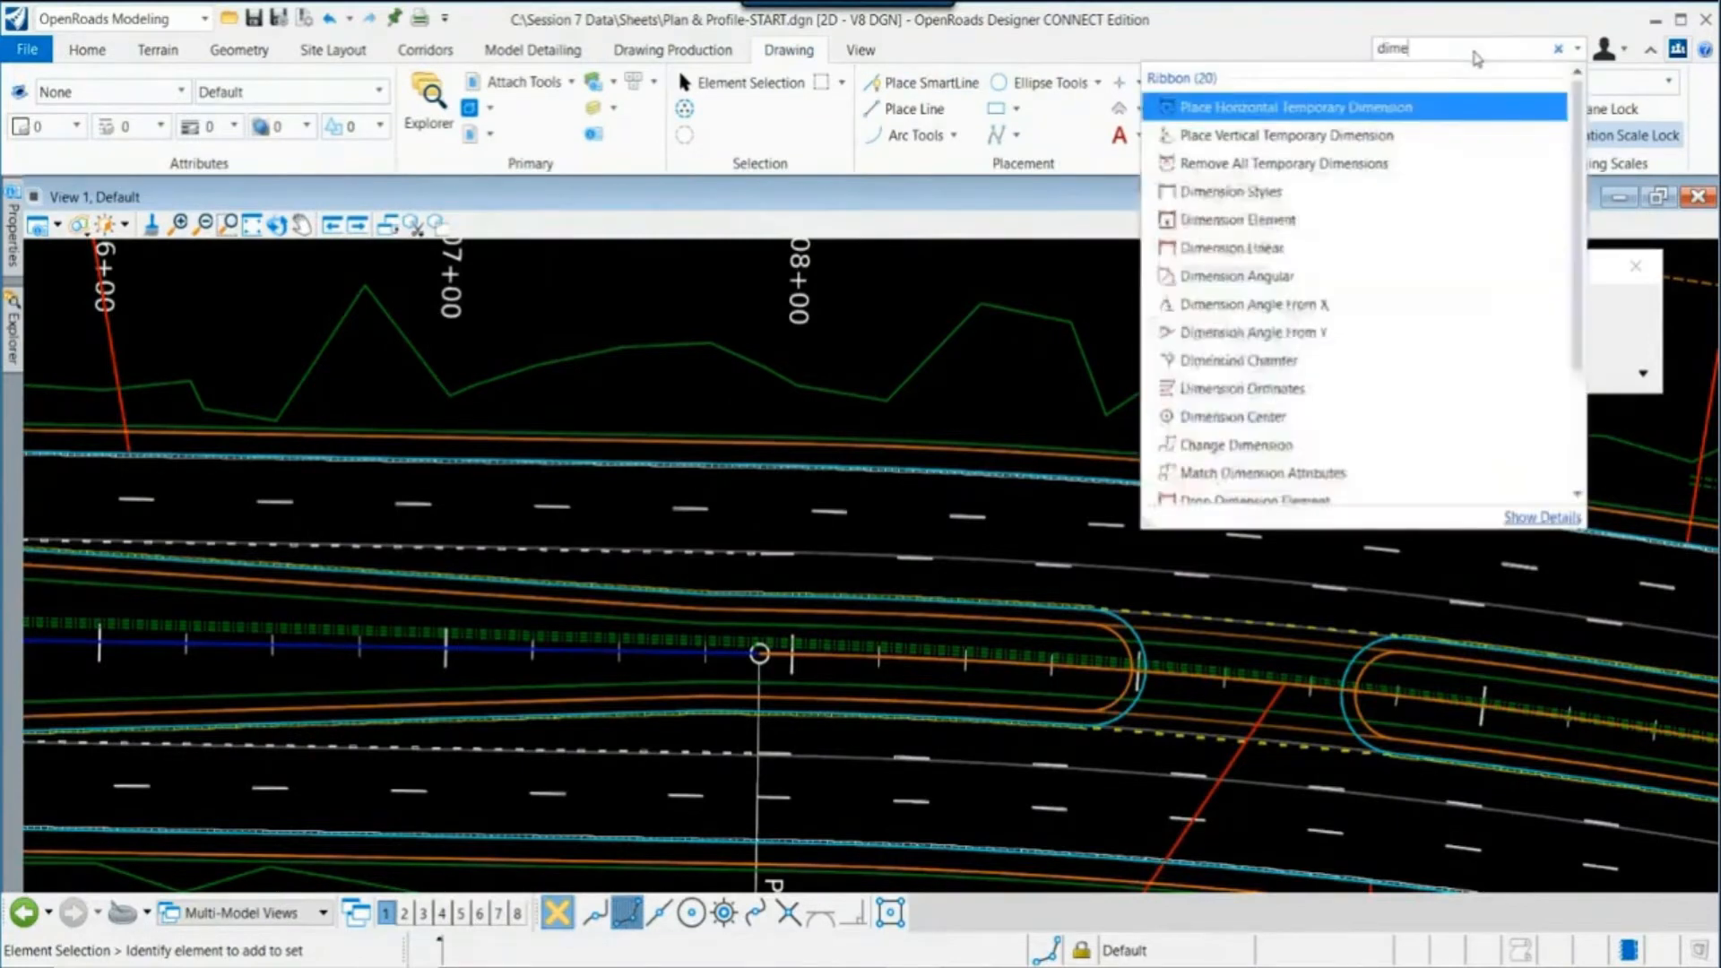
pyautogui.write('nsion')
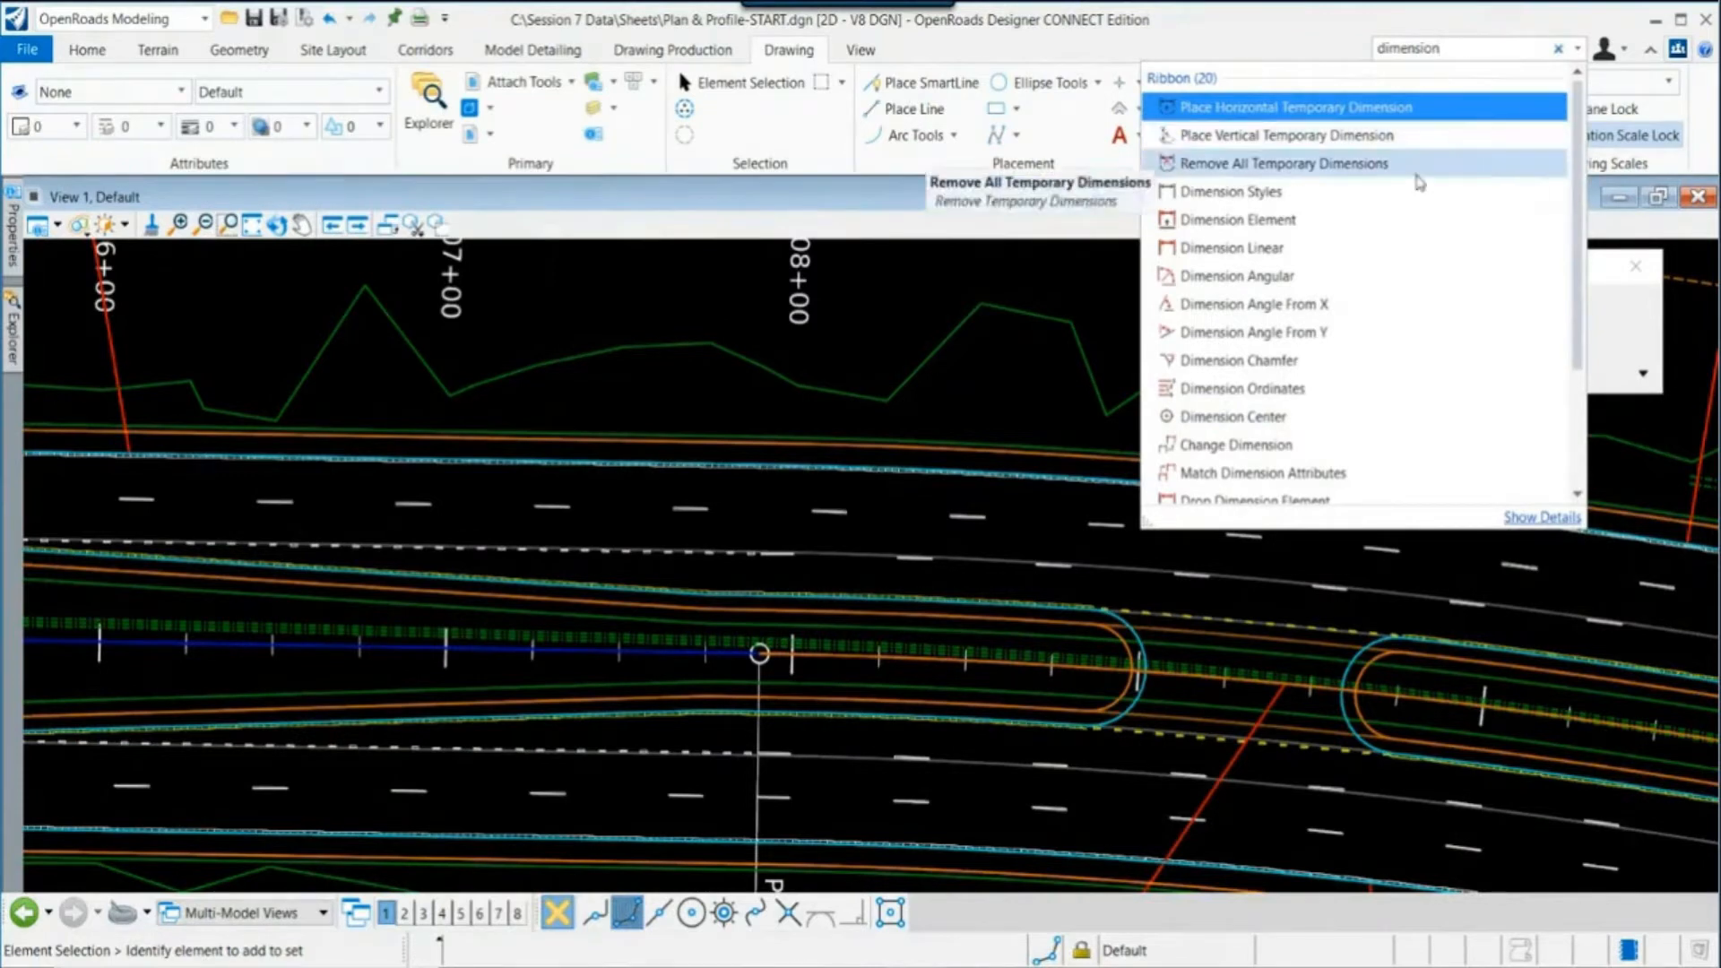
pyautogui.click(1281, 252)
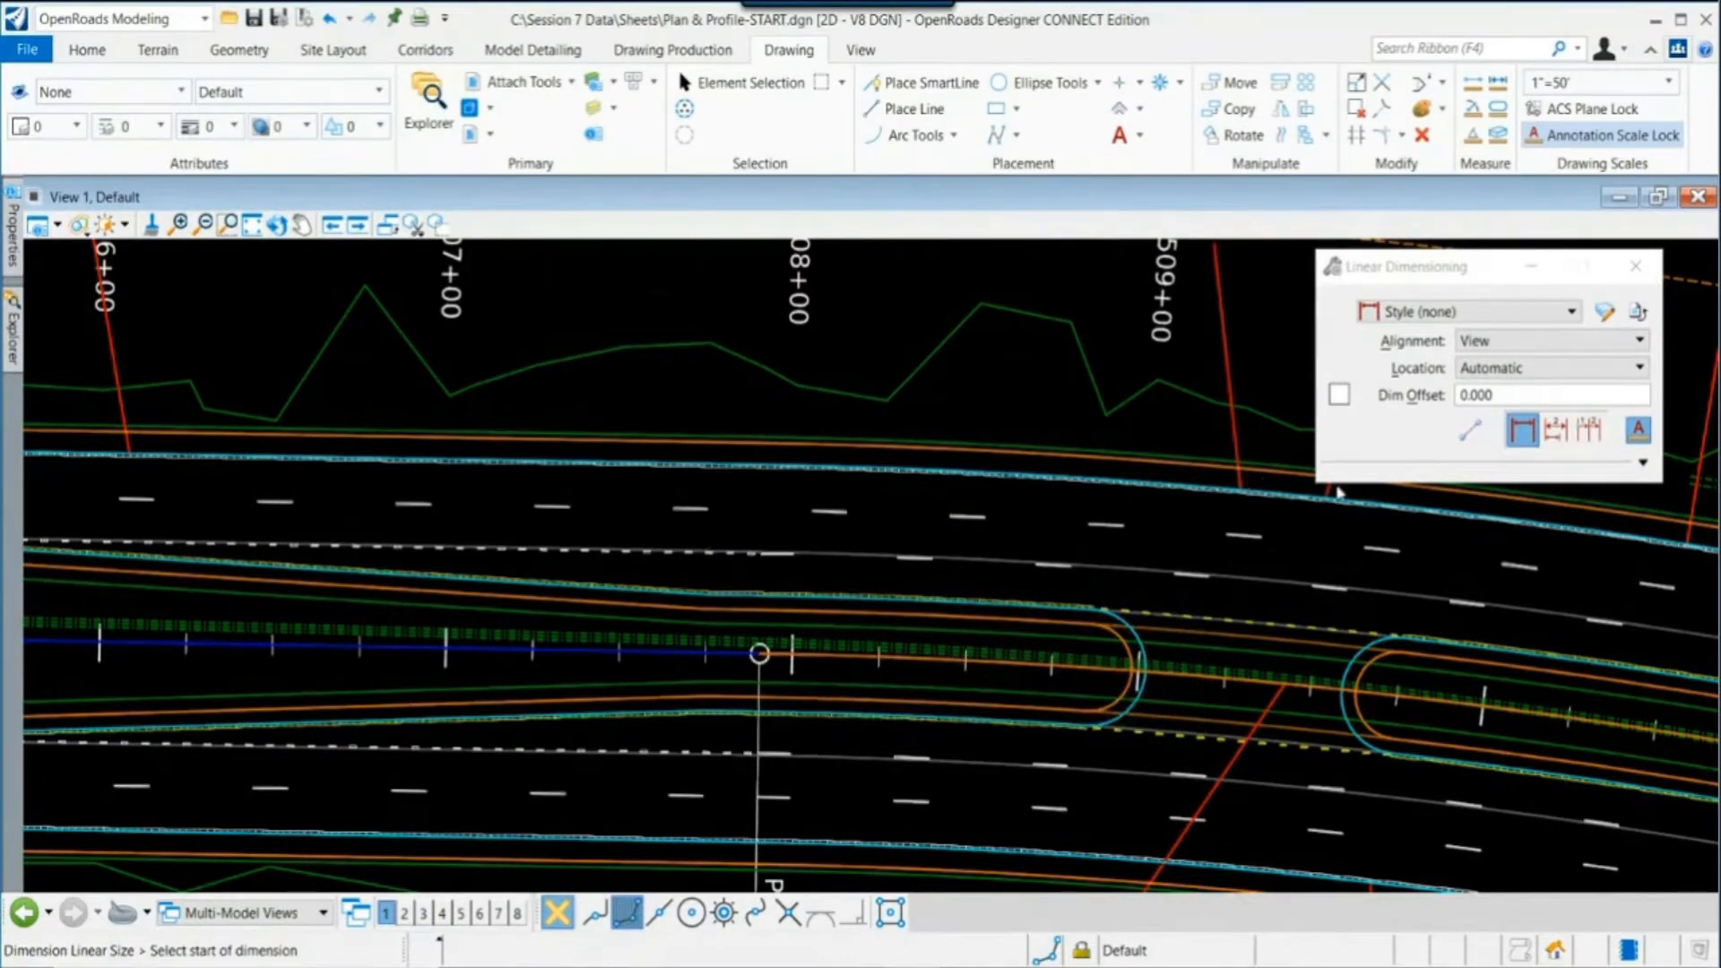
# Step: Override the text height and width of the unnamed dimension style, setting both to 0.008
pyautogui.click(1605, 313)
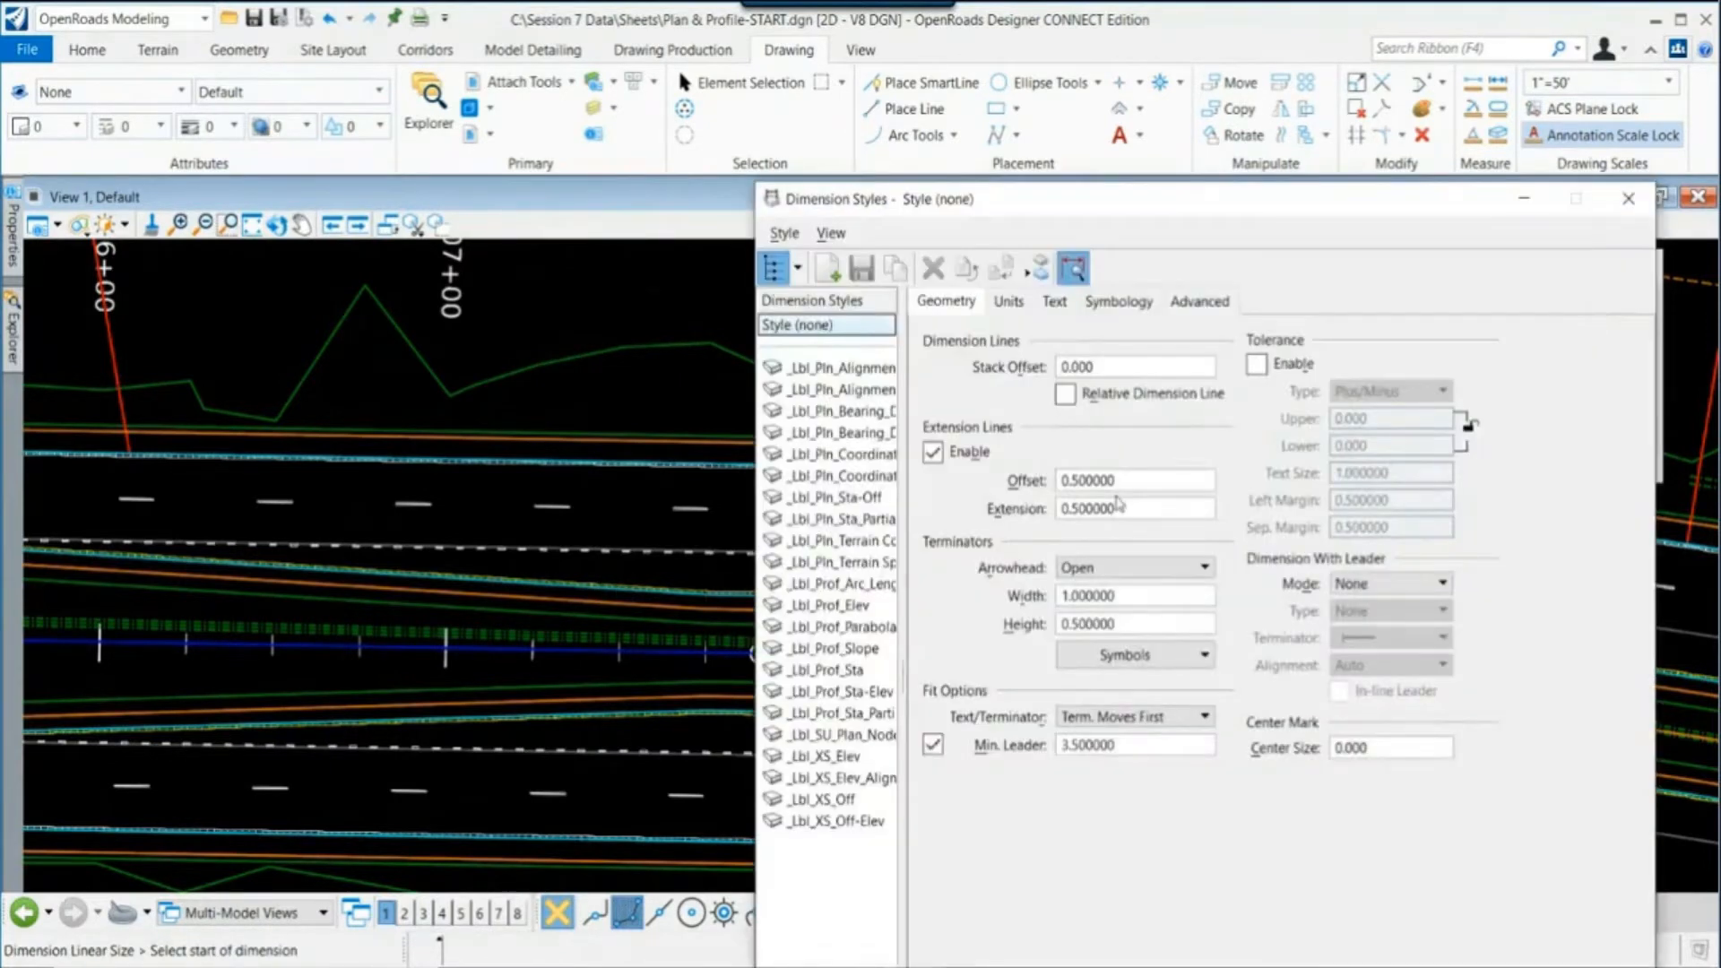
pyautogui.click(1050, 303)
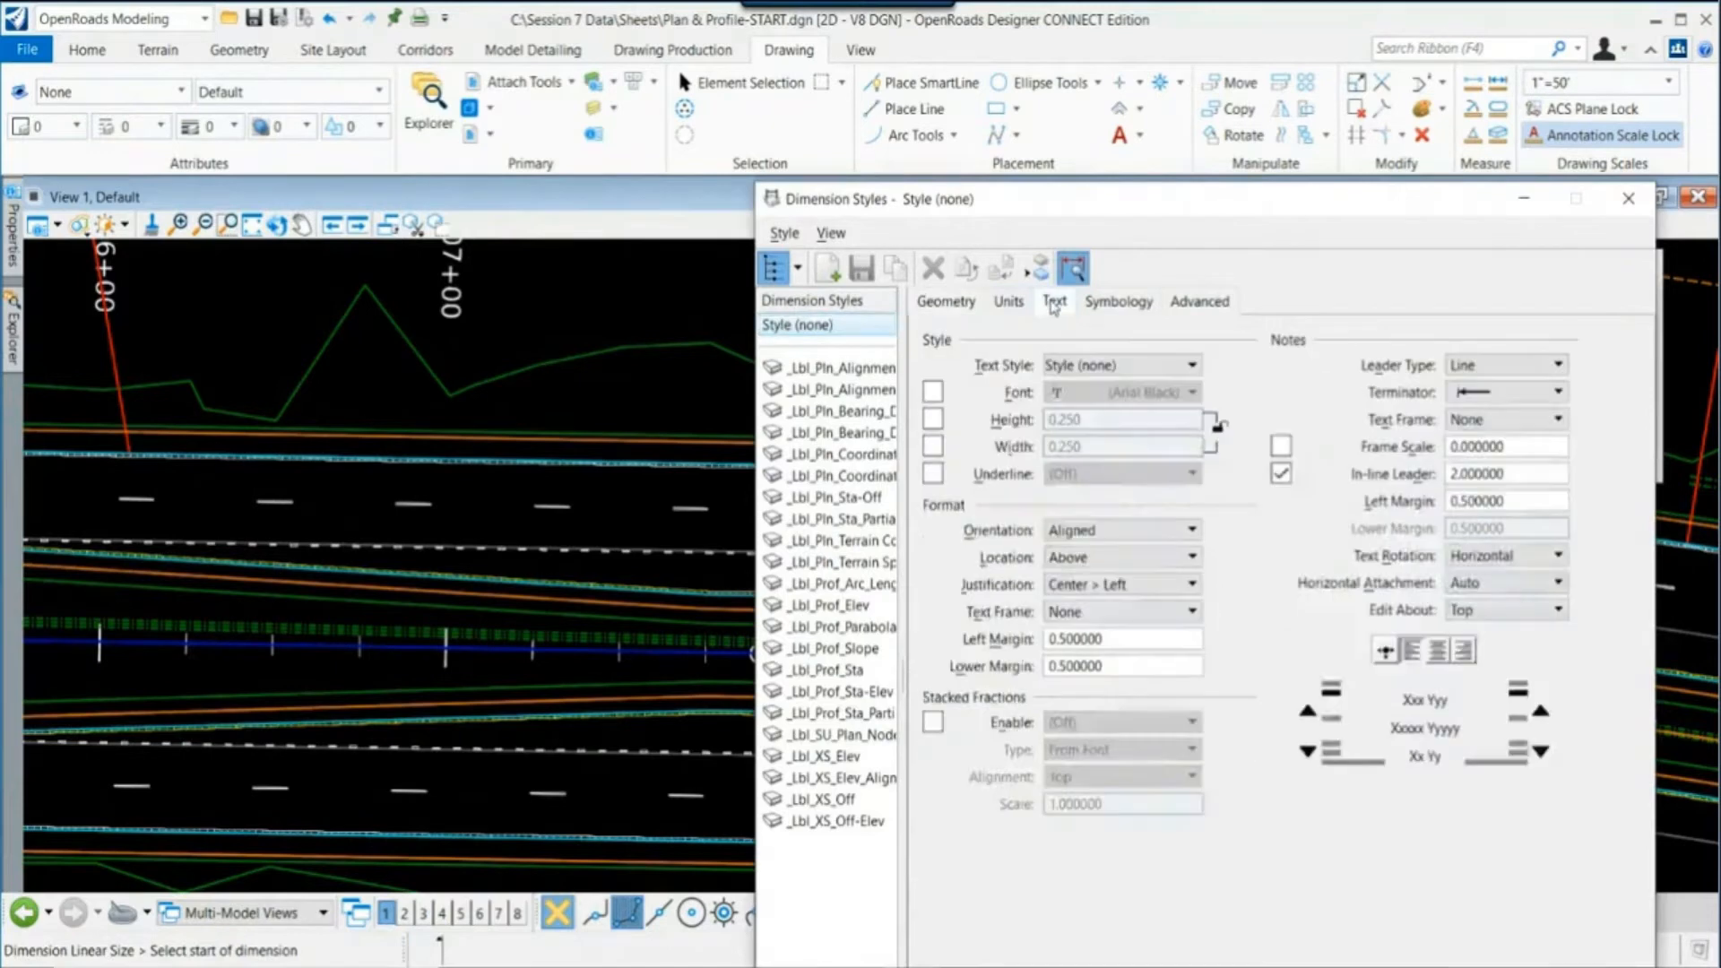
pyautogui.click(932, 418)
pyautogui.click(932, 445)
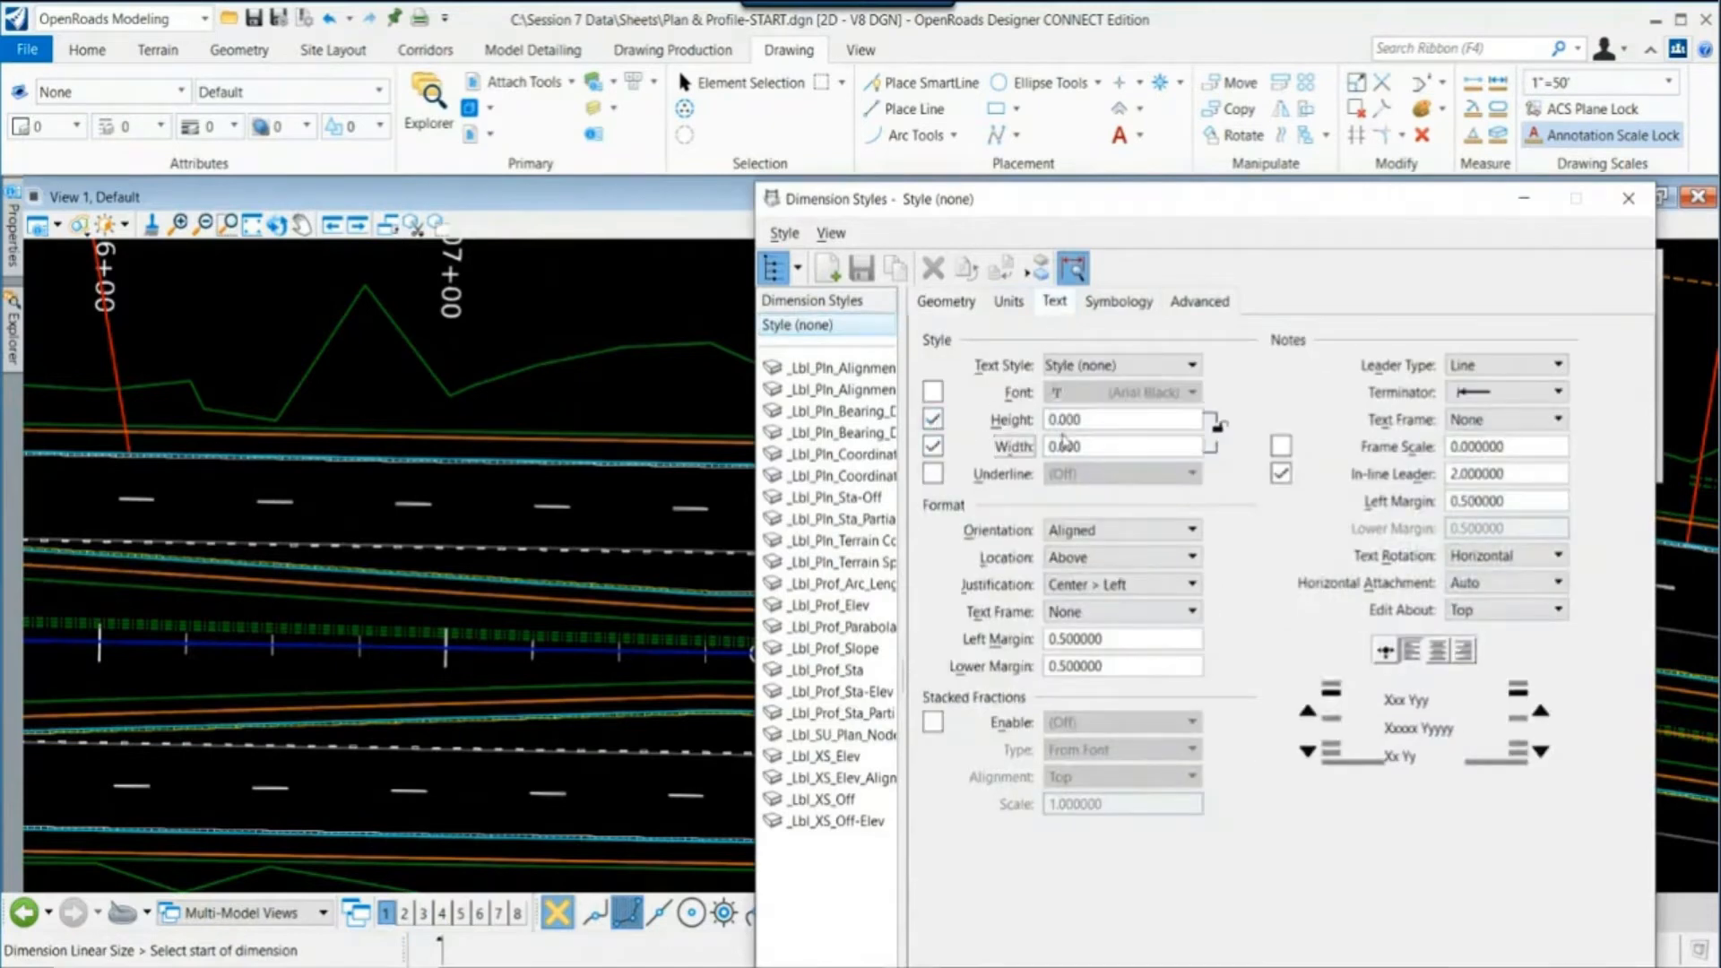
pyautogui.doubleClick(1083, 422)
pyautogui.write('0.008')
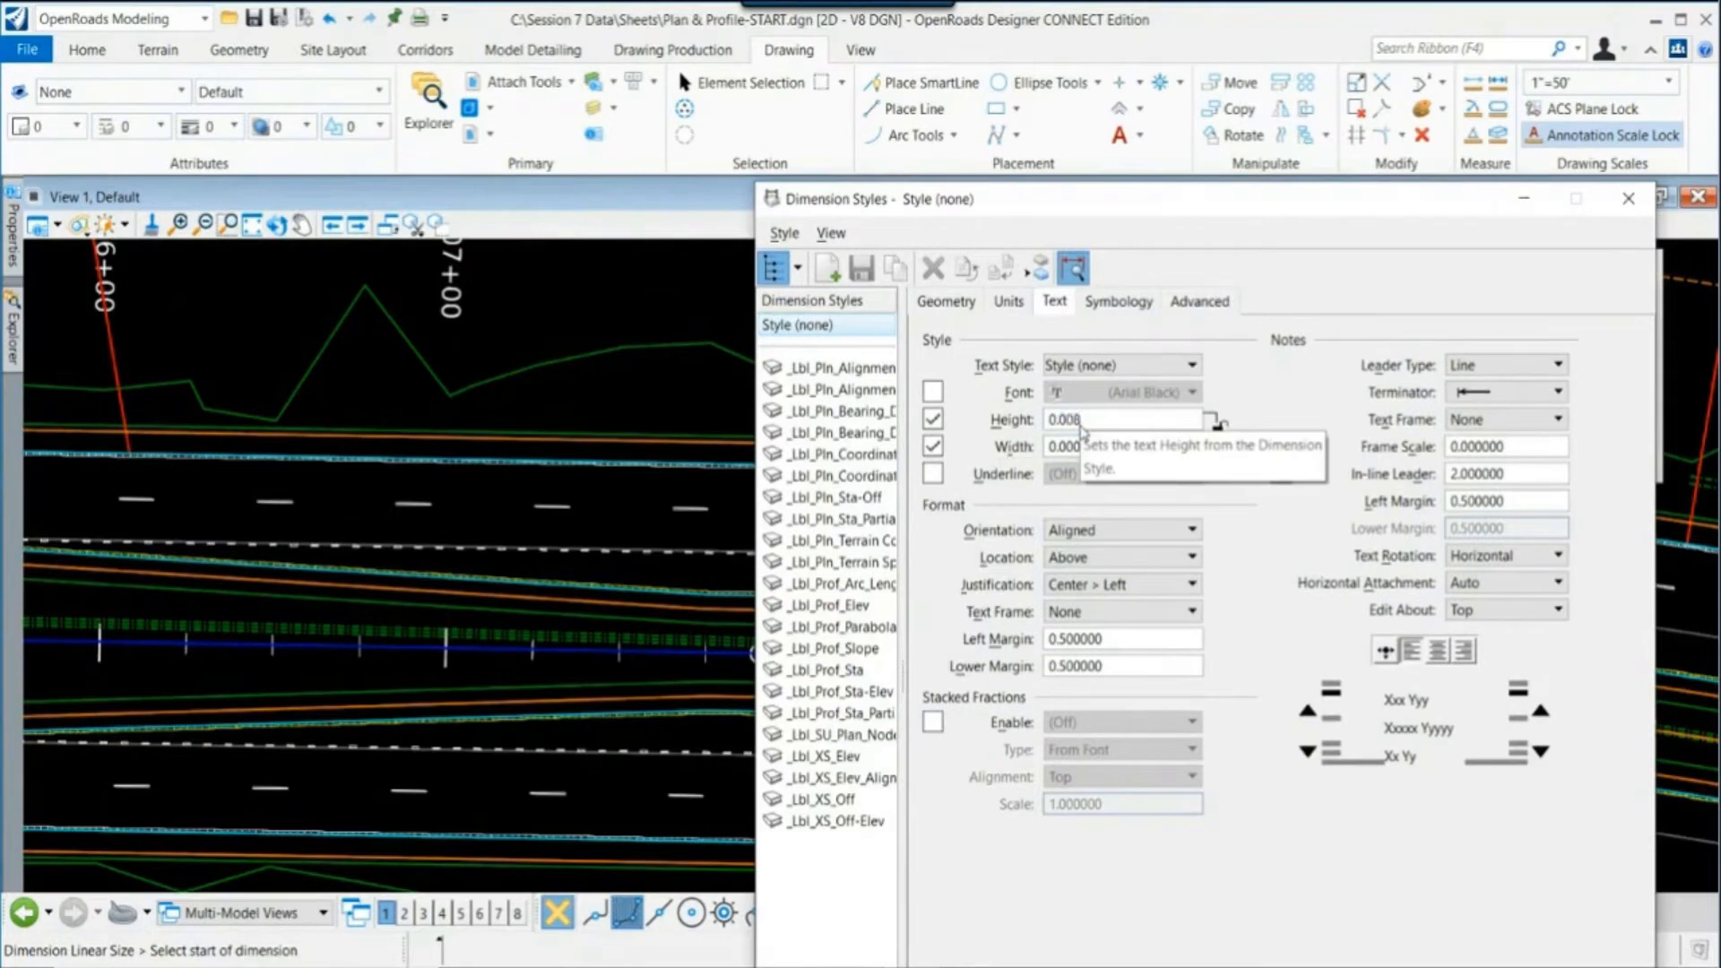
pyautogui.press('Tab')
pyautogui.click(1076, 447)
pyautogui.write('8')
pyautogui.press('Tab')
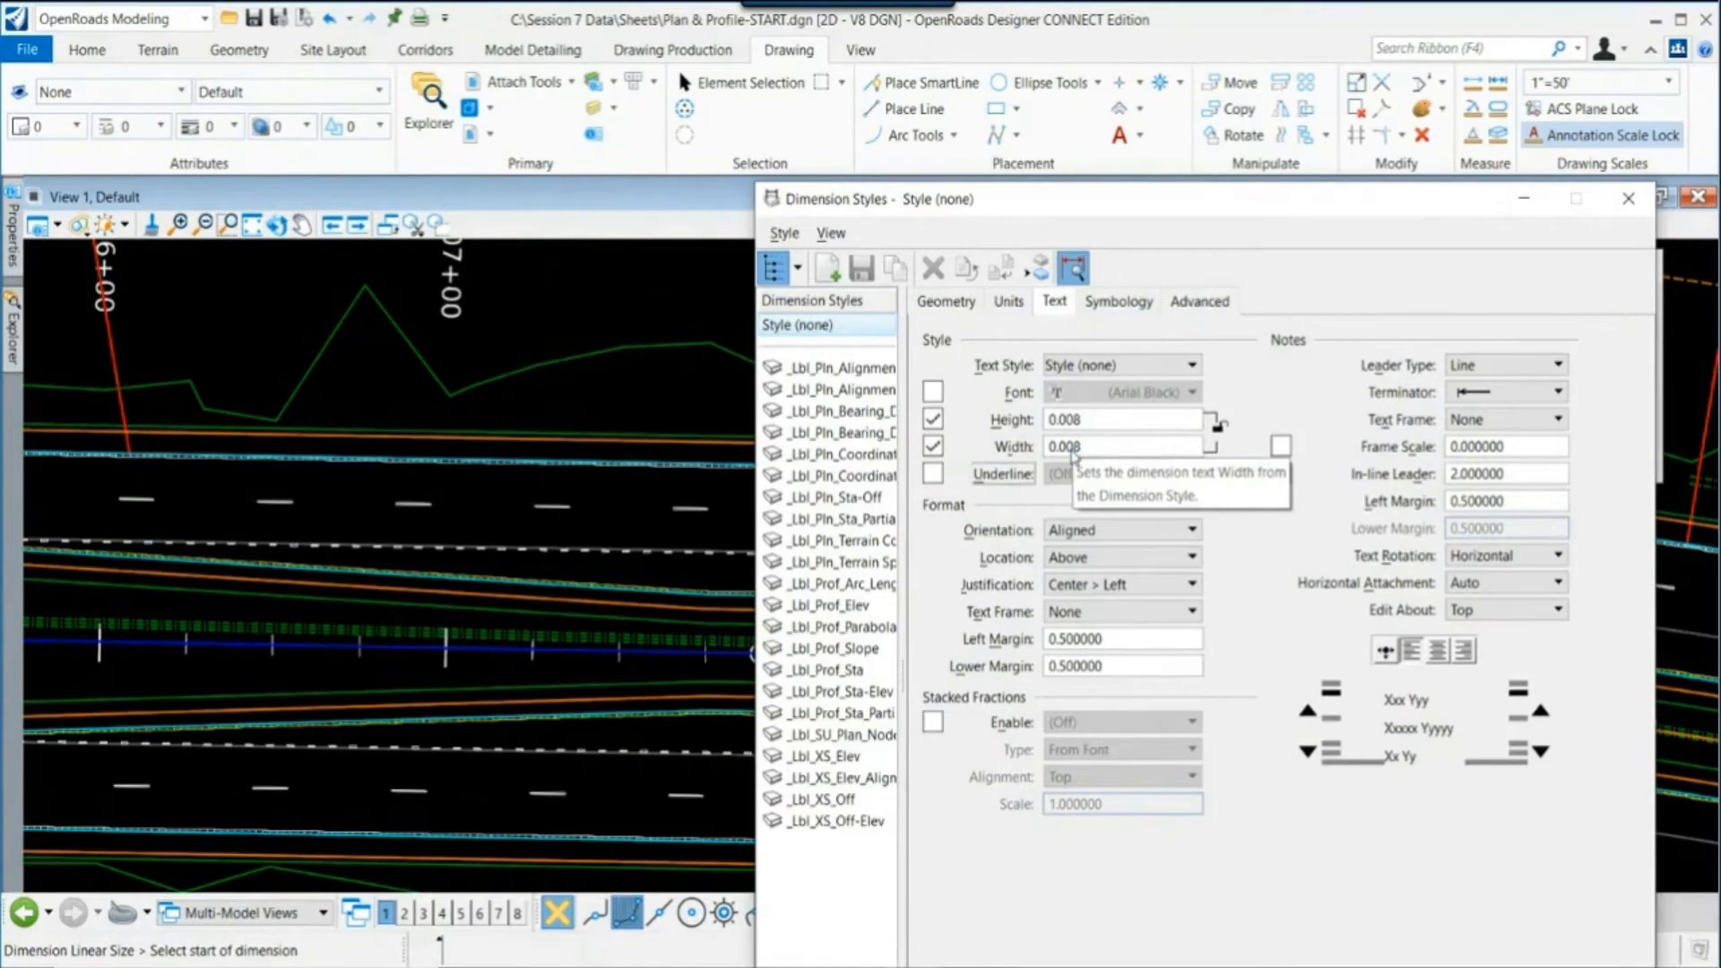
pyautogui.click(1628, 198)
# Step: Dimension the north roadway's width from the inside to the outside pavement edge, just west of the PC at 507+90.66
pyautogui.scroll(2, 724, 516)
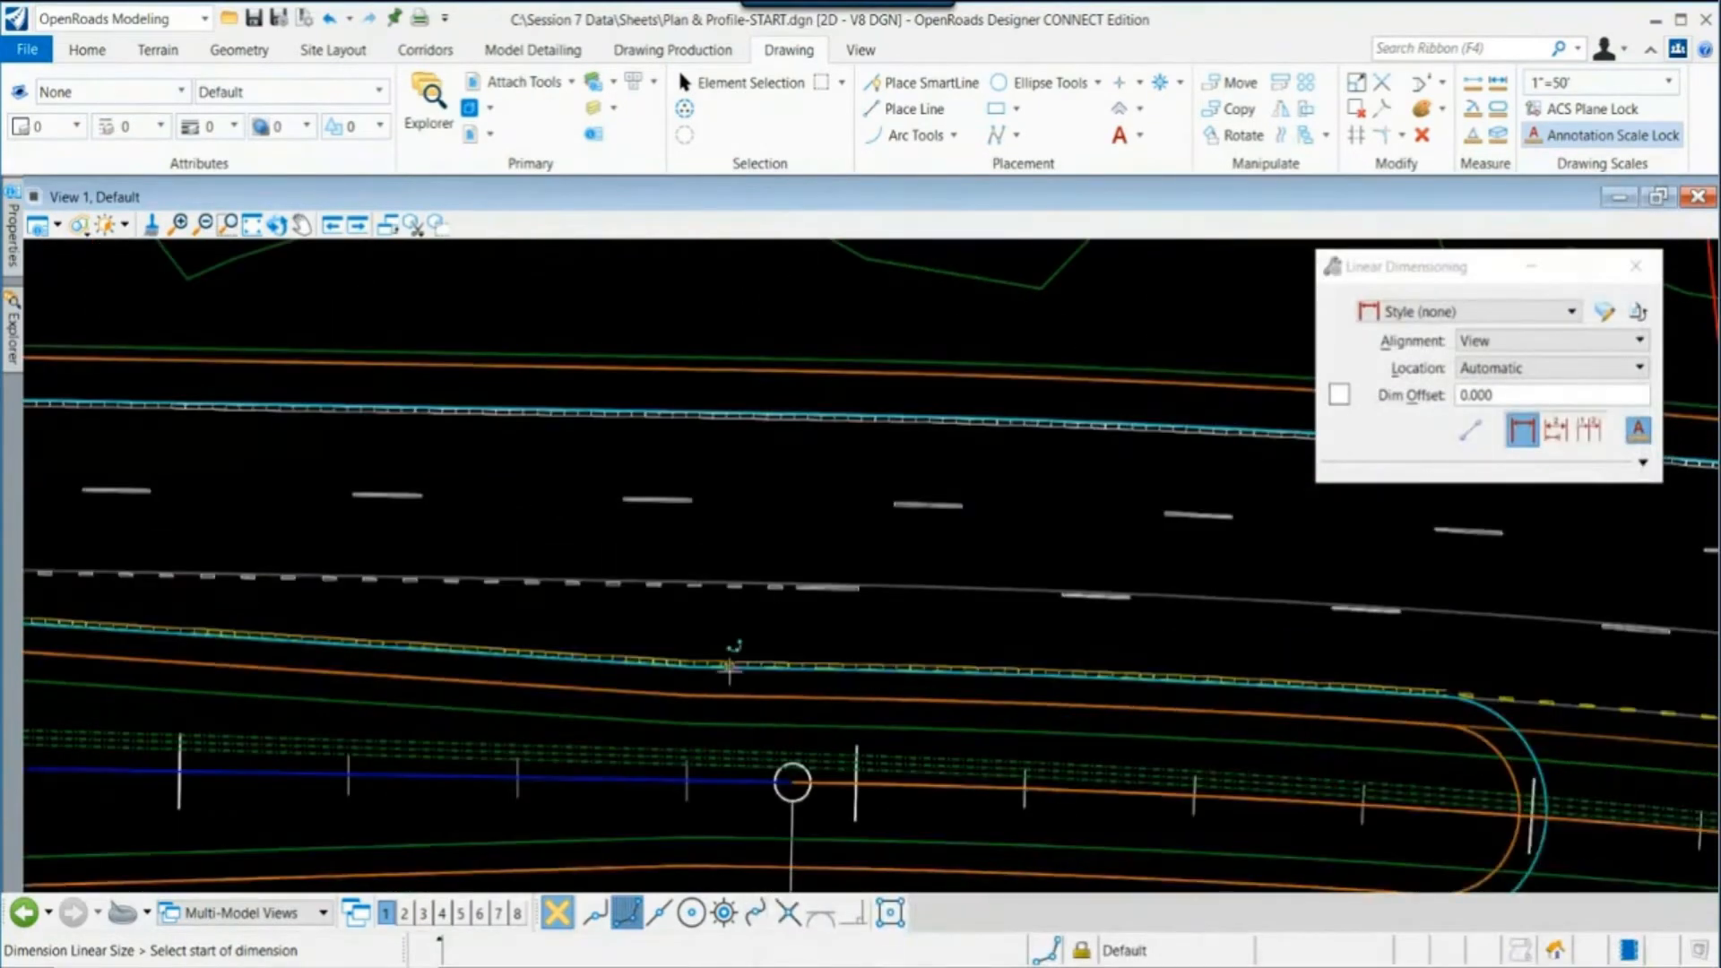
pyautogui.scroll(1, 713, 685)
pyautogui.scroll(2, 714, 685)
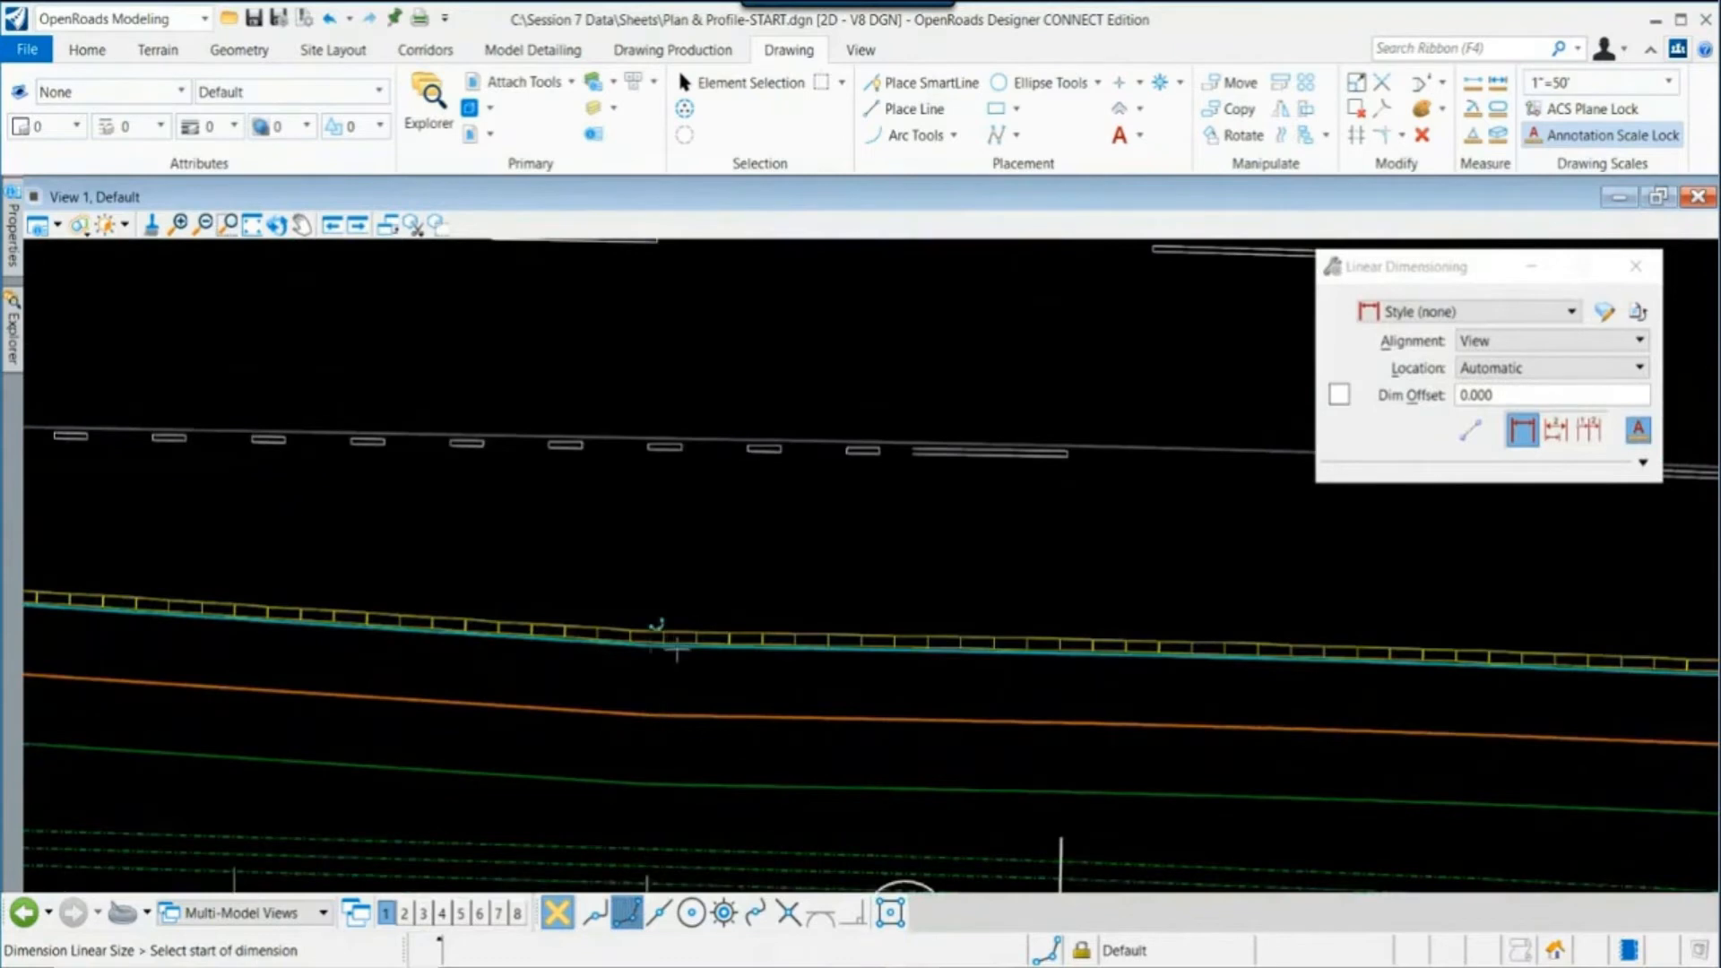
pyautogui.click(652, 642)
pyautogui.scroll(-3, 853, 830)
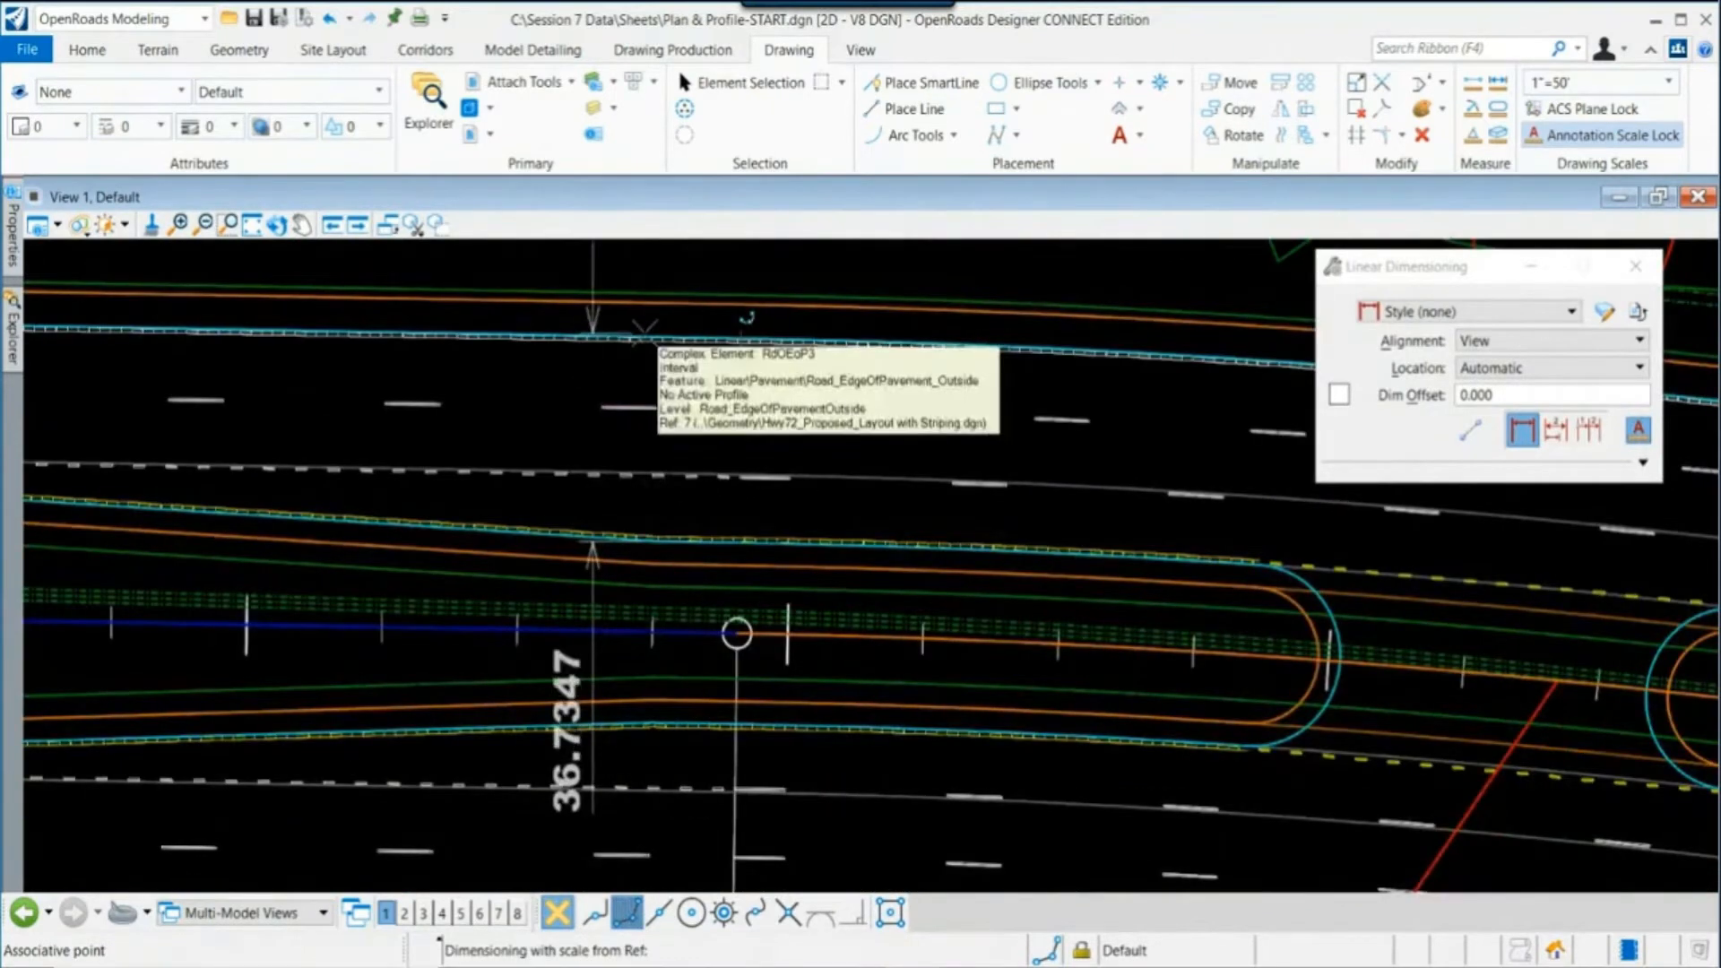
pyautogui.scroll(2, 653, 360)
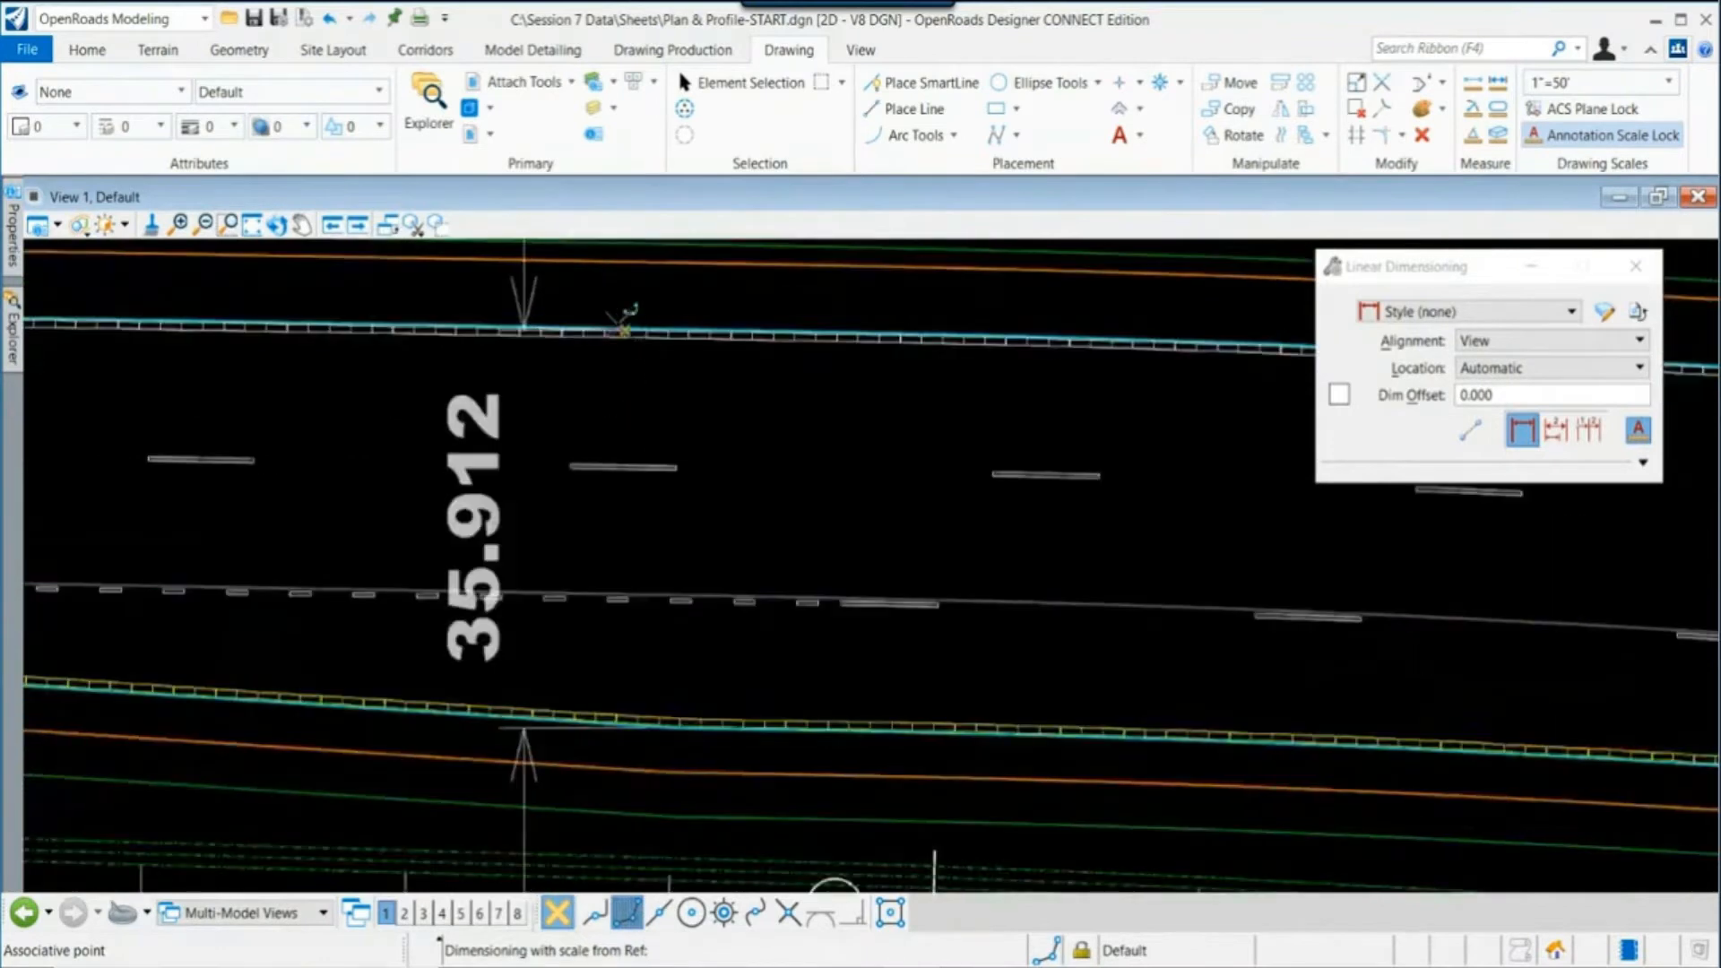
pyautogui.scroll(2, 610, 321)
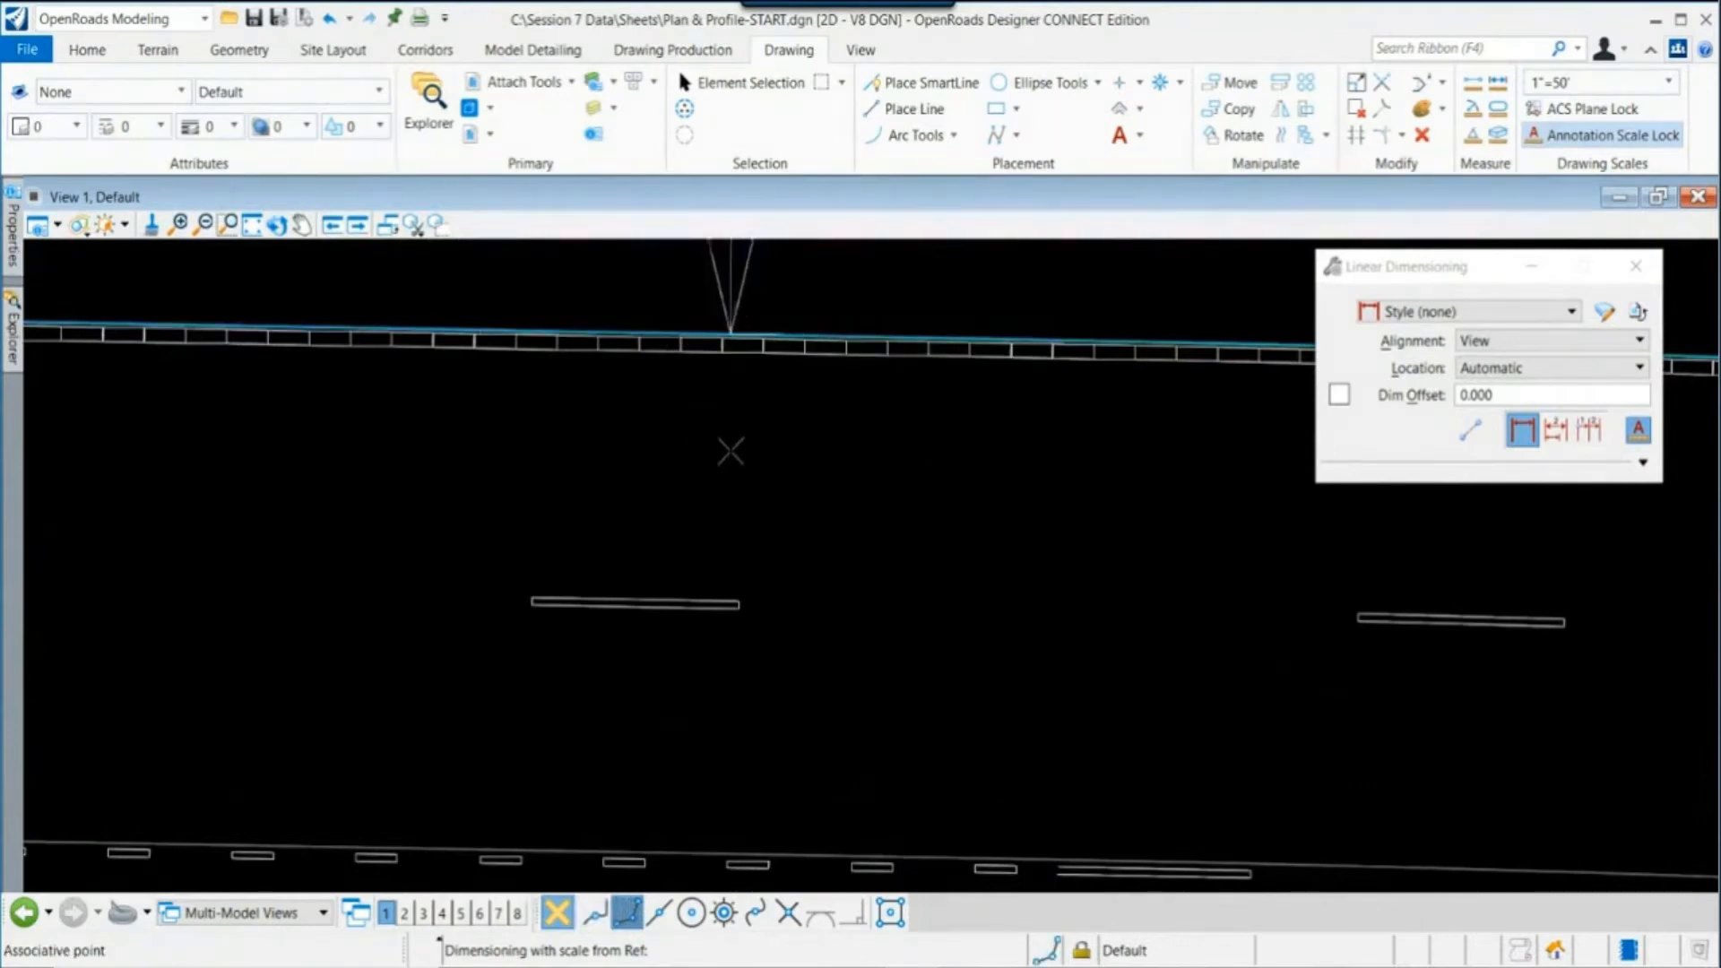
pyautogui.scroll(-3, 730, 445)
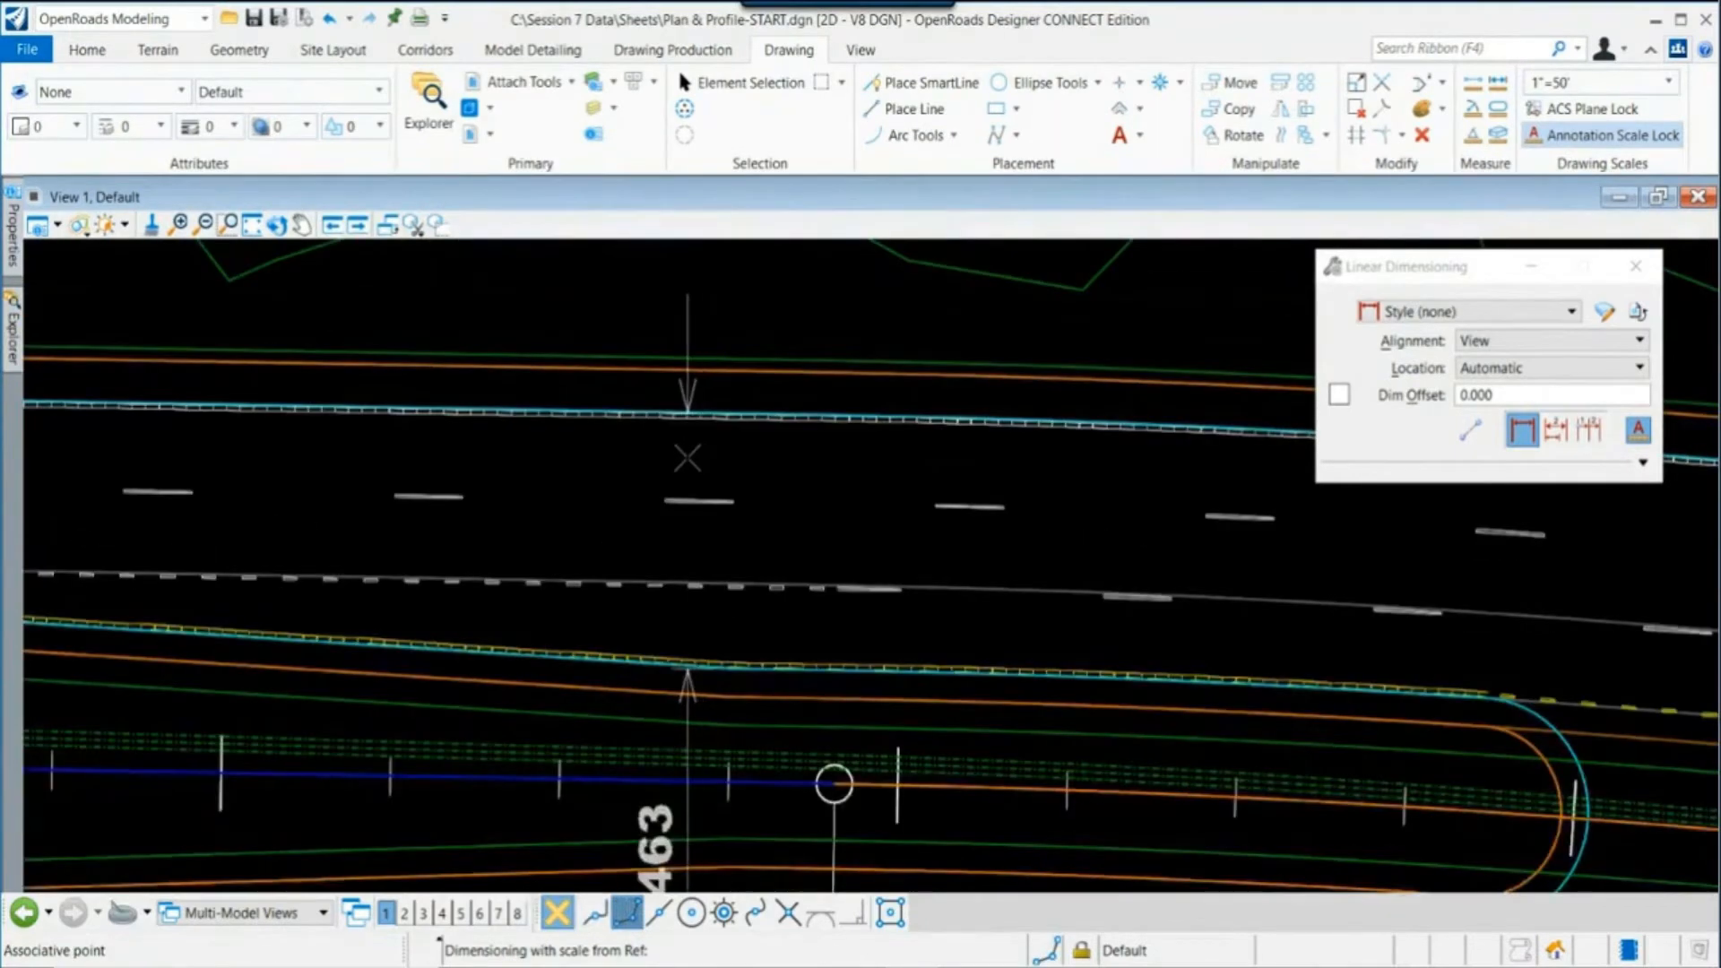
pyautogui.click(687, 458)
pyautogui.rightClick(692, 458)
pyautogui.scroll(-2, 738, 475)
pyautogui.scroll(2, 704, 714)
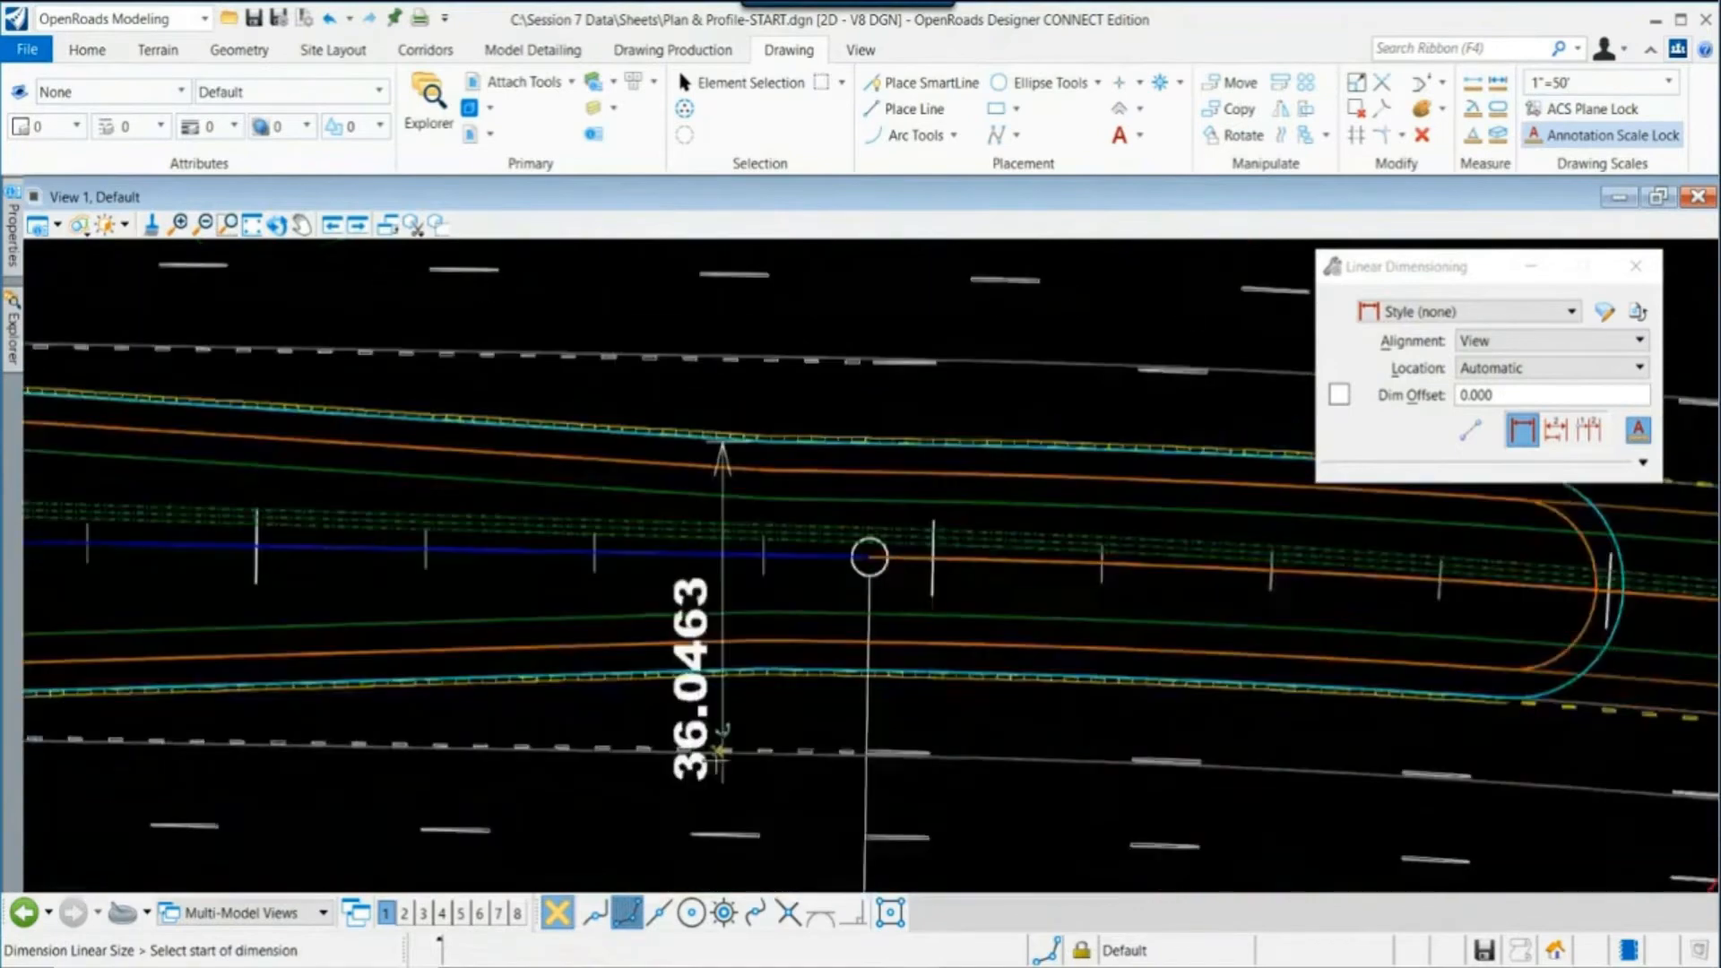
pyautogui.press('Escape')
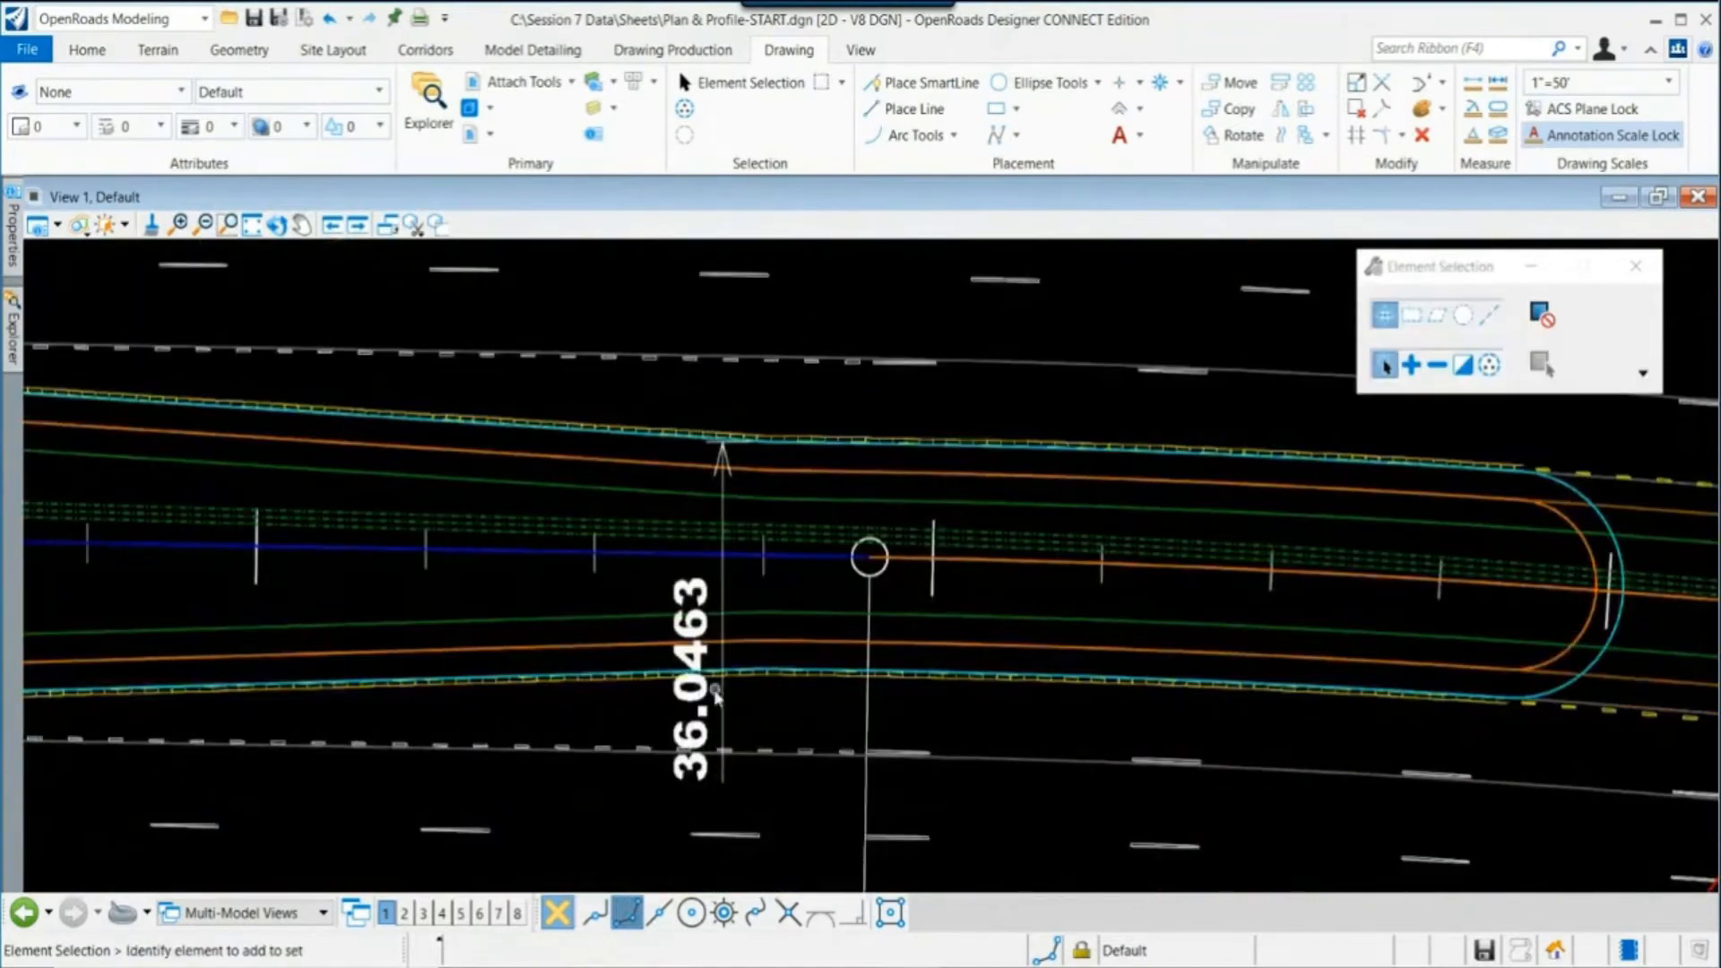
pyautogui.scroll(-2, 717, 697)
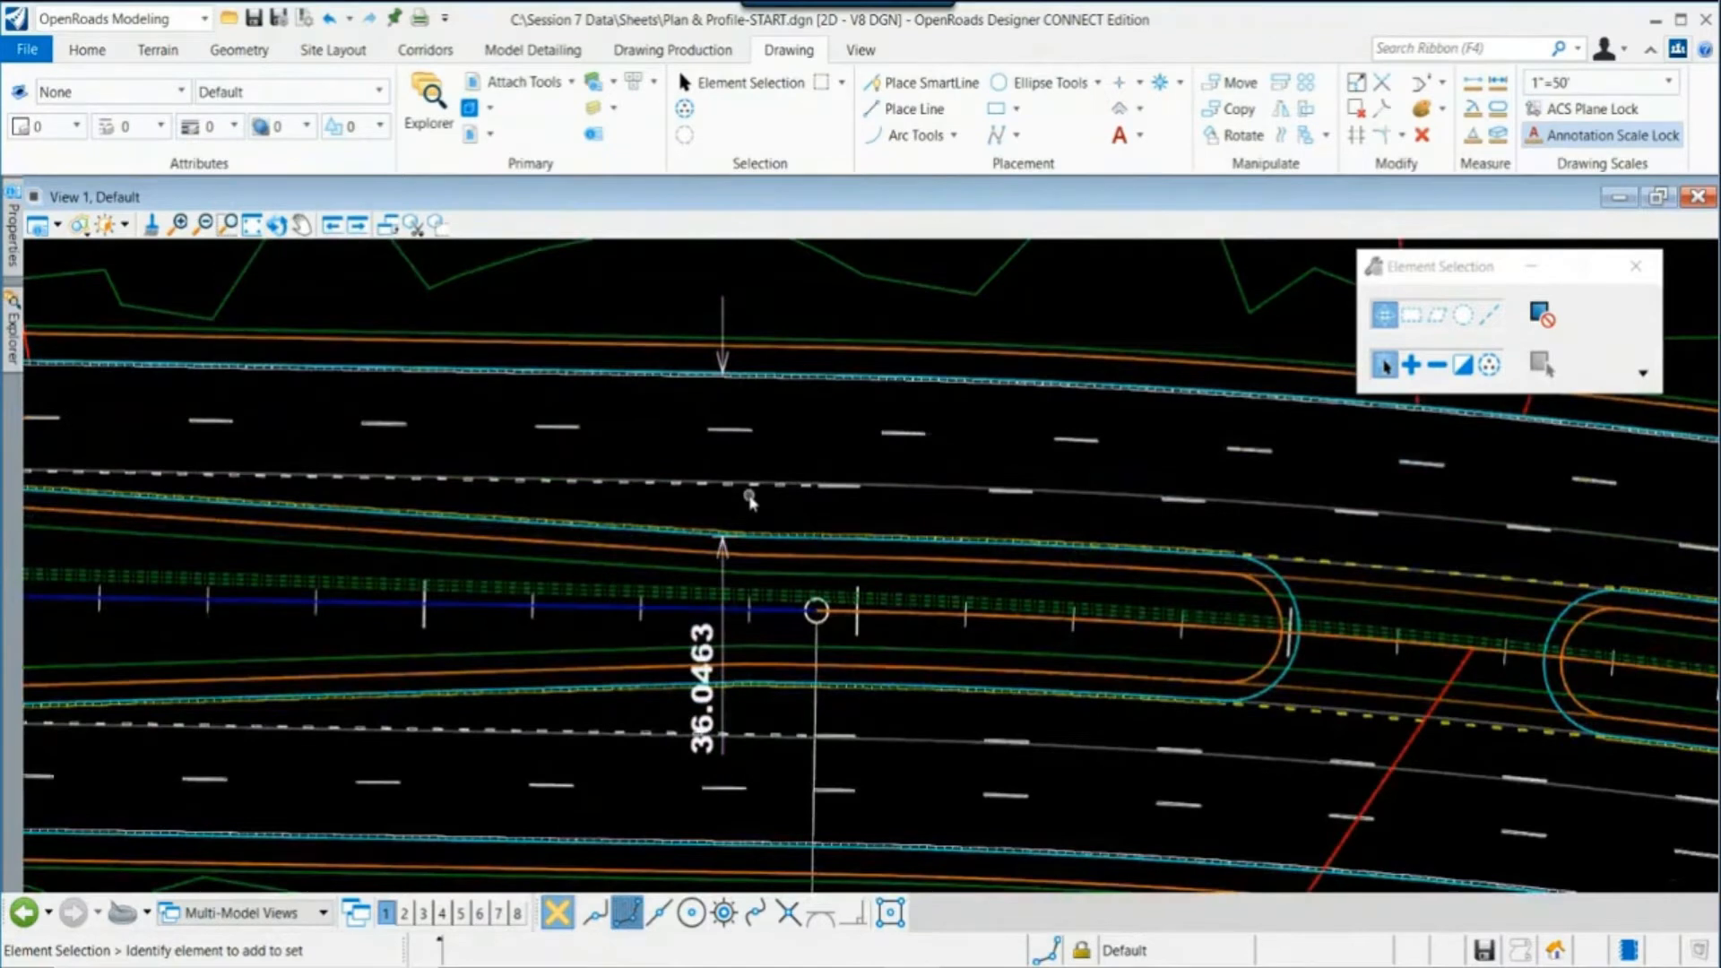
# Step: Examine the roadway width dimension together with the station labels and right-of-way annotations around the start of the curve
pyautogui.click(672, 50)
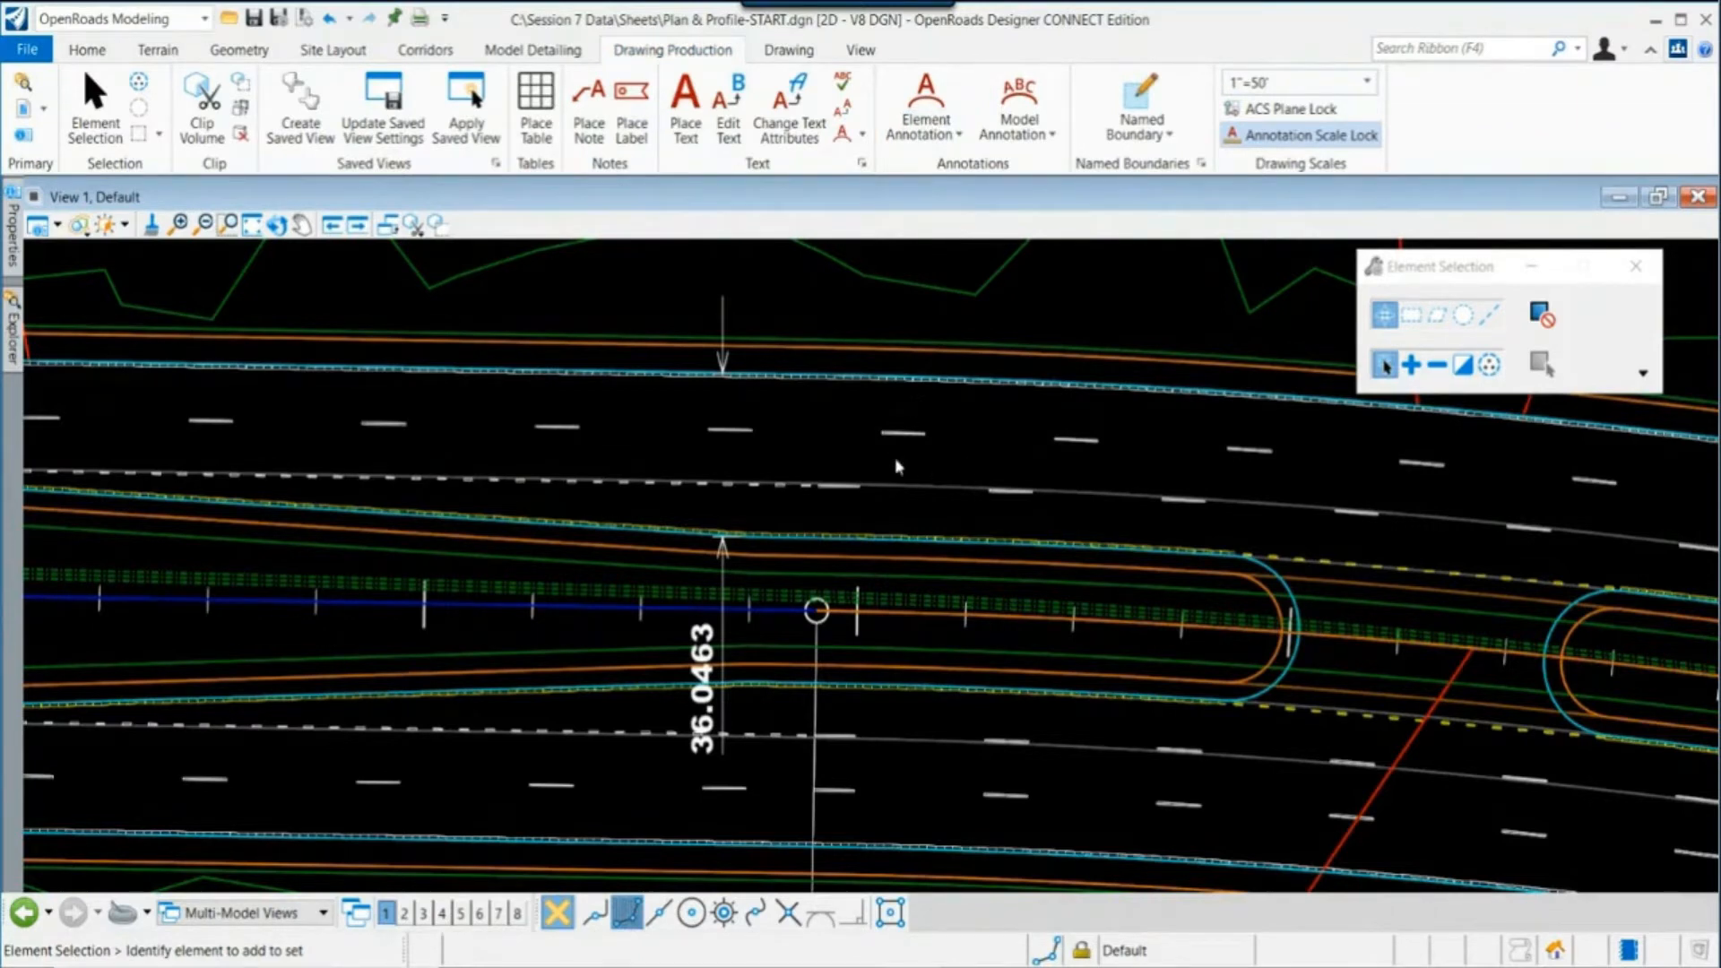
pyautogui.scroll(-2, 927, 482)
pyautogui.moveTo(928, 483)
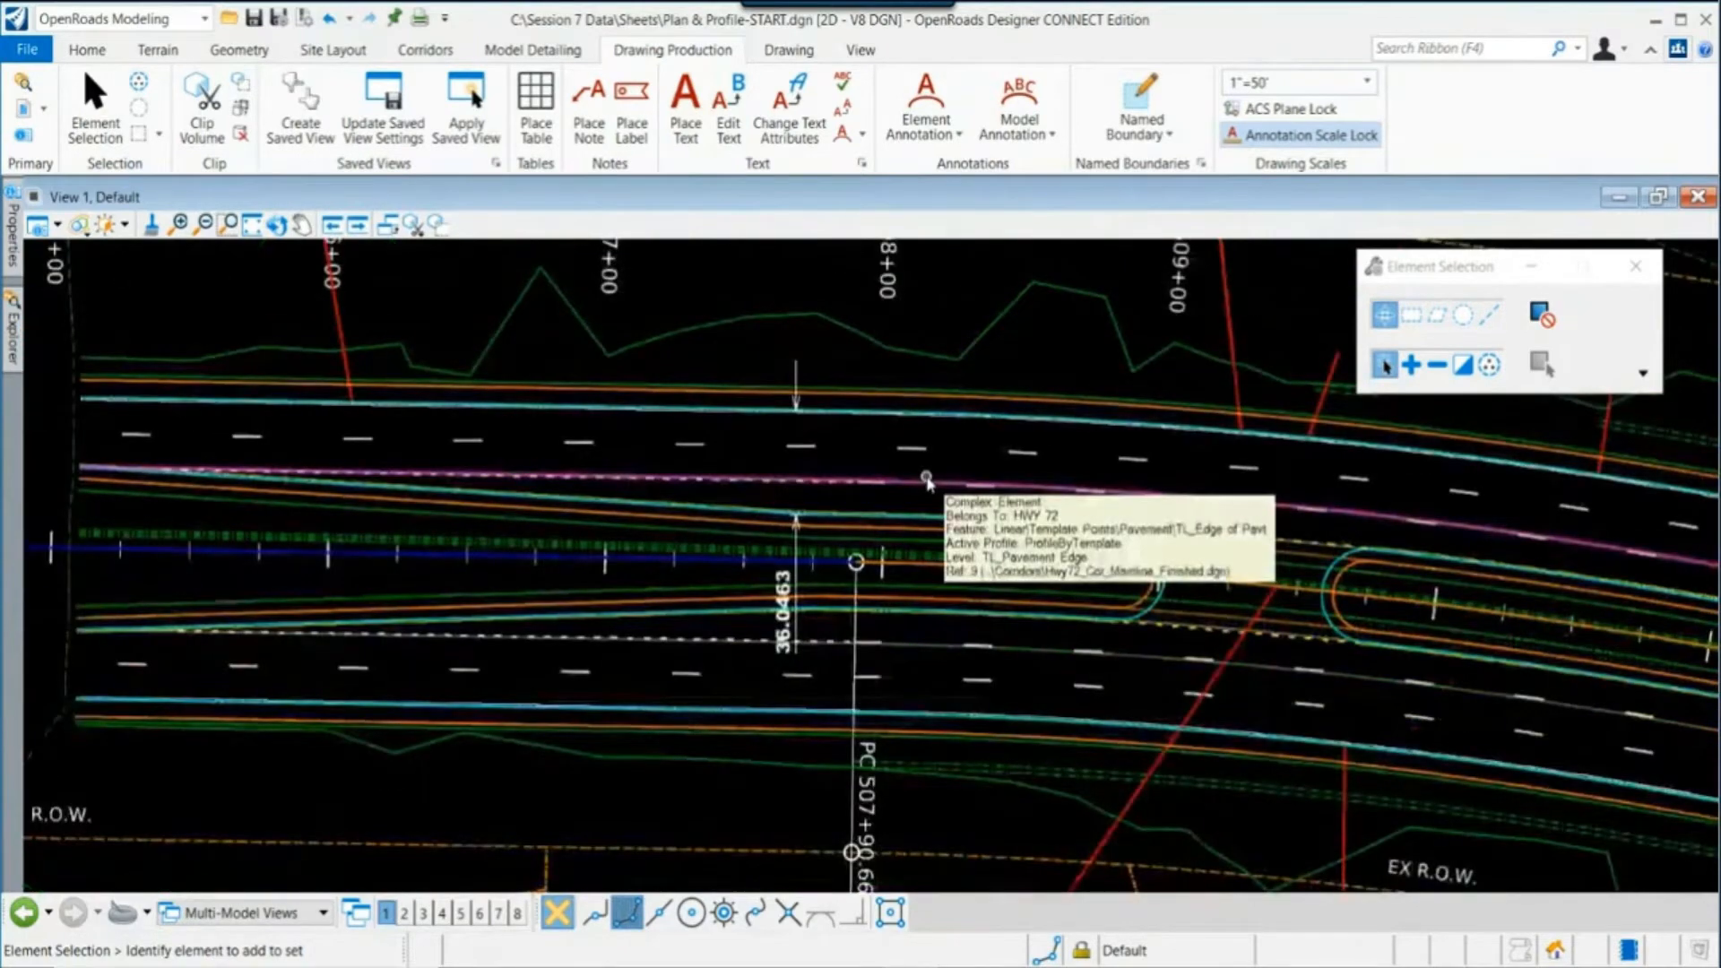
pyautogui.scroll(-2, 829, 563)
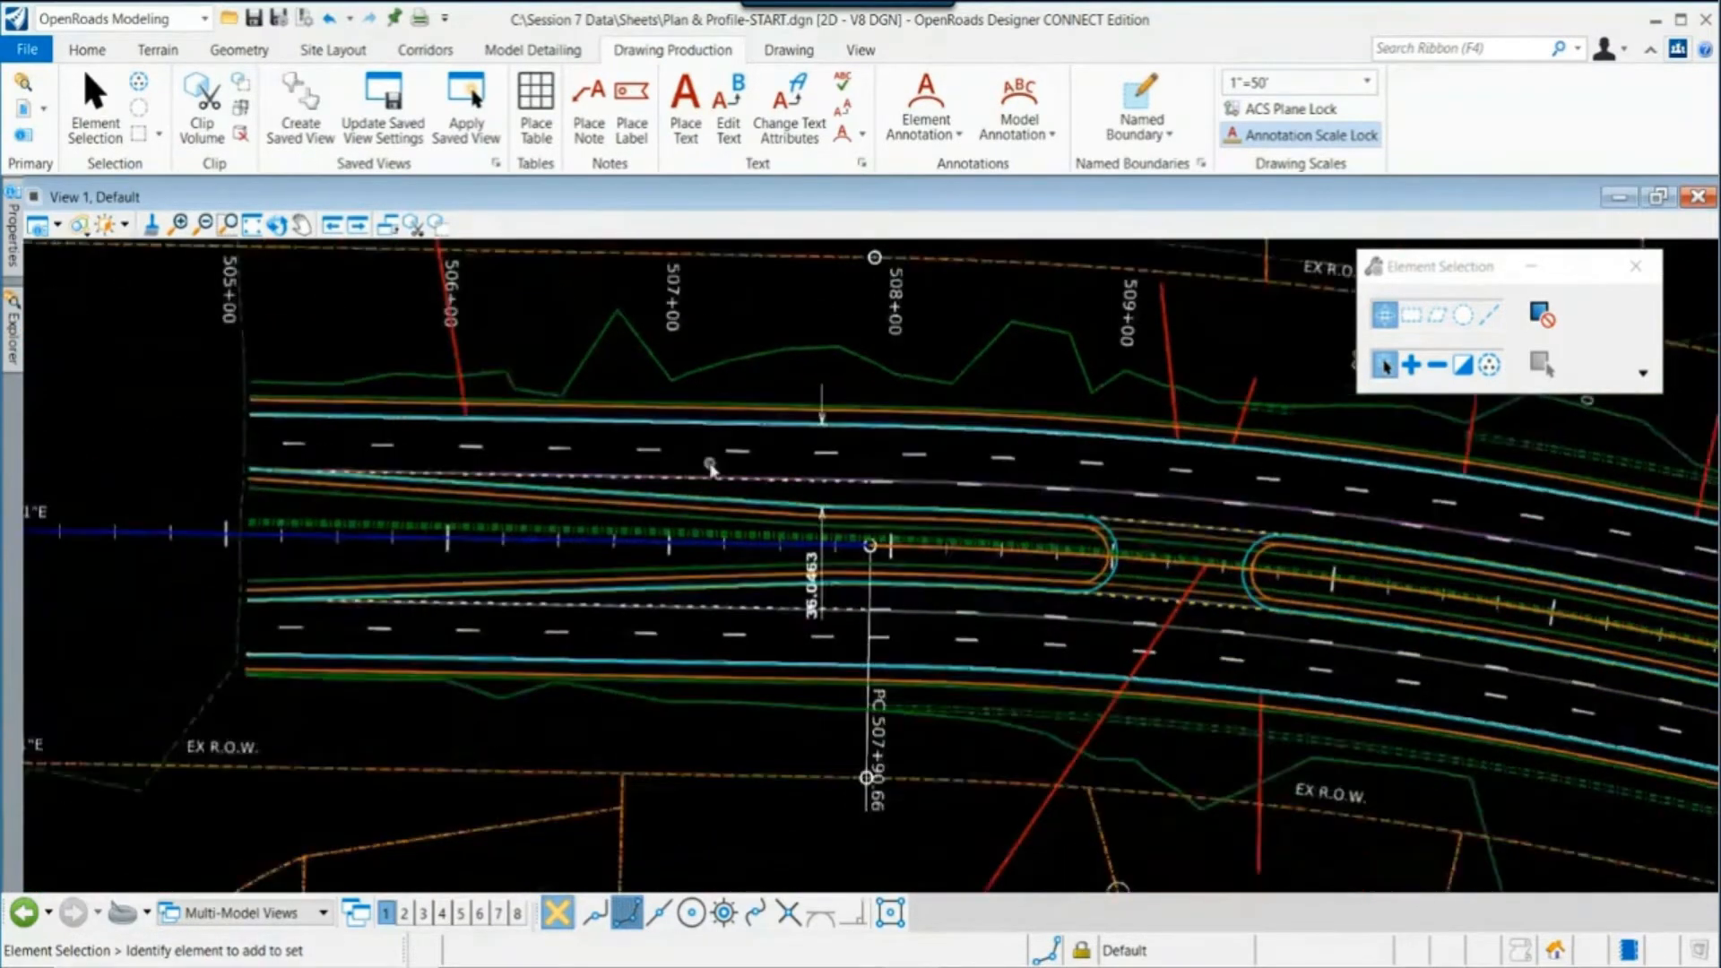
pyautogui.moveTo(829, 563)
pyautogui.moveTo(751, 554); pyautogui.dragTo(856, 650, button='middle')
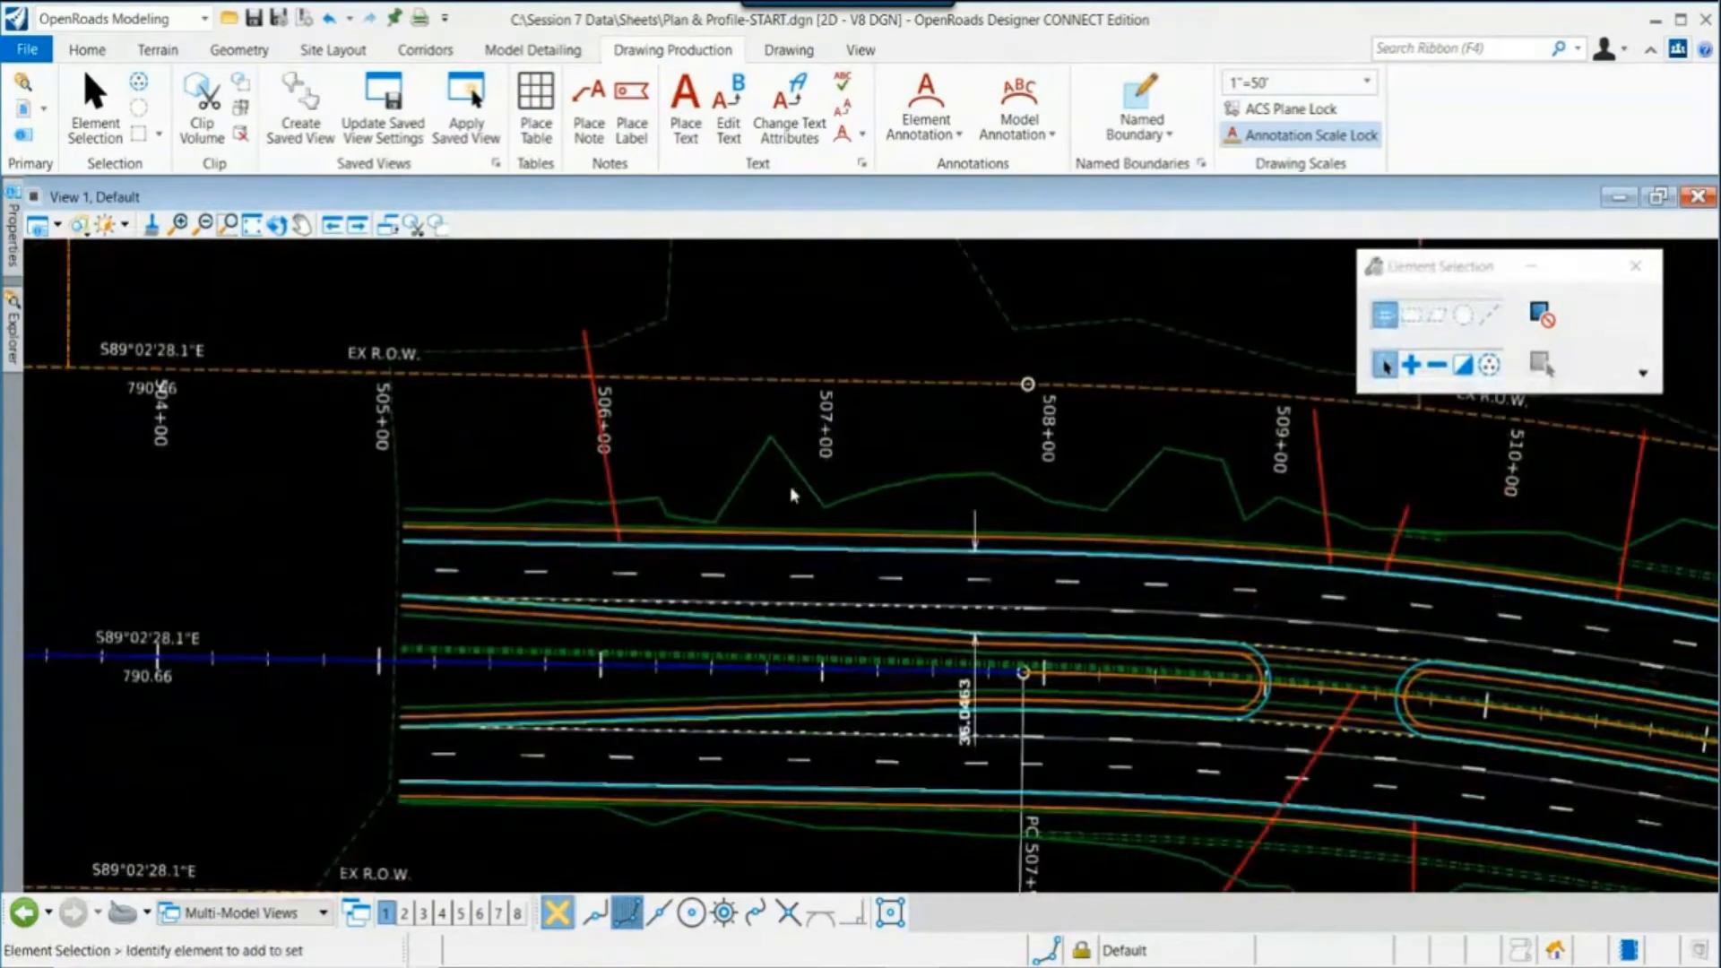
pyautogui.scroll(-2, 737, 652)
pyautogui.moveTo(736, 654)
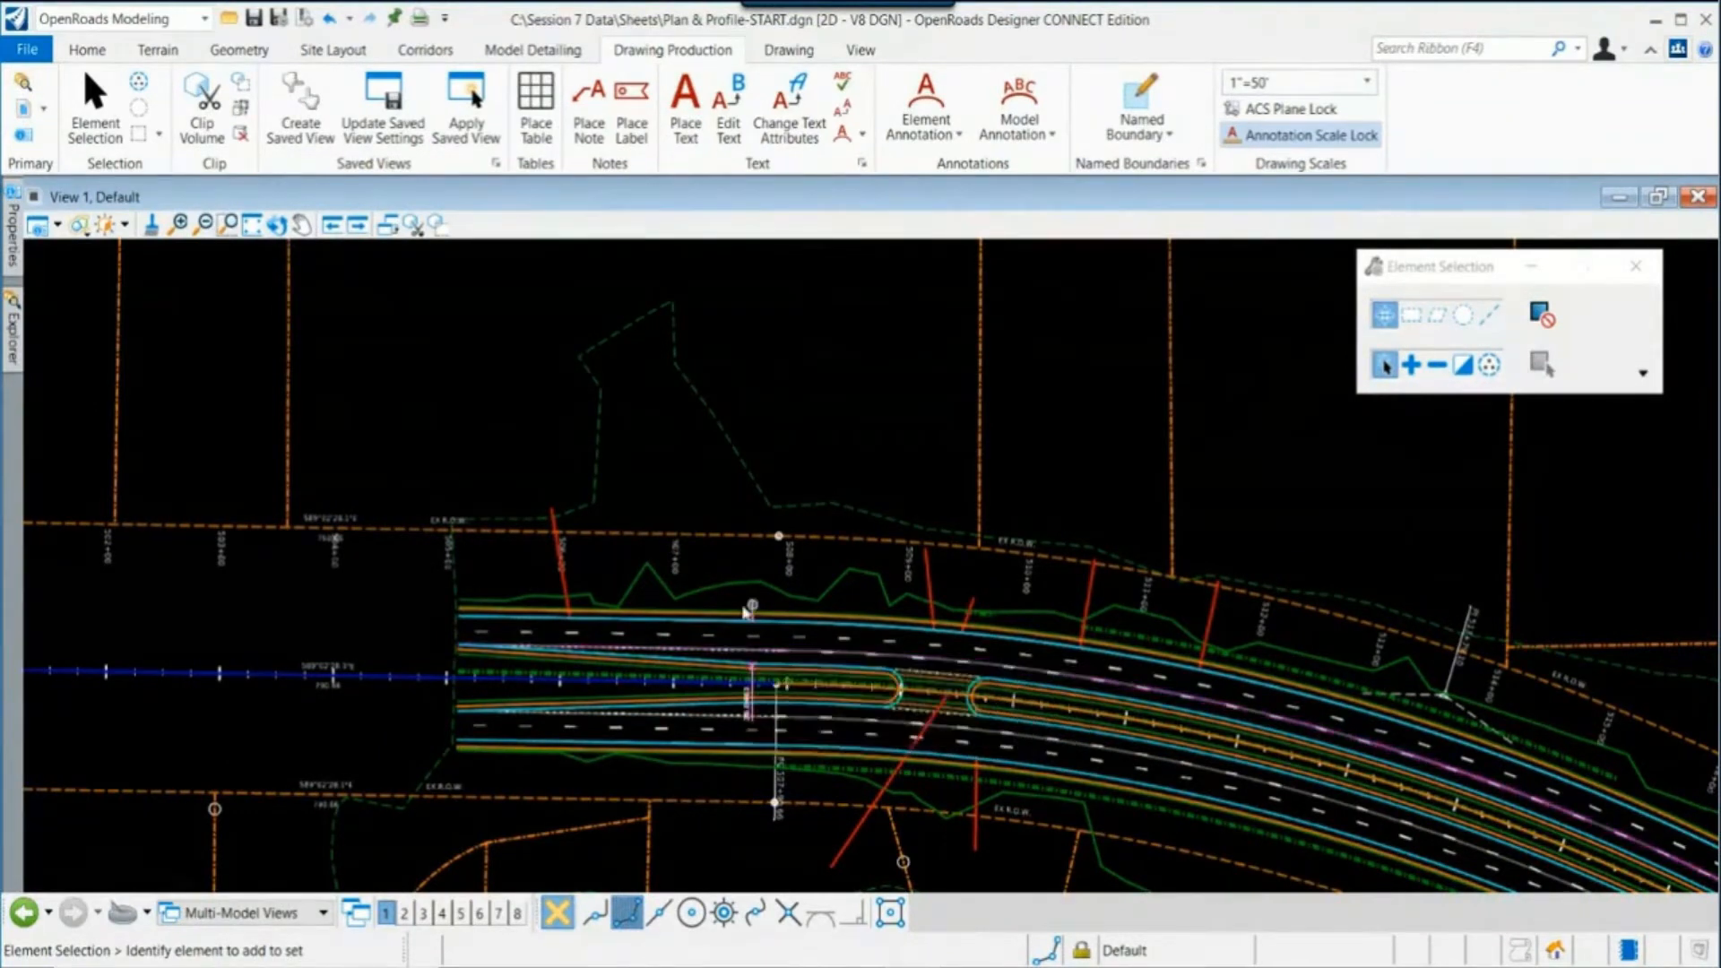
pyautogui.scroll(2, 642, 657)
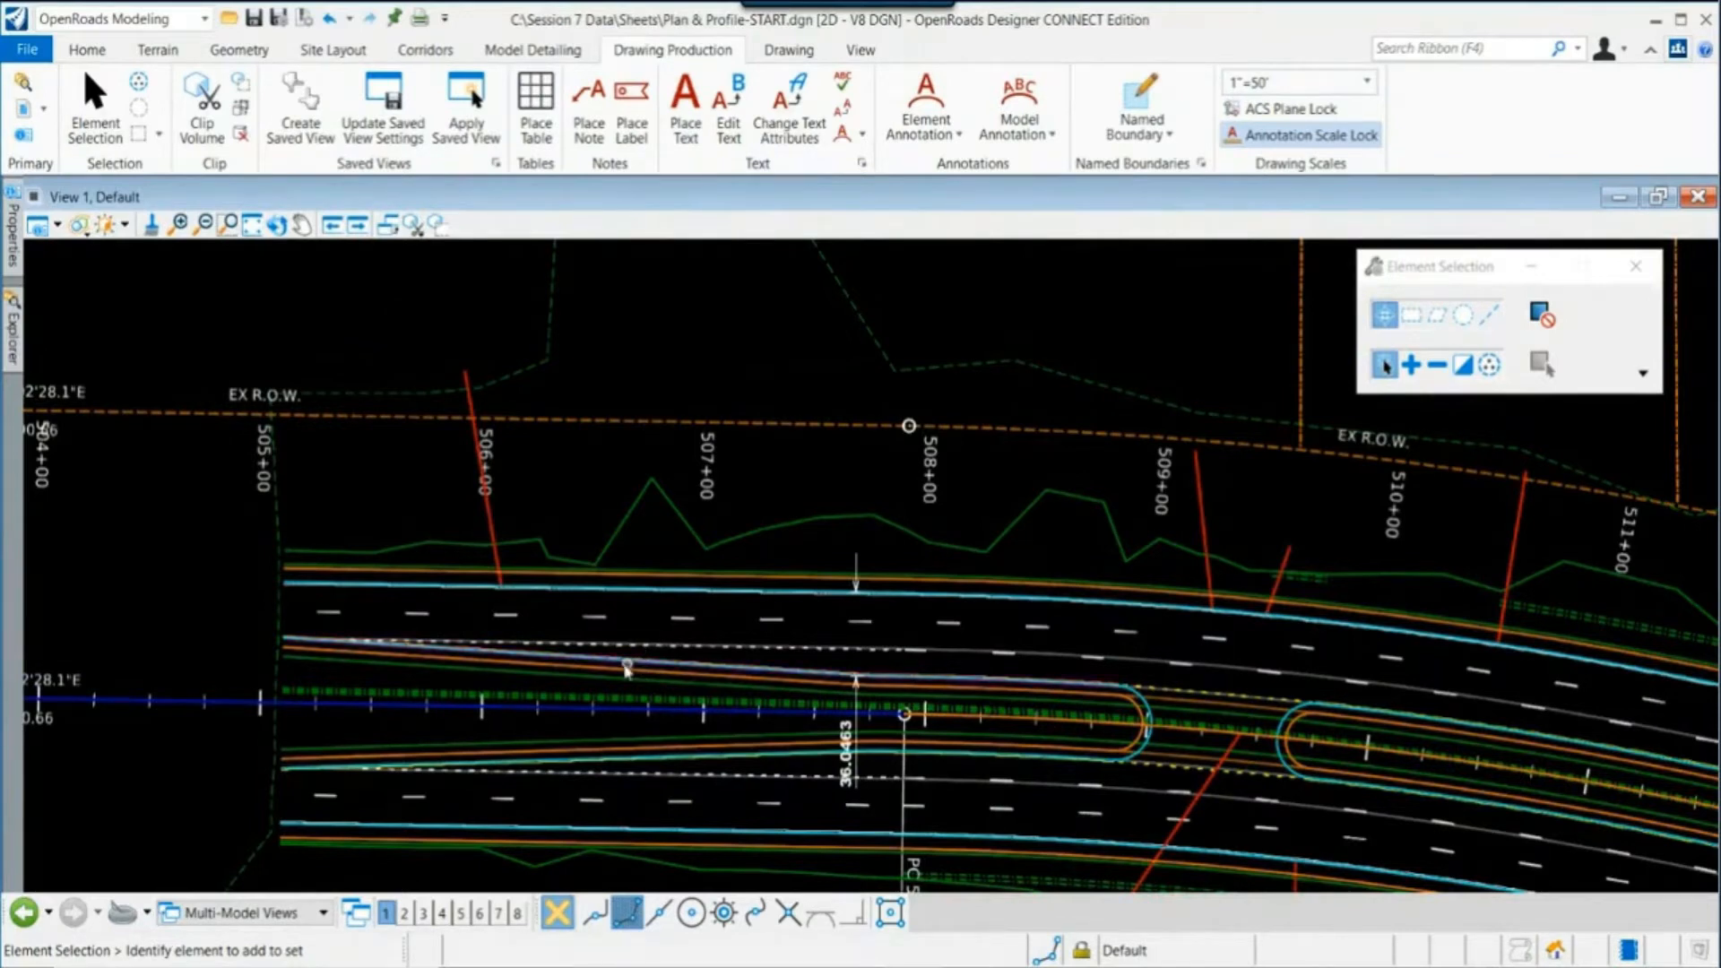
pyautogui.scroll(-2, 641, 659)
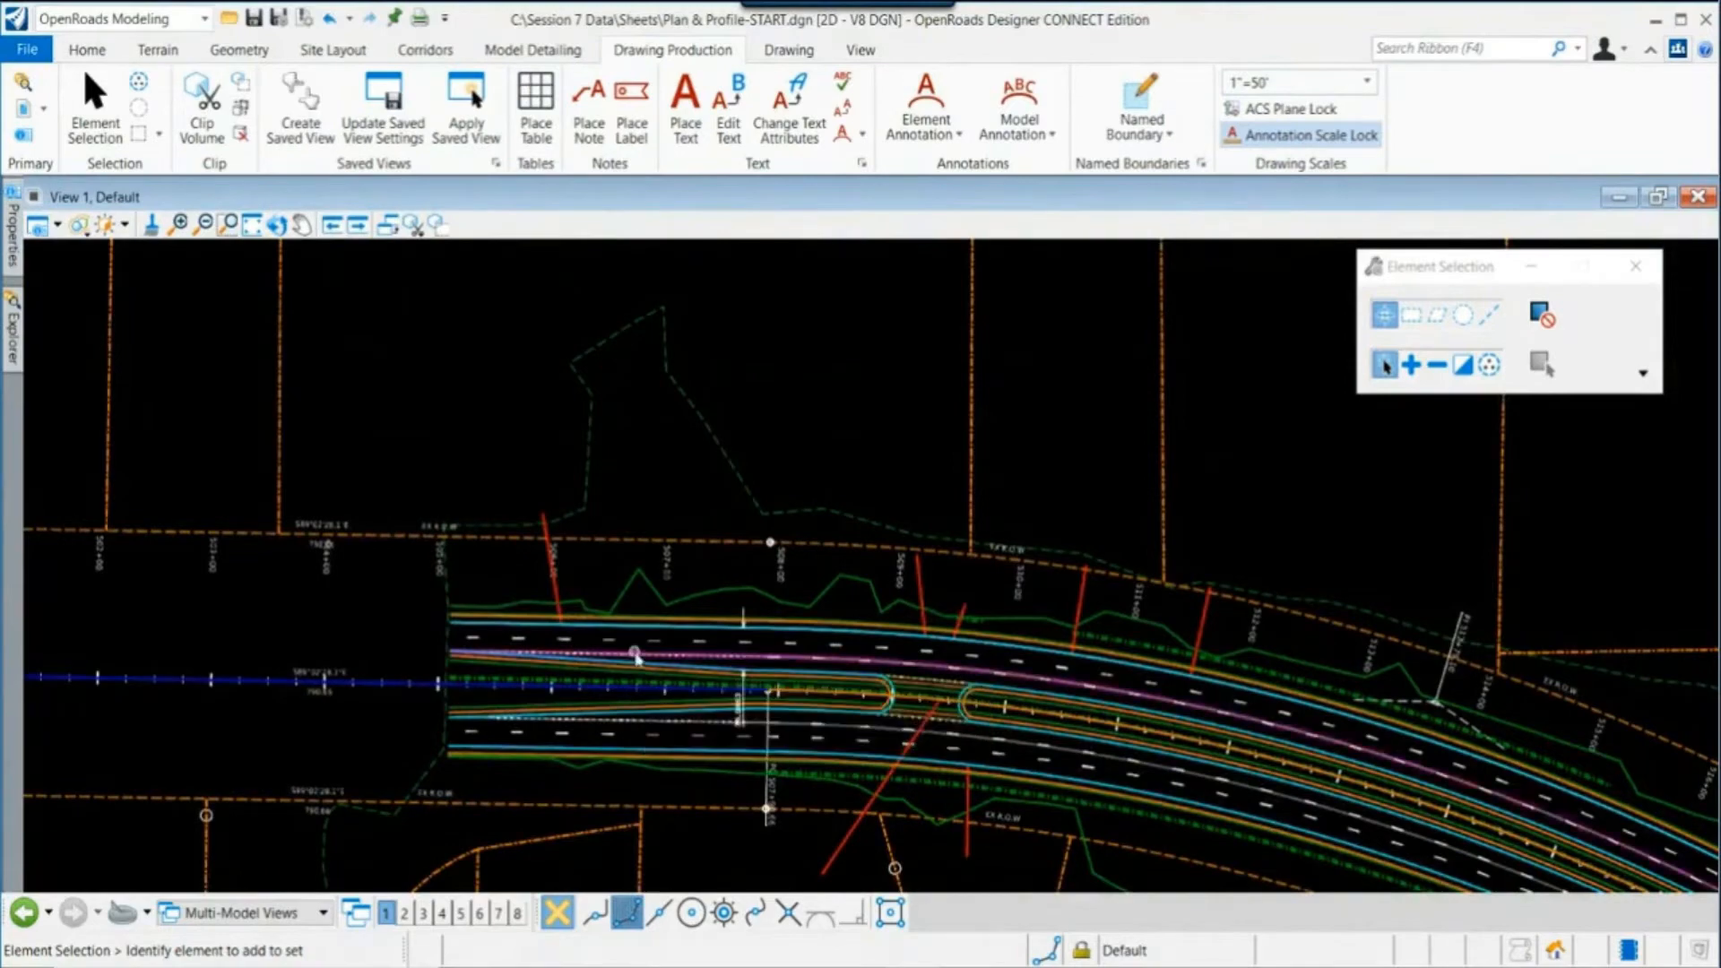
pyautogui.moveTo(637, 689); pyautogui.dragTo(572, 595, button='middle')
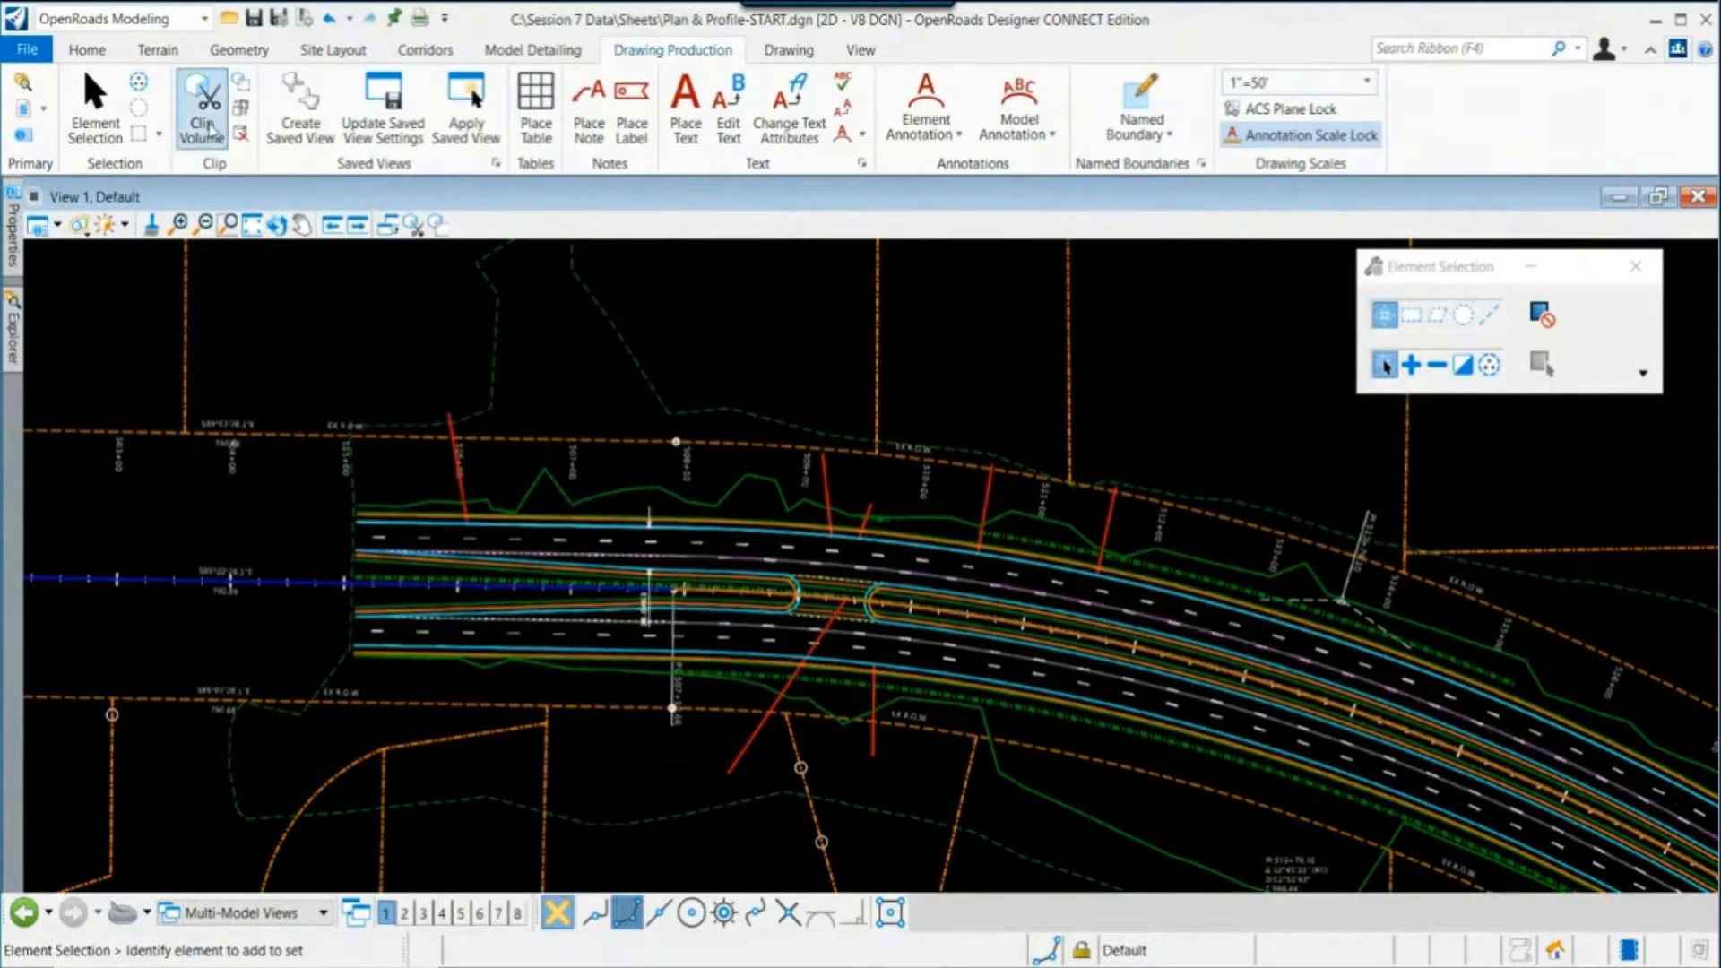
# Step: Review the list of reference files attached to the sheet file
pyautogui.click(87, 50)
pyautogui.click(485, 97)
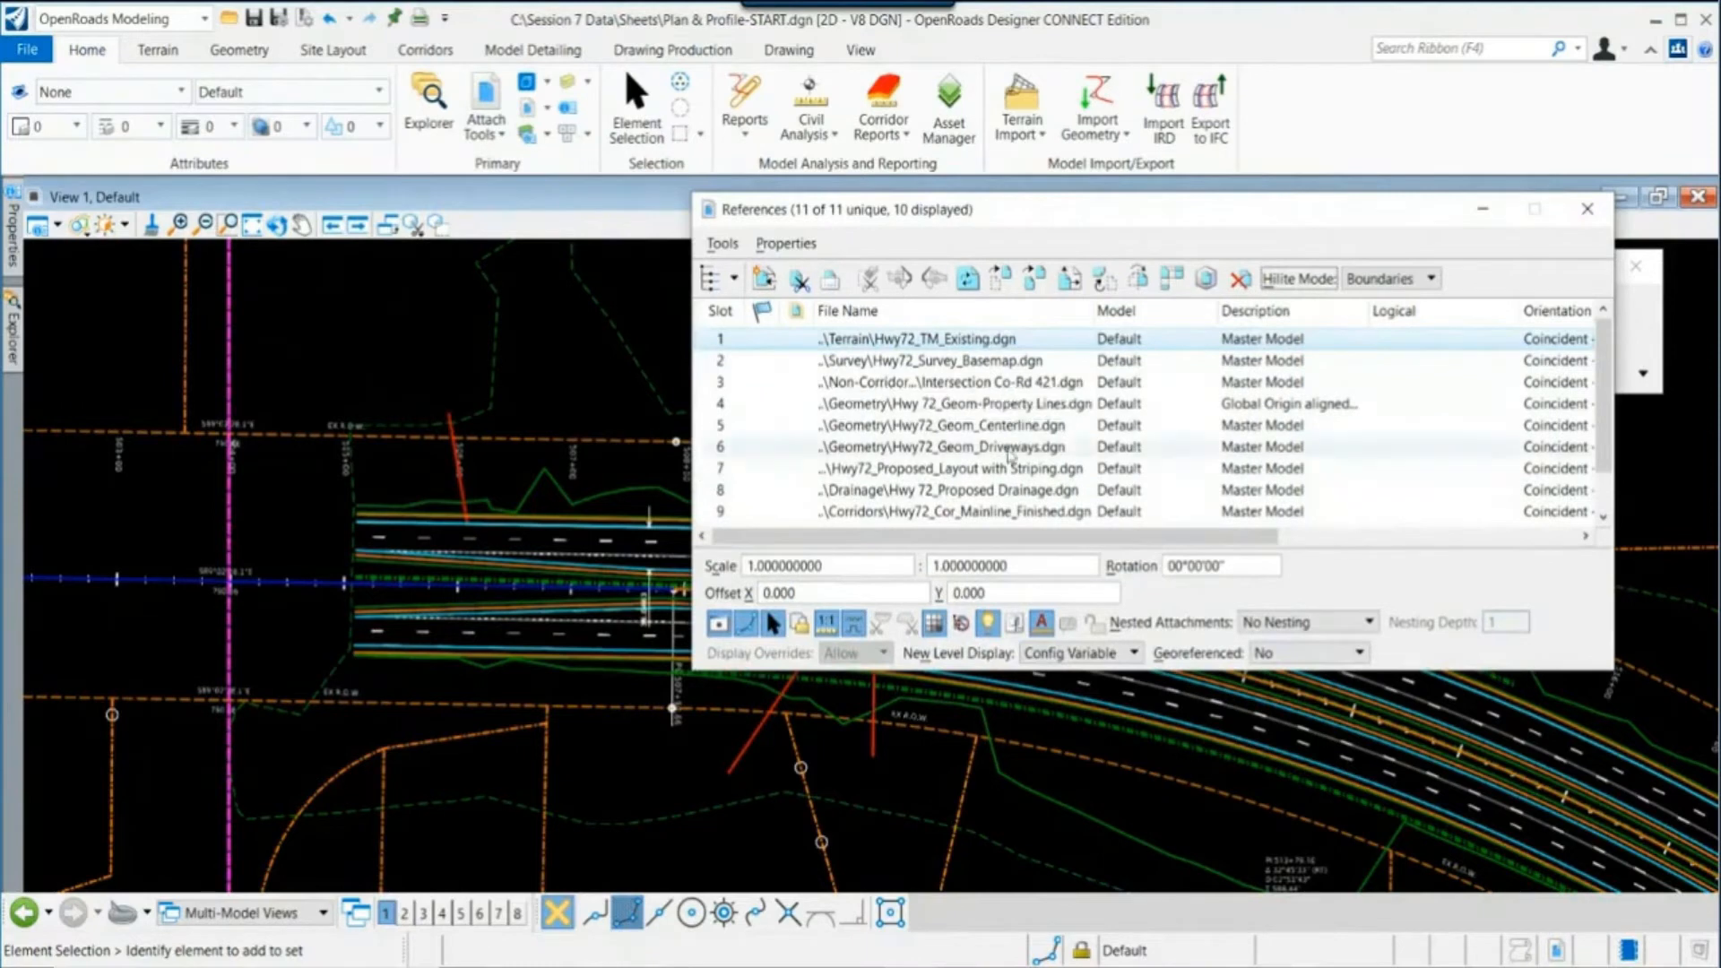
pyautogui.click(1587, 208)
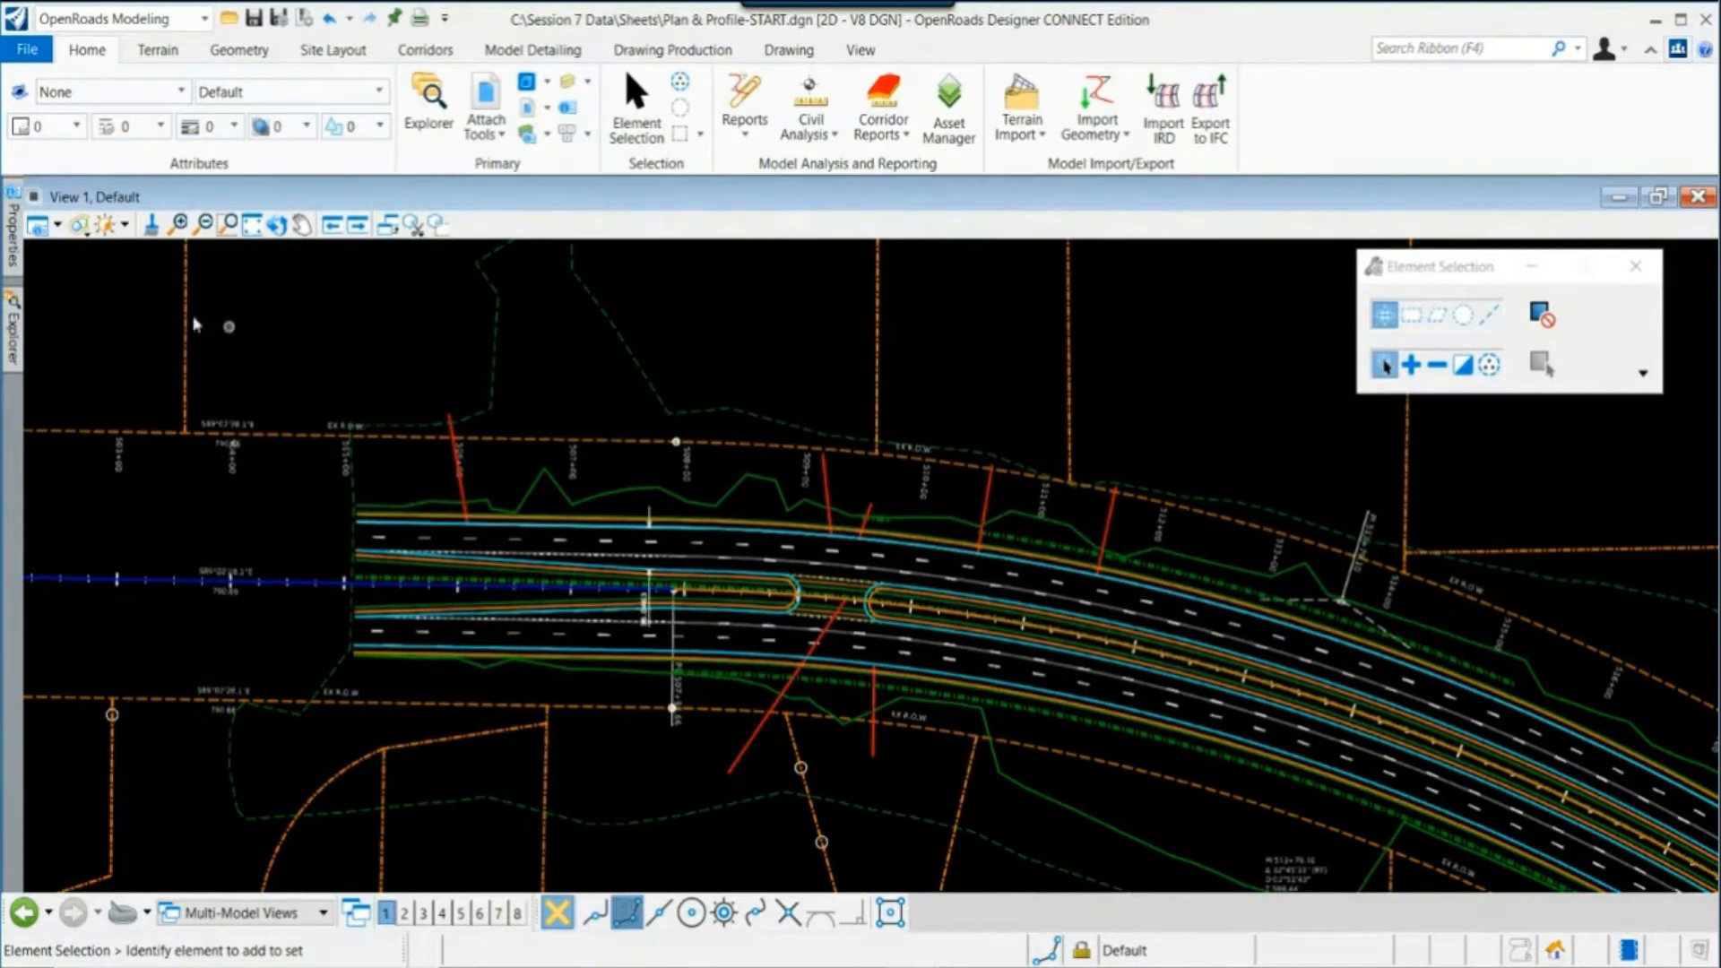
# Step: Turn on the display of constructions in View 1 and save the sheet file's settings
pyautogui.click(57, 225)
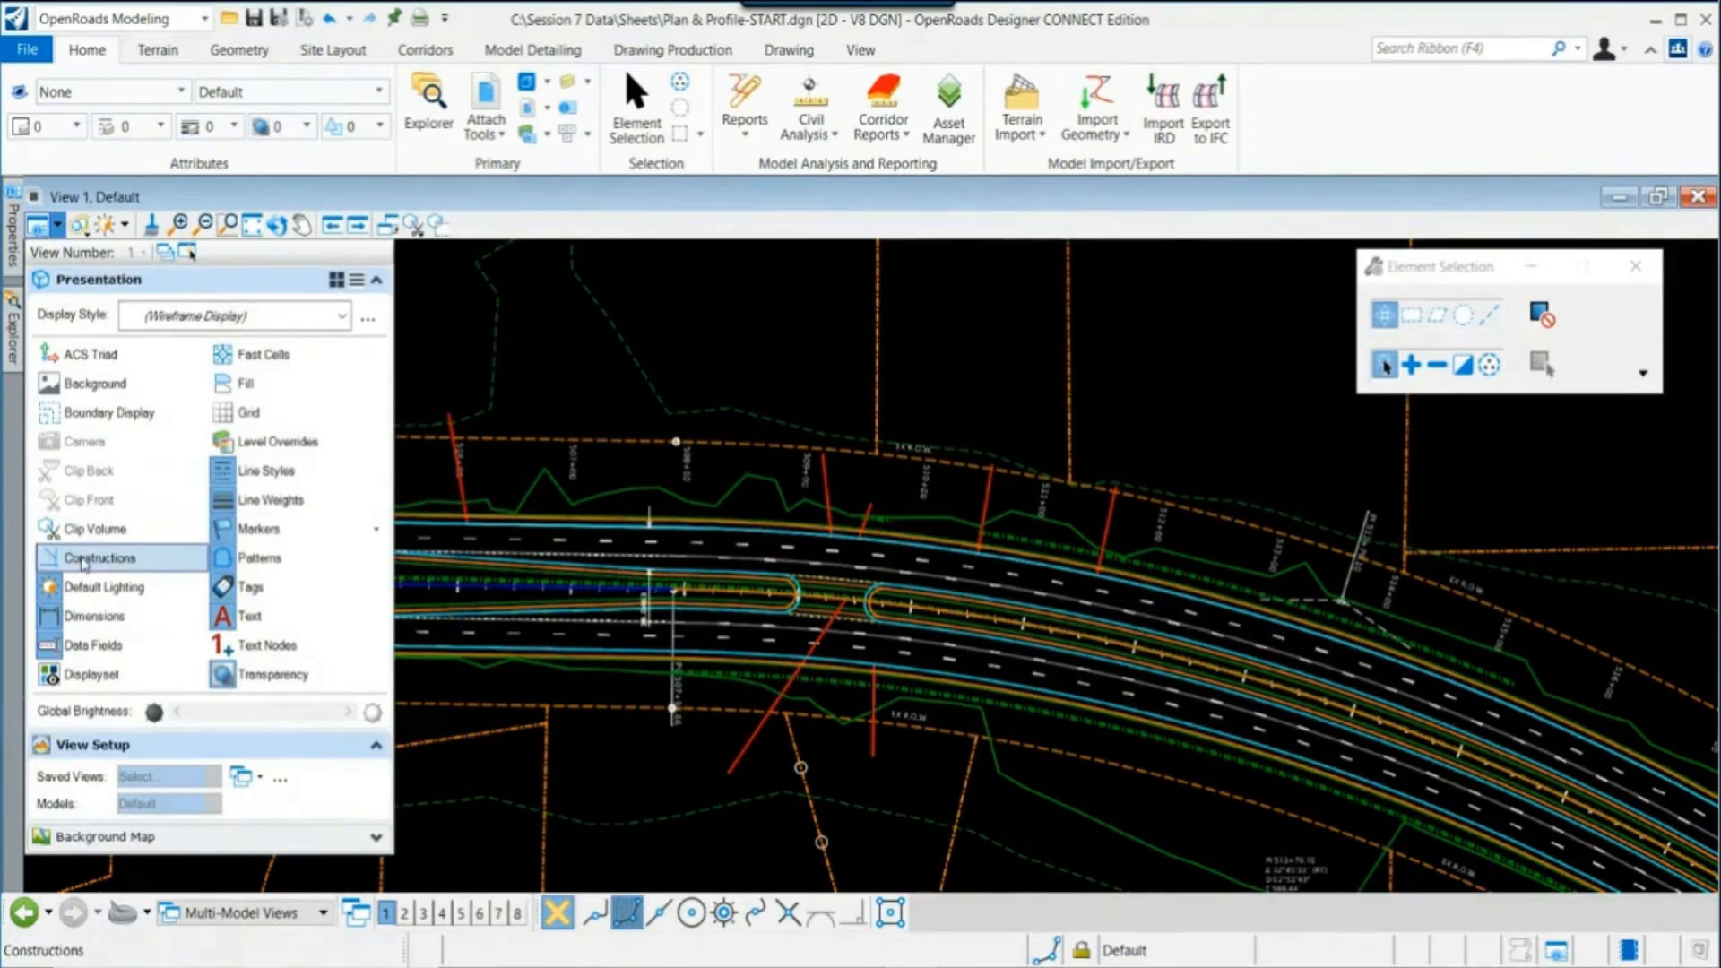
pyautogui.click(84, 561)
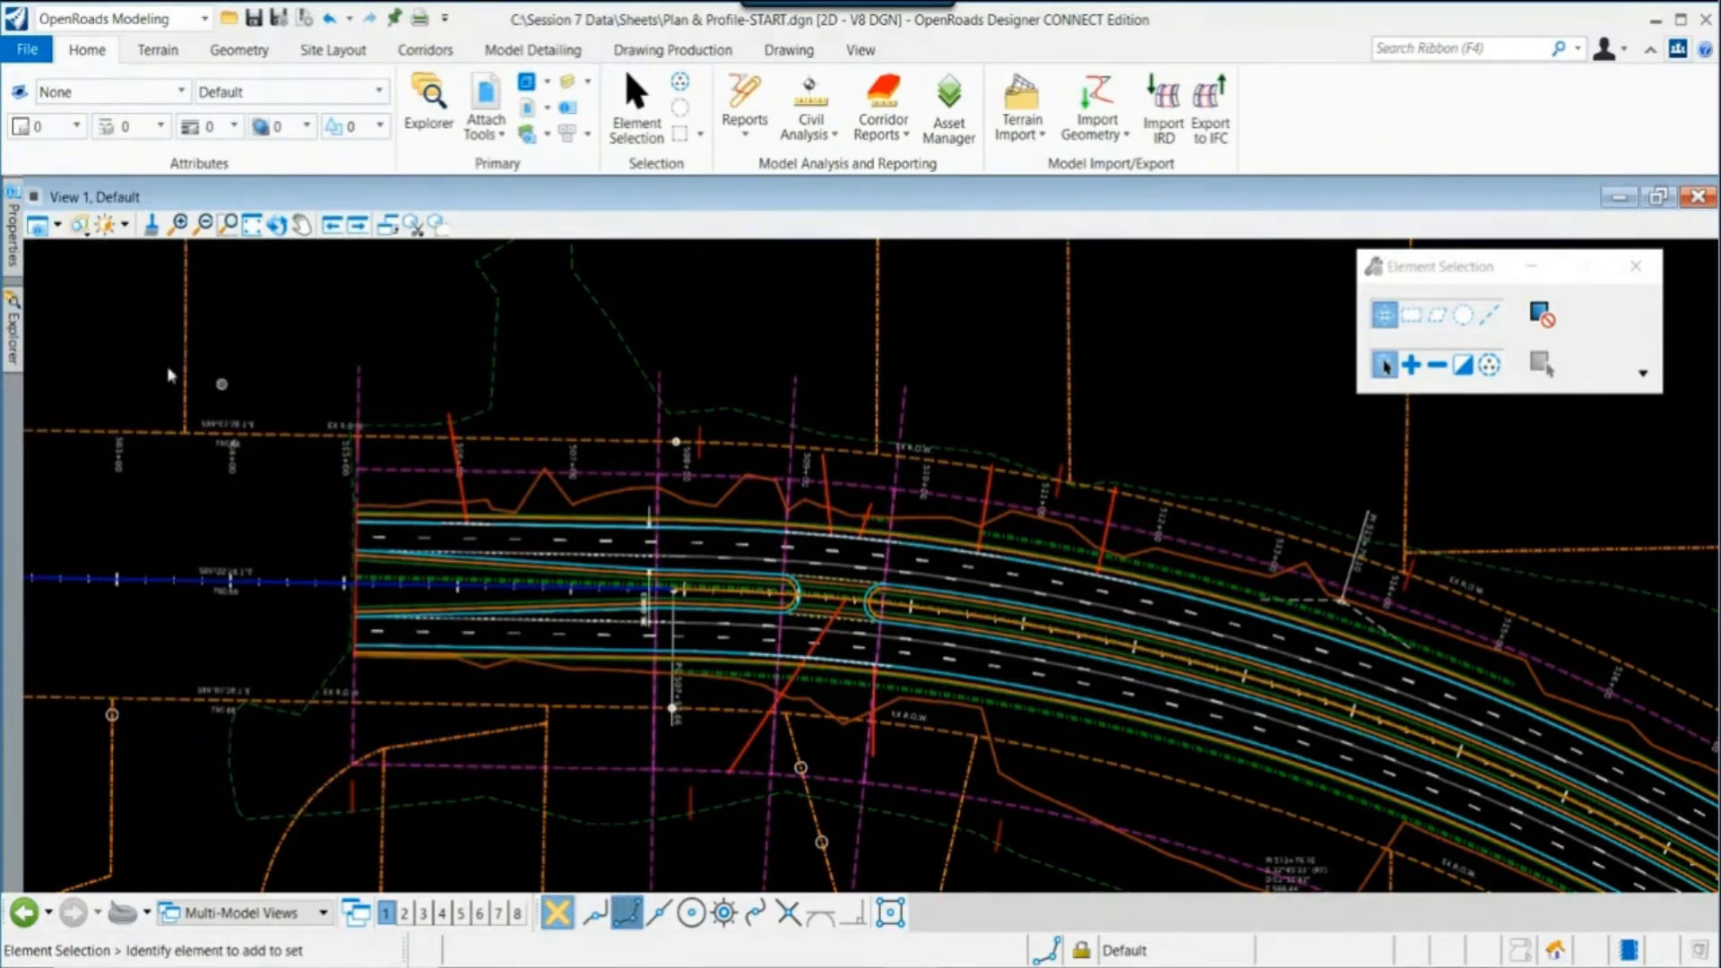
pyautogui.click(37, 44)
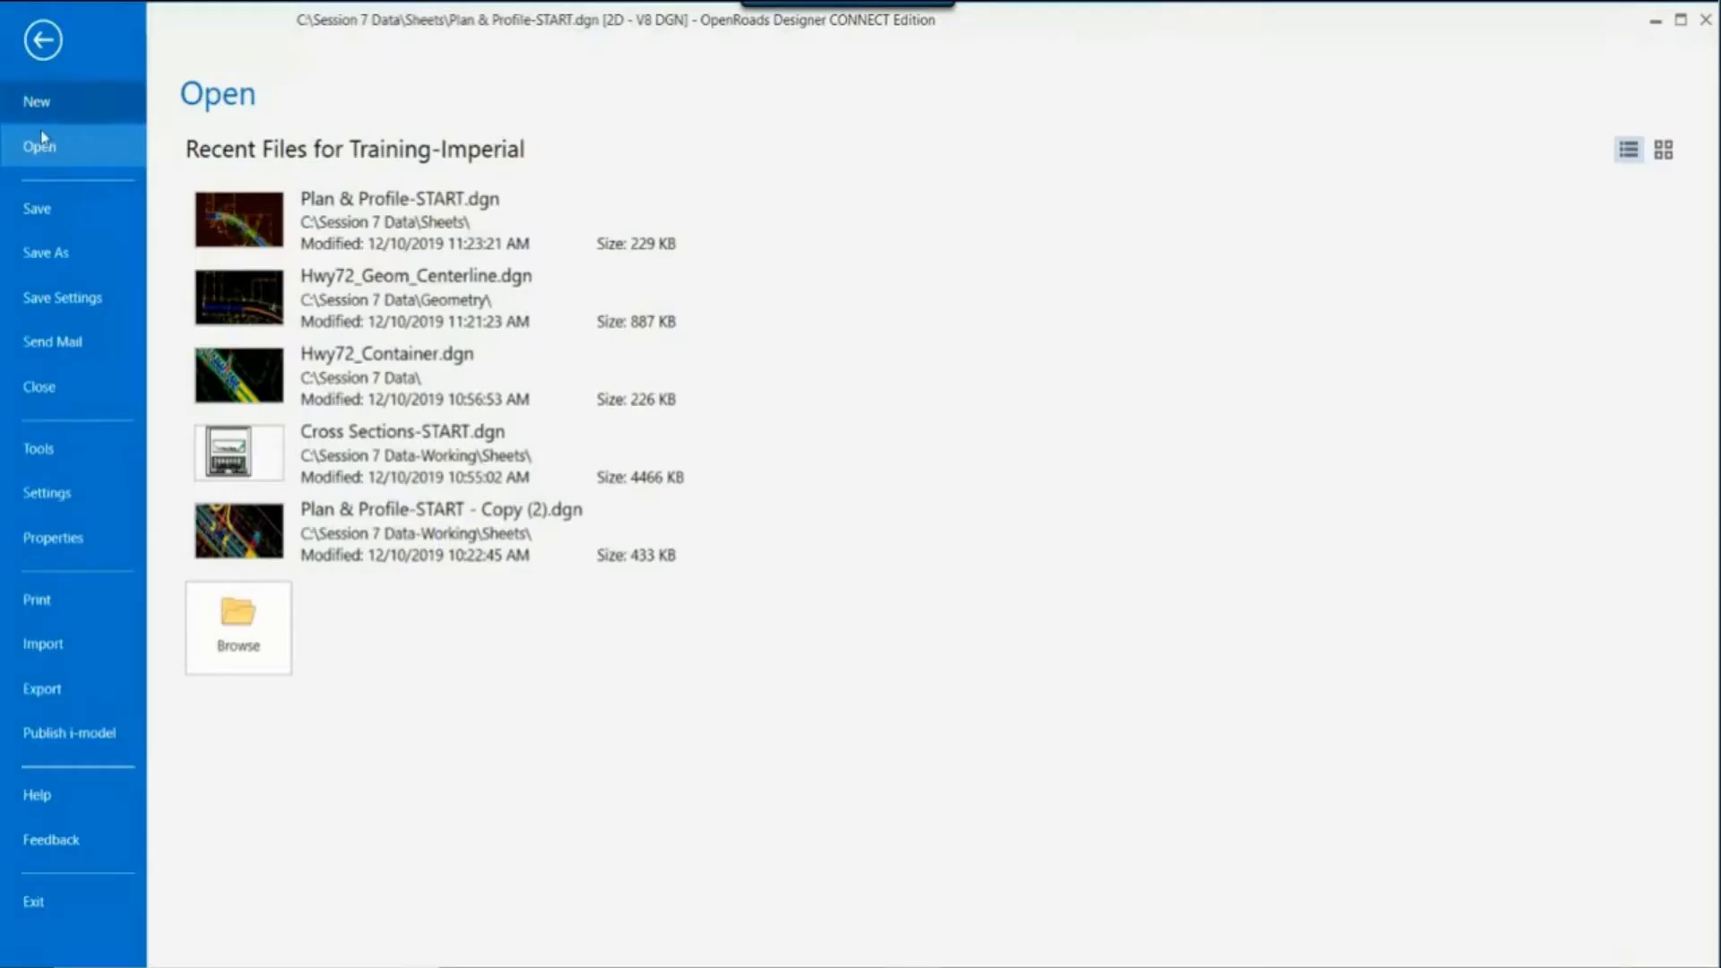
pyautogui.click(71, 299)
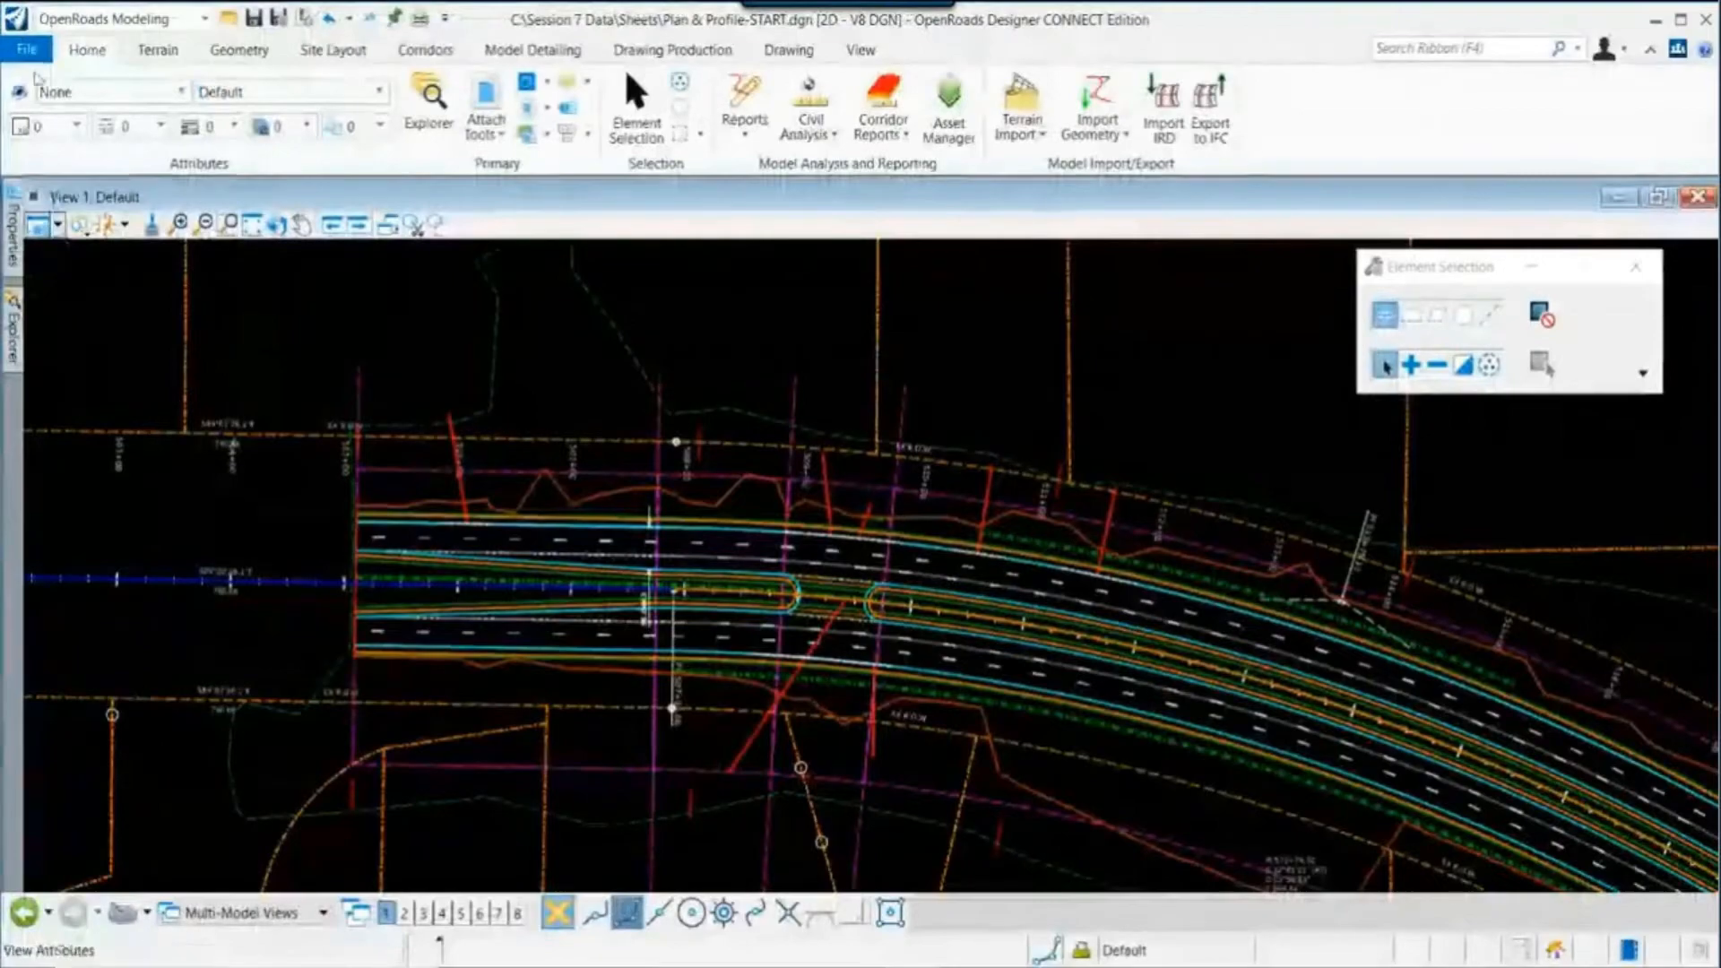
pyautogui.click(27, 49)
pyautogui.click(67, 287)
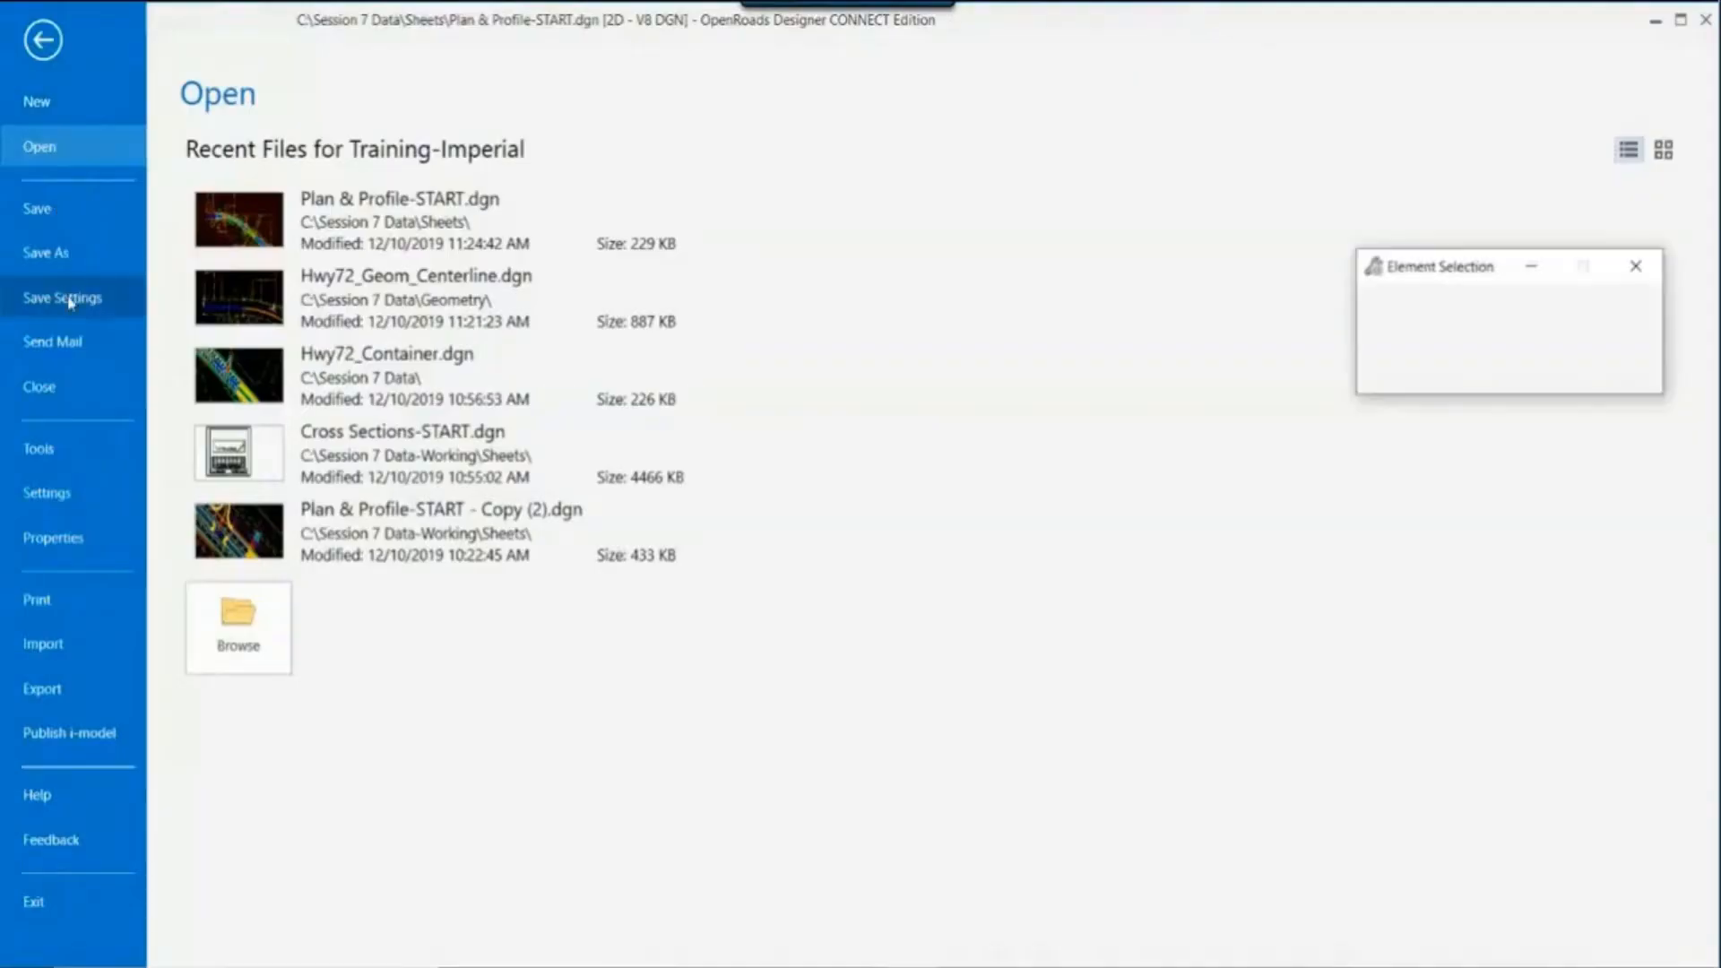
pyautogui.moveTo(251, 428)
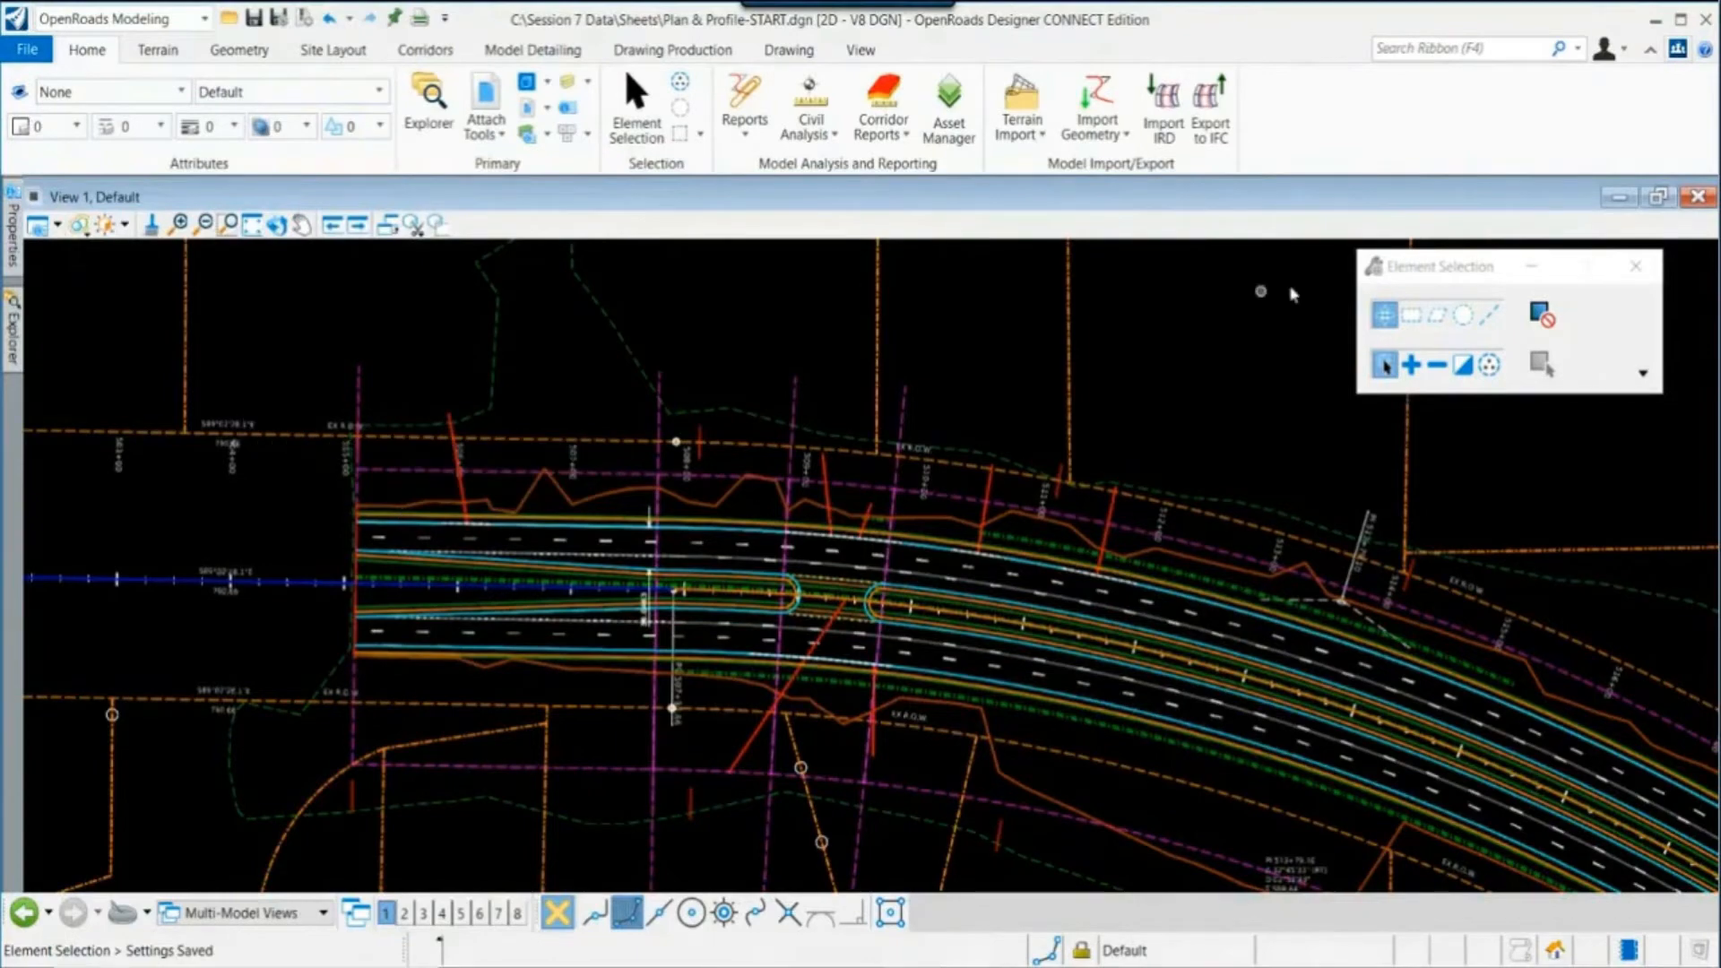
# Step: Examine the construction lines displayed along the roadway between stations 505+00 and 512+00
pyautogui.moveTo(1405, 266); pyautogui.dragTo(1436, 275)
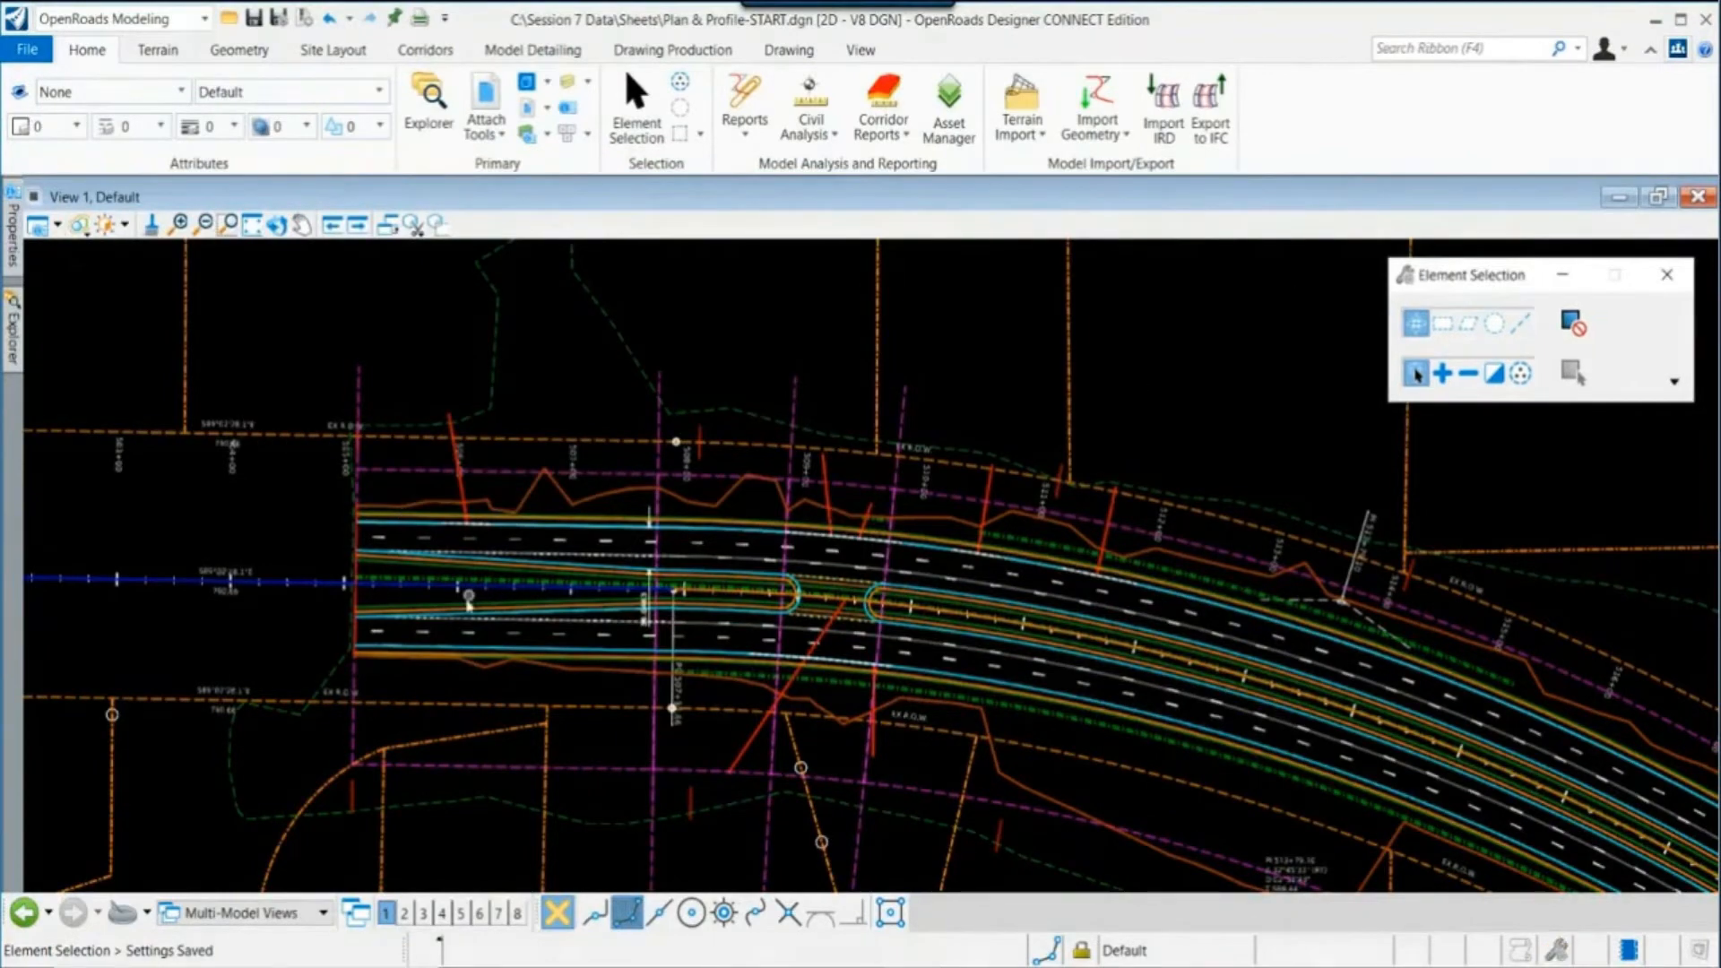
pyautogui.scroll(-1, 578, 572)
pyautogui.scroll(1, 578, 571)
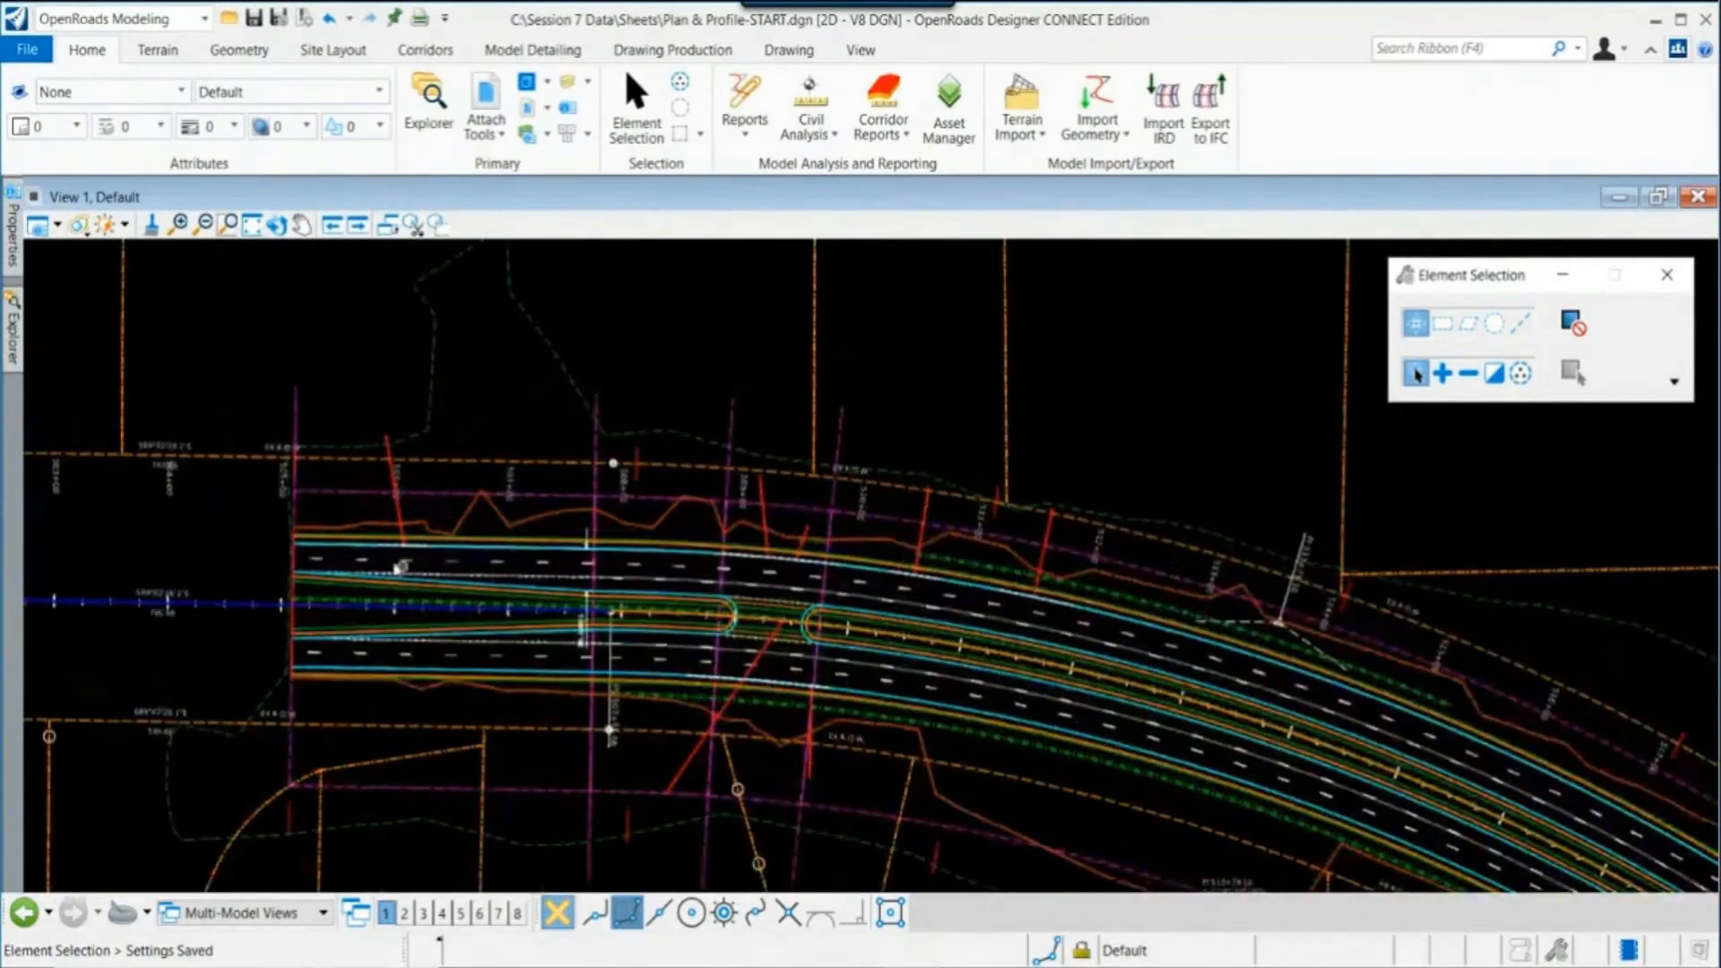
pyautogui.scroll(1, 395, 569)
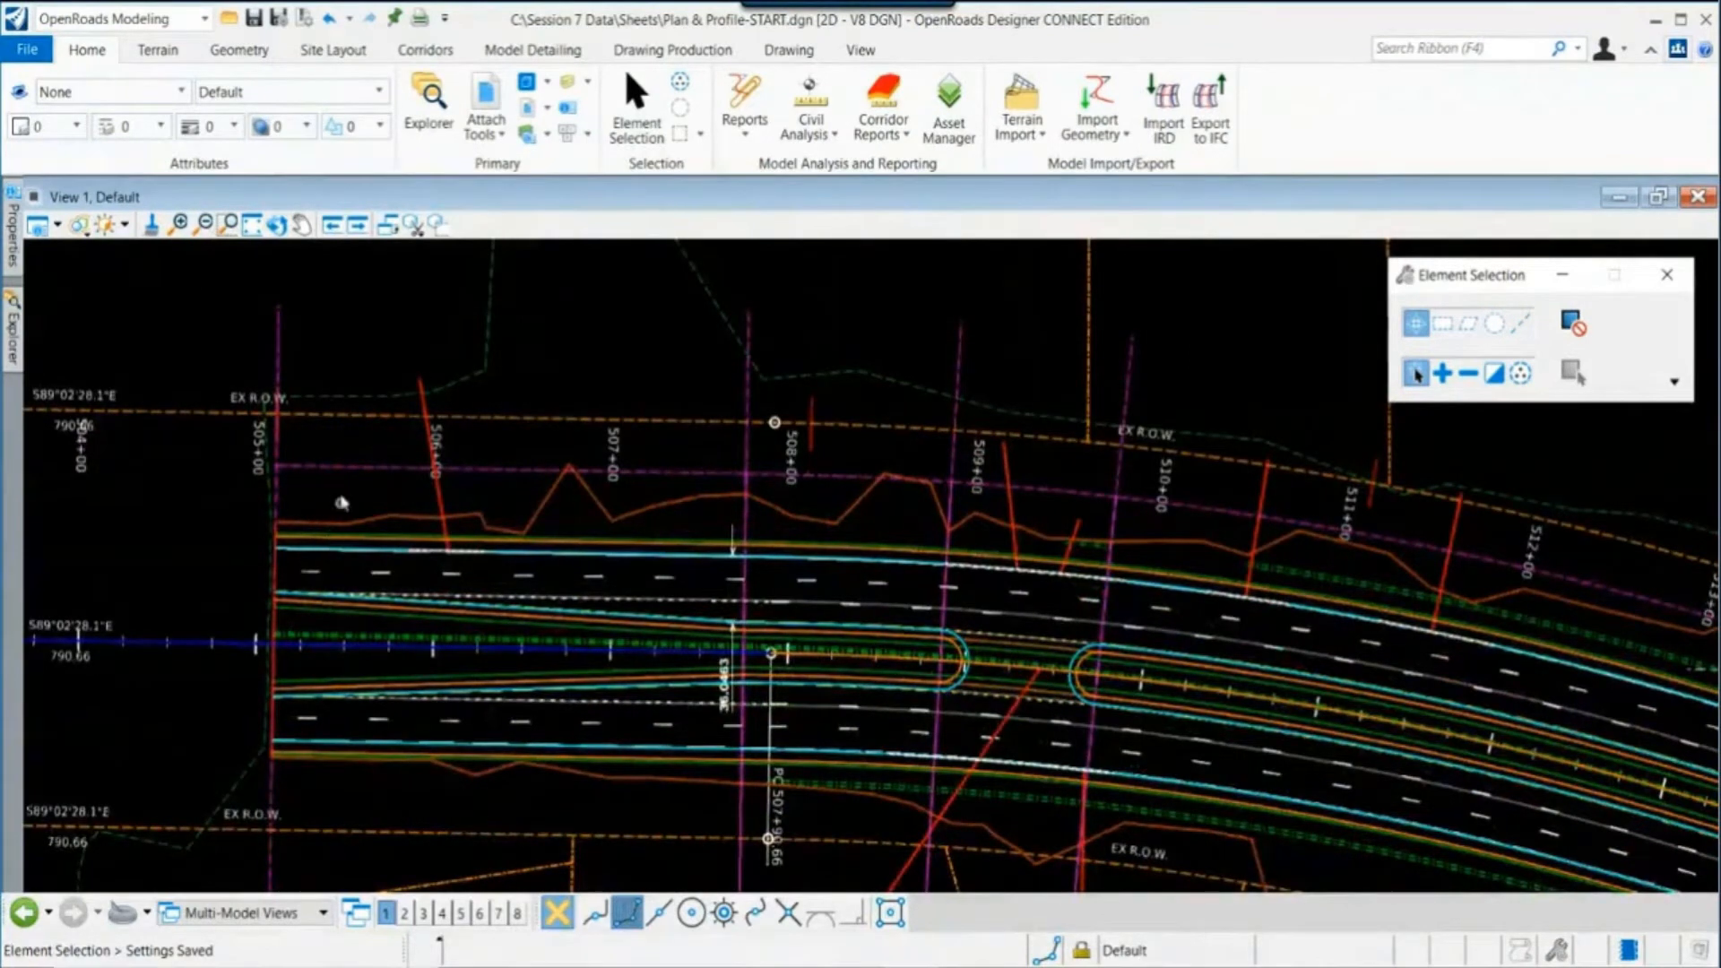
pyautogui.moveTo(340, 470)
pyautogui.moveTo(392, 469)
# Step: Enable Use View Flags for all eleven attached references, with Line Weights turned on and Constructions left off
pyautogui.click(486, 100)
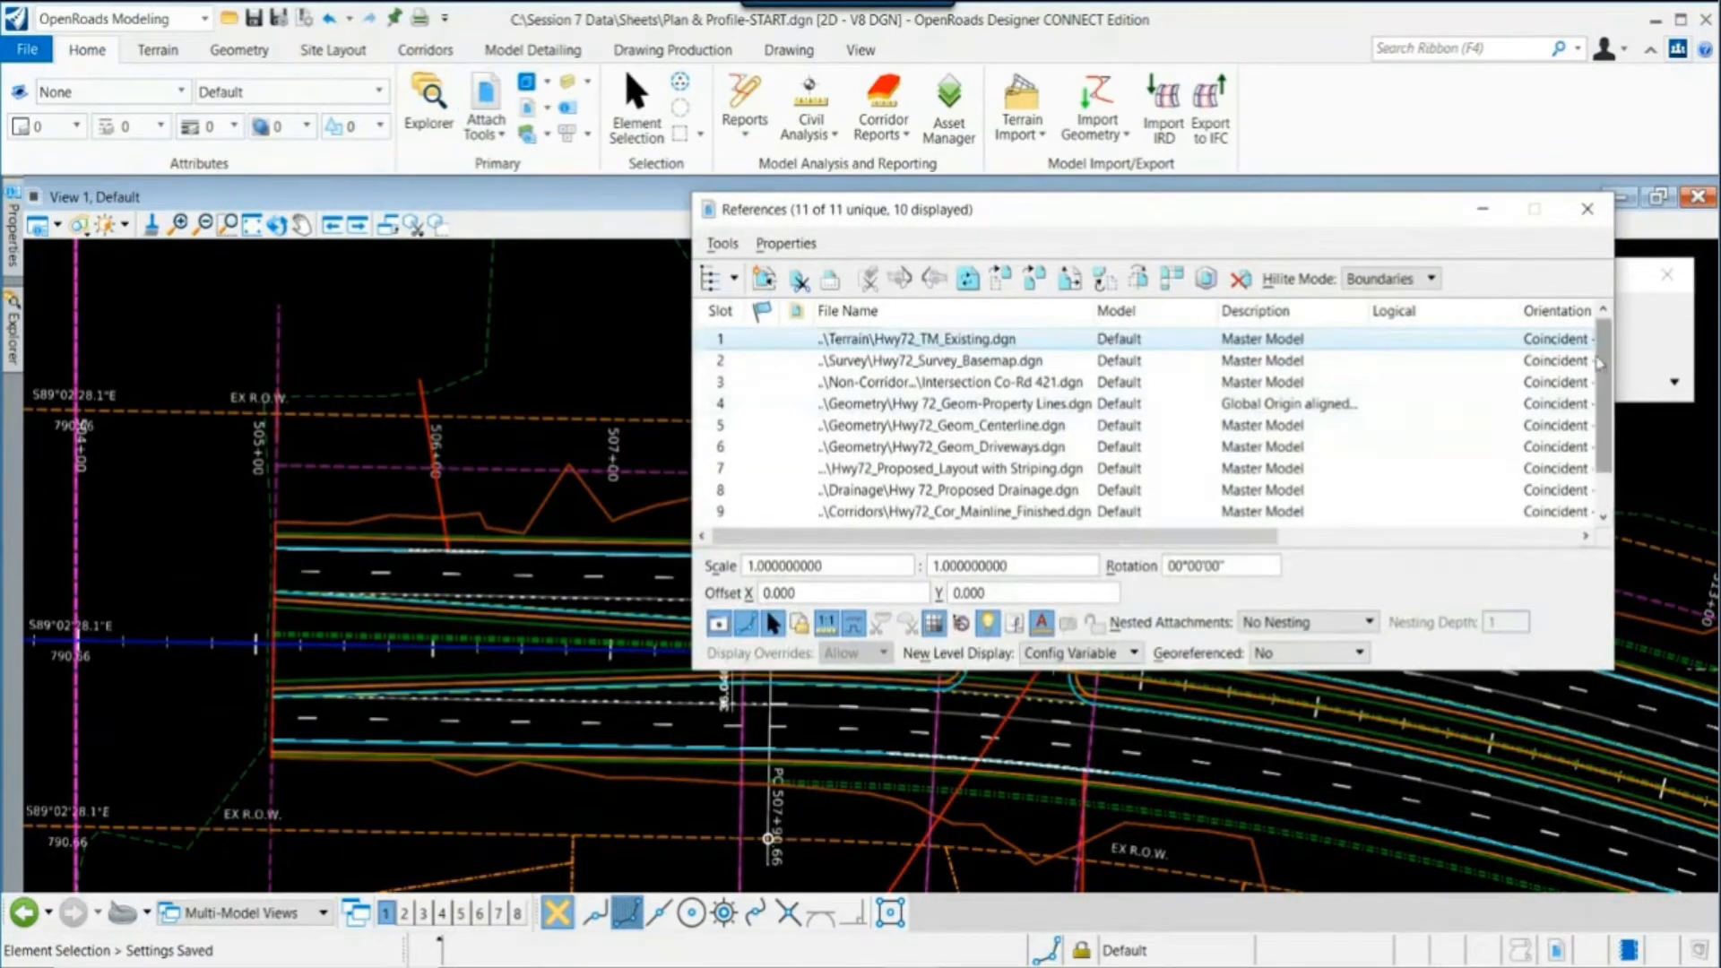
pyautogui.scroll(-1, 1336, 488)
pyautogui.keyDown('shift'); pyautogui.click(1024, 519); pyautogui.keyUp('shift')
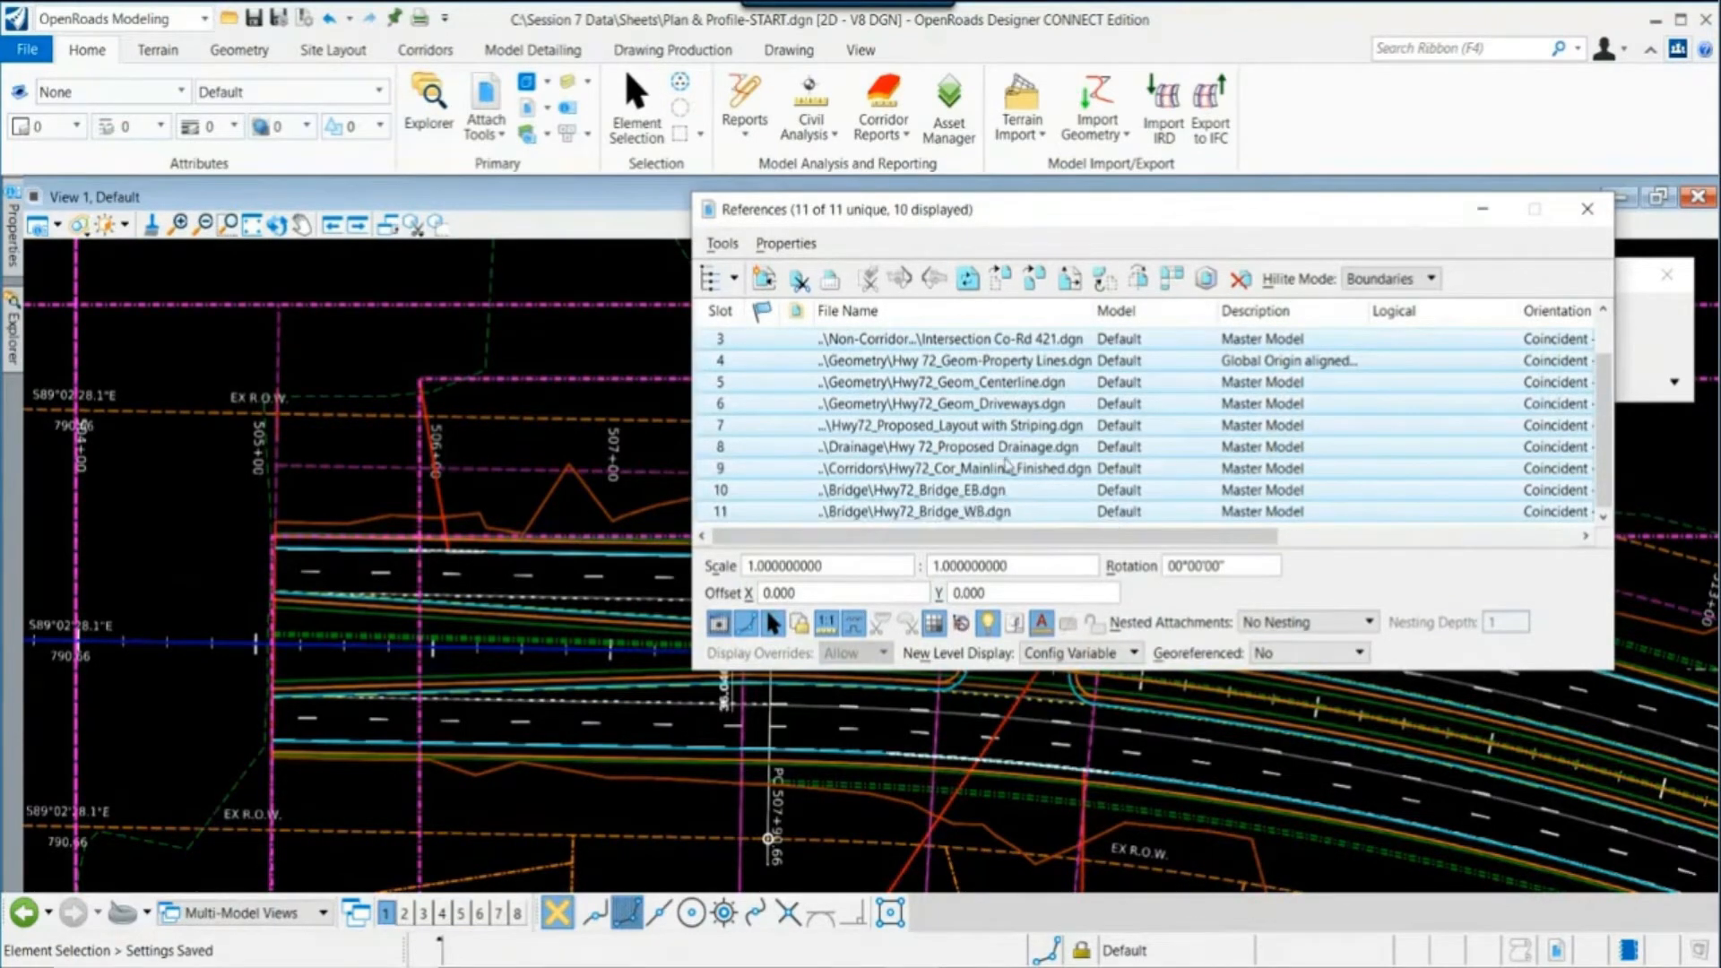
pyautogui.rightClick(1008, 464)
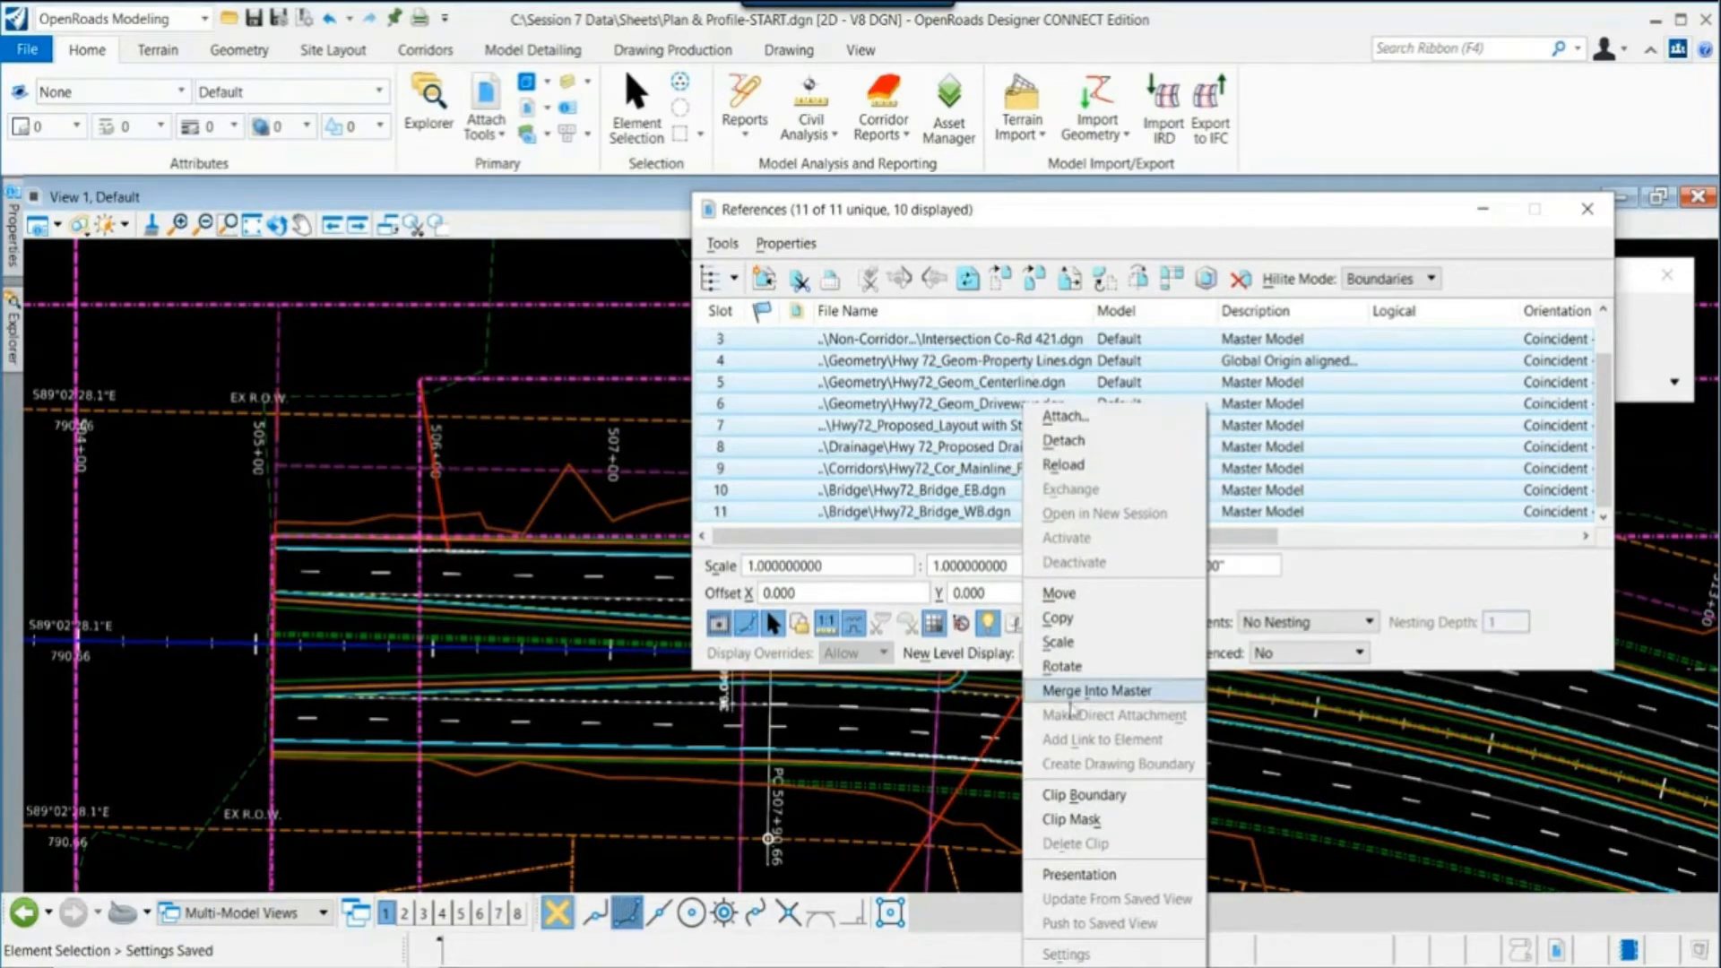
pyautogui.click(1079, 874)
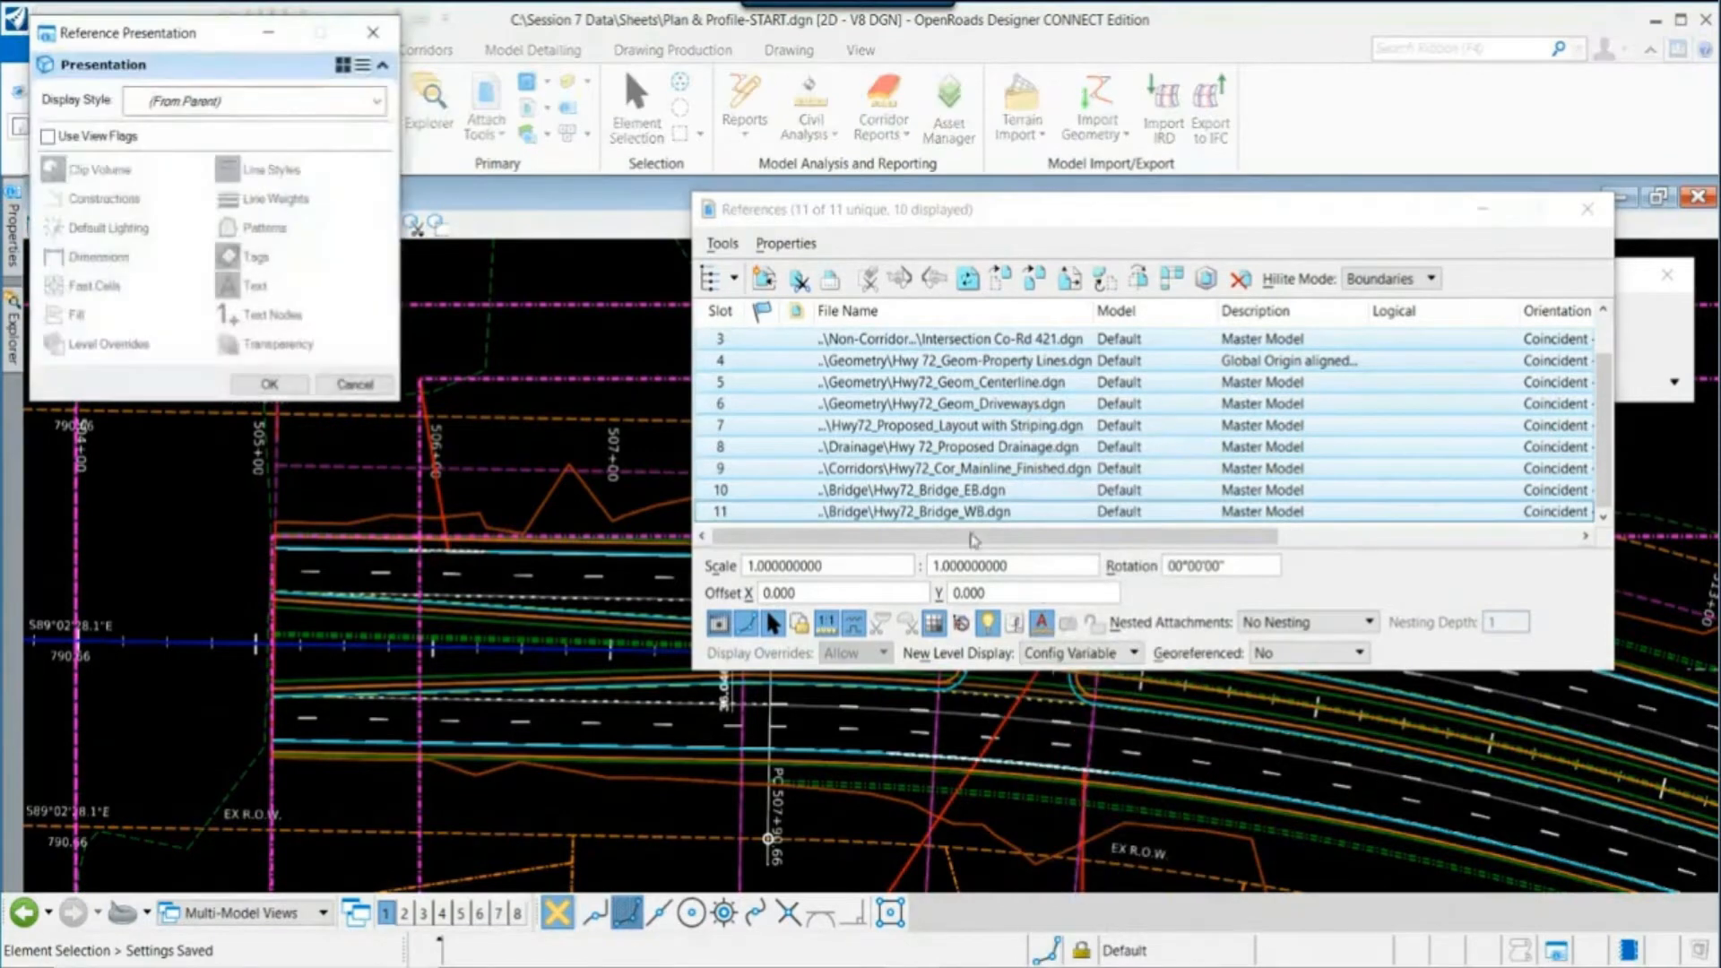
pyautogui.click(47, 137)
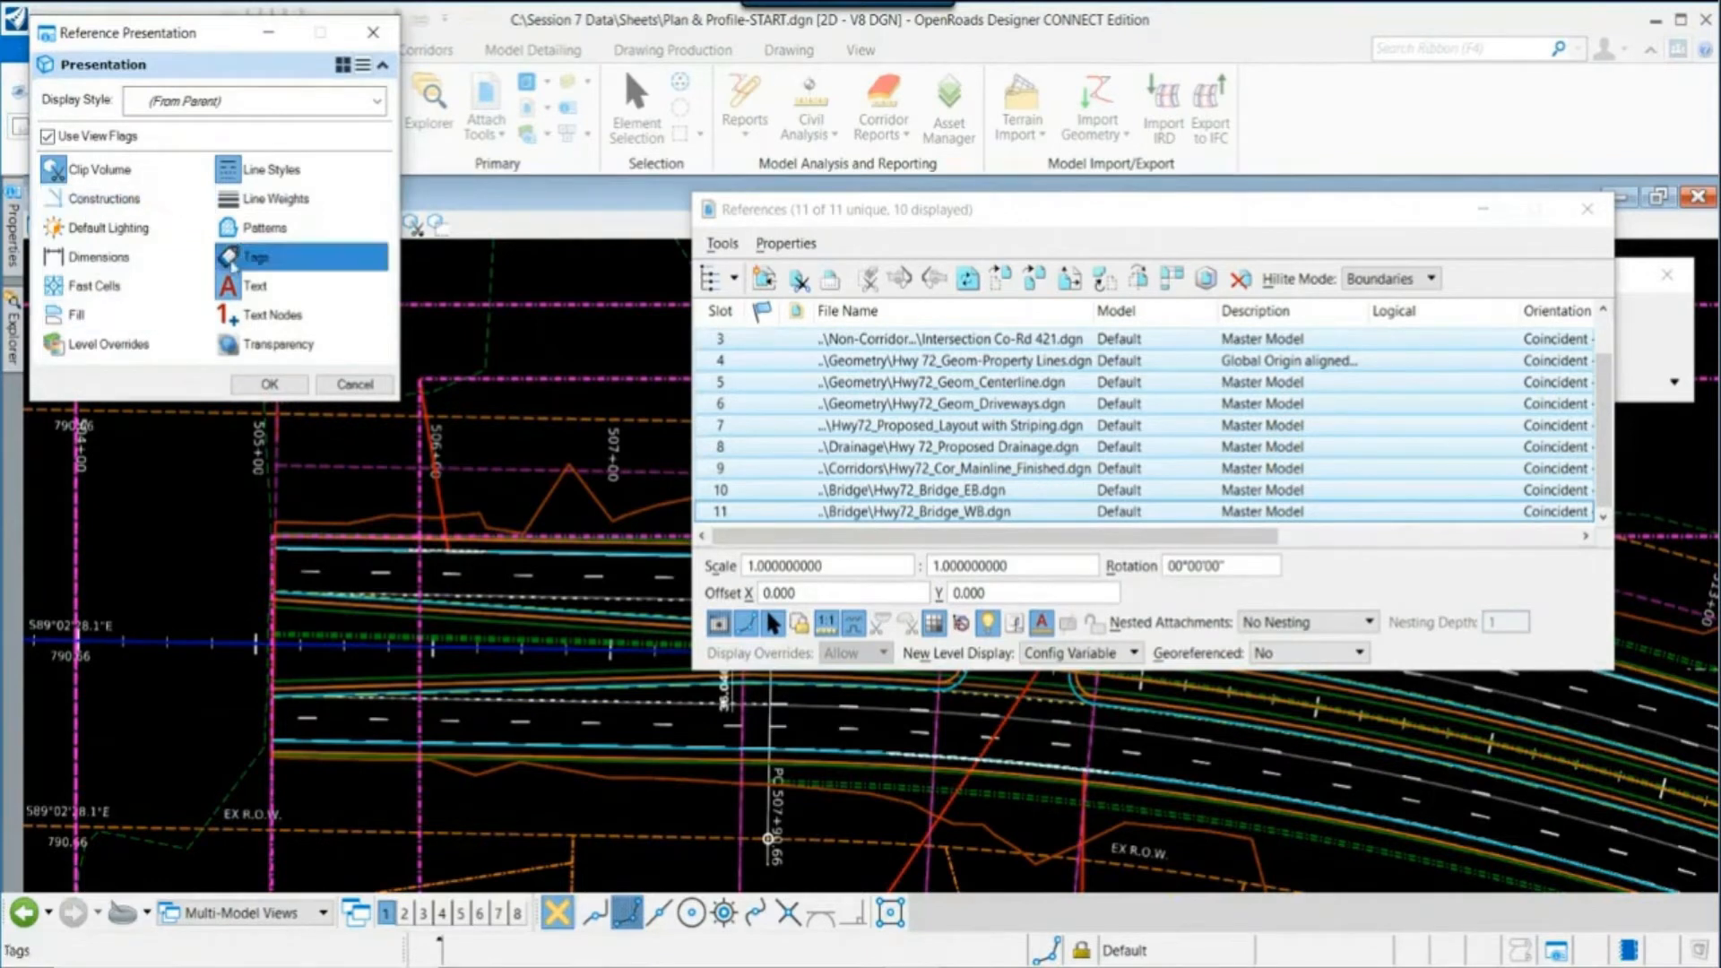
pyautogui.click(266, 205)
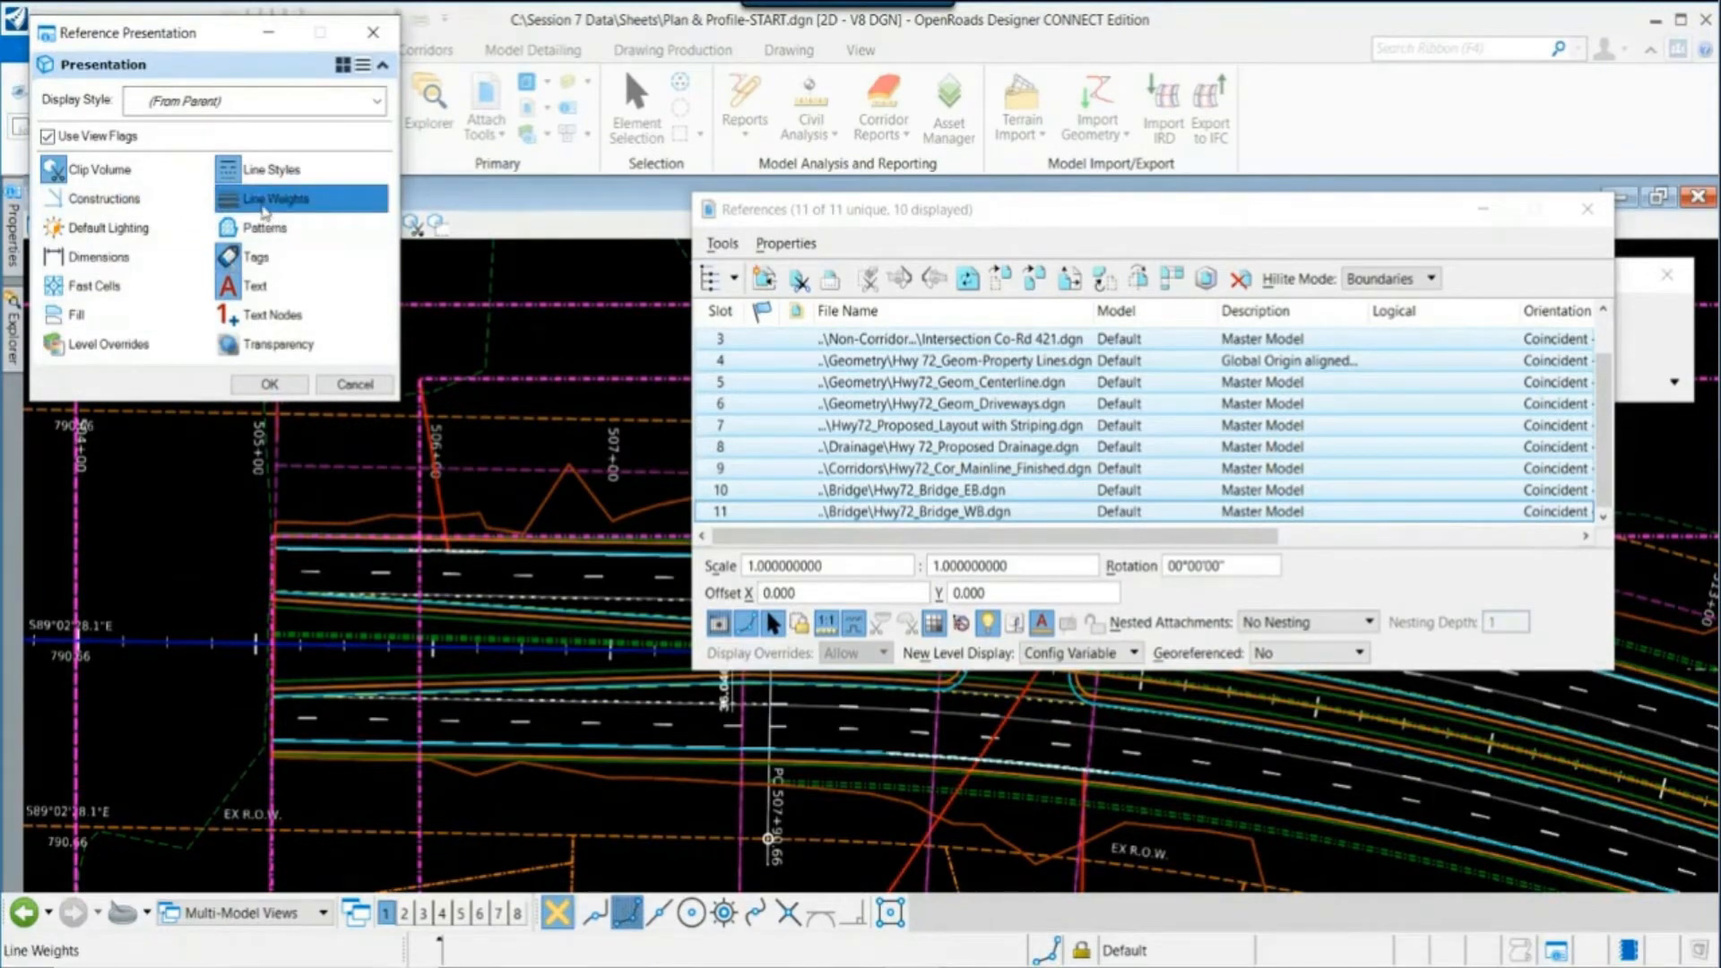
pyautogui.click(272, 384)
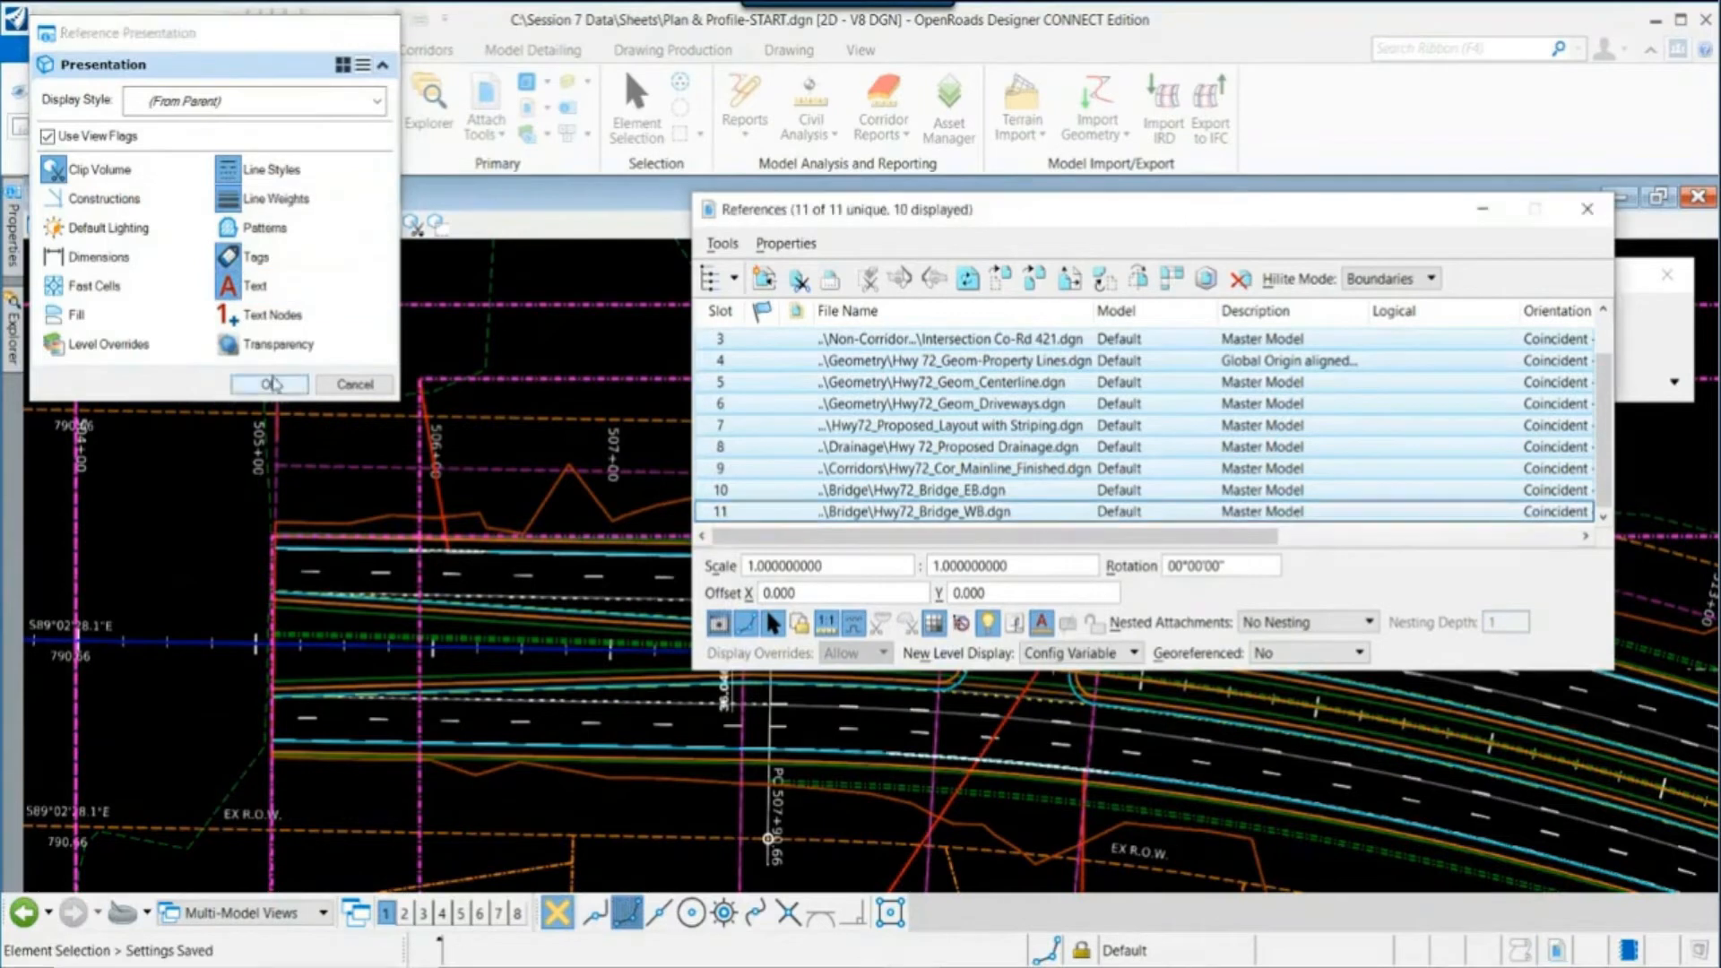
pyautogui.click(1337, 492)
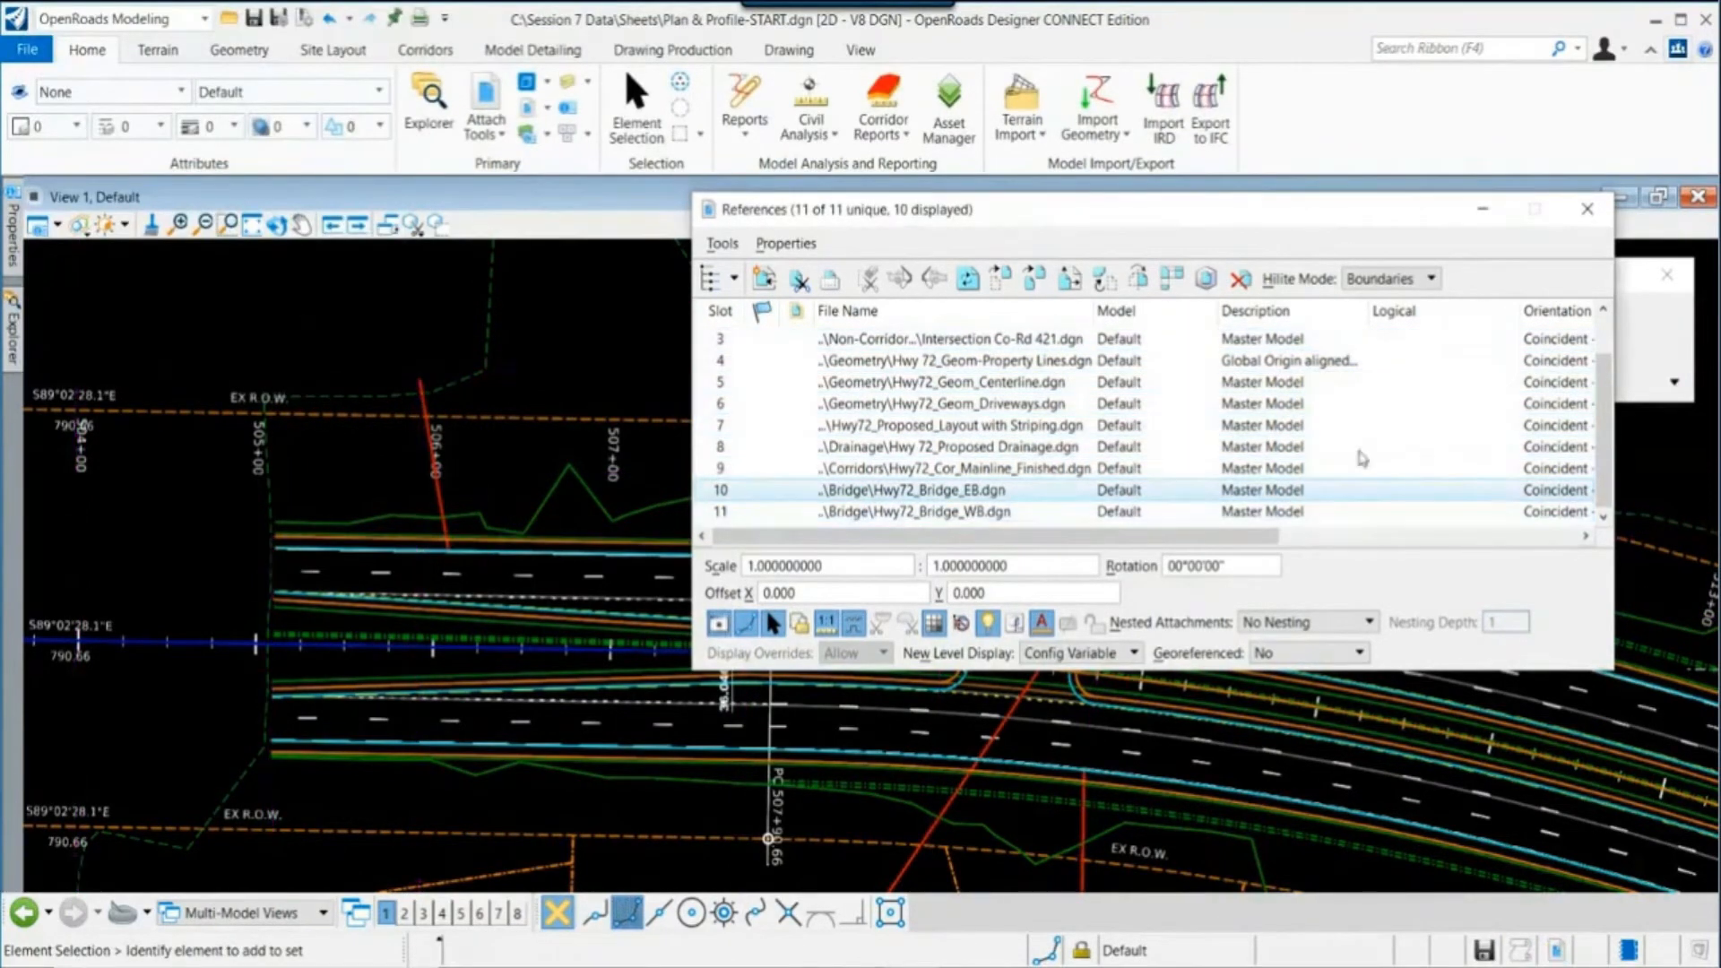
pyautogui.click(1587, 209)
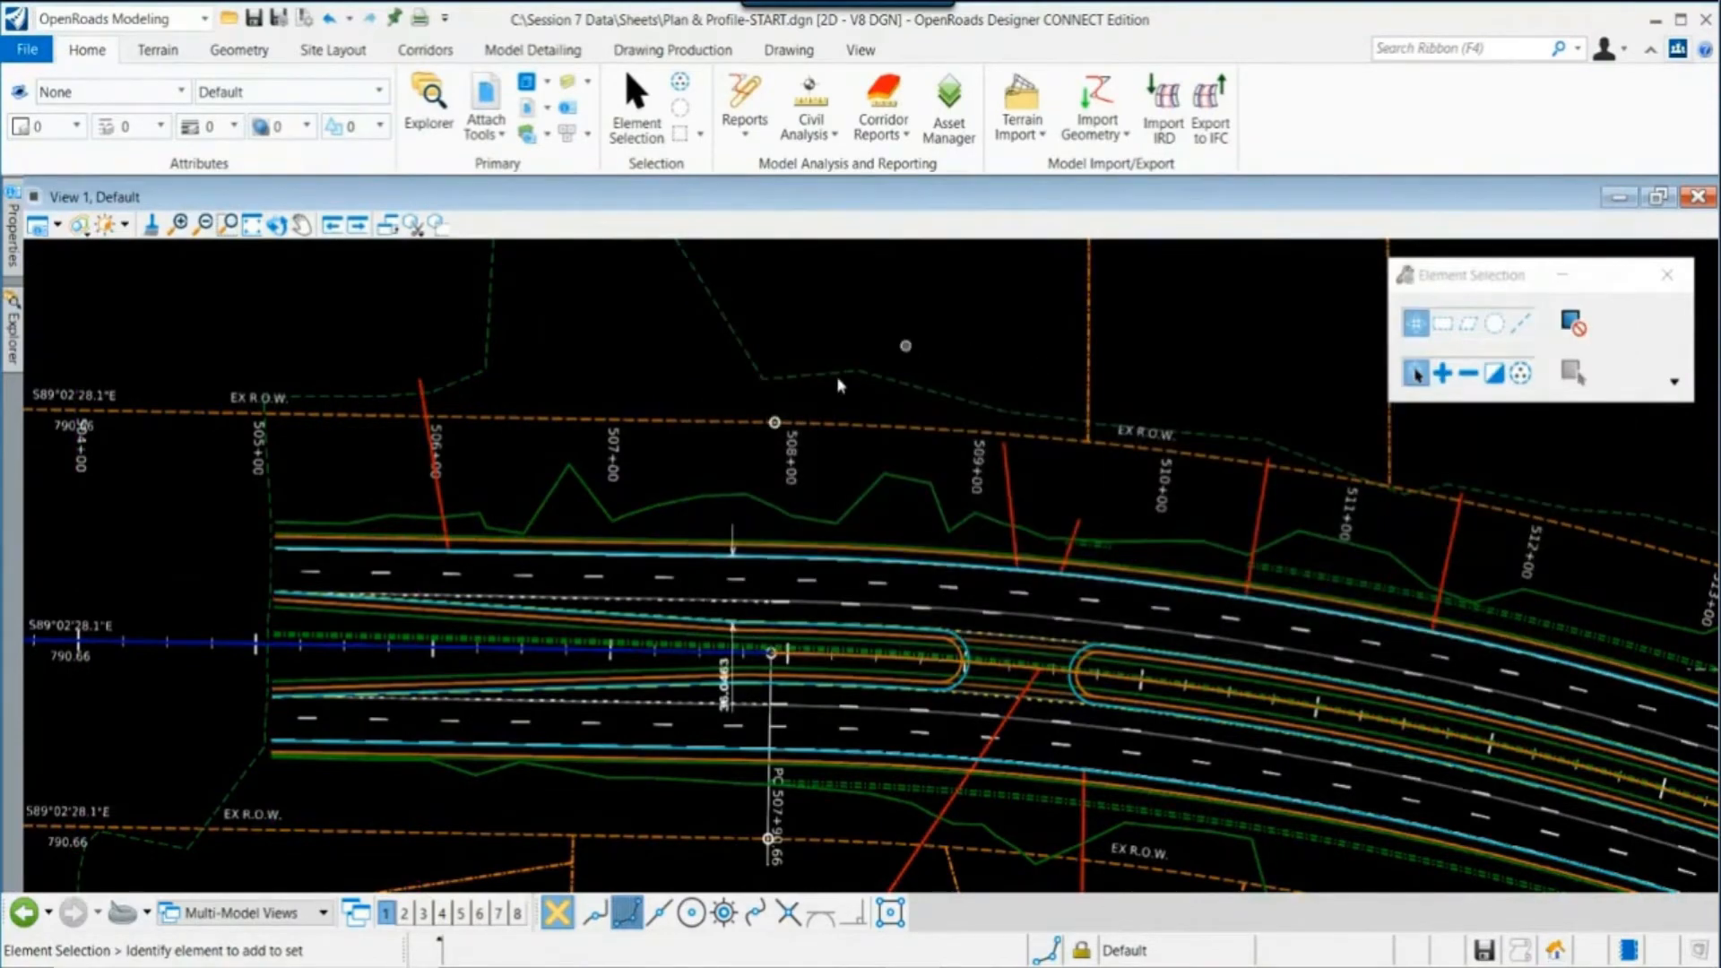
# Step: Check the view's presentation settings and inspect the referenced plan around the start of the curve
pyautogui.scroll(-2, 772, 380)
pyautogui.scroll(-1, 843, 470)
pyautogui.moveTo(1029, 492); pyautogui.dragTo(939, 509, button='middle')
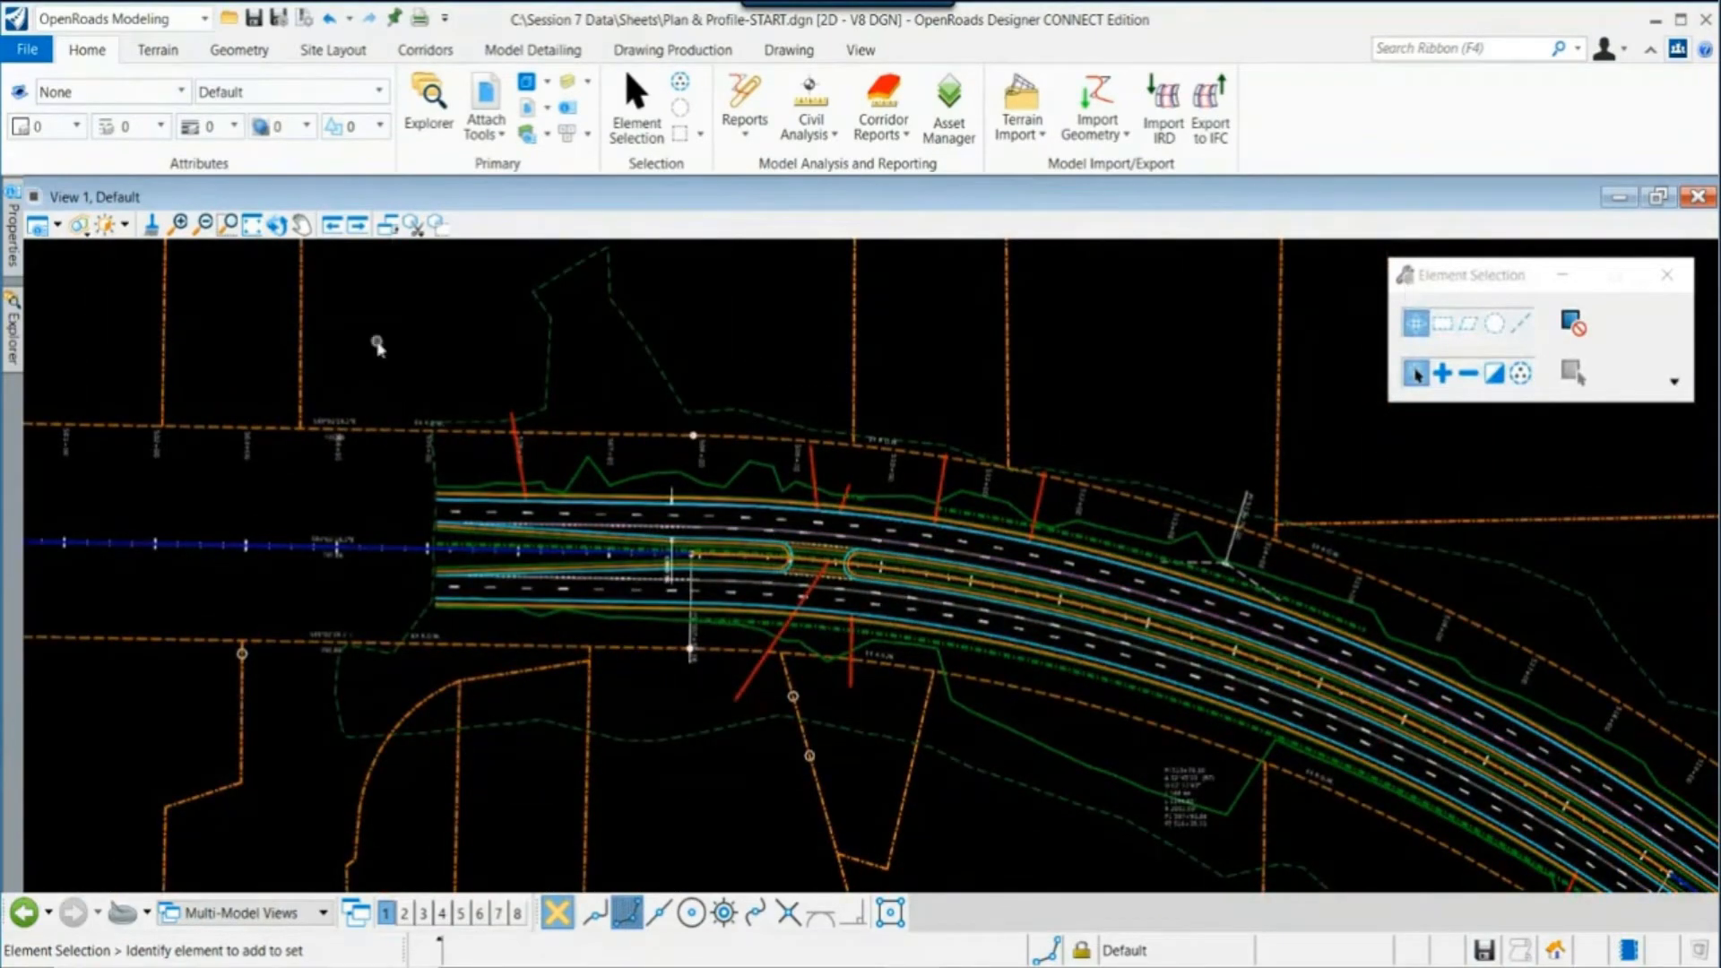
pyautogui.click(59, 229)
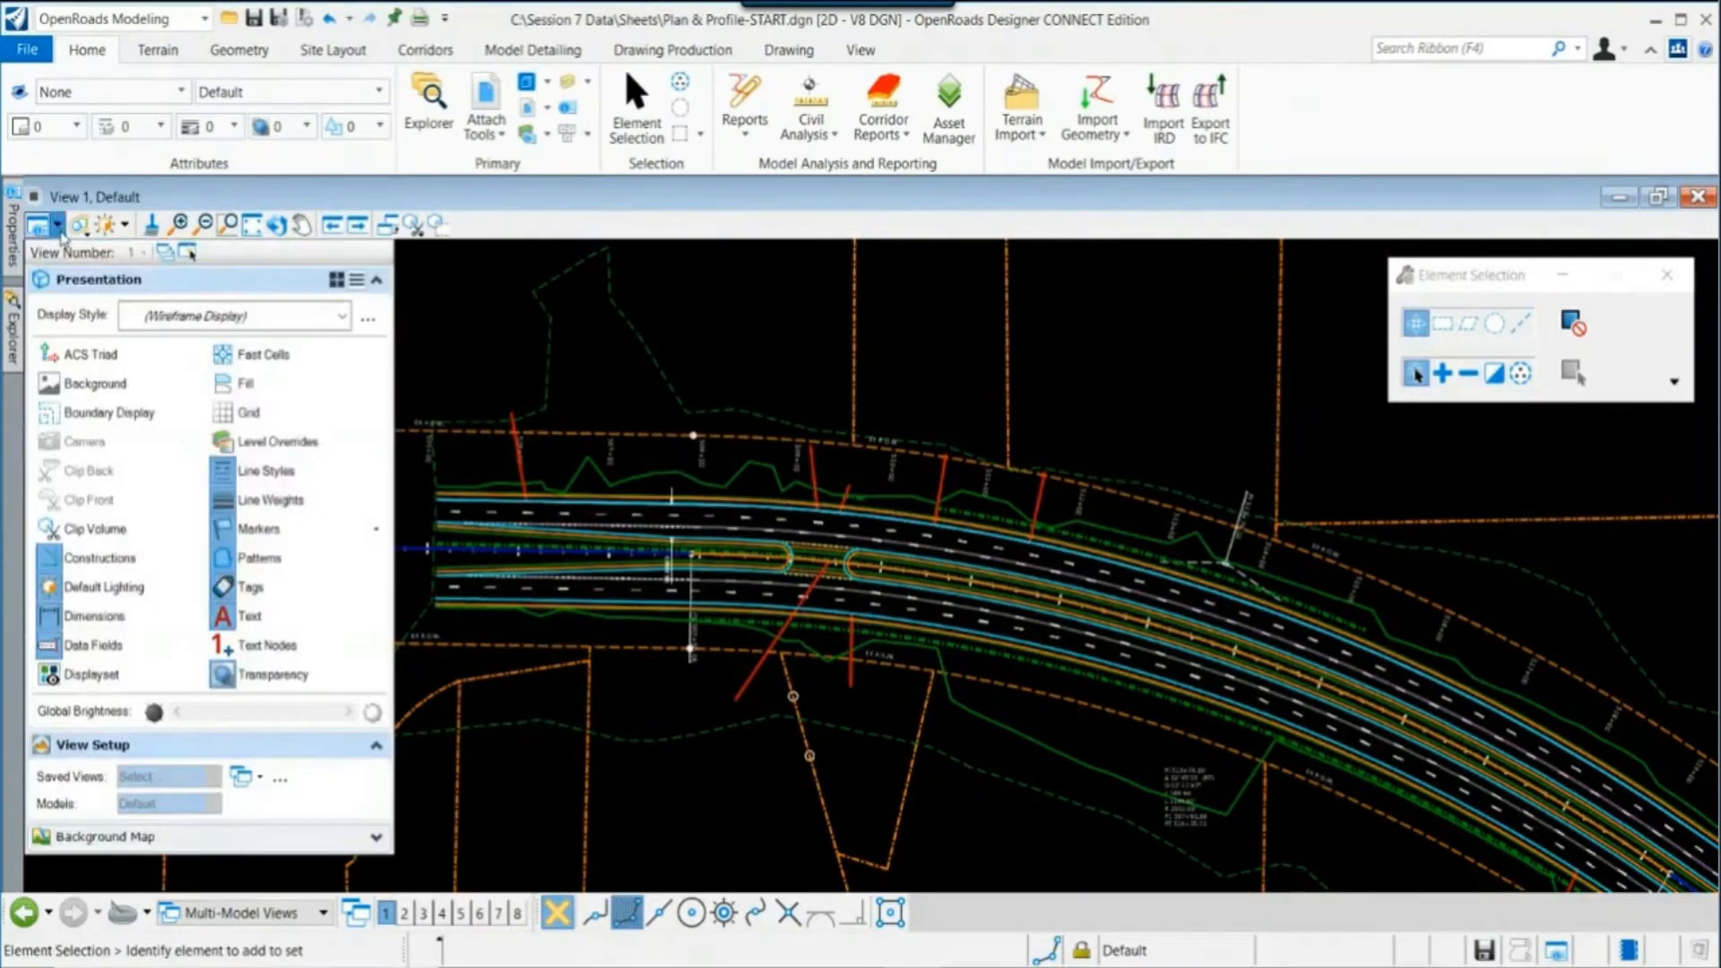
pyautogui.scroll(-1, 732, 385)
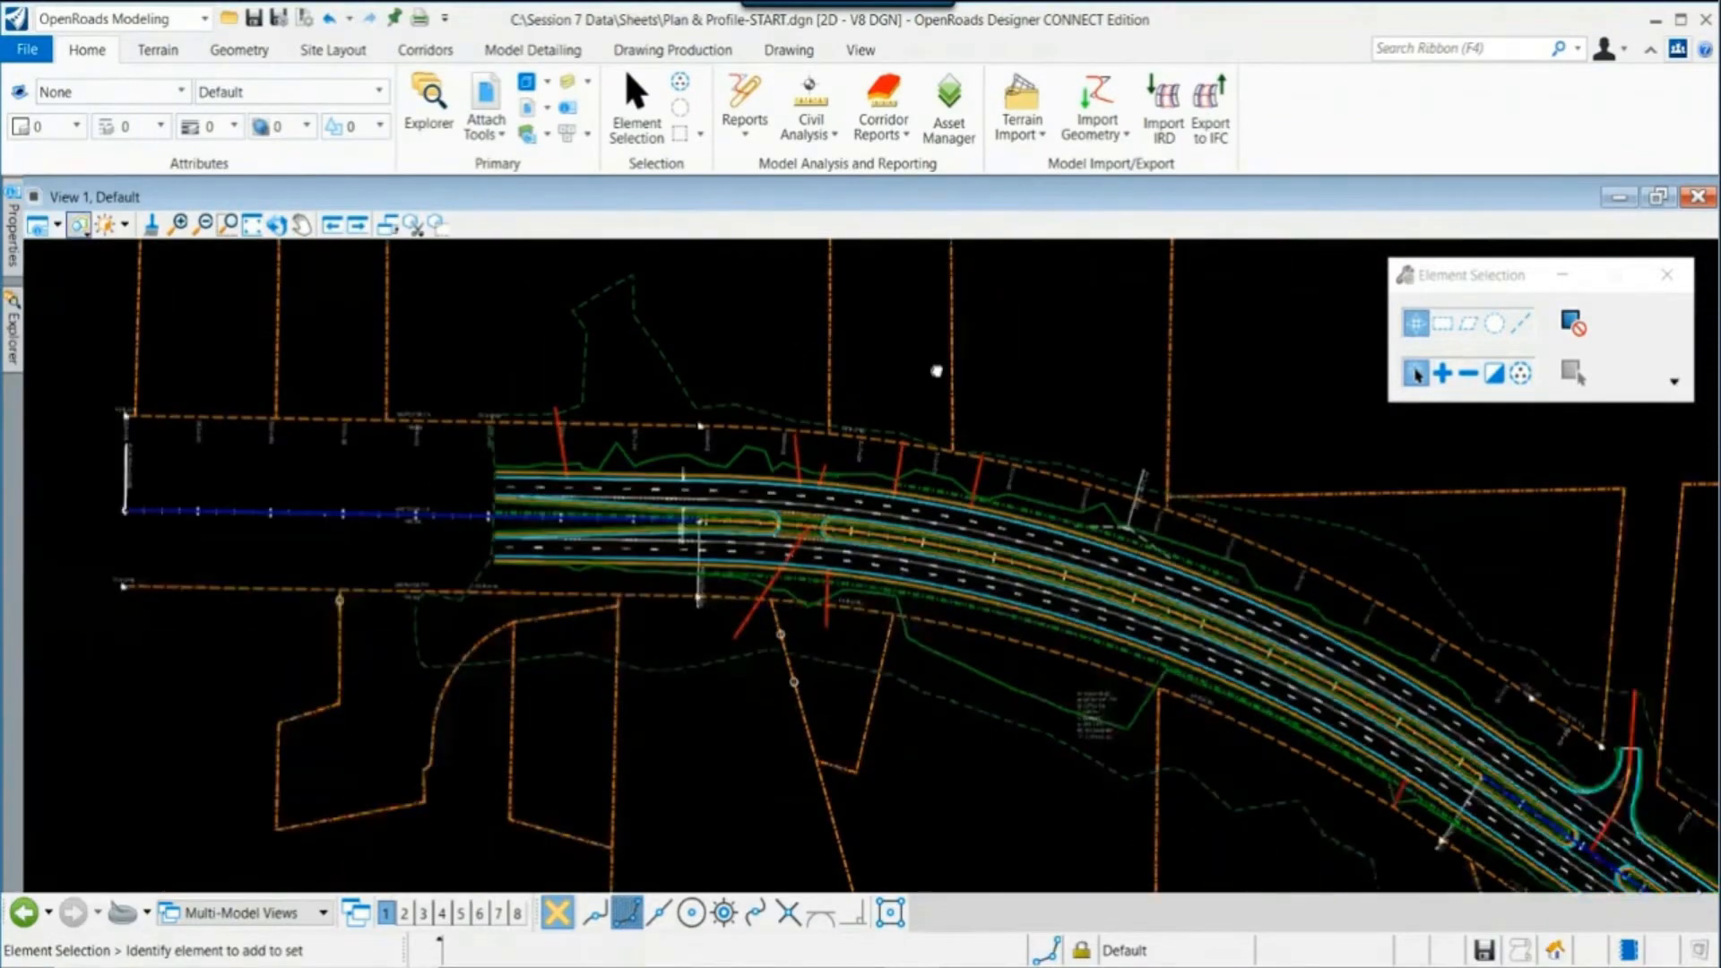
pyautogui.moveTo(938, 369); pyautogui.dragTo(762, 463, button='middle')
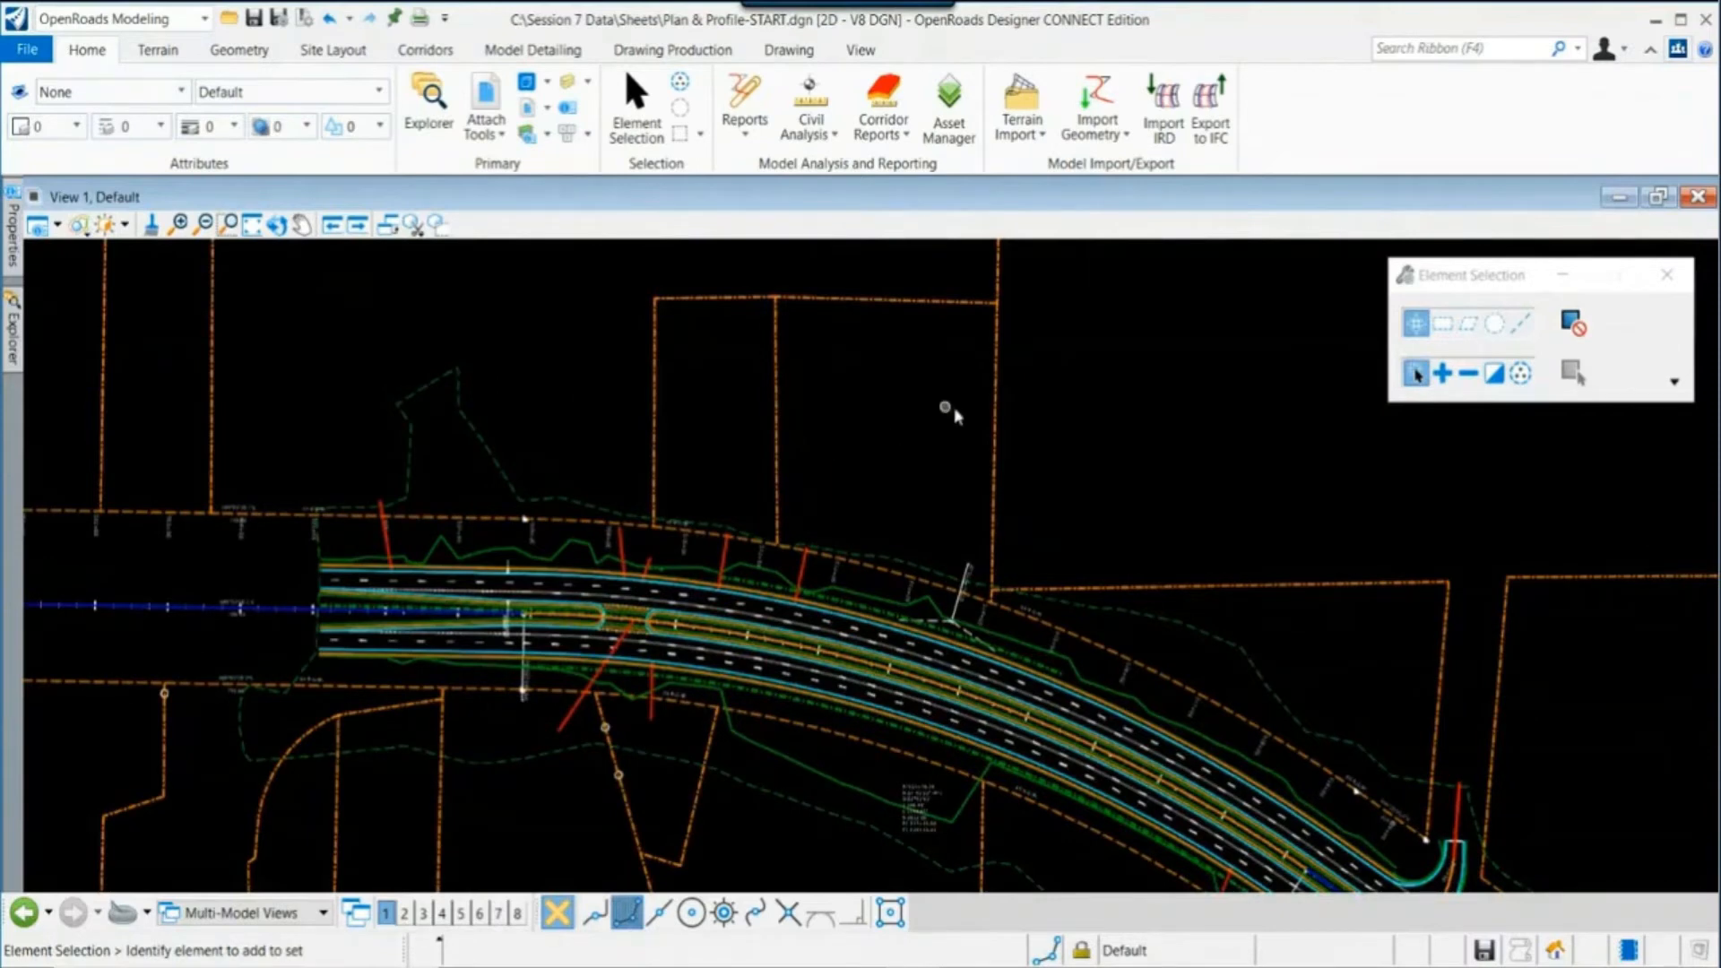
# Step: Start the Place Named Boundary command and set its placement method to Civil Plan
pyautogui.click(695, 56)
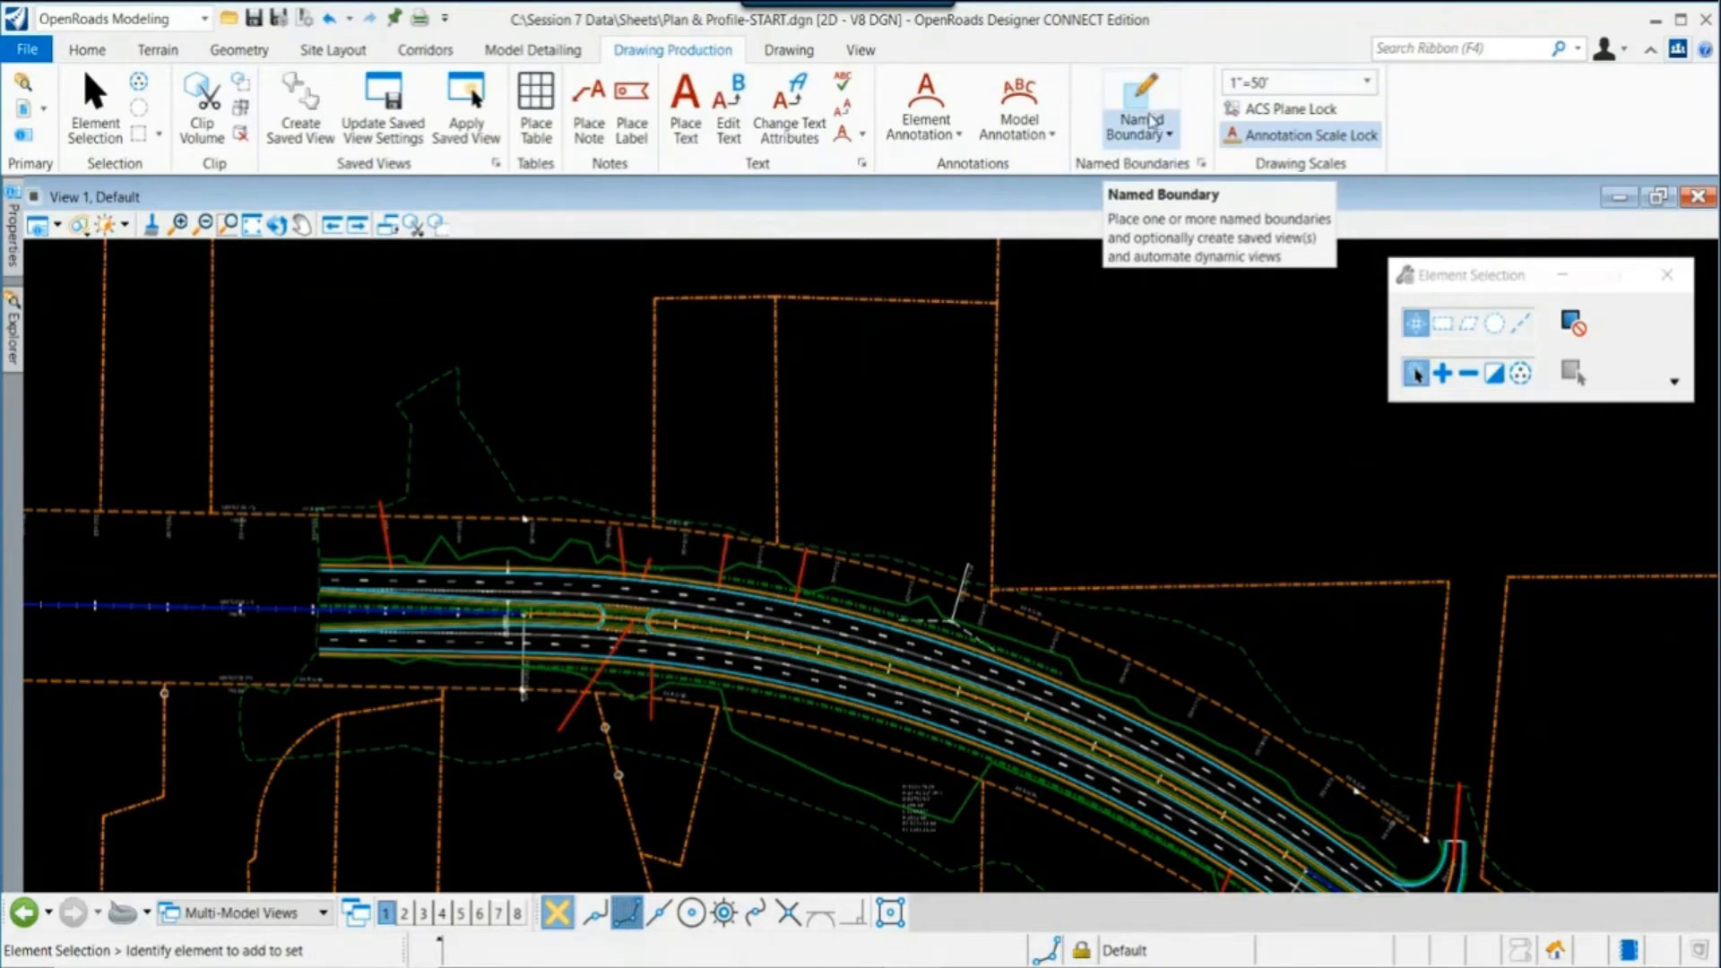
pyautogui.click(1147, 119)
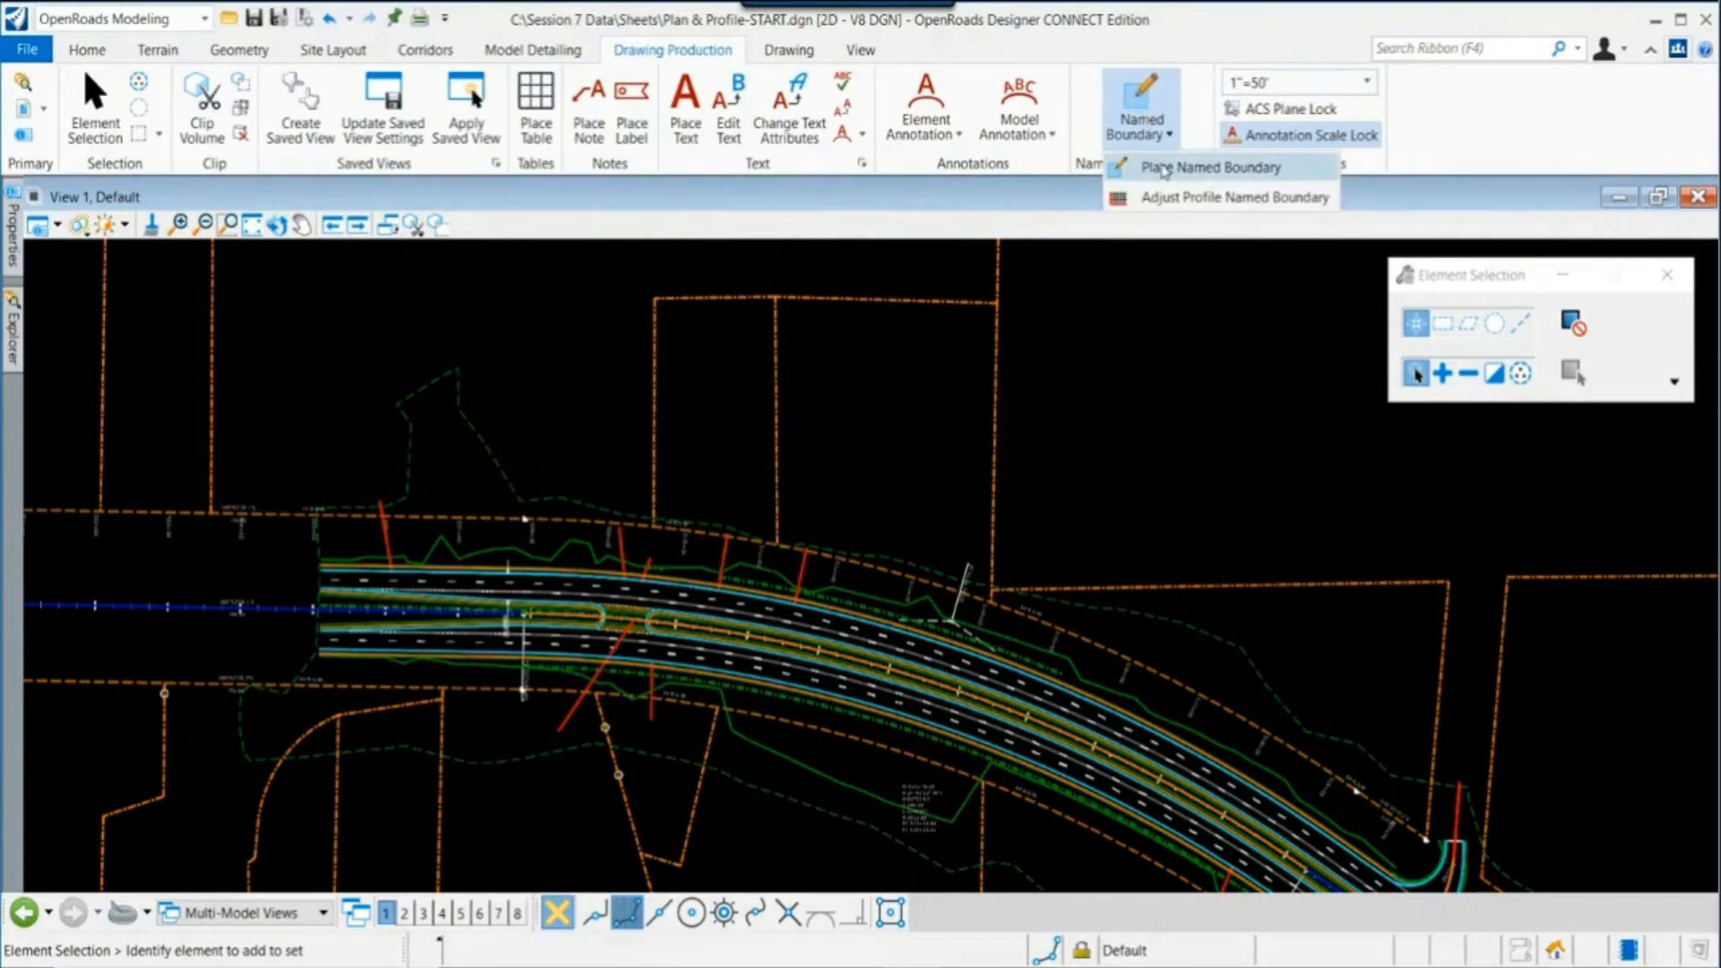
pyautogui.click(1165, 168)
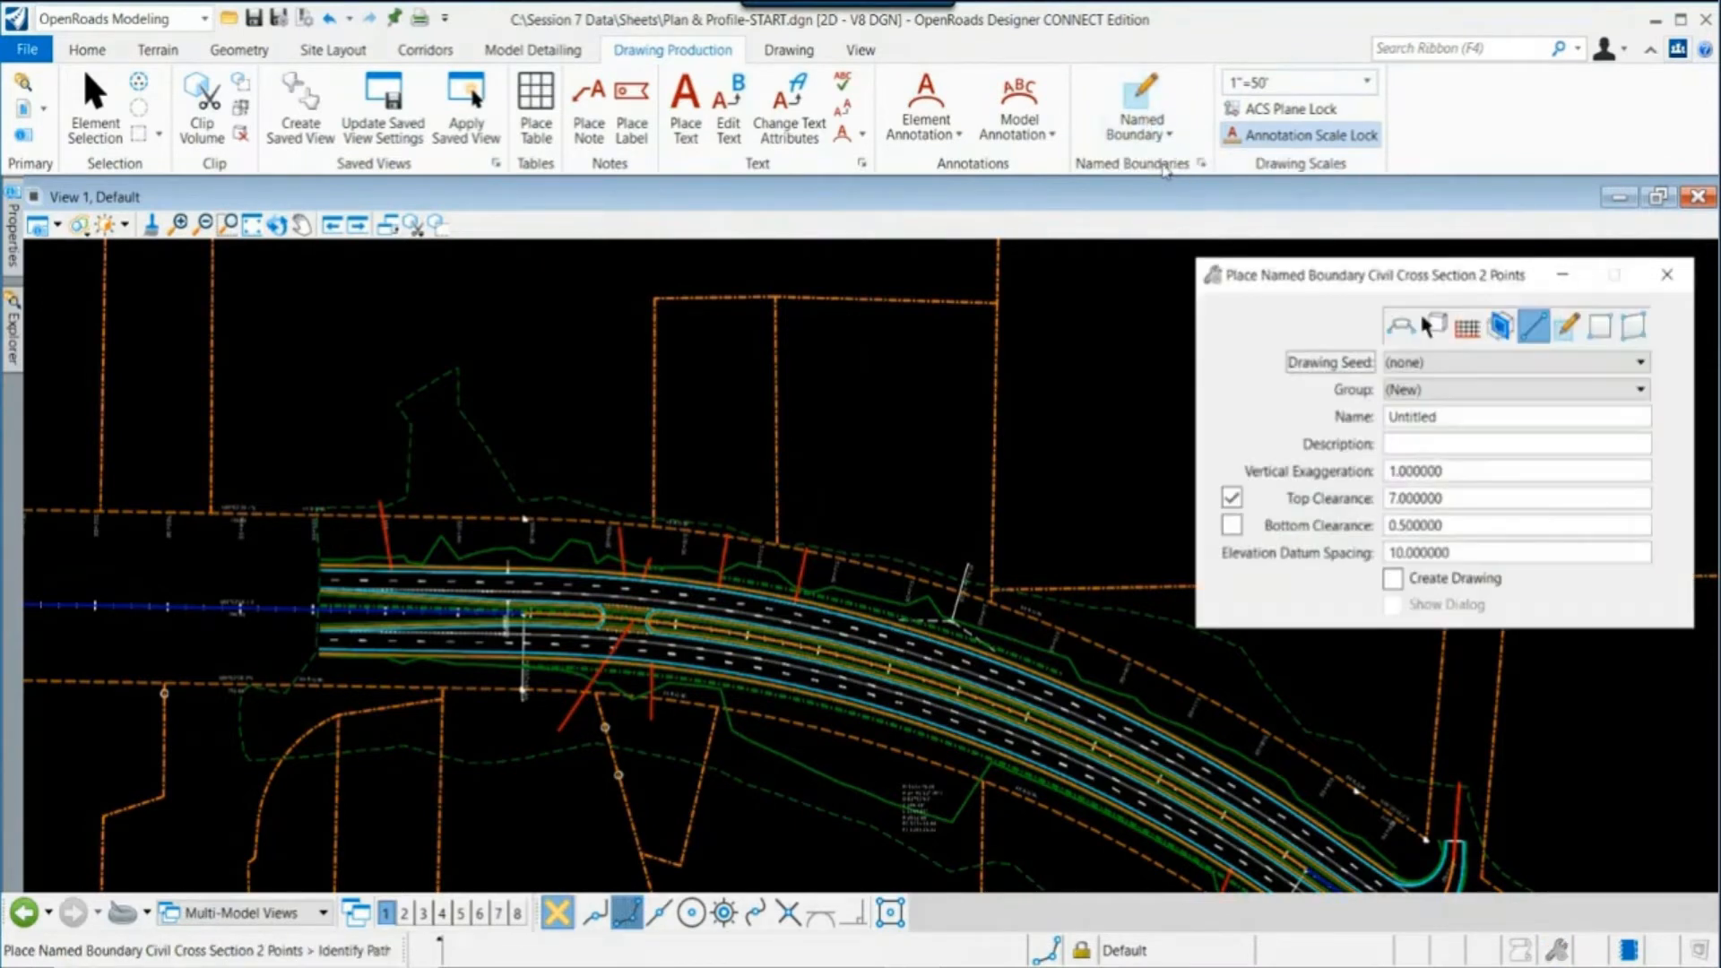
pyautogui.moveTo(1378, 267); pyautogui.dragTo(1087, 219)
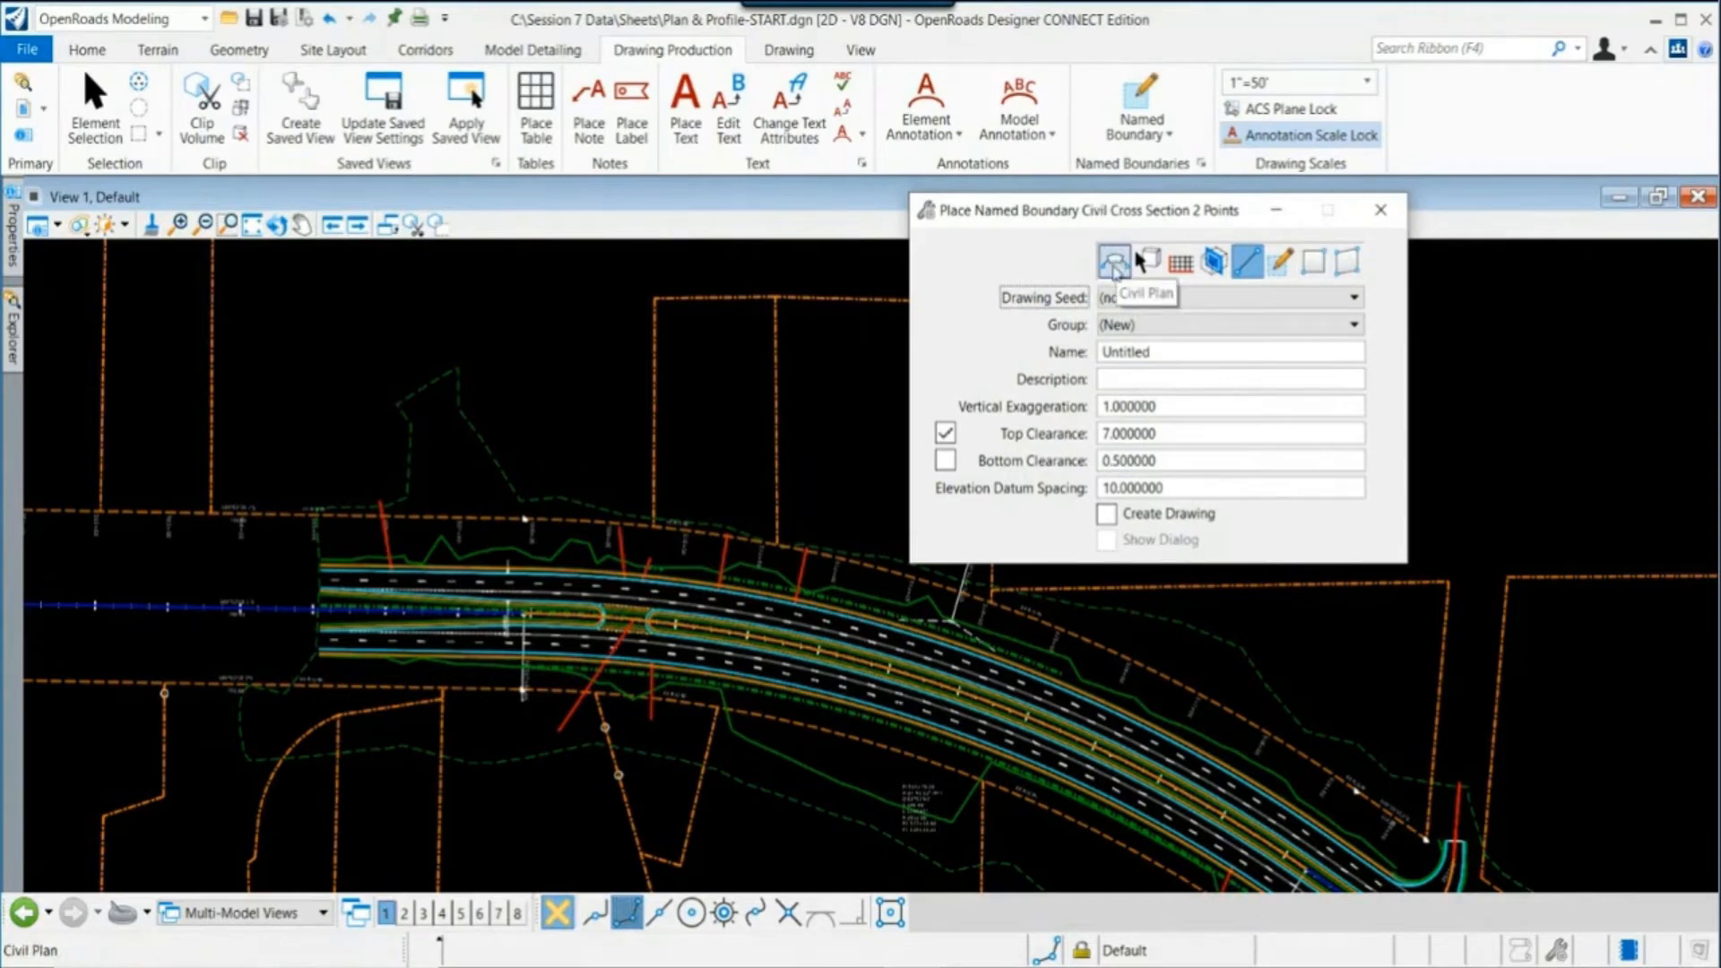
pyautogui.click(1115, 265)
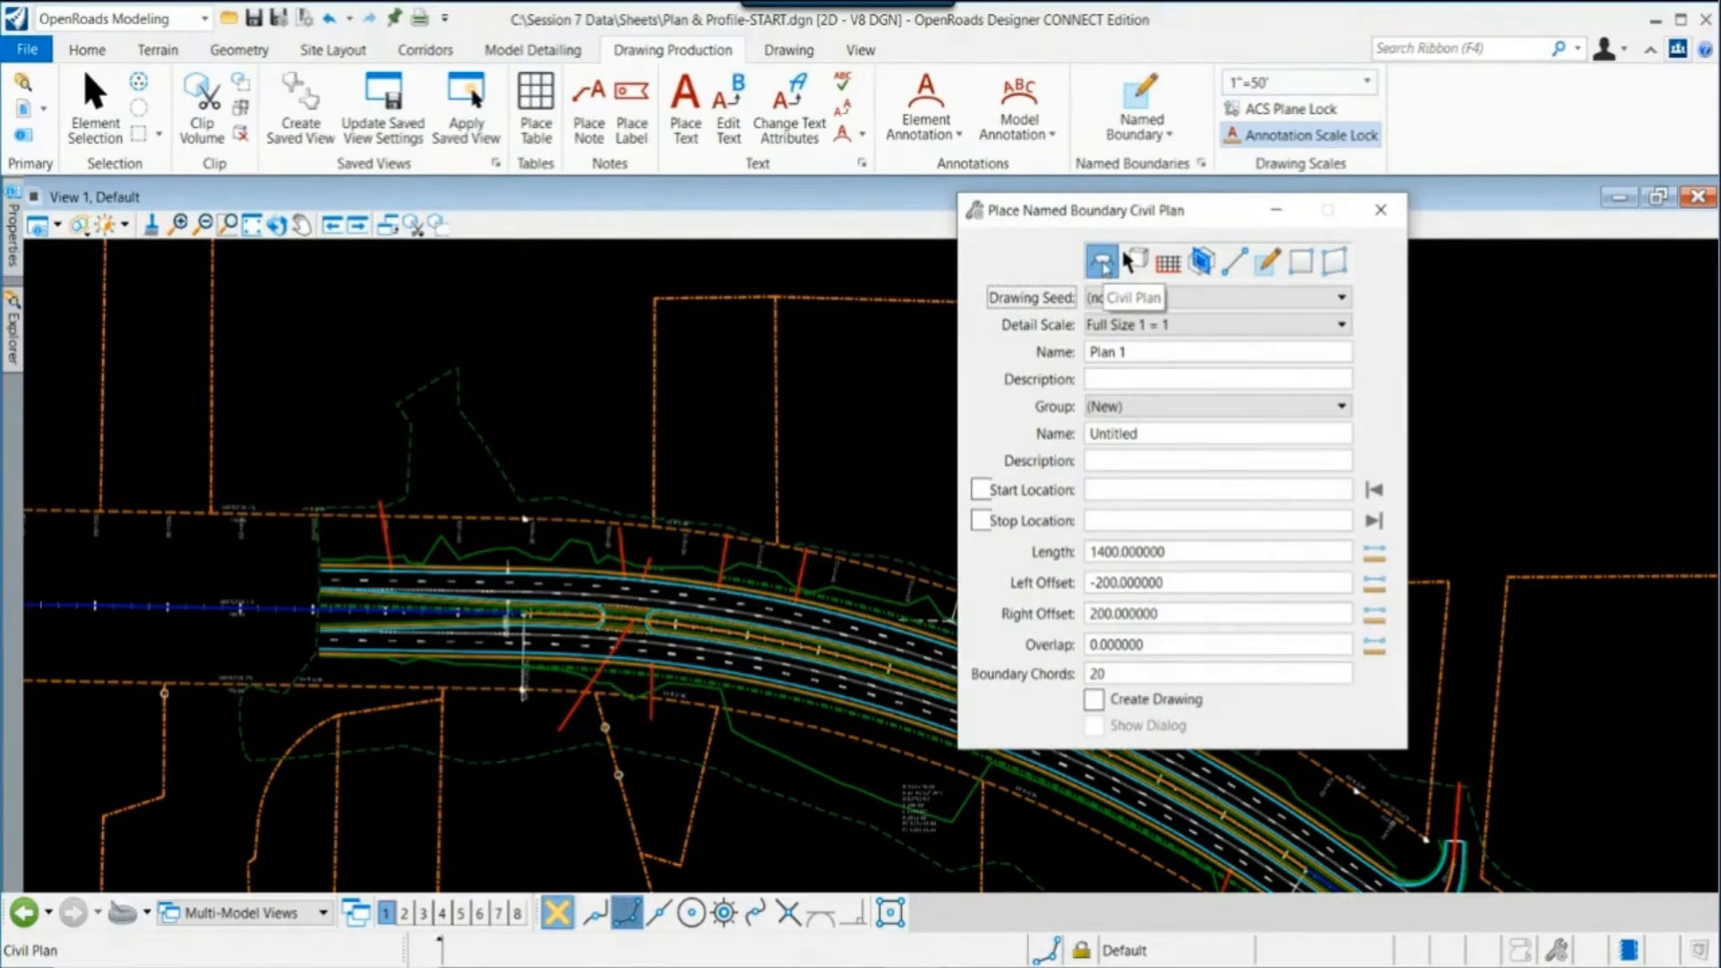
pyautogui.click(1131, 262)
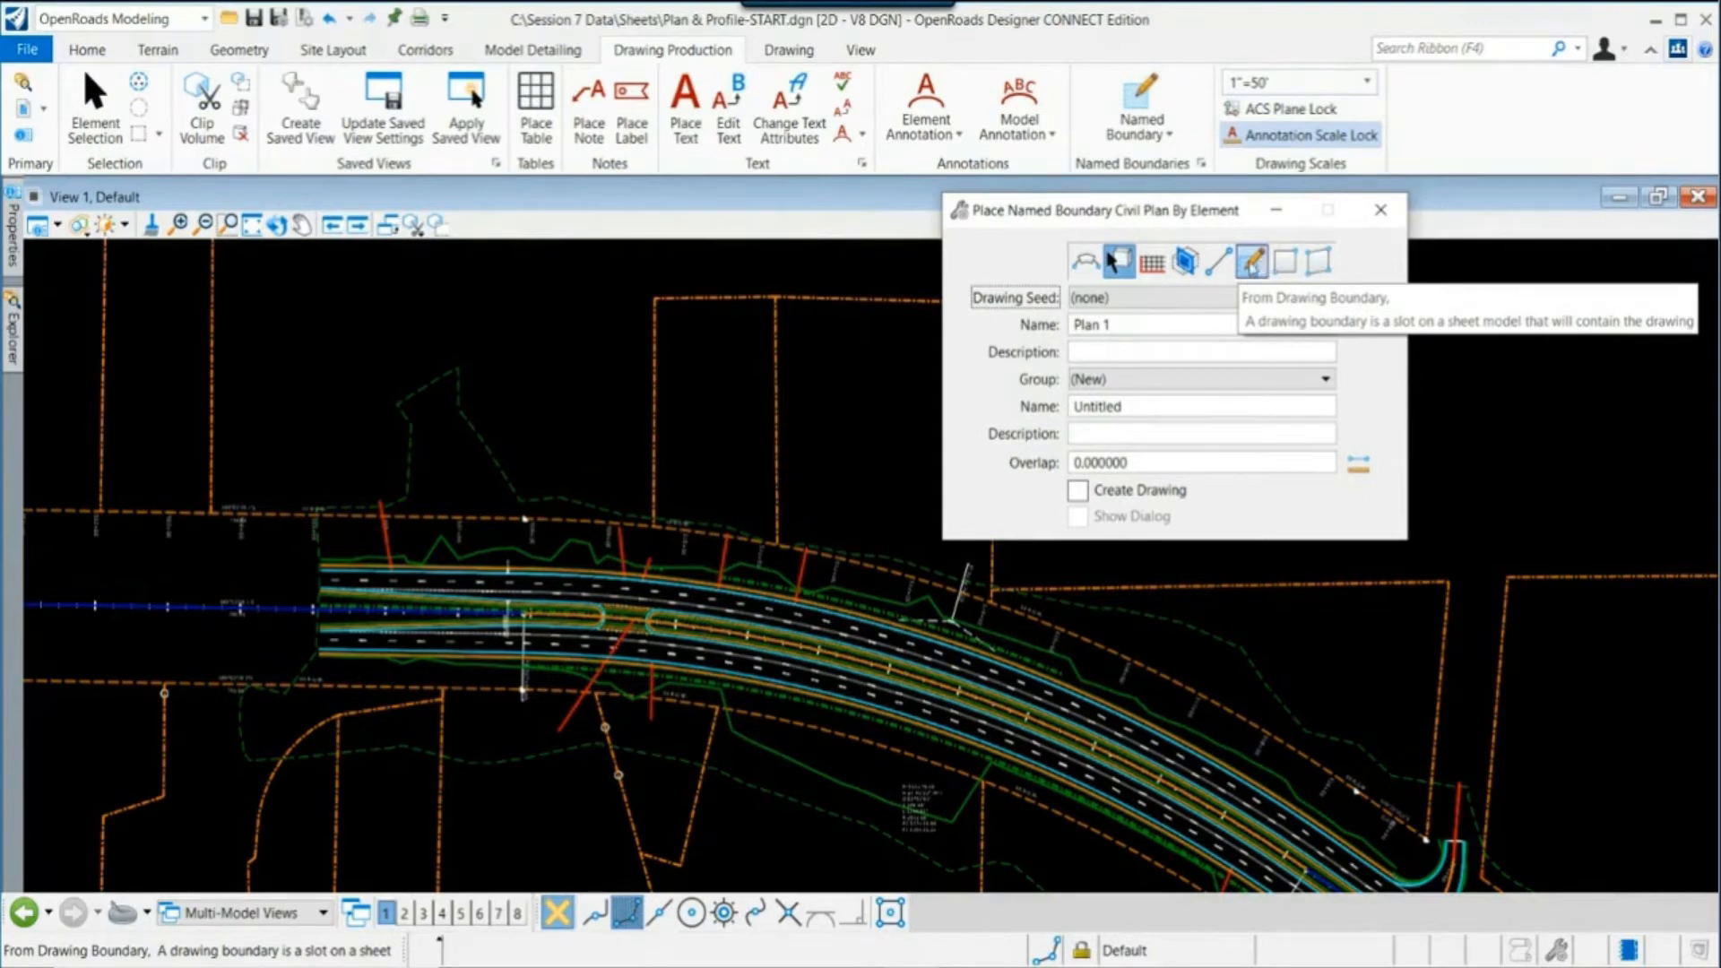
pyautogui.click(1122, 261)
pyautogui.click(1103, 262)
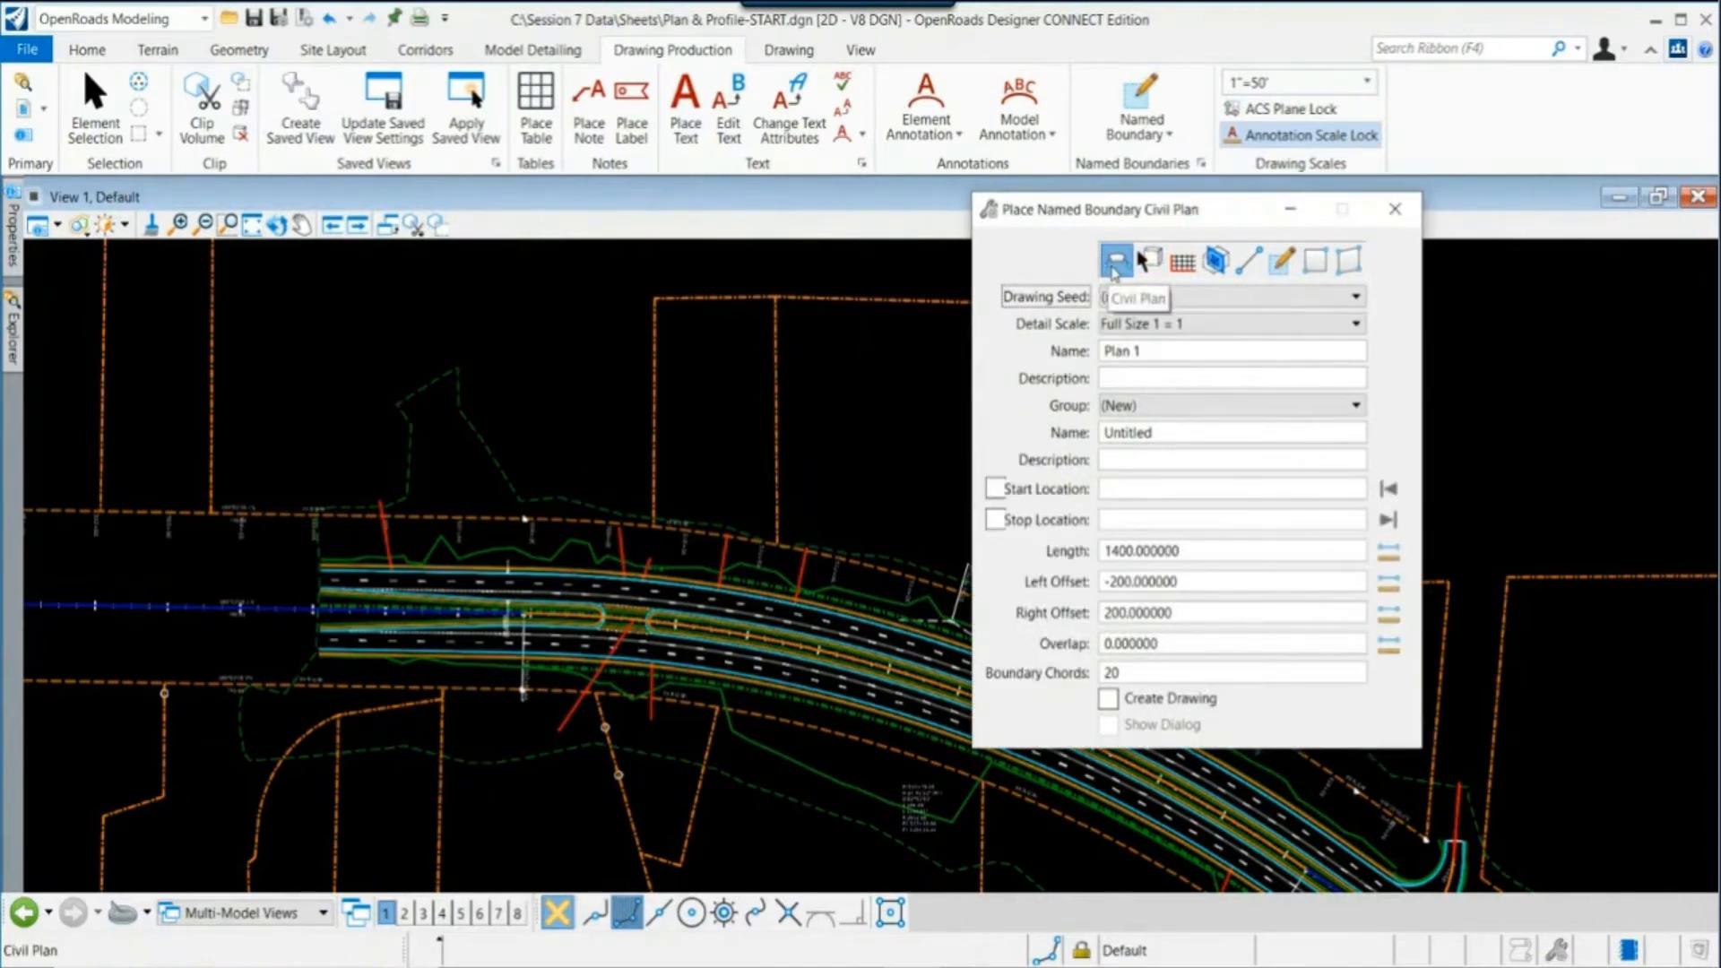
# Step: Use the ANSI D_Plan-Profile PLAN drawing seed with a new group and identify the HWY 72 centerline as the boundary path
pyautogui.scroll(-2, 583, 504)
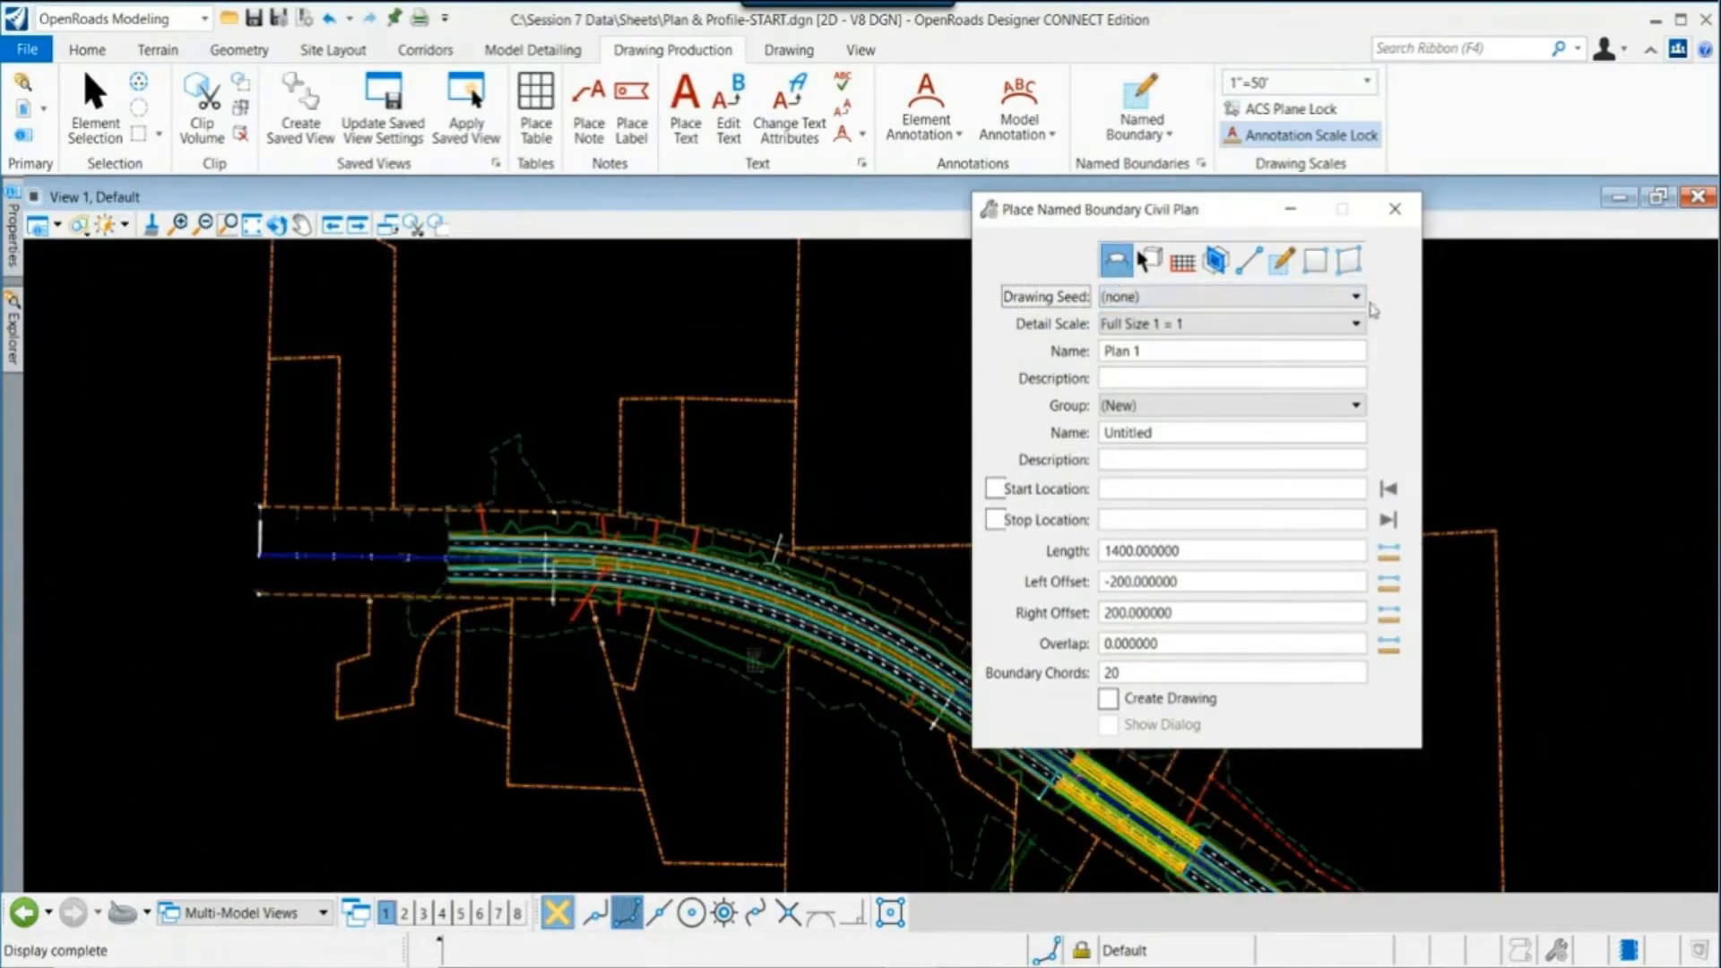
pyautogui.click(1356, 298)
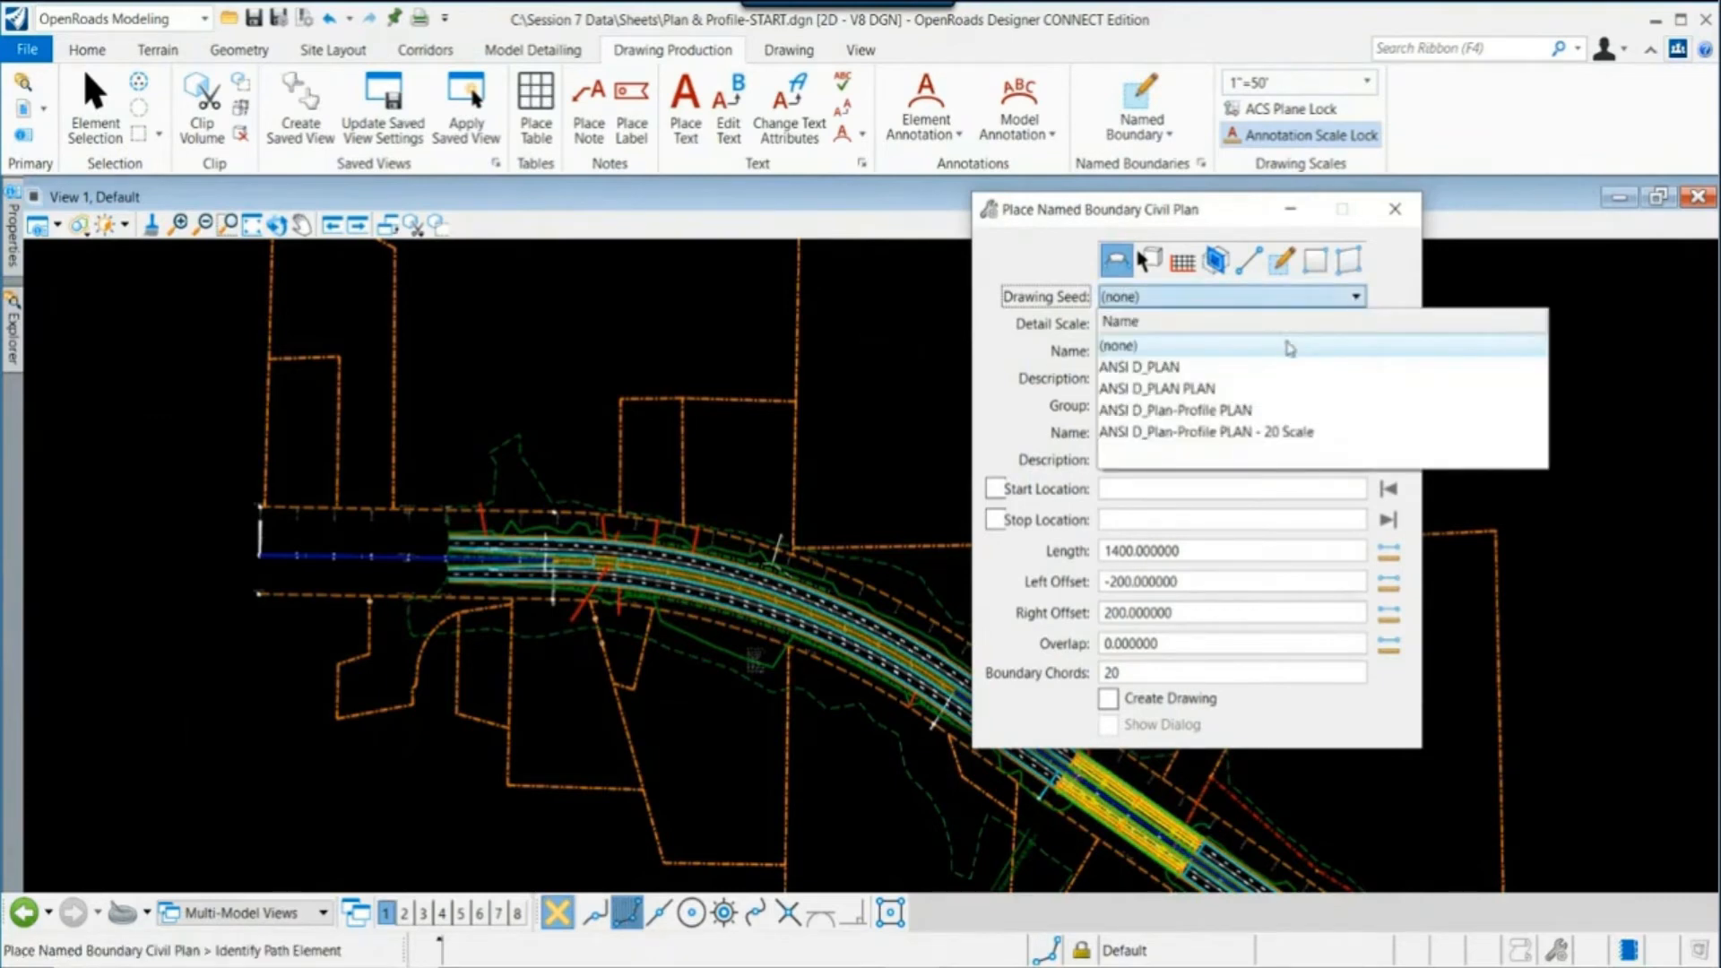
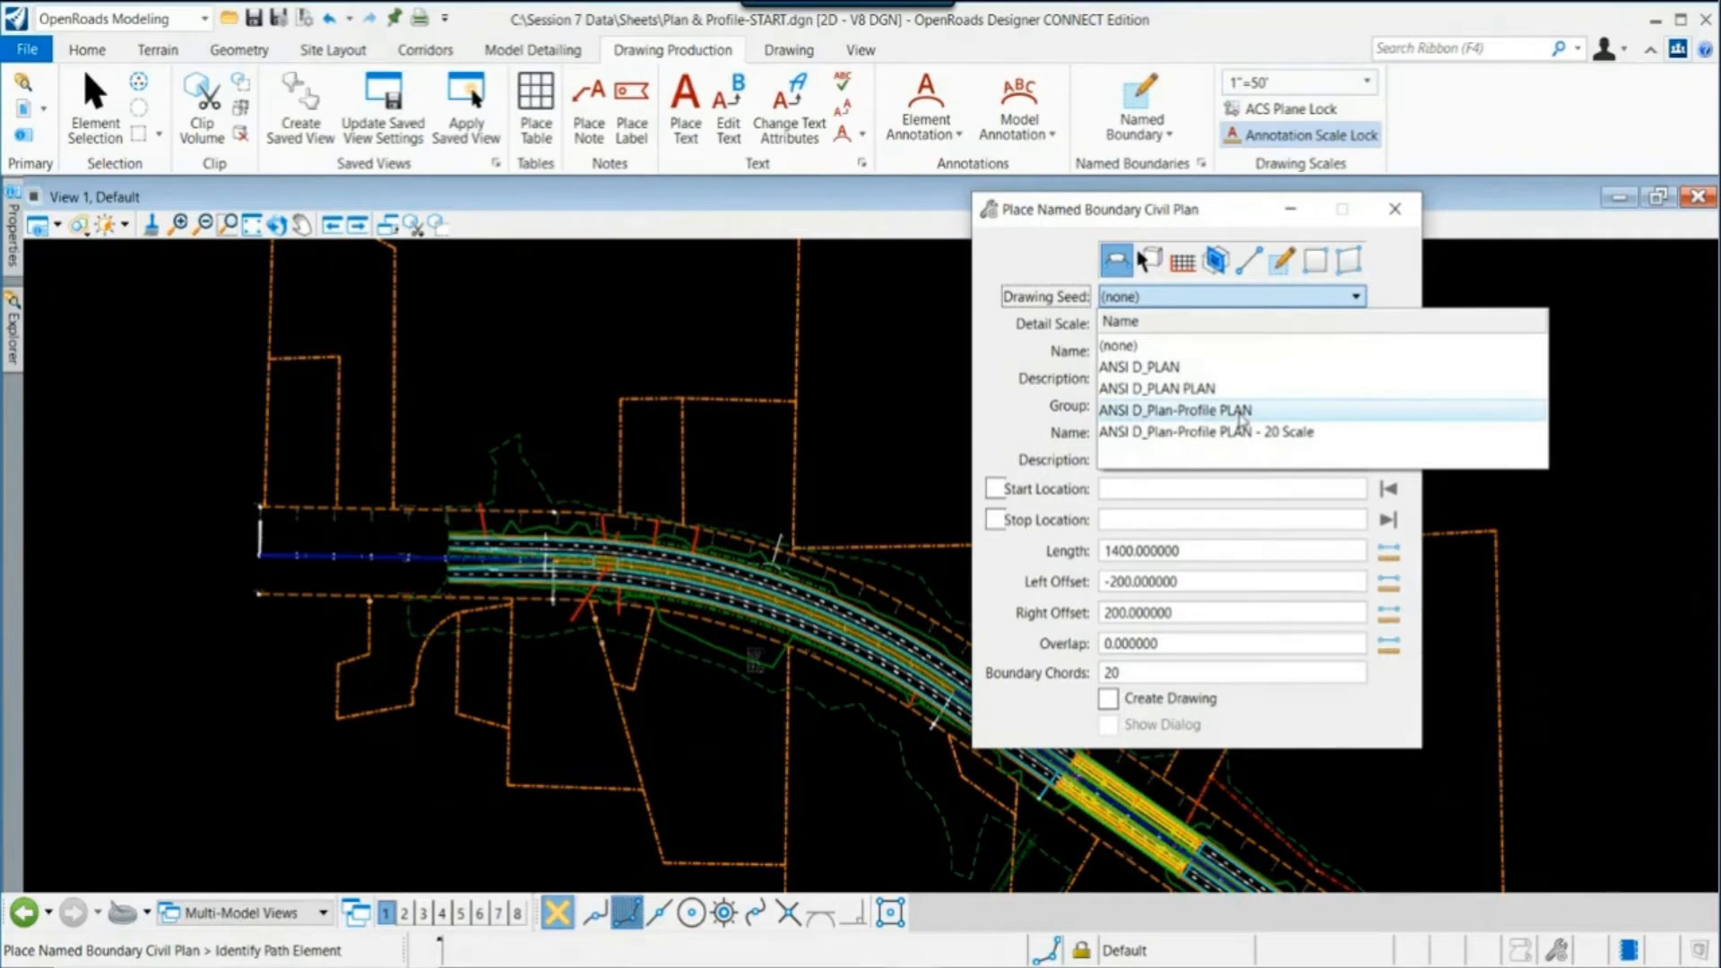
pyautogui.click(1242, 411)
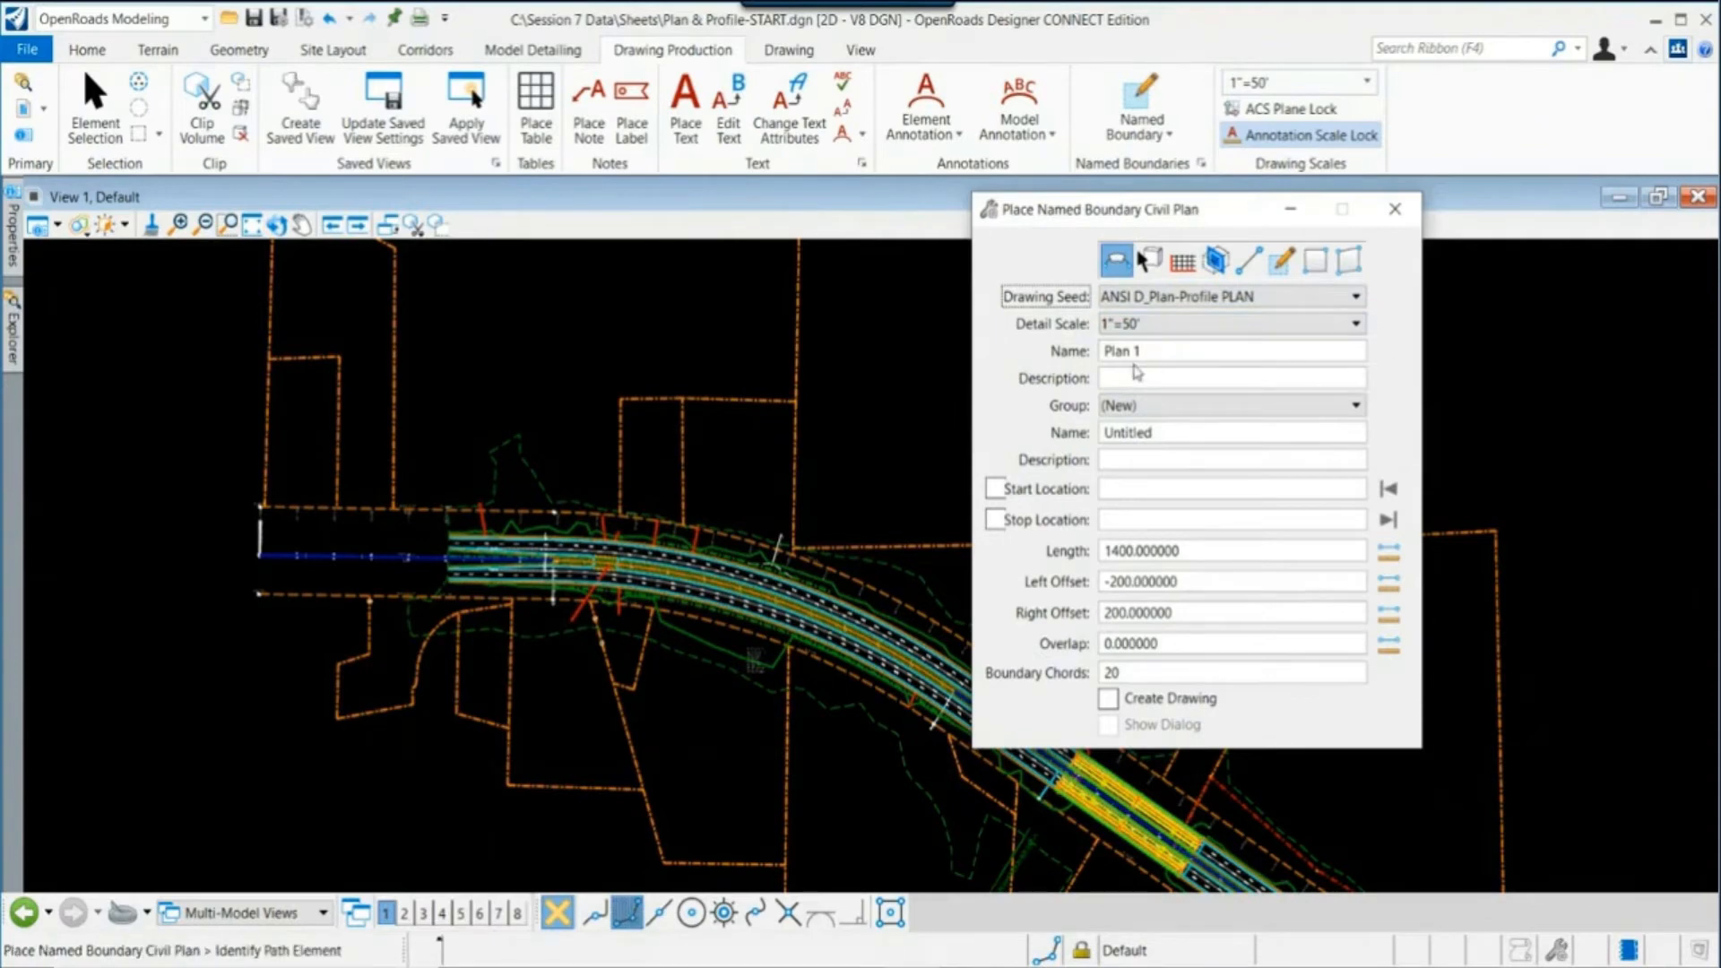
pyautogui.click(1140, 406)
pyautogui.click(1143, 409)
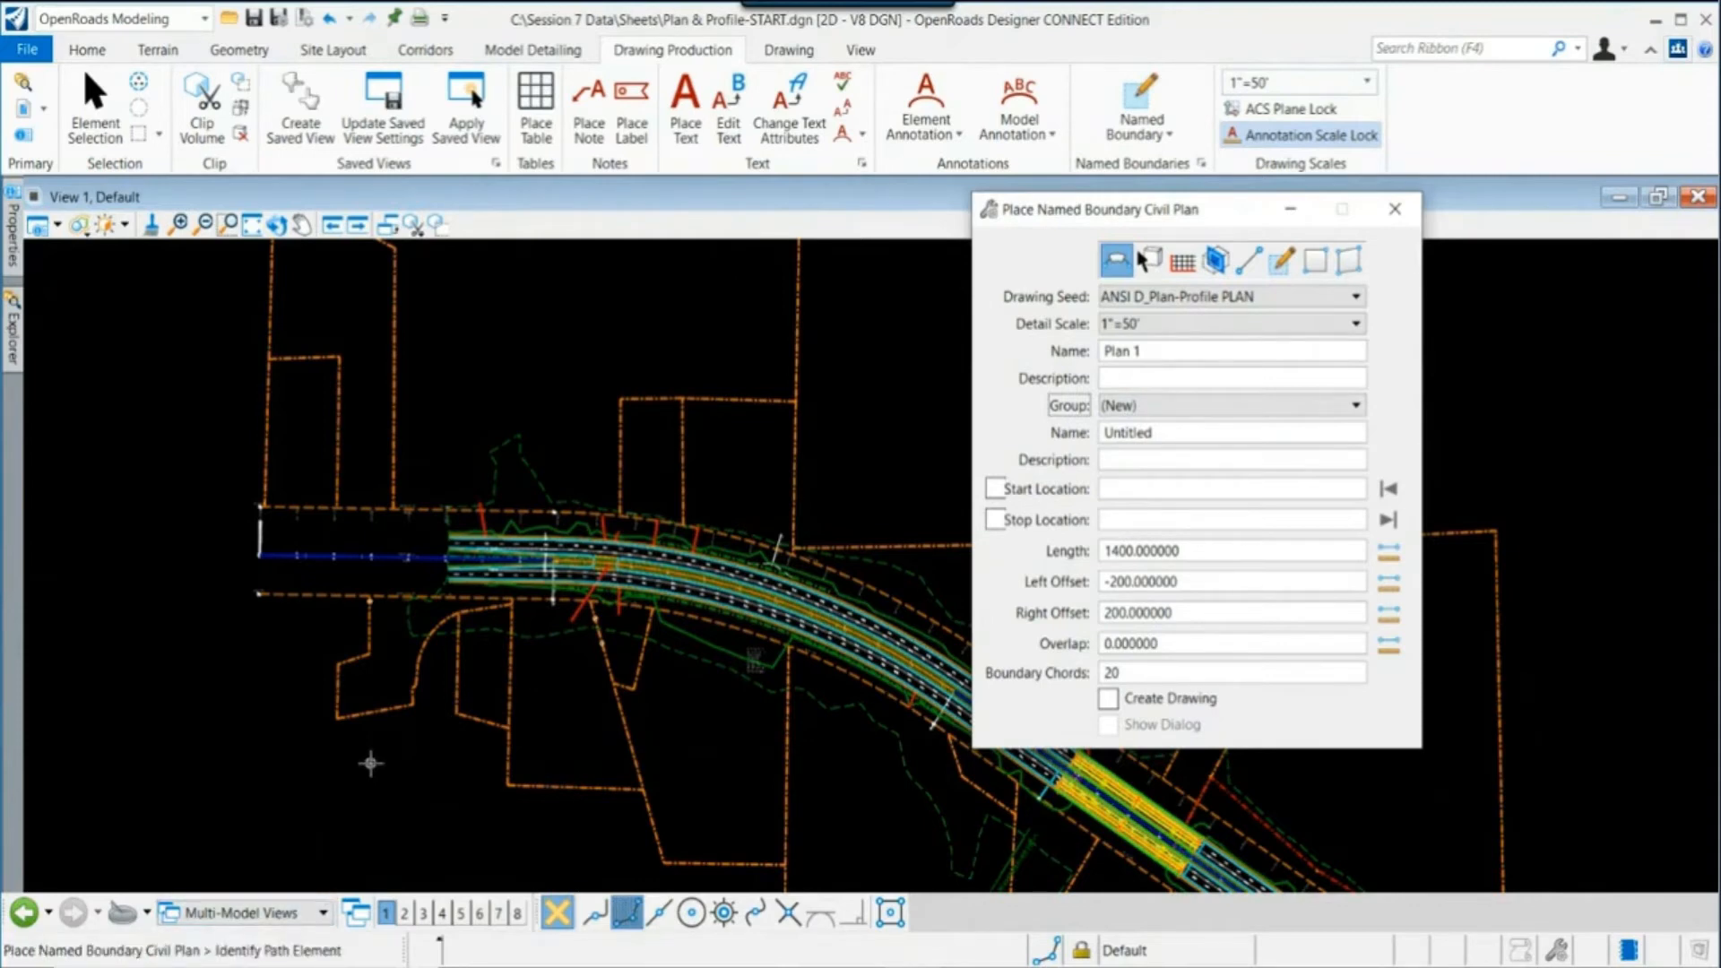
pyautogui.click(388, 557)
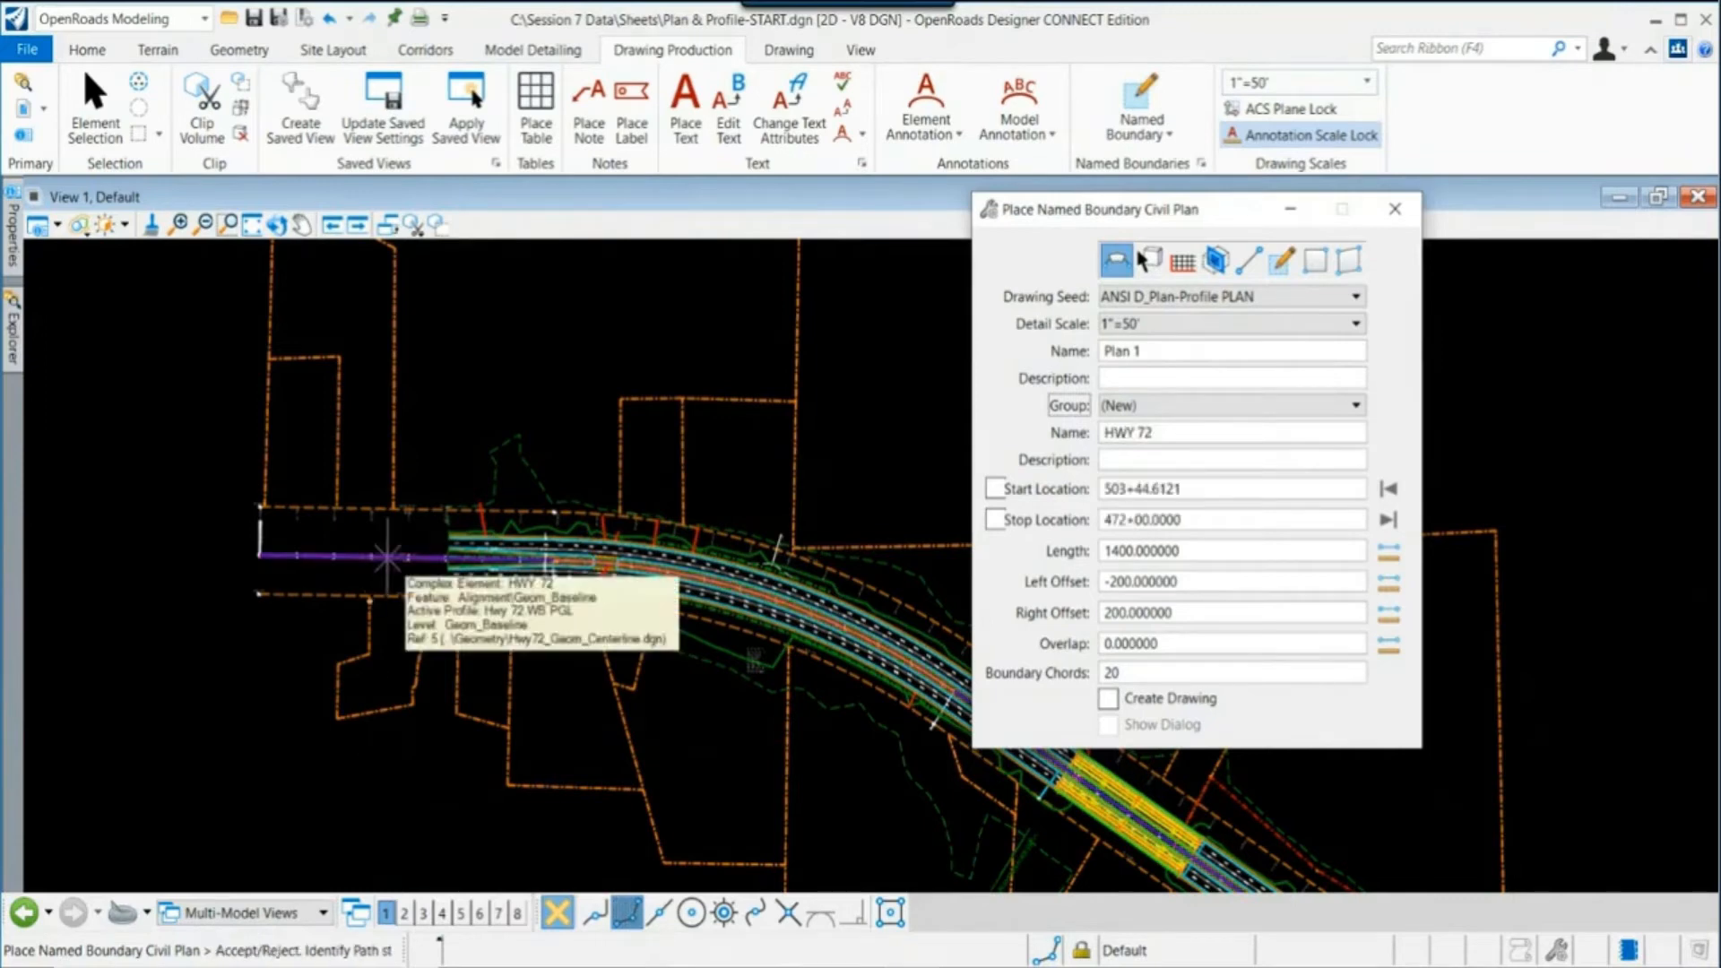
# Step: Set the boundaries' start location to station 505+00 on the HWY 72 centerline and accept it
pyautogui.scroll(-1, 388, 558)
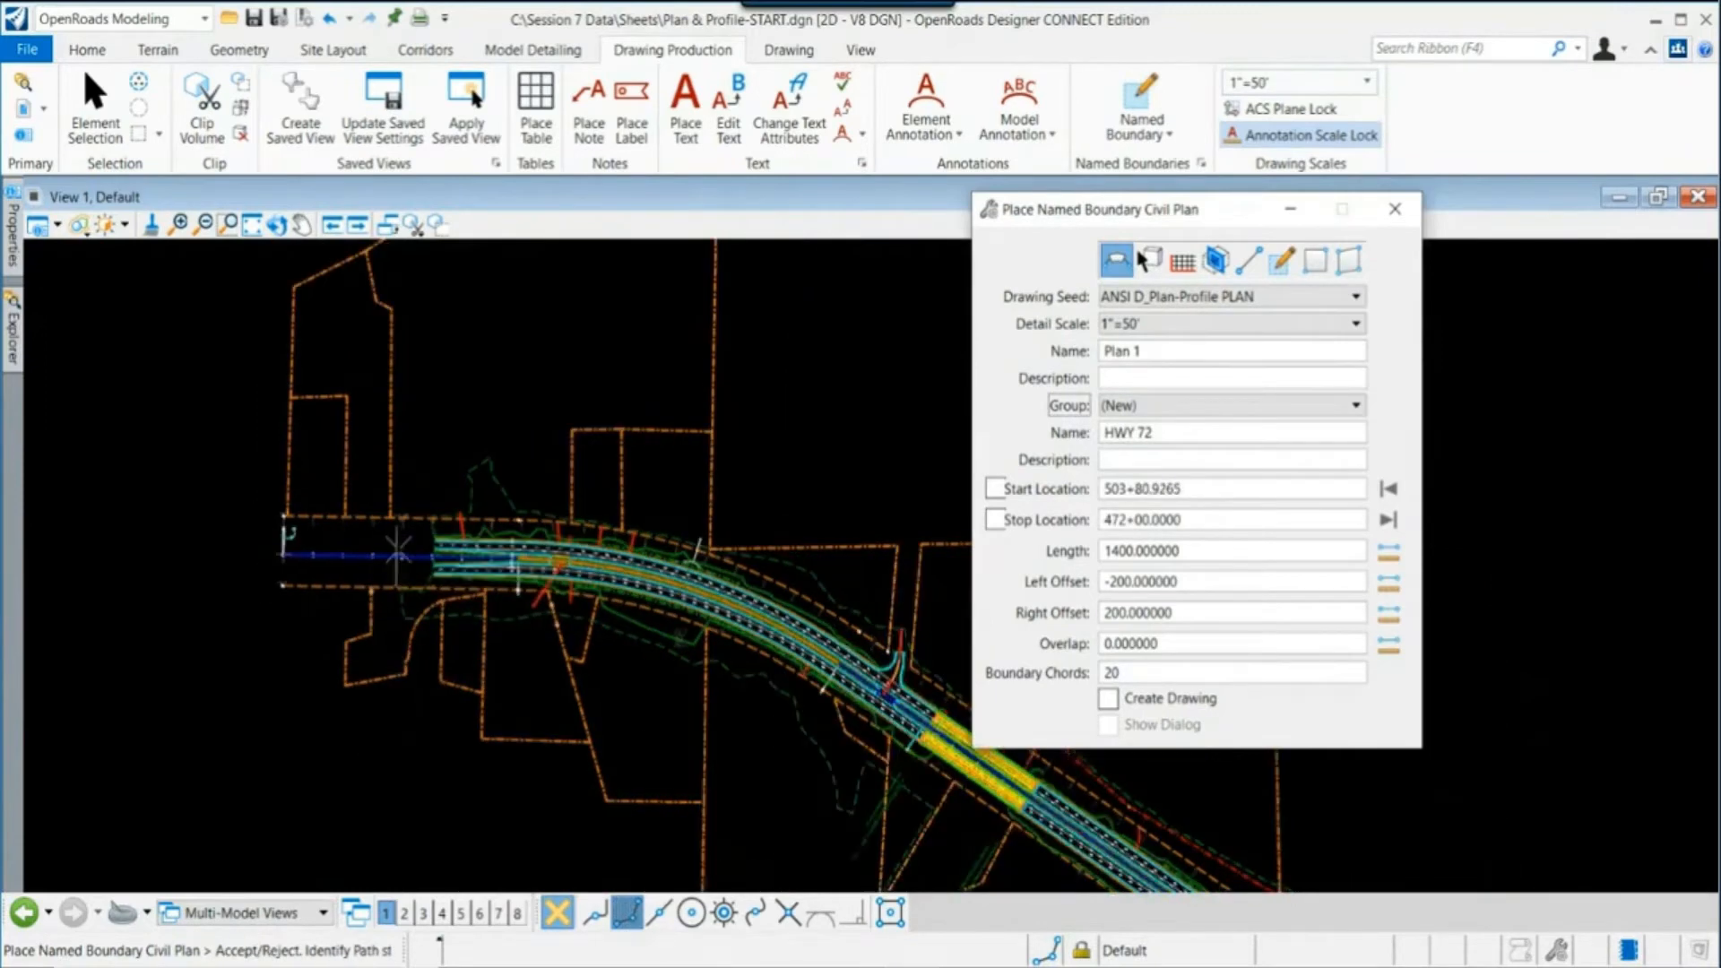
pyautogui.scroll(1, 352, 554)
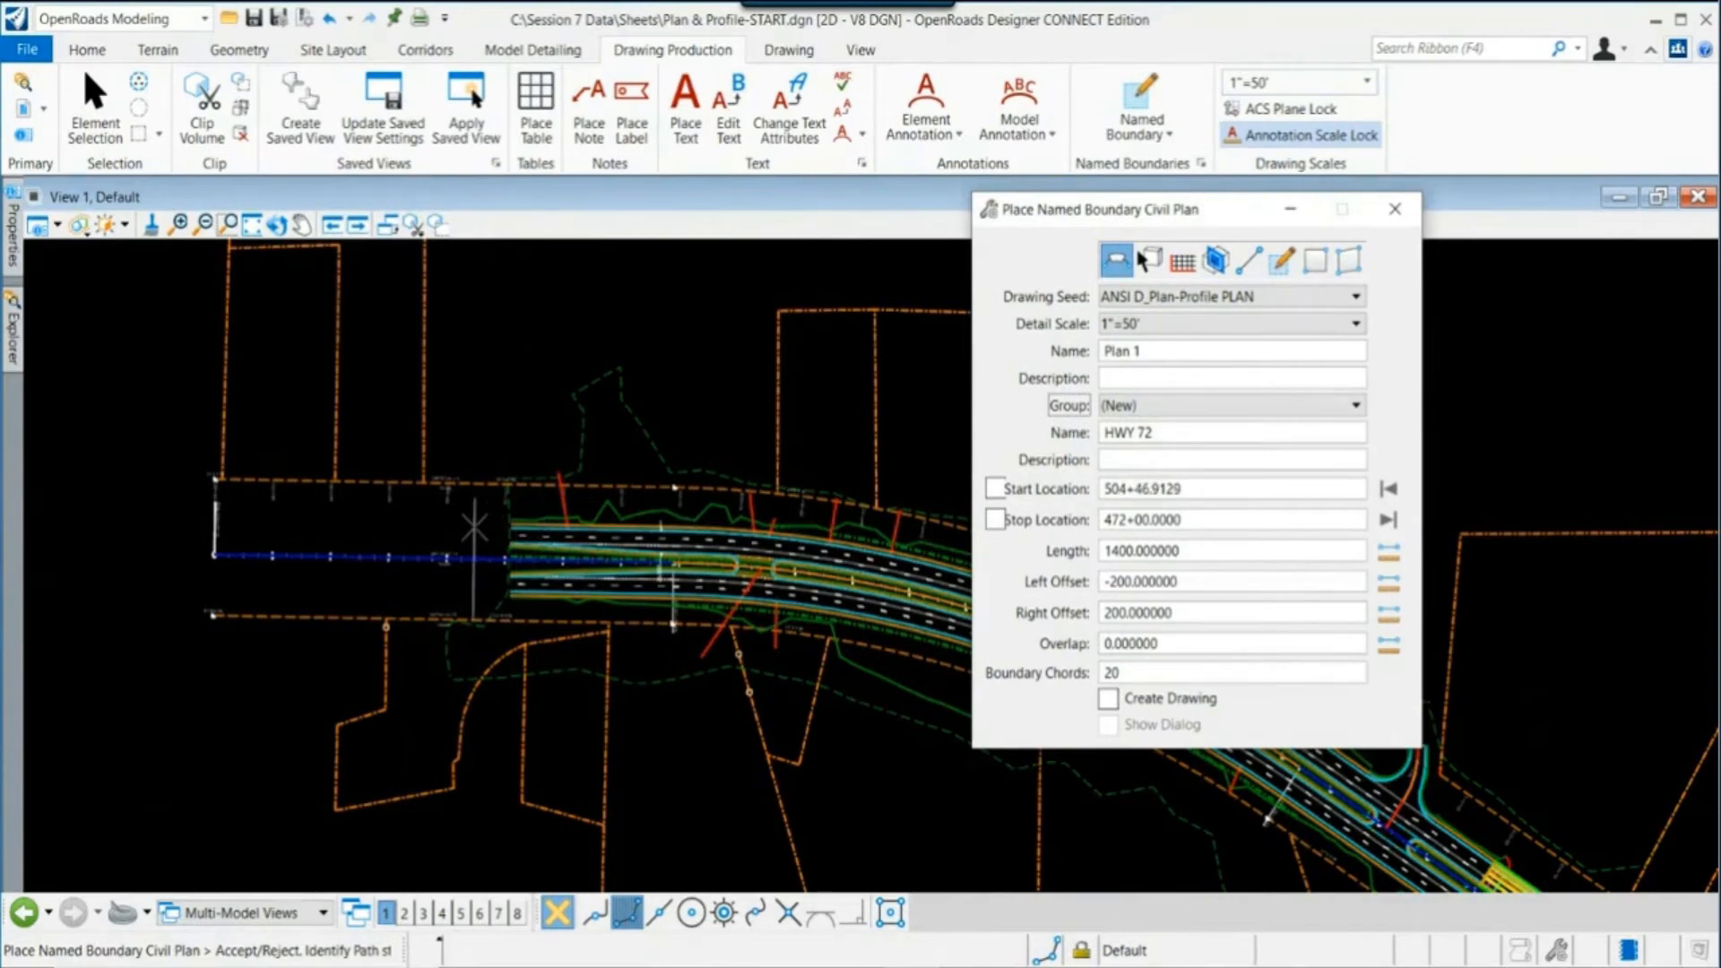
pyautogui.moveTo(1189, 491); pyautogui.dragTo(1096, 495)
pyautogui.write('505+00')
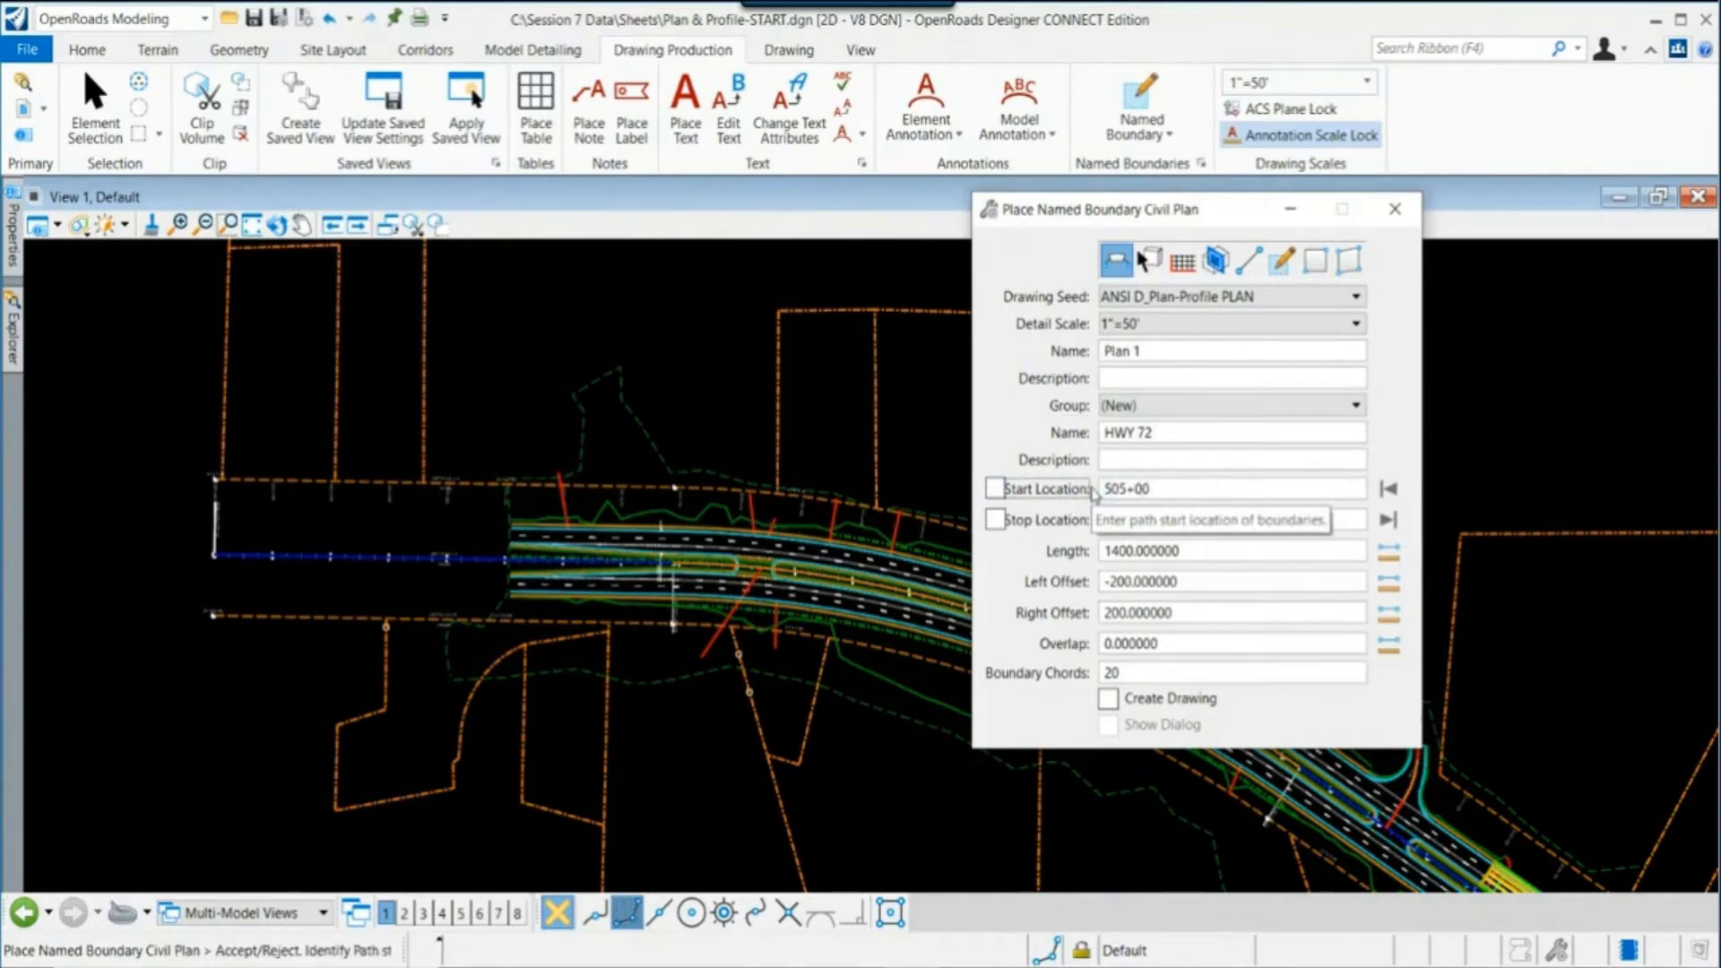
pyautogui.press('Return')
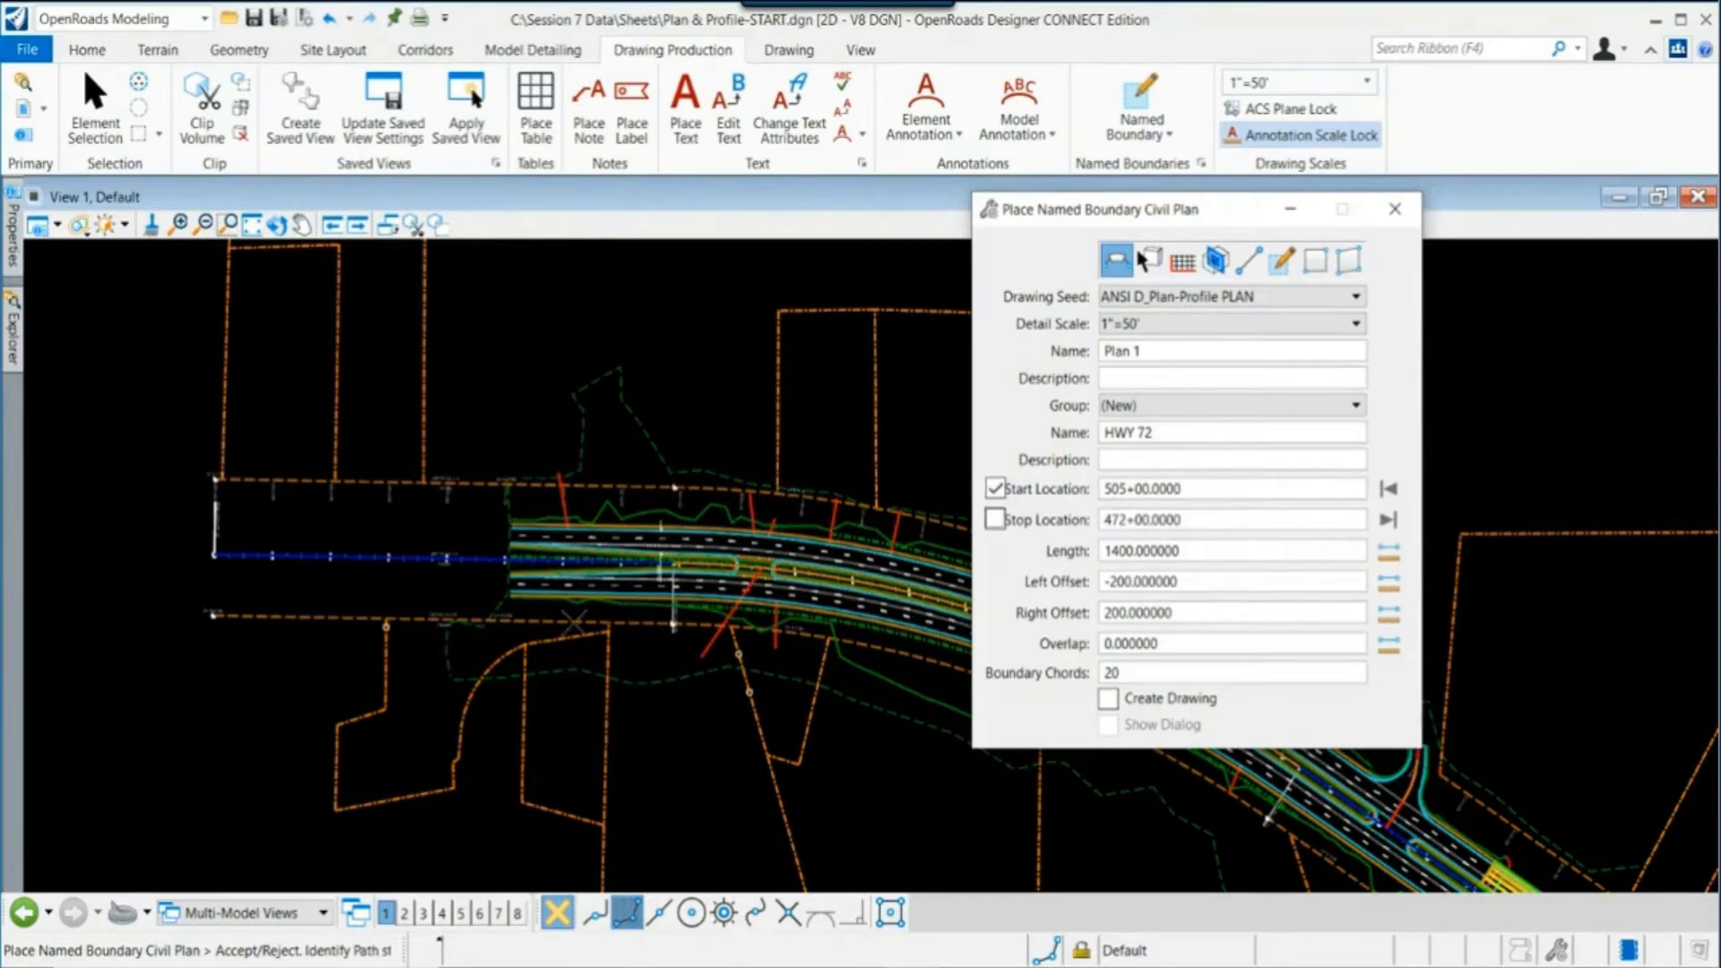
pyautogui.click(701, 401)
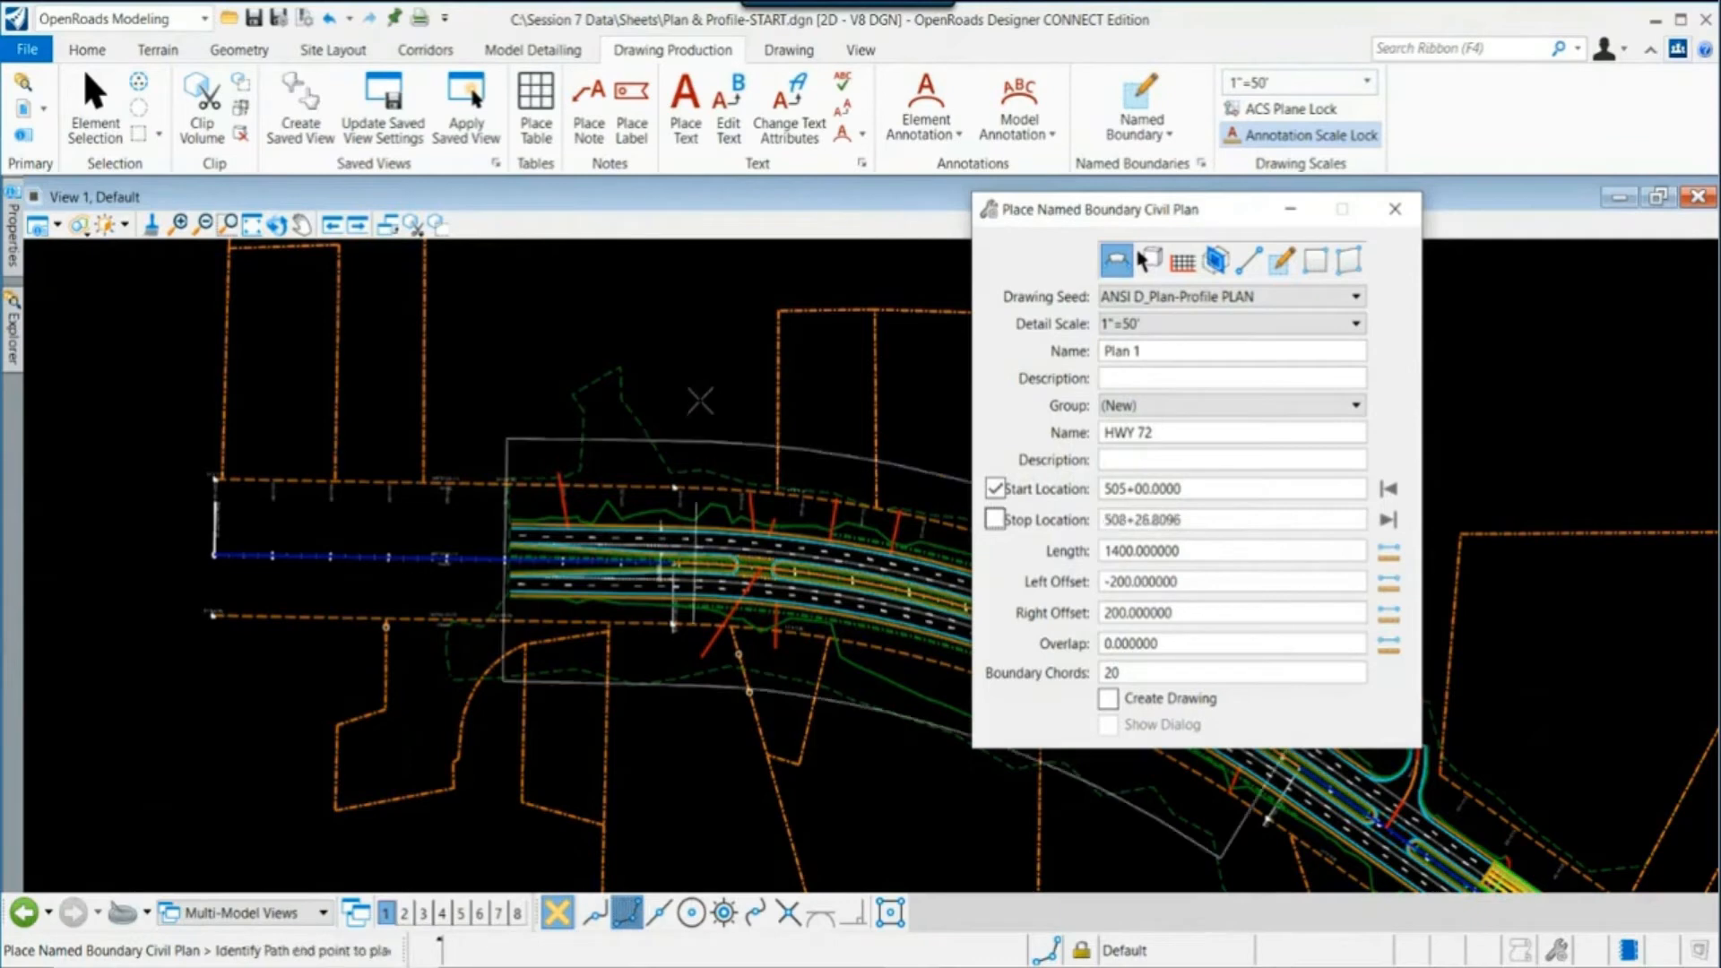
# Step: Preview the boundaries along HWY 72 at a 1"=30' detail scale and restore the scale to 1"=50'
pyautogui.scroll(-3, 687, 405)
pyautogui.moveTo(840, 415); pyautogui.dragTo(444, 355, button='middle')
pyautogui.scroll(-2, 444, 355)
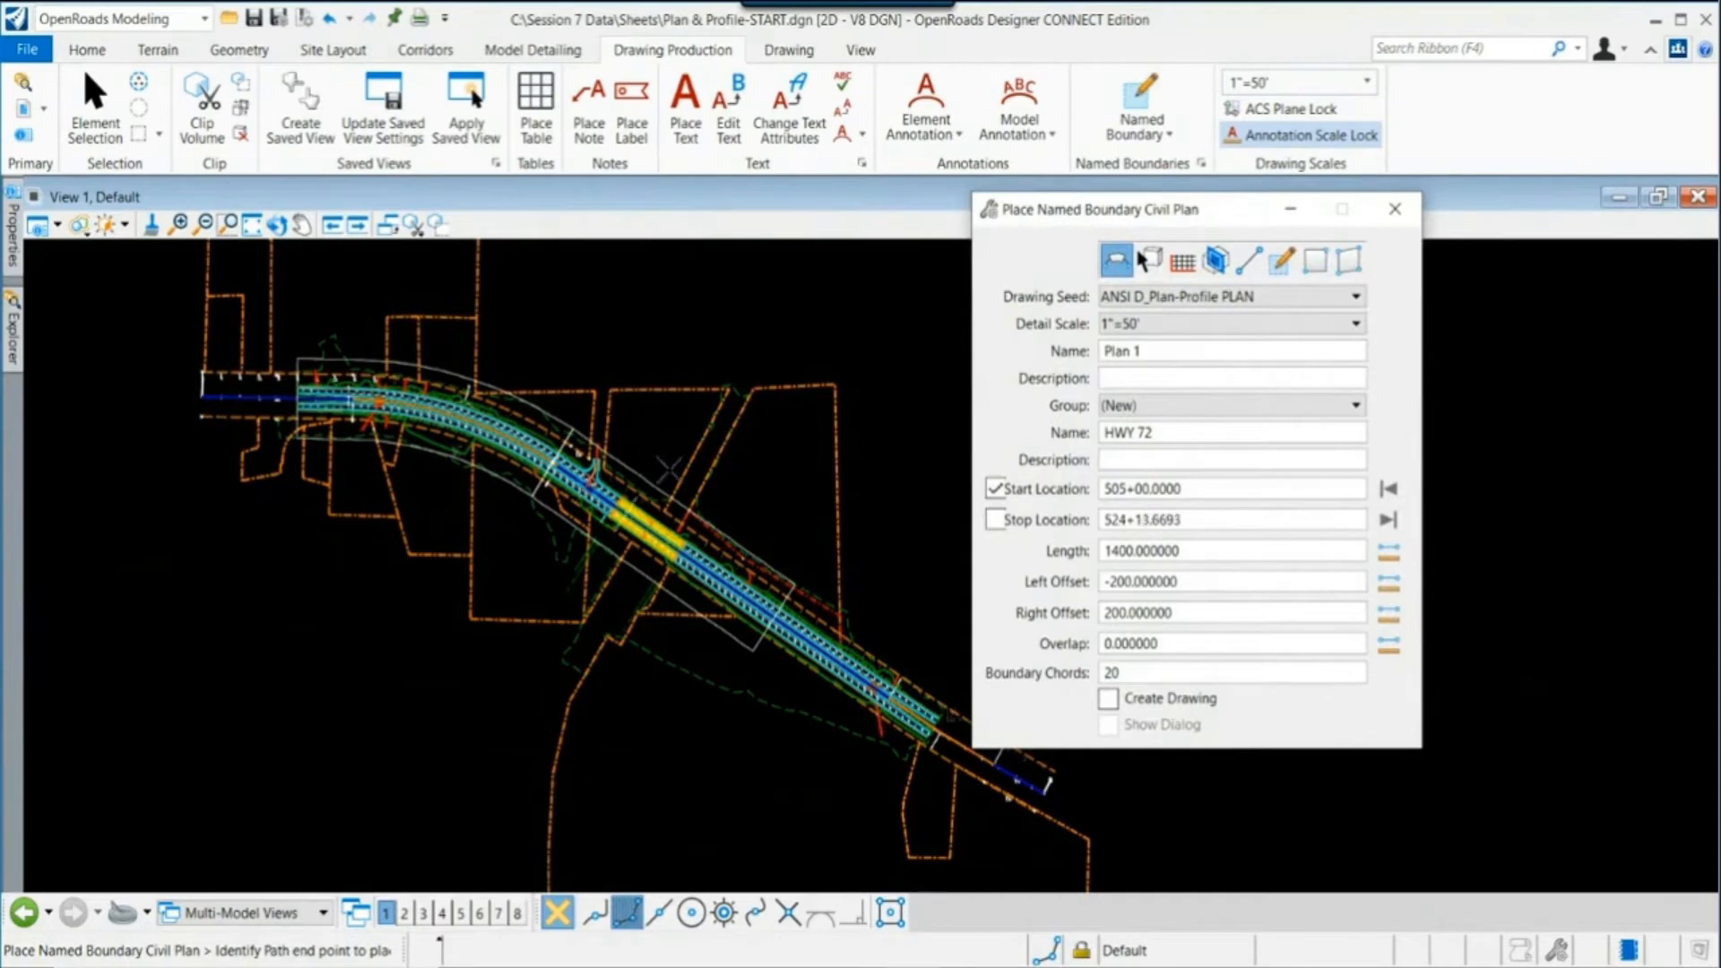
pyautogui.moveTo(872, 597); pyautogui.dragTo(759, 536, button='middle')
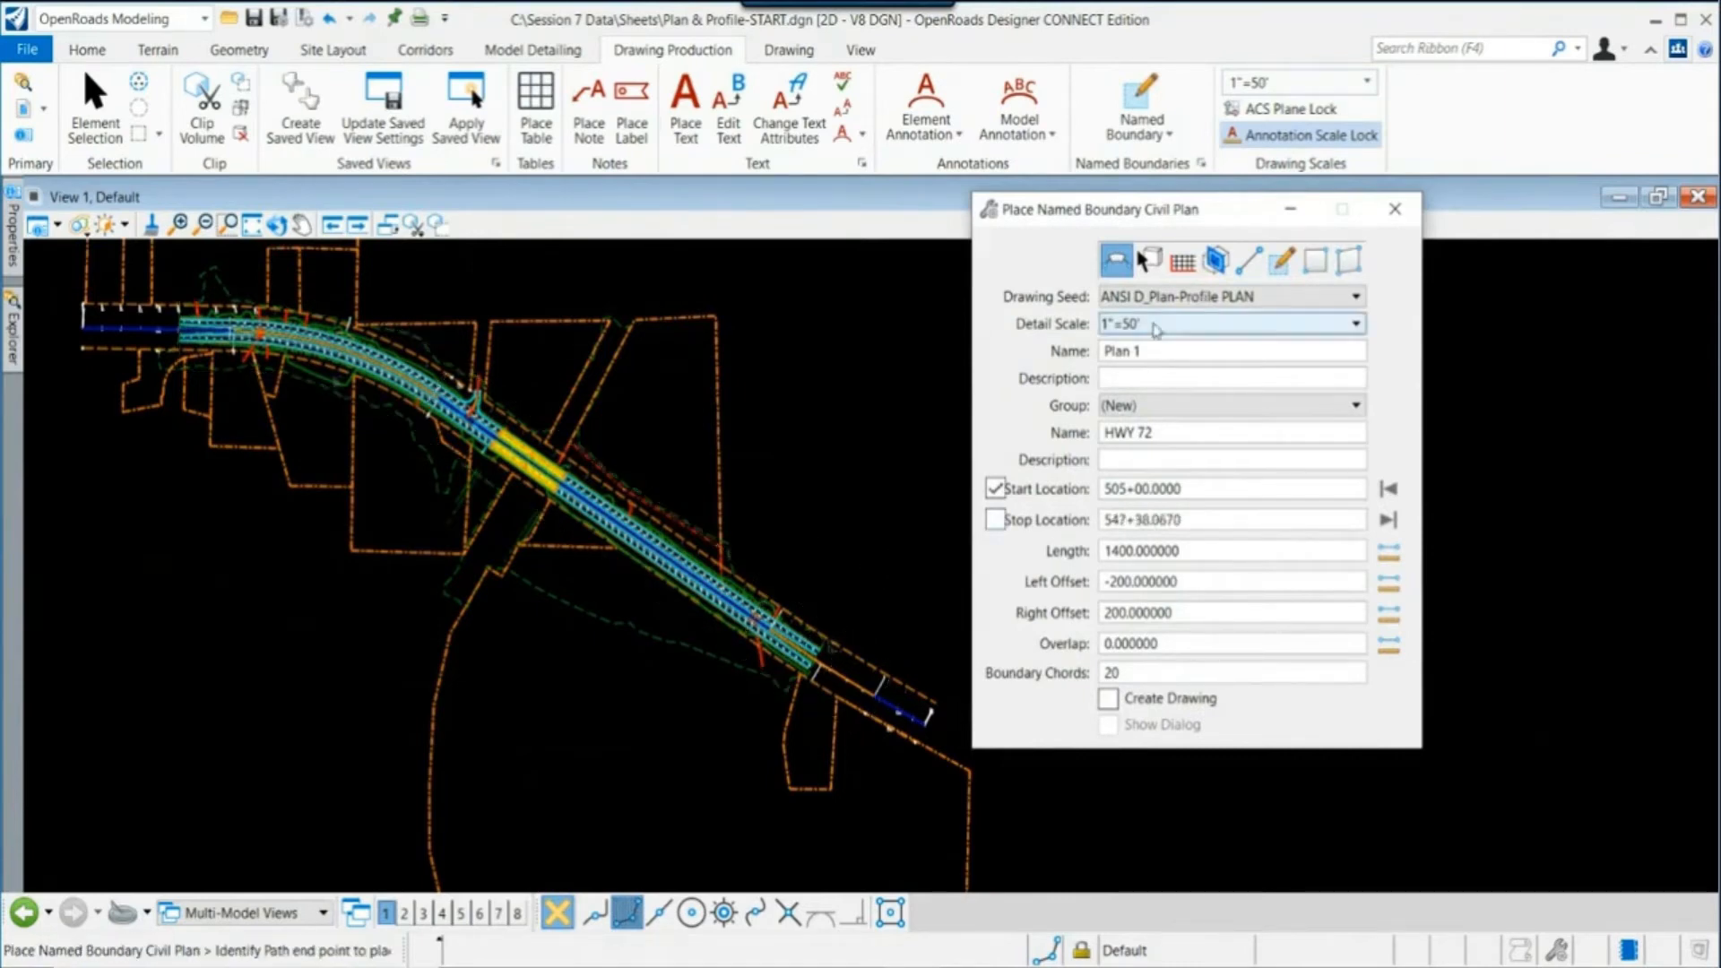
pyautogui.click(1157, 329)
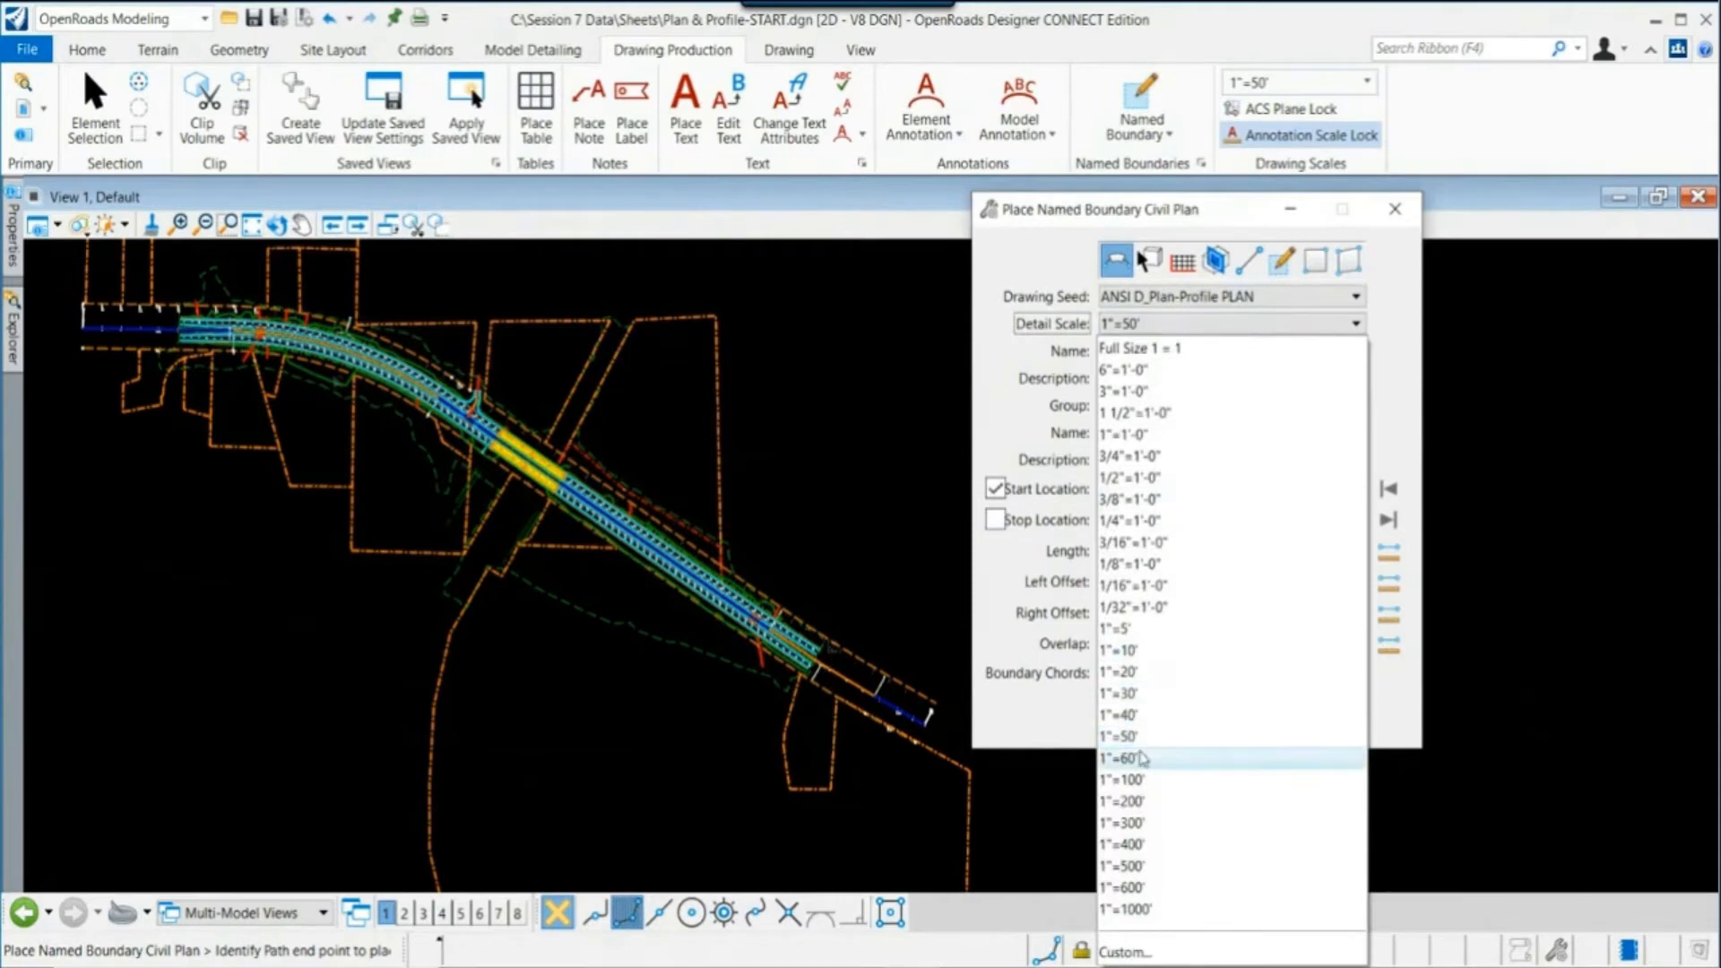
pyautogui.click(1136, 695)
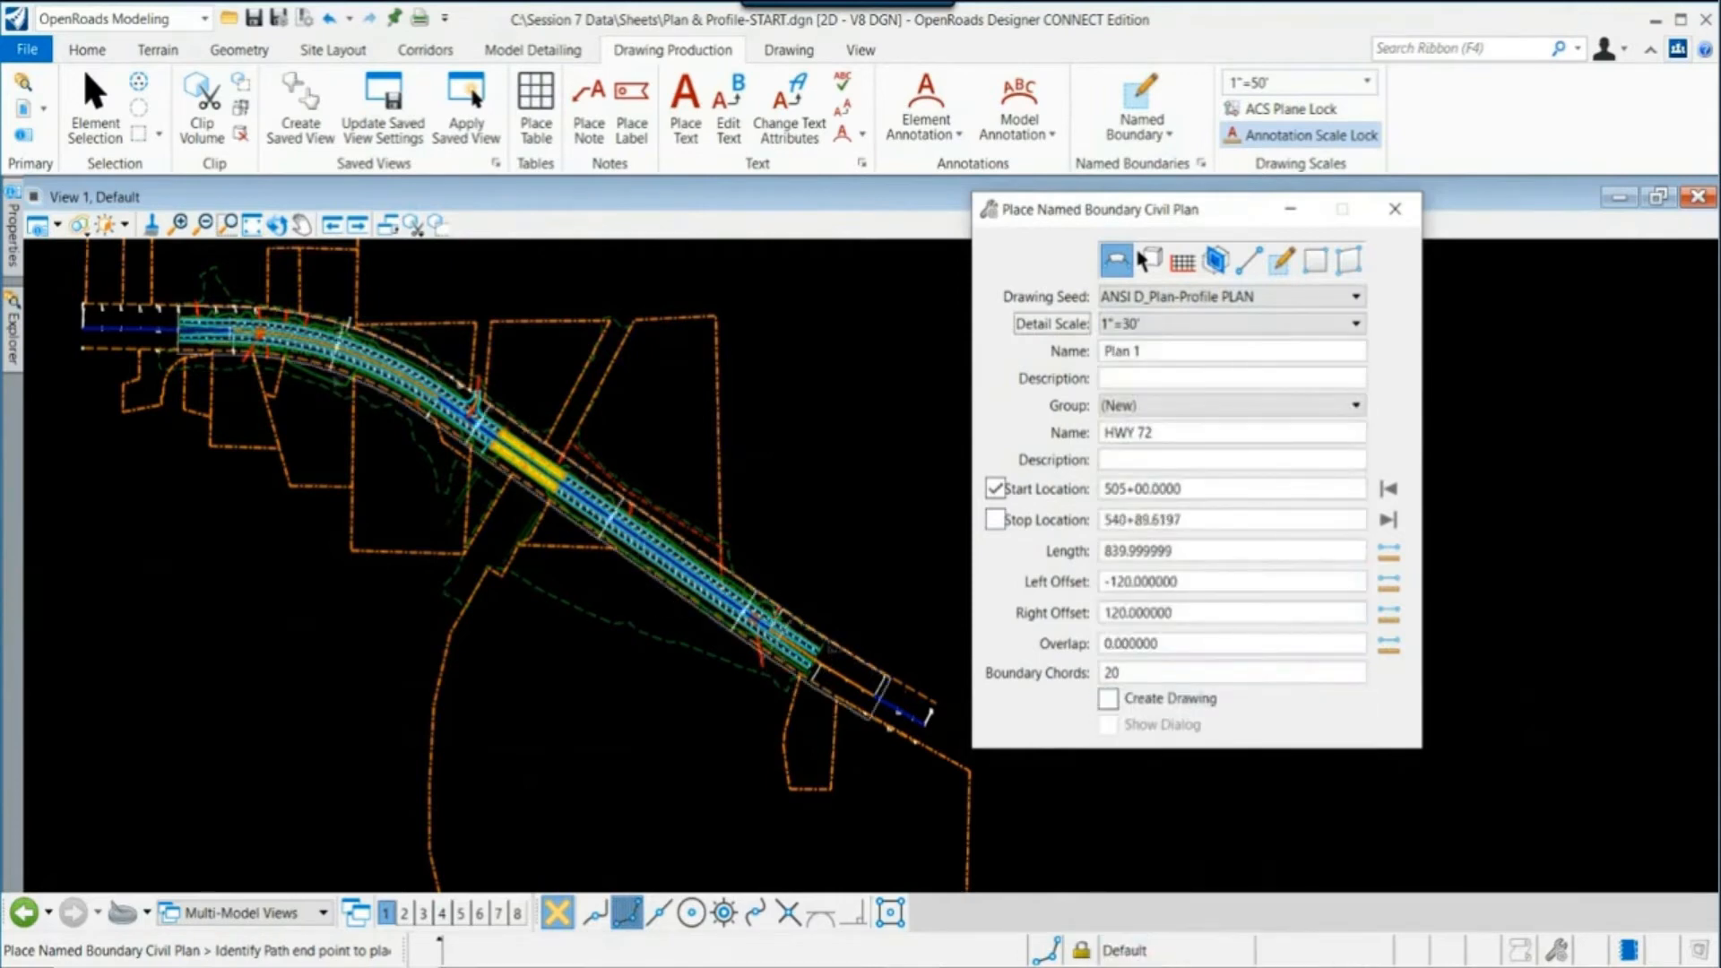
pyautogui.scroll(2, 862, 677)
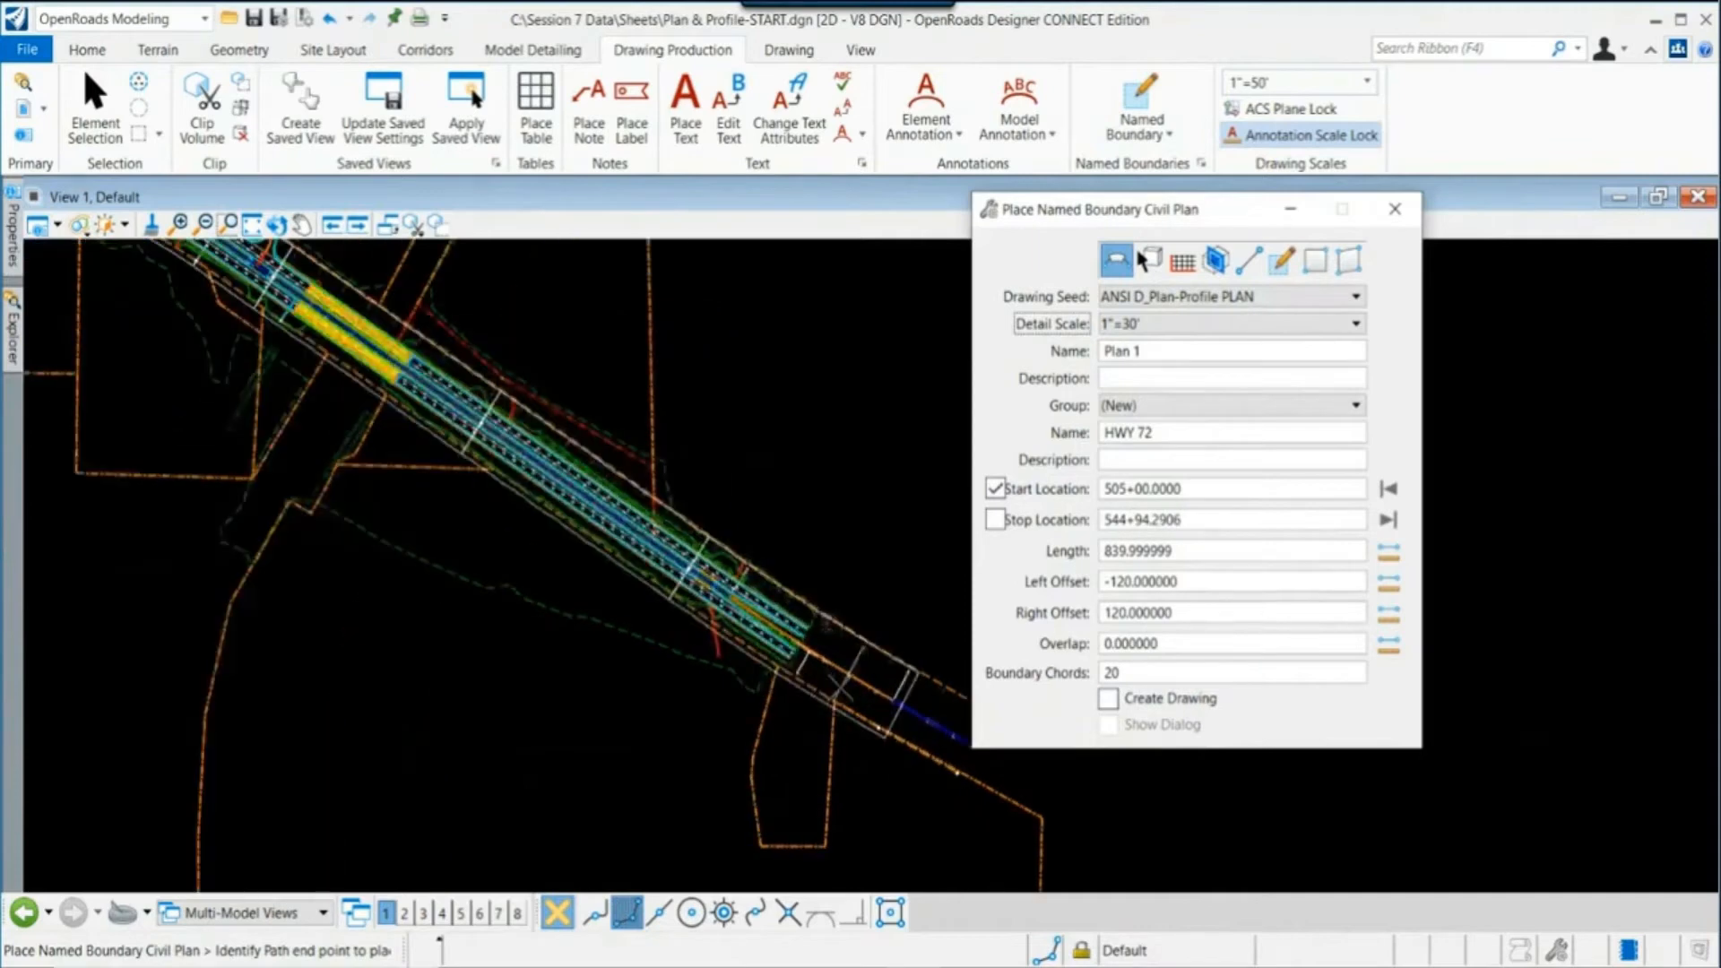
pyautogui.click(1143, 325)
pyautogui.click(1146, 737)
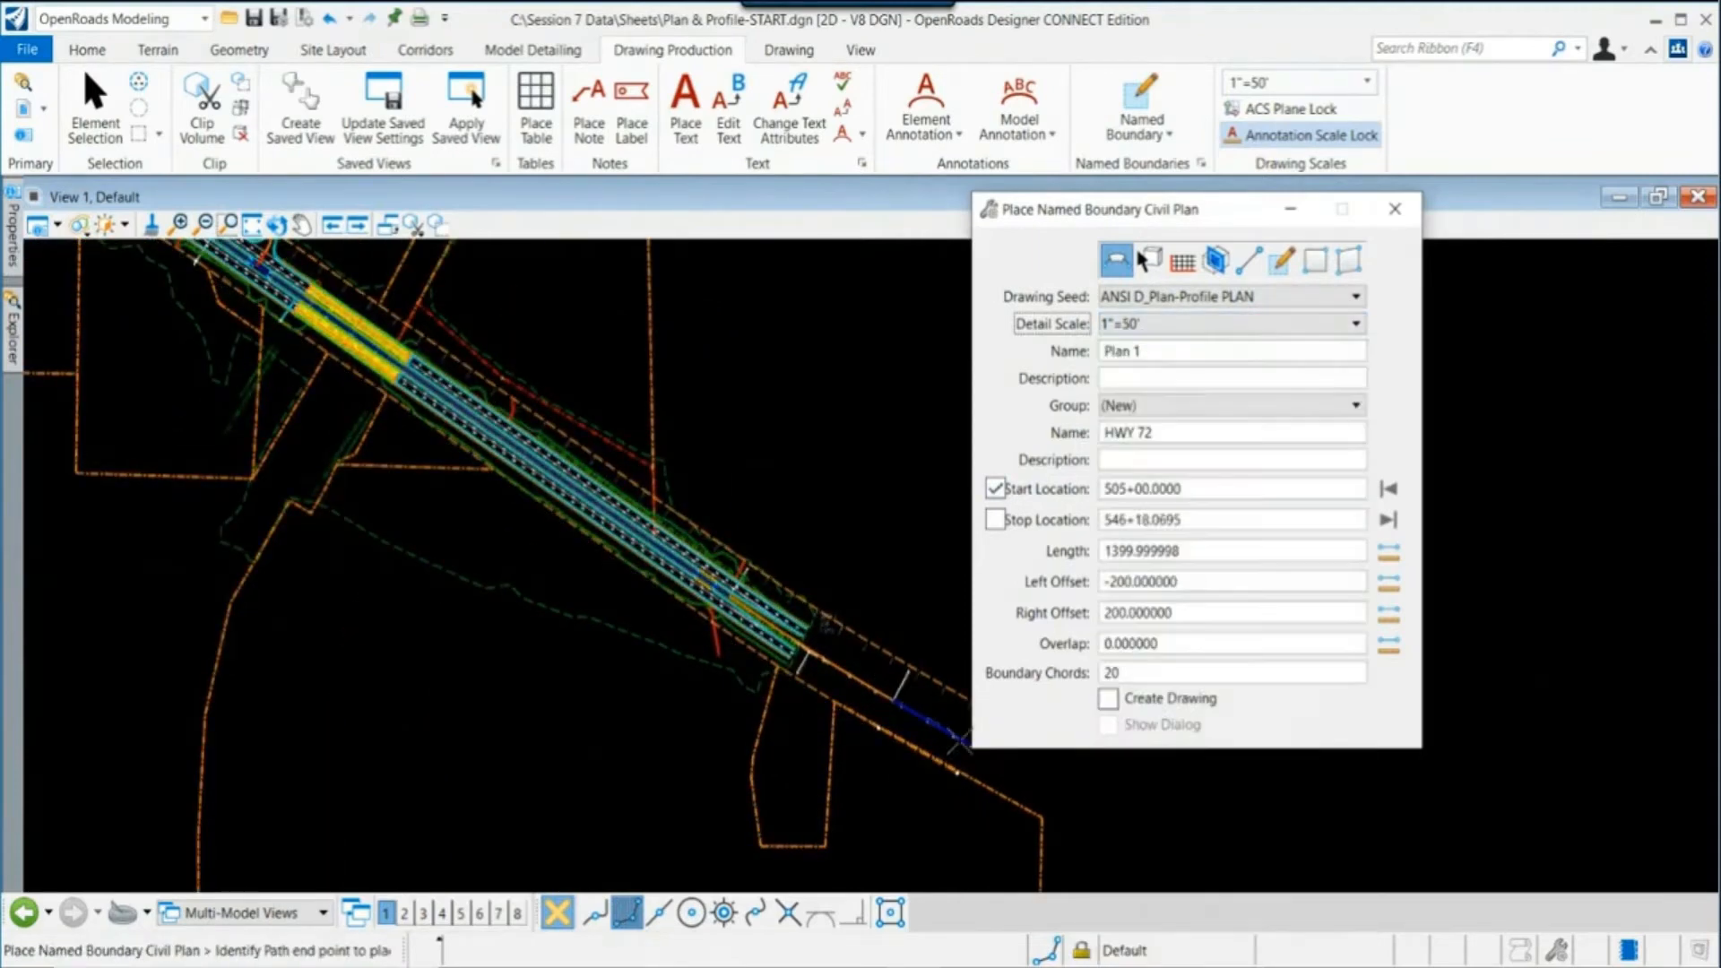
# Step: Set the boundaries' stop location at about station 544+52, beyond the end of the roadway, and accept the plan boundary placement
pyautogui.scroll(2, 892, 714)
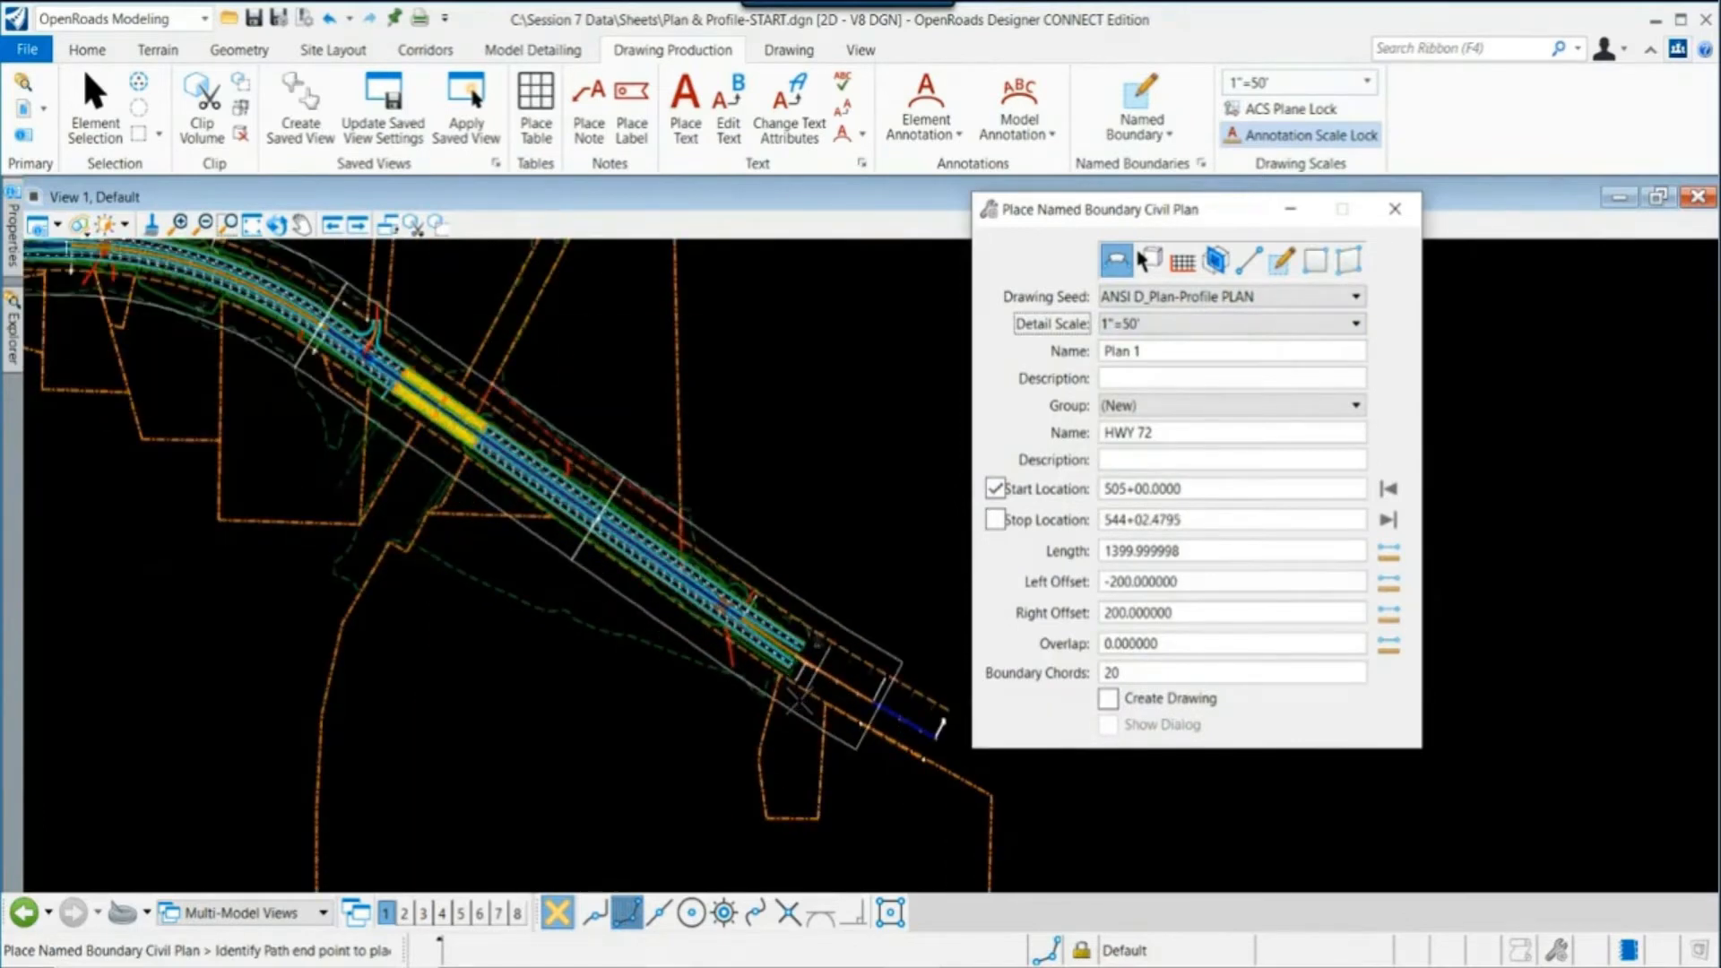
pyautogui.scroll(-2, 890, 714)
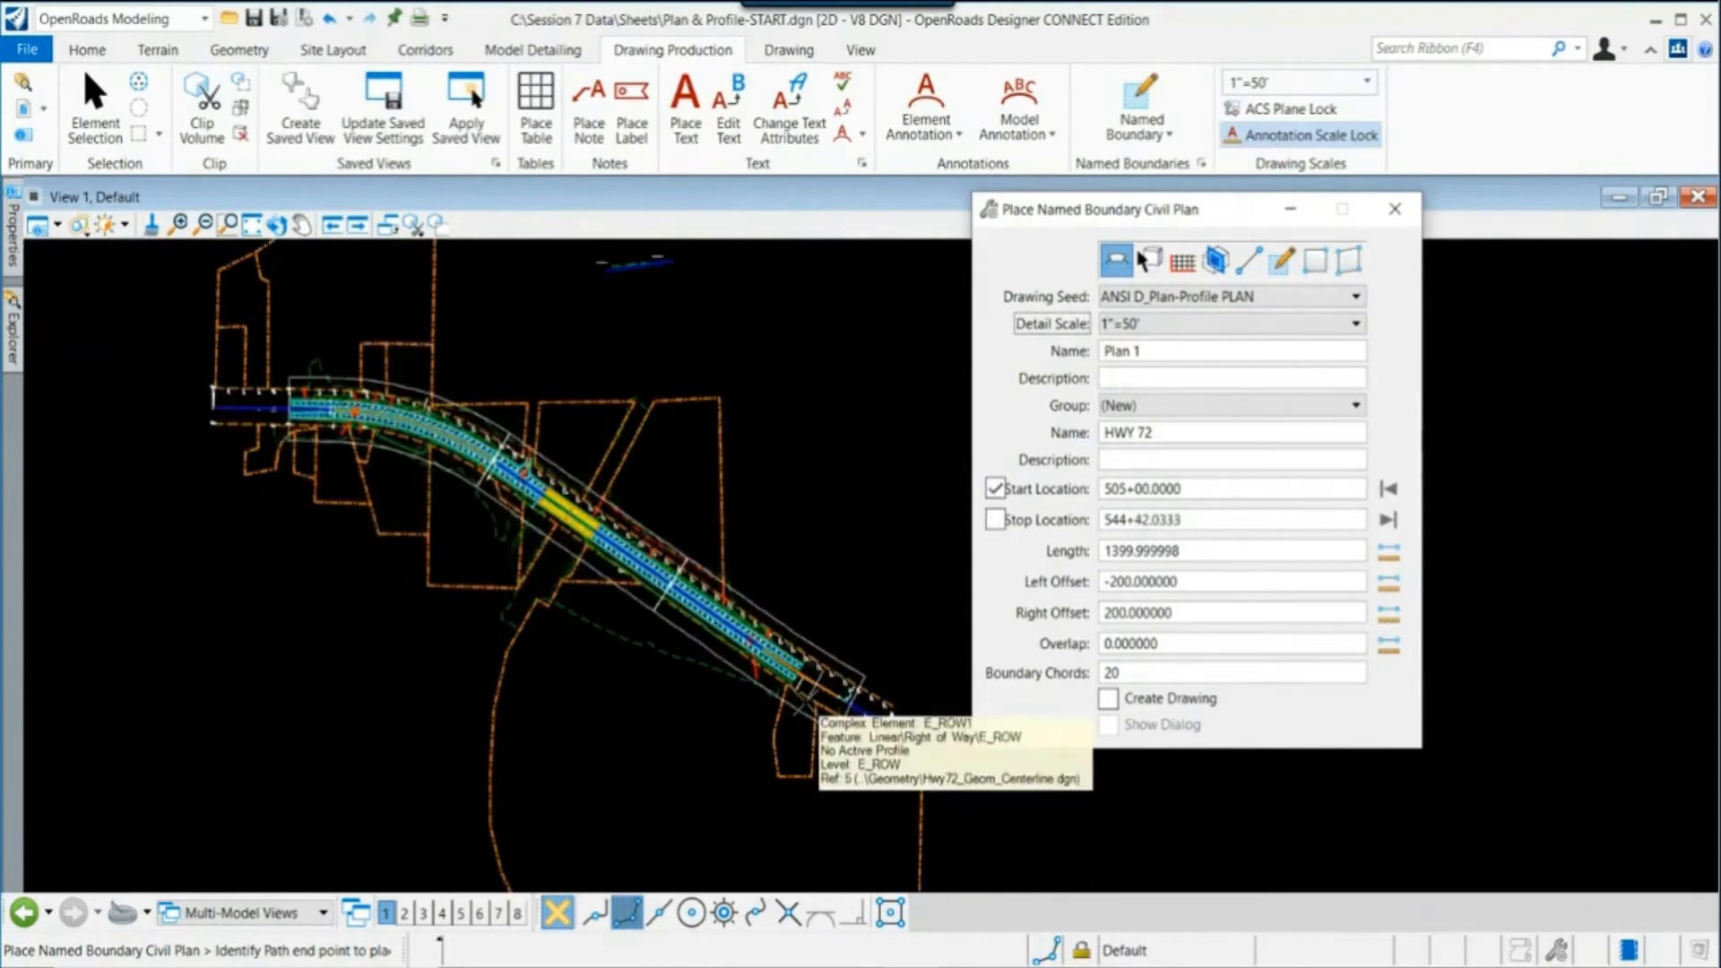
pyautogui.scroll(1, 802, 708)
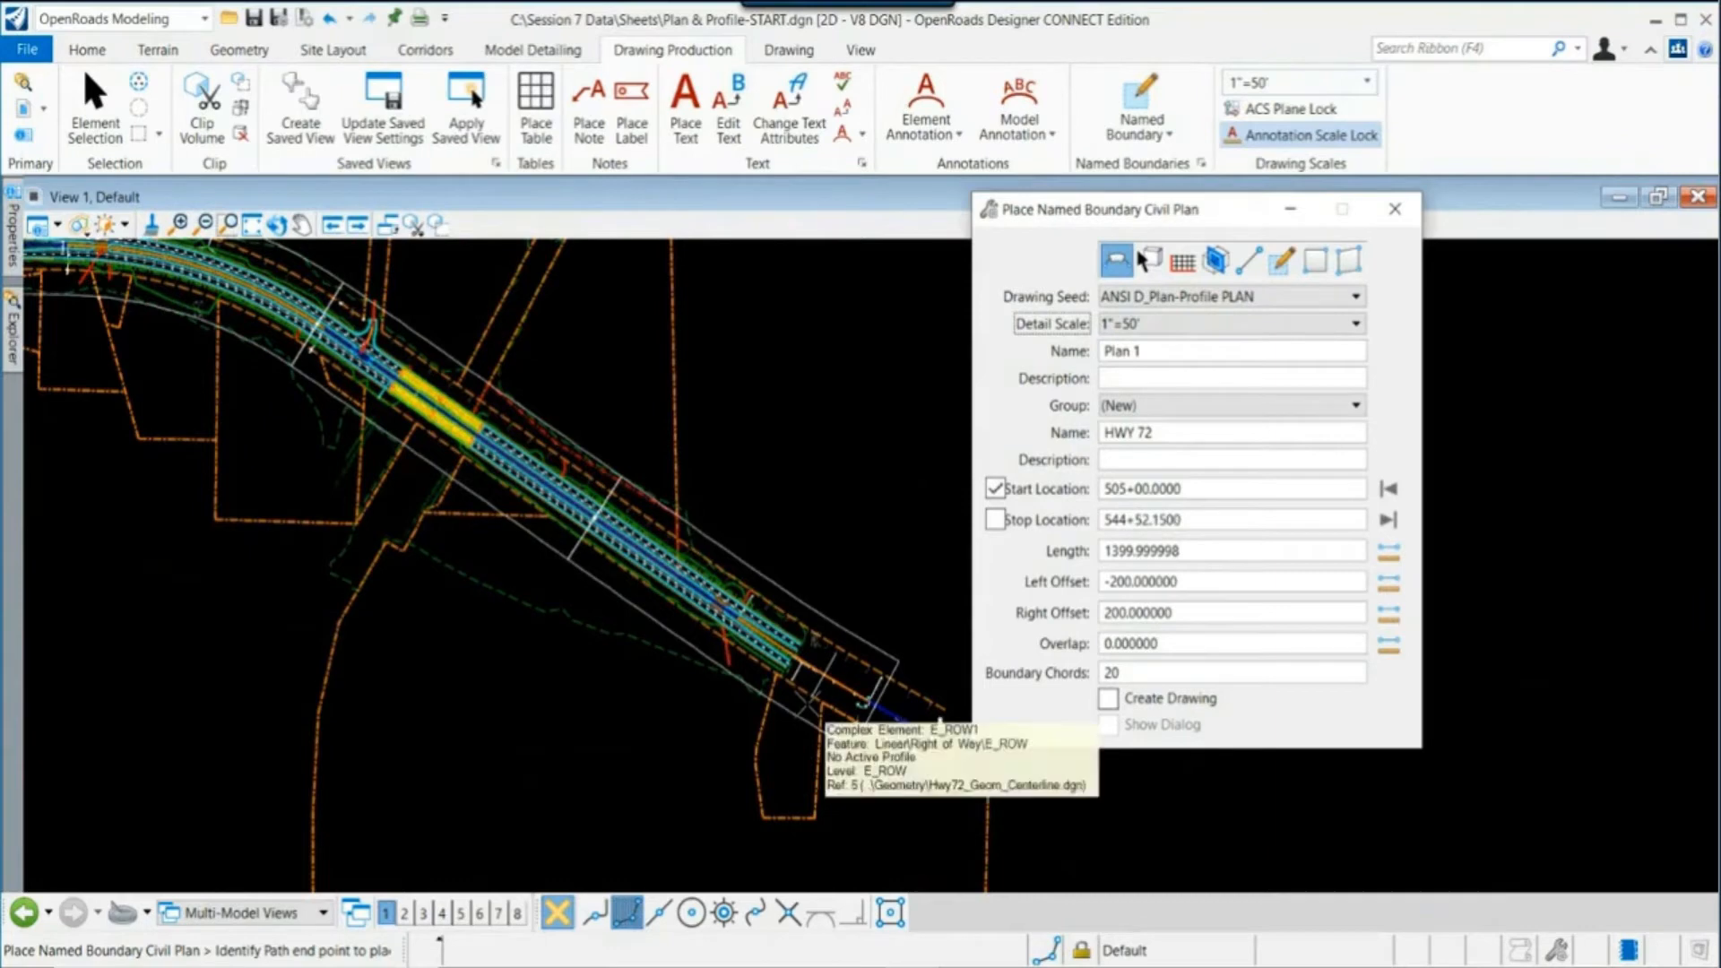
pyautogui.click(939, 722)
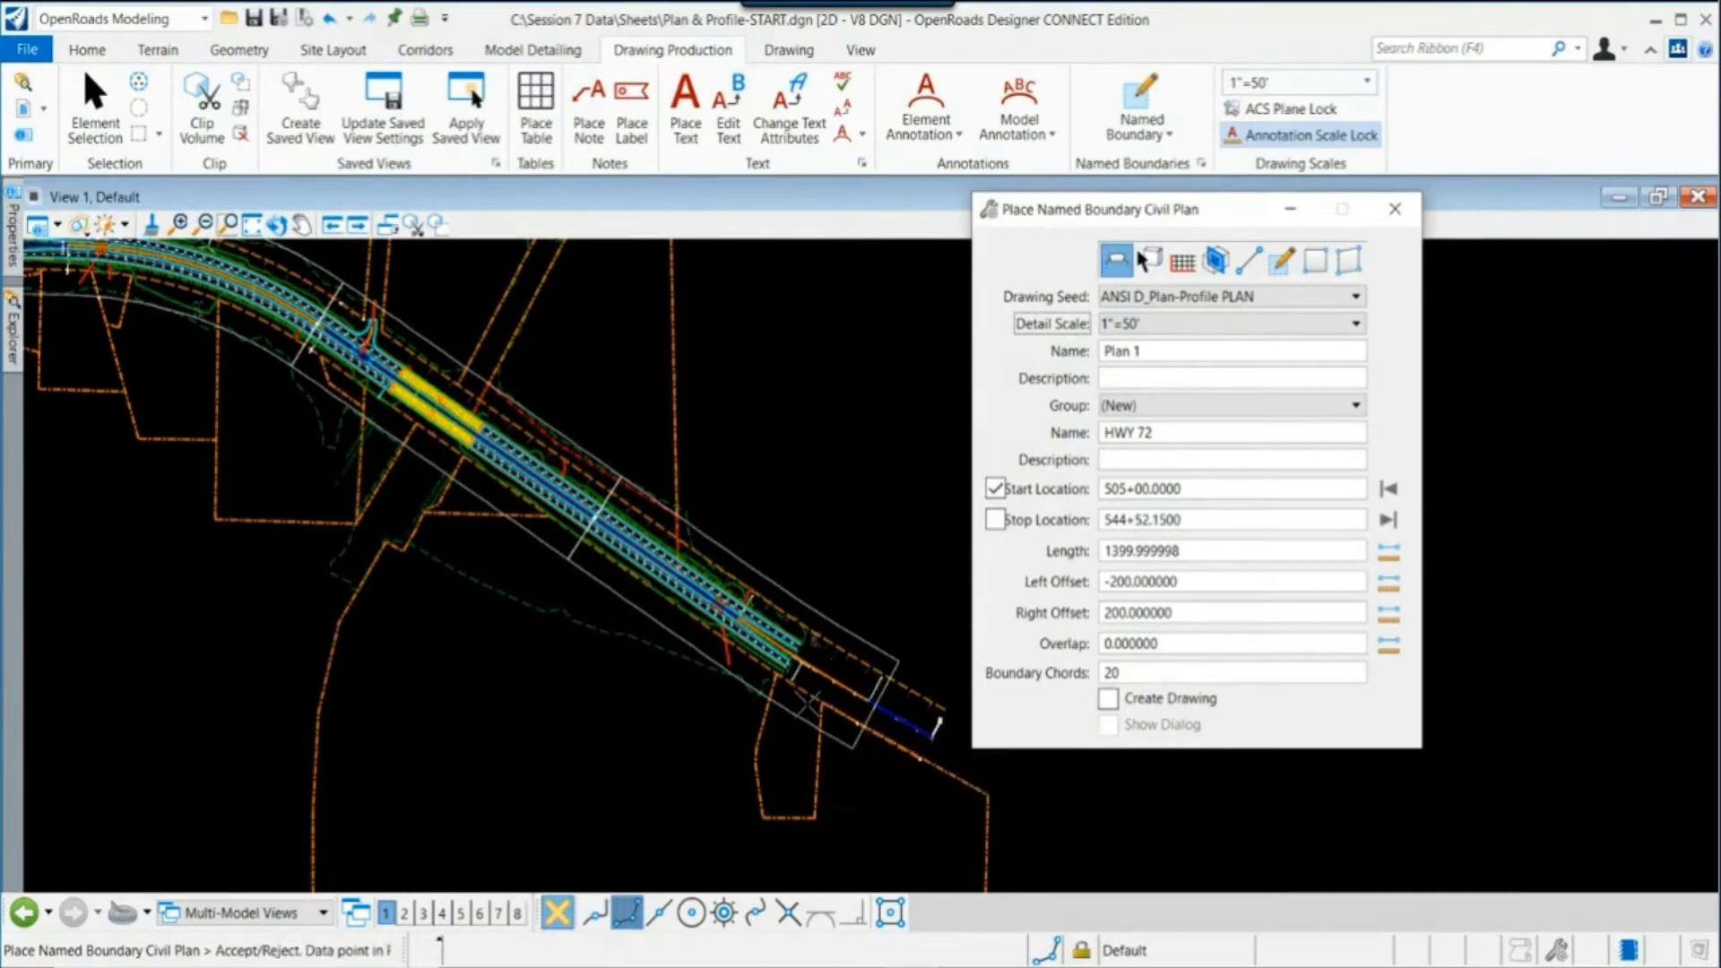
pyautogui.click(823, 536)
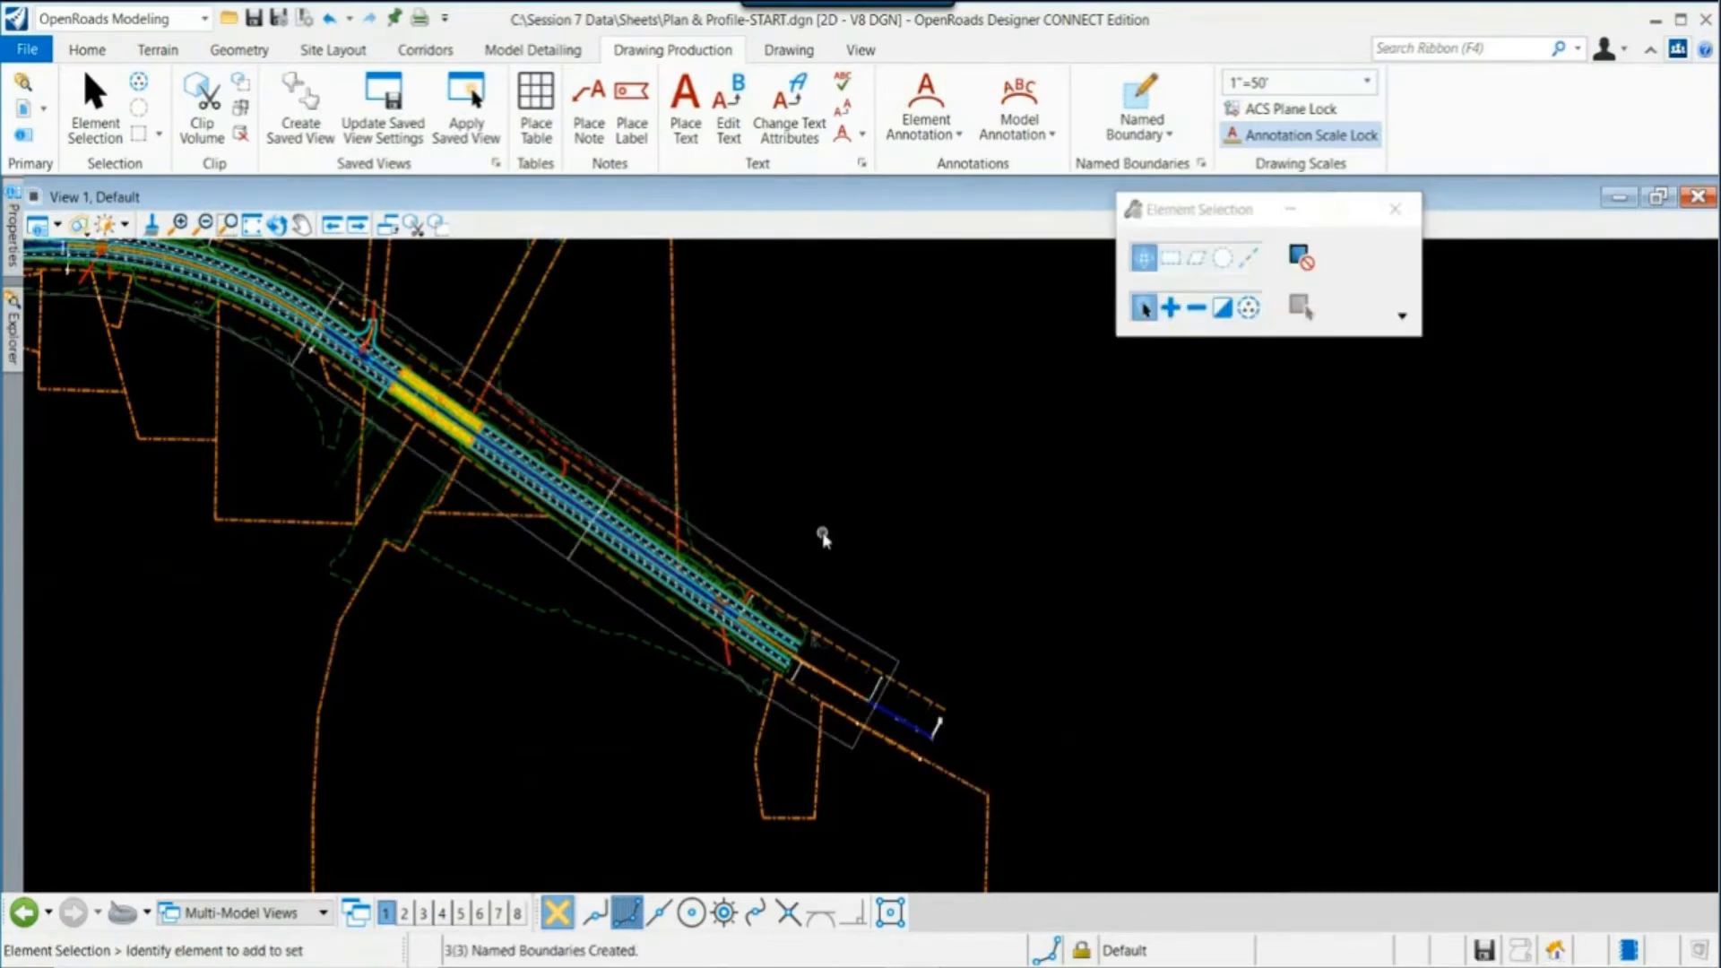
# Step: Open the named boundaries list, expand the HWY 72 plan group and compare its boundaries with the plan
pyautogui.click(838, 620)
pyautogui.click(1044, 621)
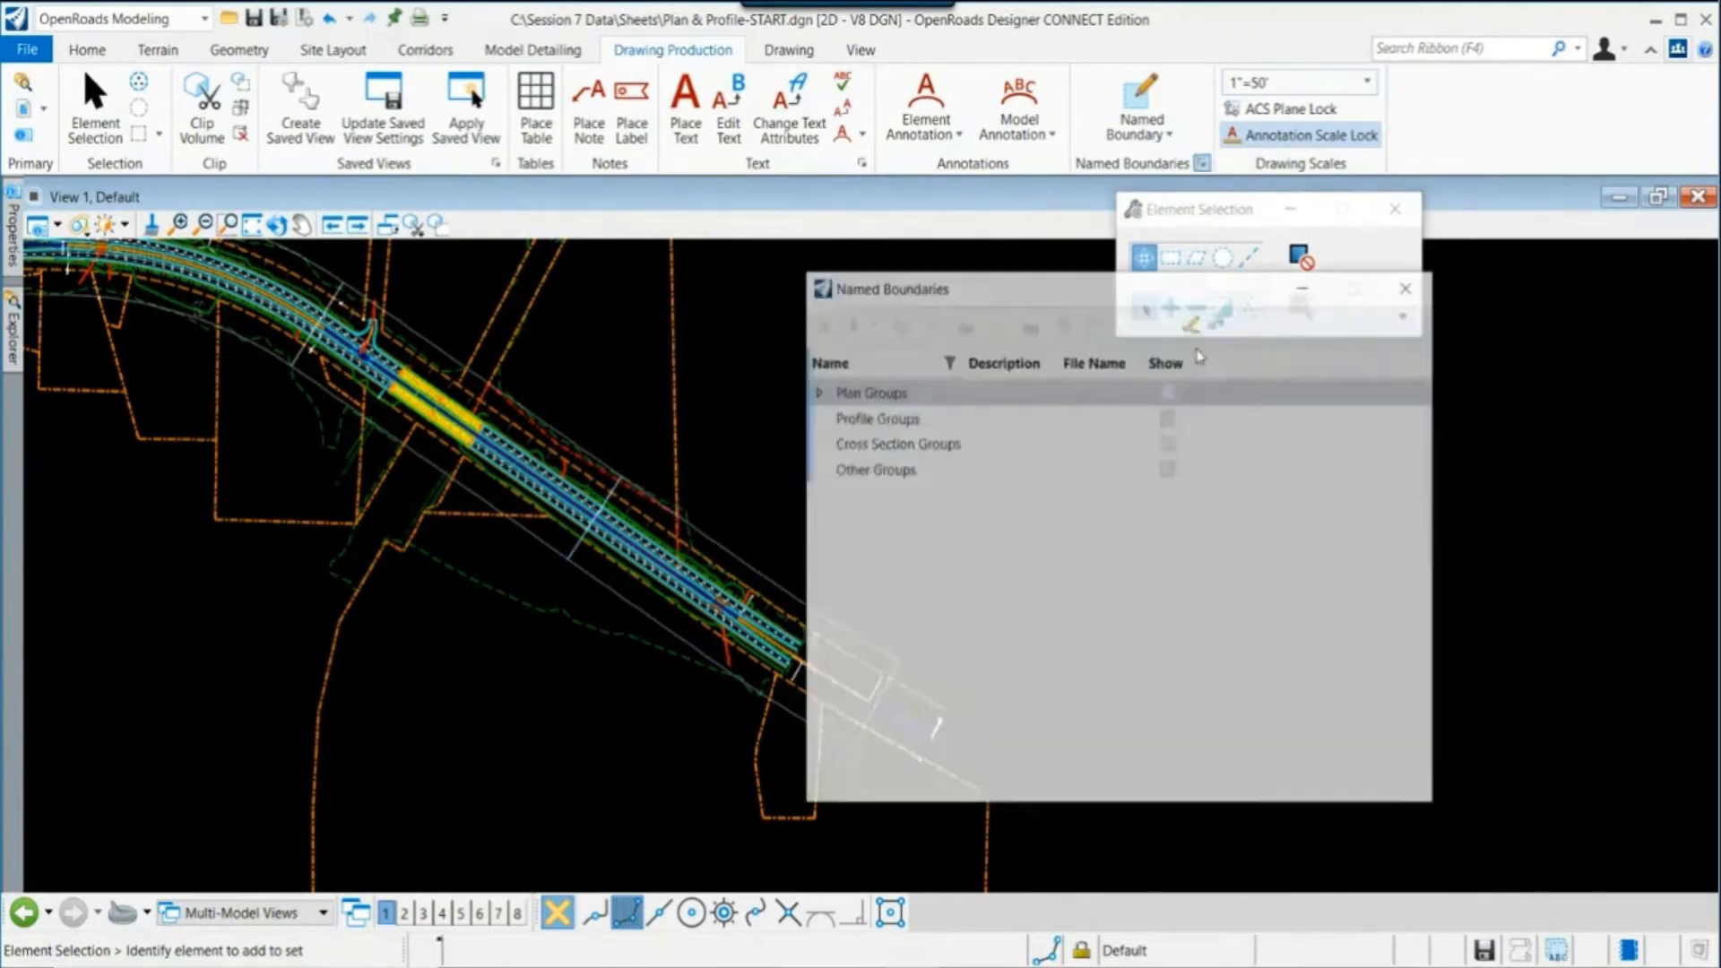
pyautogui.click(816, 392)
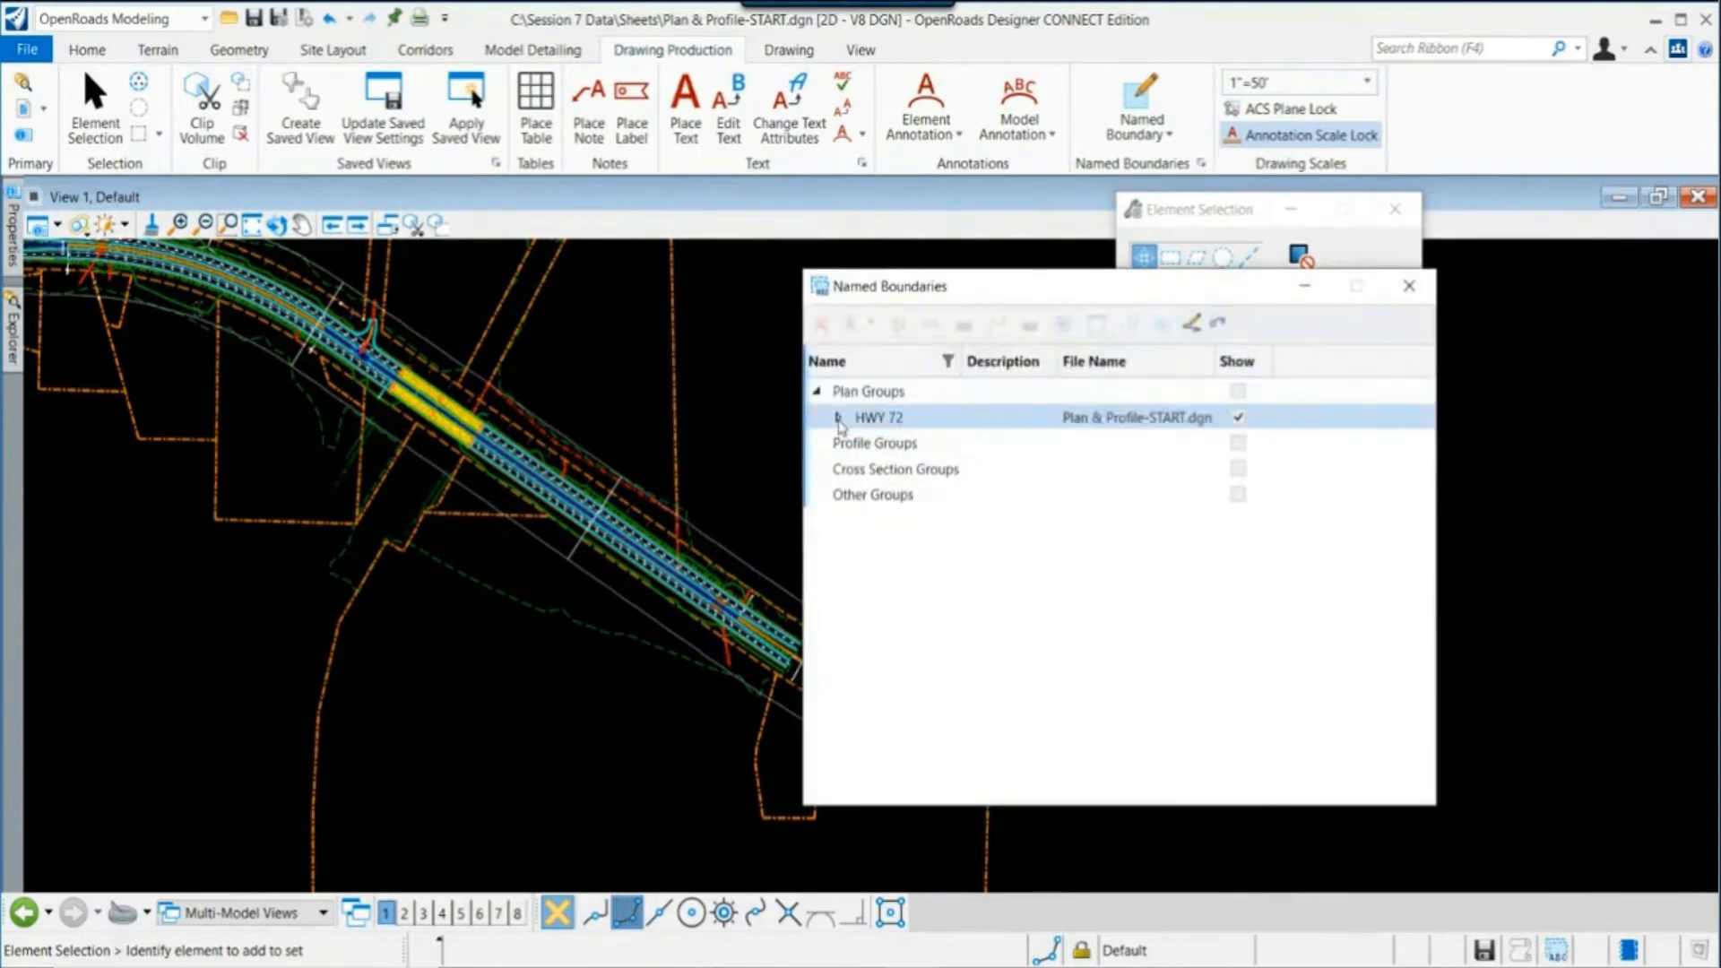
pyautogui.click(839, 418)
pyautogui.moveTo(1011, 287); pyautogui.dragTo(1318, 341)
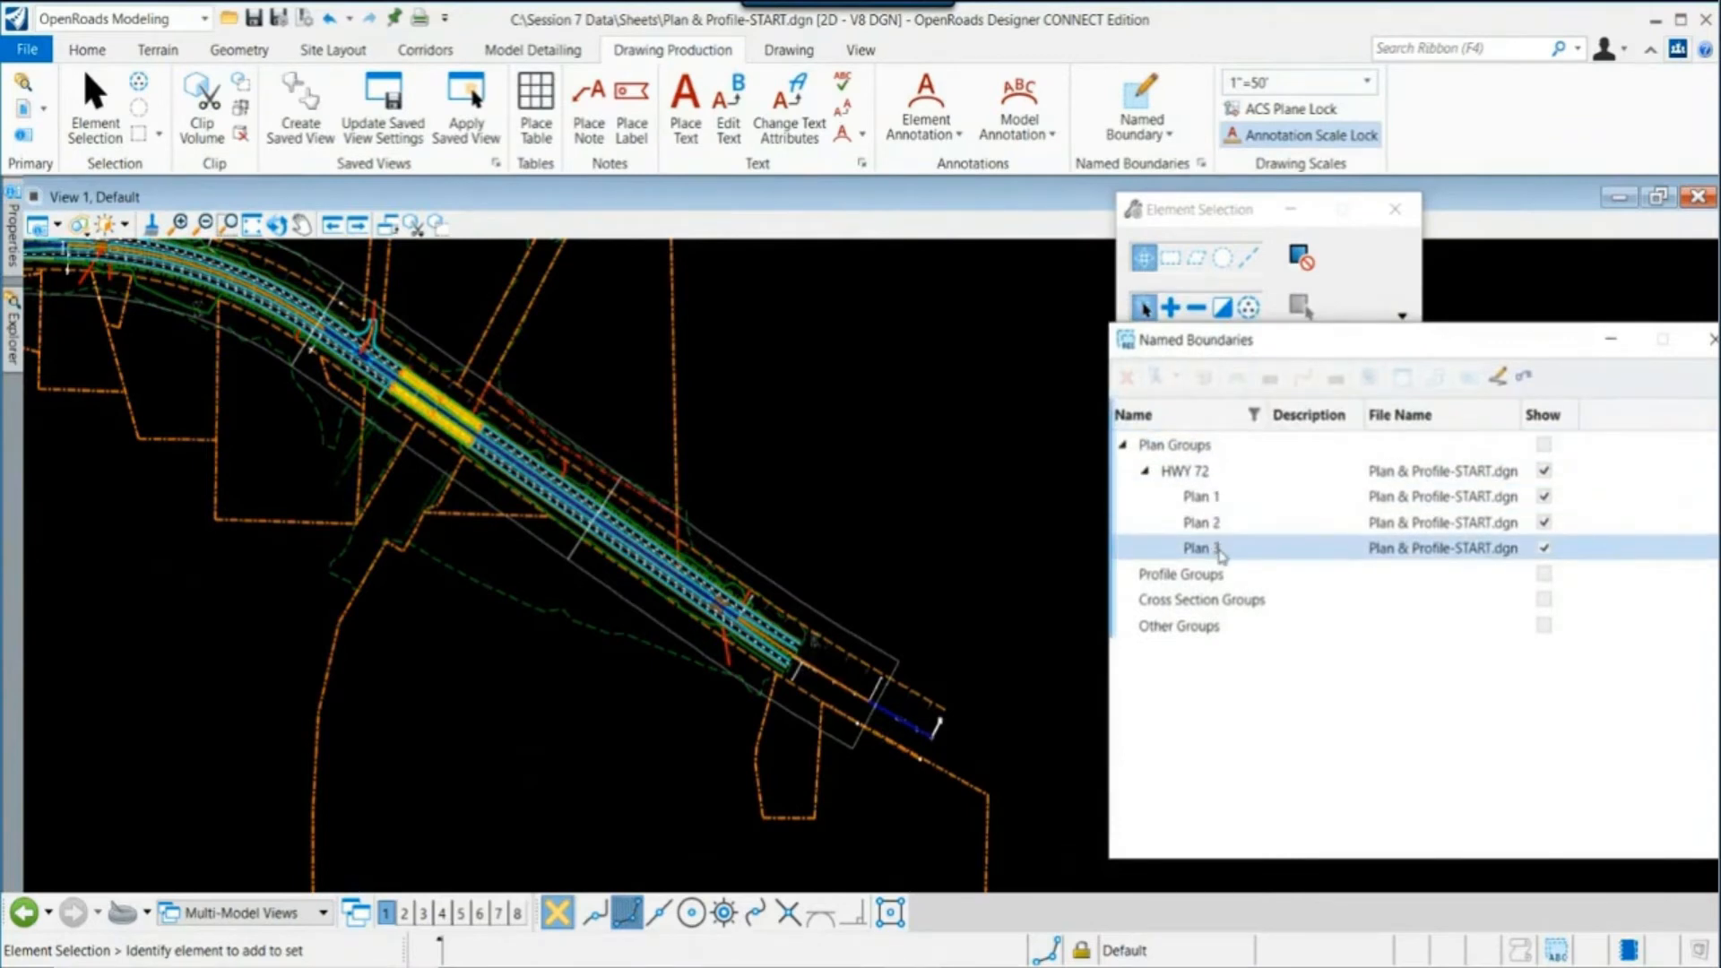
pyautogui.scroll(-1, 880, 556)
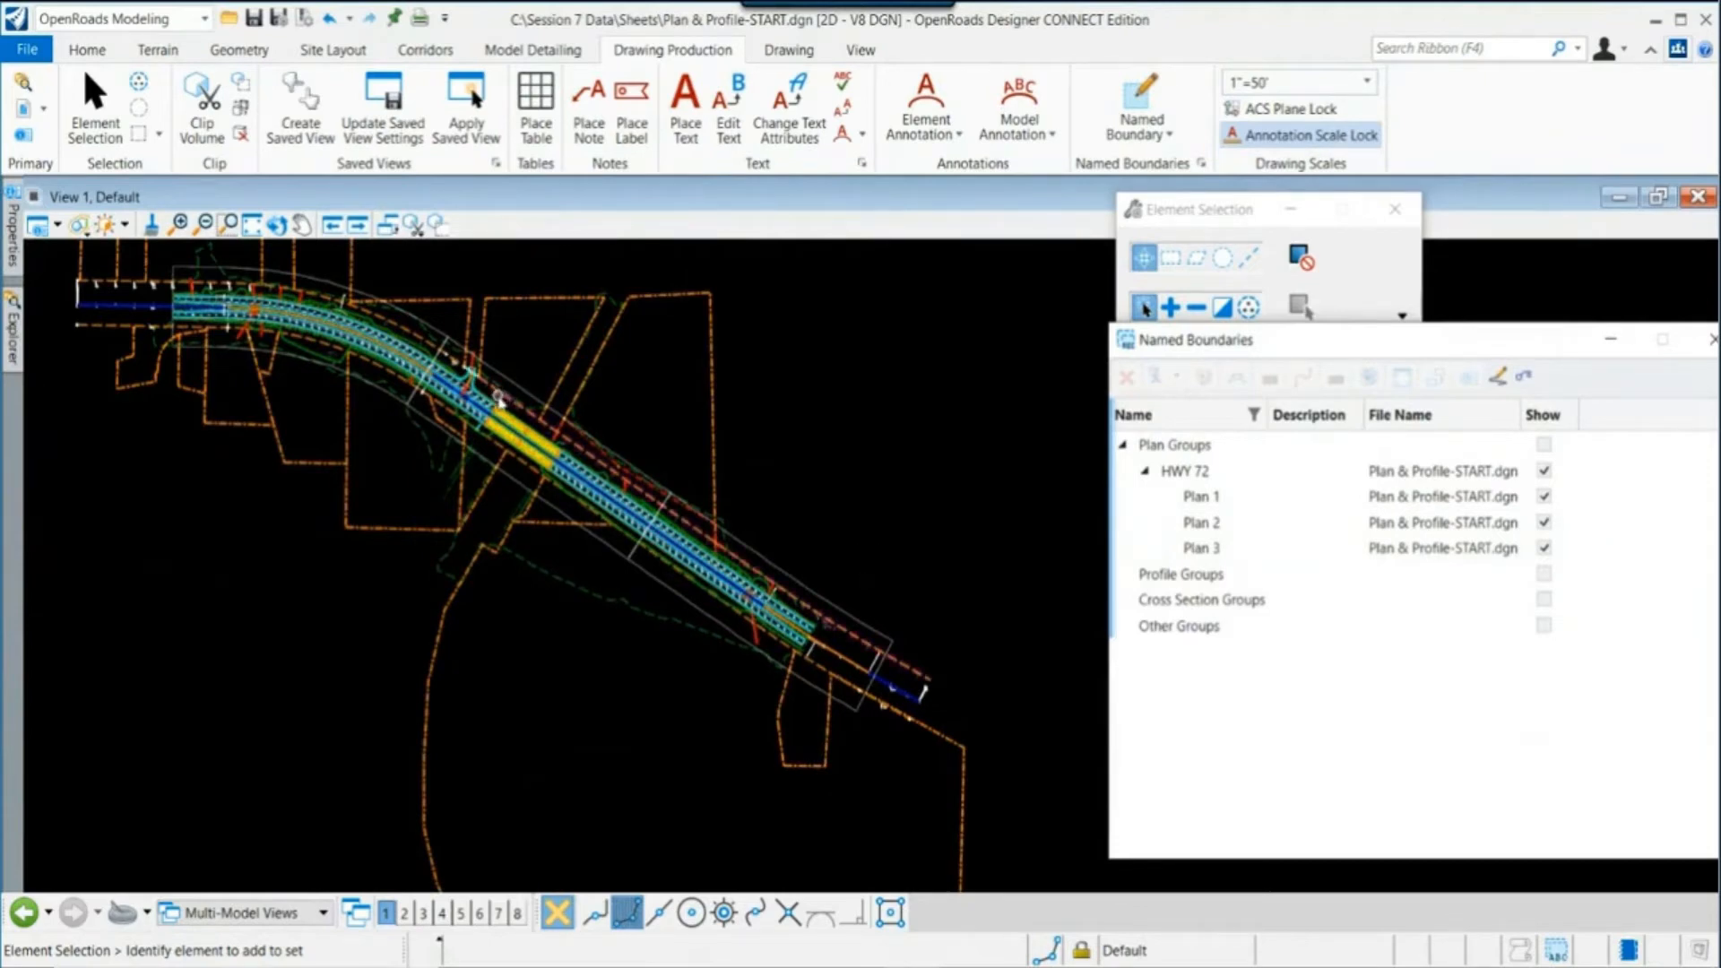
pyautogui.scroll(1, 498, 394)
pyautogui.moveTo(803, 616)
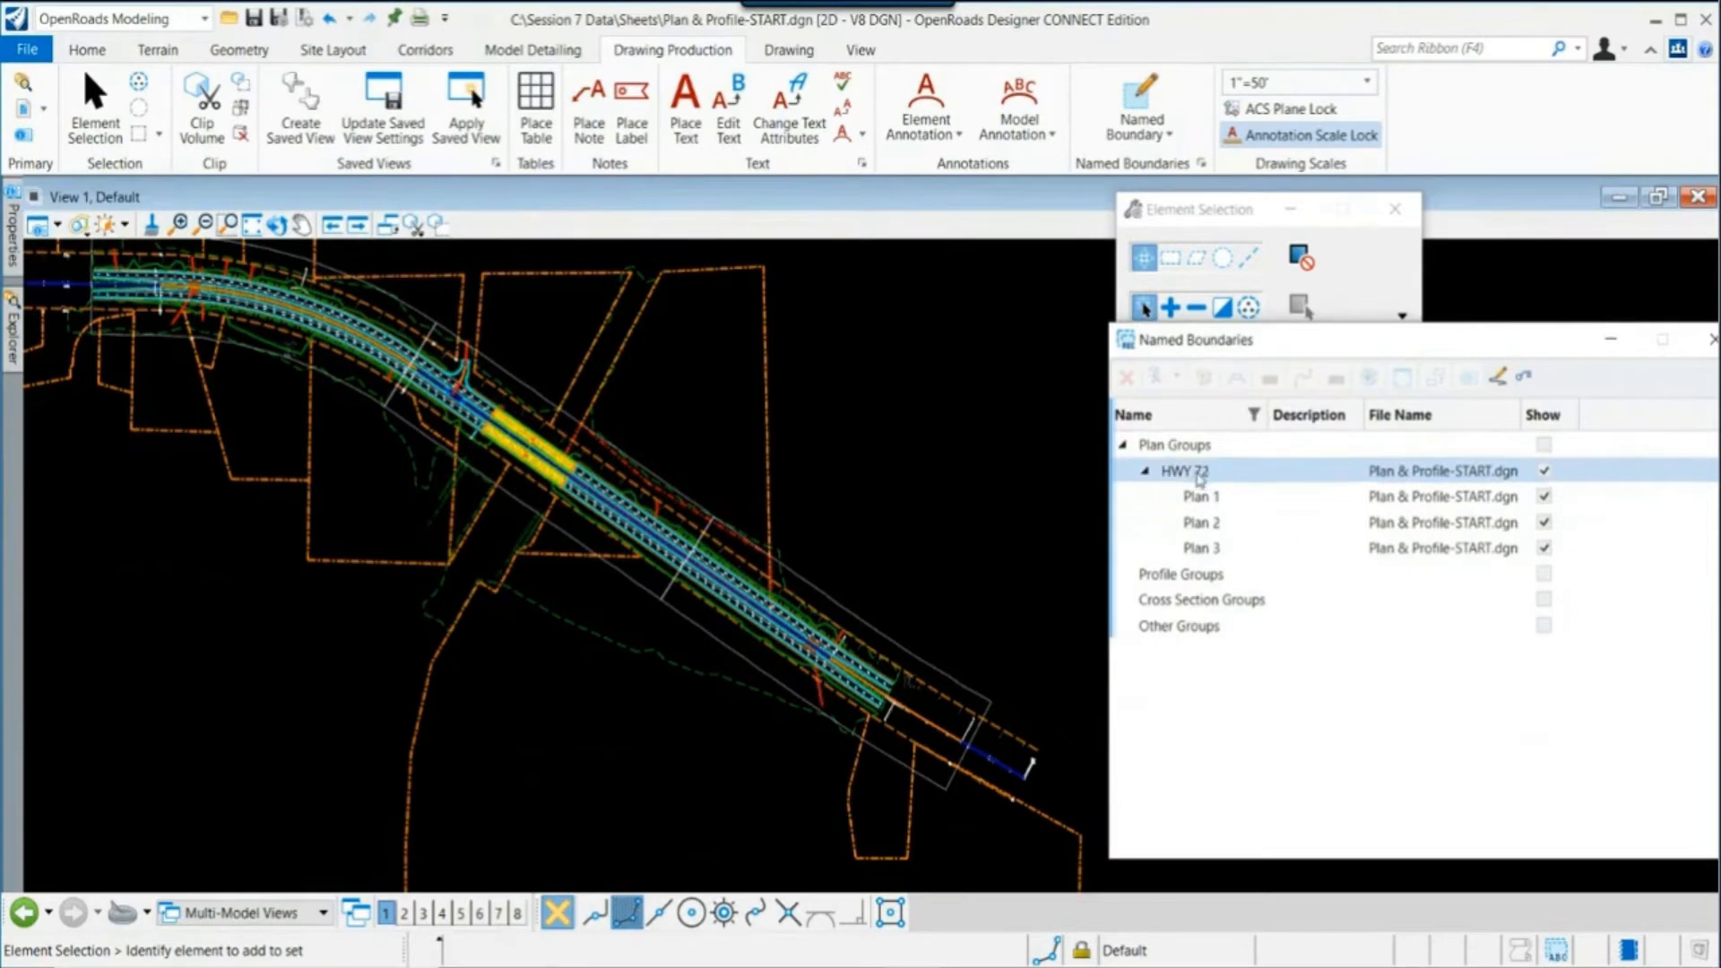
pyautogui.scroll(-1, 928, 500)
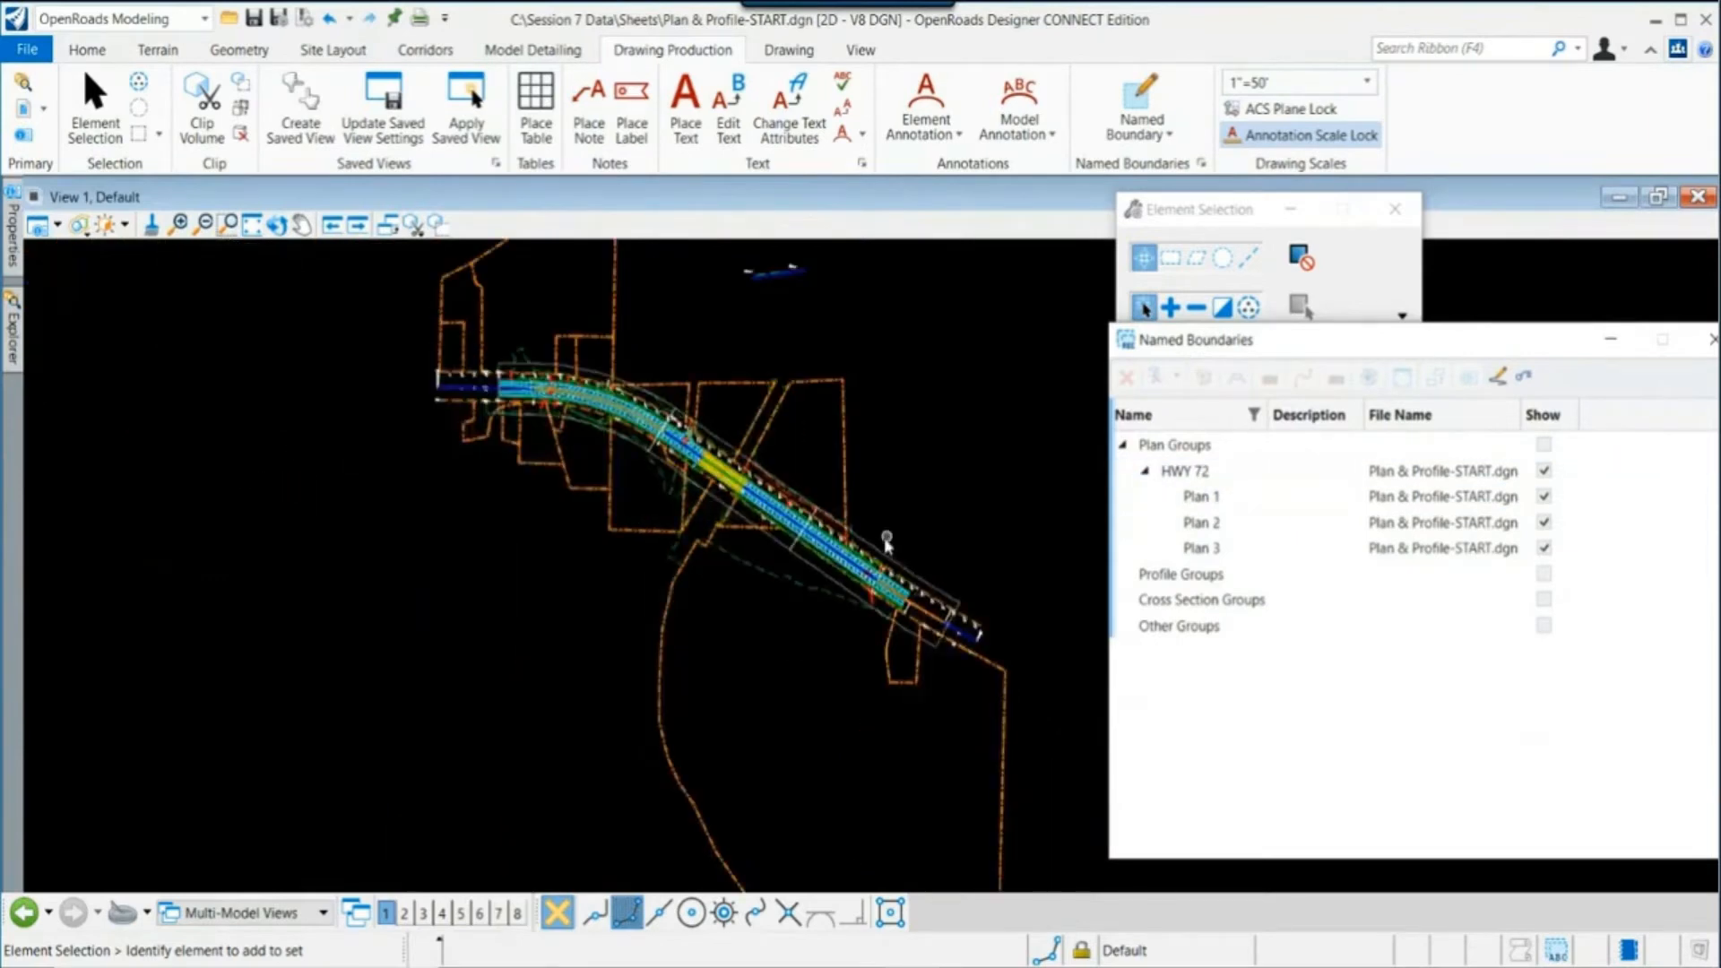
pyautogui.scroll(2, 885, 547)
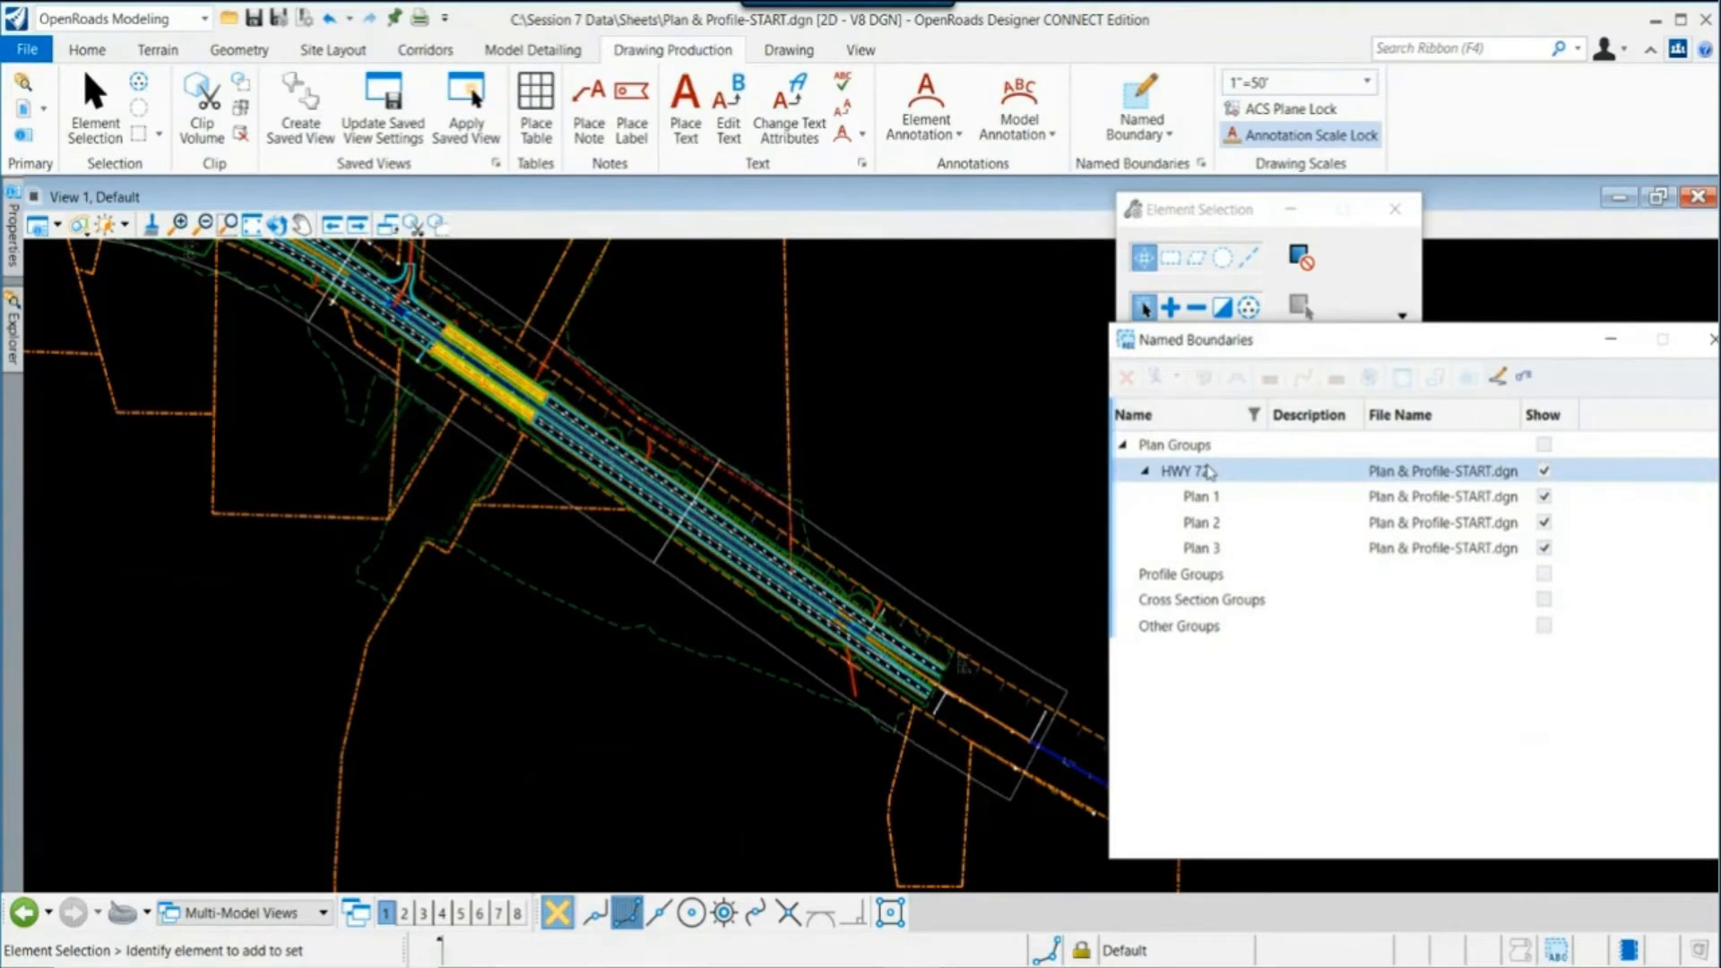
# Step: Check the drawing seeds available for civil plan boundaries and close the named boundaries list
pyautogui.click(1142, 103)
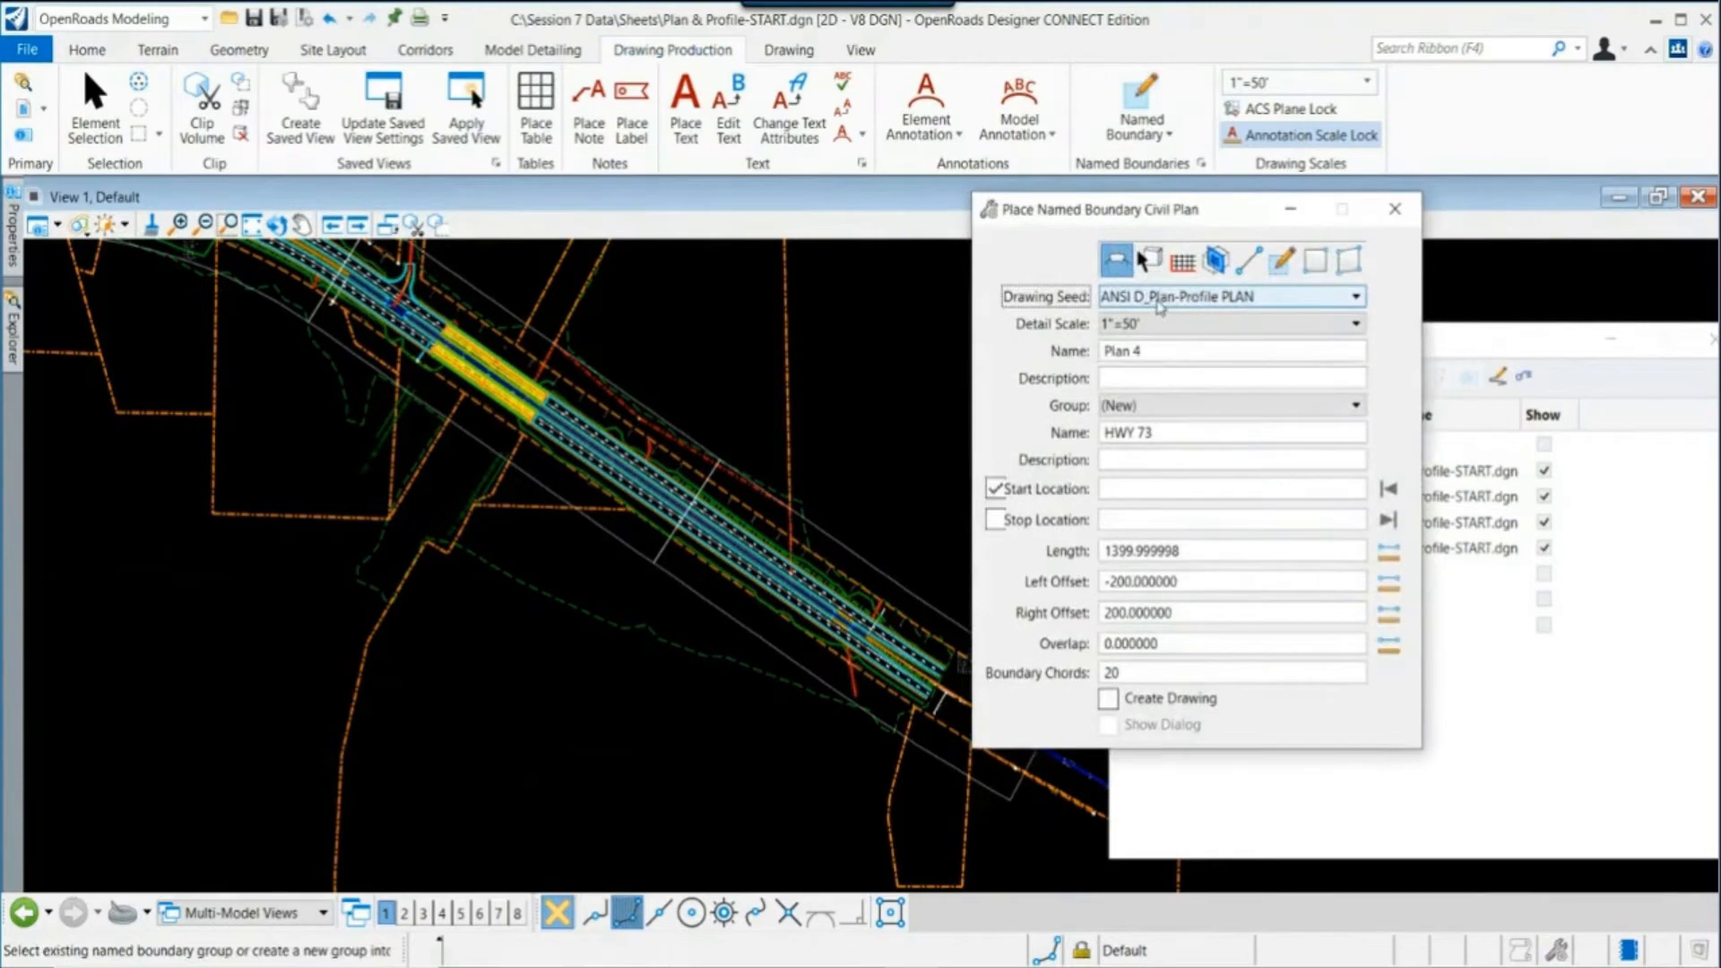
pyautogui.click(1159, 306)
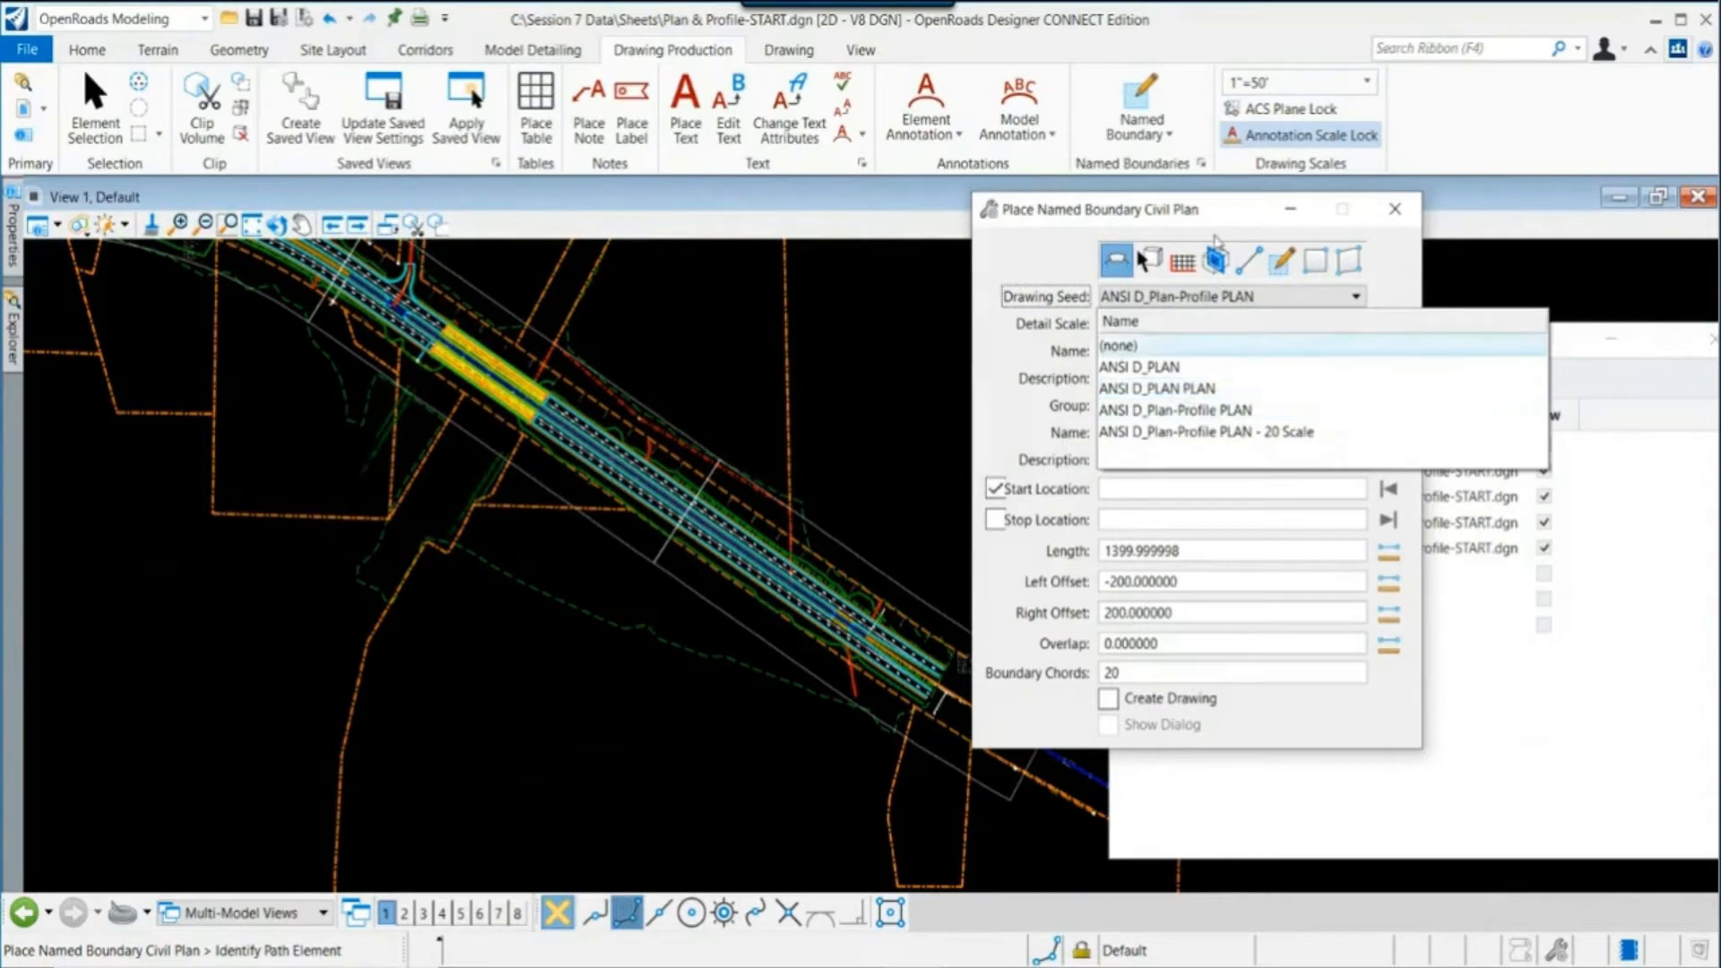
pyautogui.click(1219, 219)
pyautogui.moveTo(1224, 215); pyautogui.dragTo(1006, 69)
pyautogui.click(1465, 386)
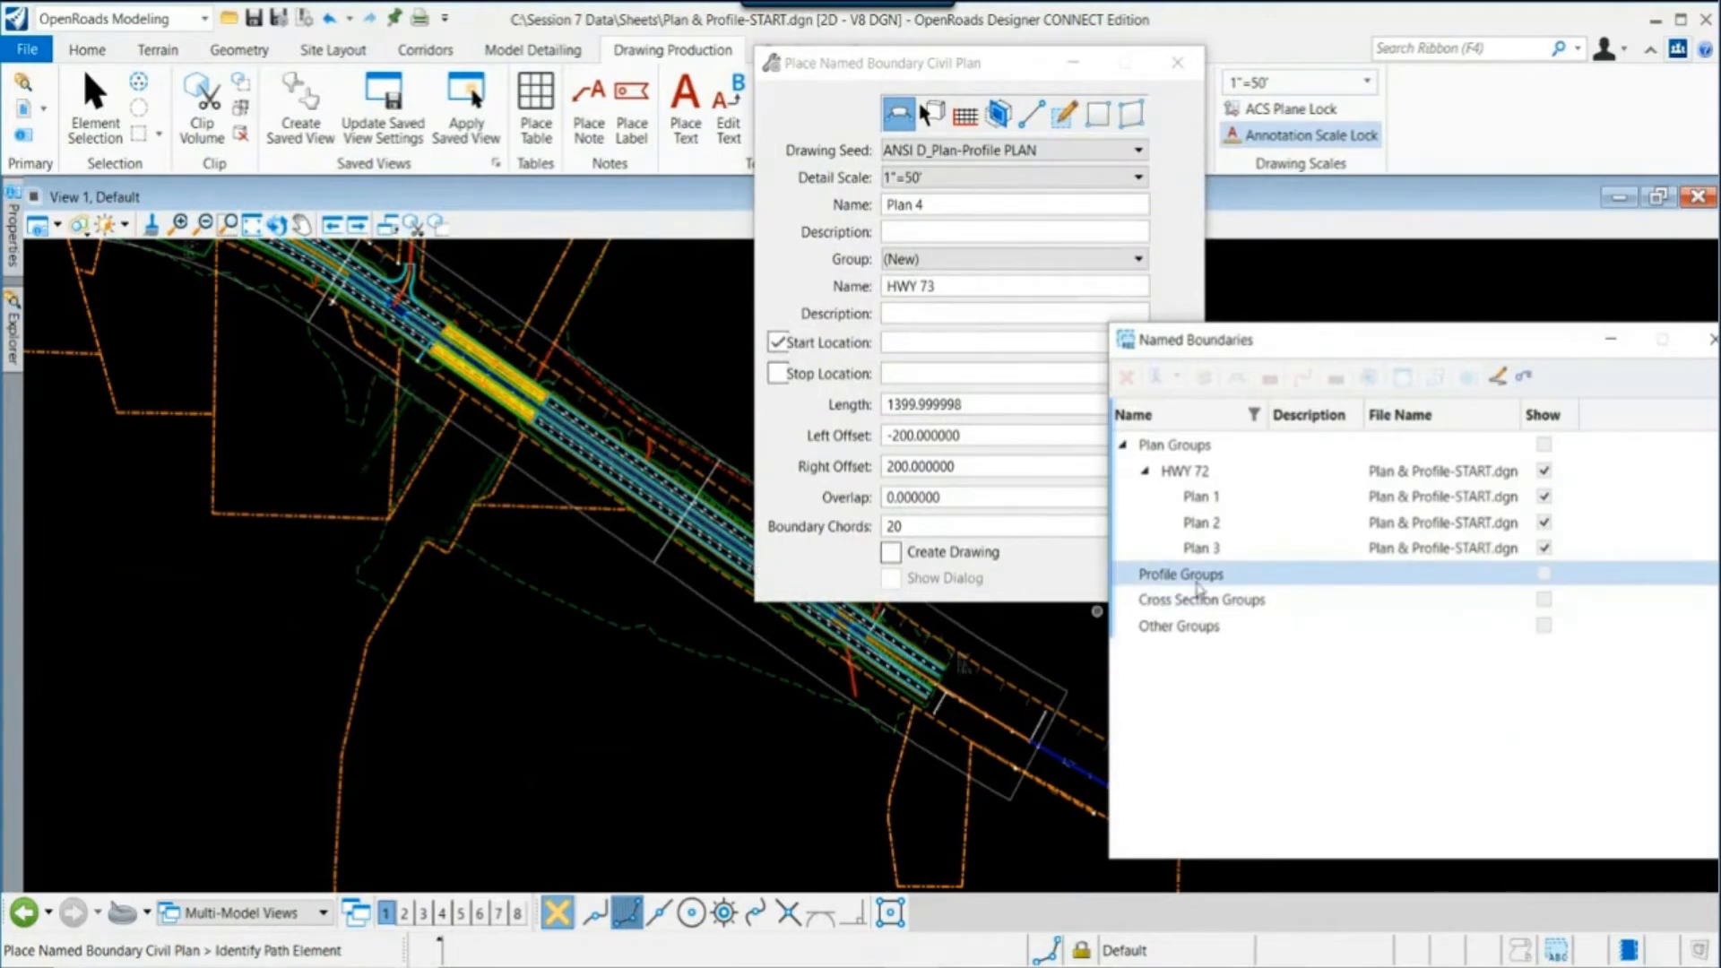
pyautogui.moveTo(1445, 340); pyautogui.dragTo(1410, 348)
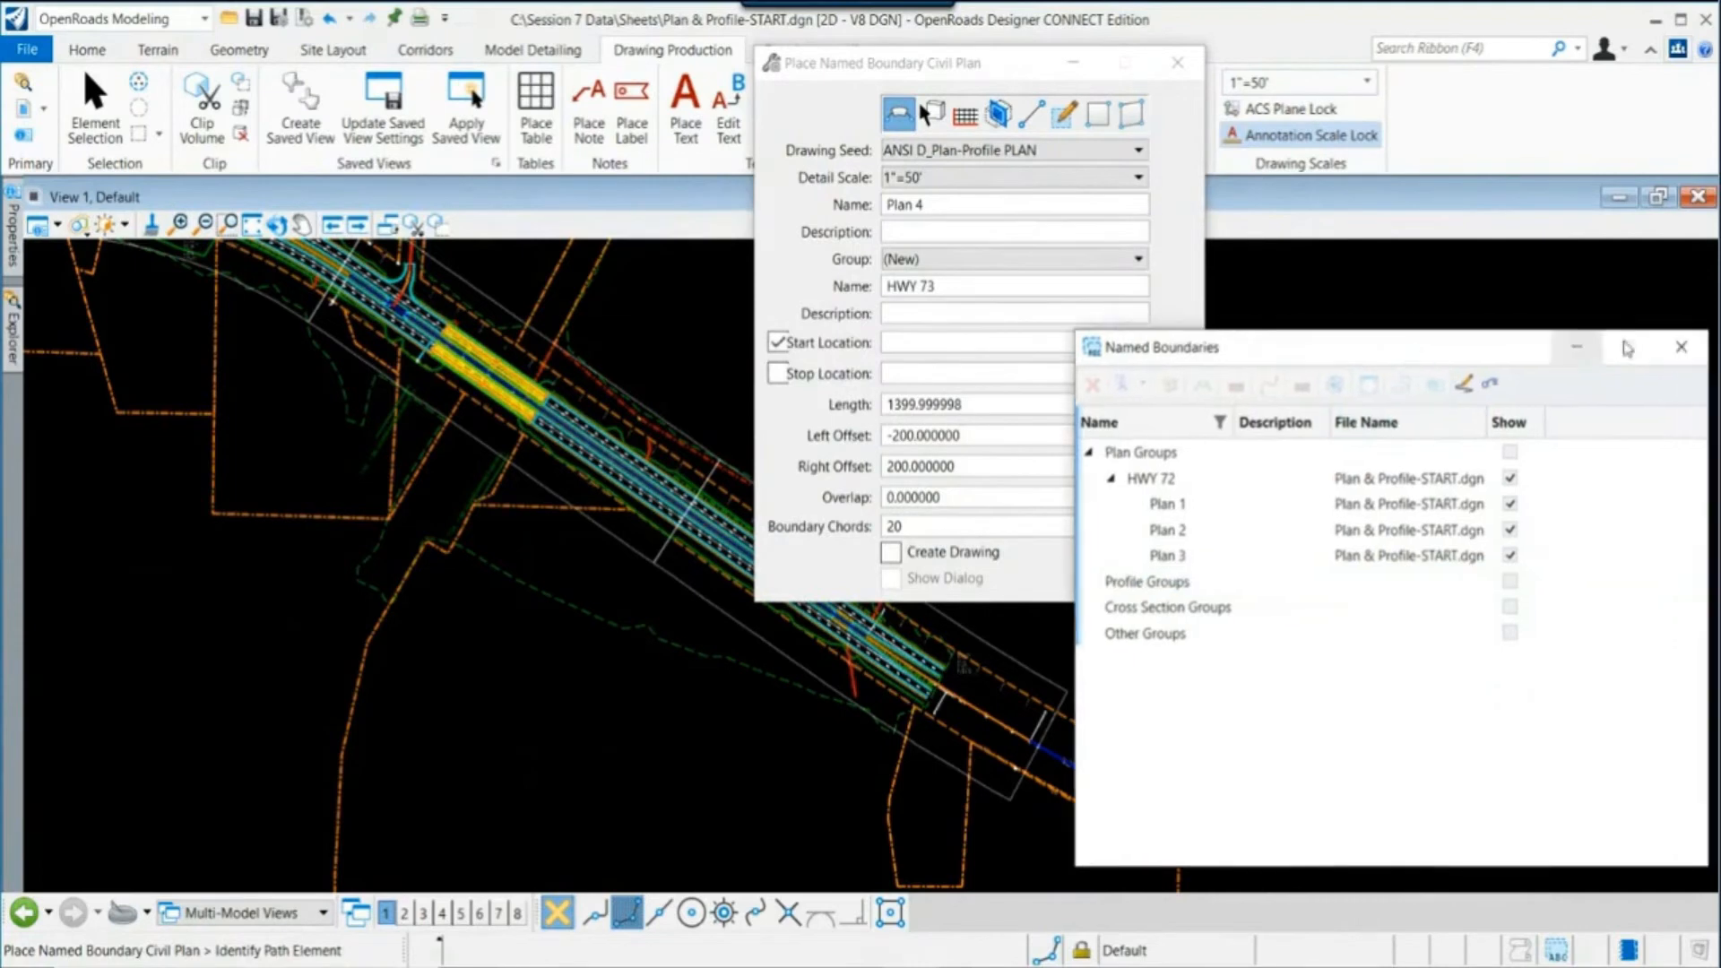
pyautogui.click(1675, 356)
# Step: Leave the boundary placement, select the HWY 72 centerline and open its profile model in View 2
pyautogui.scroll(1, 567, 664)
pyautogui.scroll(1, 933, 744)
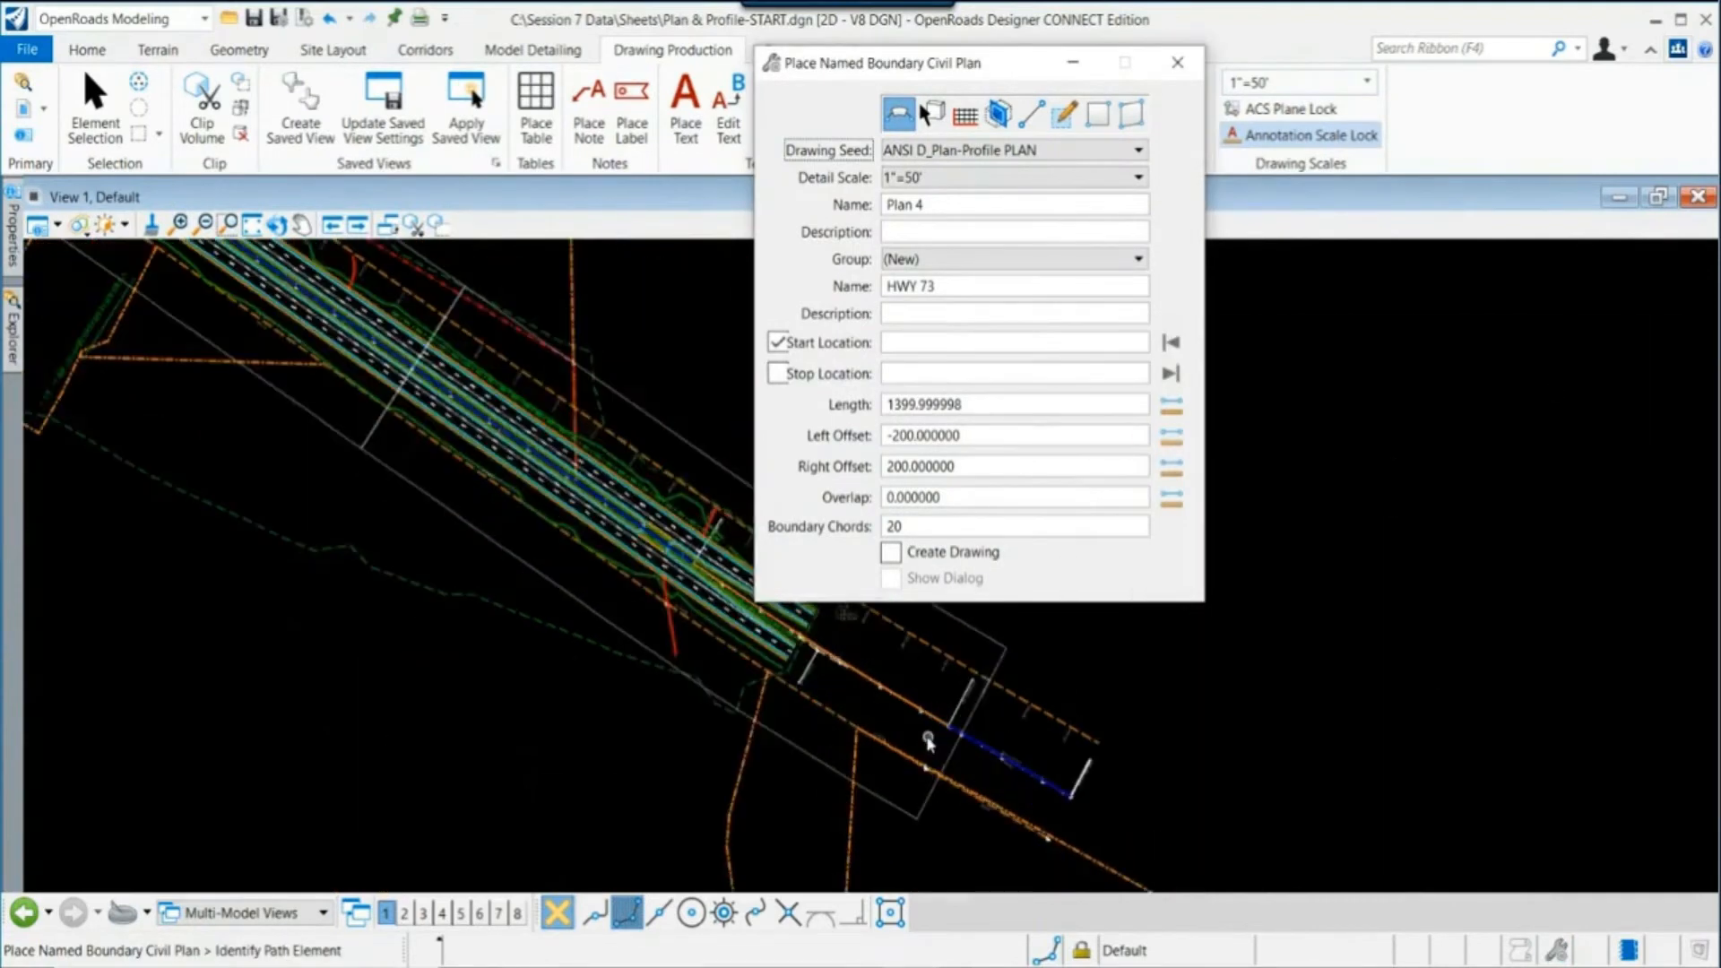
pyautogui.scroll(1, 878, 703)
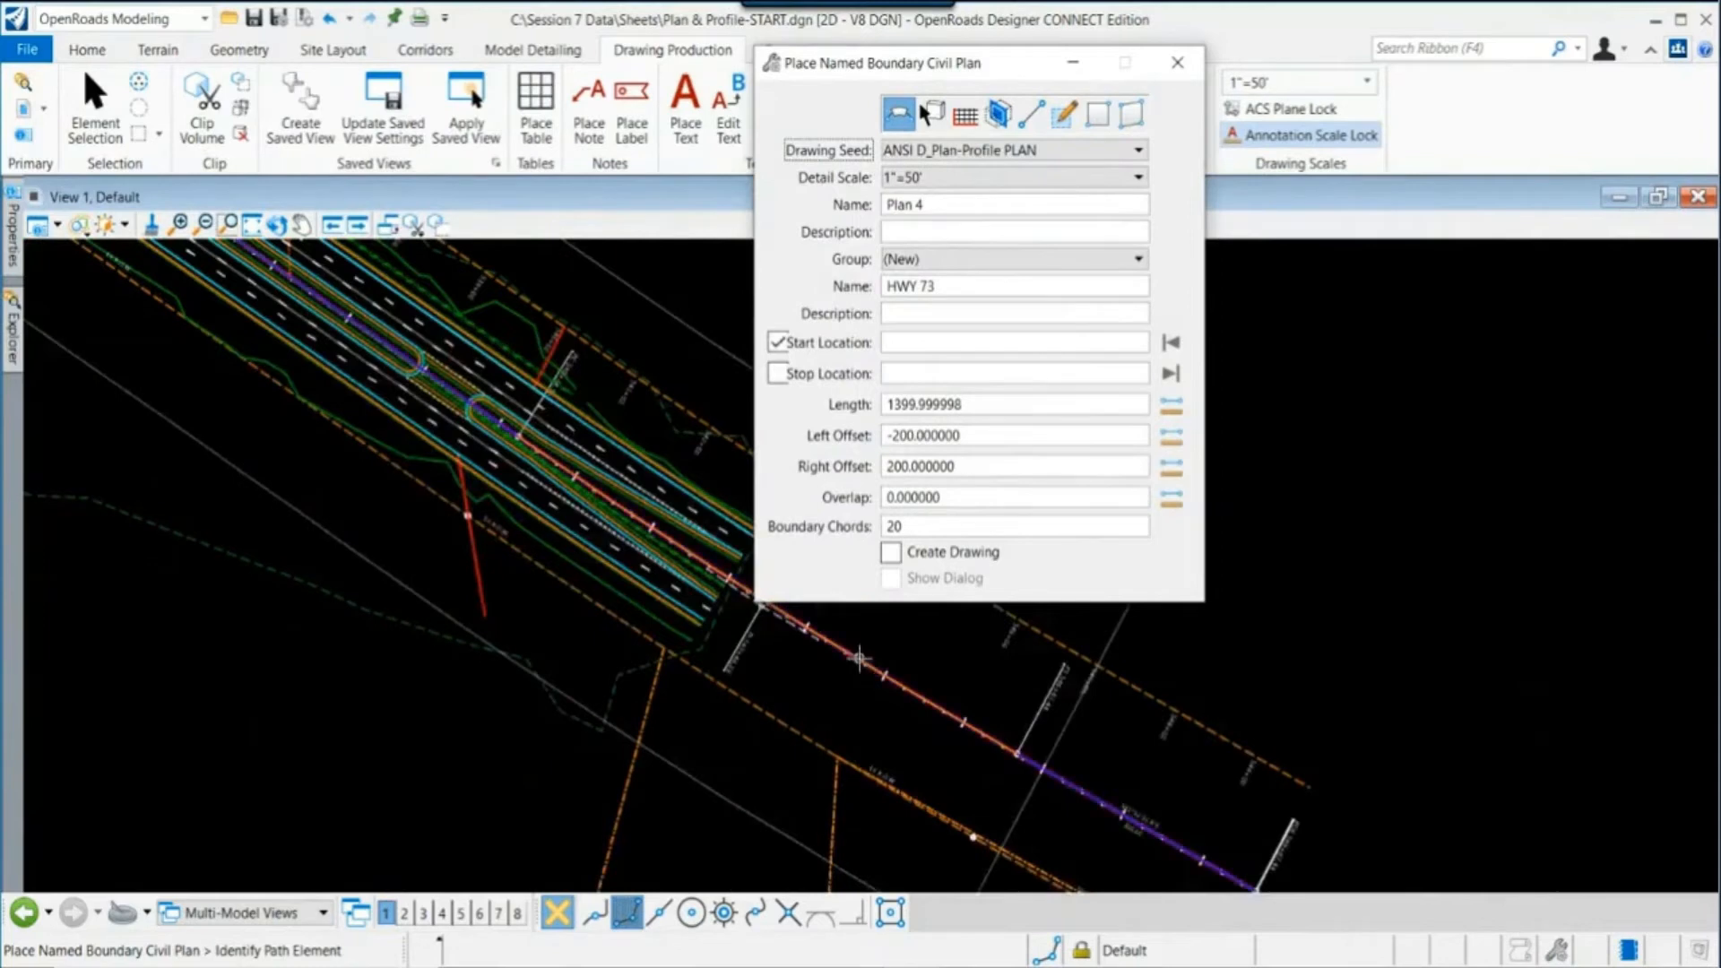
pyautogui.click(863, 655)
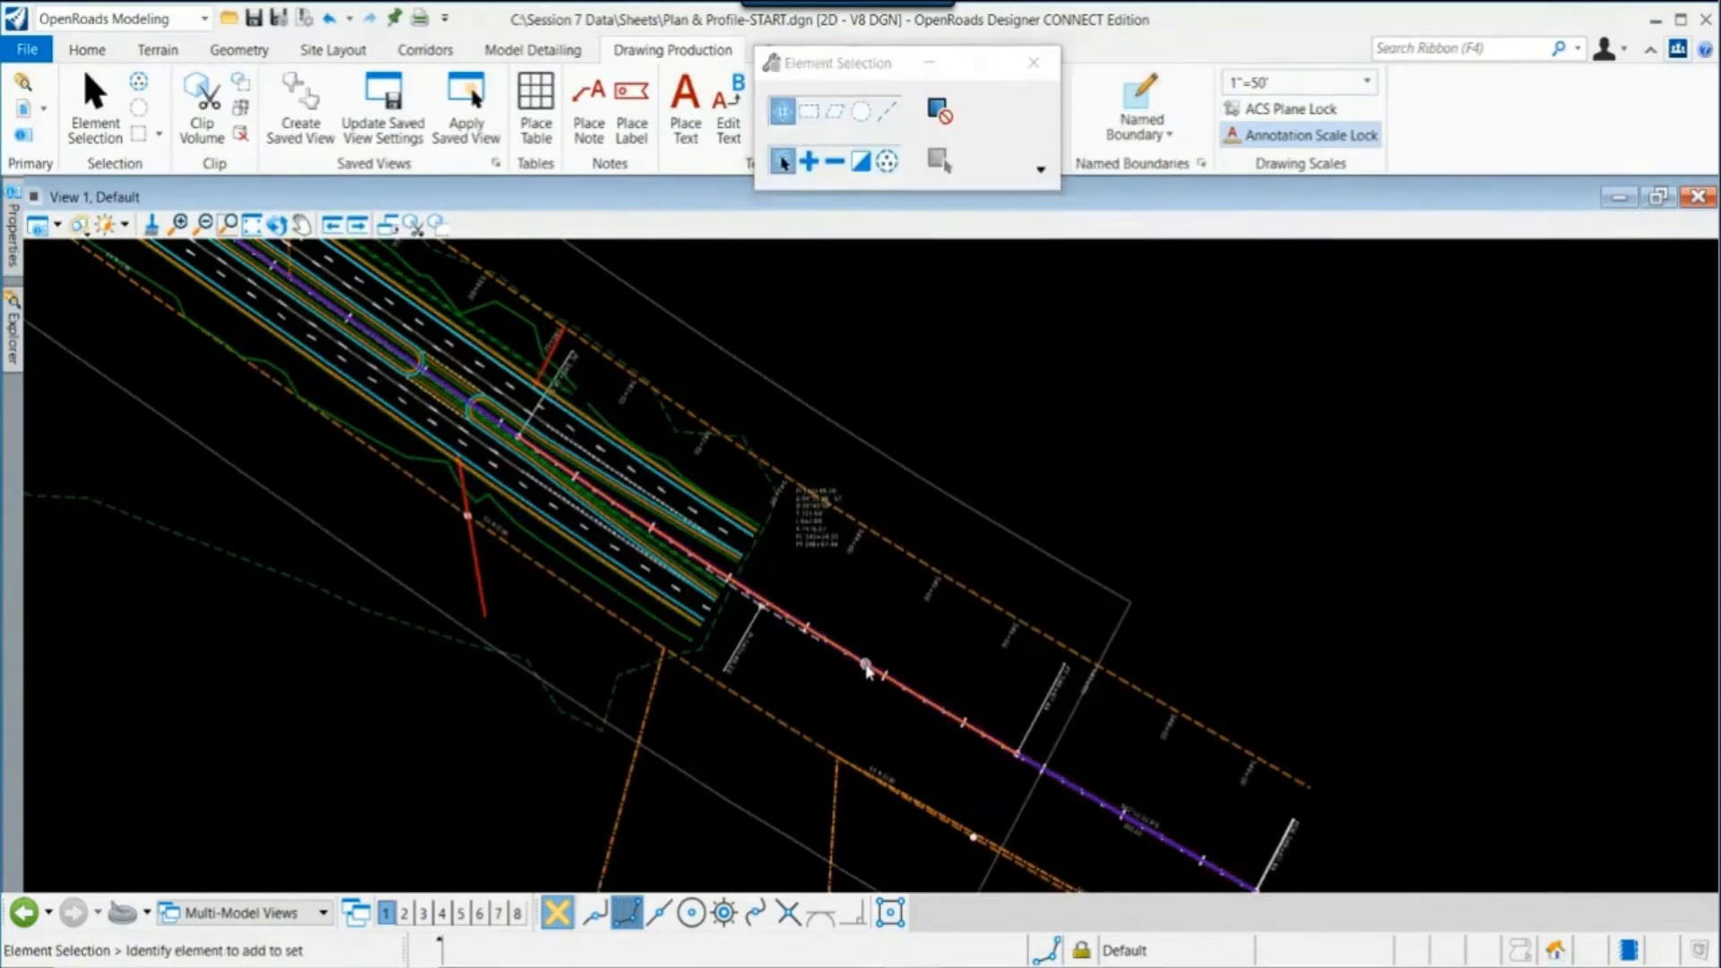
pyautogui.click(862, 665)
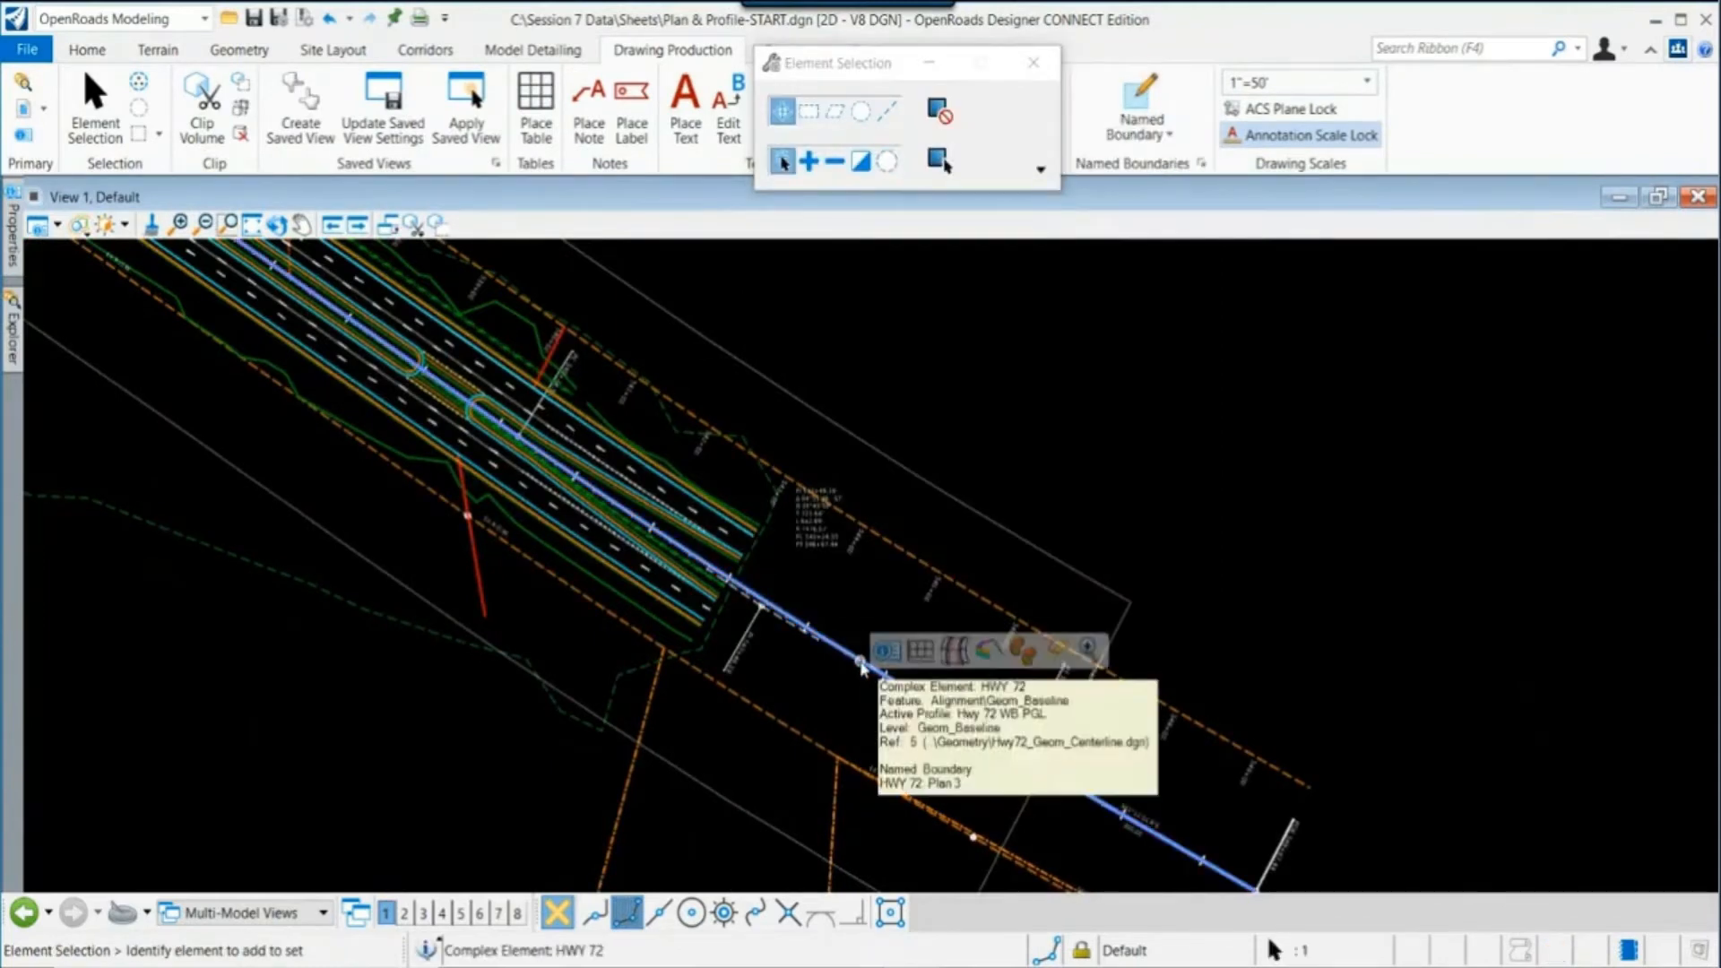
pyautogui.click(916, 651)
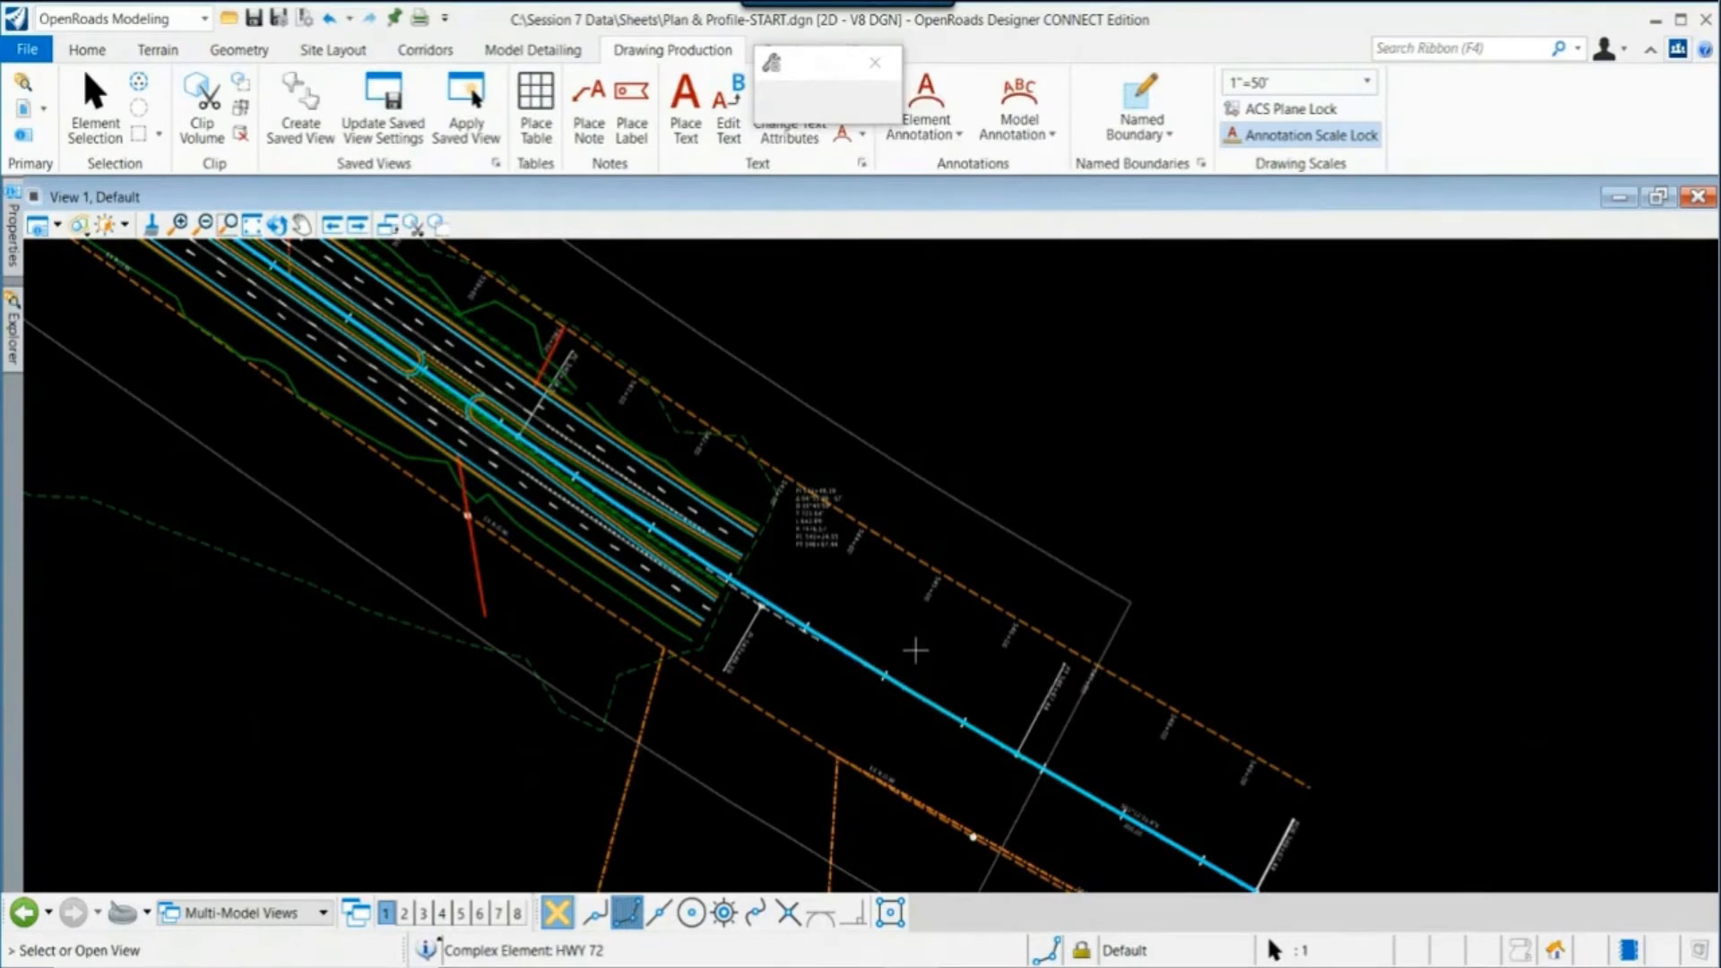
pyautogui.click(405, 913)
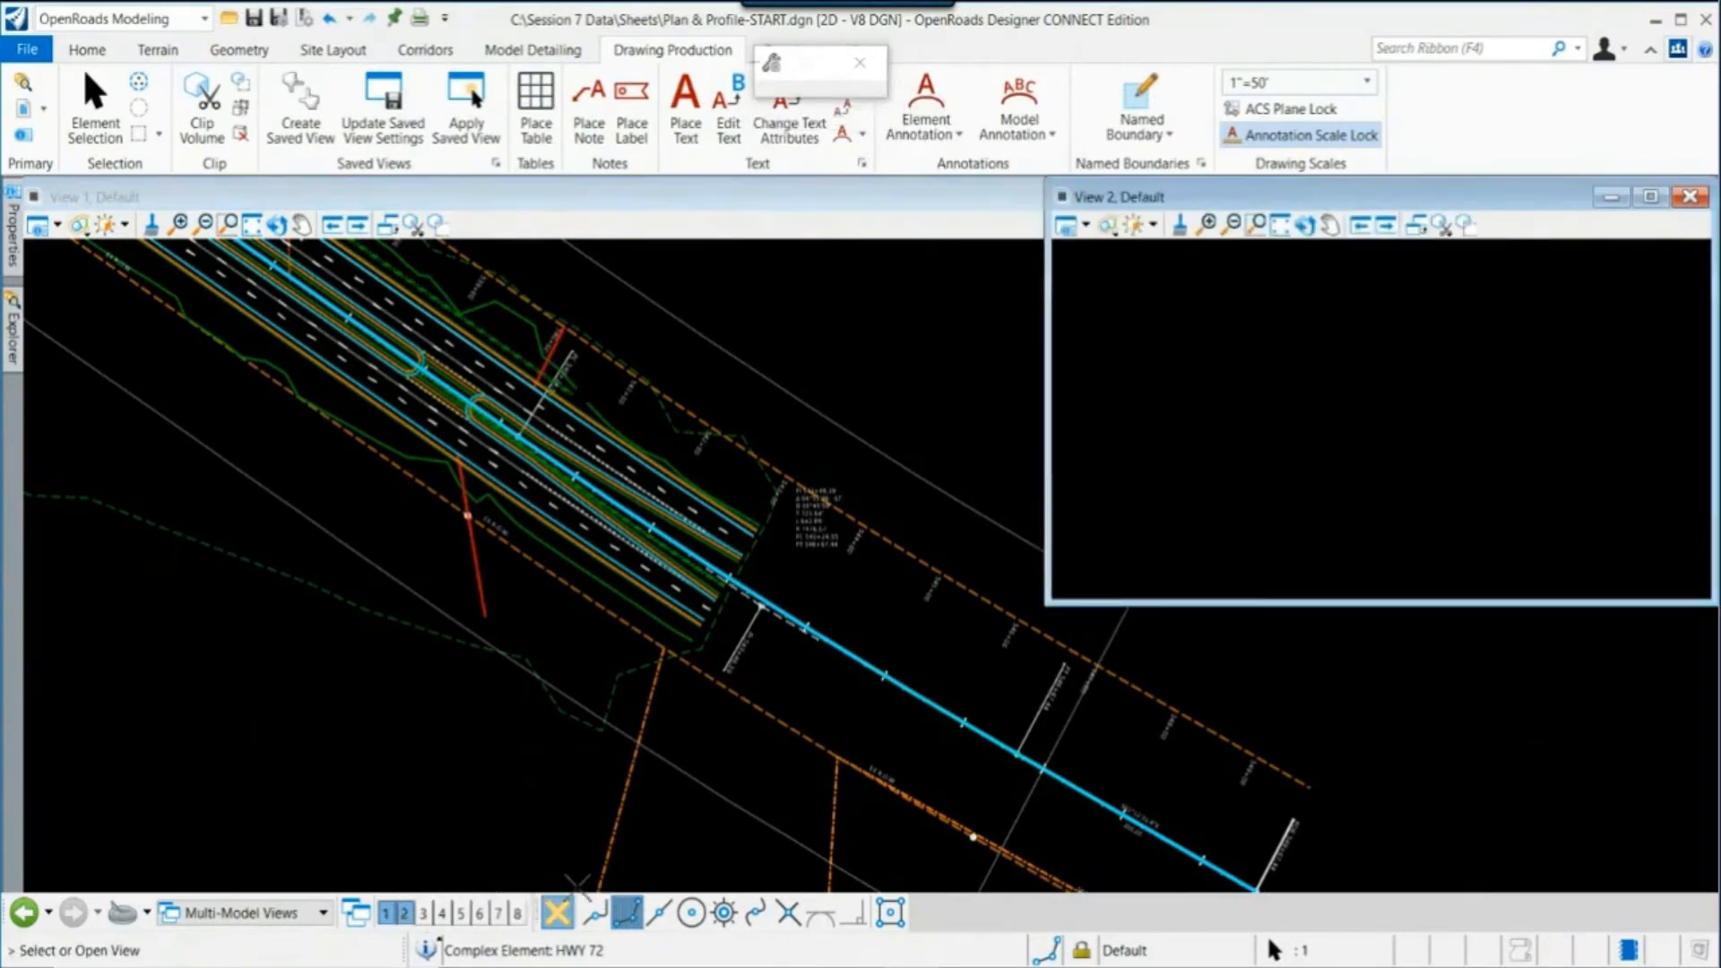
pyautogui.click(1357, 410)
# Step: Arrange the HWY 72 profile view alongside the plan, with the whole corridor framed and the Element Selection dialog clear of the drawing tools
pyautogui.moveTo(1389, 206); pyautogui.dragTo(571, 503)
pyautogui.scroll(-2, 879, 439)
pyautogui.scroll(-2, 879, 439)
pyautogui.moveTo(795, 409); pyautogui.dragTo(1026, 461, button='middle')
pyautogui.moveTo(684, 493); pyautogui.dragTo(582, 454)
pyautogui.scroll(-1, 818, 419)
pyautogui.moveTo(811, 404); pyautogui.dragTo(877, 480, button='middle')
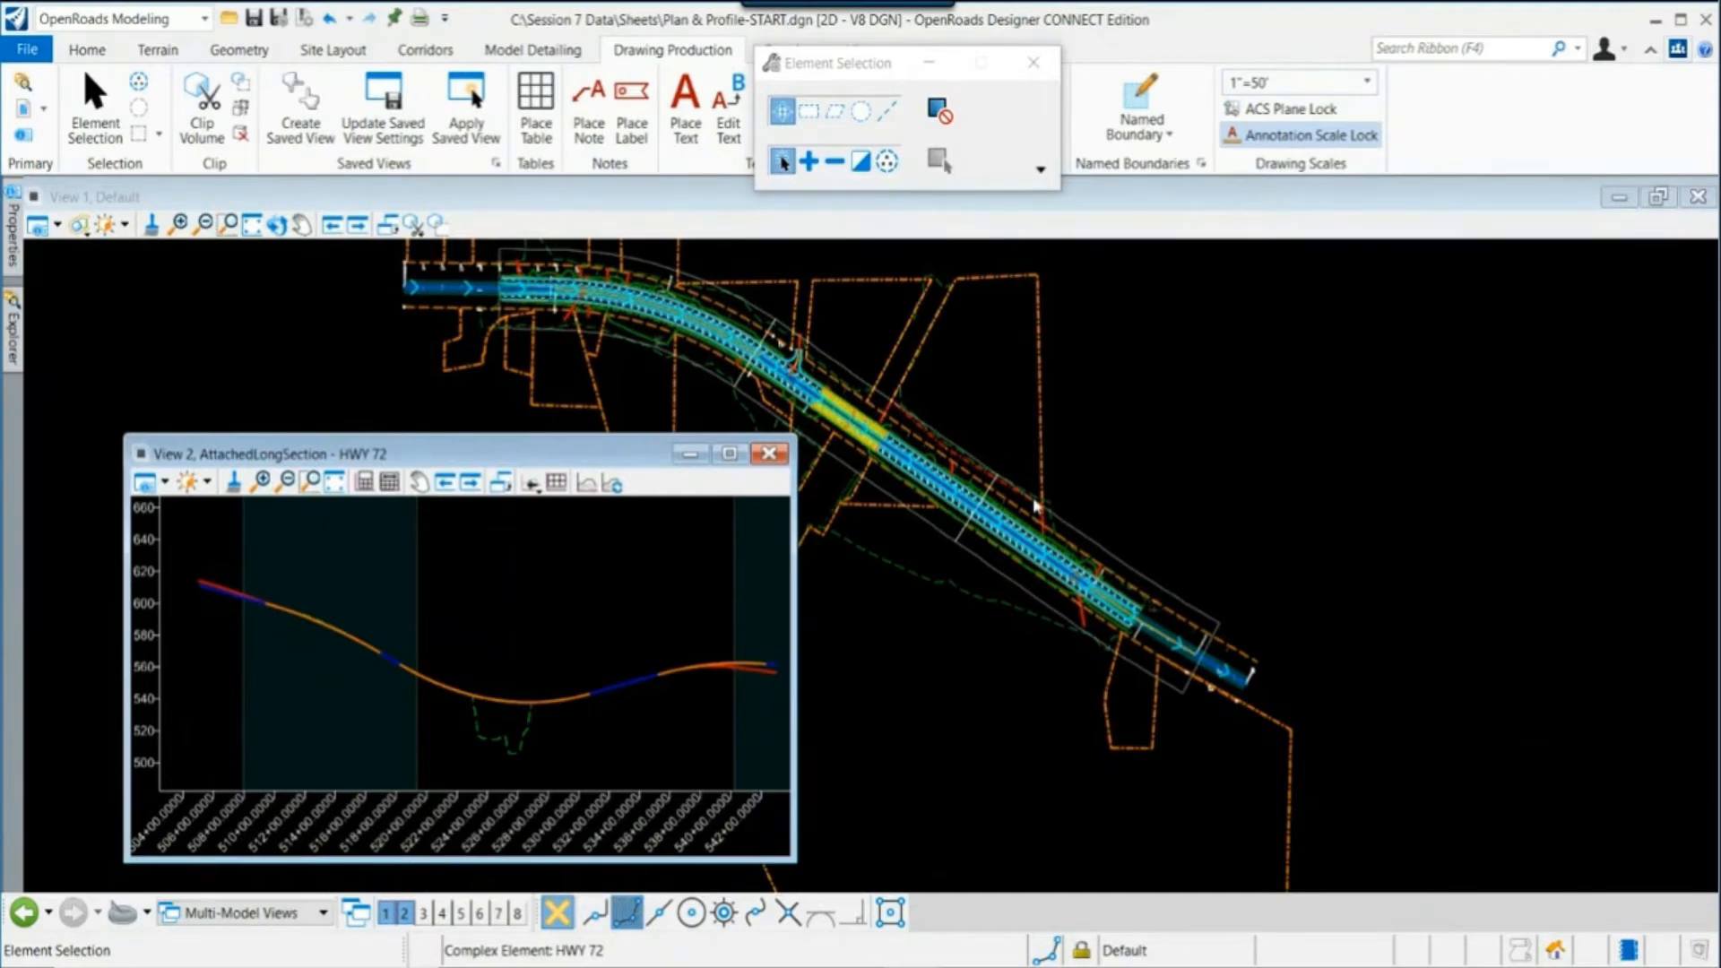
pyautogui.moveTo(897, 73); pyautogui.dragTo(1493, 466)
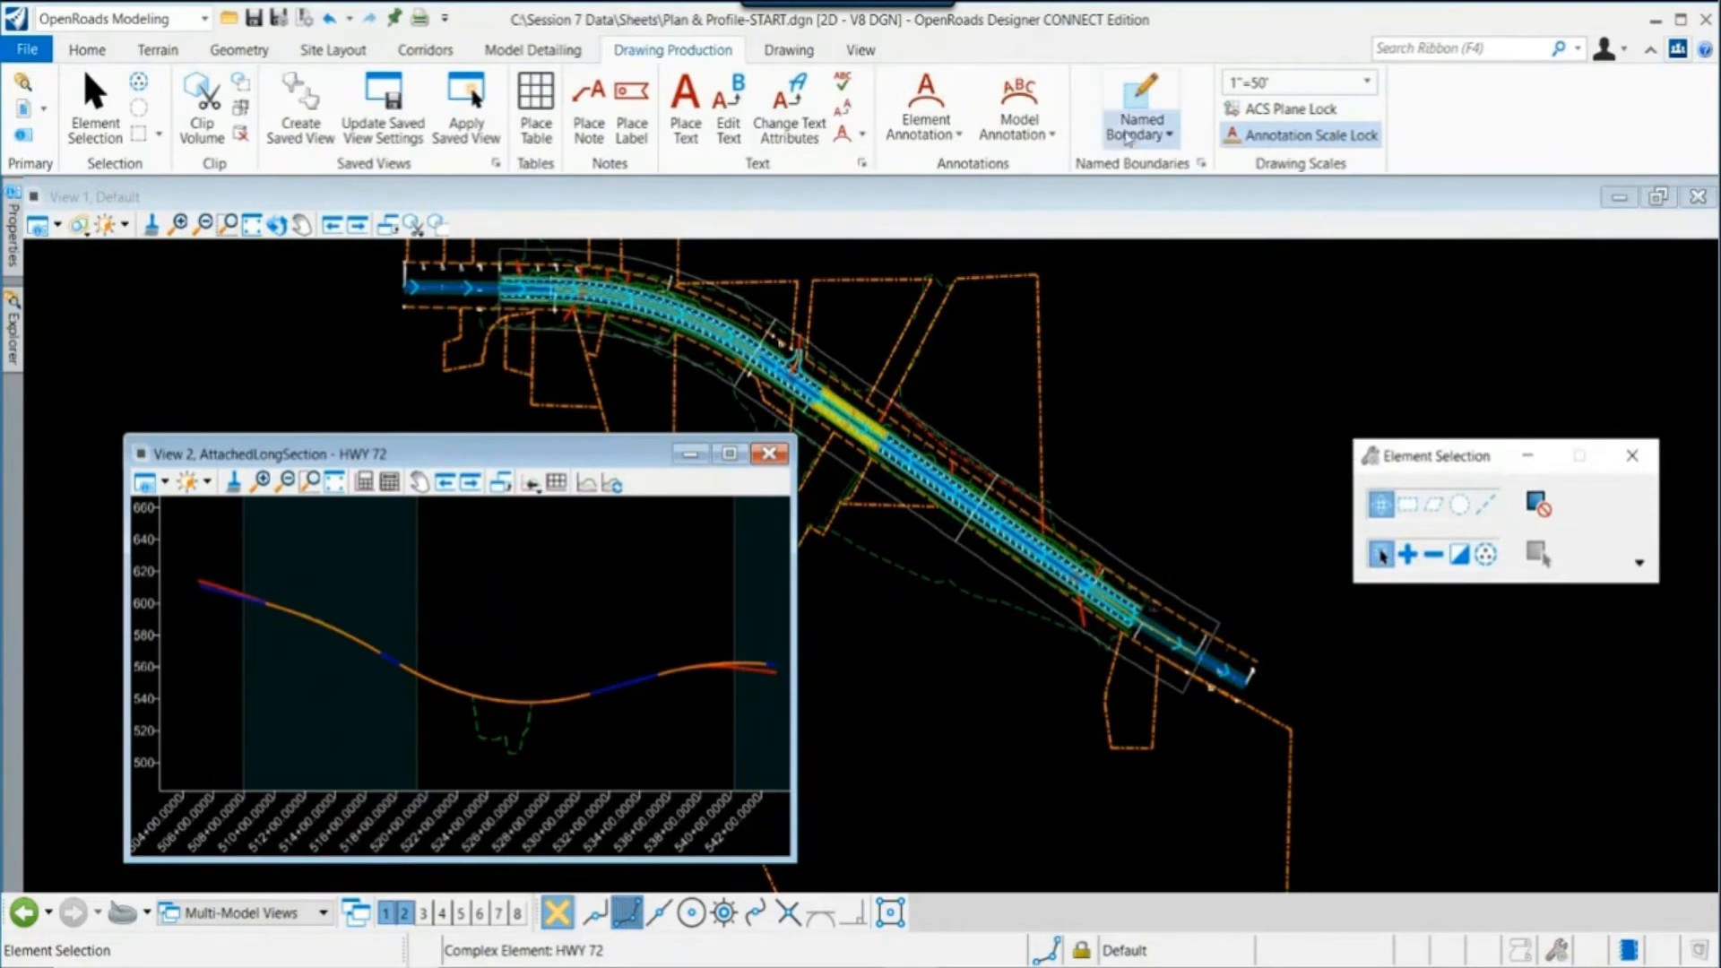
# Step: Set up civil profile named boundaries with the ANSI D_Plan-Profile PROFILE seed, the From Plan Group method and the HWY 72 plan group
pyautogui.click(1141, 99)
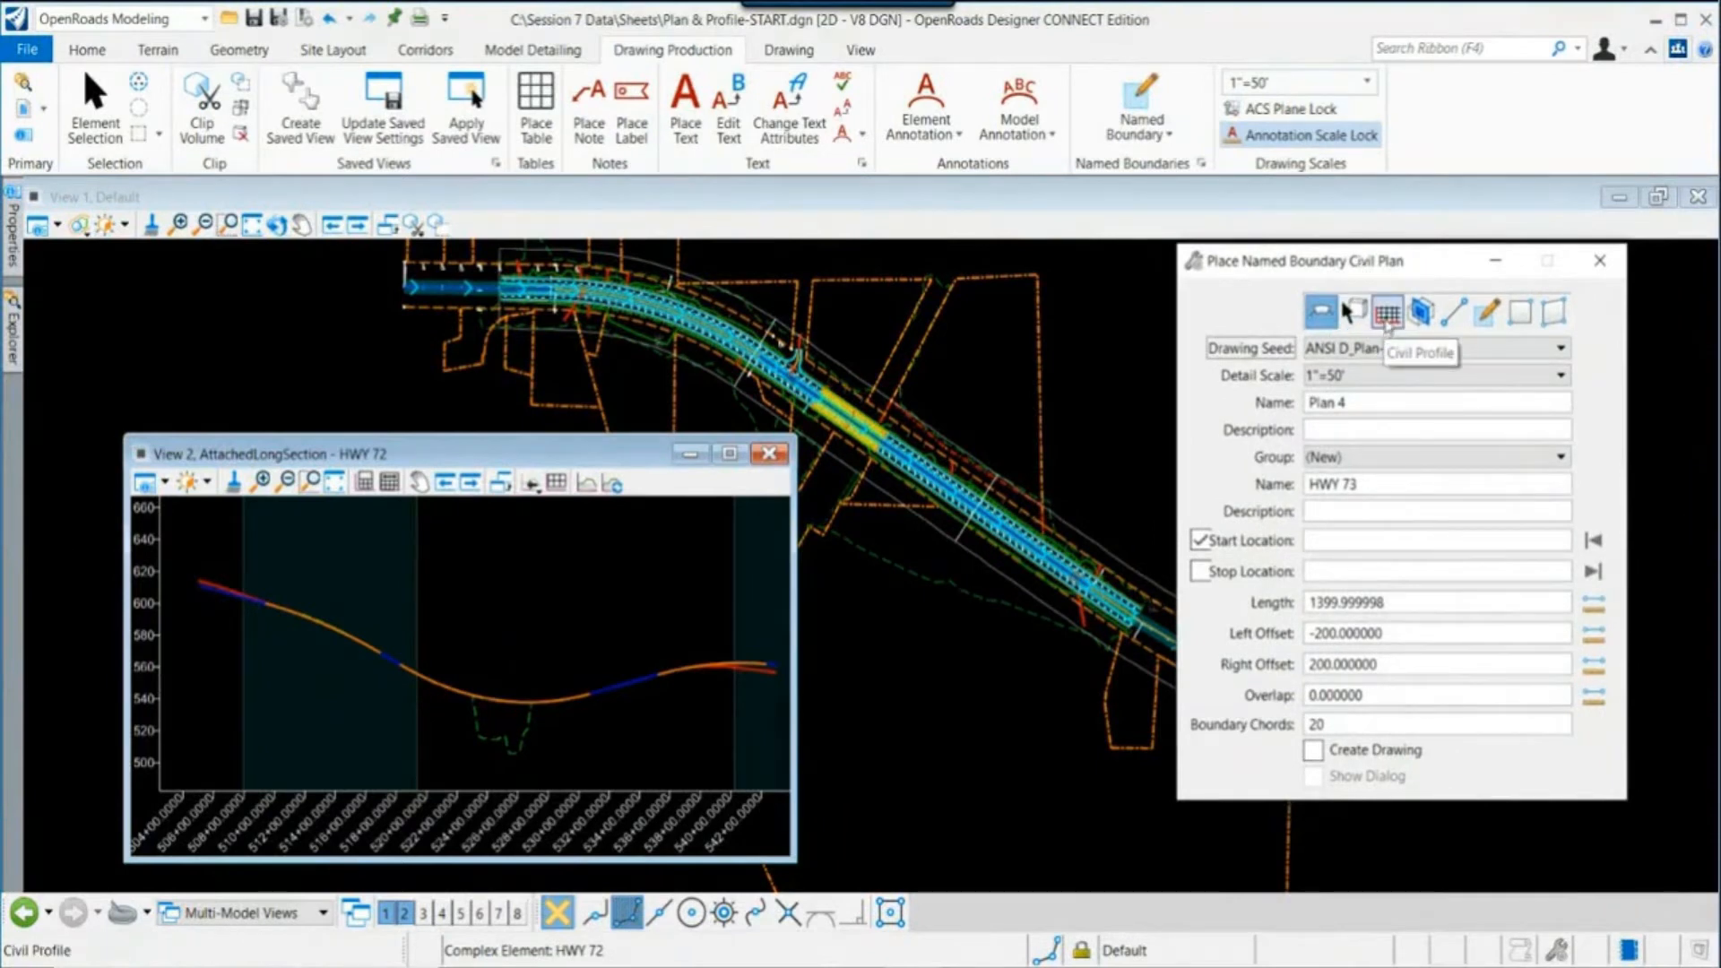
pyautogui.click(1386, 315)
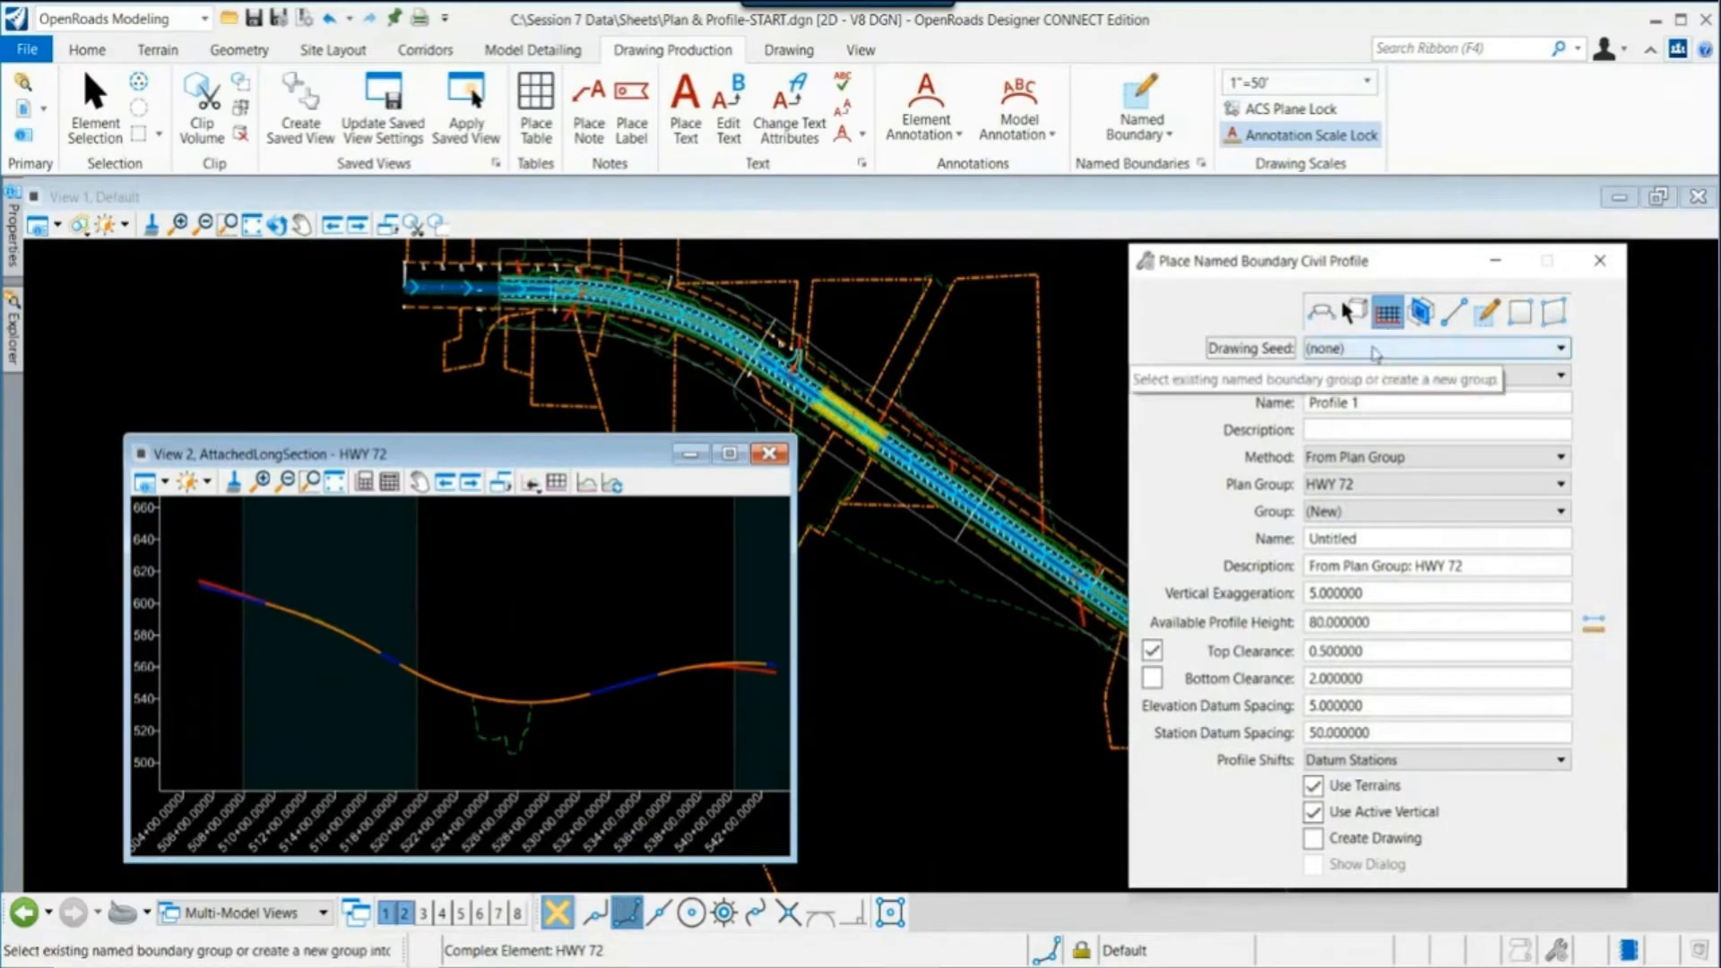
pyautogui.click(1376, 351)
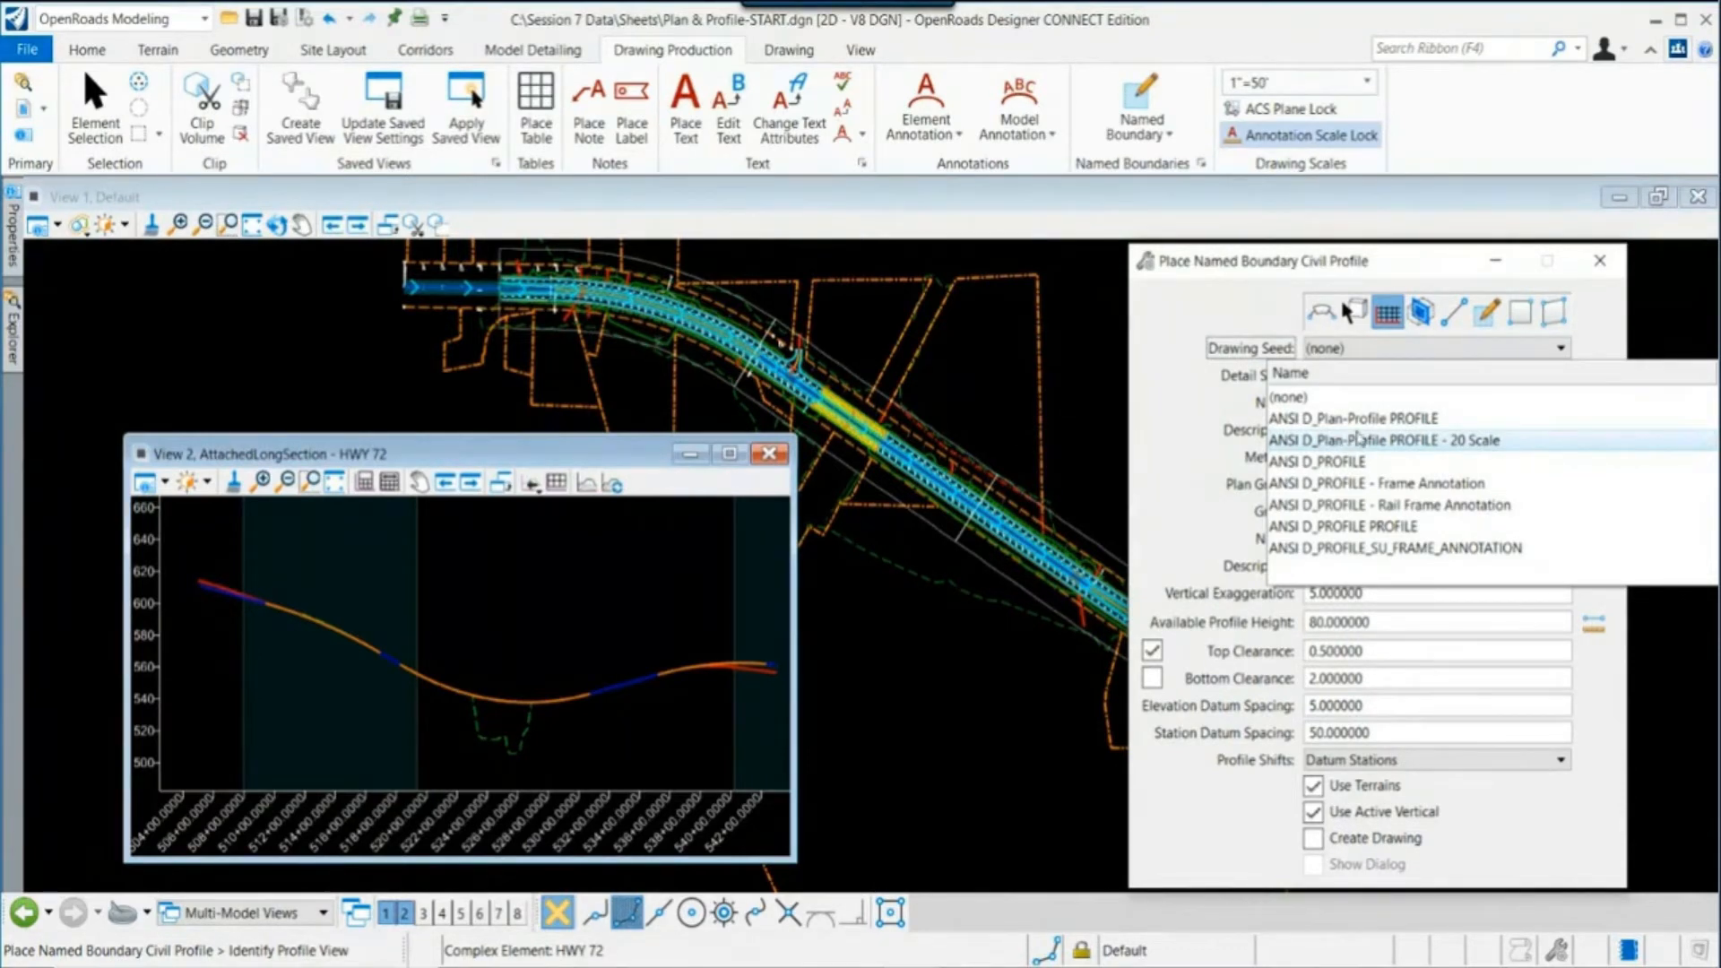
pyautogui.click(1369, 420)
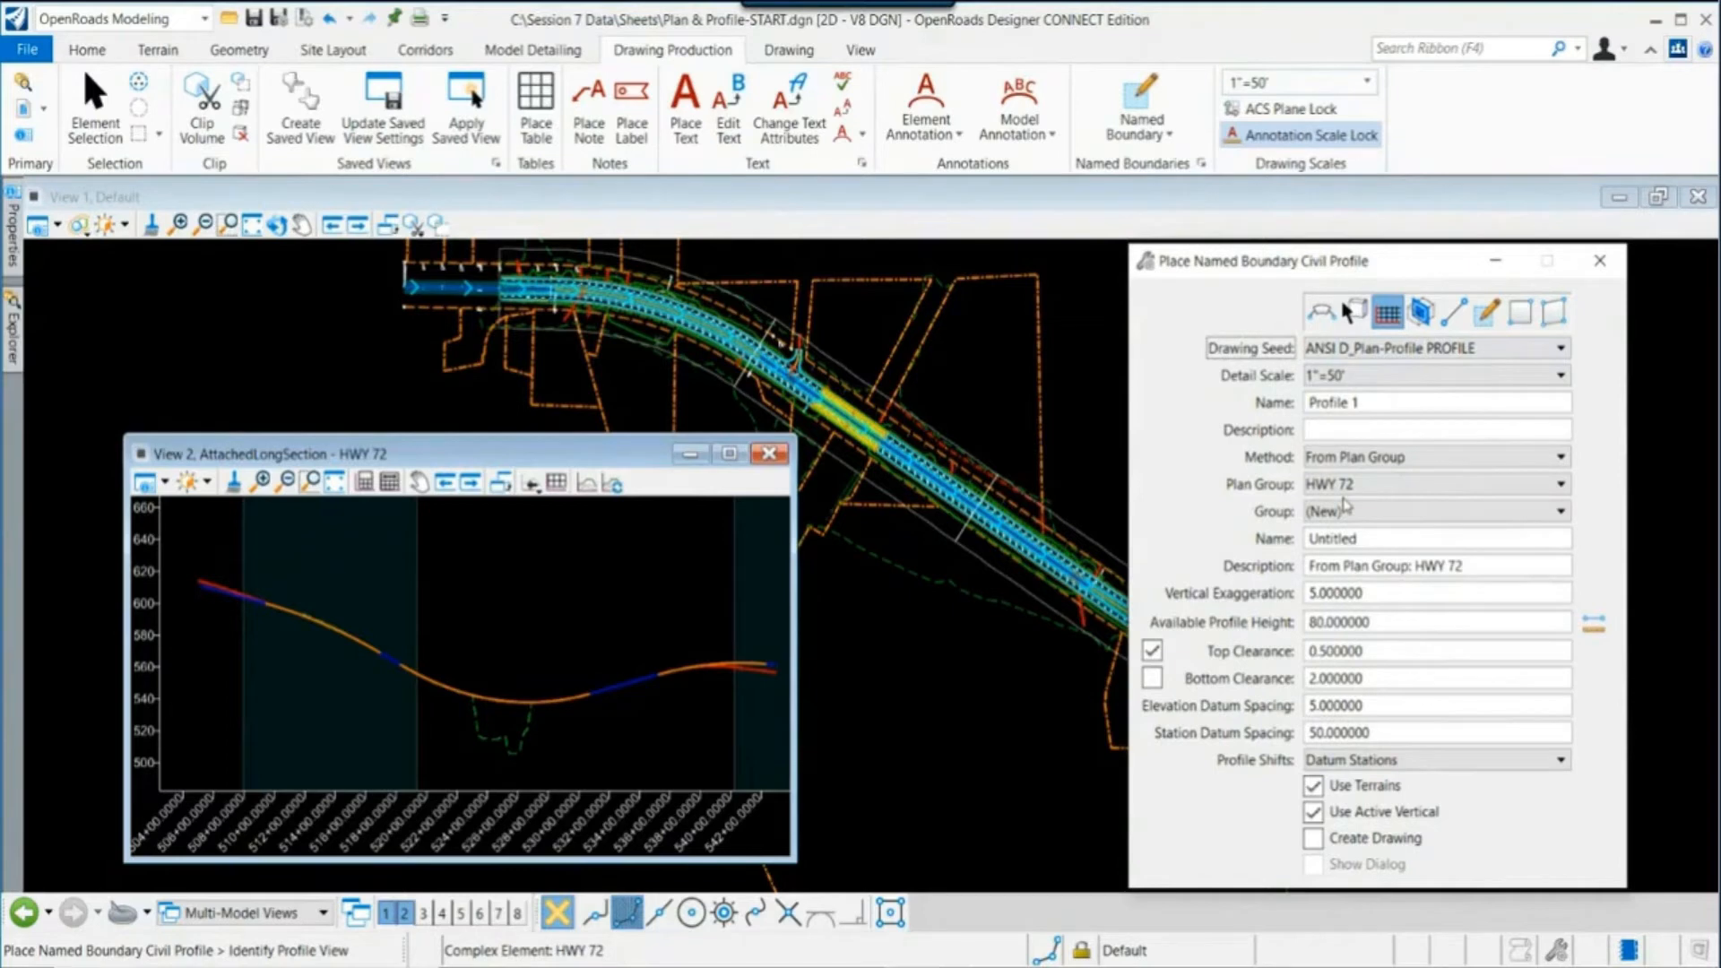
pyautogui.click(1345, 458)
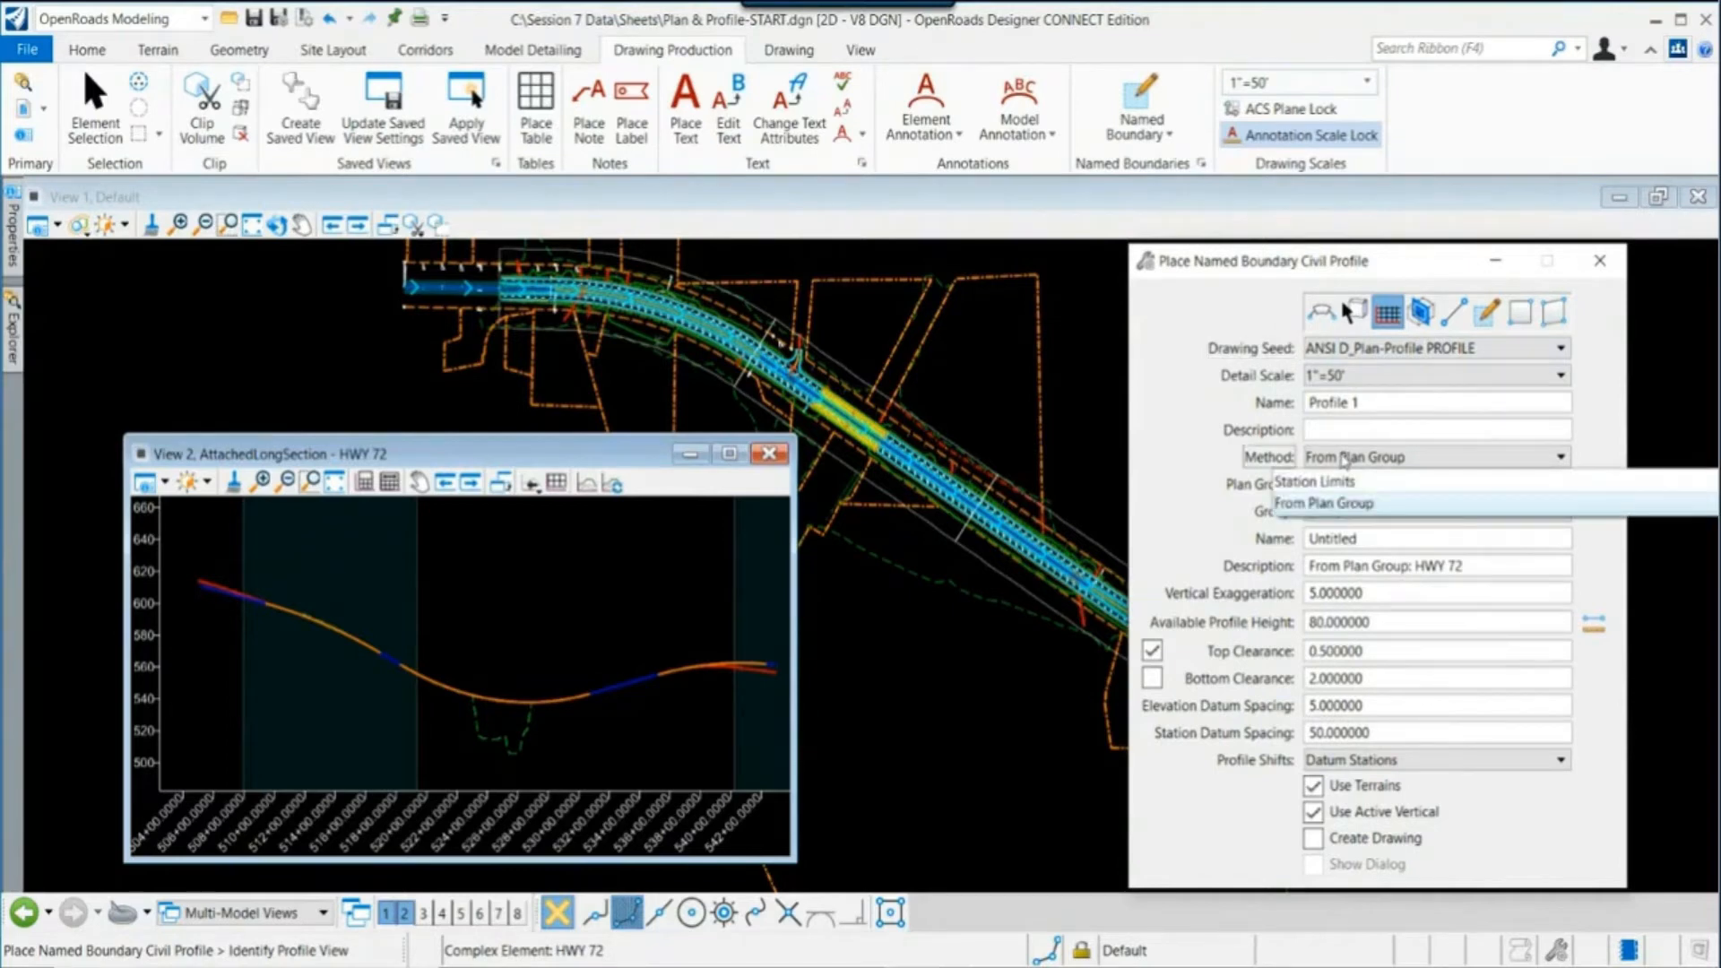
pyautogui.click(1349, 505)
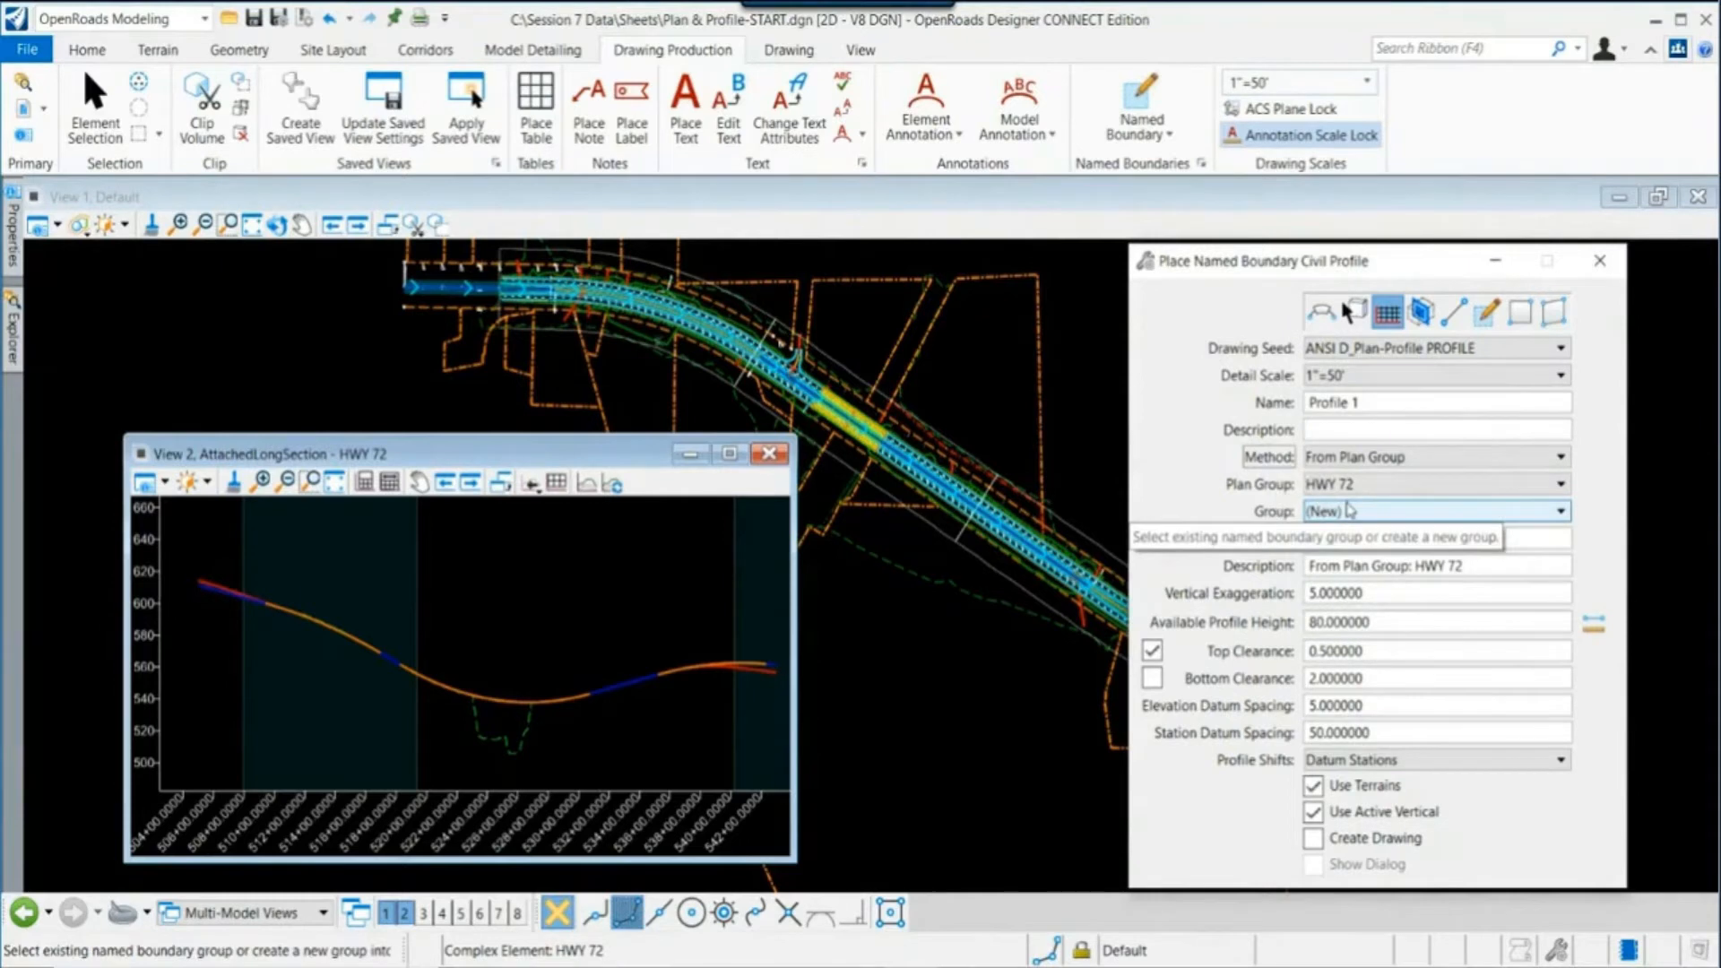
pyautogui.click(1390, 486)
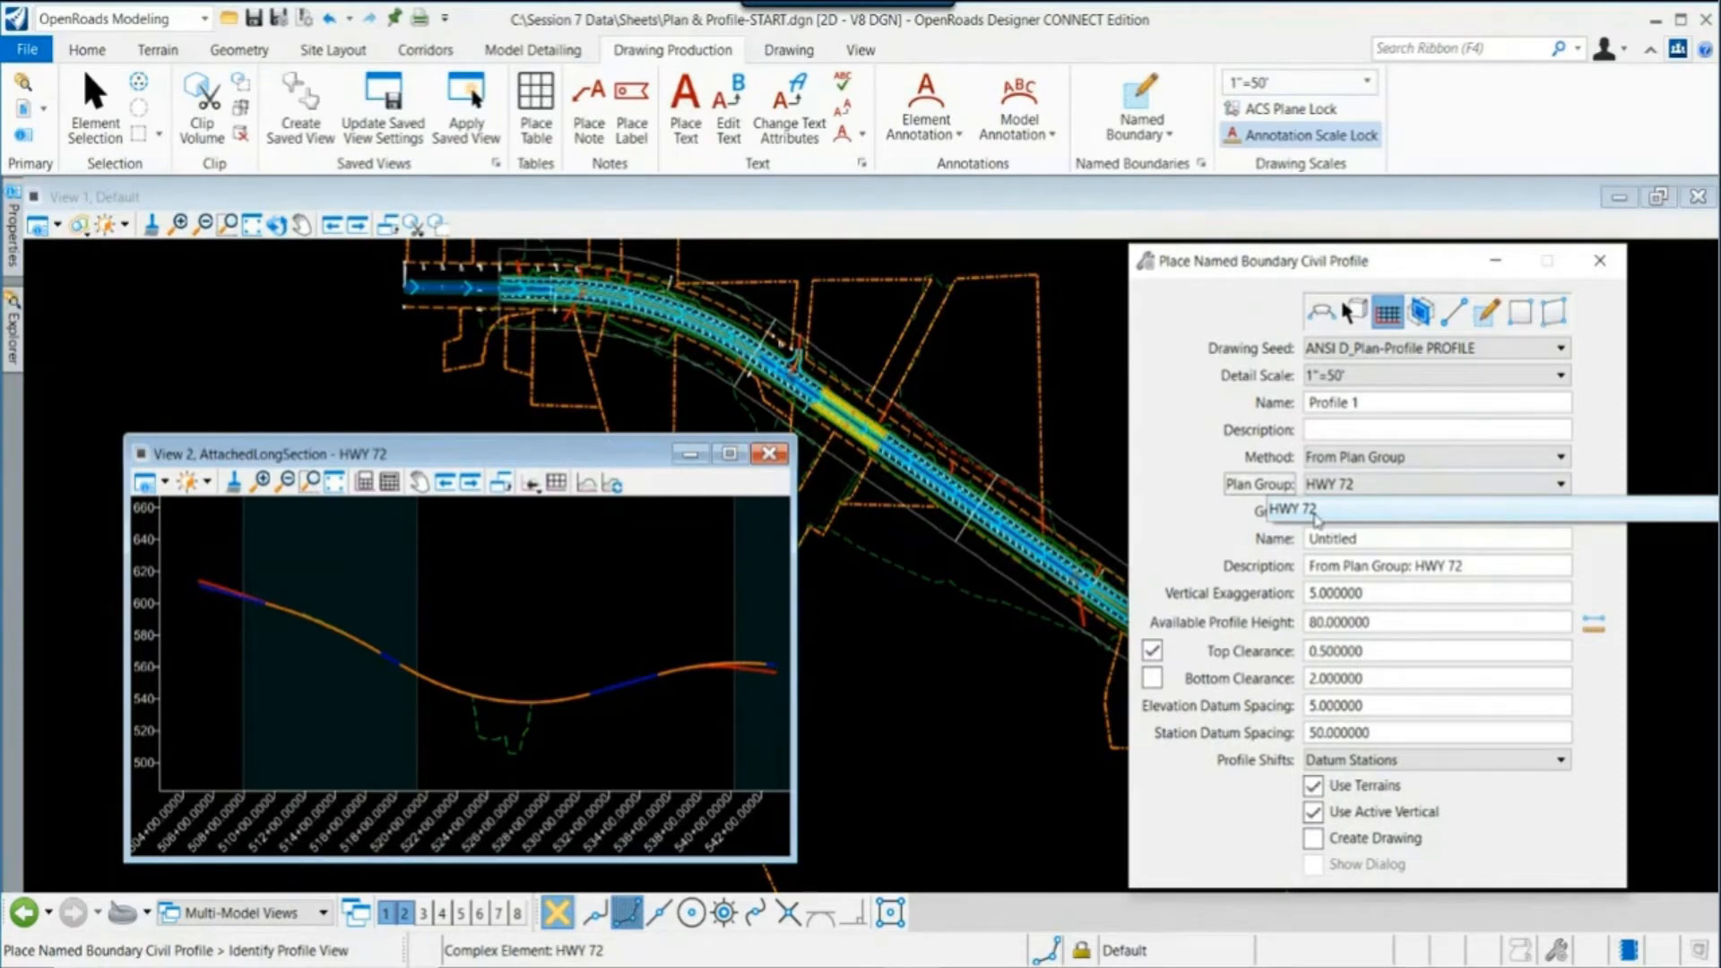
pyautogui.click(1315, 516)
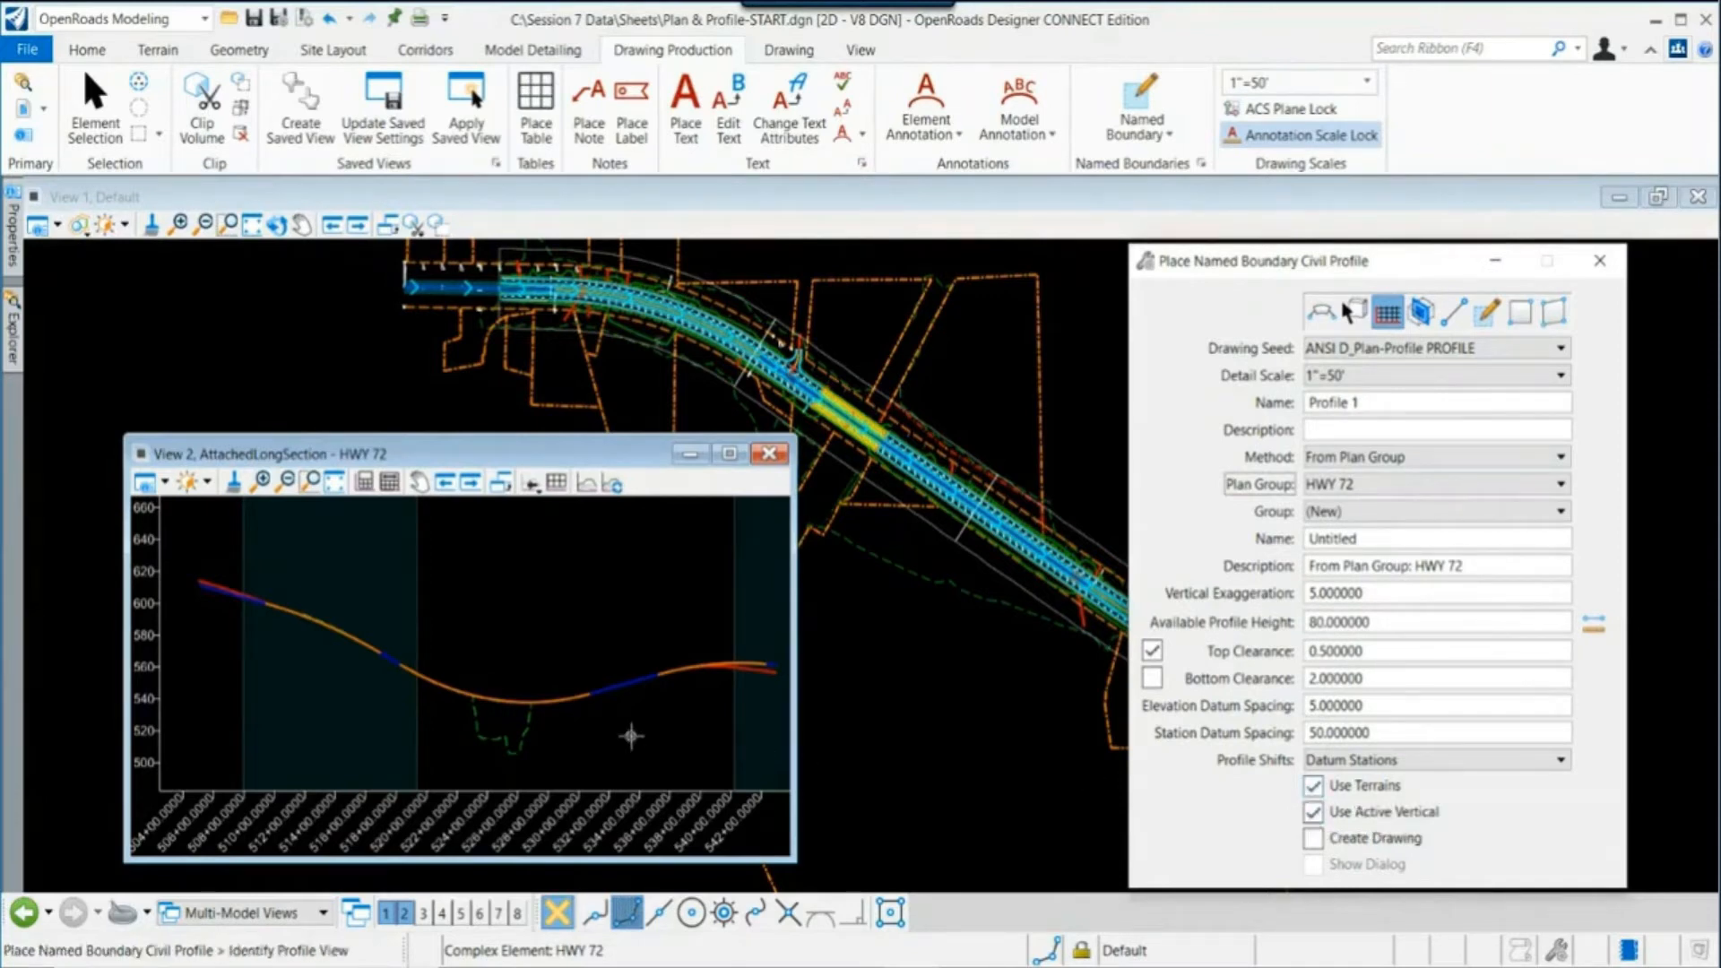
# Step: Place the profile named boundaries in the HWY 72 profile view, accept them and widen the view to show the whole set
pyautogui.click(631, 736)
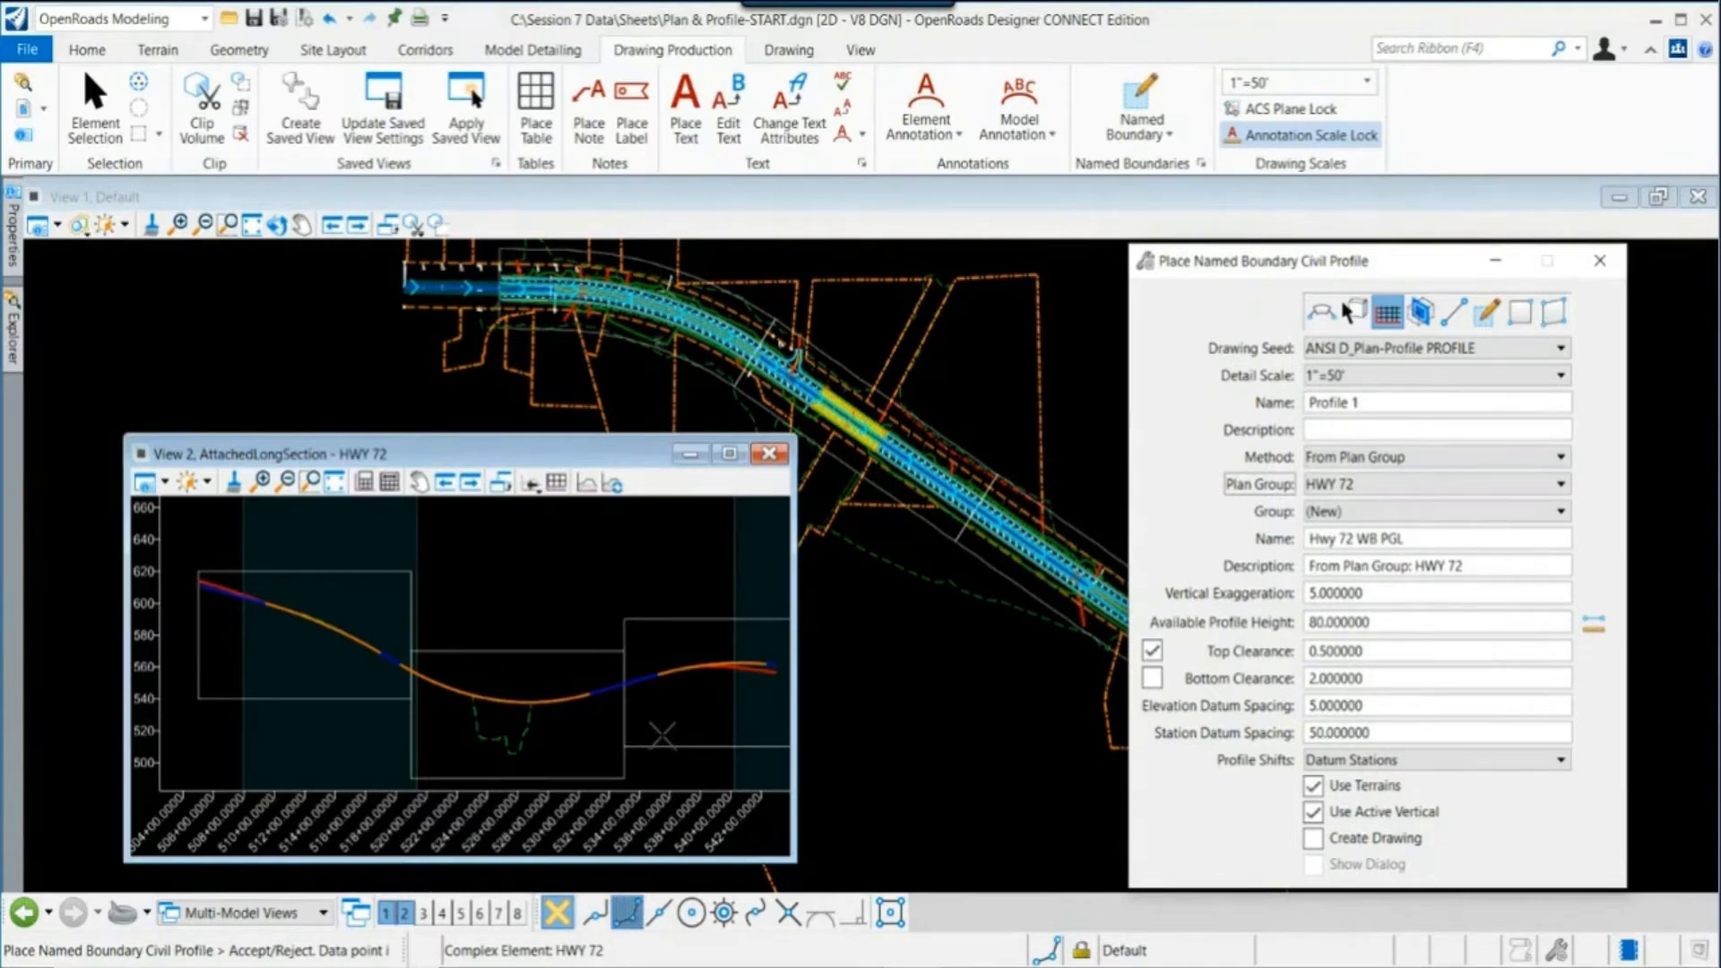
pyautogui.scroll(-1, 661, 735)
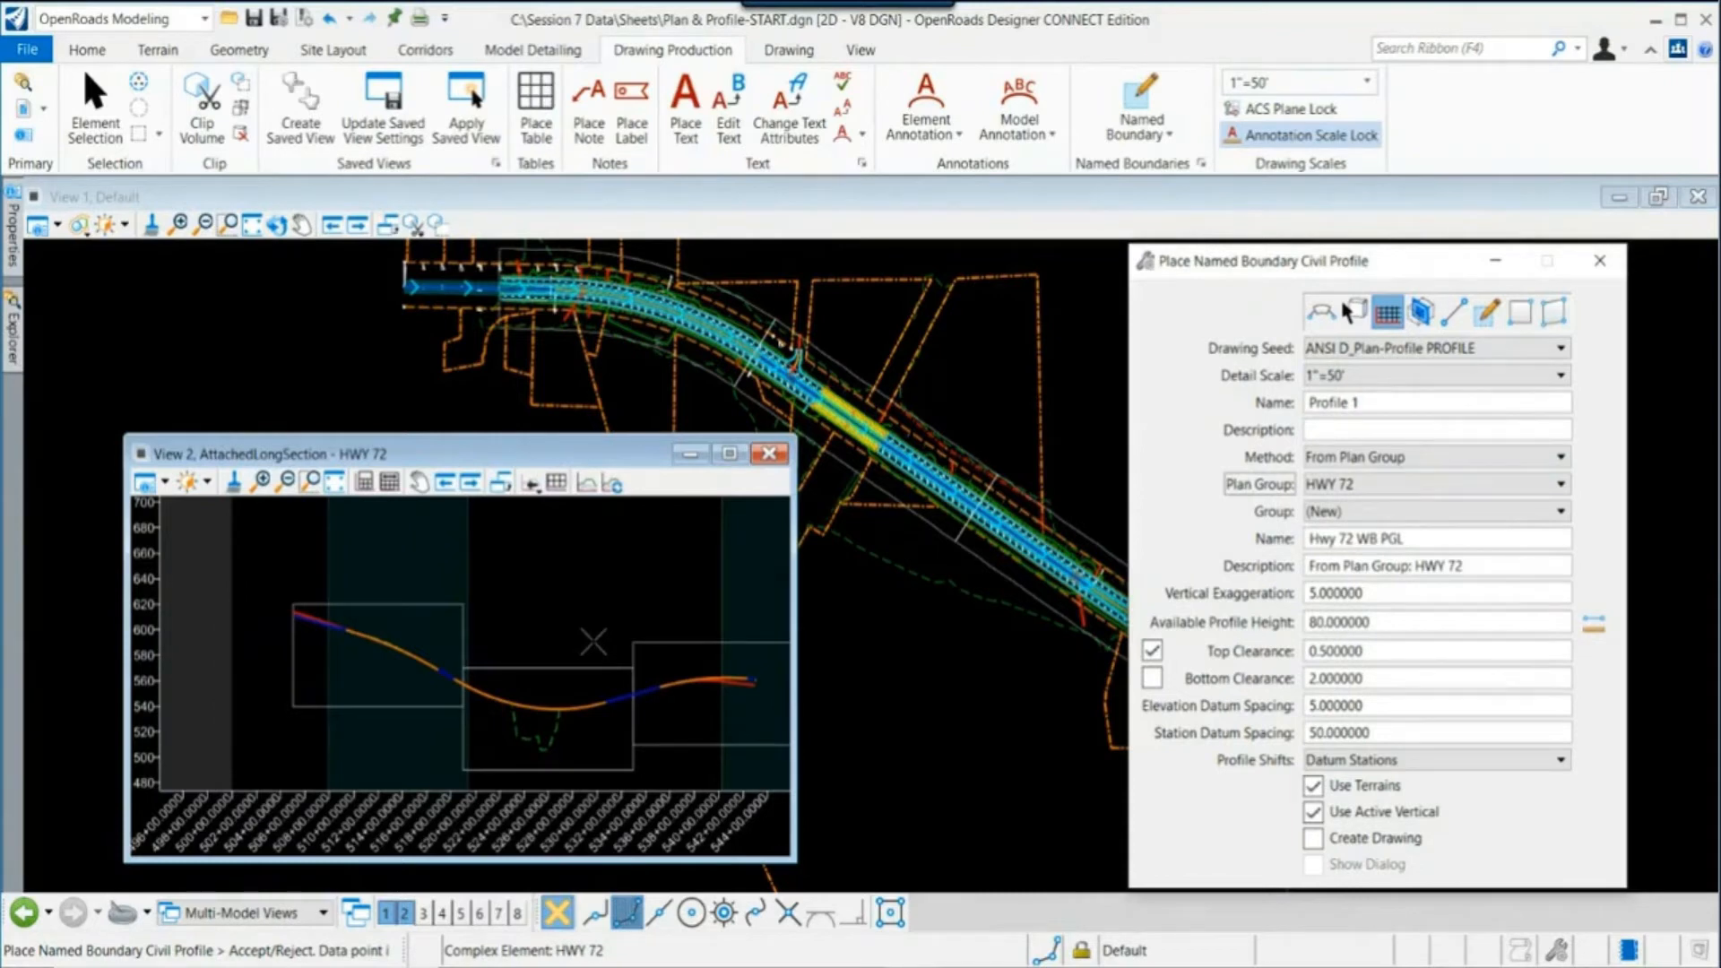
pyautogui.click(589, 636)
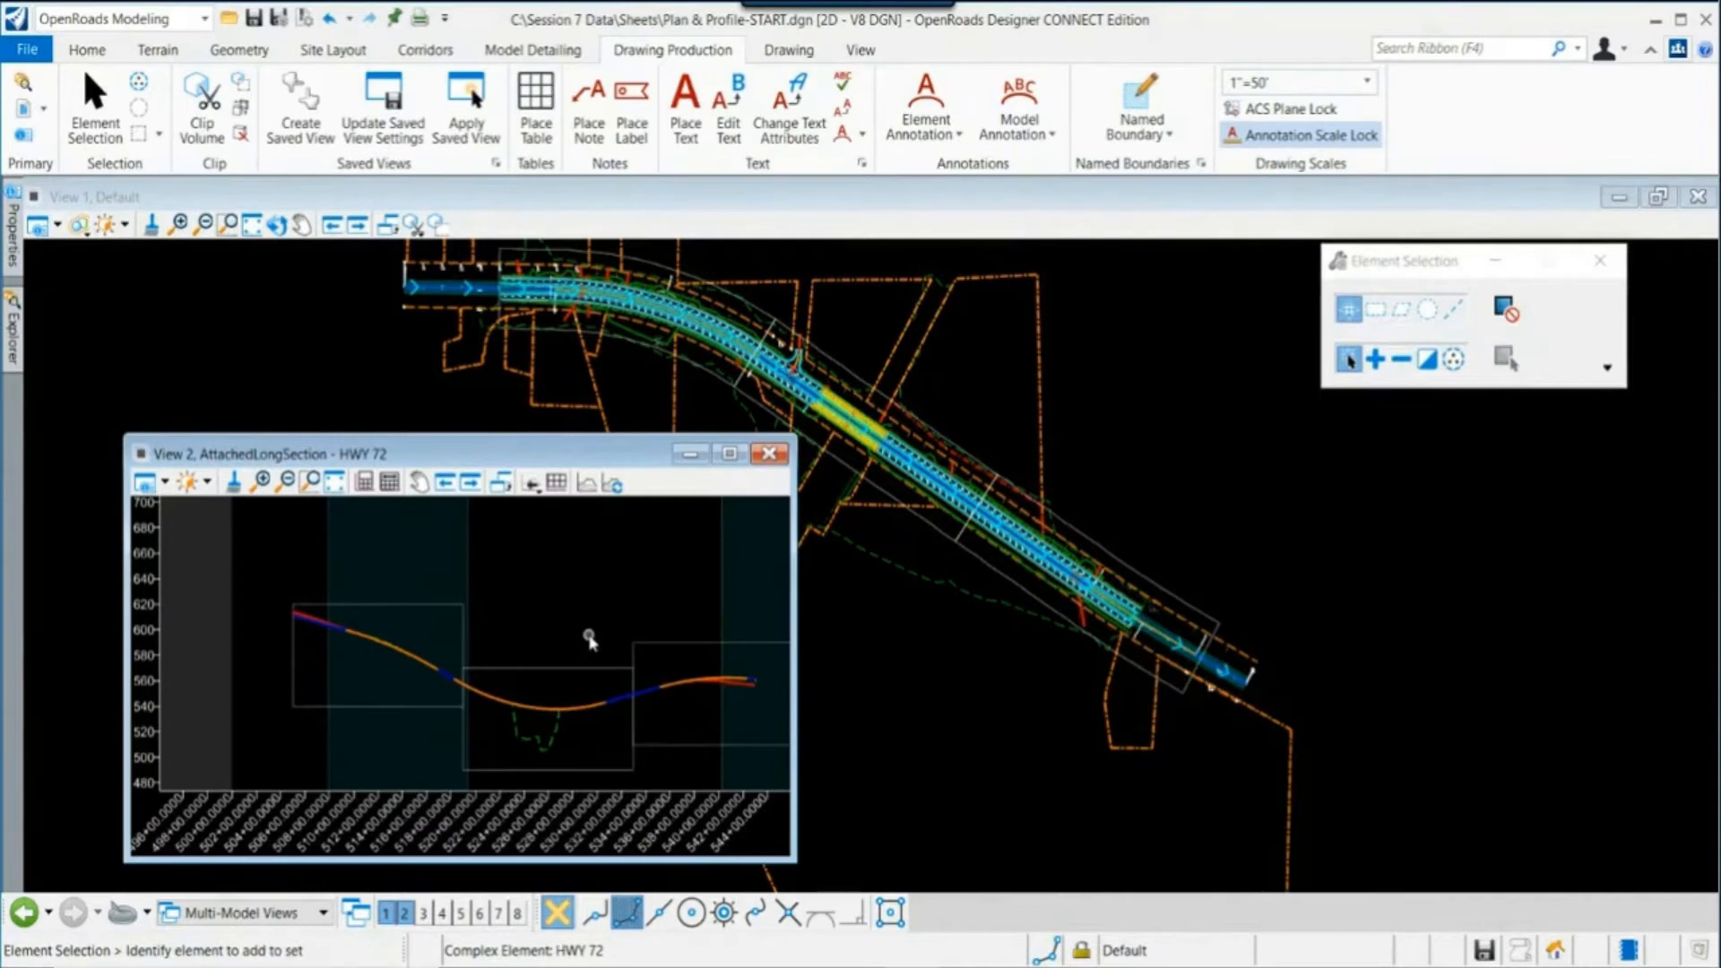
pyautogui.moveTo(803, 645); pyautogui.dragTo(878, 647)
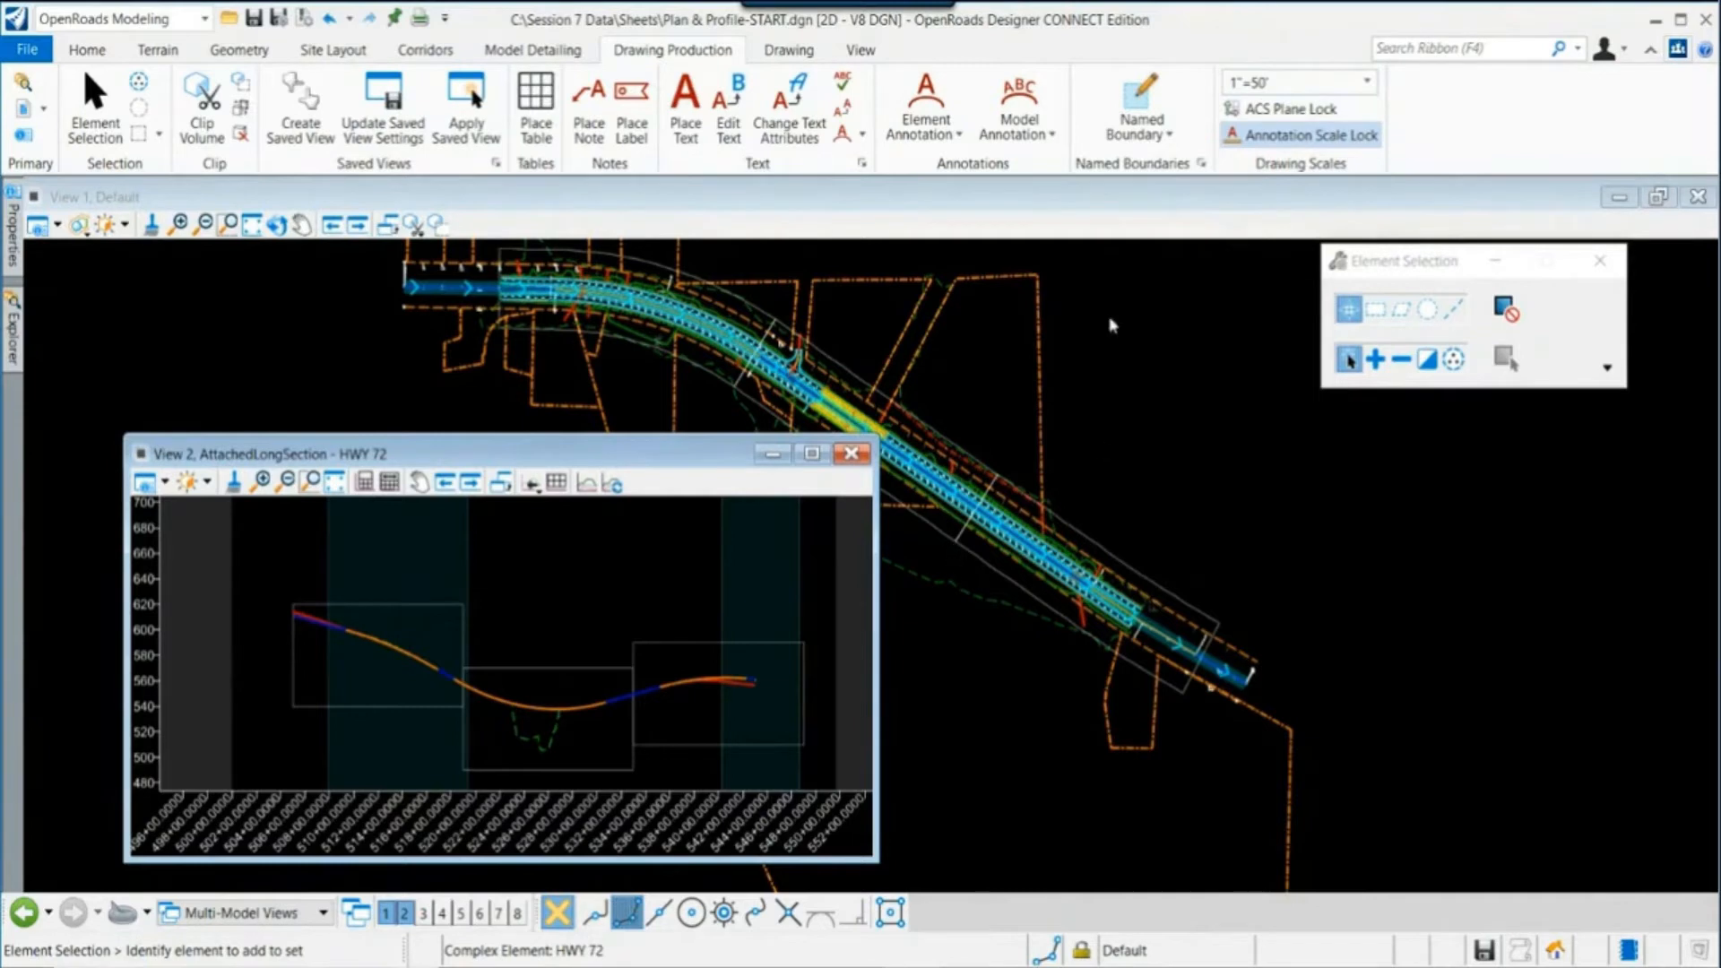
# Step: Open the named boundaries list and place it beside the profile view
pyautogui.click(1201, 165)
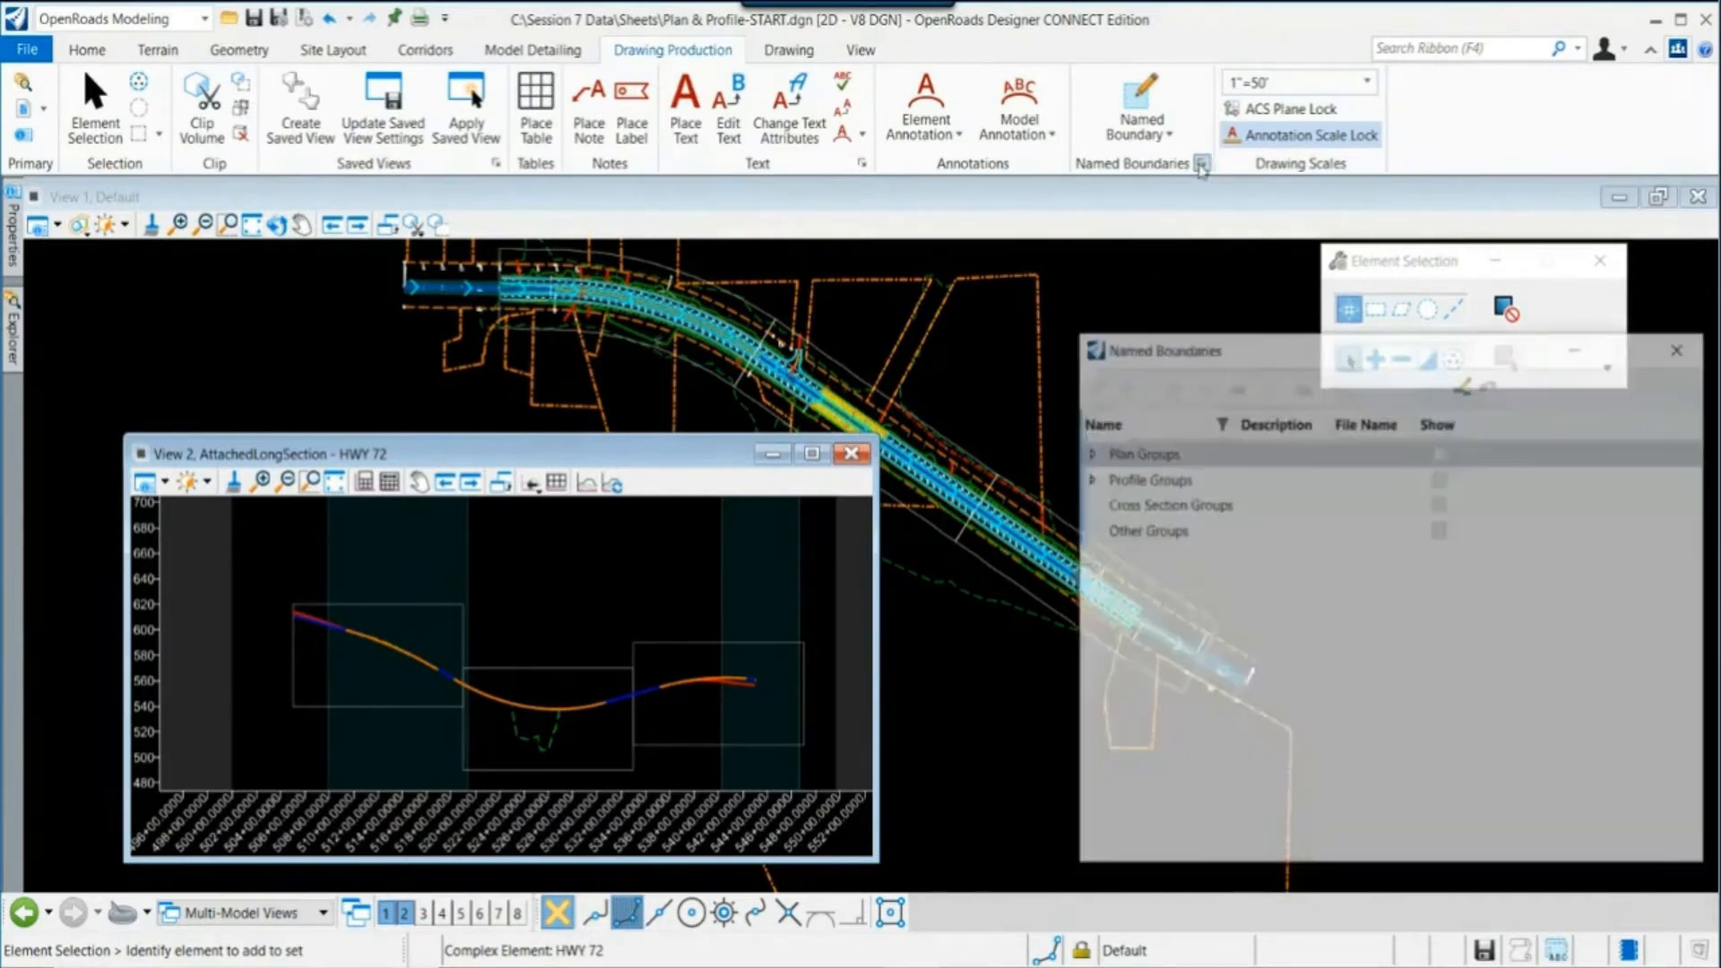
pyautogui.moveTo(1217, 350); pyautogui.dragTo(1109, 249)
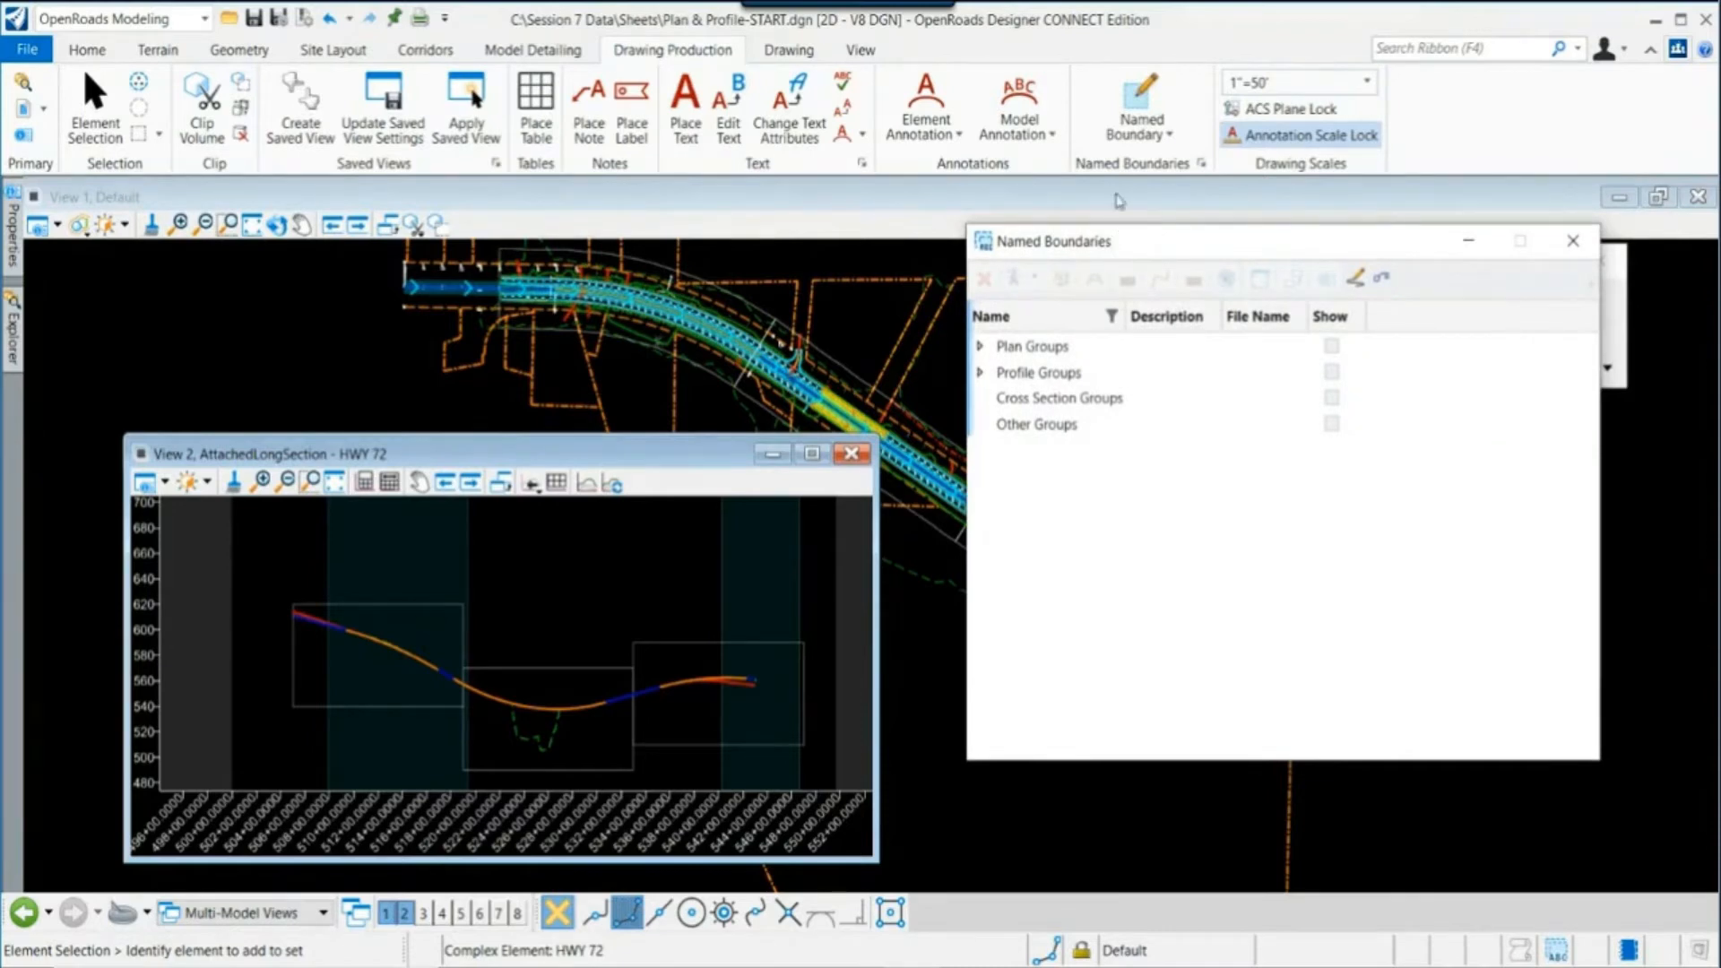
pyautogui.click(1573, 240)
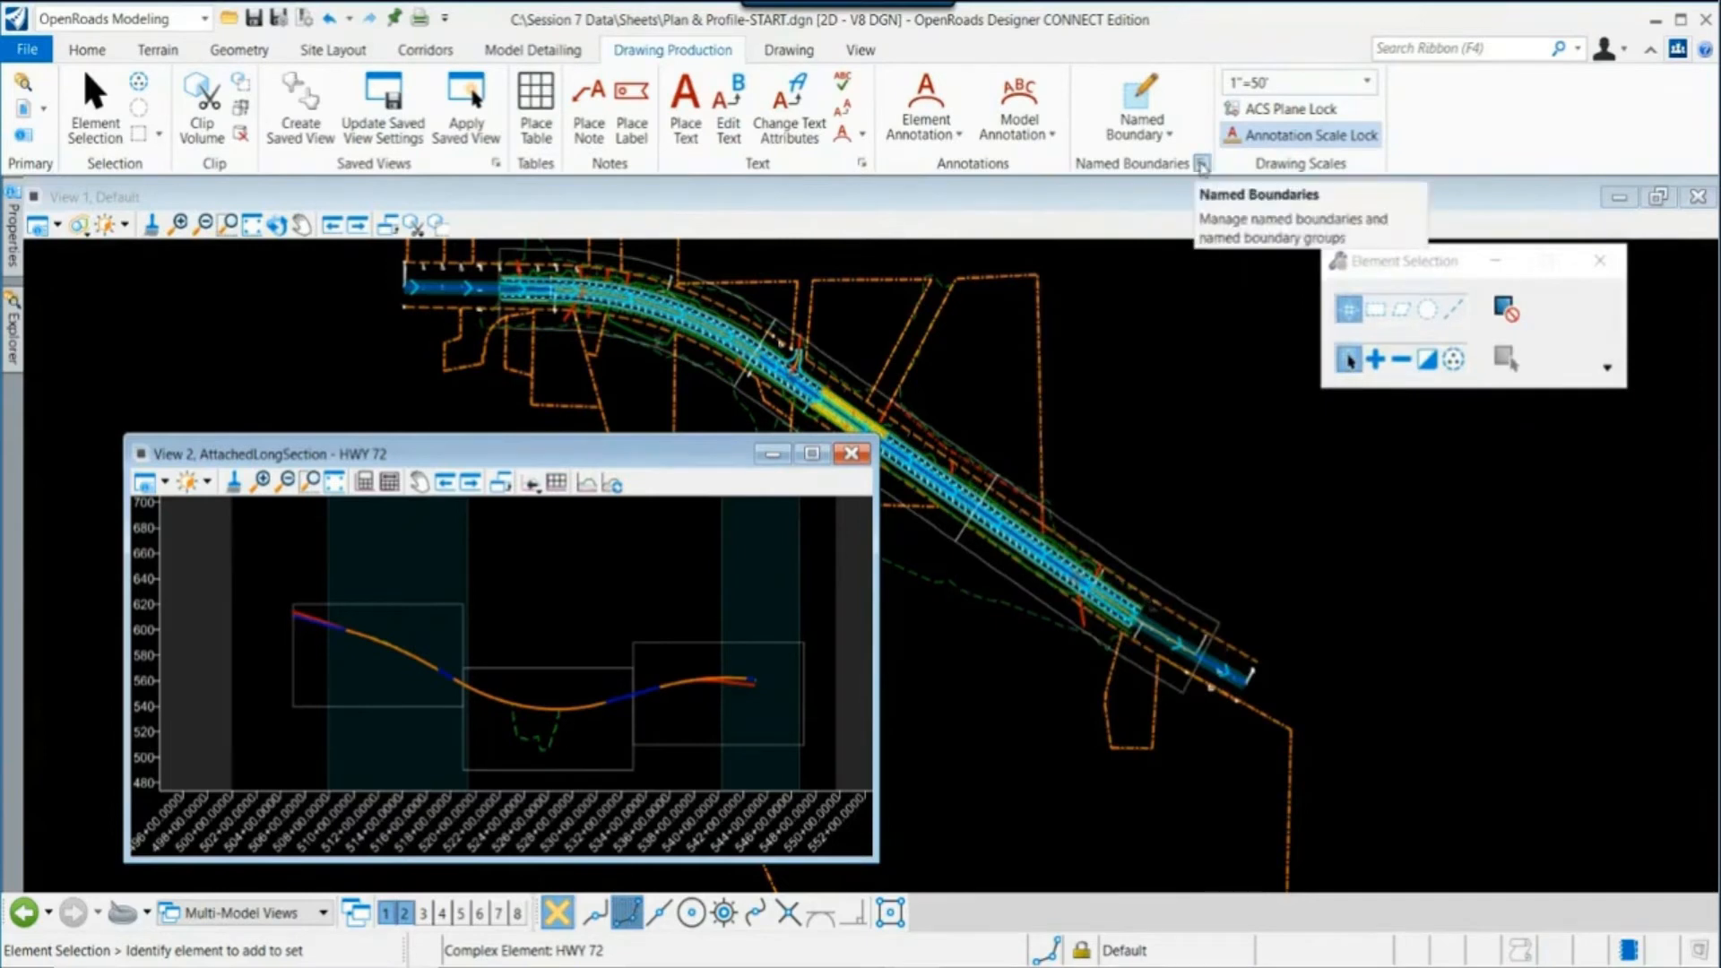
pyautogui.click(1201, 165)
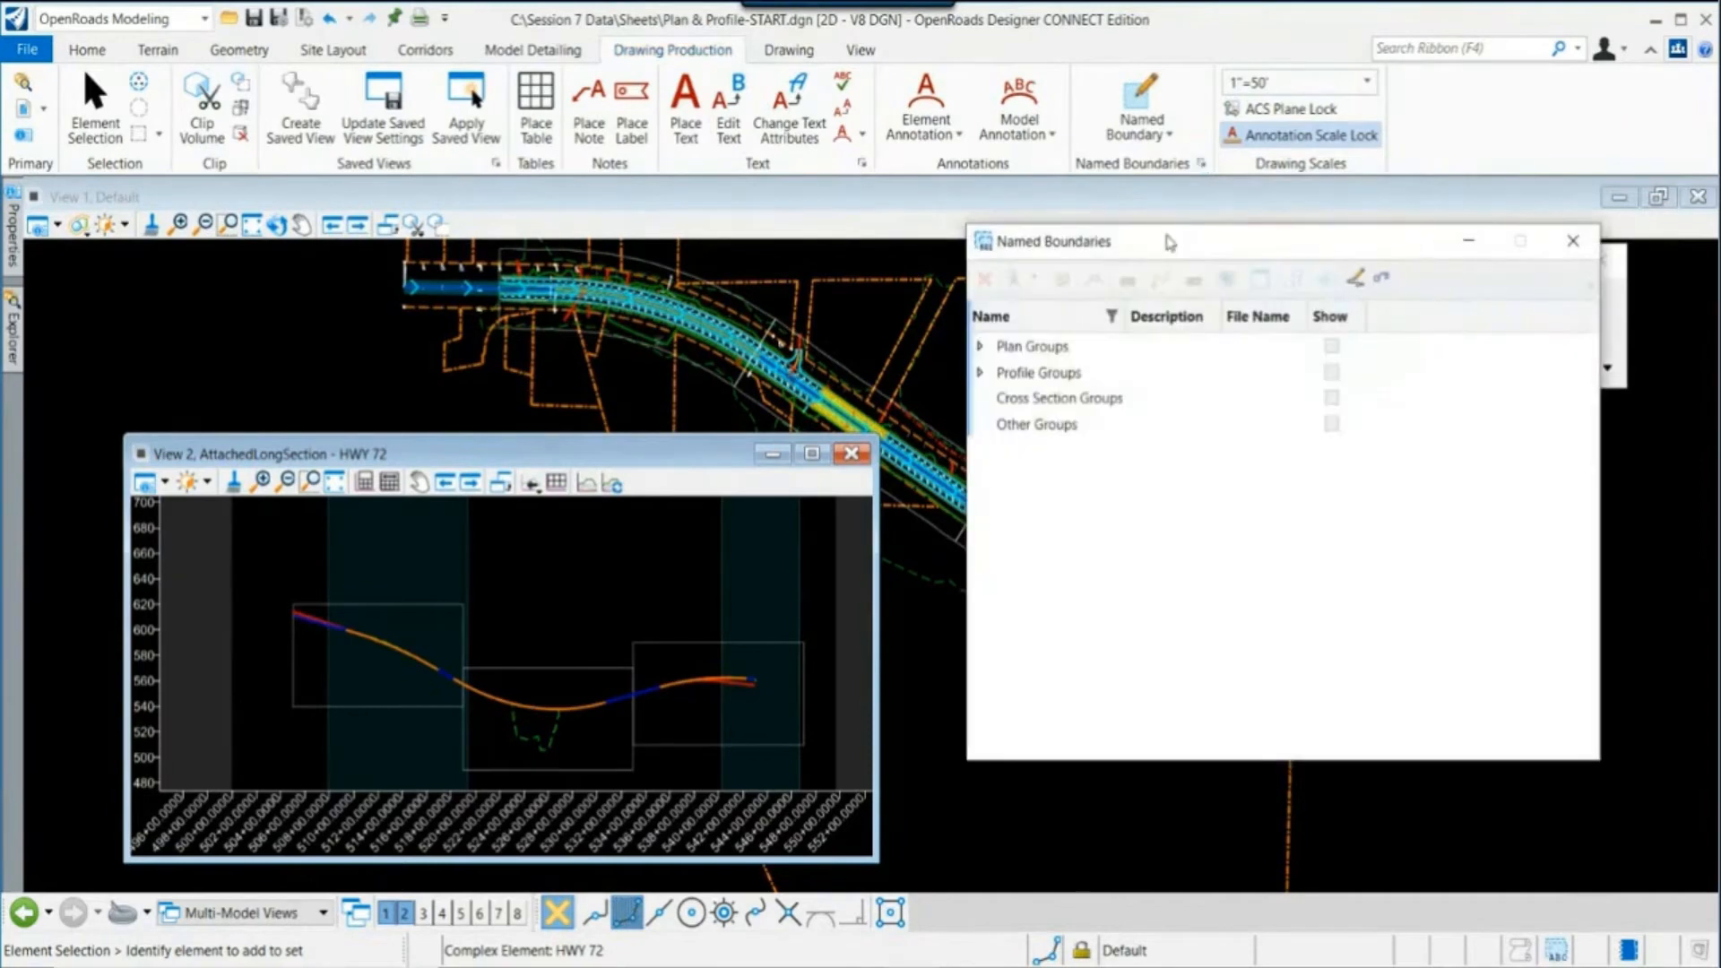
pyautogui.moveTo(1170, 242); pyautogui.dragTo(1161, 270)
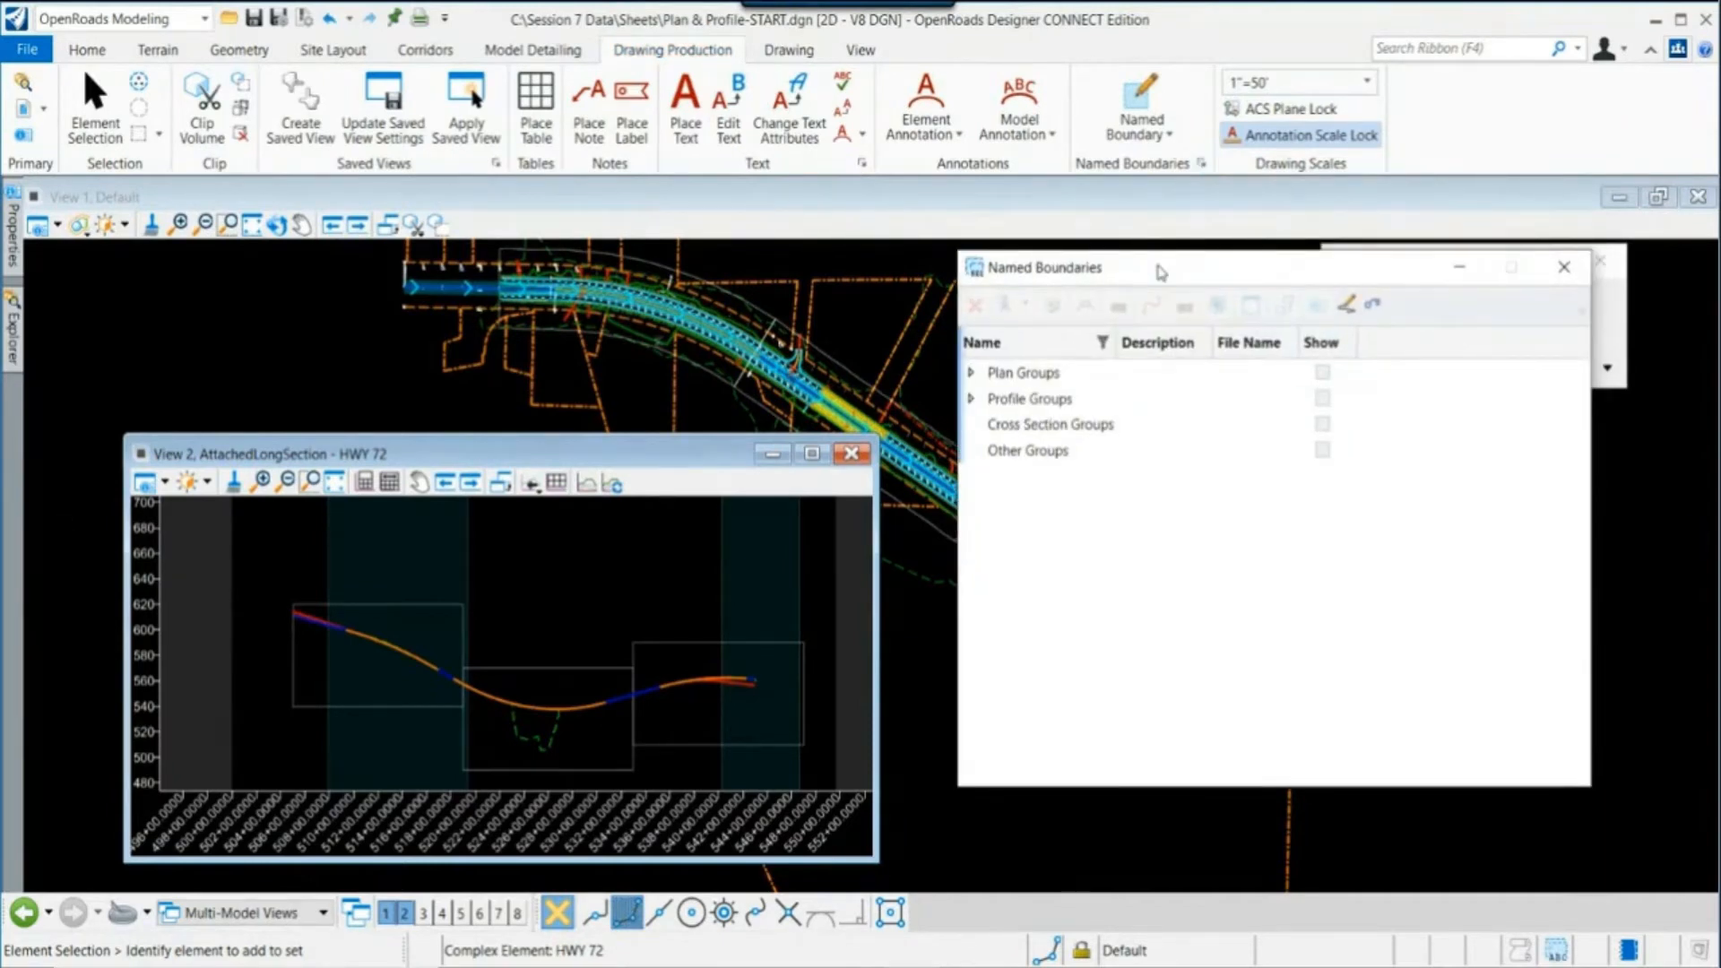
# Step: Expand the HWY 72 plan group and the Hwy 72 WB PGL profile group and examine the boundaries in each
pyautogui.click(970, 399)
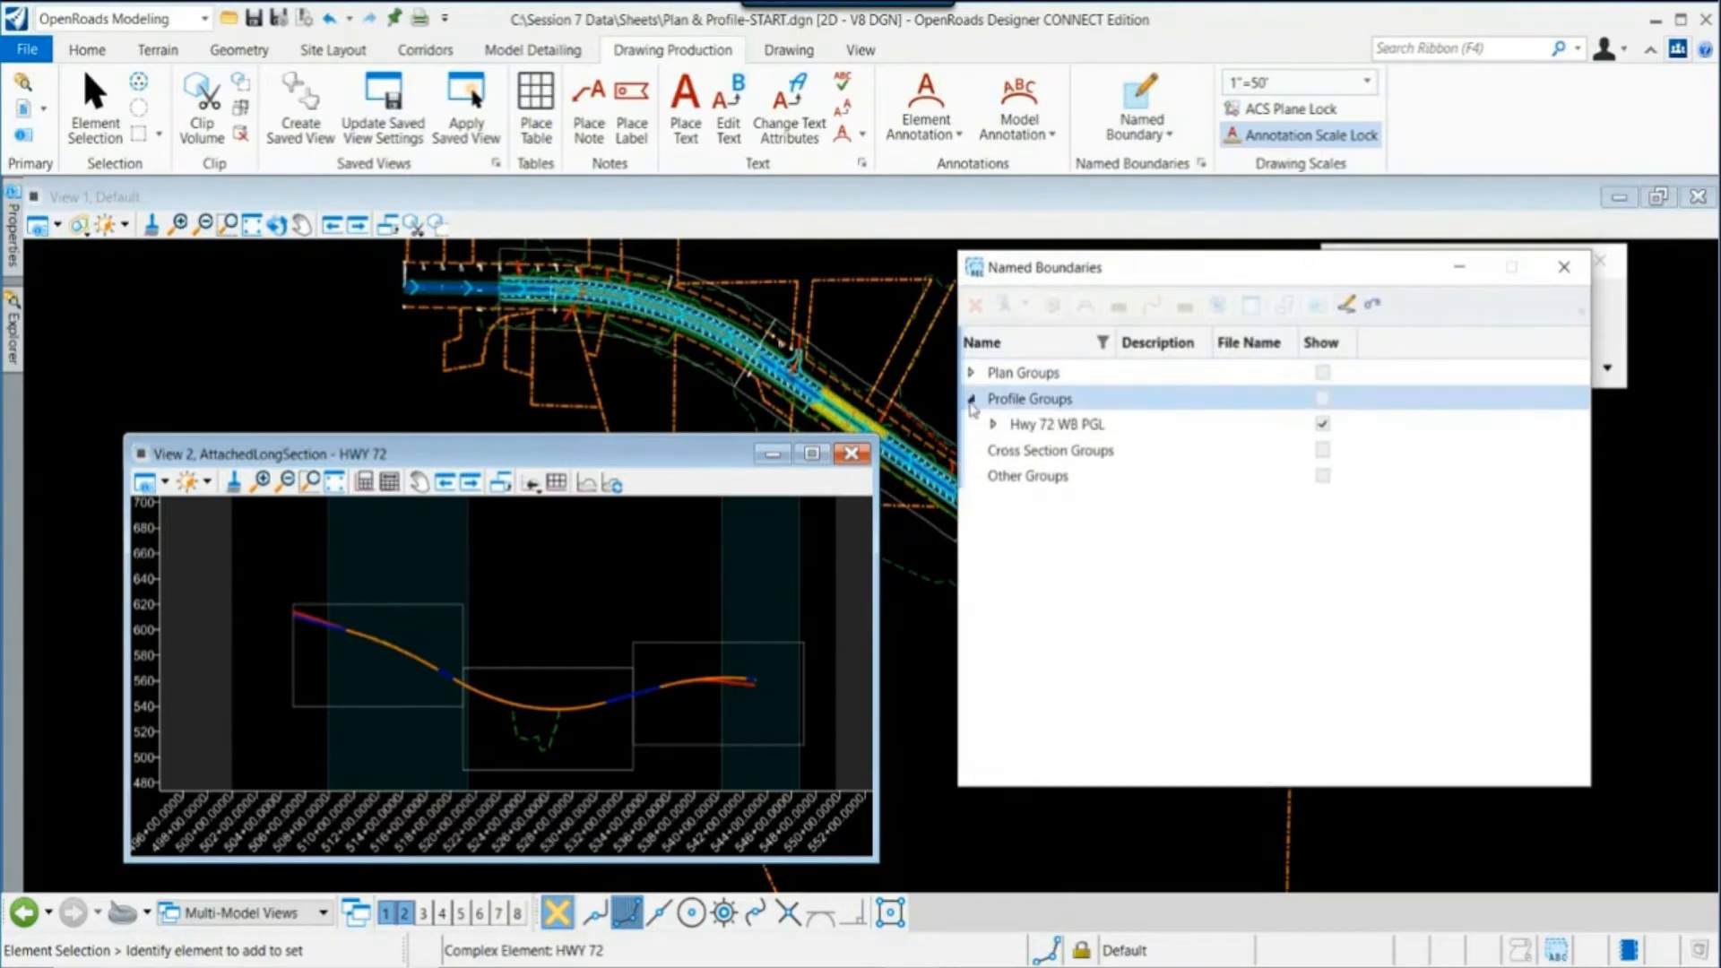
pyautogui.click(972, 373)
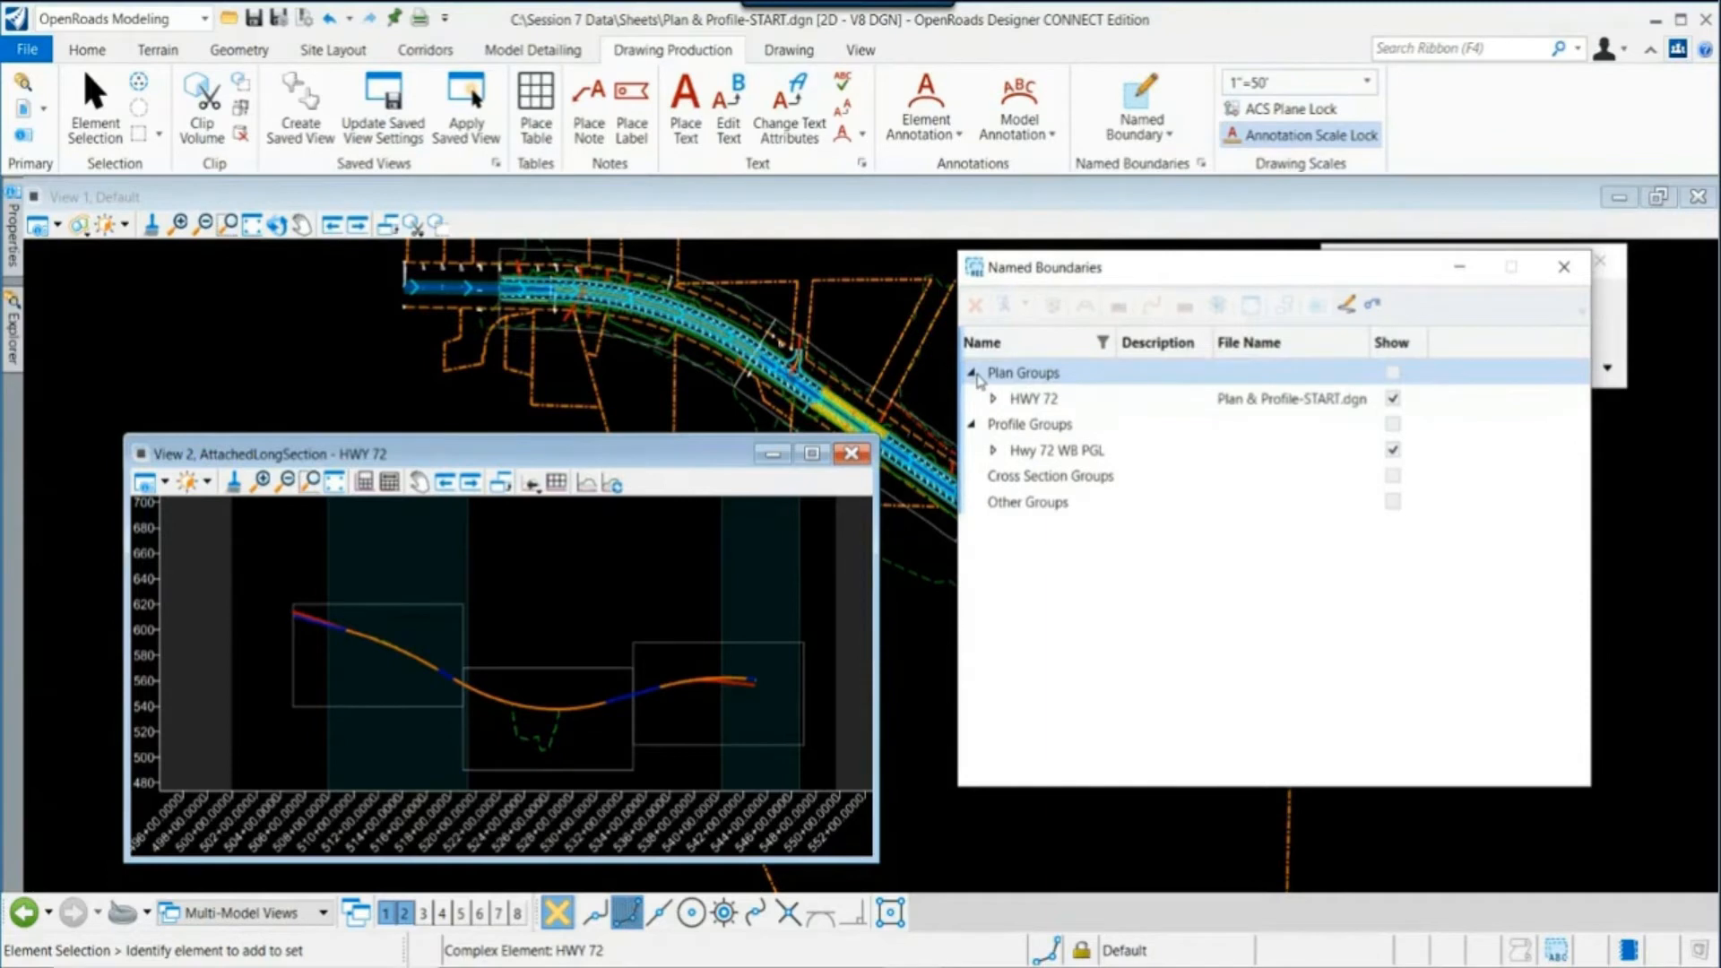
pyautogui.click(993, 399)
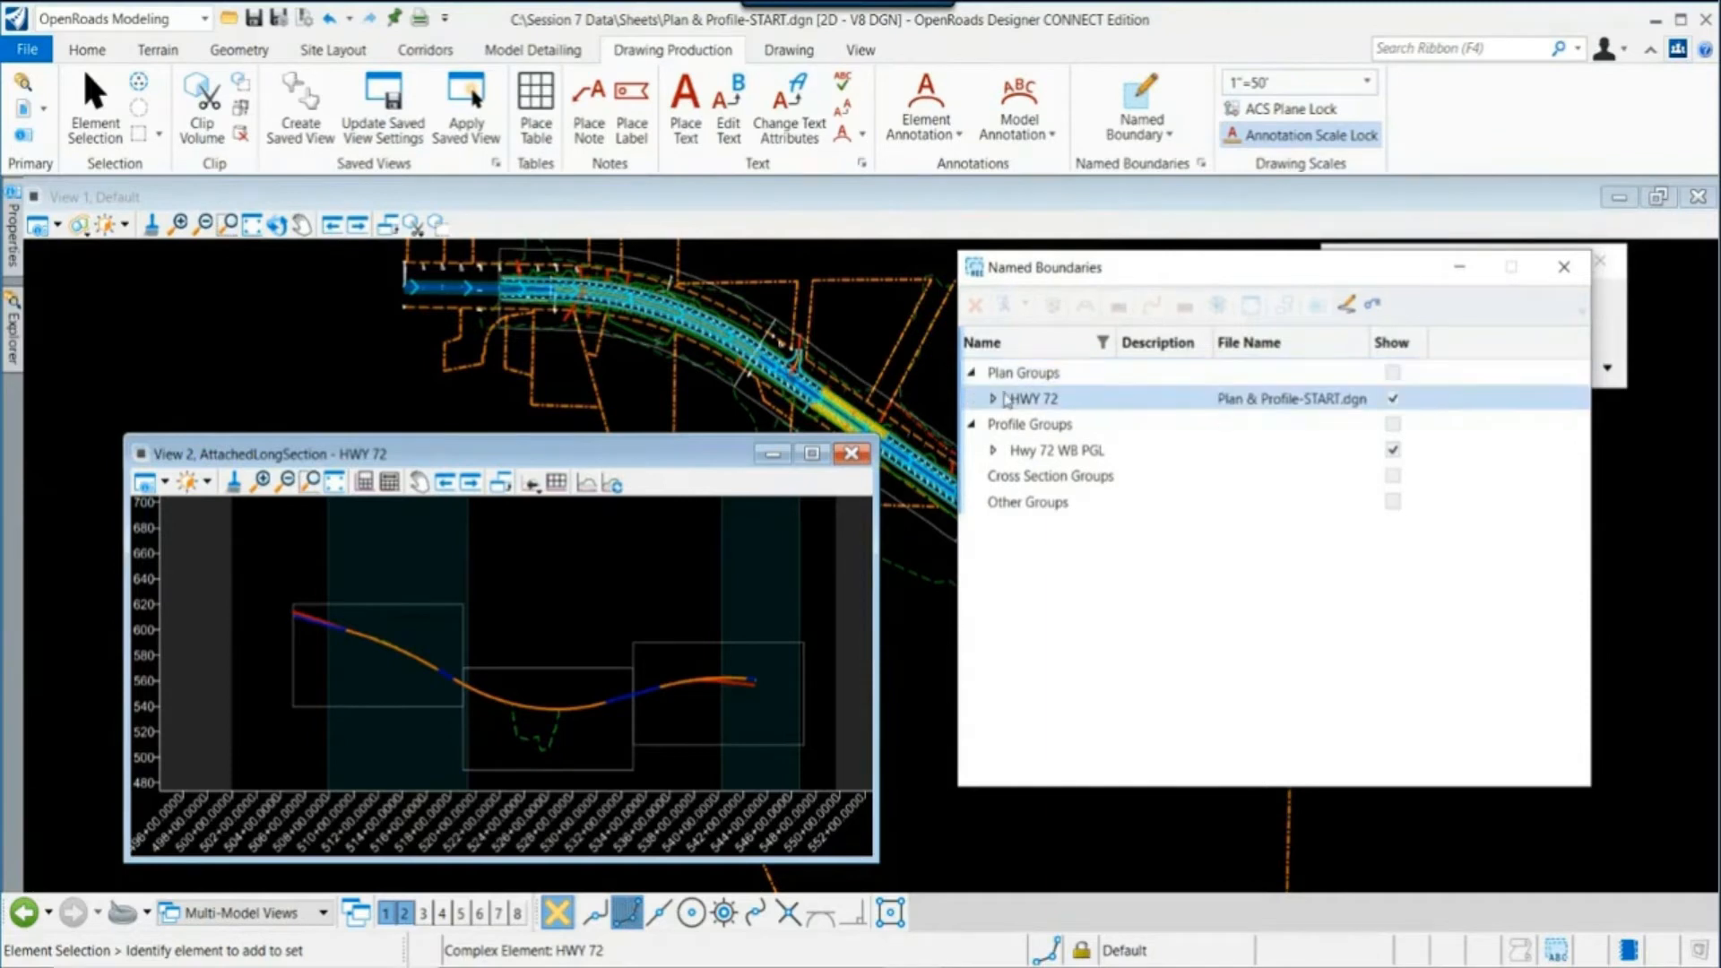
pyautogui.click(988, 528)
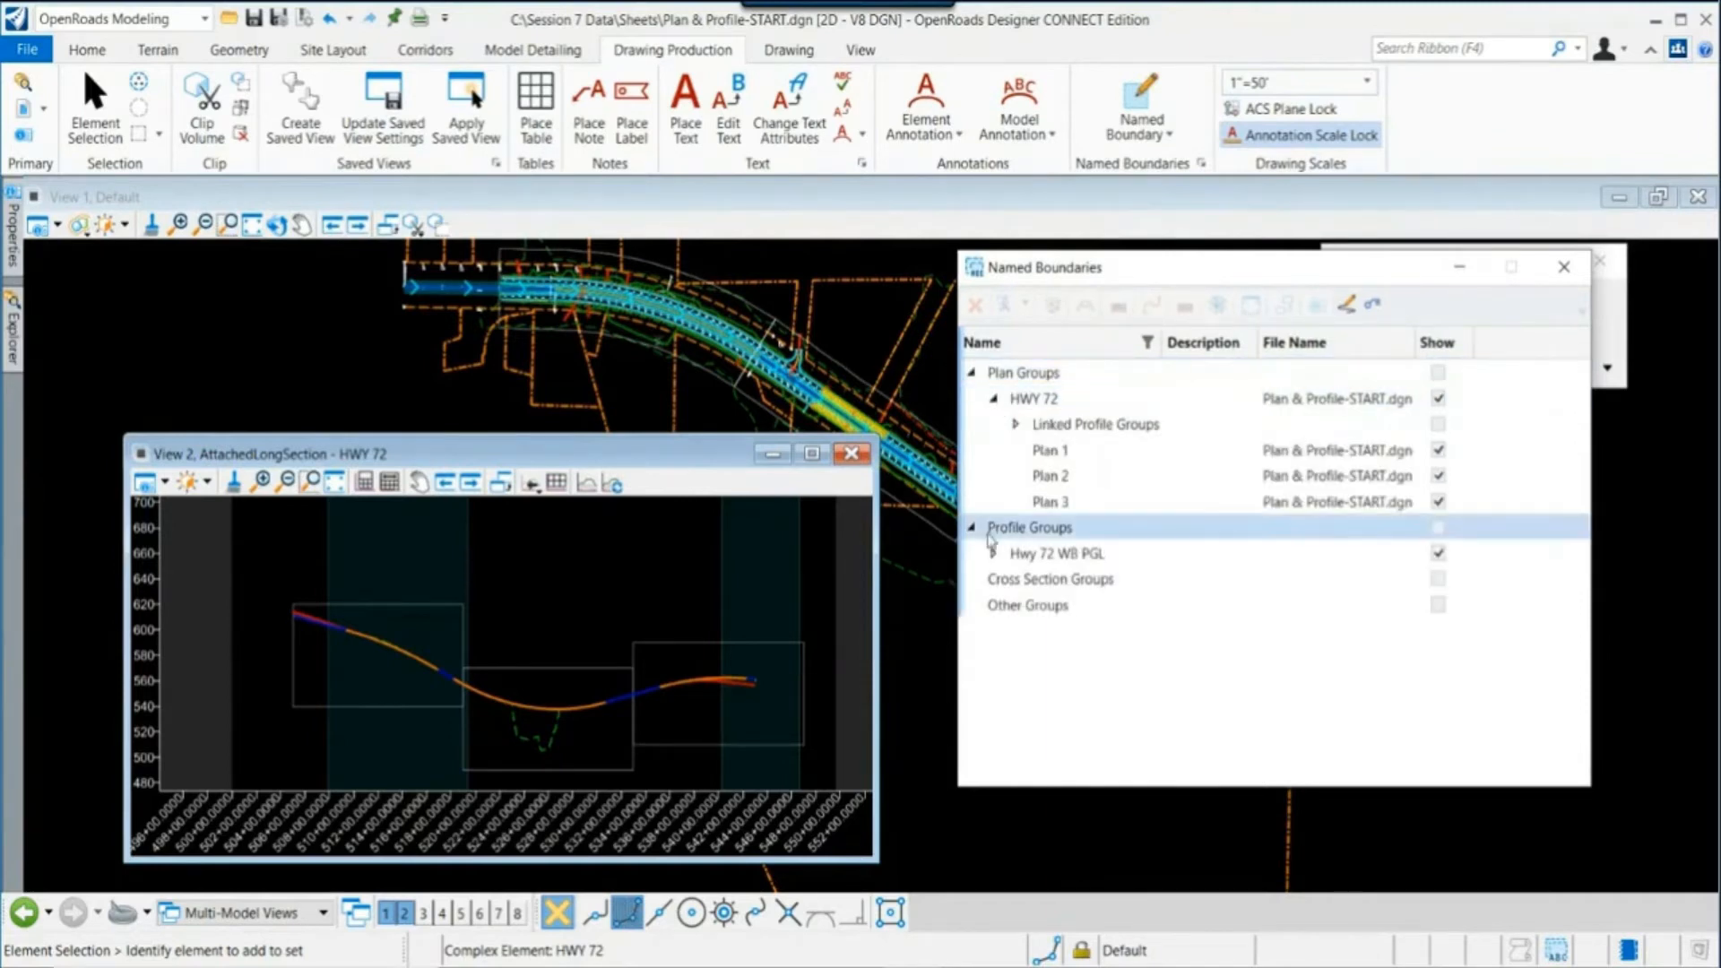
pyautogui.click(992, 553)
pyautogui.click(1063, 581)
pyautogui.click(1073, 629)
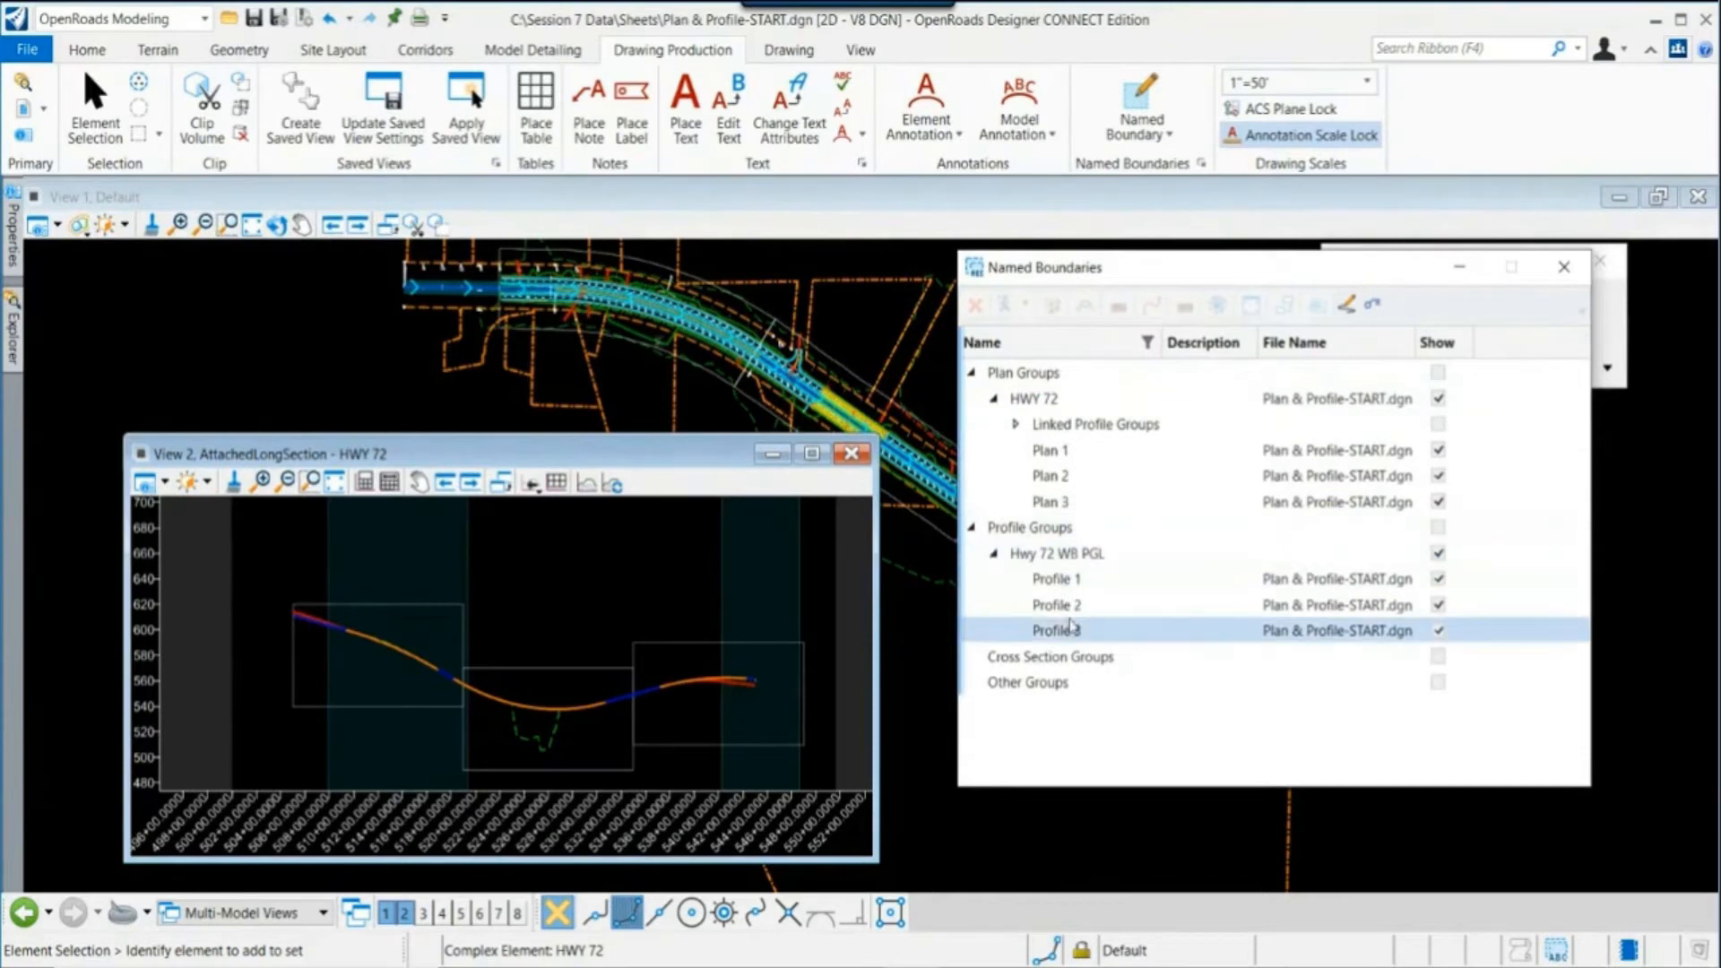
pyautogui.click(1069, 607)
pyautogui.click(1070, 606)
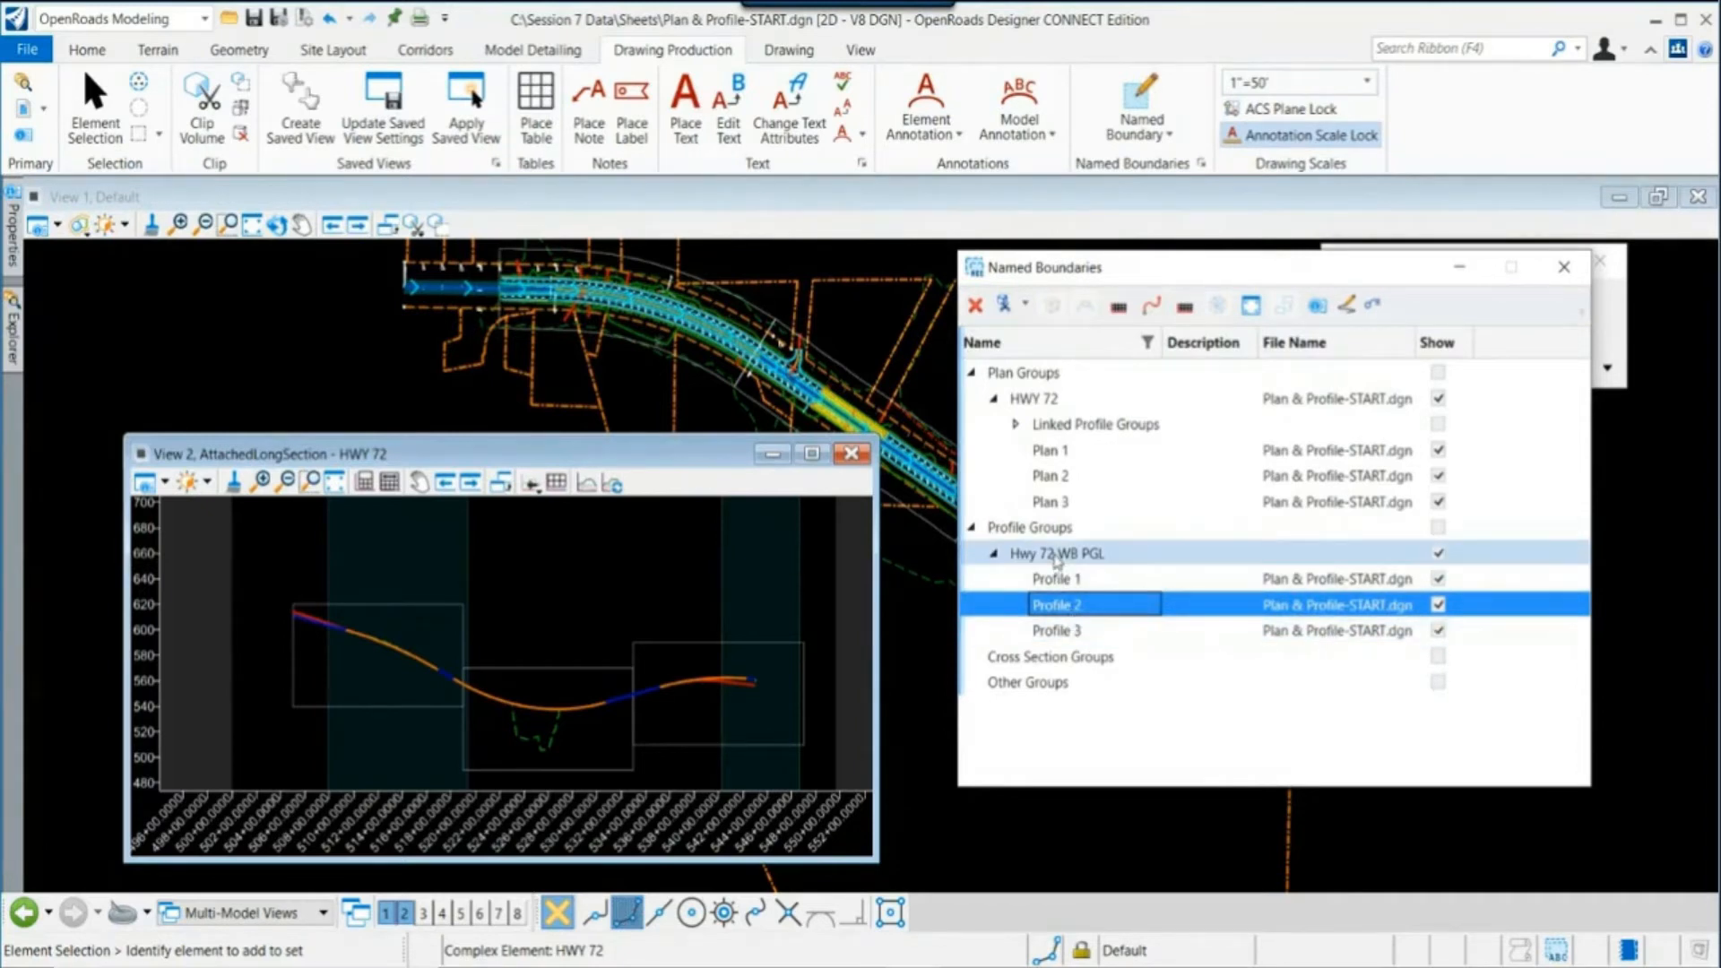
# Step: Collapse the Hwy 72 WB PGL profile group and review how the profile groups relate to the HWY 72 plan group
pyautogui.click(993, 554)
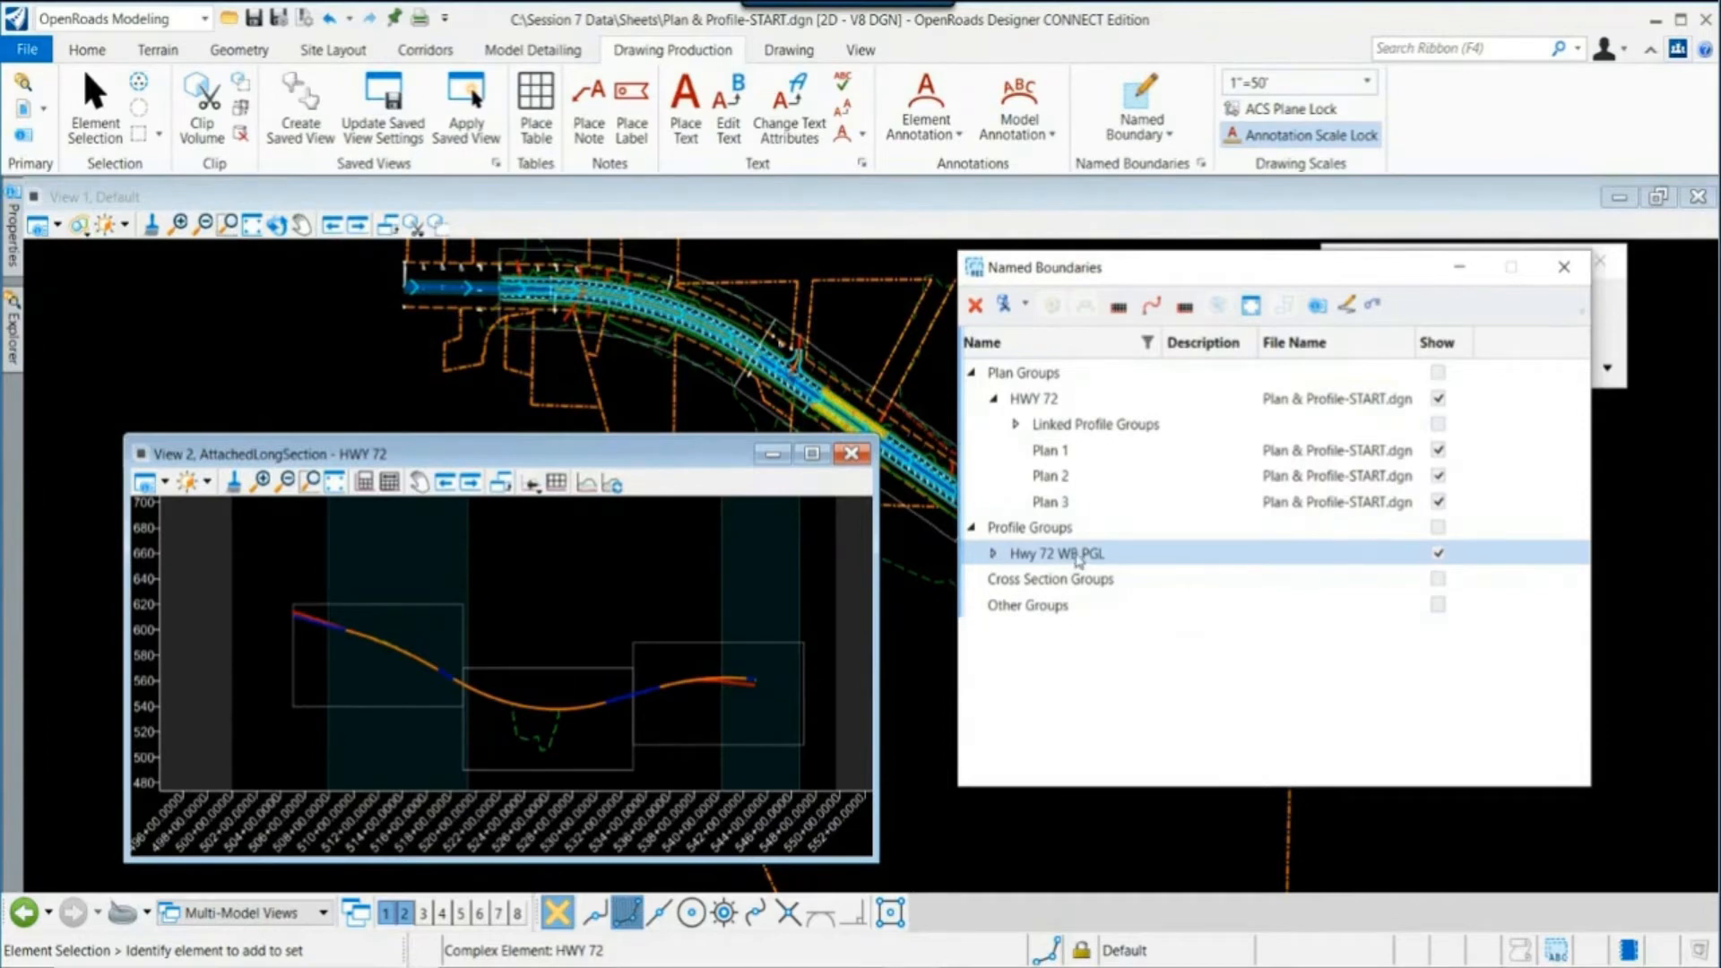
pyautogui.click(1118, 528)
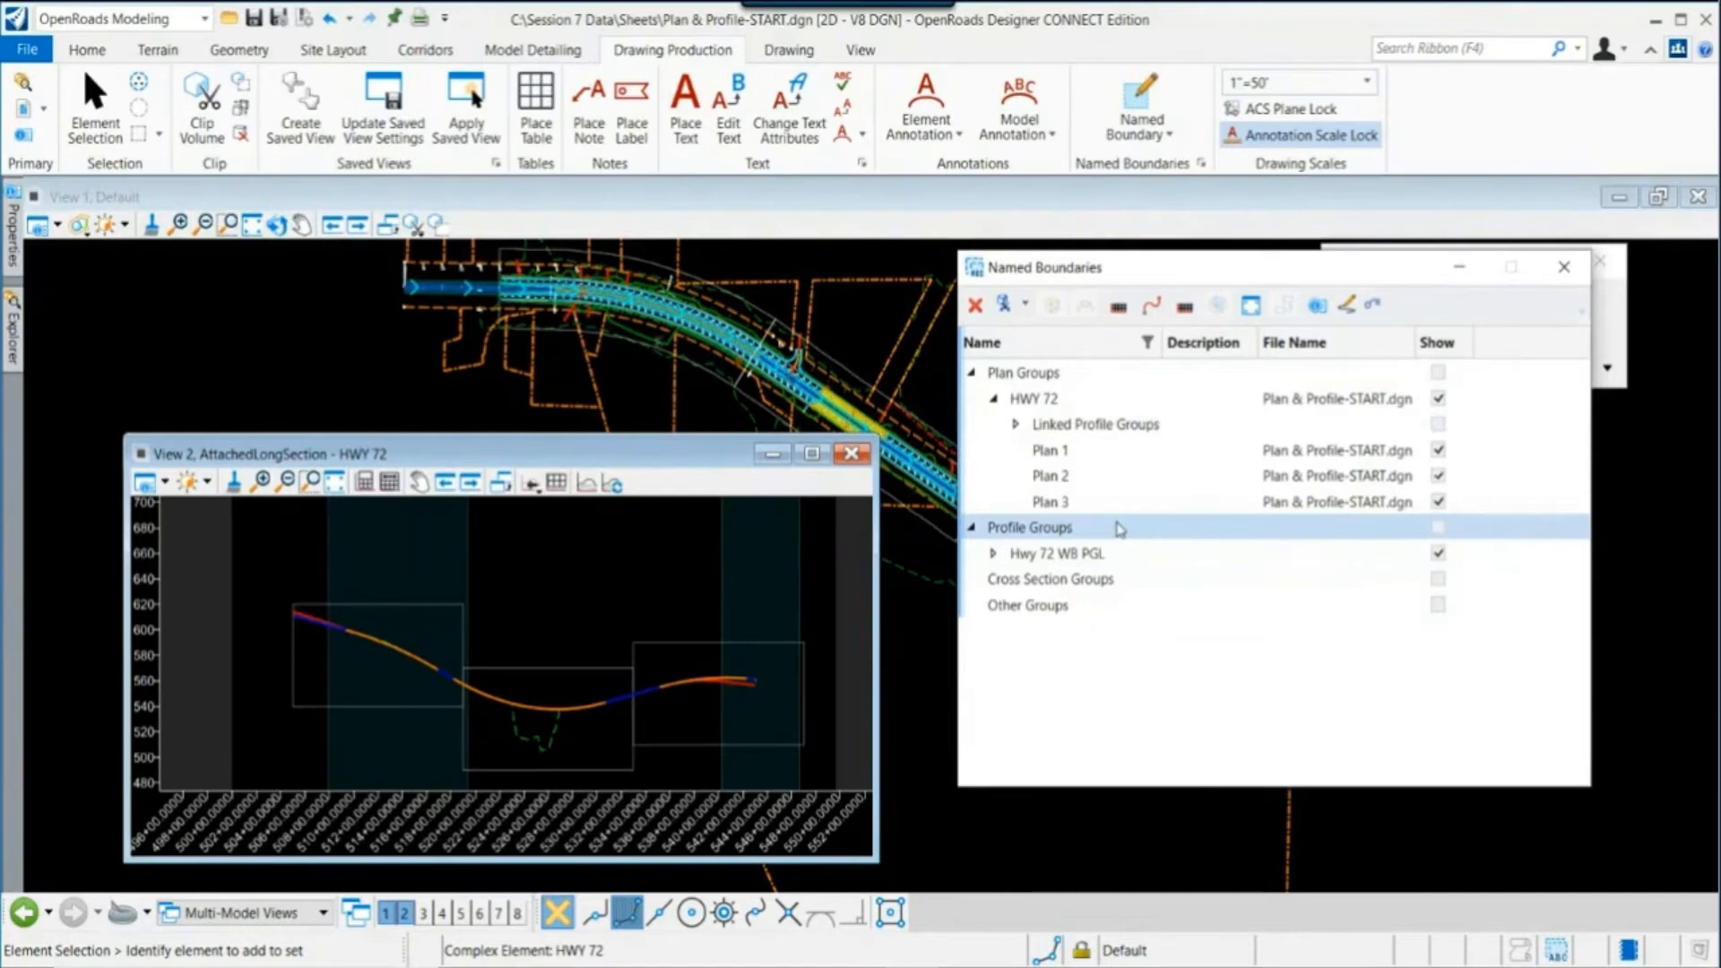
pyautogui.click(1096, 425)
pyautogui.click(1040, 399)
pyautogui.click(1013, 530)
pyautogui.click(1011, 554)
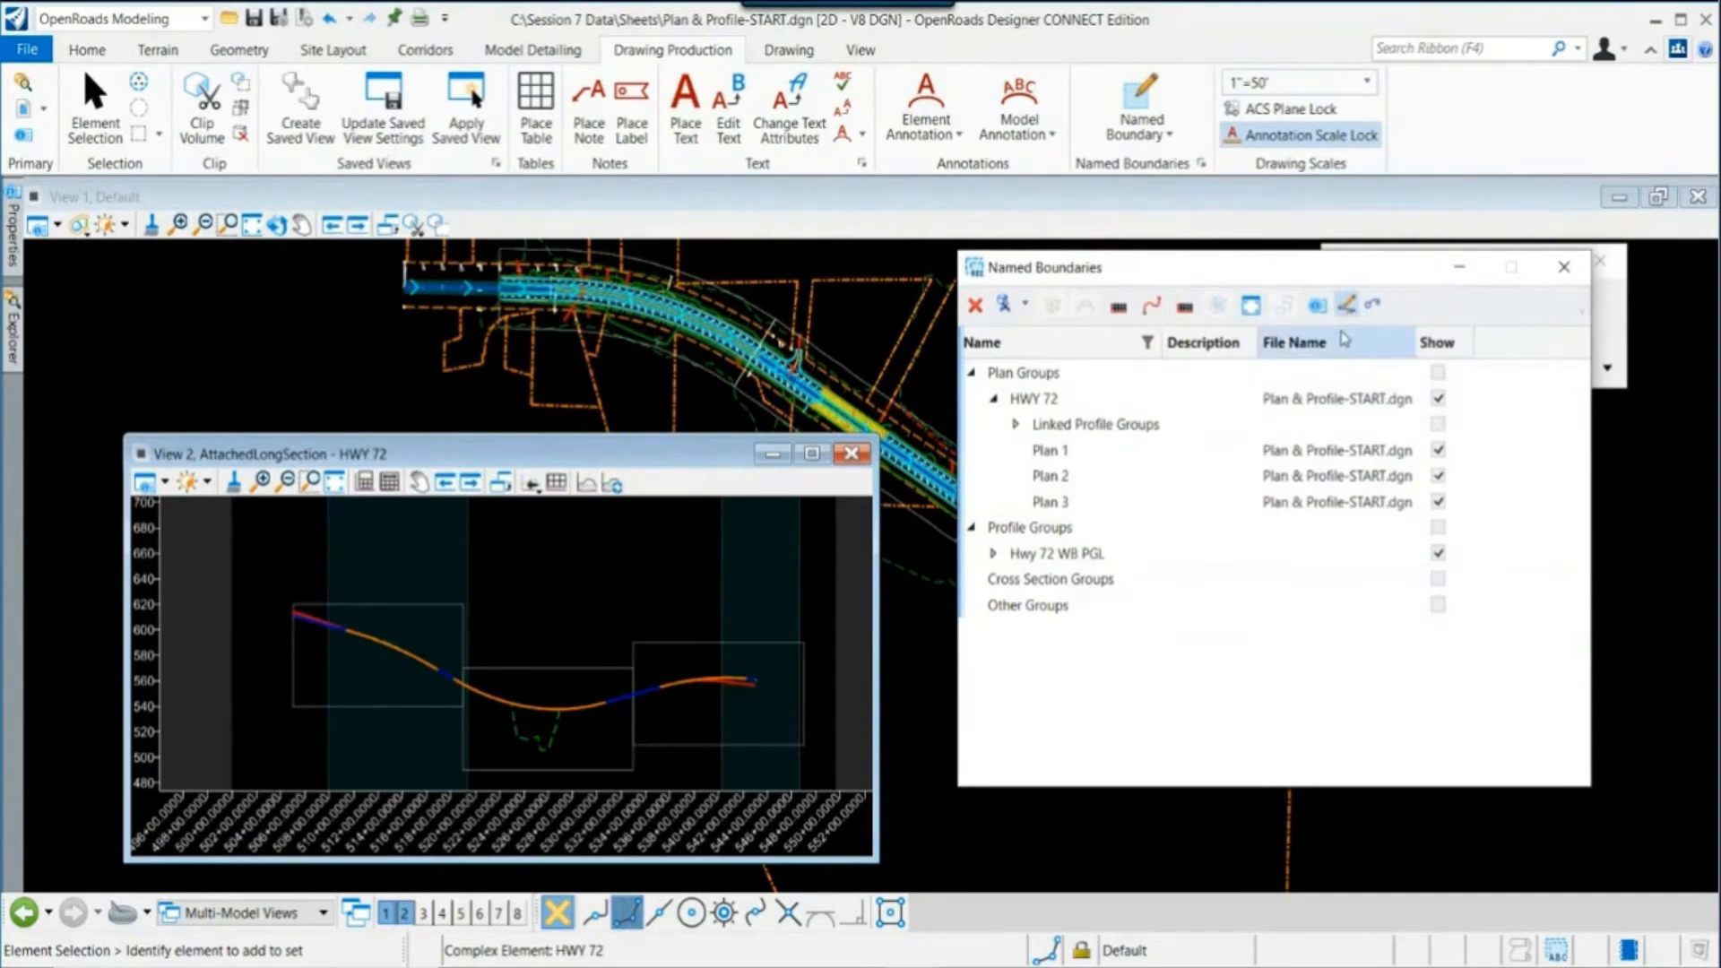
# Step: Begin creating plan/profile drawings from the whole HWY 72 plan group and position the Create Drawing dialog
pyautogui.rightClick(1033, 405)
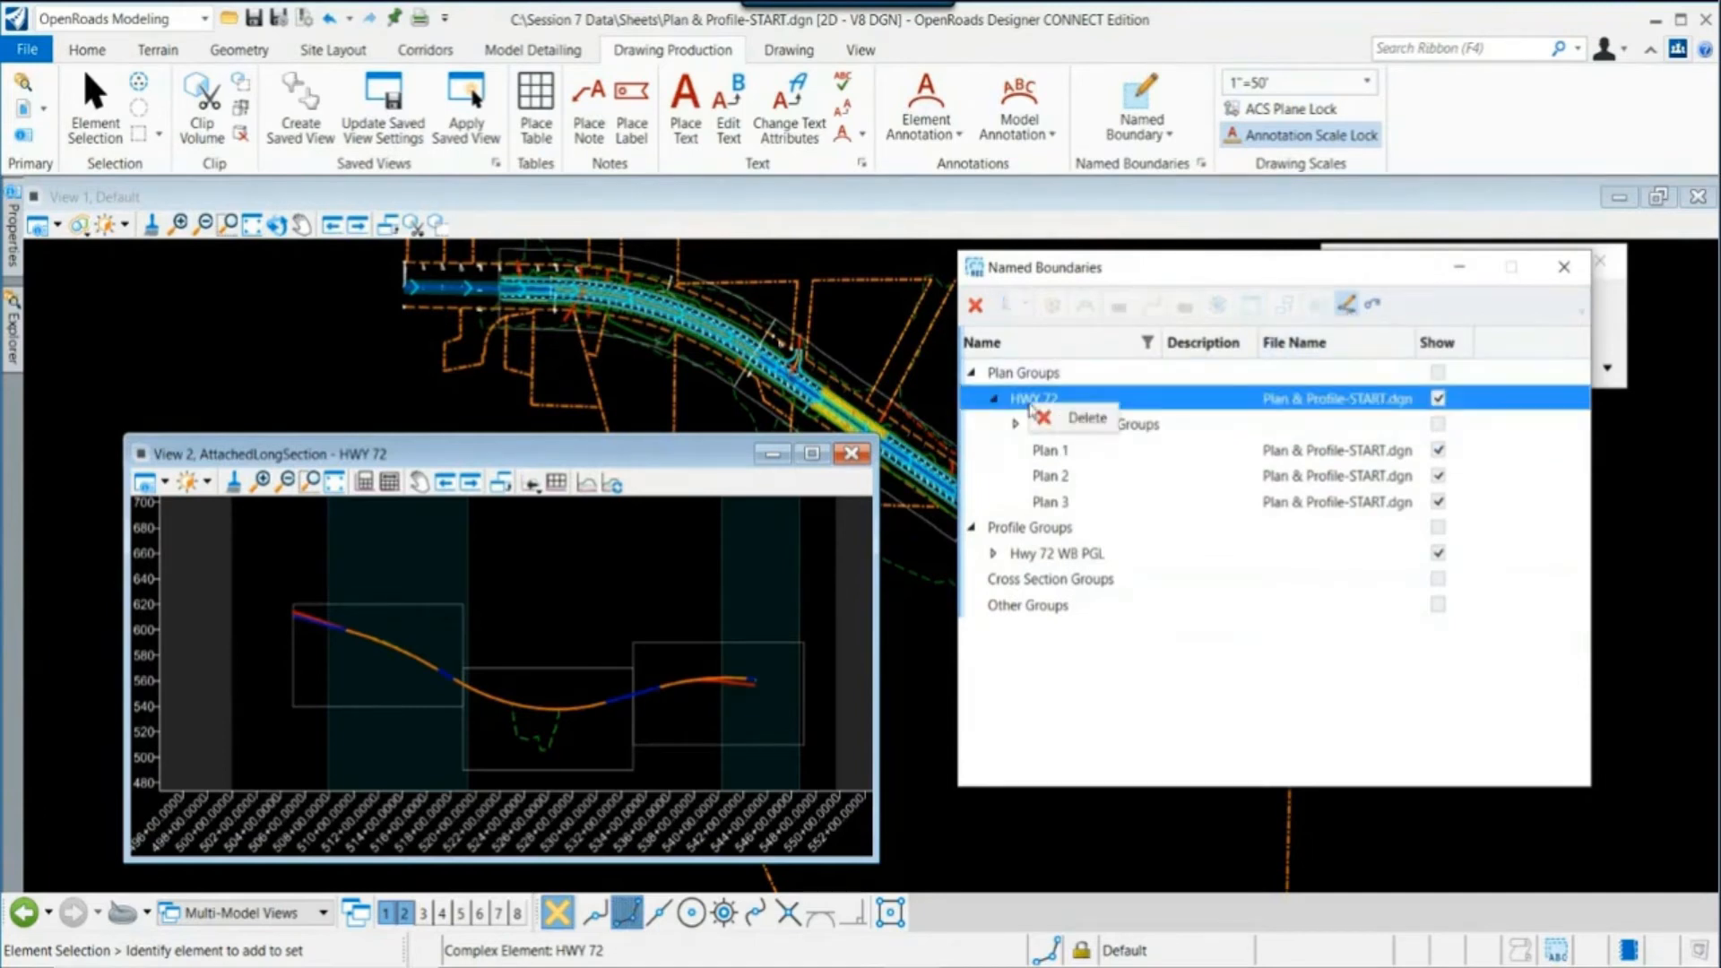
pyautogui.click(1131, 457)
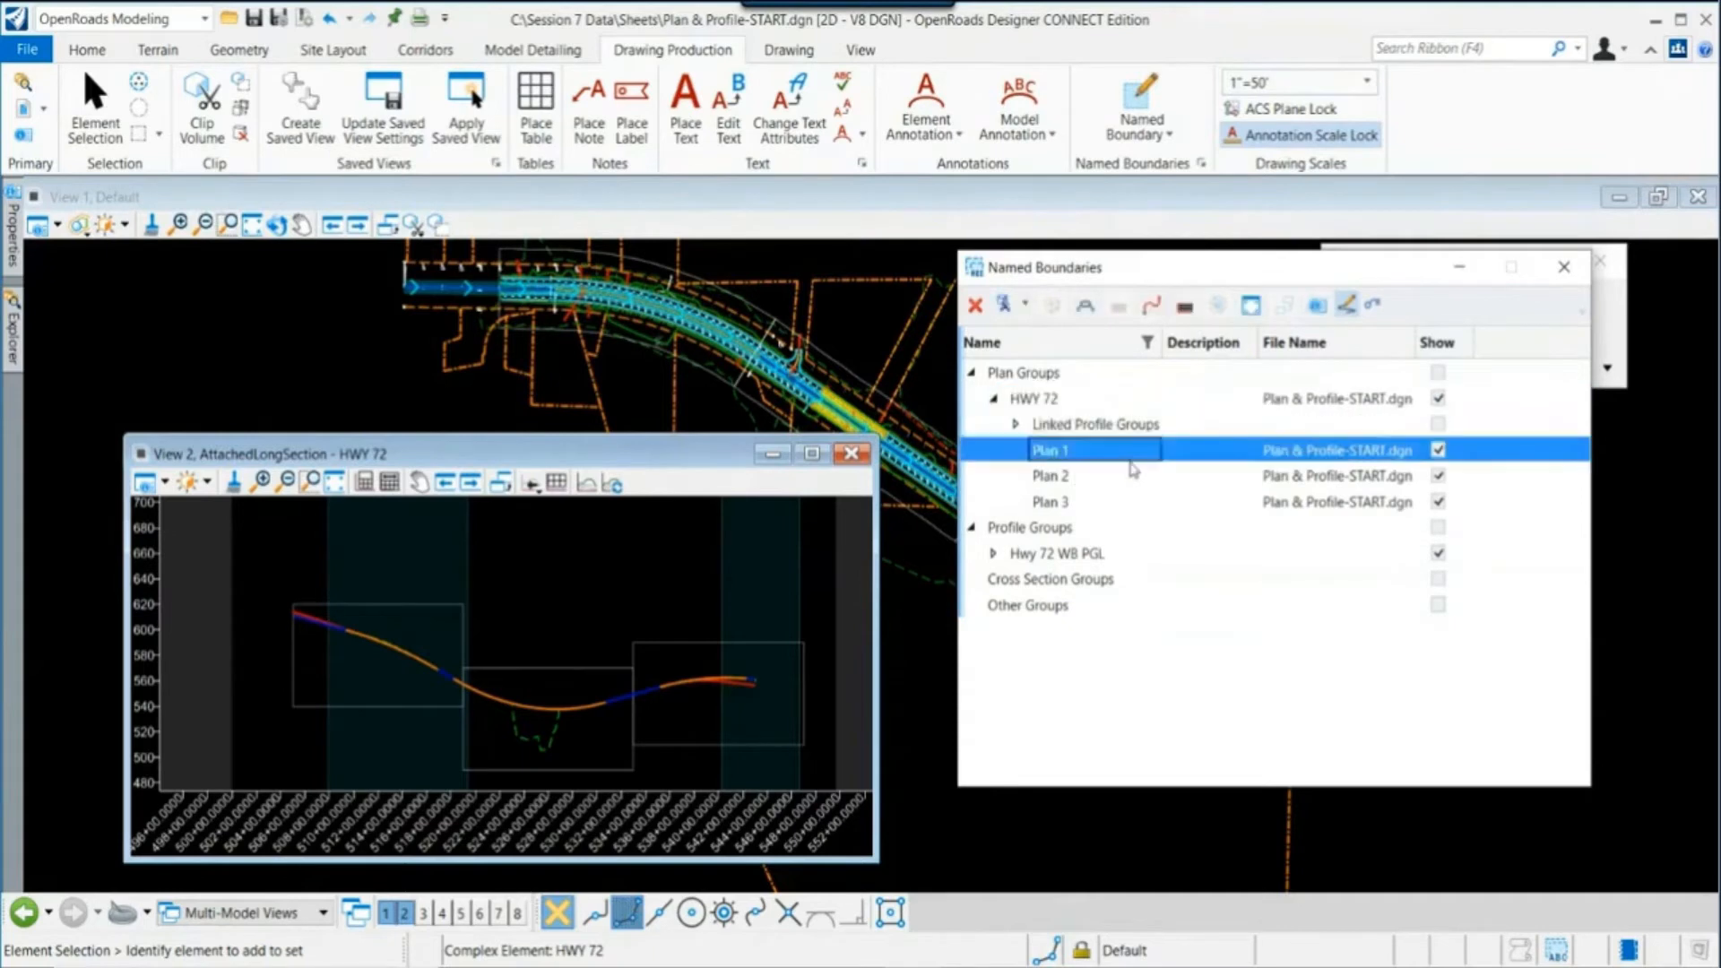
pyautogui.rightClick(1040, 408)
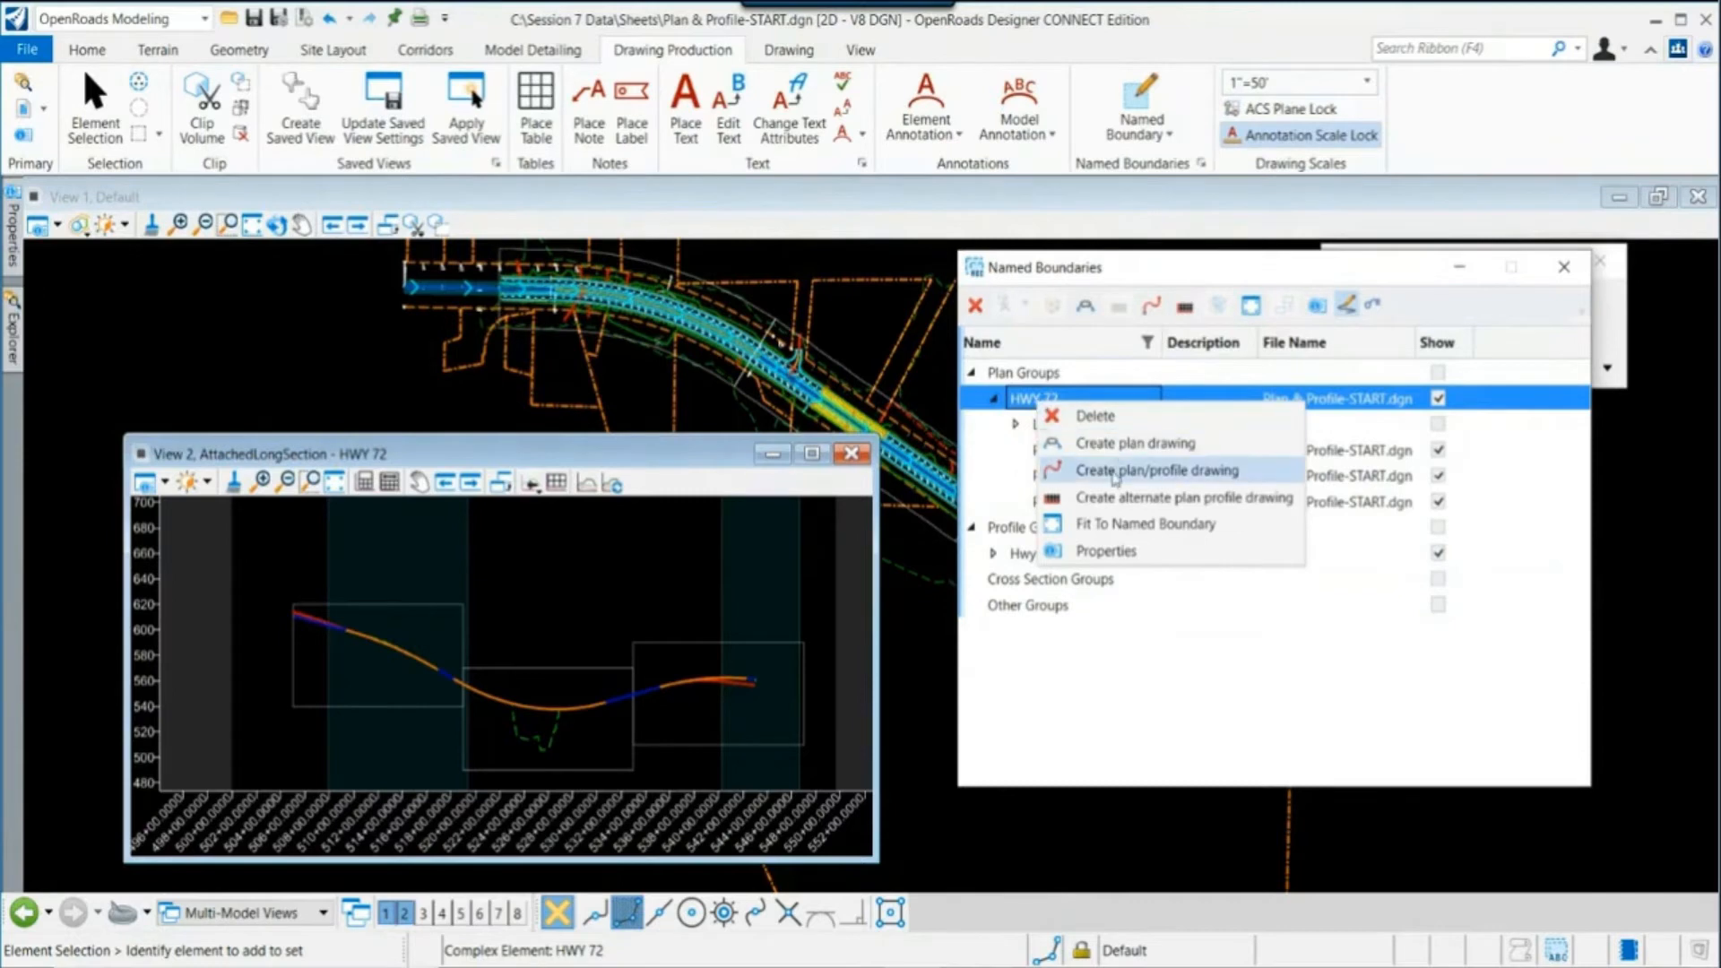
pyautogui.click(1231, 472)
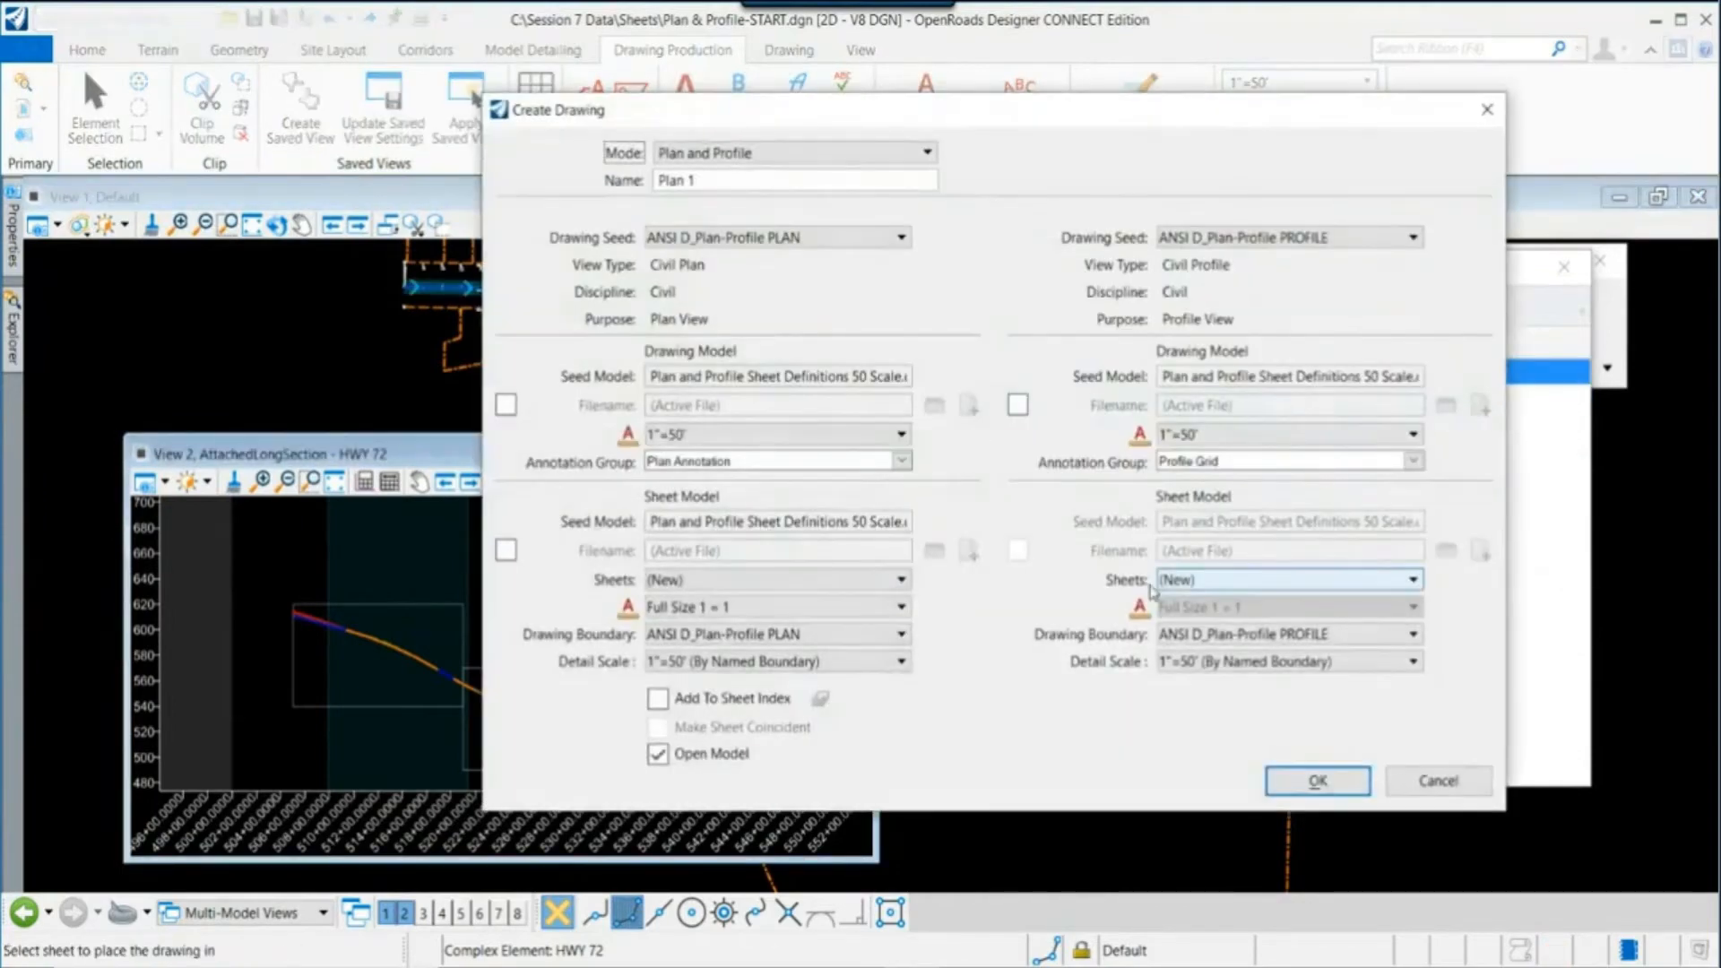
pyautogui.moveTo(1042, 118)
pyautogui.mouseDown()
pyautogui.moveTo(908, 121)
pyautogui.moveTo(1066, 117)
pyautogui.mouseUp()
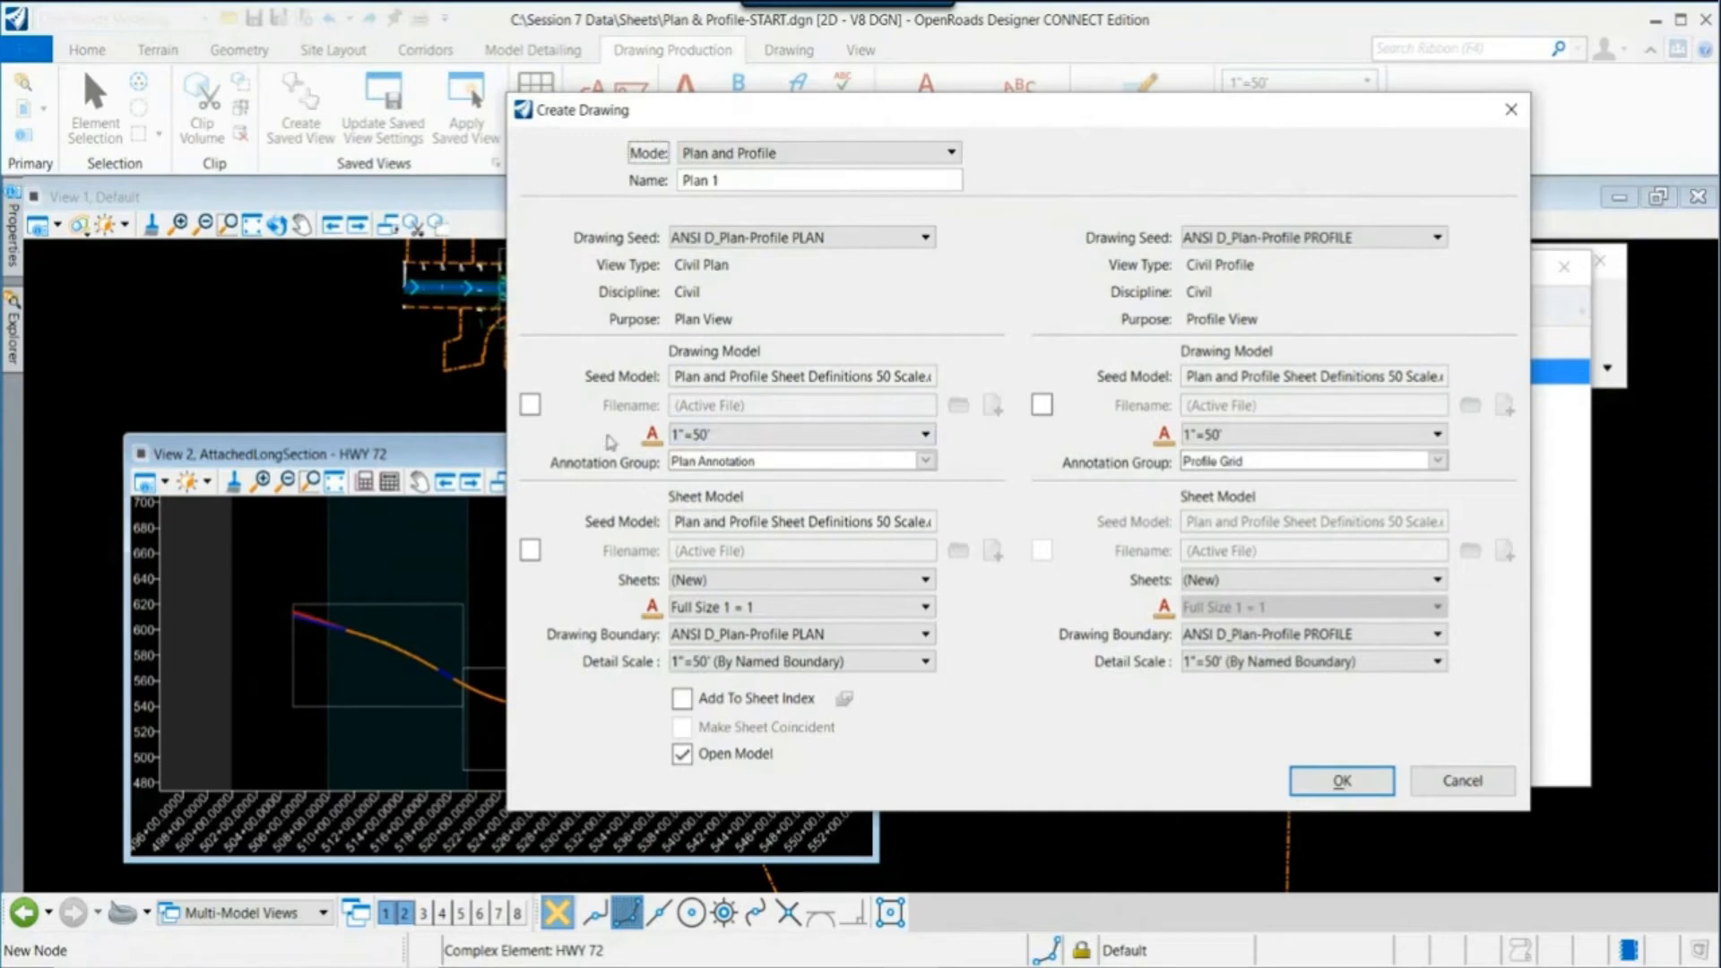
# Step: Choose Plan Annotation as the annotation group for the plan drawing model
pyautogui.click(924, 460)
pyautogui.click(678, 500)
pyautogui.click(695, 516)
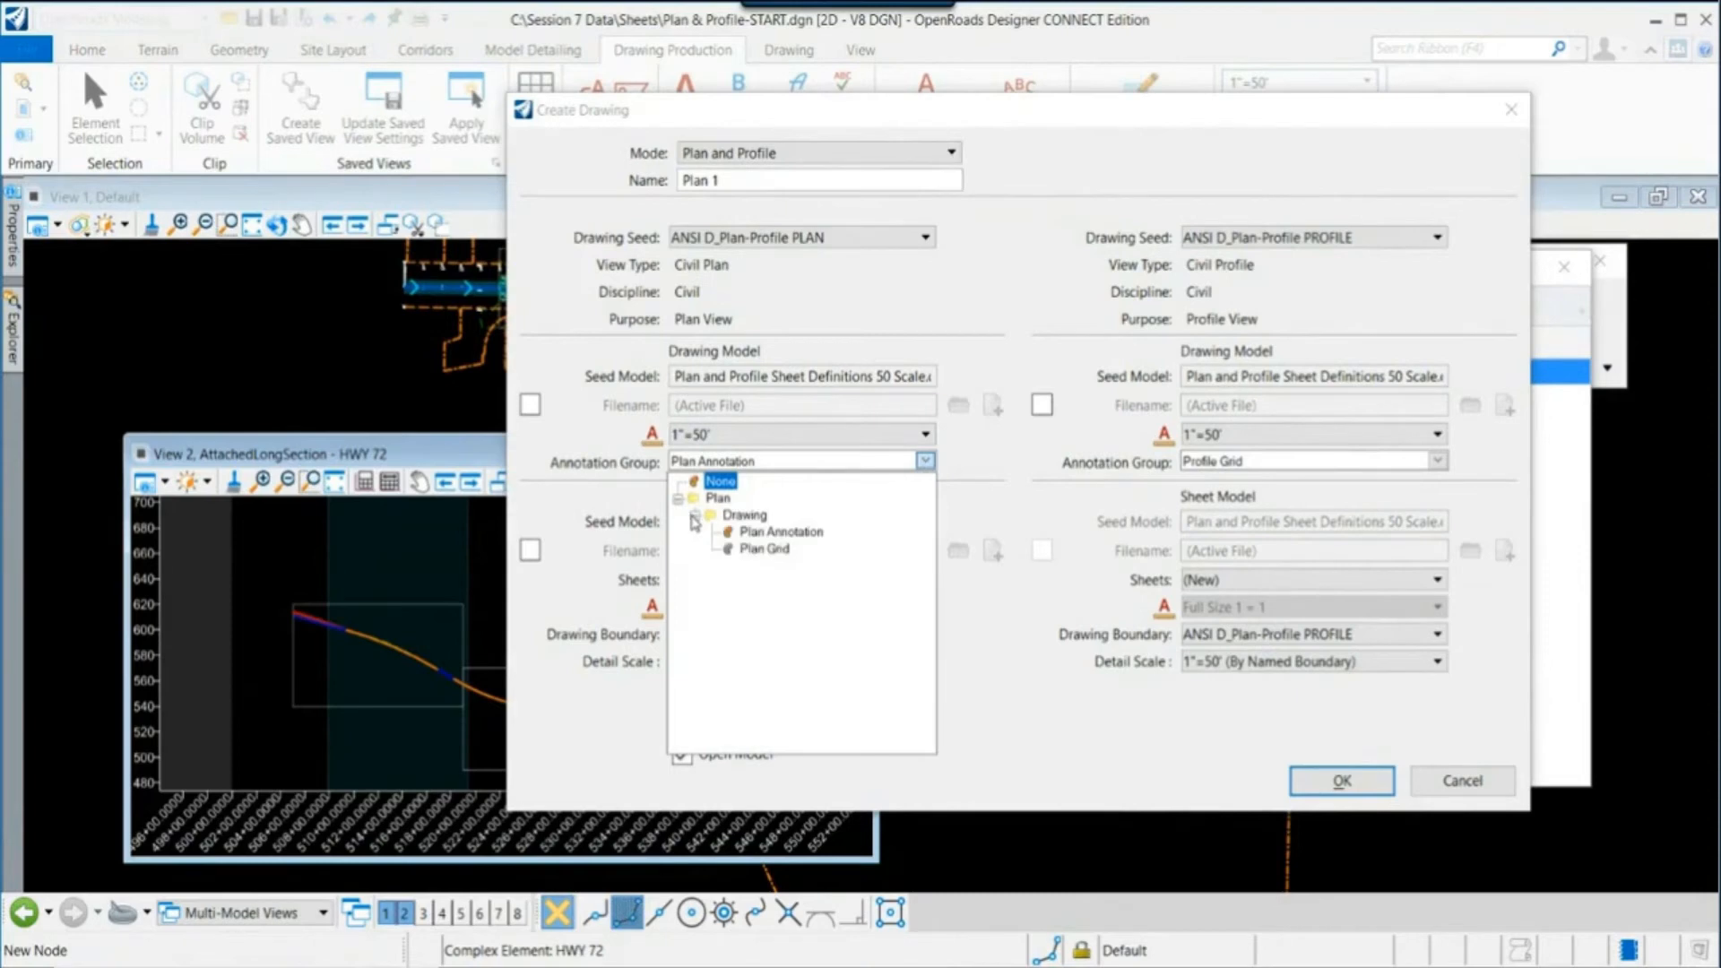
pyautogui.click(781, 533)
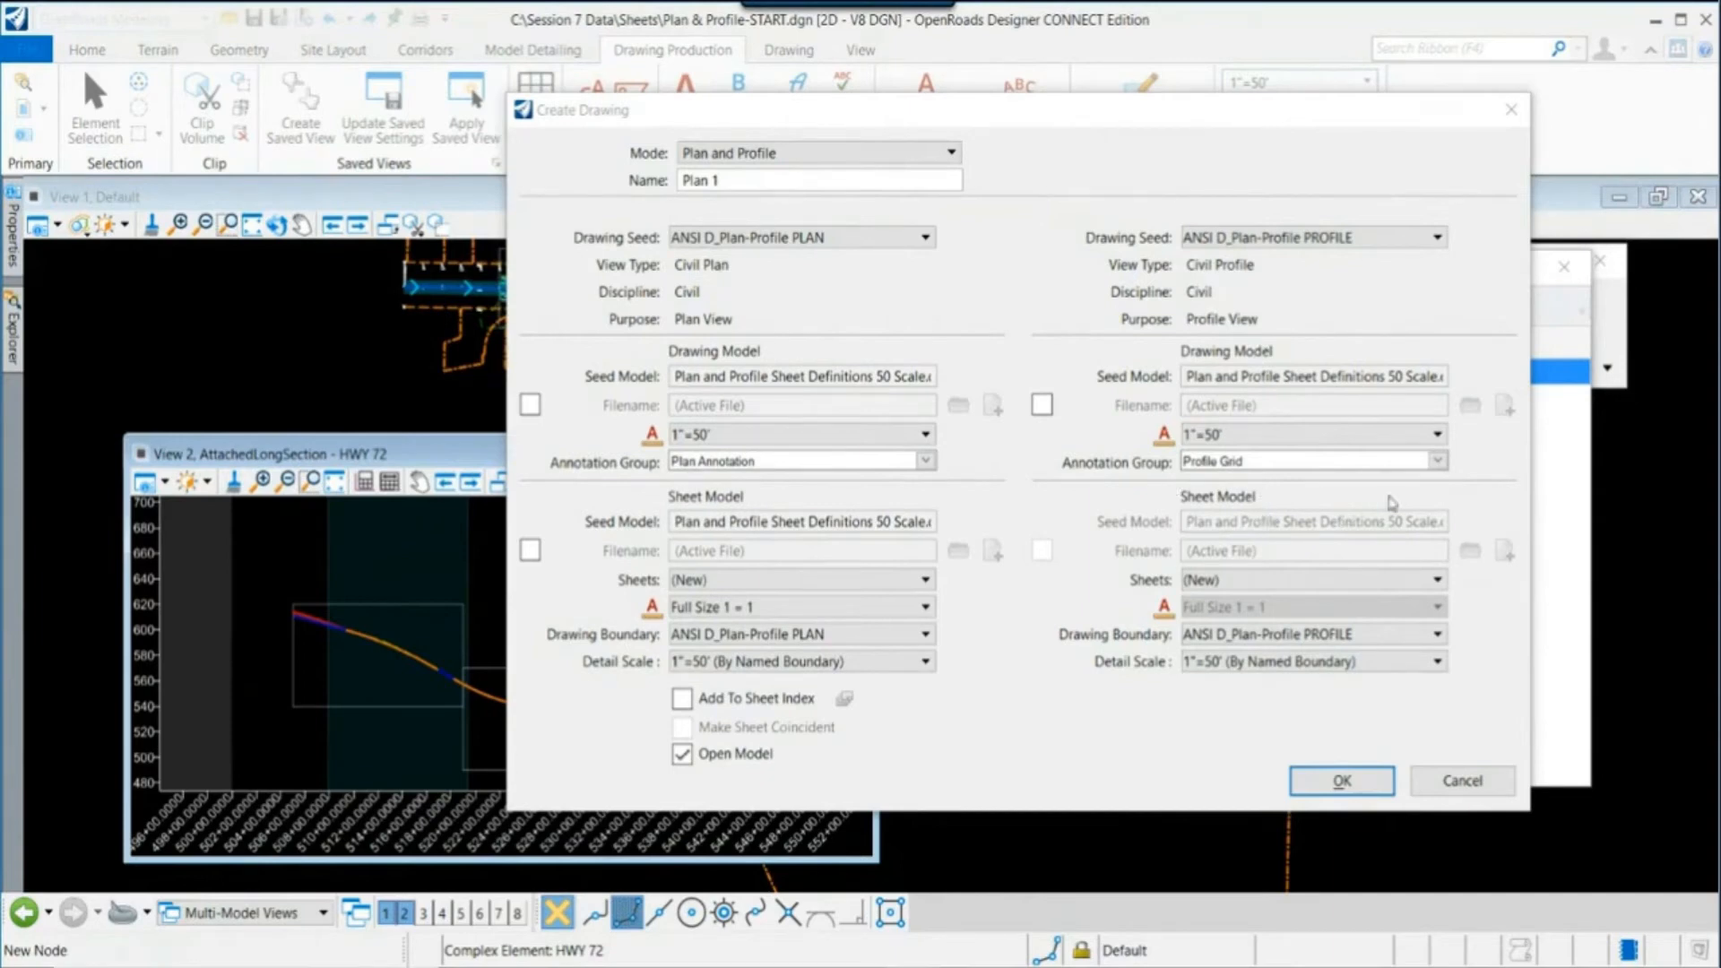
# Step: Choose Profile Grid as the profile drawing's annotation group and enable adding the sheets to the sheet index
pyautogui.click(1437, 461)
pyautogui.click(1190, 500)
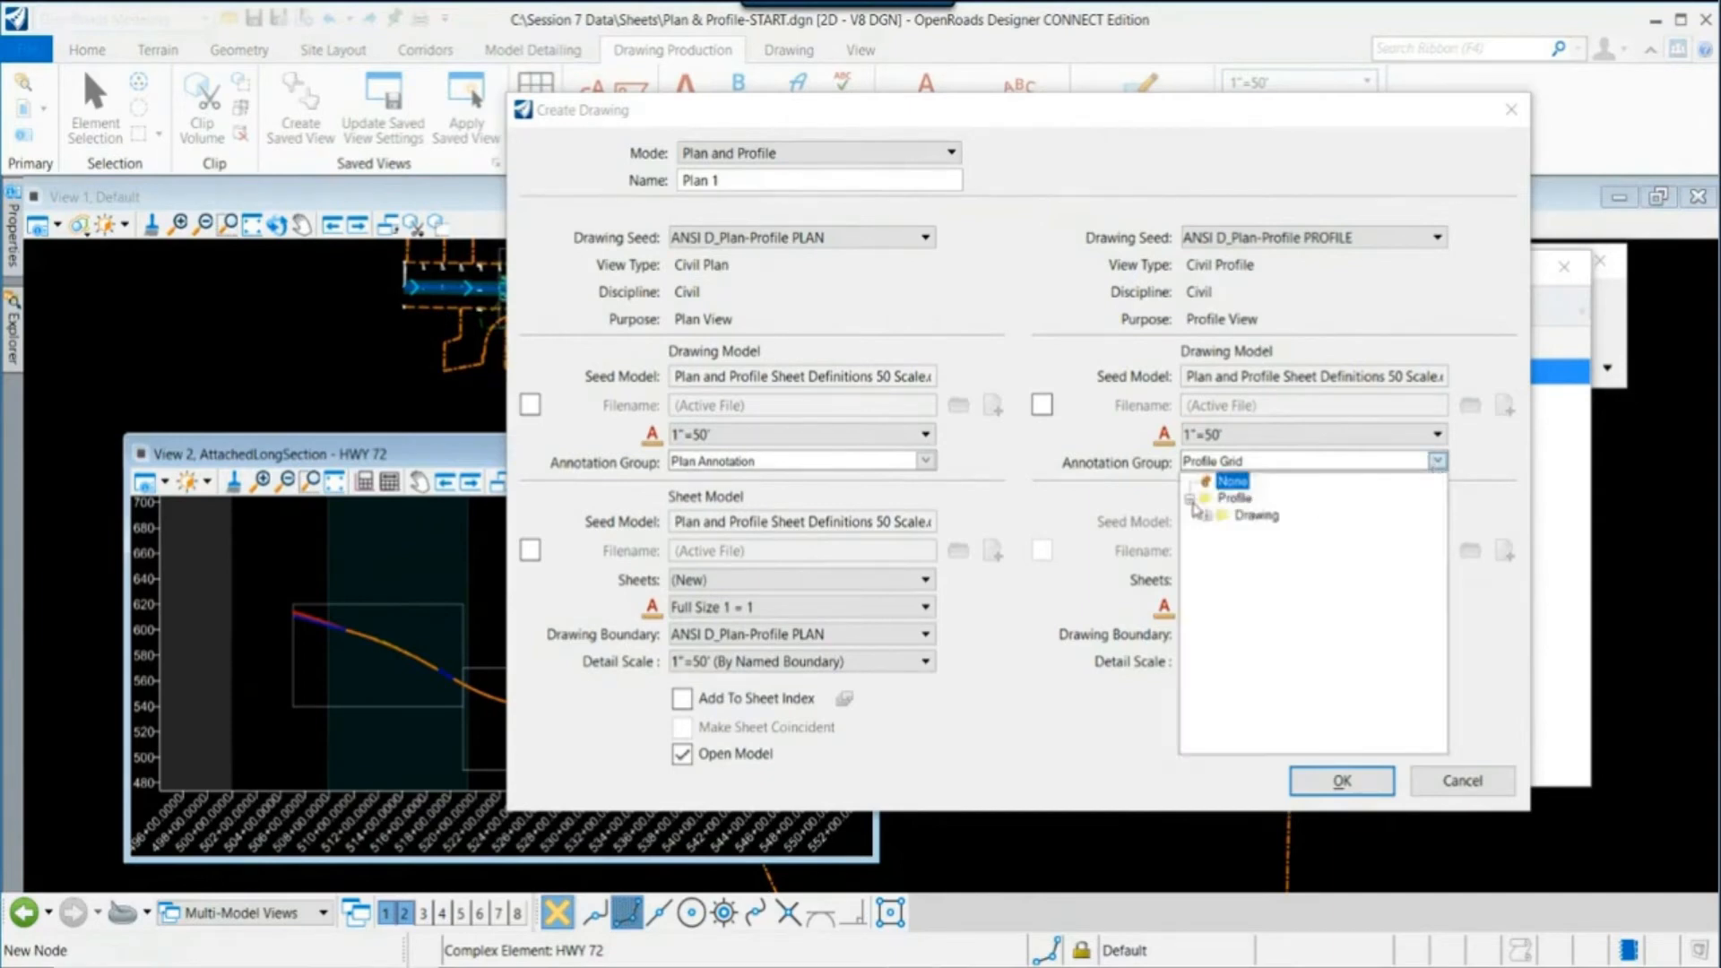
pyautogui.click(1207, 516)
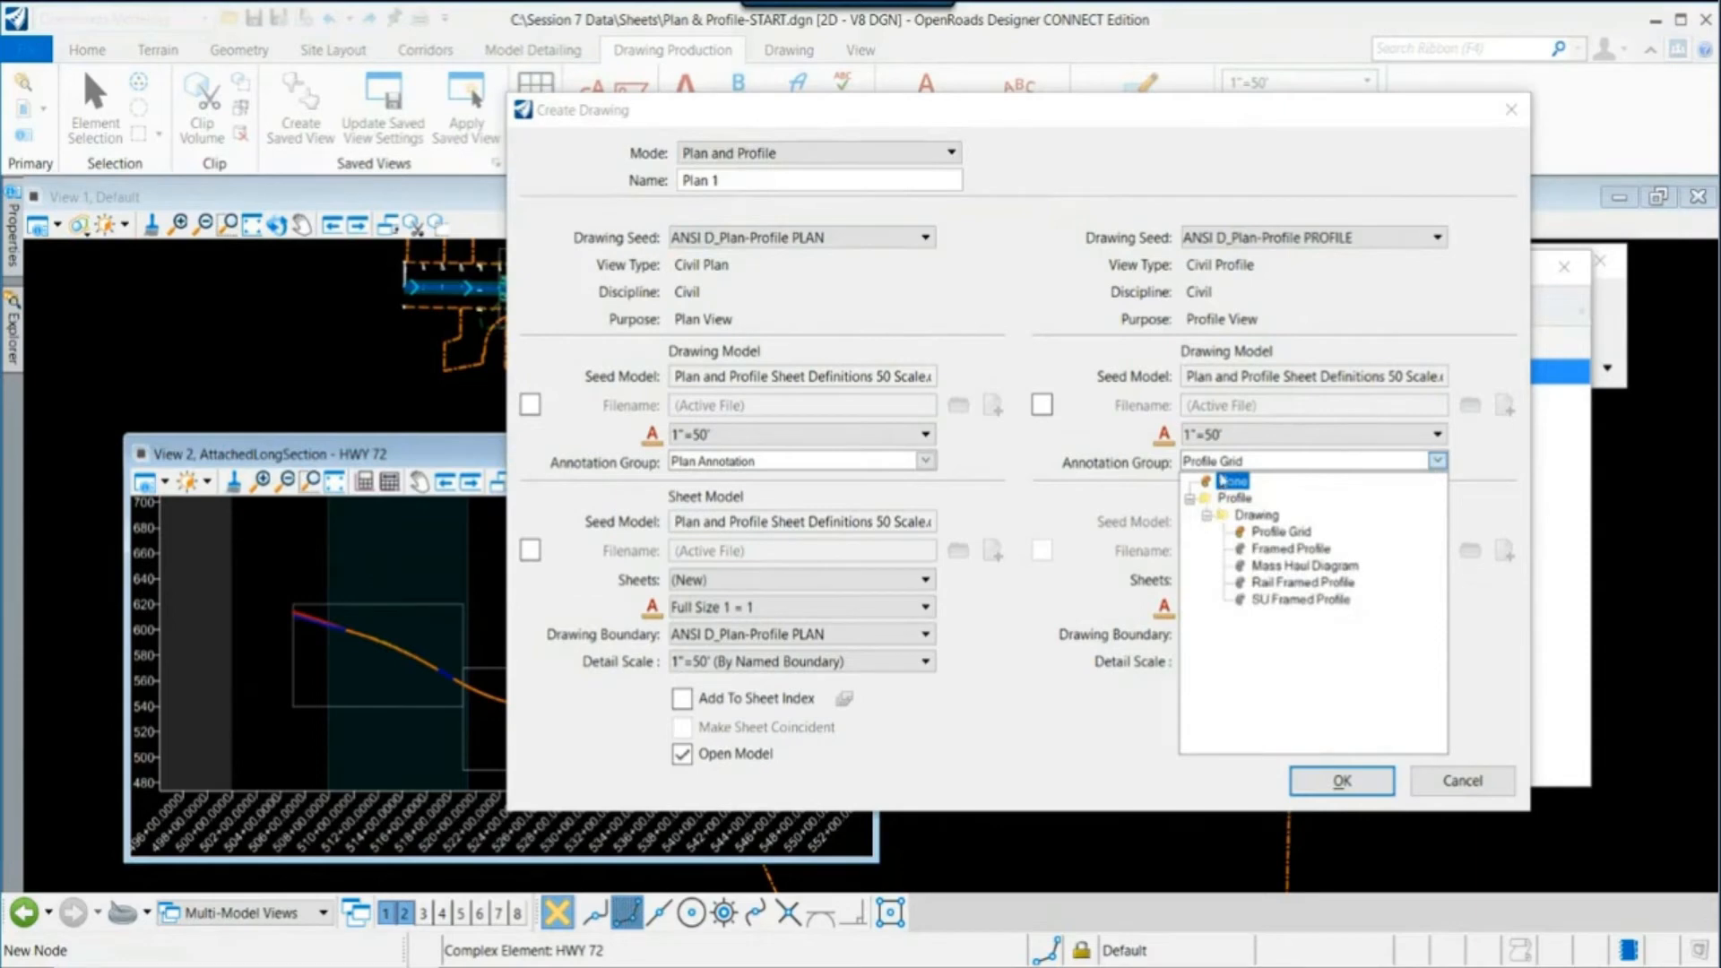
pyautogui.click(1281, 539)
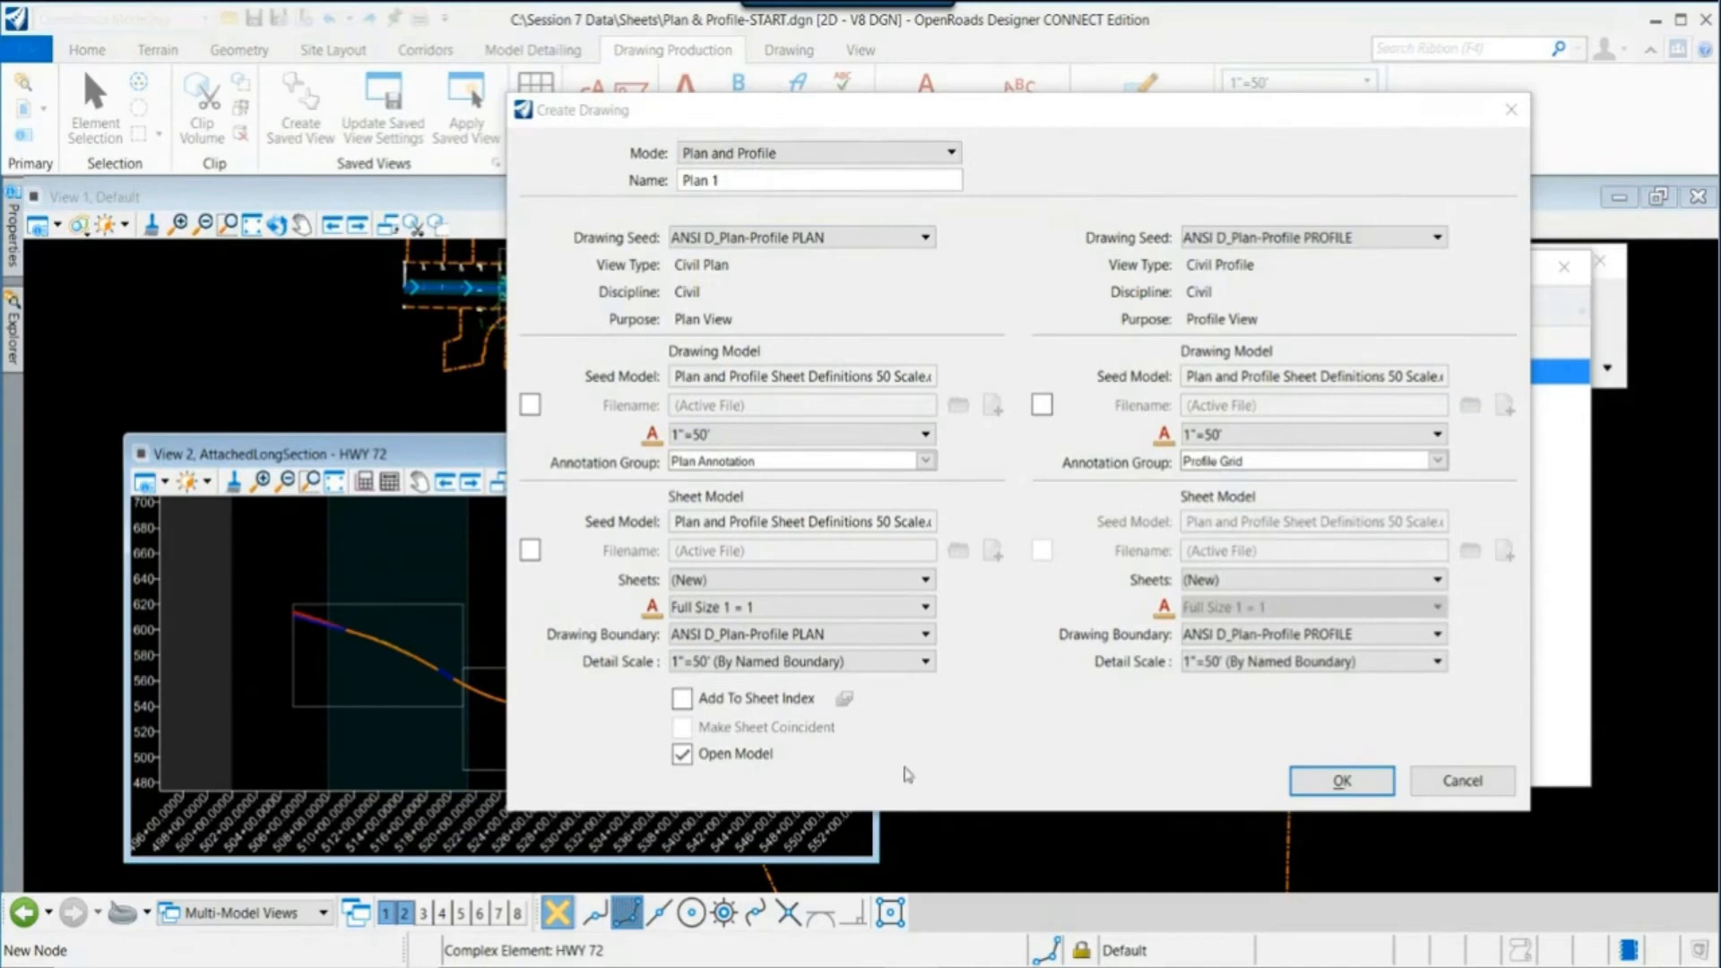
pyautogui.click(682, 700)
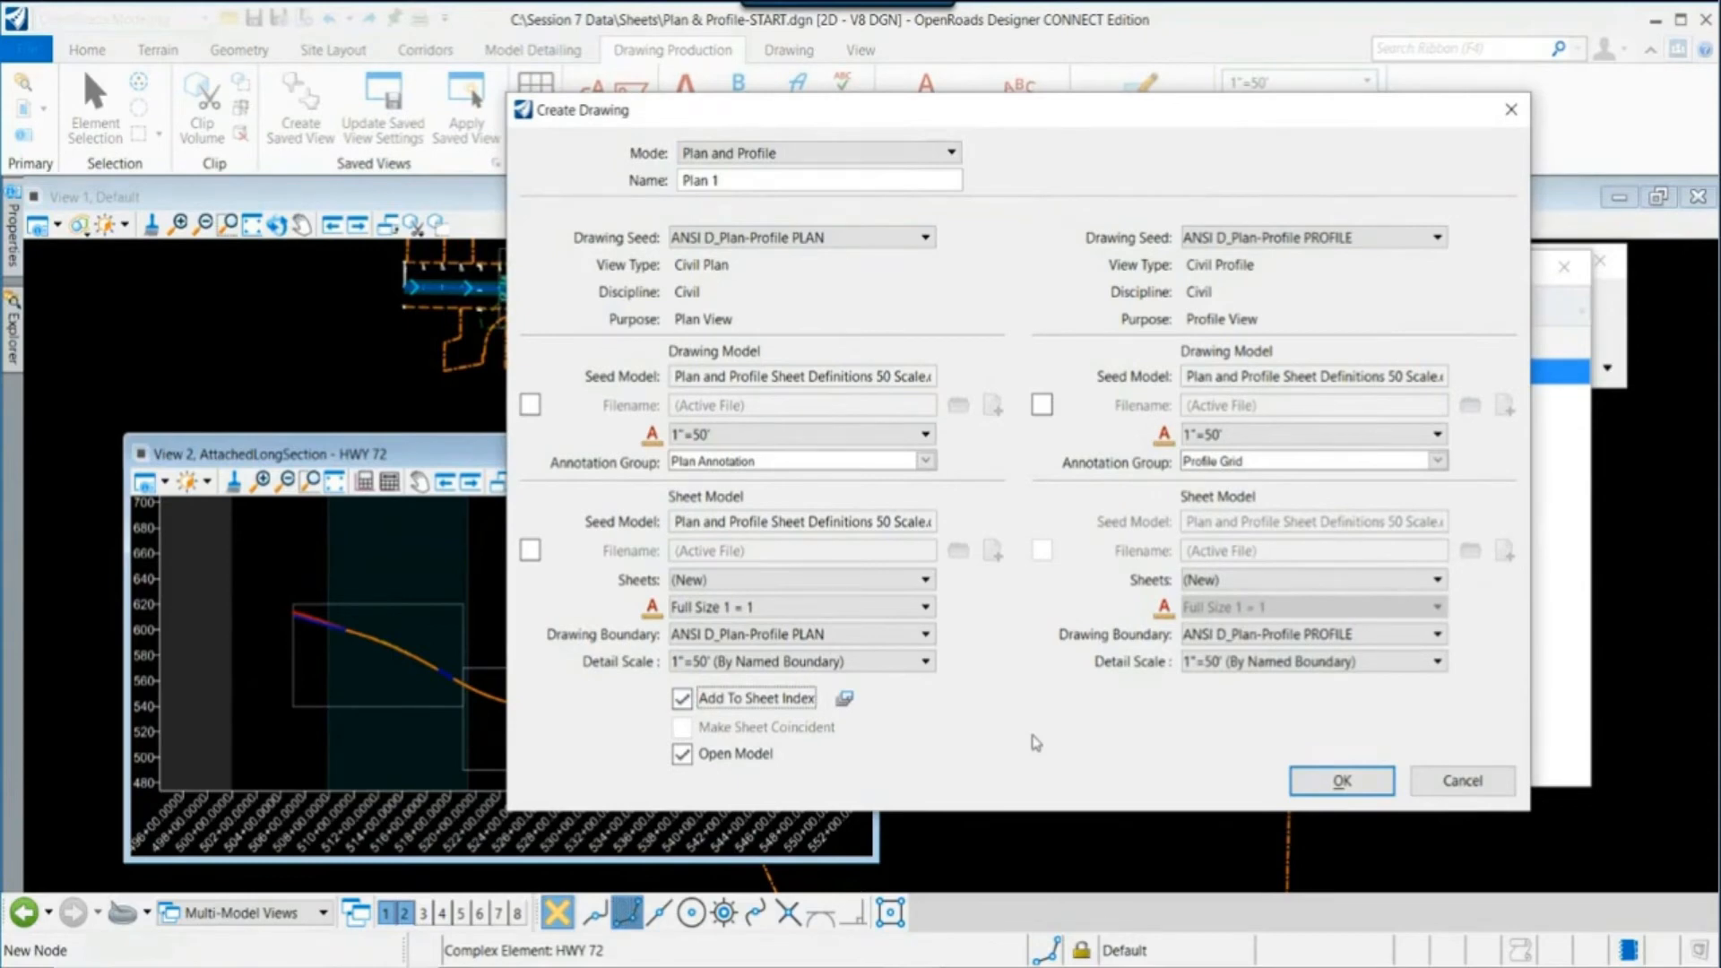
# Step: Create the plan and profile drawings and sheets with the current settings, and close the Named Boundaries dialog
pyautogui.click(1337, 782)
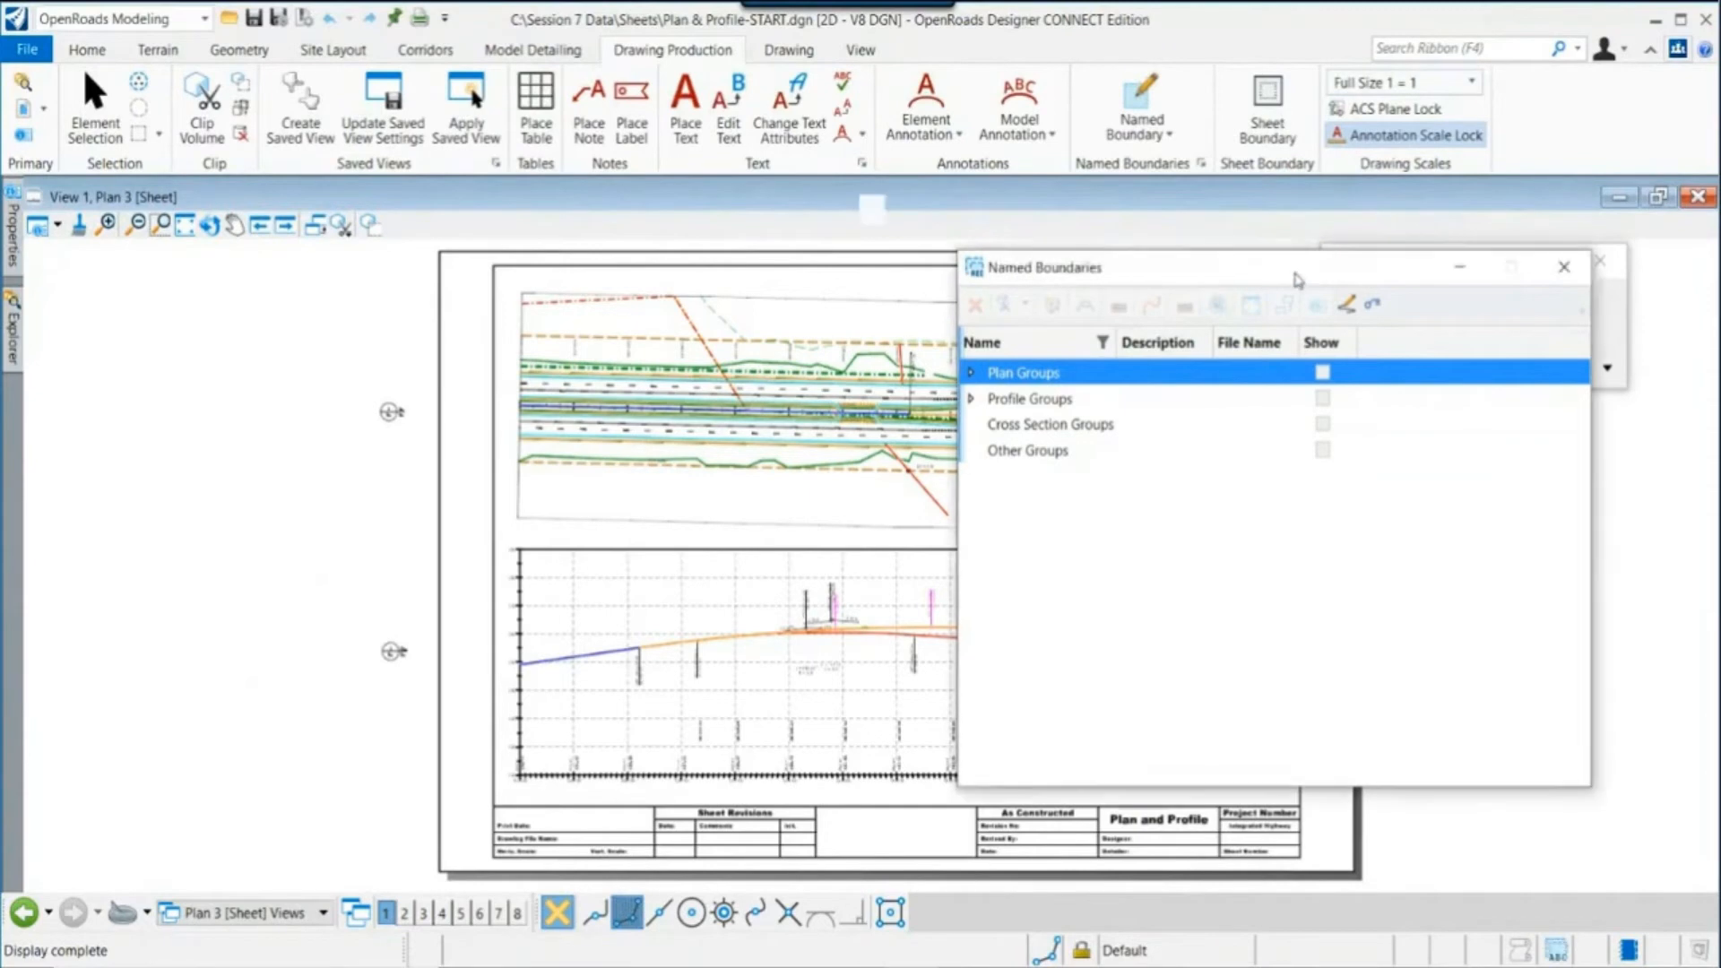
pyautogui.moveTo(1221, 273); pyautogui.dragTo(1315, 278)
pyautogui.click(1661, 266)
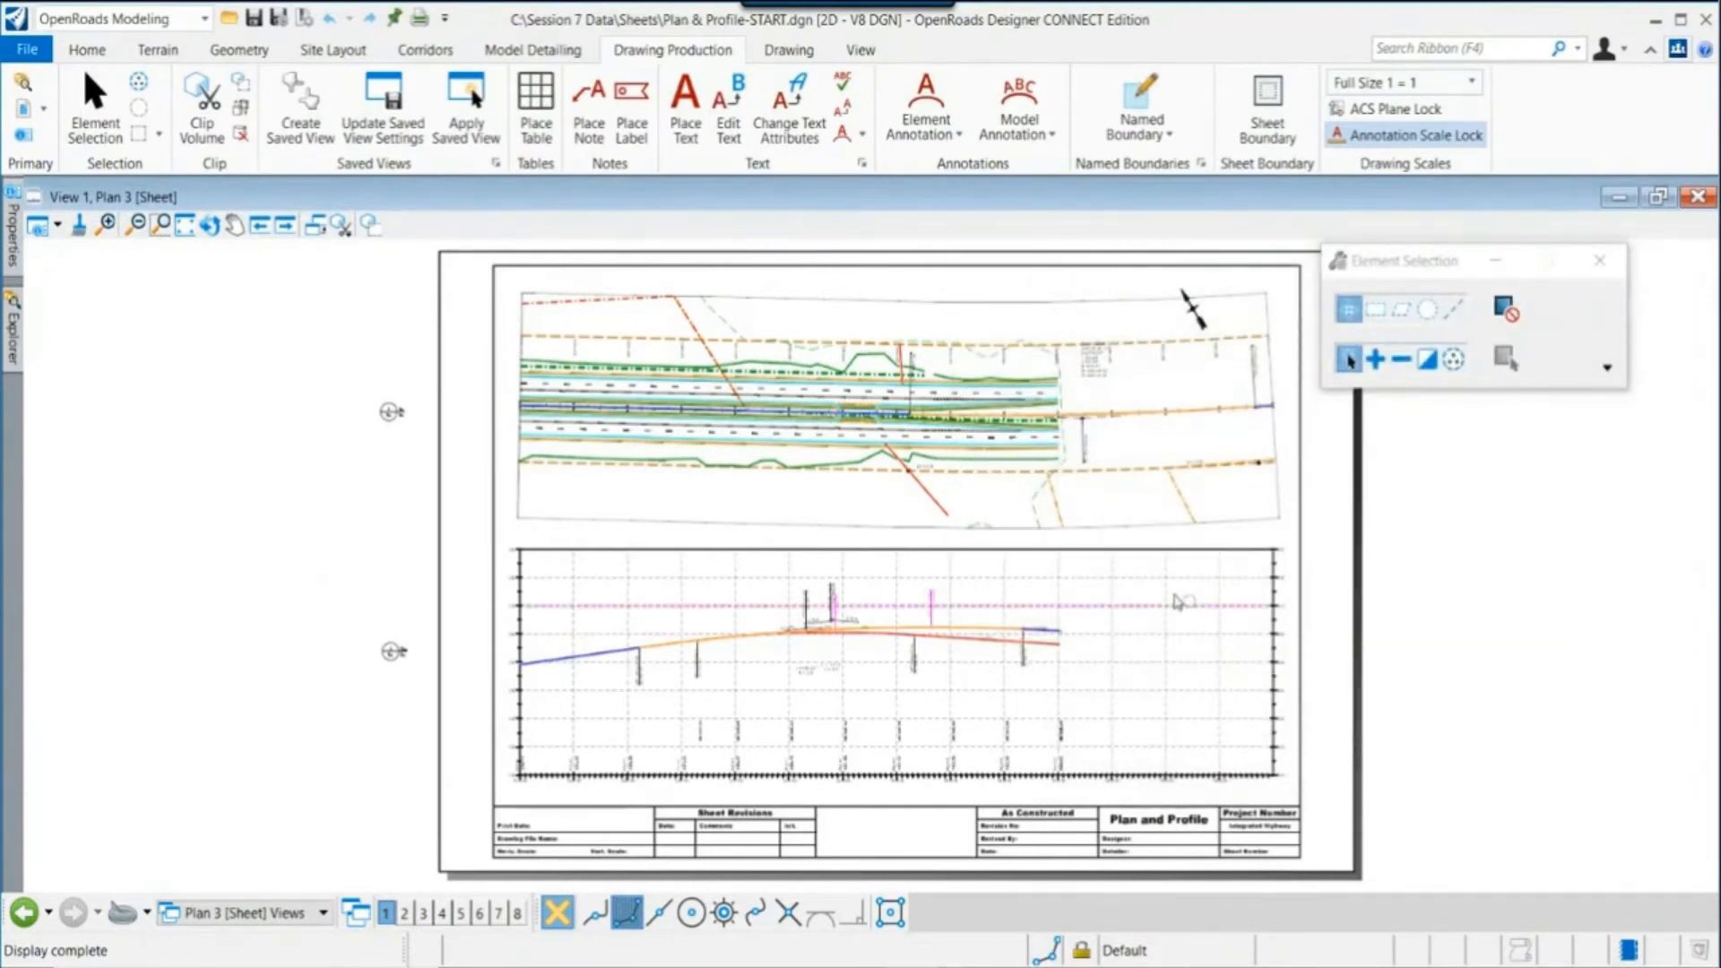
# Step: Examine the profile annotations and the plan portion on the Plan 3 sheet
pyautogui.scroll(2, 1084, 593)
pyautogui.scroll(-1, 1016, 641)
pyautogui.scroll(-1, 1013, 643)
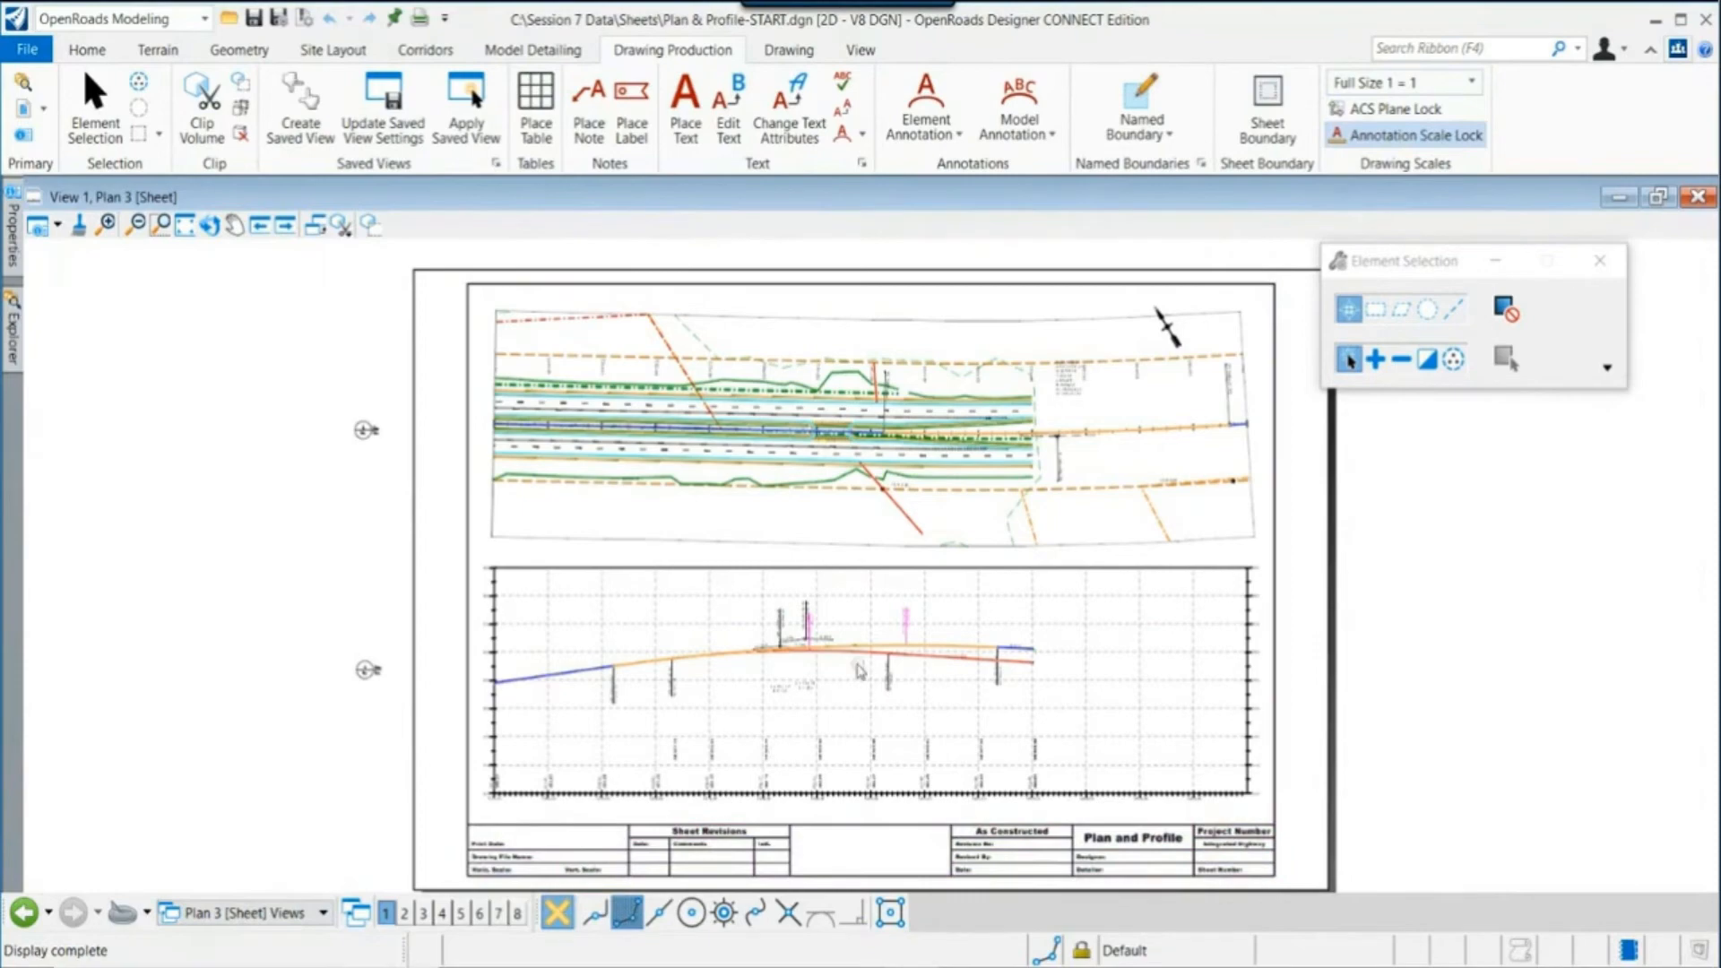
pyautogui.scroll(4, 855, 666)
pyautogui.moveTo(879, 740); pyautogui.dragTo(844, 504, button='middle')
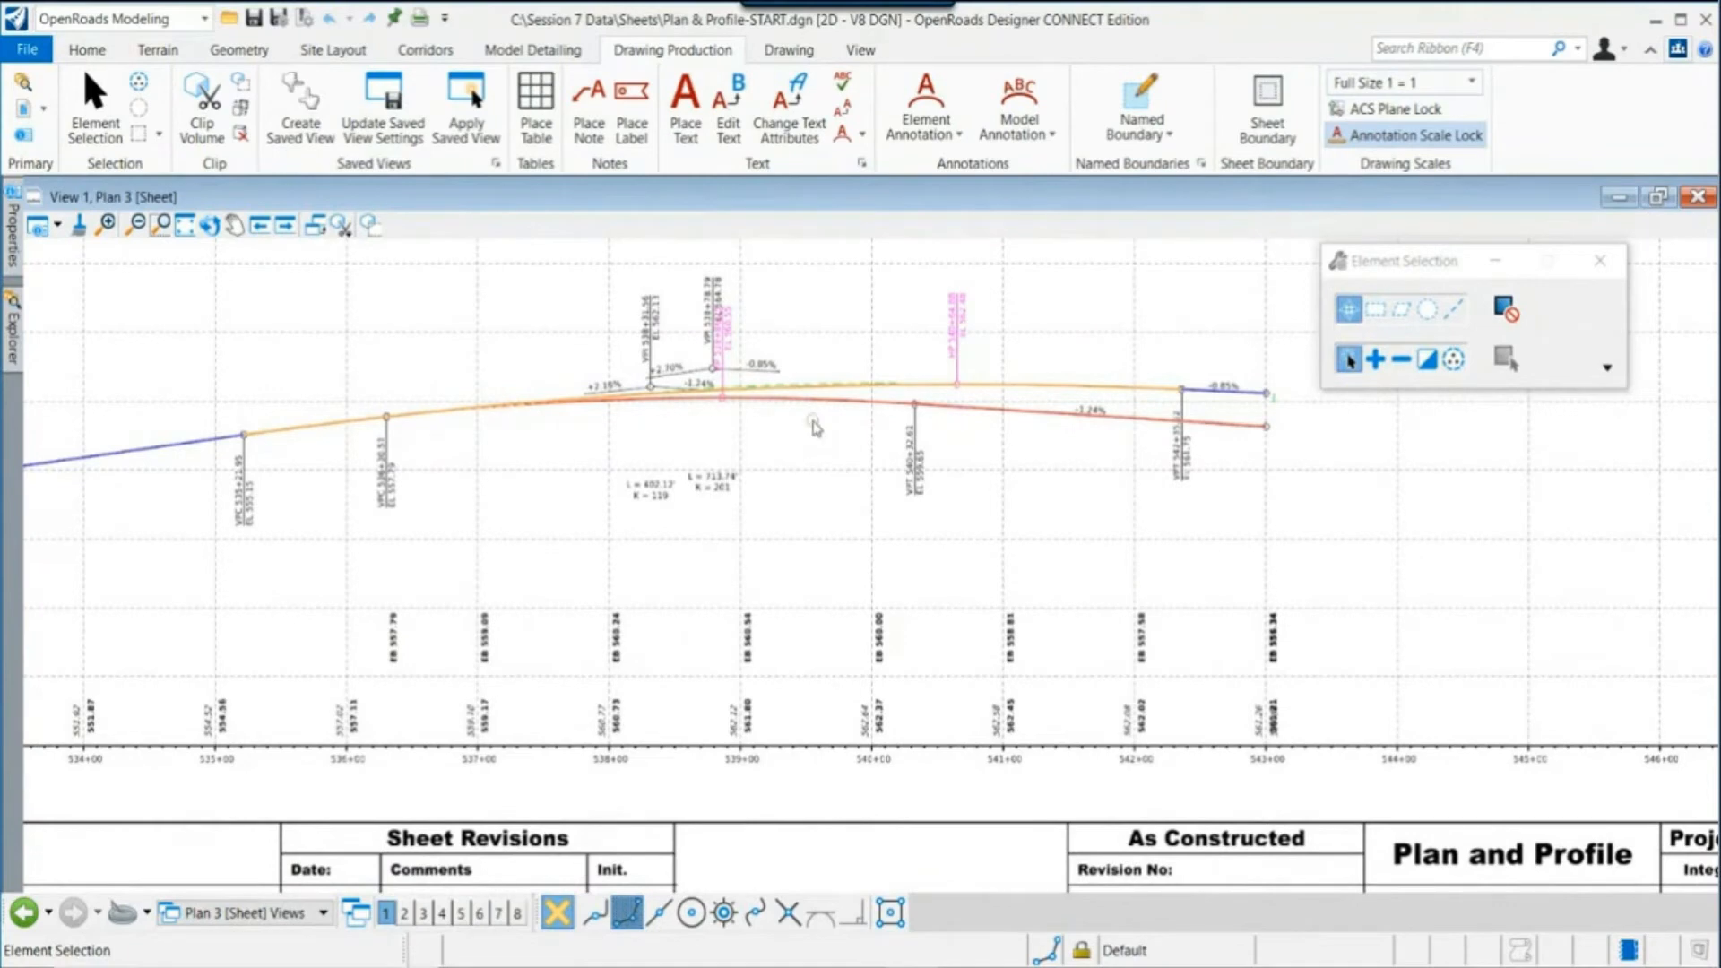
pyautogui.scroll(1, 804, 425)
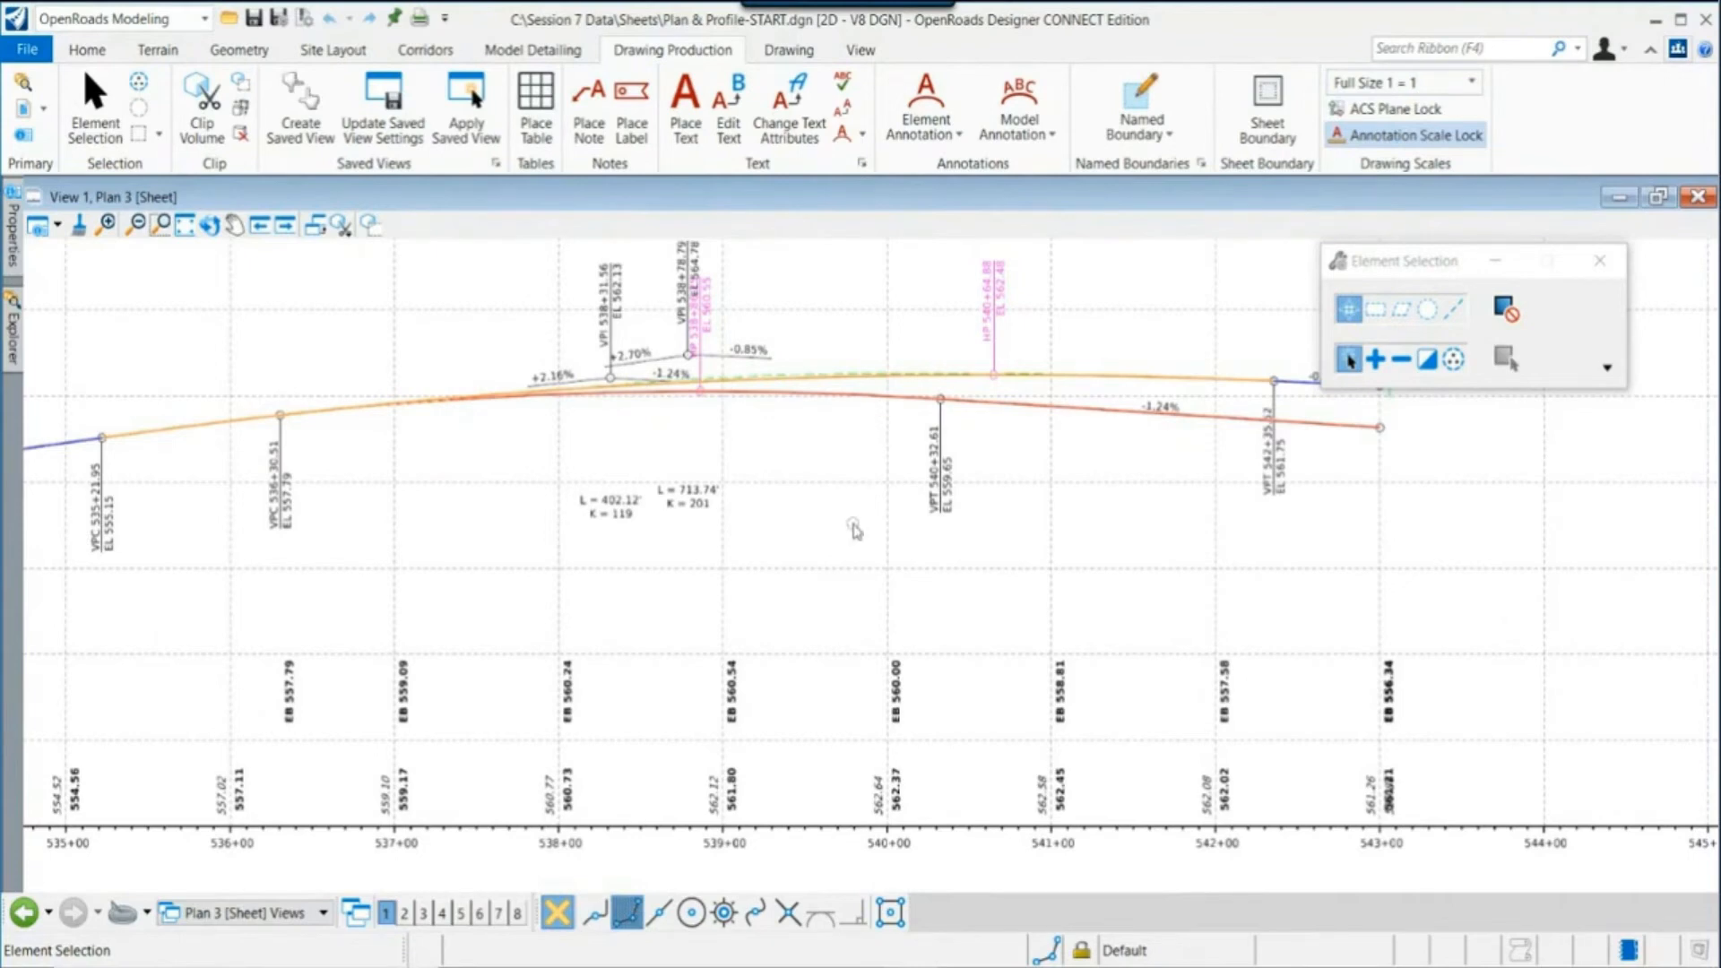
pyautogui.scroll(-1, 854, 529)
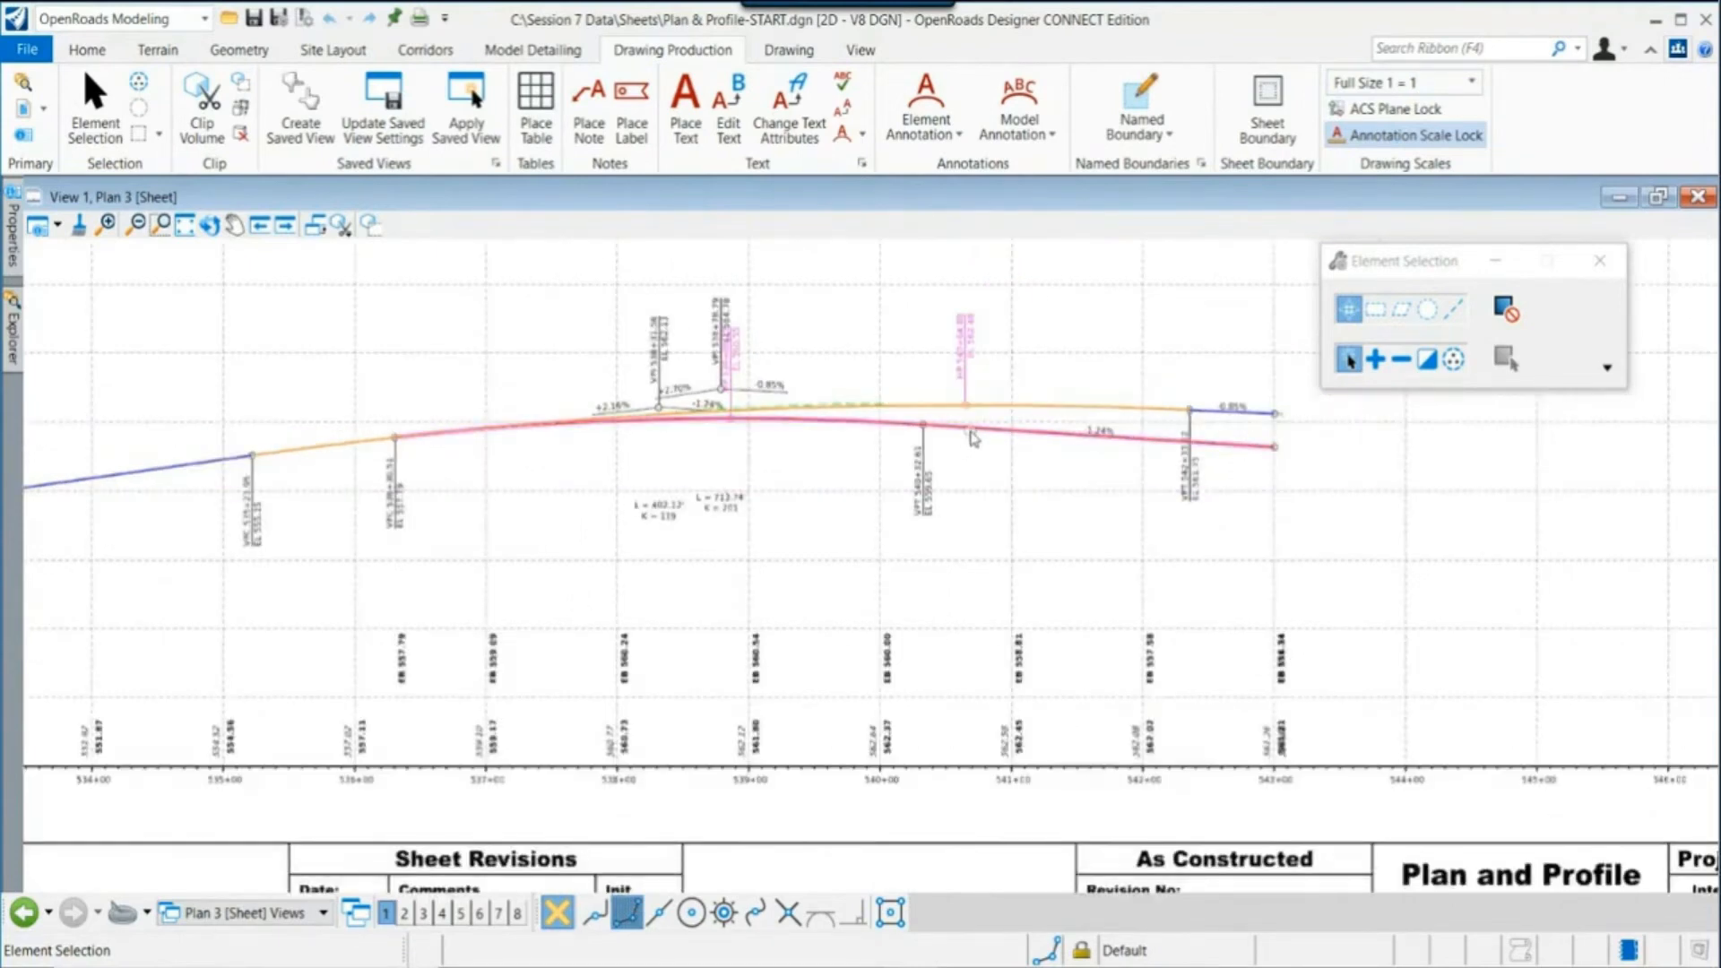
pyautogui.moveTo(973, 436)
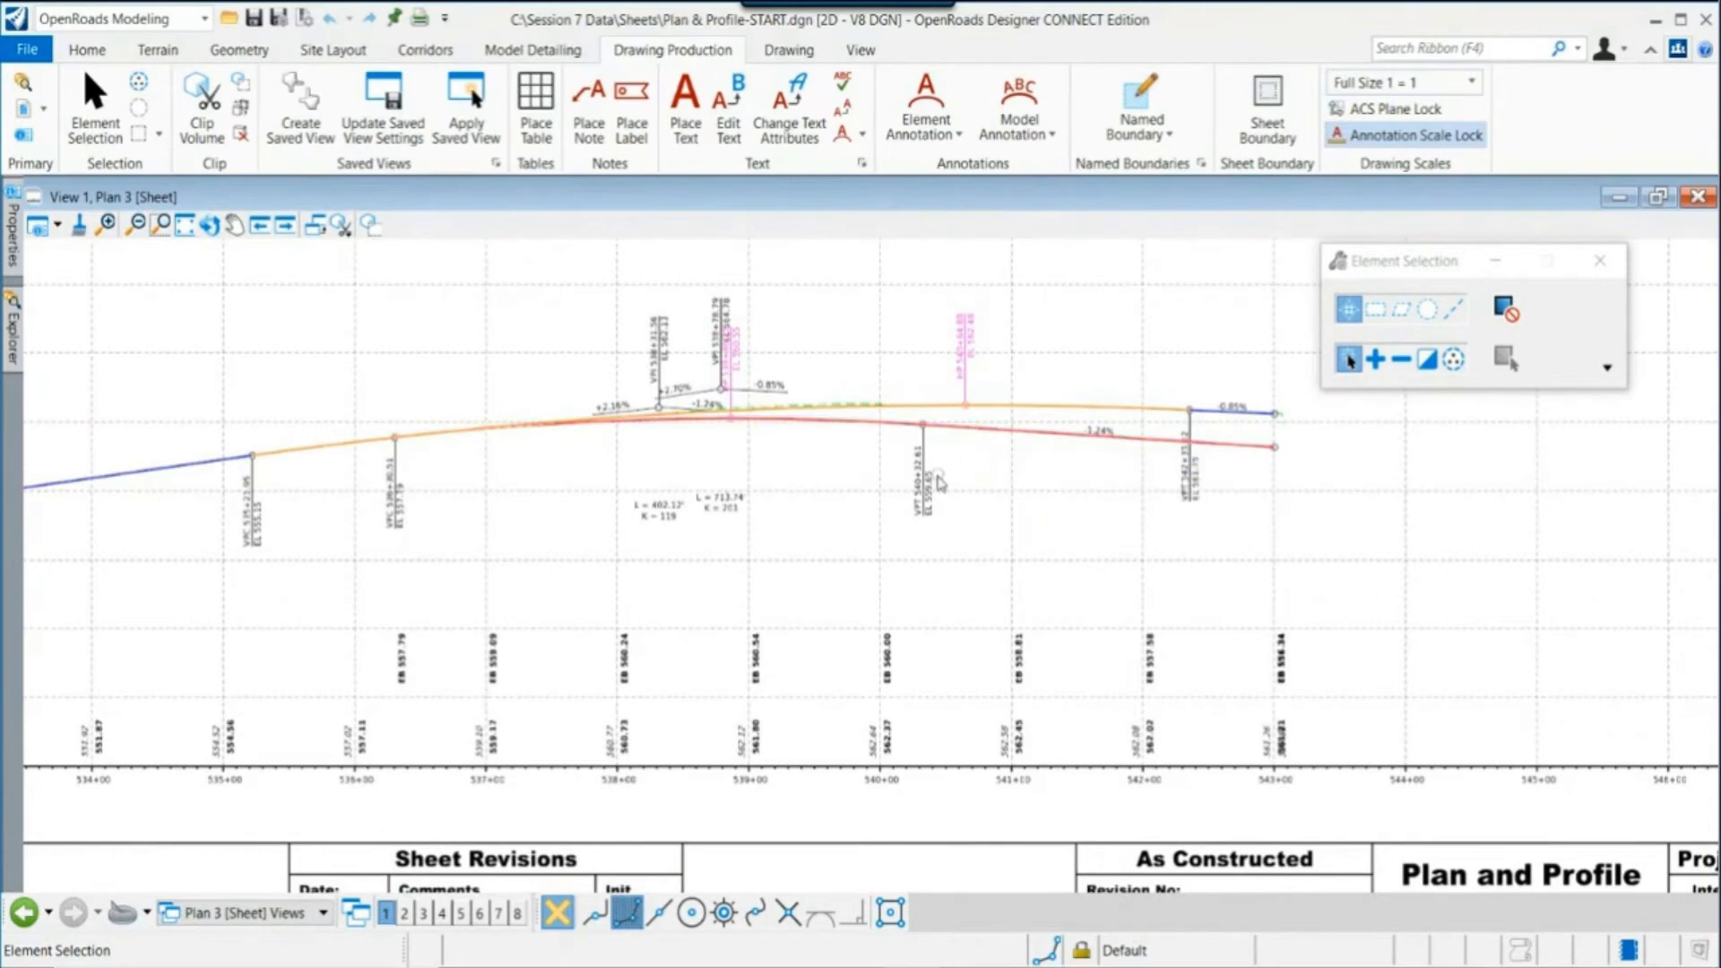
pyautogui.moveTo(916, 478)
pyautogui.scroll(1, 901, 756)
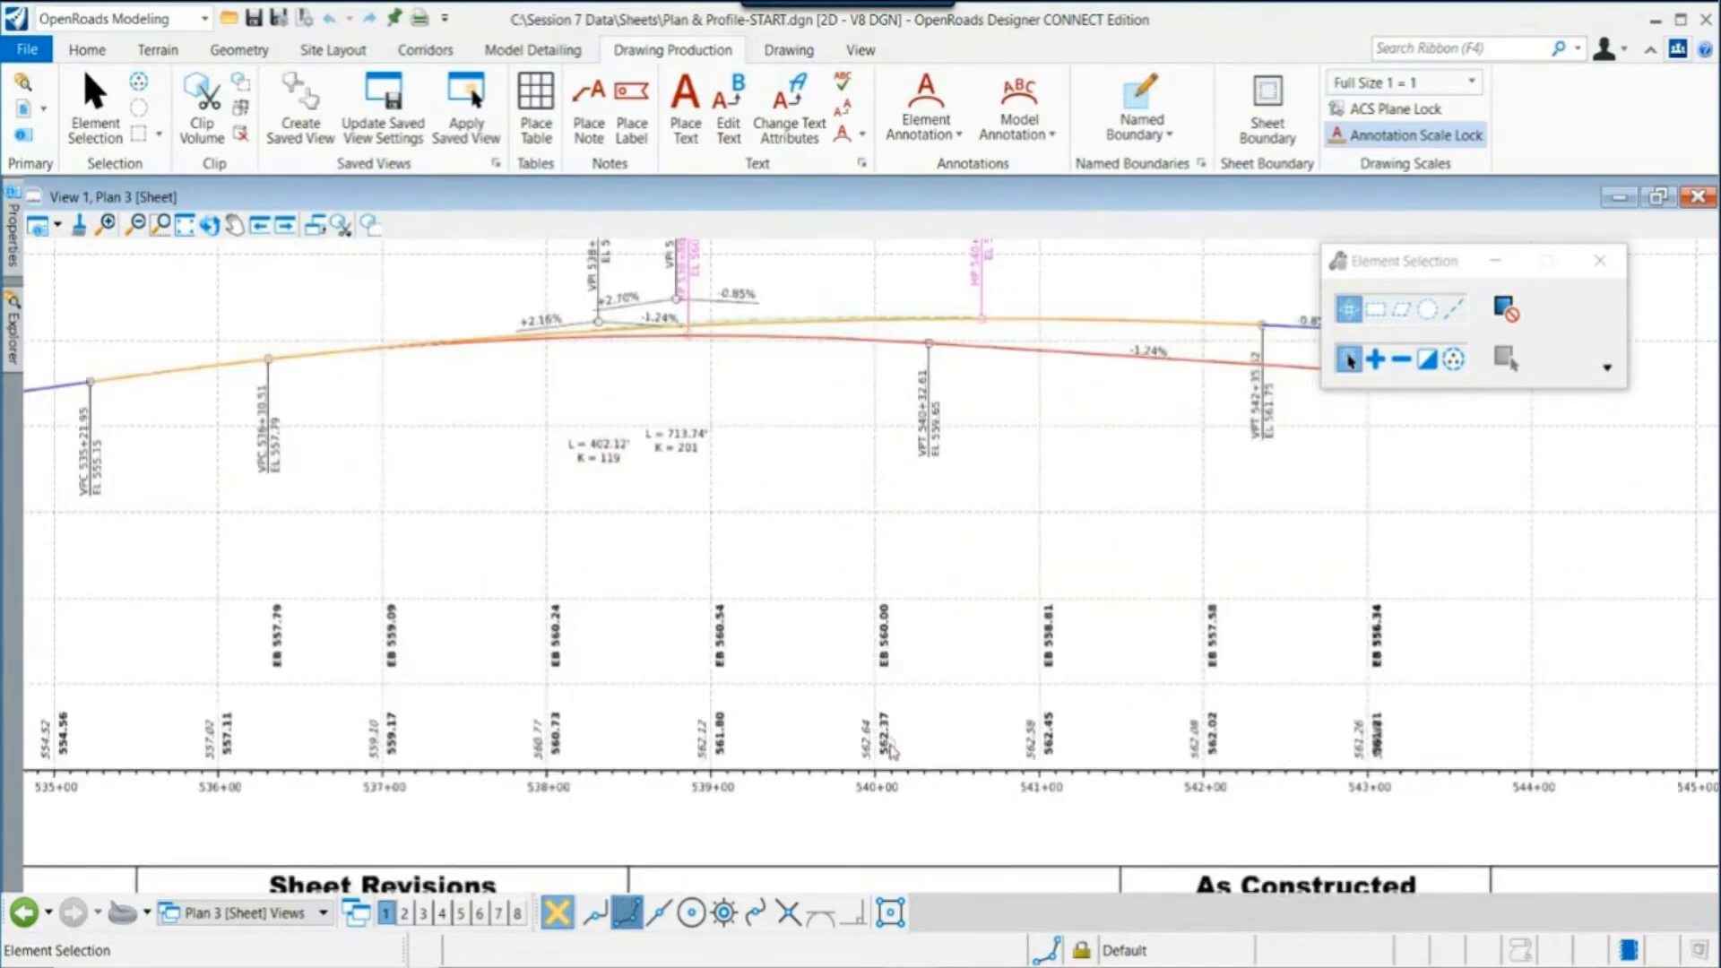
pyautogui.scroll(-4, 921, 760)
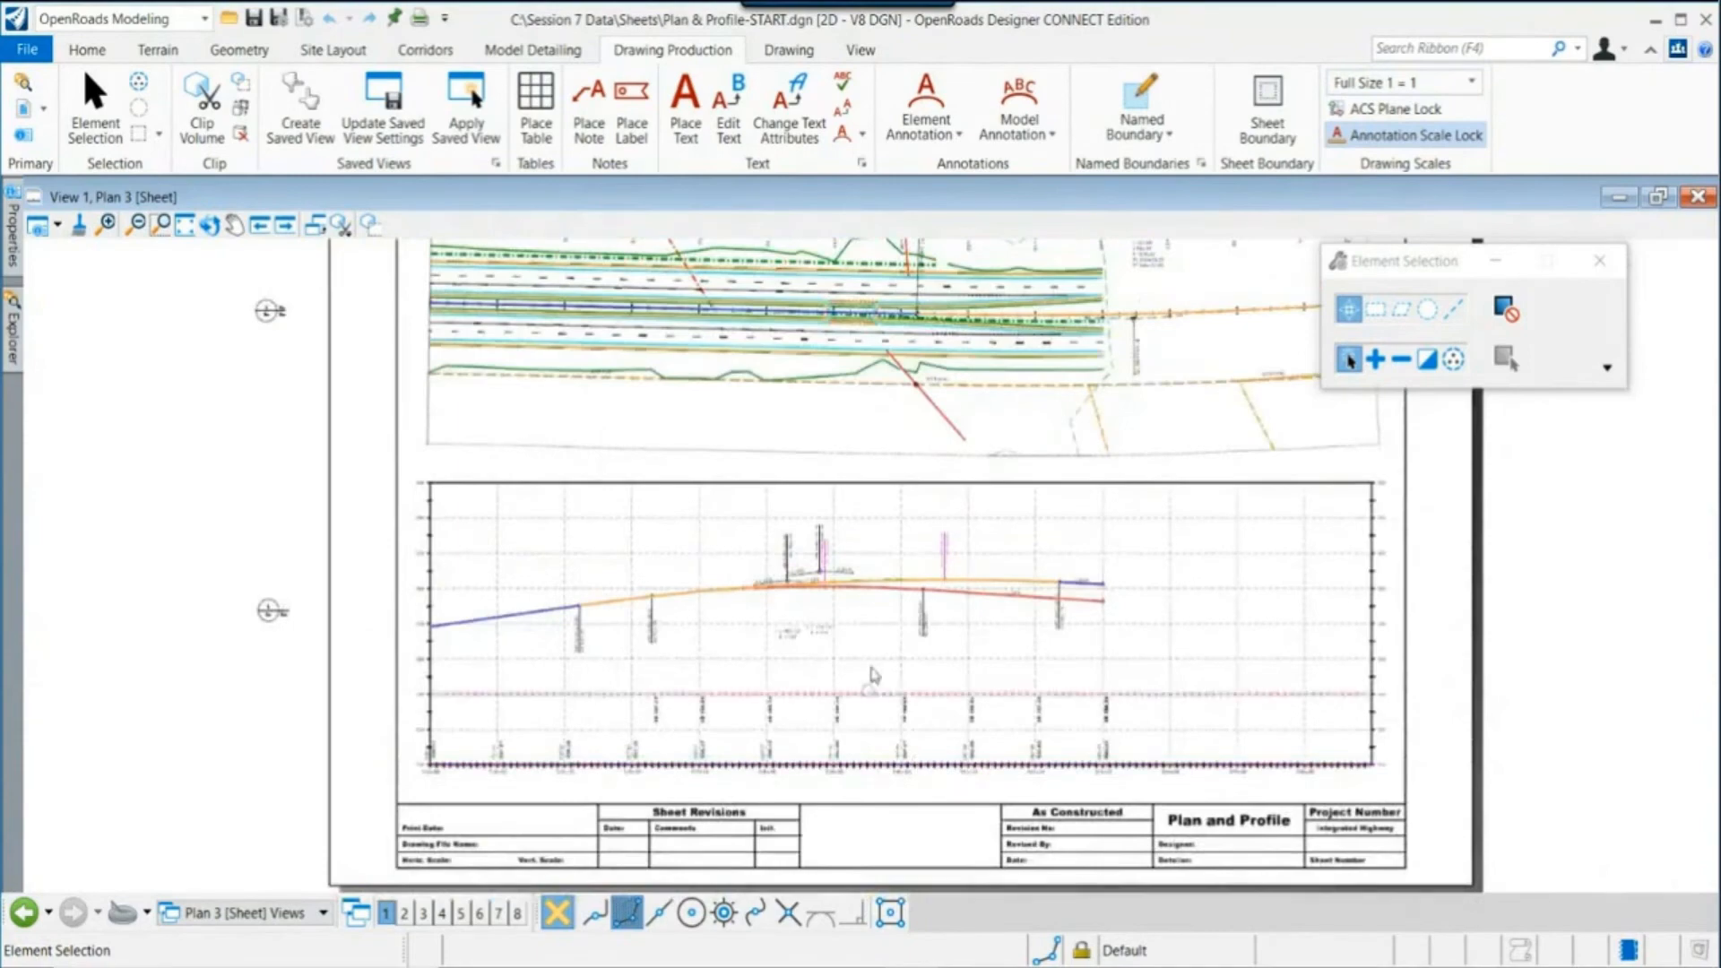
pyautogui.moveTo(883, 531); pyautogui.dragTo(813, 803, button='middle')
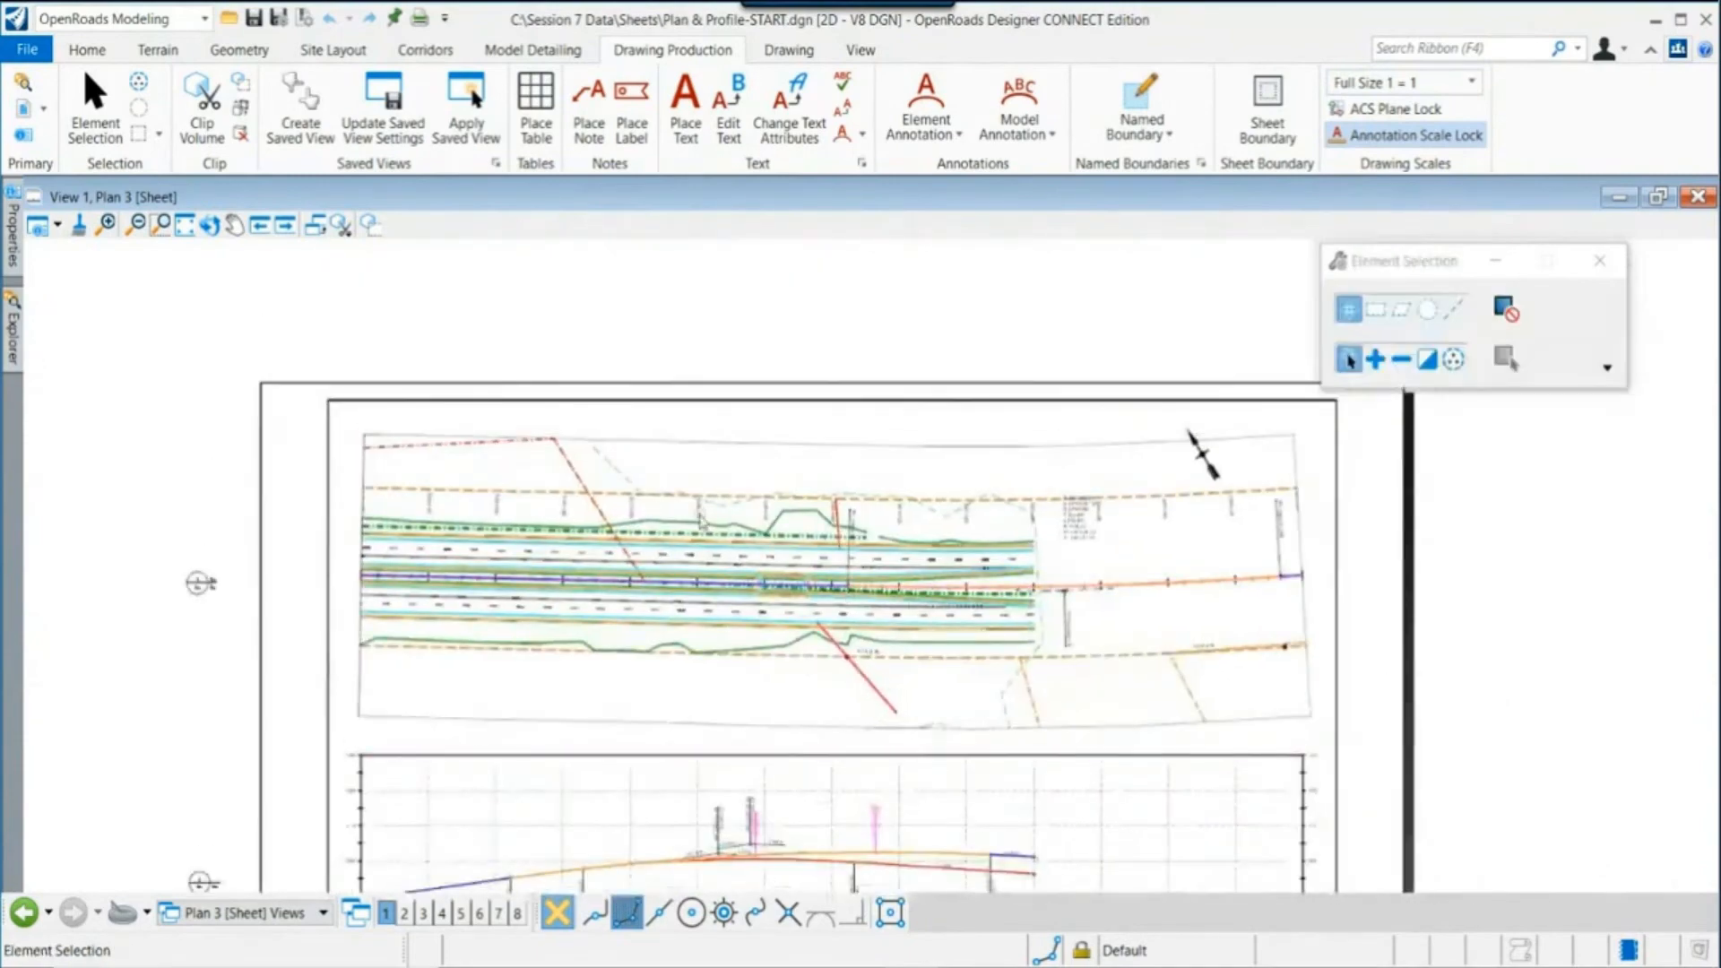
pyautogui.scroll(2, 1191, 433)
pyautogui.moveTo(726, 544)
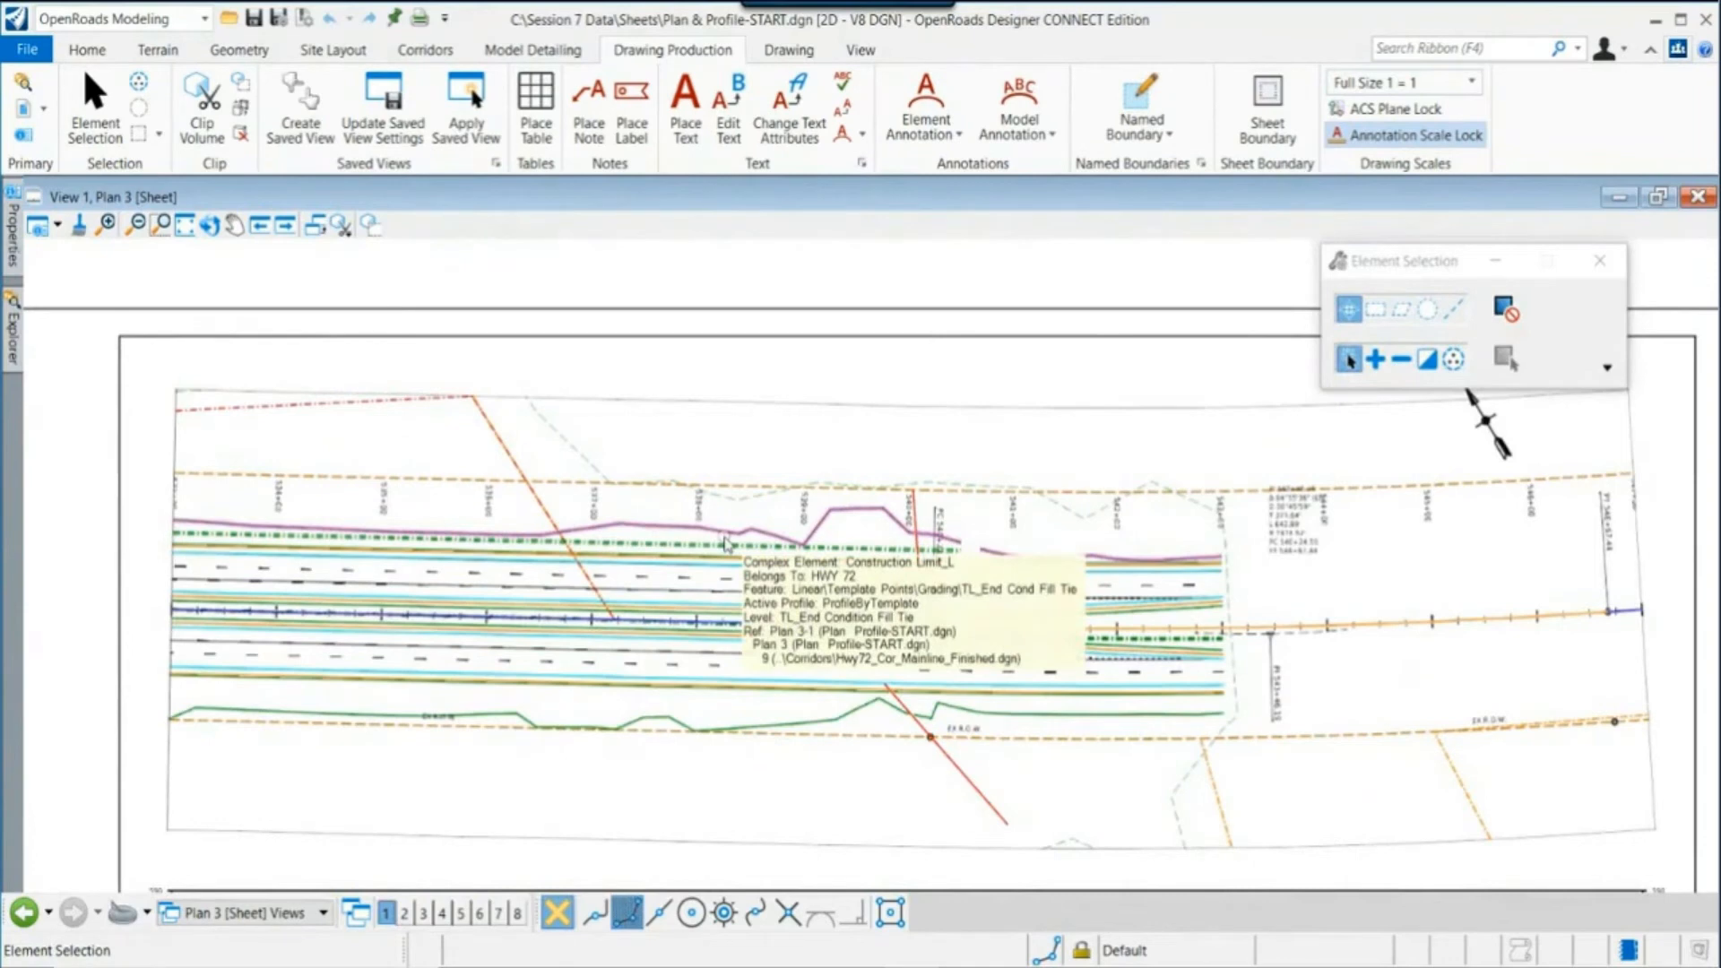
# Step: Switch to Multi-Model Views and examine the start of the HWY 72 corridor, moving the profile window out of the way
pyautogui.click(273, 911)
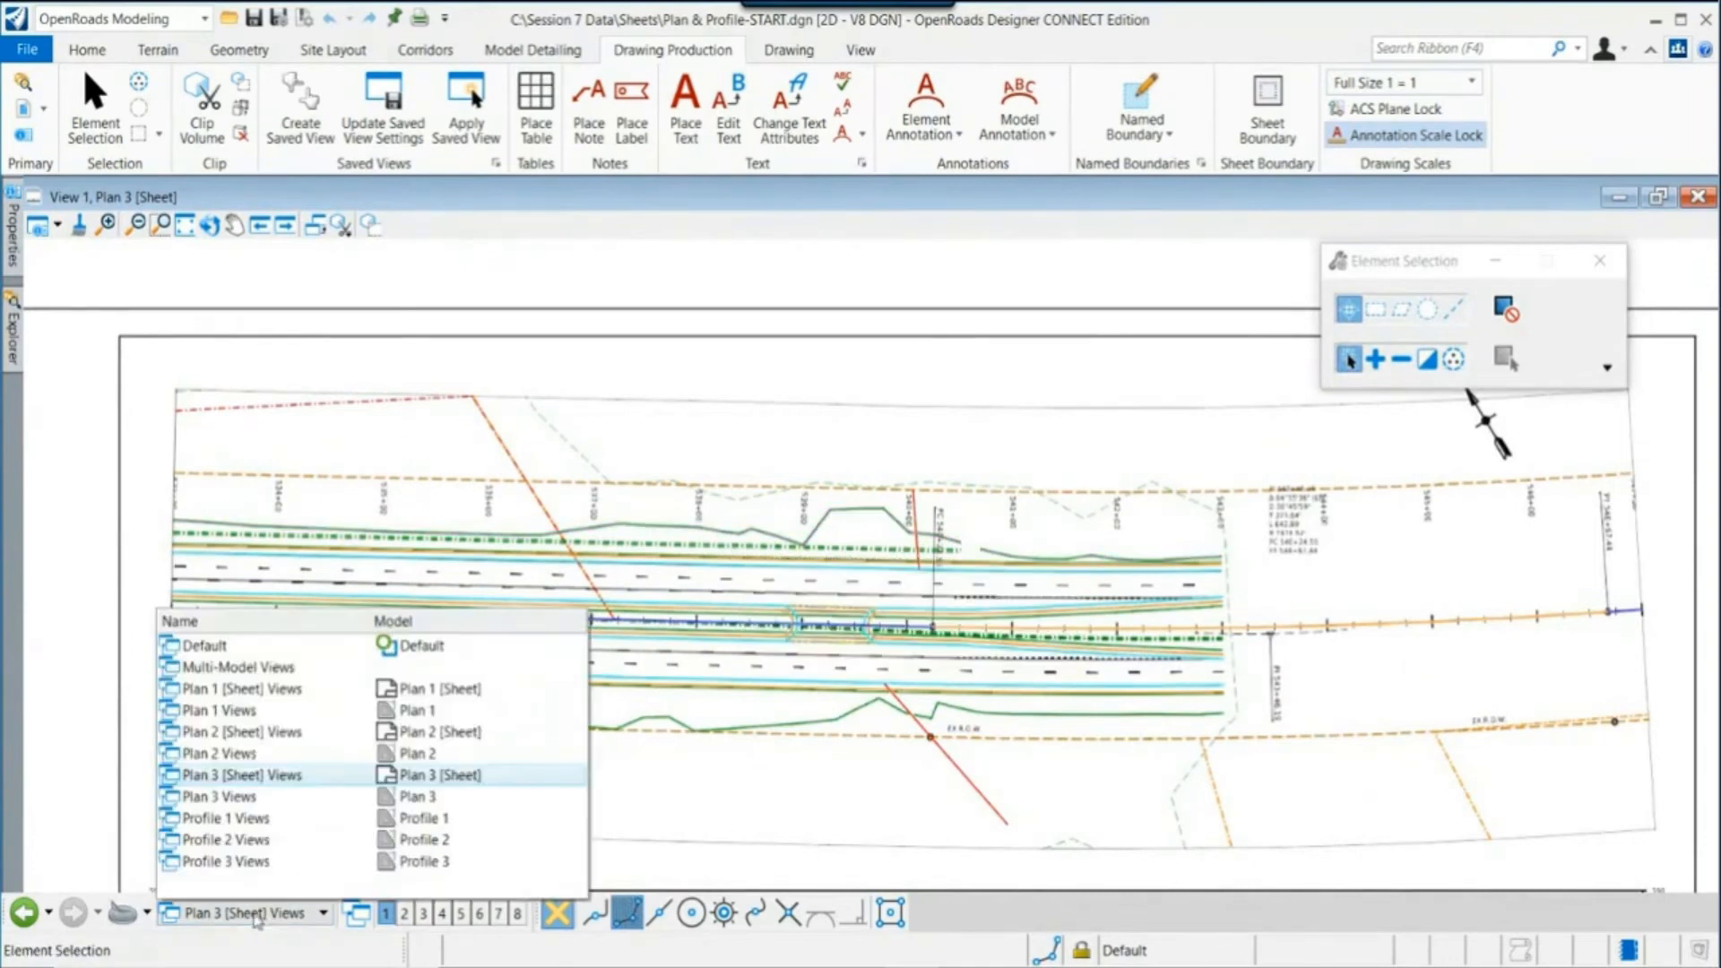
pyautogui.click(237, 667)
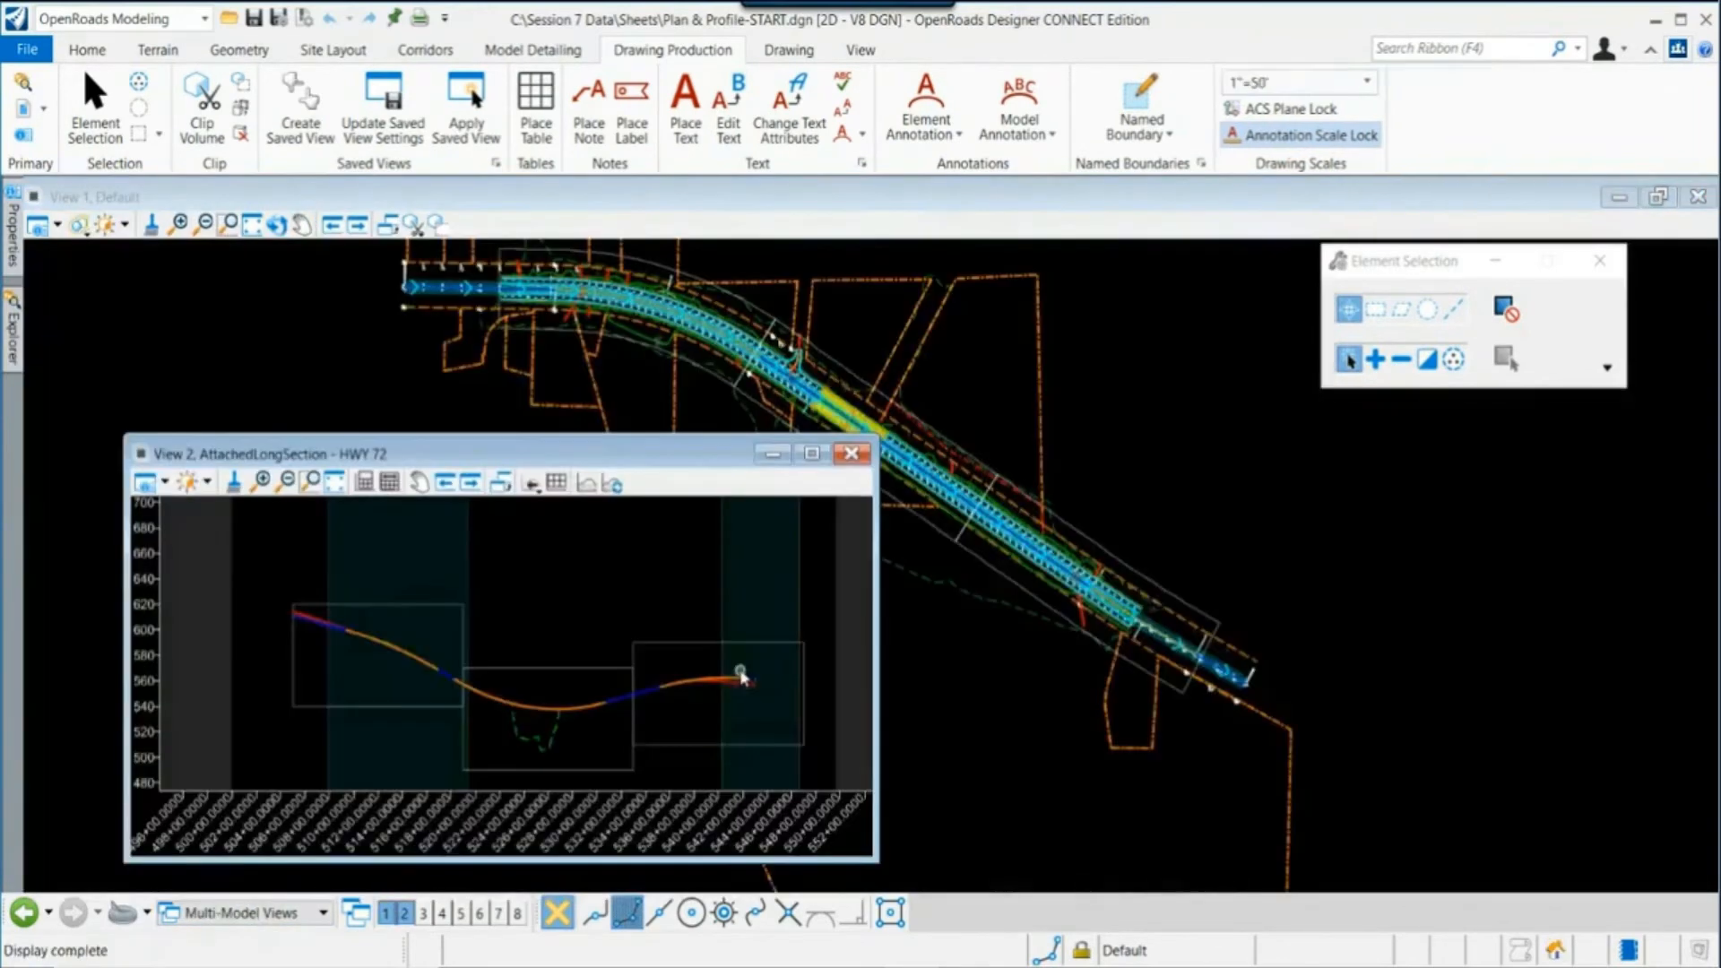
pyautogui.moveTo(747, 372); pyautogui.dragTo(1133, 563, button='middle')
pyautogui.scroll(3, 1126, 565)
pyautogui.moveTo(789, 419); pyautogui.dragTo(1007, 564, button='middle')
pyautogui.scroll(4, 1007, 564)
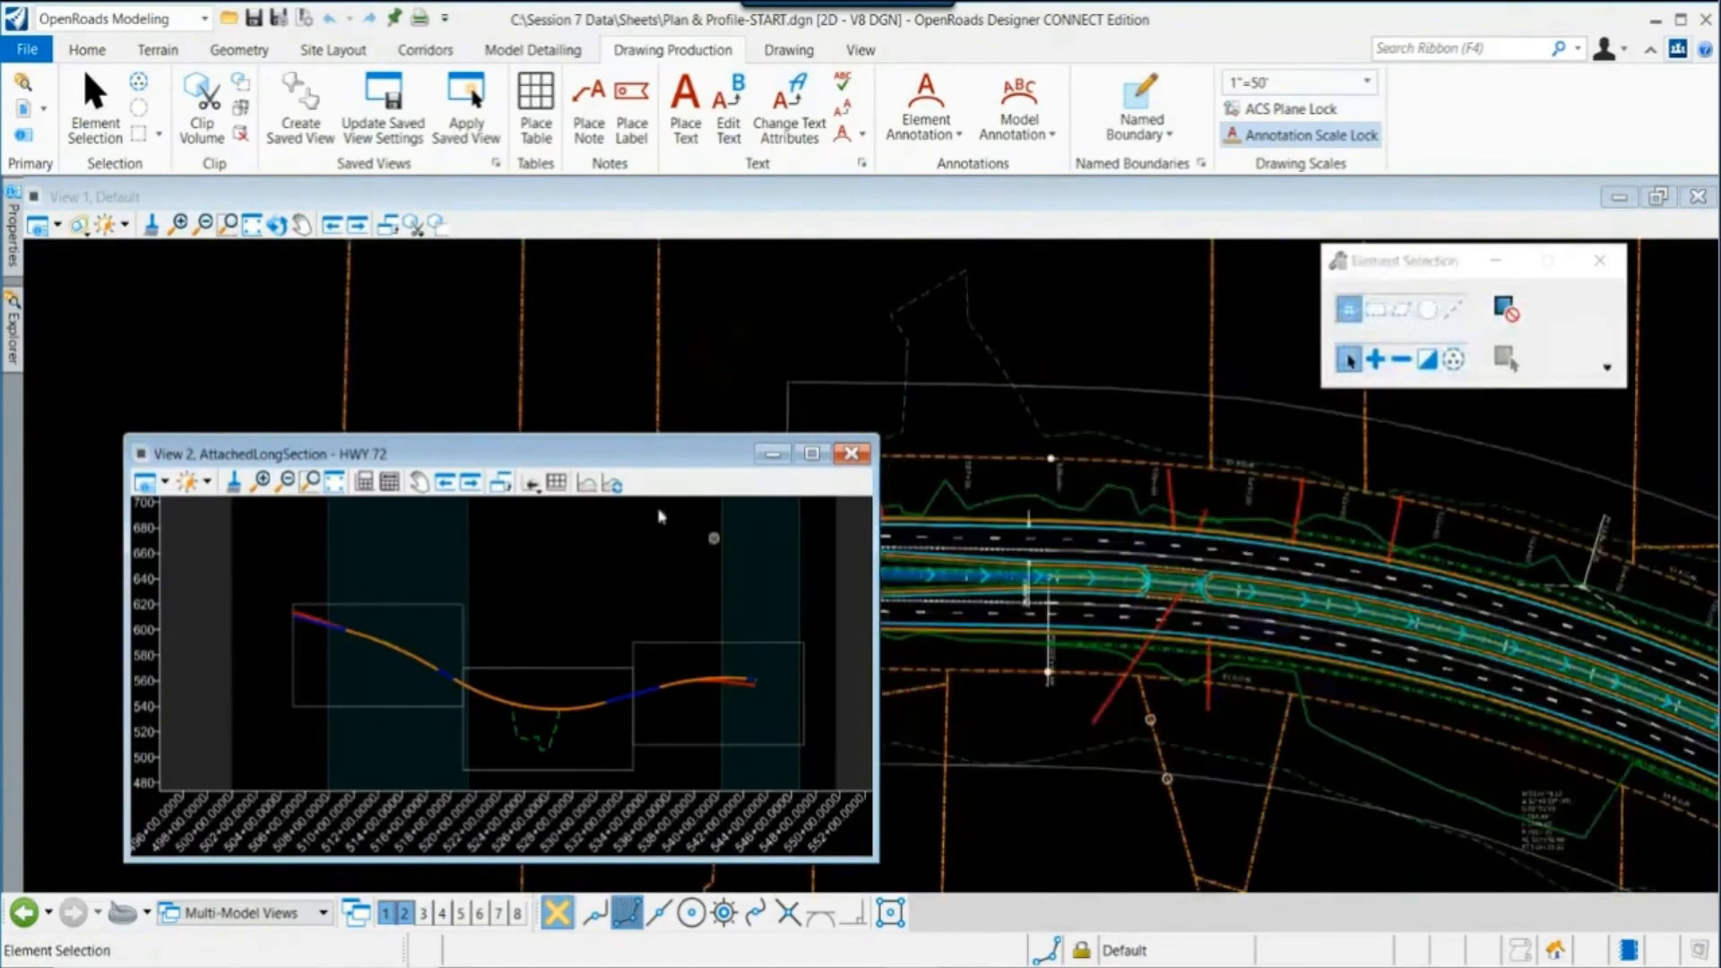
pyautogui.moveTo(502, 454); pyautogui.dragTo(474, 606)
pyautogui.moveTo(950, 577); pyautogui.dragTo(968, 484, button='middle')
pyautogui.scroll(2, 968, 489)
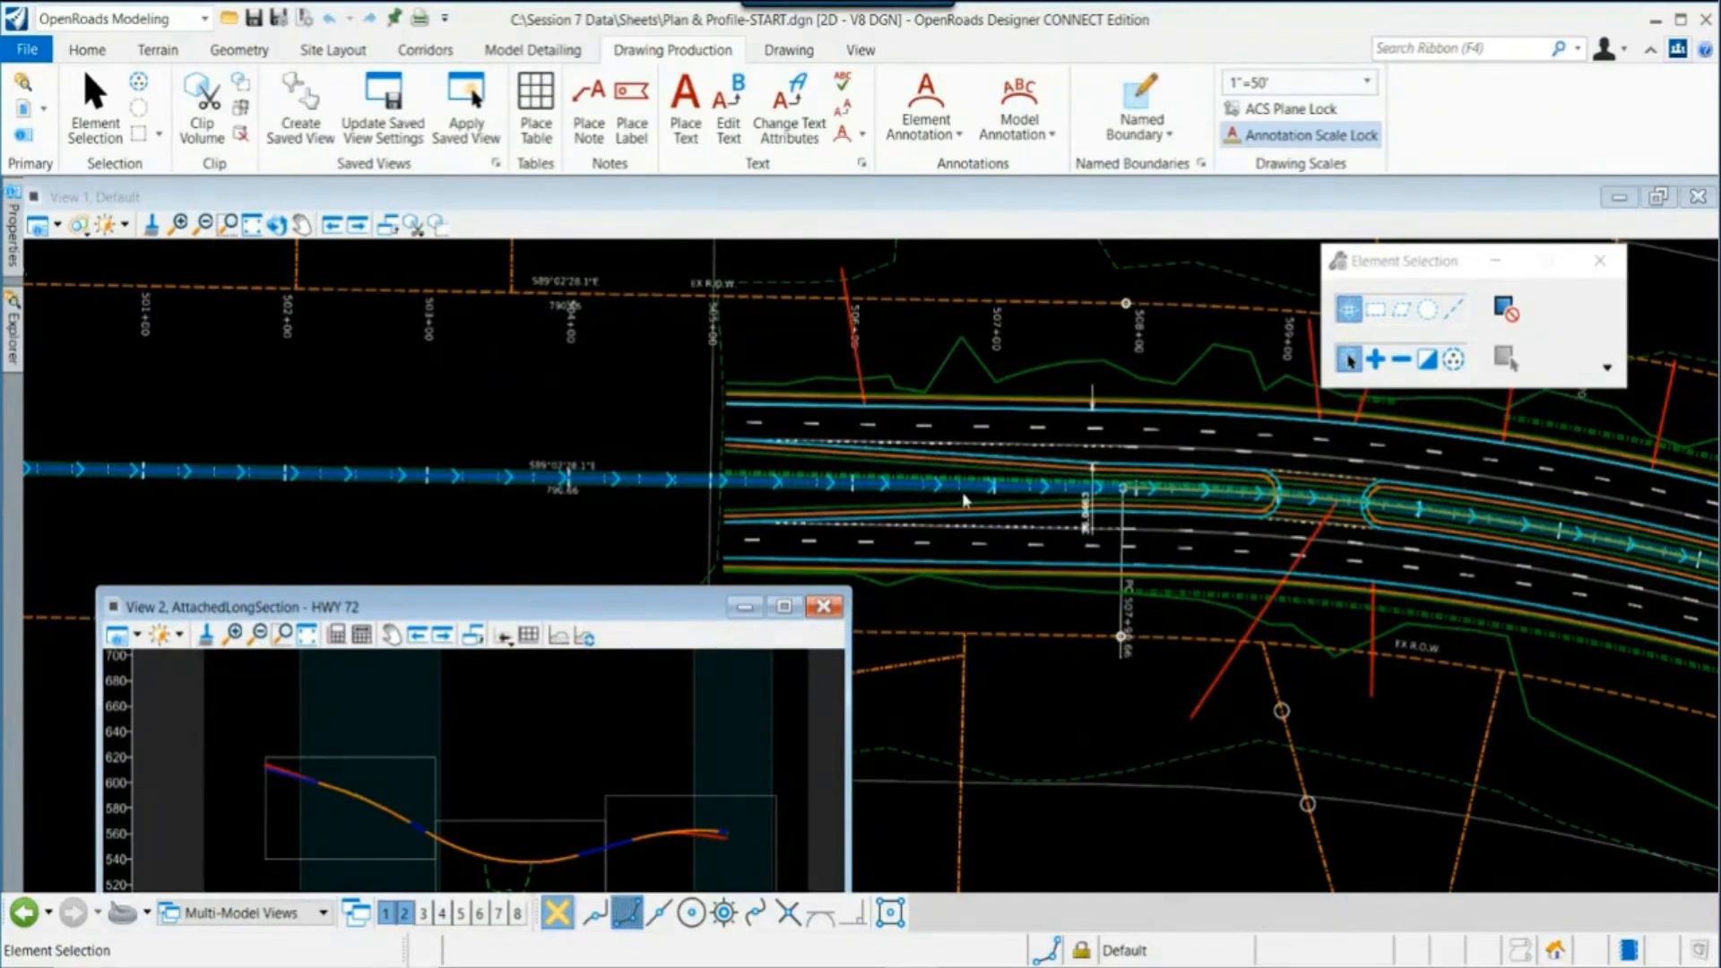
pyautogui.scroll(-2, 890, 508)
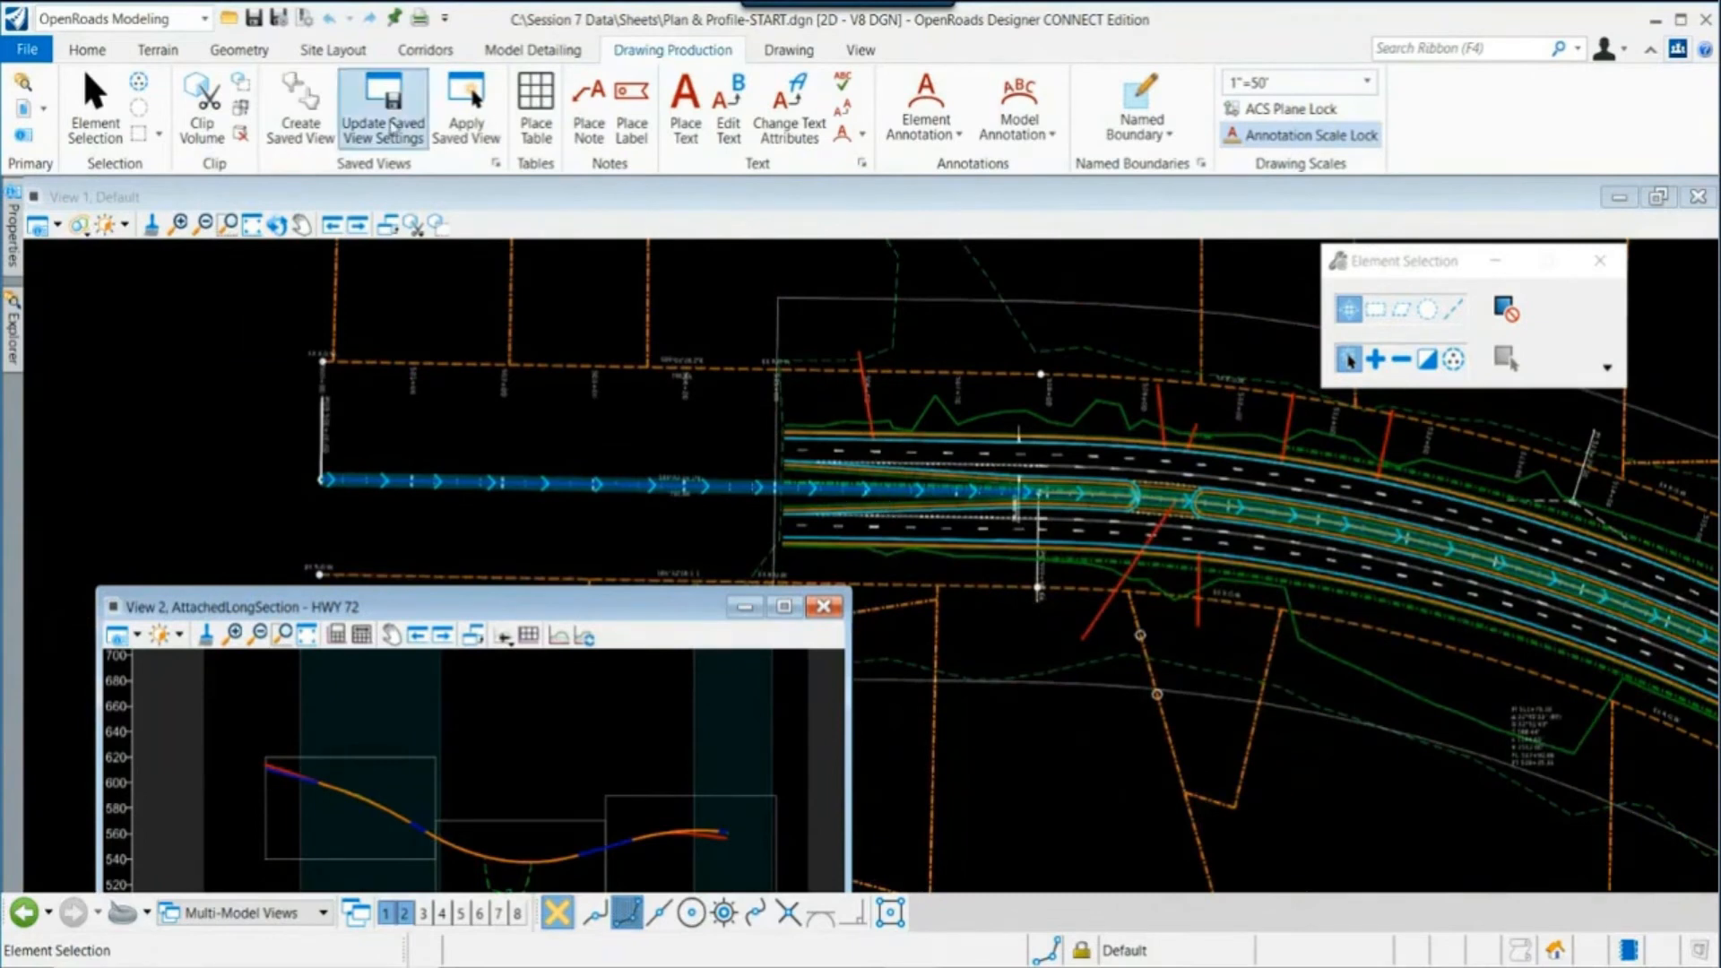
# Step: Open the Plan 2 sheet and inspect the side road intersection and median opening in its plan portion
pyautogui.click(309, 923)
pyautogui.click(381, 731)
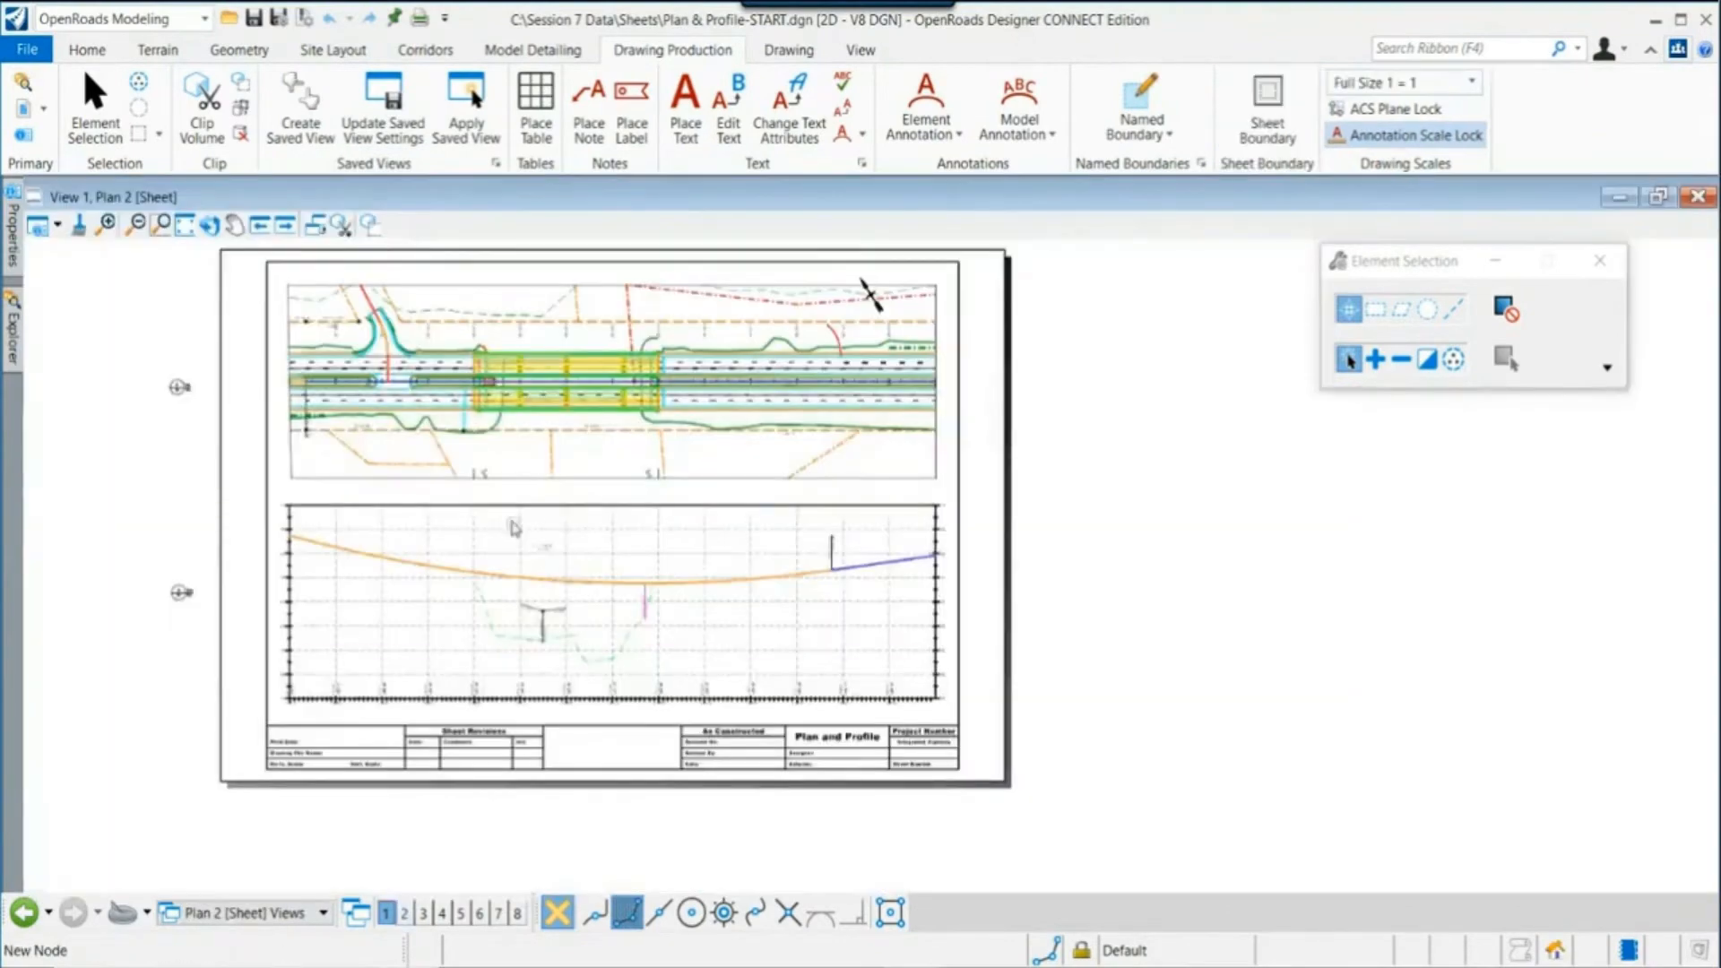
pyautogui.scroll(2, 539, 560)
pyautogui.moveTo(589, 432); pyautogui.dragTo(680, 697, button='middle')
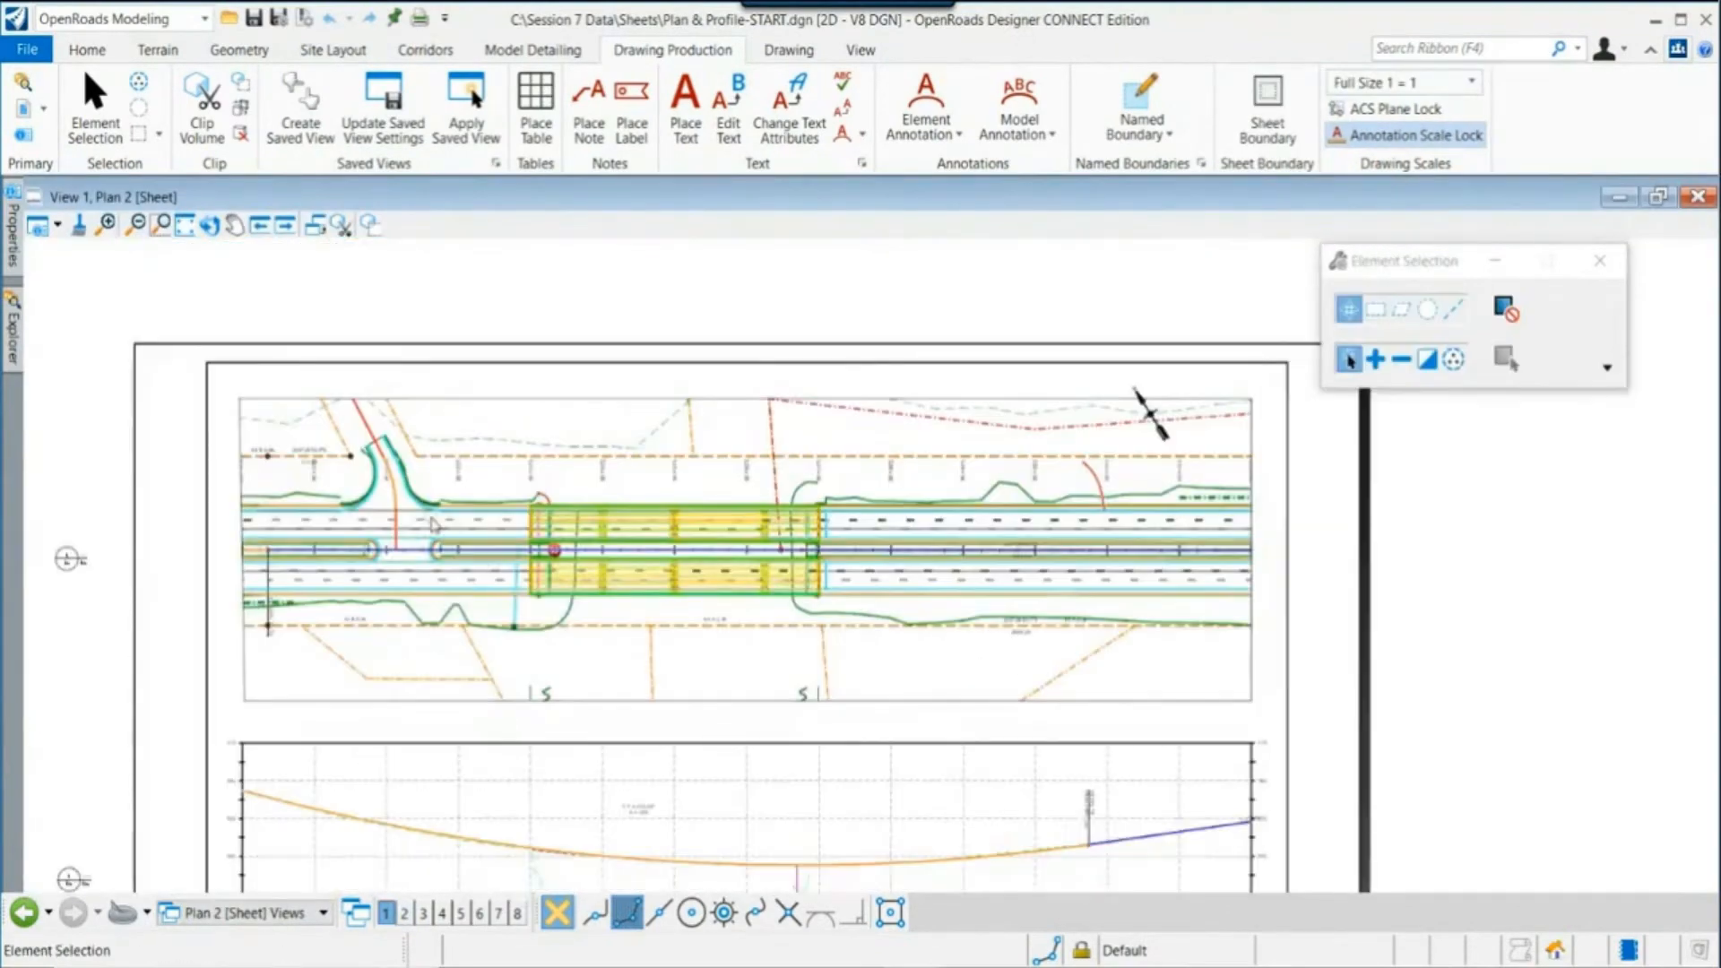
pyautogui.scroll(3, 434, 525)
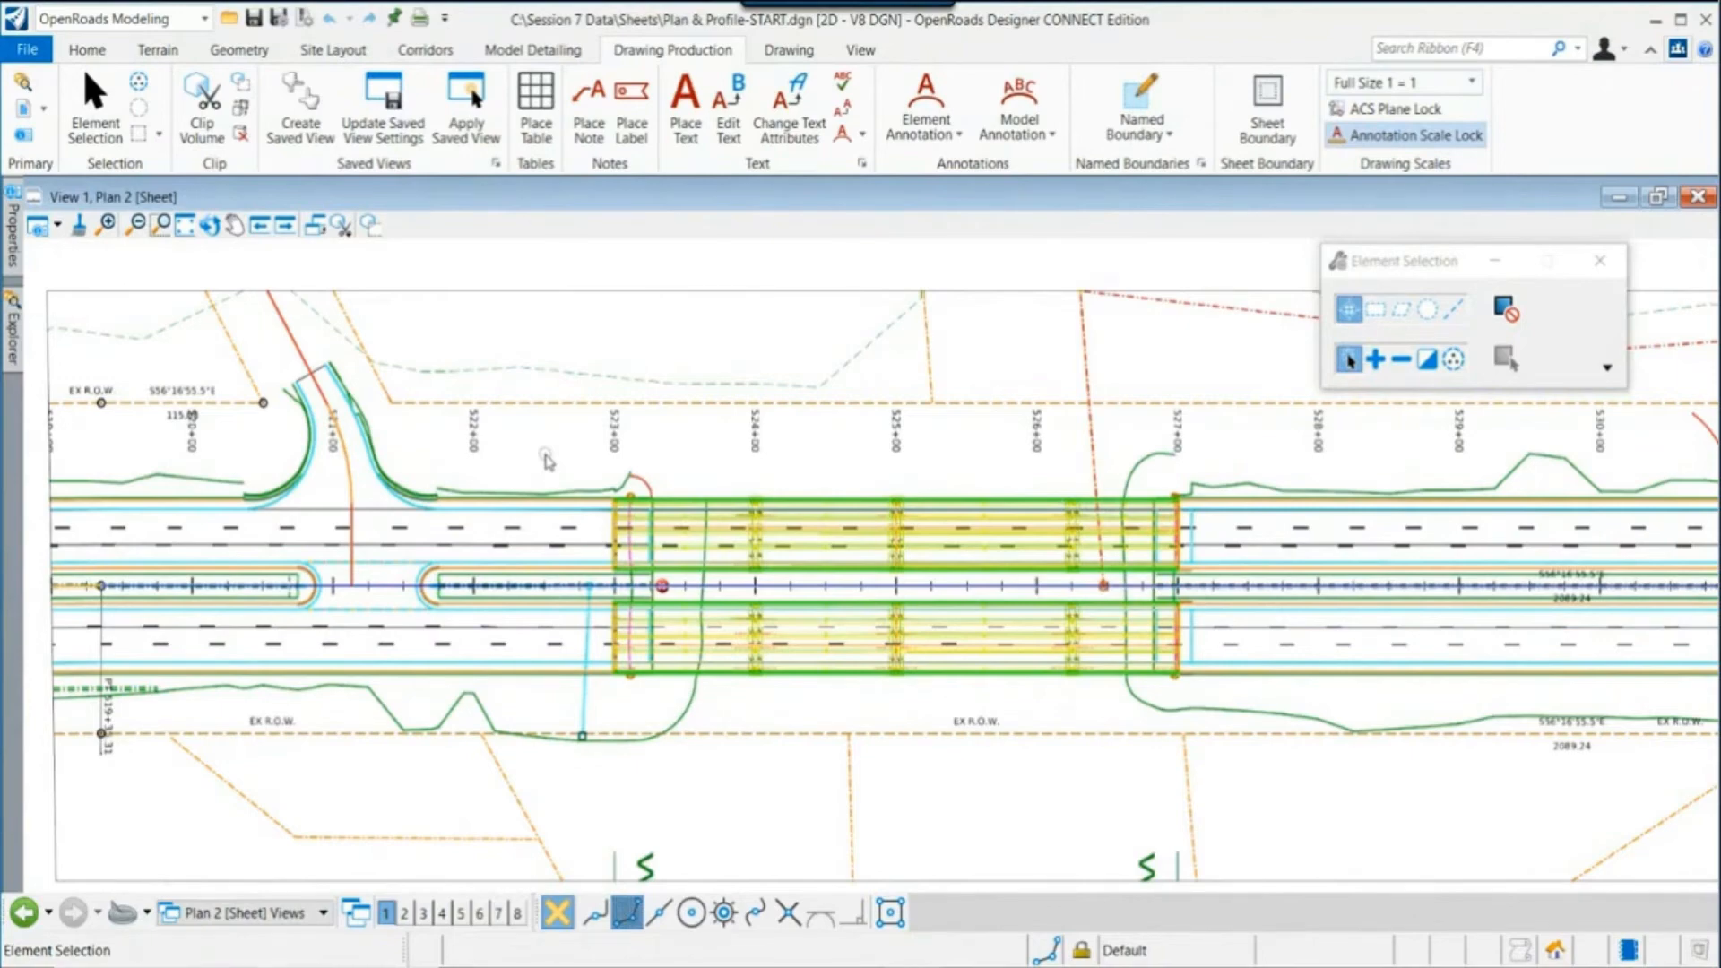
pyautogui.scroll(2, 548, 461)
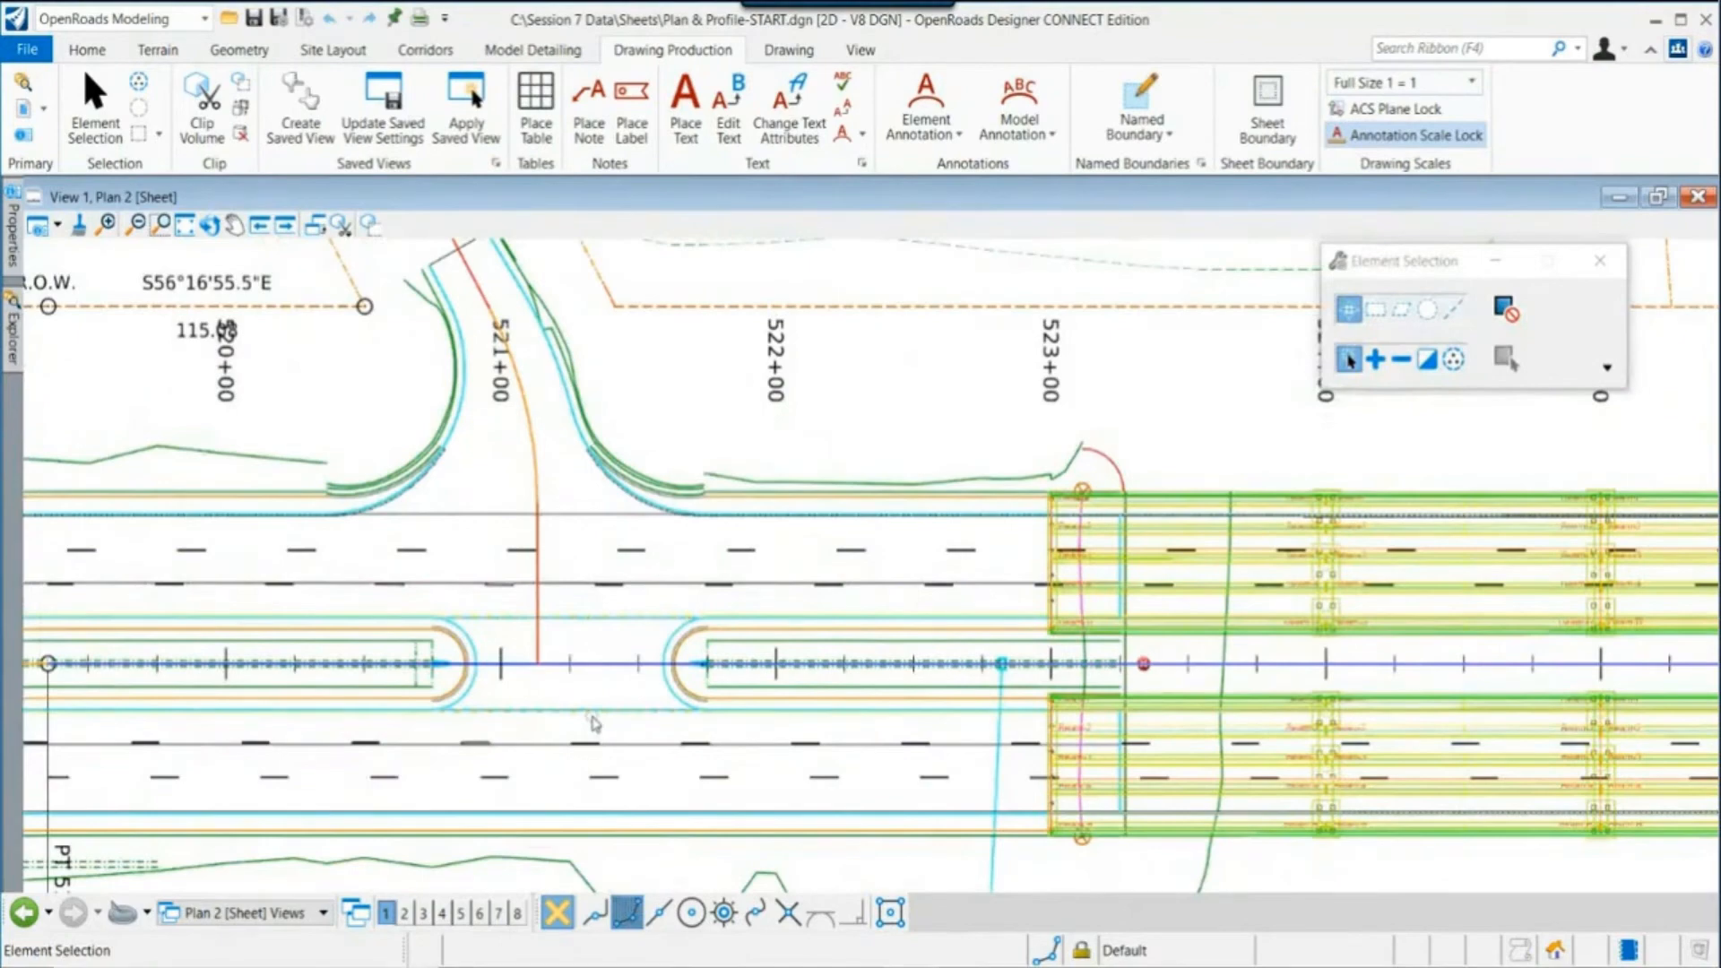
pyautogui.scroll(3, 654, 737)
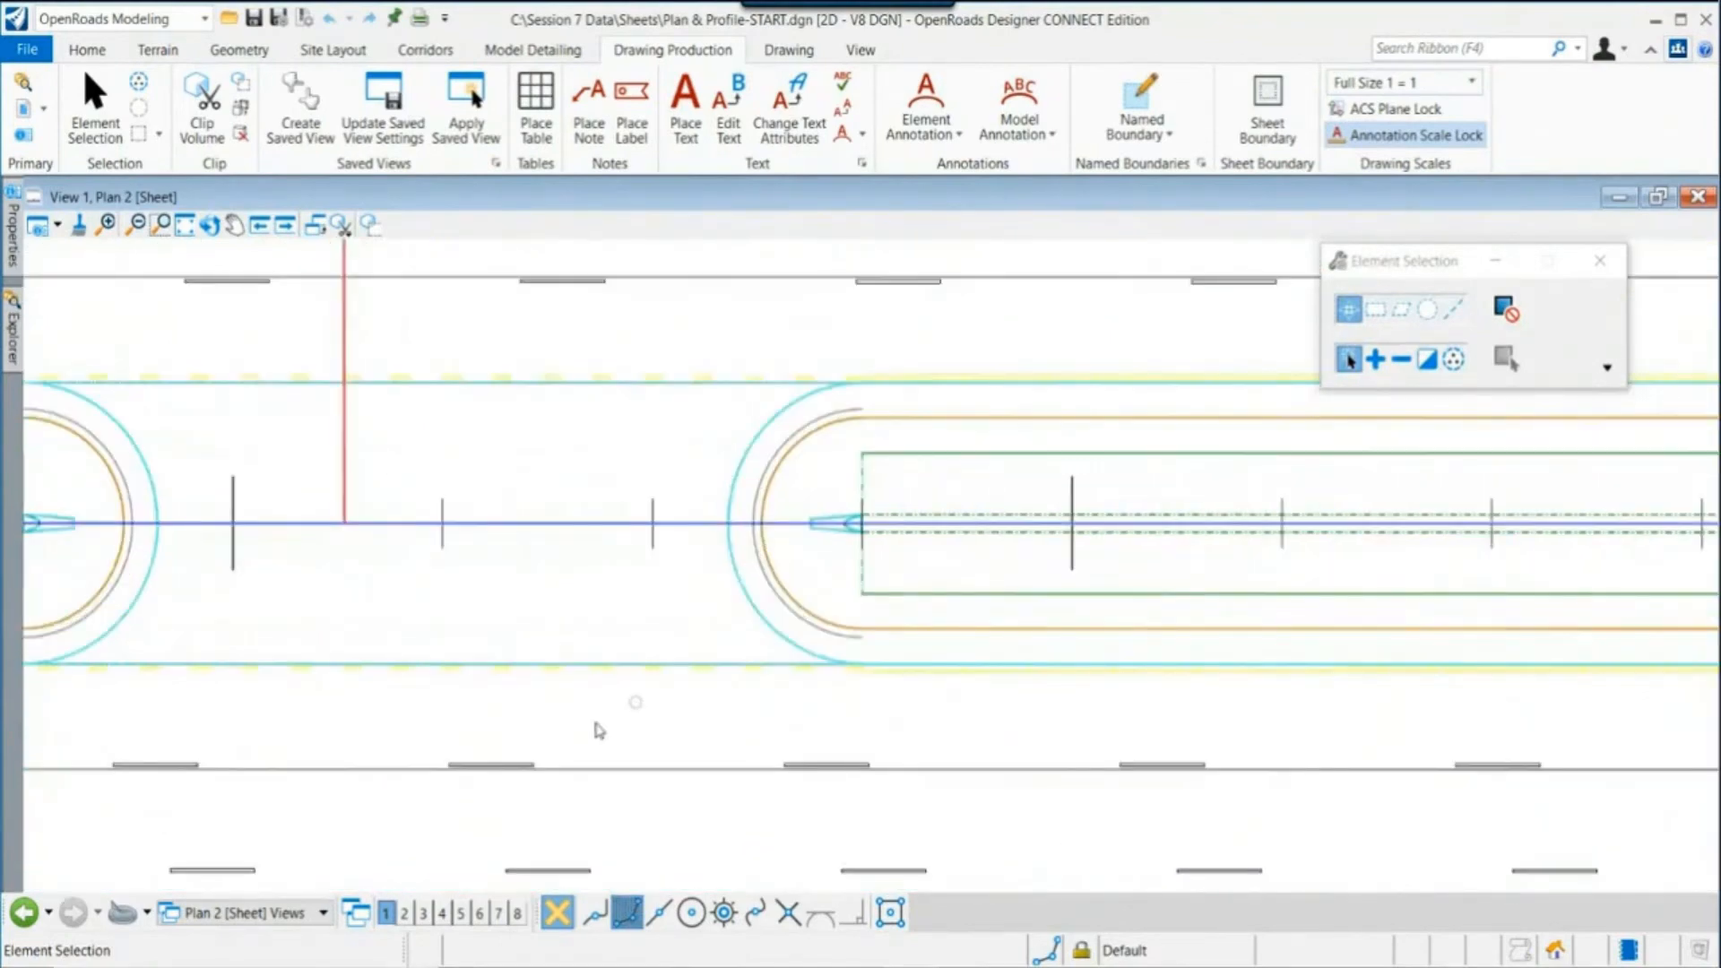
pyautogui.scroll(-4, 590, 730)
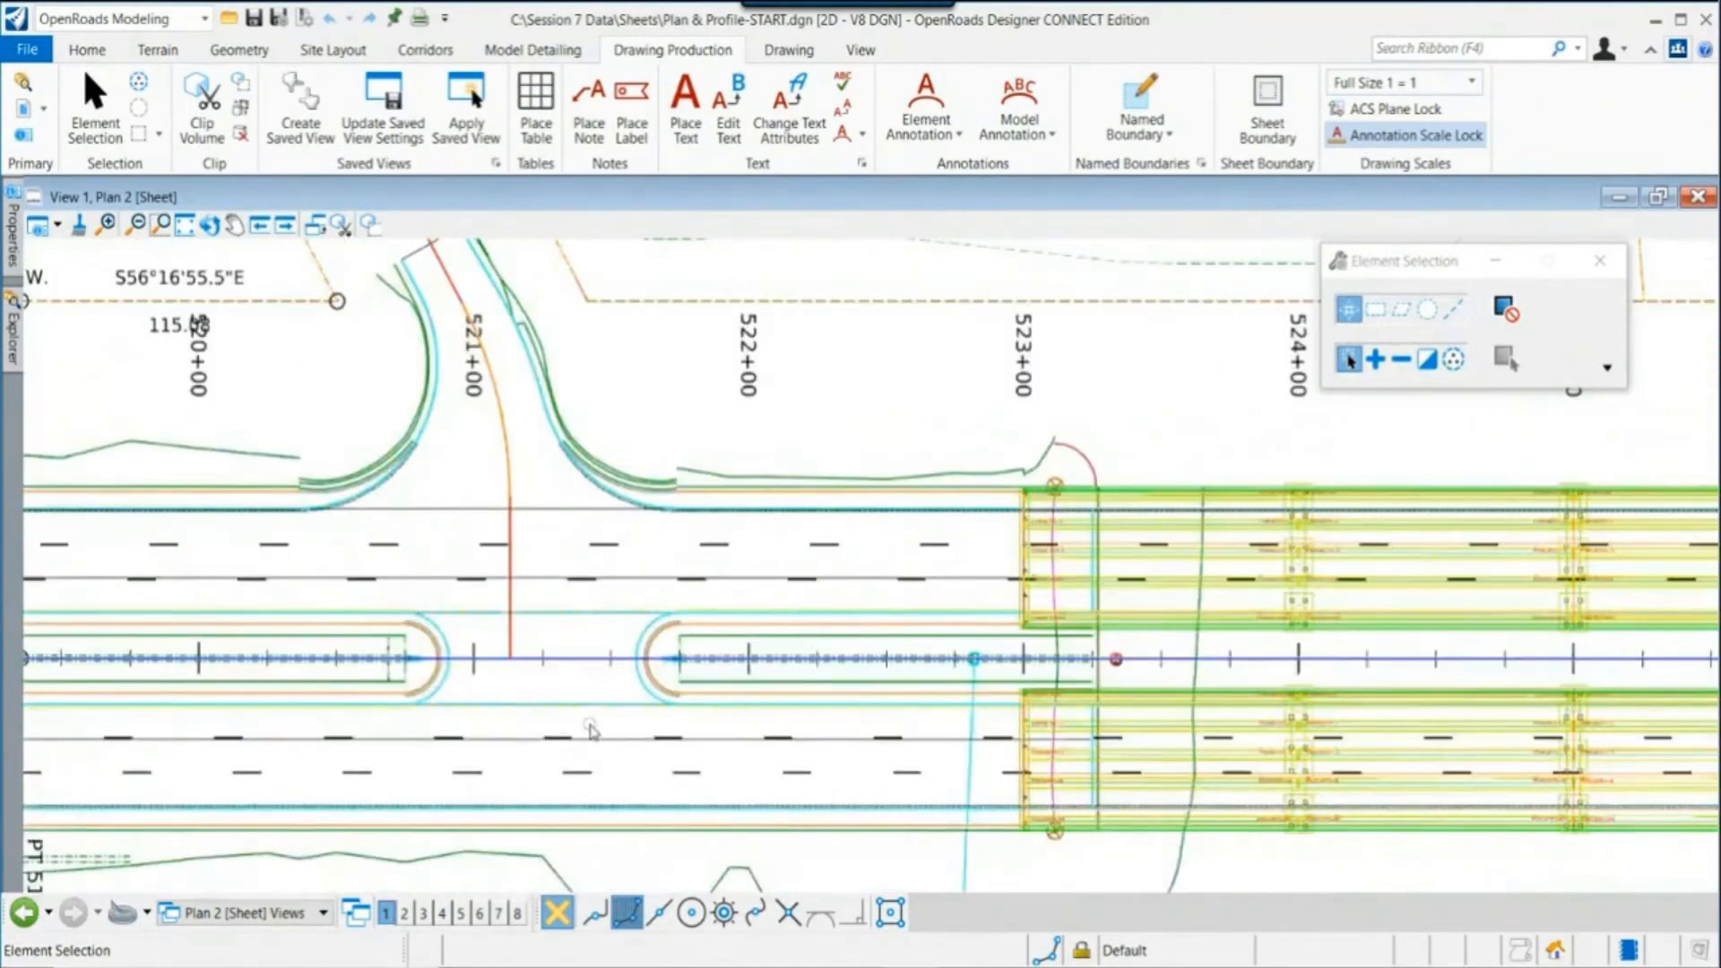
pyautogui.scroll(-2, 591, 730)
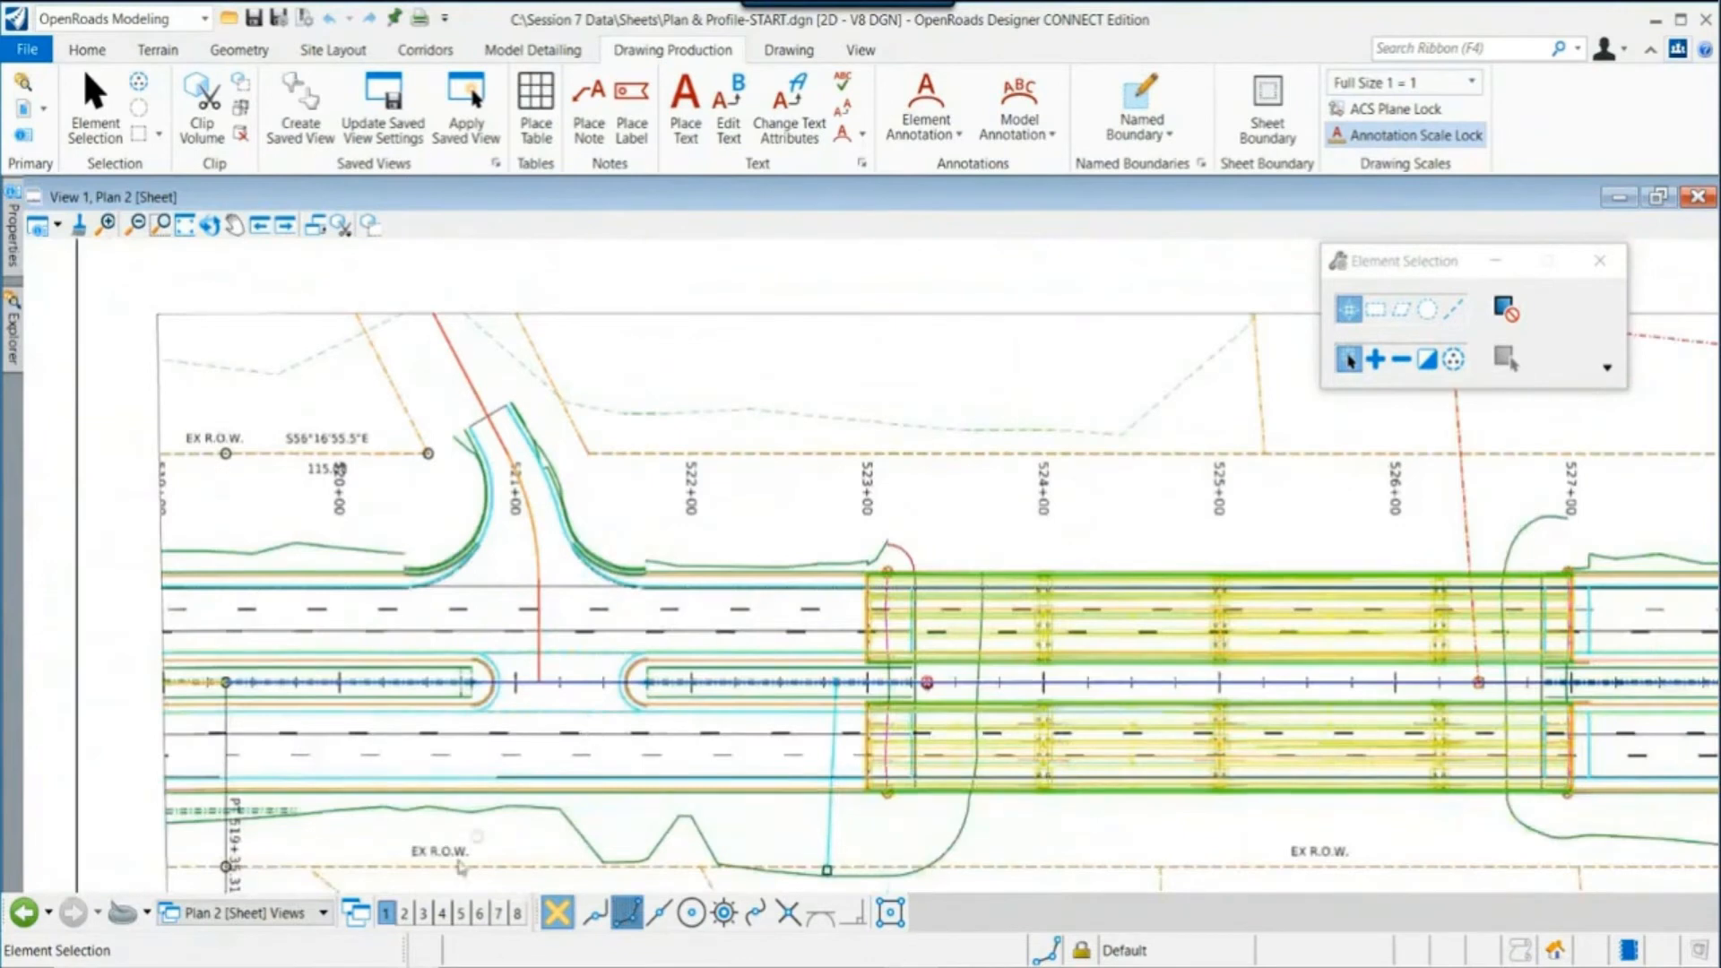
# Step: Open the Plan 2 drawing model and view its full plan extent
pyautogui.click(270, 913)
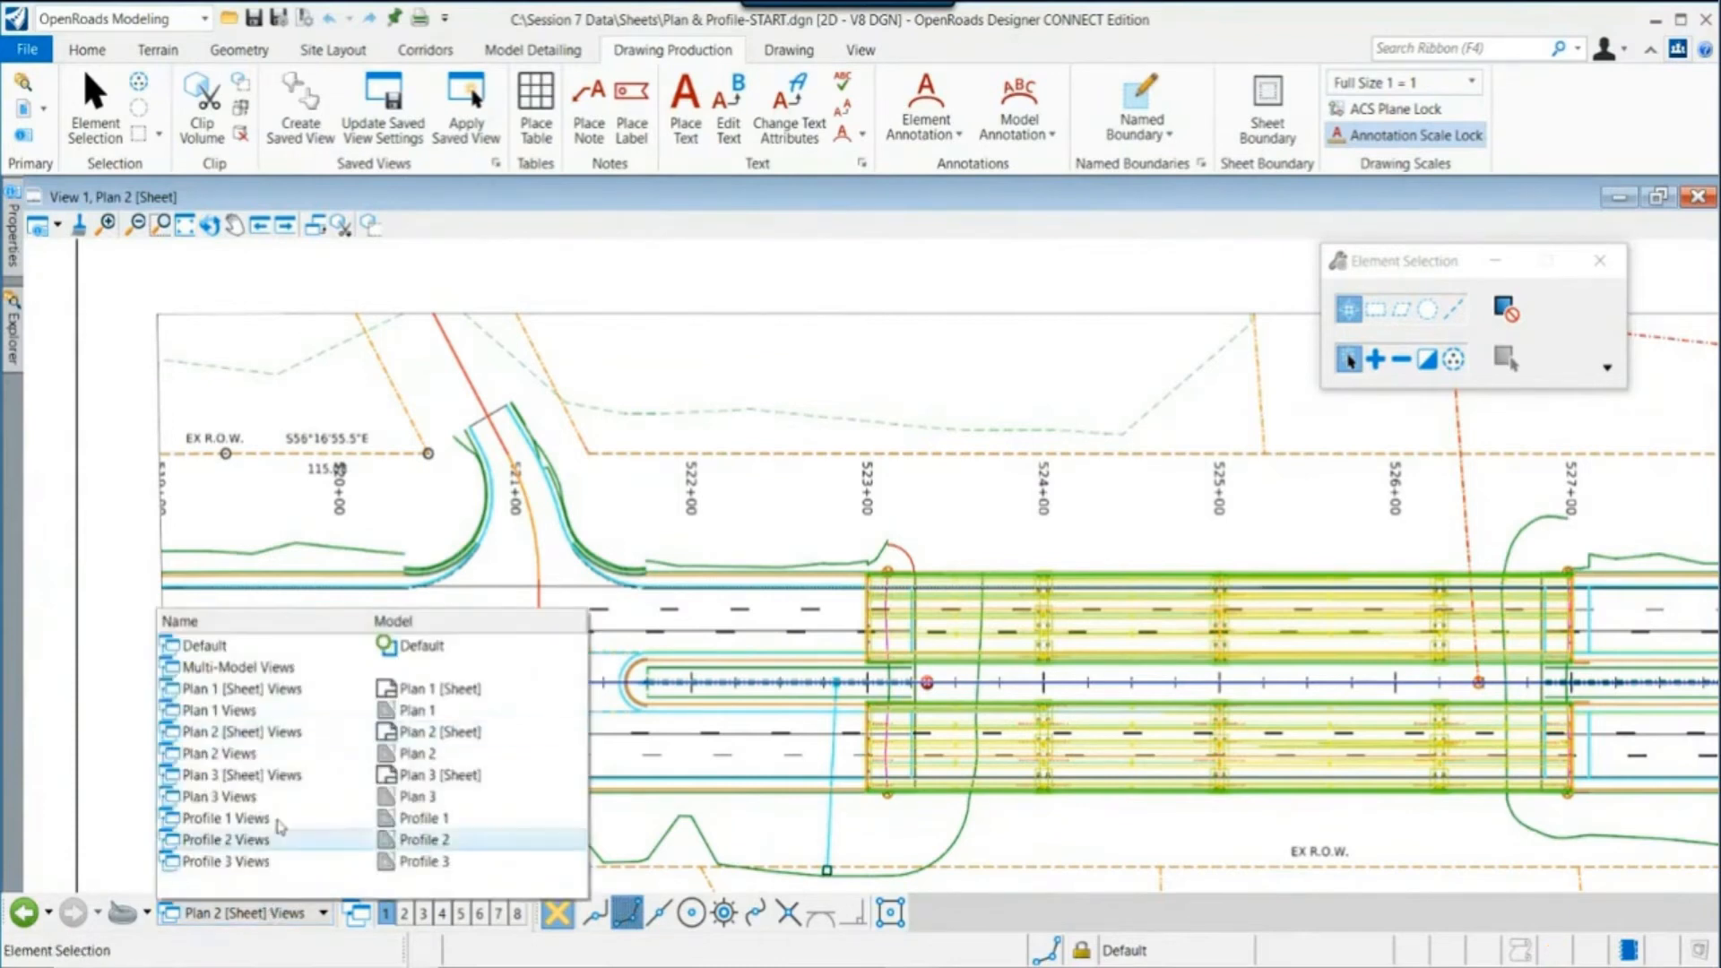
pyautogui.click(269, 754)
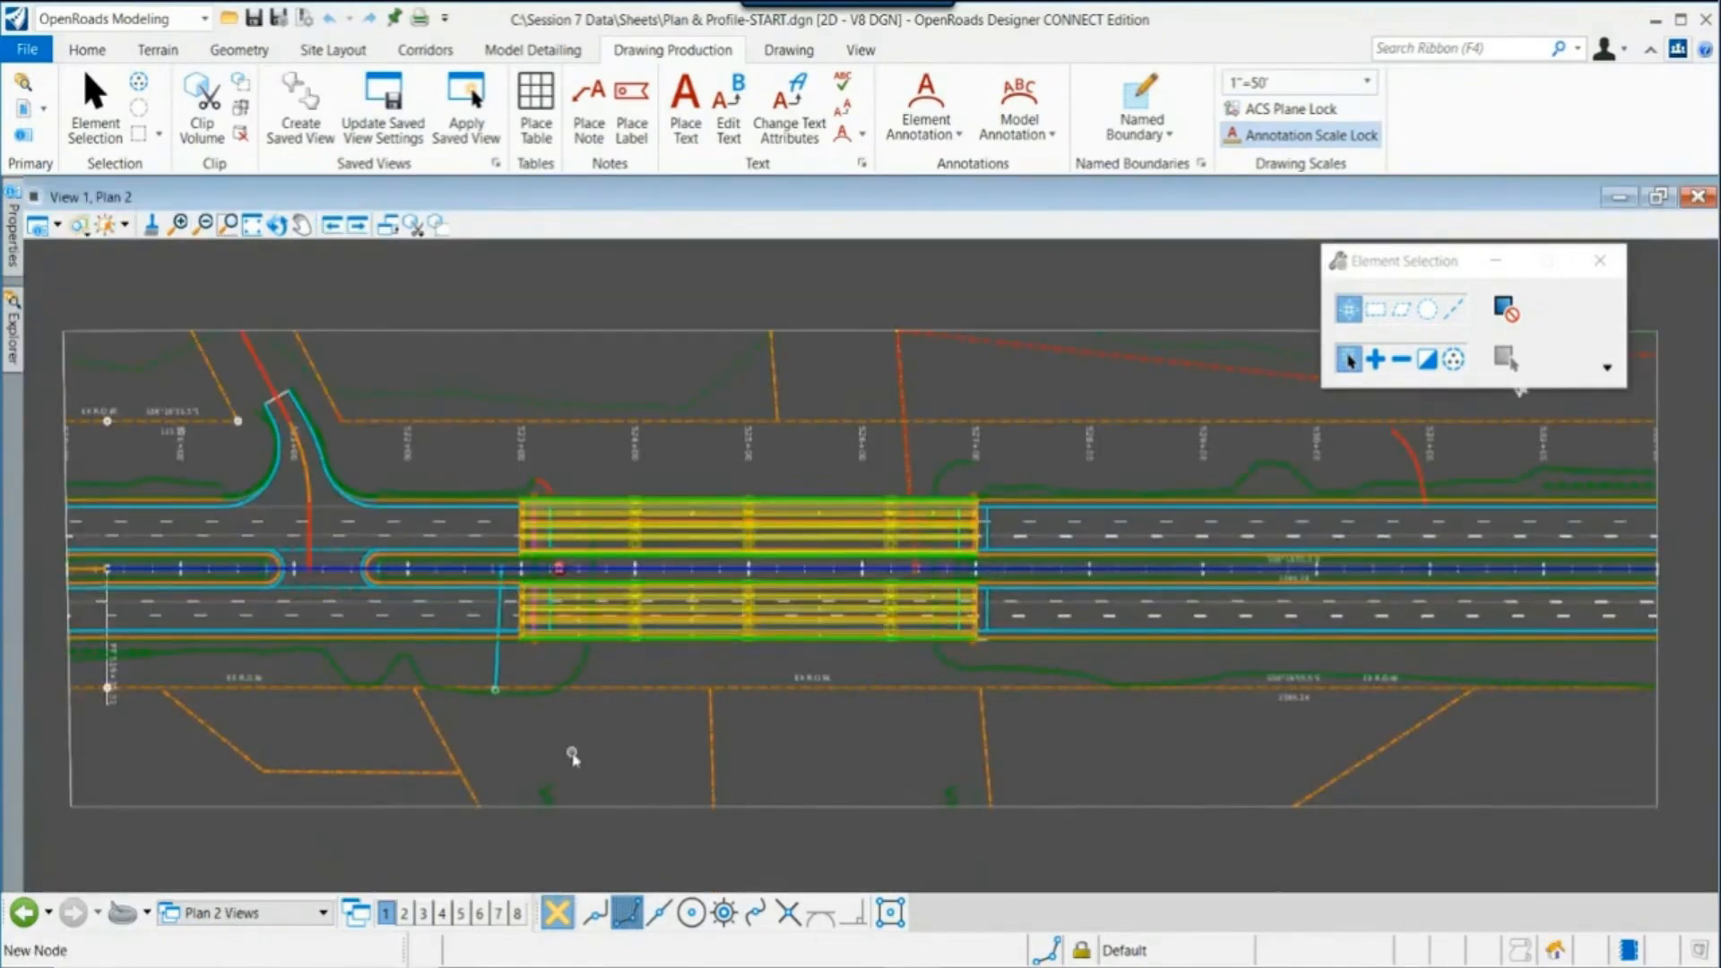
pyautogui.scroll(-2, 573, 758)
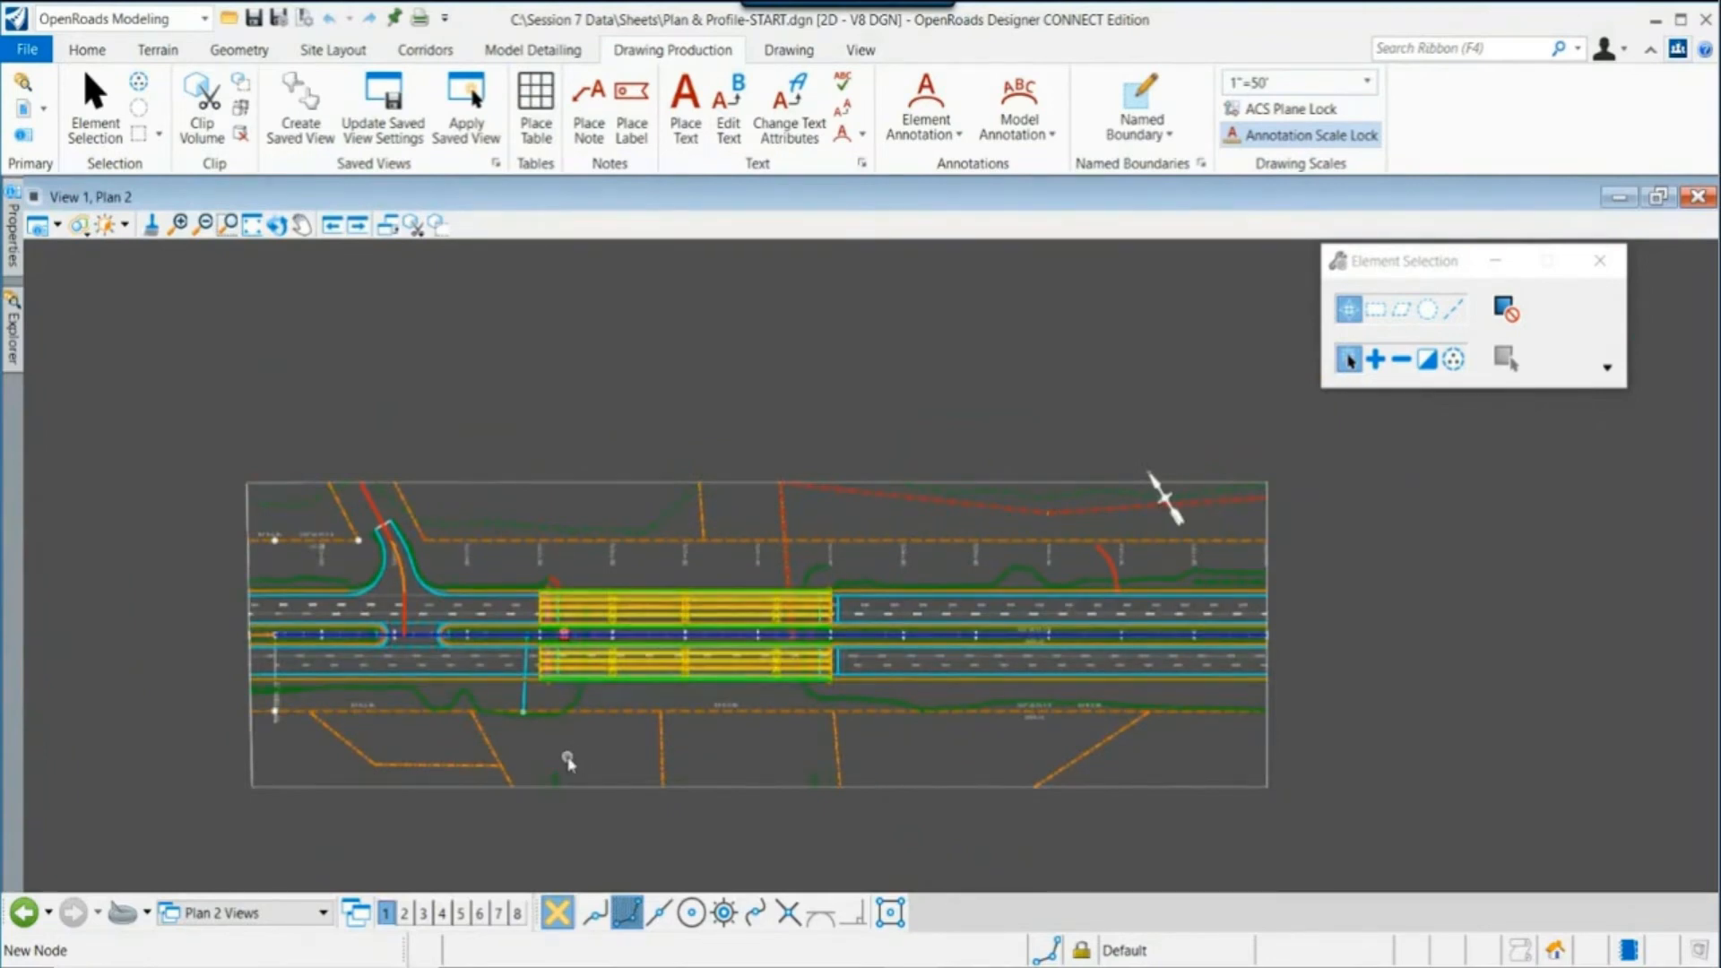
pyautogui.scroll(2, 583, 751)
pyautogui.scroll(-1, 584, 749)
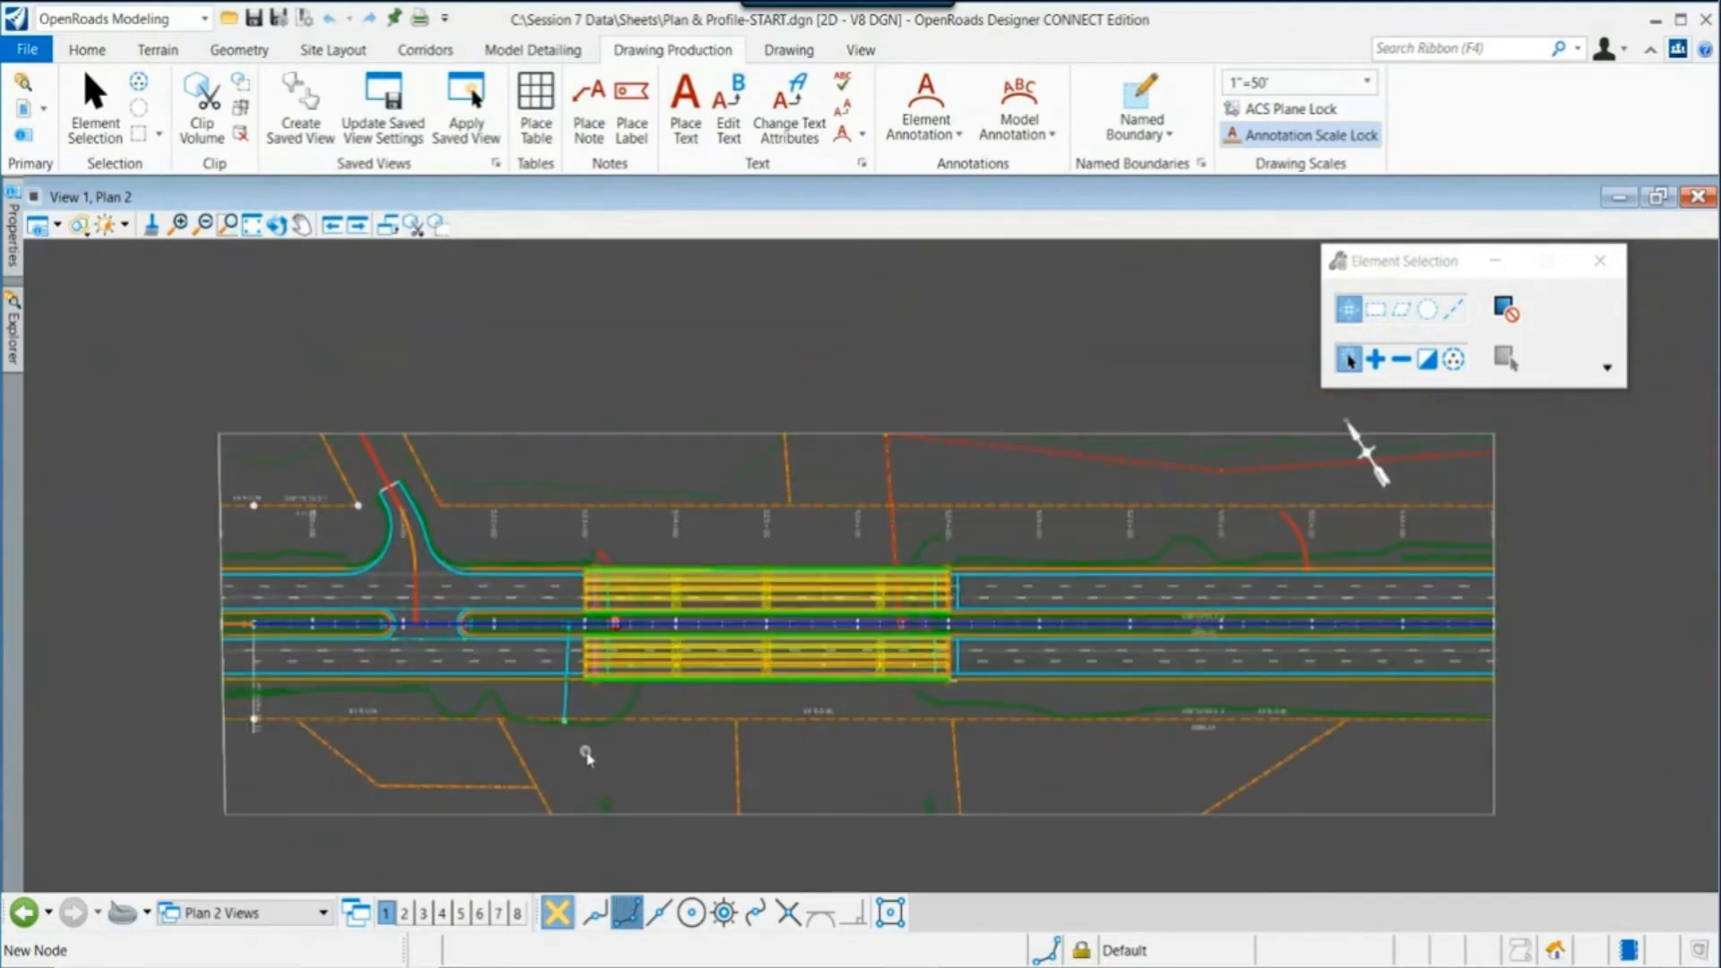
# Step: Return to the Plan 2 sheet and inspect the right-of-way corner beside the side road near station 521+00
pyautogui.click(305, 913)
pyautogui.click(273, 733)
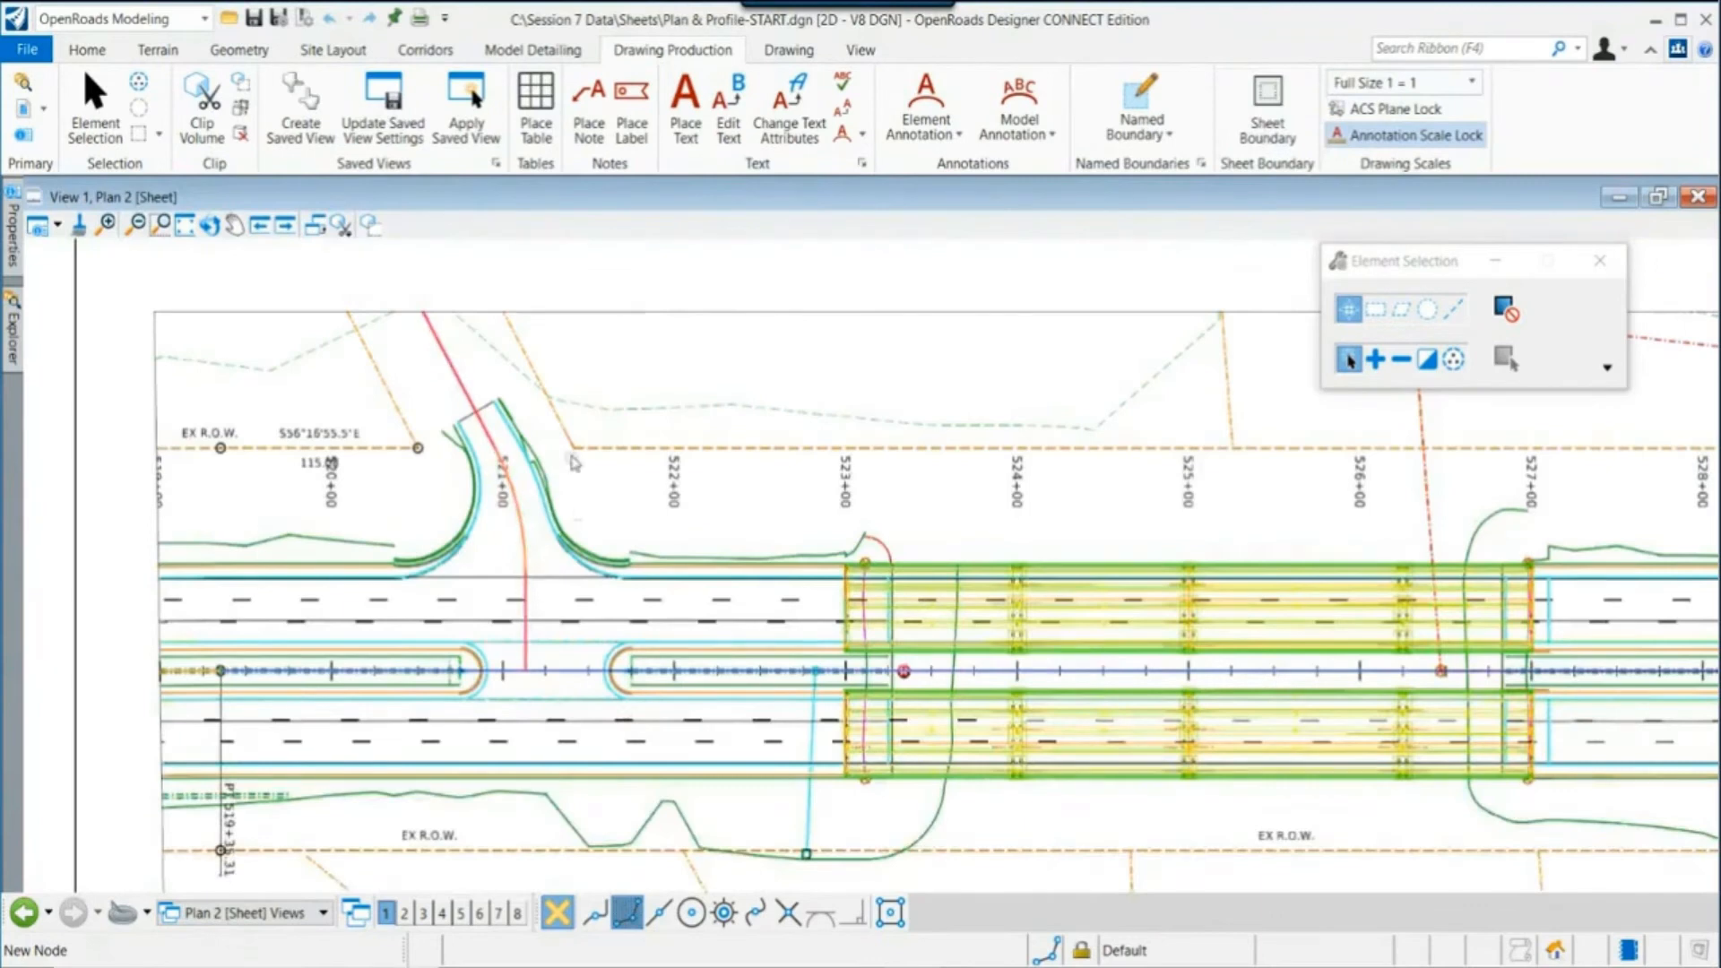
pyautogui.scroll(3, 574, 448)
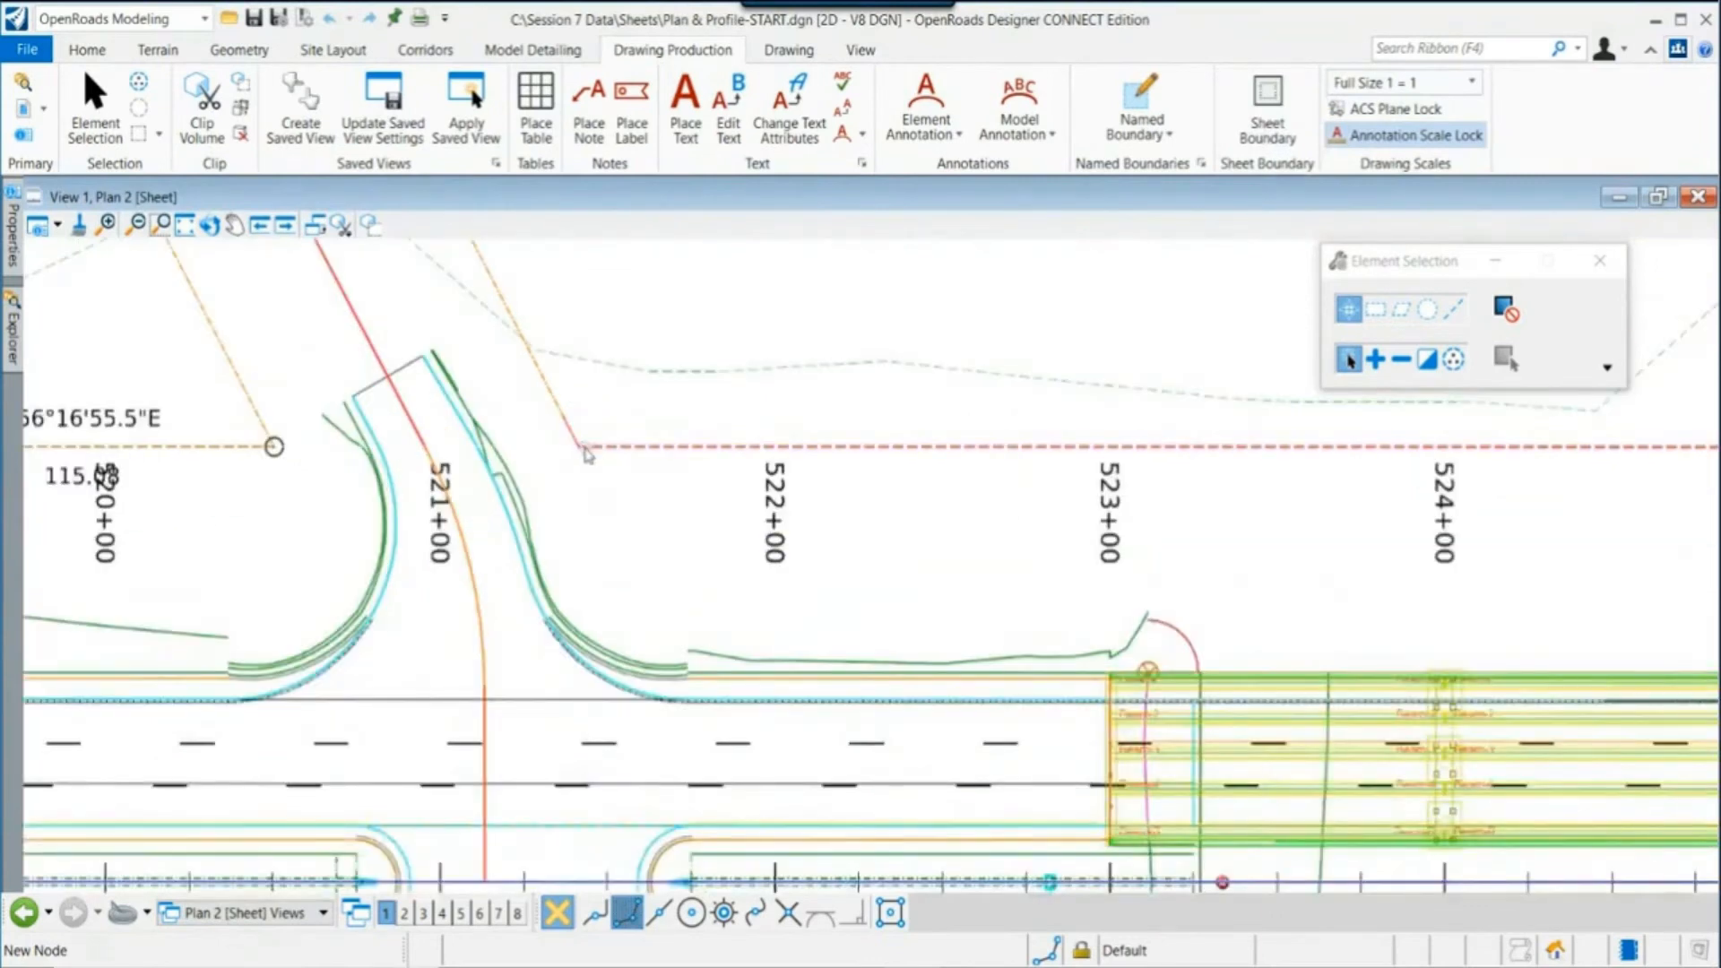
pyautogui.moveTo(585, 453)
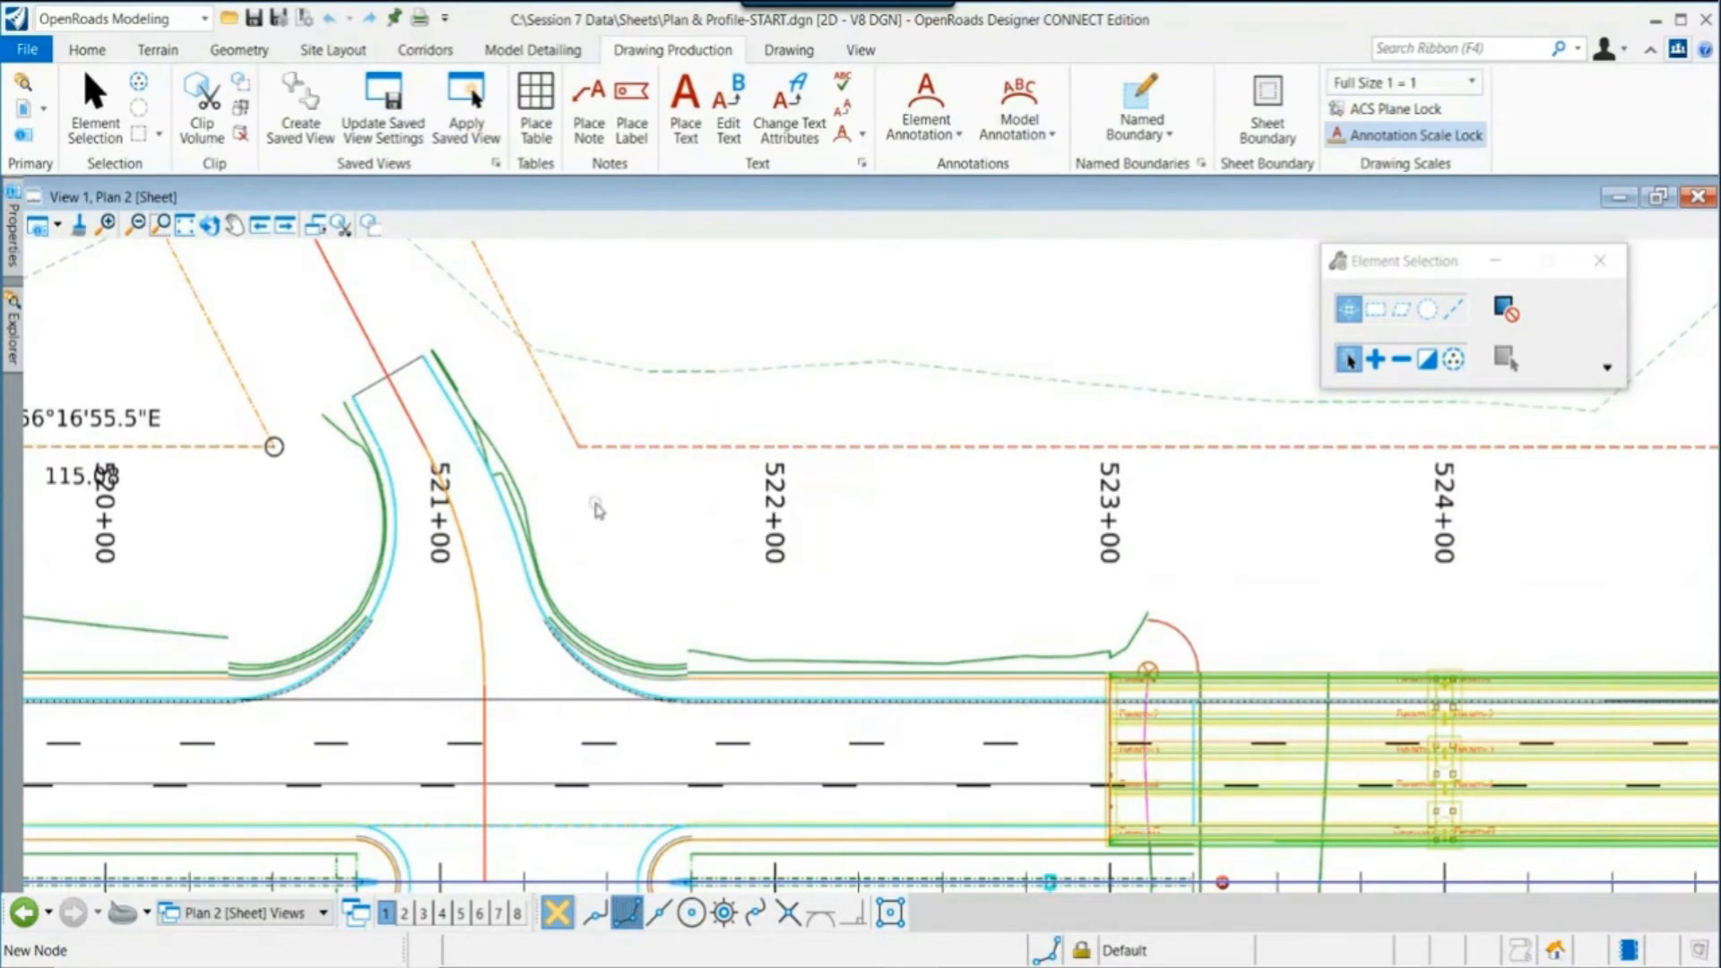
# Step: Switch from the Plan 2 sheet to the Plan 2 drawing model
pyautogui.click(321, 912)
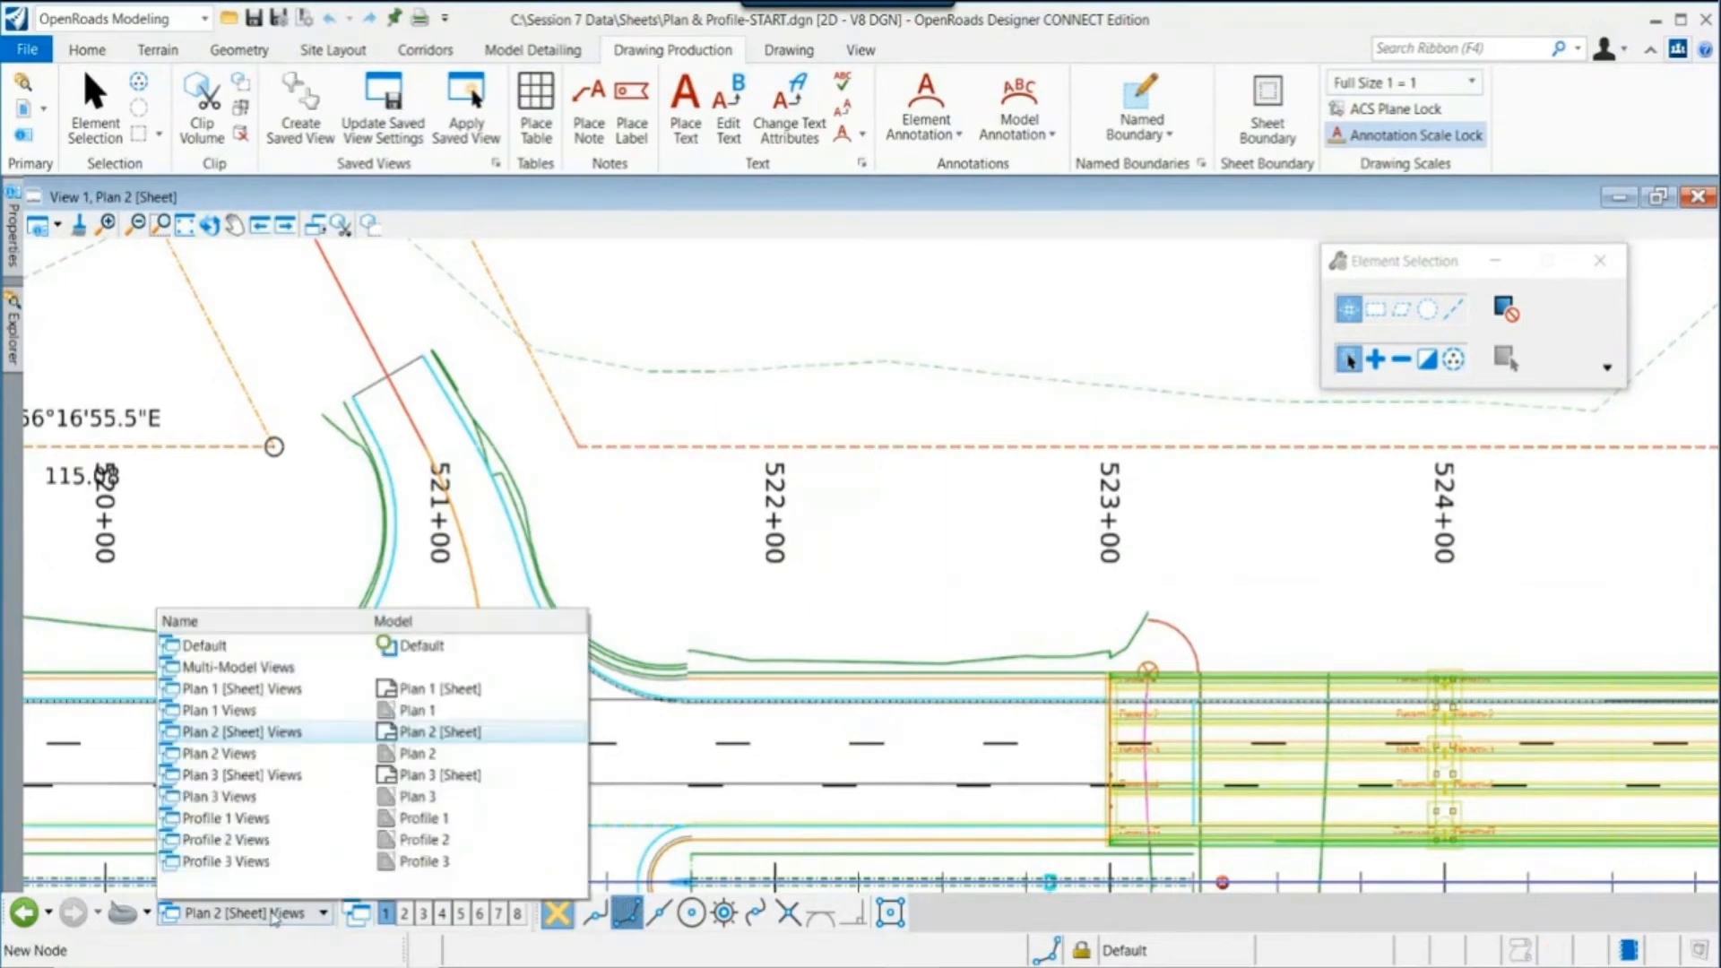
pyautogui.click(239, 755)
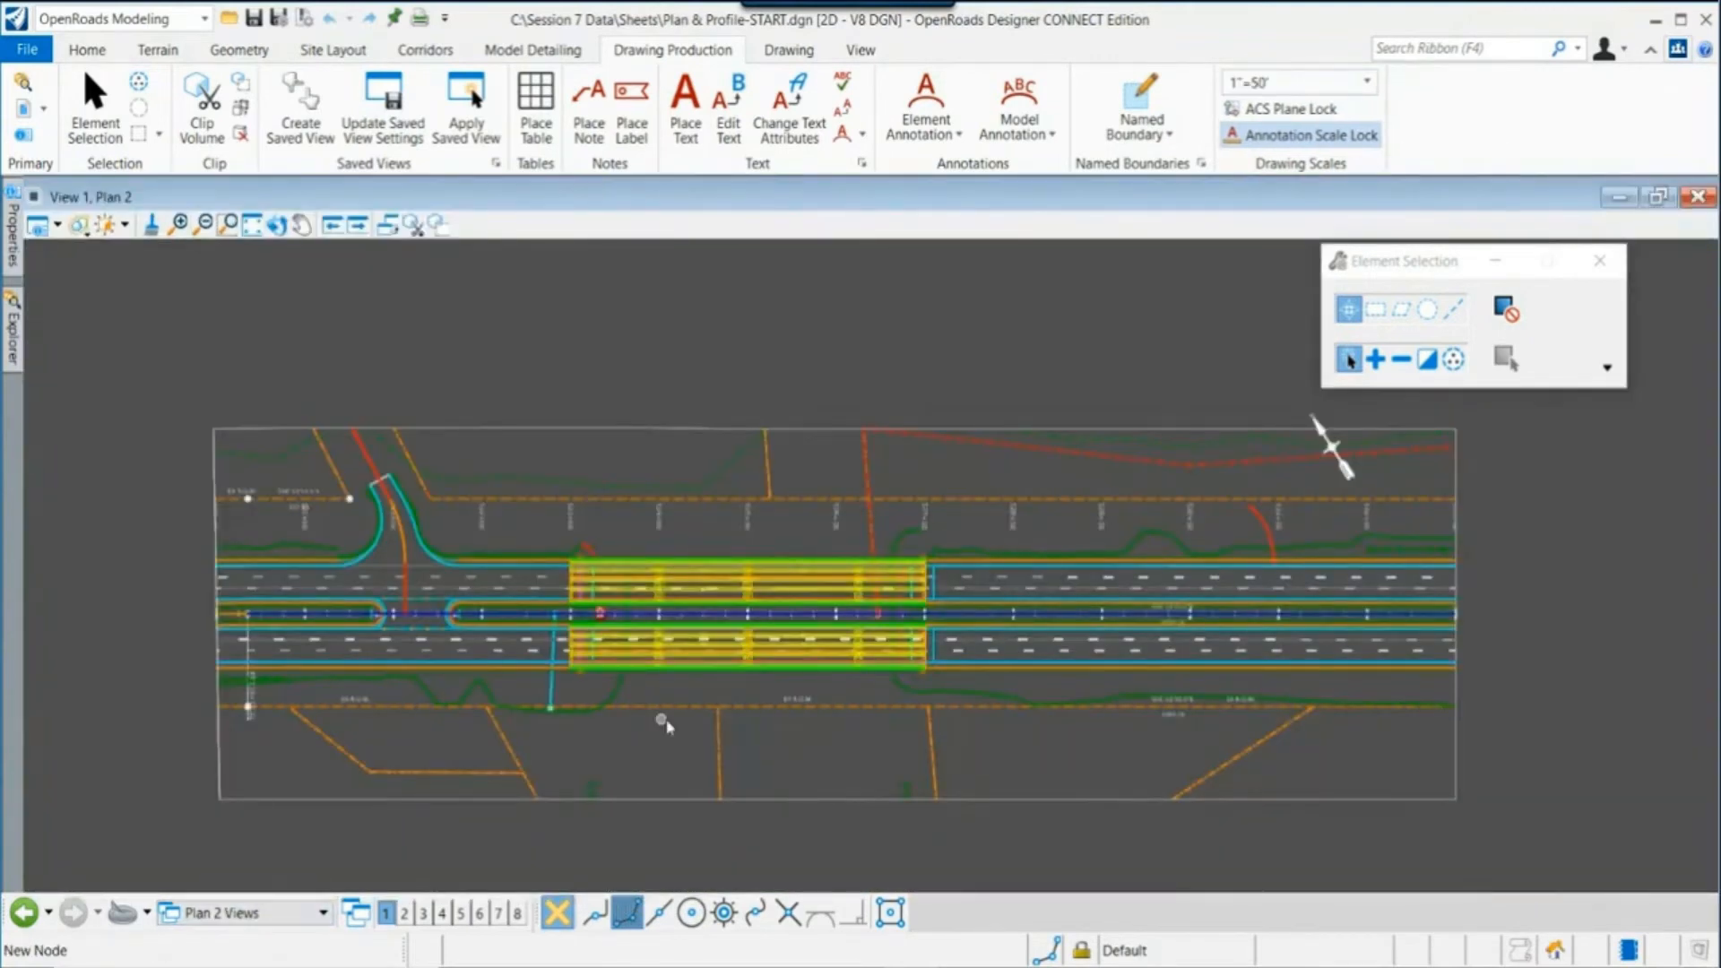
pyautogui.scroll(1, 664, 724)
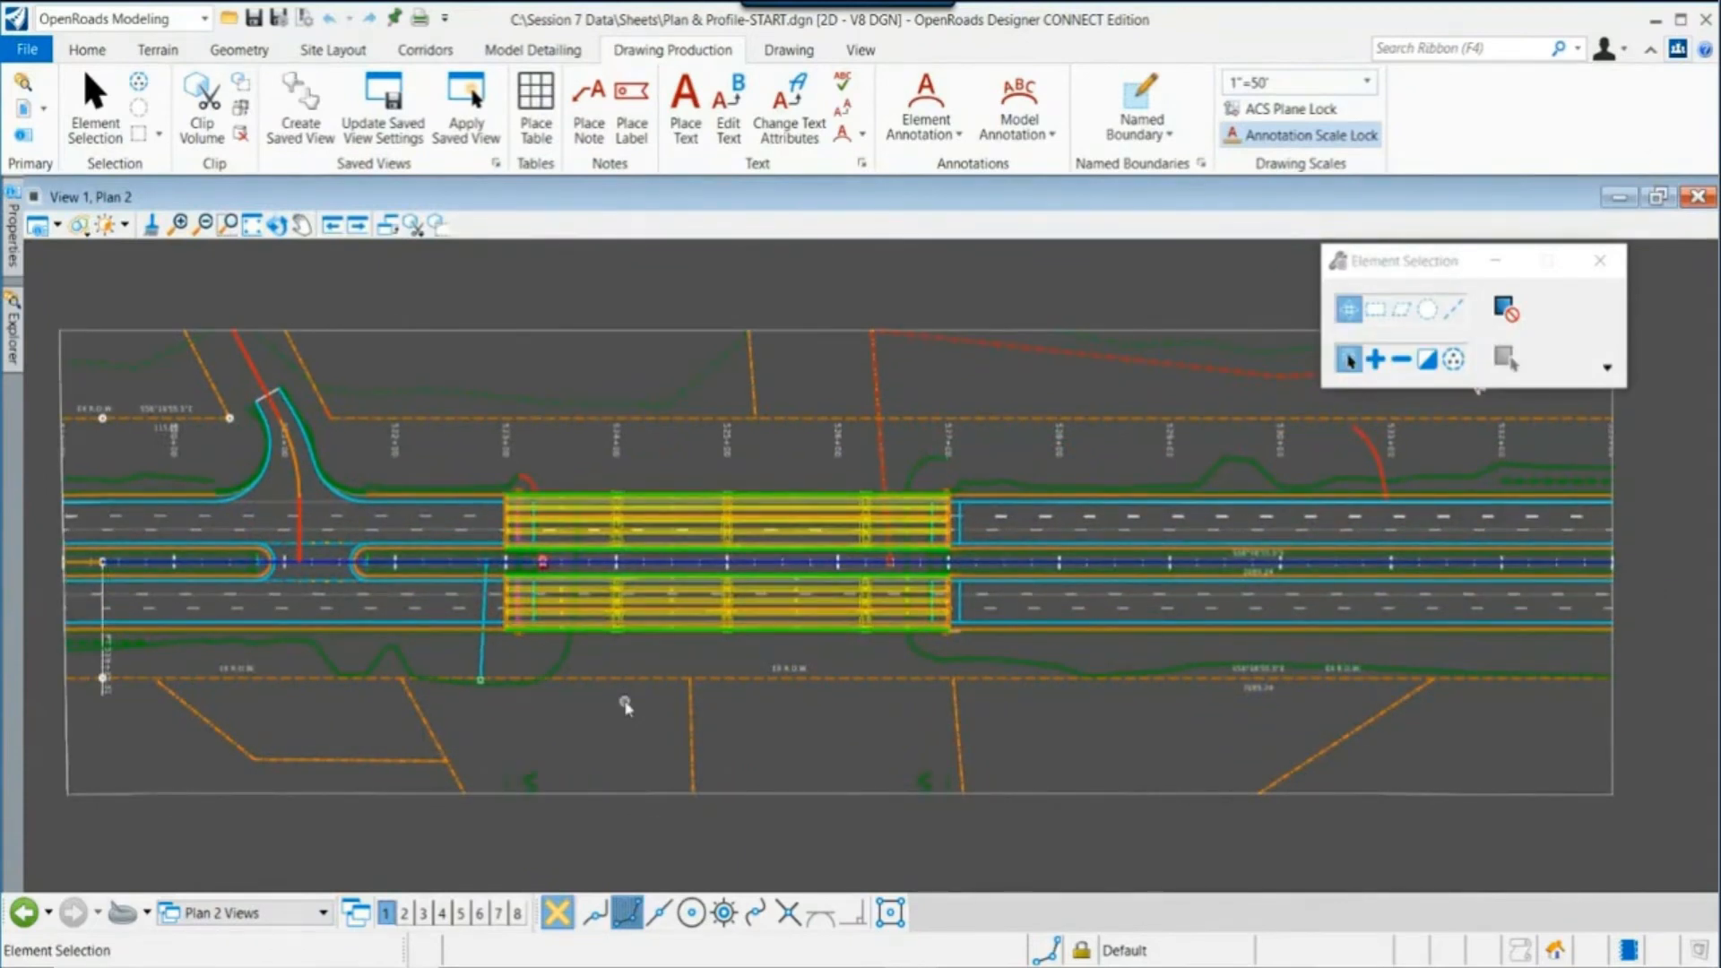
pyautogui.moveTo(1452, 346); pyautogui.dragTo(1582, 439, button='middle')
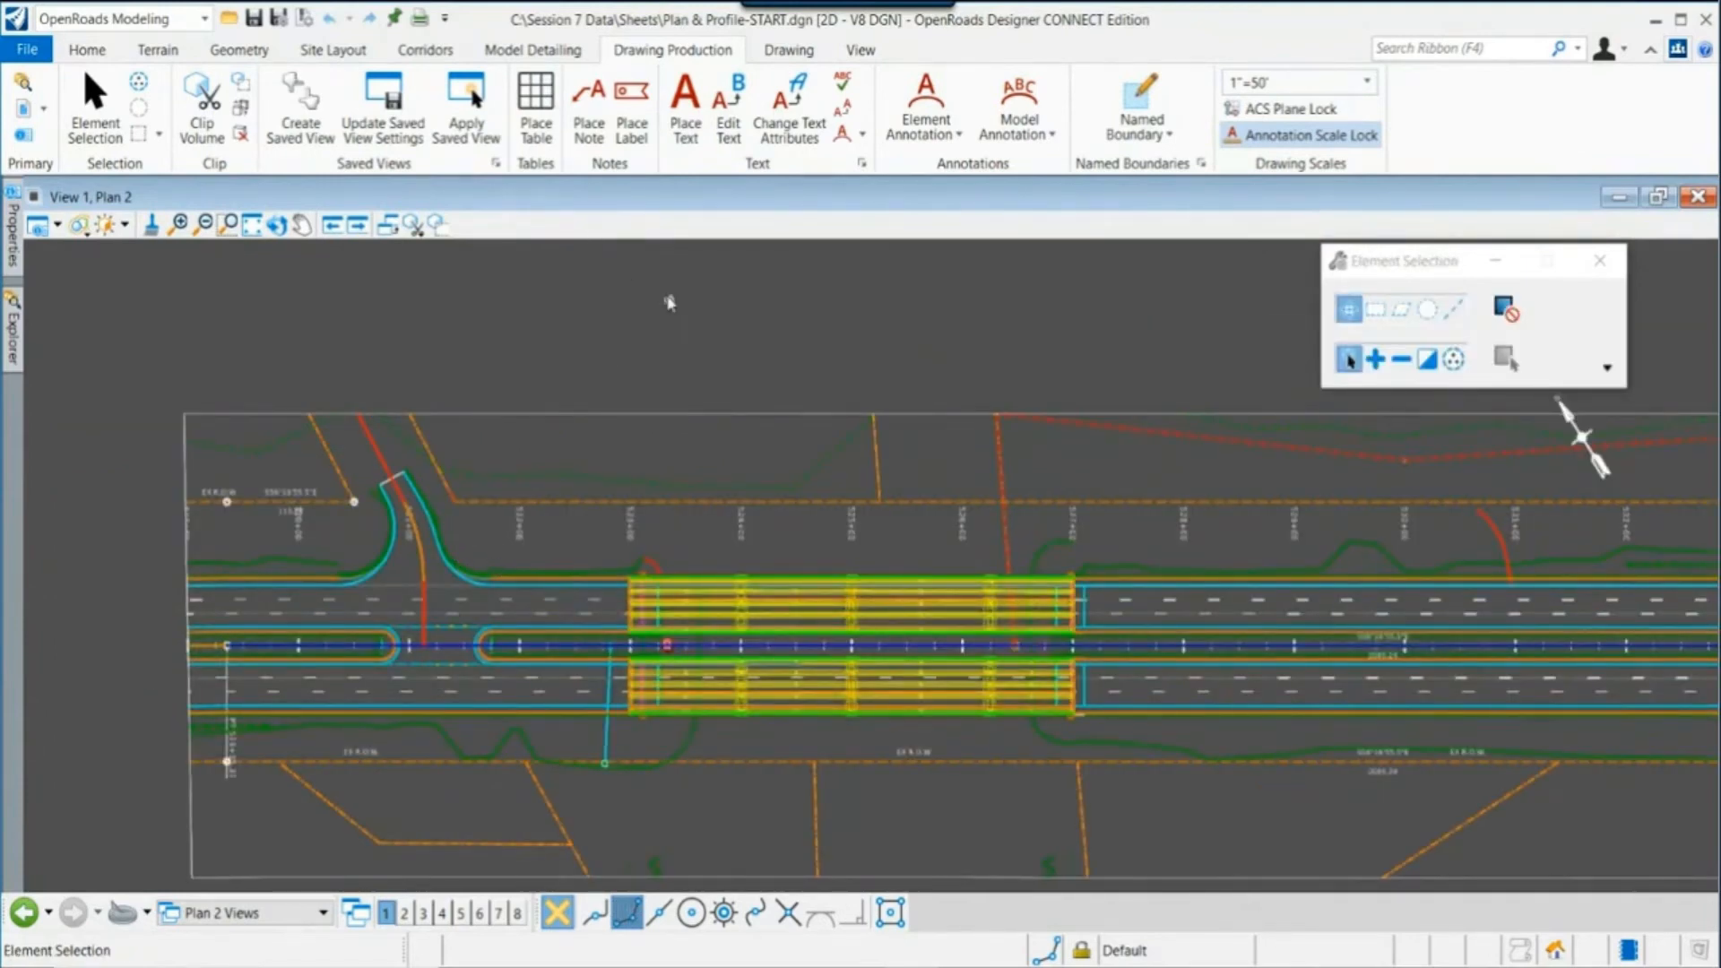
# Step: Start a label with the _Lbl_Pln_Sta-Off cell and reference it to the HWY 72 baseline in the median
pyautogui.click(631, 121)
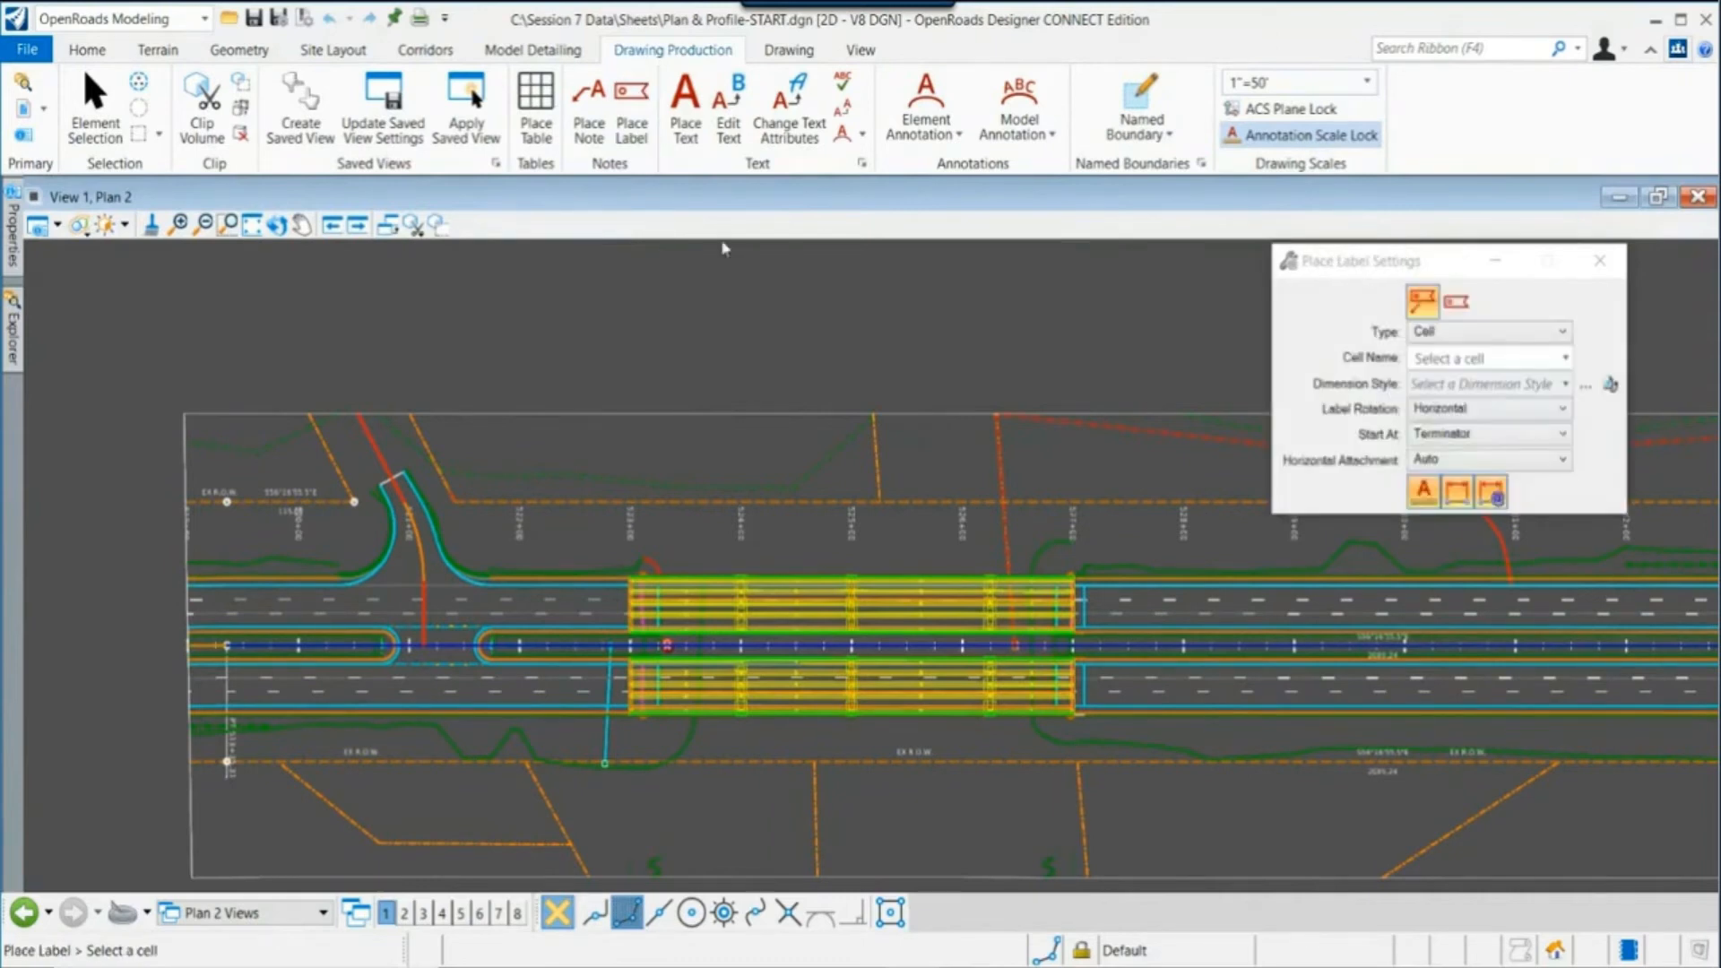
pyautogui.moveTo(1327, 263); pyautogui.dragTo(1180, 256)
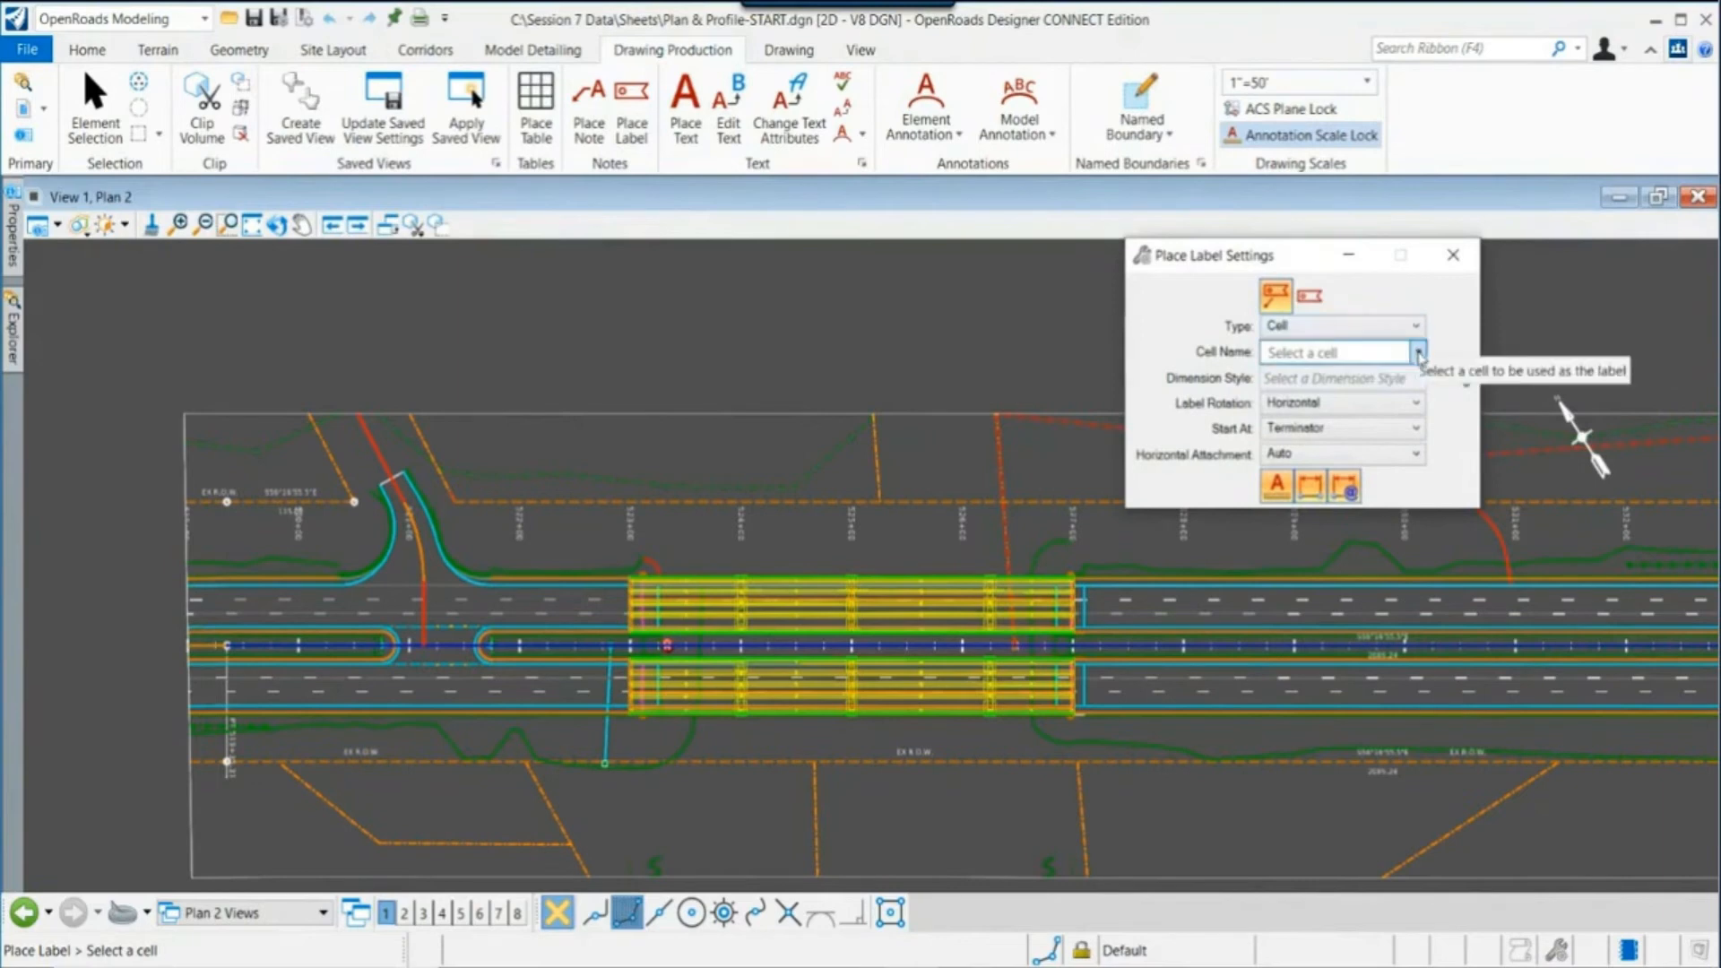
pyautogui.click(1419, 353)
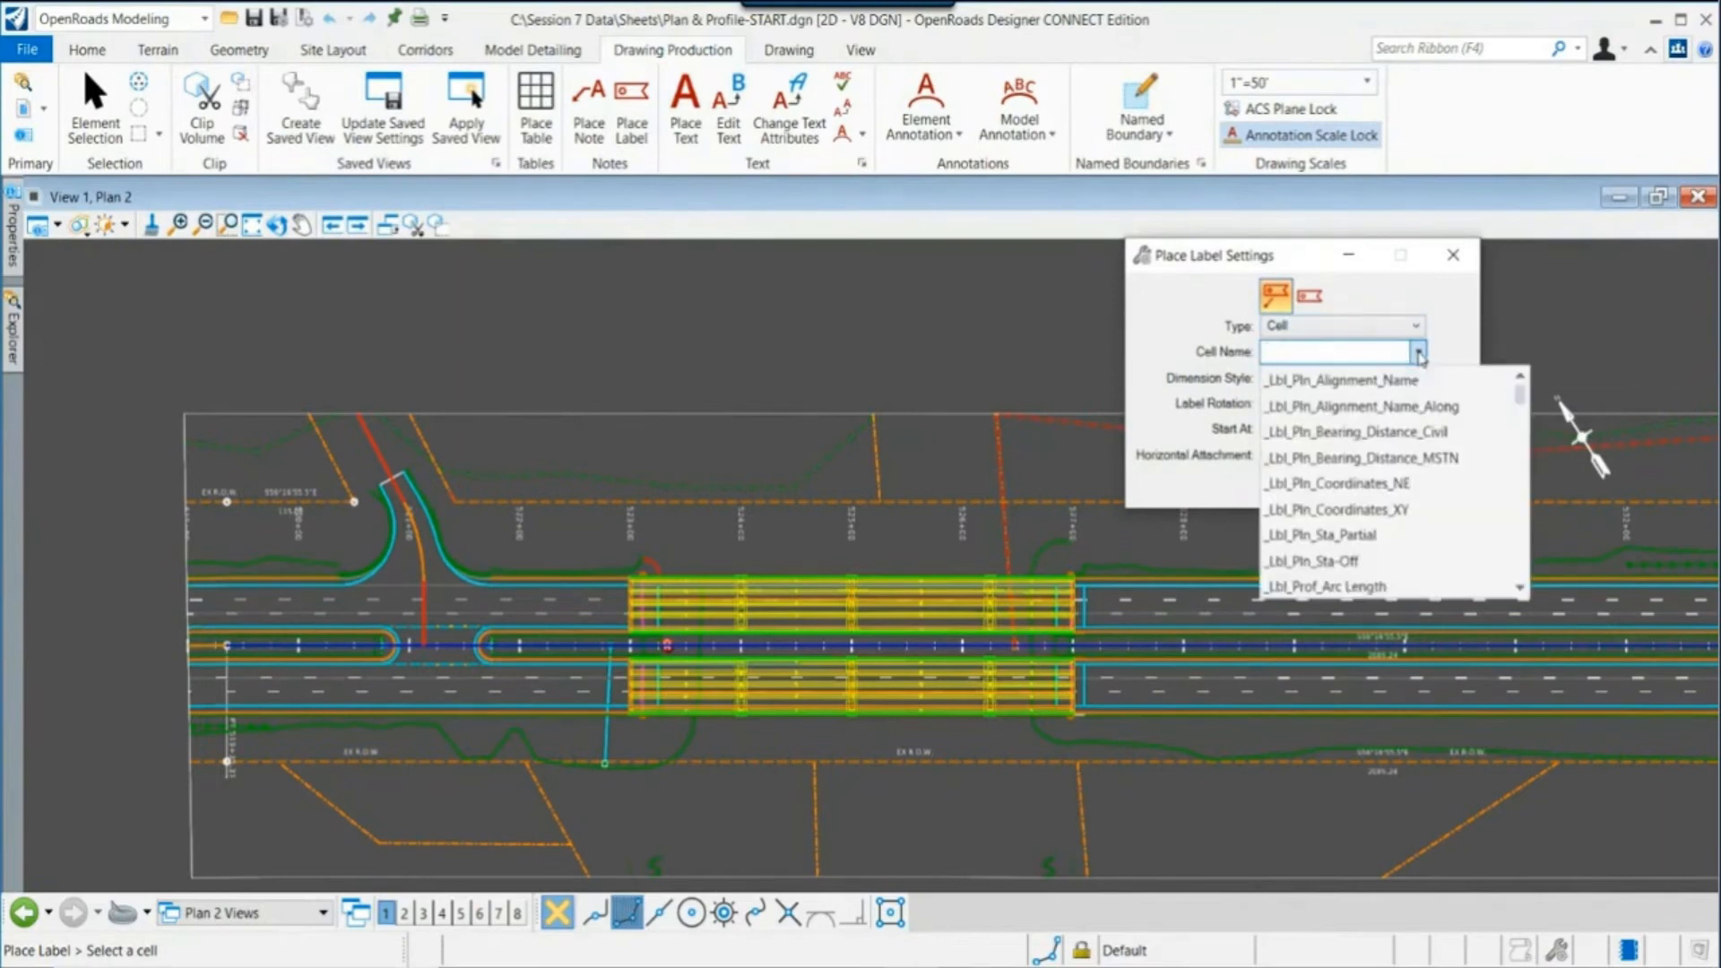
pyautogui.click(1315, 562)
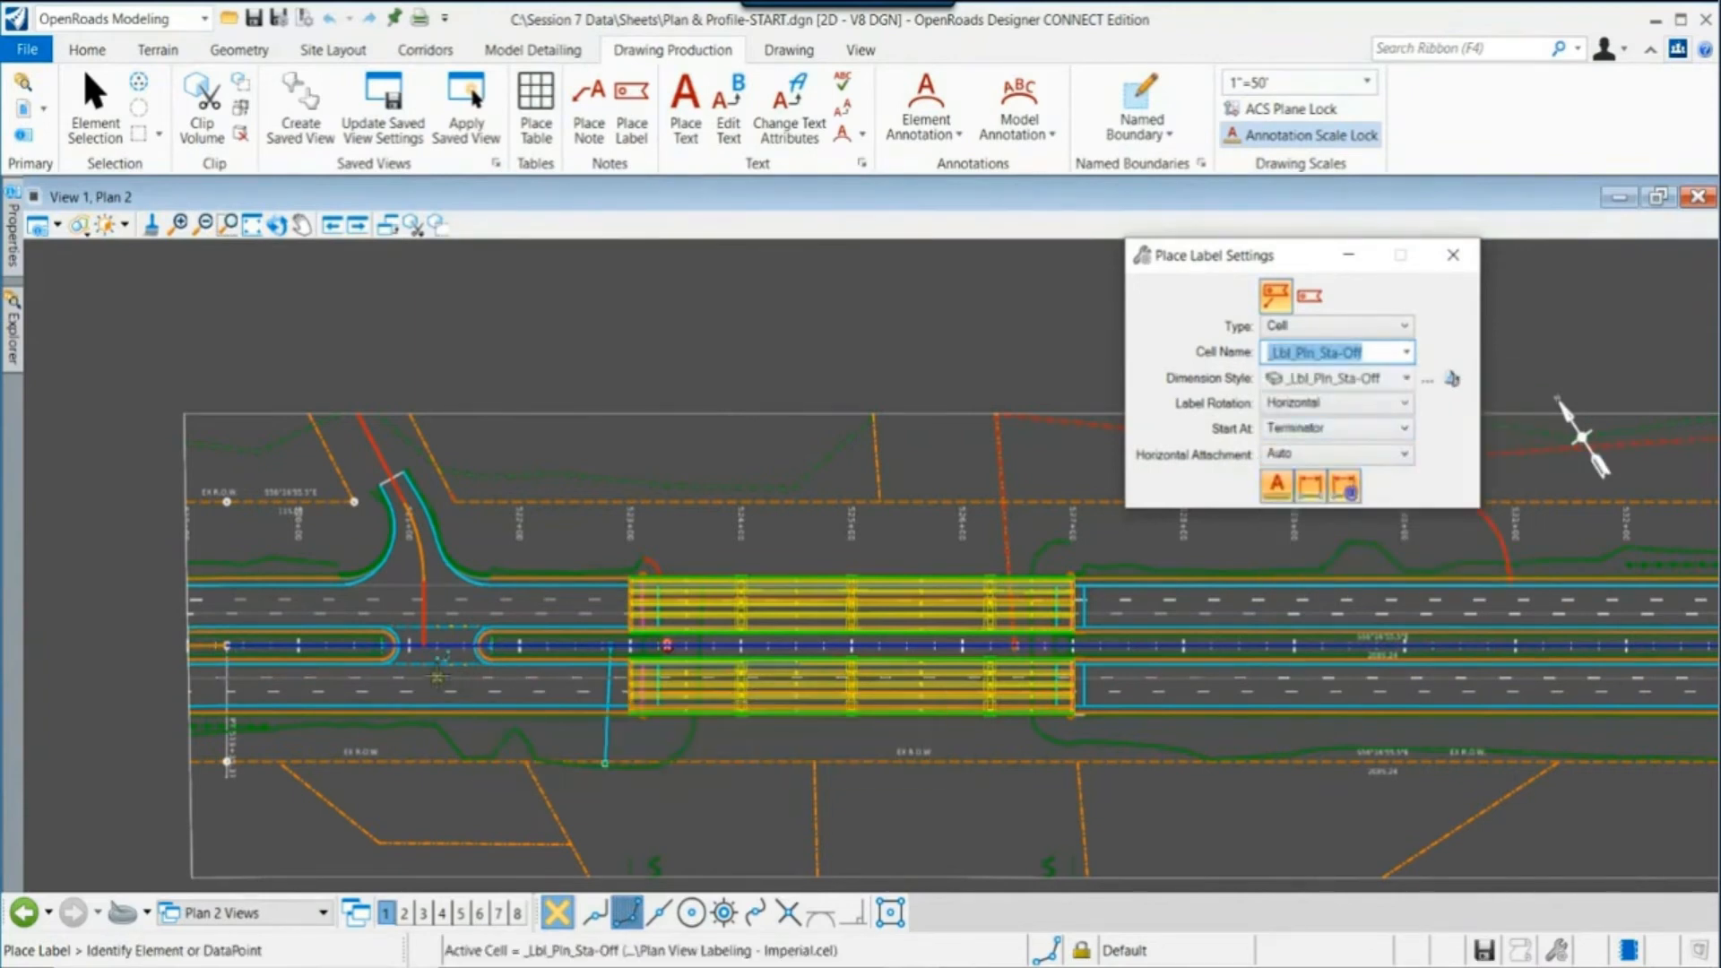
pyautogui.scroll(3, 414, 660)
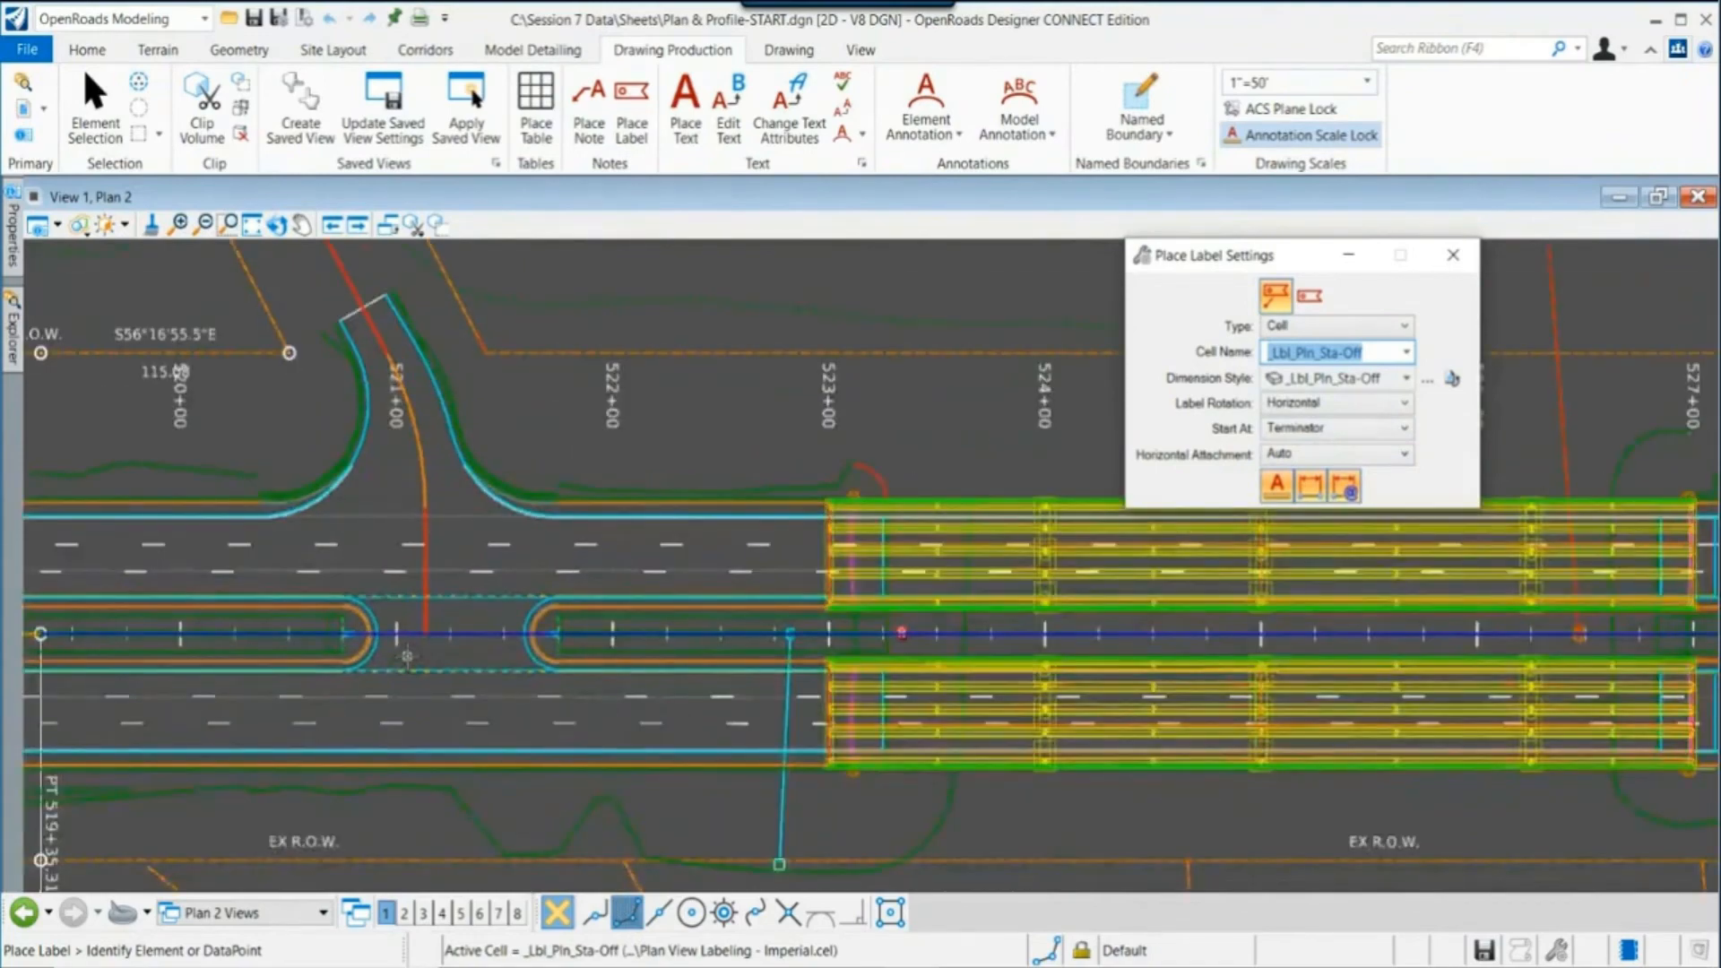
pyautogui.scroll(3, 407, 656)
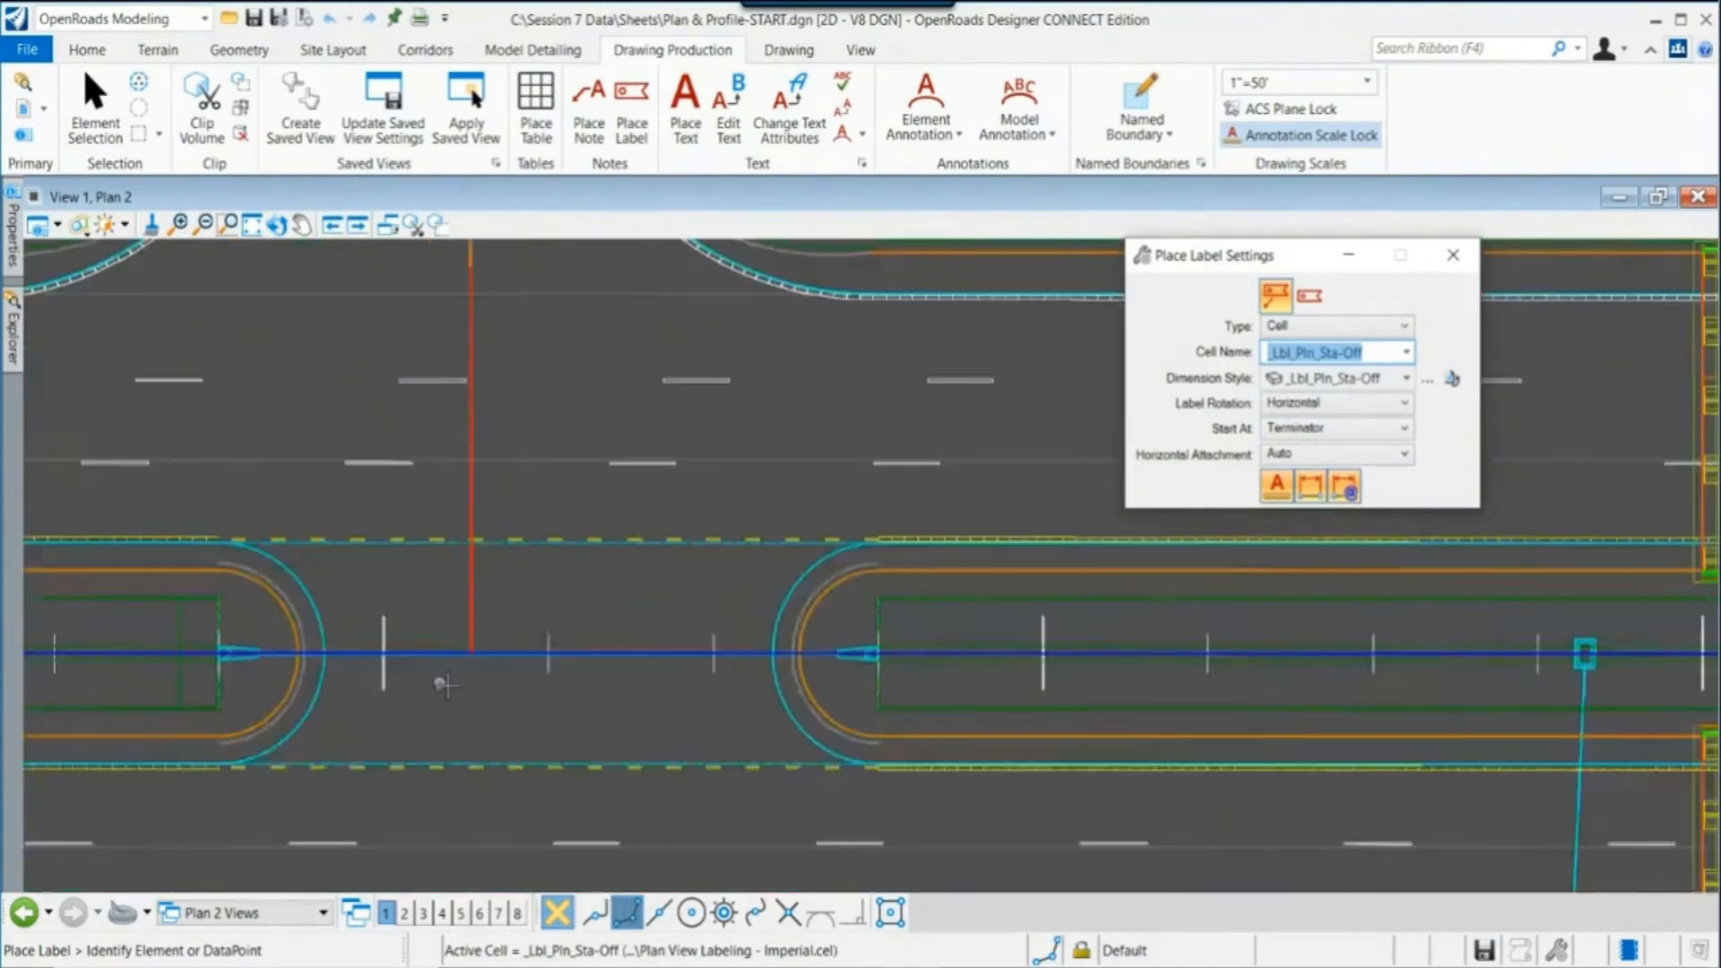
pyautogui.scroll(-3, 445, 684)
pyautogui.scroll(5, 320, 606)
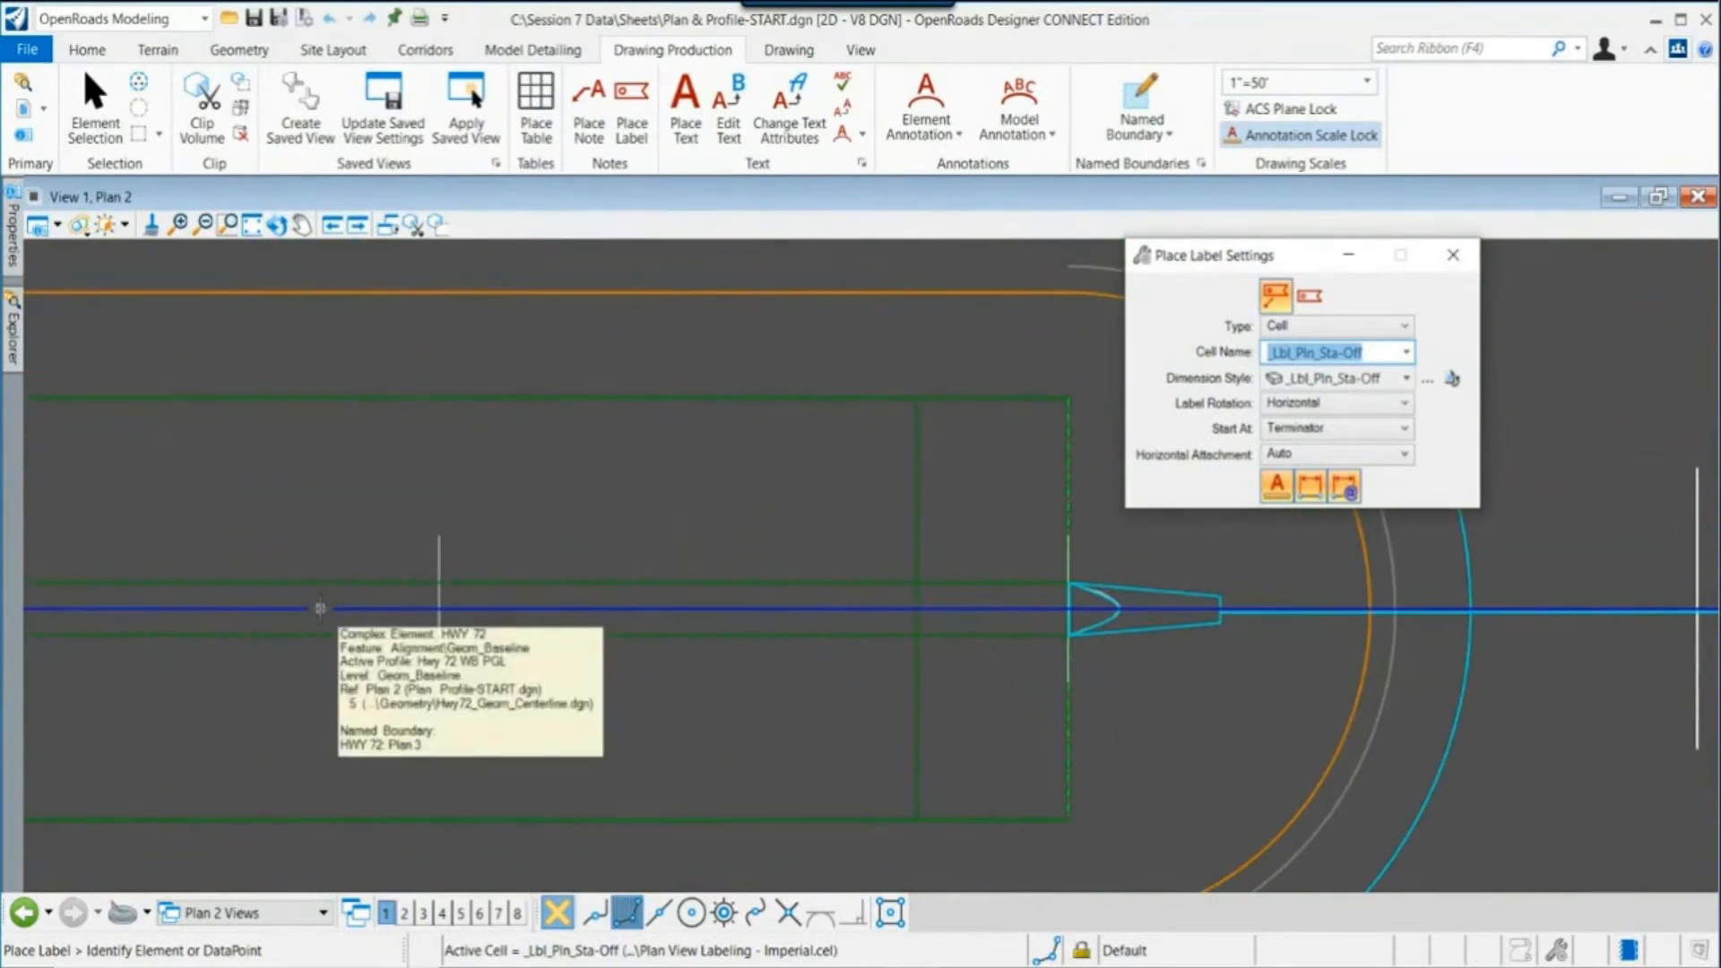
pyautogui.click(320, 607)
# Step: Place the station-offset label with its leader on the right-of-way corner just past the side road, between stations 521+00 and 522+00
pyautogui.scroll(-4, 332, 628)
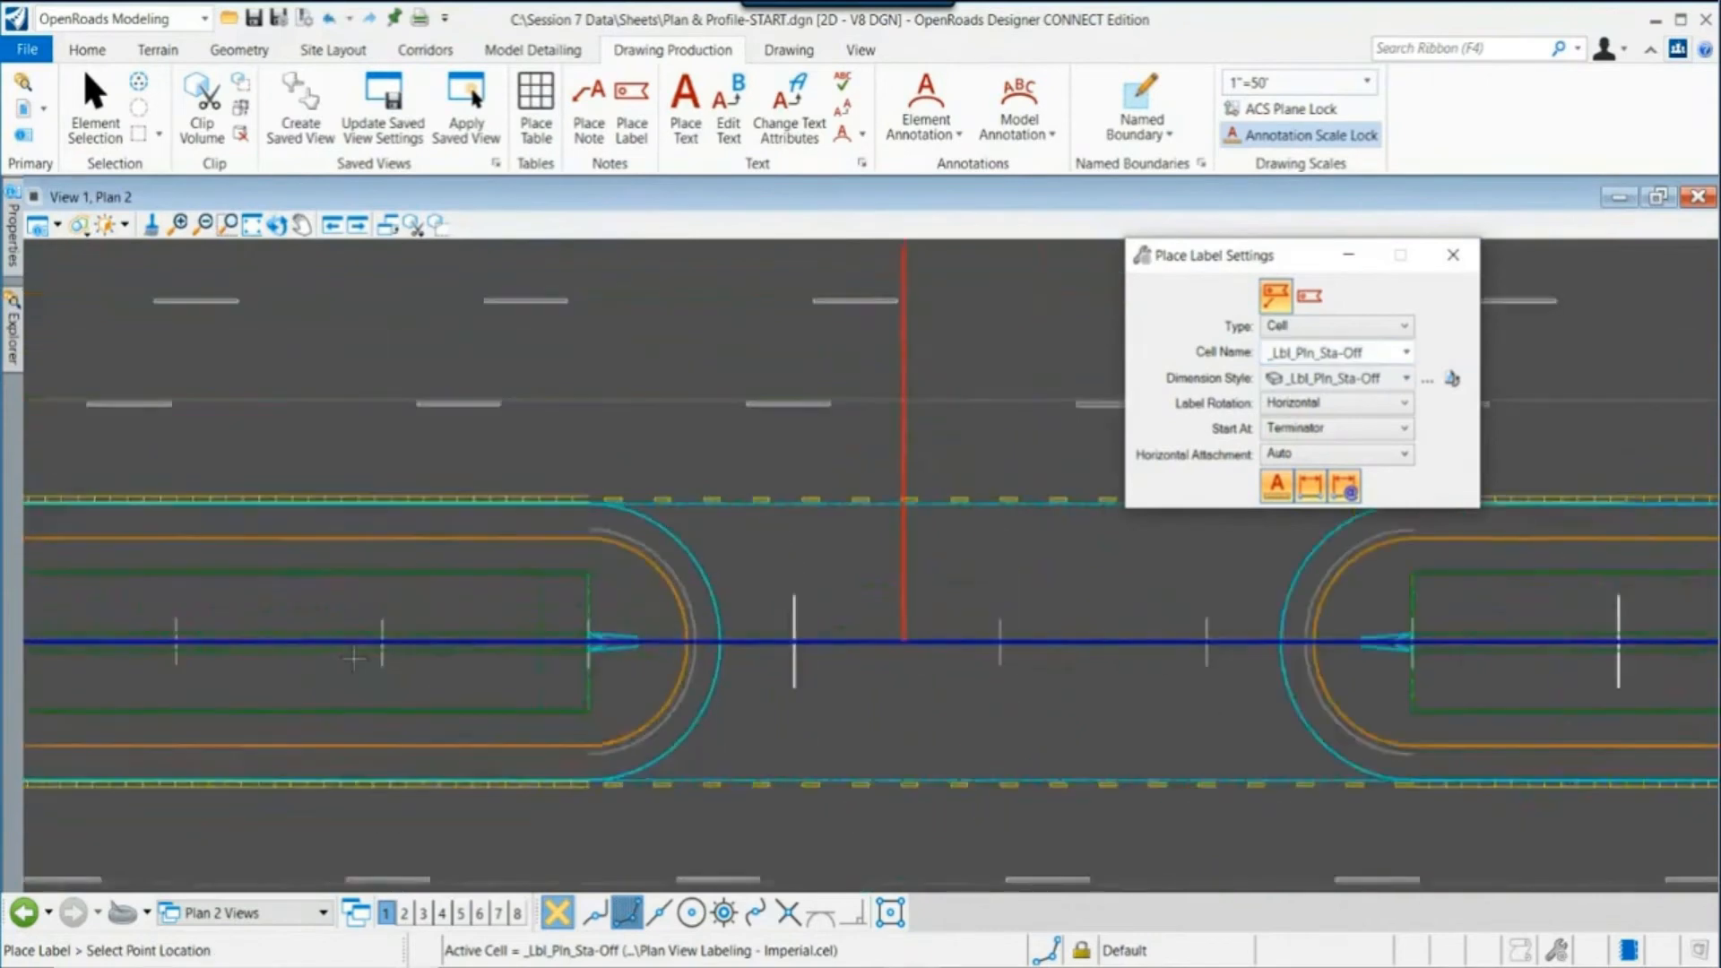
pyautogui.scroll(-2, 354, 659)
pyautogui.scroll(-2, 386, 618)
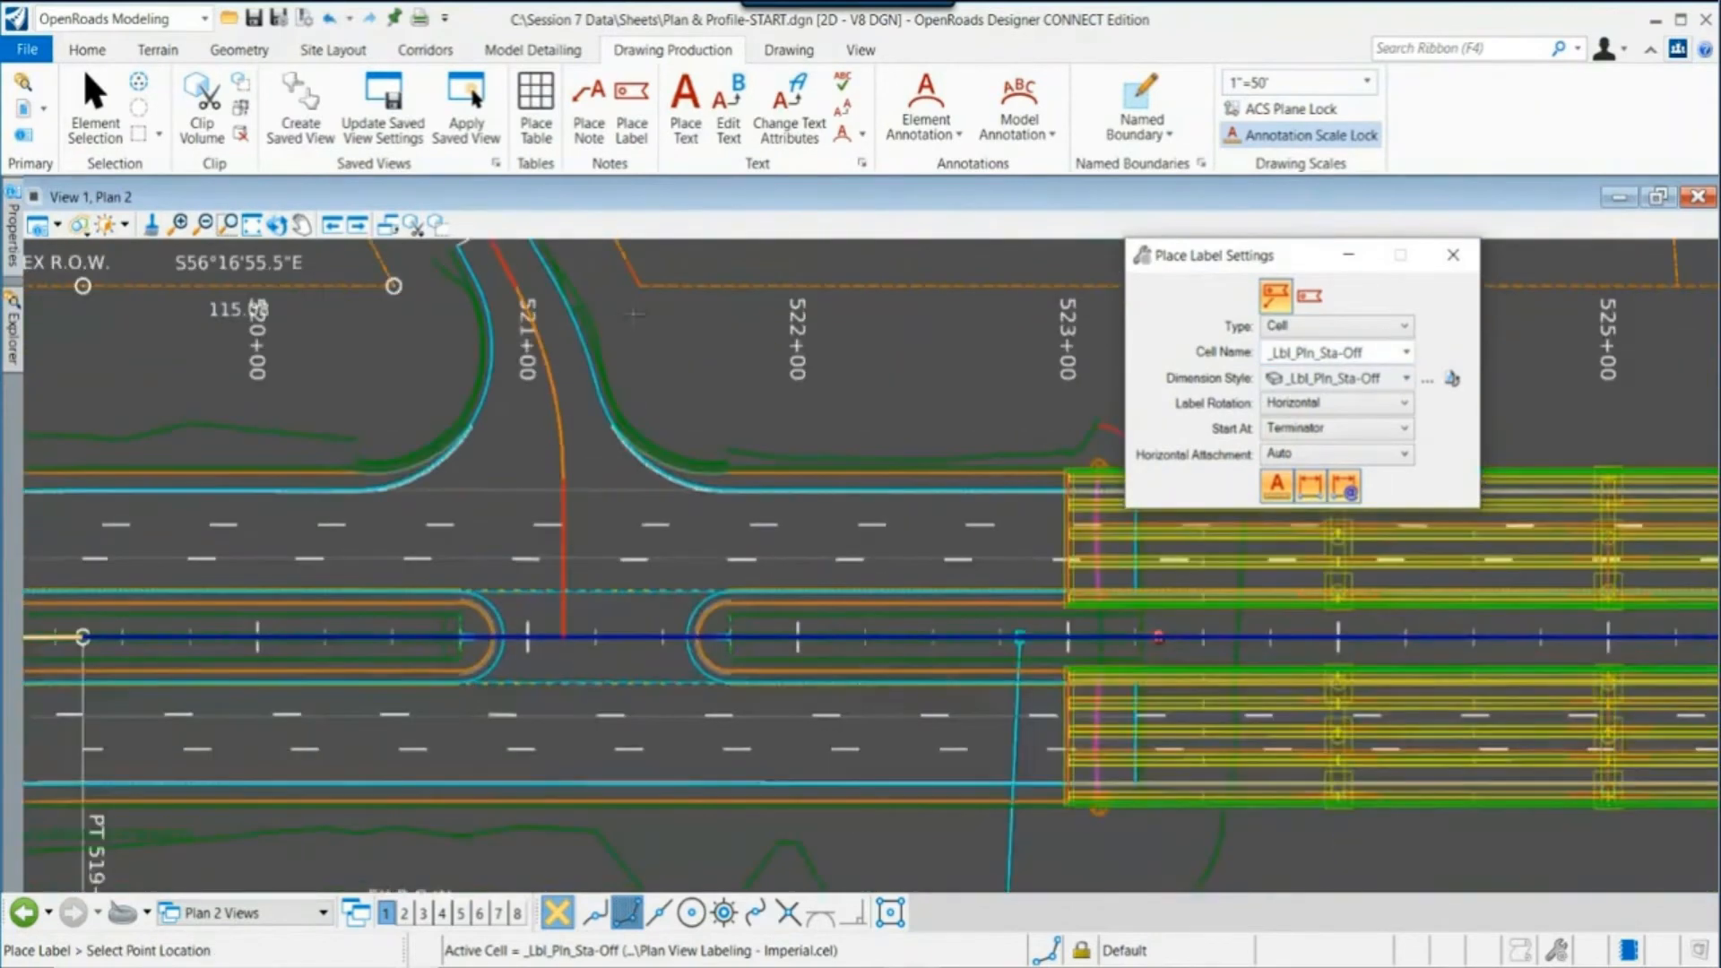
pyautogui.moveTo(634, 312); pyautogui.dragTo(612, 527, button='middle')
pyautogui.scroll(2, 611, 527)
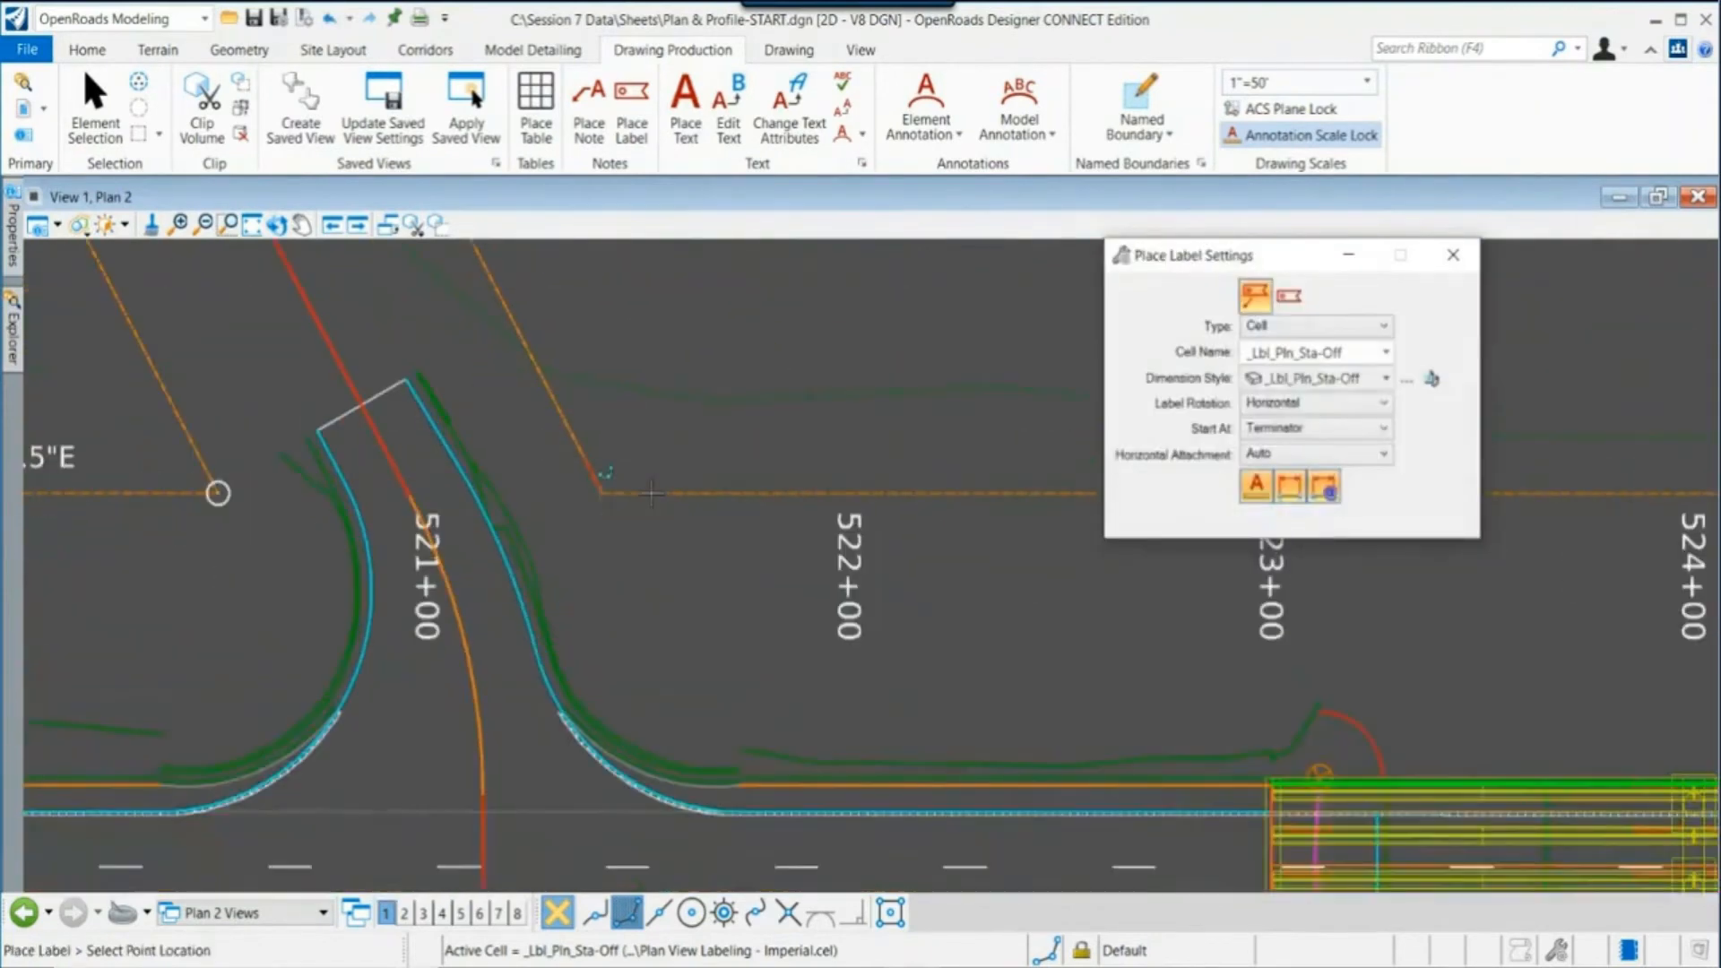
pyautogui.click(602, 489)
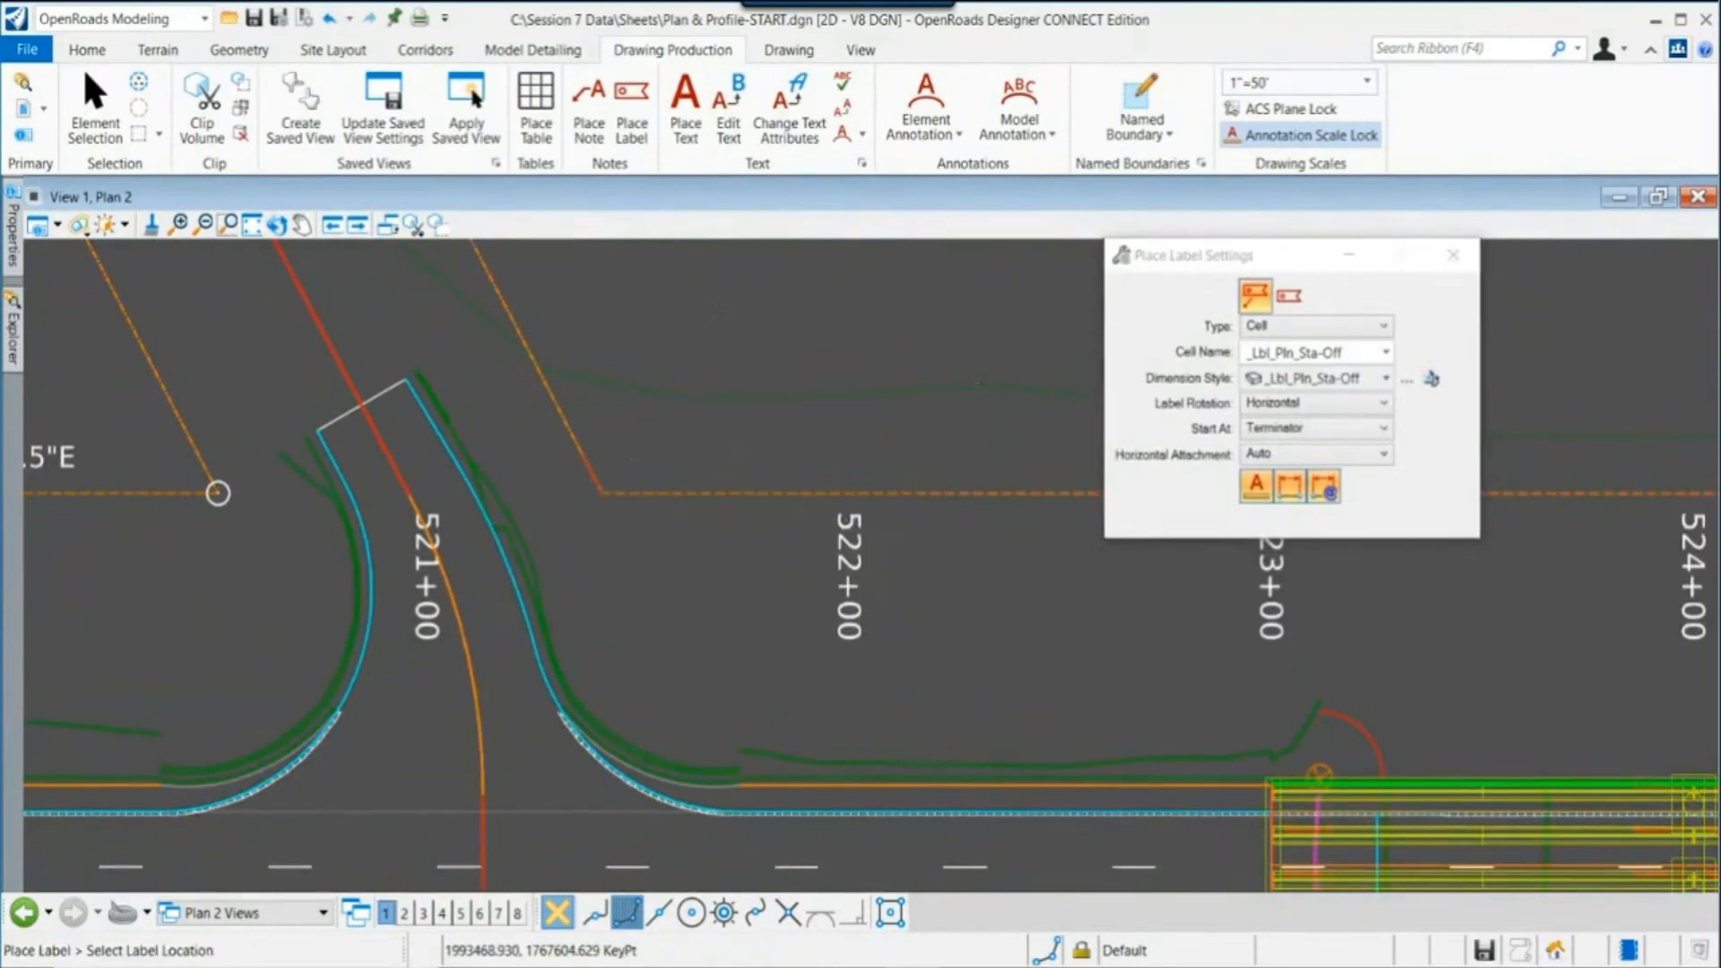
pyautogui.scroll(-2, 667, 554)
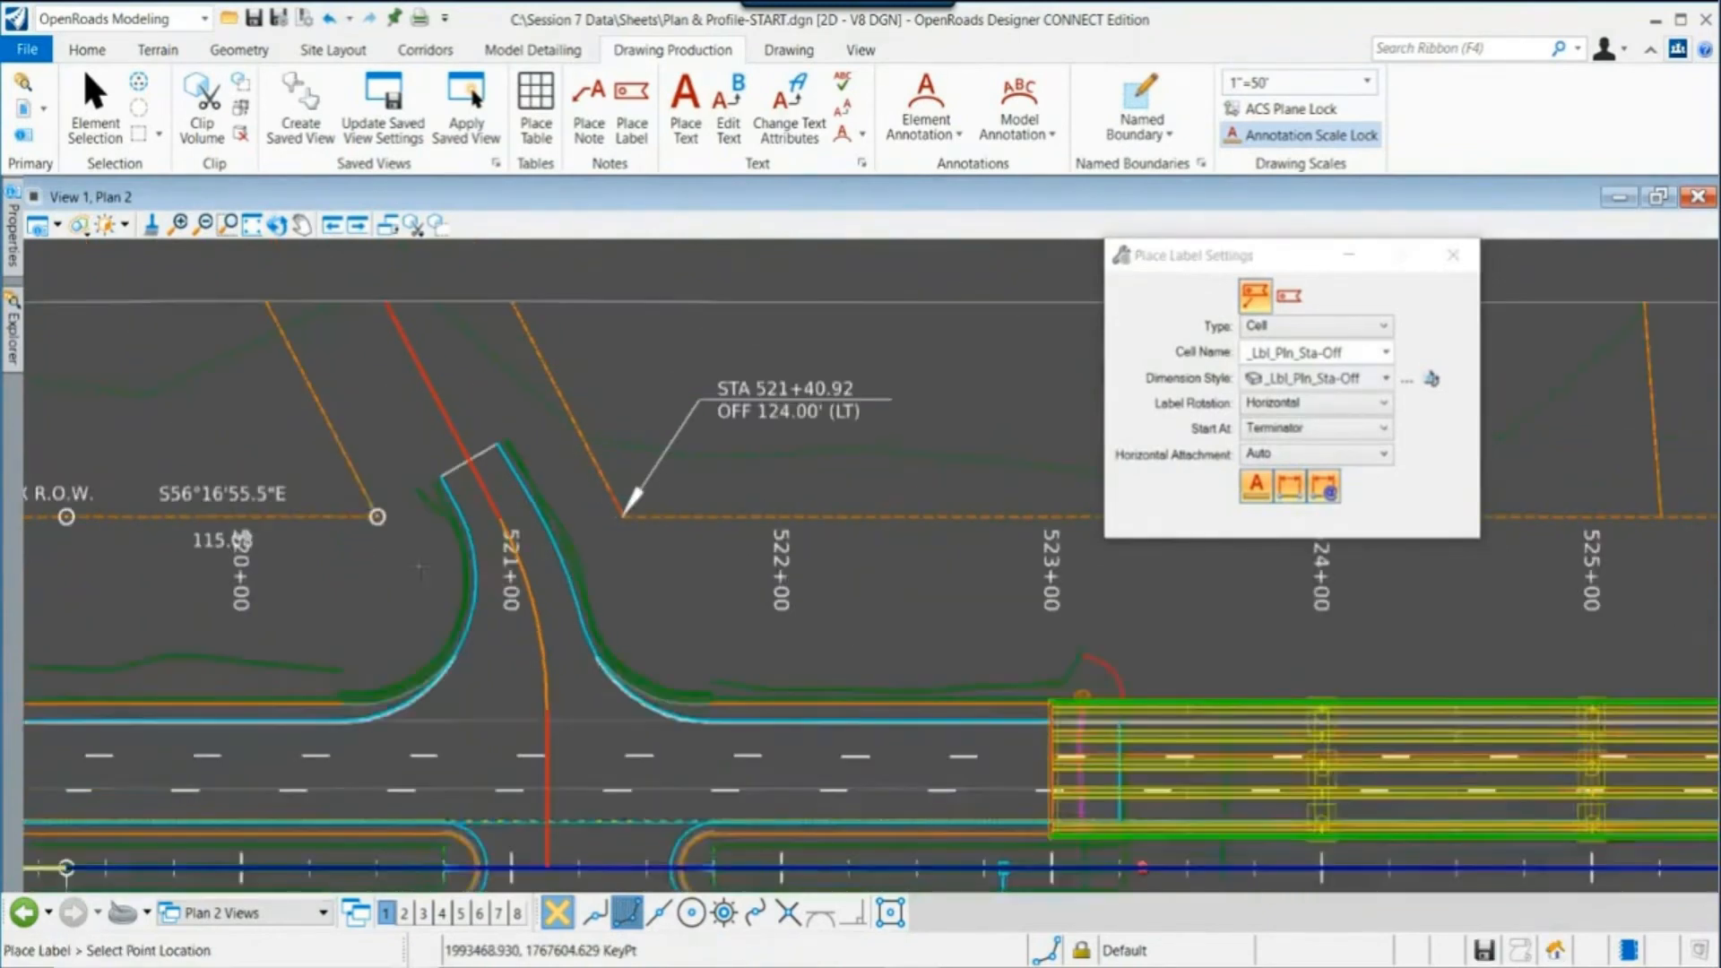
# Step: Place a second station-offset label on the right-of-way corner before the side road, between stations 520+00 and 521+00, and end labeling
pyautogui.click(378, 516)
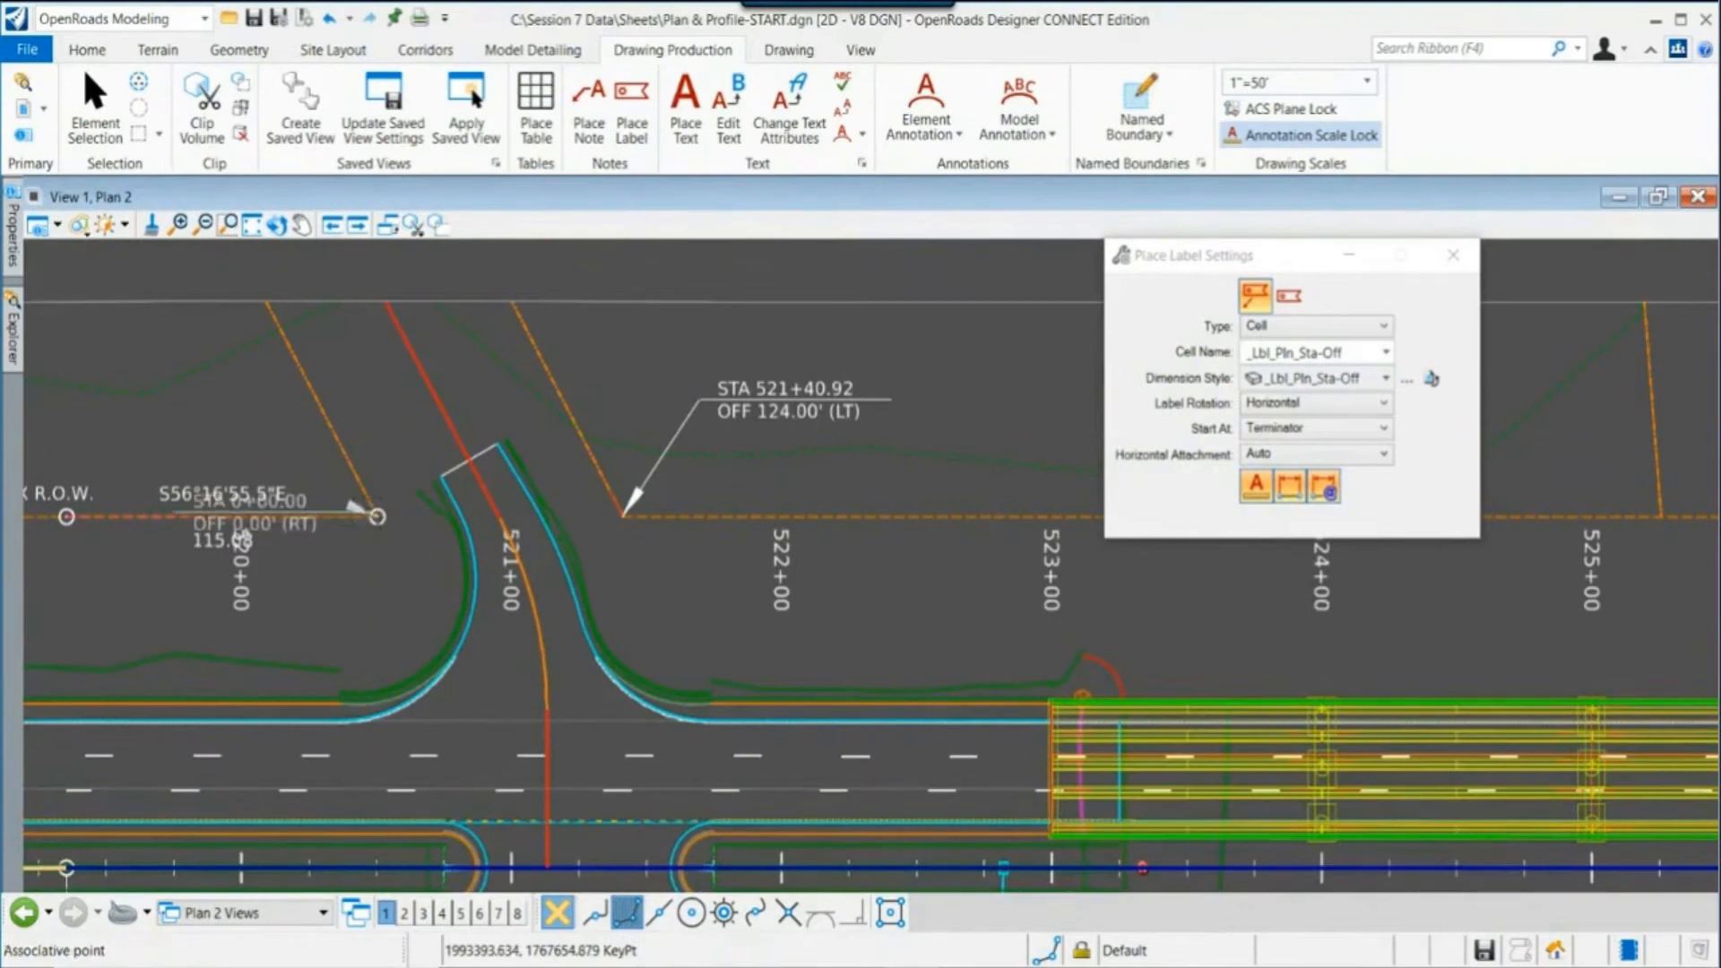
pyautogui.click(230, 441)
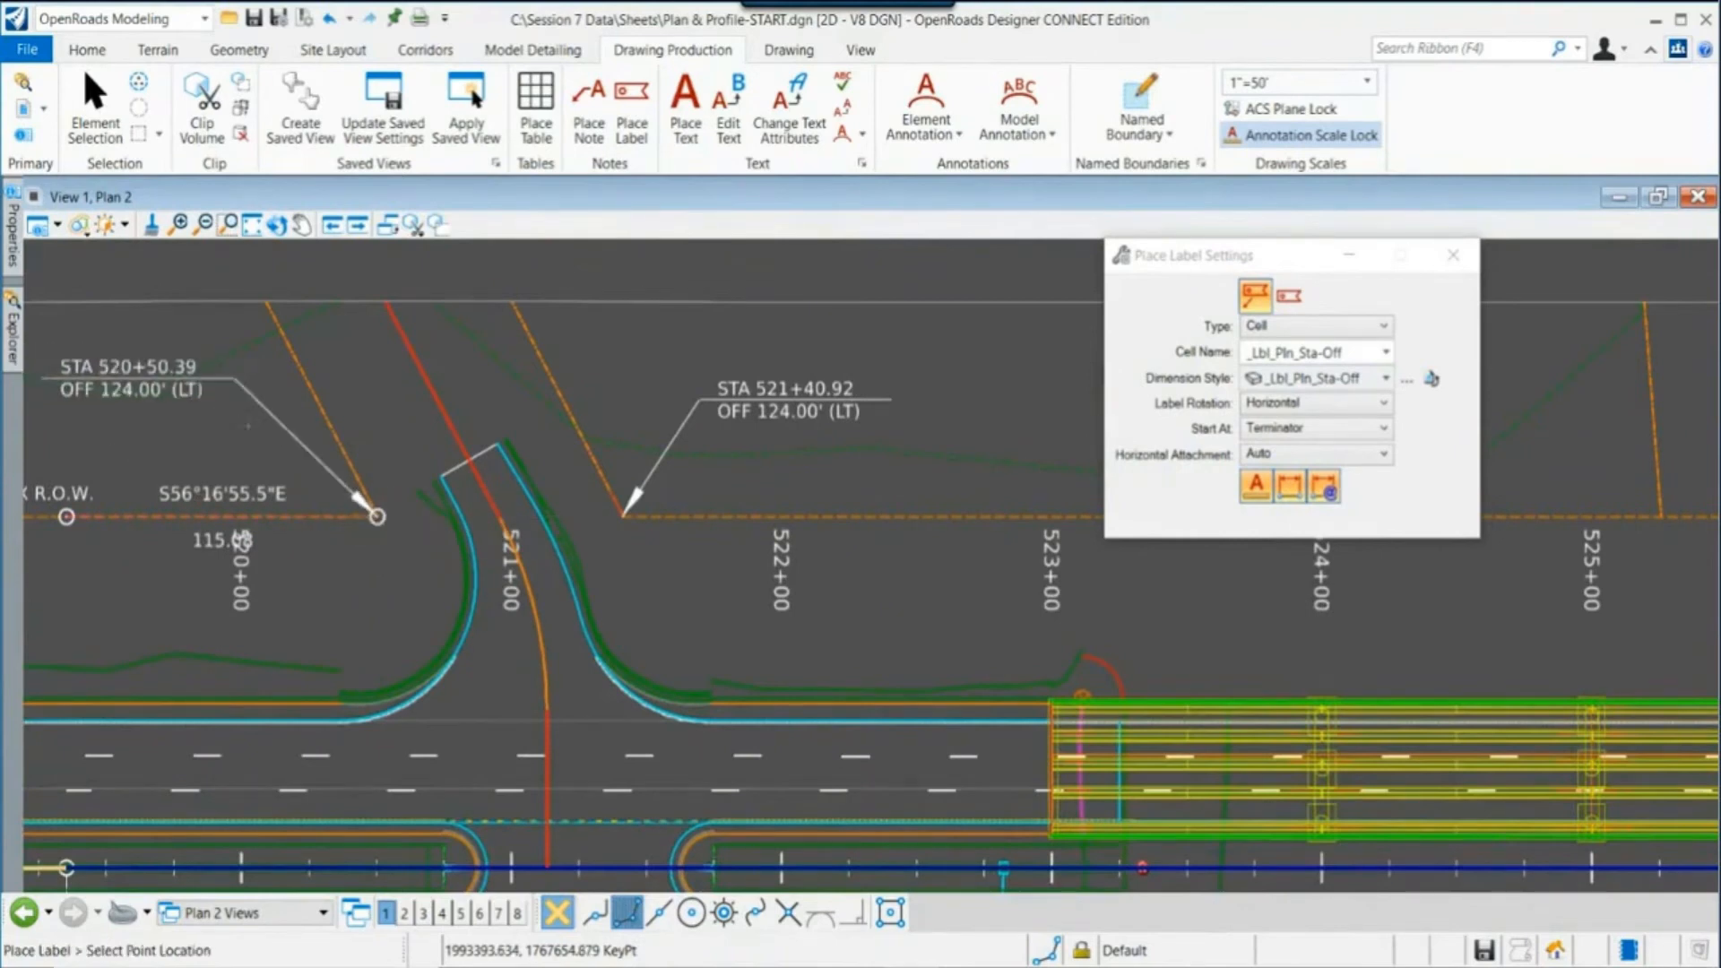
pyautogui.press('Escape')
# Step: Move the STA 521+40.92 label text farther up and away from its right-of-way corner
pyautogui.scroll(-2, 938, 887)
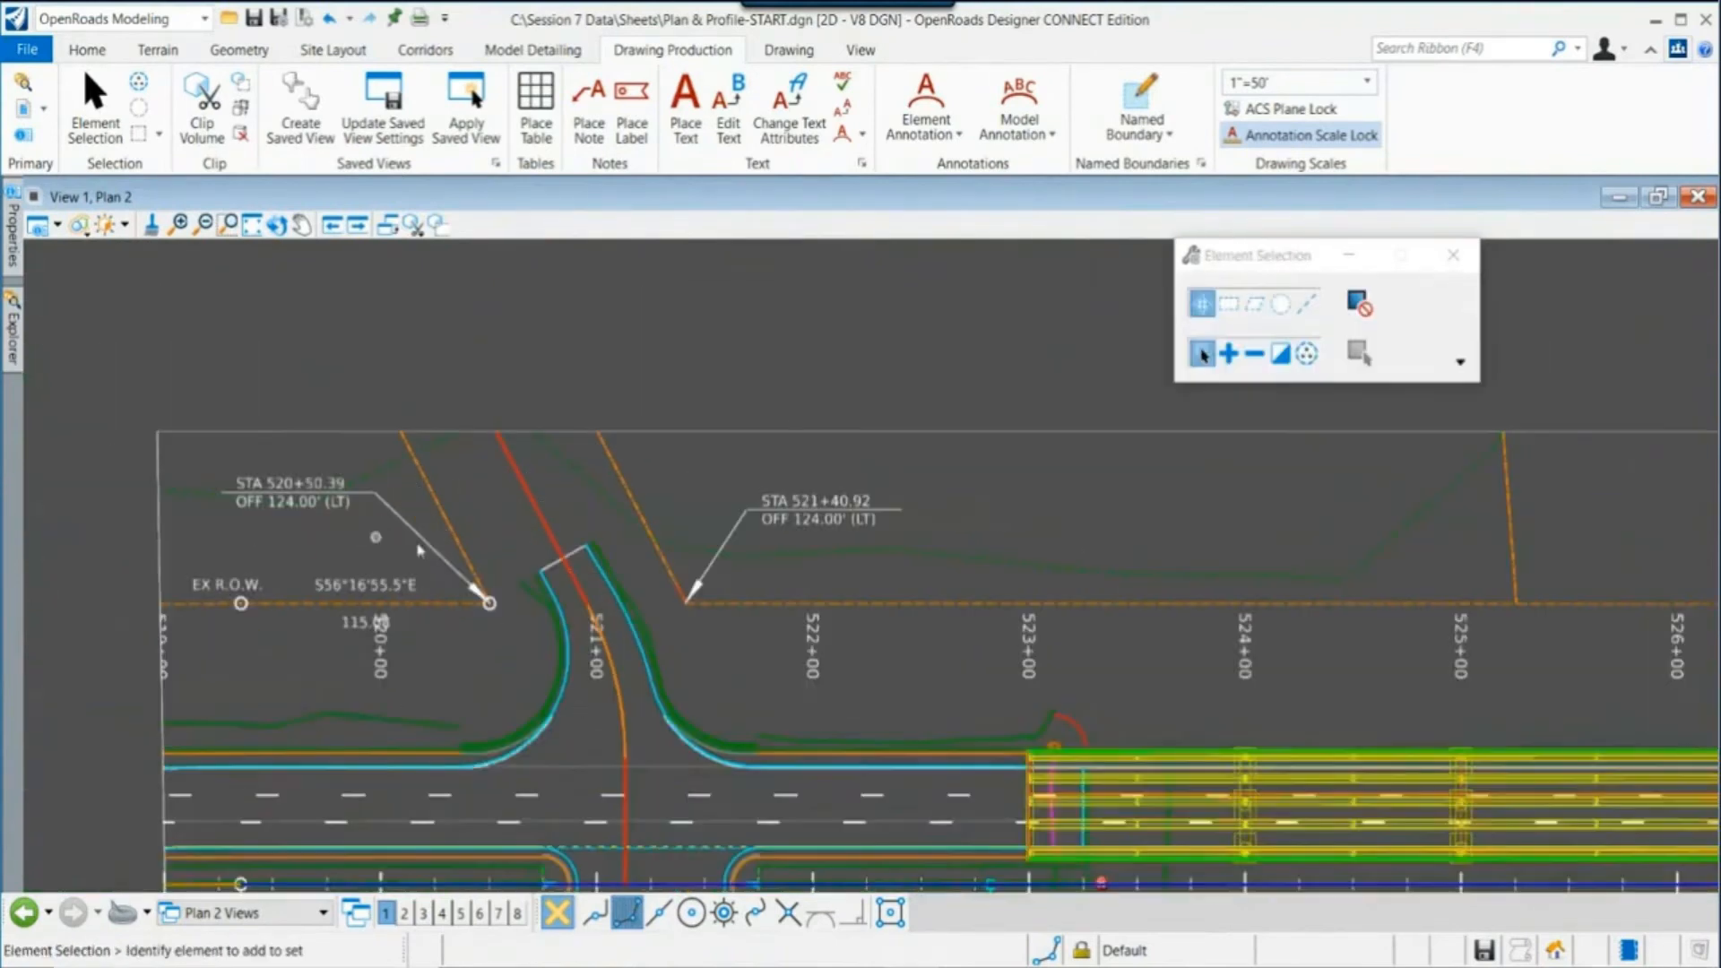
pyautogui.click(809, 517)
pyautogui.moveTo(810, 518); pyautogui.dragTo(864, 465)
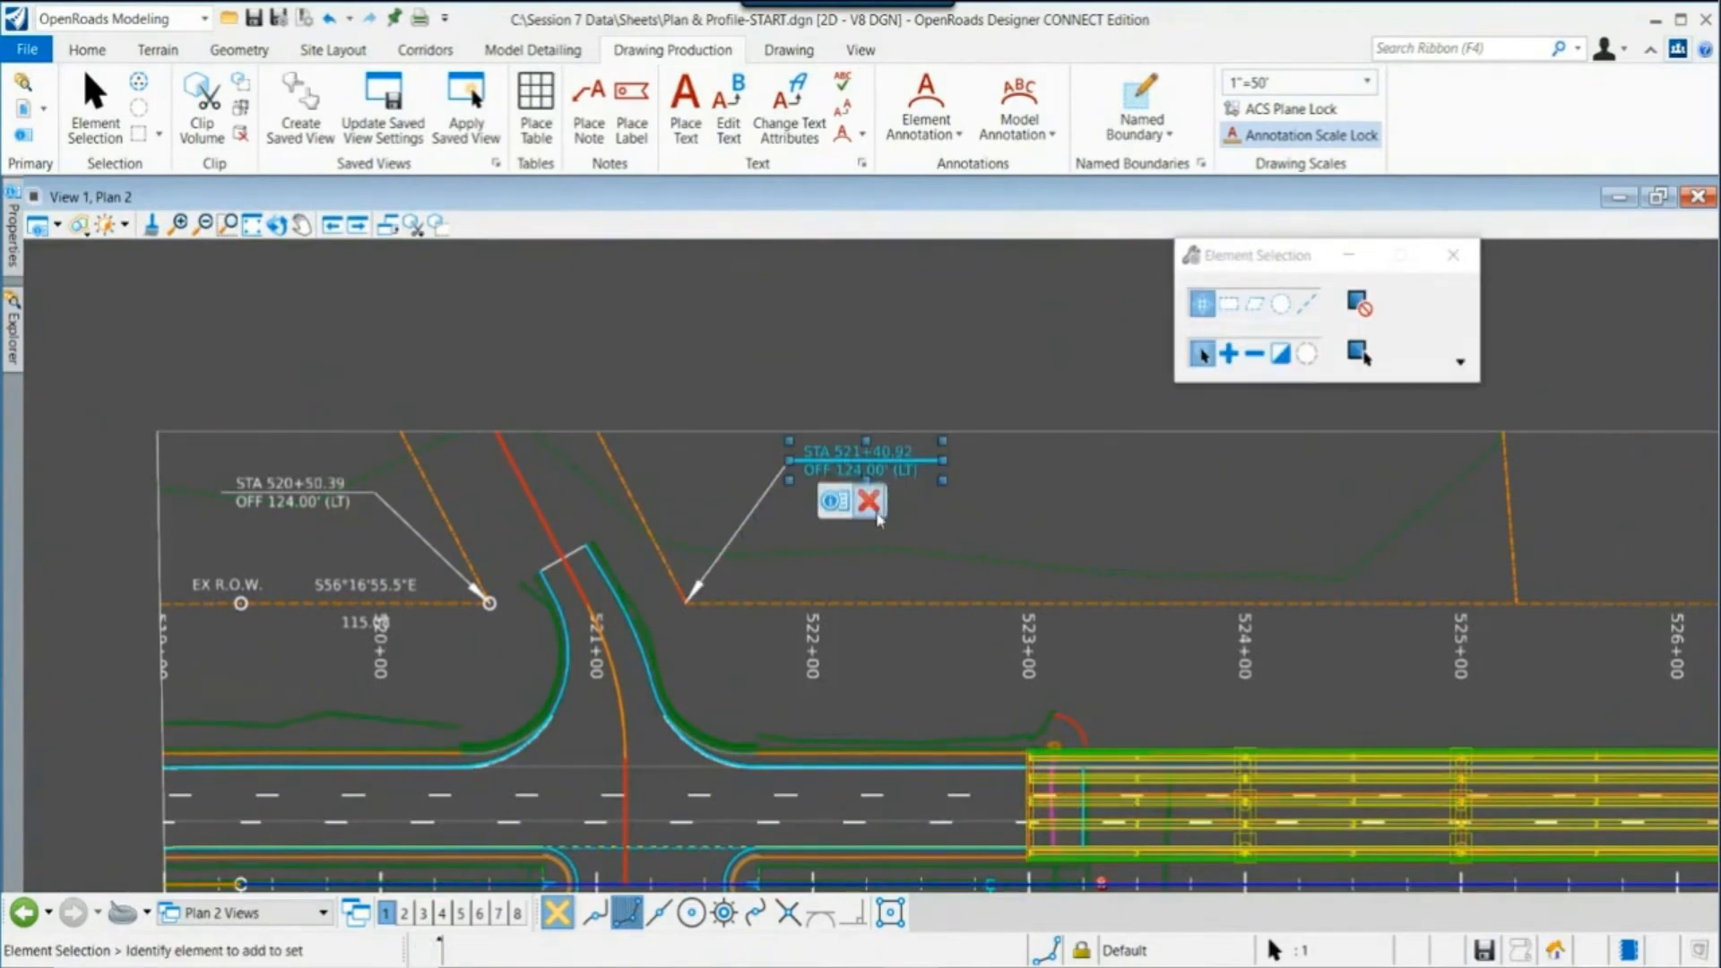
pyautogui.click(930, 512)
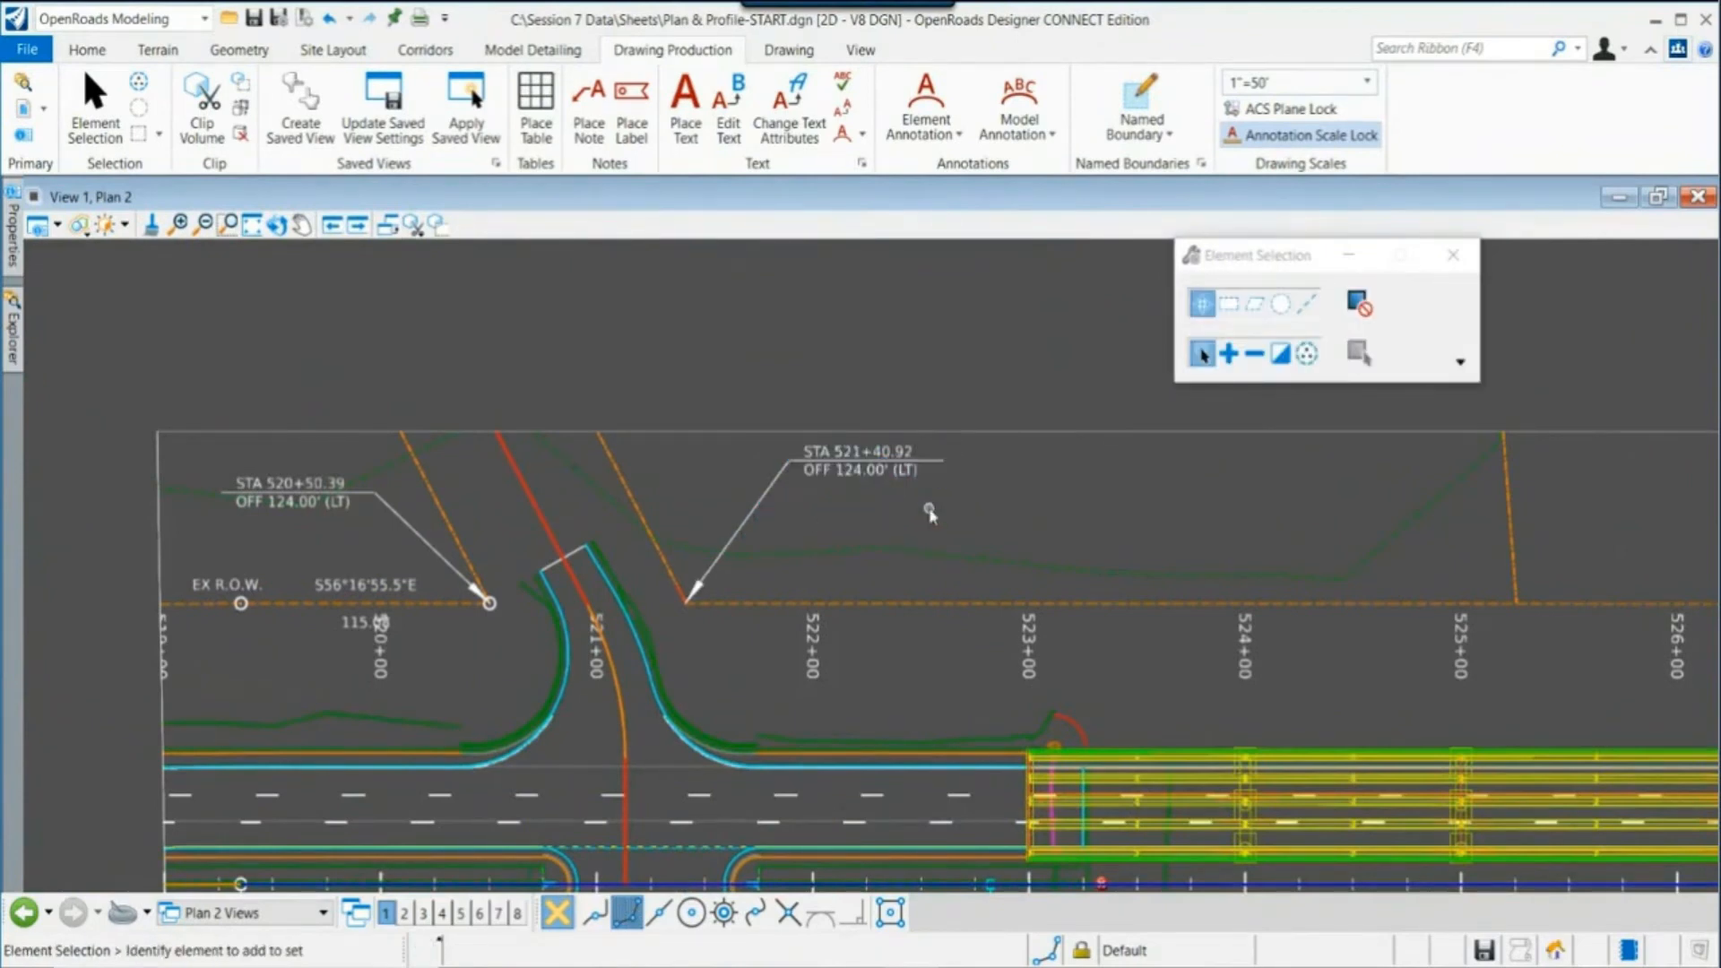
# Step: Open the Plan 2 sheet and examine how the two station-offset labels appear in its plan portion
pyautogui.click(257, 915)
pyautogui.click(307, 729)
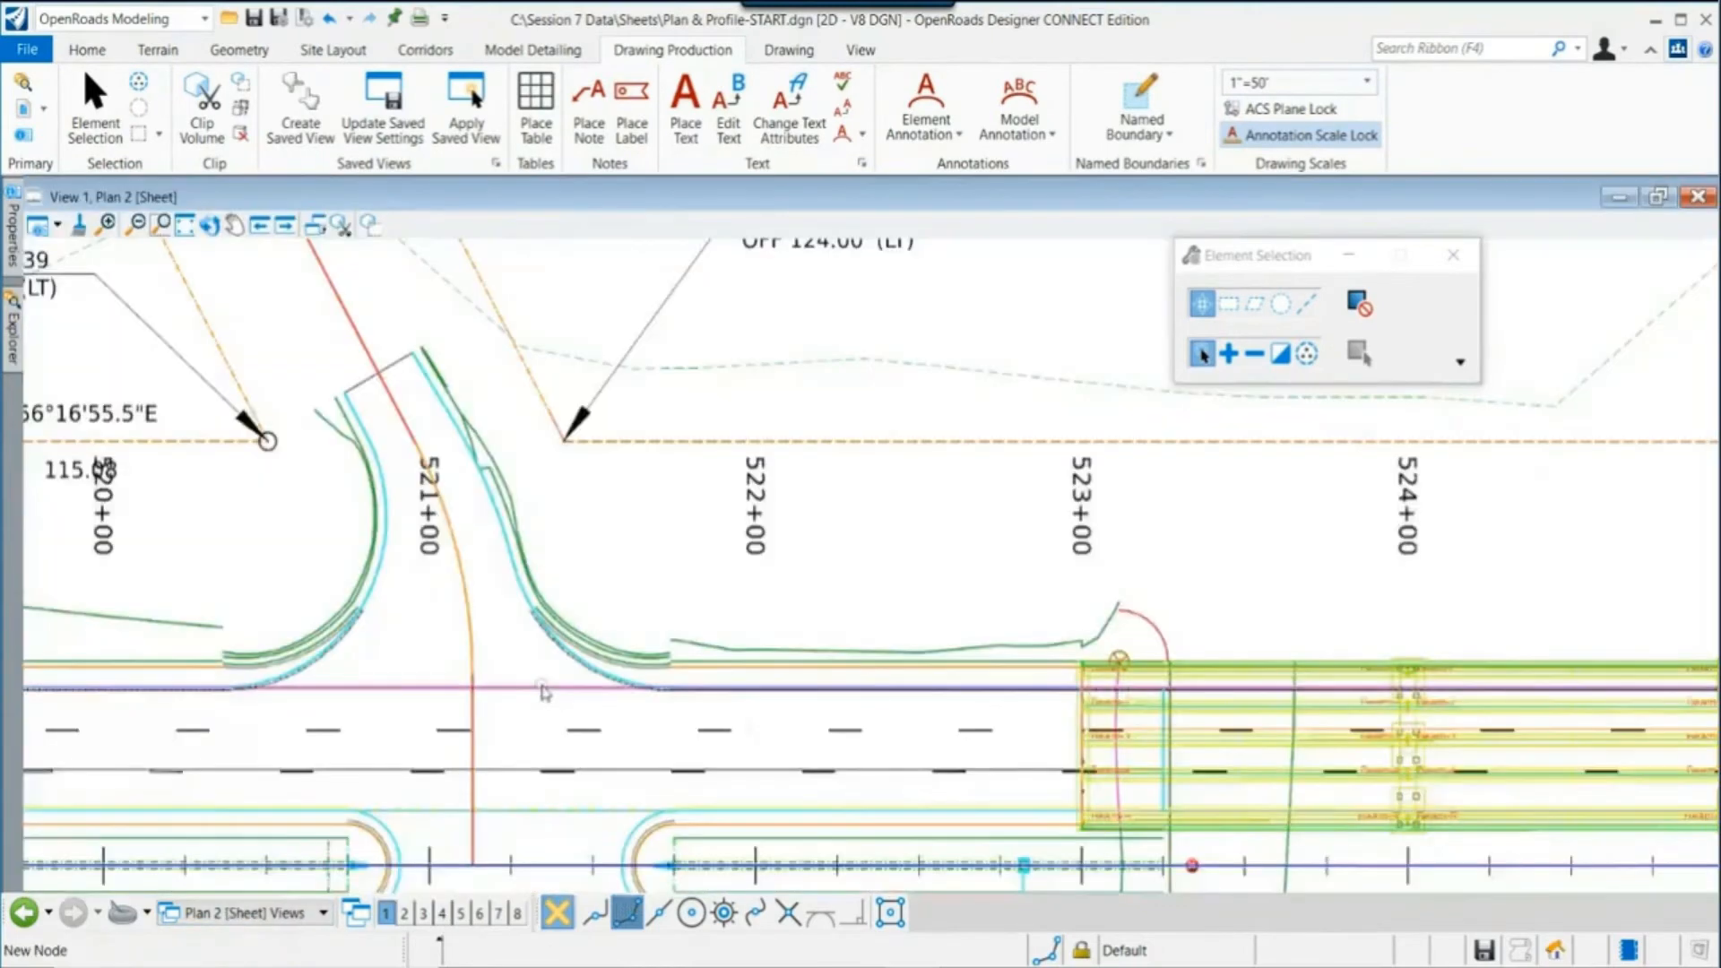
pyautogui.scroll(-3, 565, 728)
pyautogui.scroll(1, 727, 683)
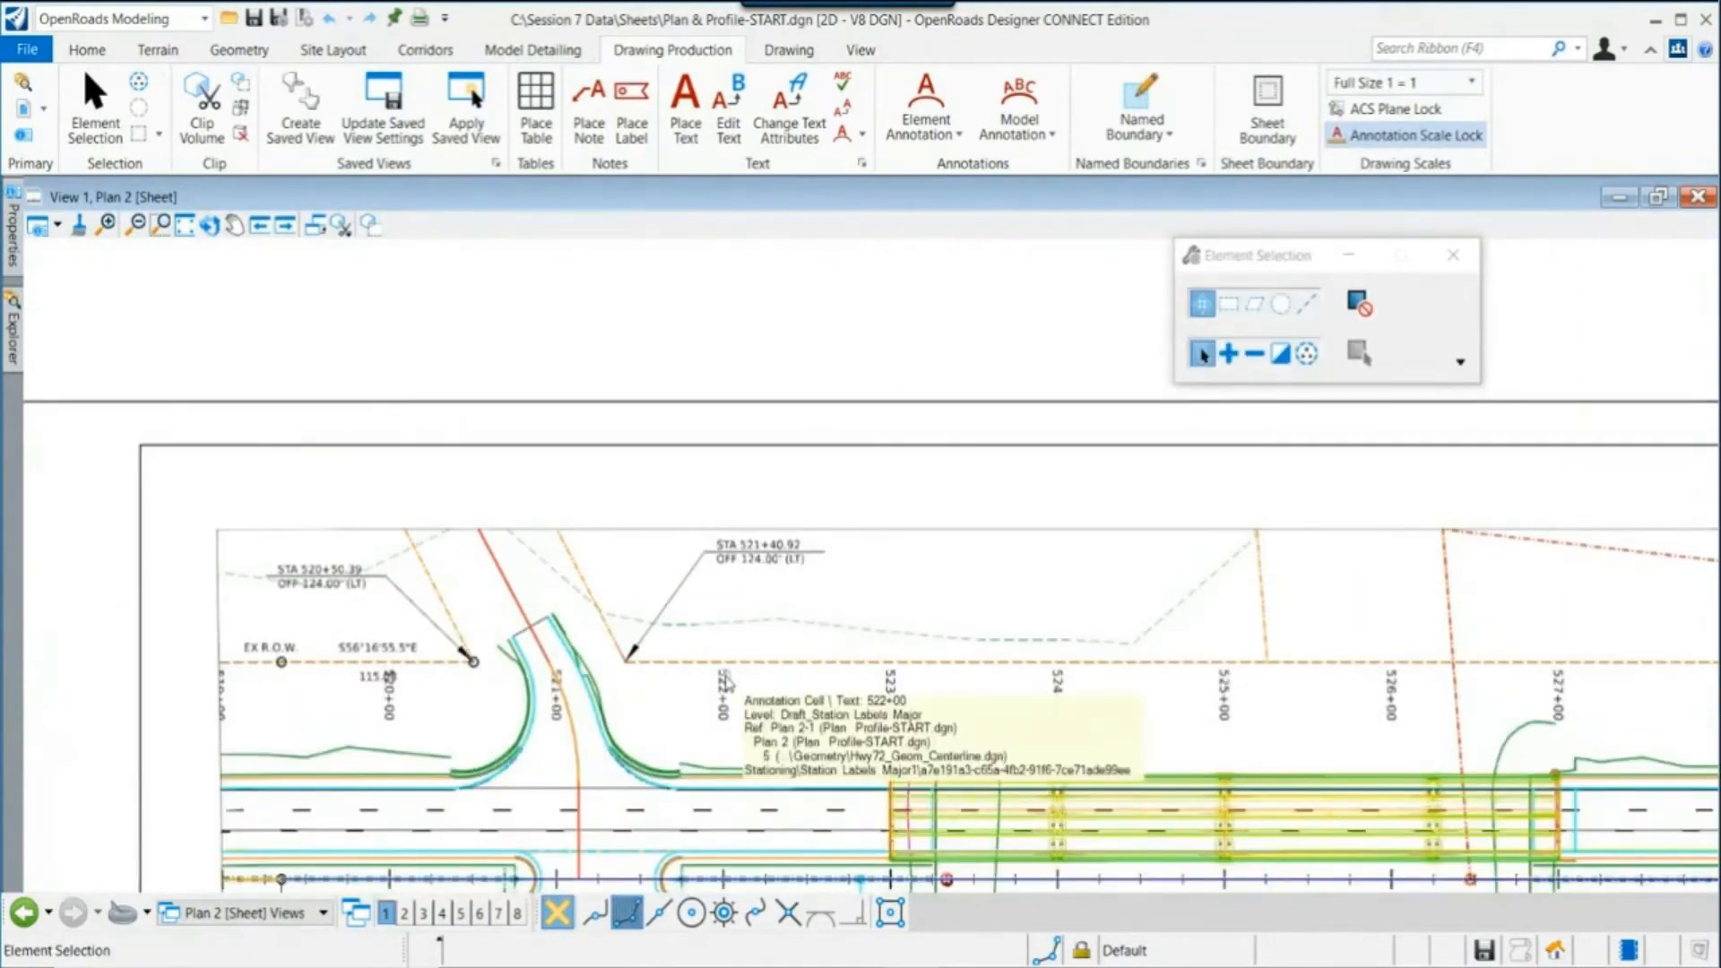
pyautogui.scroll(-1, 676, 690)
pyautogui.scroll(-1, 677, 711)
pyautogui.press('Escape')
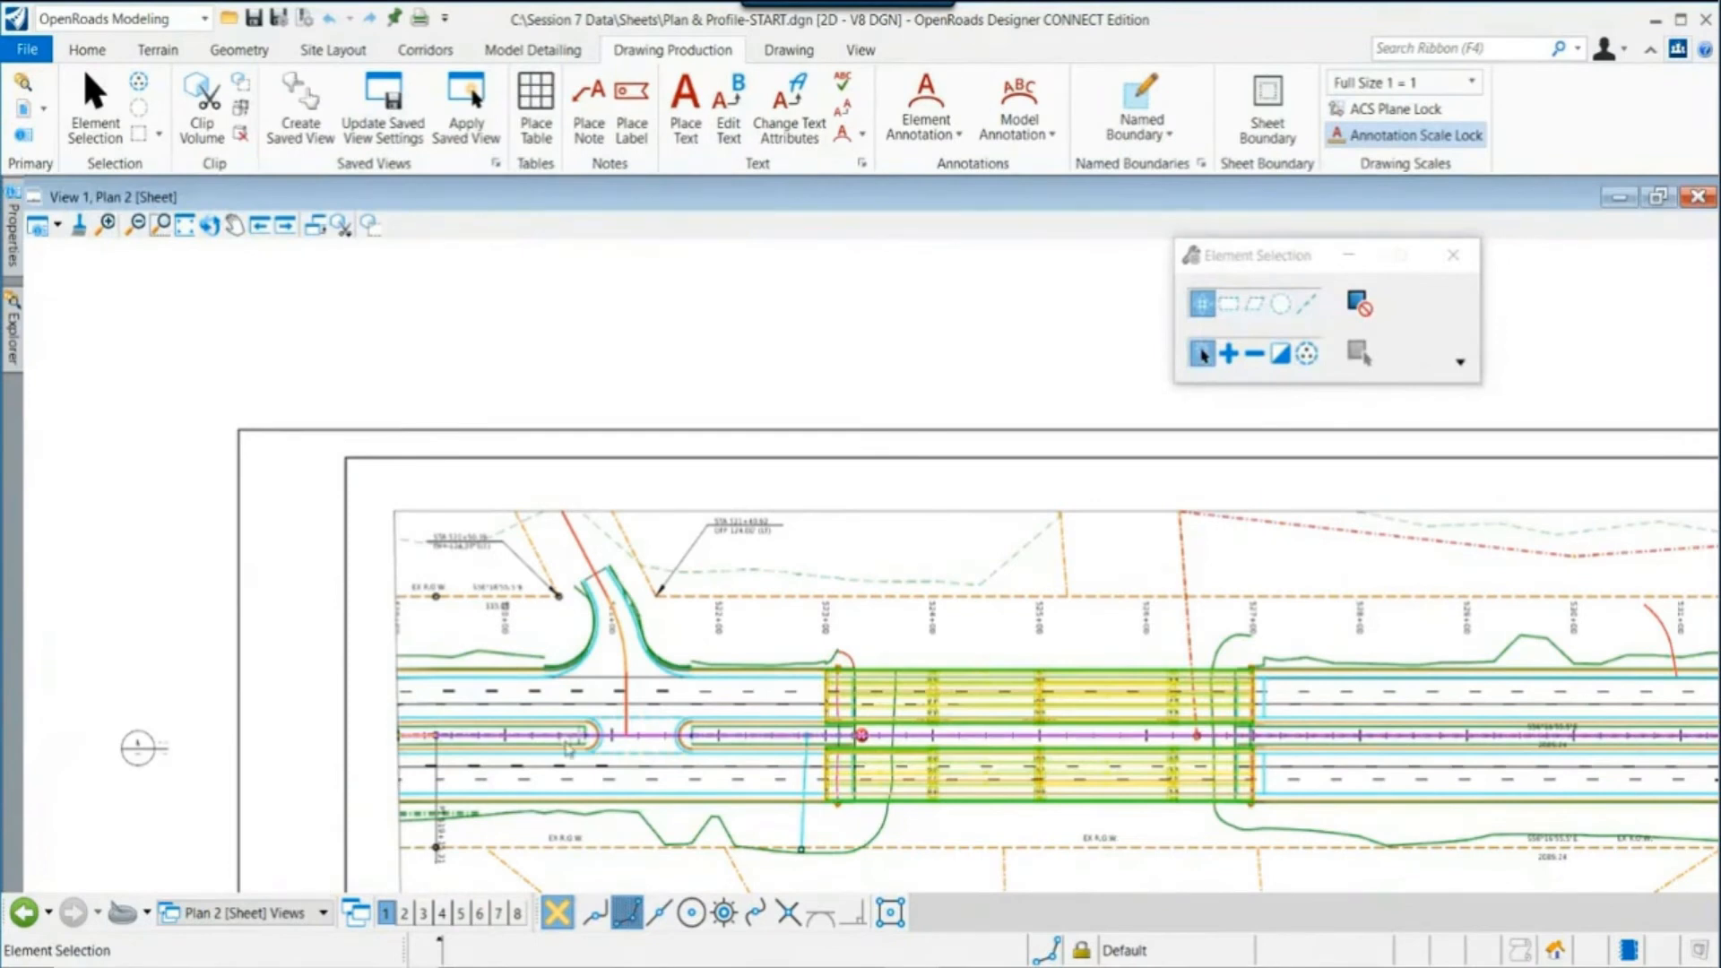
pyautogui.moveTo(567, 746)
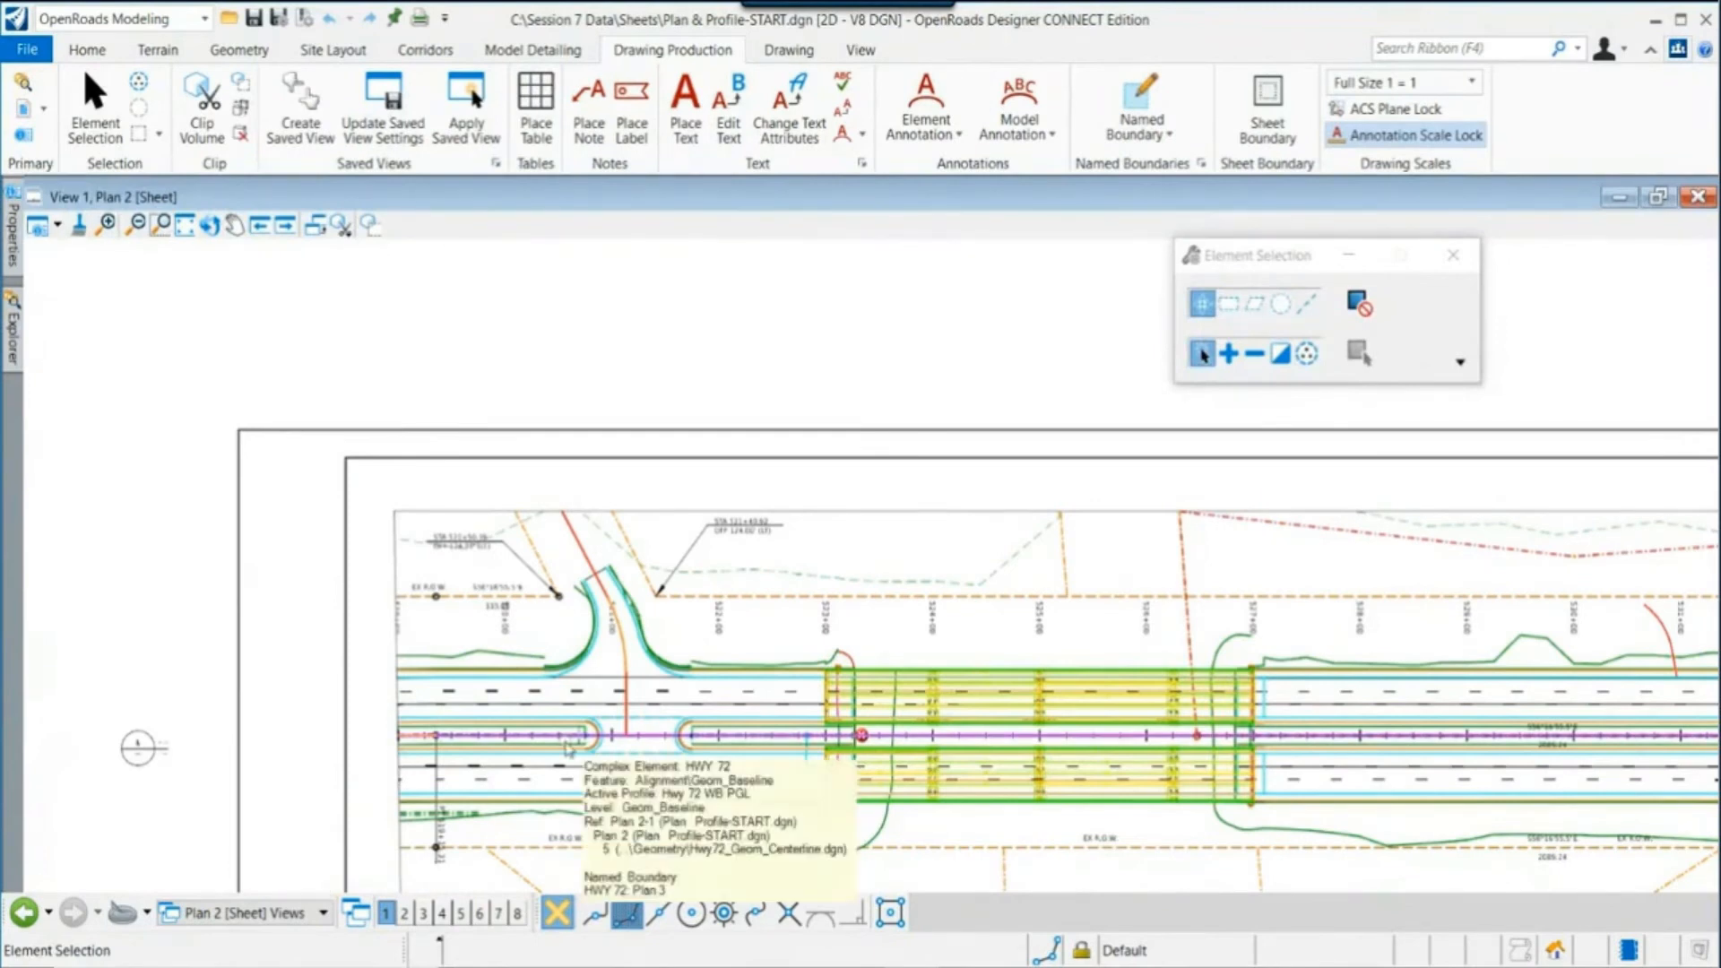
# Step: Return to the Plan 2 drawing model at the start of the bridge near station 523+00
pyautogui.click(255, 914)
pyautogui.click(219, 753)
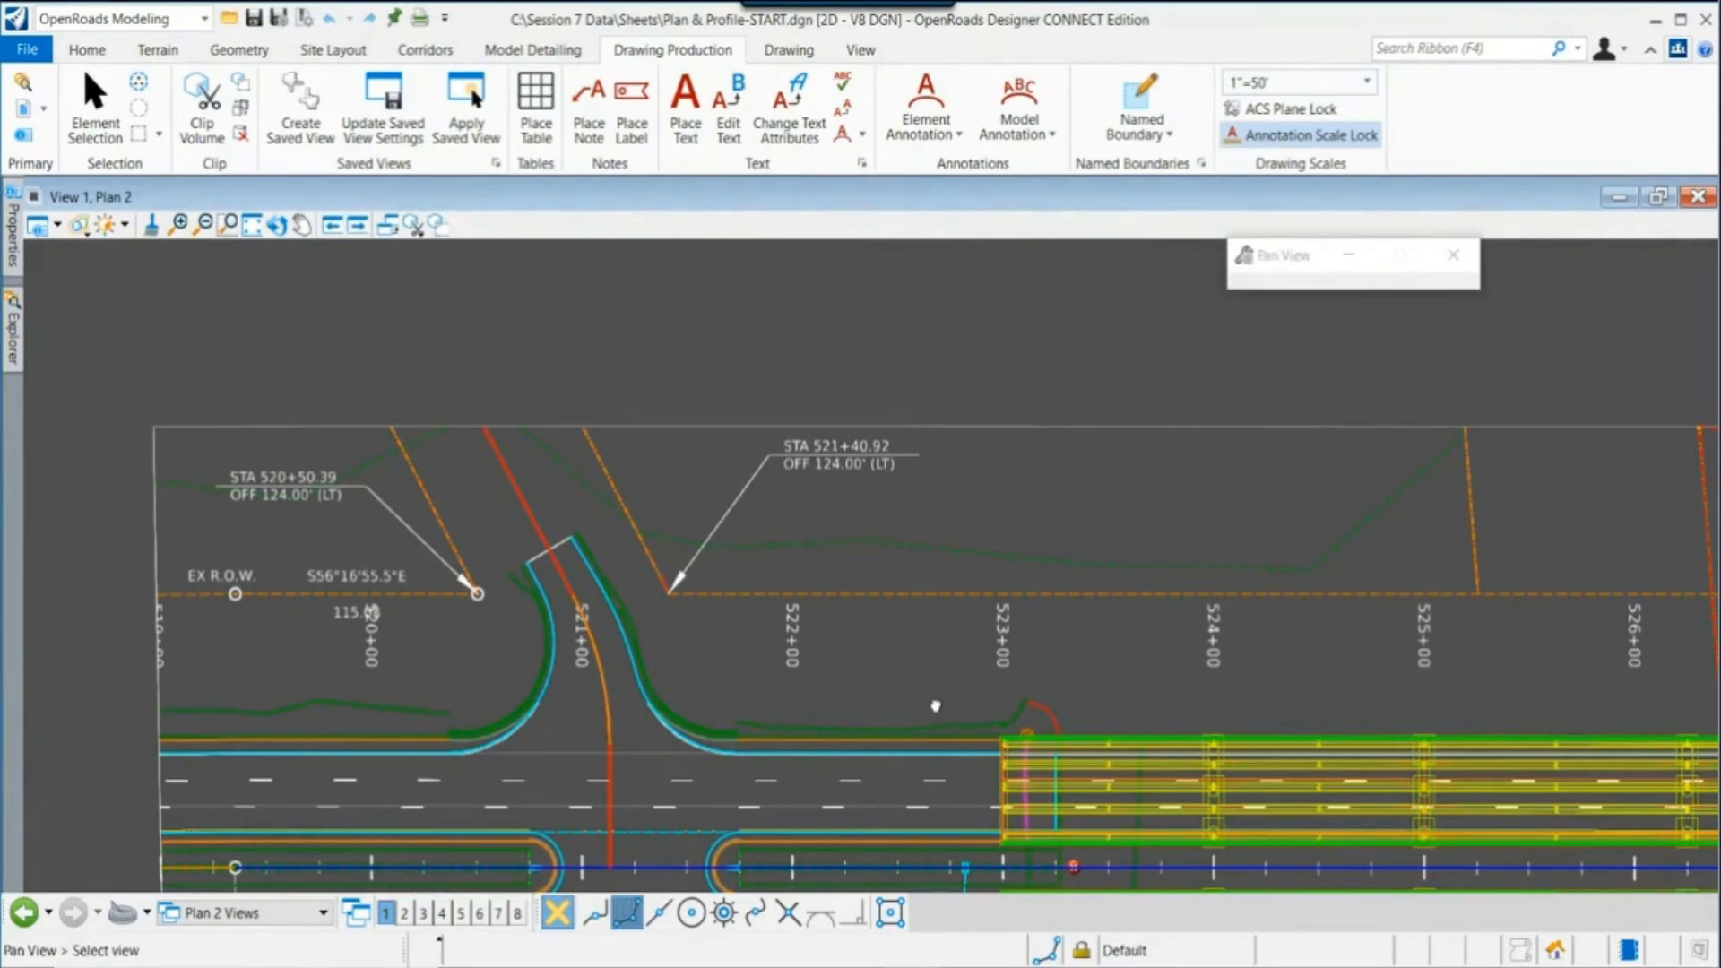
pyautogui.moveTo(919, 704); pyautogui.dragTo(774, 695, button='middle')
pyautogui.scroll(1, 773, 694)
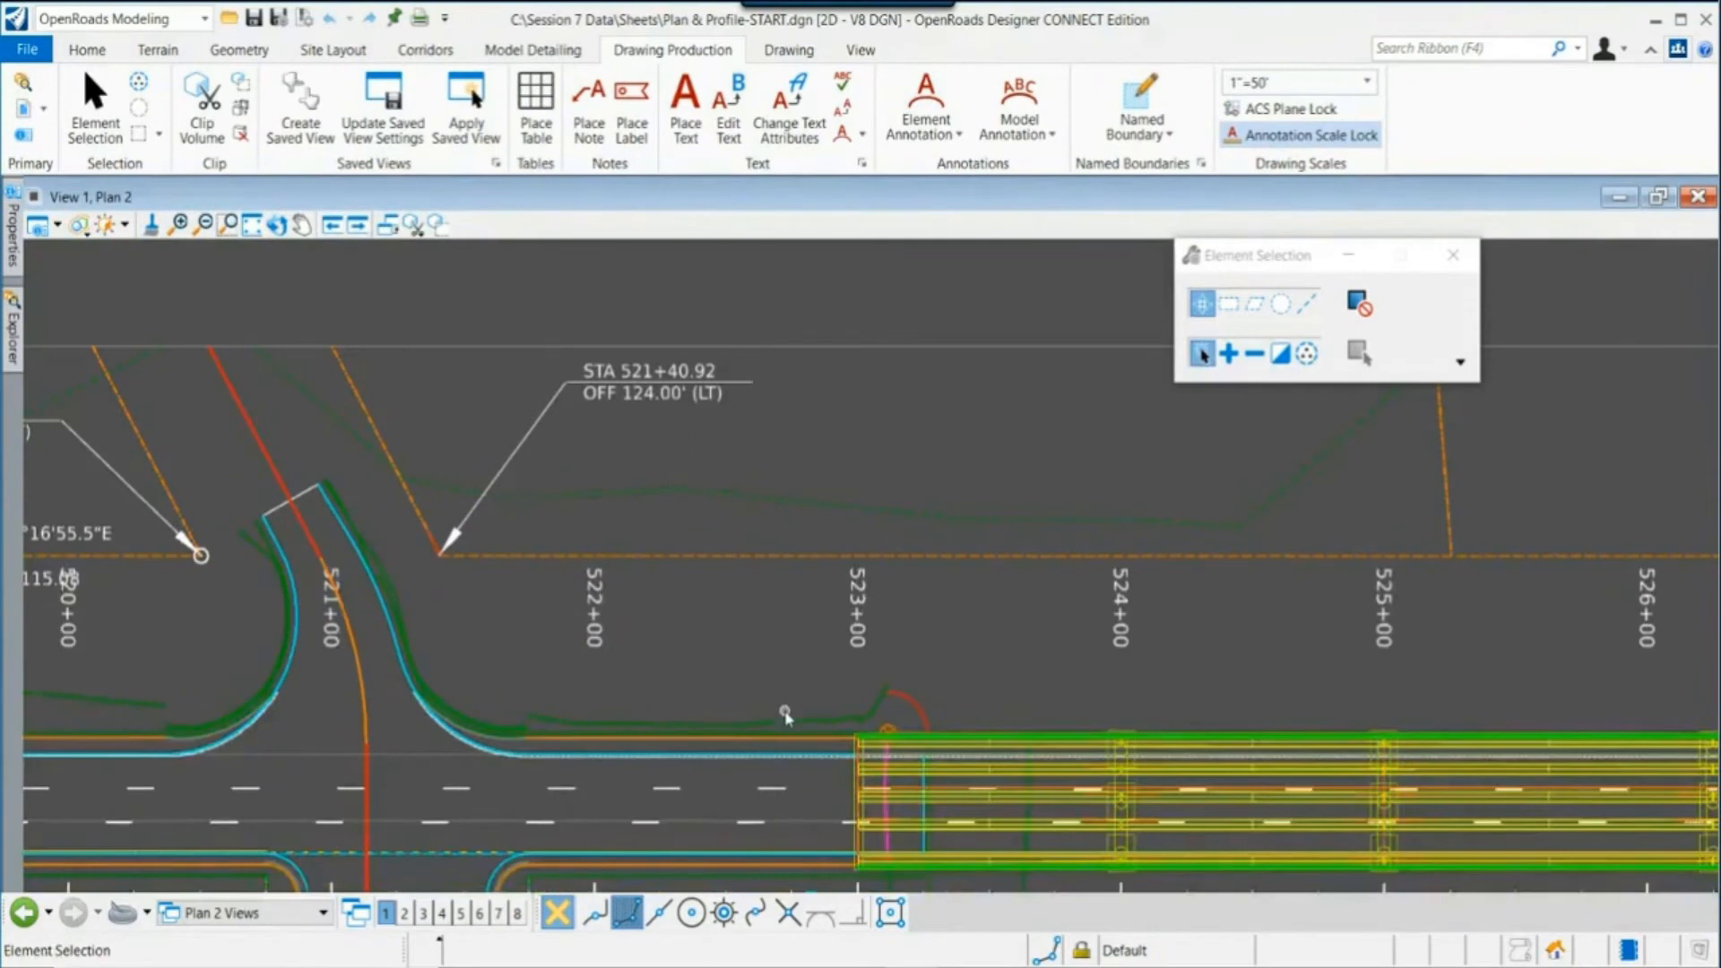
# Step: Start a note with placeholder text and set its text style height and width to 0.008
pyautogui.click(589, 115)
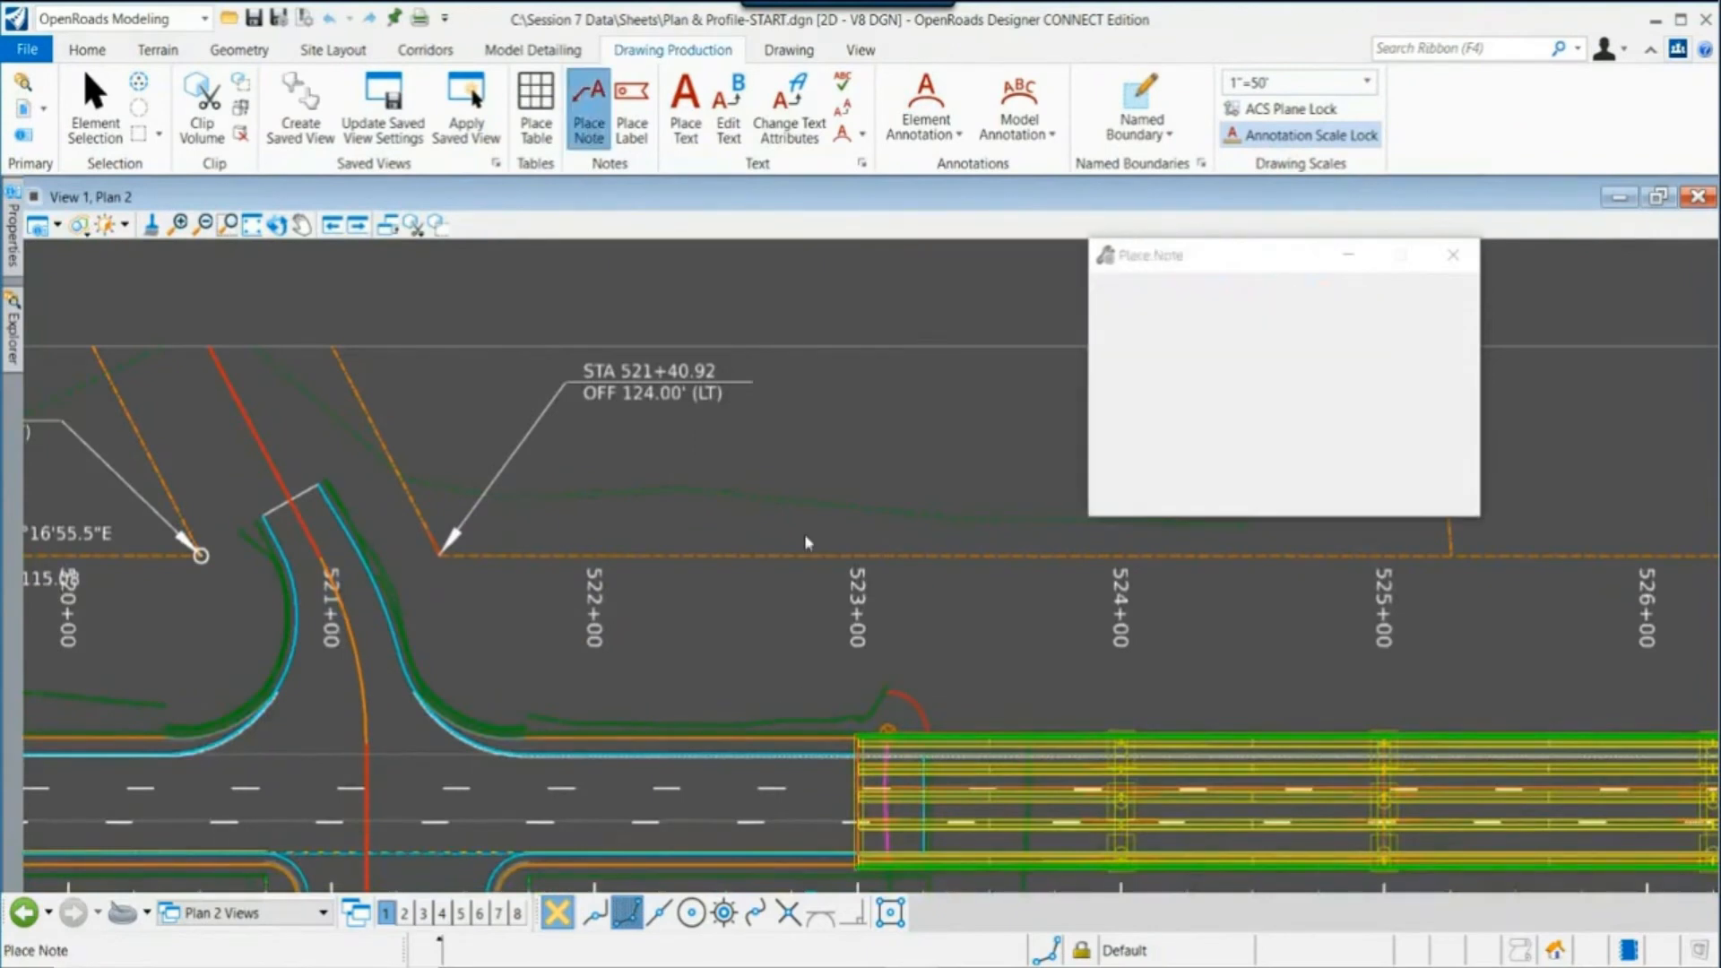
pyautogui.write('adsa')
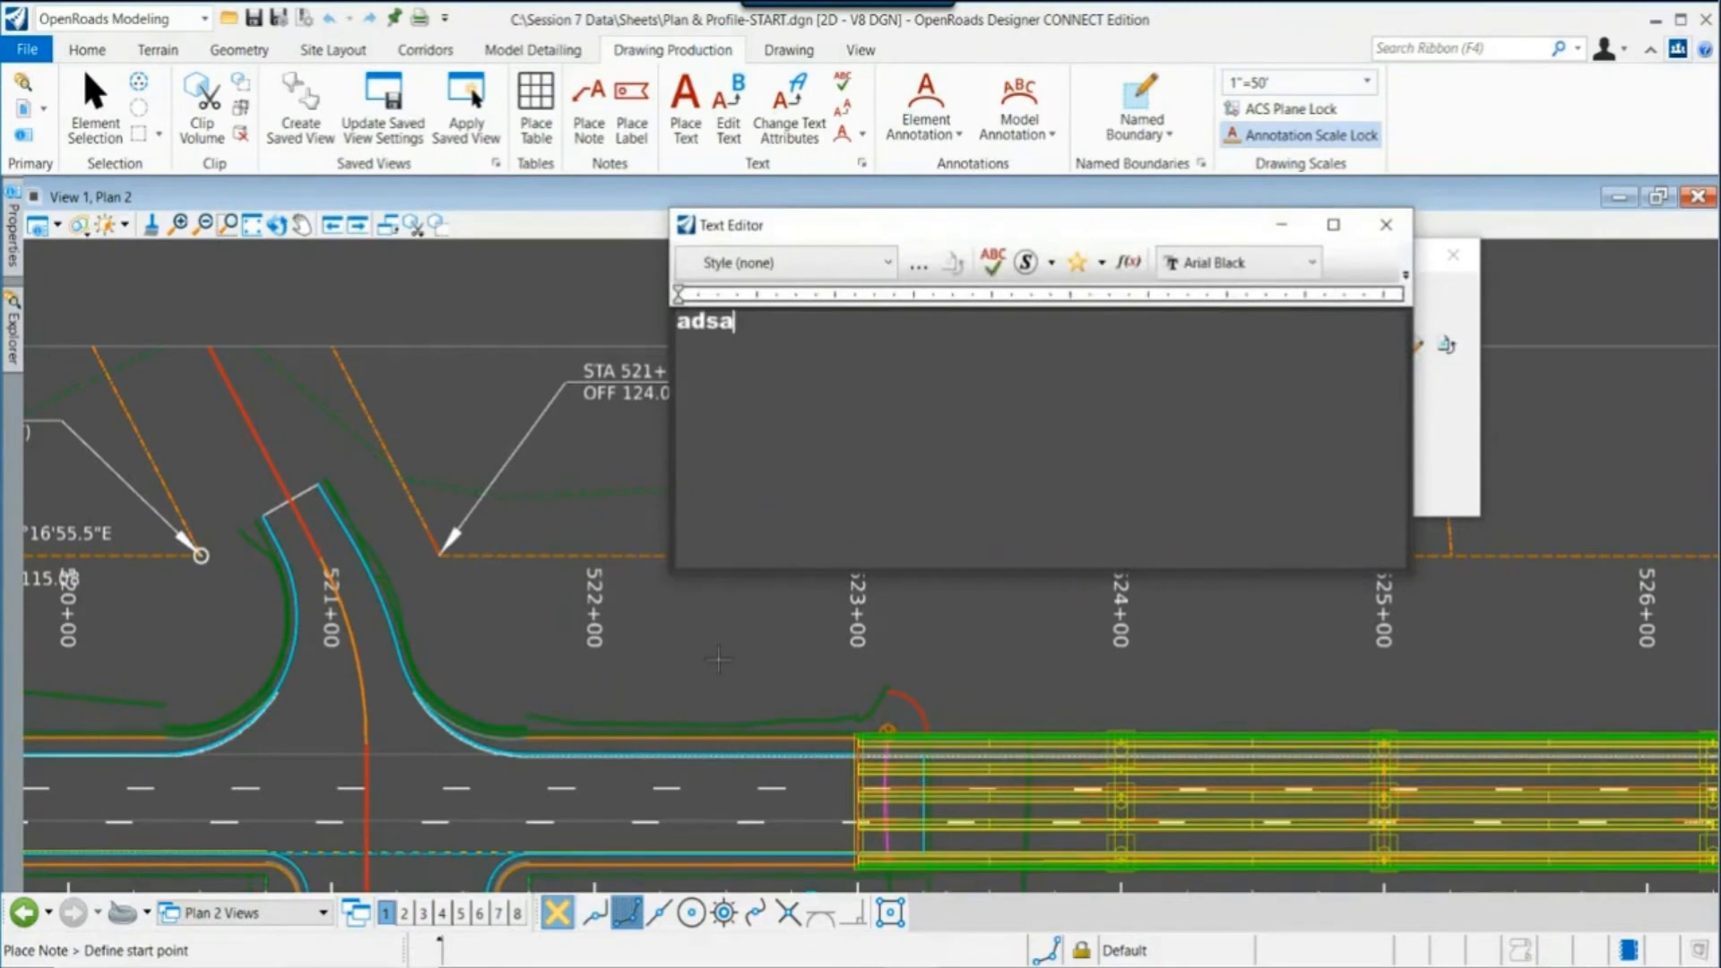
pyautogui.scroll(-1, 718, 660)
pyautogui.click(918, 266)
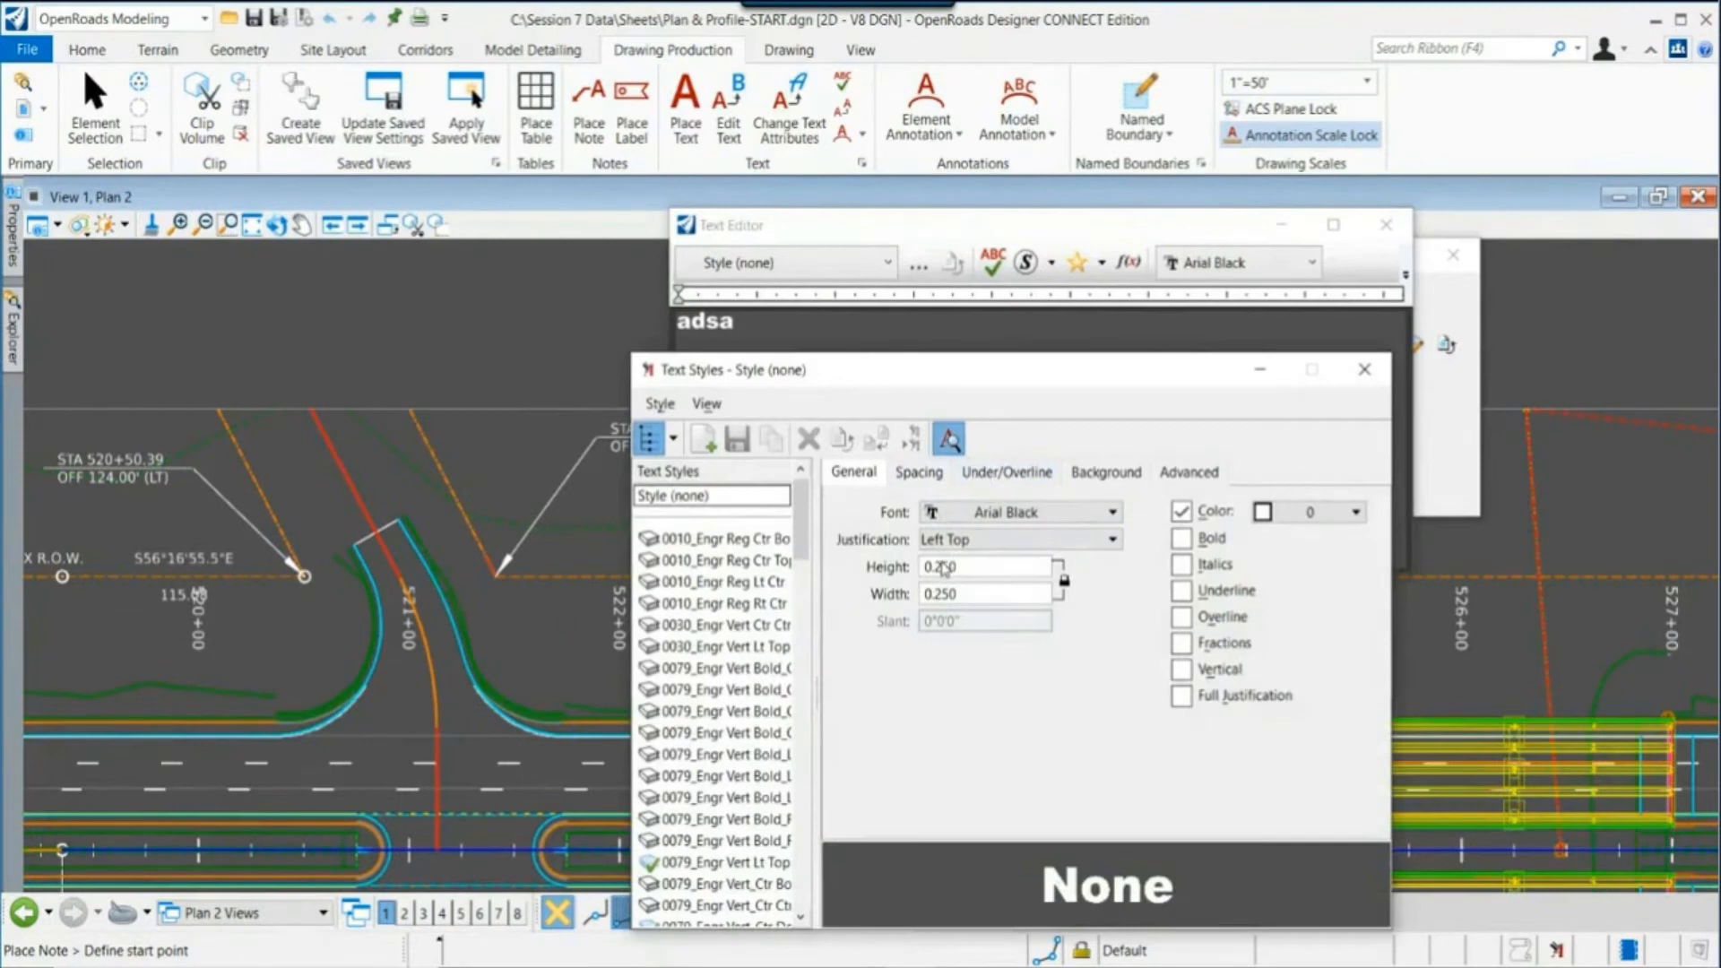
pyautogui.doubleClick(944, 566)
pyautogui.write('00')
pyautogui.press('Tab')
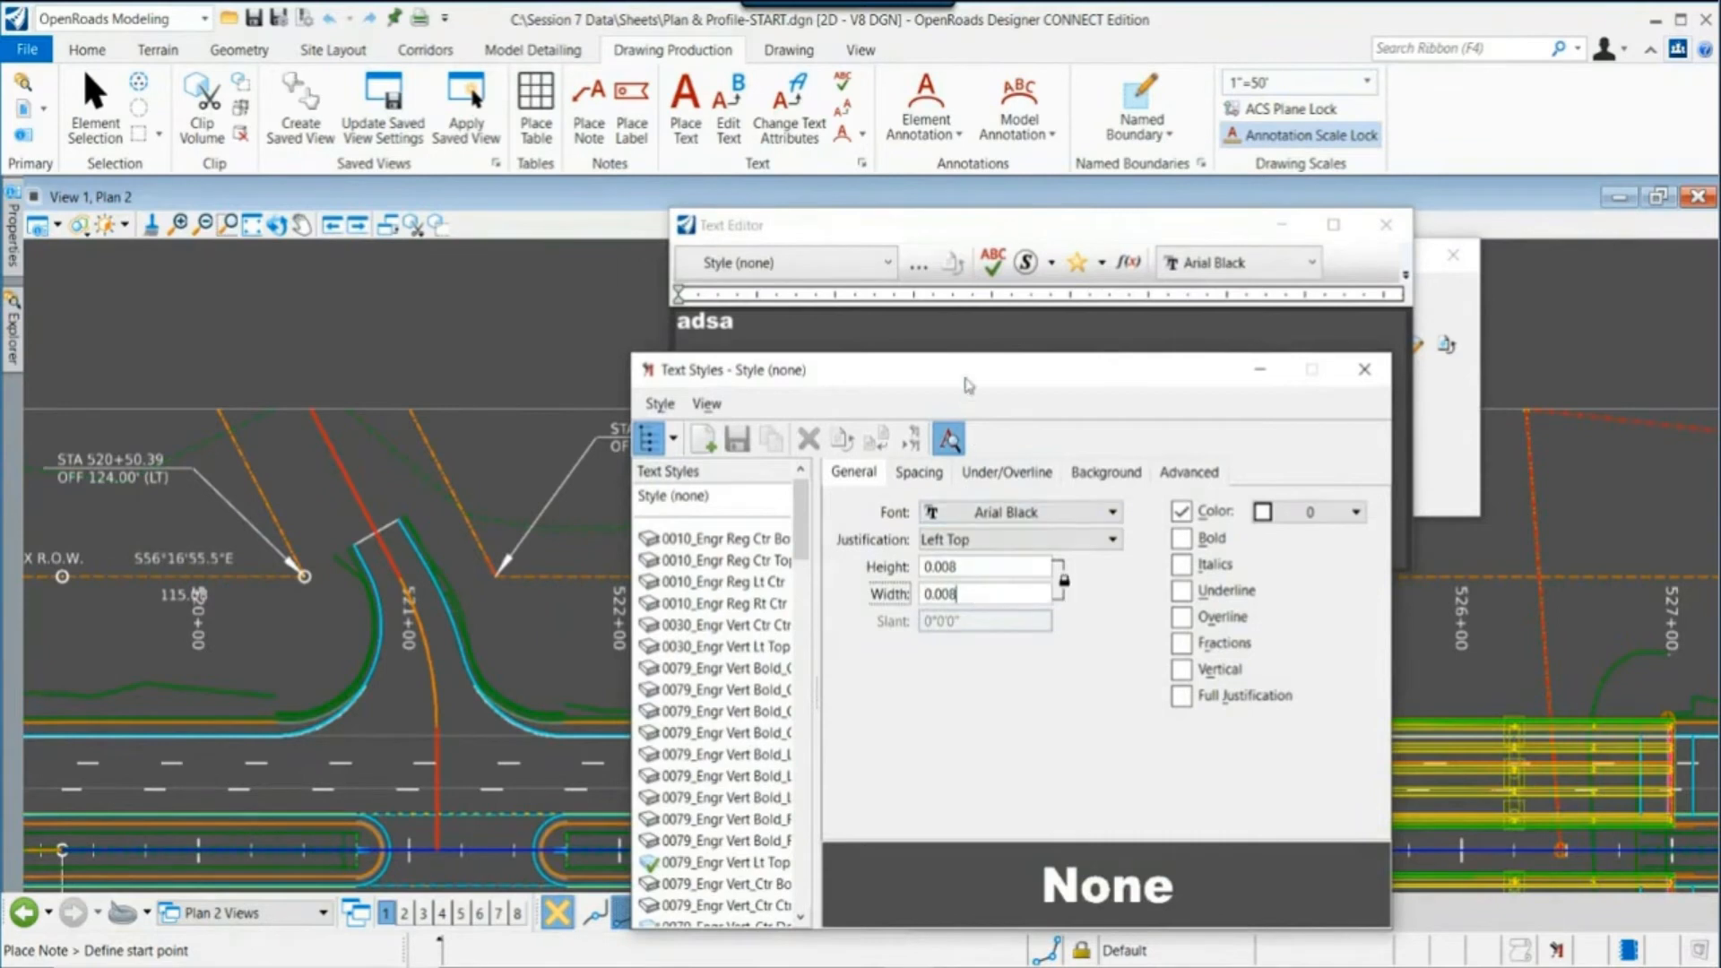
pyautogui.moveTo(966, 381); pyautogui.dragTo(1289, 596)
# Step: Replace the placeholder note text with BEGIN BRIDGE
pyautogui.moveTo(764, 328); pyautogui.dragTo(681, 326)
pyautogui.write('BEGIN ')
pyautogui.write('BRDIGE')
pyautogui.press('BackSpace')
pyautogui.press('BackSpace')
pyautogui.press('BackSpace')
pyautogui.press('BackSpace')
pyautogui.write('IDGE')
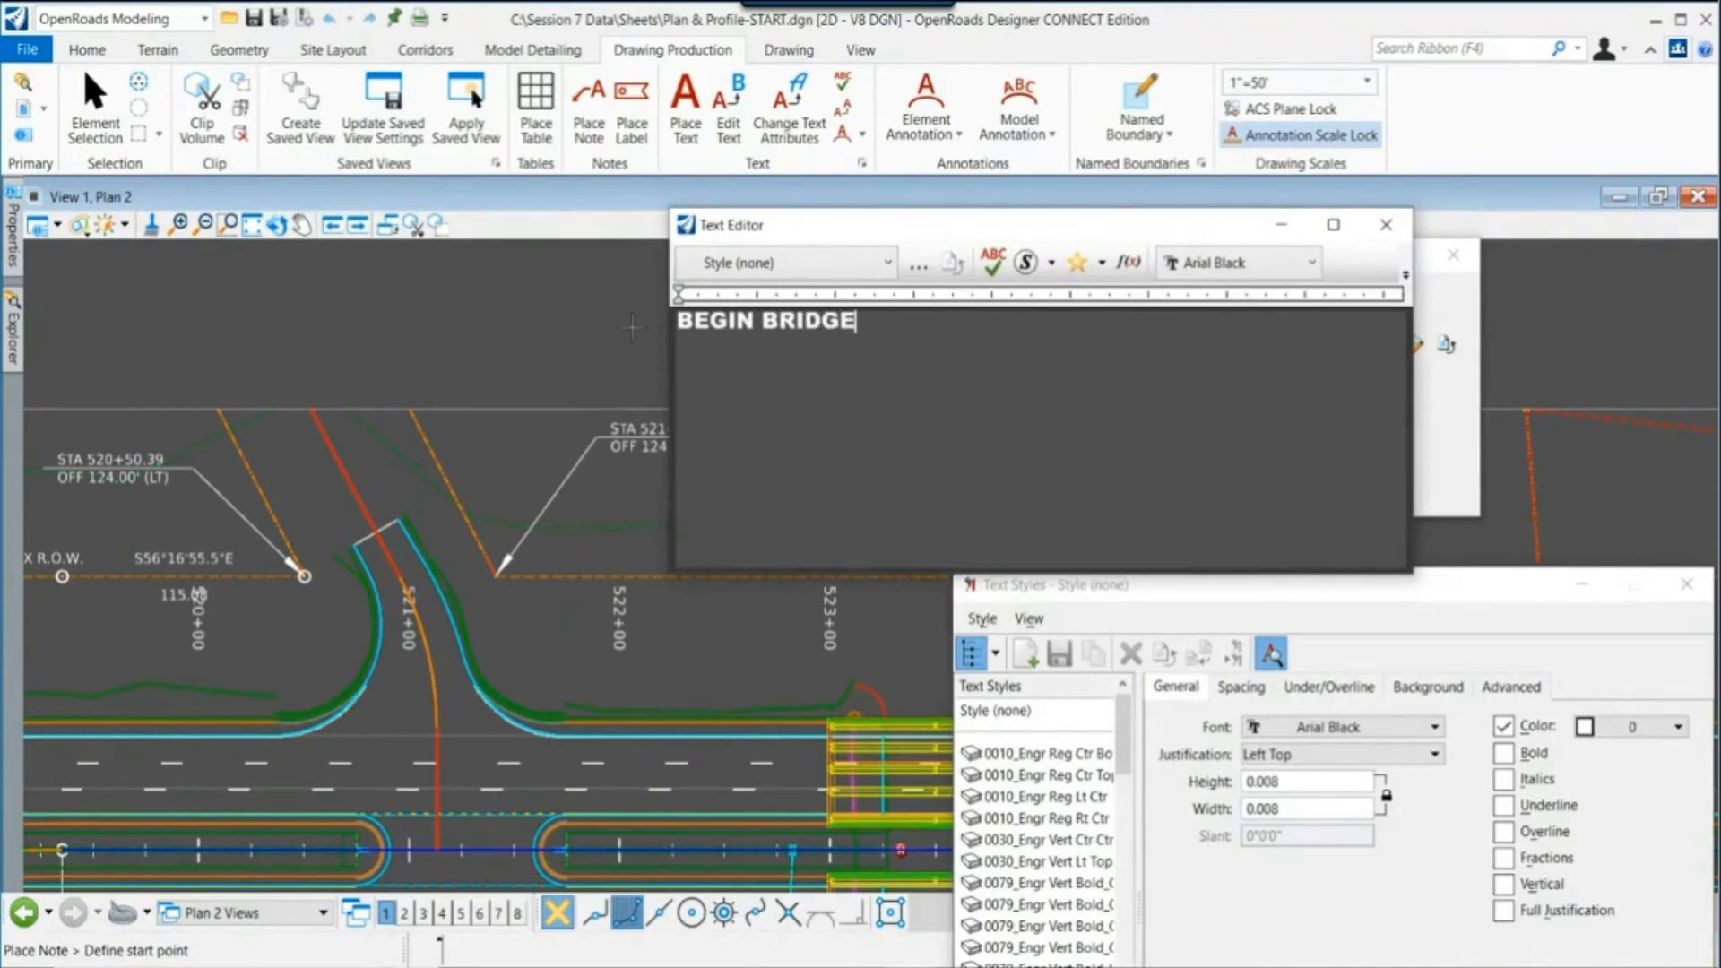
# Step: Place the note with its leader pointing to the bridge start at station 523+00, then close the text editor and text style settings
pyautogui.scroll(2, 809, 752)
pyautogui.click(832, 794)
pyautogui.click(762, 638)
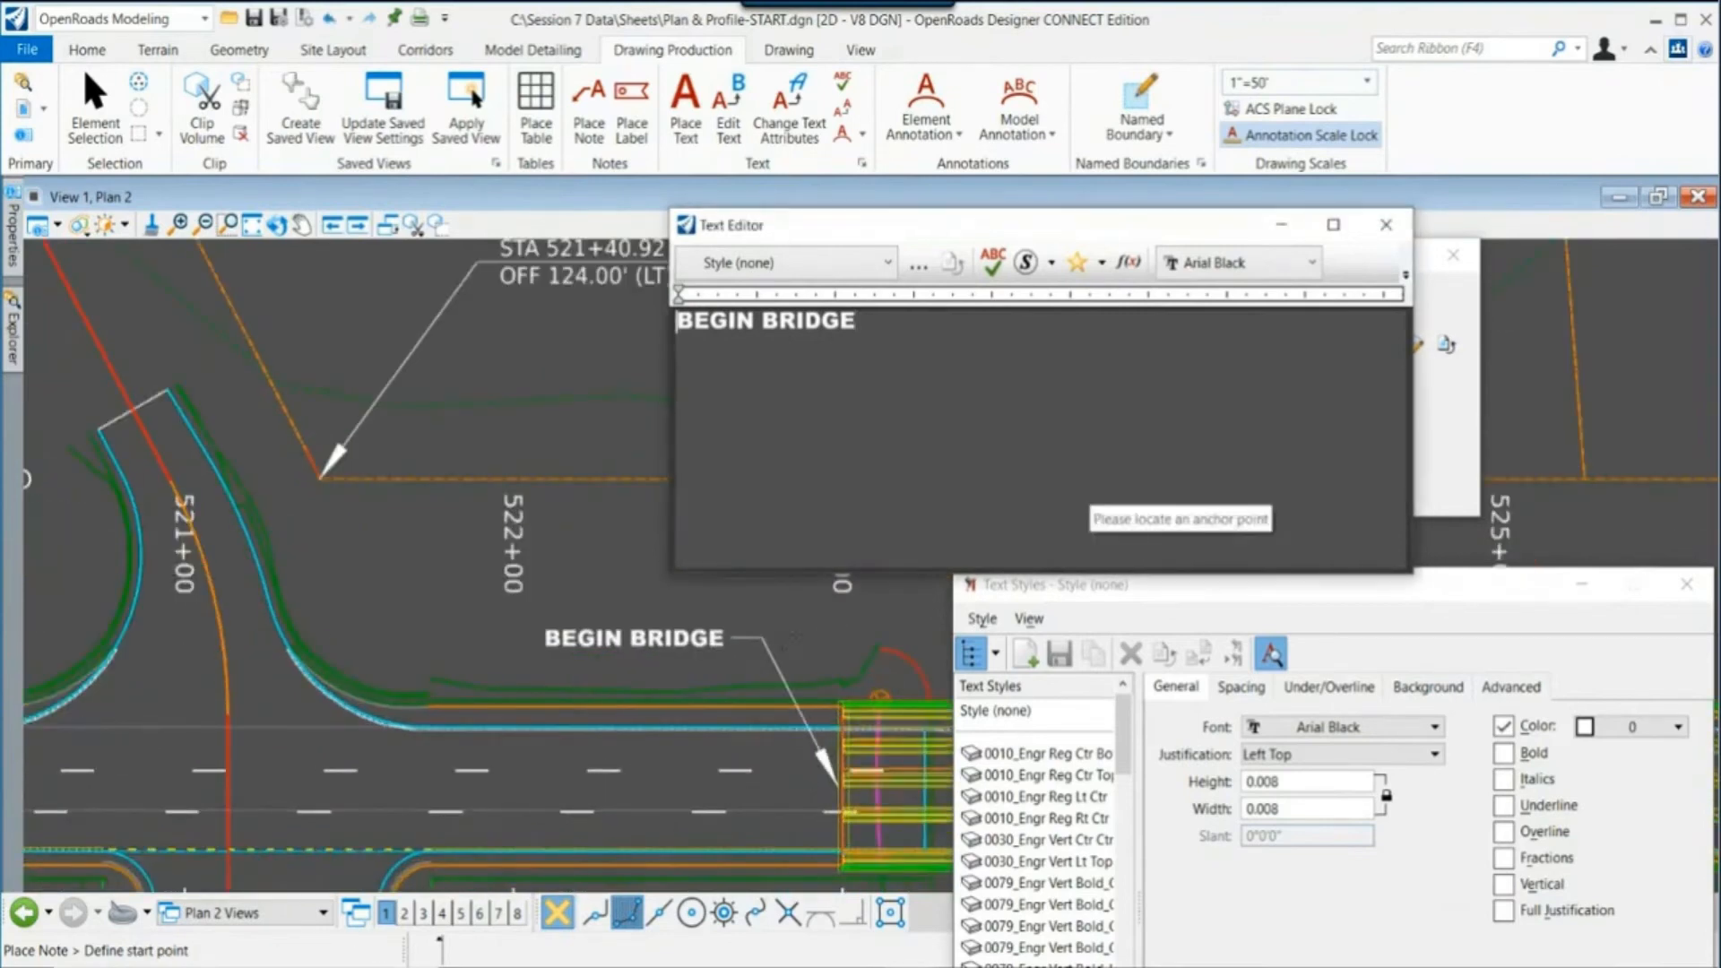
pyautogui.click(1386, 224)
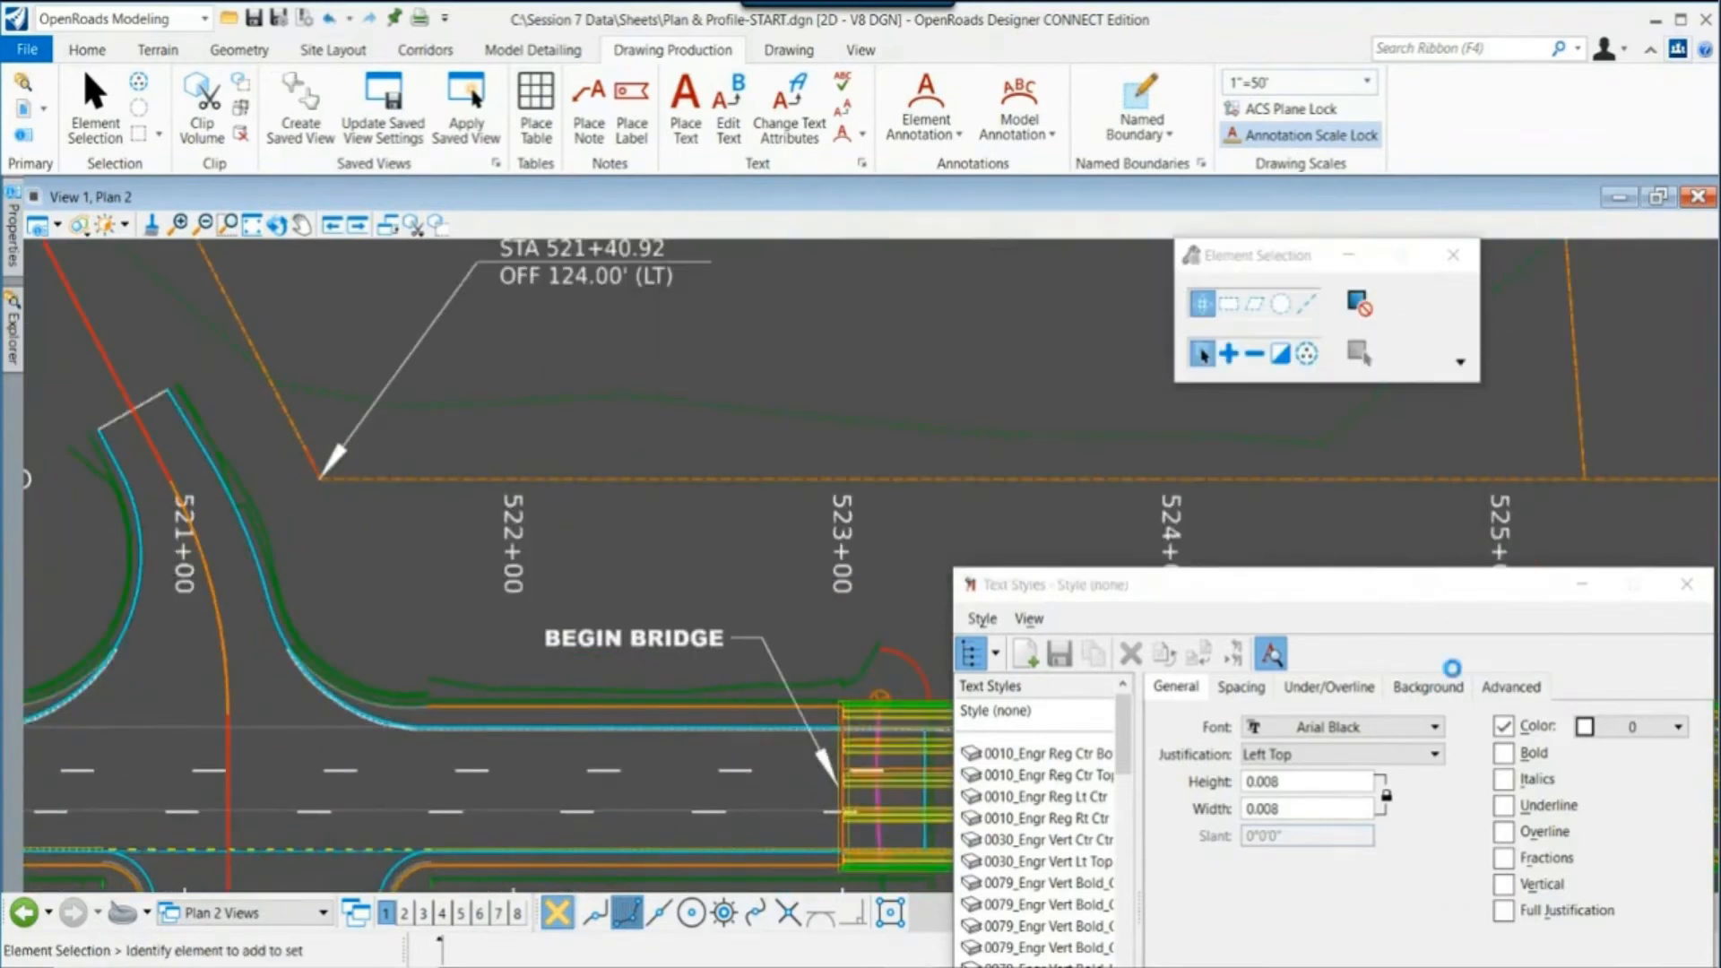
pyautogui.moveTo(1645, 593); pyautogui.dragTo(1238, 548)
pyautogui.click(1279, 538)
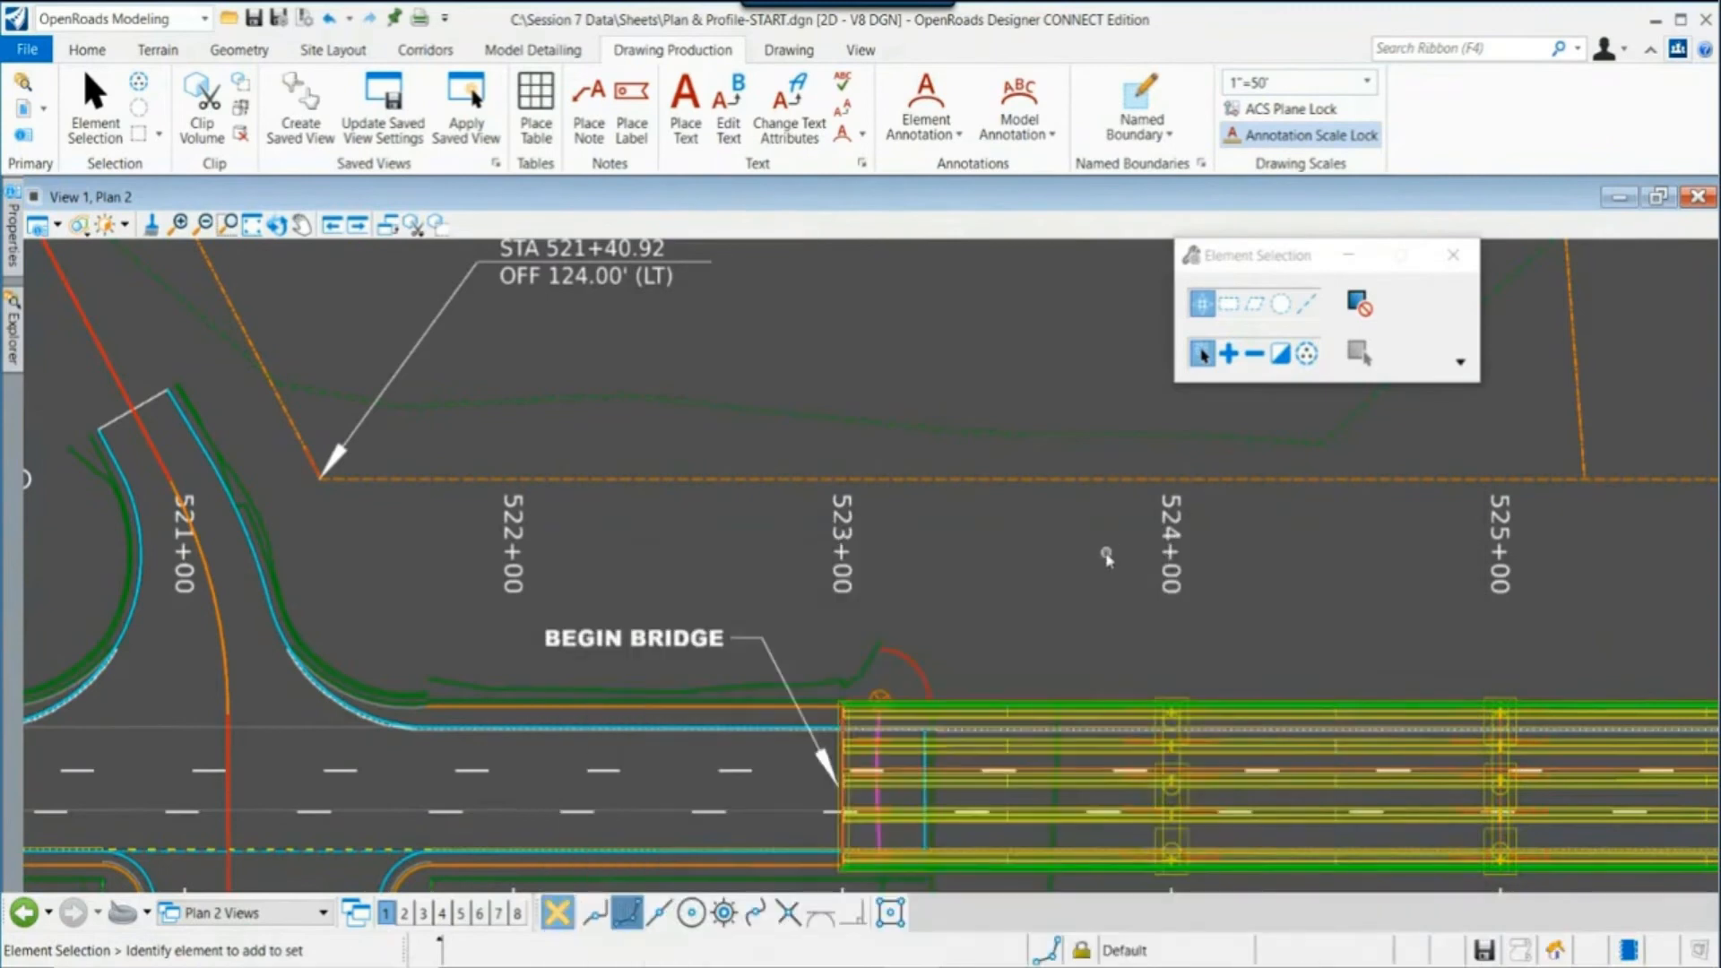
# Step: Open the Plan 2 sheet model and examine how the station-offset labels and BEGIN BRIDGE note appear on the sheet
pyautogui.click(206, 912)
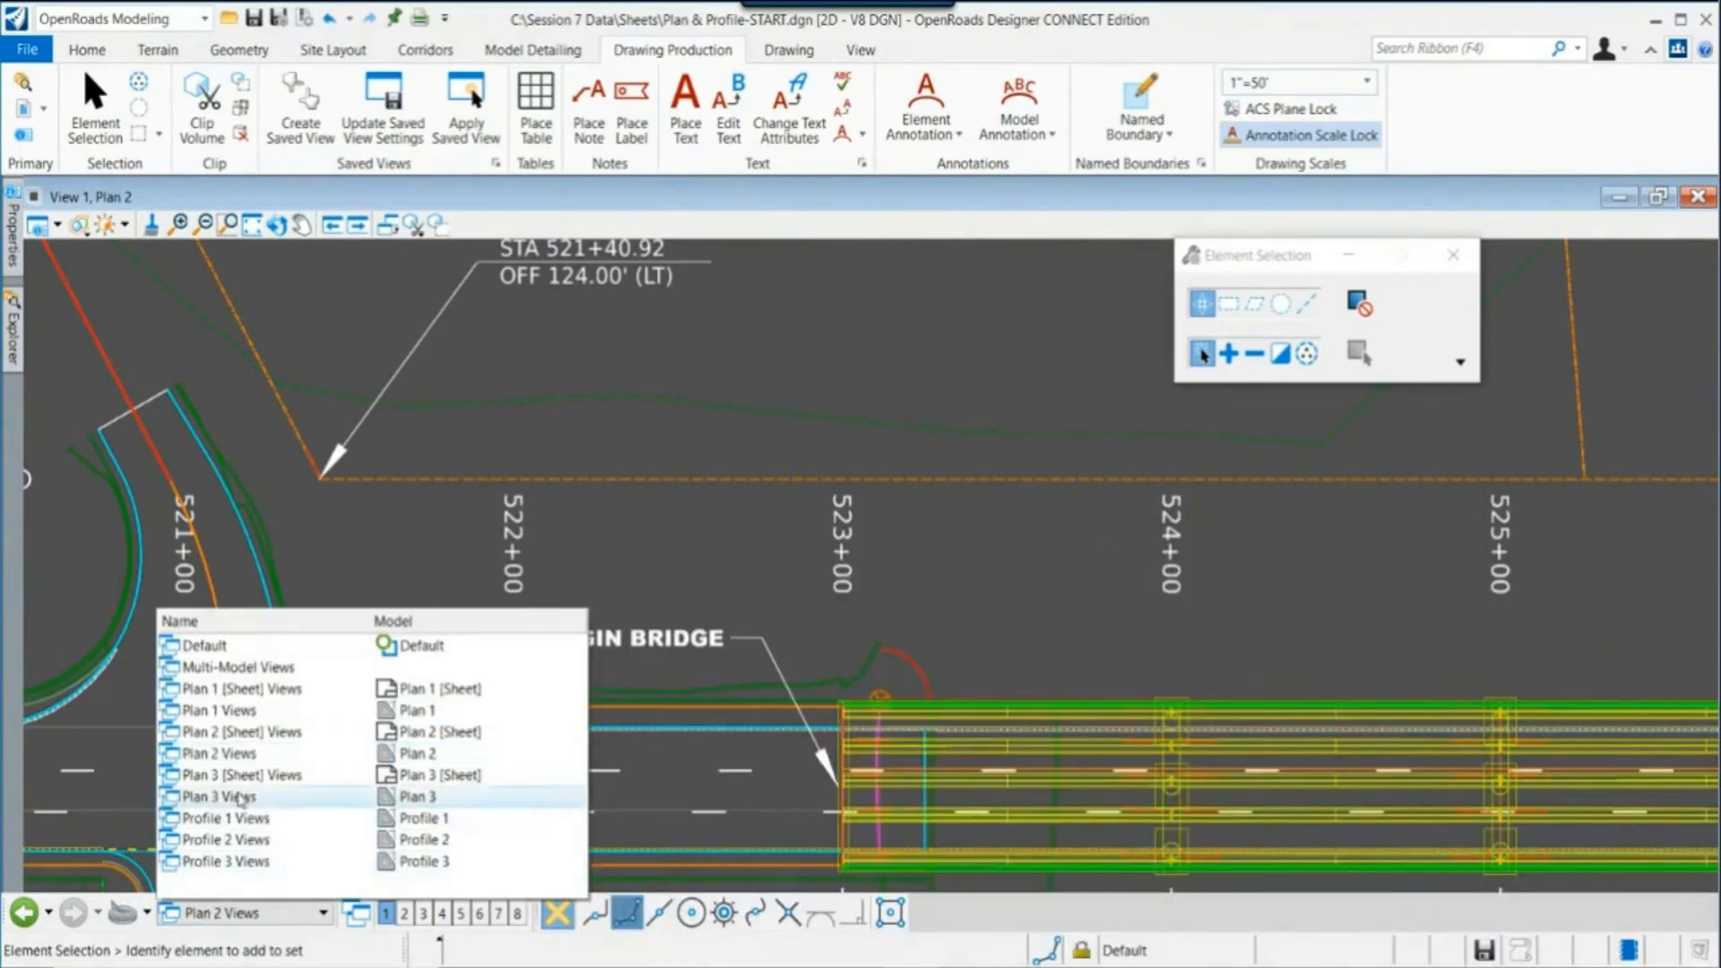
pyautogui.click(304, 750)
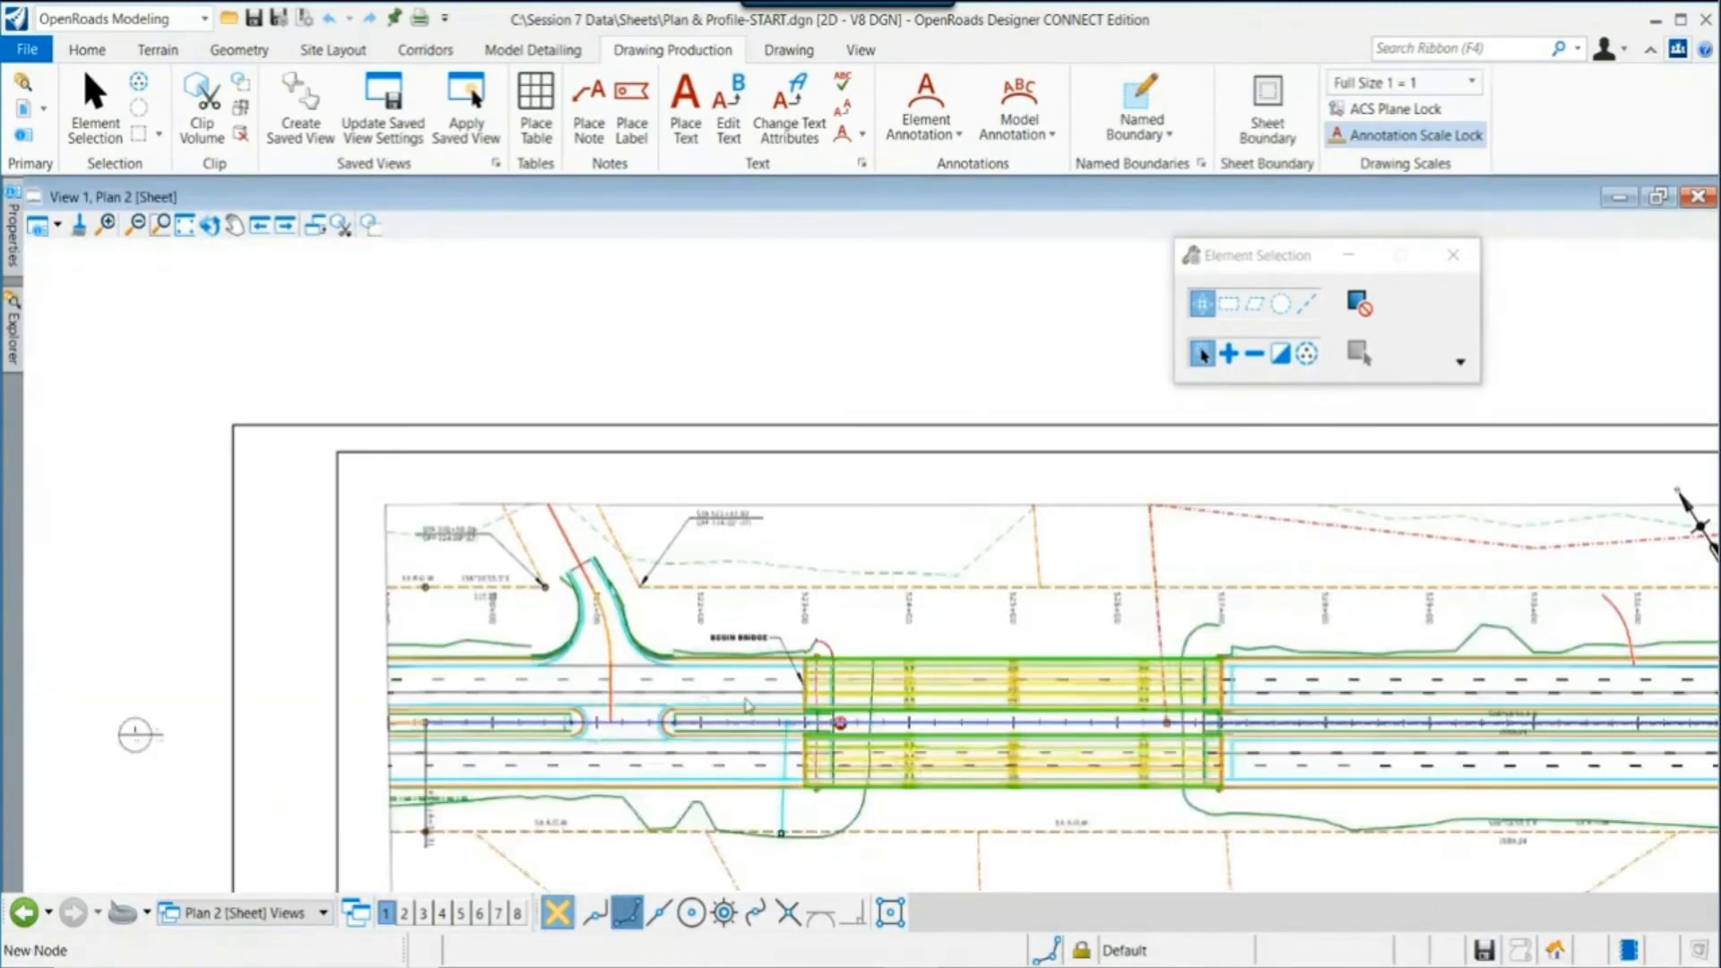
pyautogui.scroll(2, 787, 701)
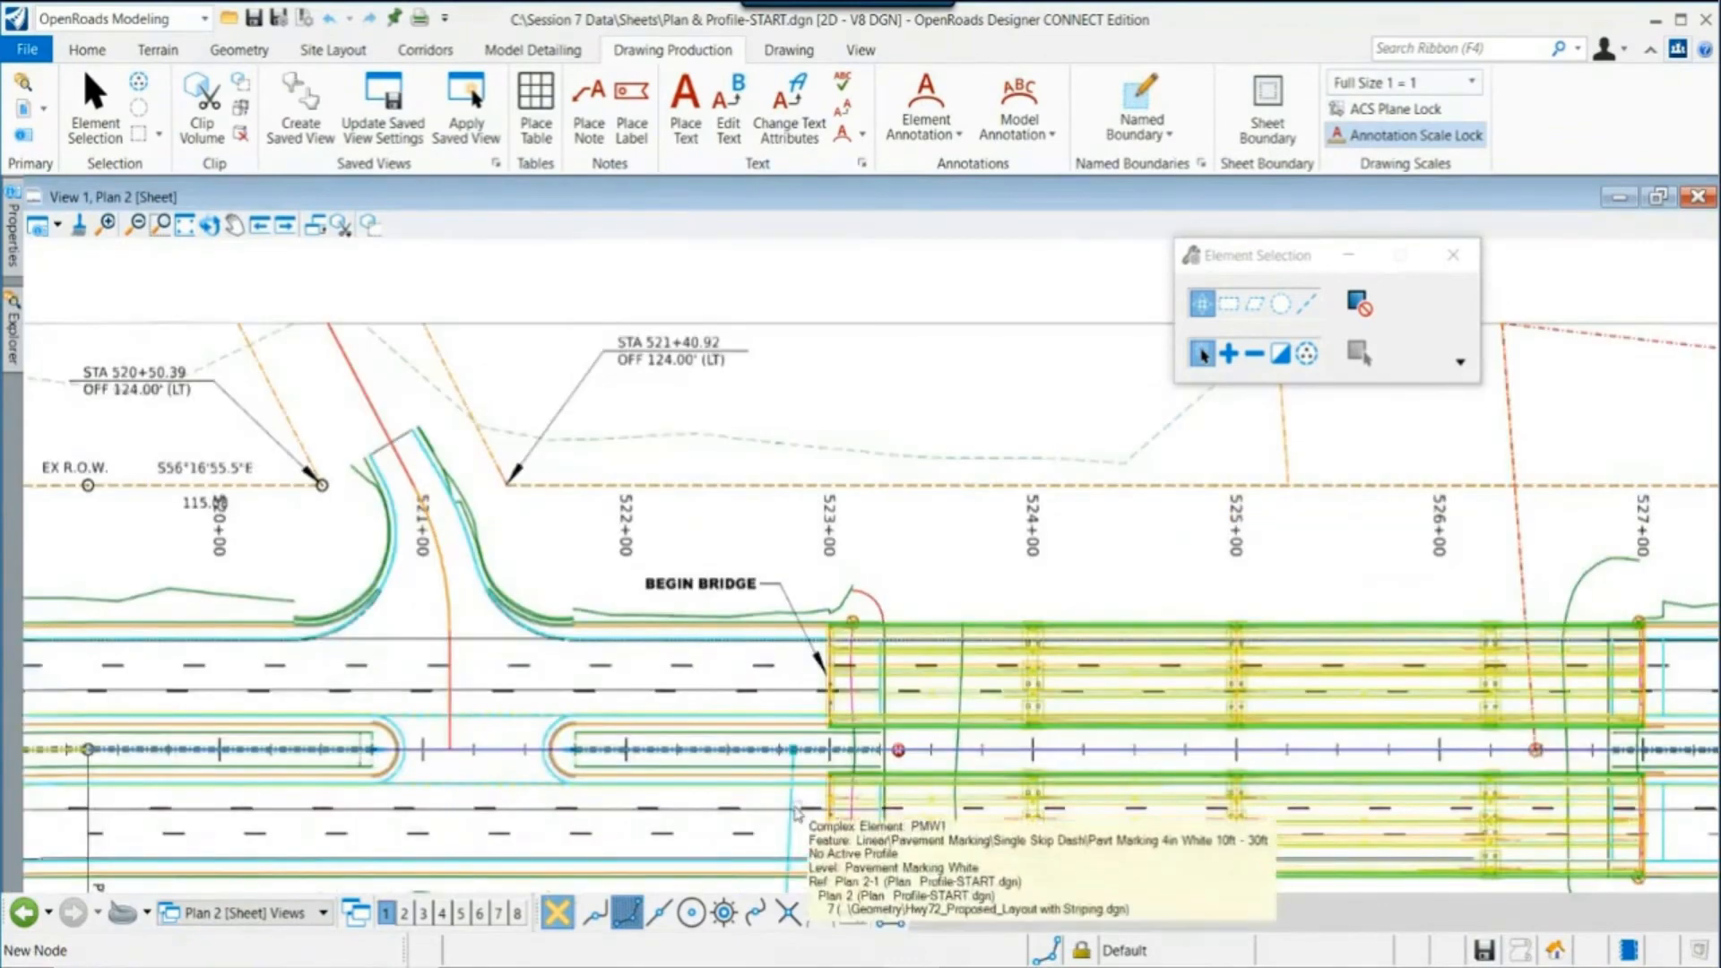
pyautogui.scroll(-2, 792, 796)
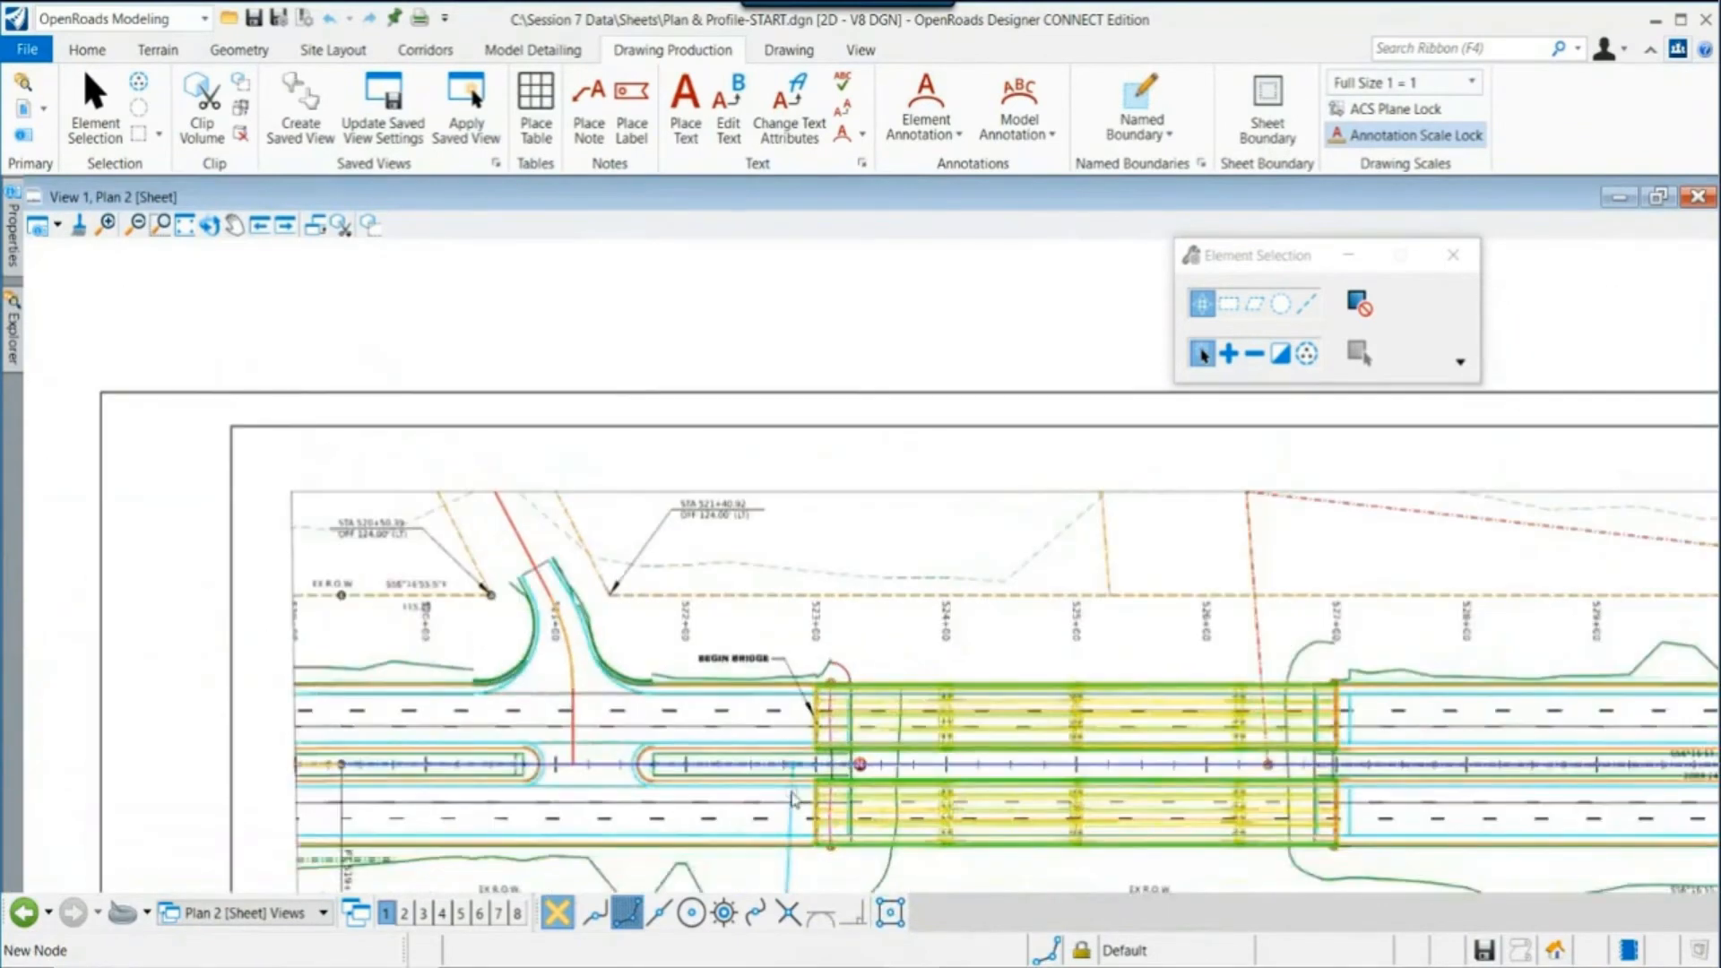
pyautogui.scroll(-2, 802, 771)
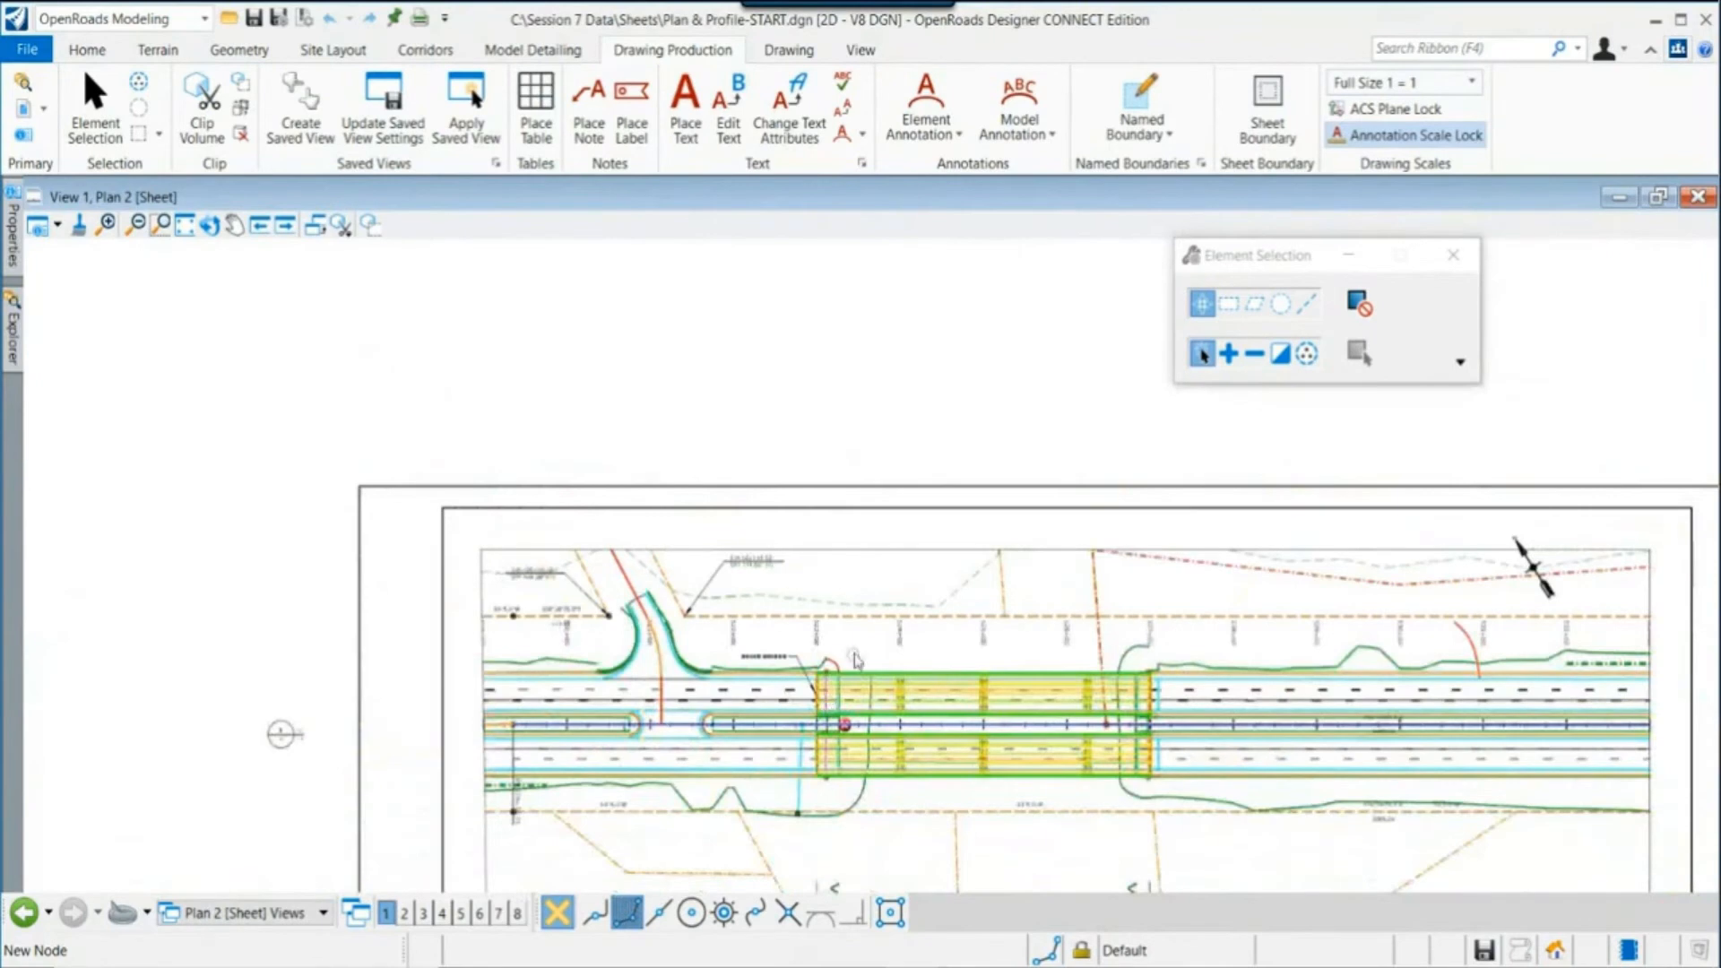
pyautogui.moveTo(856, 660); pyautogui.dragTo(776, 579, button='middle')
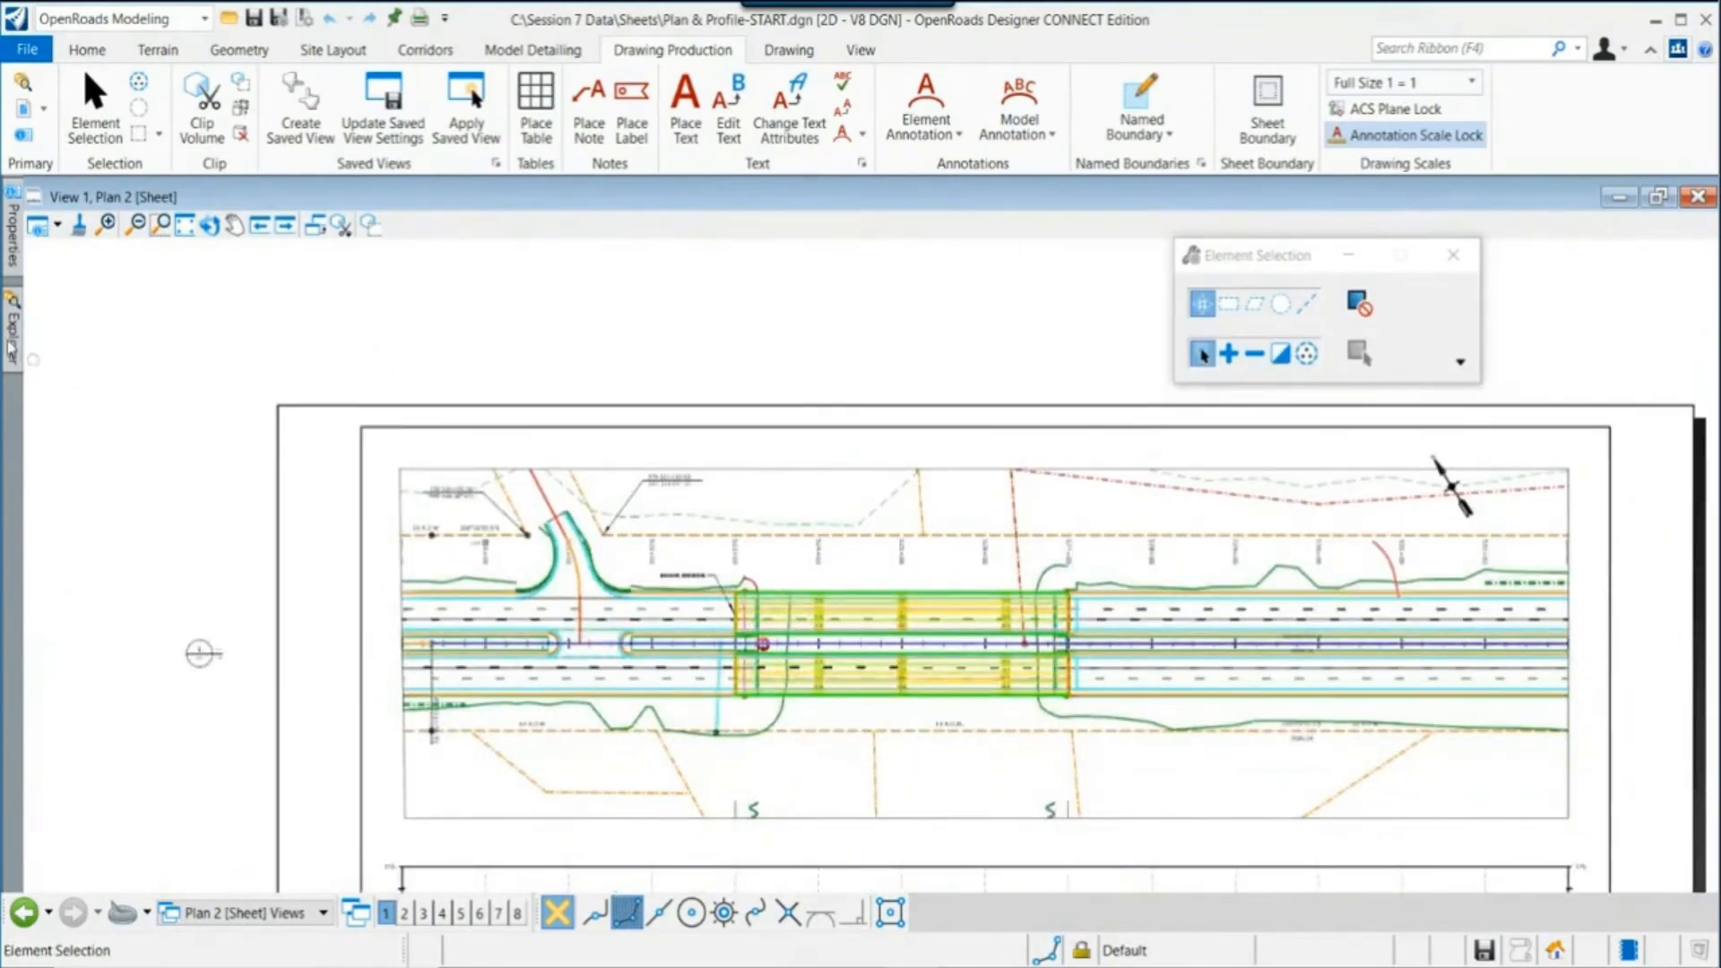
# Step: Show the Sheet Index in the Explorer, expand the Training-Imperial sheet set, and keep the Explorer pinned open
pyautogui.moveTo(13, 340)
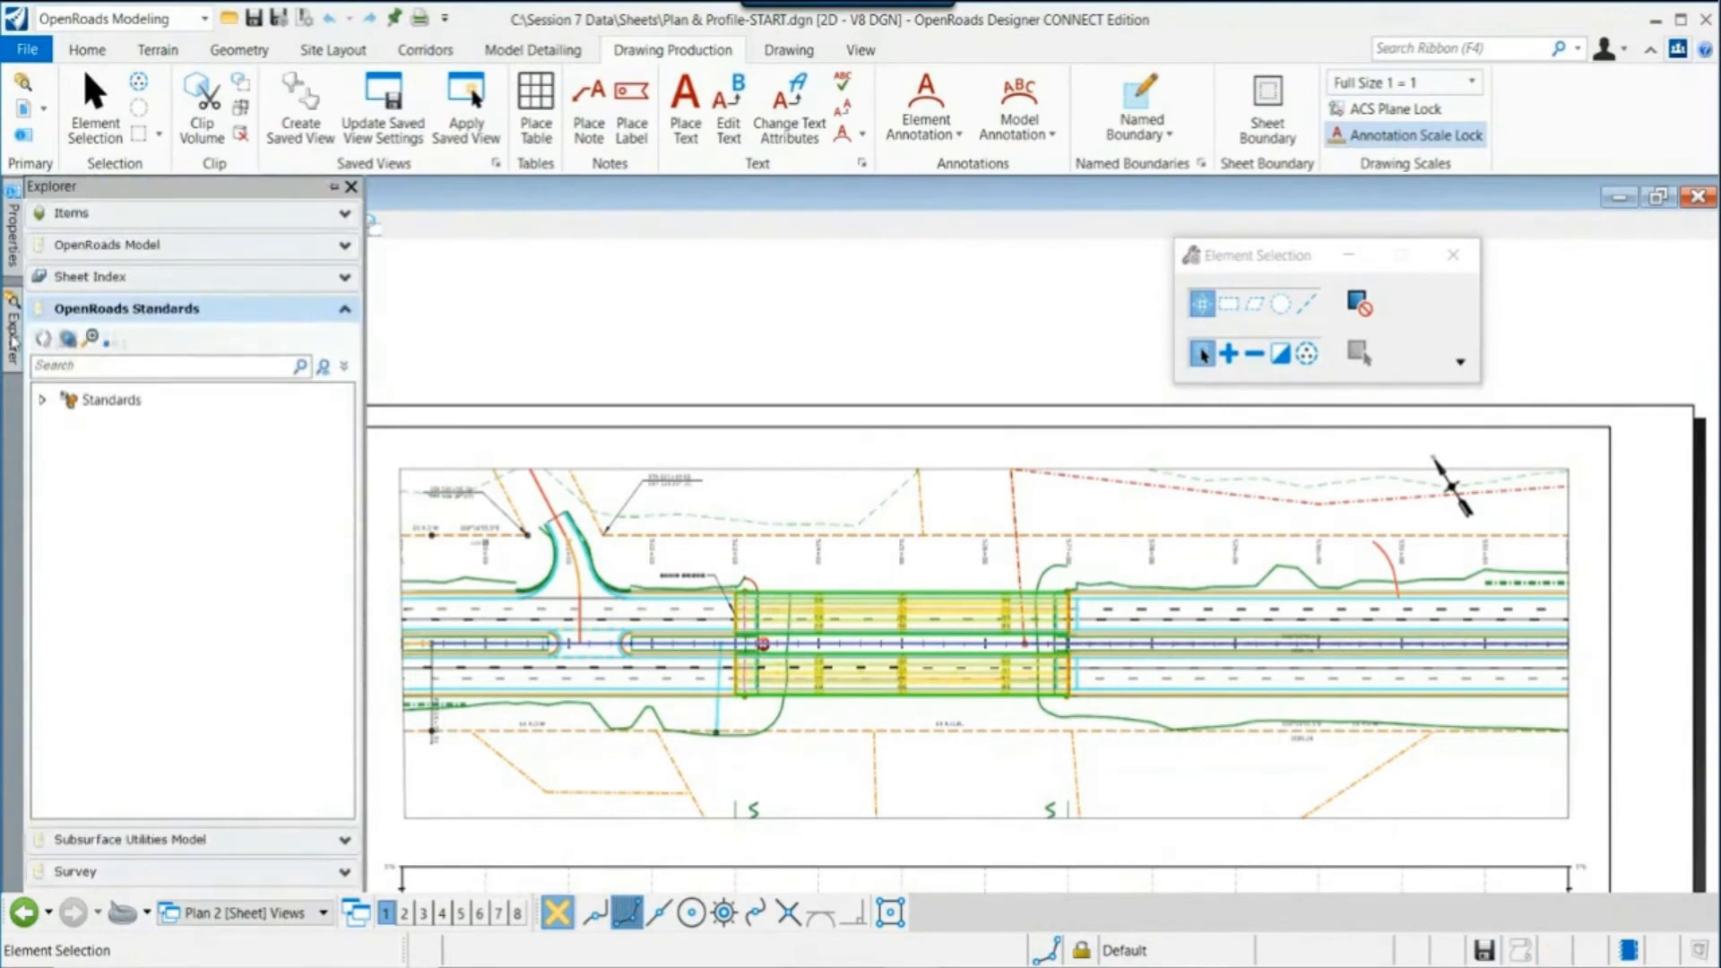
pyautogui.click(348, 278)
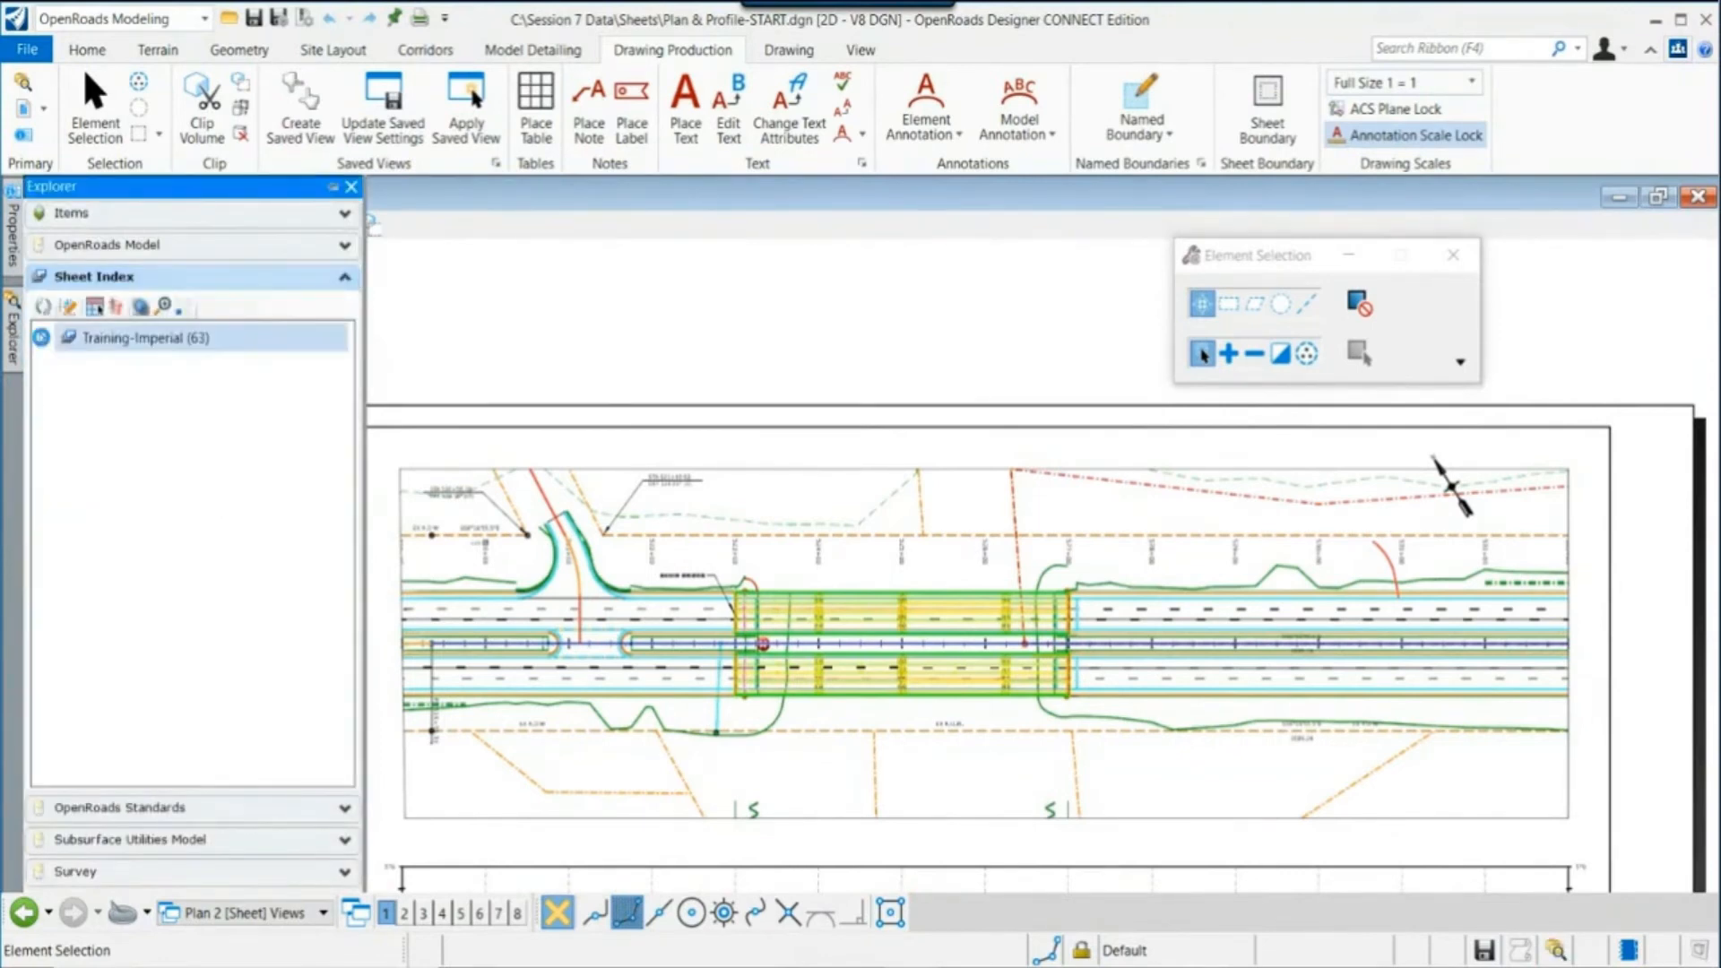
pyautogui.click(43, 342)
pyautogui.moveTo(344, 386); pyautogui.dragTo(377, 513)
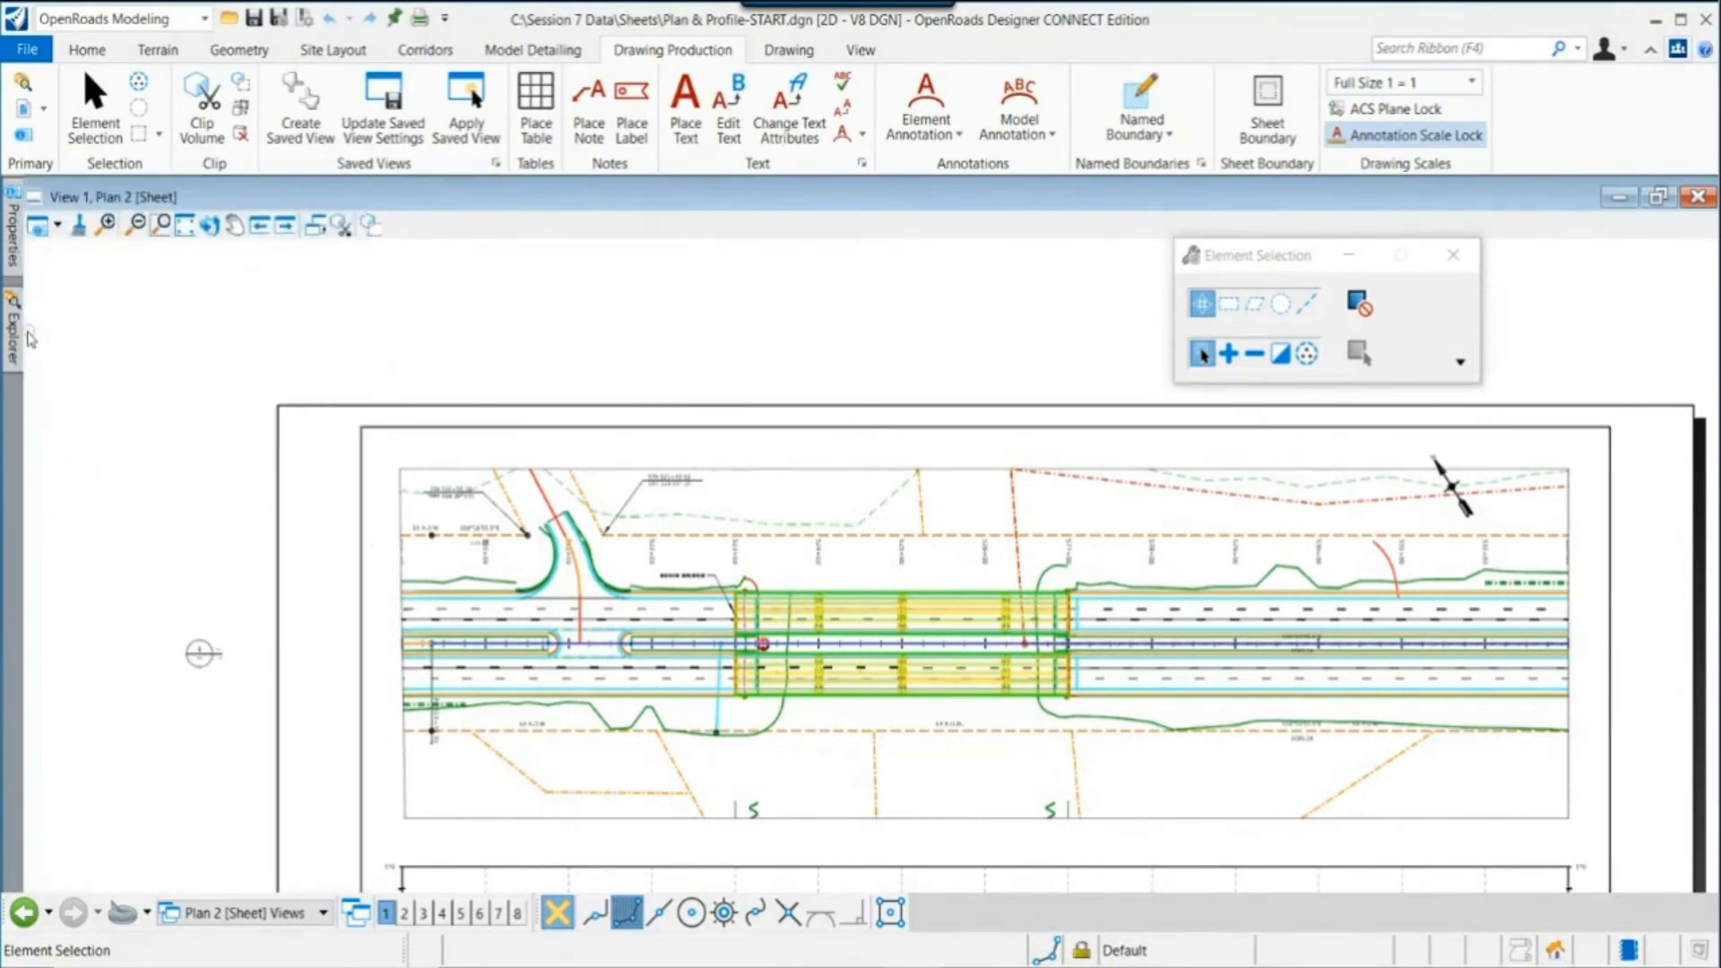
pyautogui.moveTo(13, 333)
pyautogui.click(14, 321)
pyautogui.click(328, 187)
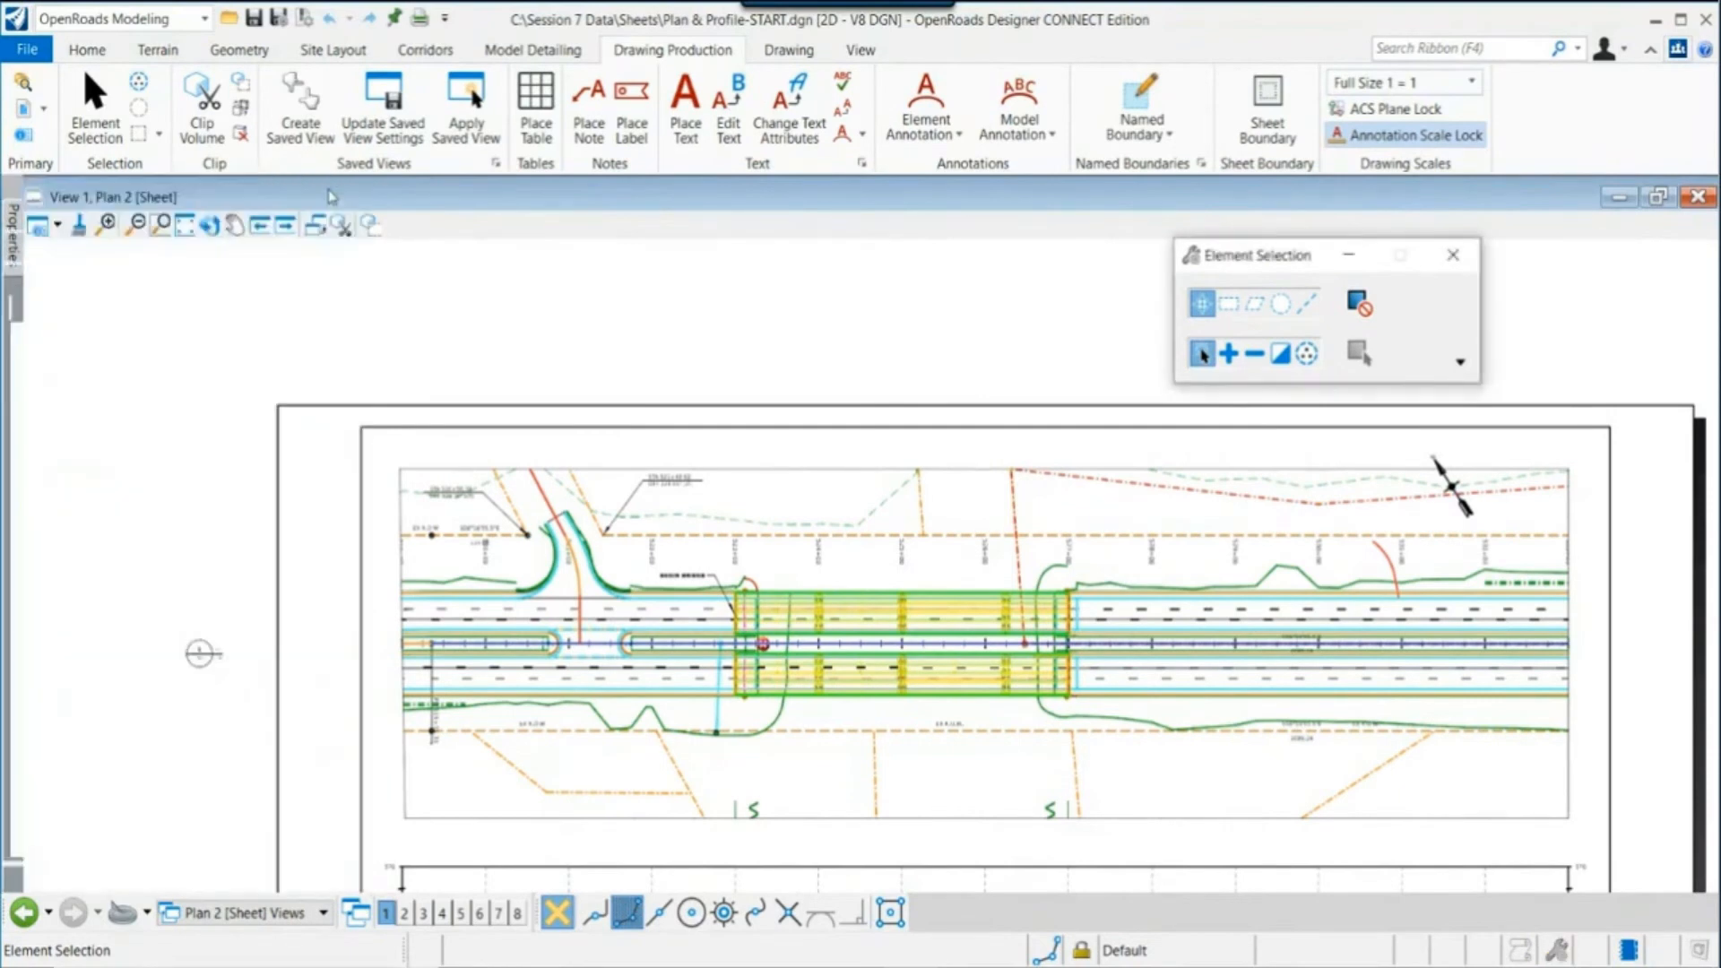
# Step: Open sheet A061 Plan 1 from the Sheet Index, collapse the Explorer again, and review the whole sheet
pyautogui.moveTo(340, 564); pyautogui.dragTo(351, 682)
pyautogui.scroll(-1, 340, 685)
pyautogui.click(220, 717)
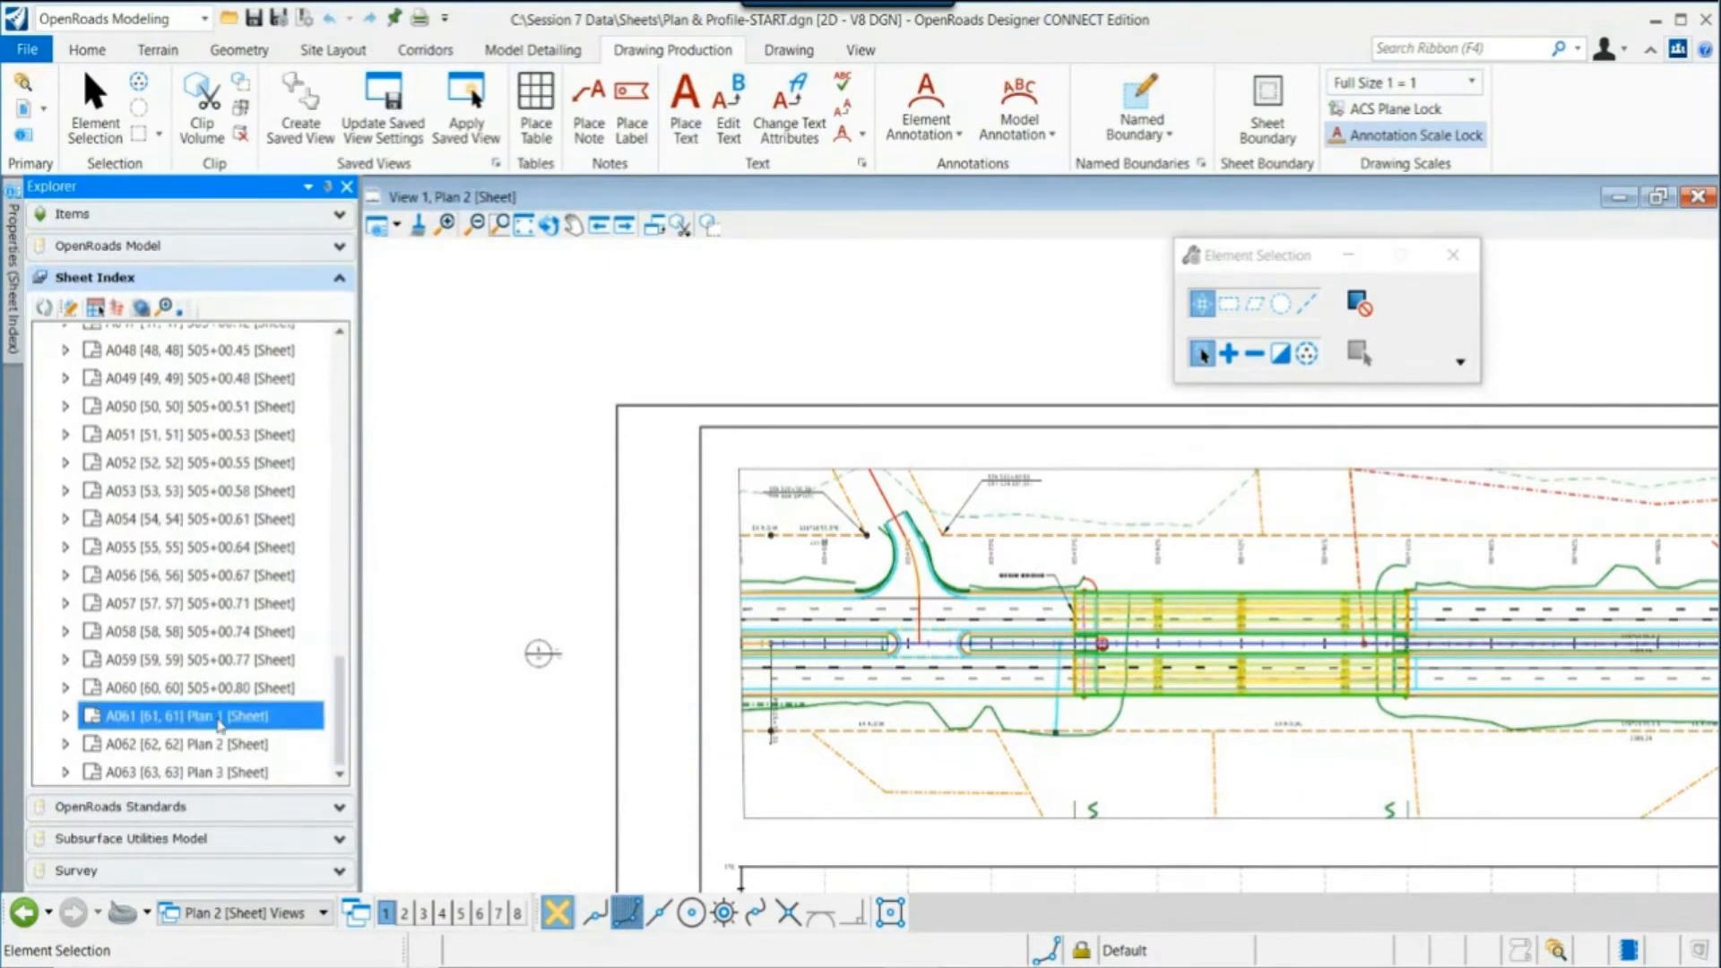
pyautogui.doubleClick(219, 717)
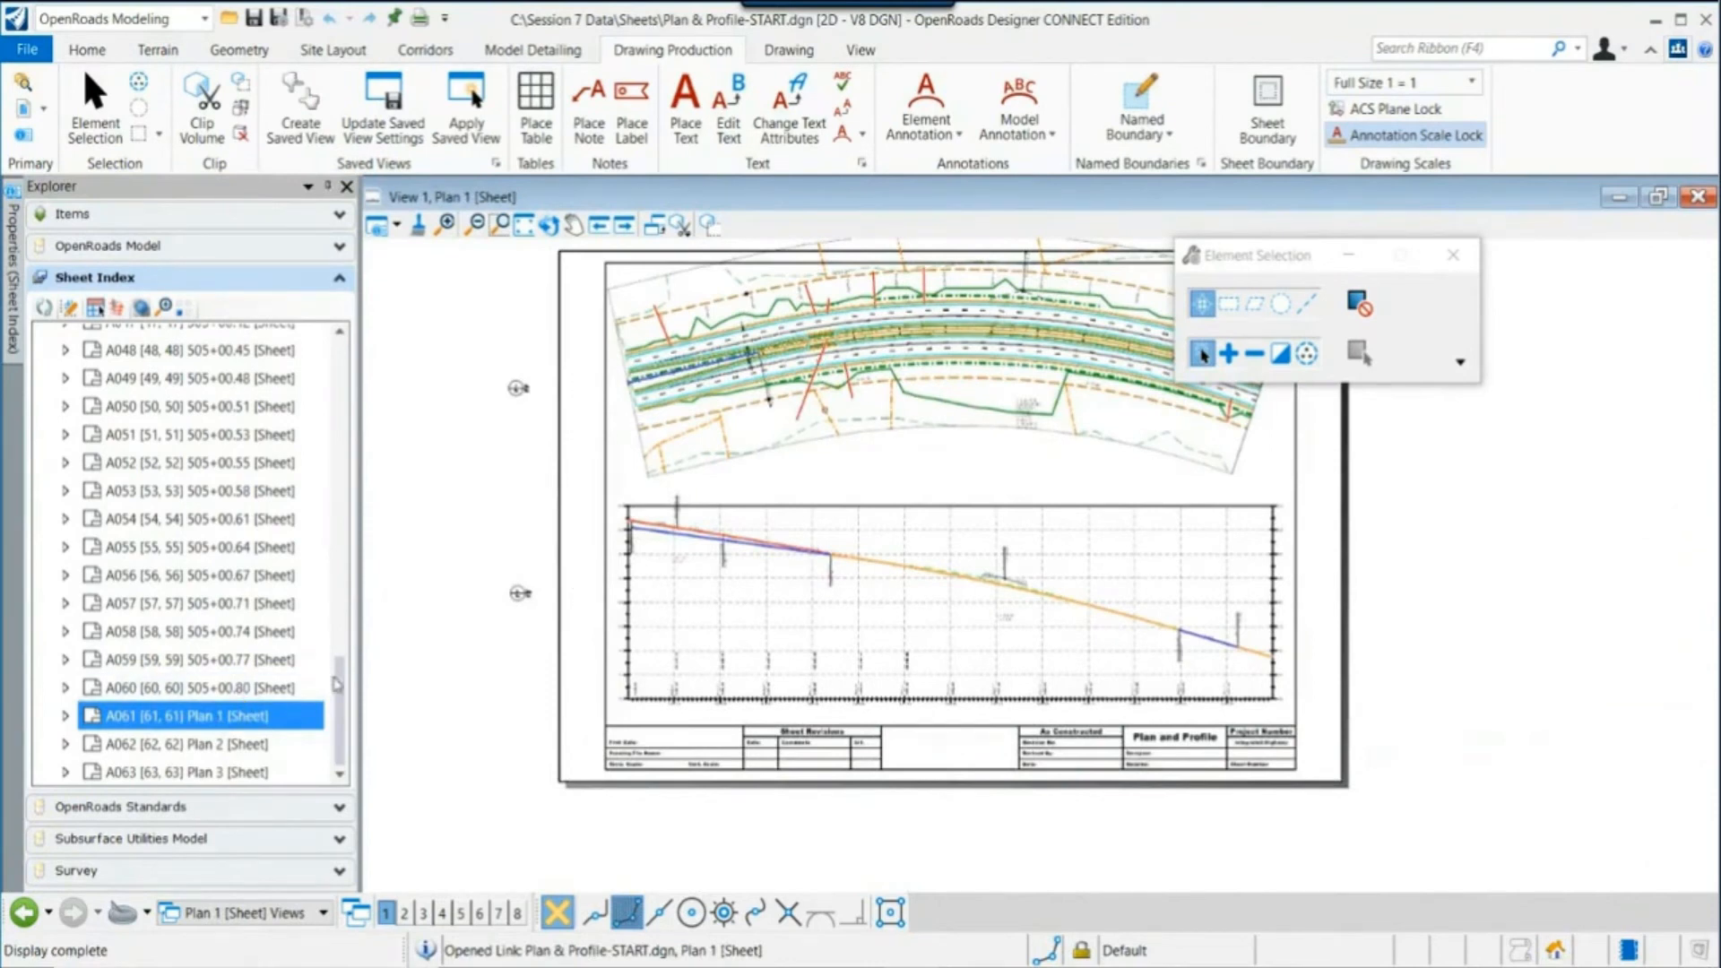
pyautogui.moveTo(341, 686); pyautogui.dragTo(379, 702)
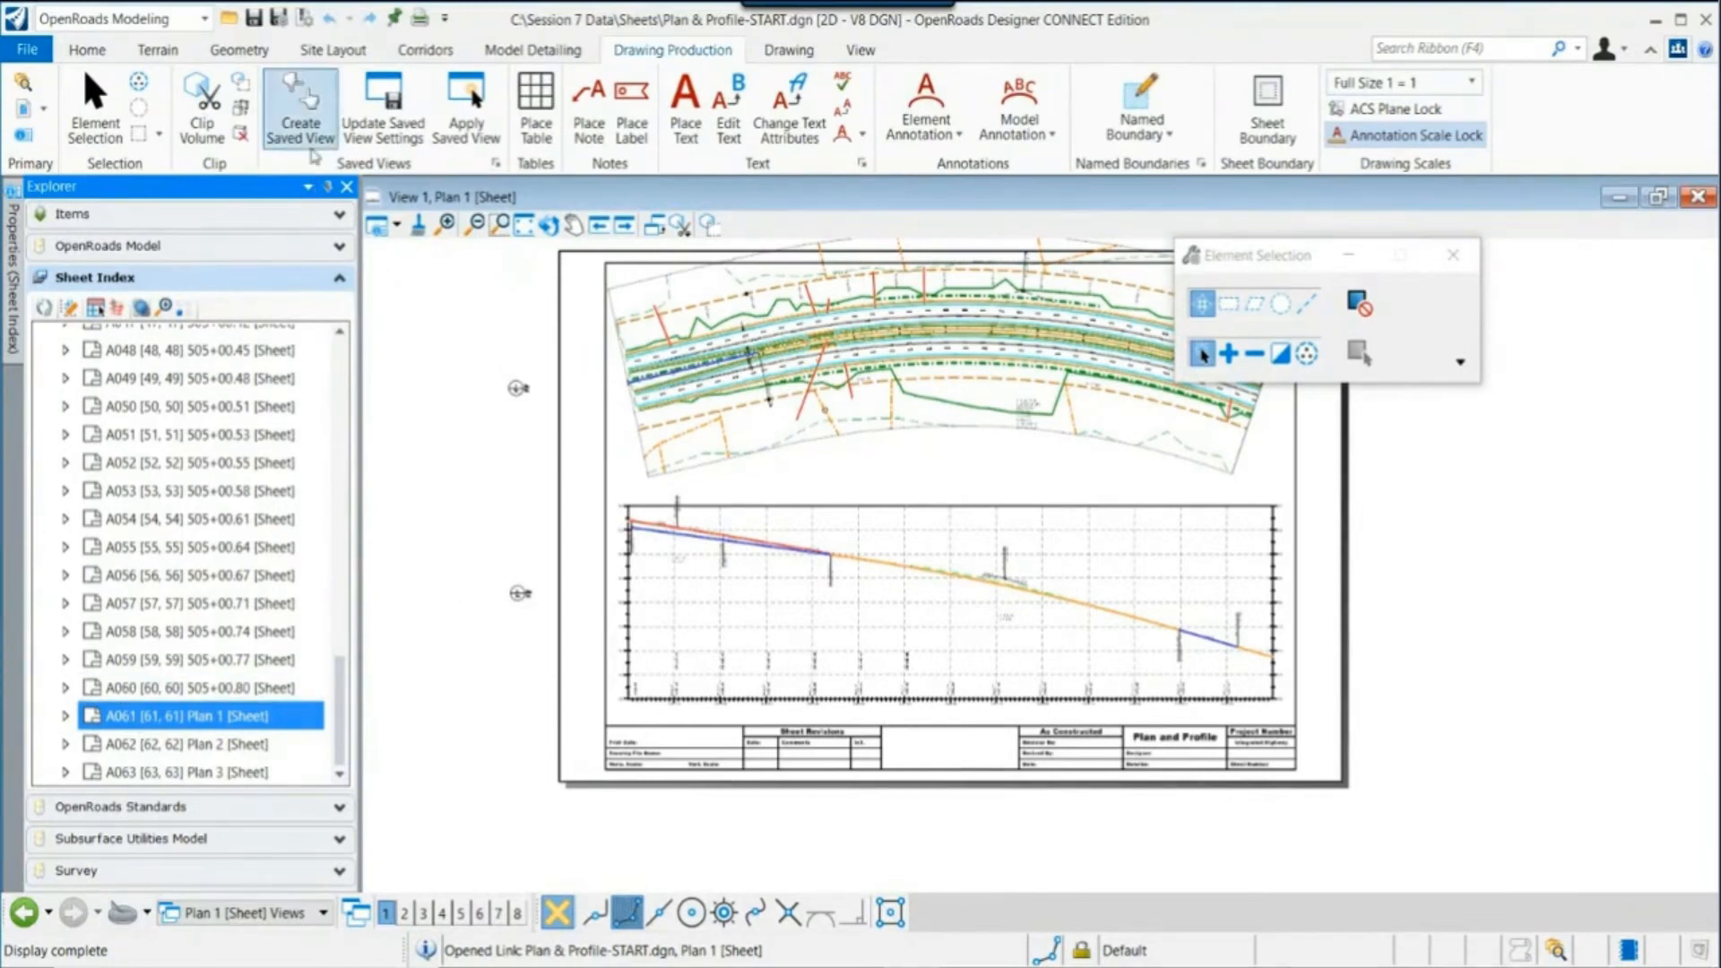
pyautogui.click(327, 186)
pyautogui.click(378, 504)
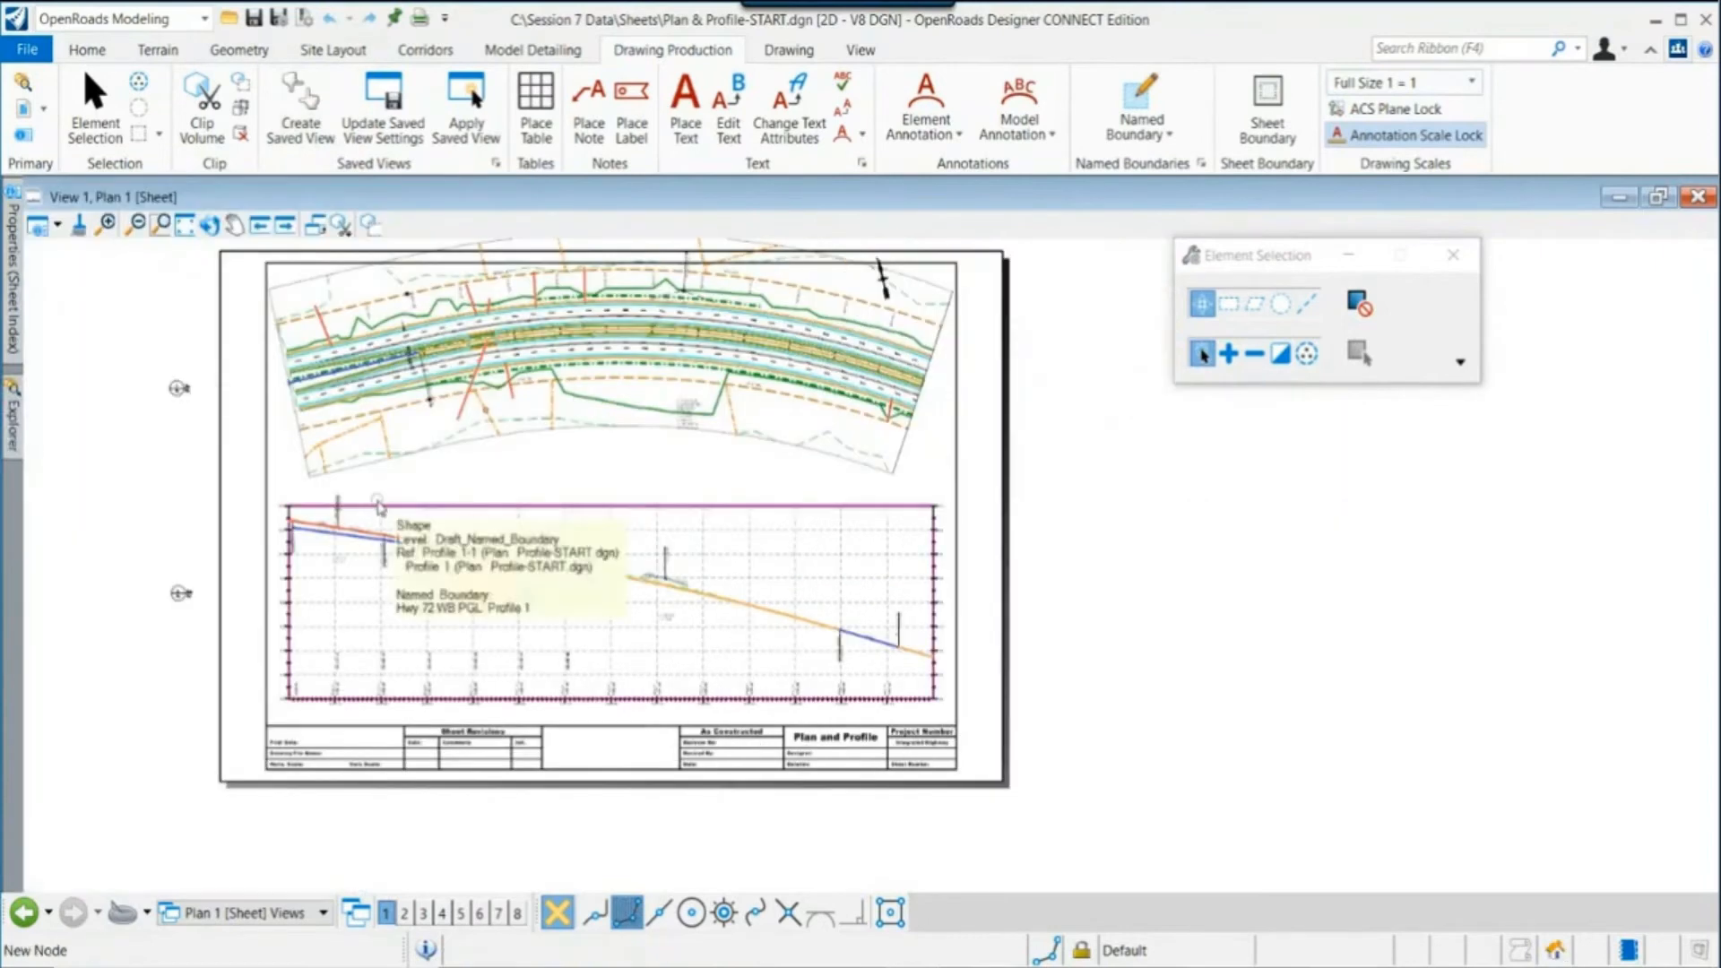
pyautogui.moveTo(472, 466); pyautogui.dragTo(569, 519, button='middle')
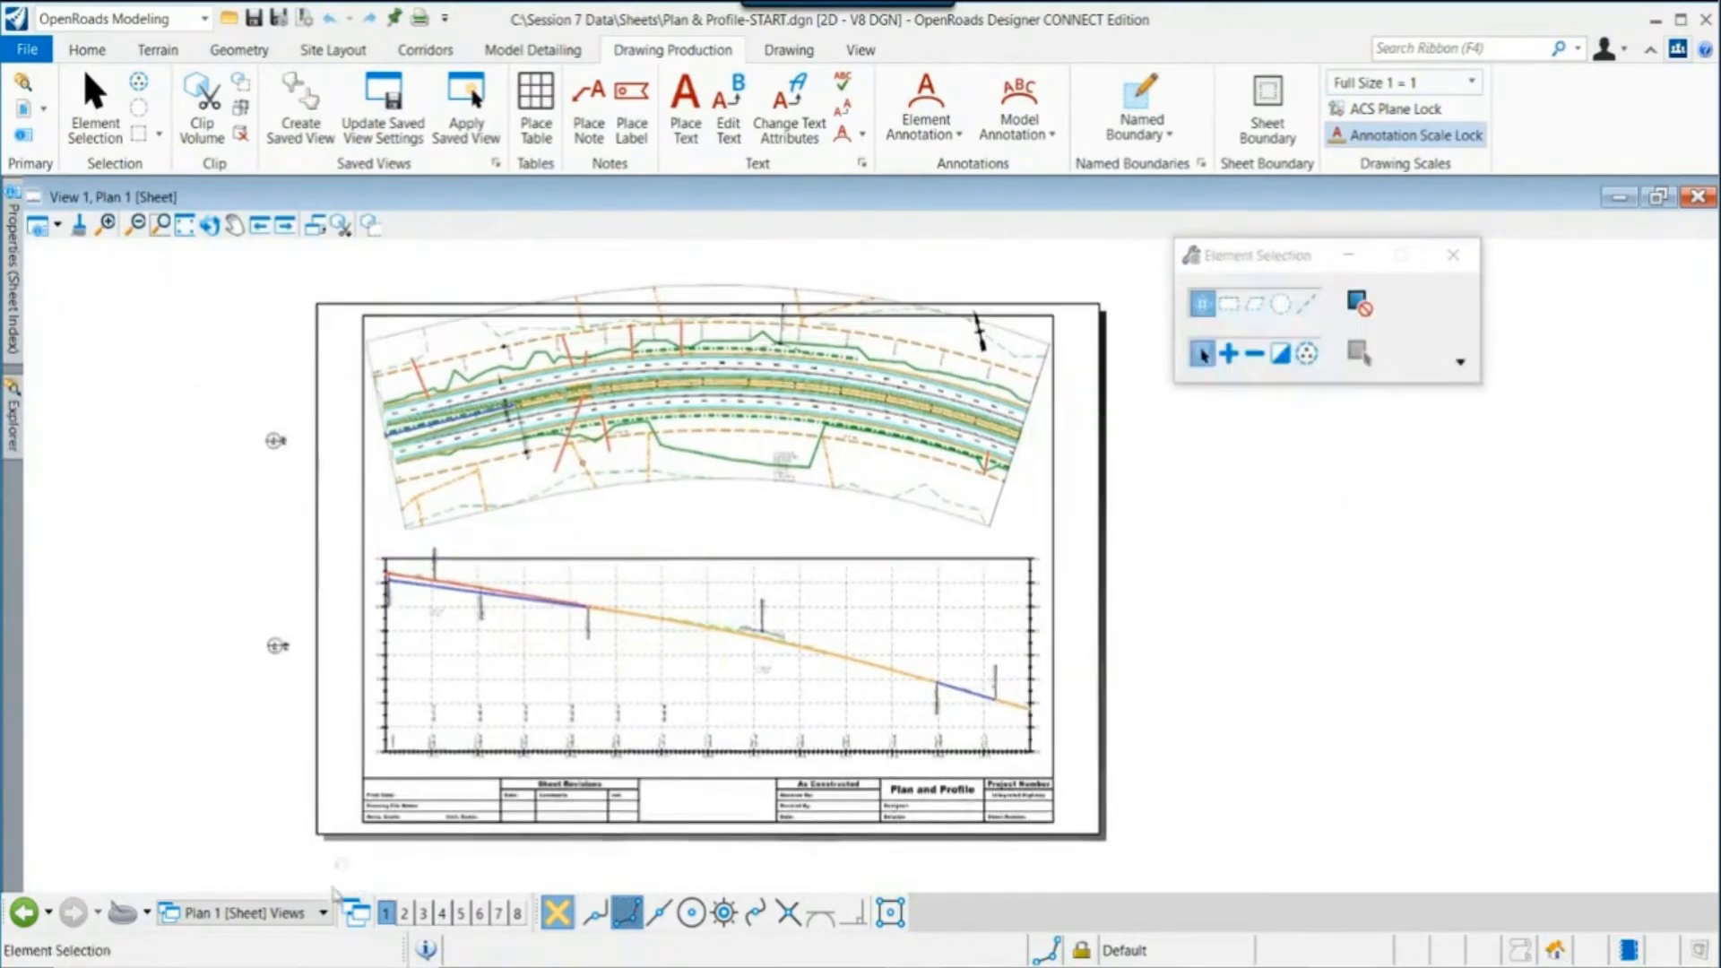
# Step: Return to the Multi-Model Views showing the default plan model and the HWY 72 profile, and review both
pyautogui.click(281, 919)
pyautogui.click(255, 669)
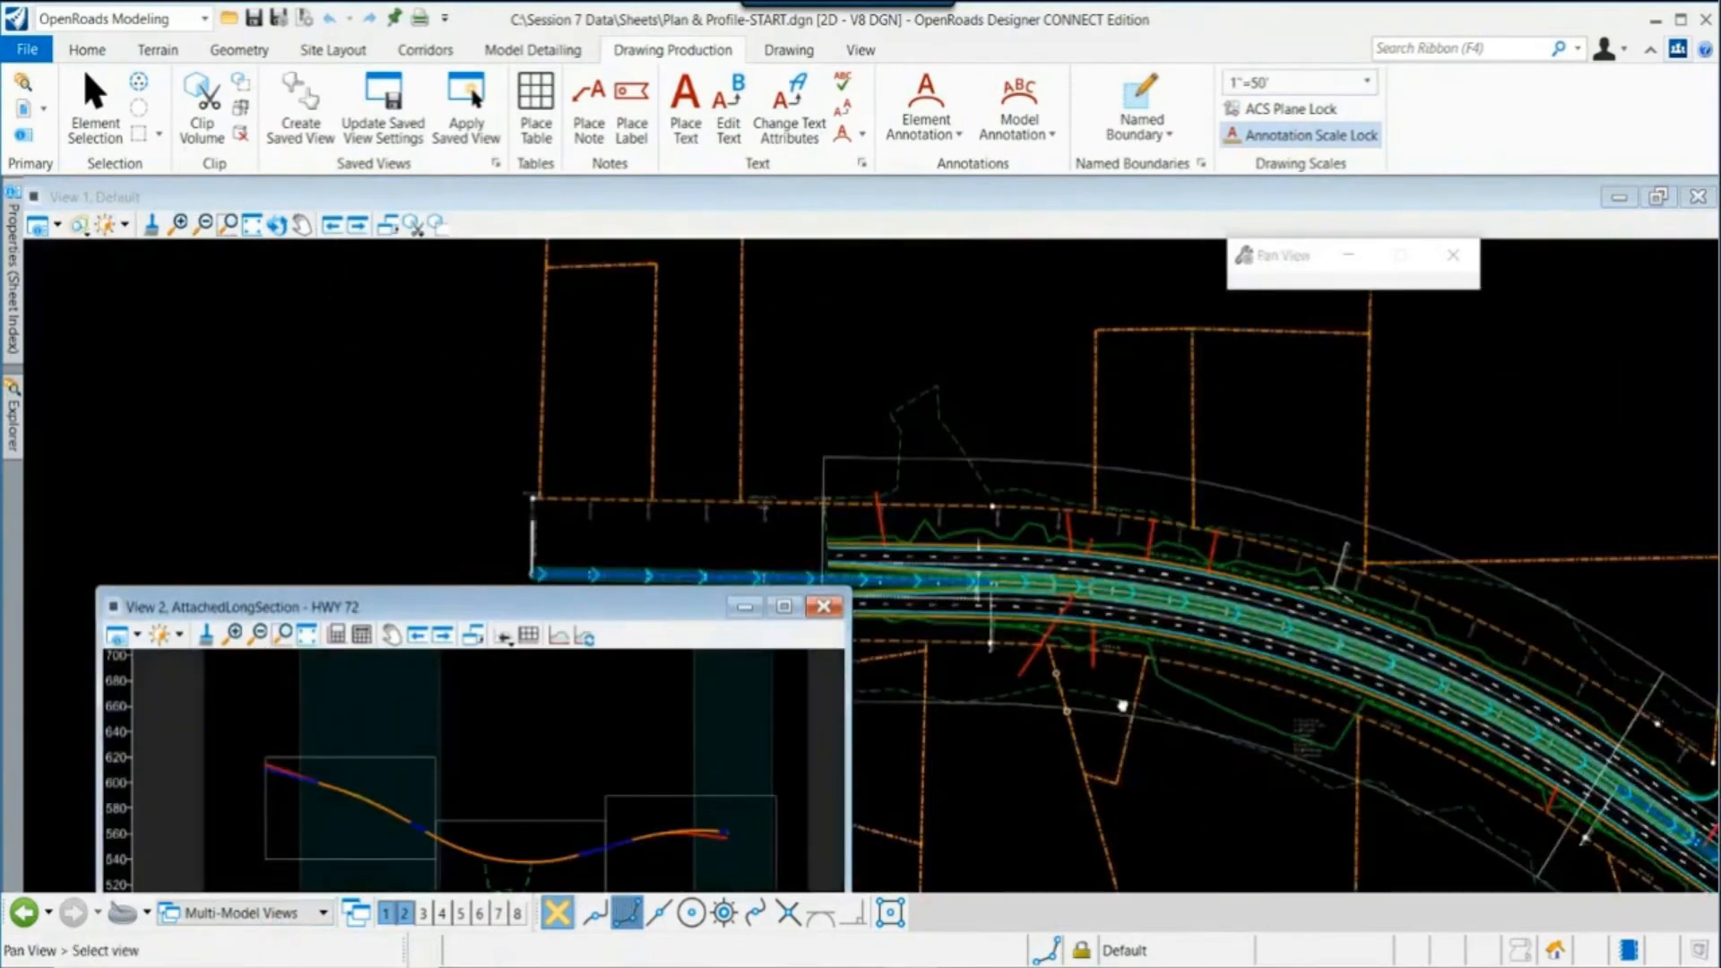
pyautogui.moveTo(1133, 727); pyautogui.dragTo(1019, 593, button='middle')
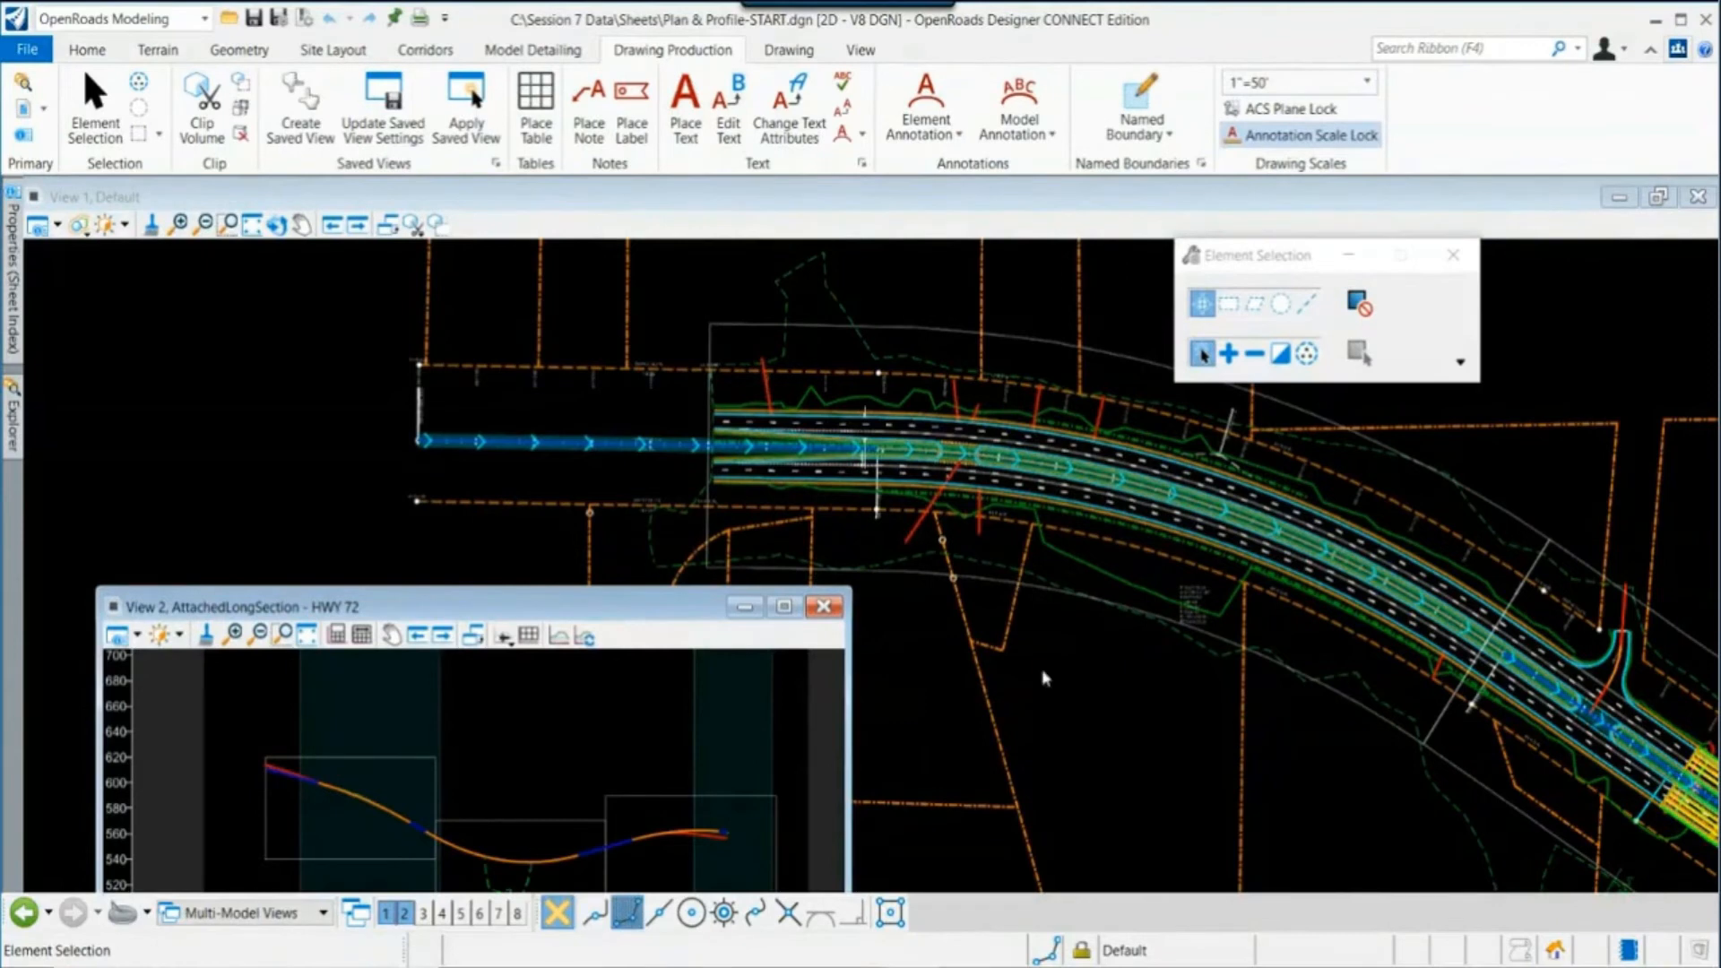
pyautogui.scroll(-2, 1044, 678)
pyautogui.moveTo(570, 608); pyautogui.dragTo(595, 596)
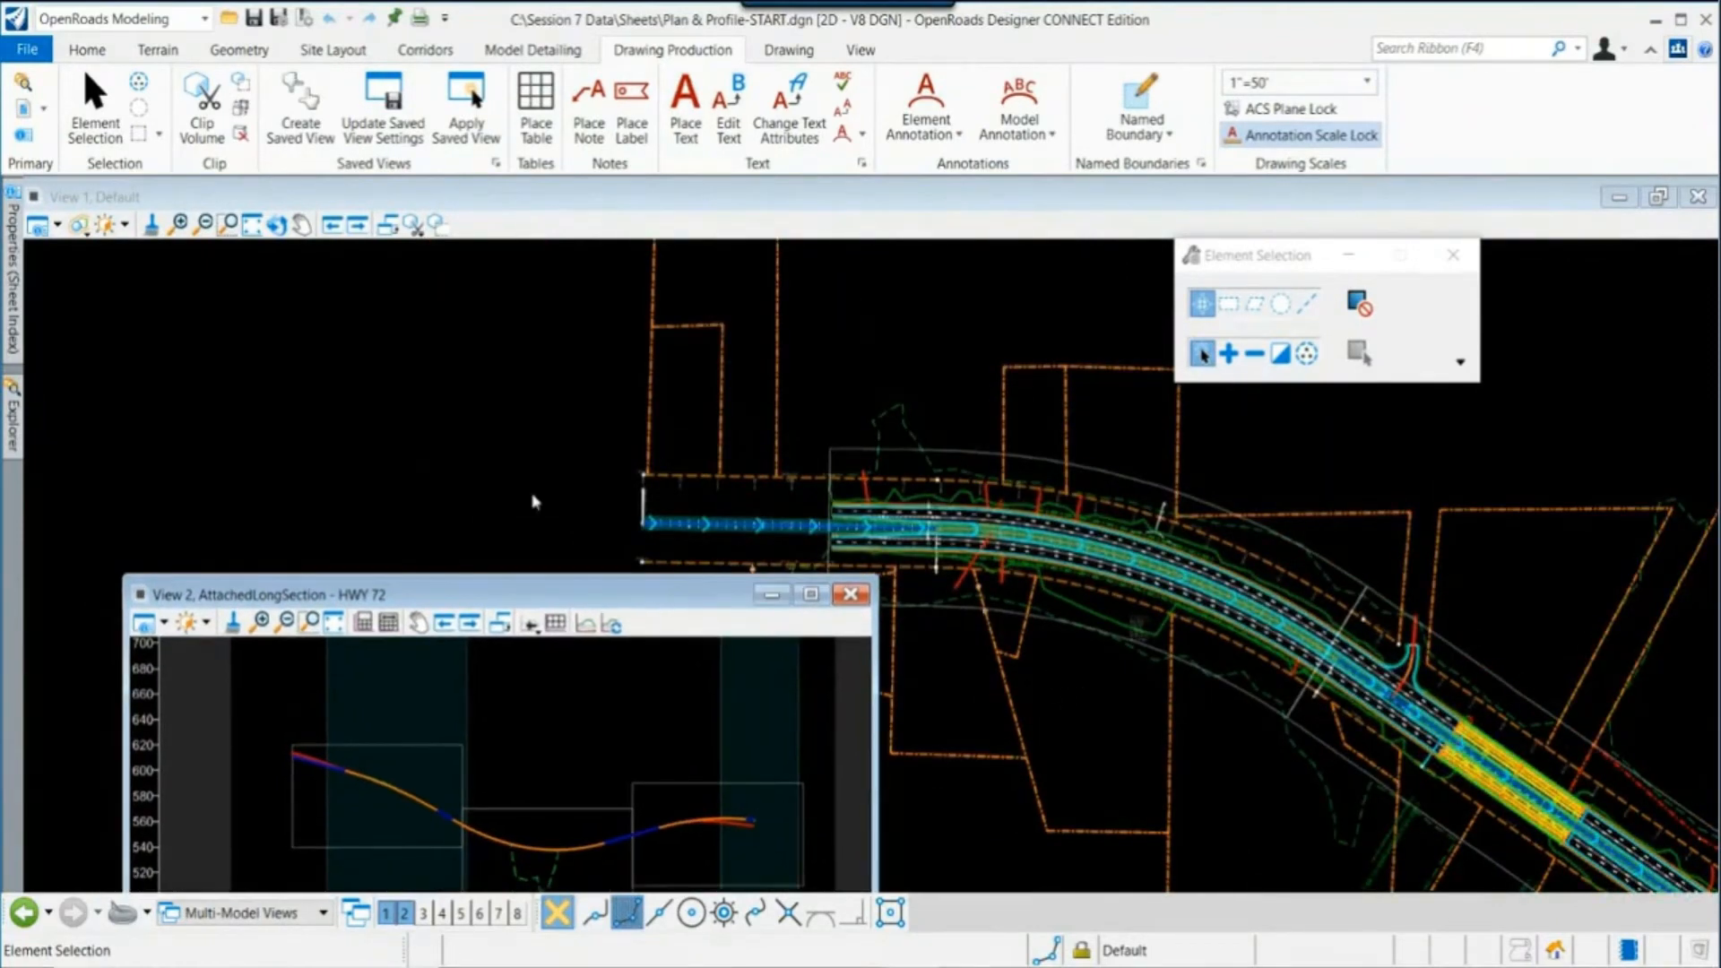
# Step: Open the file Cross Sections-START.dgn from the Session 7 Data Sheets folder
pyautogui.click(29, 50)
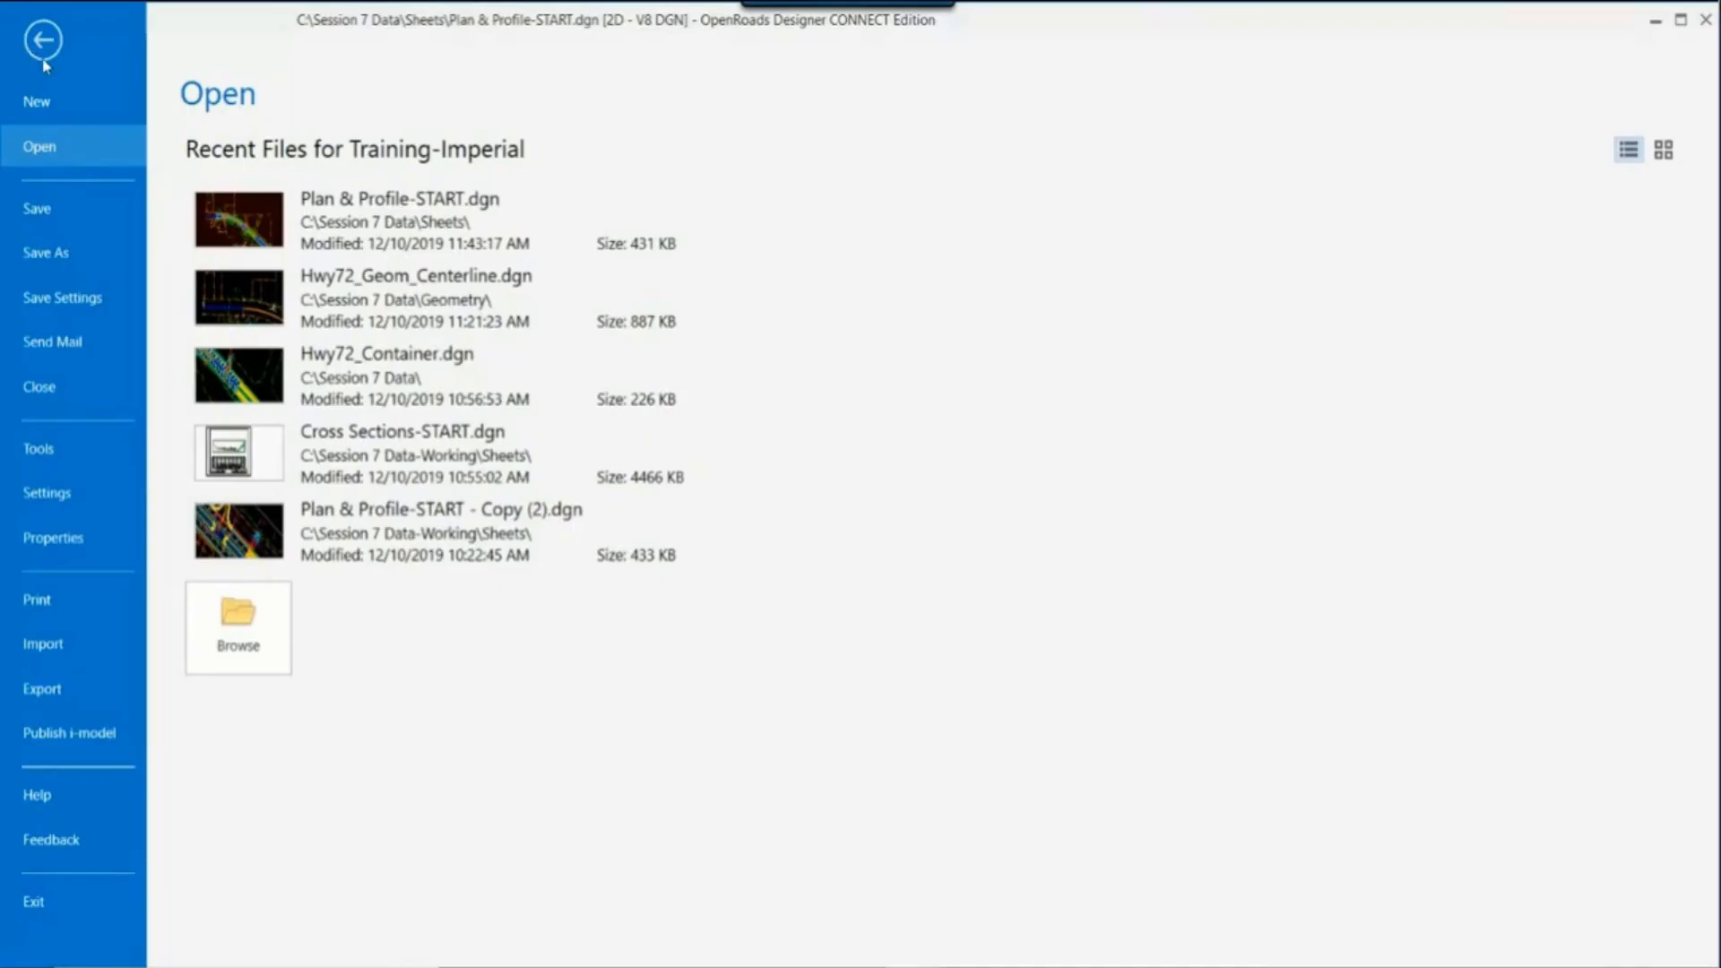
pyautogui.click(232, 631)
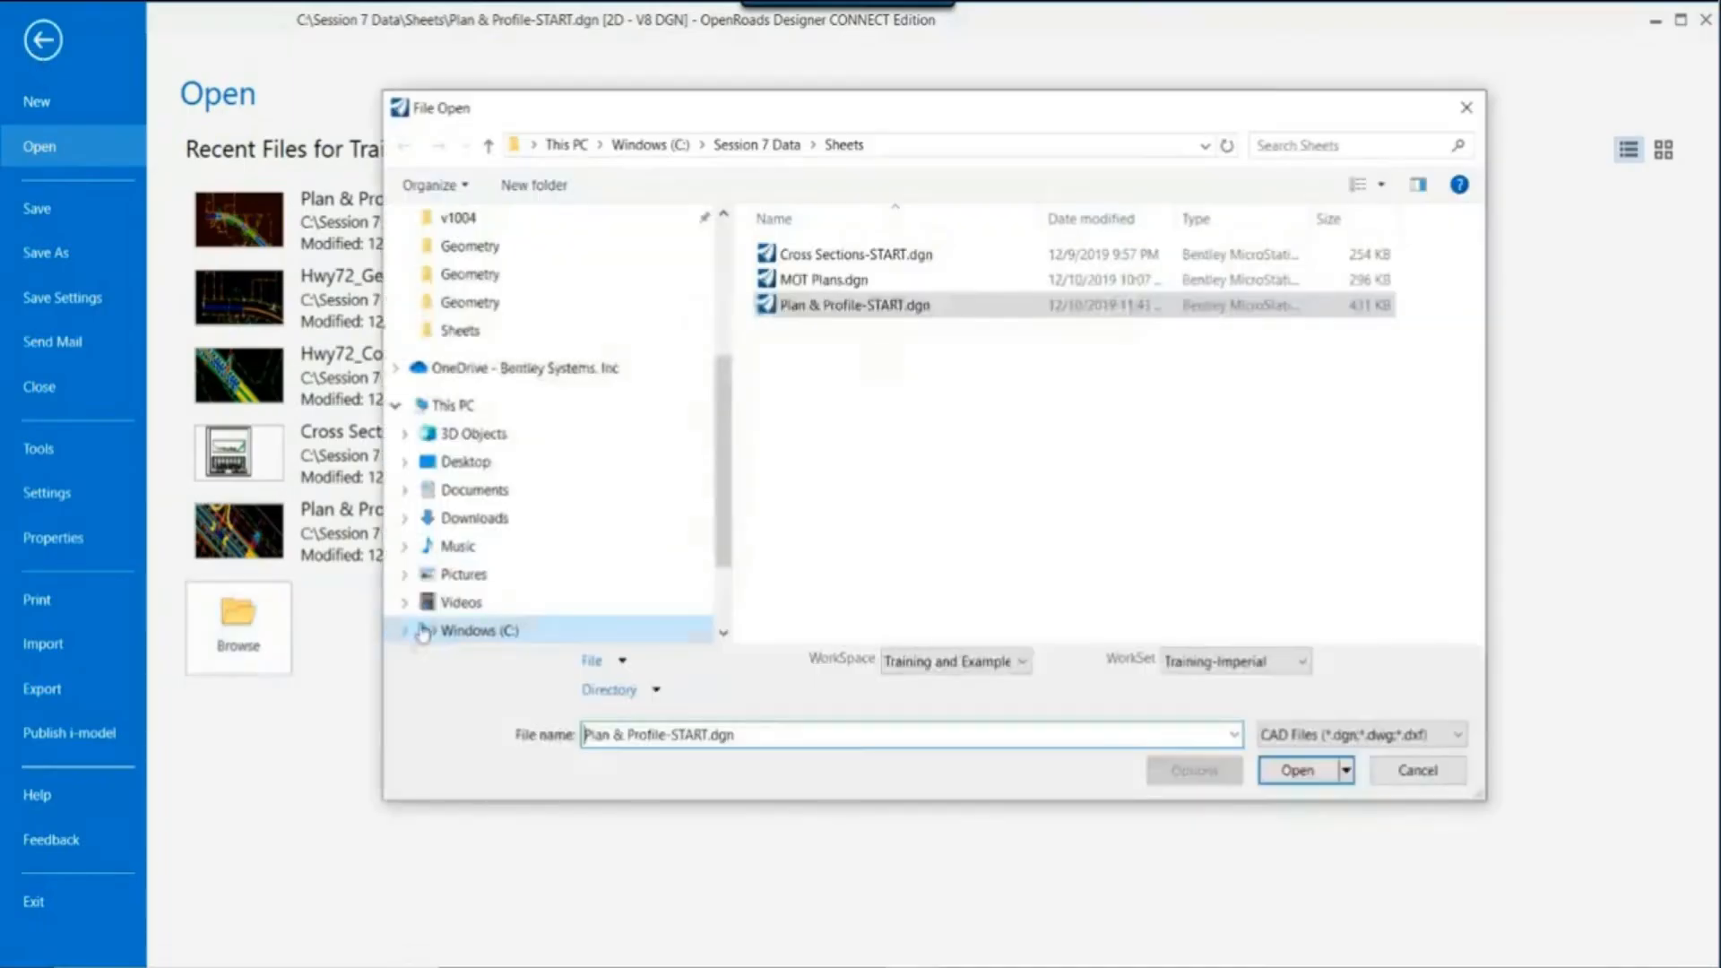
pyautogui.click(866, 255)
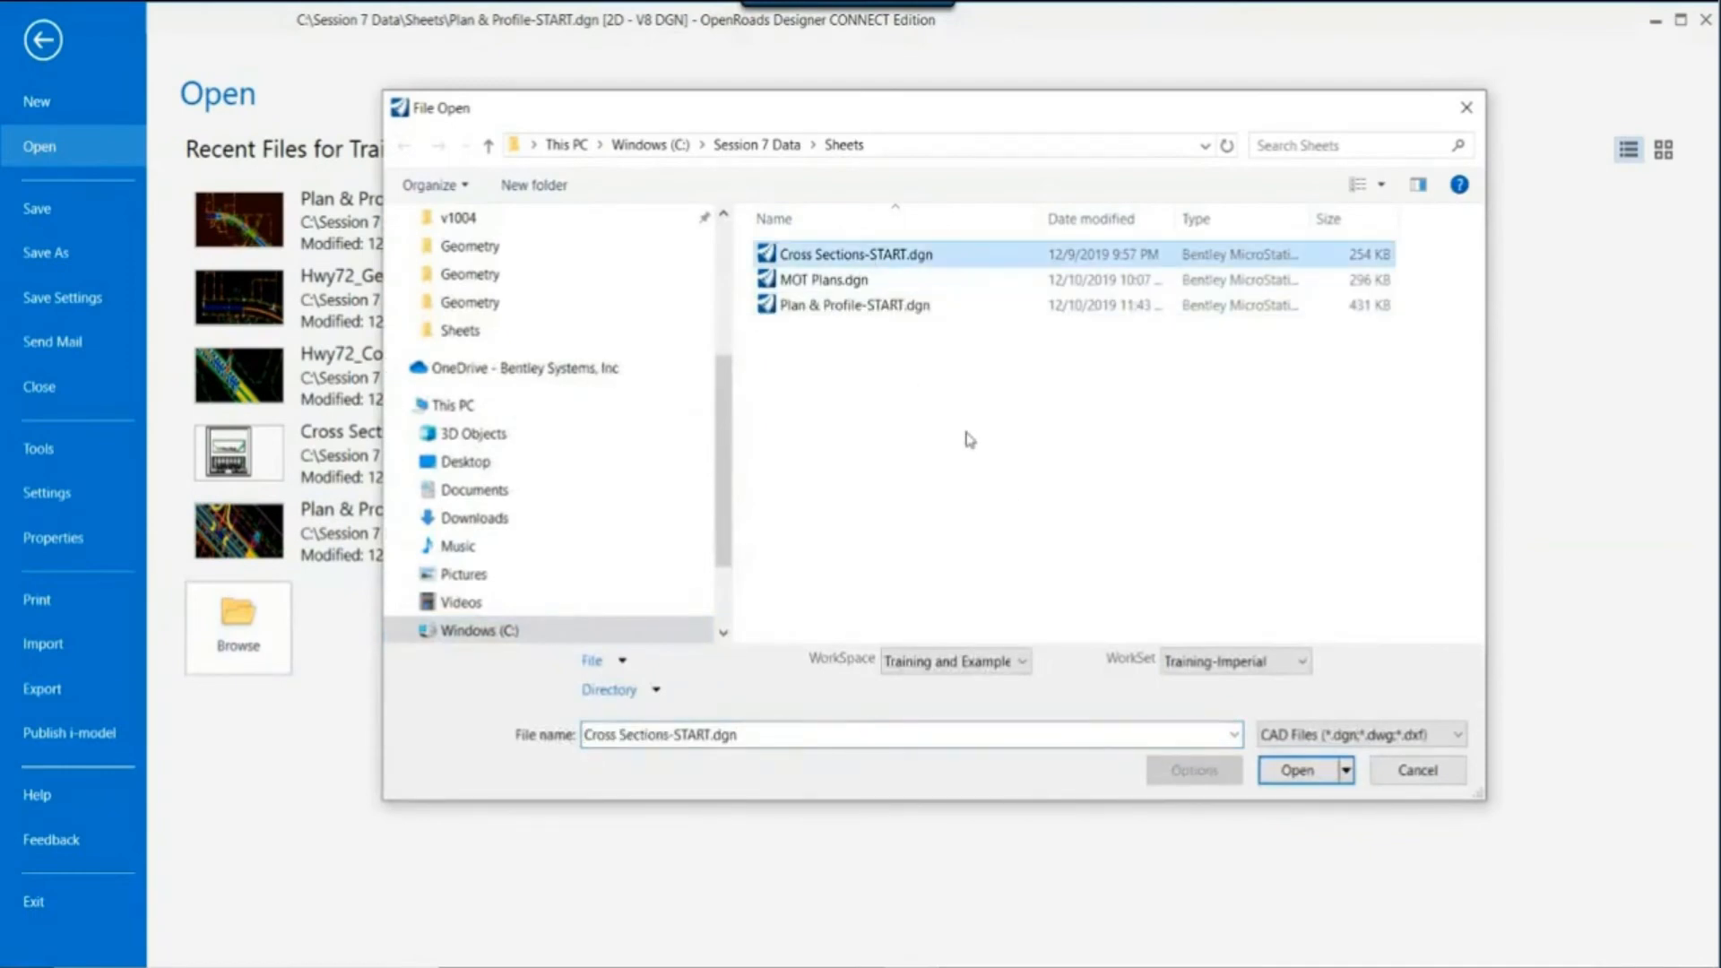
pyautogui.click(1297, 771)
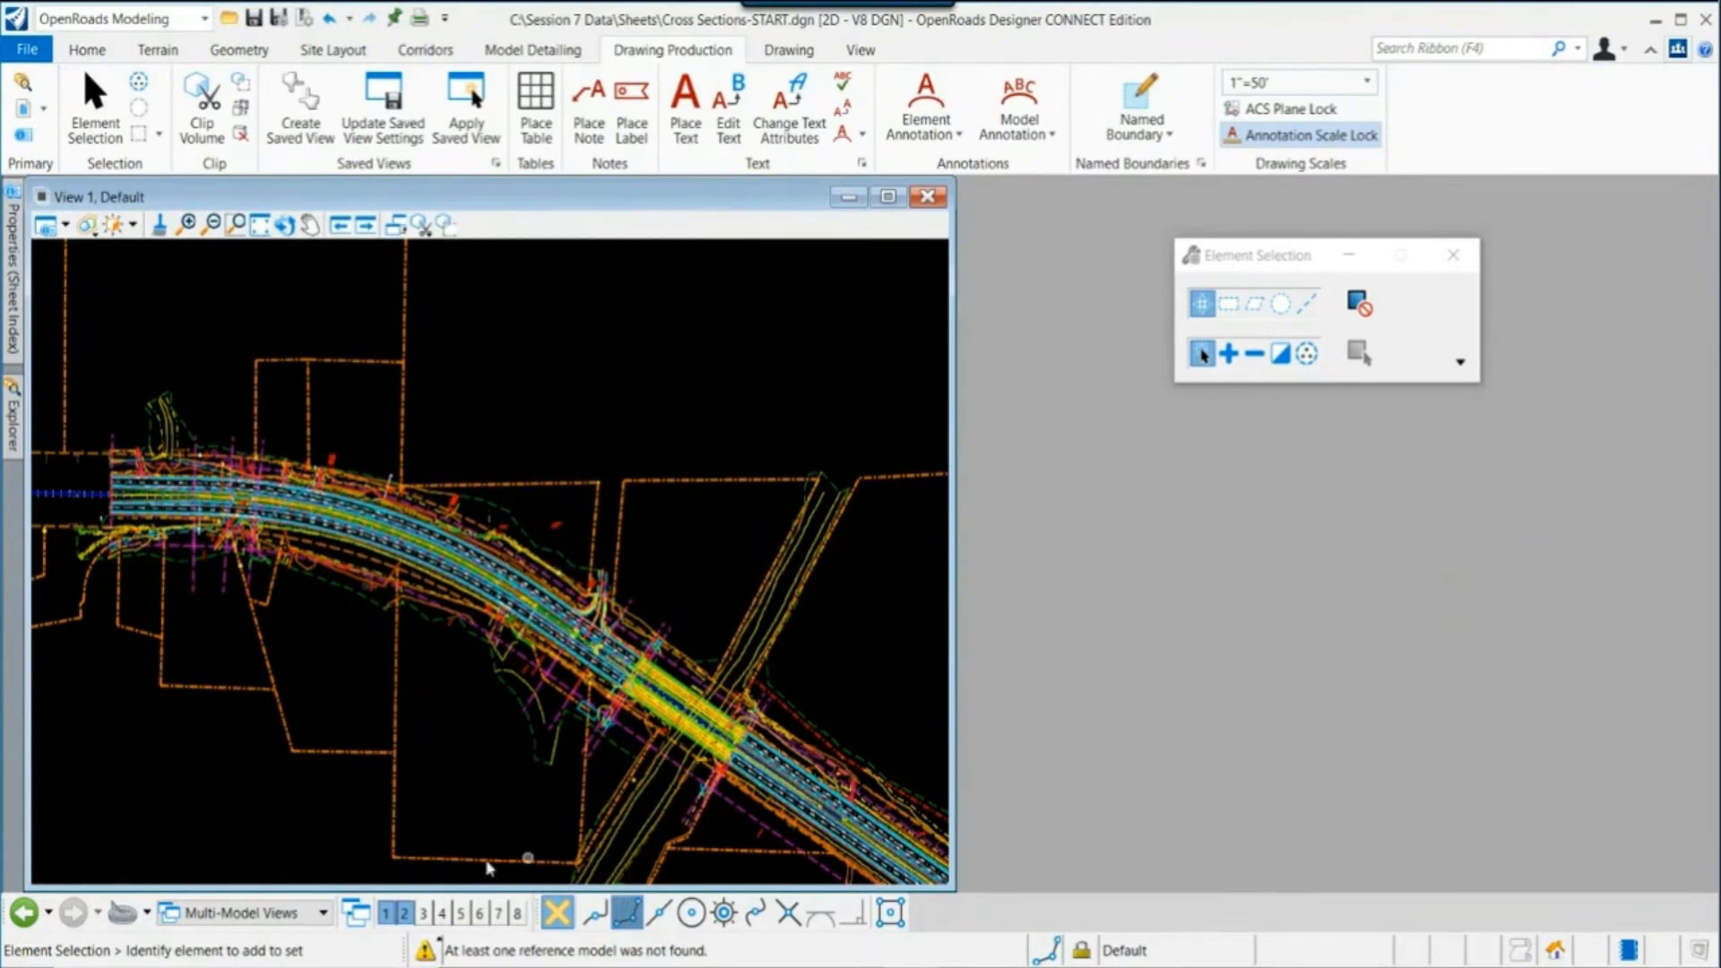
# Step: Open View 2 with the Default-3D model and arrange it side by side with the plan view to fill the workspace
pyautogui.click(406, 913)
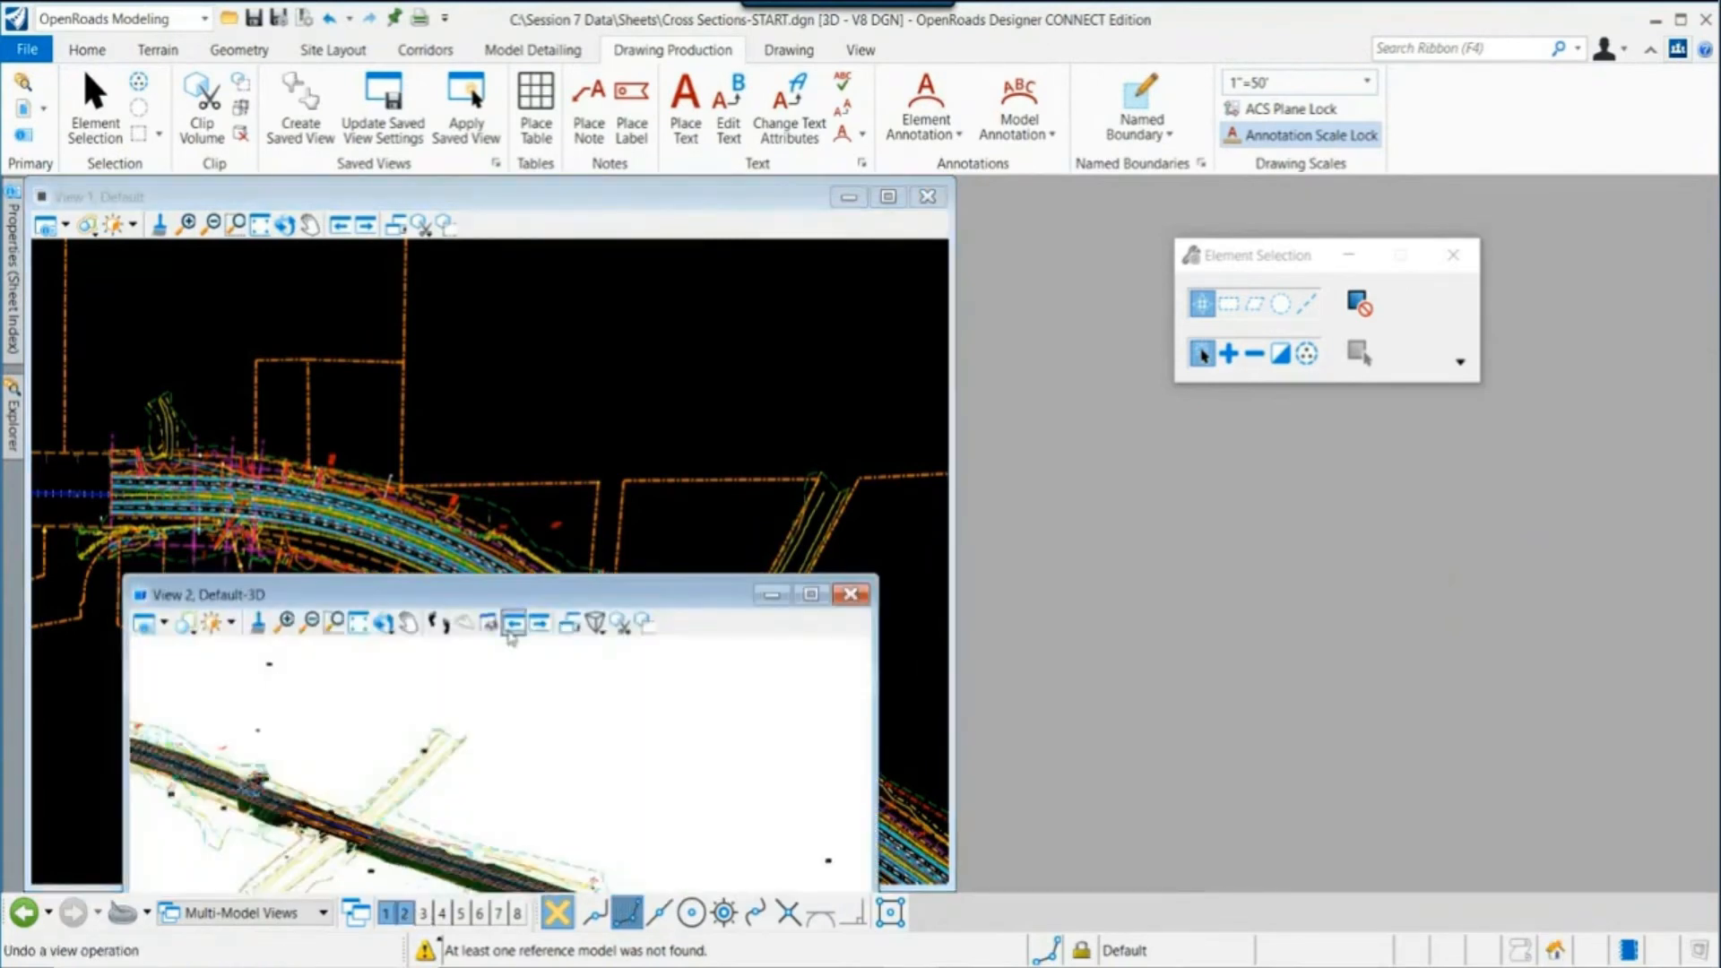
pyautogui.moveTo(497, 594); pyautogui.dragTo(1333, 424)
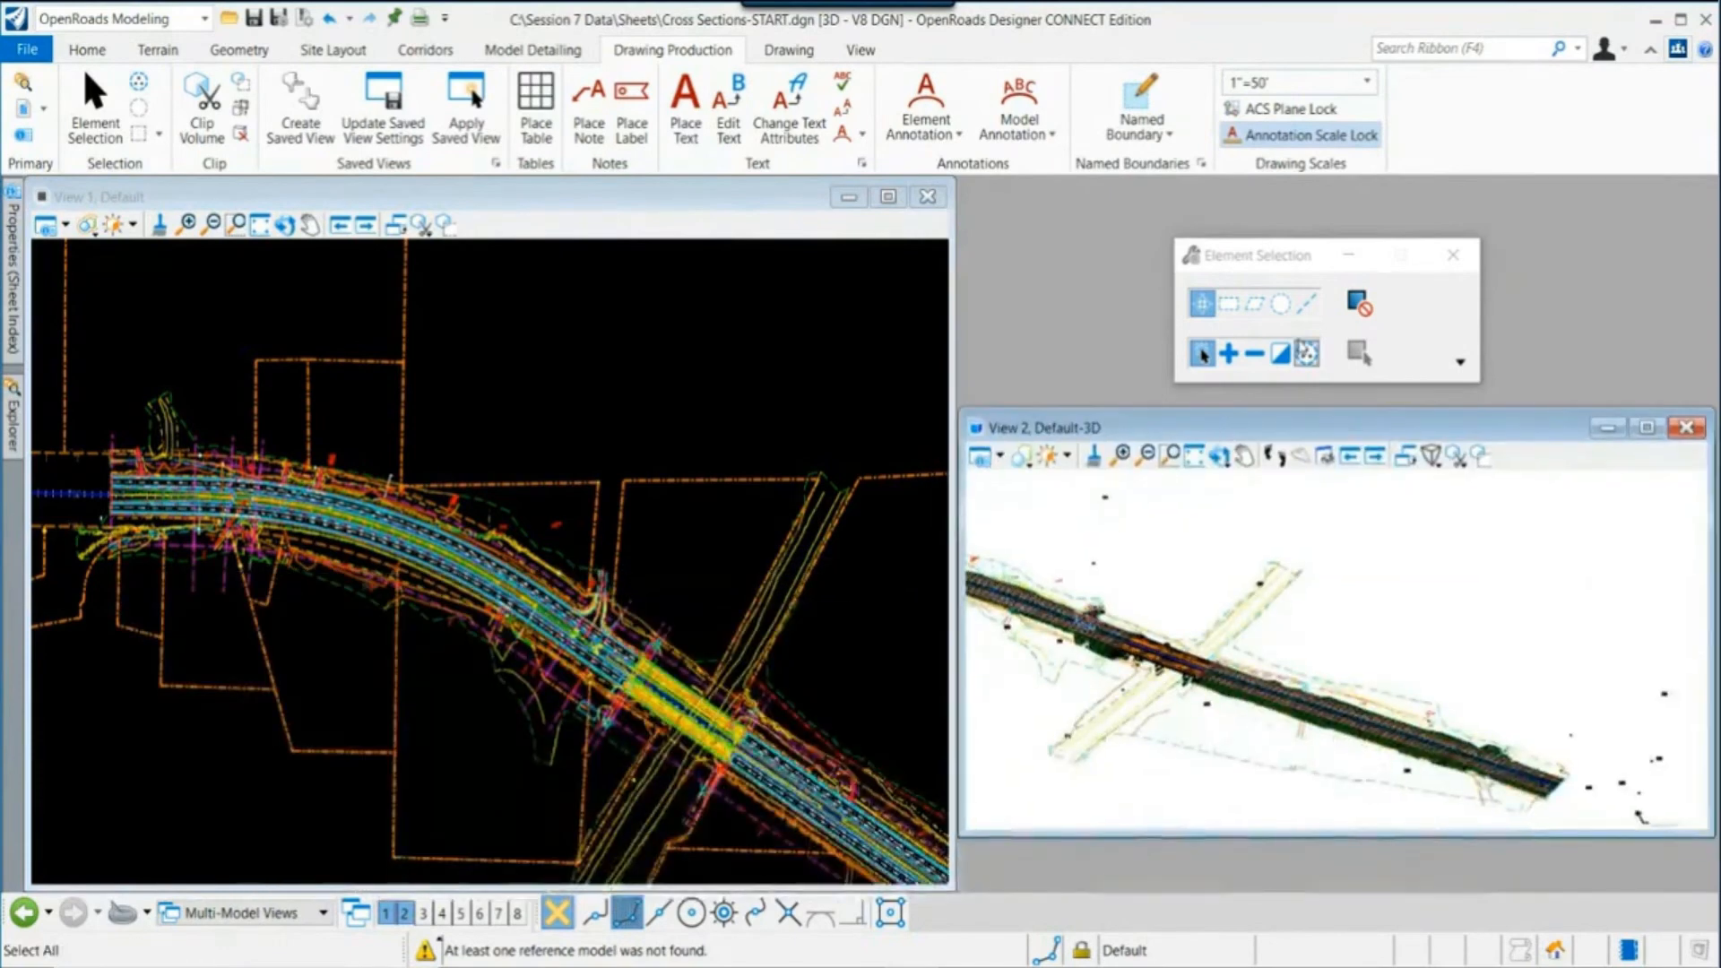
pyautogui.moveTo(1287, 256); pyautogui.dragTo(555, 301)
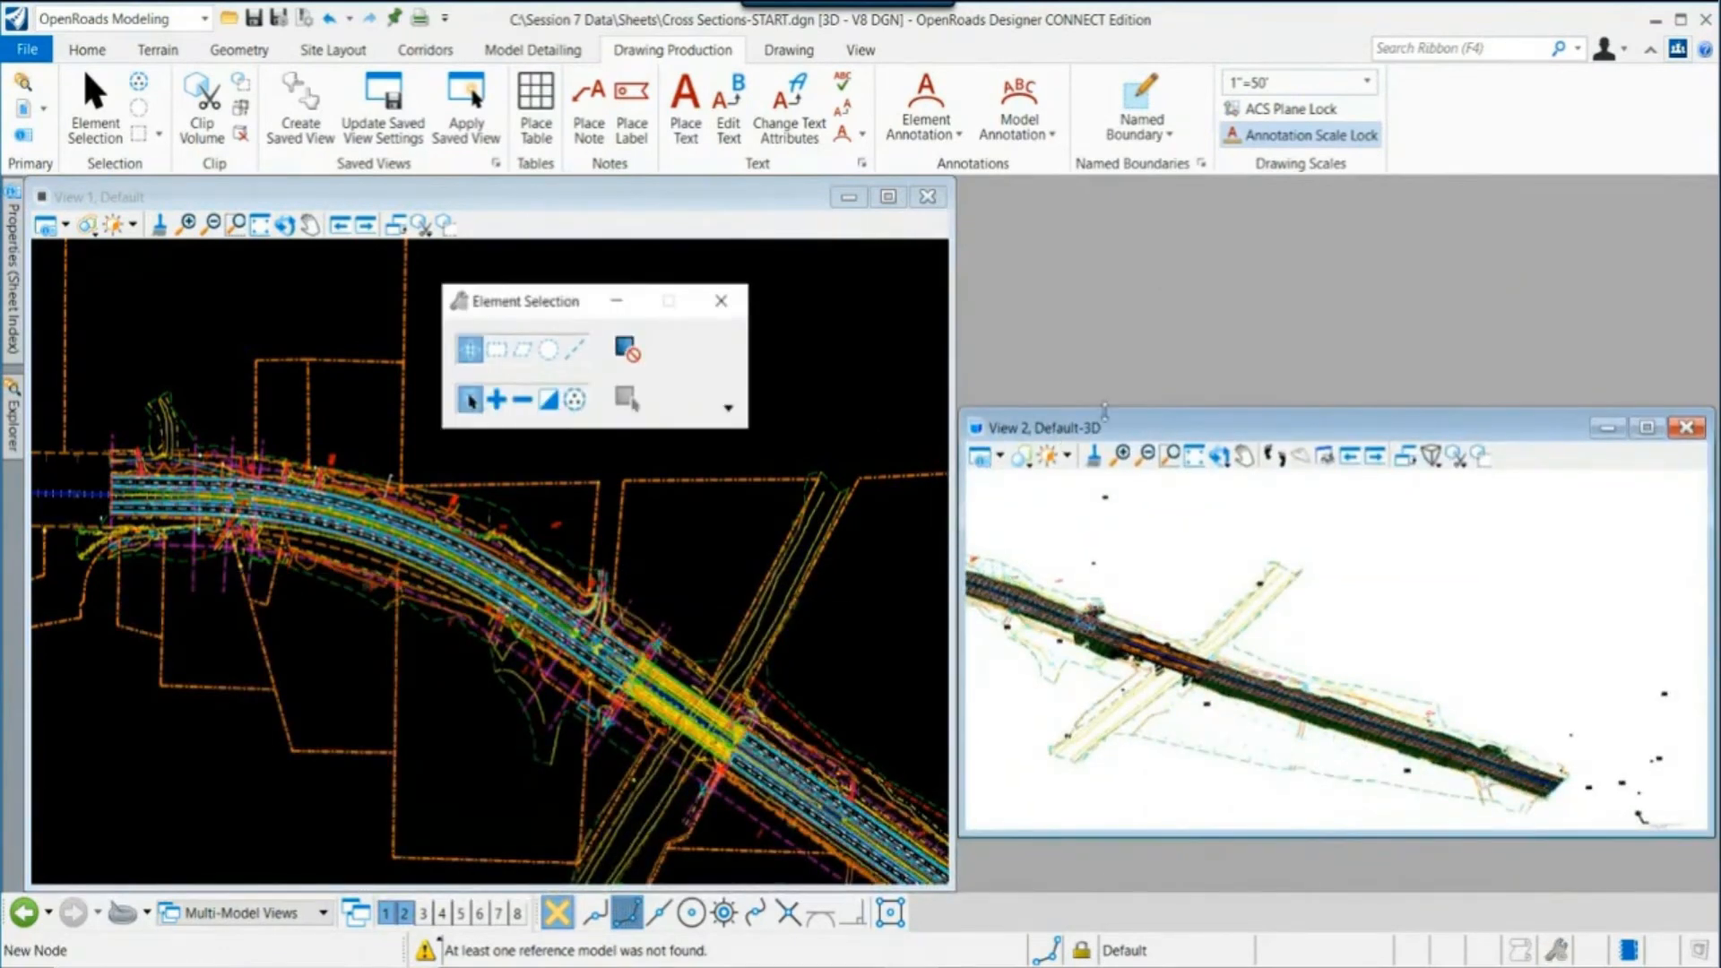
pyautogui.moveTo(1104, 412); pyautogui.dragTo(1105, 186)
pyautogui.moveTo(1309, 838); pyautogui.dragTo(1309, 891)
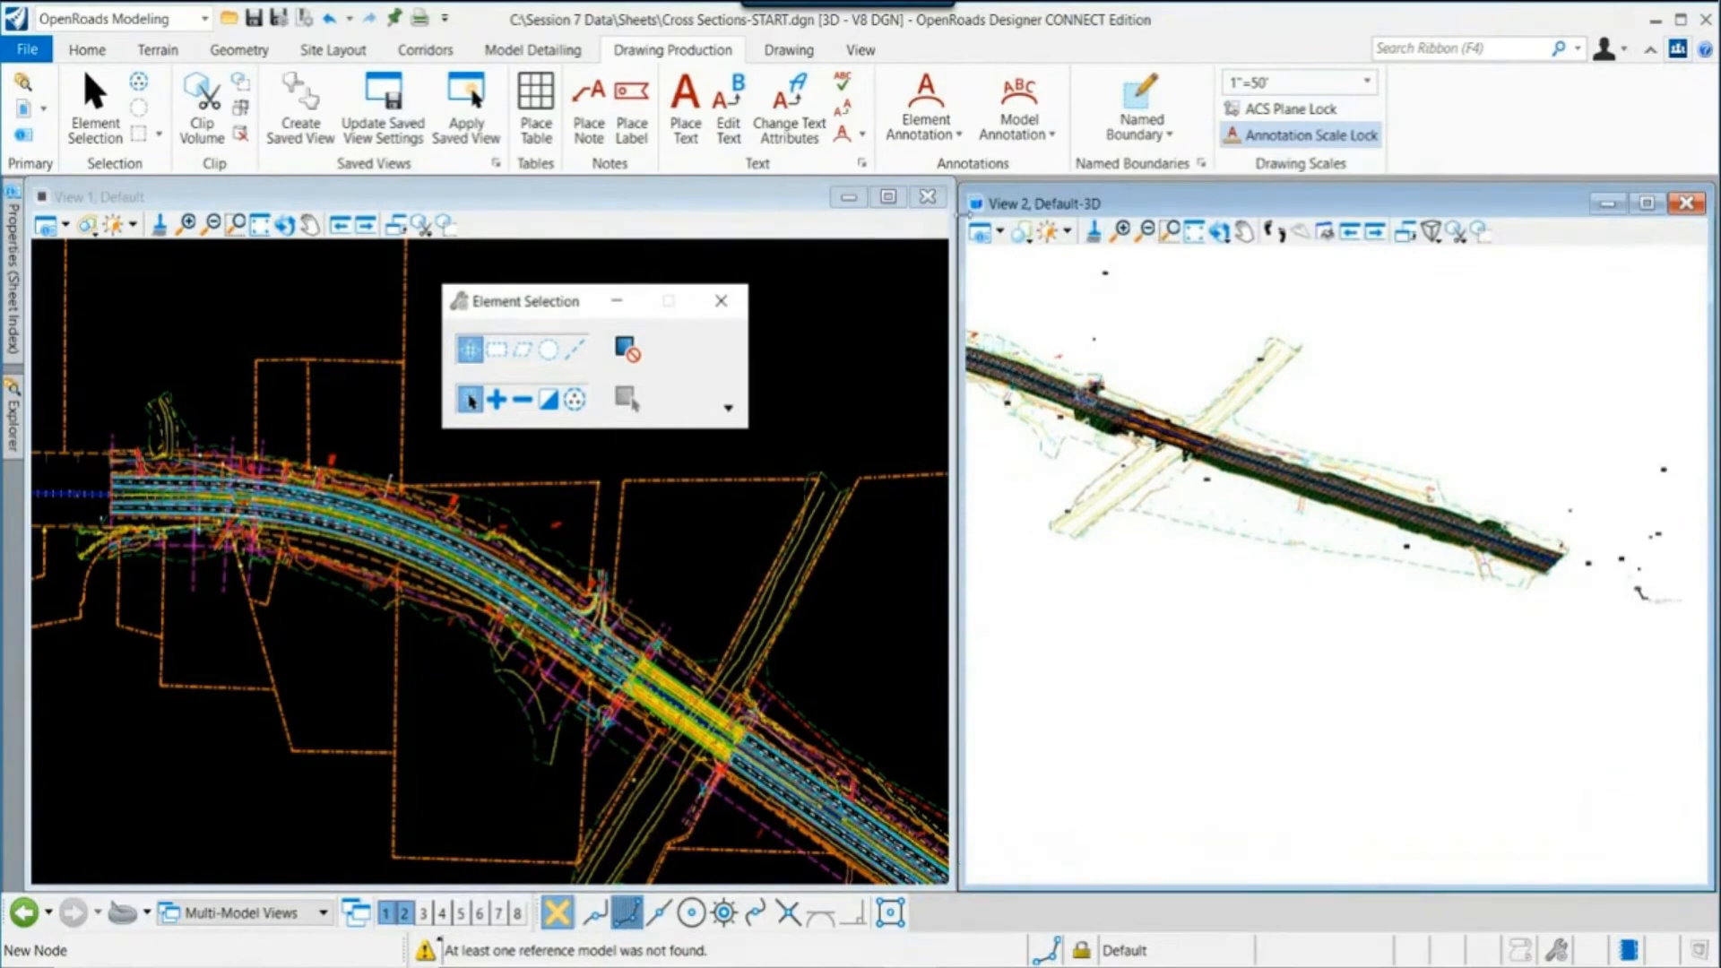
pyautogui.click(861, 50)
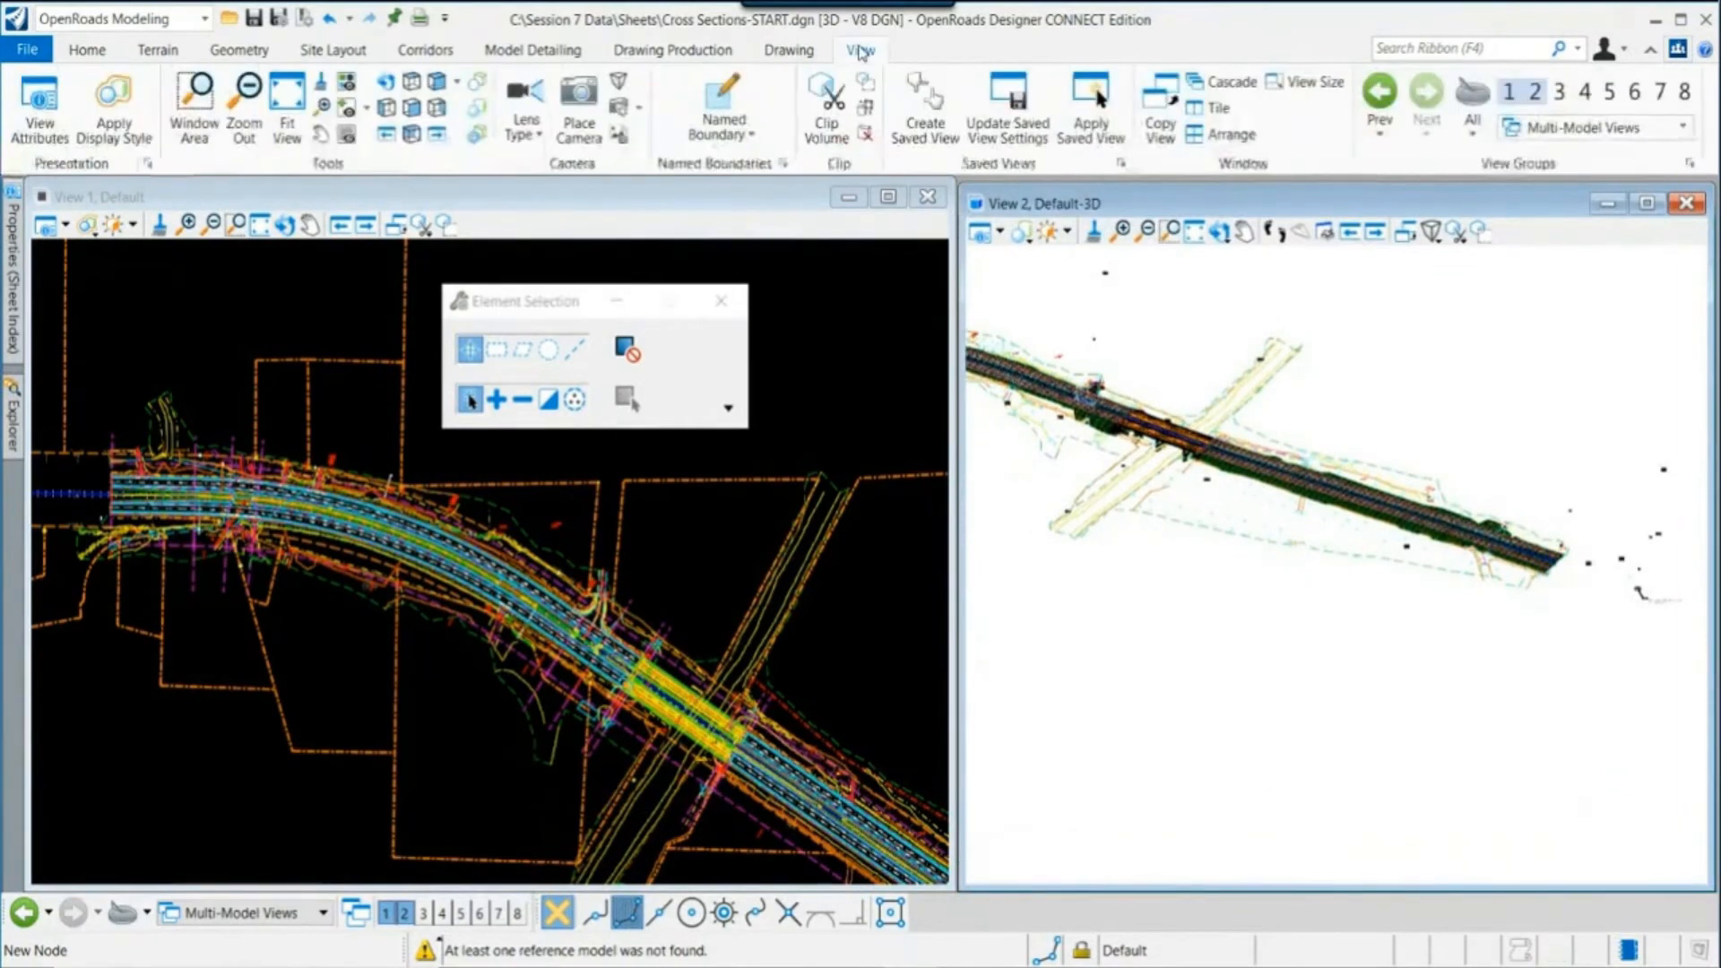
pyautogui.click(1219, 133)
pyautogui.click(235, 224)
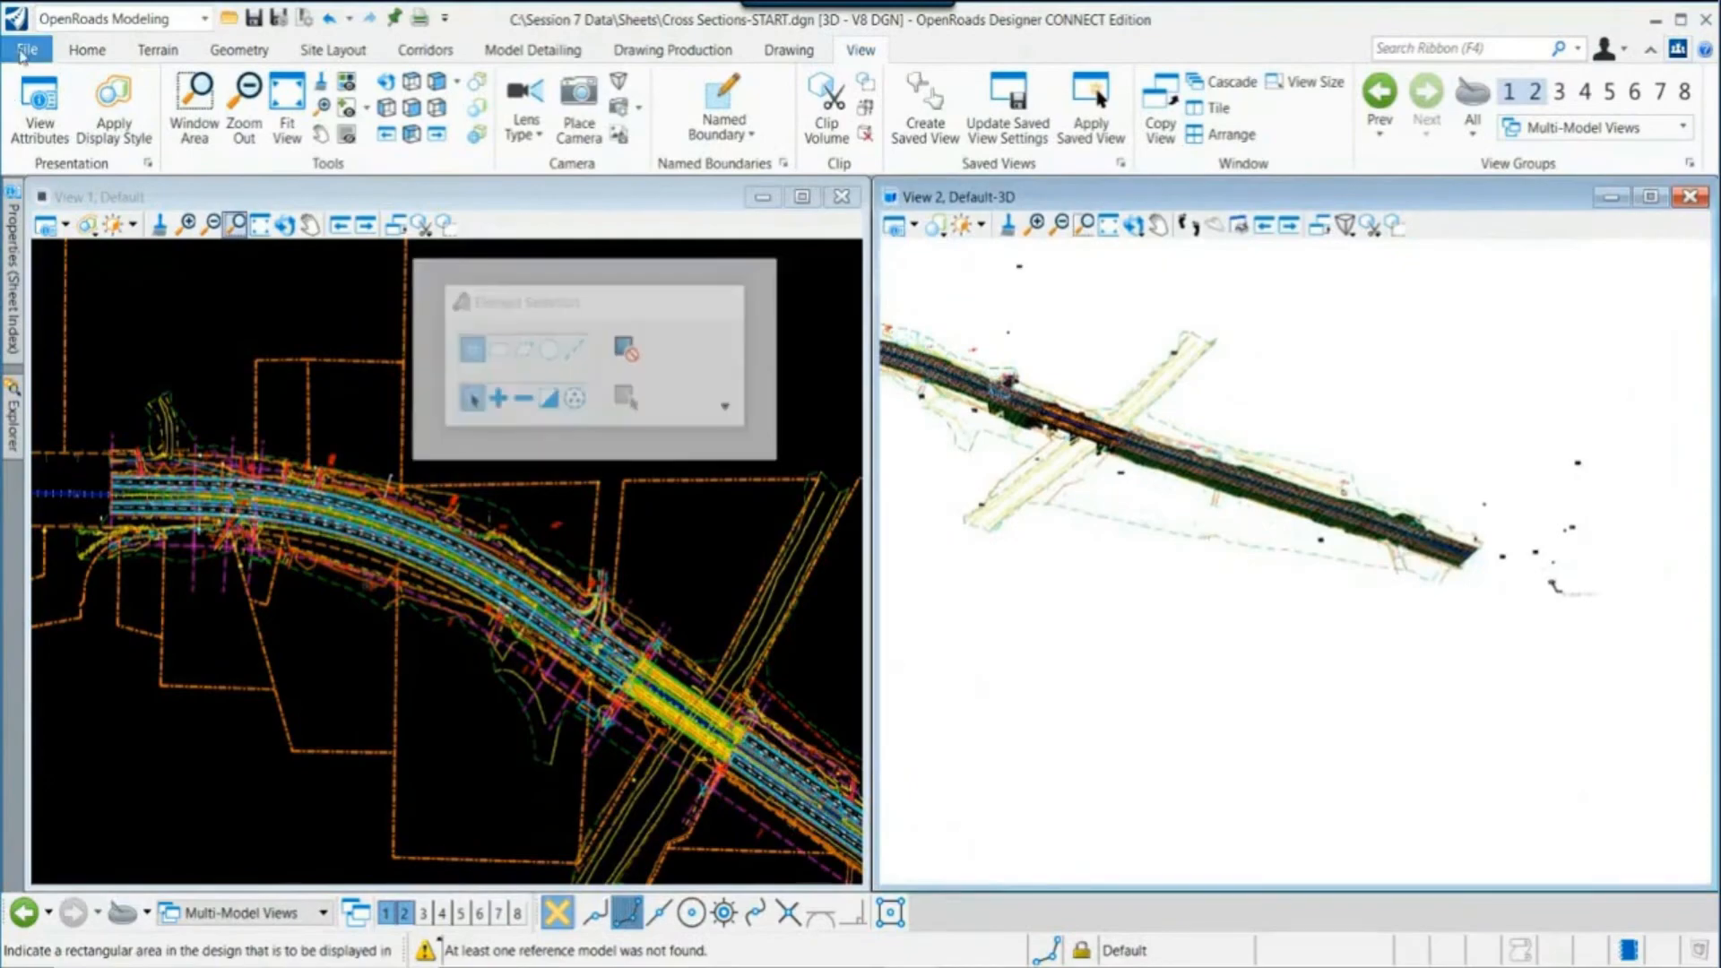
# Step: Save the file's view settings and move the Element Selection dialog clear of the plan view
pyautogui.click(24, 52)
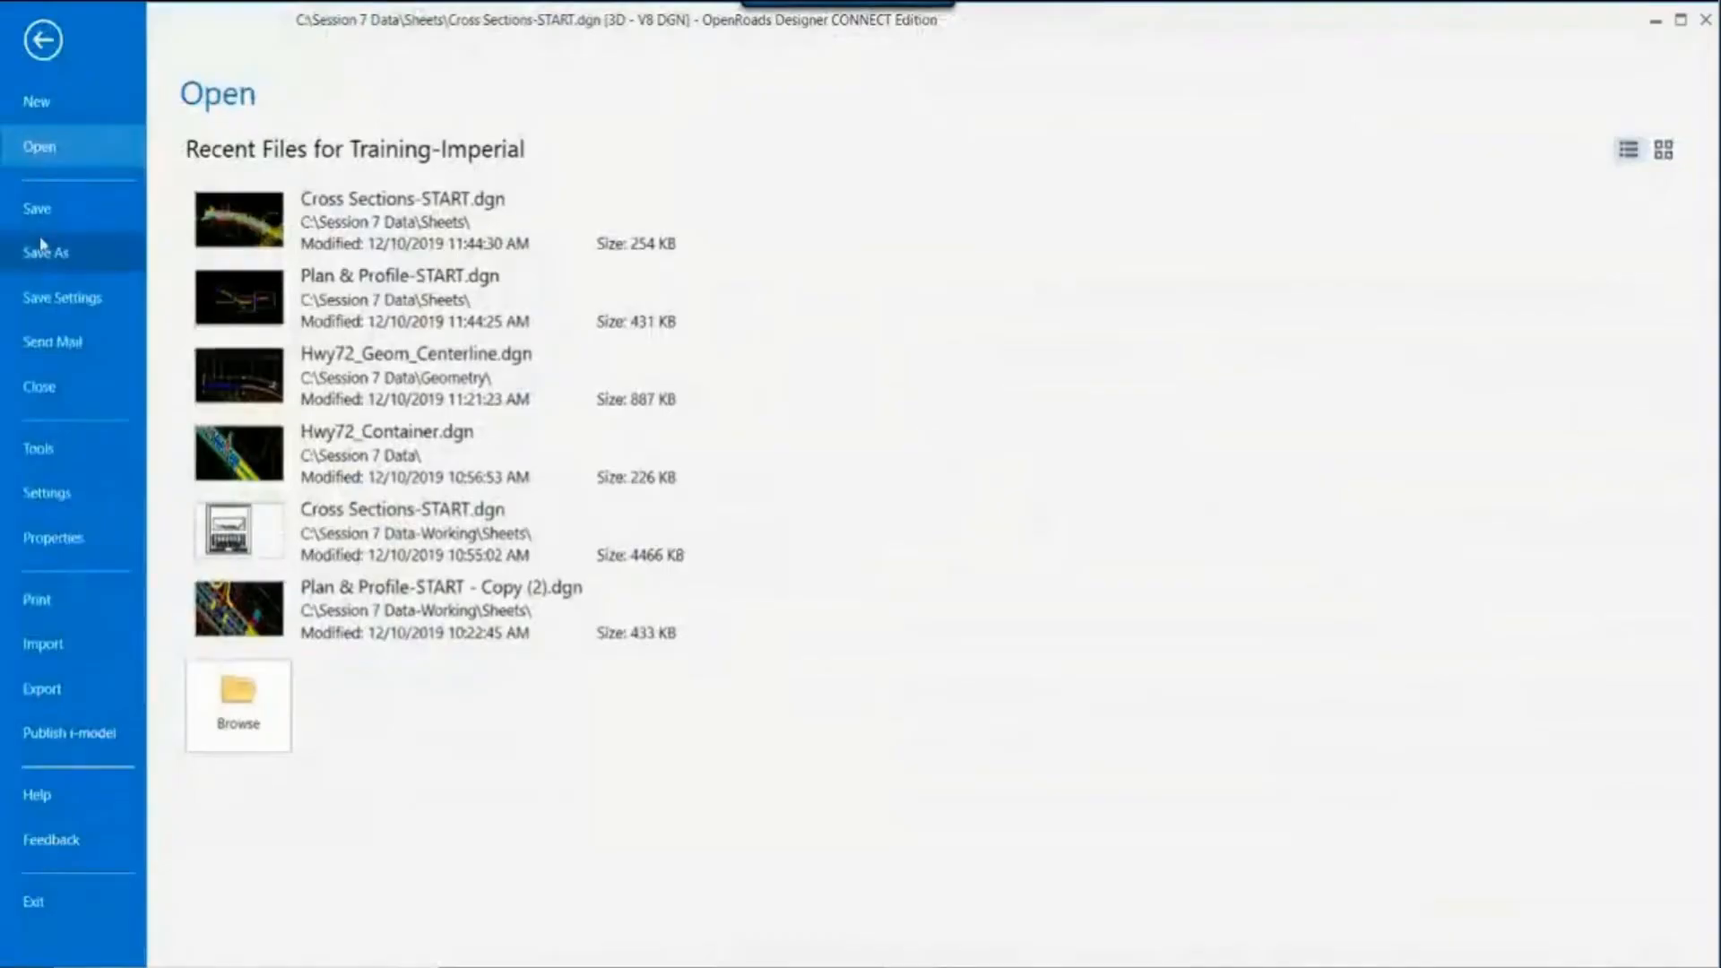
pyautogui.click(59, 298)
pyautogui.moveTo(571, 313); pyautogui.dragTo(1342, 795)
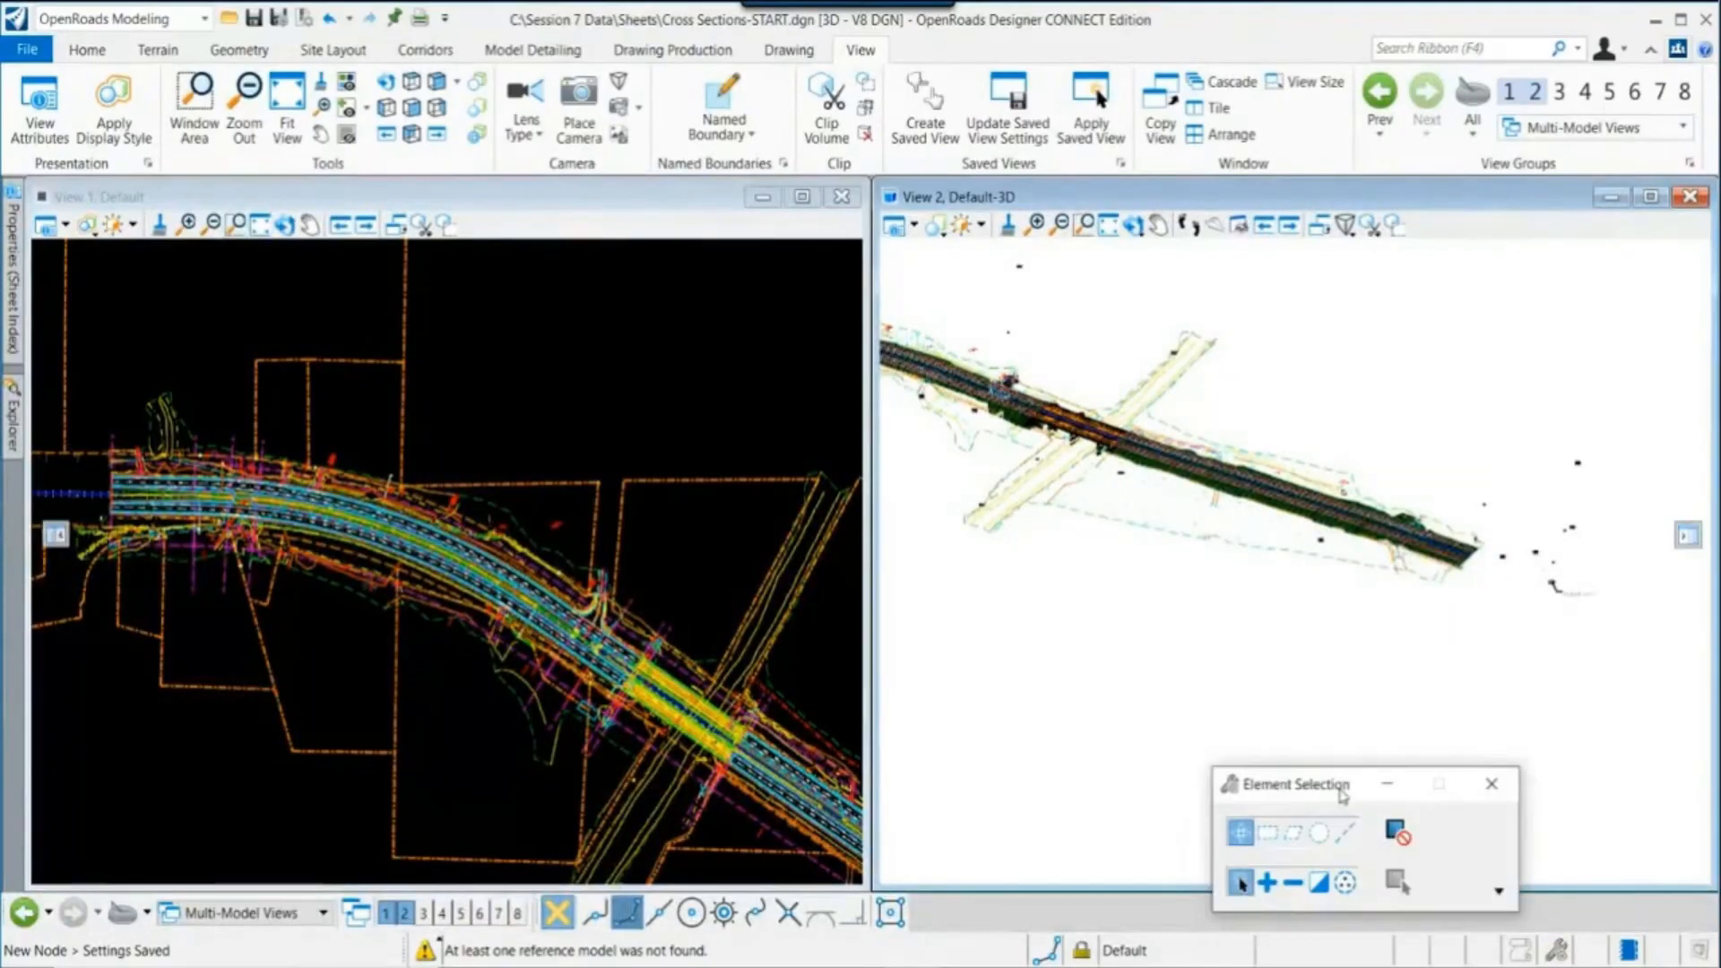
# Step: Examine the 3D roadway and bridge model and the Highway 72 plan, ending with the plan view active
pyautogui.scroll(6, 1151, 673)
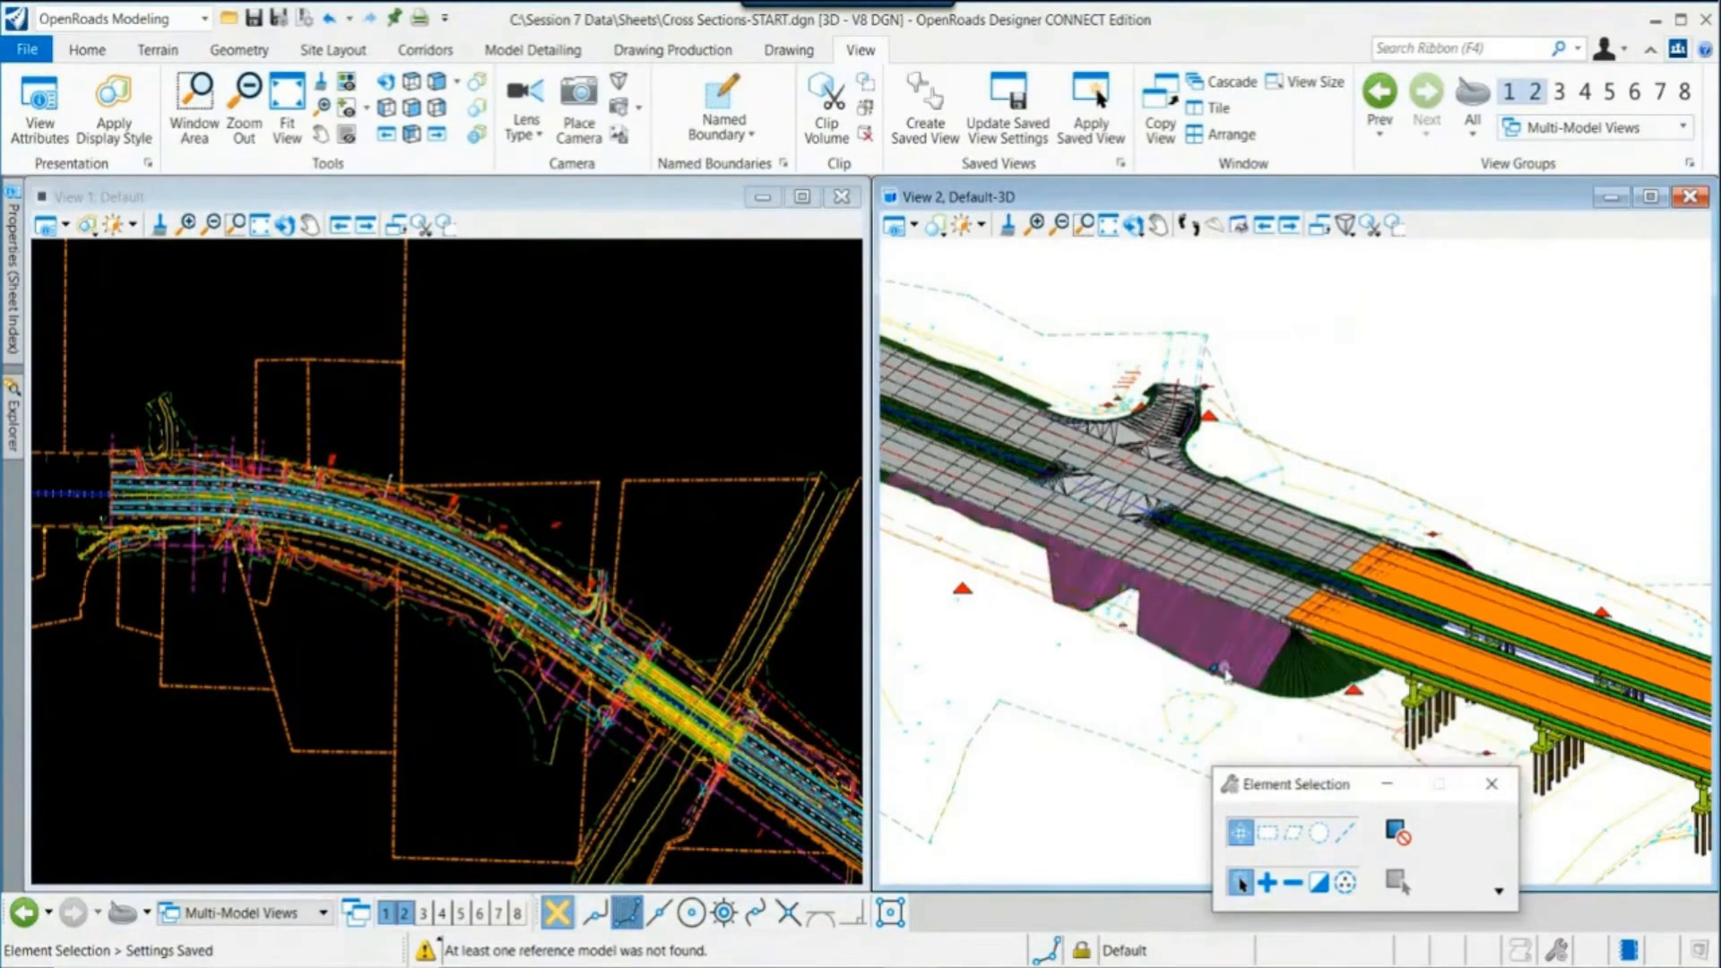
pyautogui.scroll(-2, 1197, 722)
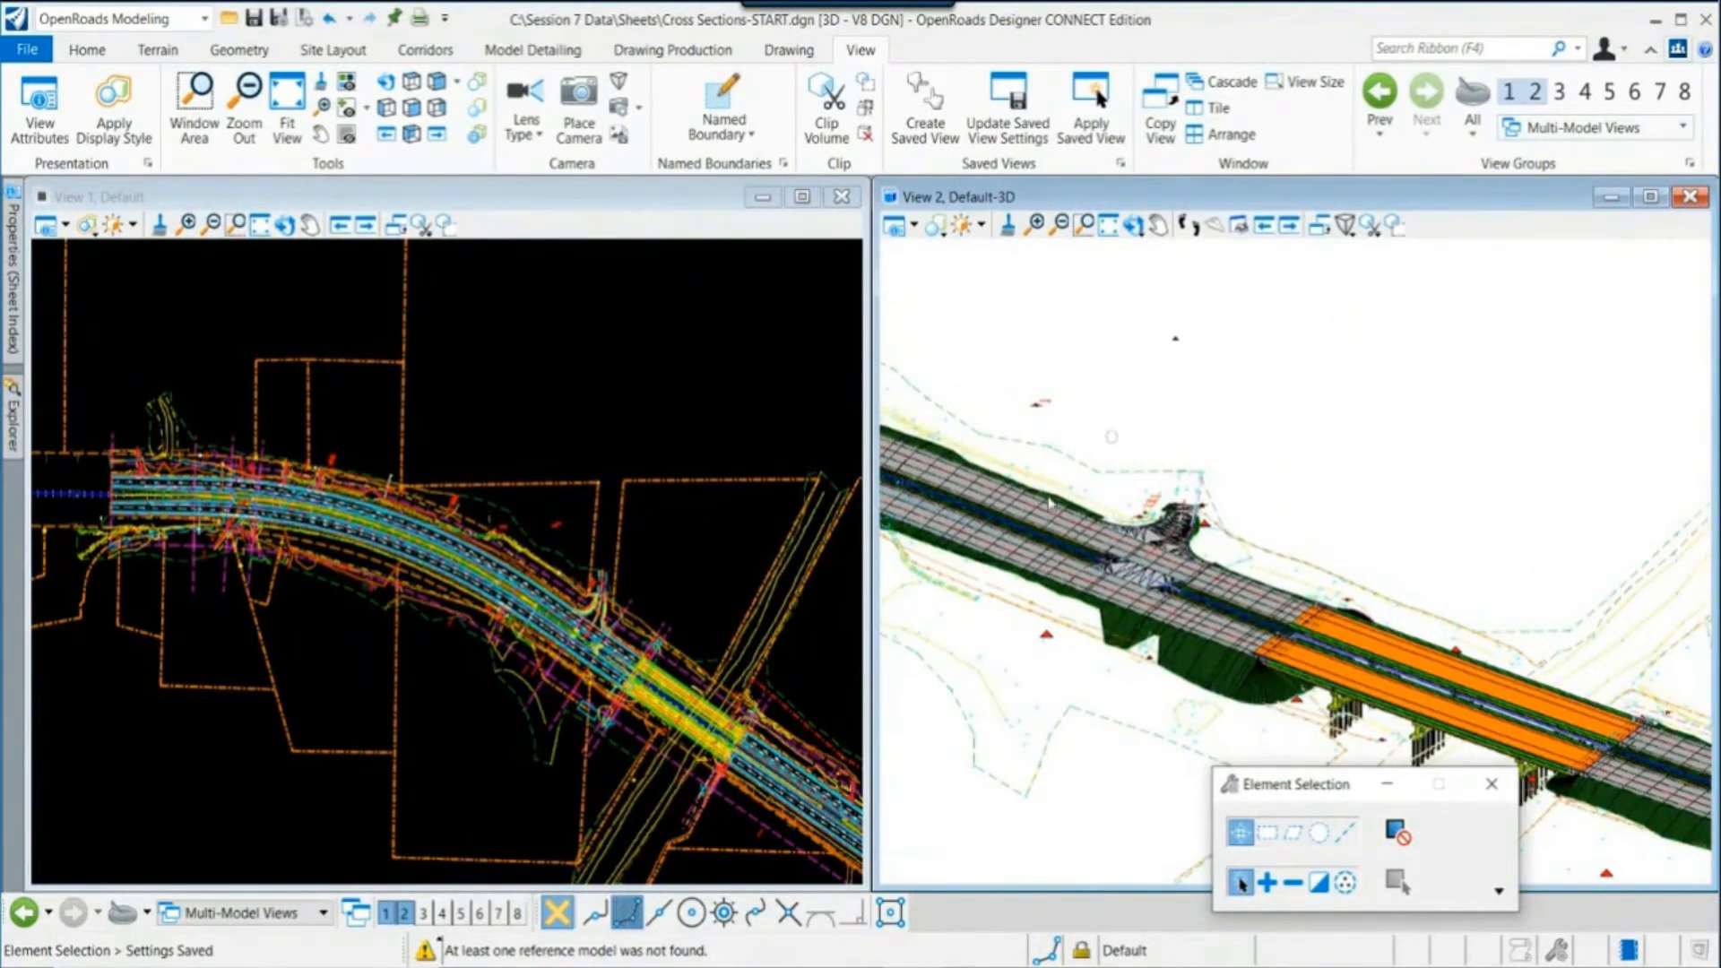
pyautogui.scroll(3, 496, 621)
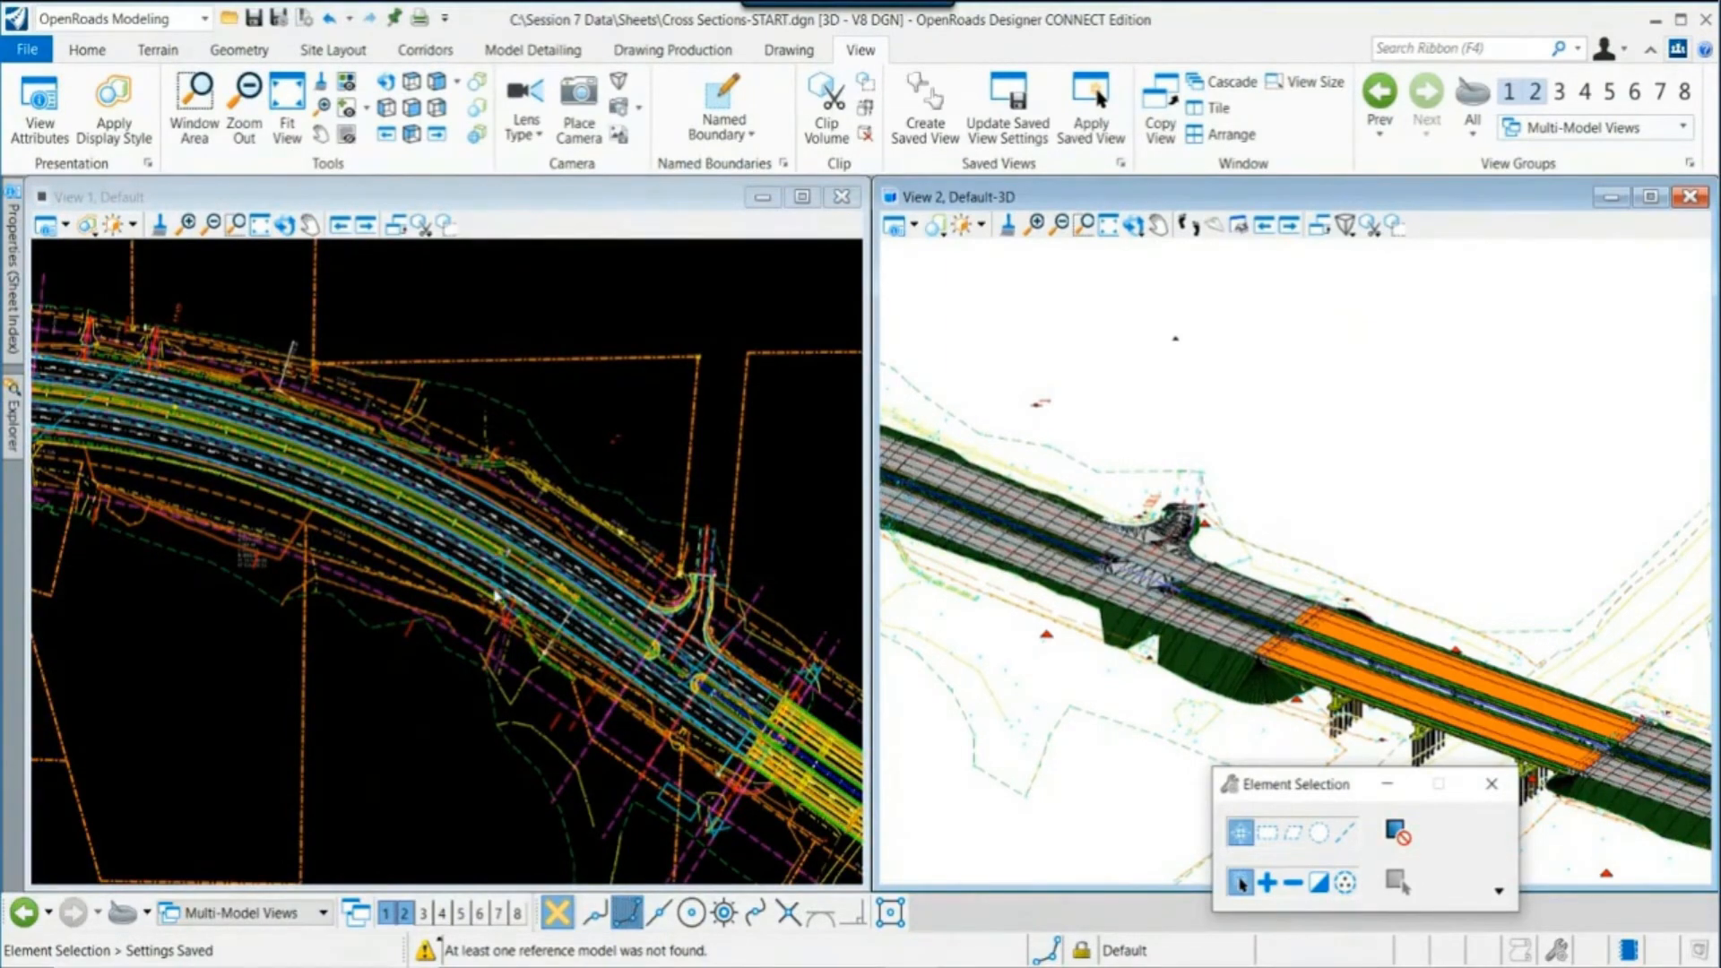
pyautogui.scroll(-3, 499, 595)
pyautogui.scroll(3, 314, 644)
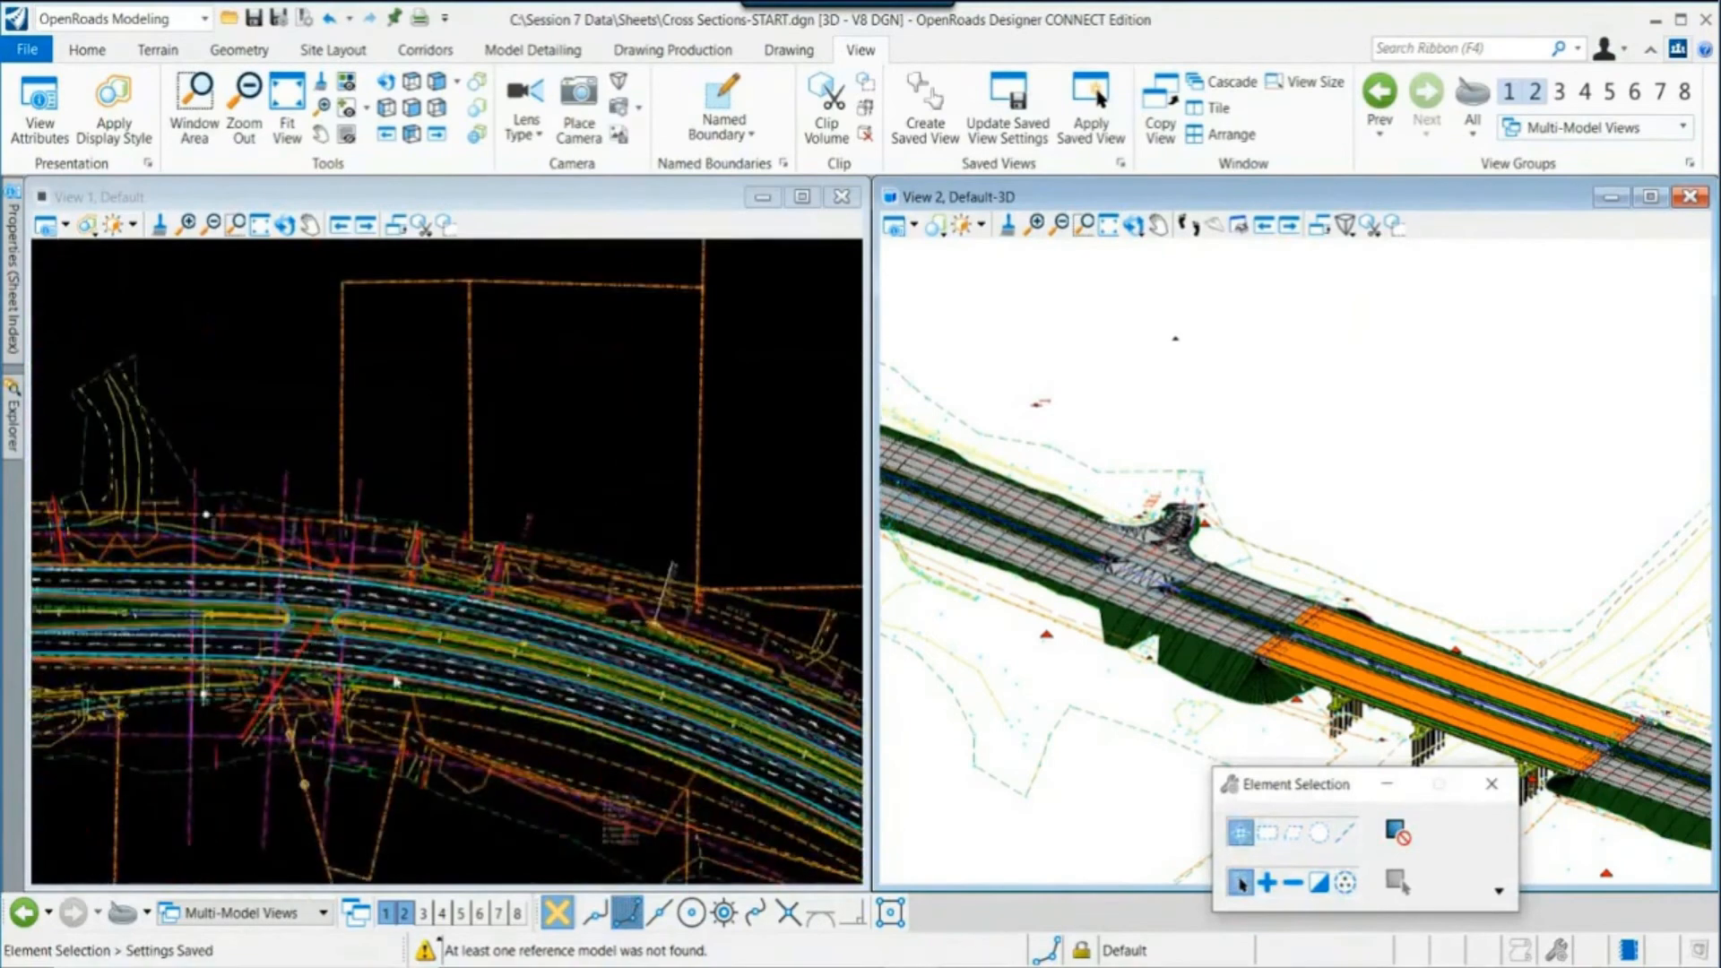
pyautogui.click(477, 204)
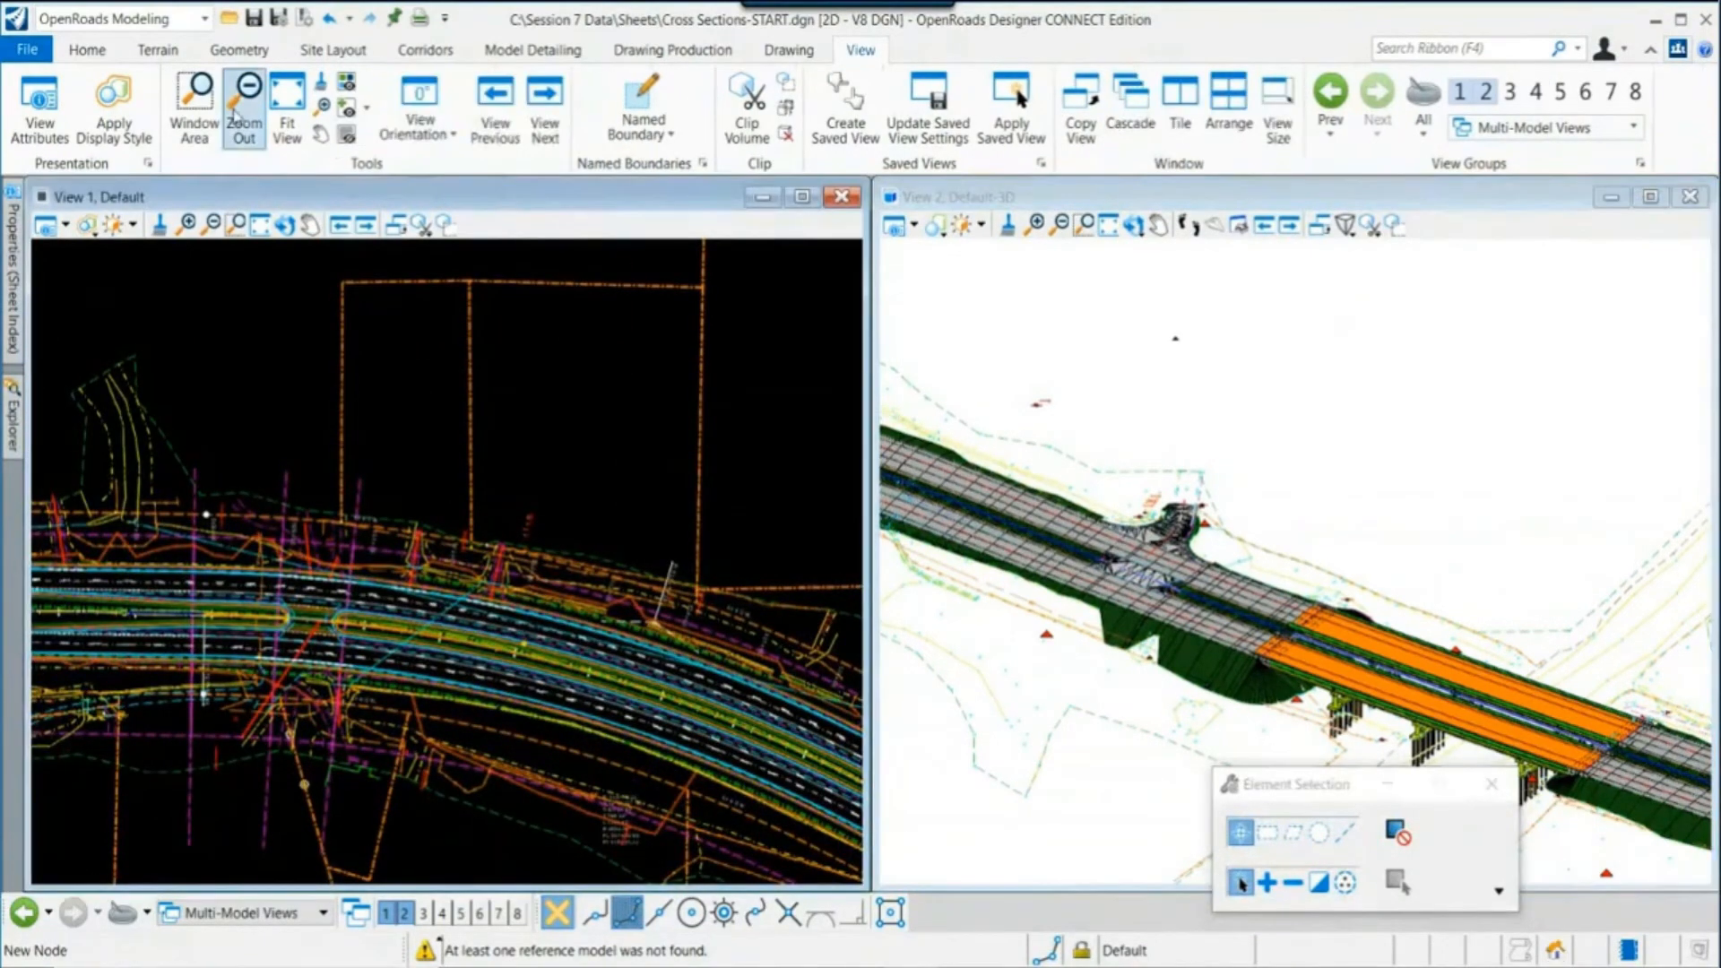
# Step: Turn off the display of the Hwy 72_Geom-Property Lines.dgn reference and close the reference list
pyautogui.click(87, 53)
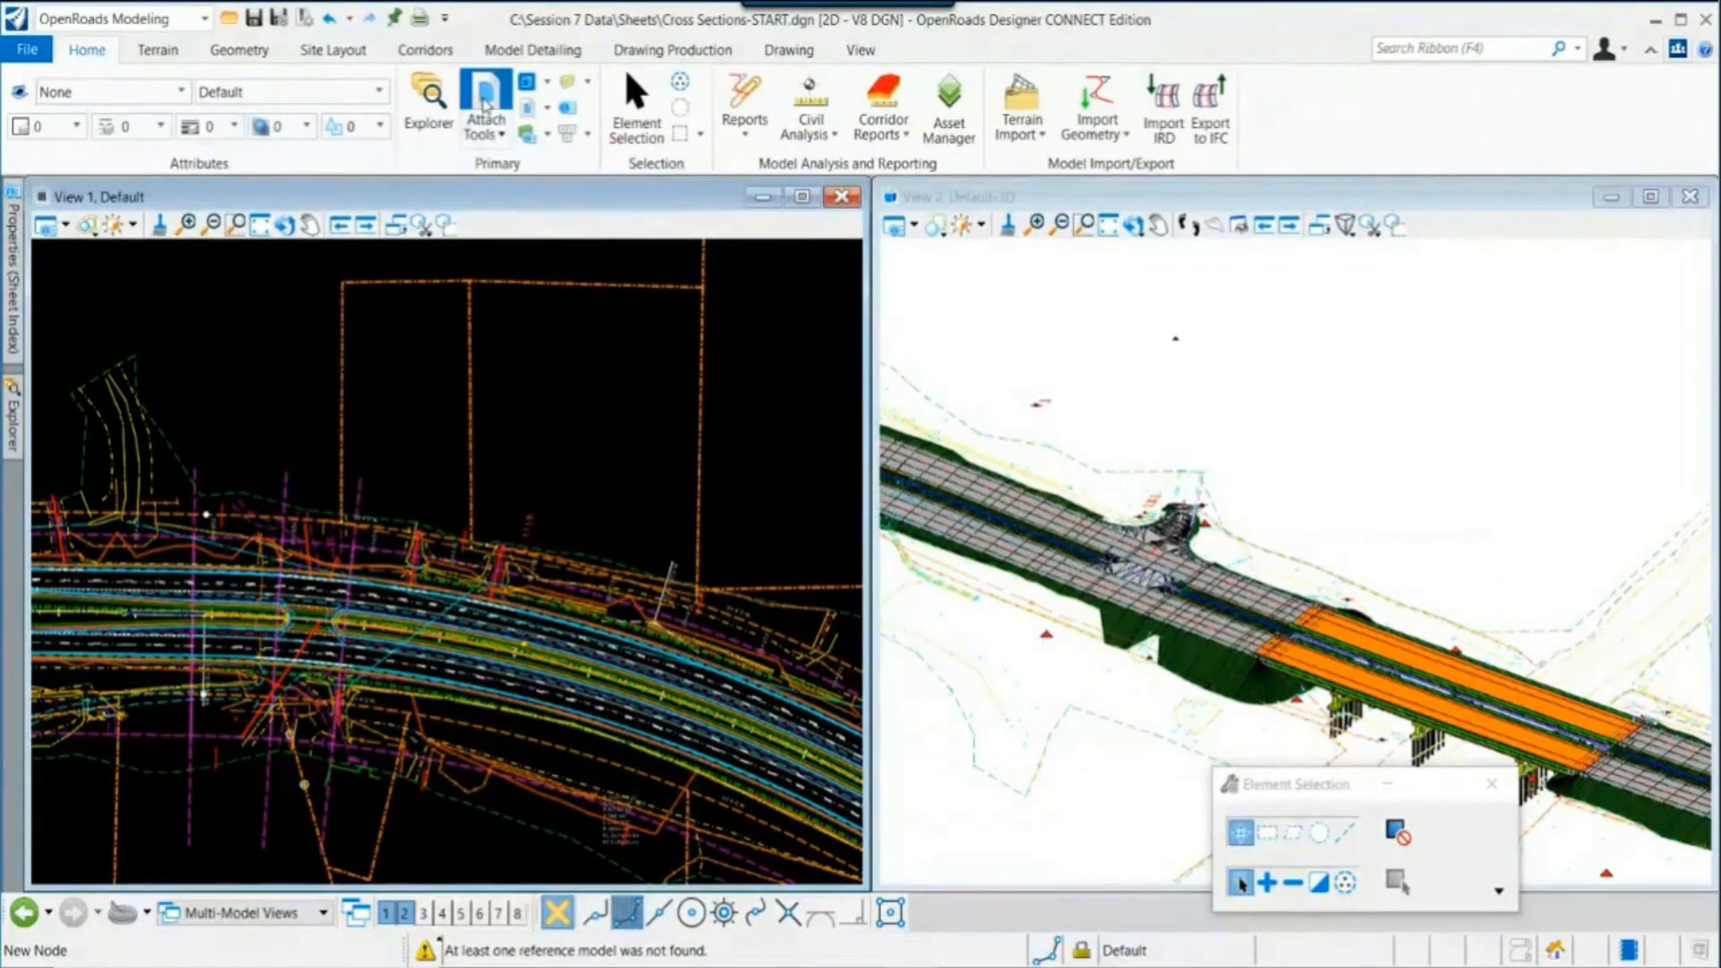
pyautogui.click(484, 101)
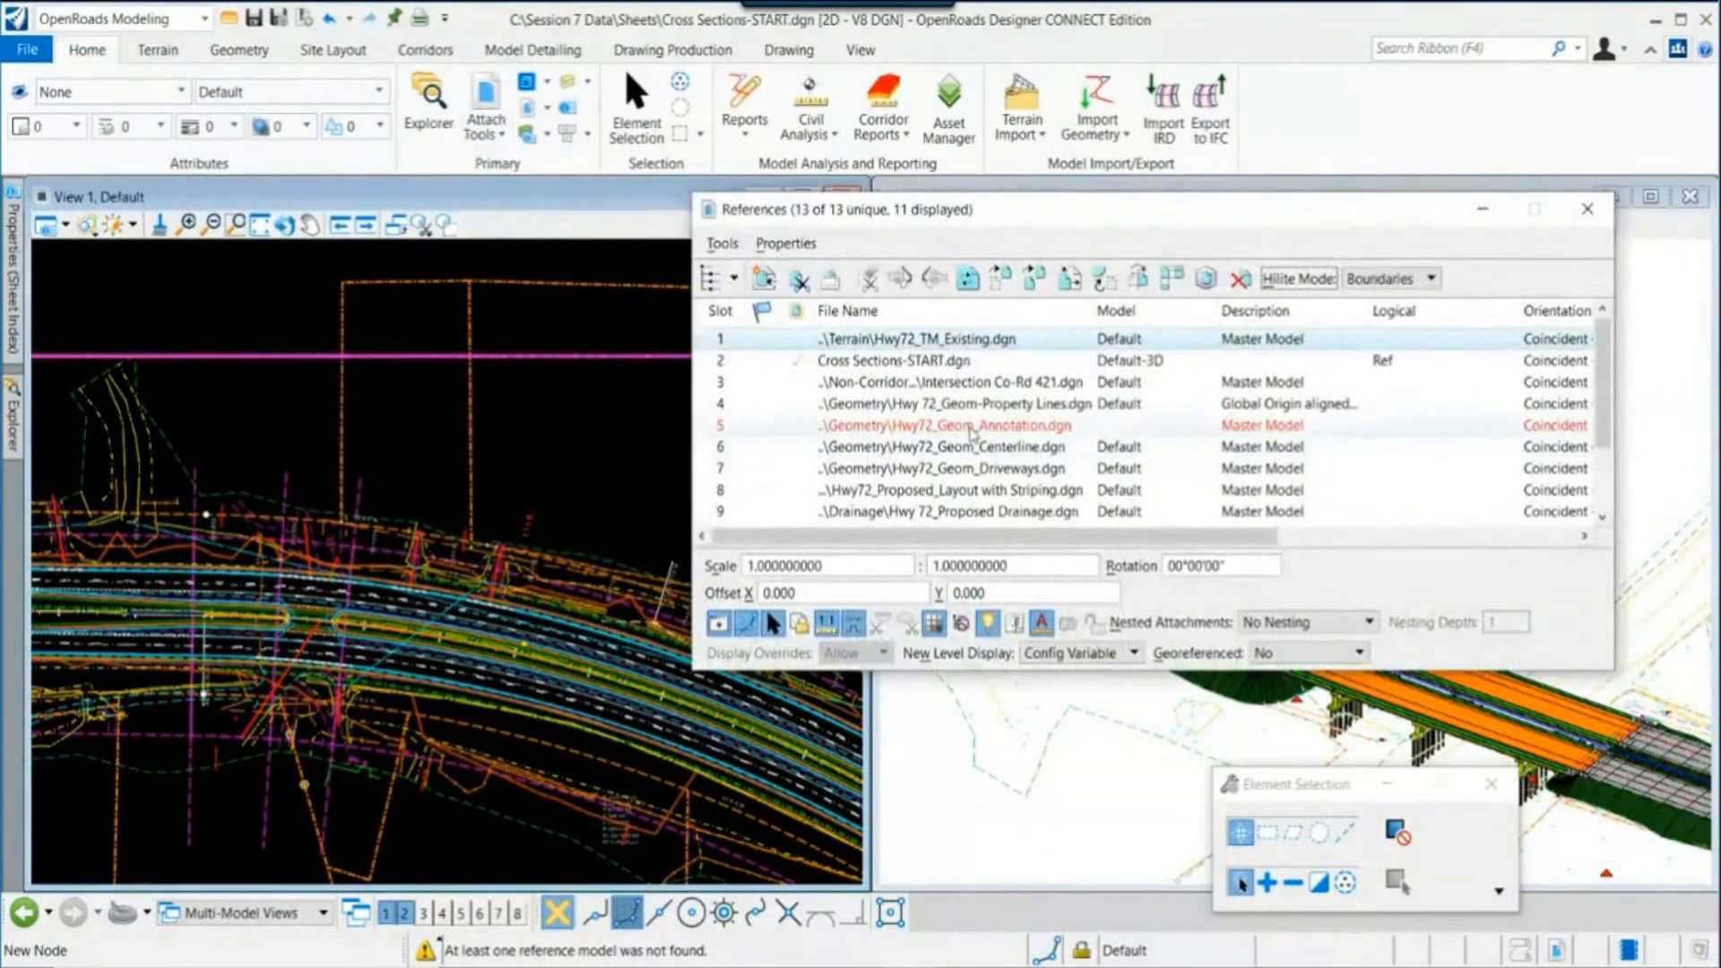
pyautogui.click(897, 403)
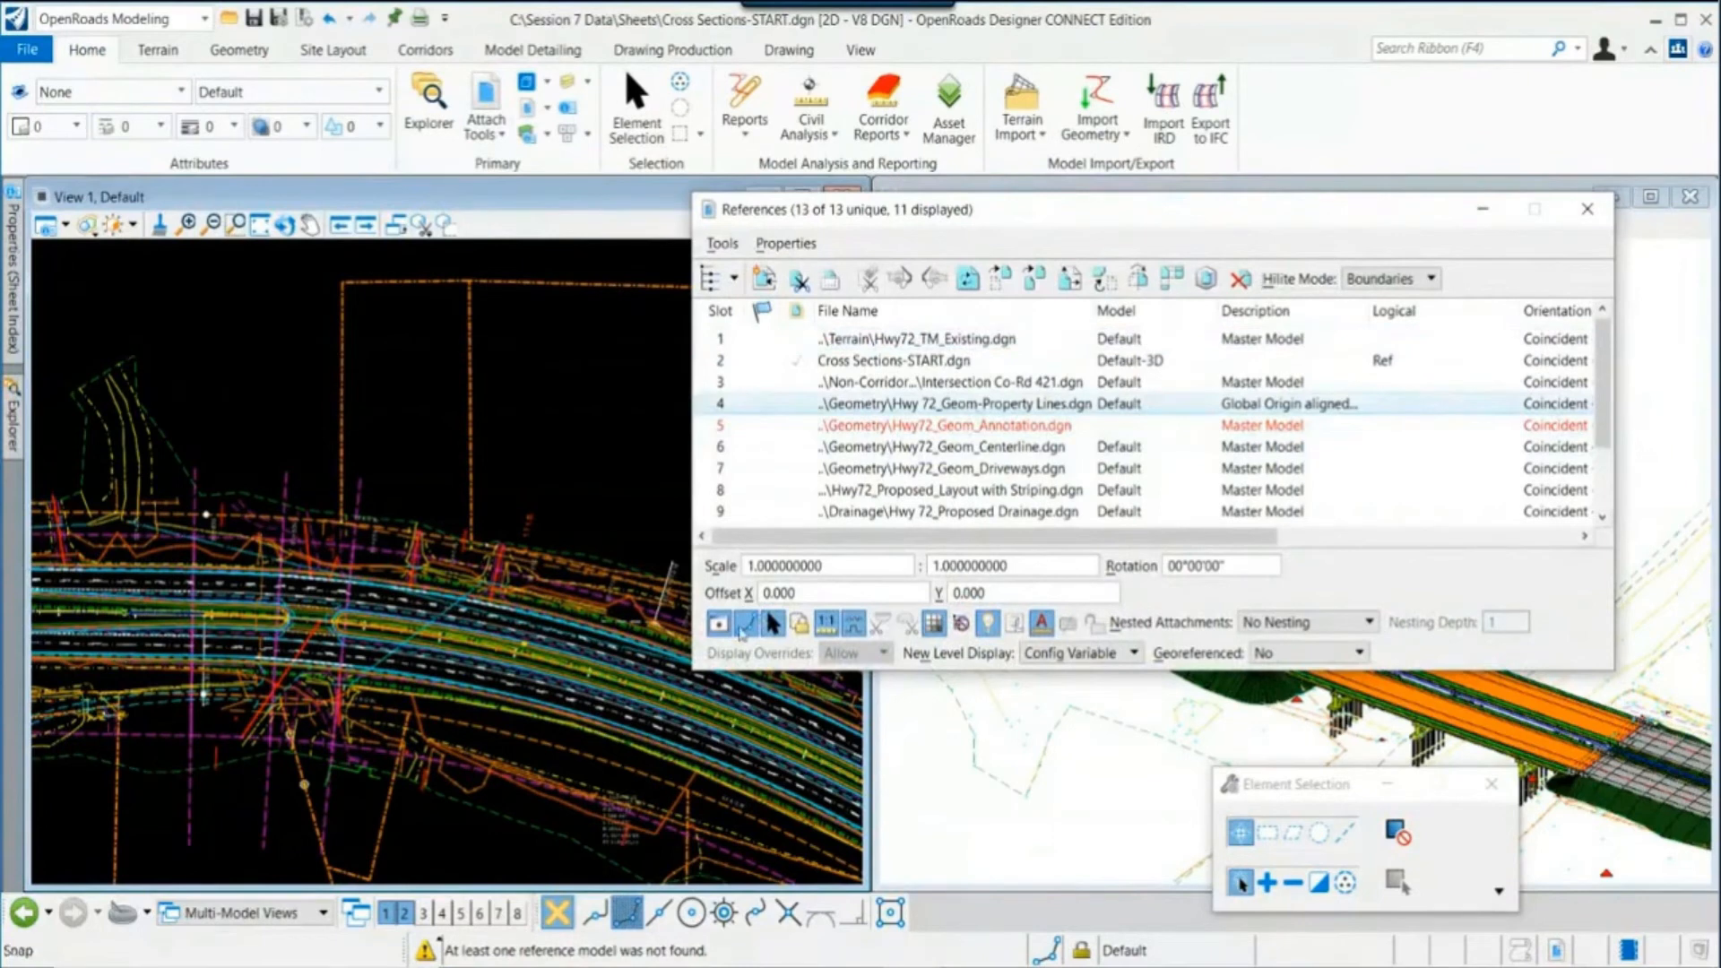
pyautogui.click(718, 623)
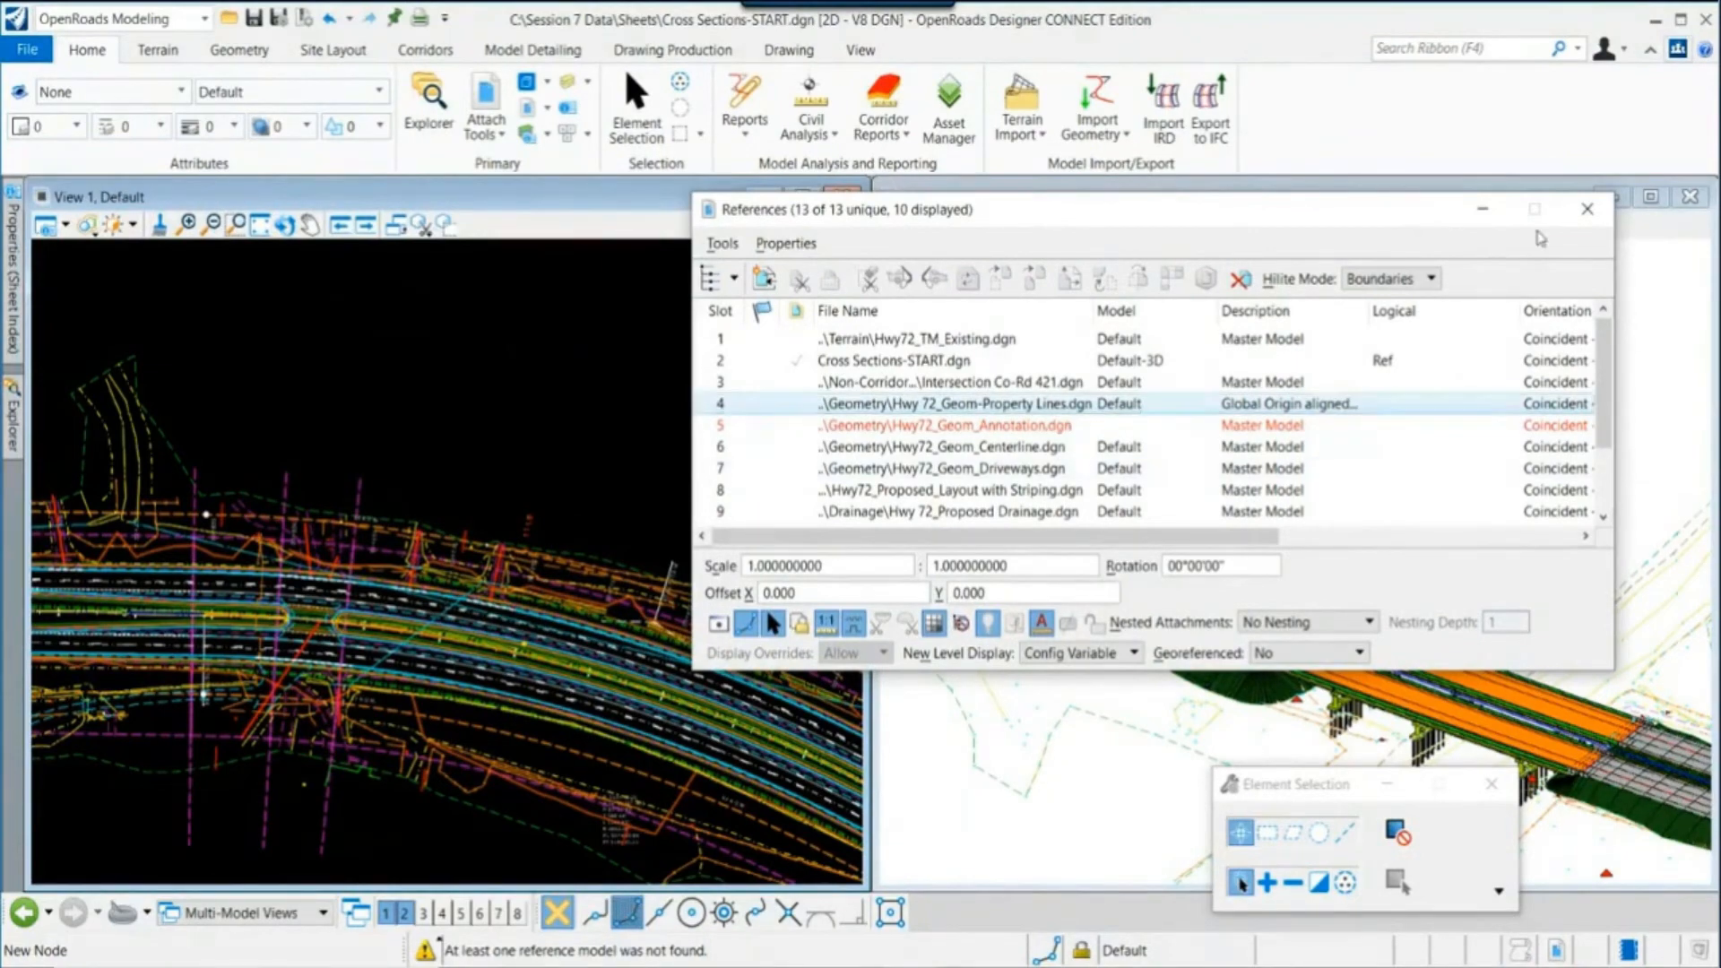
pyautogui.click(1588, 214)
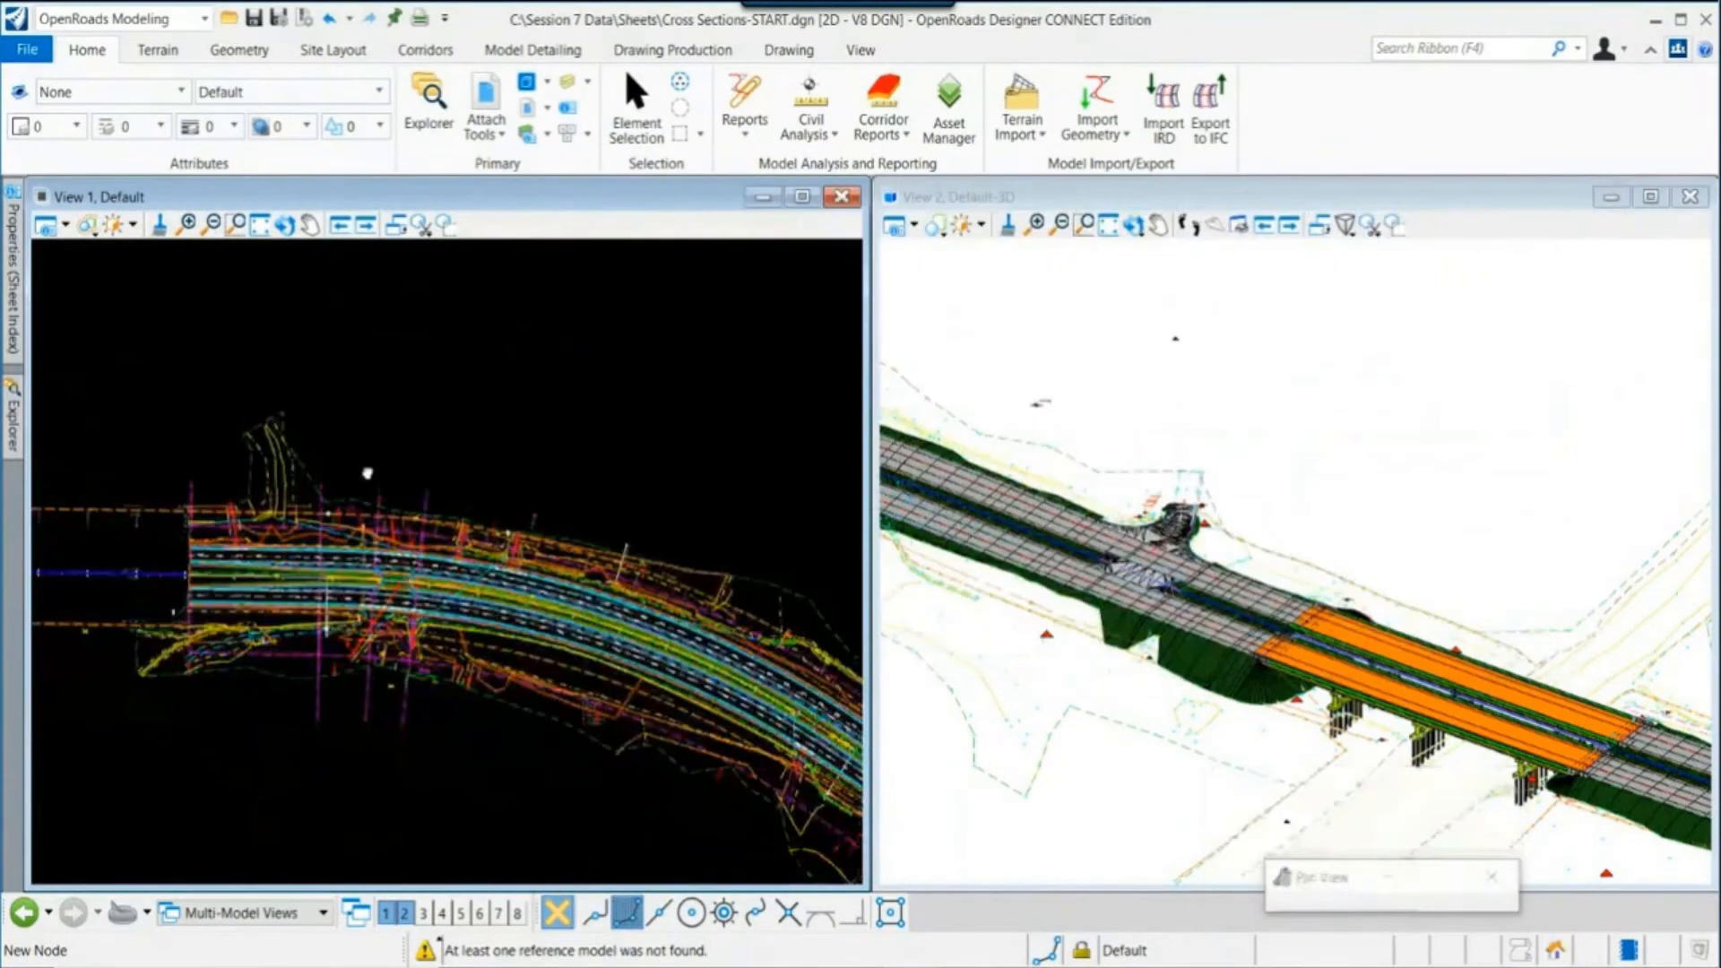
# Step: Start the Place Named Boundary tool in Civil Cross Section mode, with the start of the Highway 72 corridor in view
pyautogui.moveTo(368, 473); pyautogui.dragTo(530, 468, button='middle')
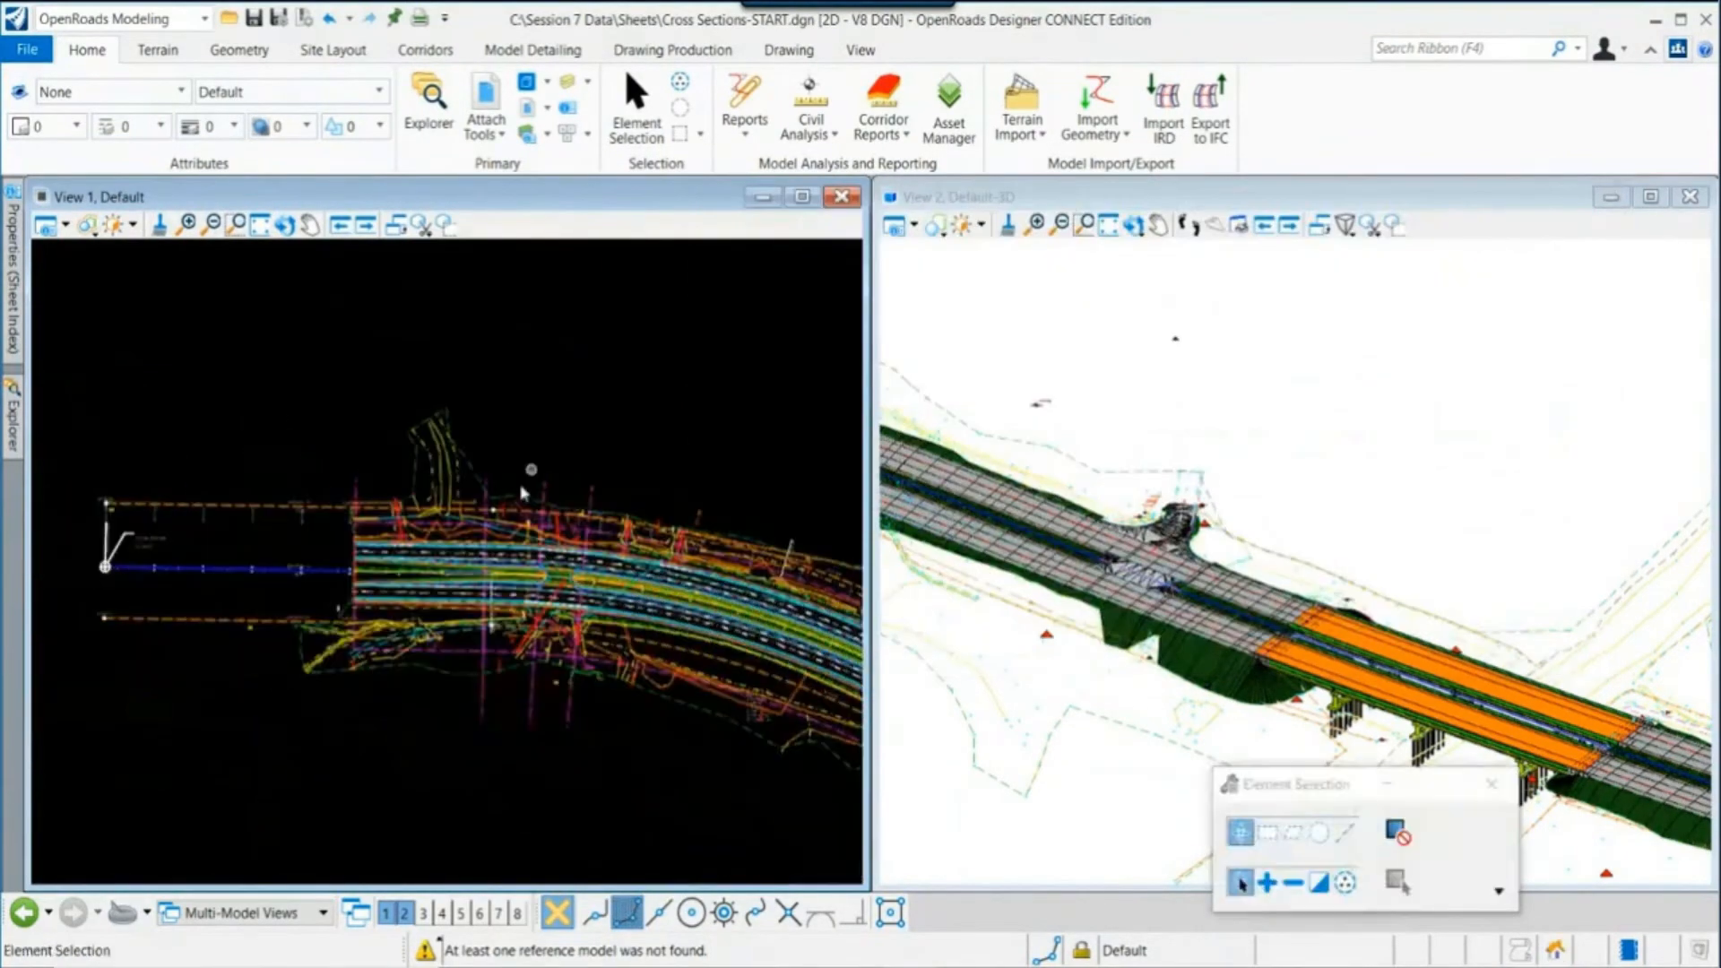
pyautogui.scroll(4, 477, 606)
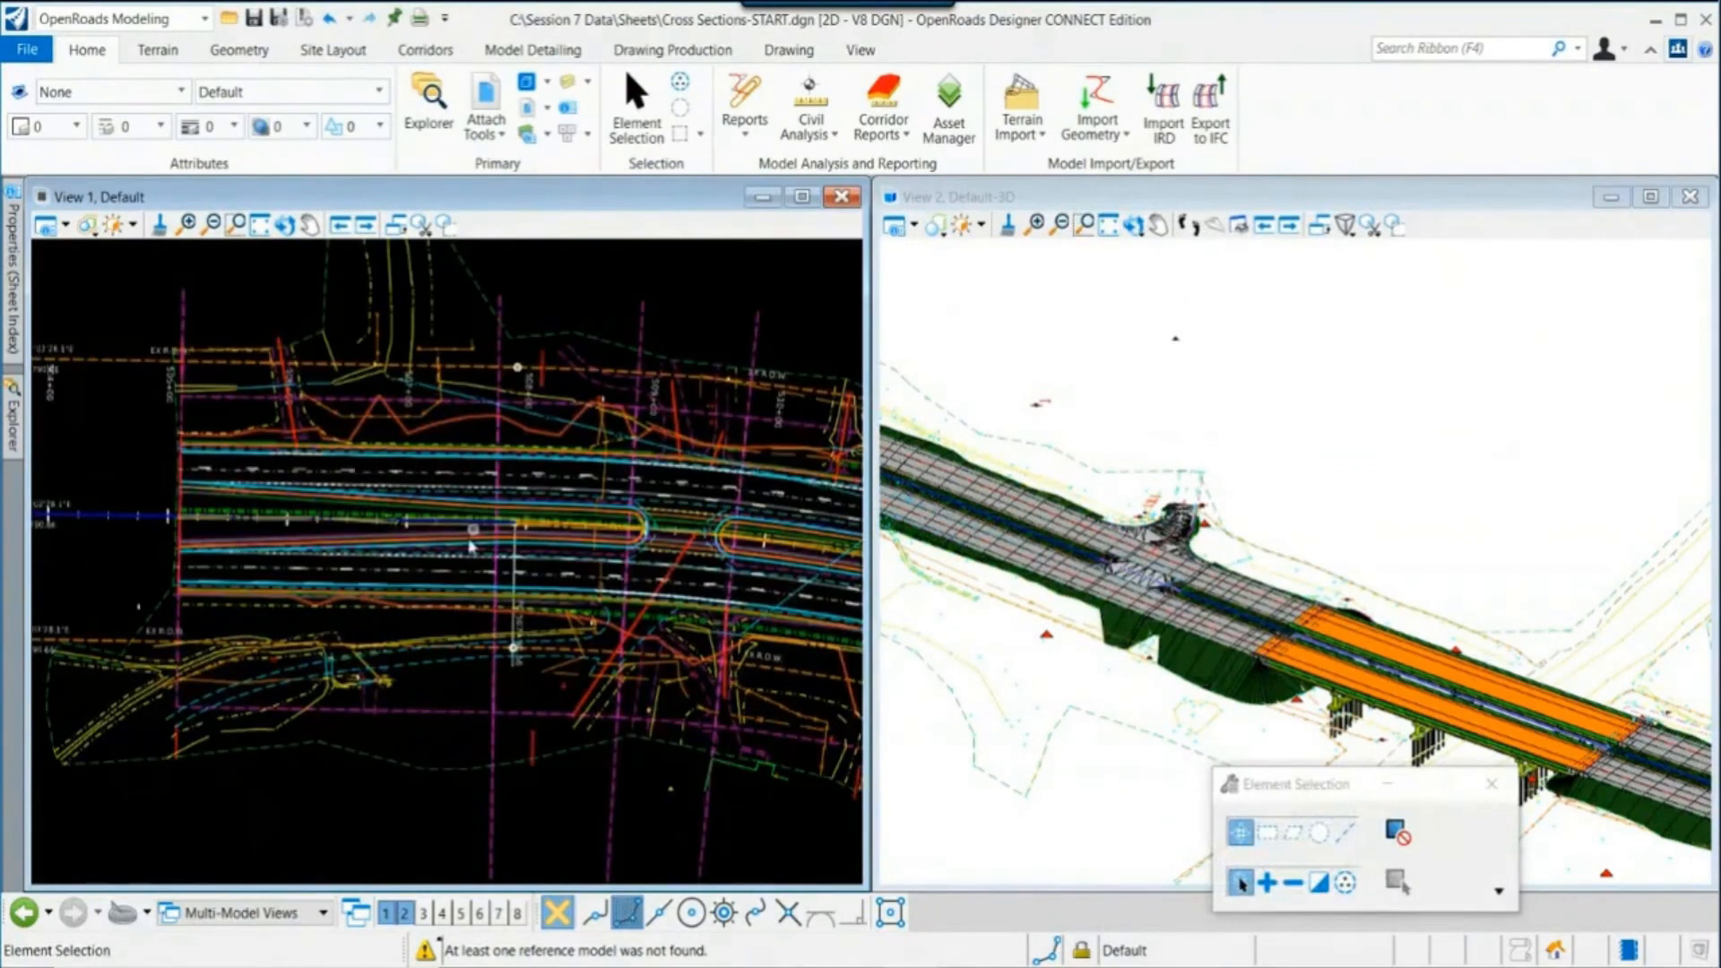
pyautogui.scroll(1, 436, 613)
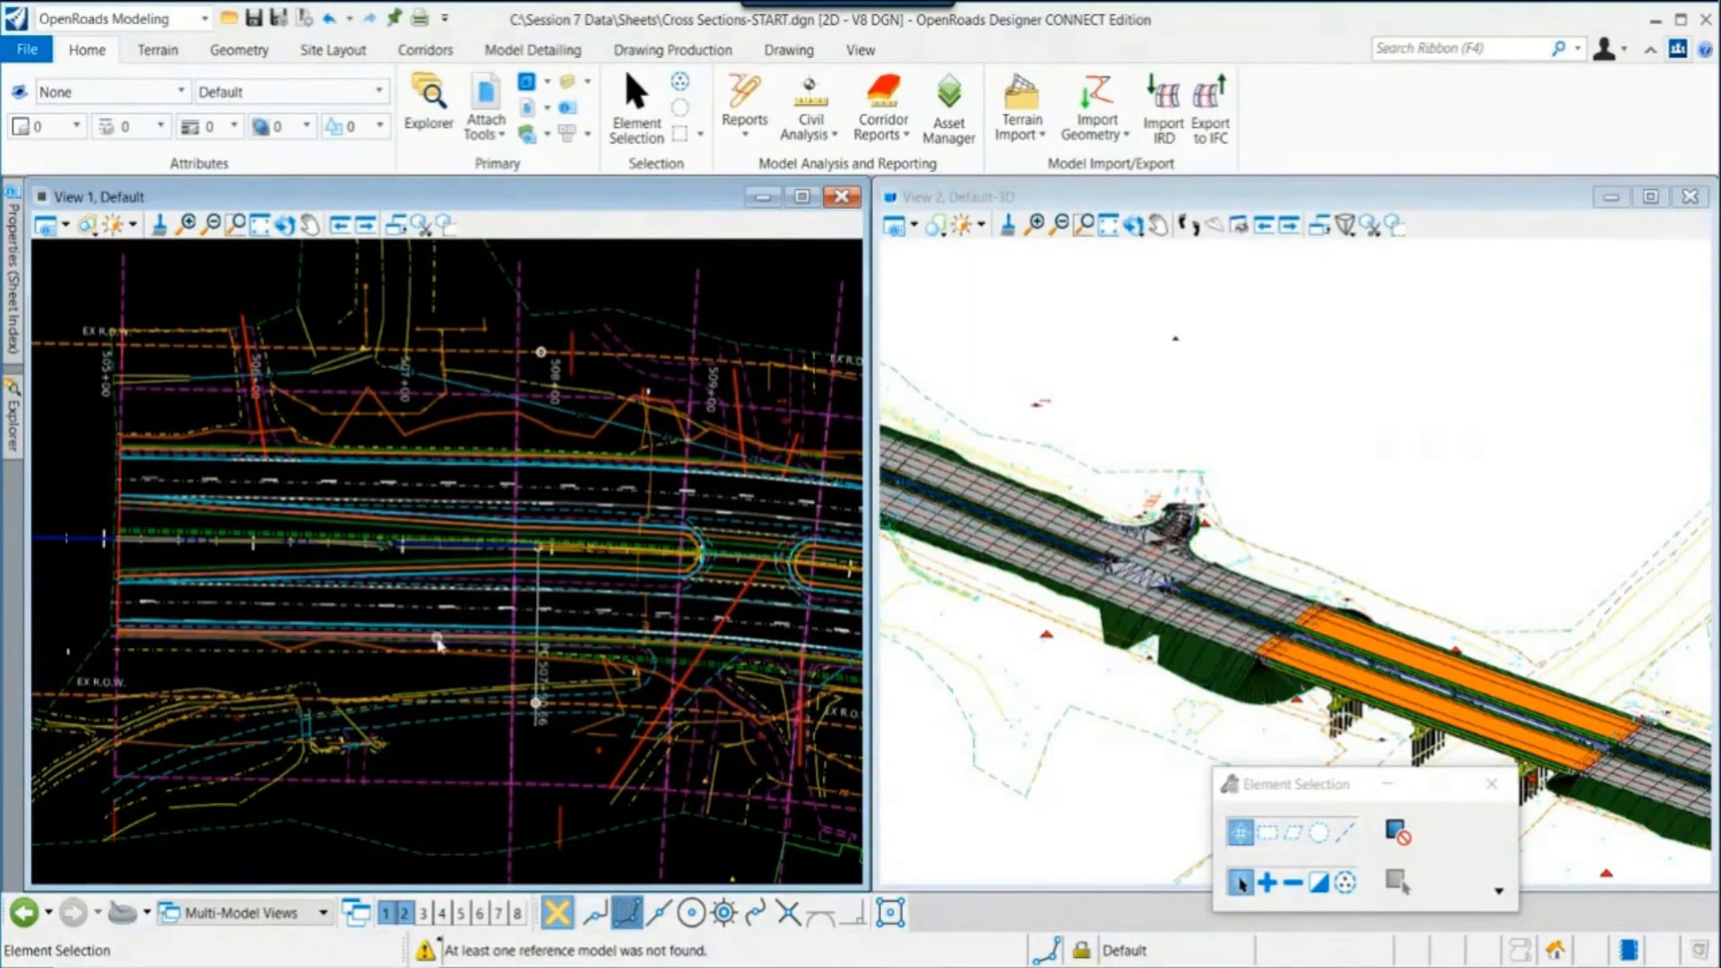
pyautogui.moveTo(440, 642)
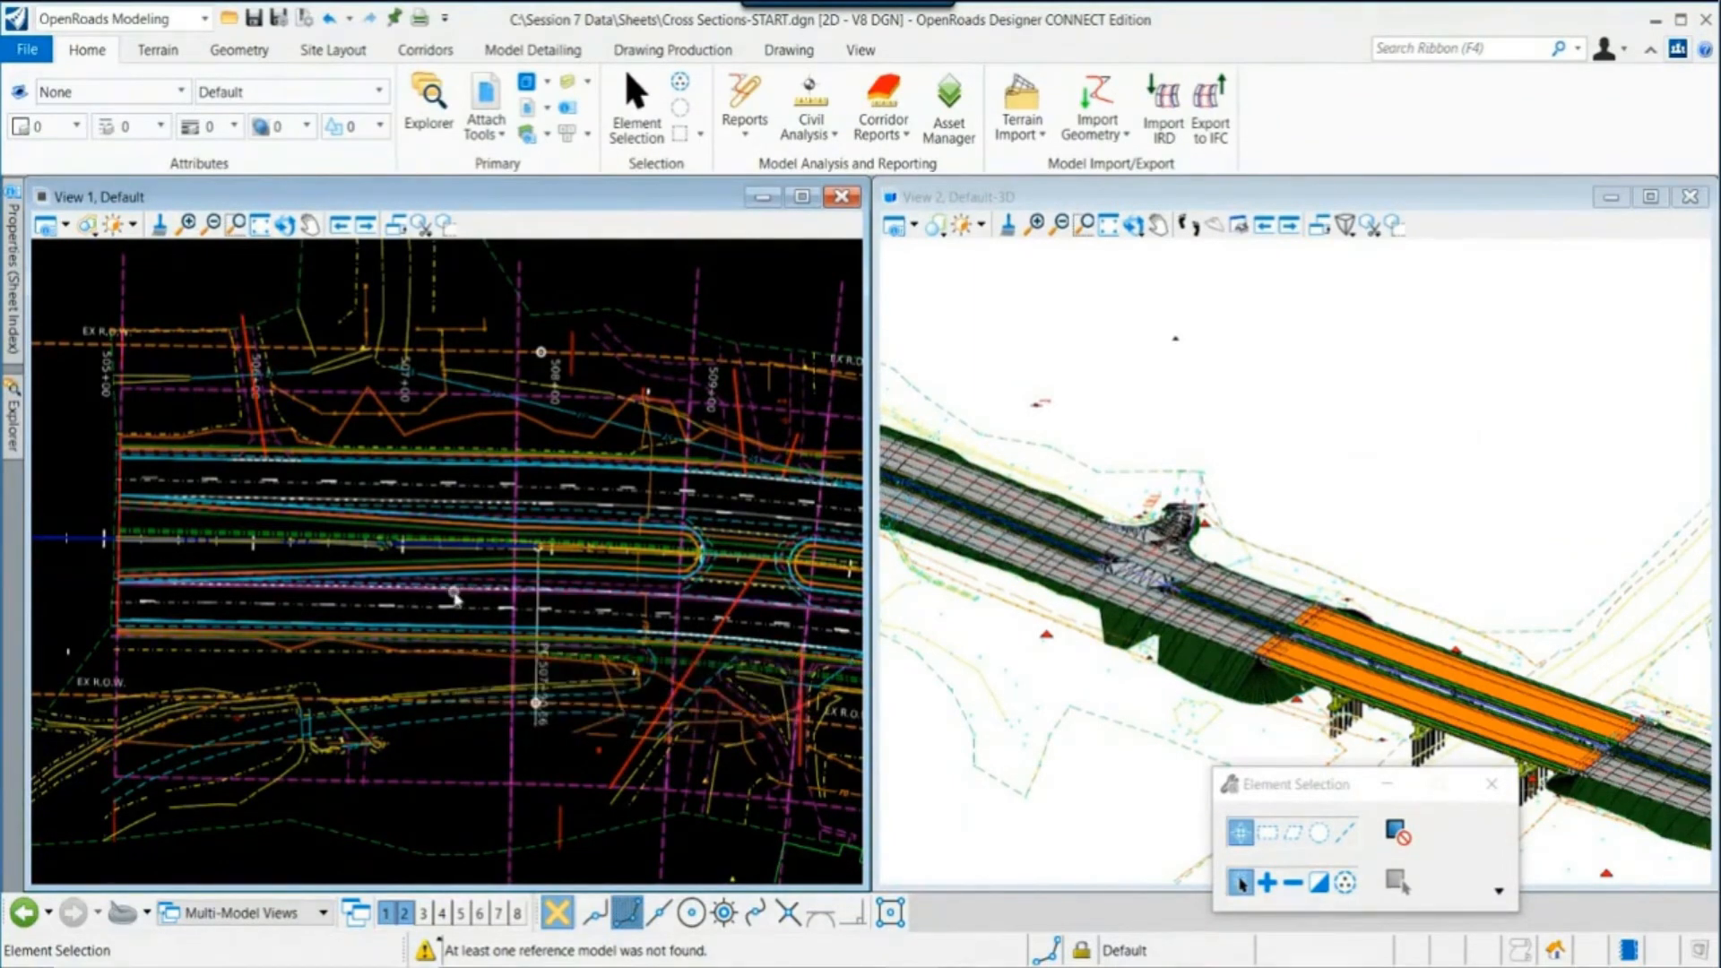
pyautogui.moveTo(593, 589); pyautogui.dragTo(480, 641, button='middle')
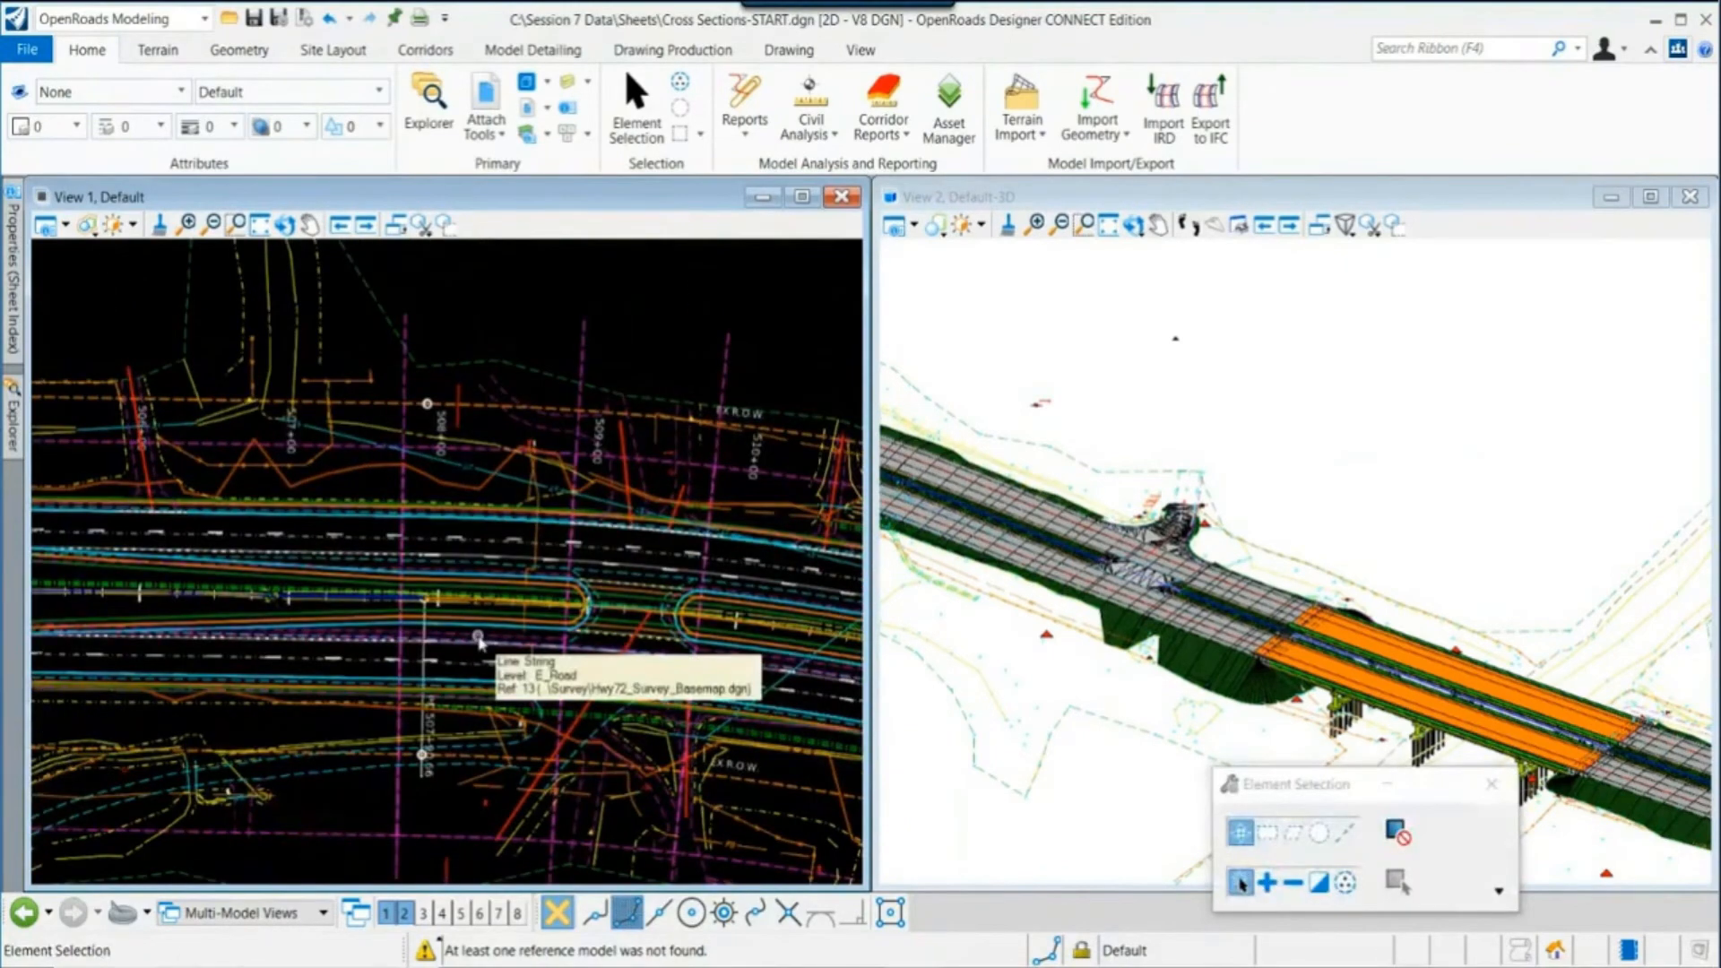
pyautogui.scroll(-2, 479, 641)
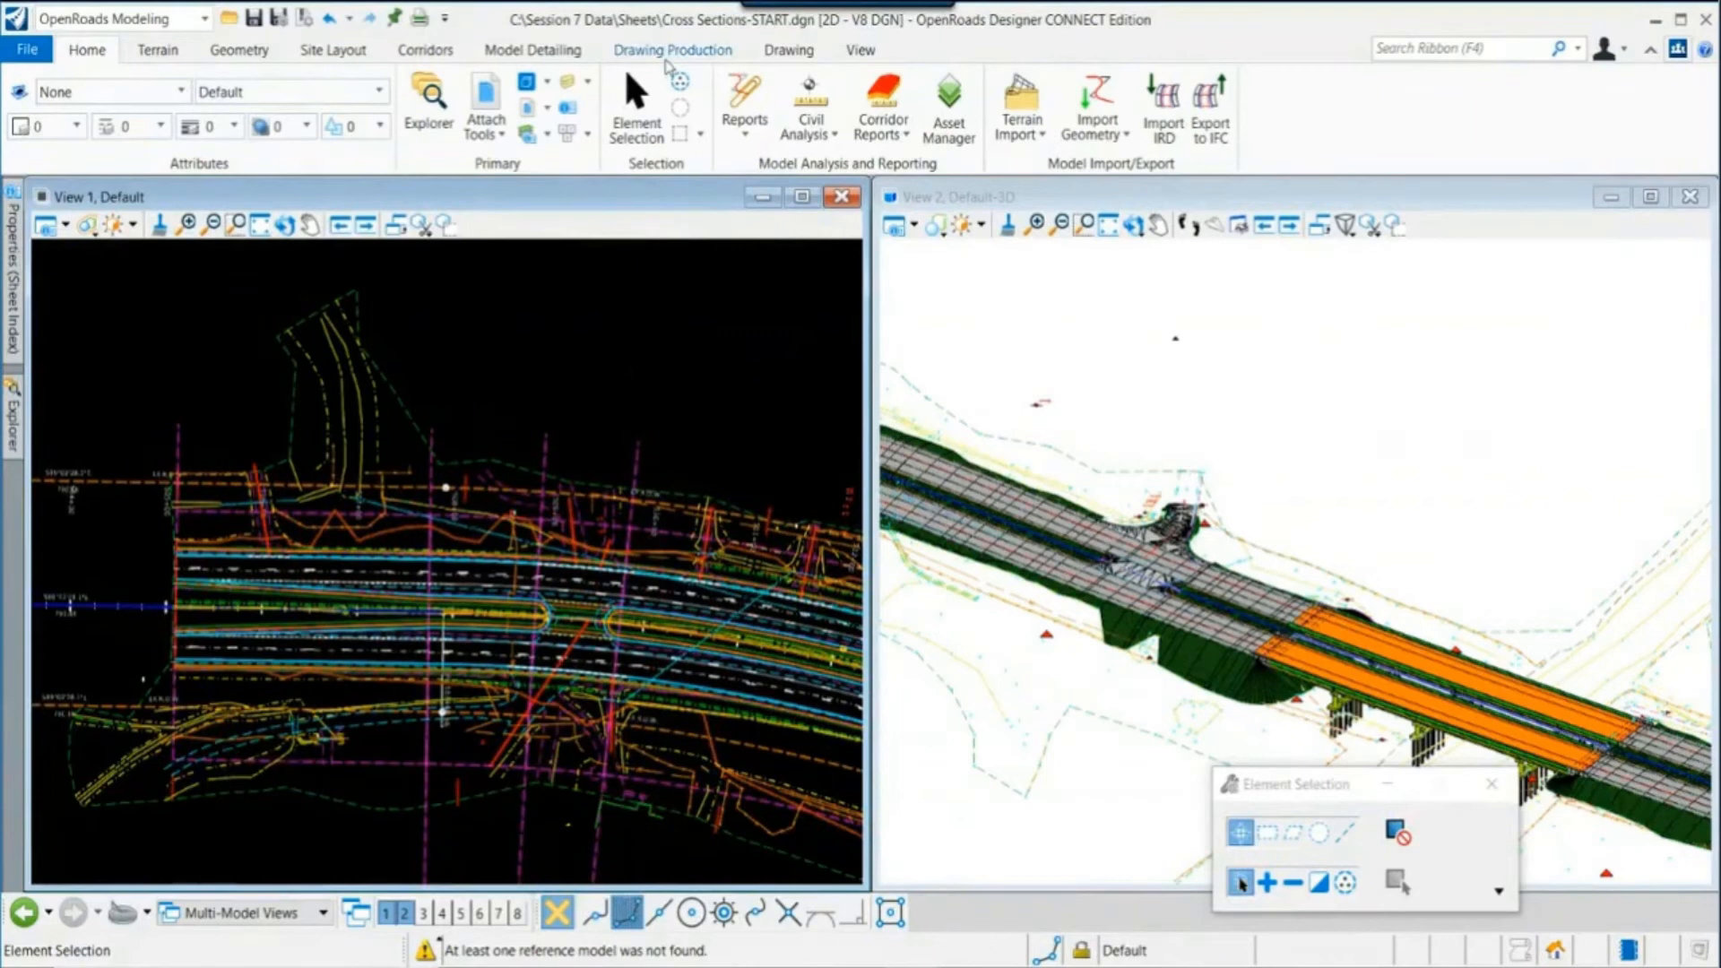
pyautogui.click(670, 51)
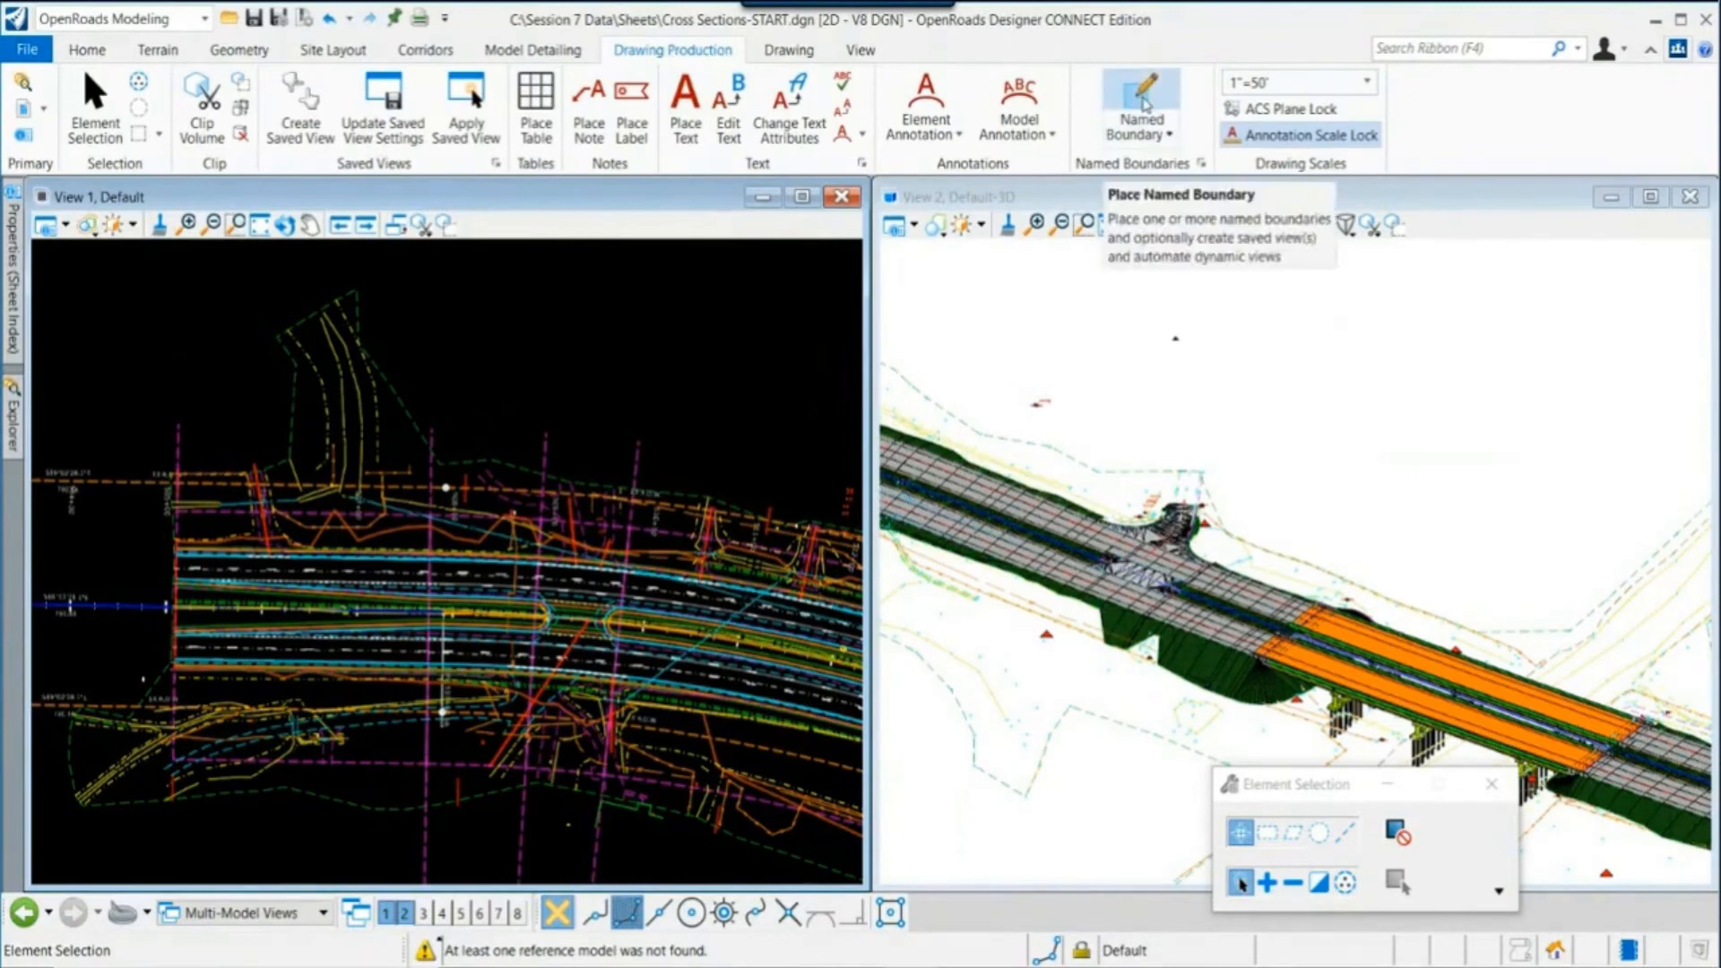
pyautogui.click(1143, 98)
pyautogui.moveTo(1226, 203); pyautogui.dragTo(1020, 204)
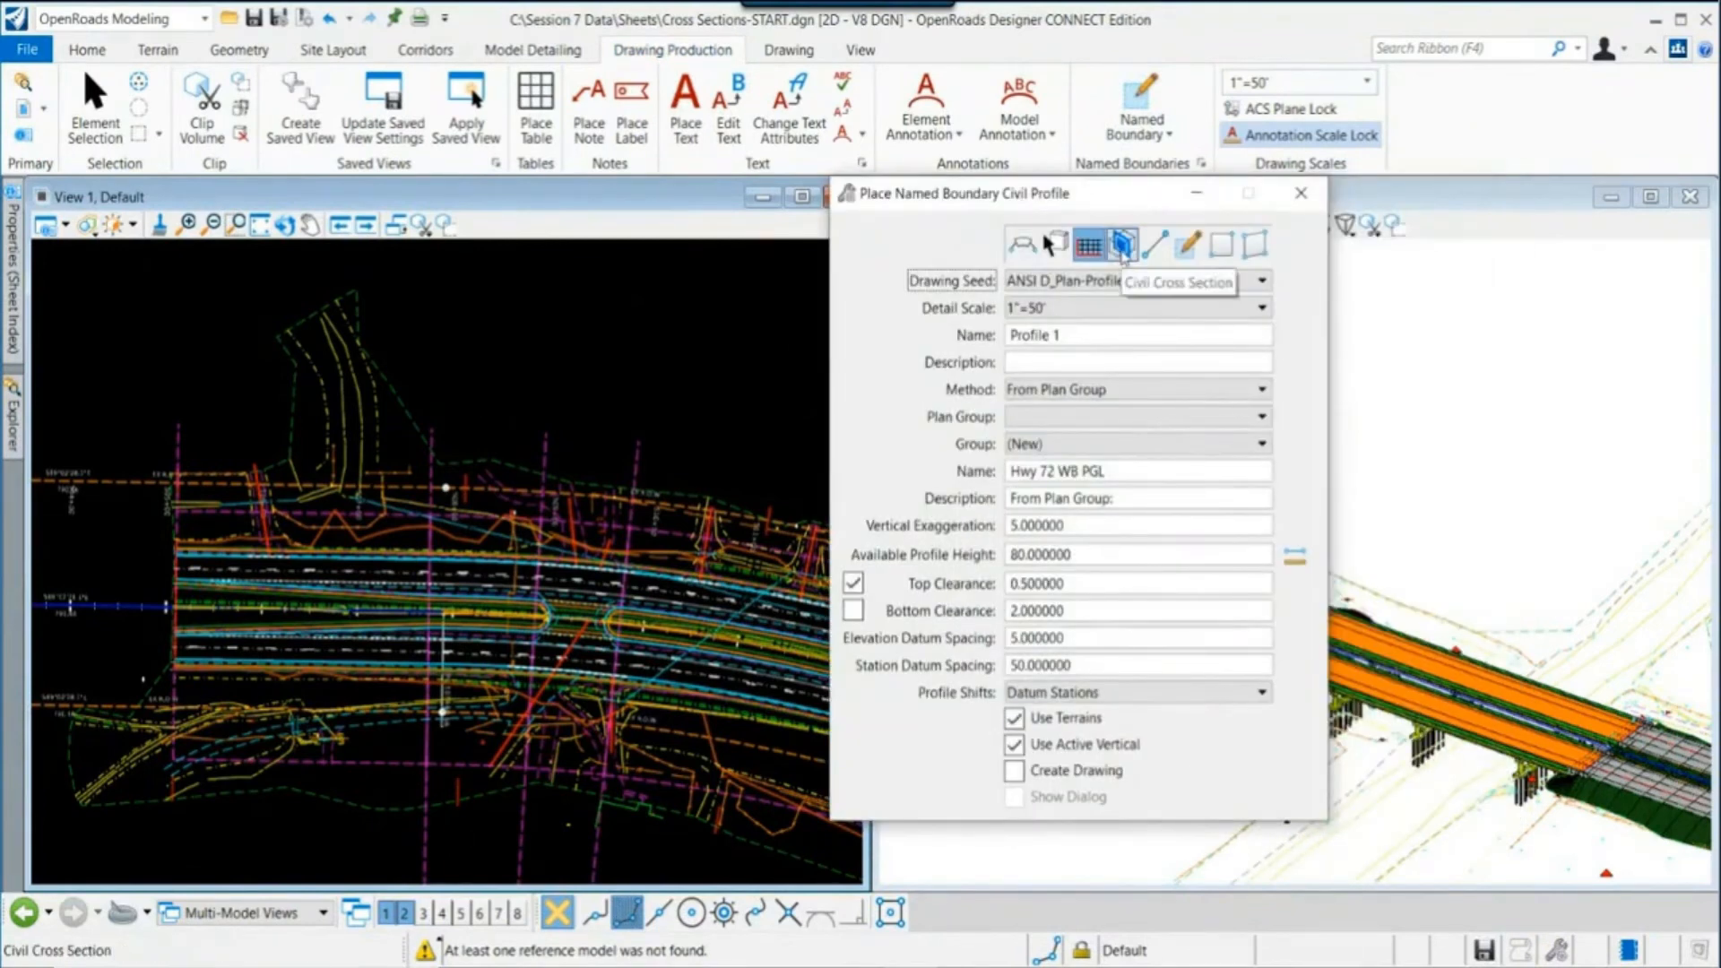
pyautogui.click(1121, 245)
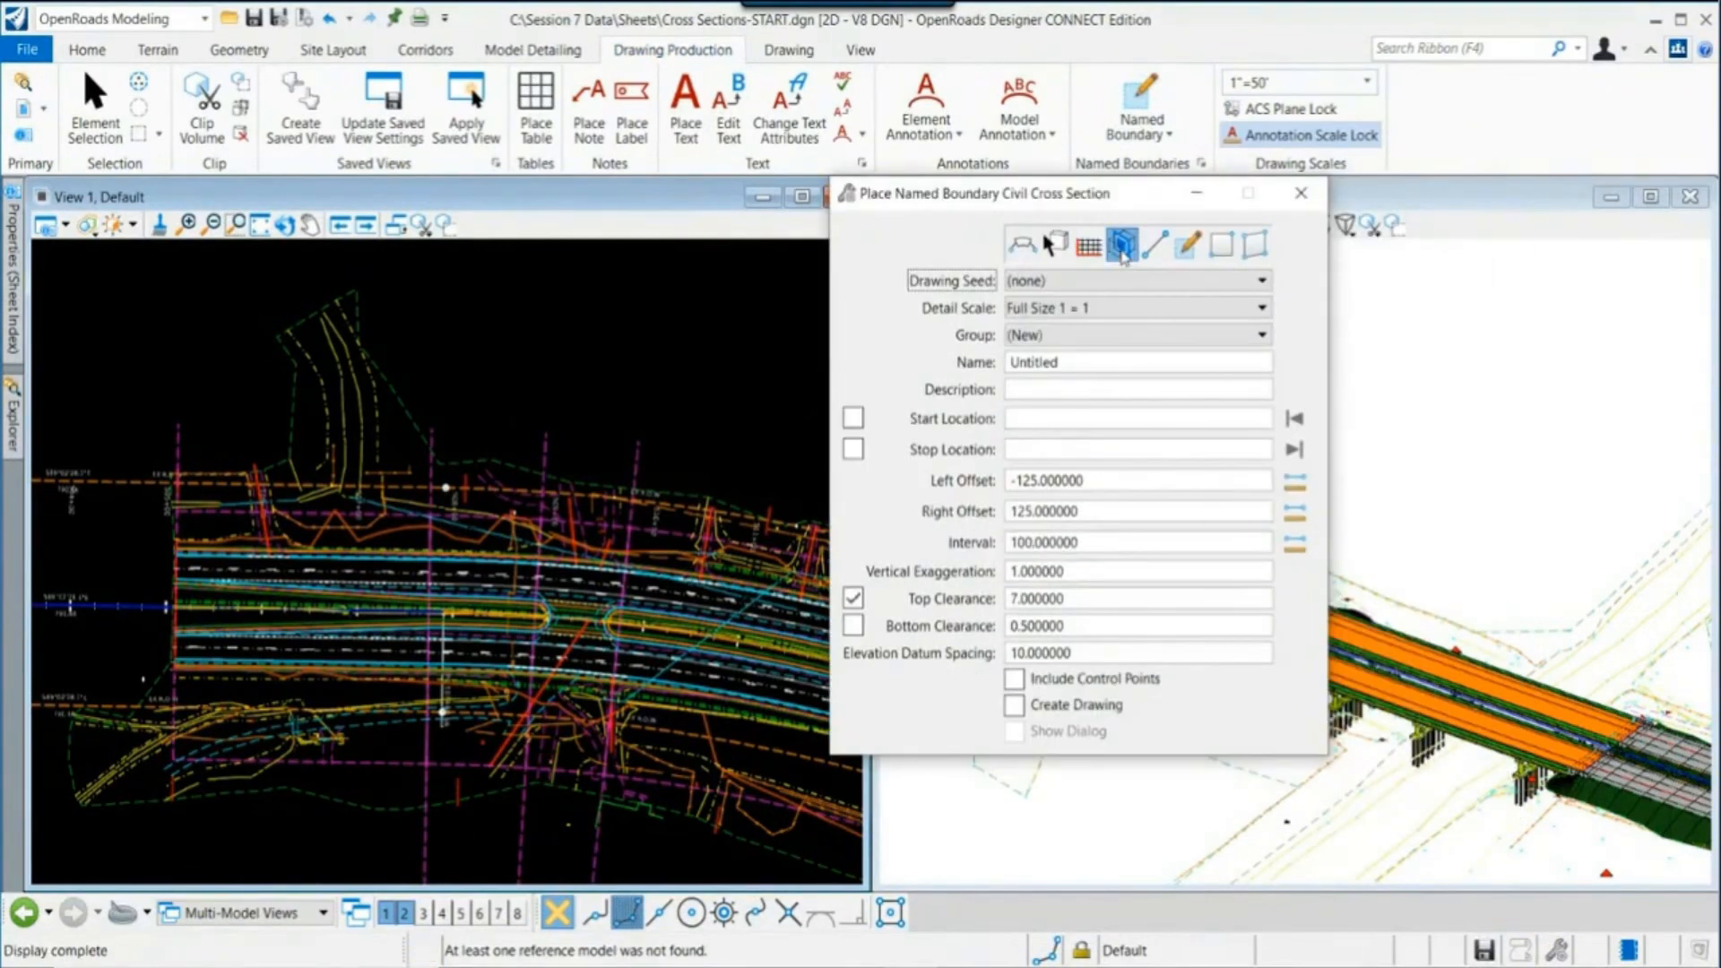
pyautogui.moveTo(1114, 198); pyautogui.dragTo(813, 132)
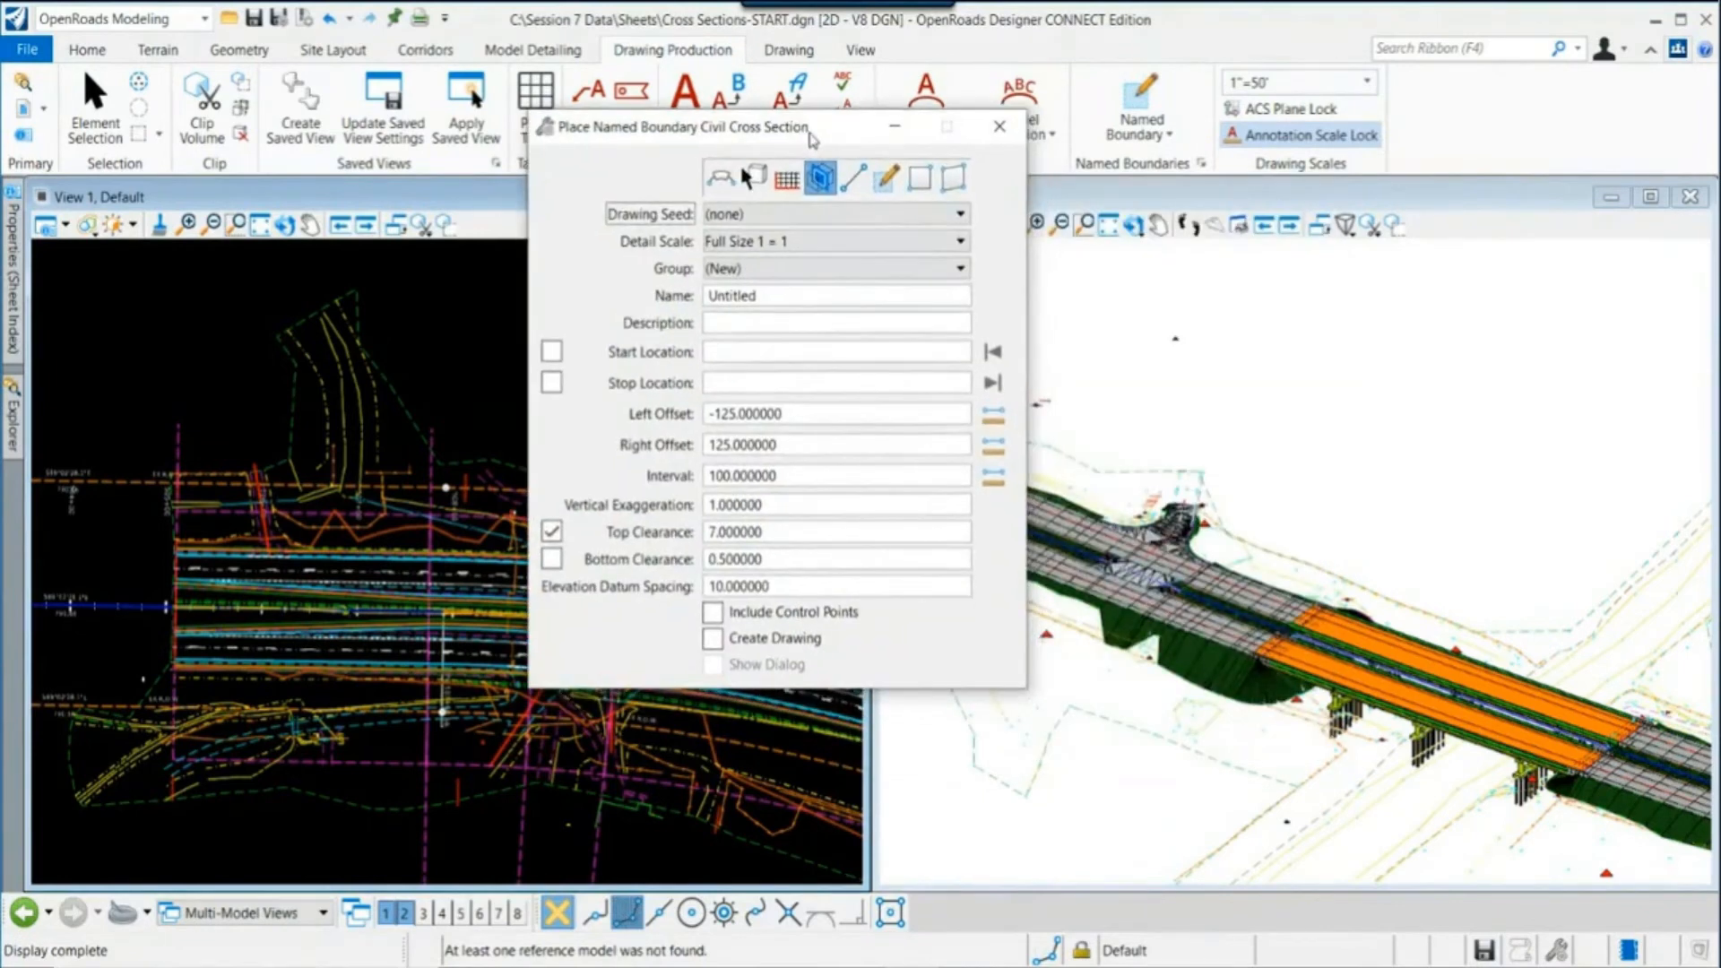
# Step: Choose the ANSI D_XS drawing seed for the cross sections and pick the HWY 72 centerline as the path element
pyautogui.click(794, 215)
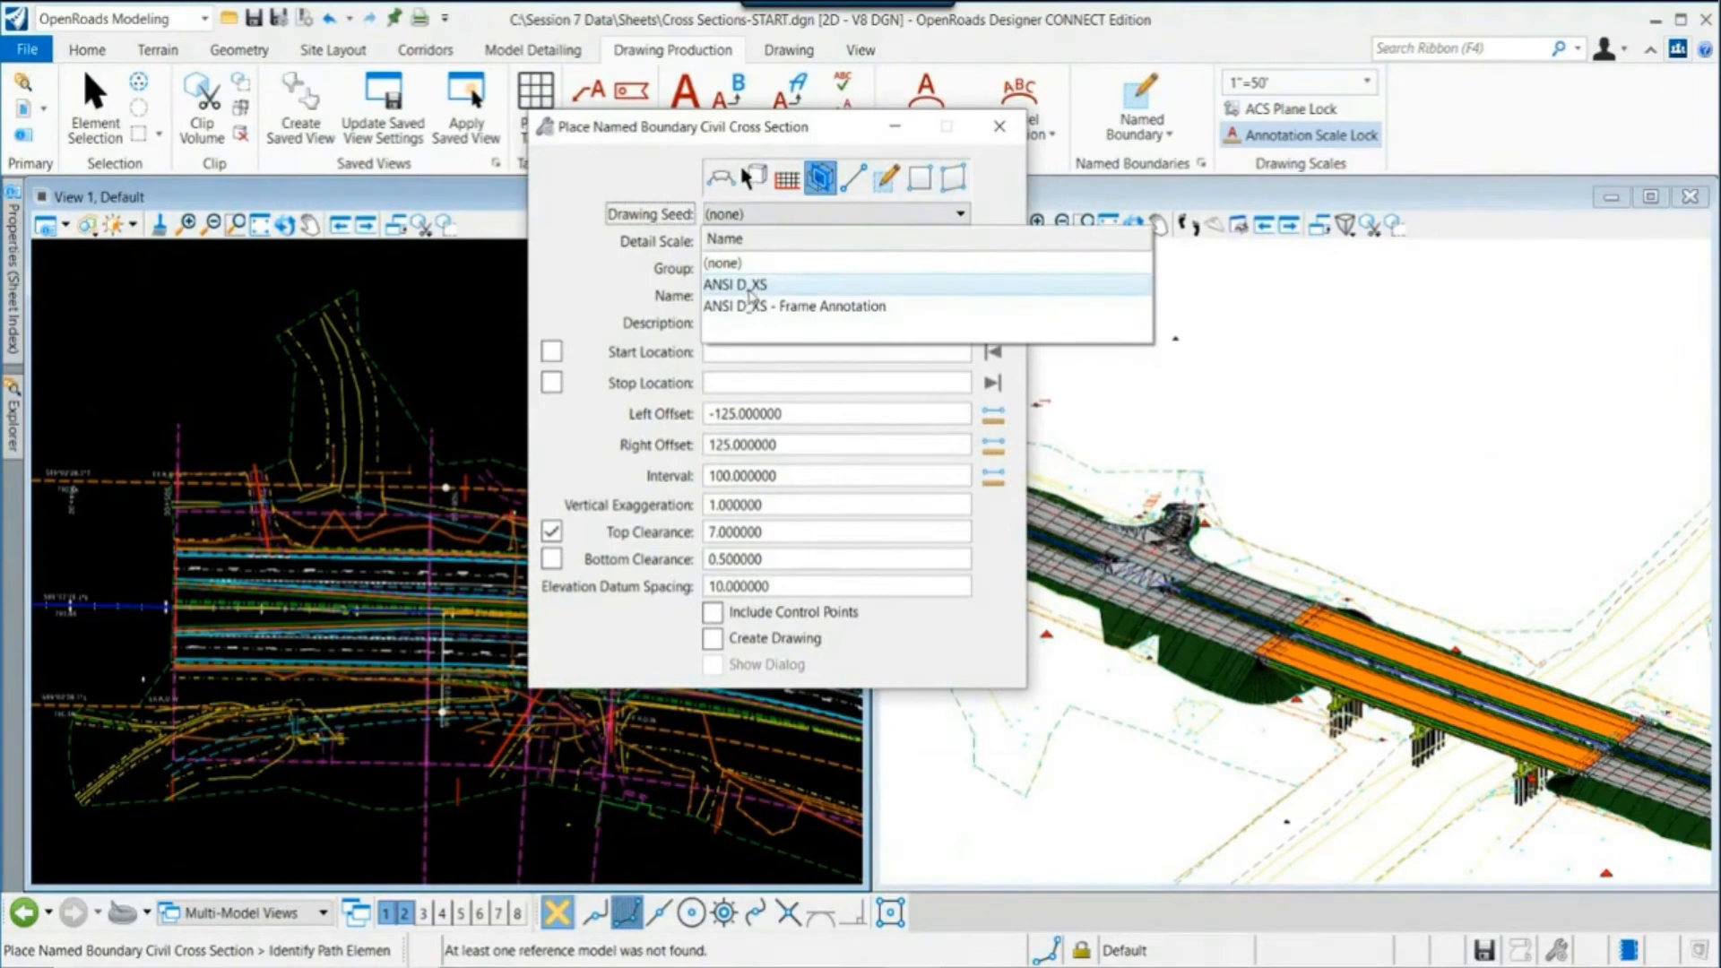
pyautogui.click(750, 285)
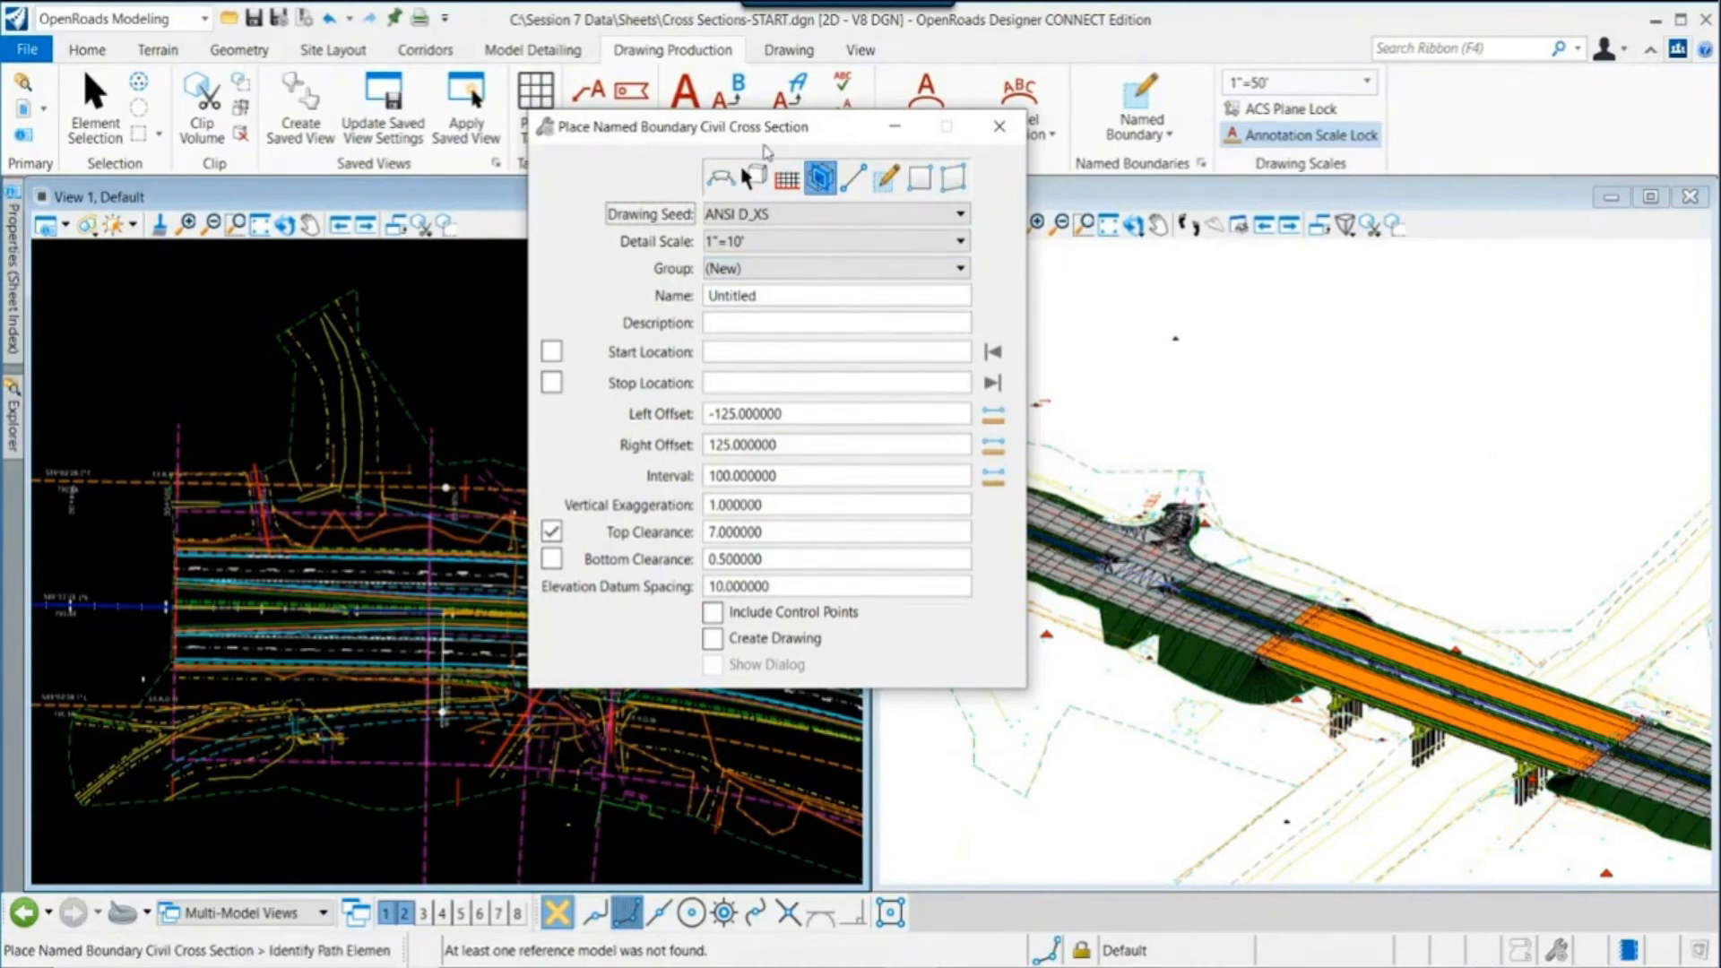
pyautogui.moveTo(763, 131); pyautogui.dragTo(787, 134)
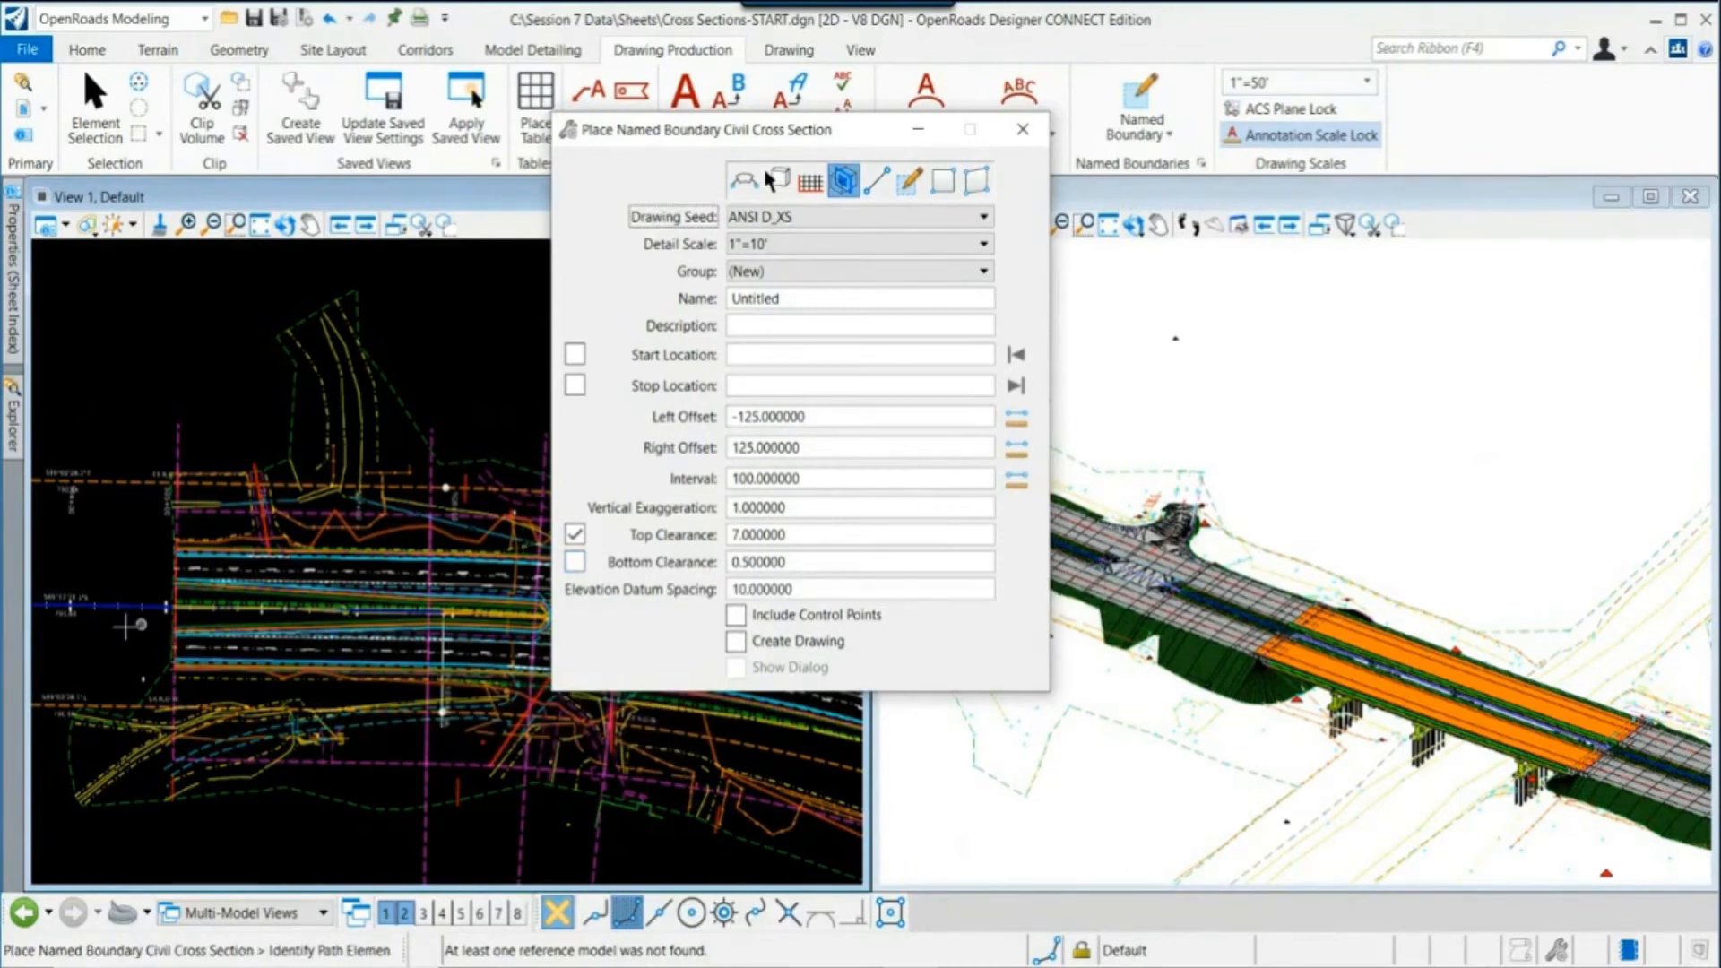
pyautogui.scroll(3, 126, 625)
pyautogui.click(144, 588)
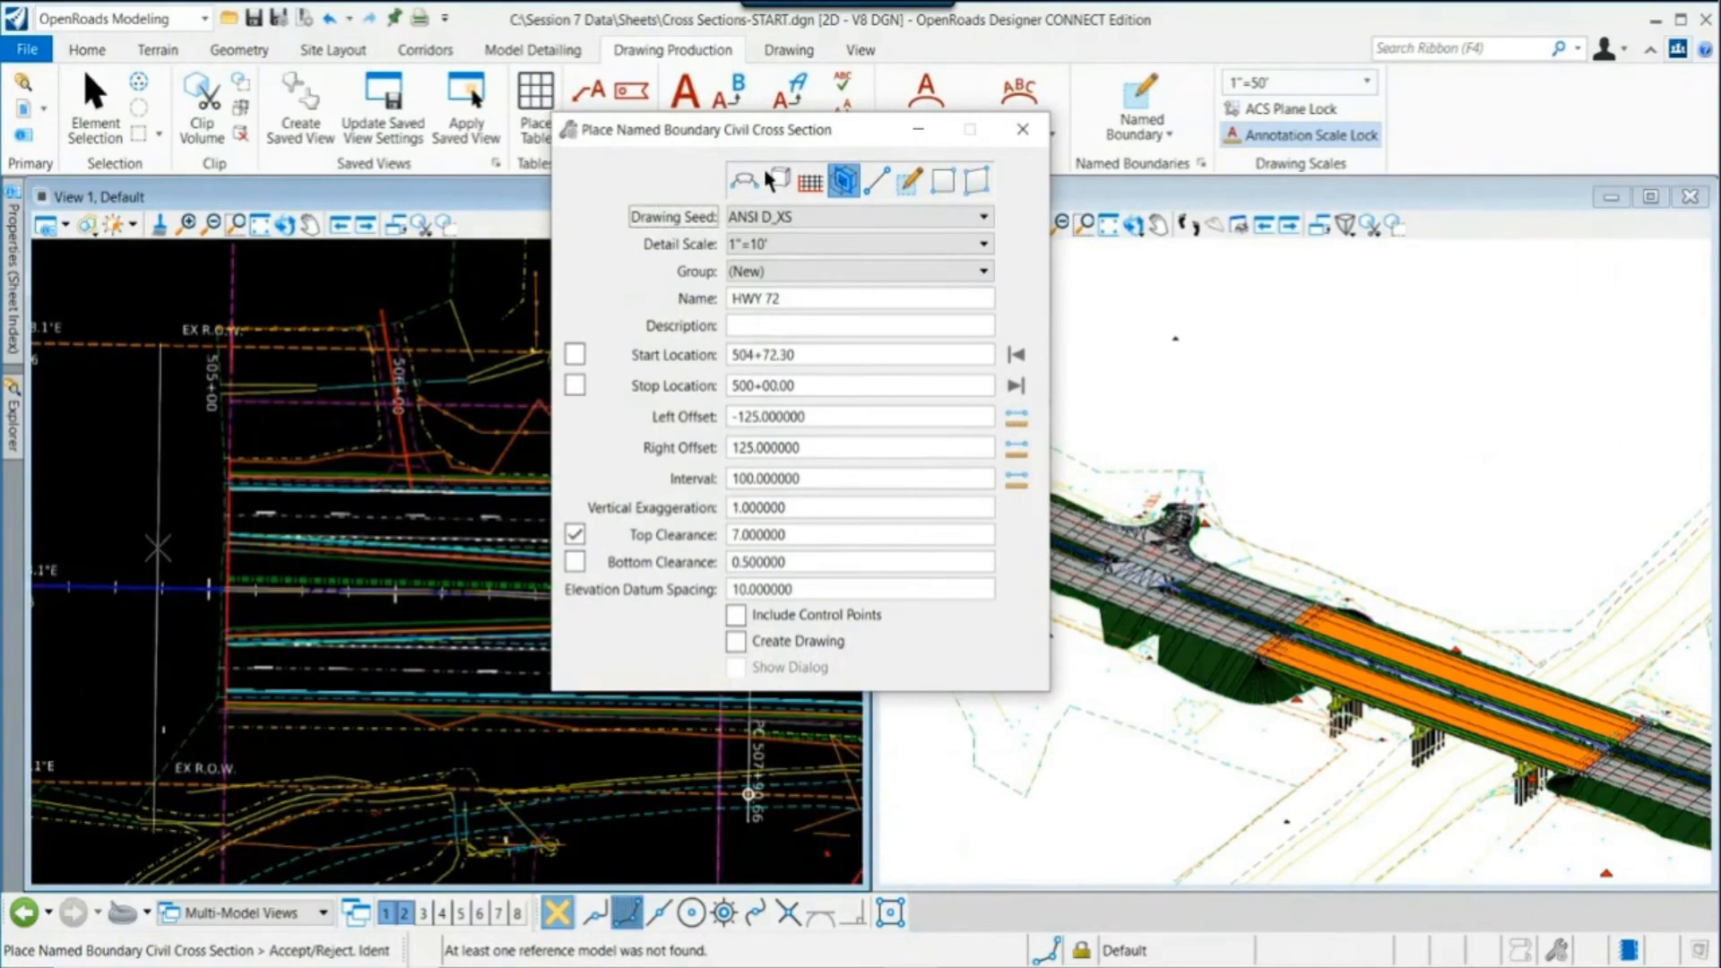
# Step: Set and lock the start location of the cross section boundaries at station 505+00
pyautogui.scroll(-2, 158, 546)
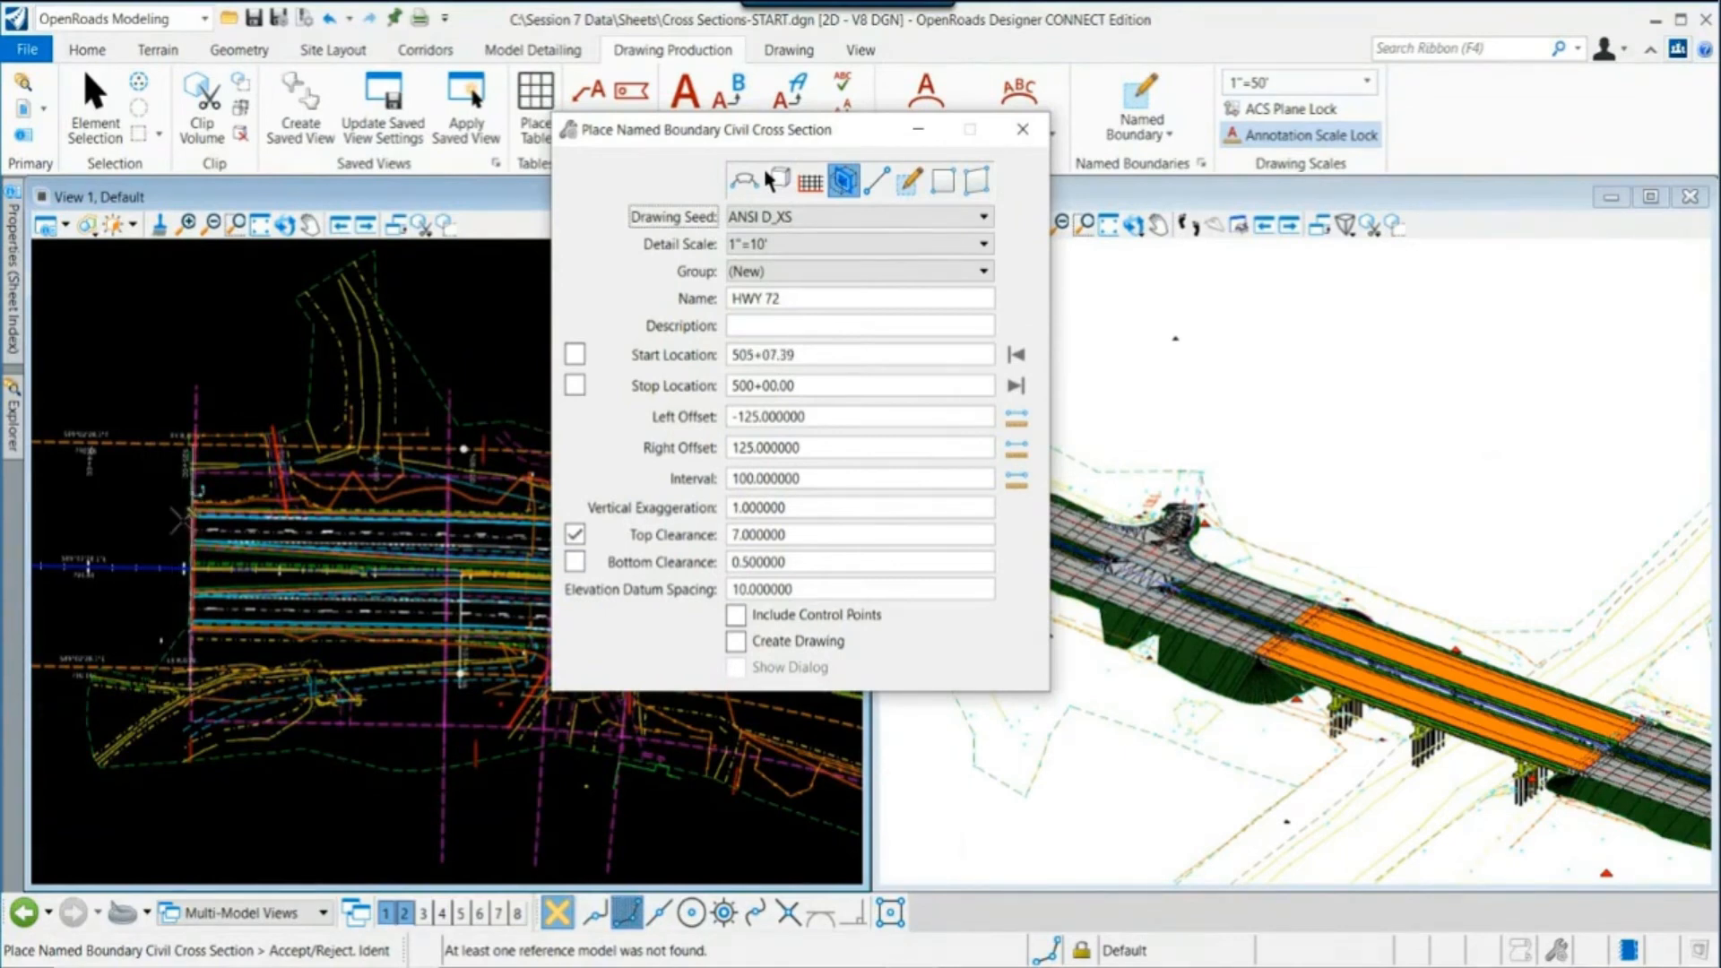
pyautogui.moveTo(764, 356); pyautogui.dragTo(814, 361)
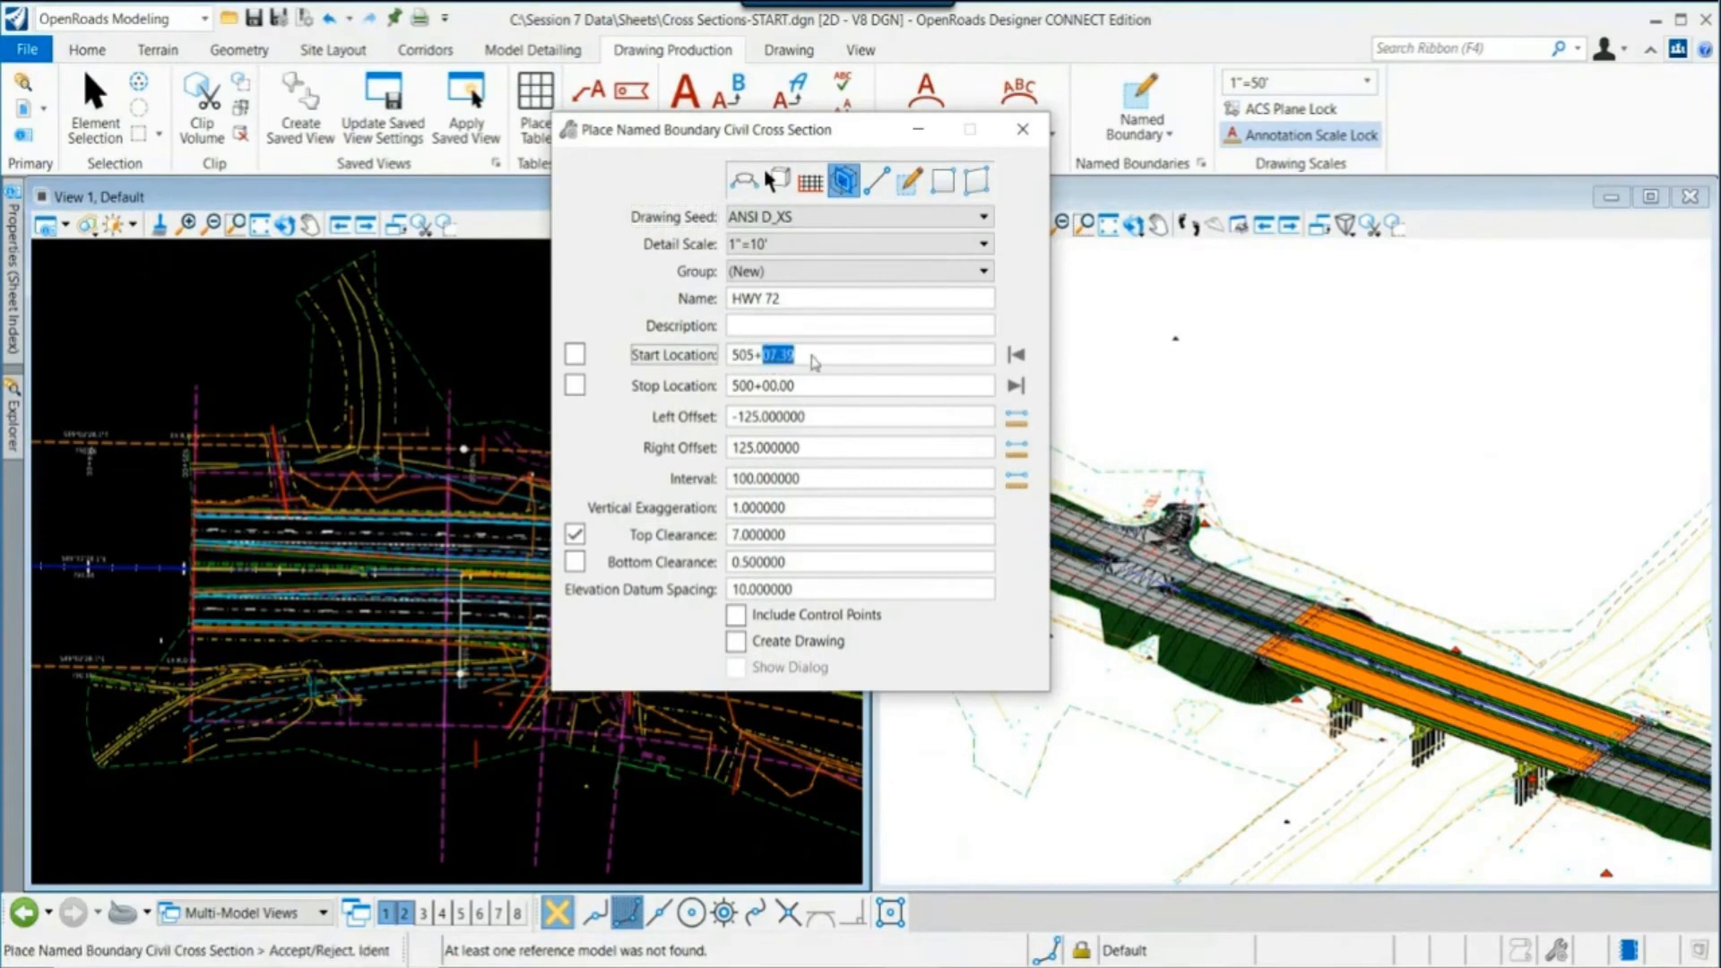
pyautogui.write('00')
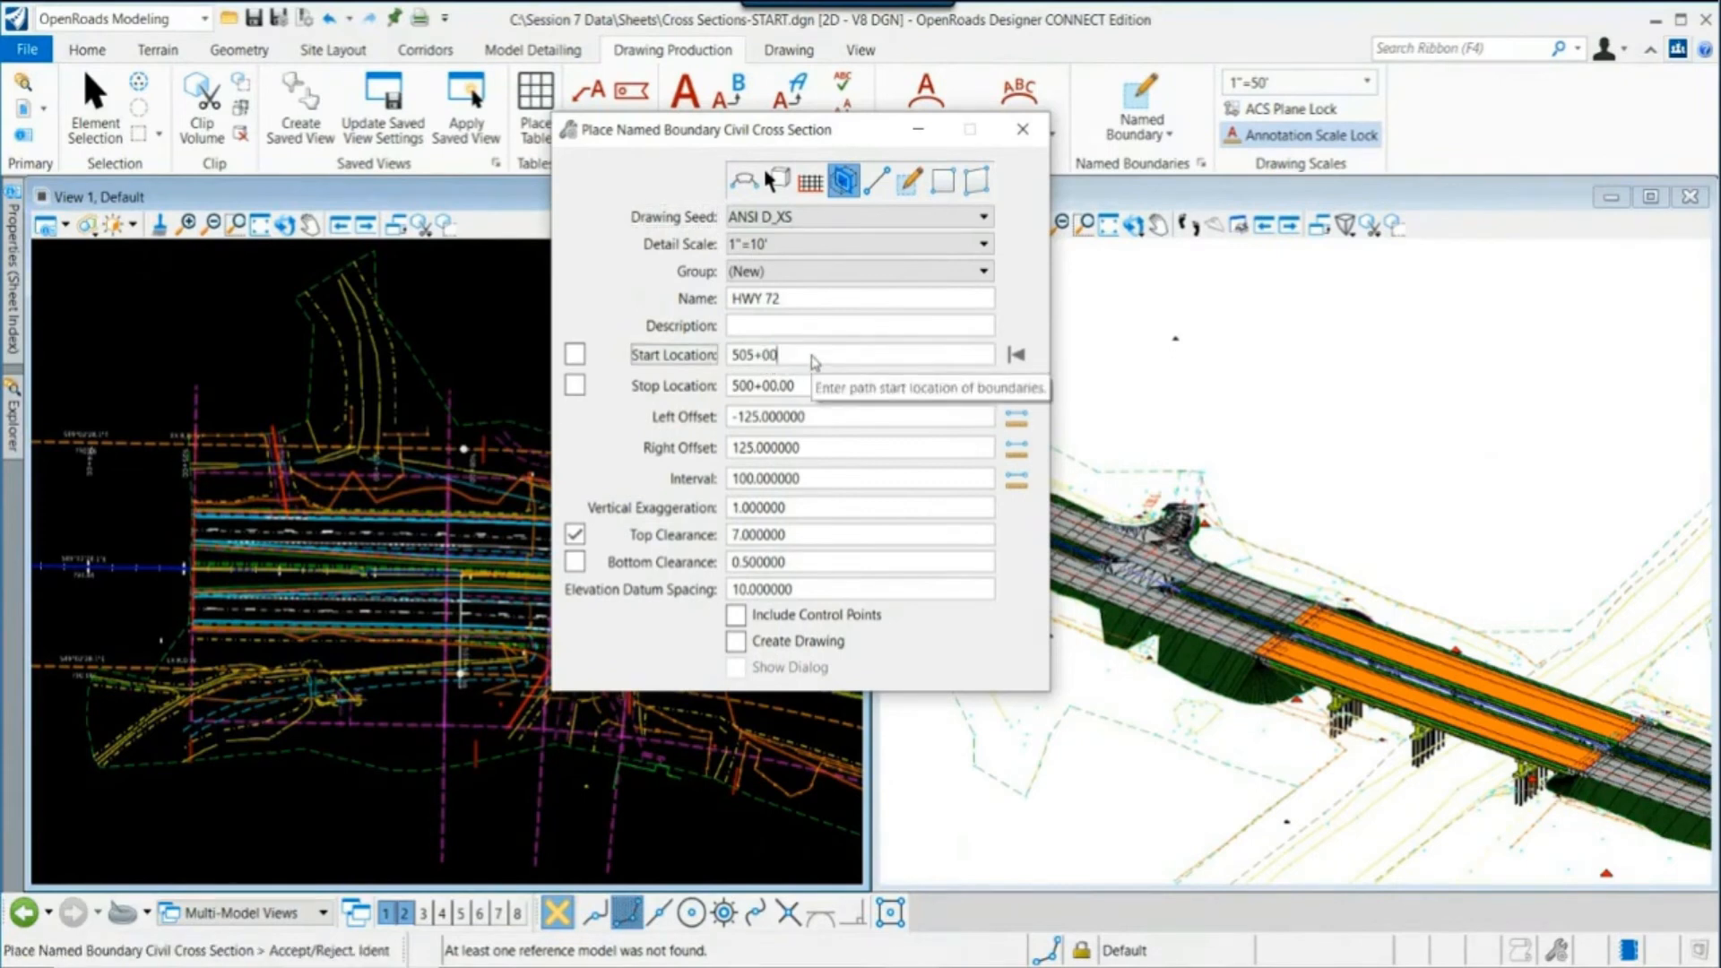
pyautogui.press('Return')
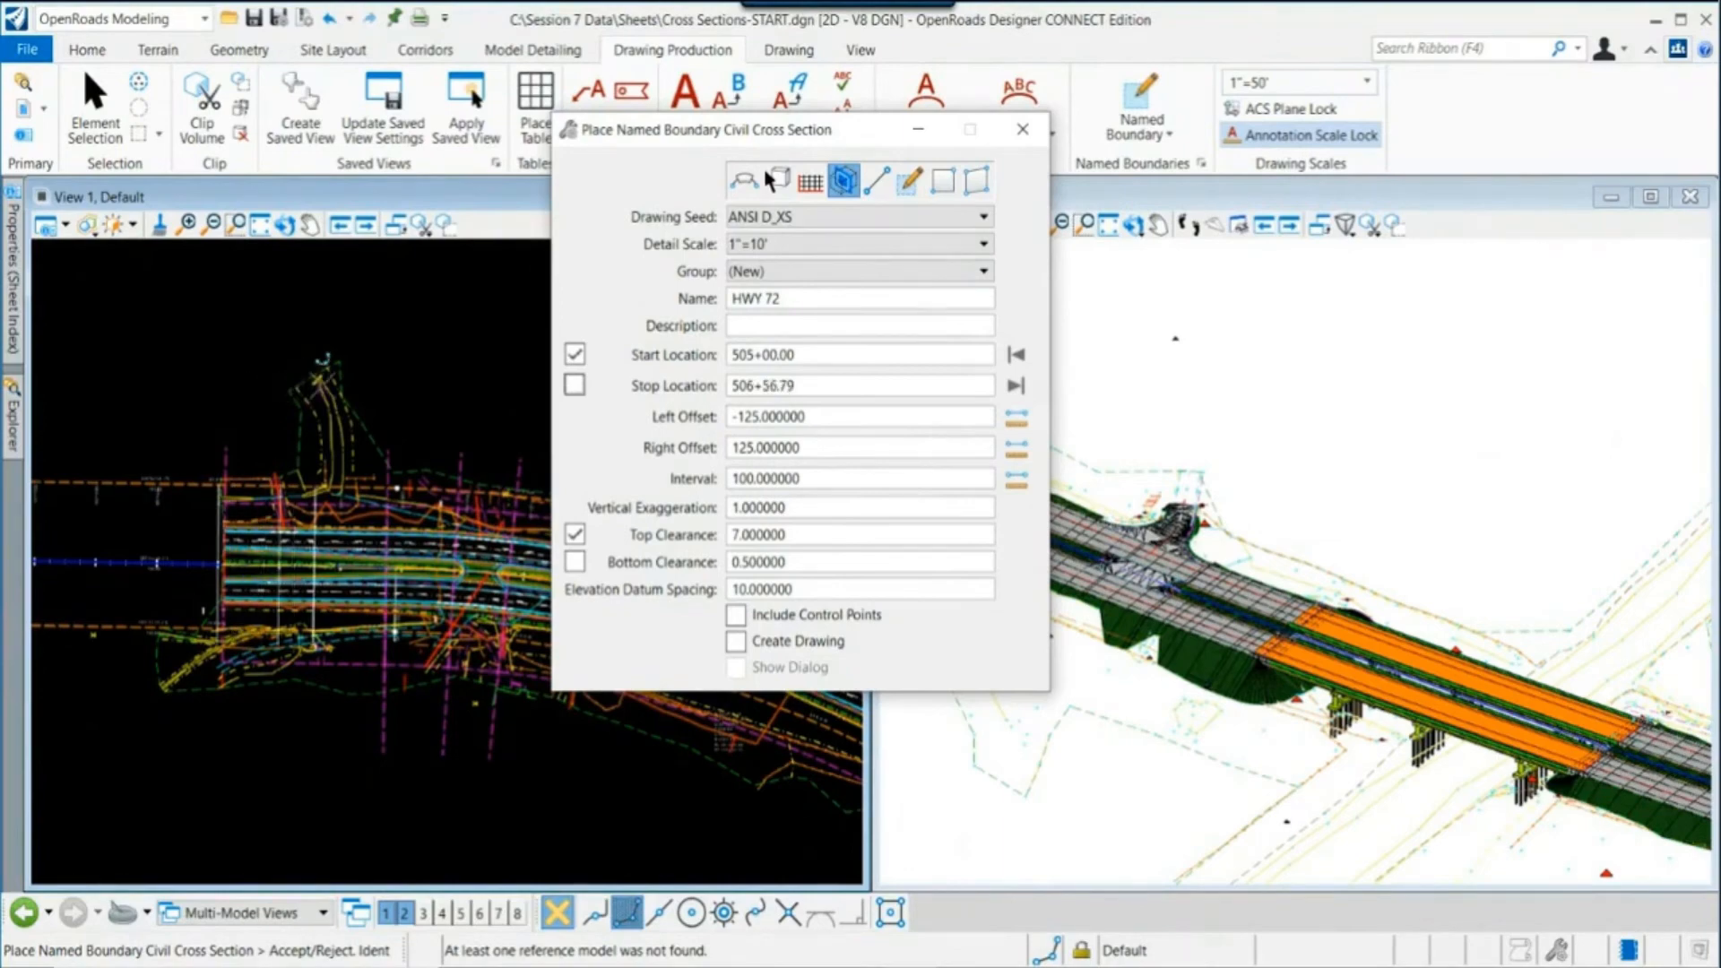
# Step: Set the stop location to station 543+00 and create the cross section named boundaries along HWY 72
pyautogui.scroll(-2, 221, 370)
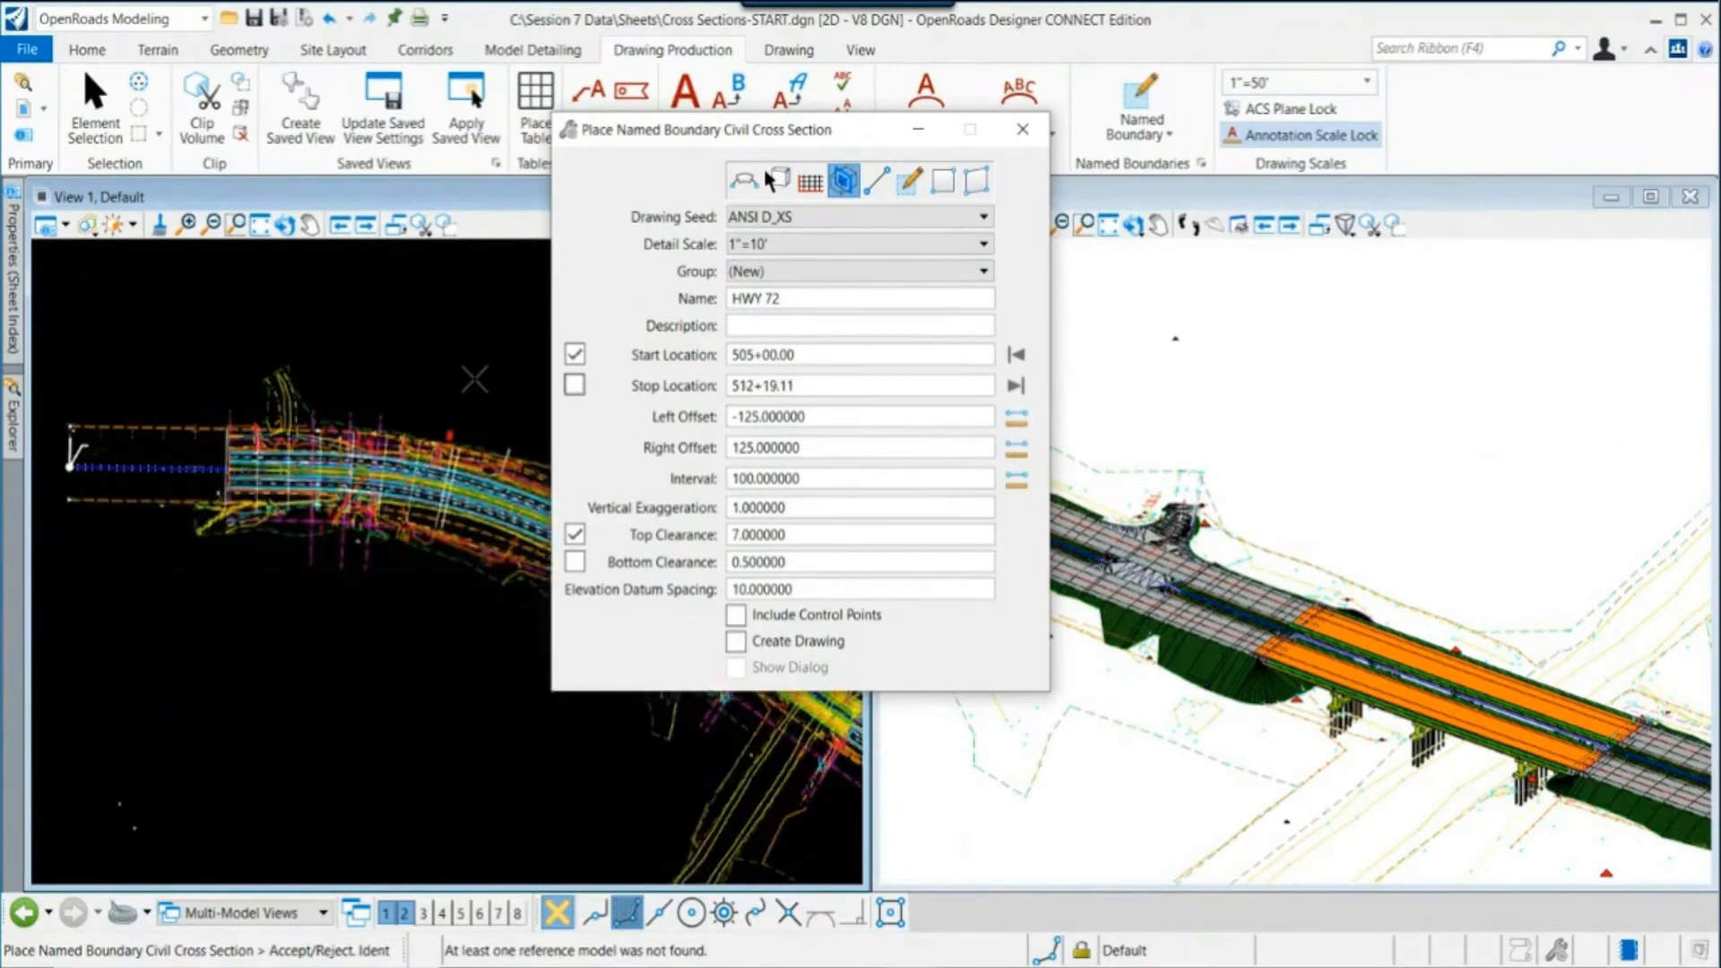
pyautogui.moveTo(474, 380); pyautogui.dragTo(236, 338, button='middle')
pyautogui.scroll(-2, 237, 338)
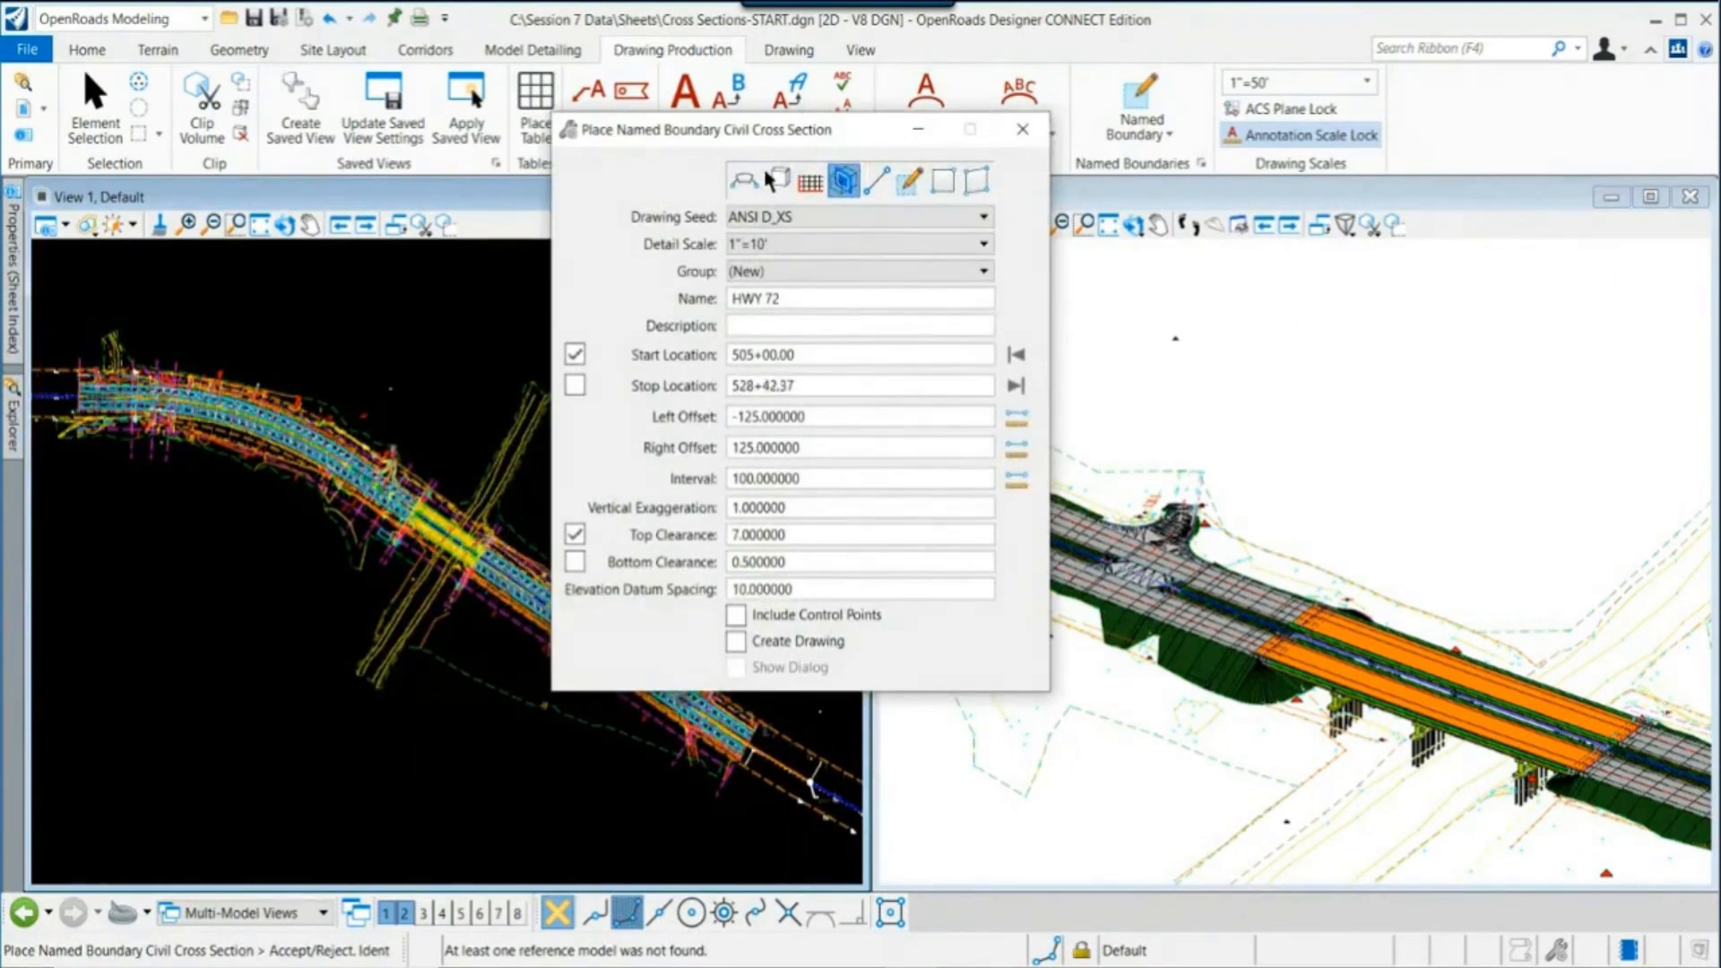
pyautogui.scroll(2, 502, 574)
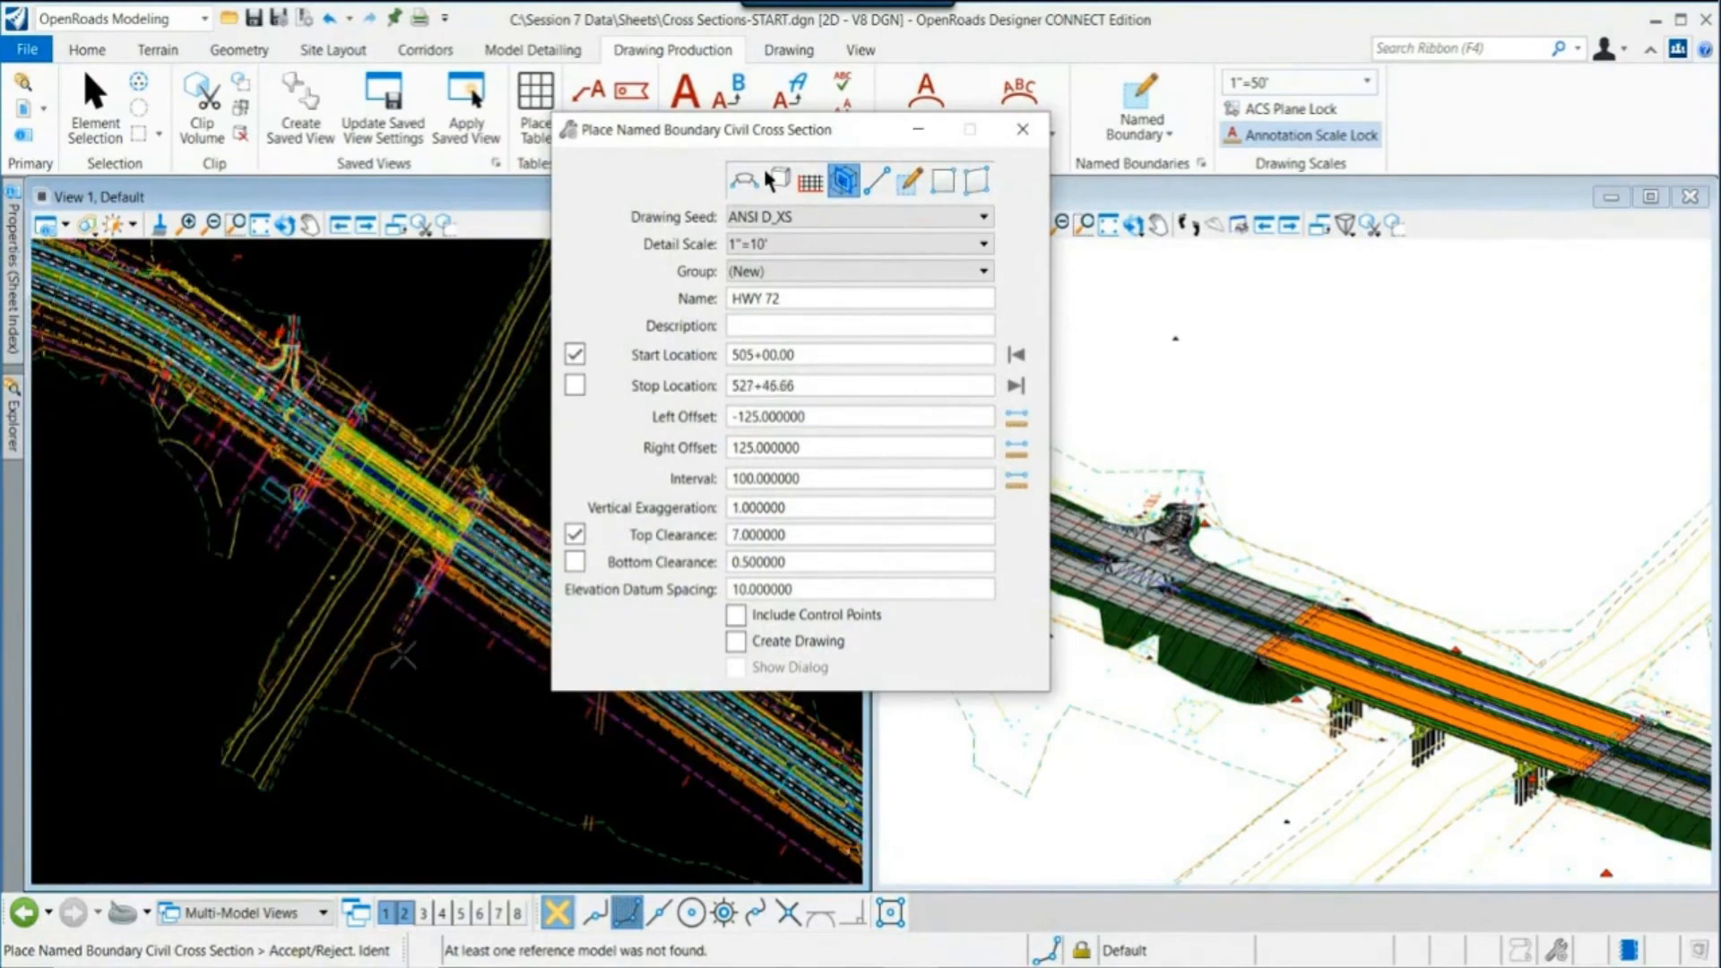
pyautogui.scroll(-3, 404, 656)
pyautogui.scroll(3, 324, 601)
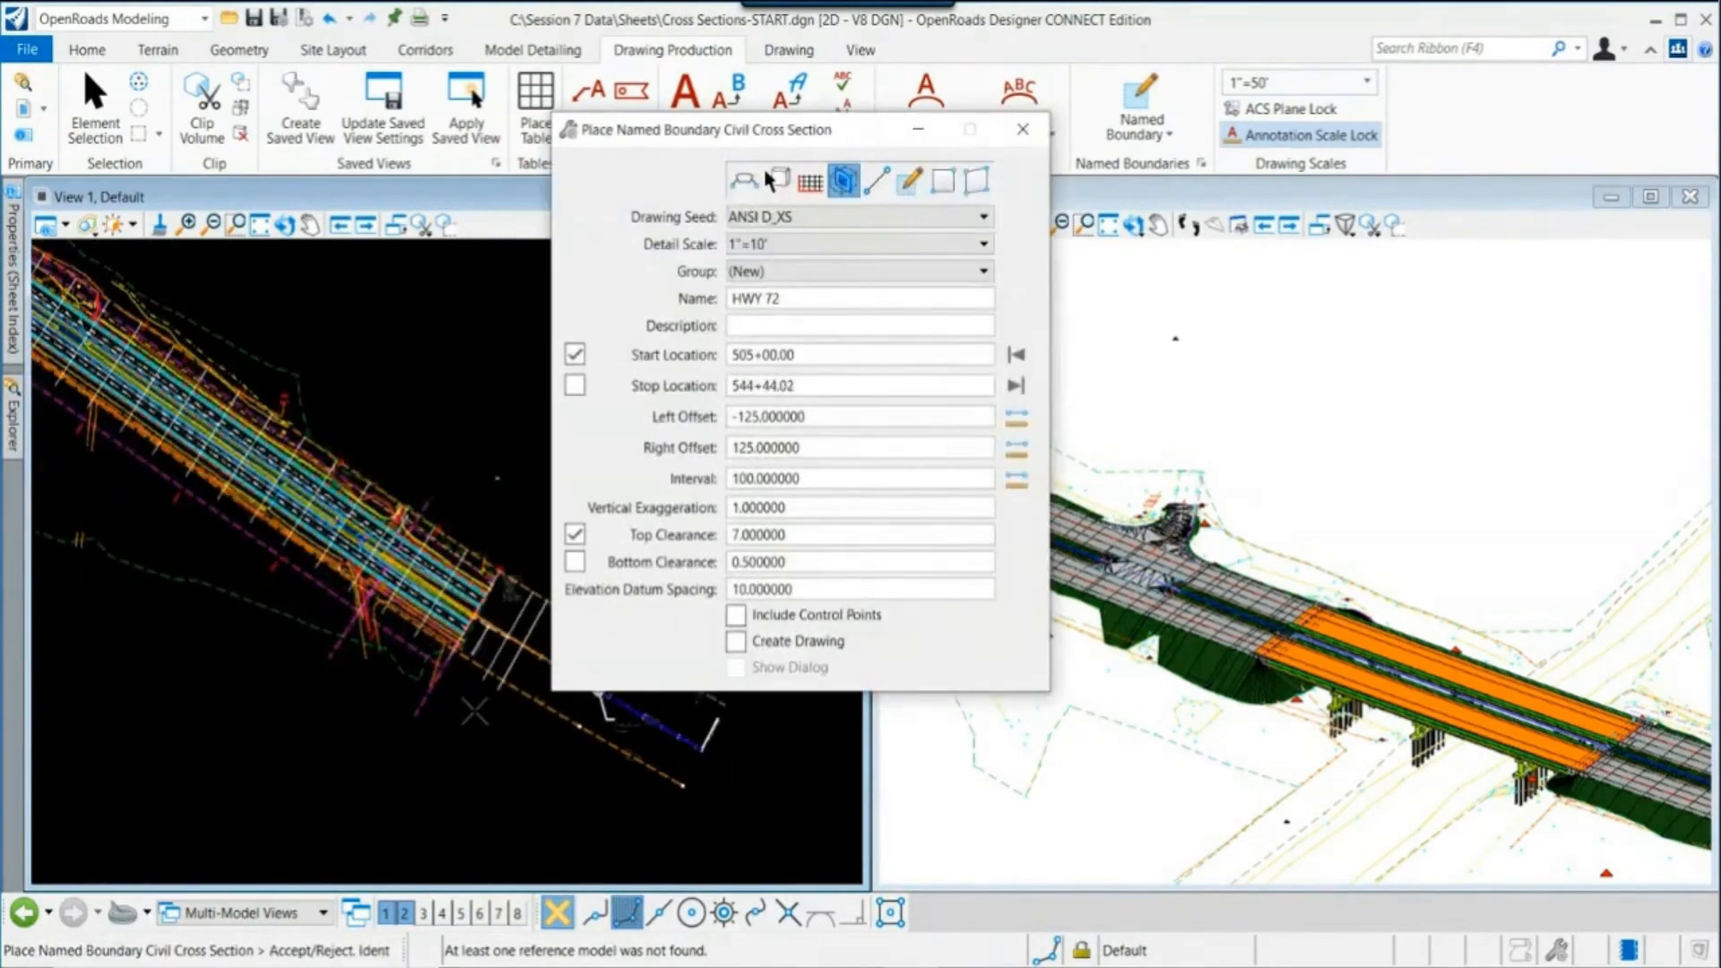
pyautogui.scroll(1, 474, 713)
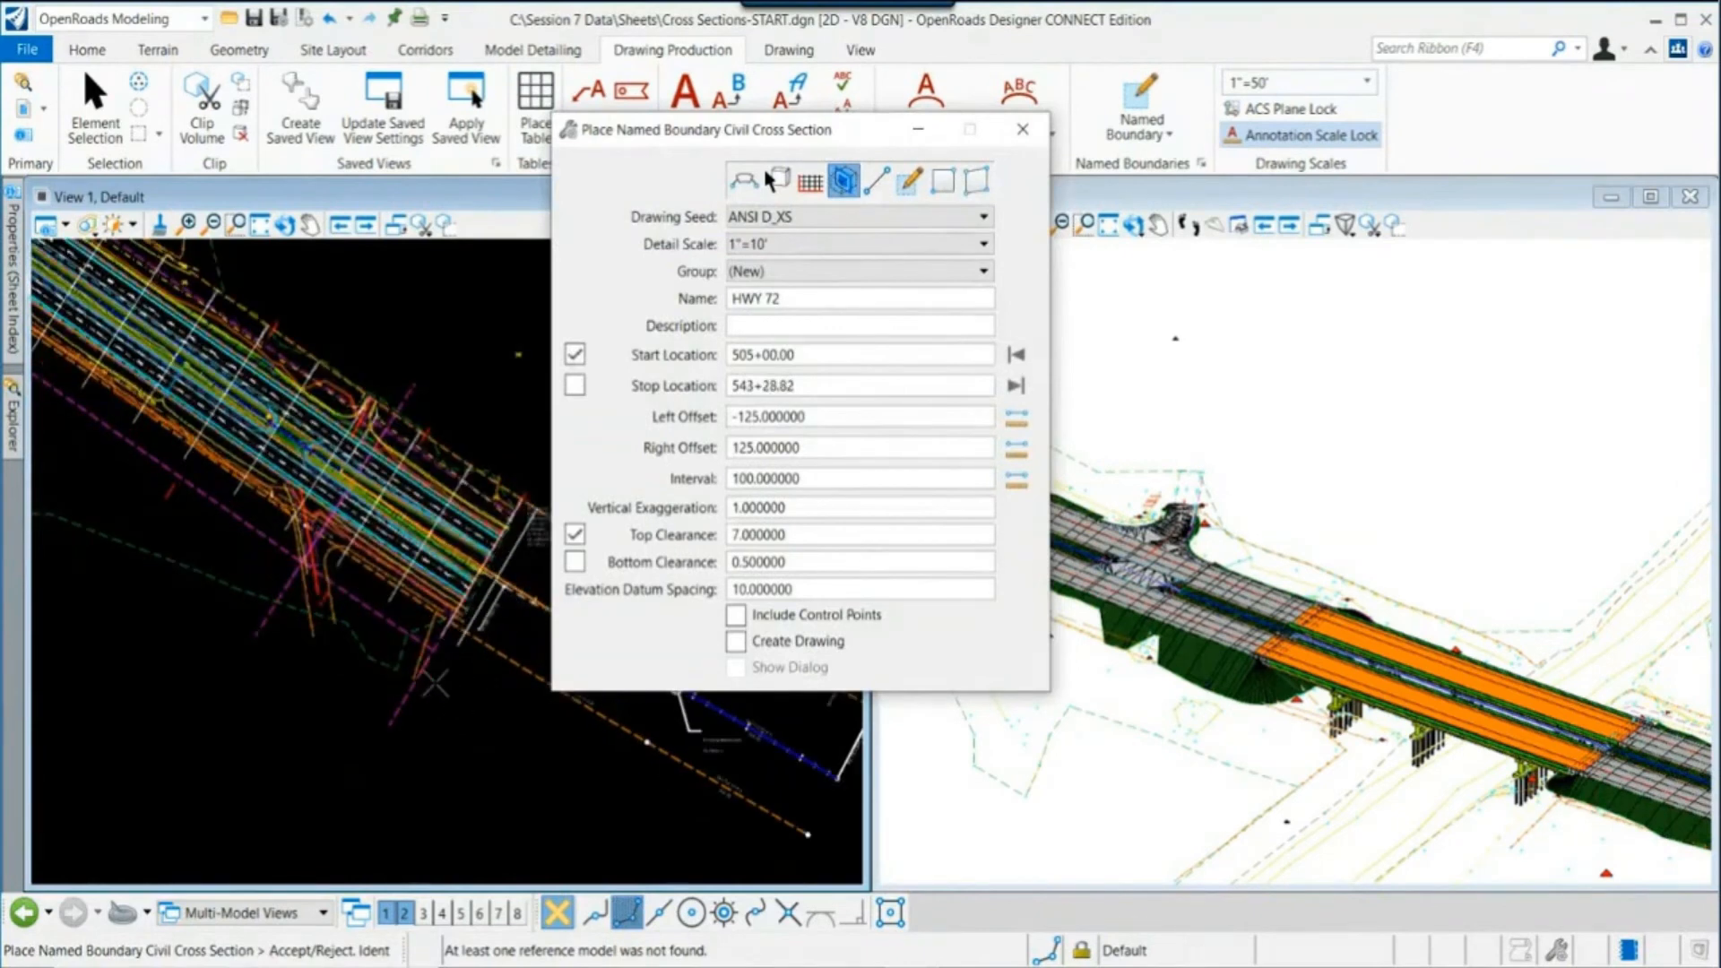
pyautogui.doubleClick(776, 385)
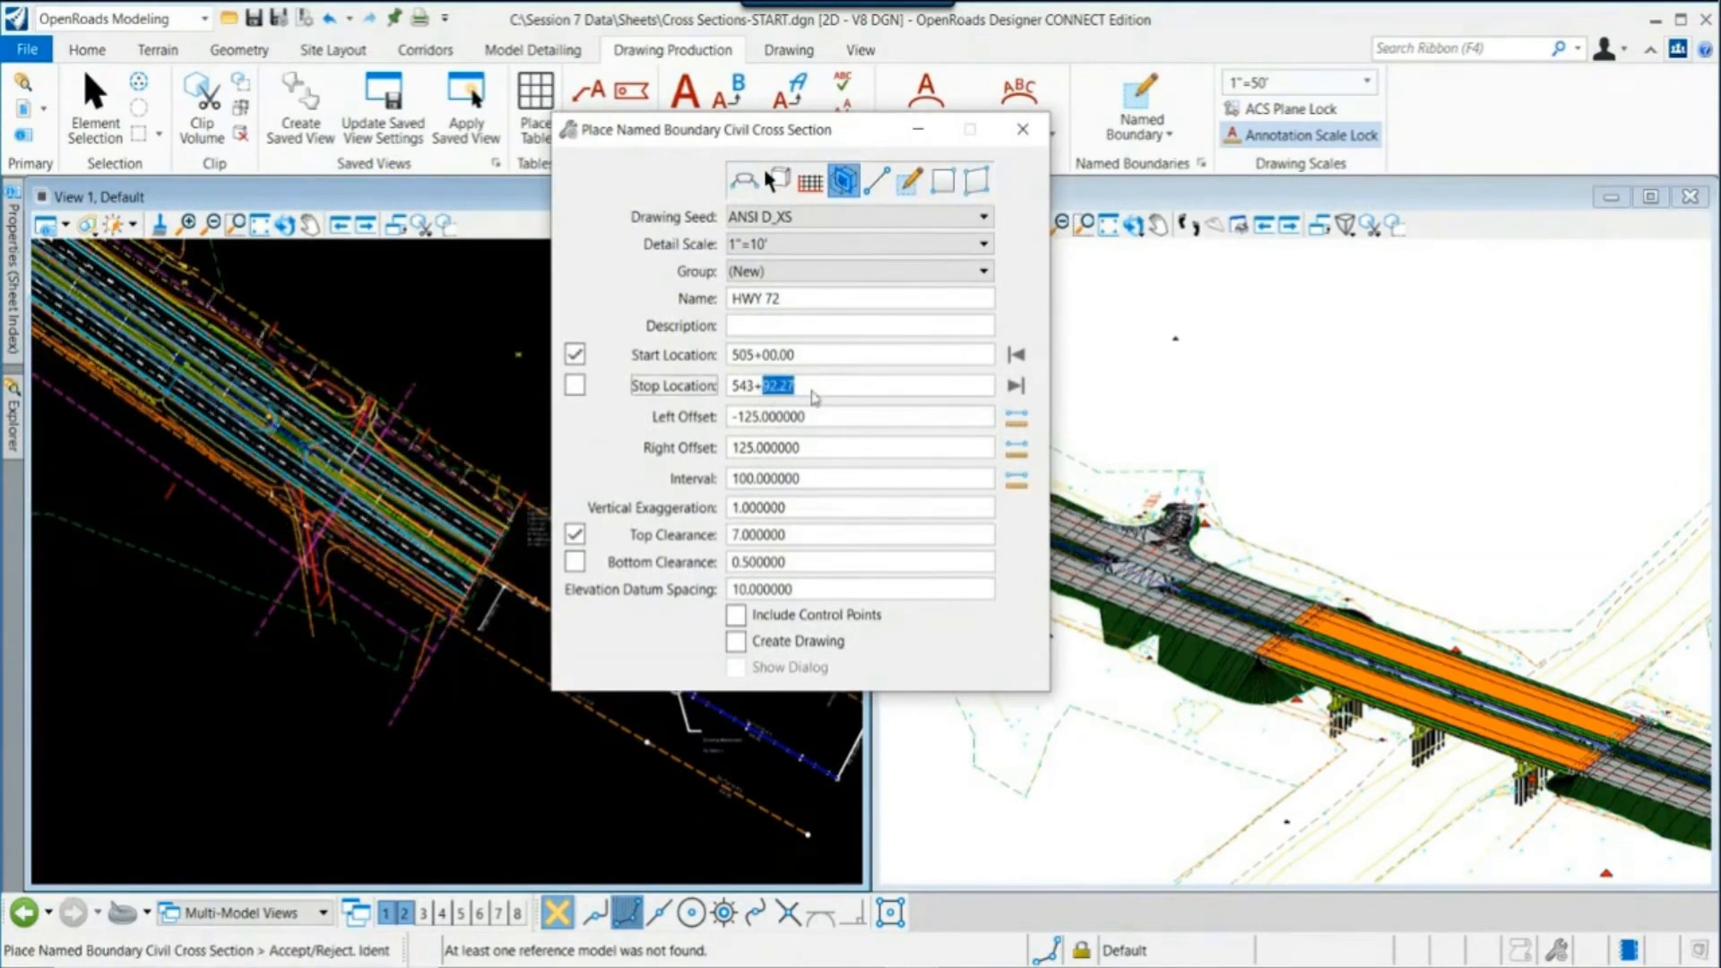
pyautogui.write('00')
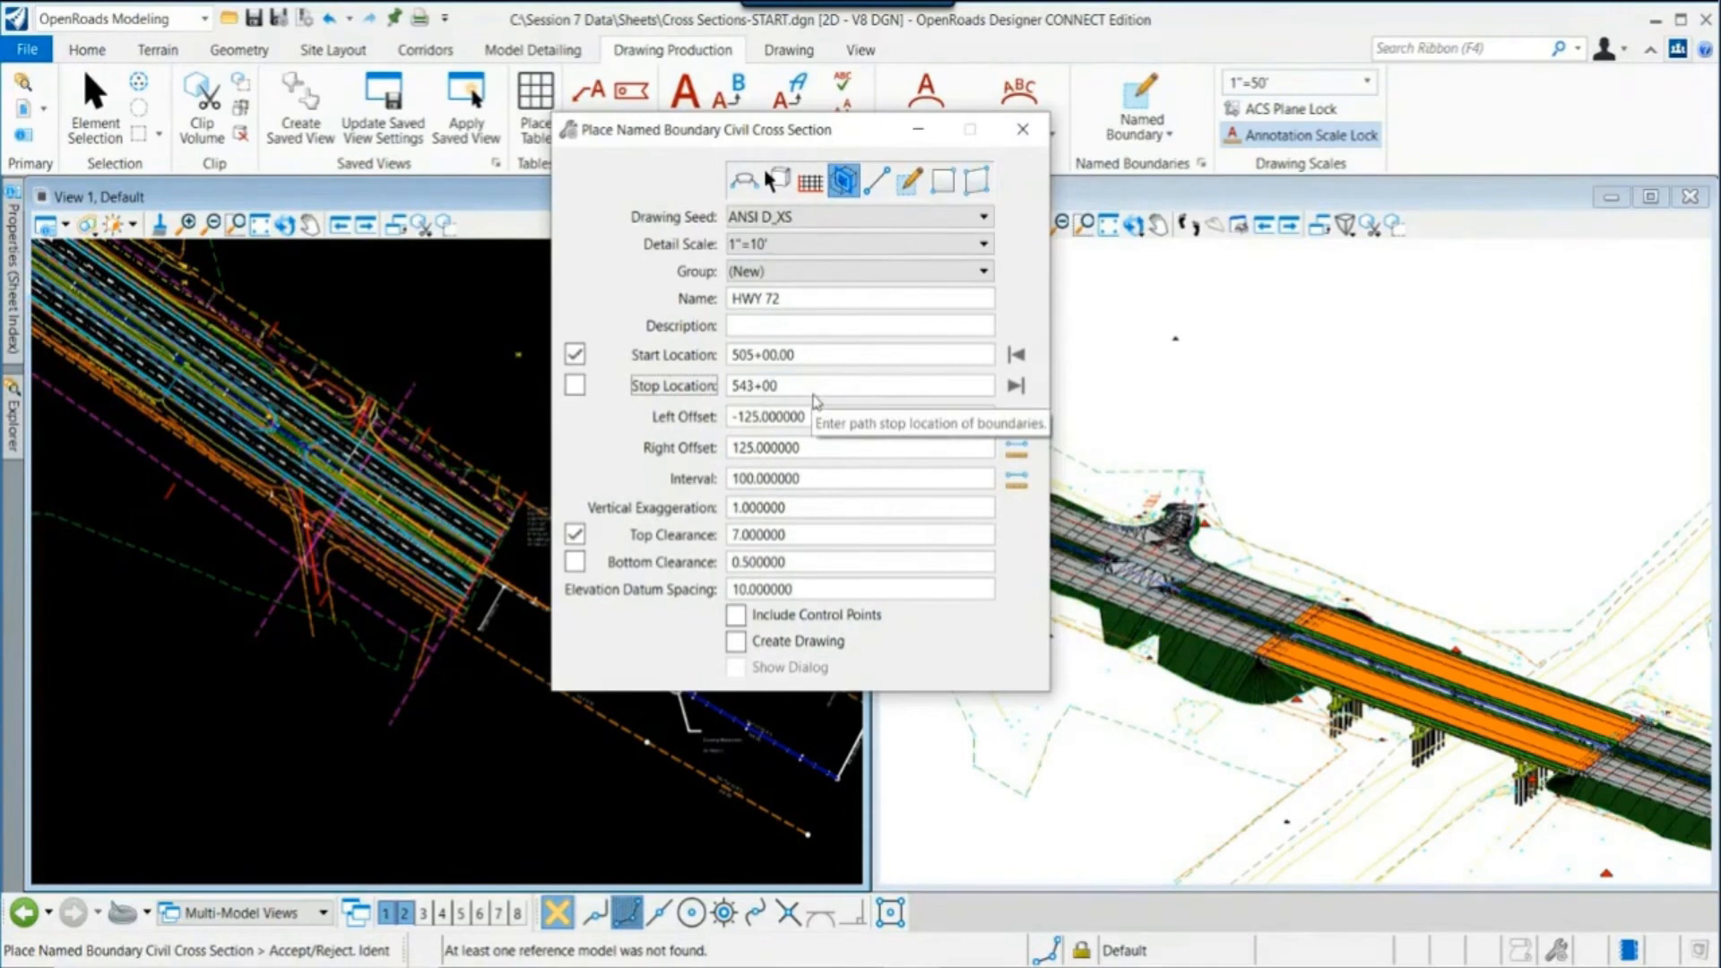
pyautogui.press('Tab')
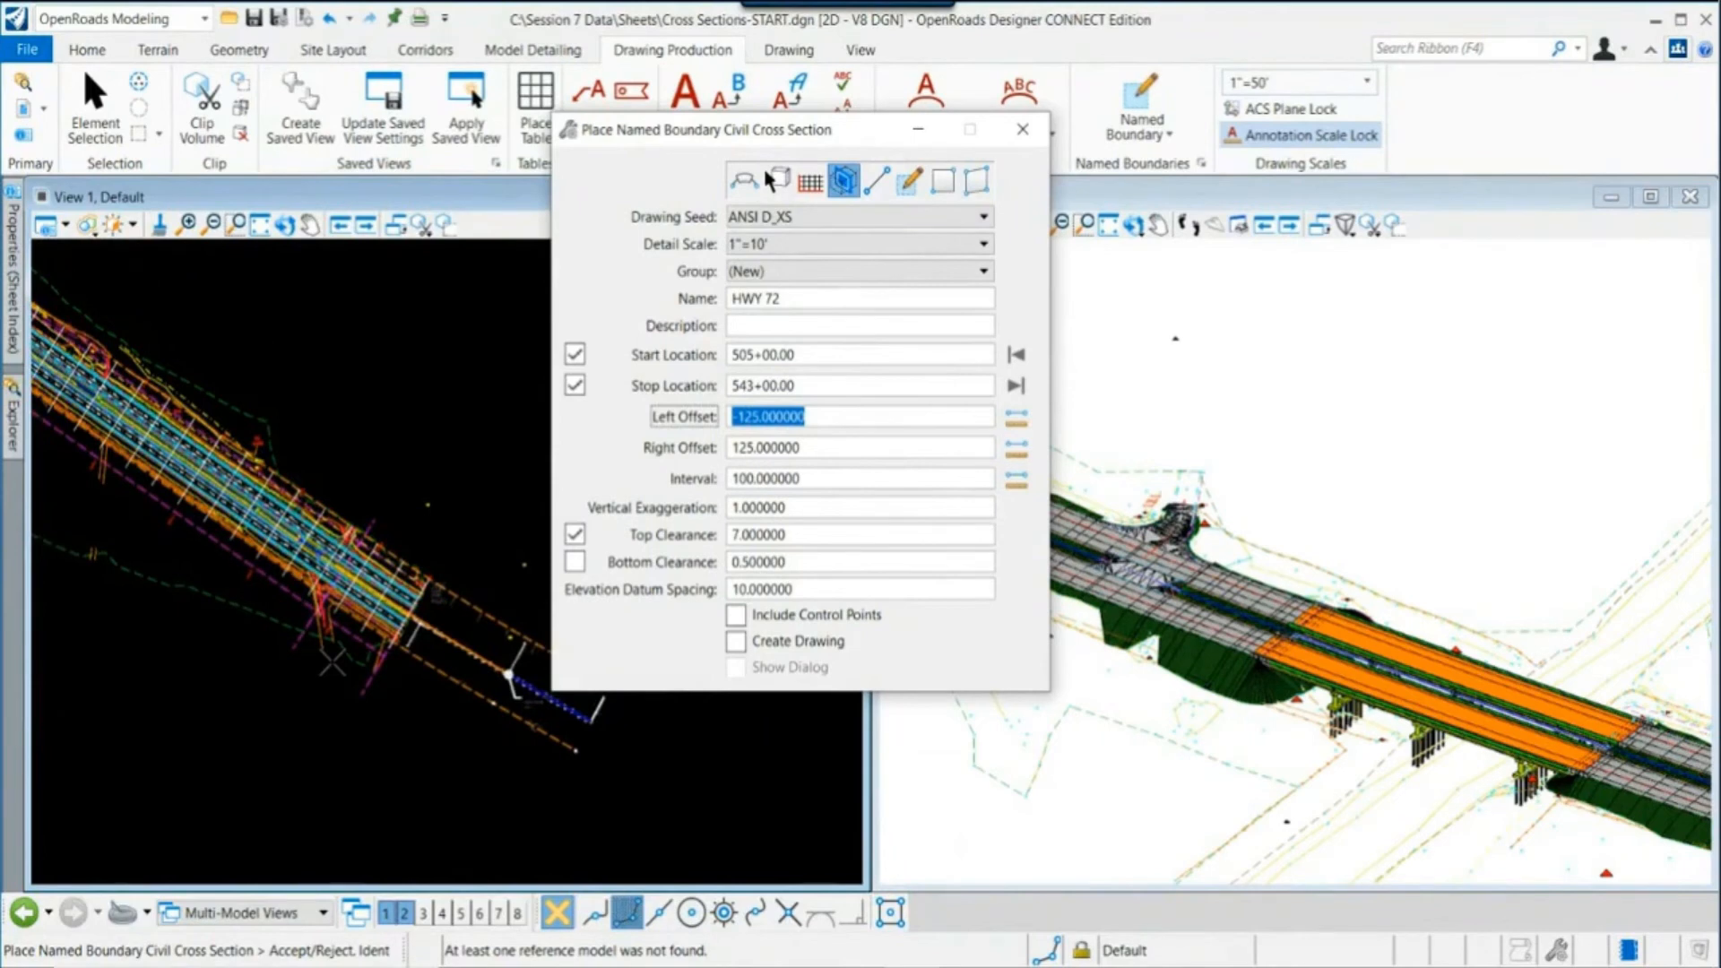
pyautogui.click(332, 670)
pyautogui.click(342, 694)
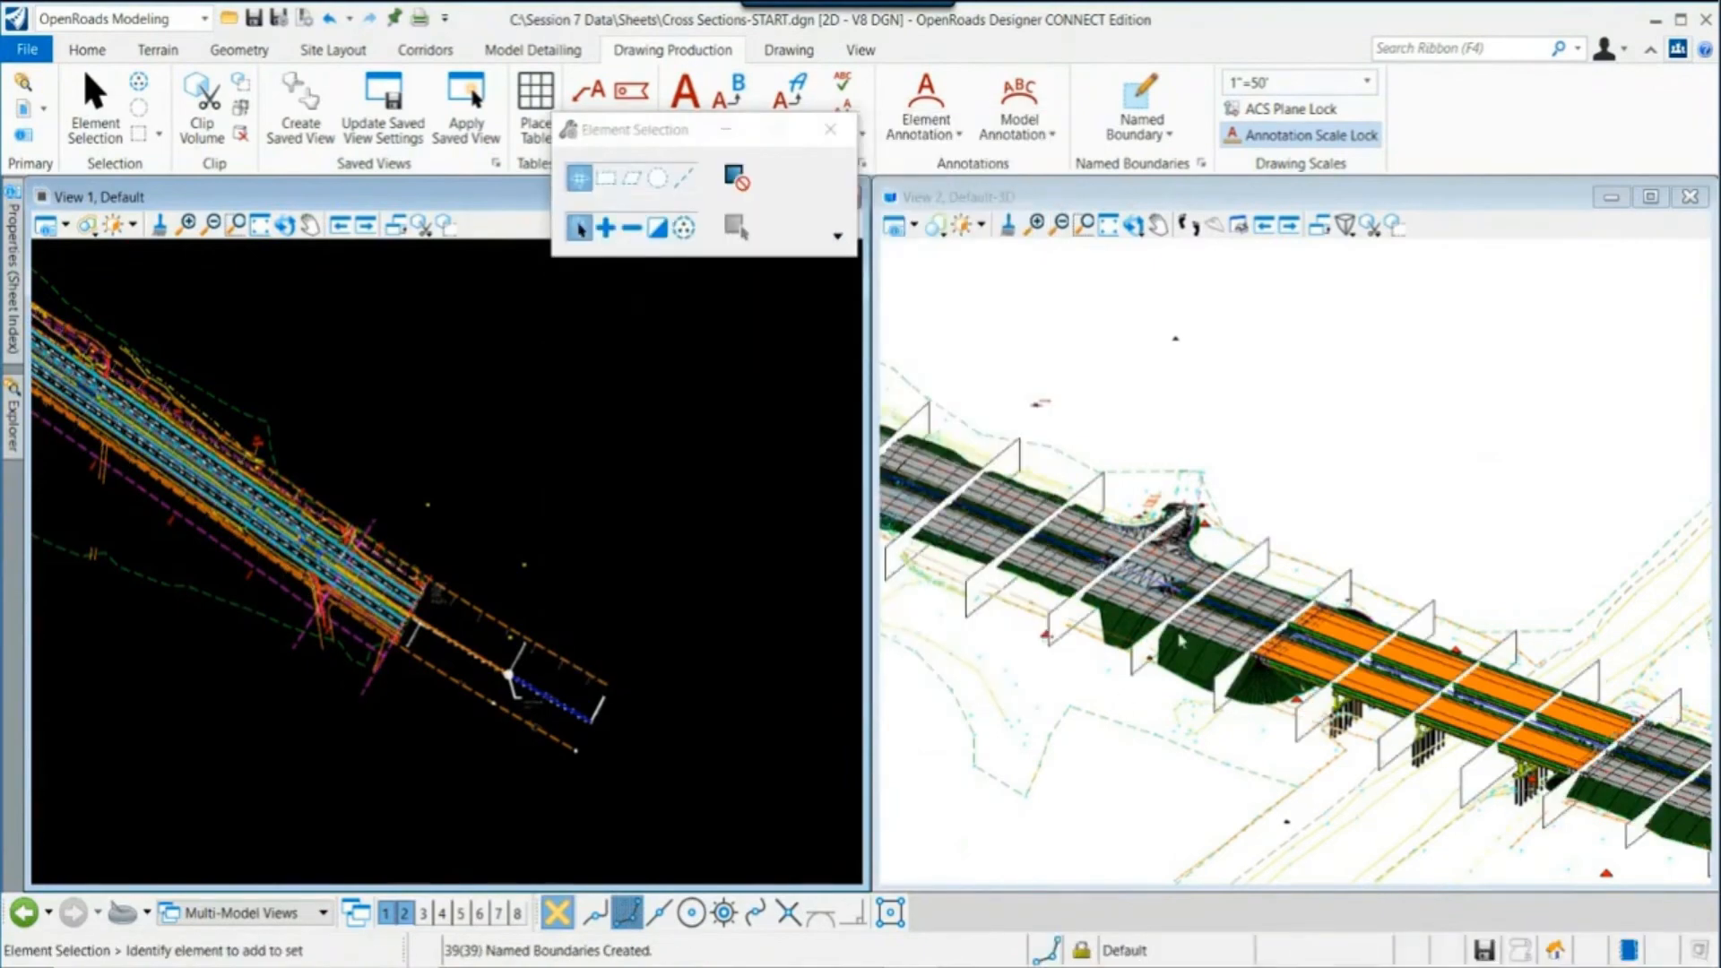
# Step: Examine the new cross section boundaries along the roadway in the 3D view from several rotated angles
pyautogui.scroll(5, 1110, 591)
pyautogui.scroll(-2, 1109, 586)
pyautogui.moveTo(1109, 587); pyautogui.dragTo(1377, 716, button='middle')
pyautogui.click(1134, 225)
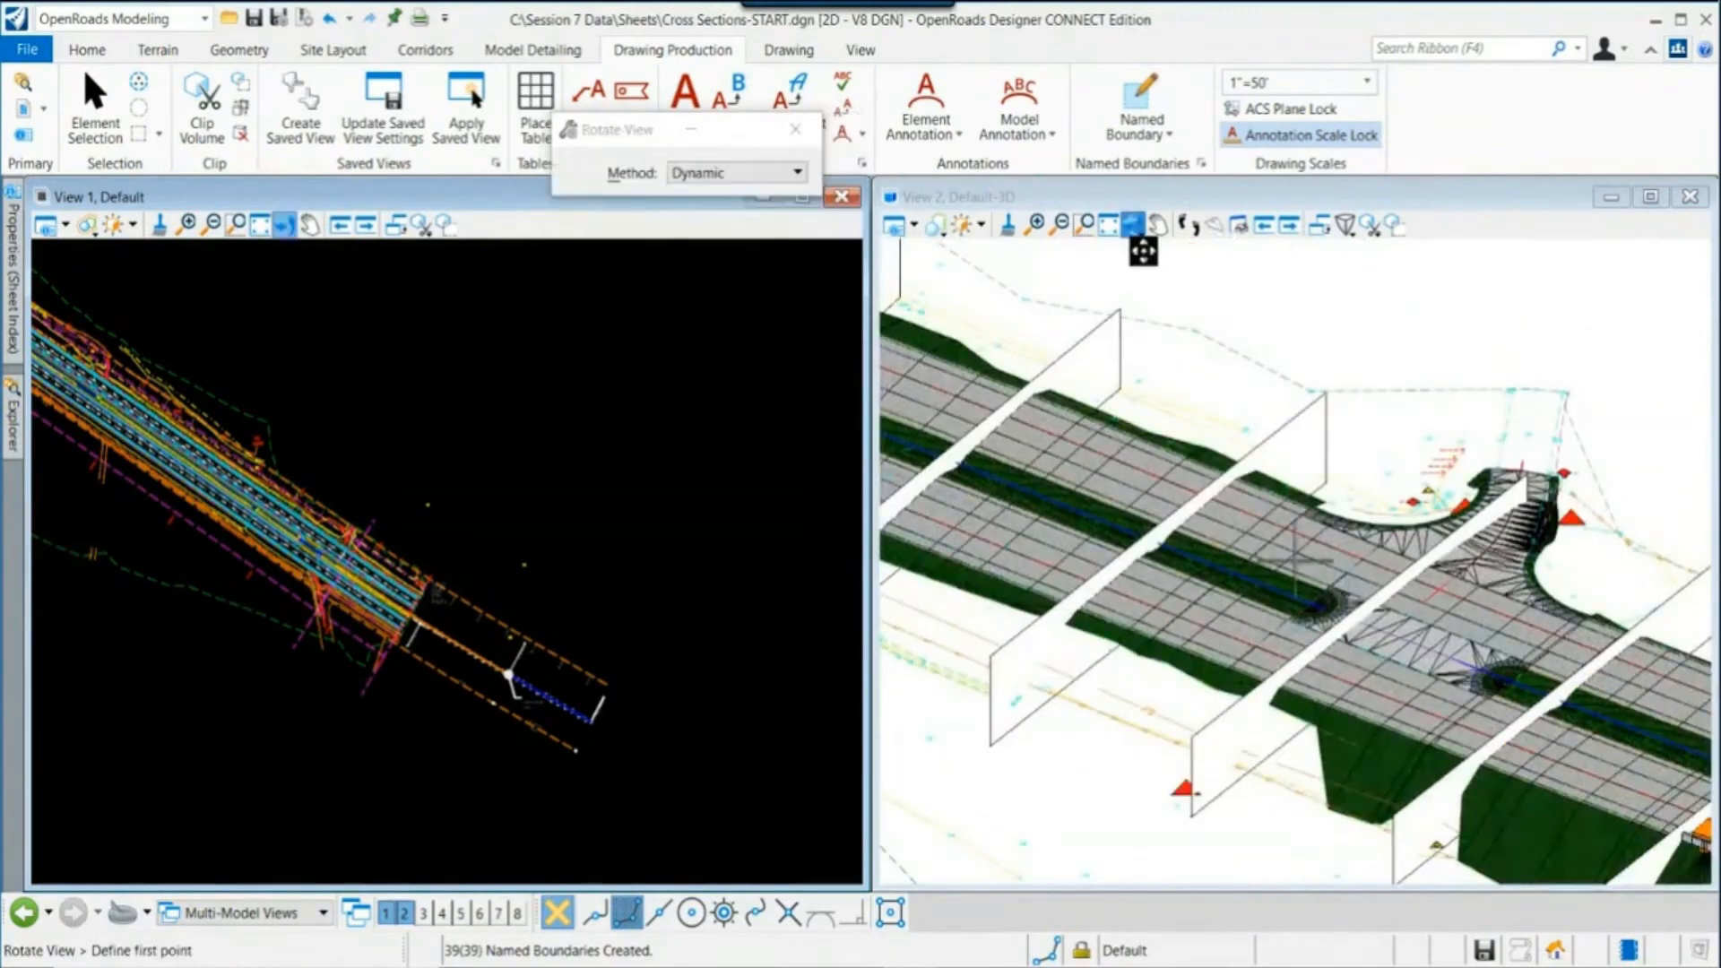
pyautogui.click(1557, 623)
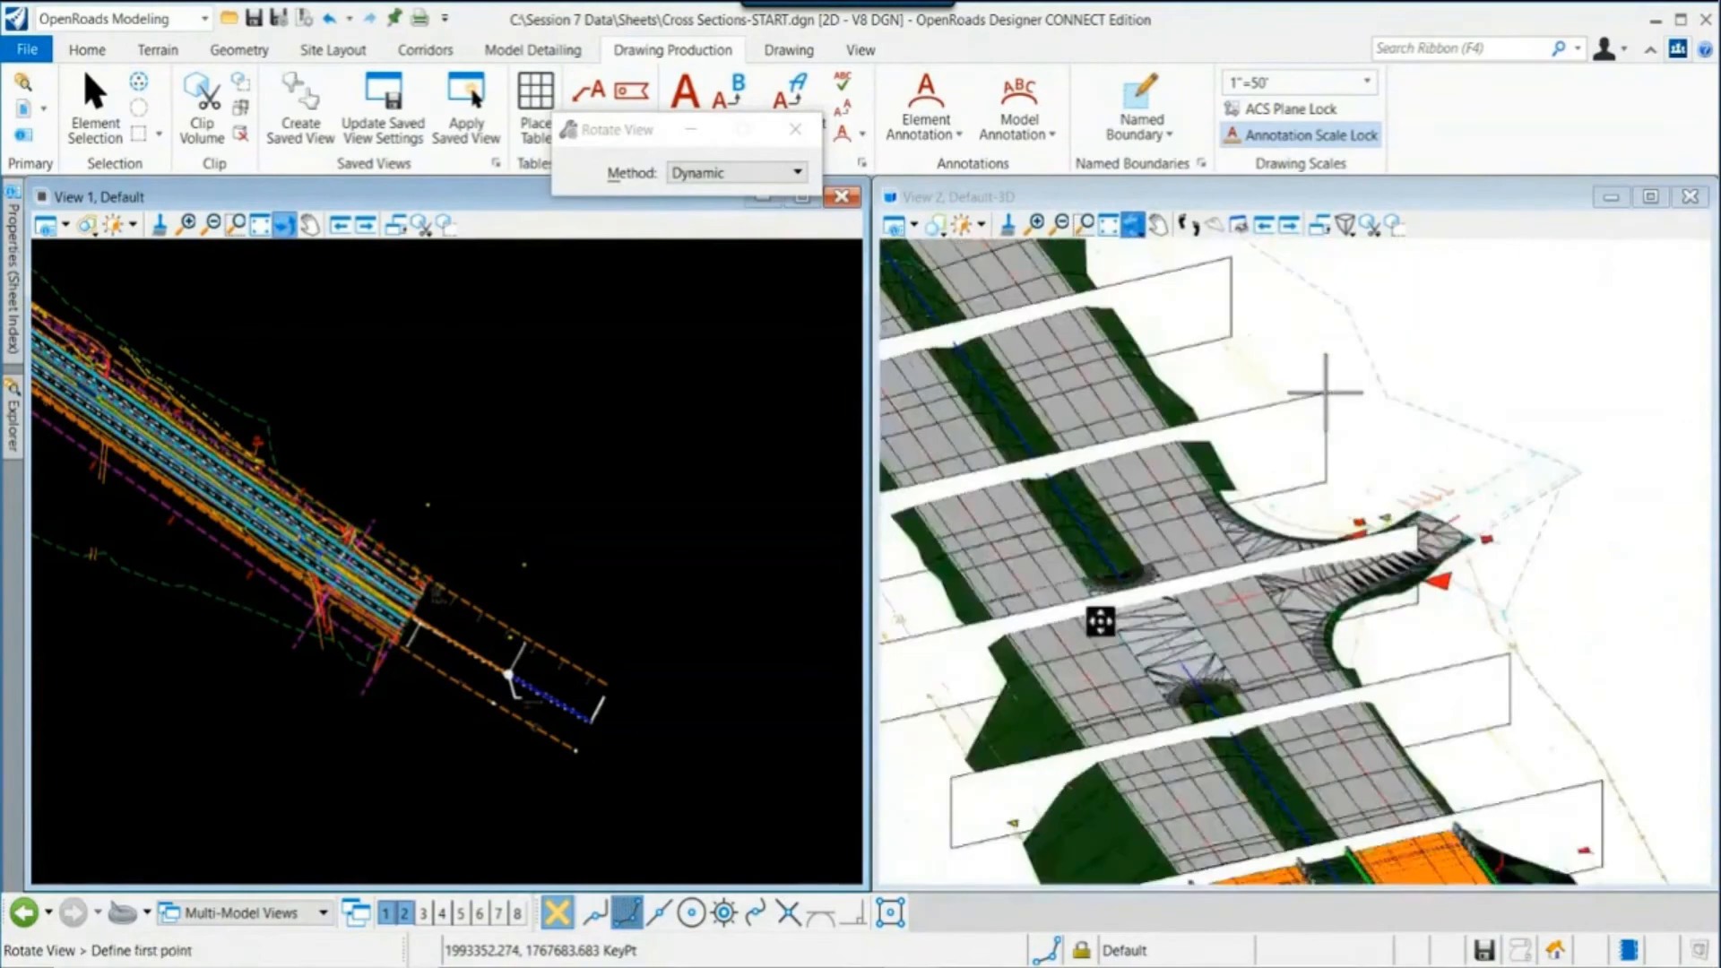
pyautogui.click(1325, 393)
pyautogui.rightClick(1325, 393)
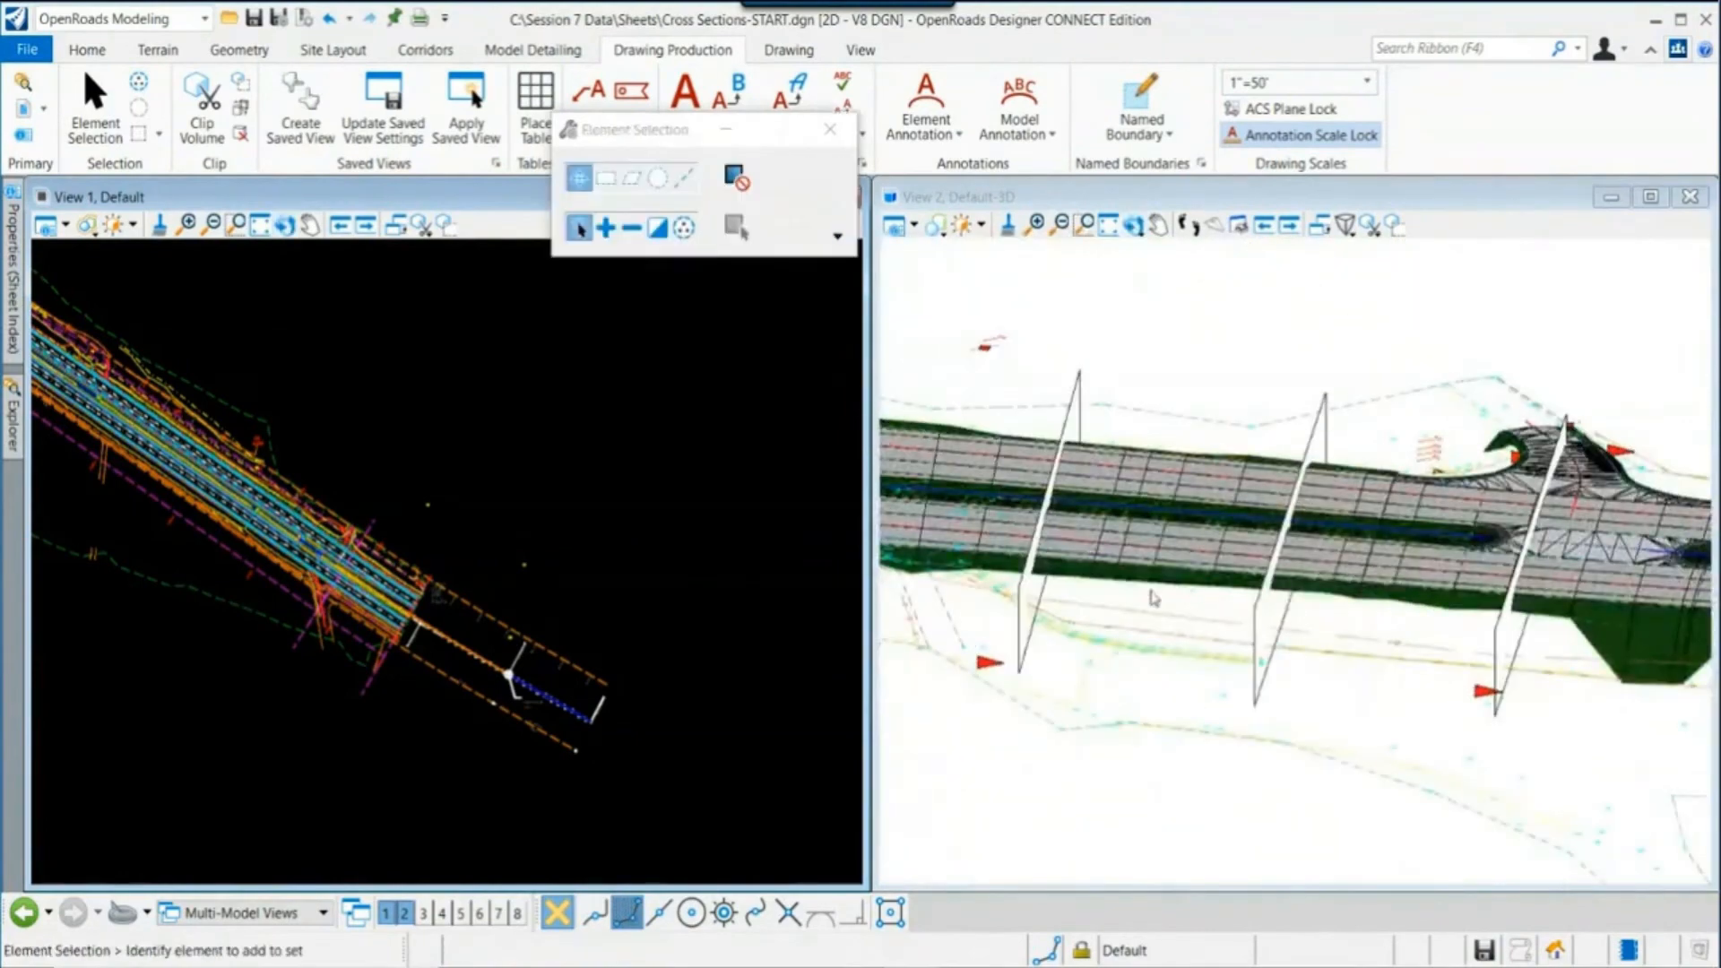
# Step: Inspect the spacing and orientation of the boundary planes along the roadway curve in the 3D view from opposite viewing directions
pyautogui.scroll(-2, 1153, 595)
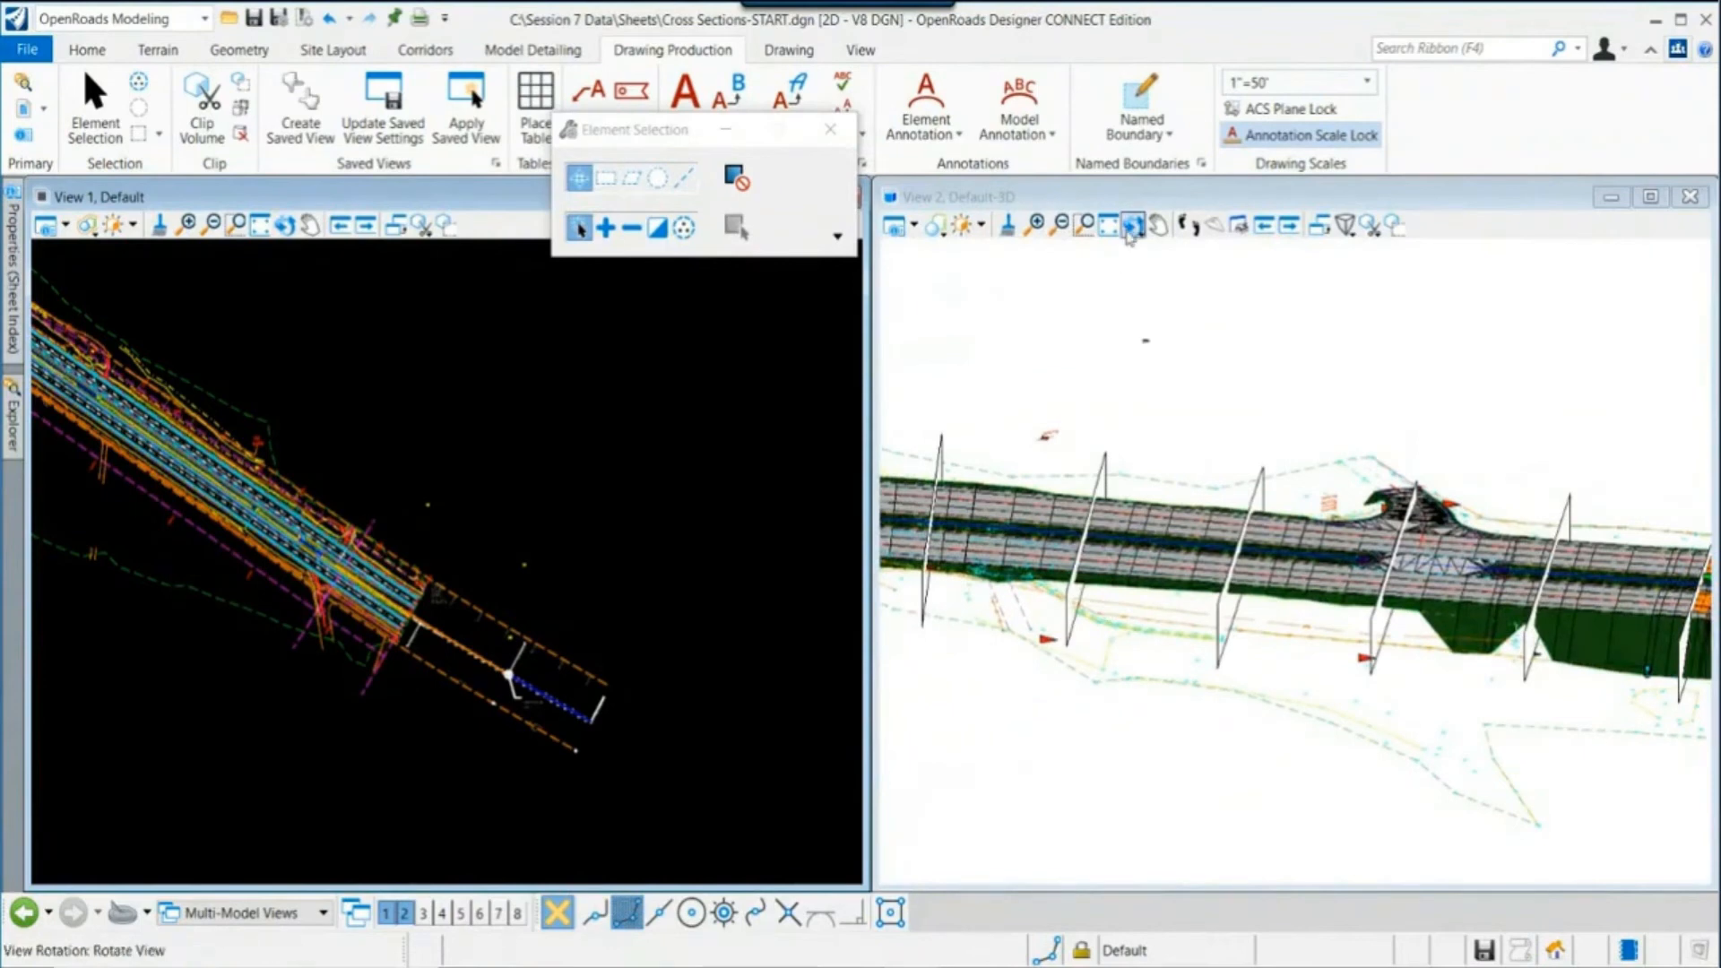
pyautogui.click(1133, 225)
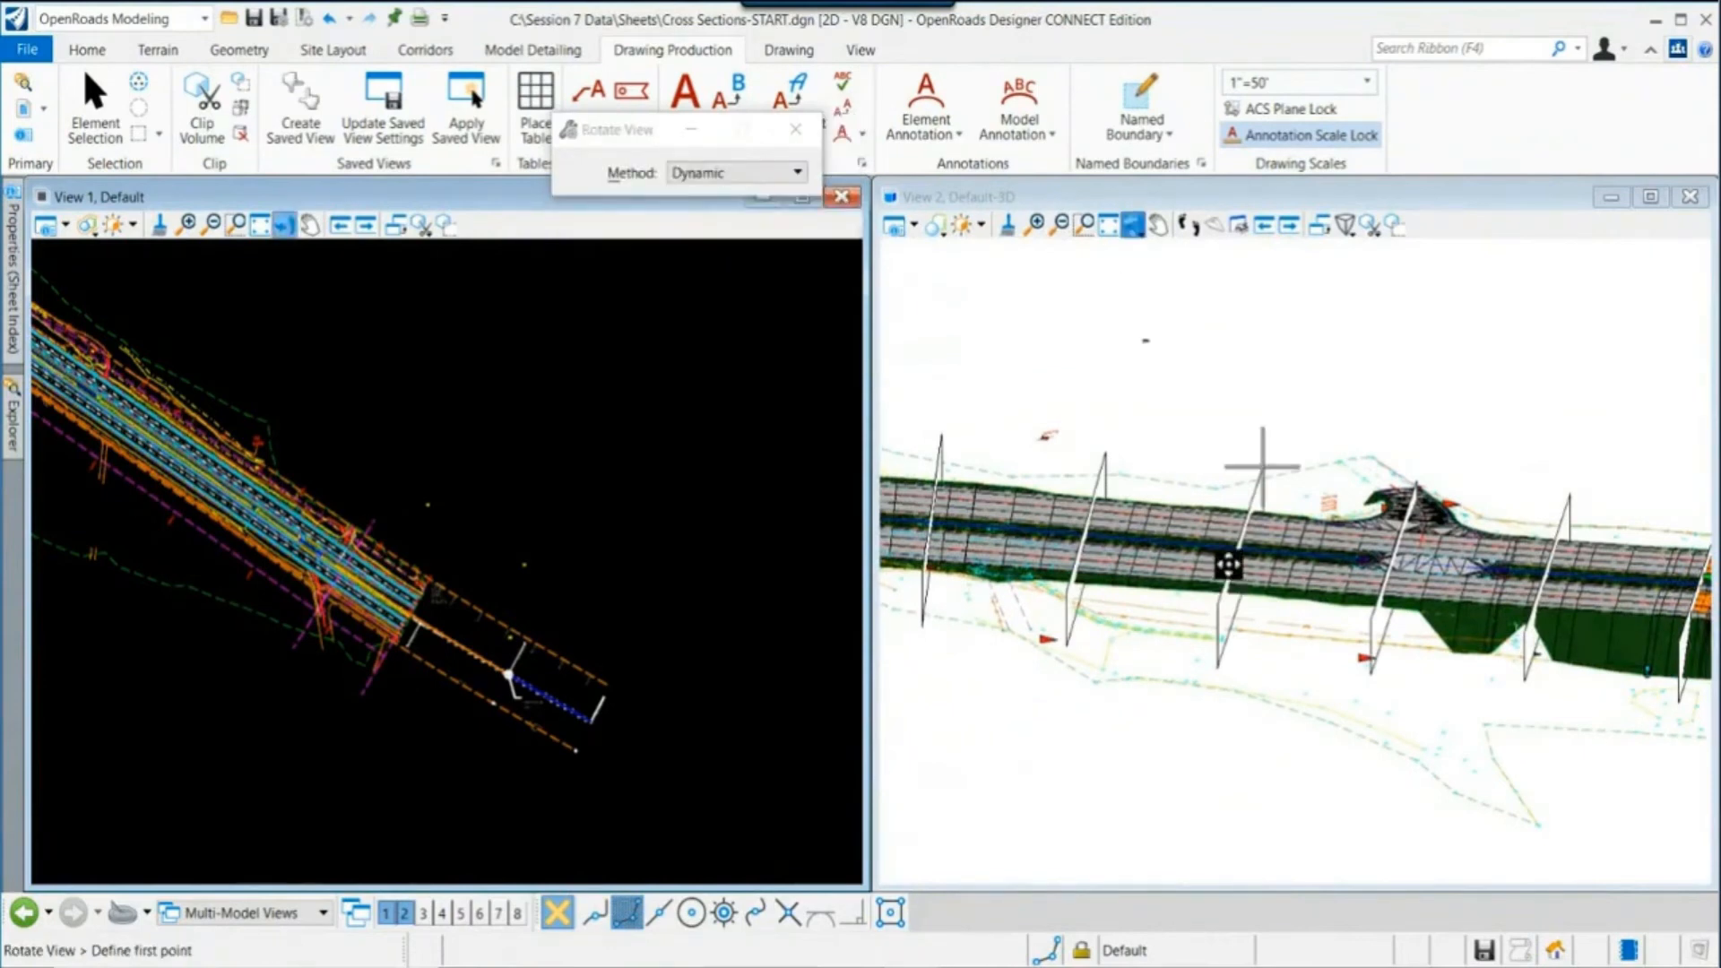
pyautogui.click(1391, 596)
pyautogui.click(1116, 615)
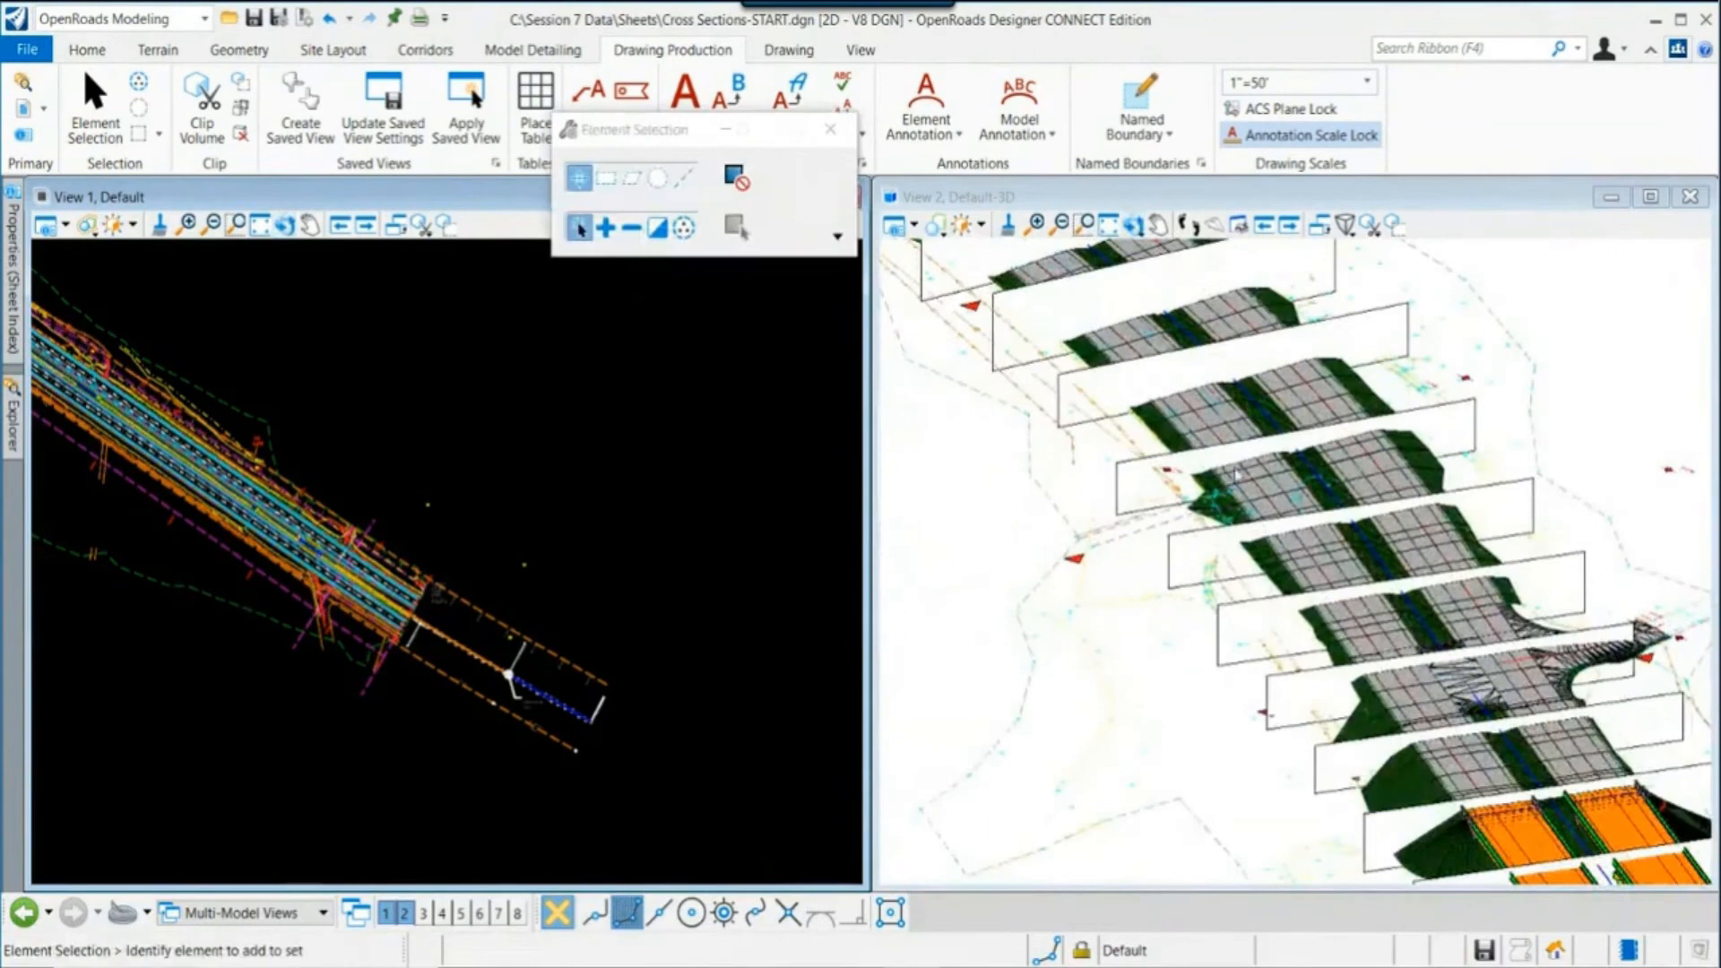
pyautogui.scroll(-2, 1205, 619)
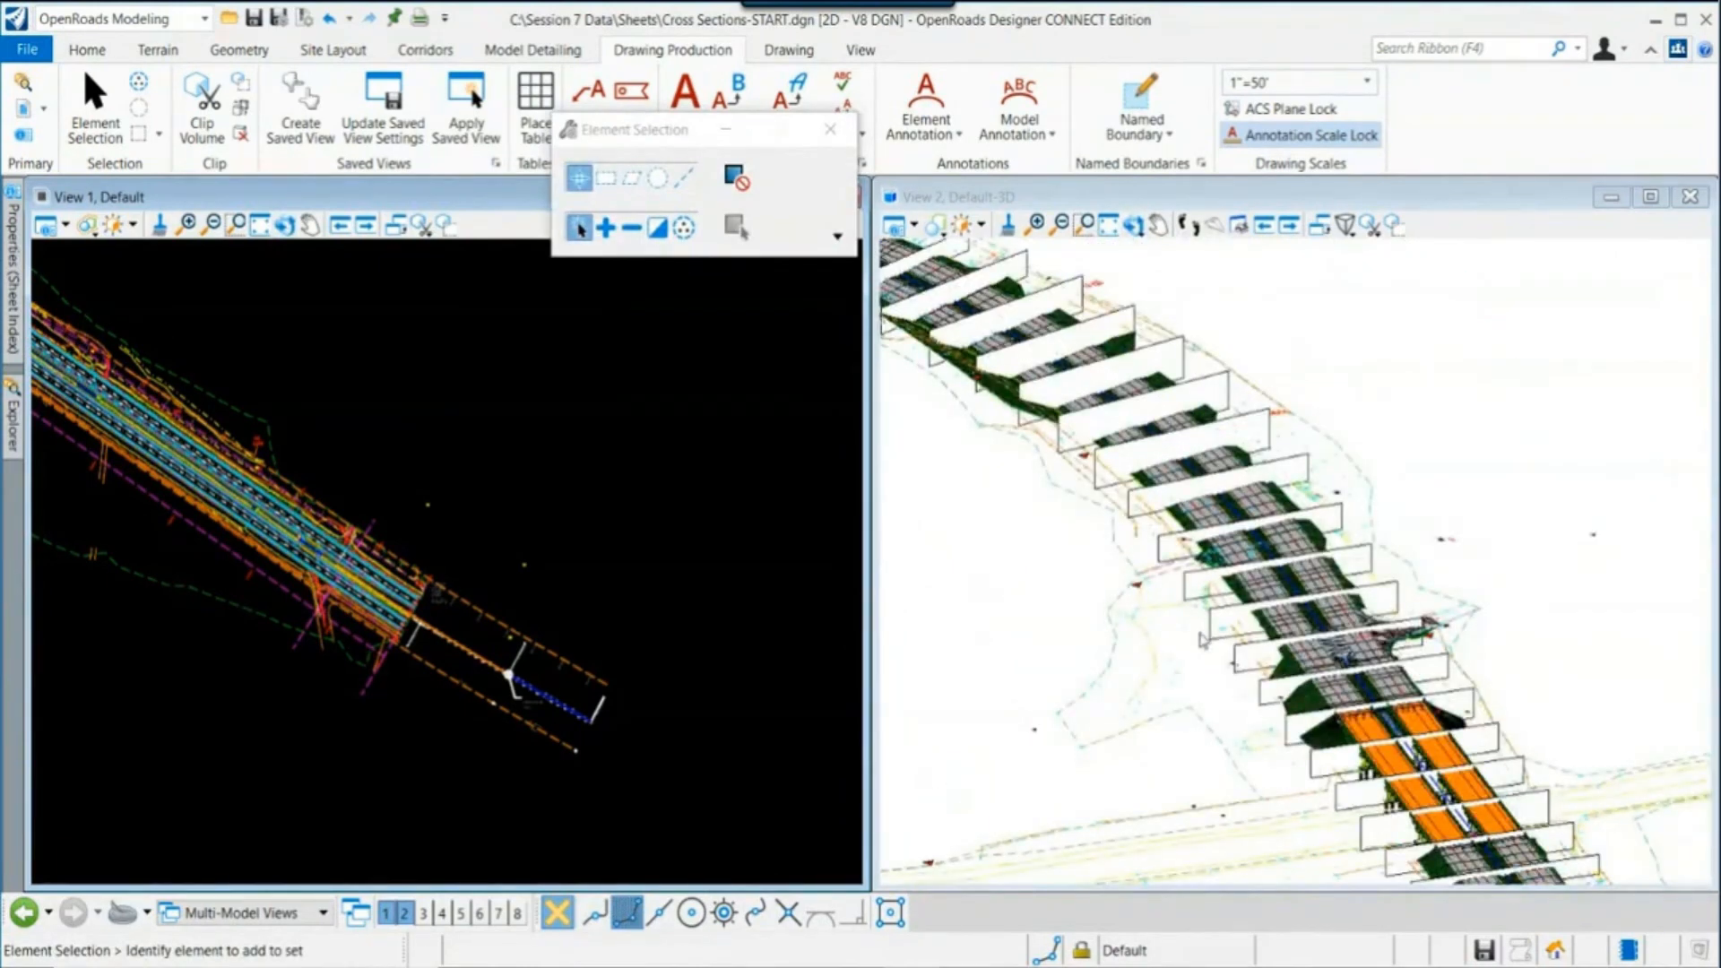
pyautogui.scroll(2, 1193, 619)
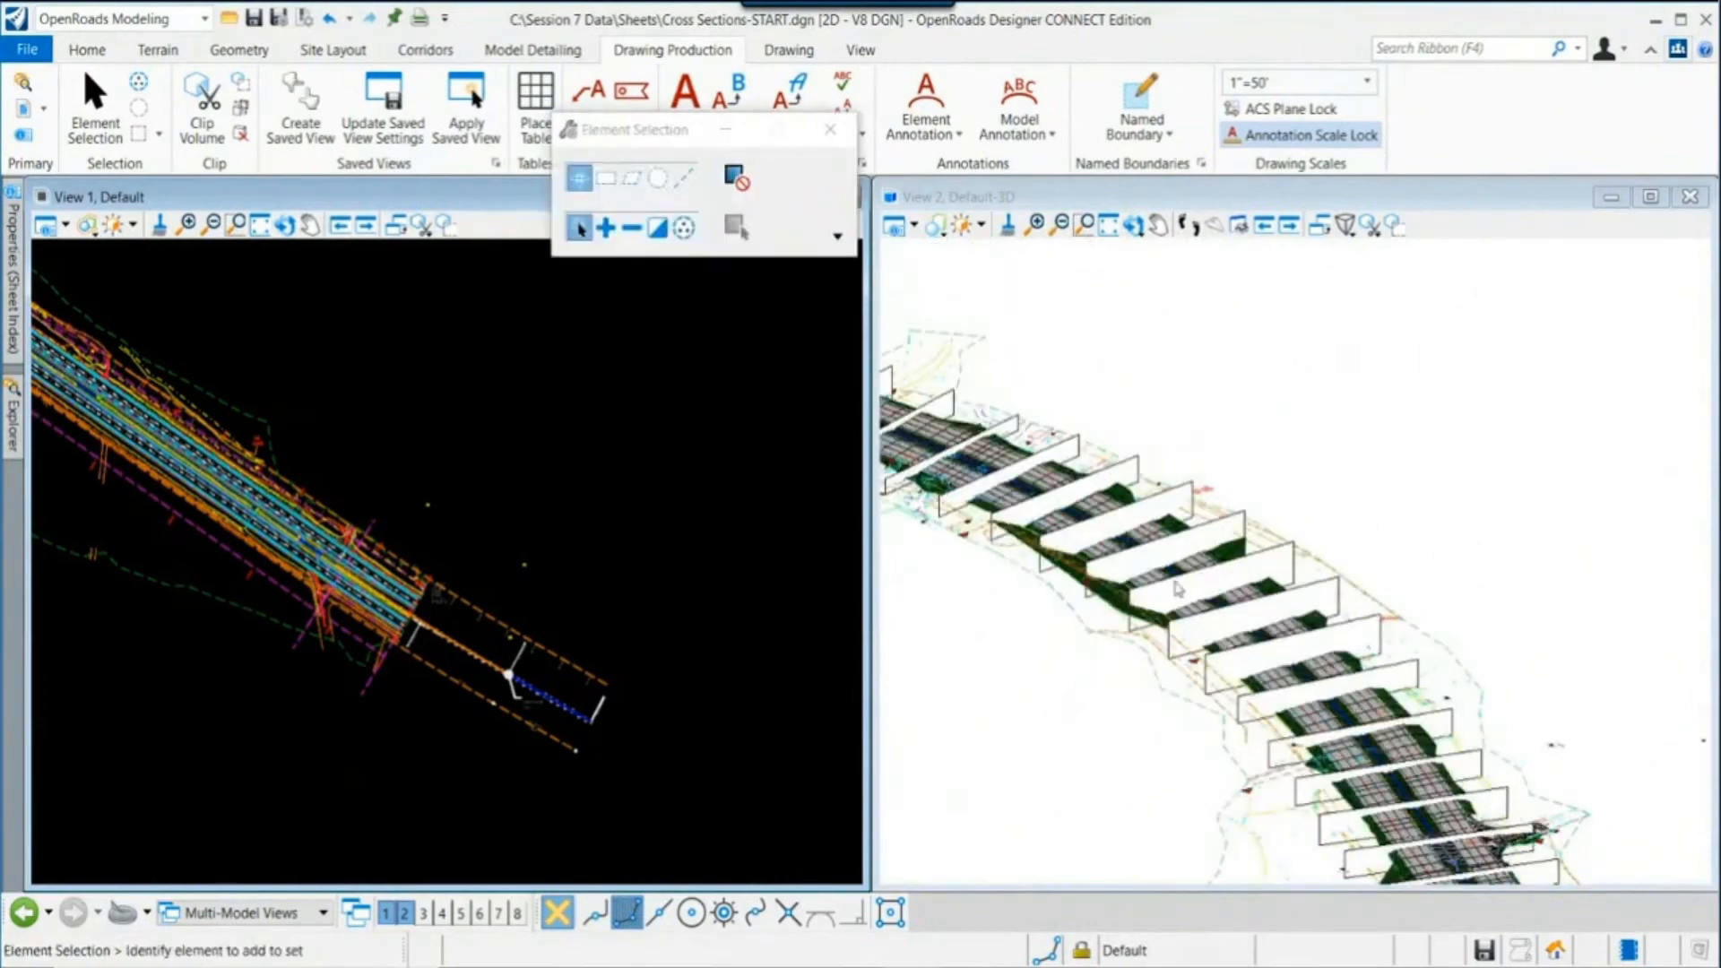
pyautogui.click(1133, 225)
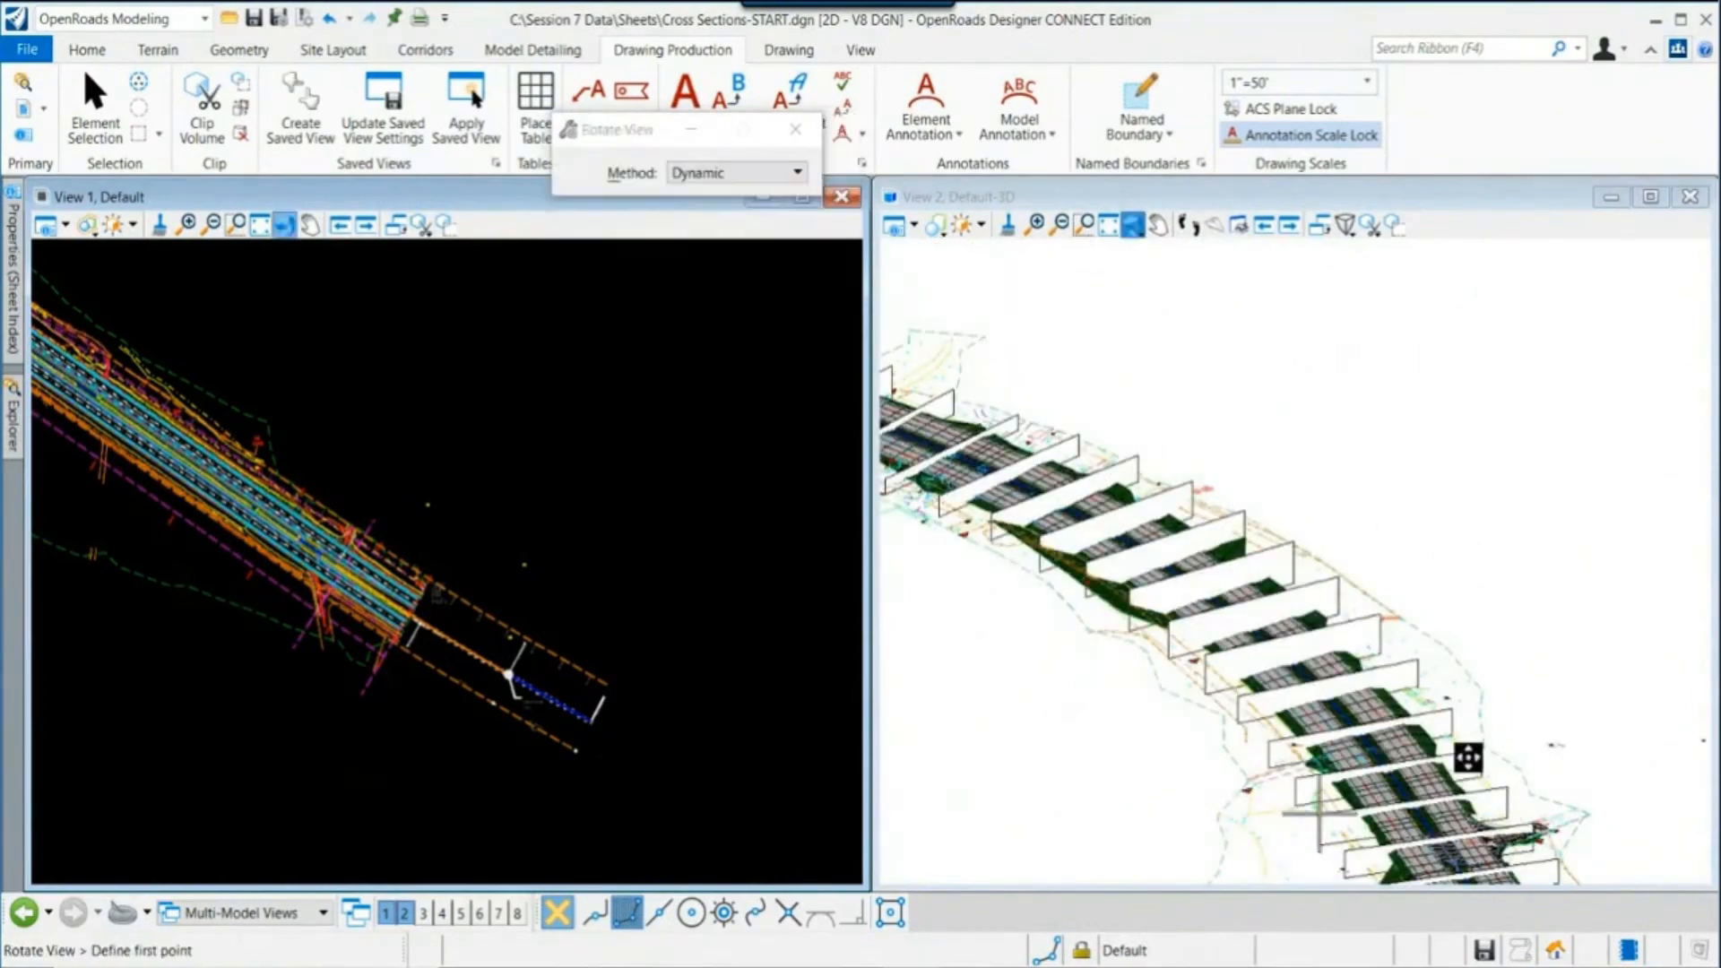
pyautogui.click(1169, 749)
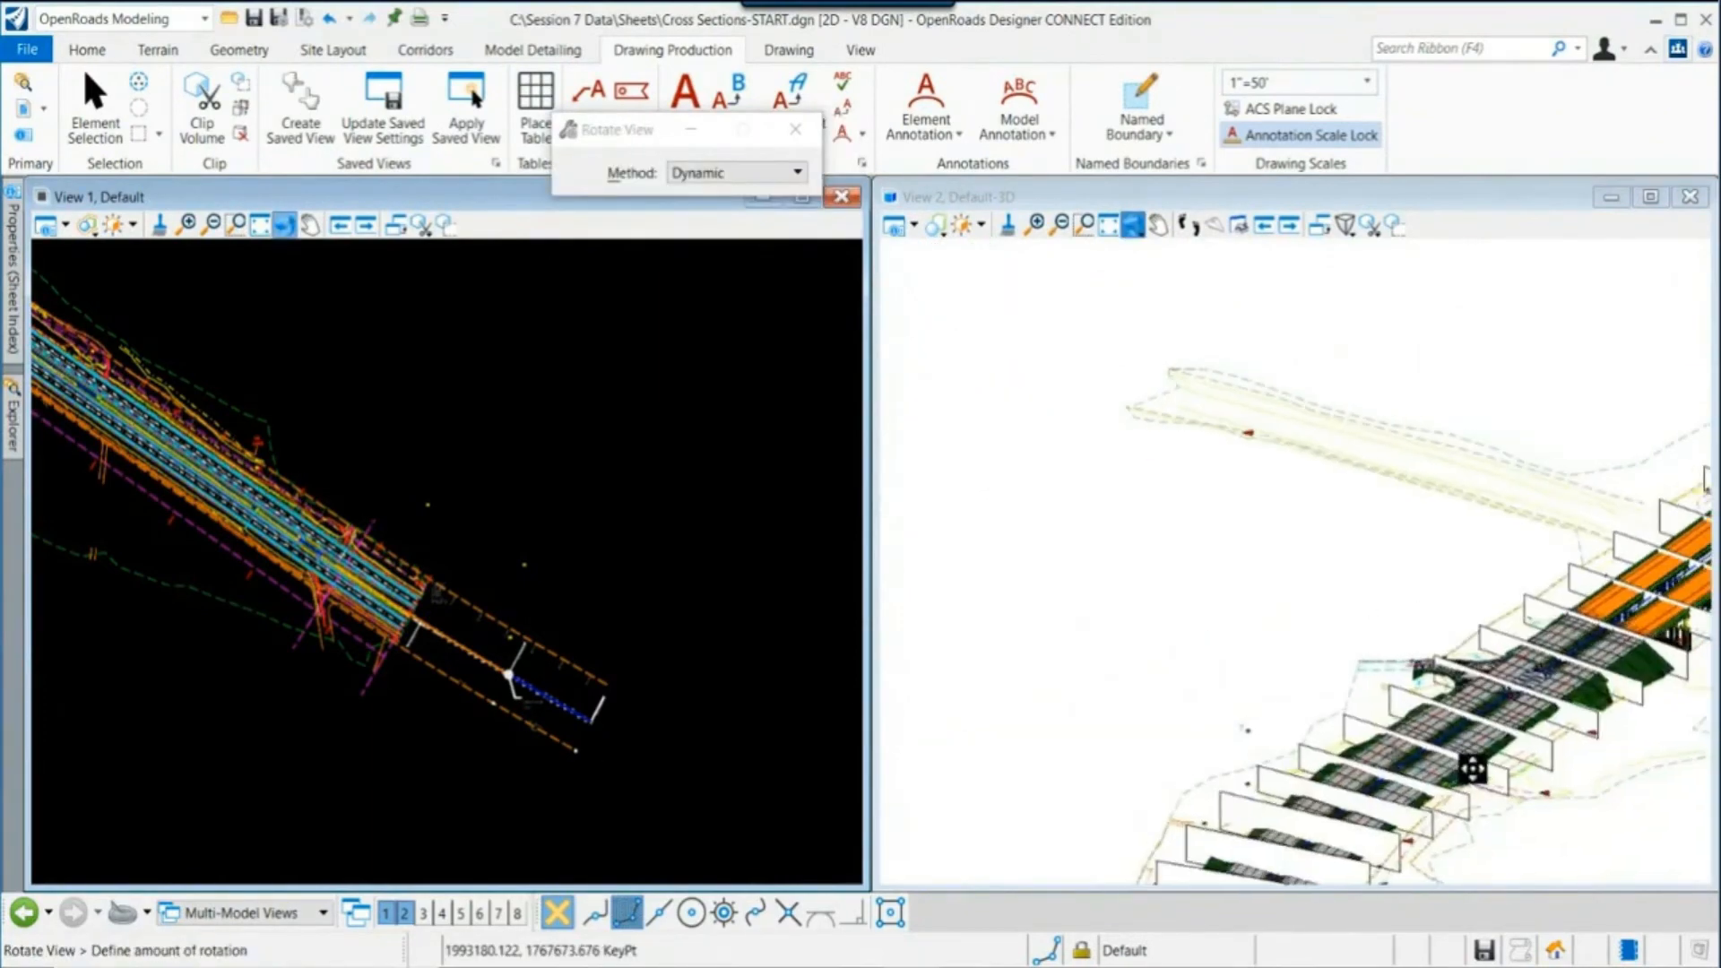
pyautogui.click(1037, 722)
pyautogui.rightClick(1040, 722)
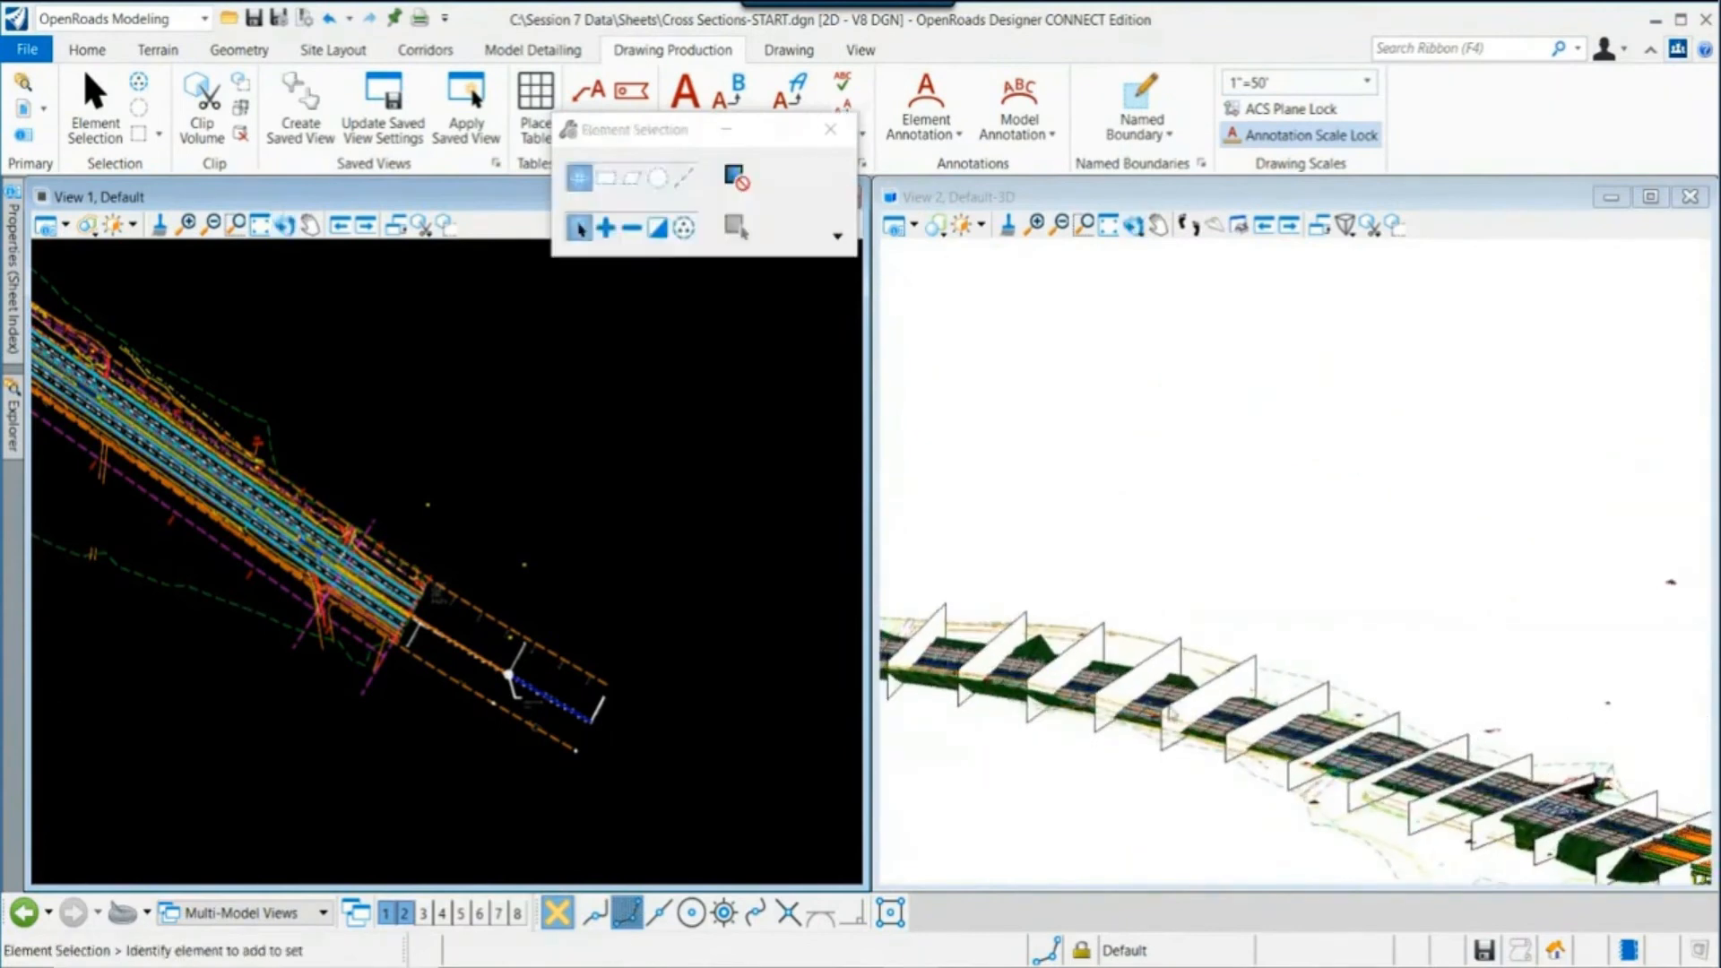
pyautogui.scroll(3, 1230, 712)
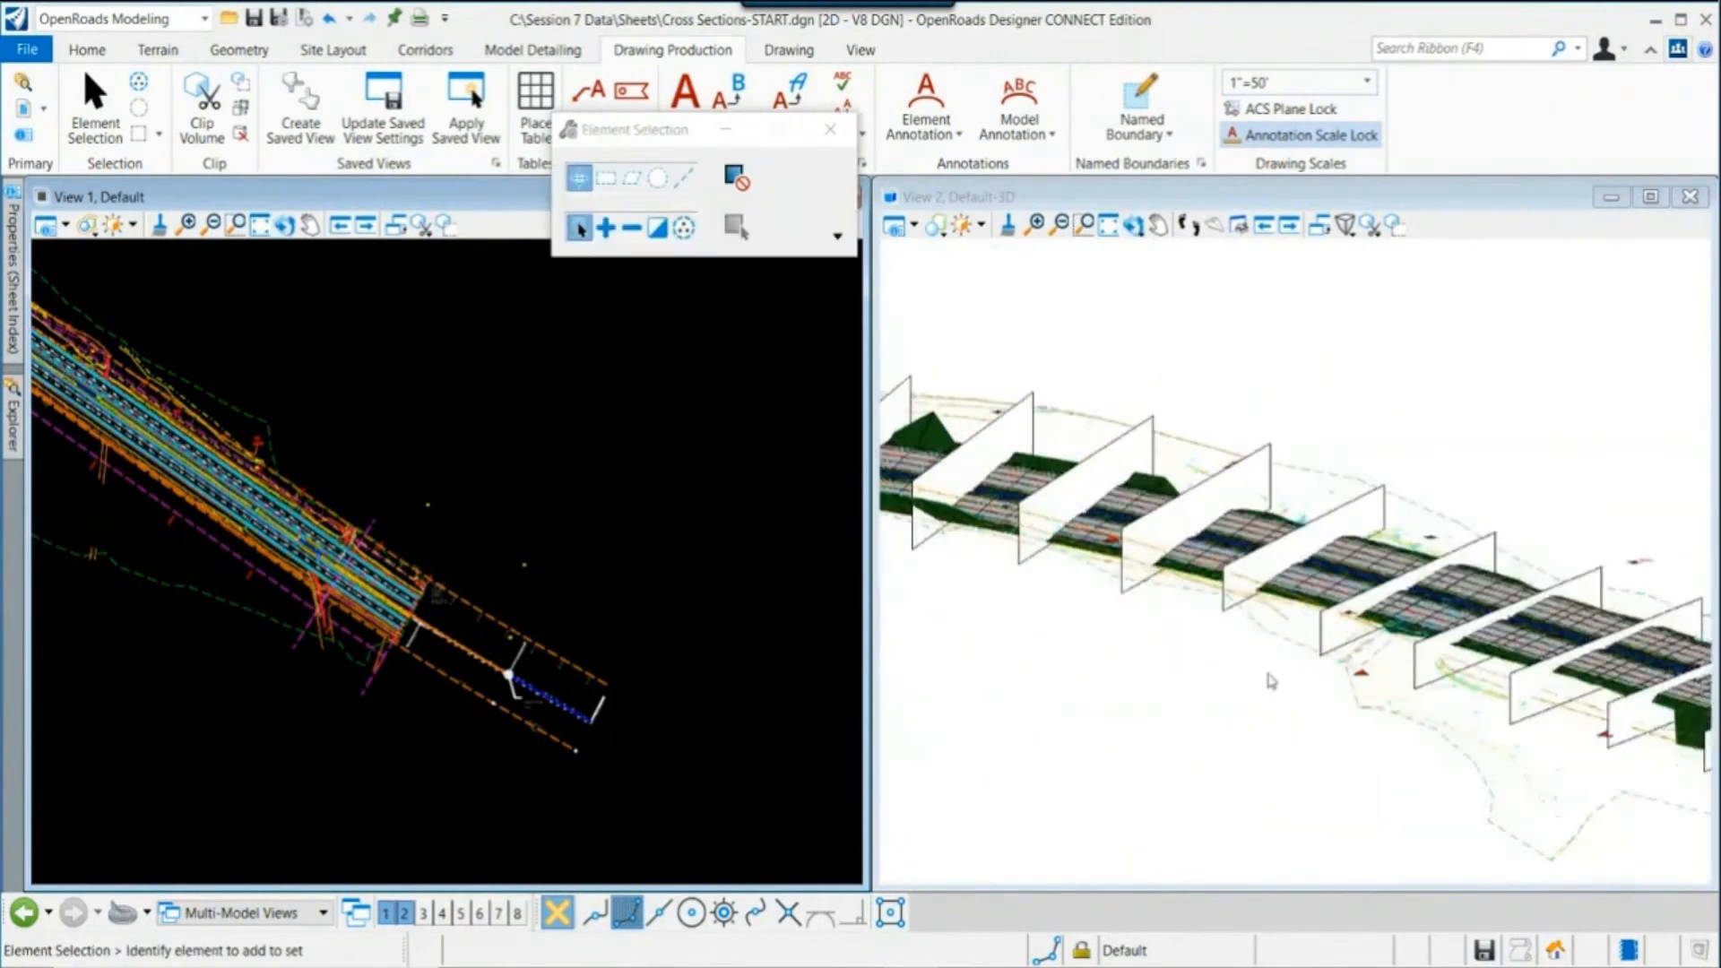
# Step: Examine the beginning of the project in plan between stations 505+00 and 509+00, and the matching boundaries in the 3D view
pyautogui.scroll(-2, 591, 618)
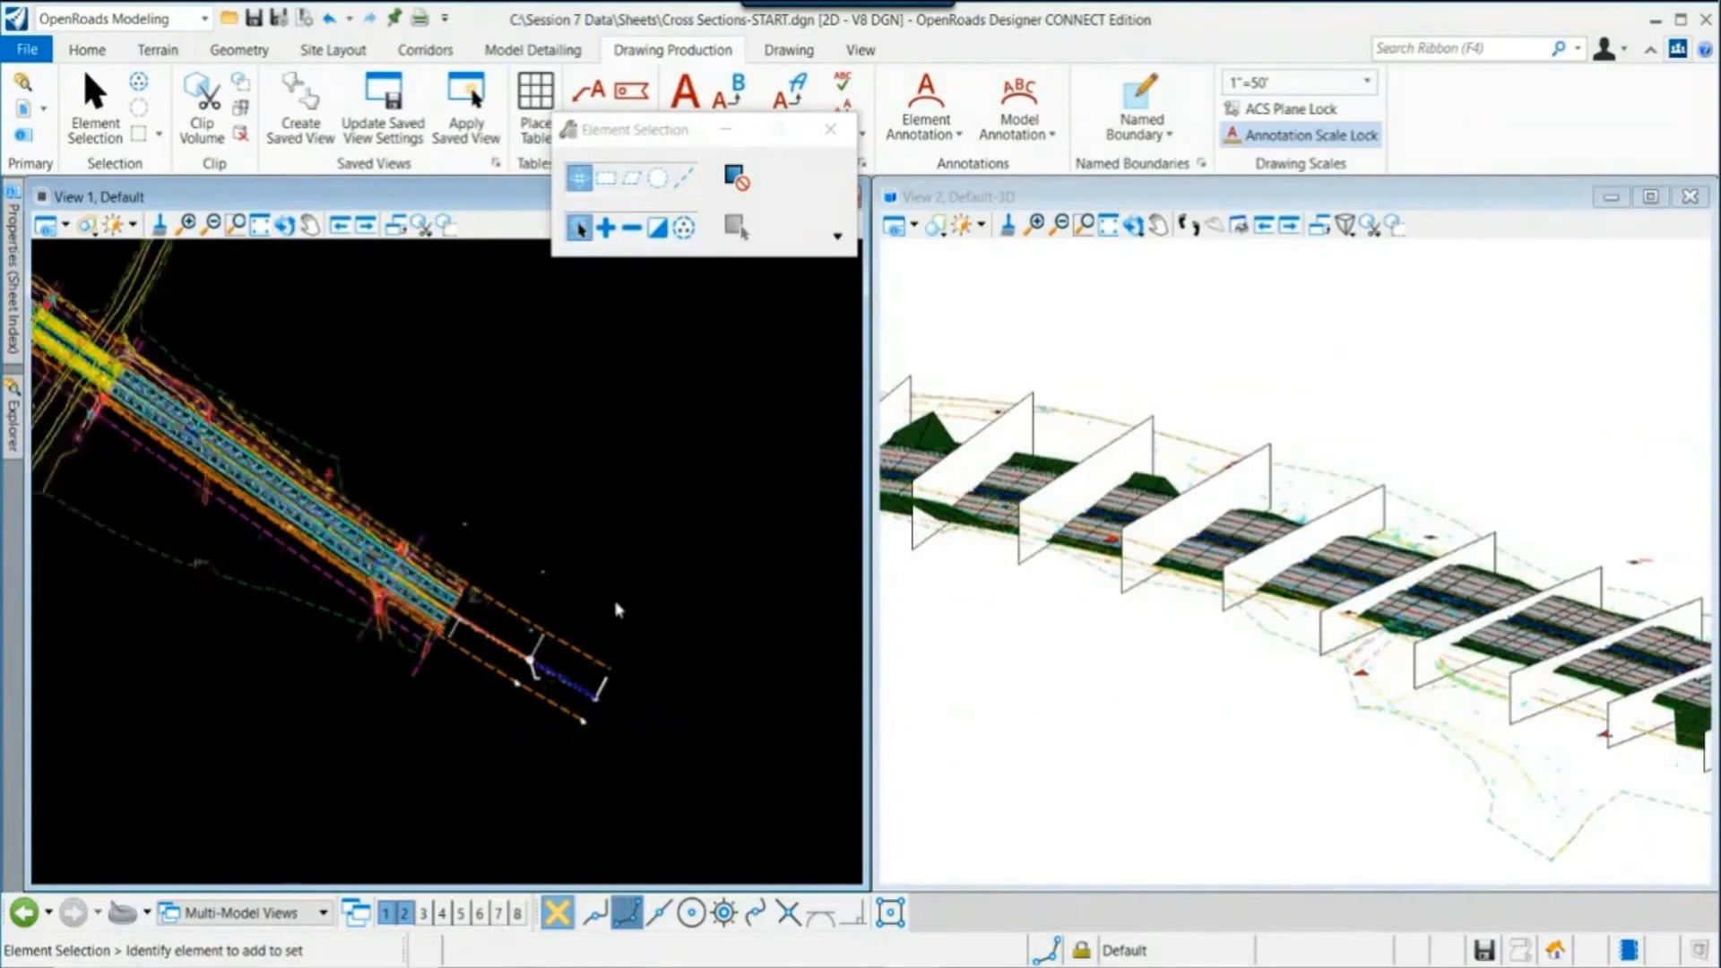
pyautogui.moveTo(426, 439); pyautogui.dragTo(735, 650, button='middle')
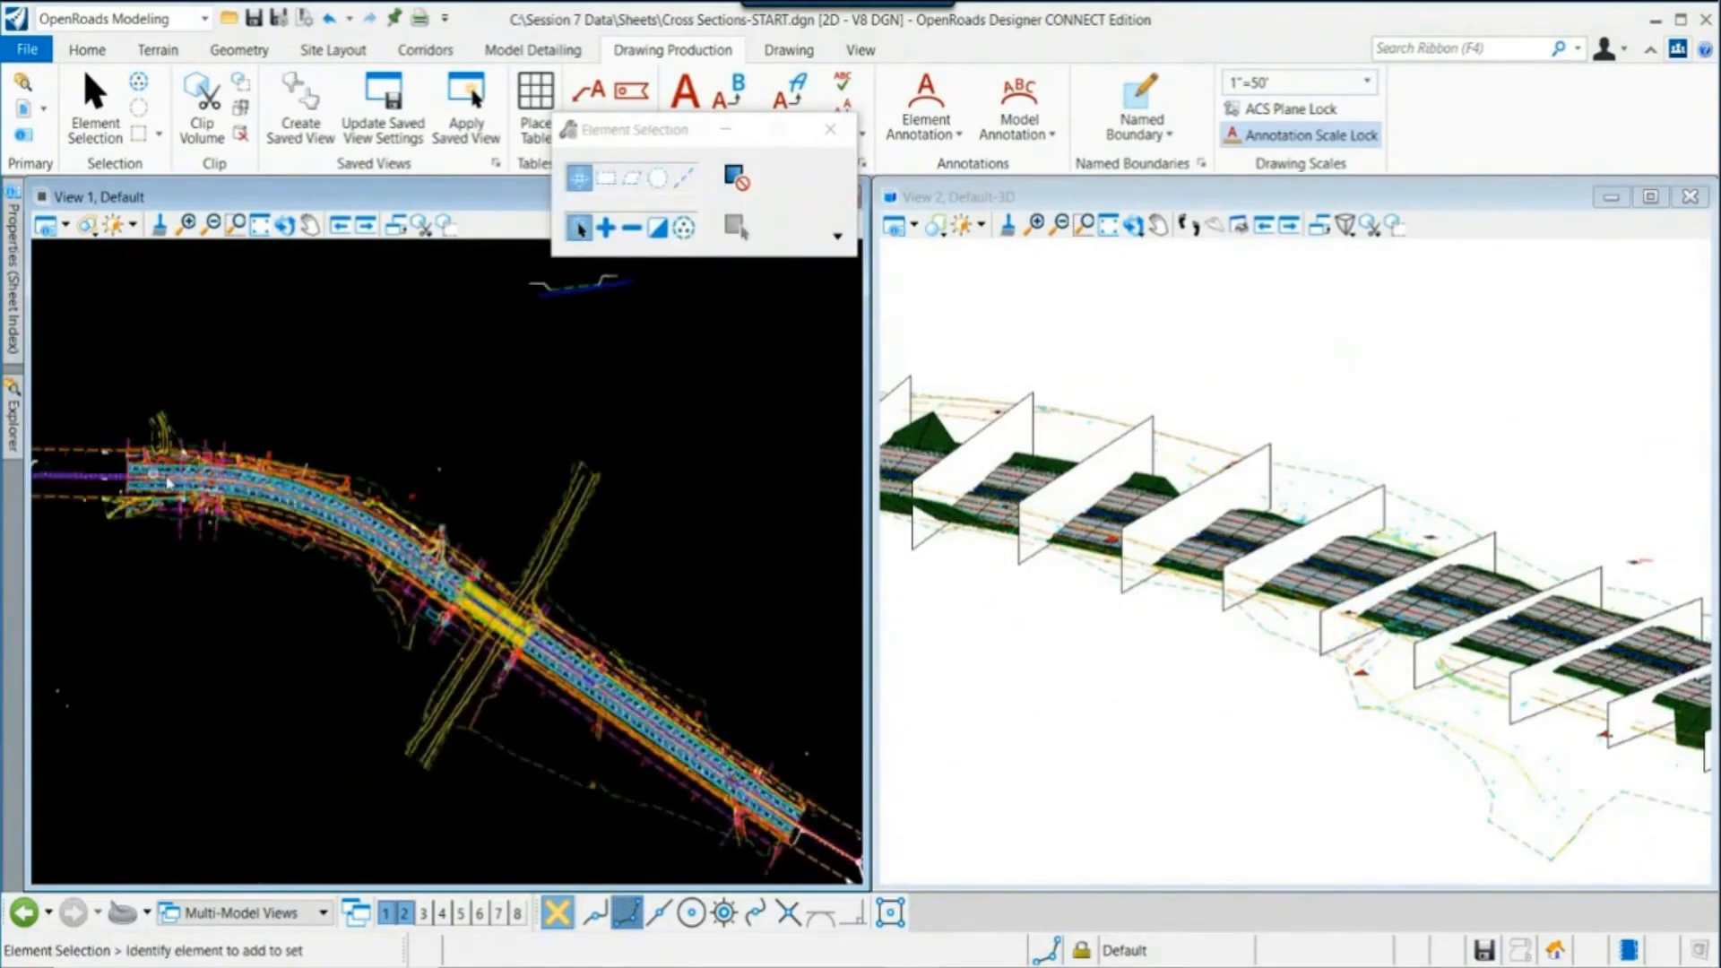
pyautogui.scroll(4, 168, 489)
pyautogui.scroll(2, 169, 490)
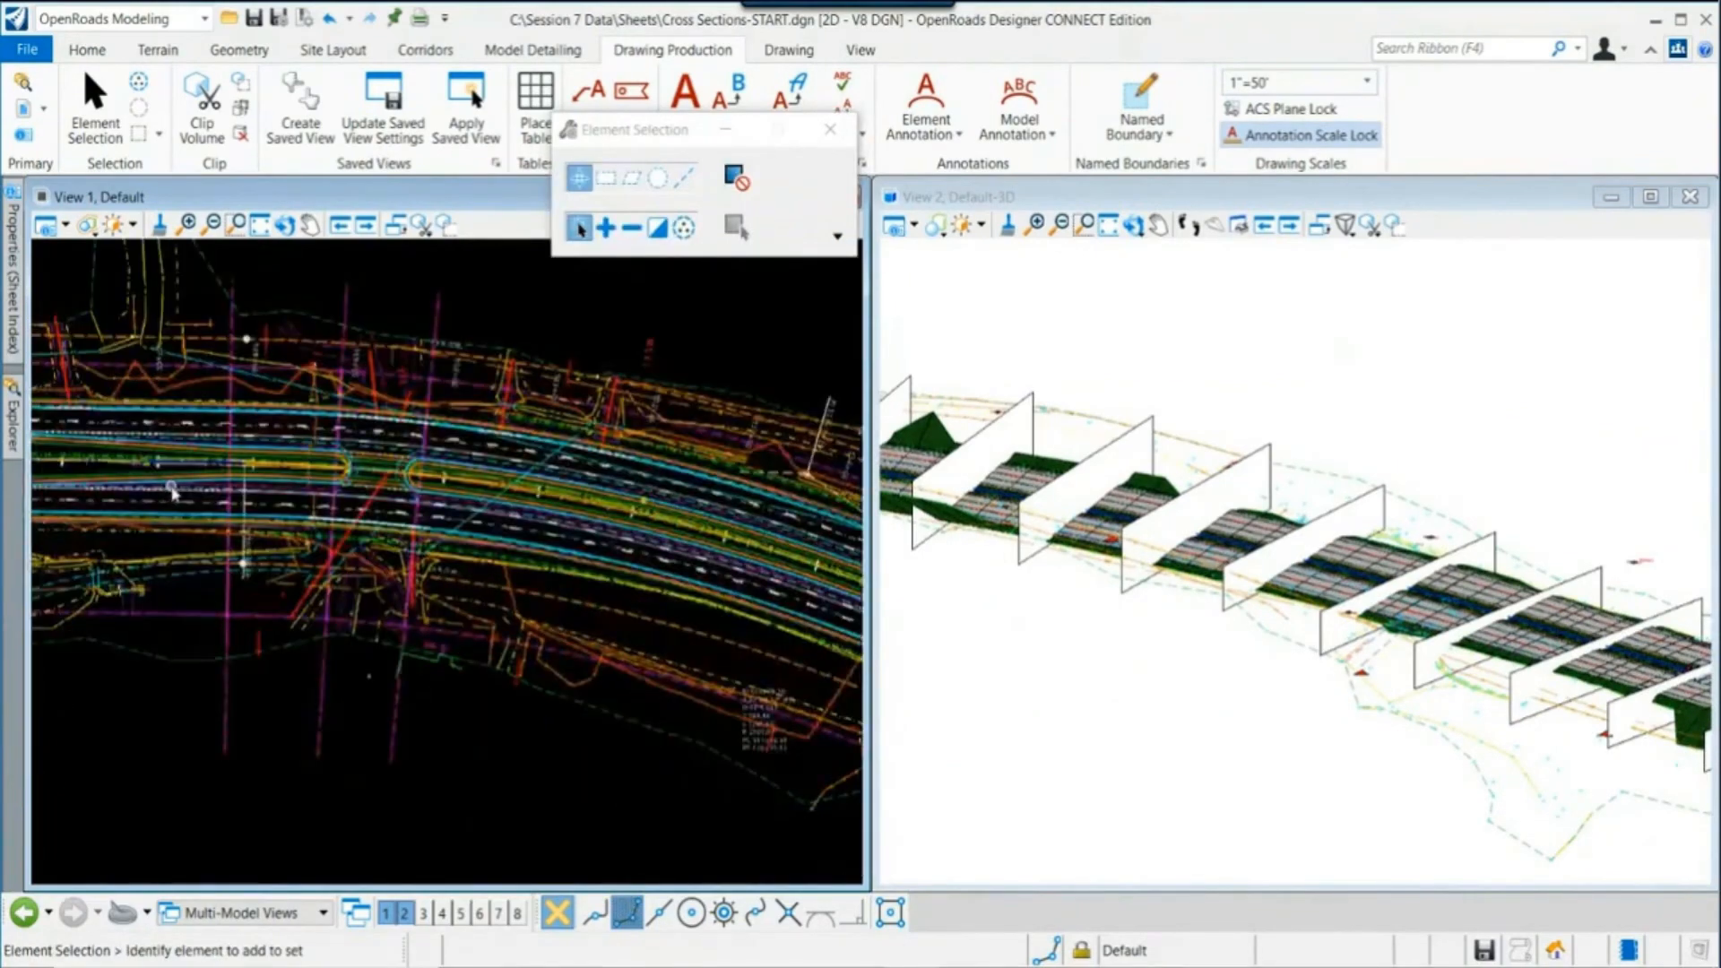
pyautogui.moveTo(172, 491); pyautogui.dragTo(381, 642, button='middle')
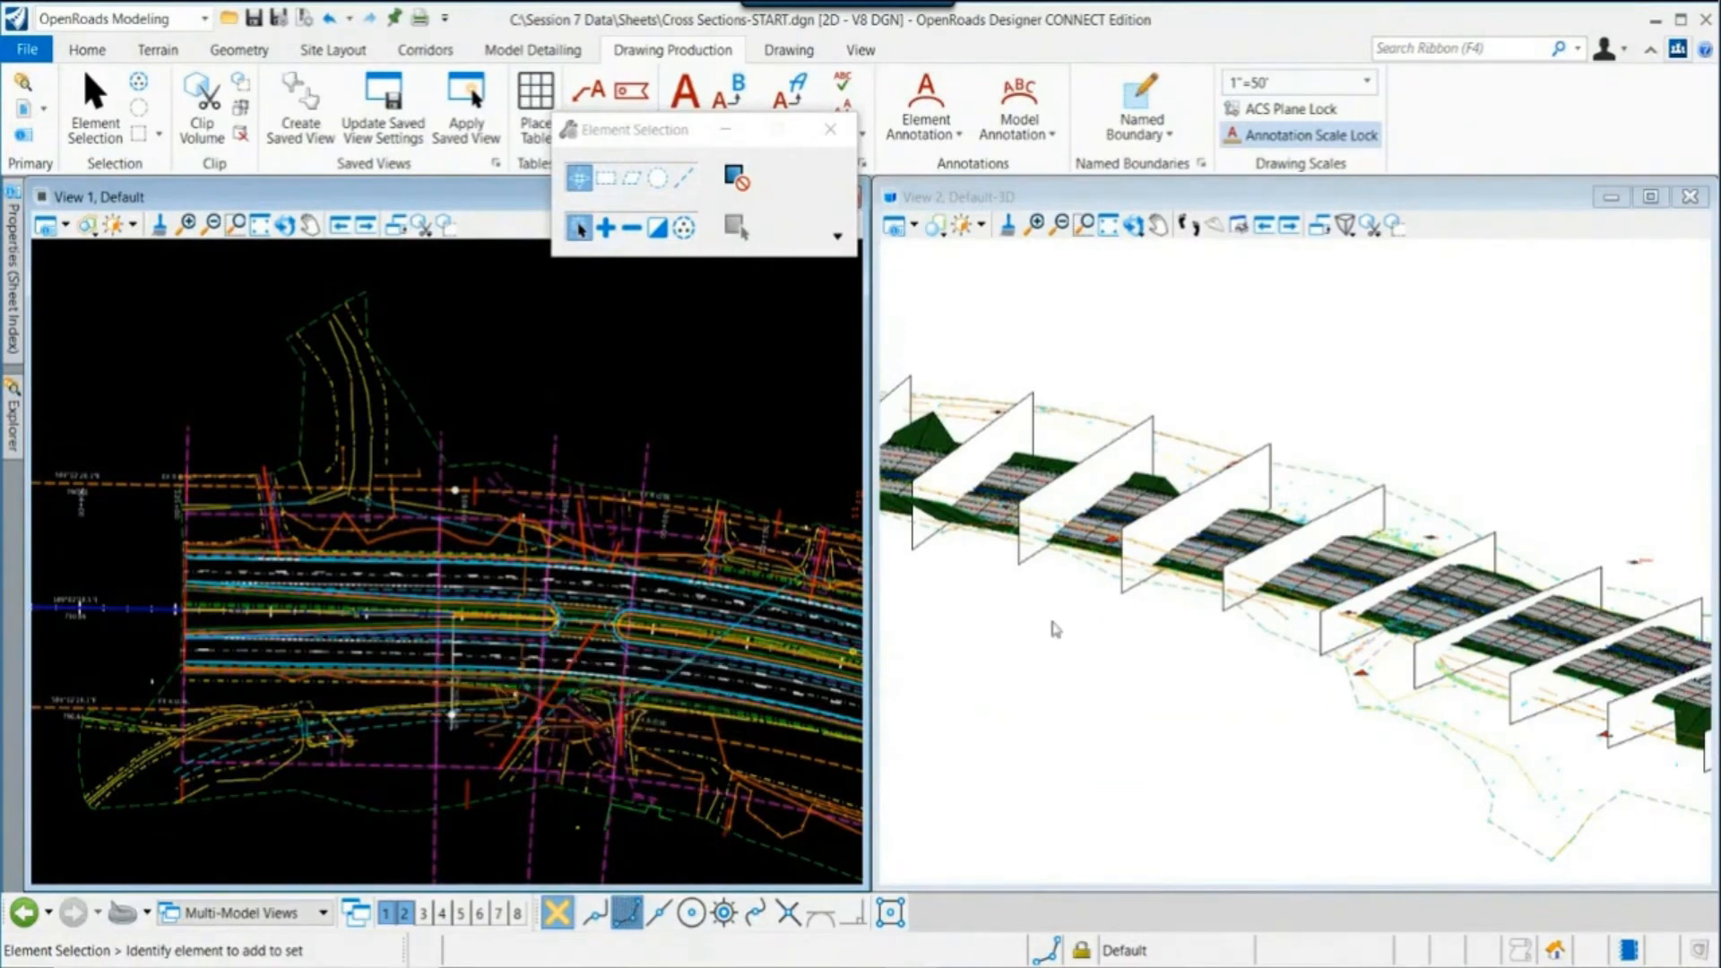
pyautogui.scroll(-2, 1054, 631)
pyautogui.moveTo(1045, 645); pyautogui.dragTo(1464, 729, button='middle')
pyautogui.scroll(-2, 1464, 730)
pyautogui.scroll(2, 1205, 717)
pyautogui.scroll(2, 1173, 699)
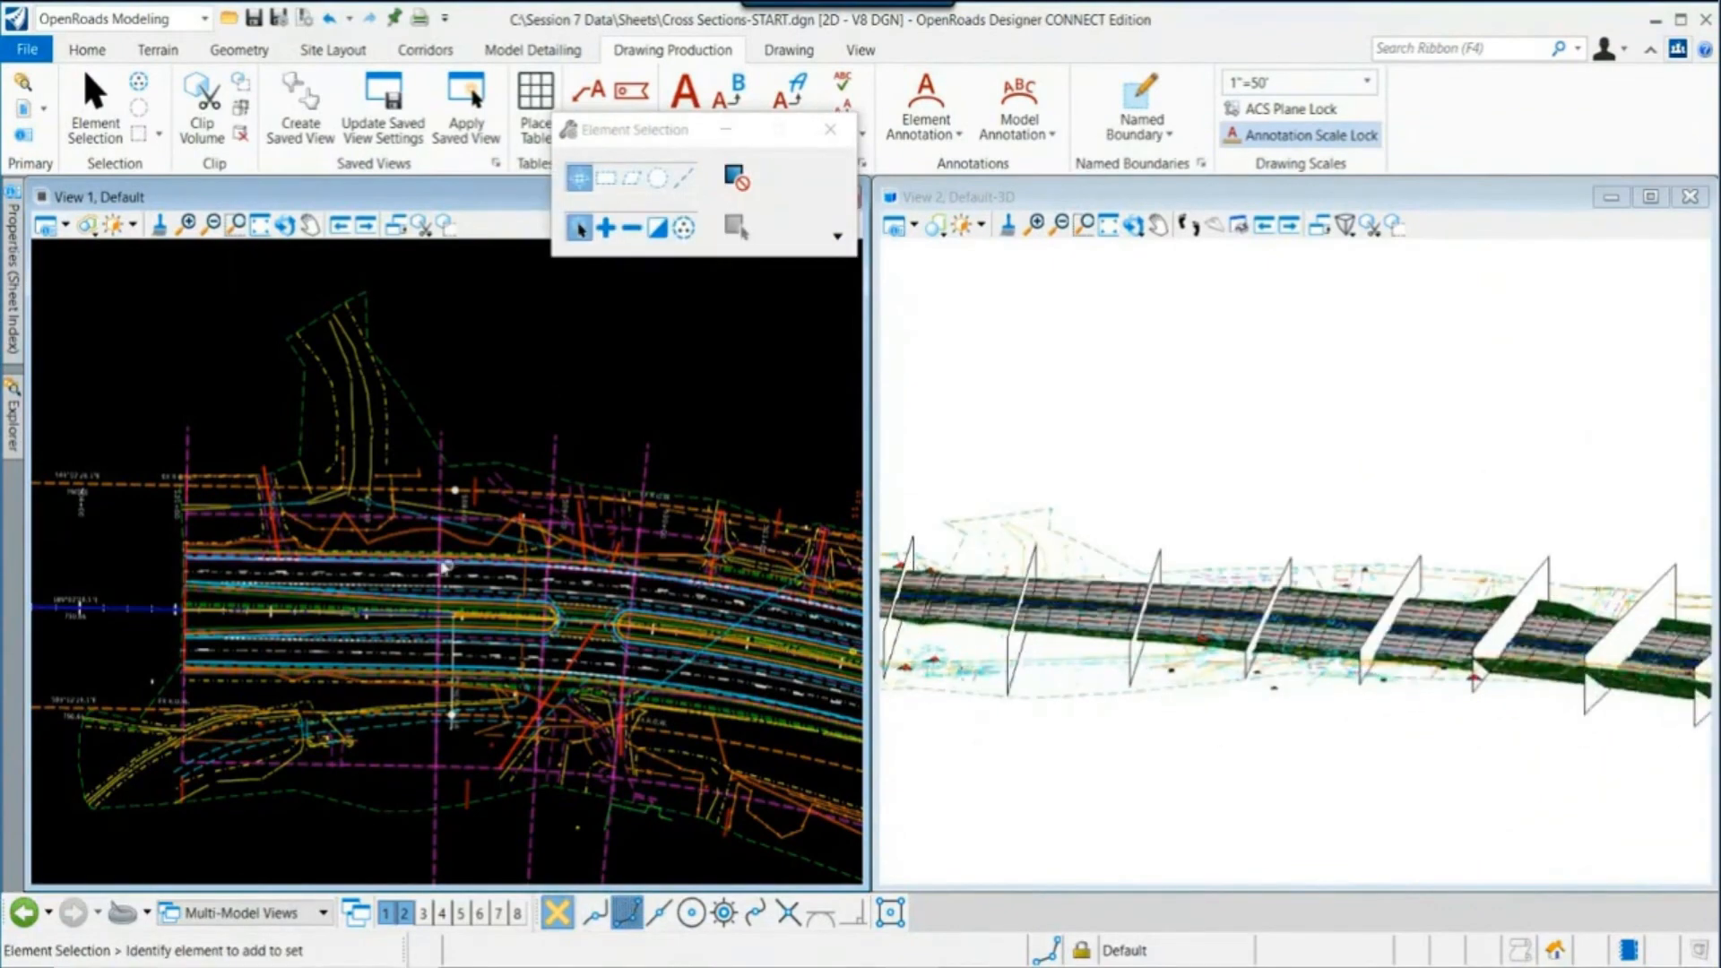
pyautogui.scroll(2, 387, 542)
pyautogui.scroll(1, 387, 541)
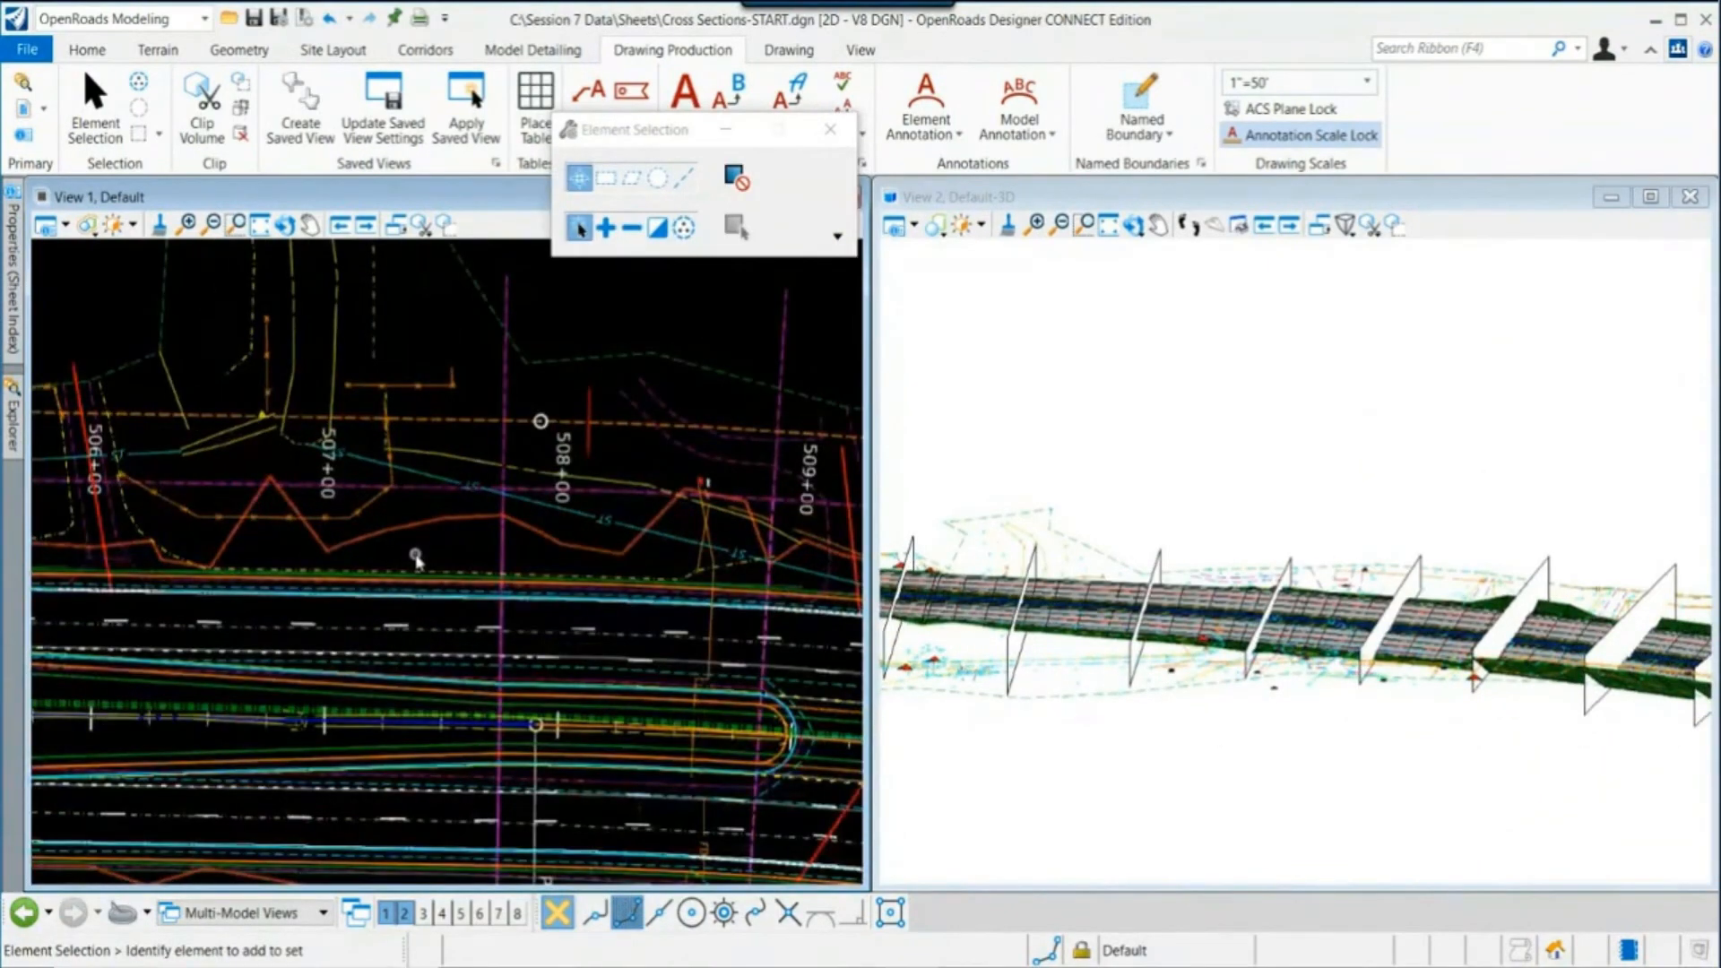
pyautogui.scroll(-2, 415, 557)
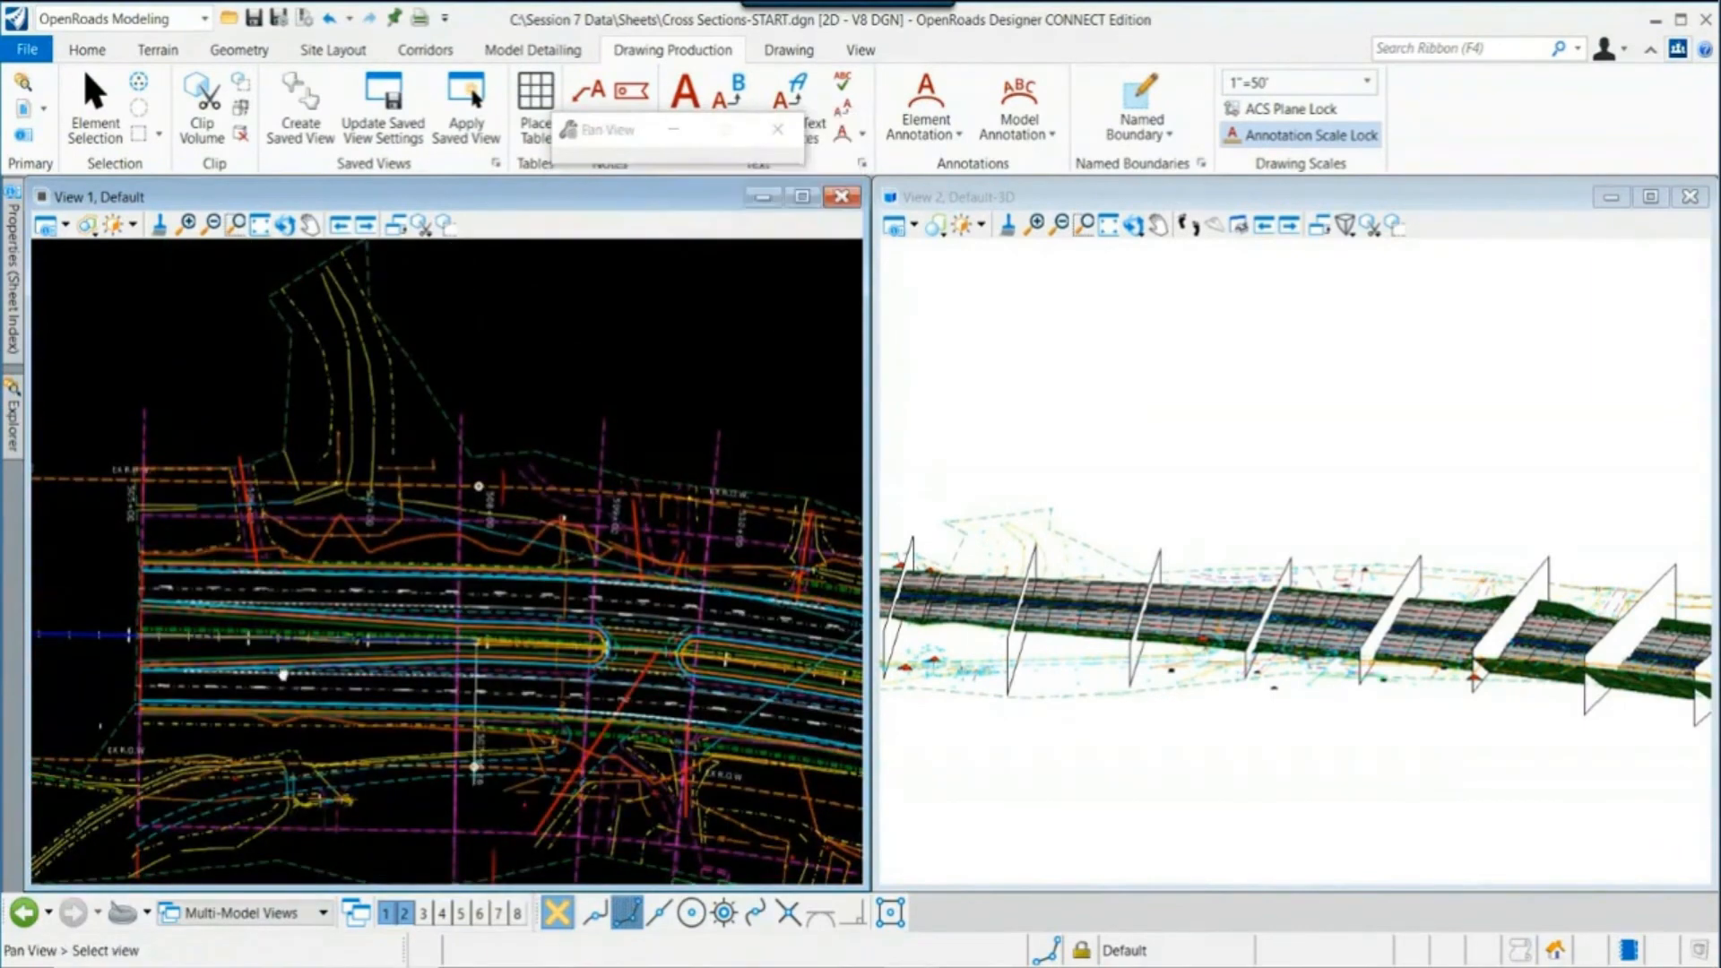
pyautogui.scroll(2, 408, 717)
pyautogui.moveTo(413, 723)
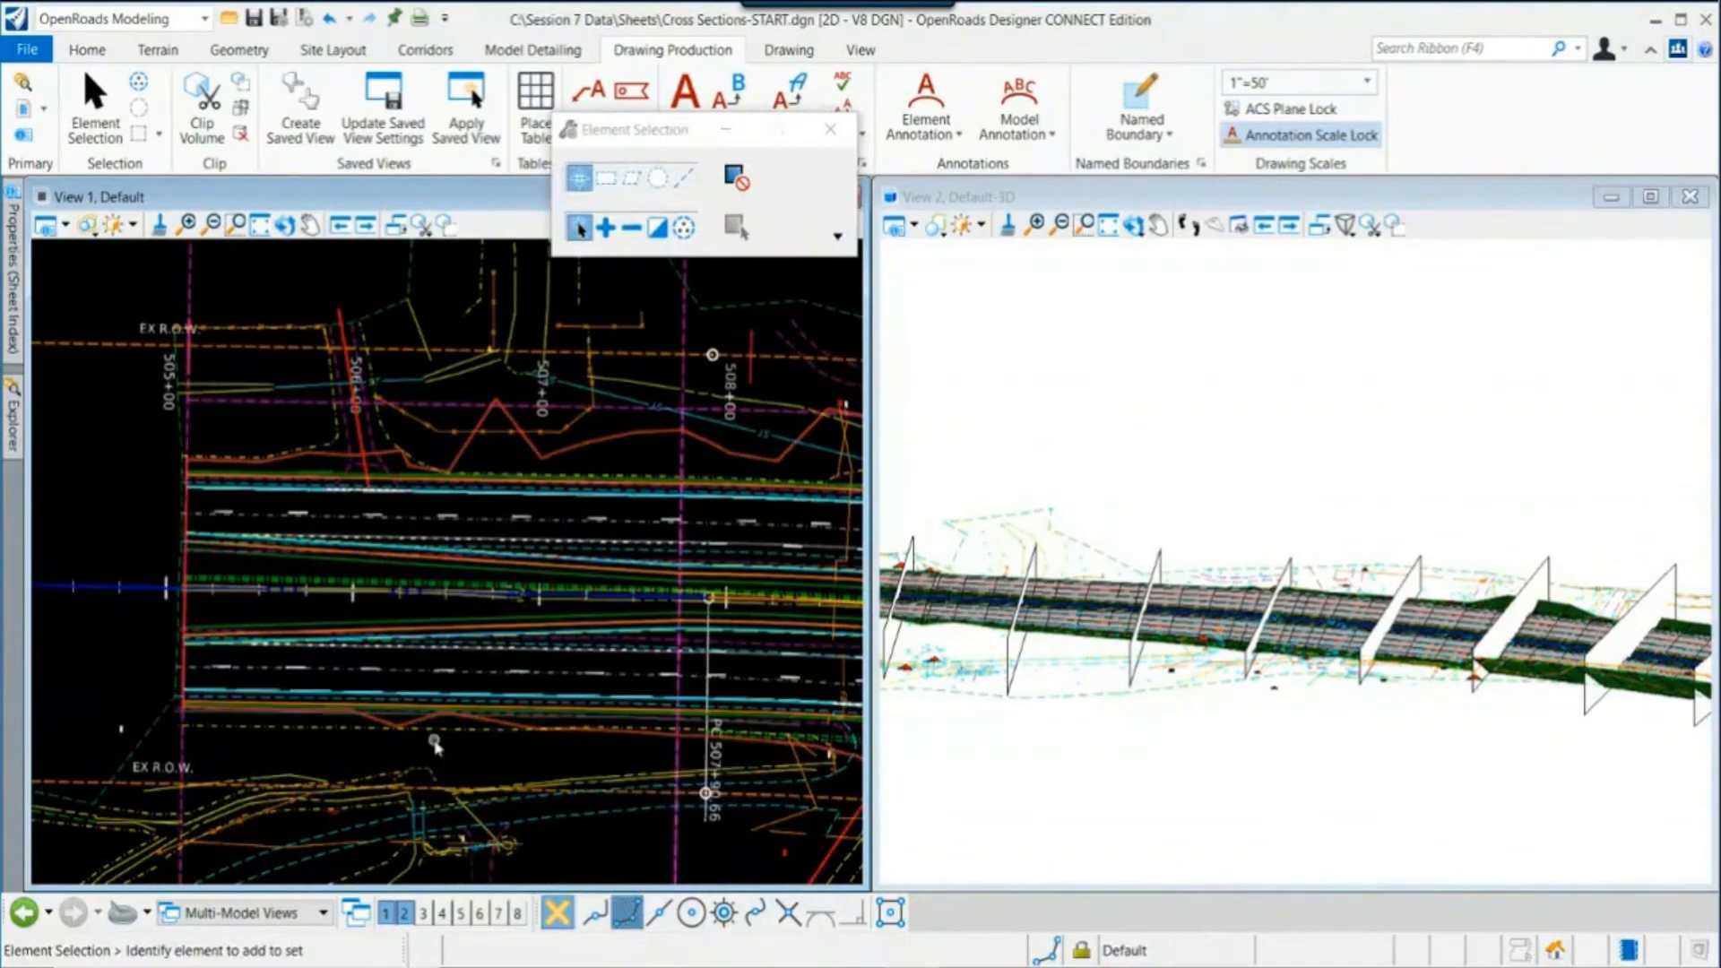
pyautogui.scroll(2, 415, 769)
pyautogui.moveTo(415, 769)
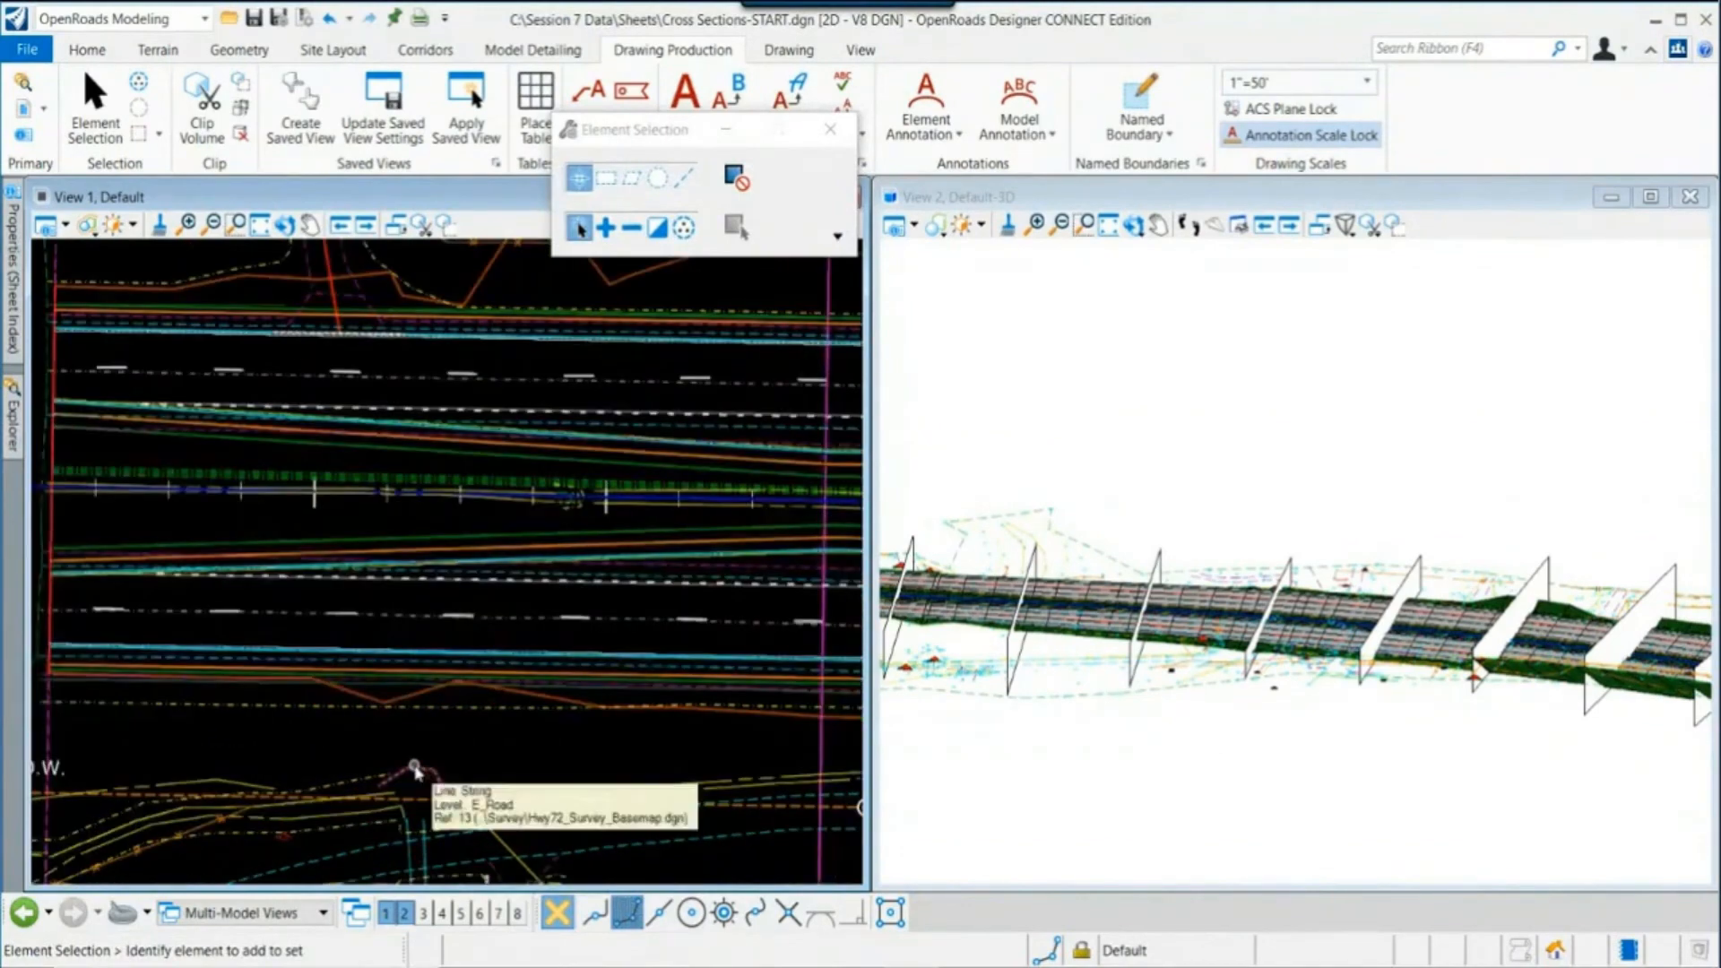
pyautogui.scroll(-2, 415, 769)
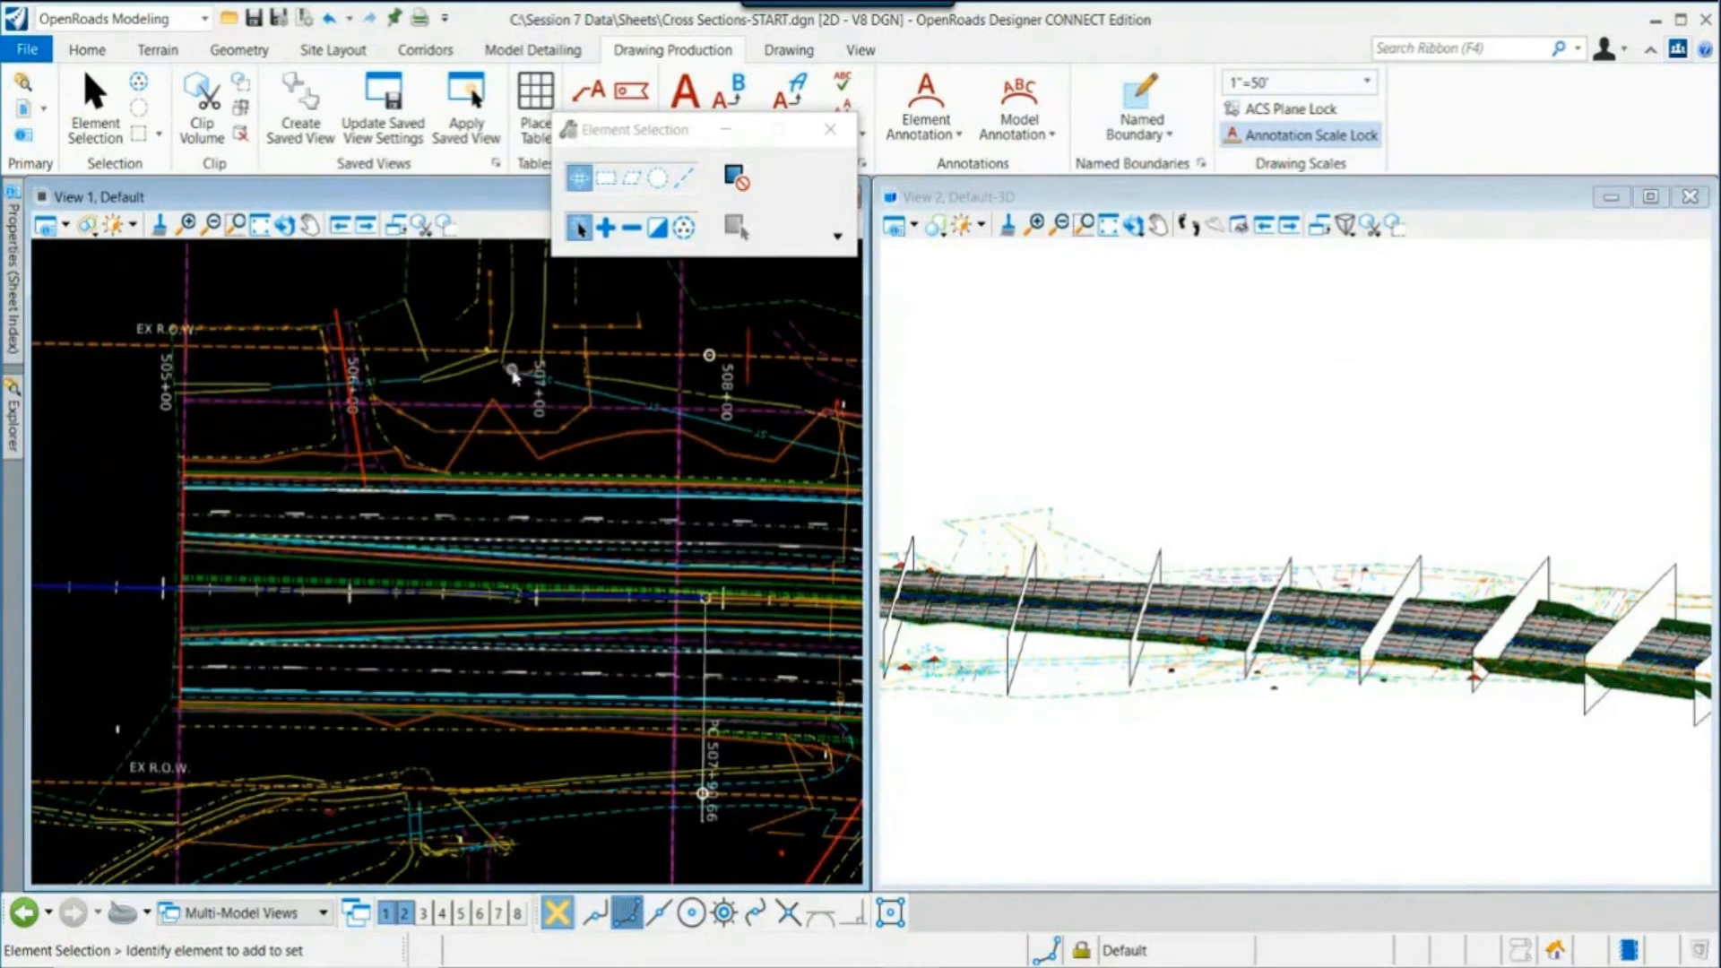
pyautogui.moveTo(513, 375)
# Step: Start a Civil Cross Section 2 Points named boundary and assign it to the existing HWY 72 group
pyautogui.moveTo(625, 135); pyautogui.dragTo(437, 199)
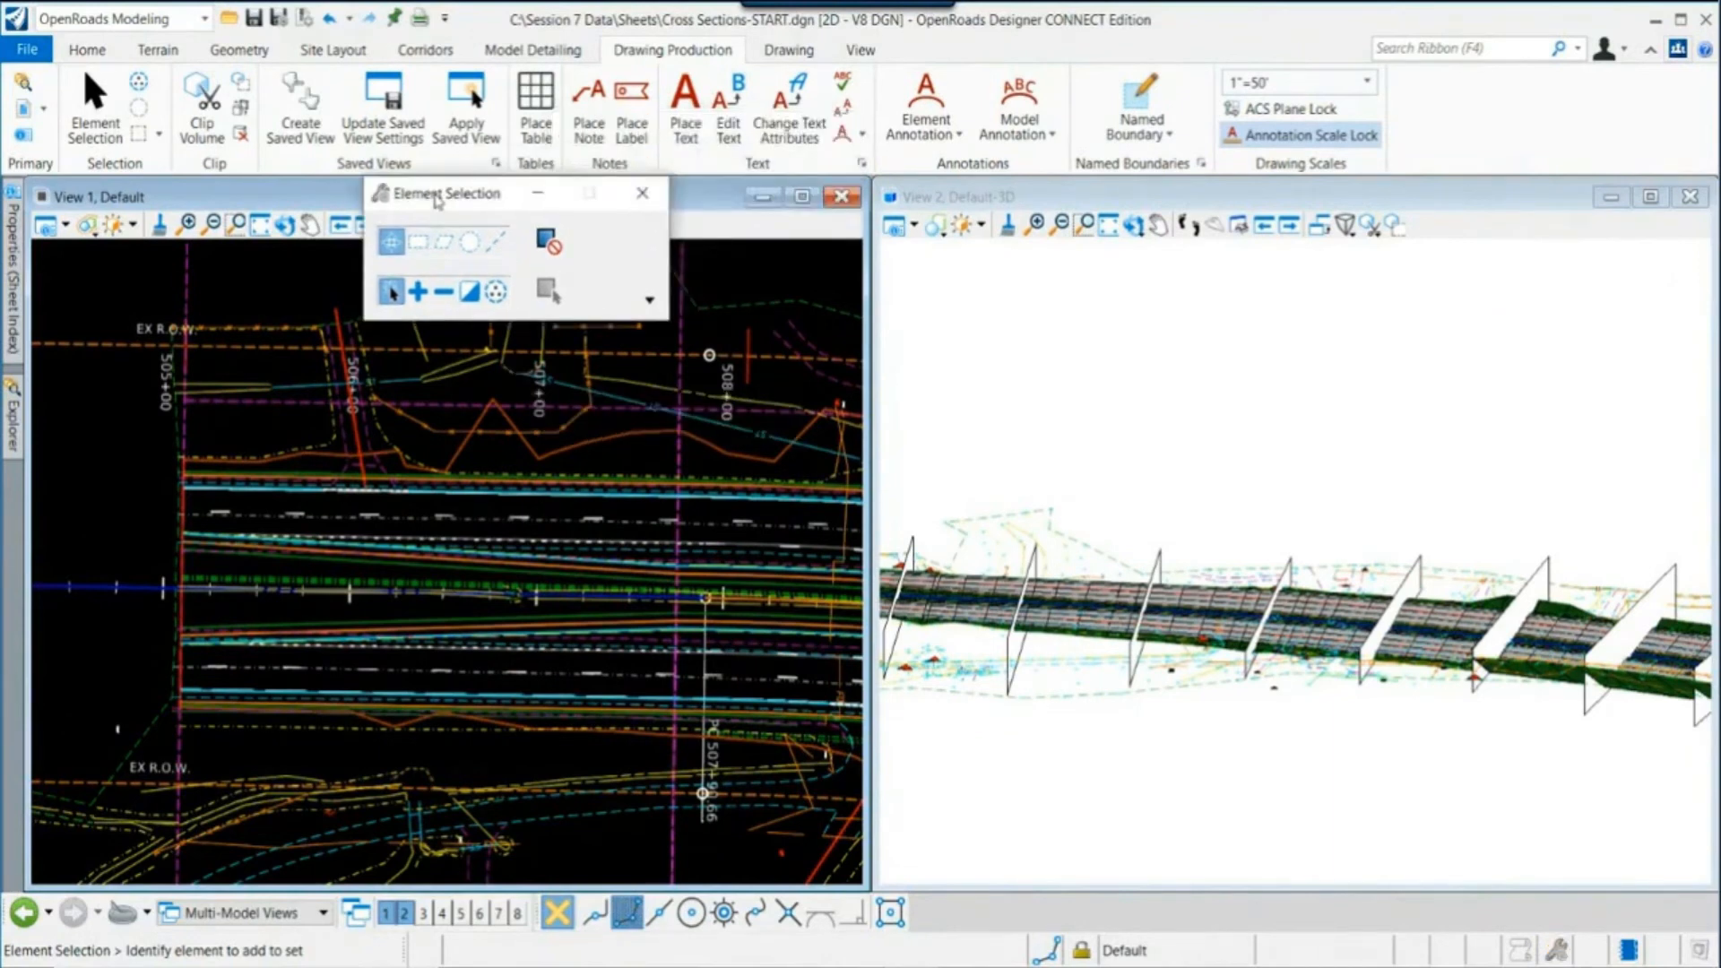
pyautogui.click(1139, 101)
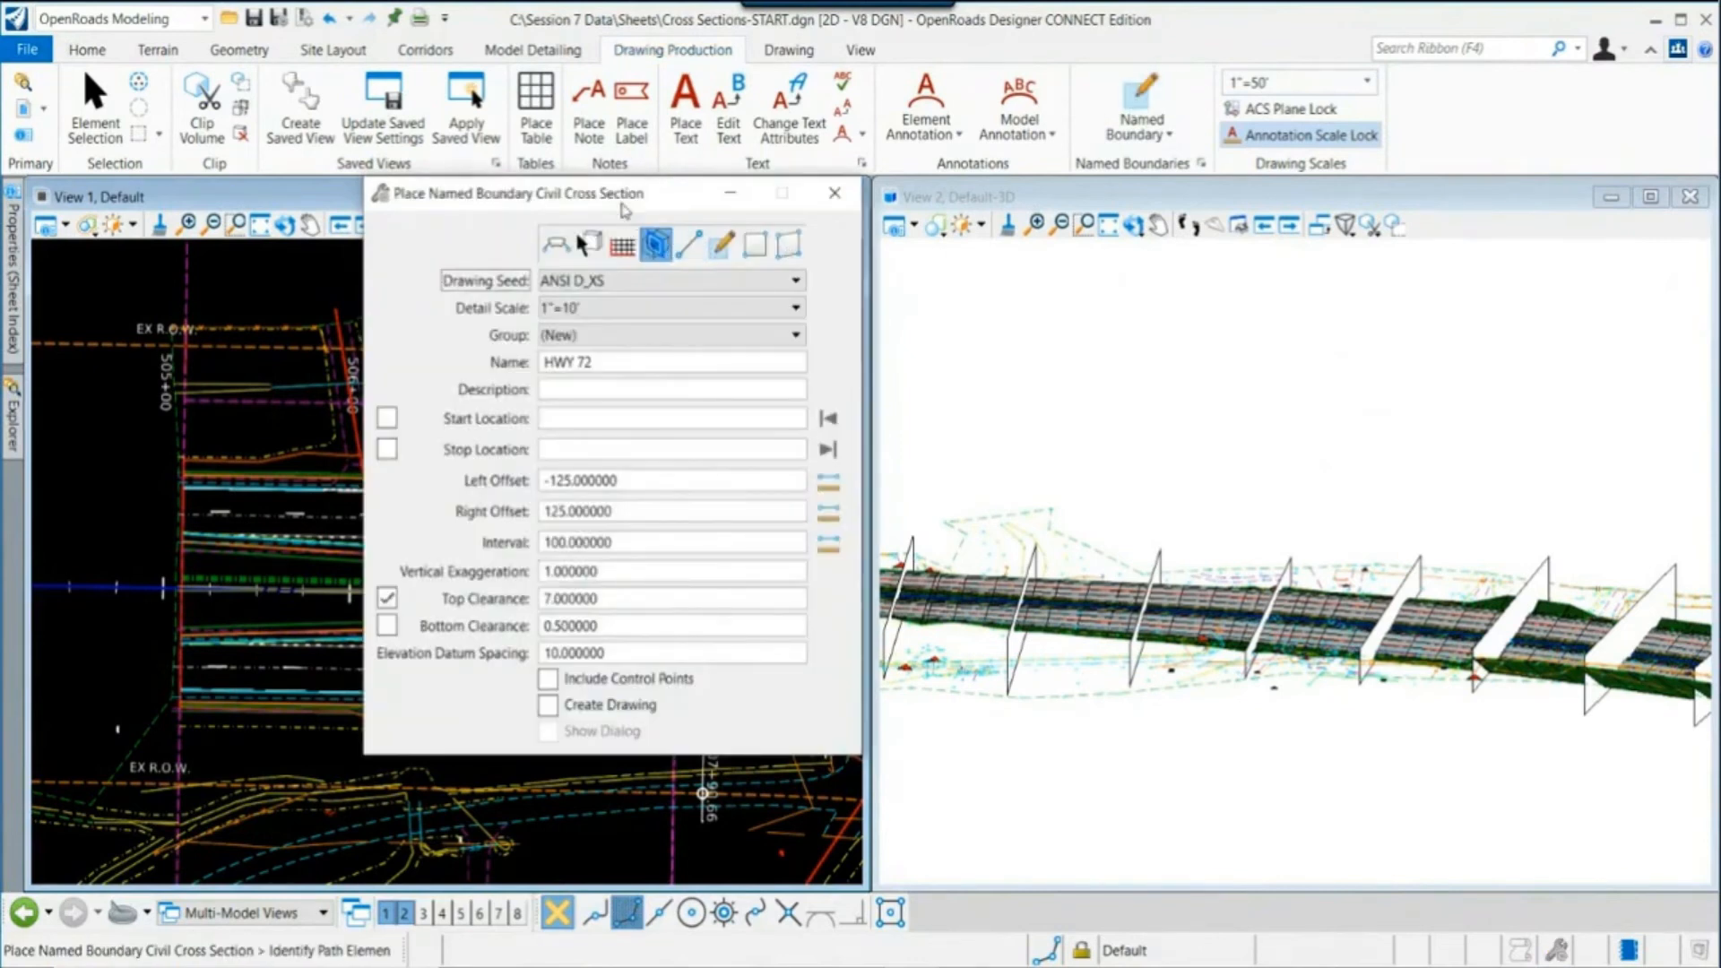
pyautogui.moveTo(624, 205); pyautogui.dragTo(757, 130)
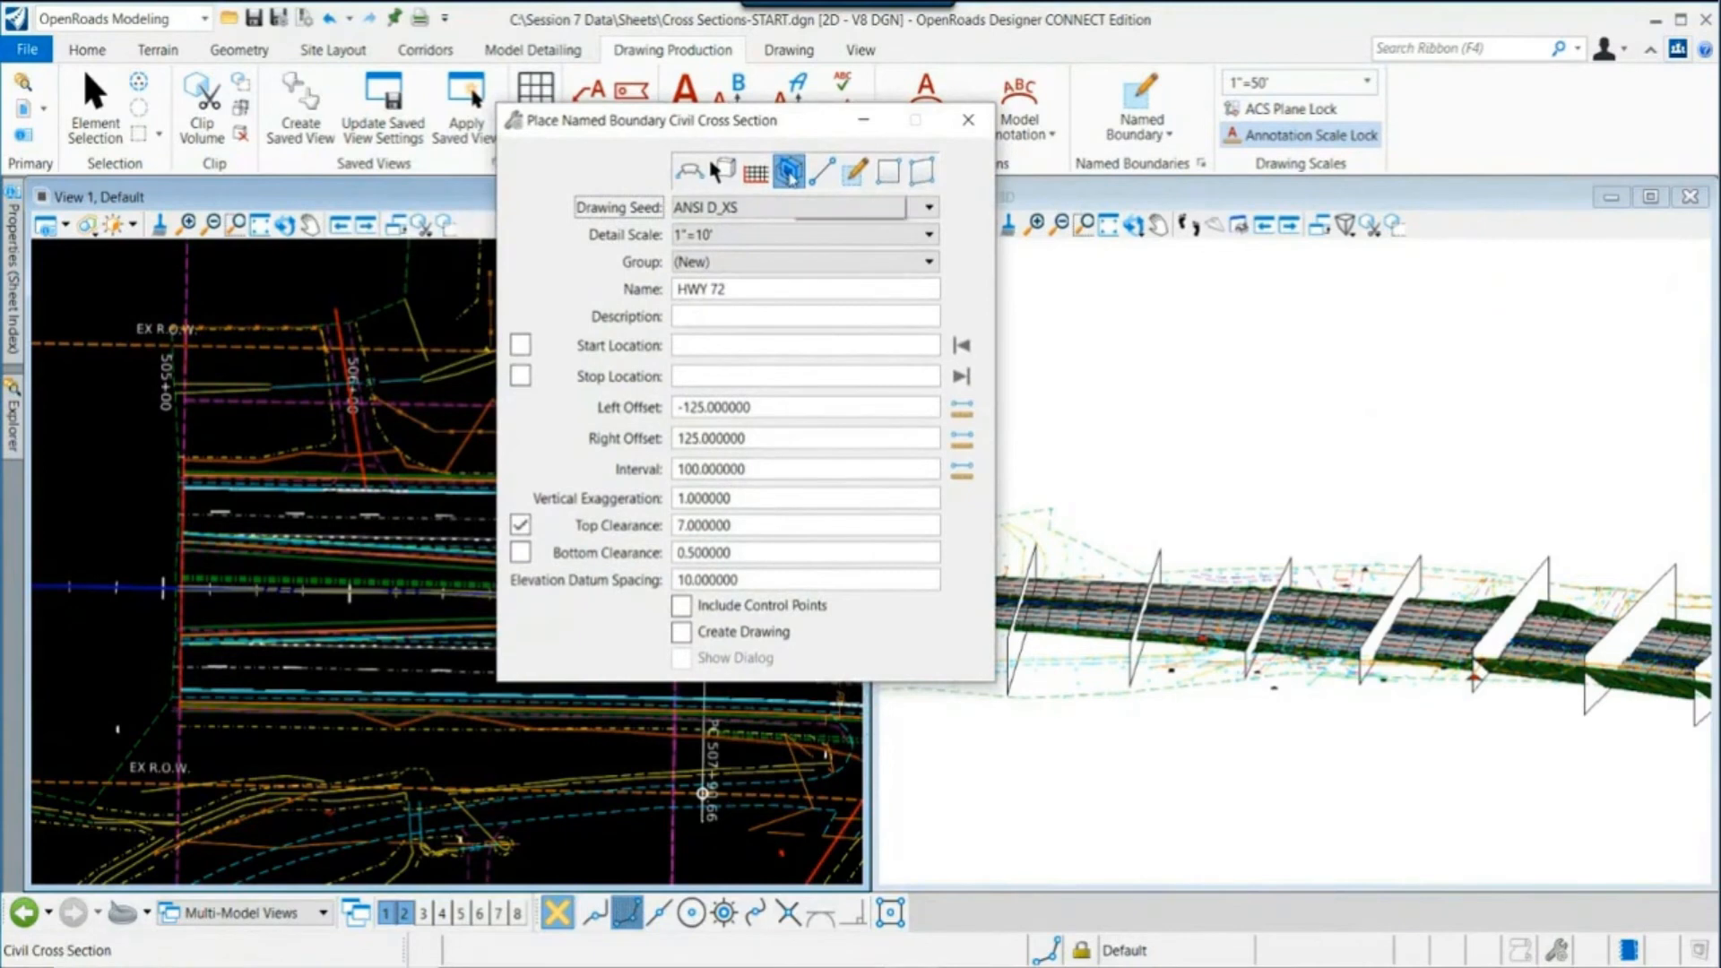
pyautogui.click(822, 175)
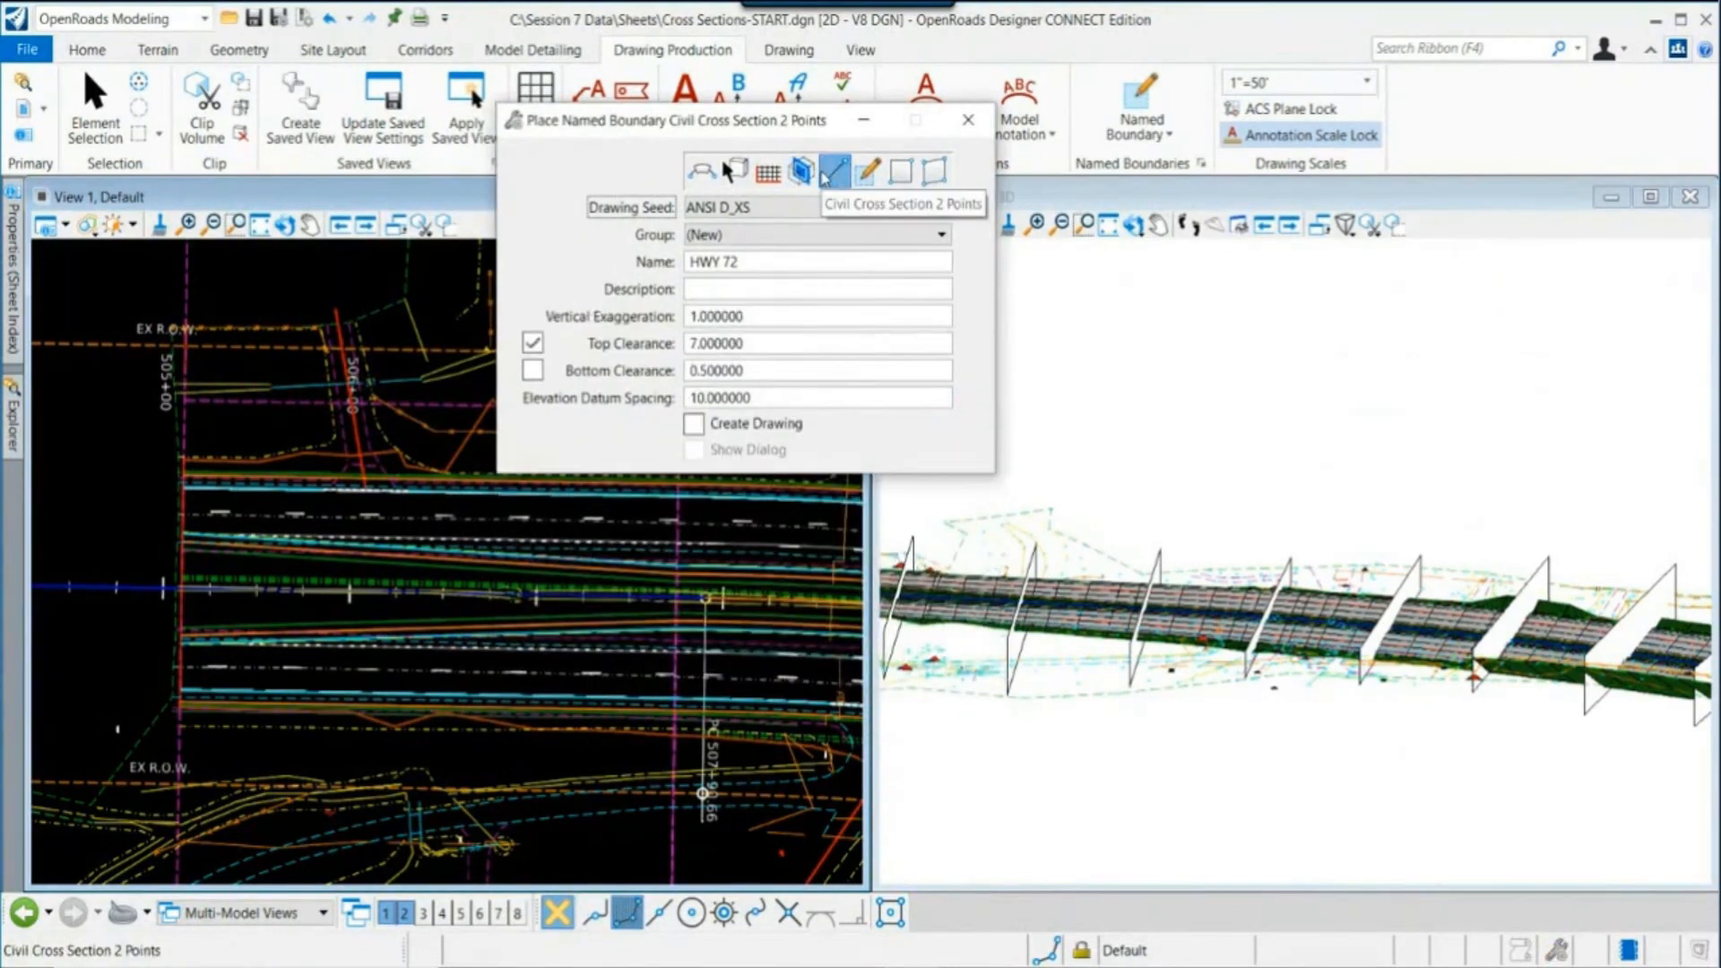
pyautogui.click(801, 235)
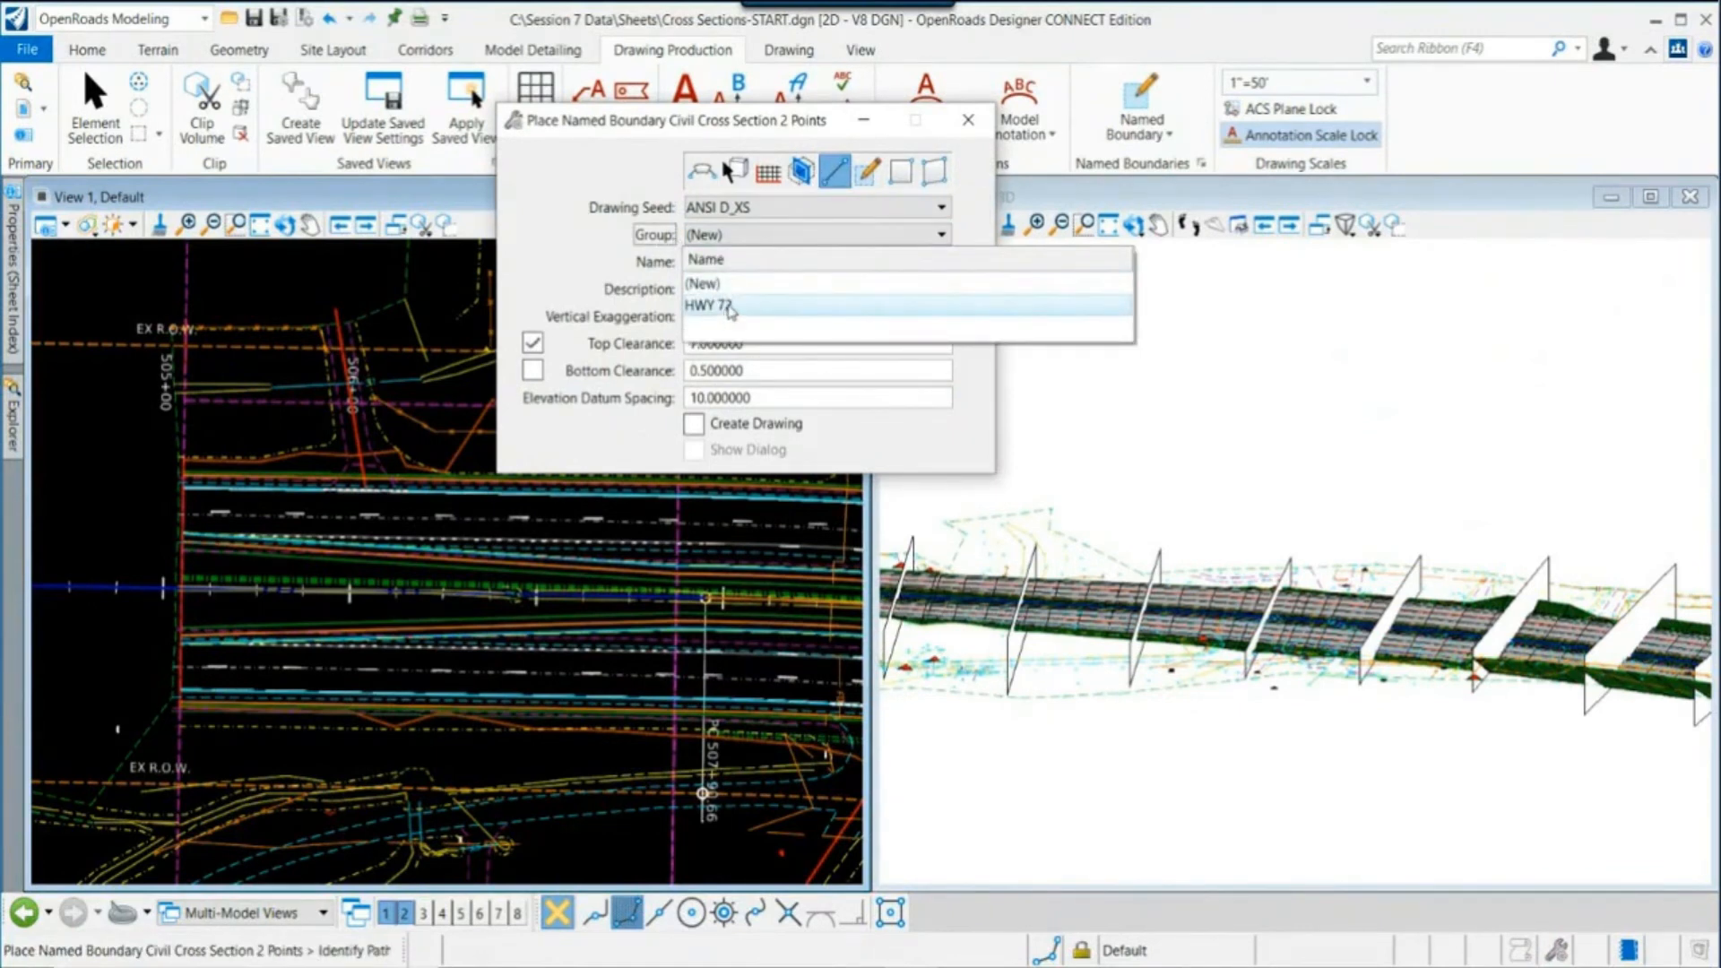
pyautogui.click(727, 307)
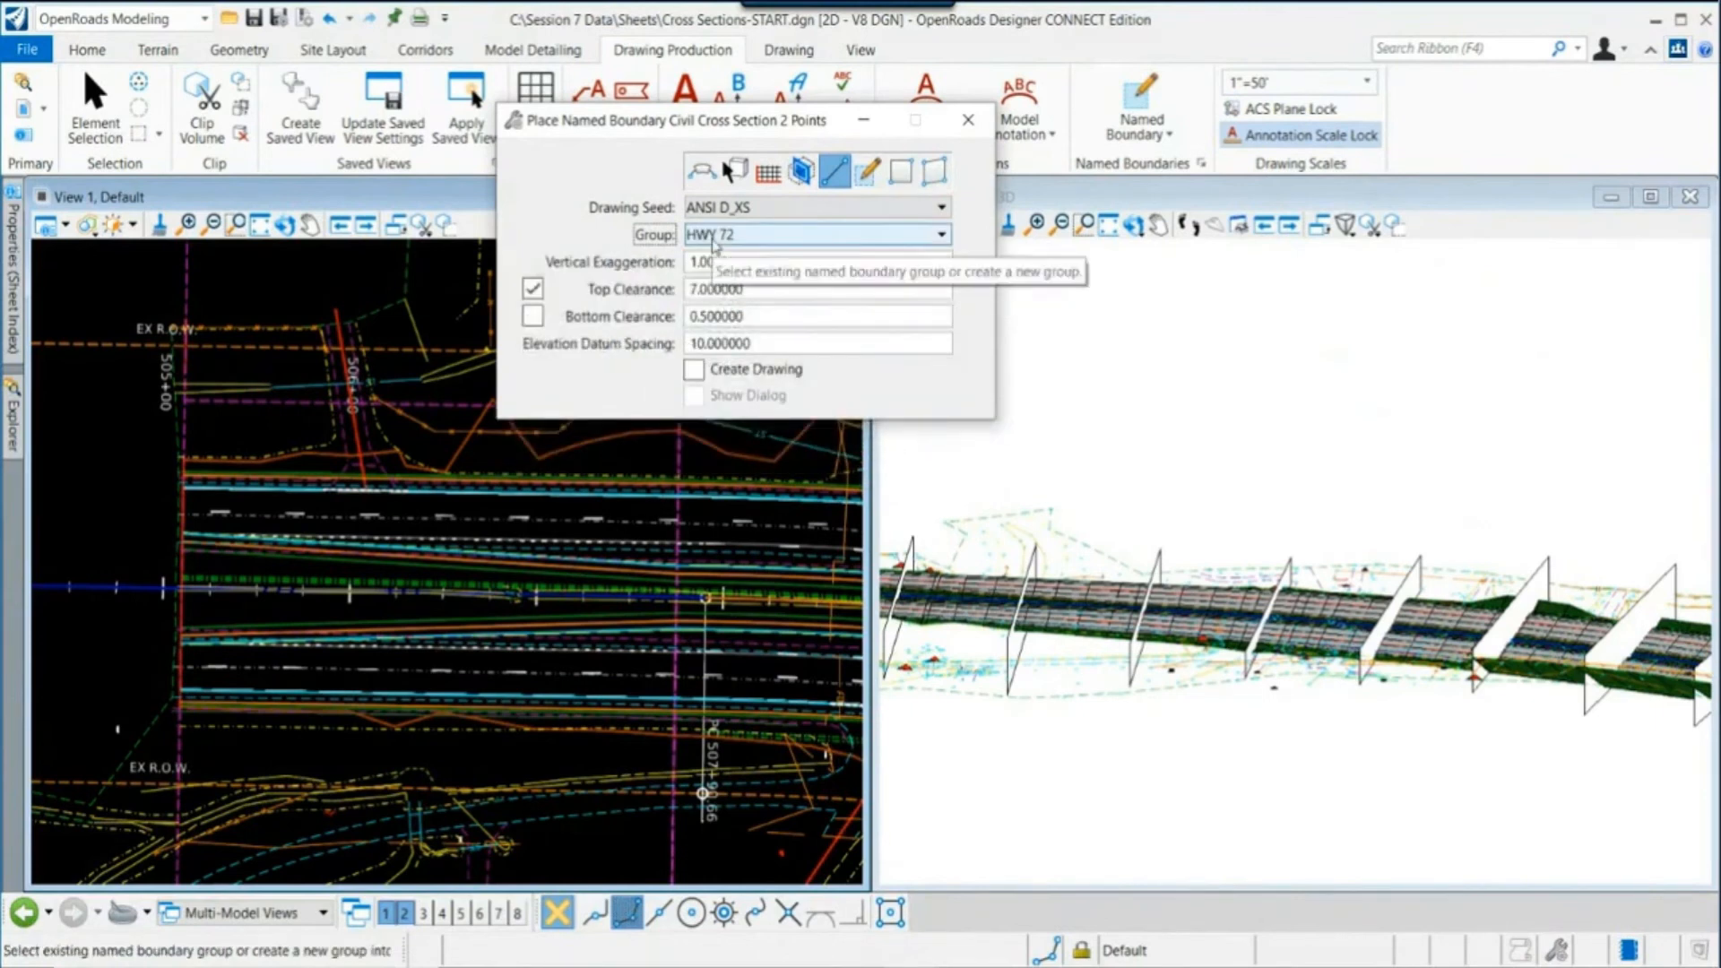
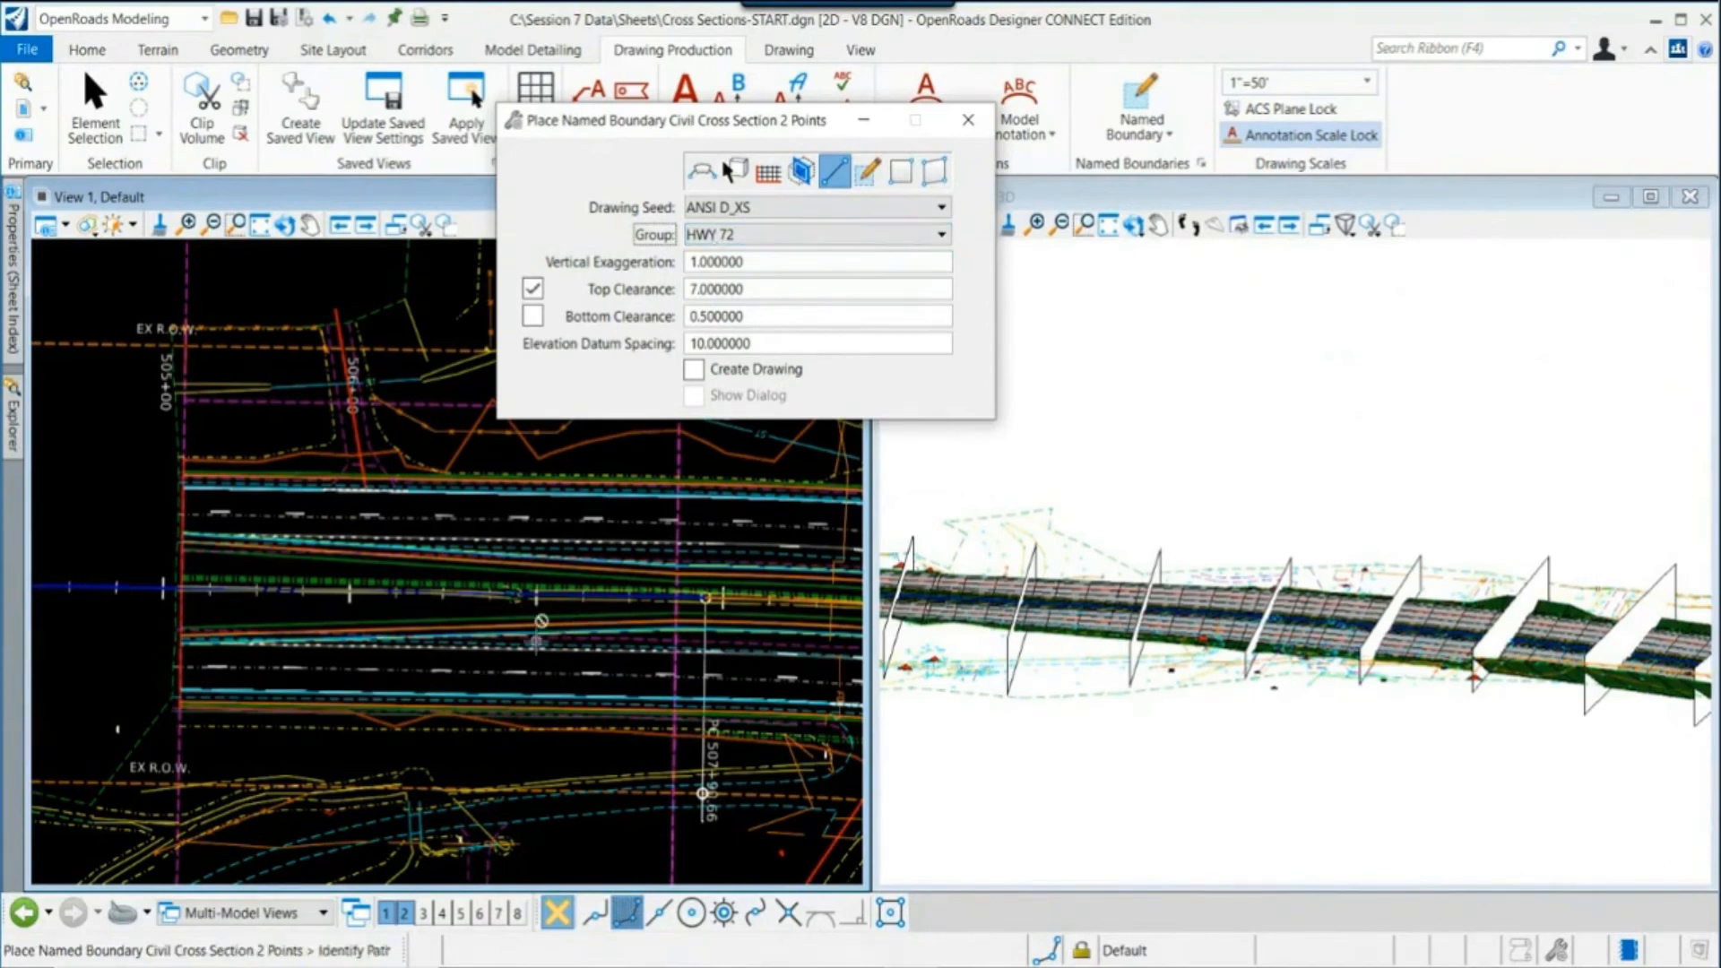
# Step: Pick the HWY 72 centerline as the path and place the boundary's first point outside the roadway between stations 506+00 and 507+00
pyautogui.click(143, 588)
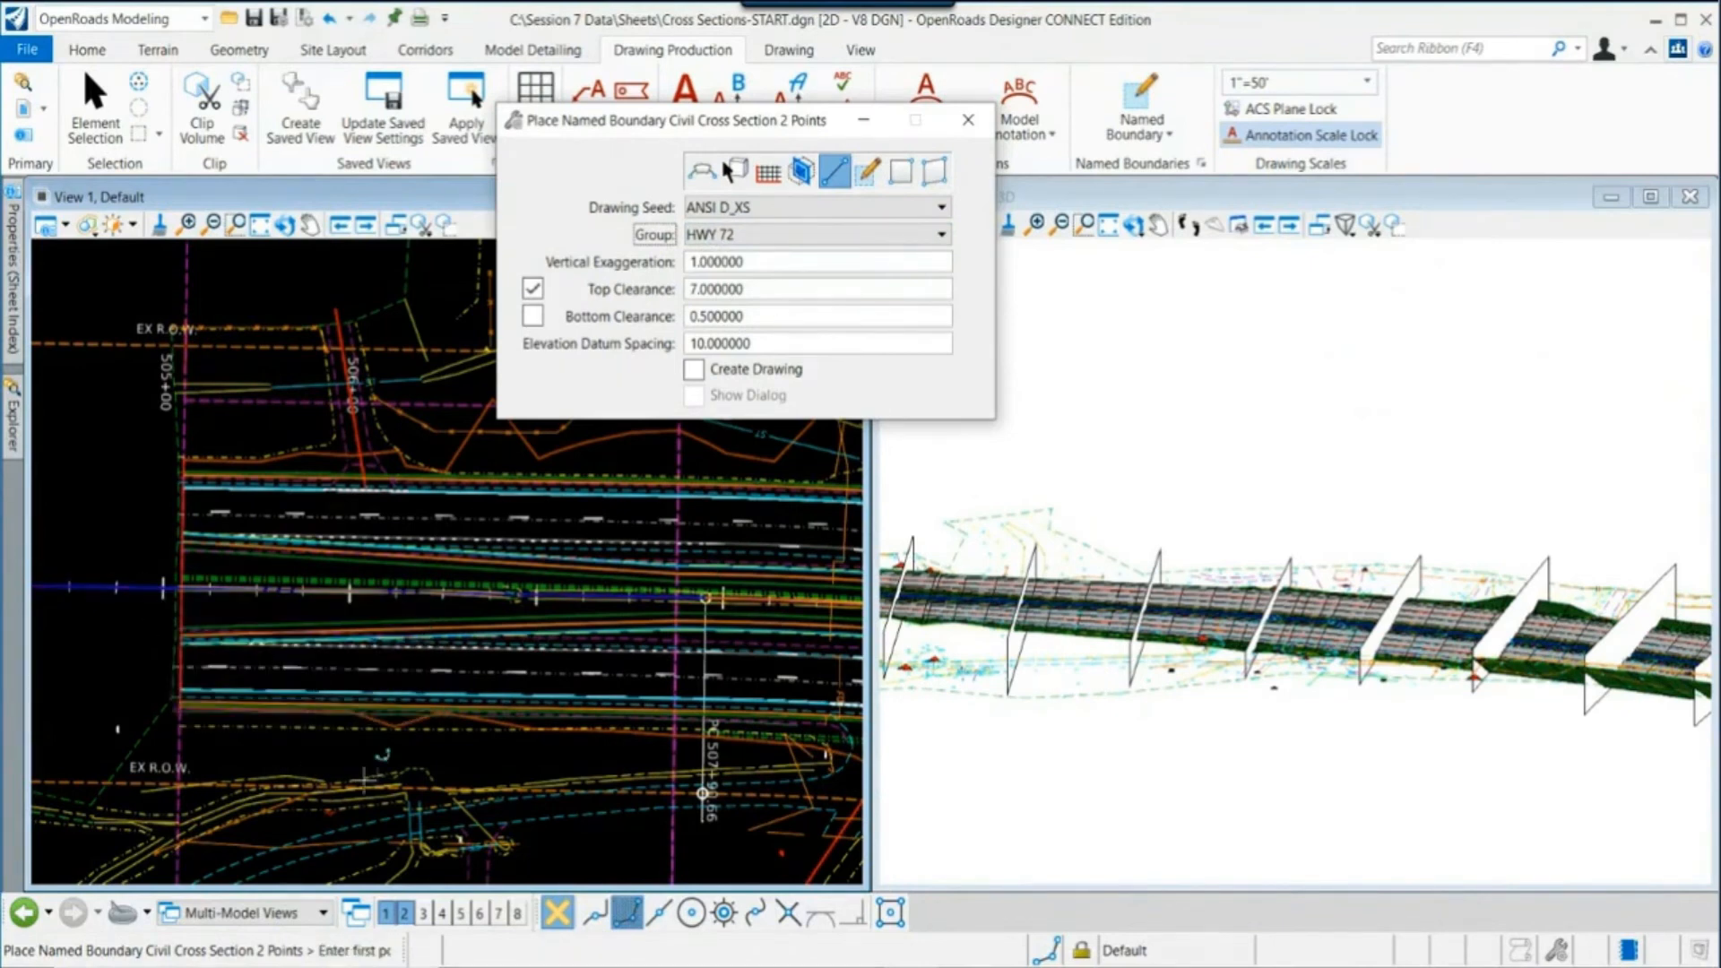
pyautogui.scroll(1, 398, 772)
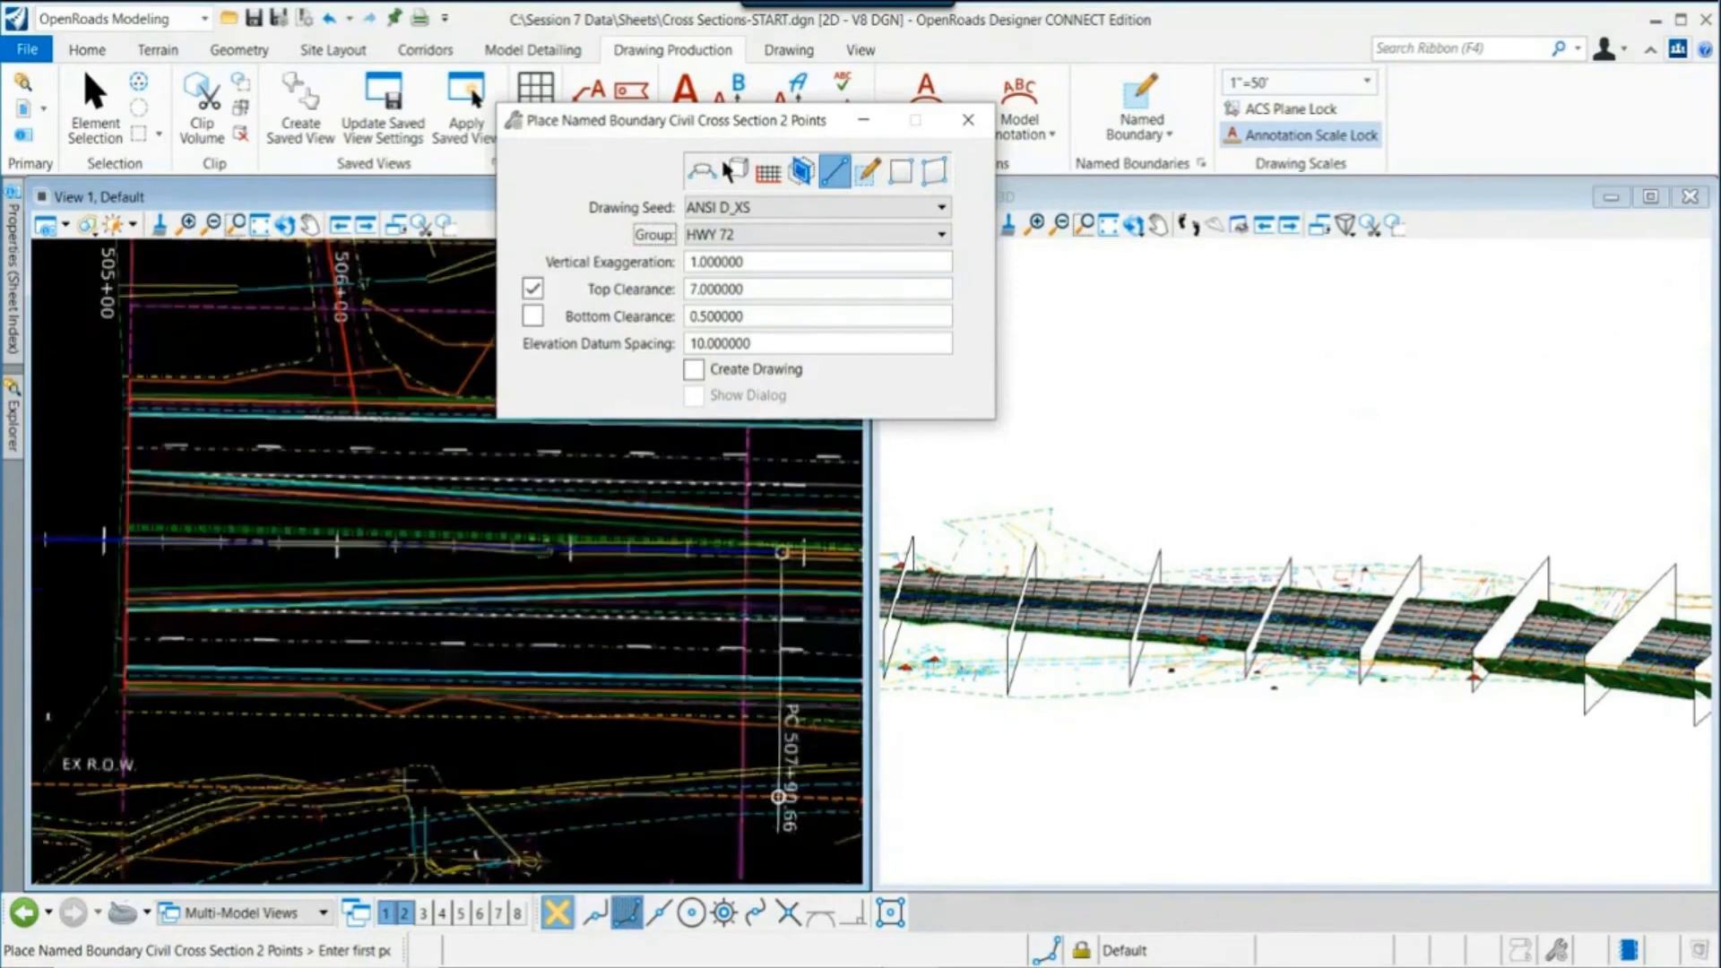
pyautogui.scroll(2, 402, 778)
pyautogui.scroll(-1, 430, 774)
pyautogui.click(430, 773)
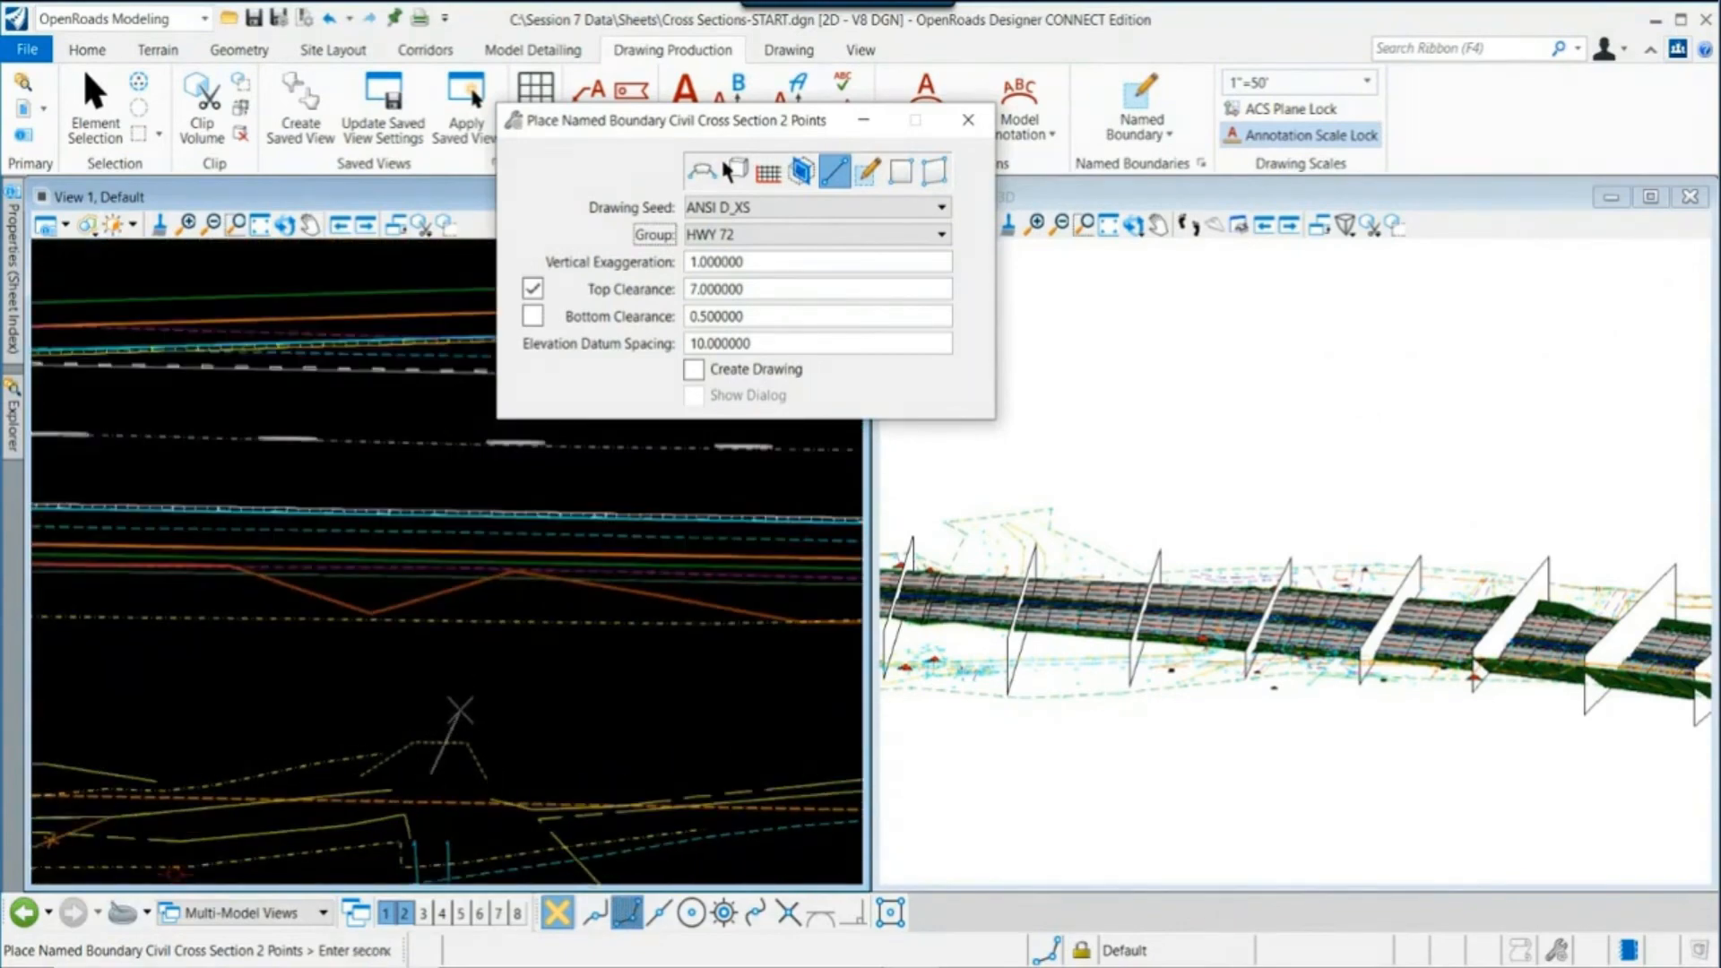
# Step: Place the skewed boundary's second point across the roadway near station 507+00 and accept the new boundary
pyautogui.scroll(-4, 460, 710)
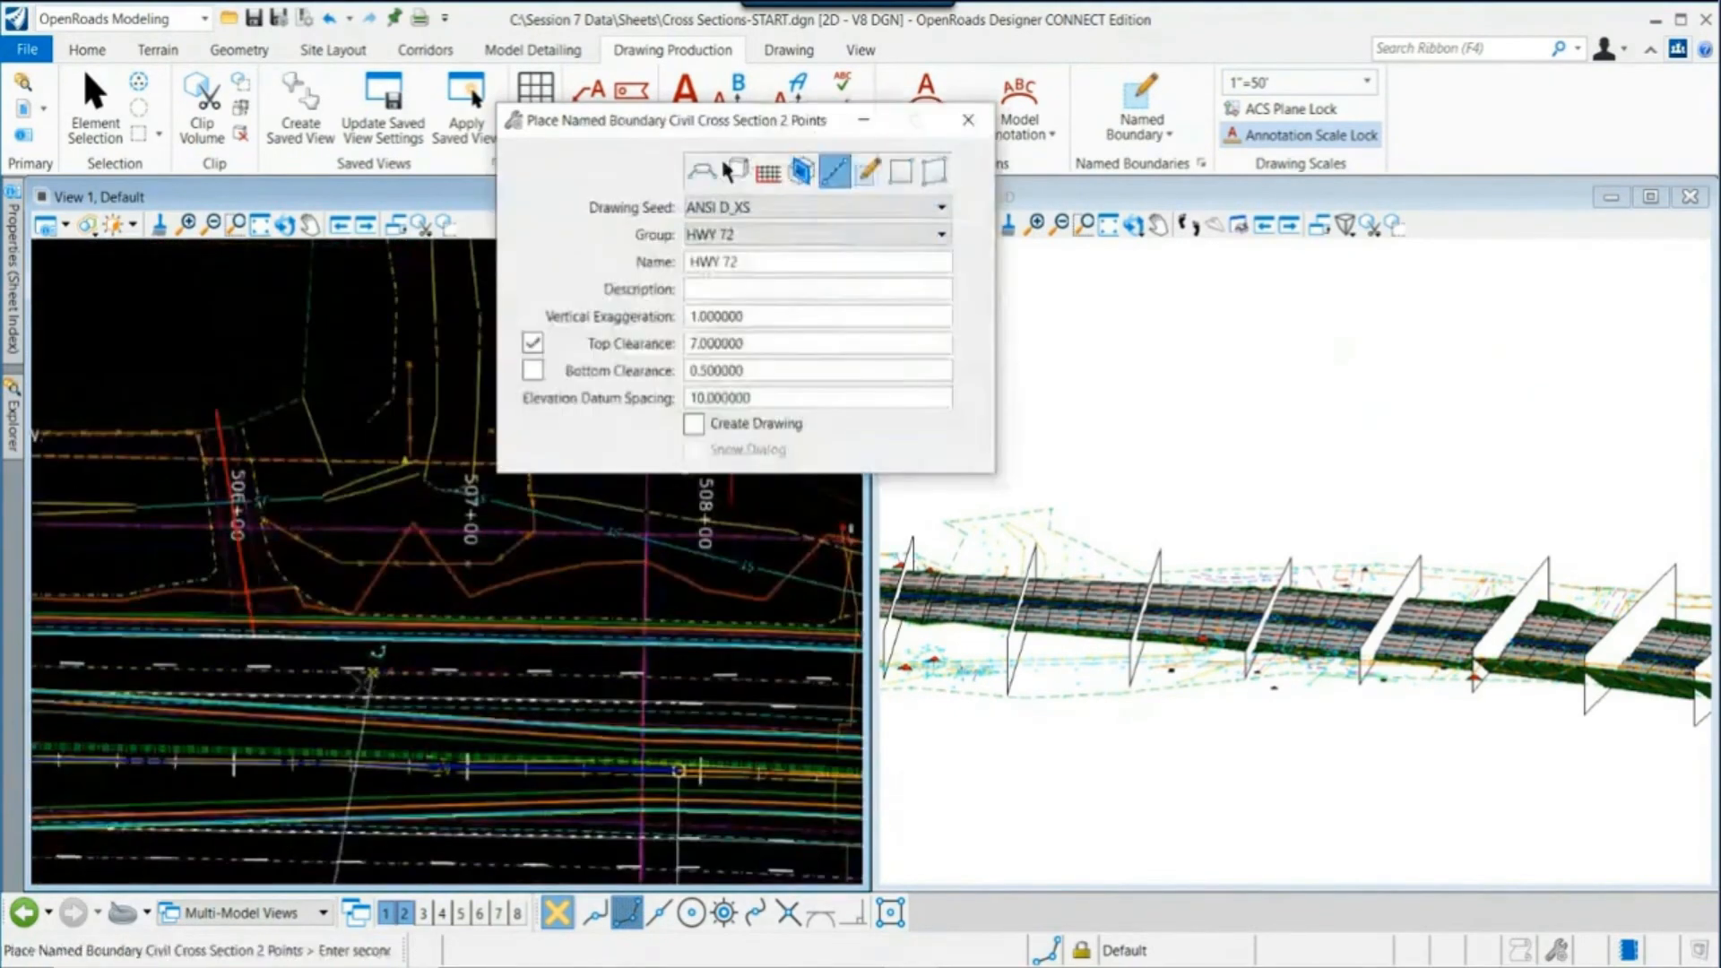
pyautogui.scroll(-2, 373, 672)
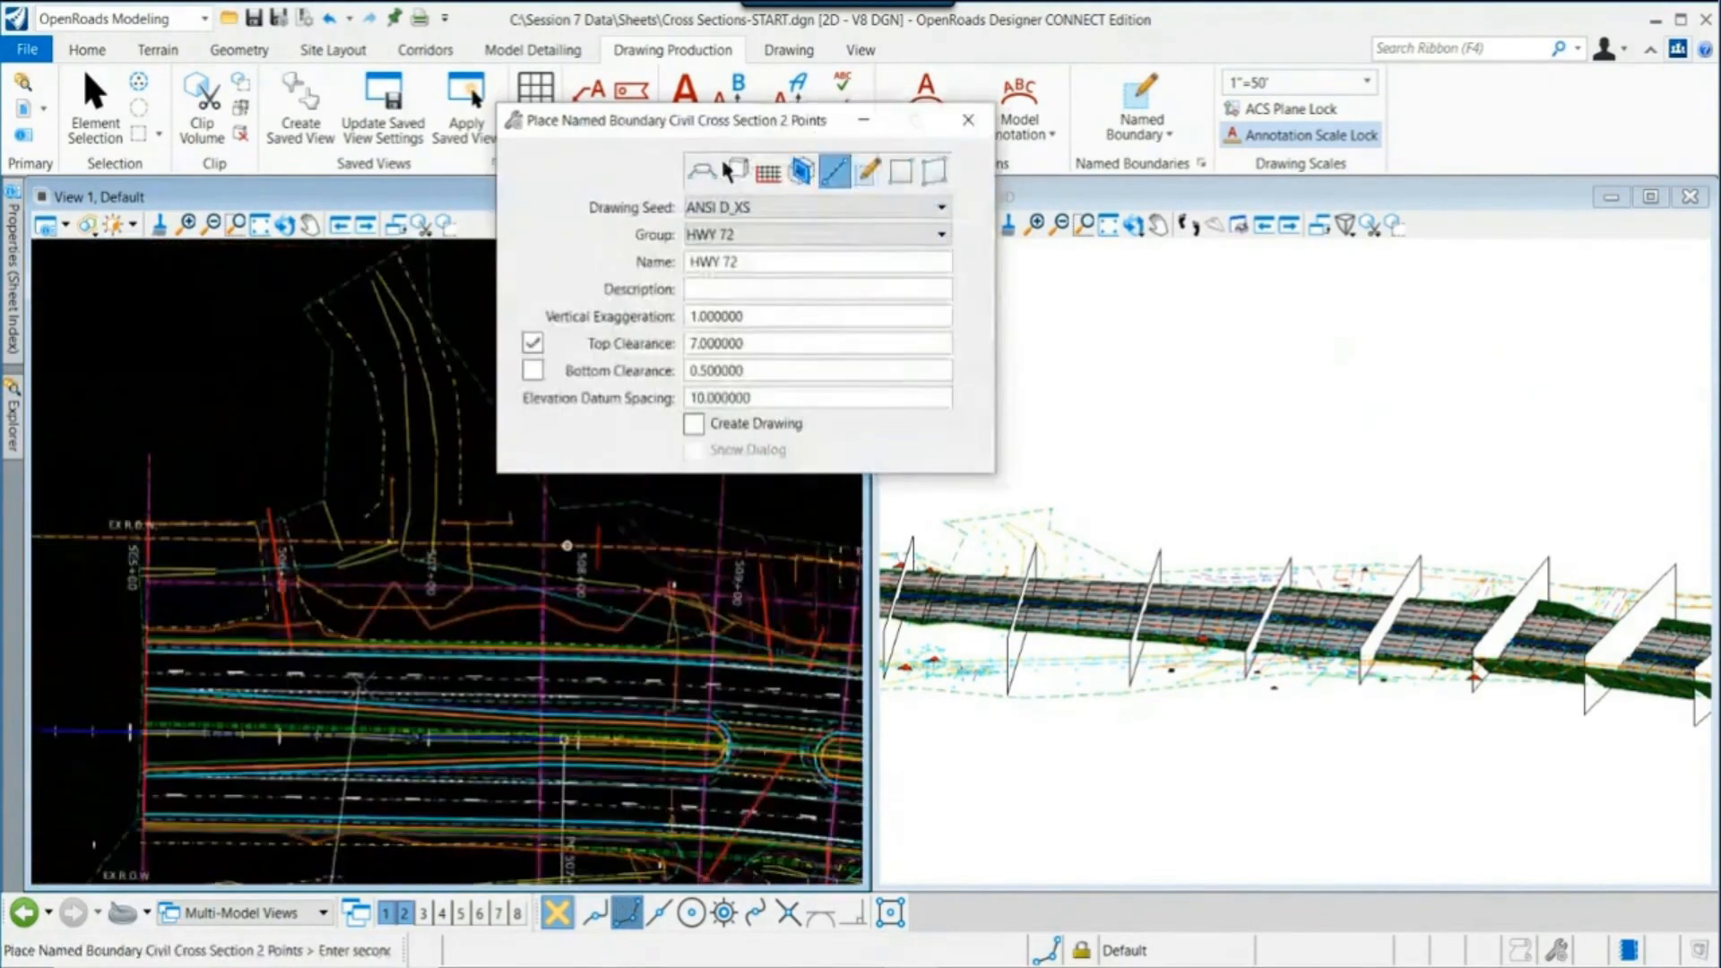
pyautogui.scroll(-1, 363, 692)
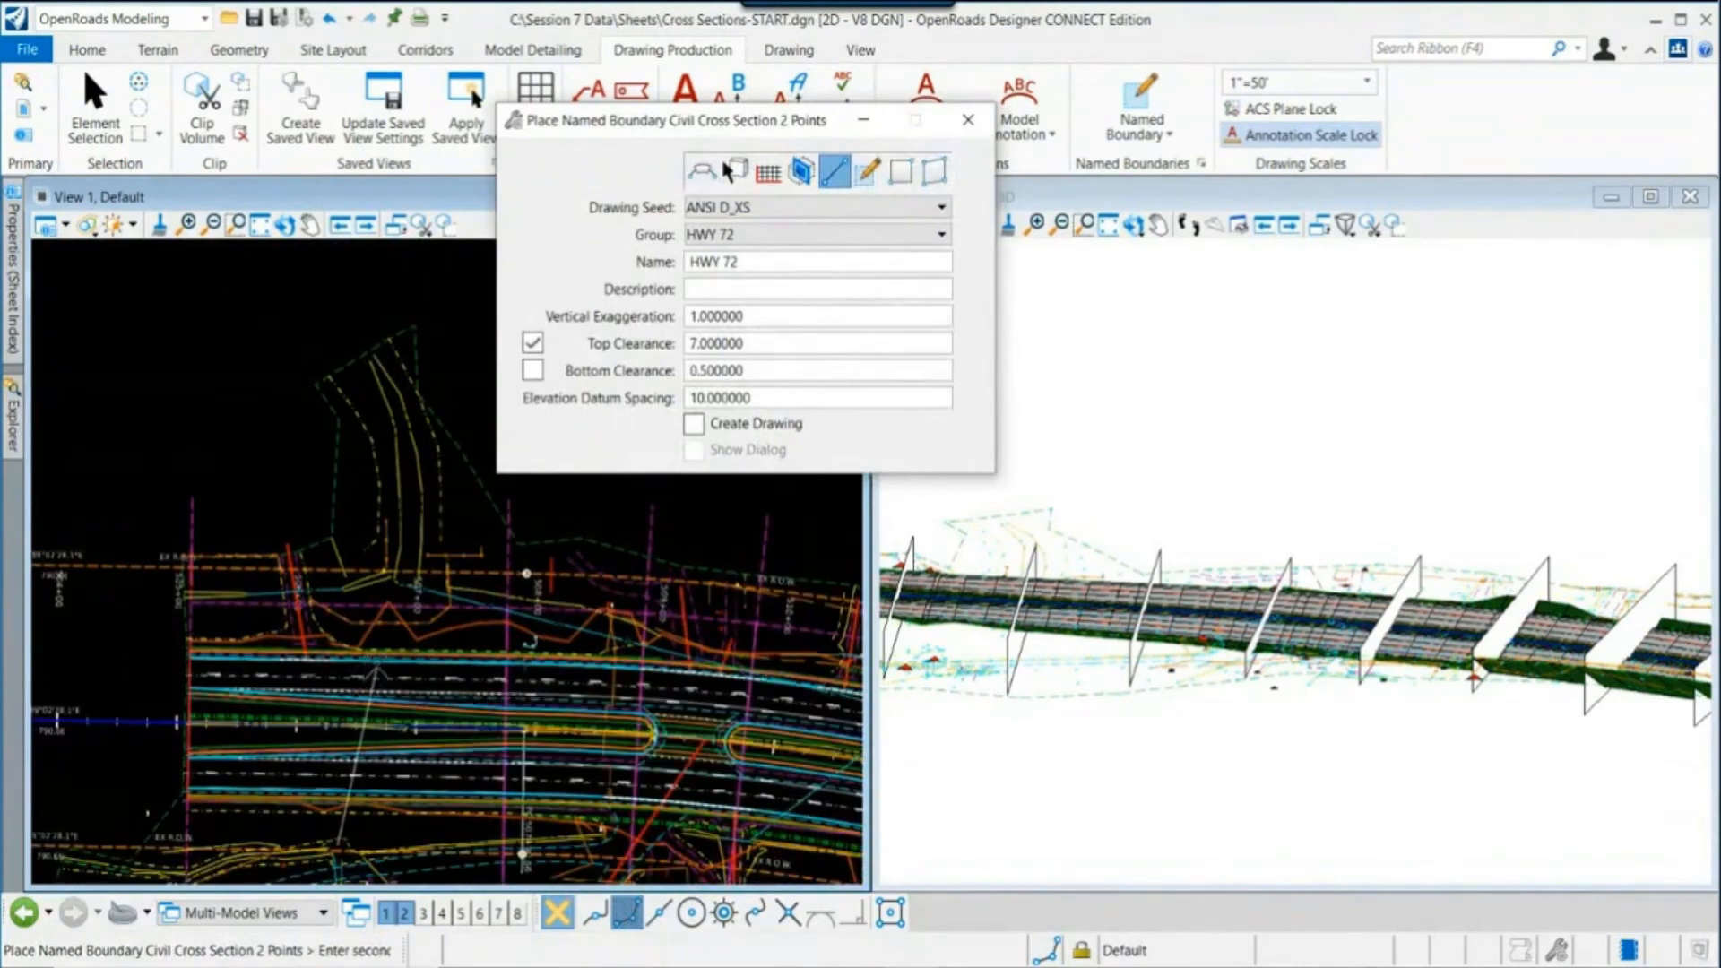
pyautogui.scroll(1, 376, 666)
pyautogui.scroll(-1, 367, 665)
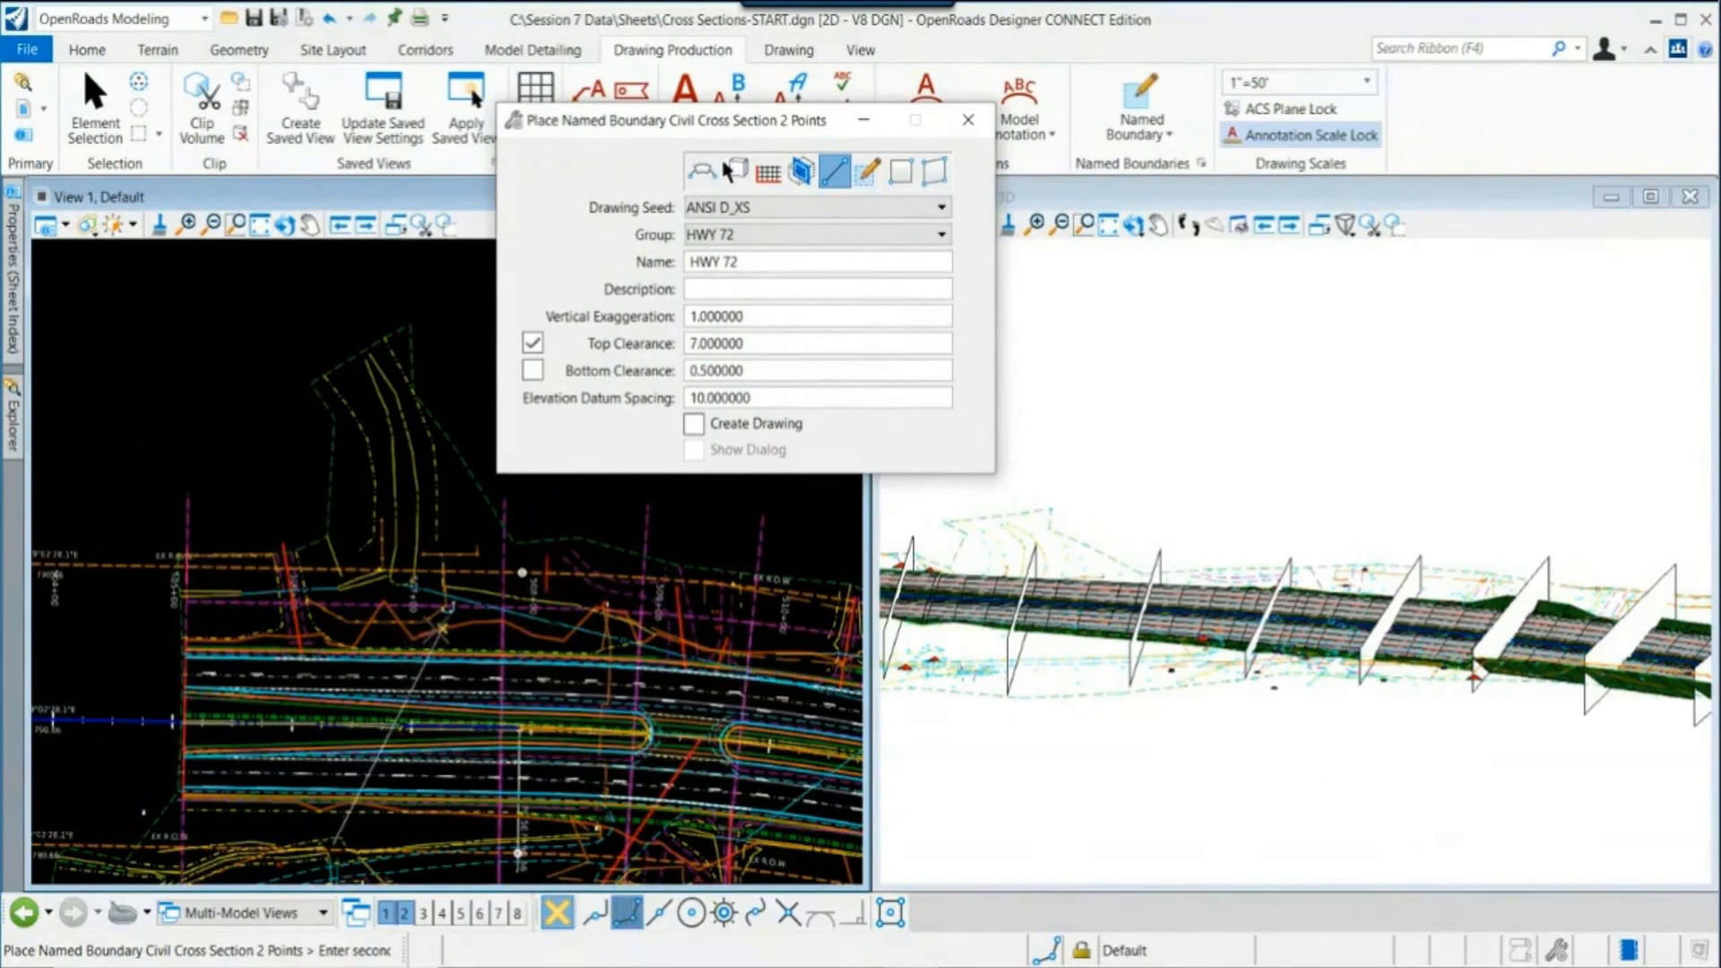
pyautogui.scroll(1, 417, 665)
pyautogui.scroll(2, 403, 574)
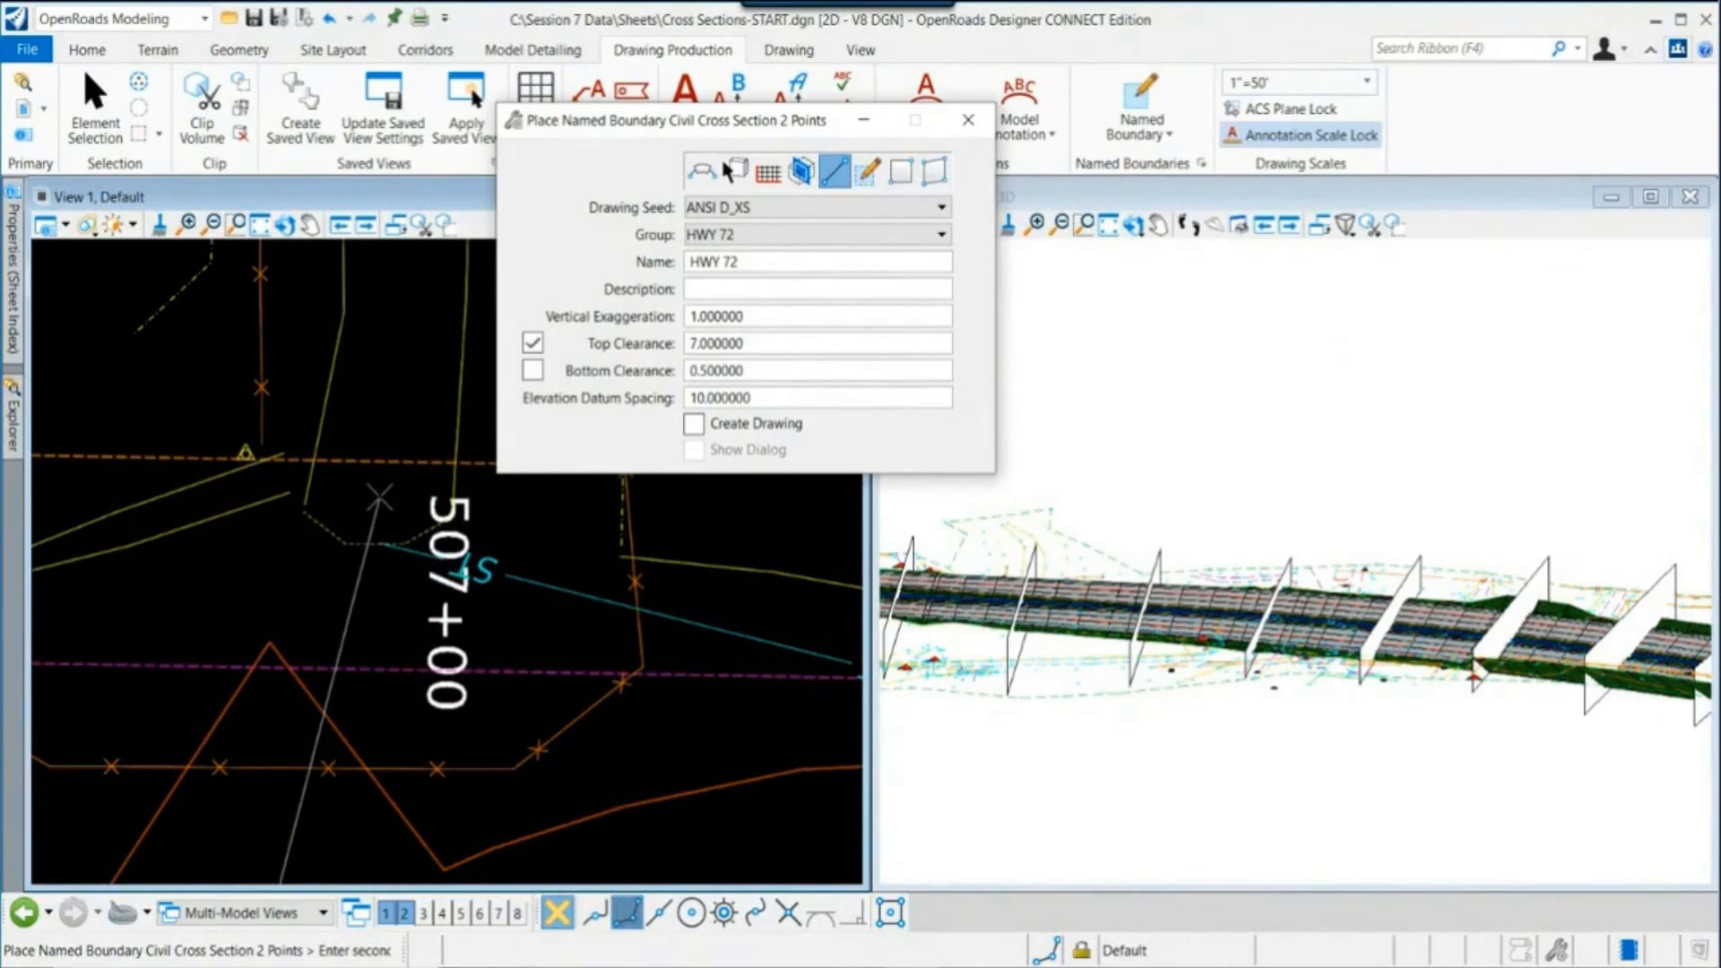
pyautogui.click(379, 495)
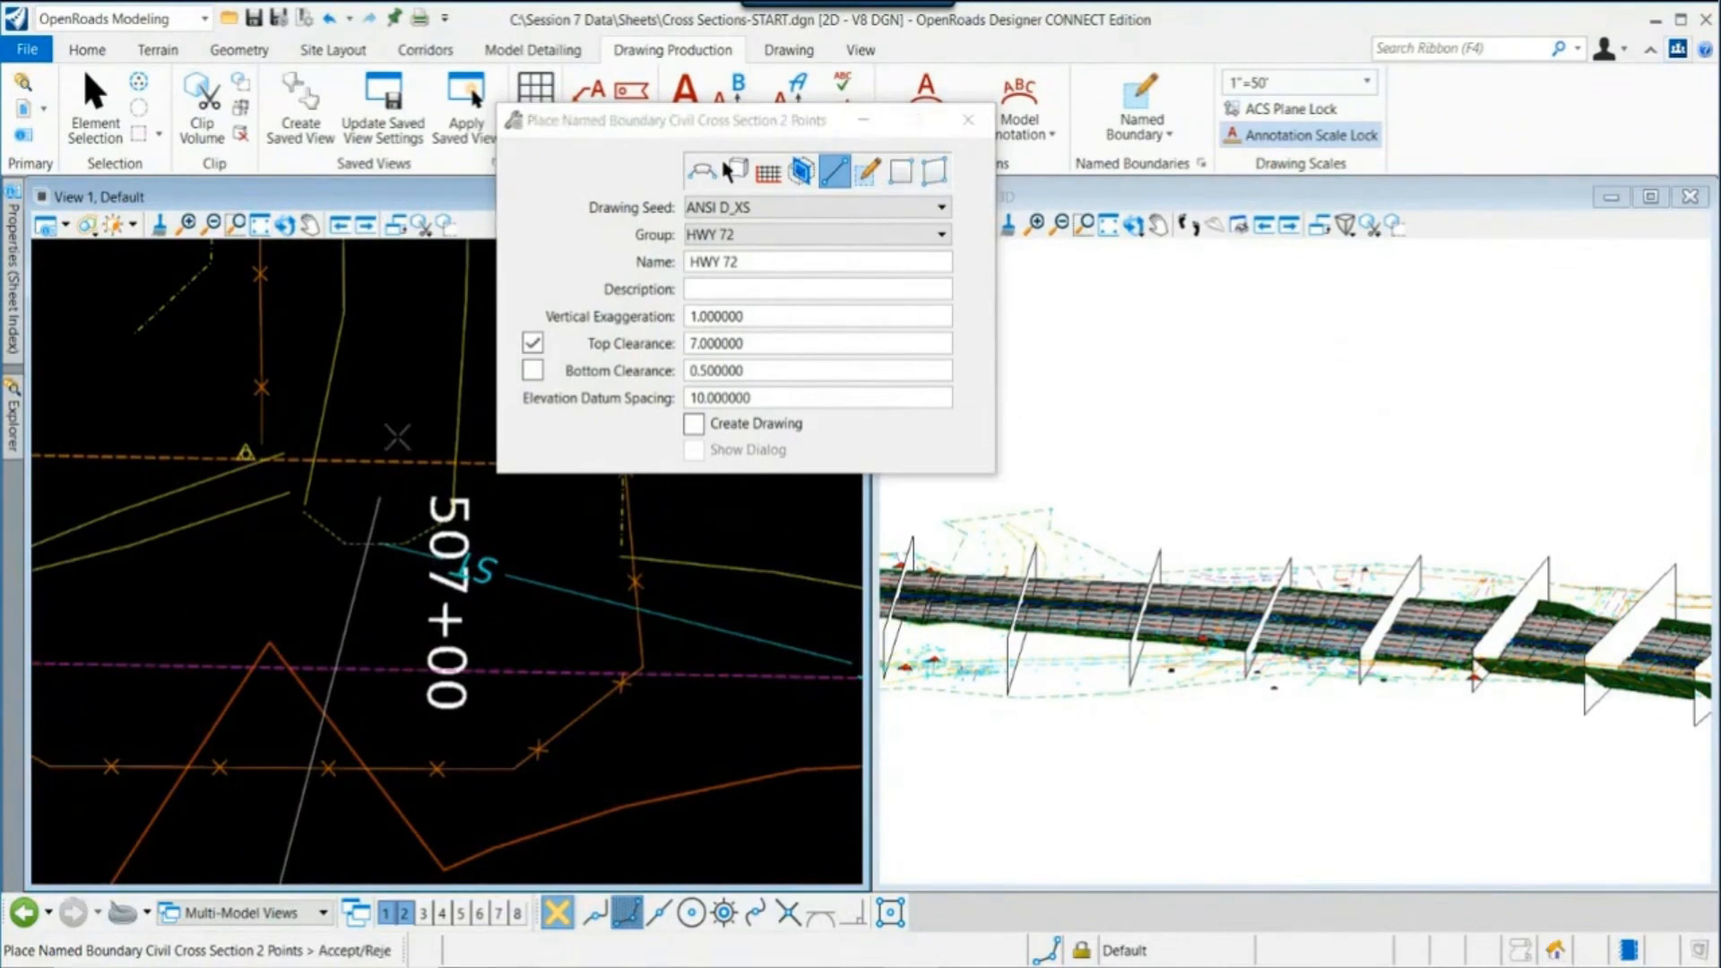
pyautogui.click(397, 437)
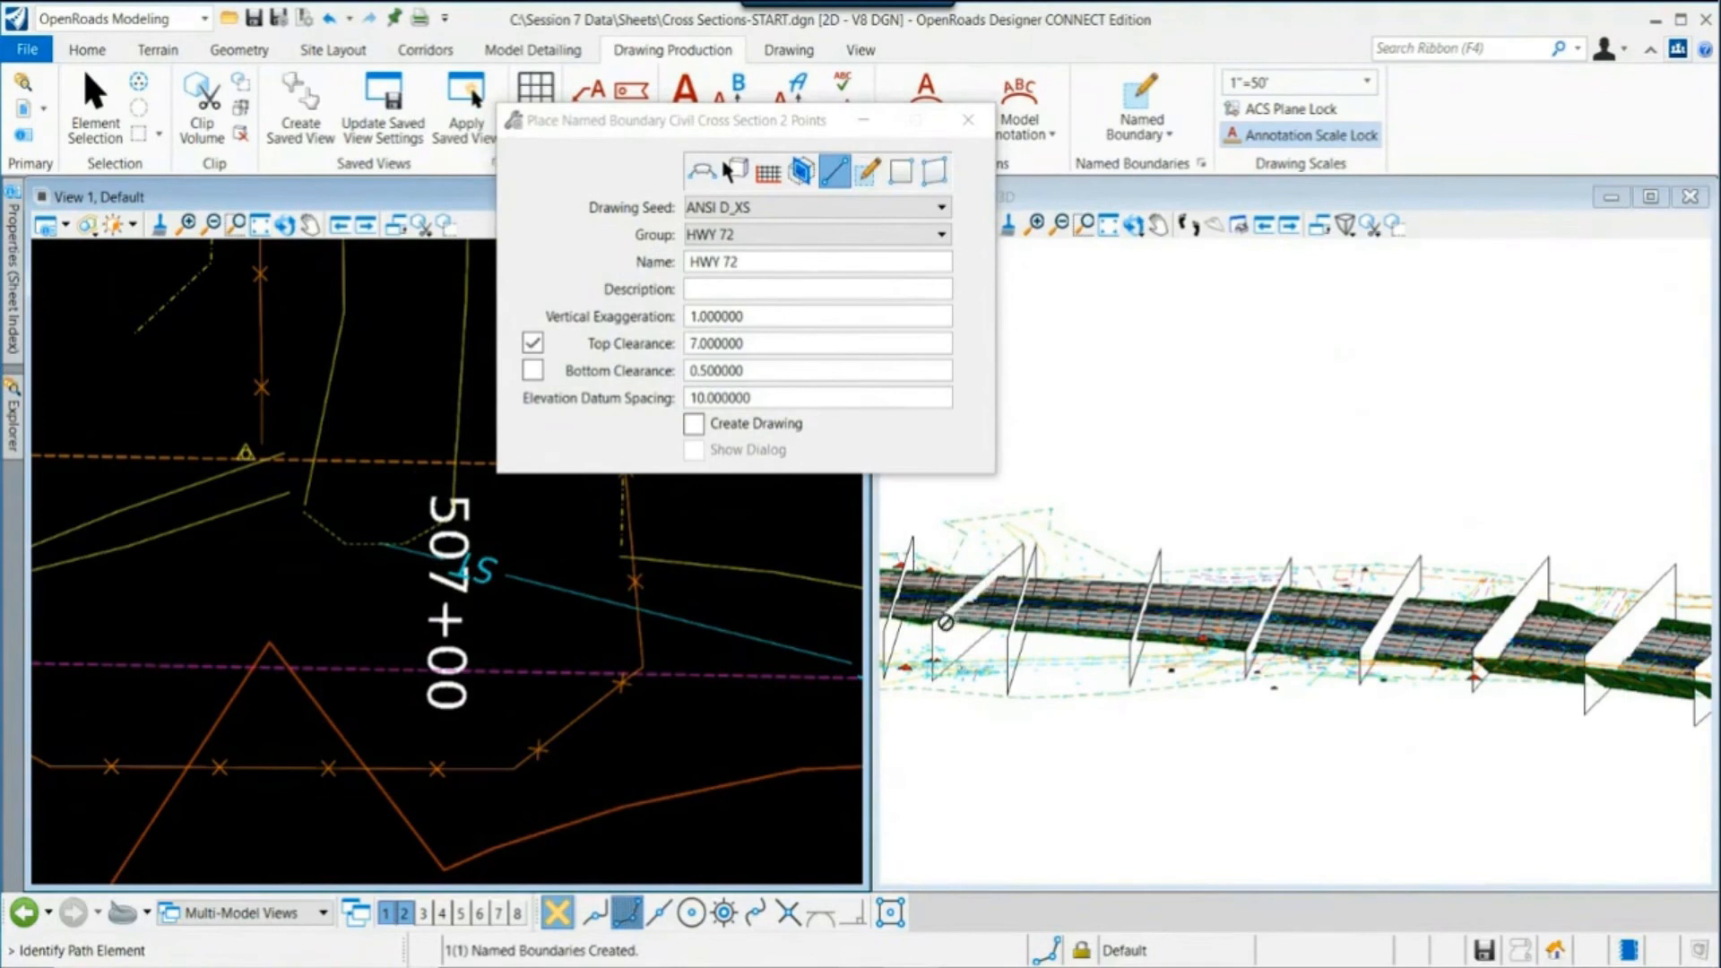
pyautogui.scroll(5, 1017, 691)
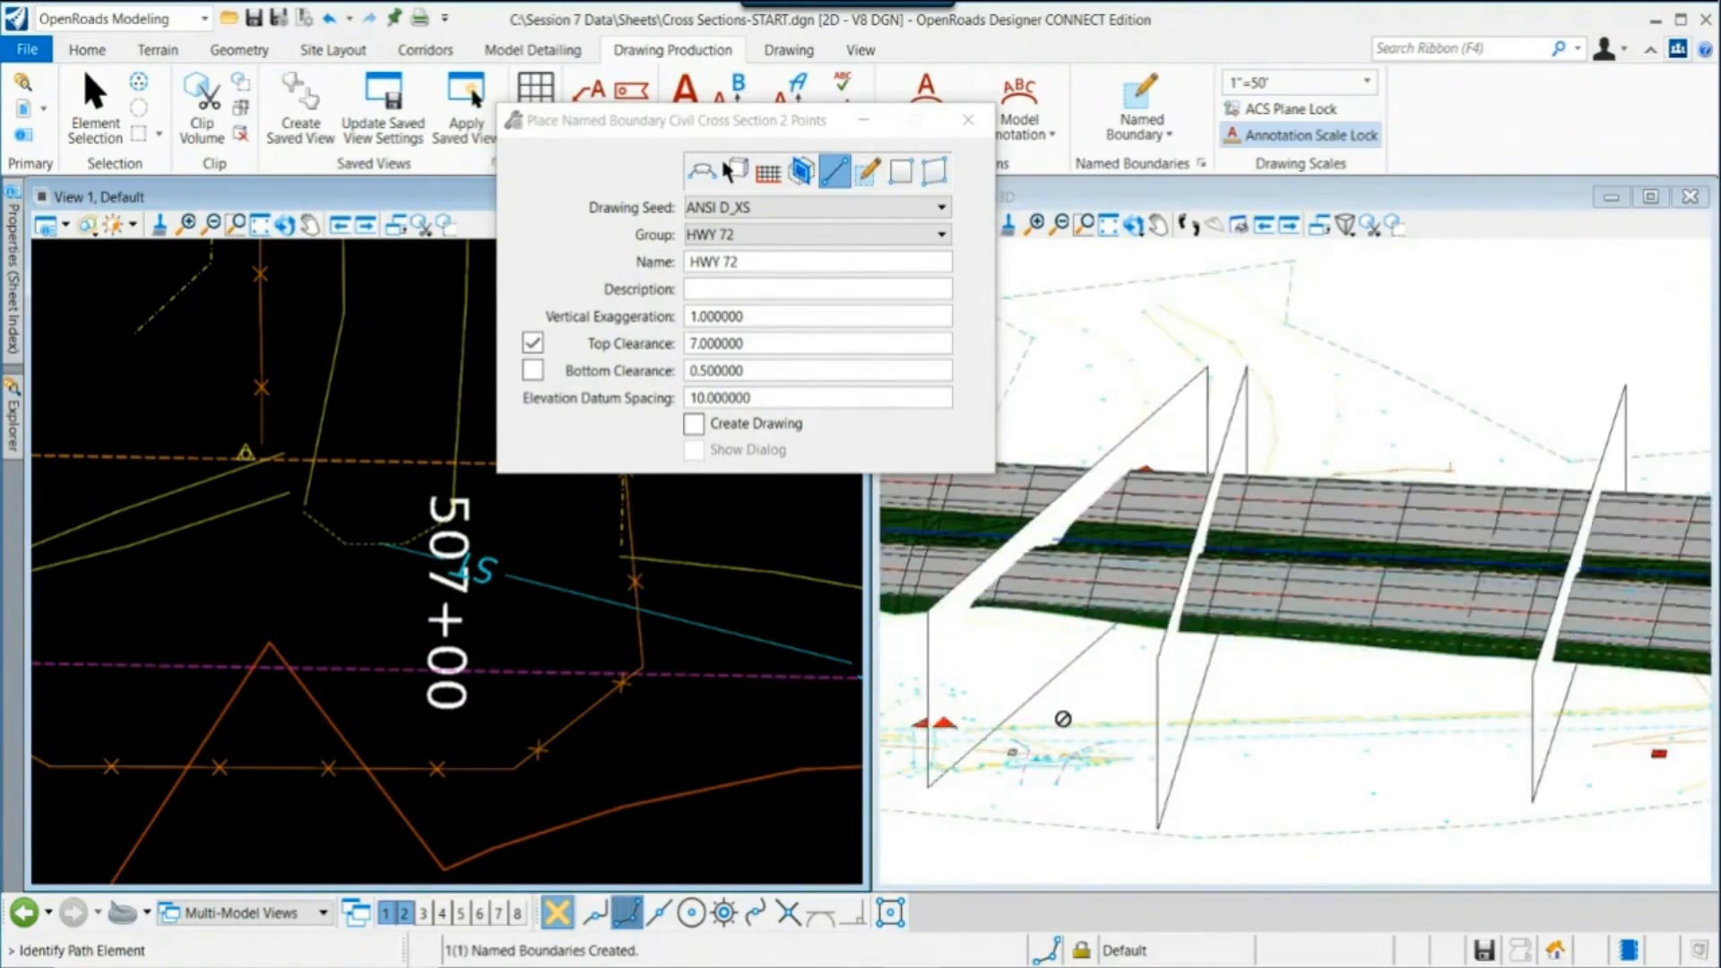
# Step: Examine the drainage pipe just before the bridge in plan, and the surrounding boundaries in the 3D view from a side-on direction
pyautogui.scroll(-4, 560, 672)
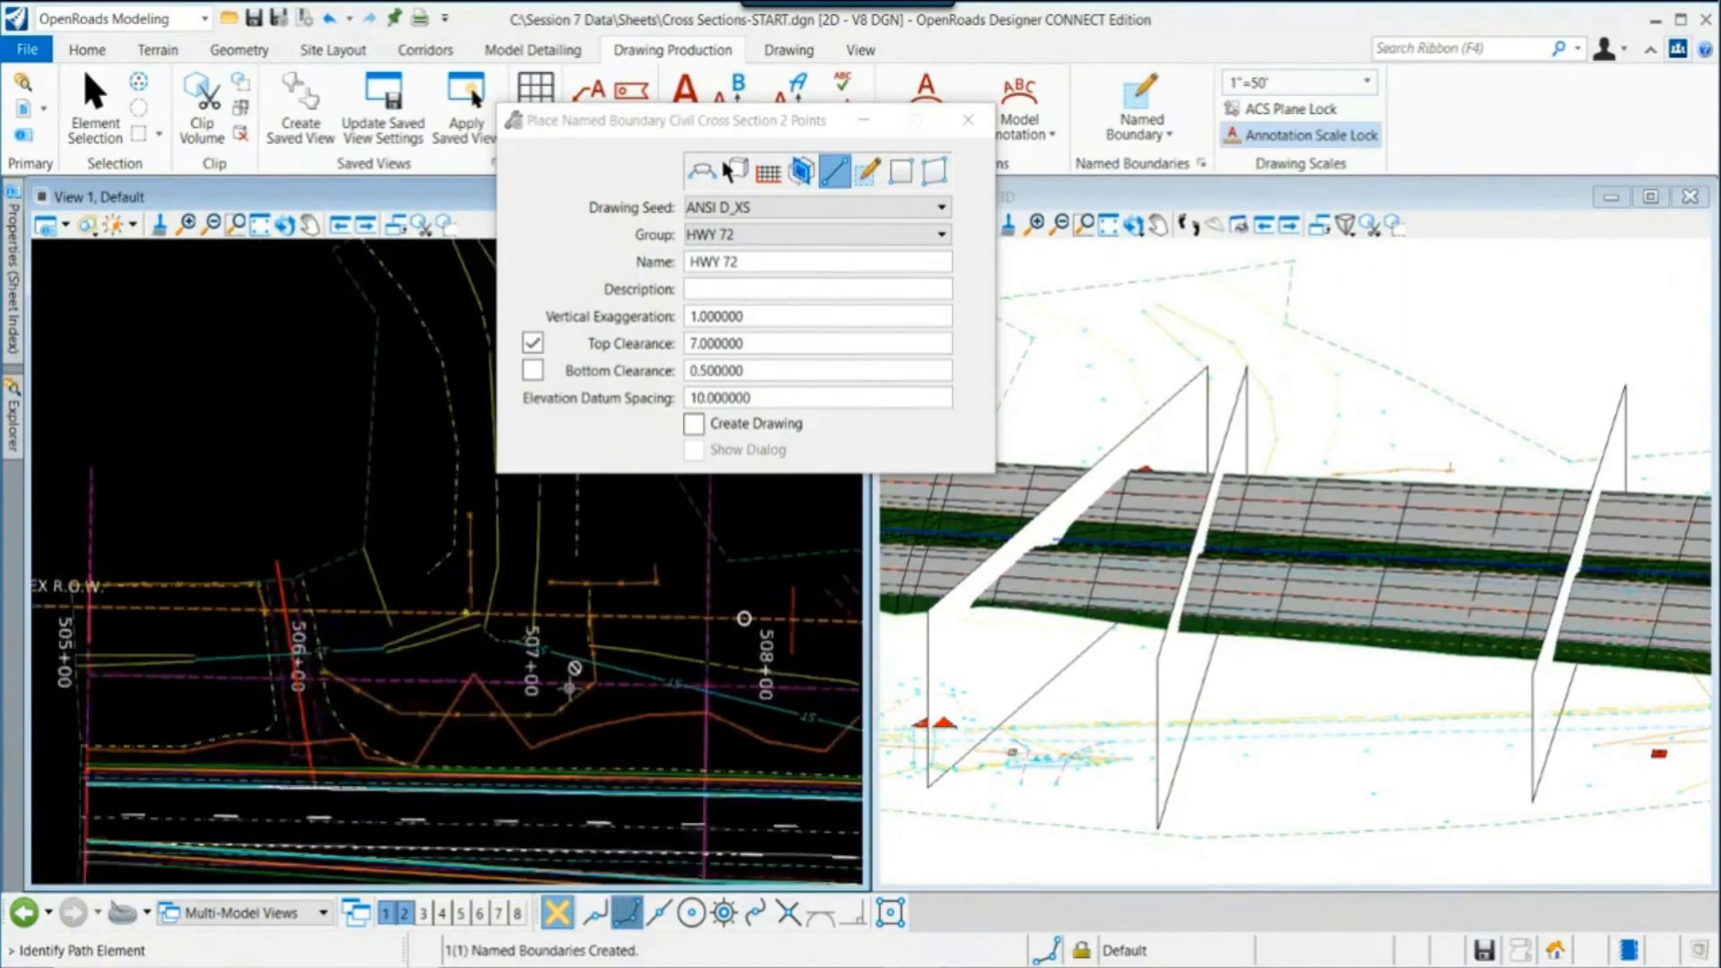
pyautogui.scroll(-2, 381, 663)
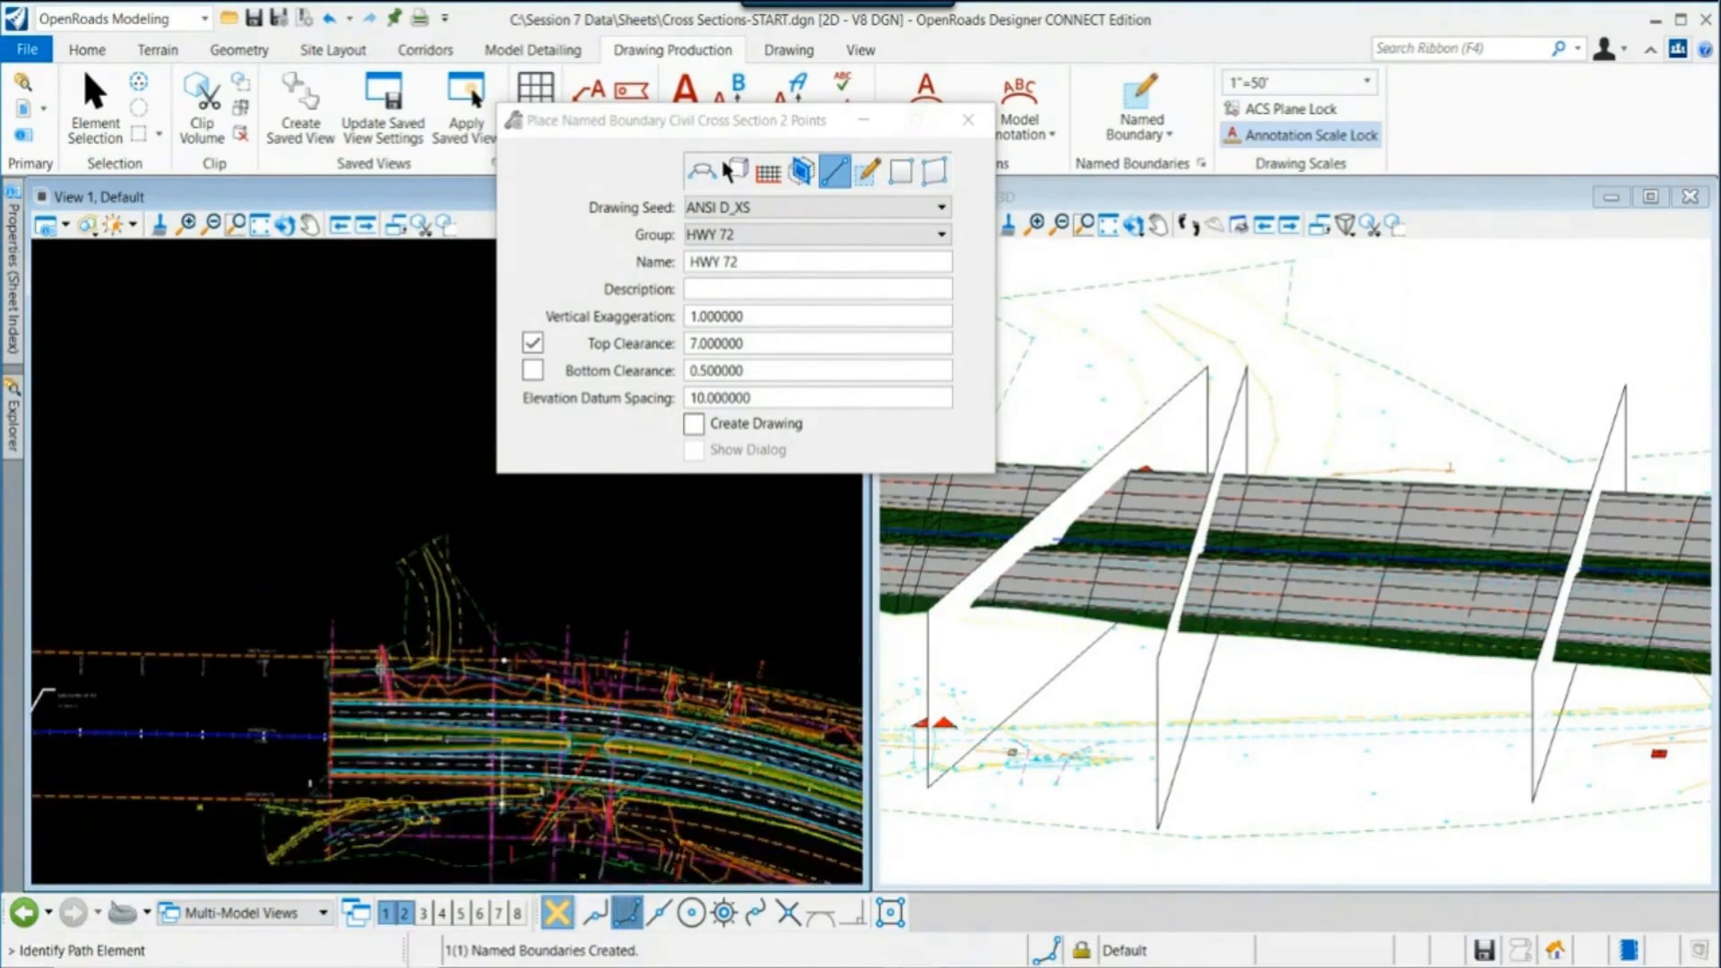
pyautogui.scroll(-1, 397, 595)
pyautogui.moveTo(727, 713); pyautogui.dragTo(285, 432, button='middle')
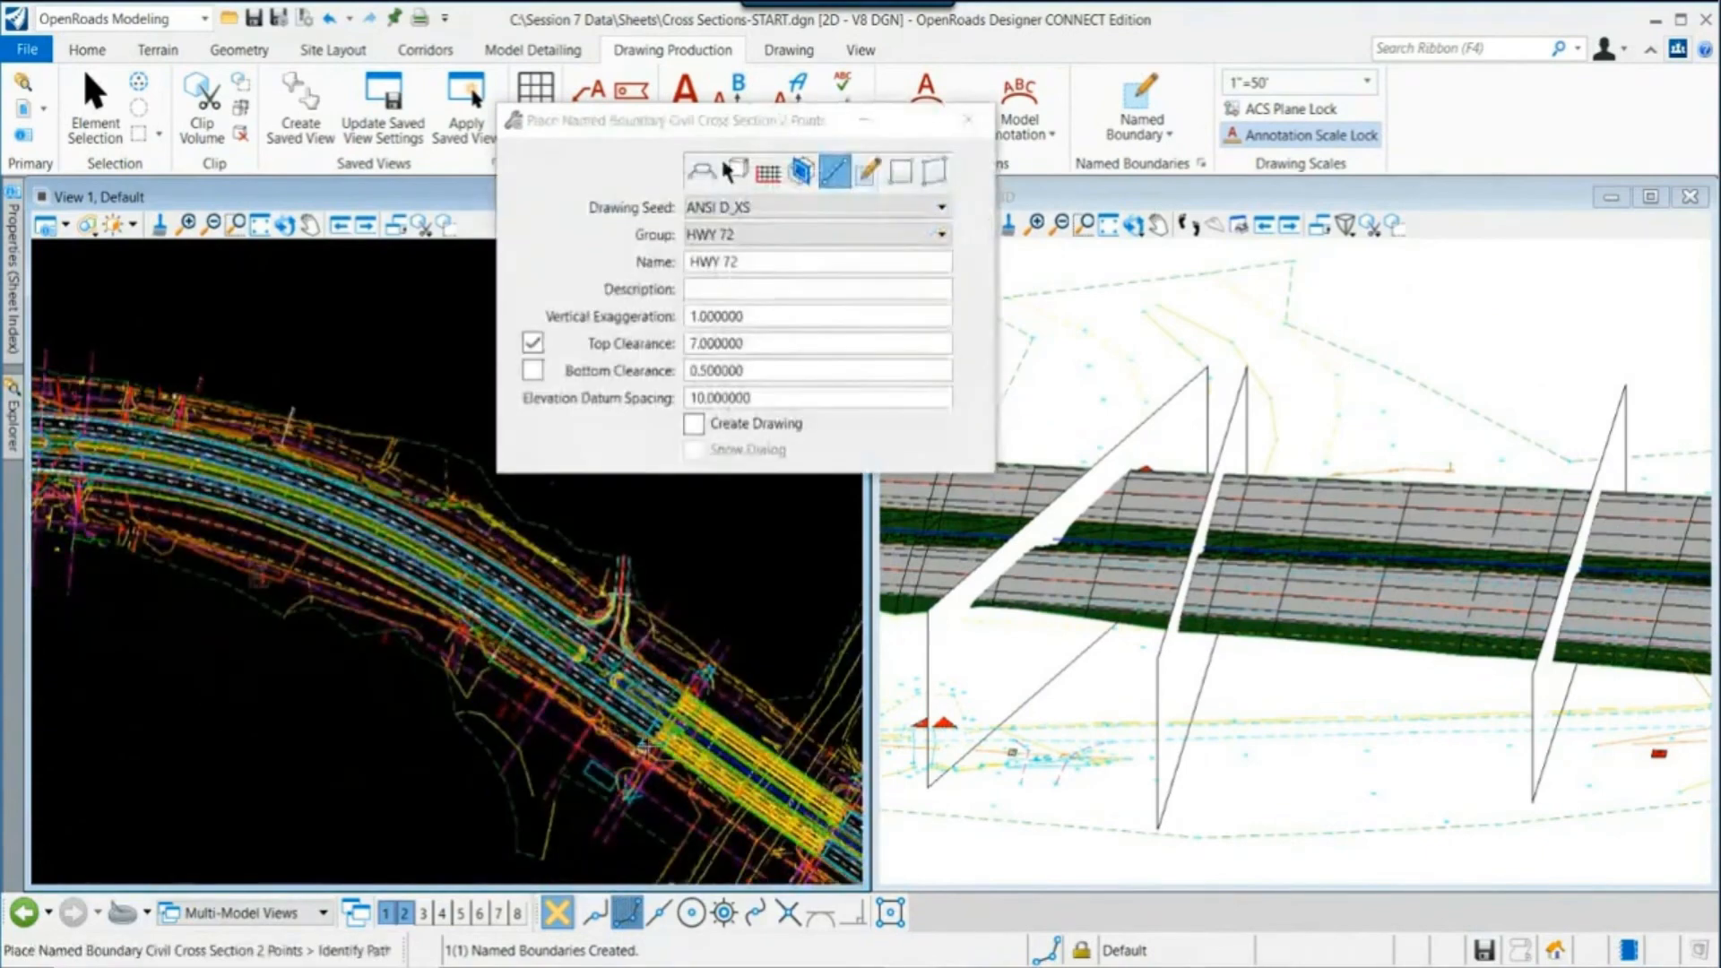
pyautogui.scroll(3, 733, 513)
pyautogui.scroll(1, 654, 712)
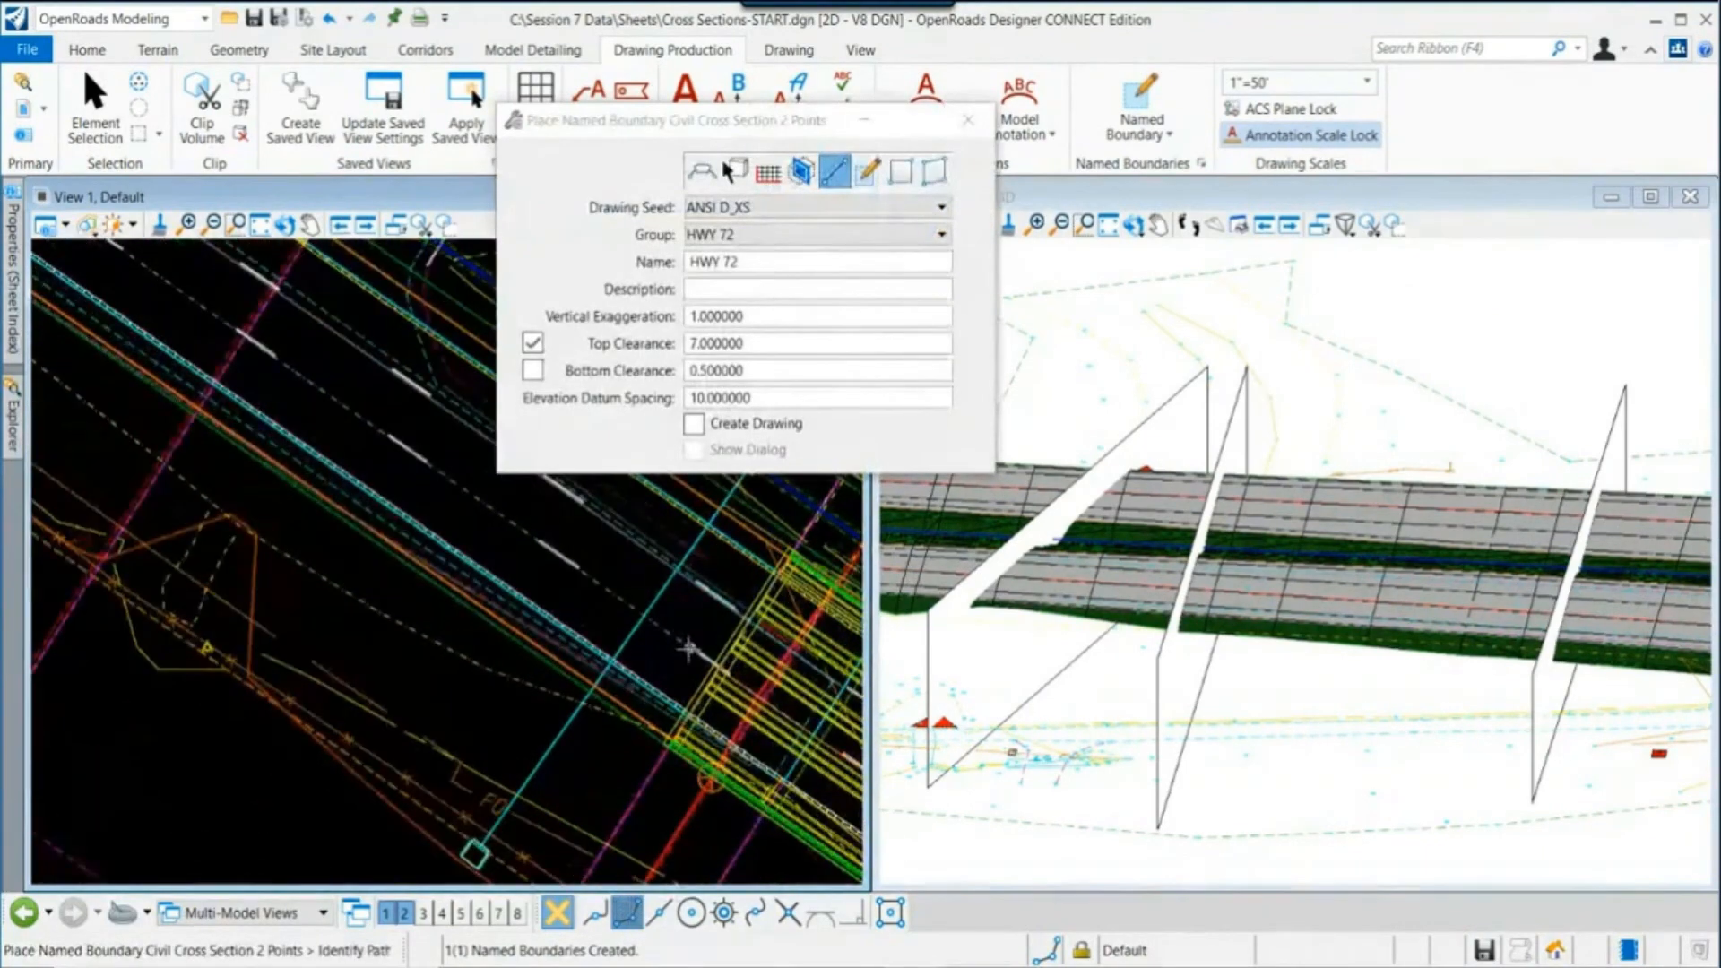
pyautogui.scroll(-9, 1175, 645)
pyautogui.scroll(3, 1663, 748)
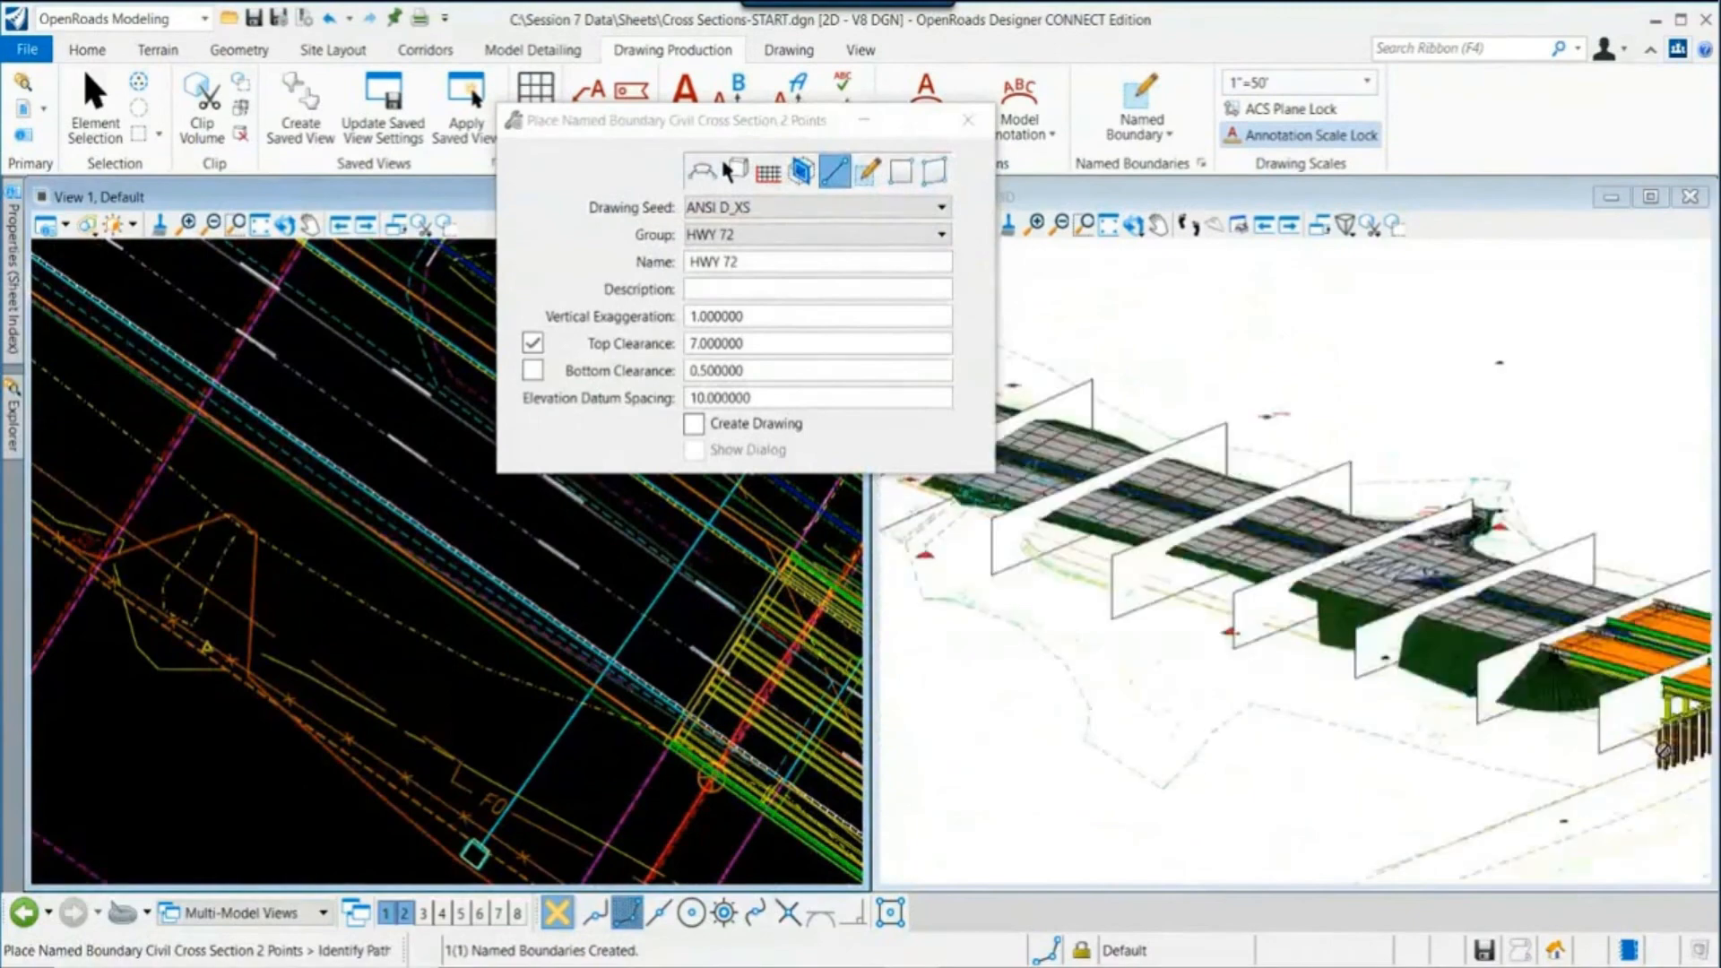
pyautogui.scroll(3, 1437, 703)
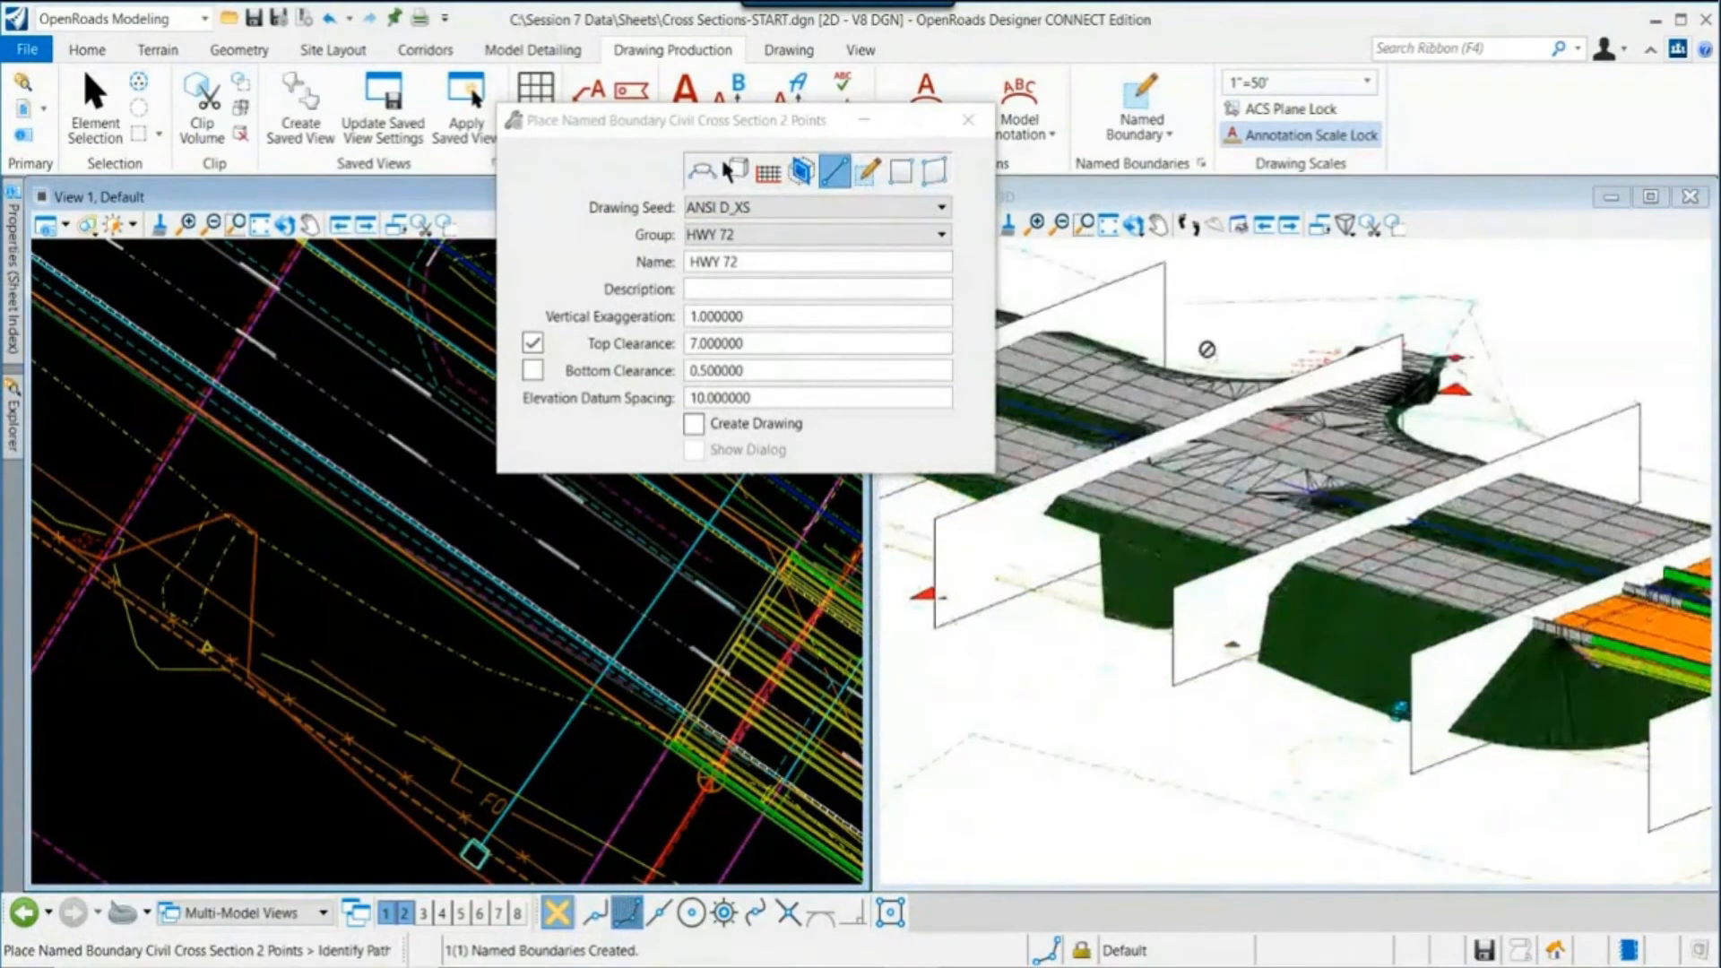
pyautogui.click(1133, 225)
pyautogui.click(1416, 614)
pyautogui.click(1573, 583)
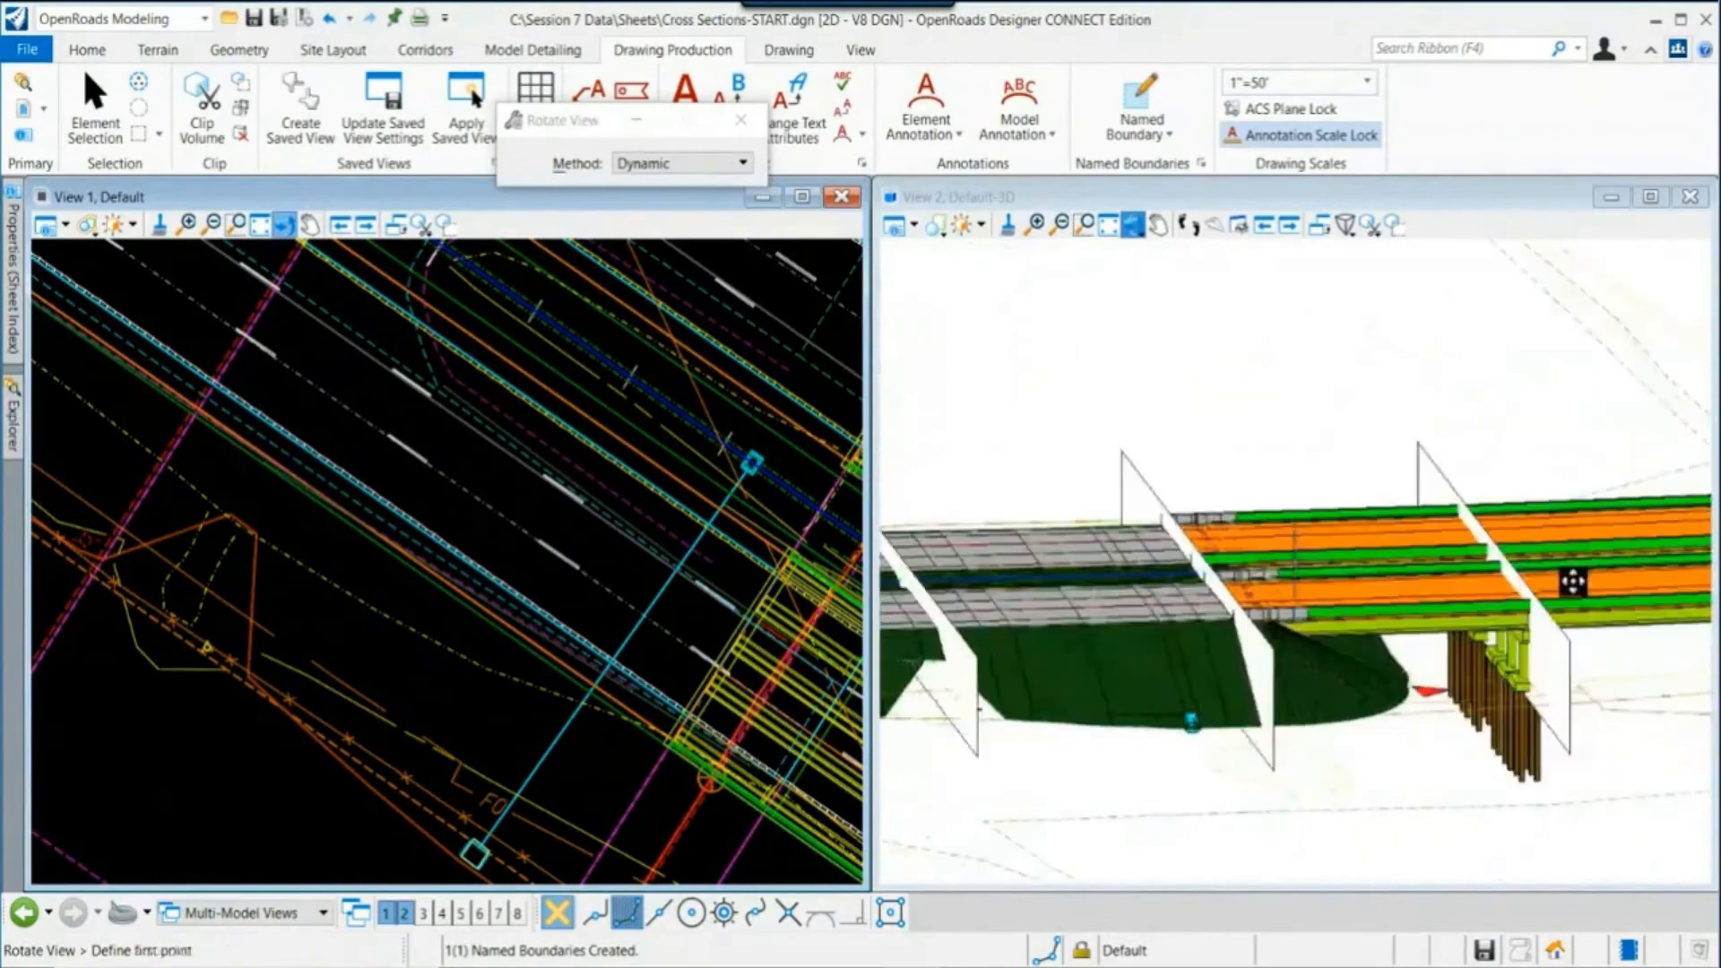
pyautogui.rightClick(1573, 583)
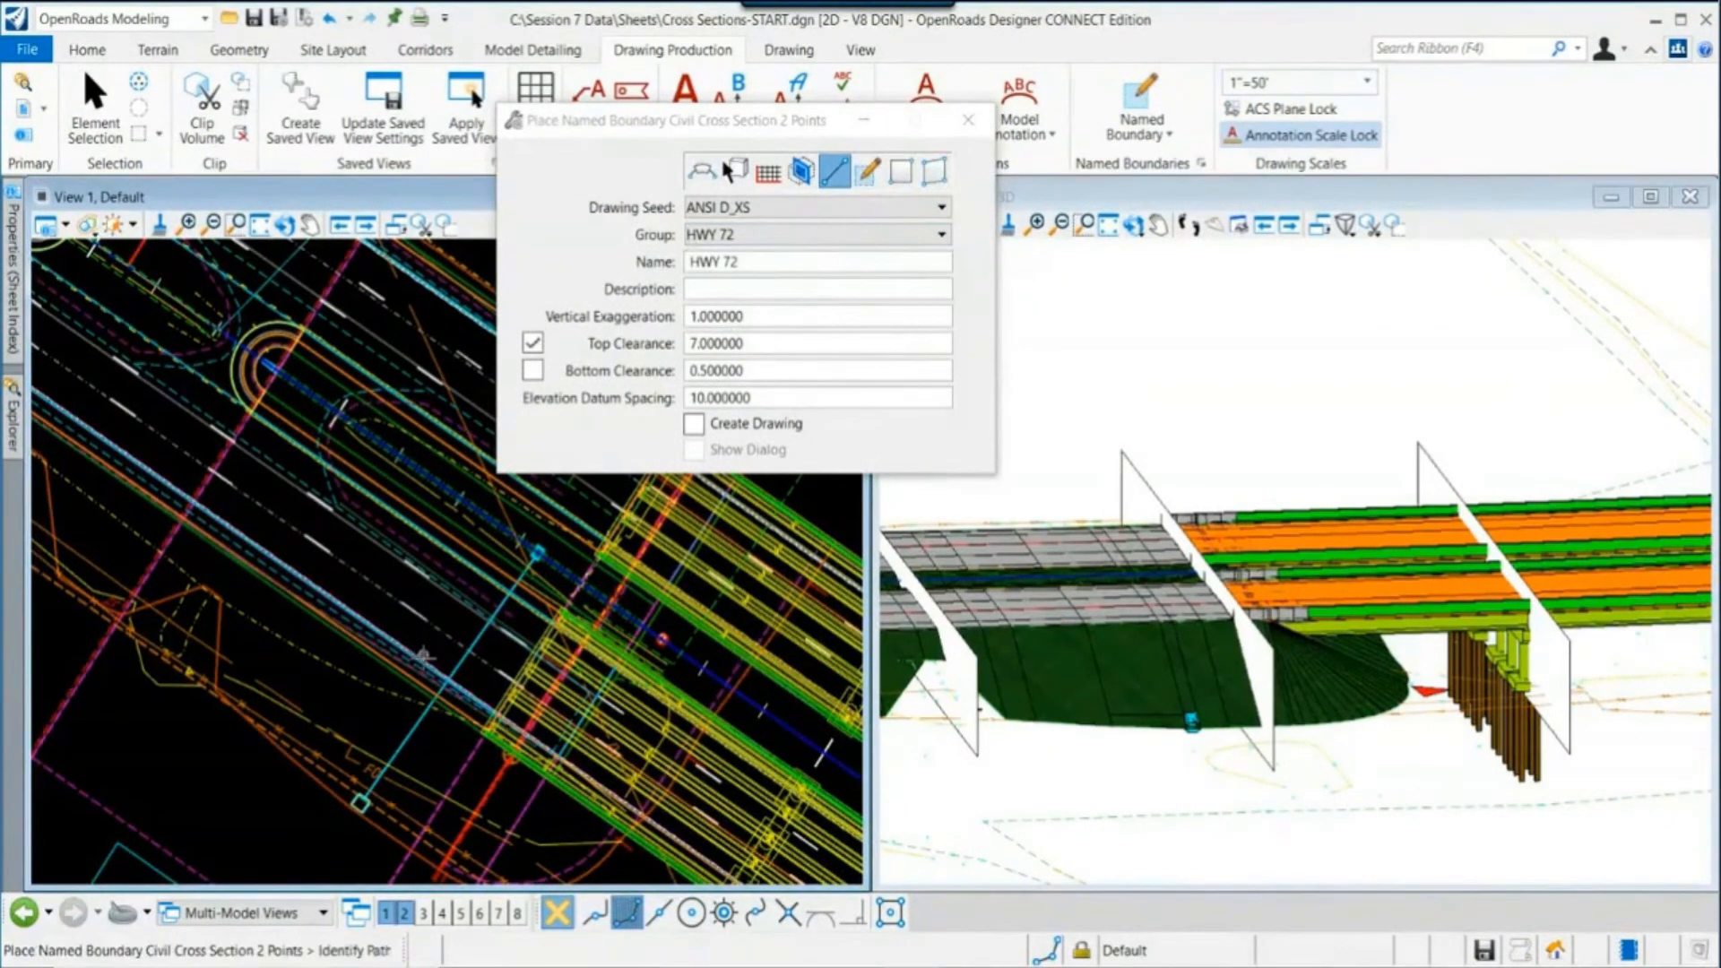
# Step: Pick the HWY 72 centerline as the path and place the next boundary's first point just beyond the drainage pipe's outer end
pyautogui.scroll(3, 353, 812)
pyautogui.scroll(2, 353, 812)
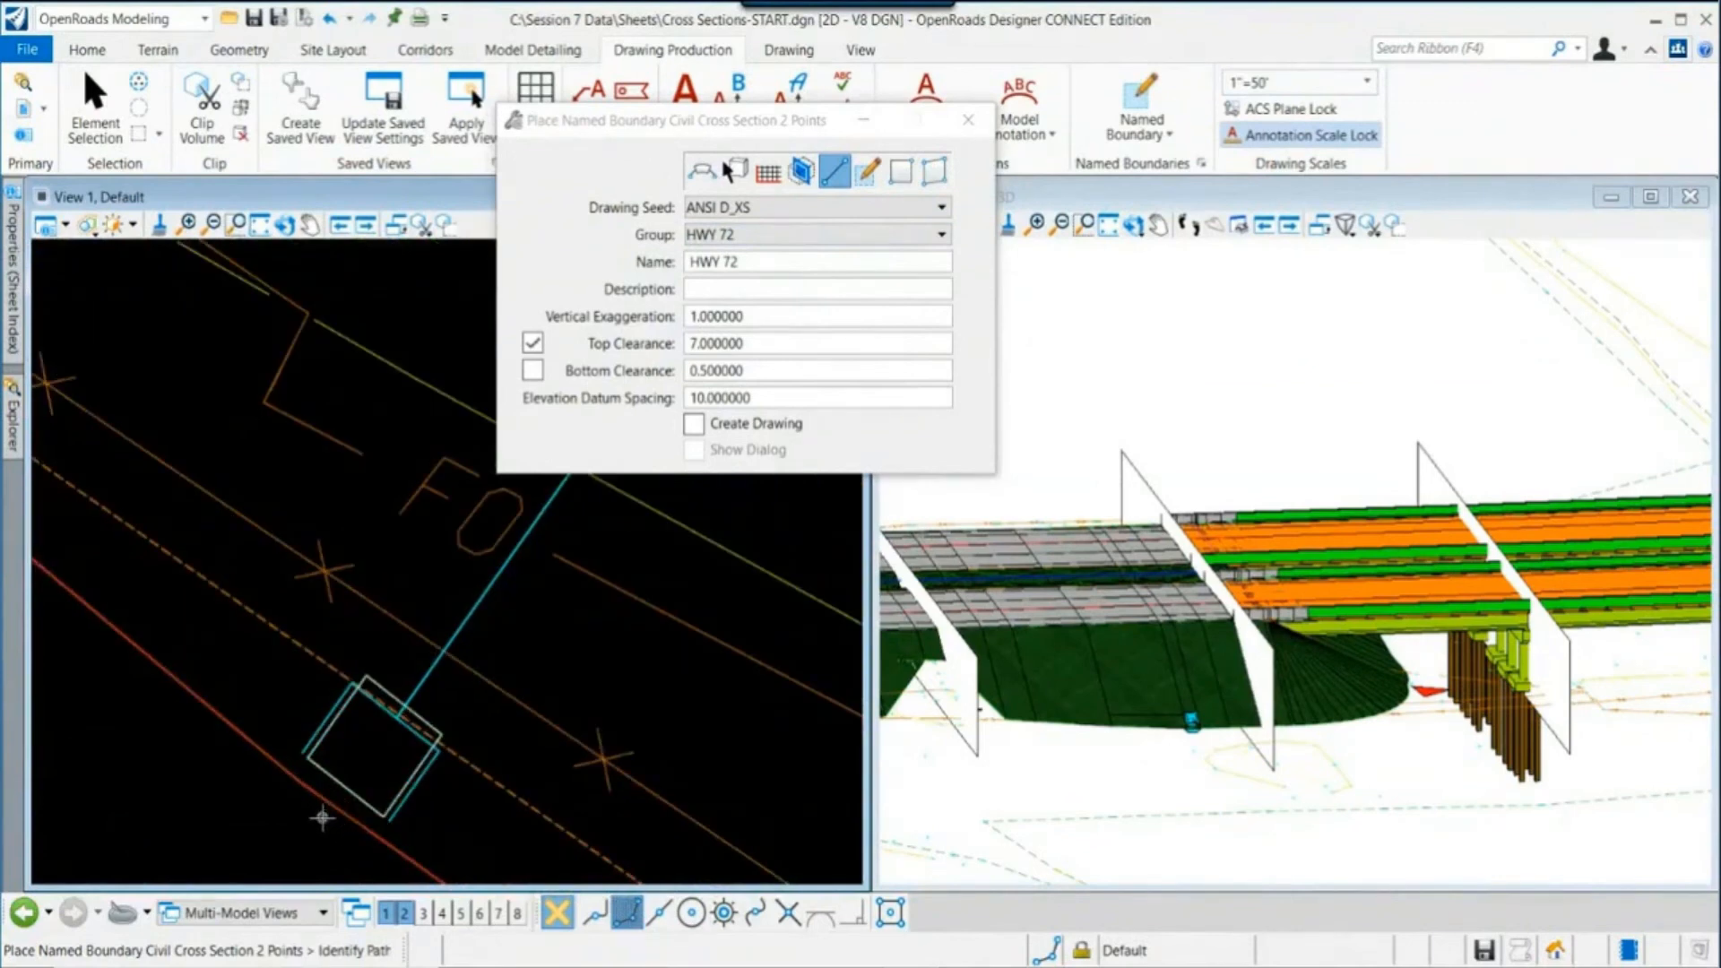
pyautogui.scroll(-3, 378, 764)
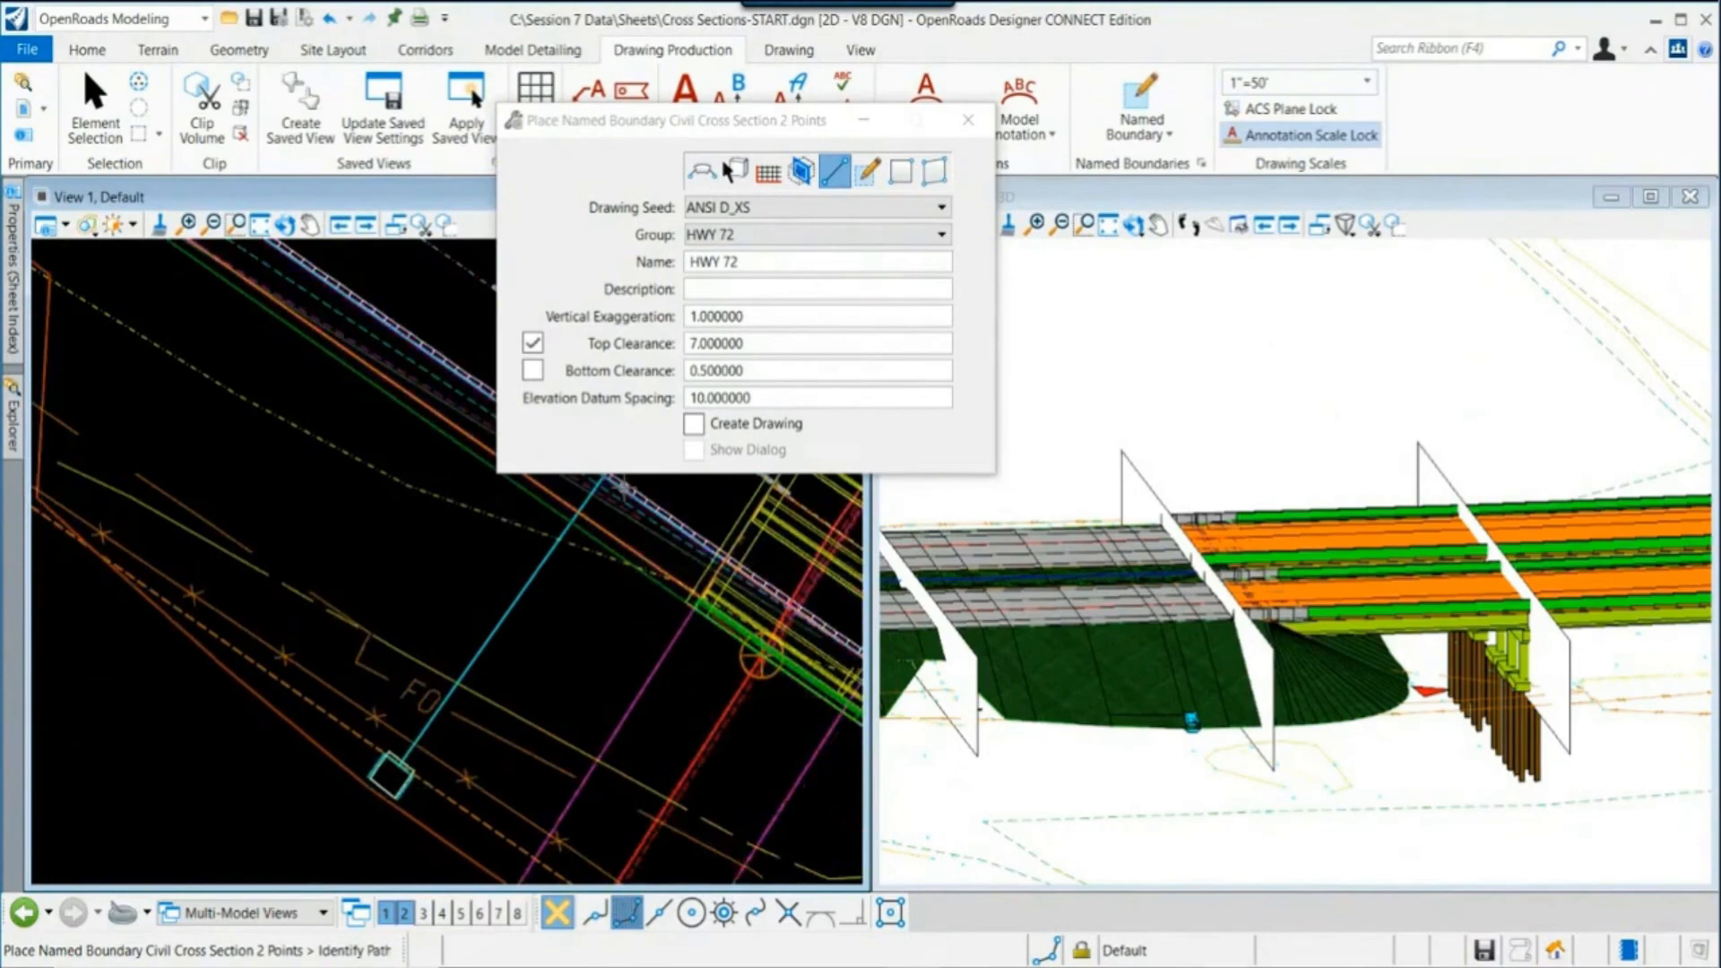
pyautogui.scroll(4, 415, 305)
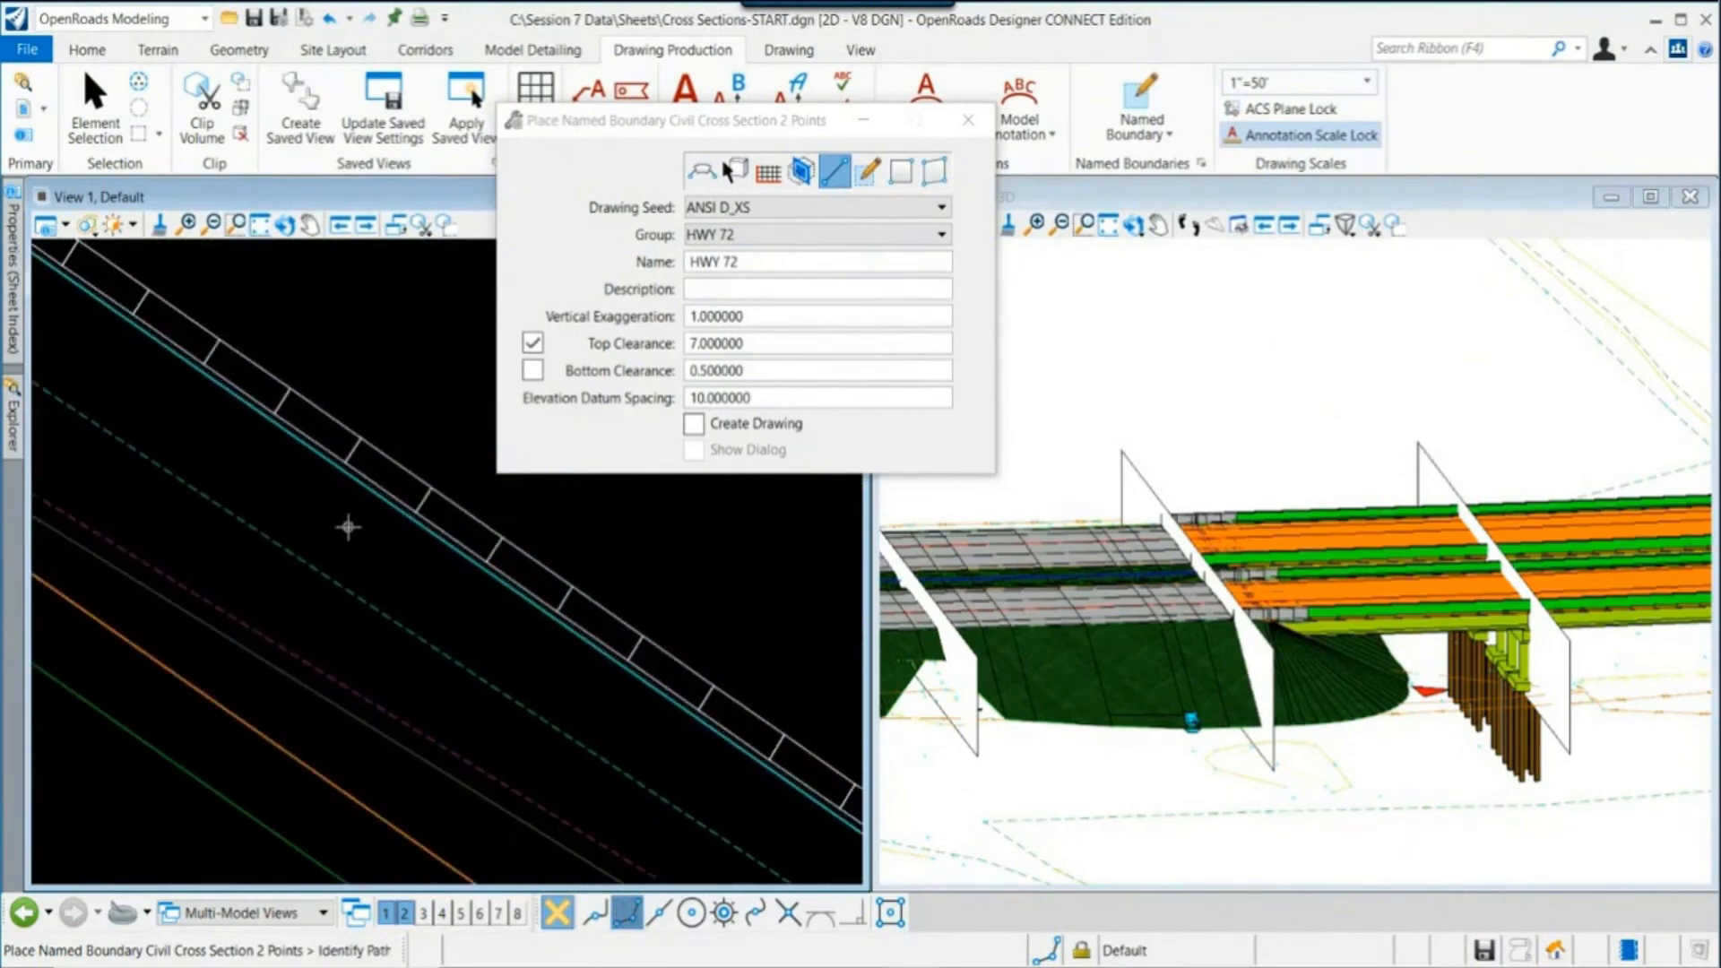
pyautogui.scroll(-4, 347, 602)
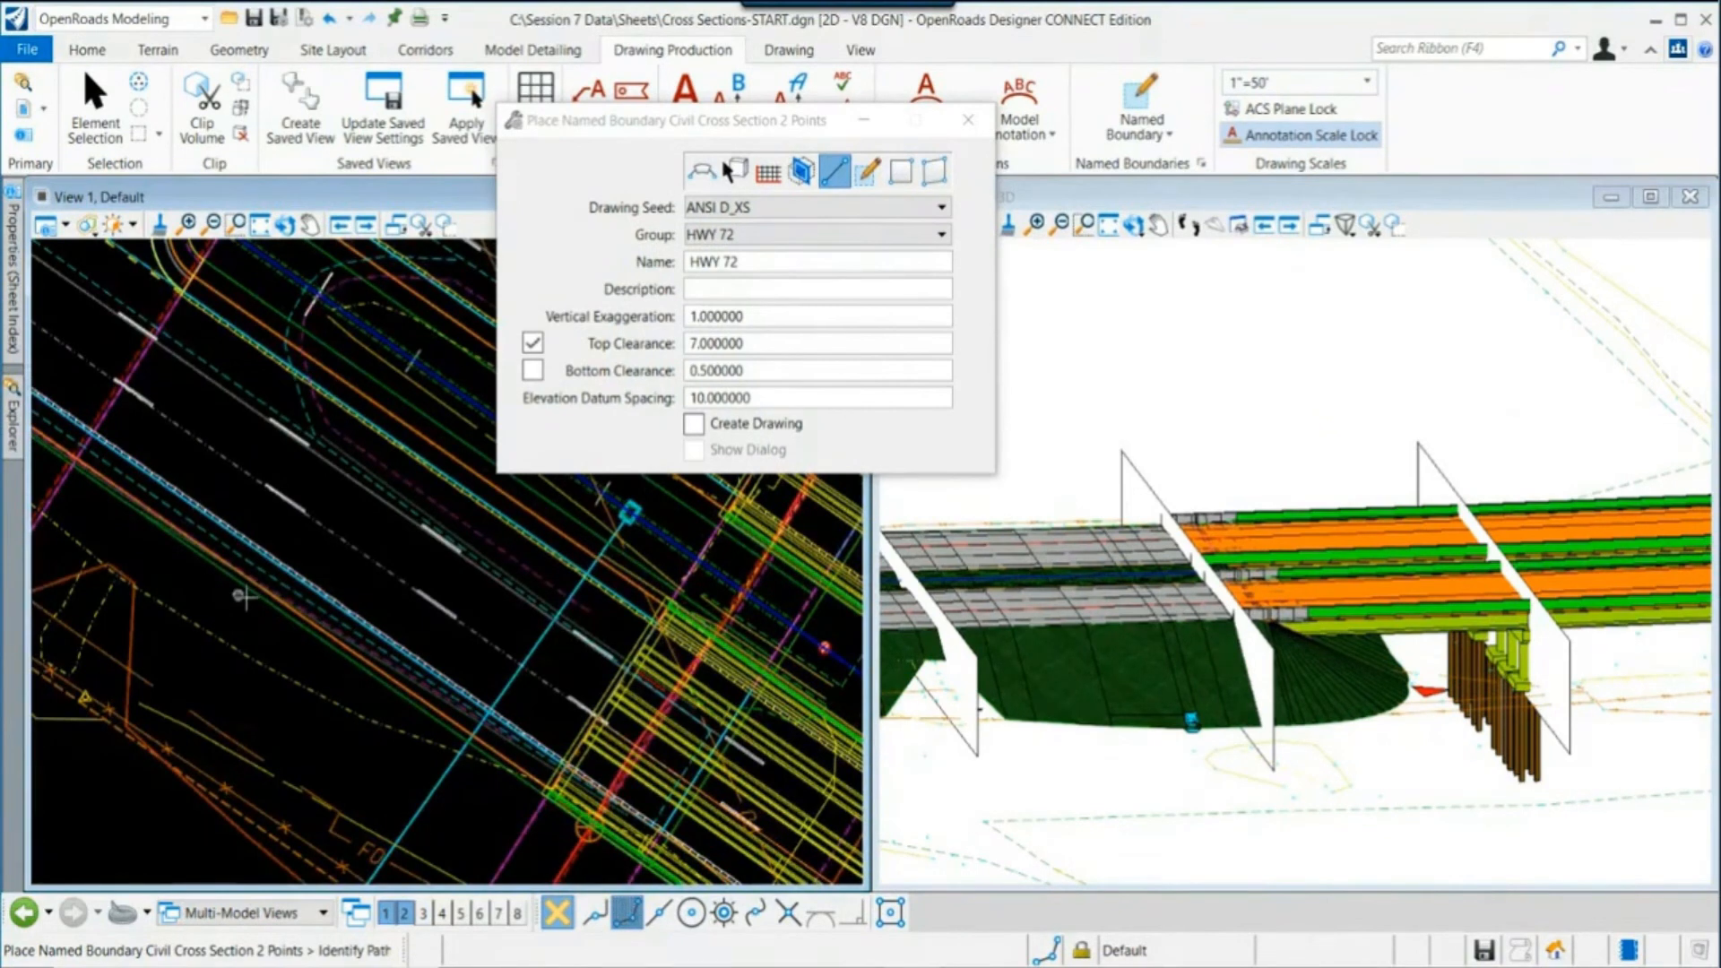
pyautogui.scroll(3, 447, 381)
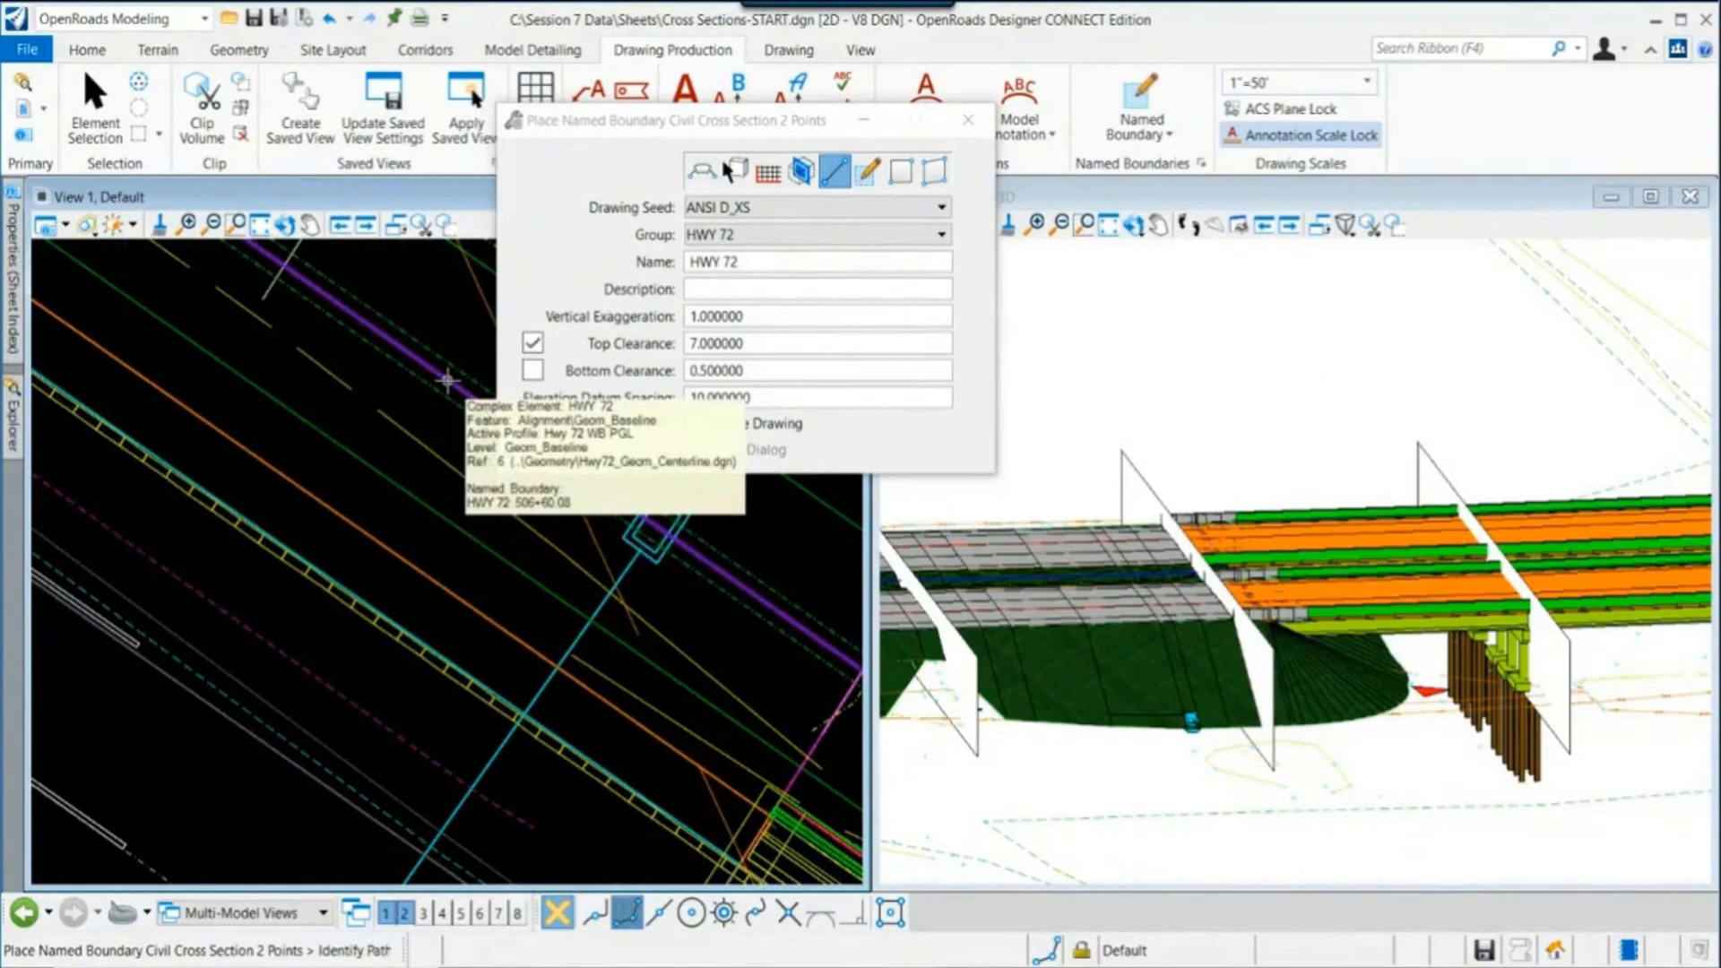
pyautogui.click(447, 381)
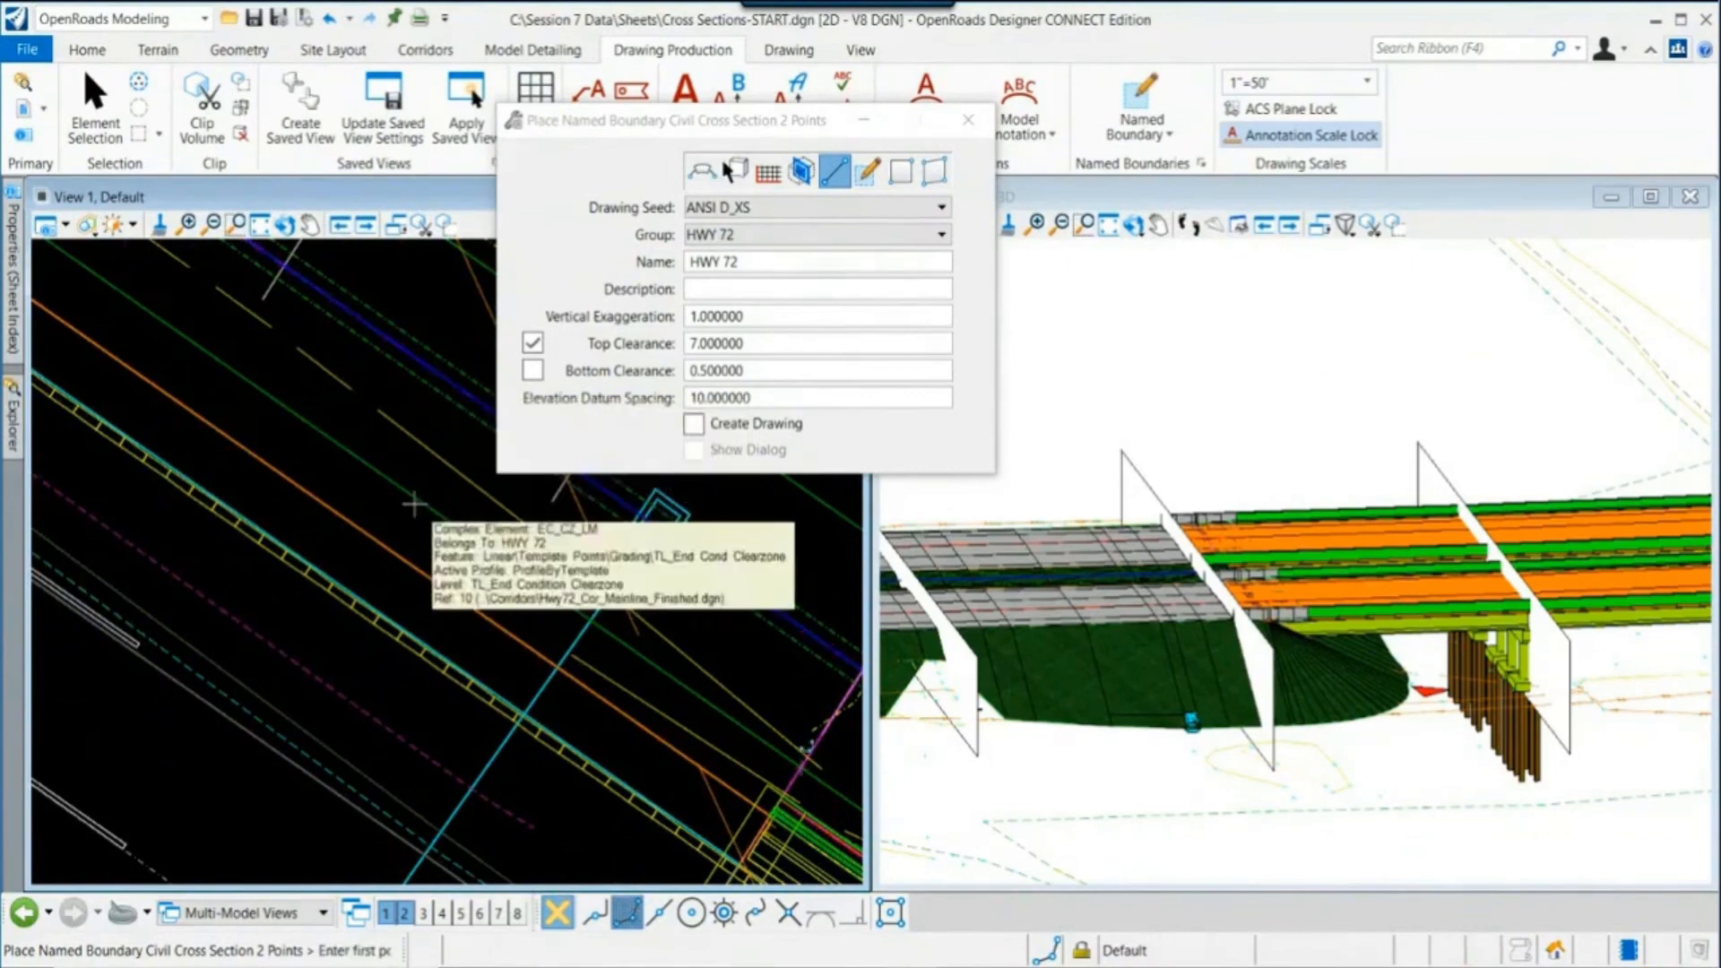
pyautogui.scroll(-3, 413, 505)
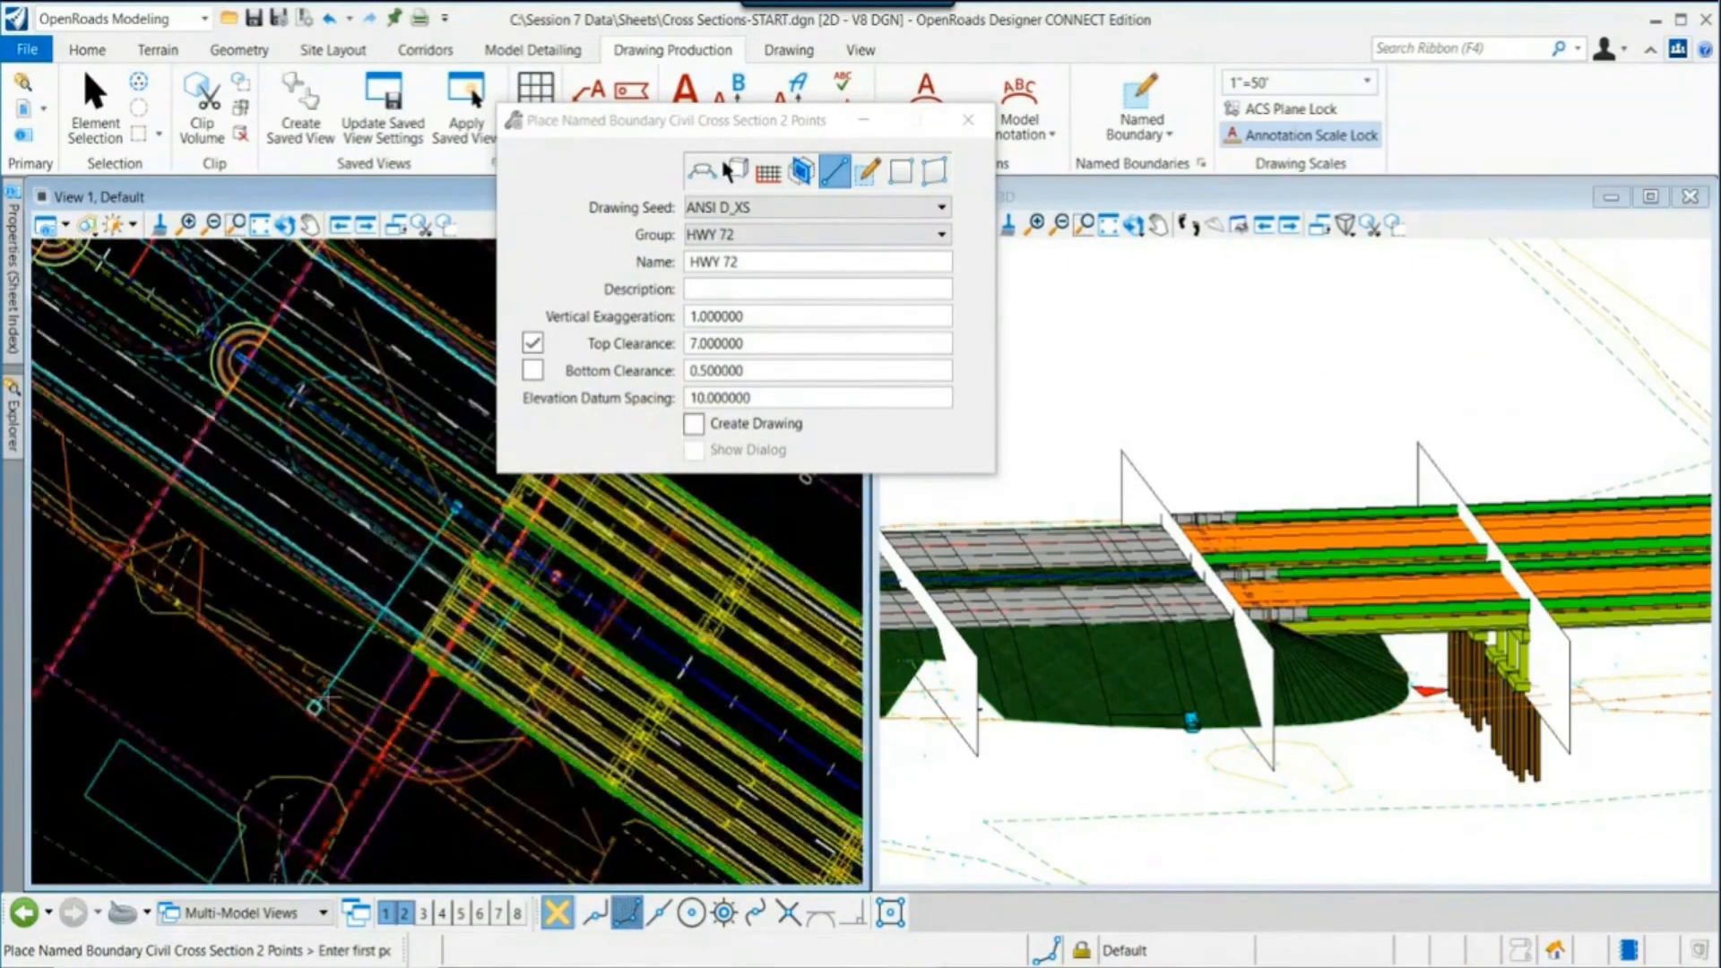
pyautogui.scroll(5, 298, 710)
pyautogui.click(296, 708)
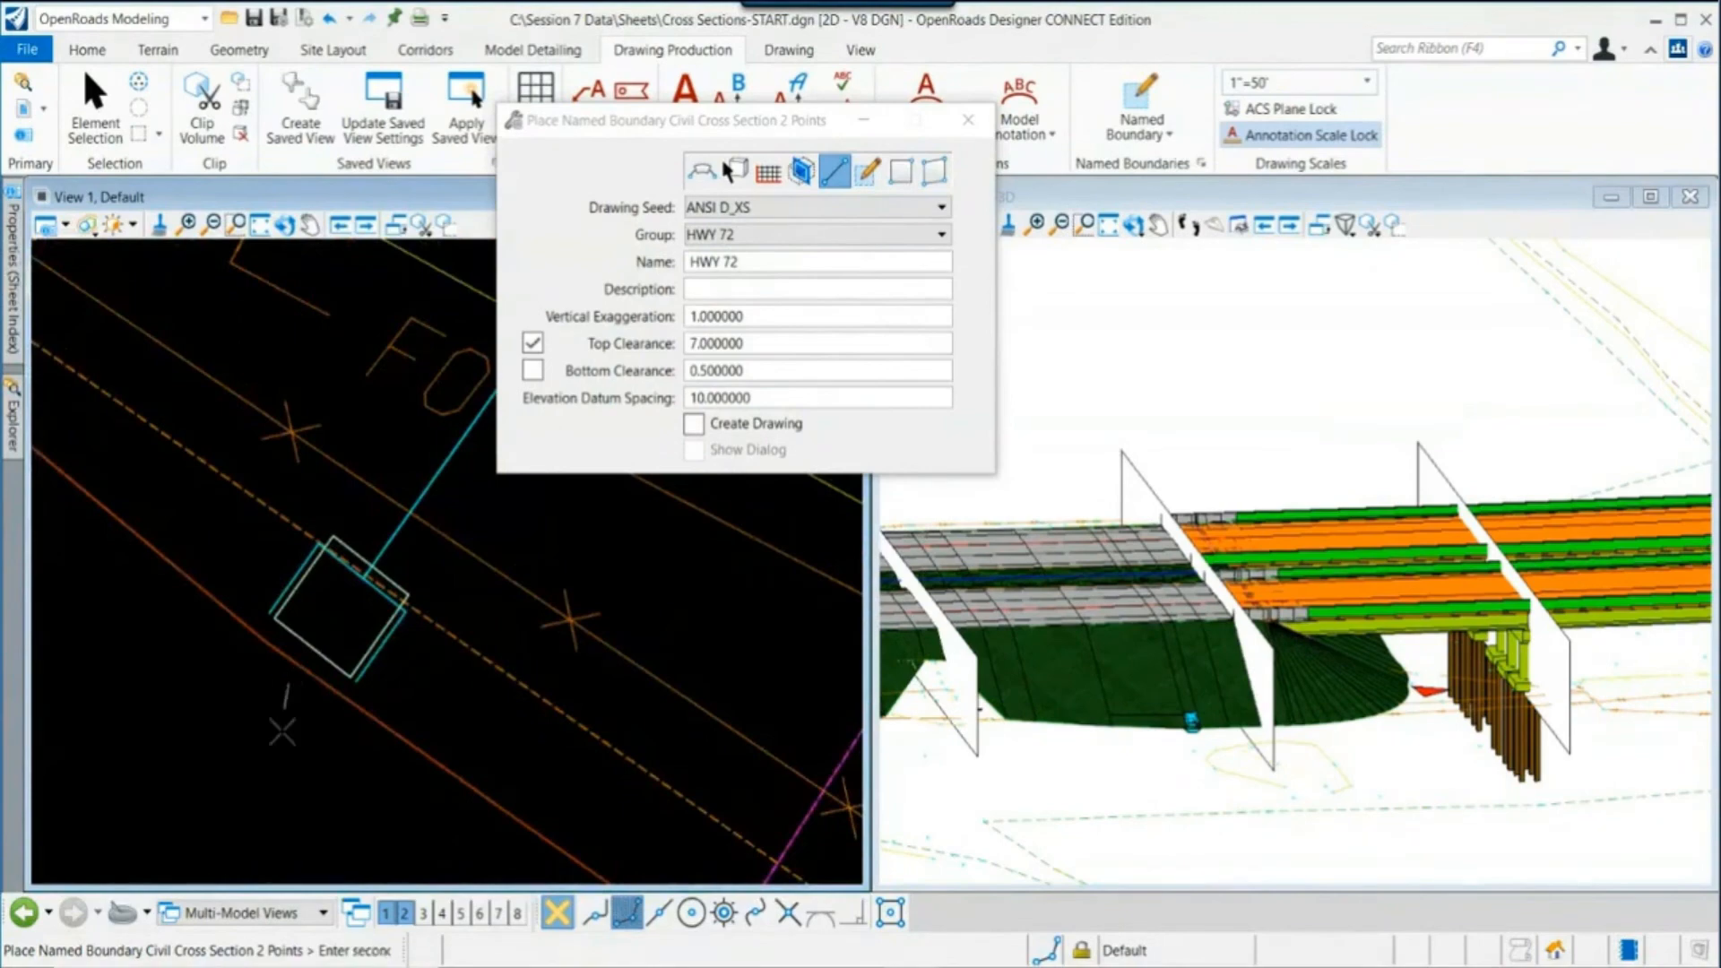
# Step: Place the boundary's second point beyond the pipe's median inlet in line with the pipe, accept it, and end the placement command
pyautogui.scroll(-5, 461, 470)
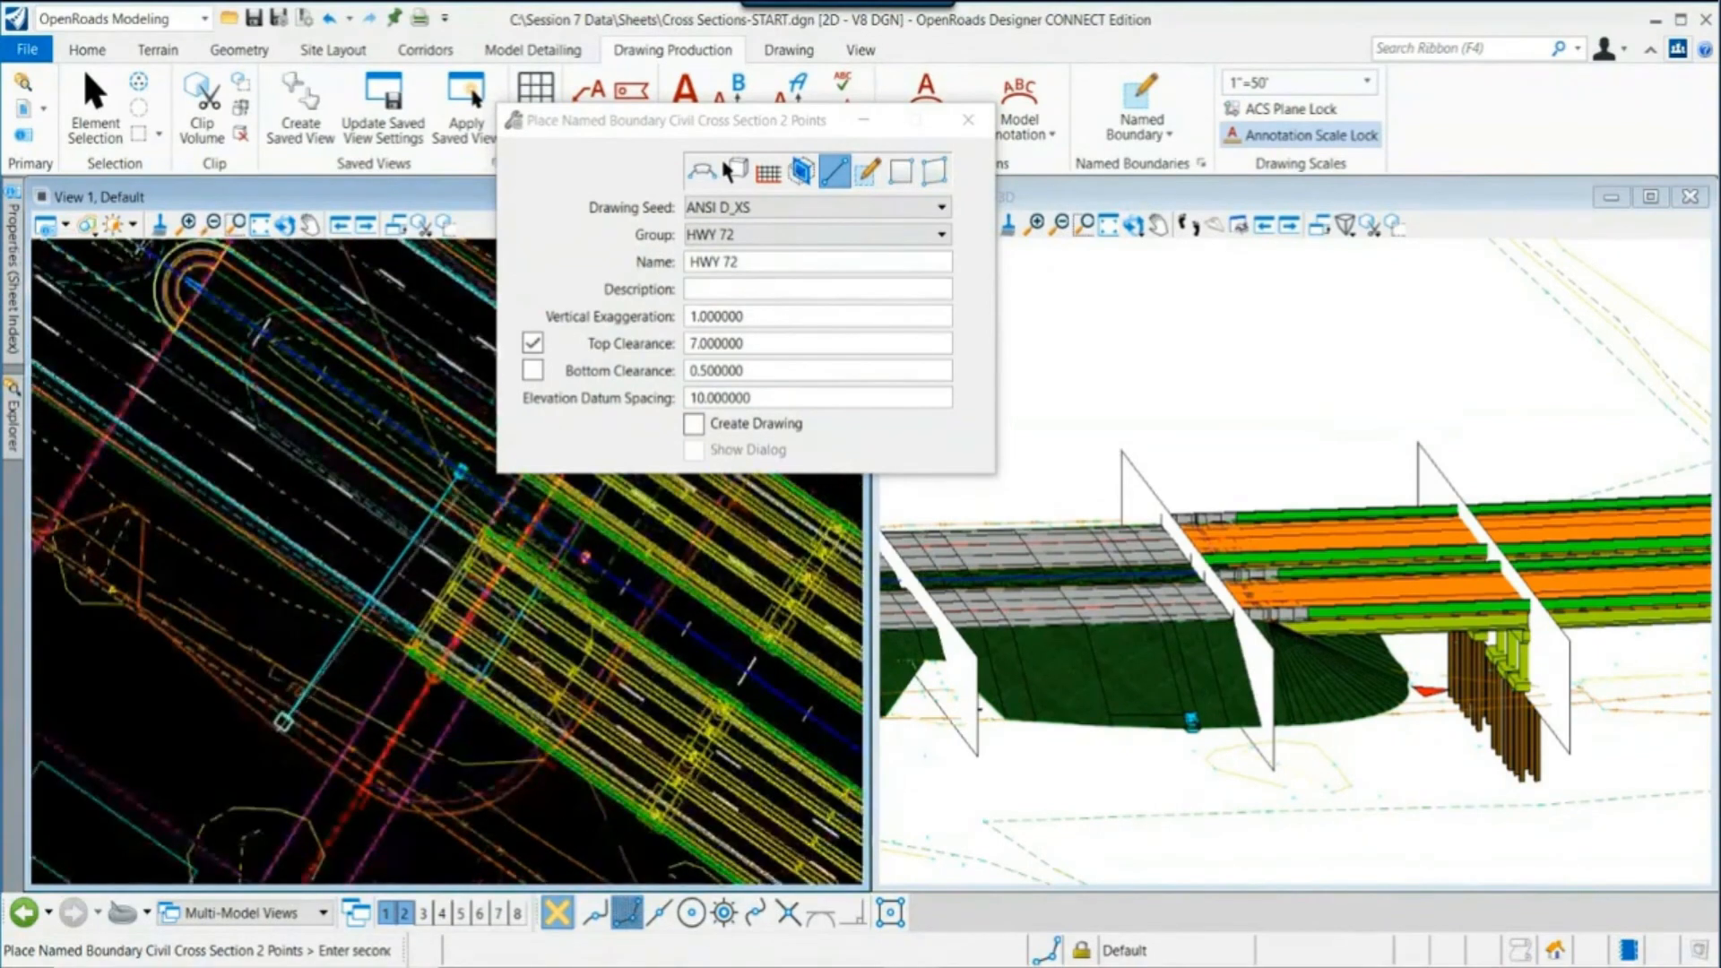
pyautogui.scroll(3, 357, 599)
pyautogui.scroll(3, 357, 599)
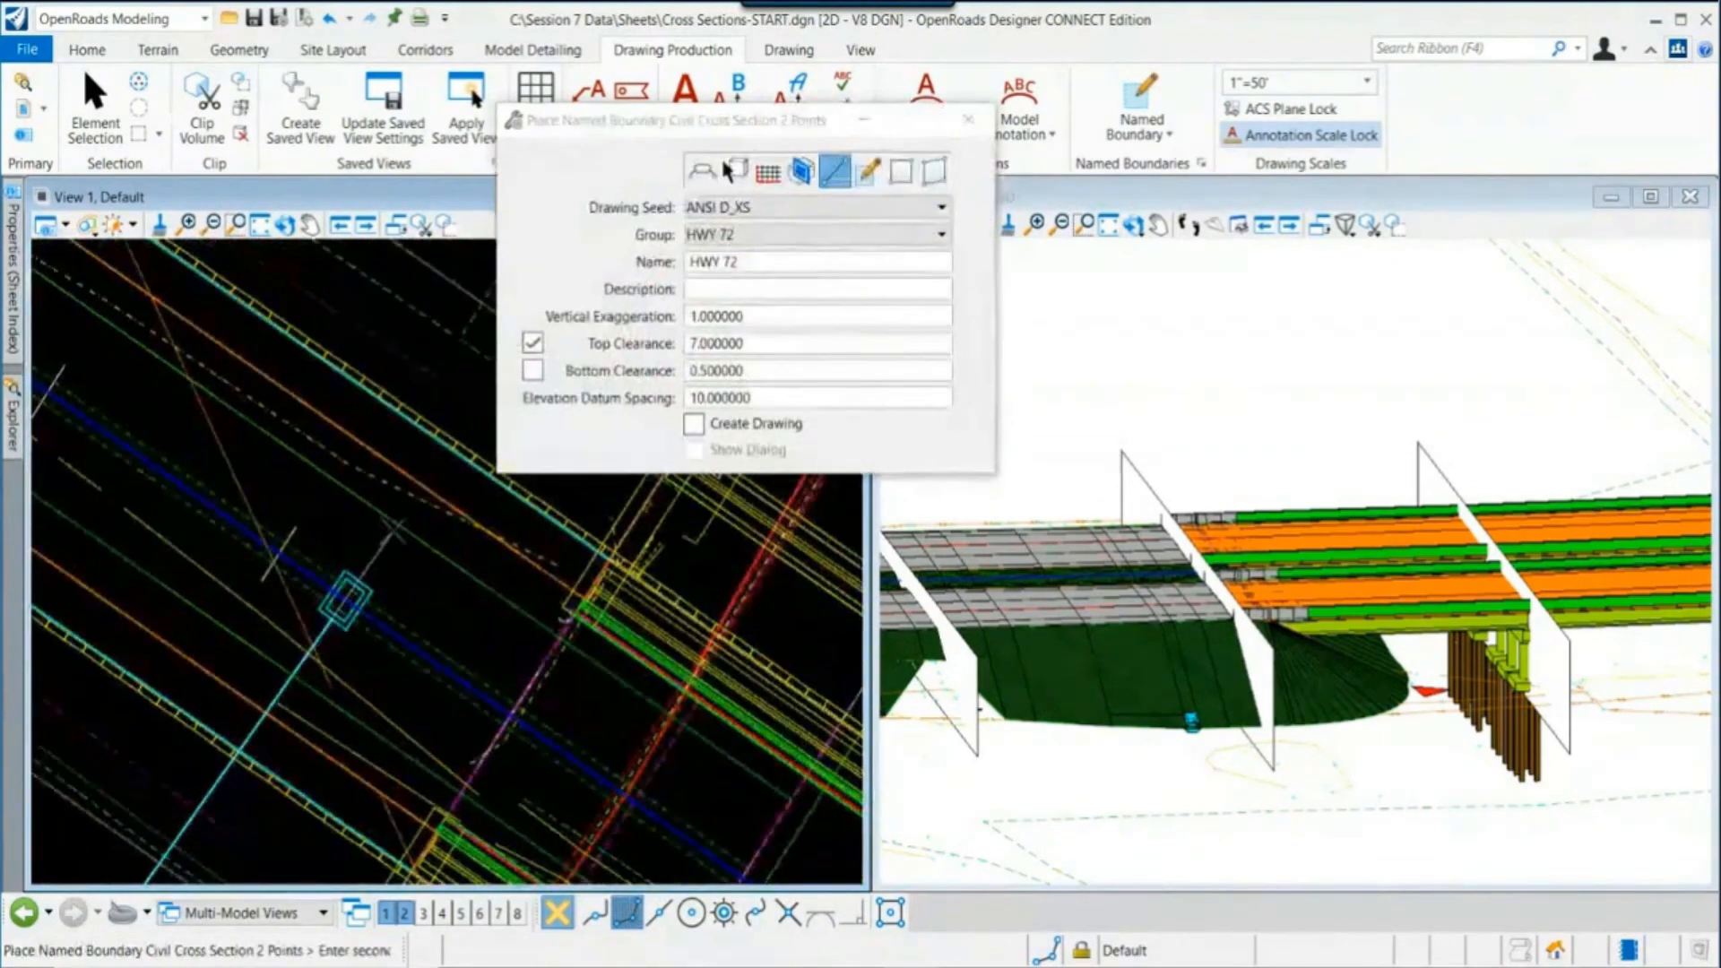
pyautogui.click(420, 585)
pyautogui.click(421, 584)
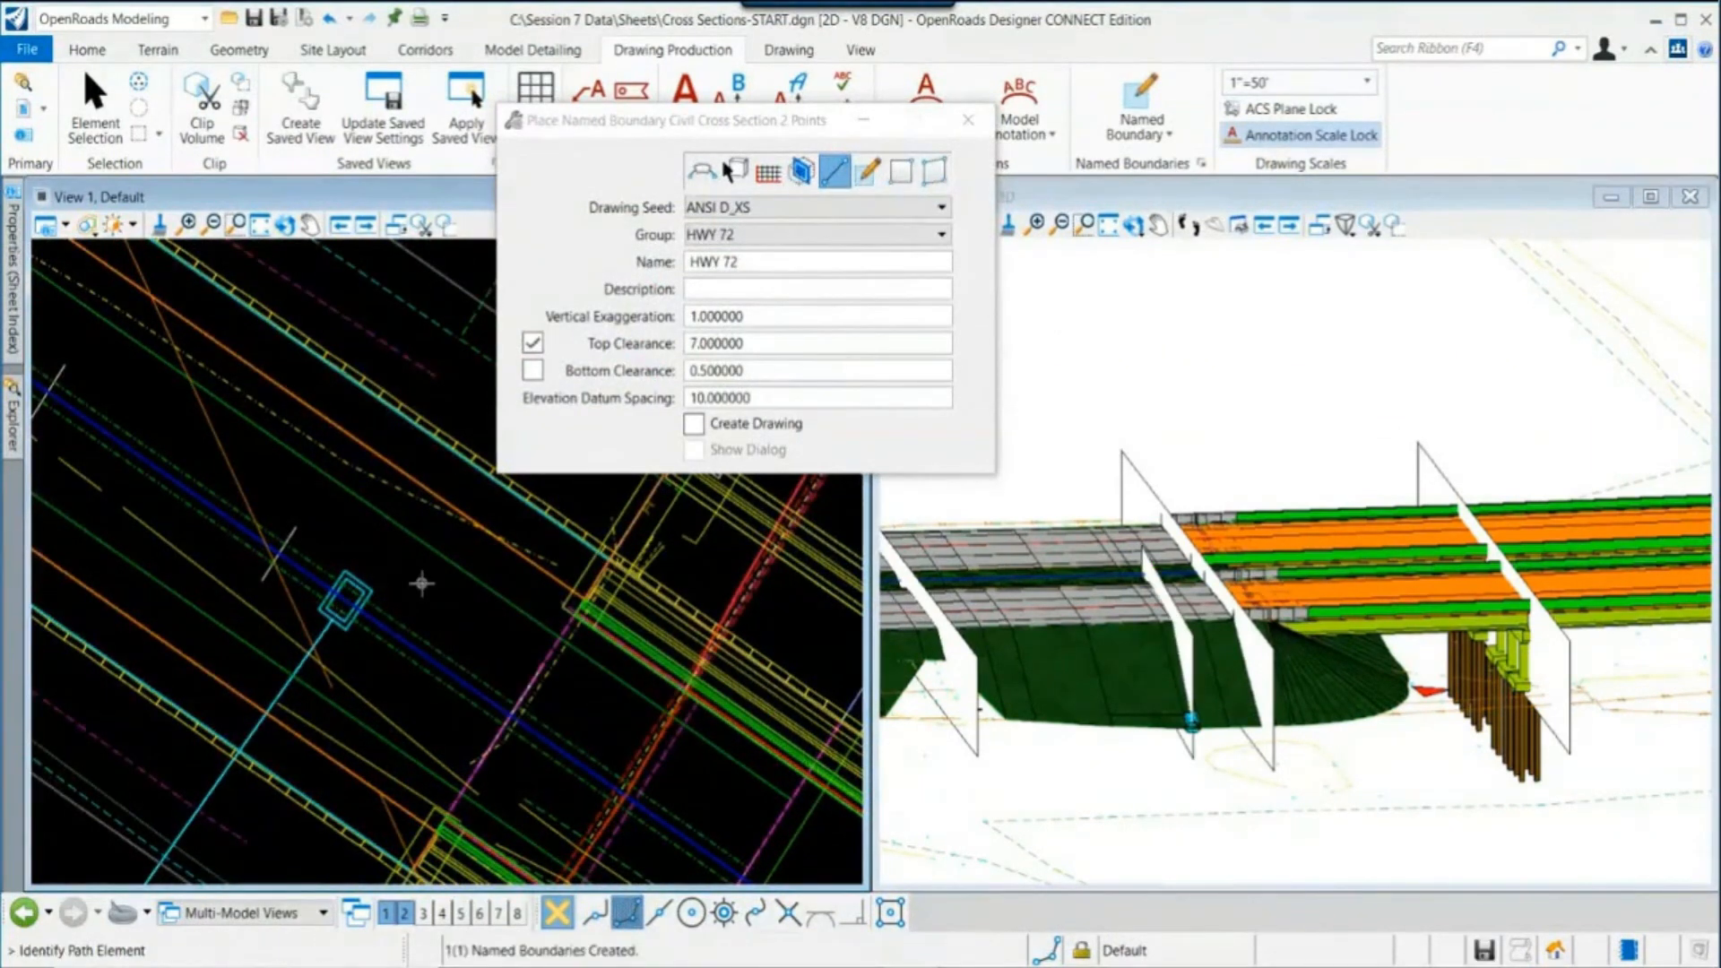
pyautogui.press('Escape')
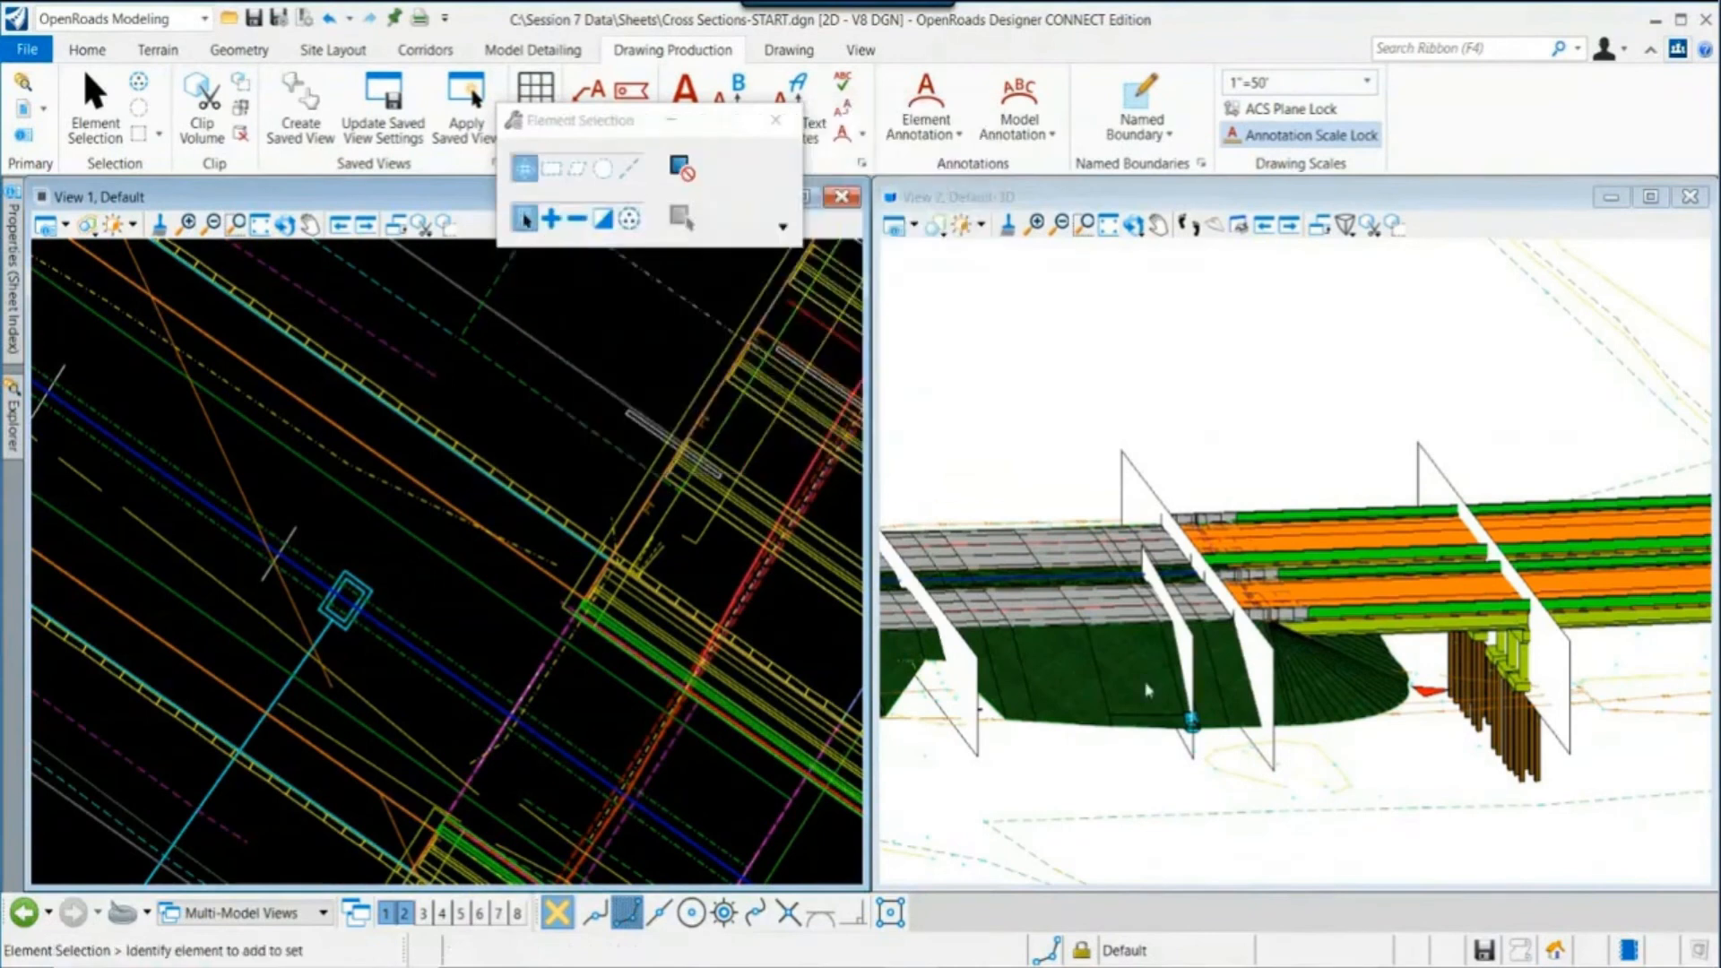
pyautogui.scroll(2, 1205, 663)
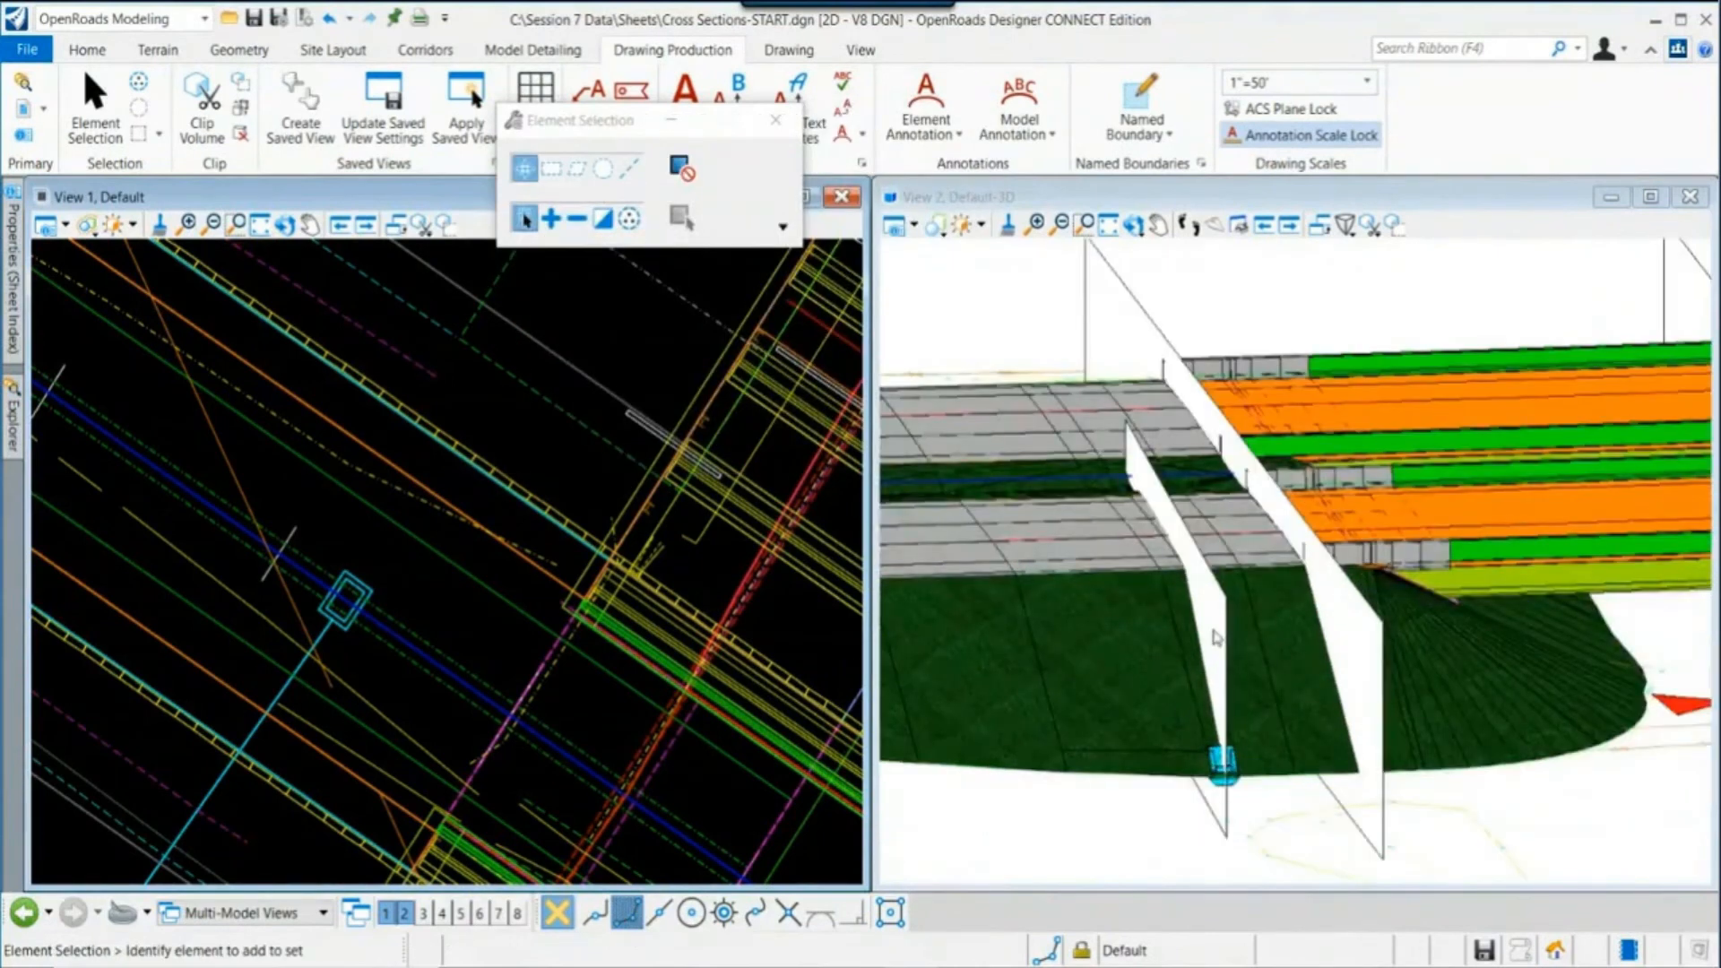
# Step: List the HWY 72 cross section group in the Named Boundaries manager and select boundary 506+60.08, keeping the 3D view clear
pyautogui.click(1202, 164)
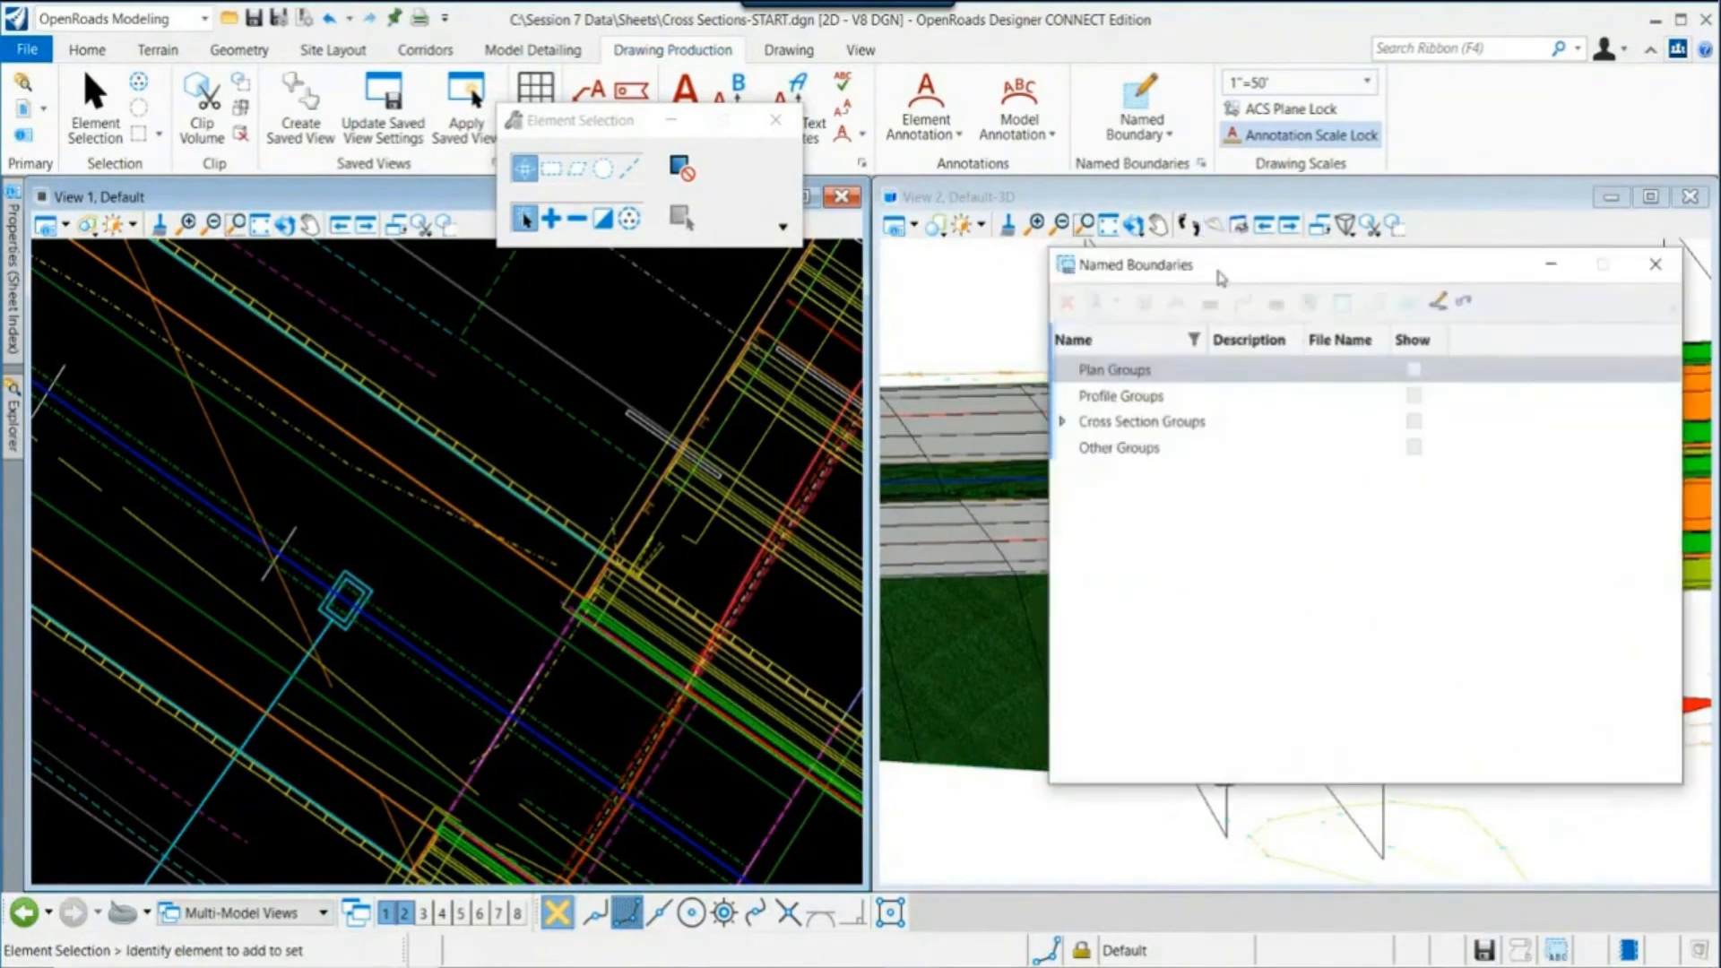
pyautogui.click(996, 418)
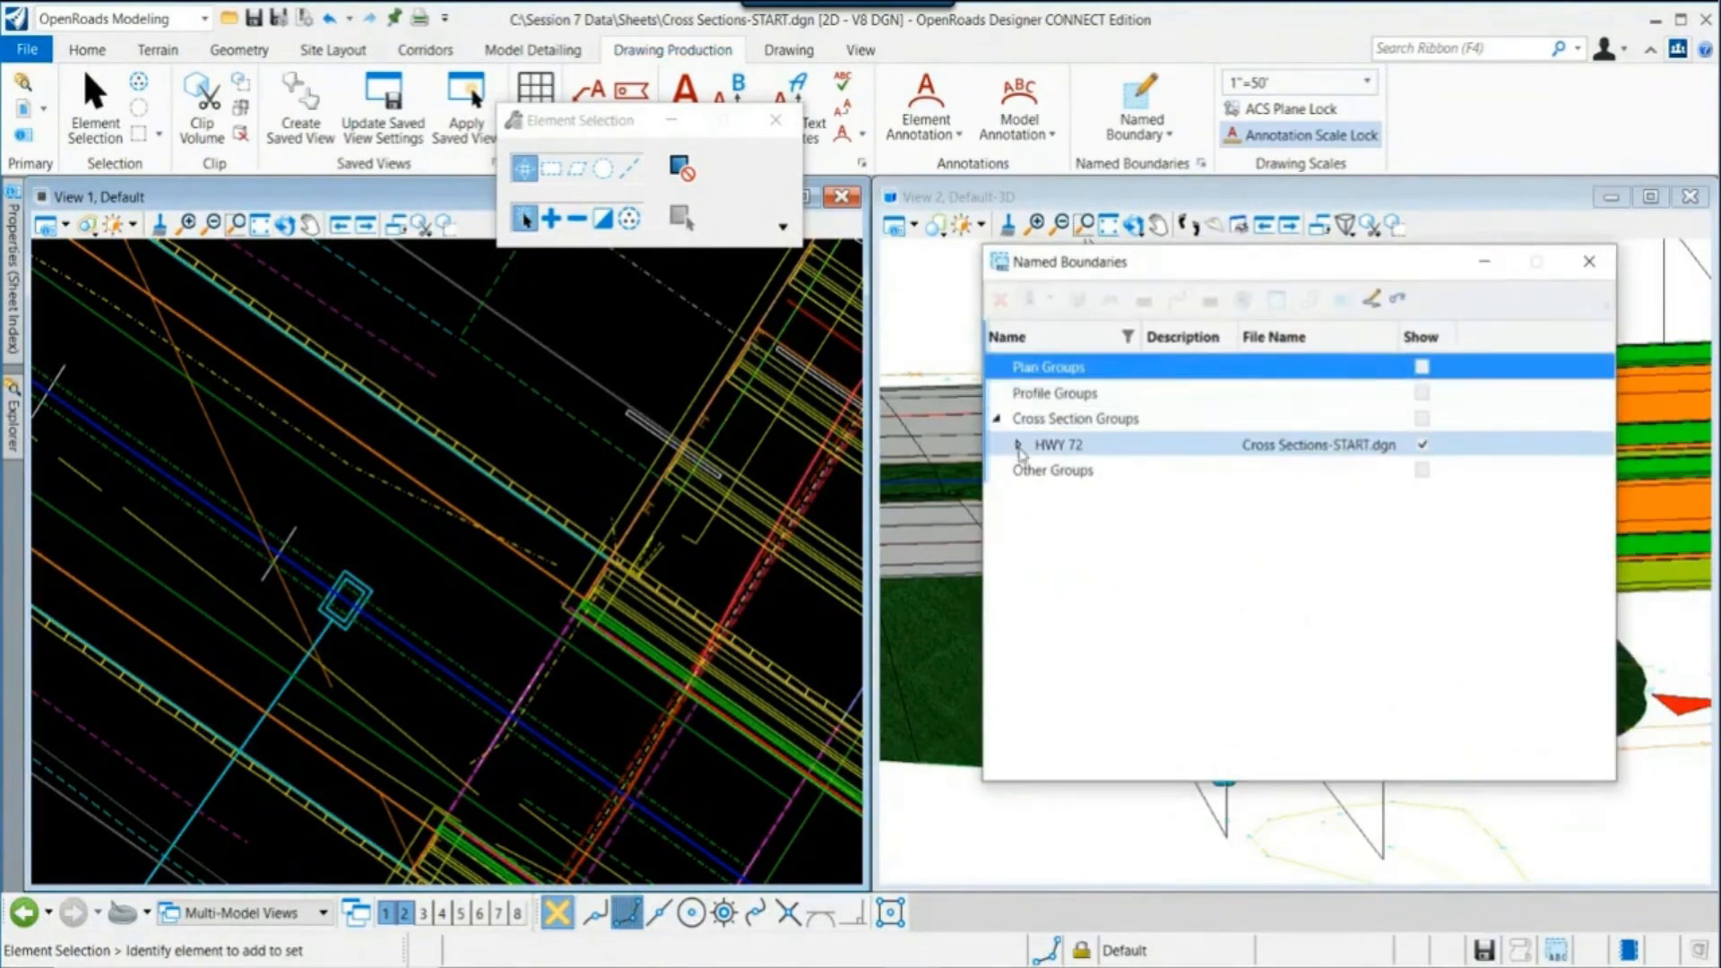
pyautogui.click(1018, 446)
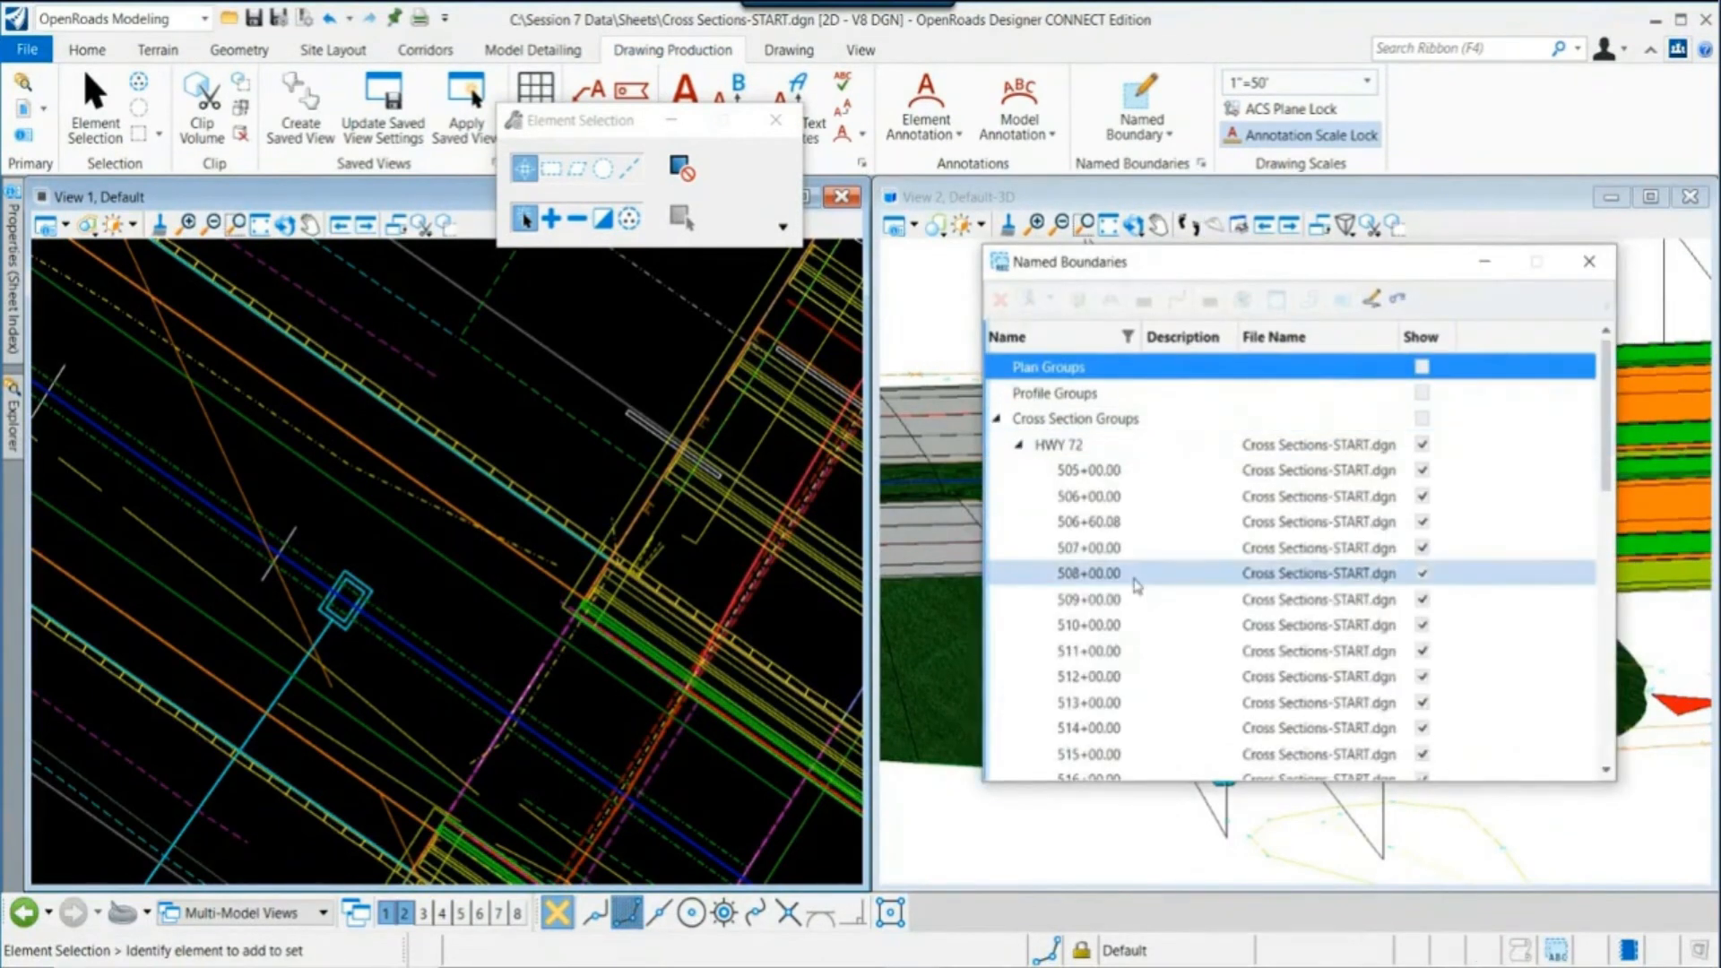
pyautogui.scroll(-2, 1139, 592)
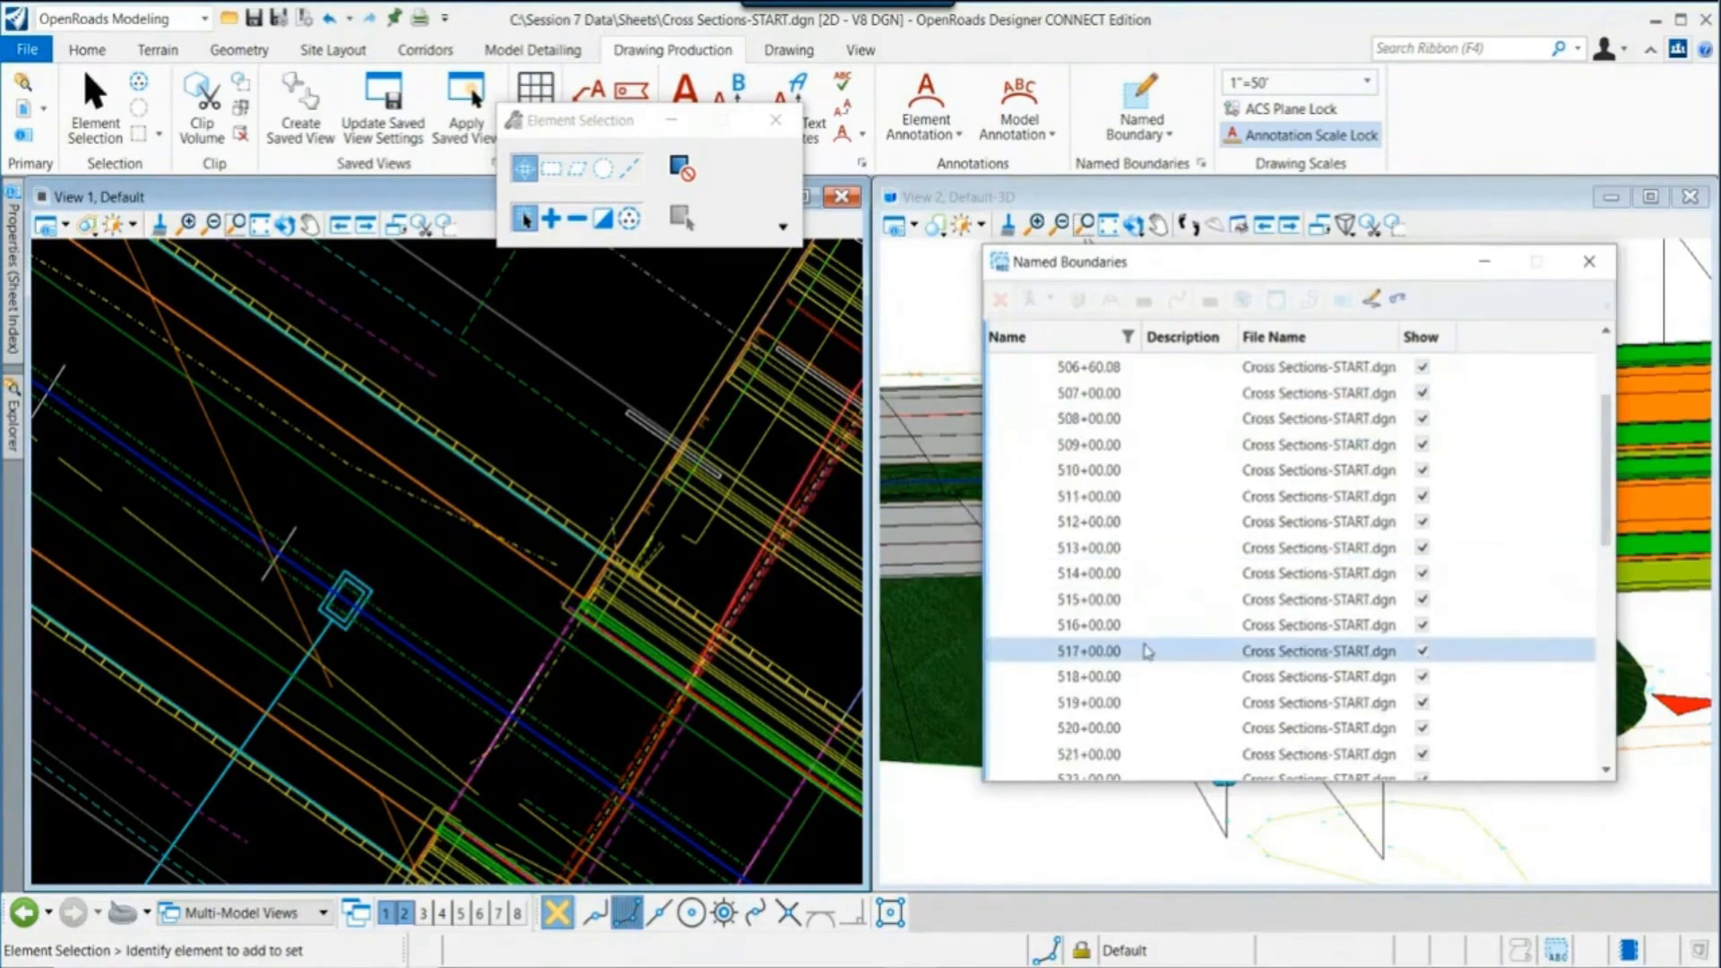
pyautogui.click(1156, 366)
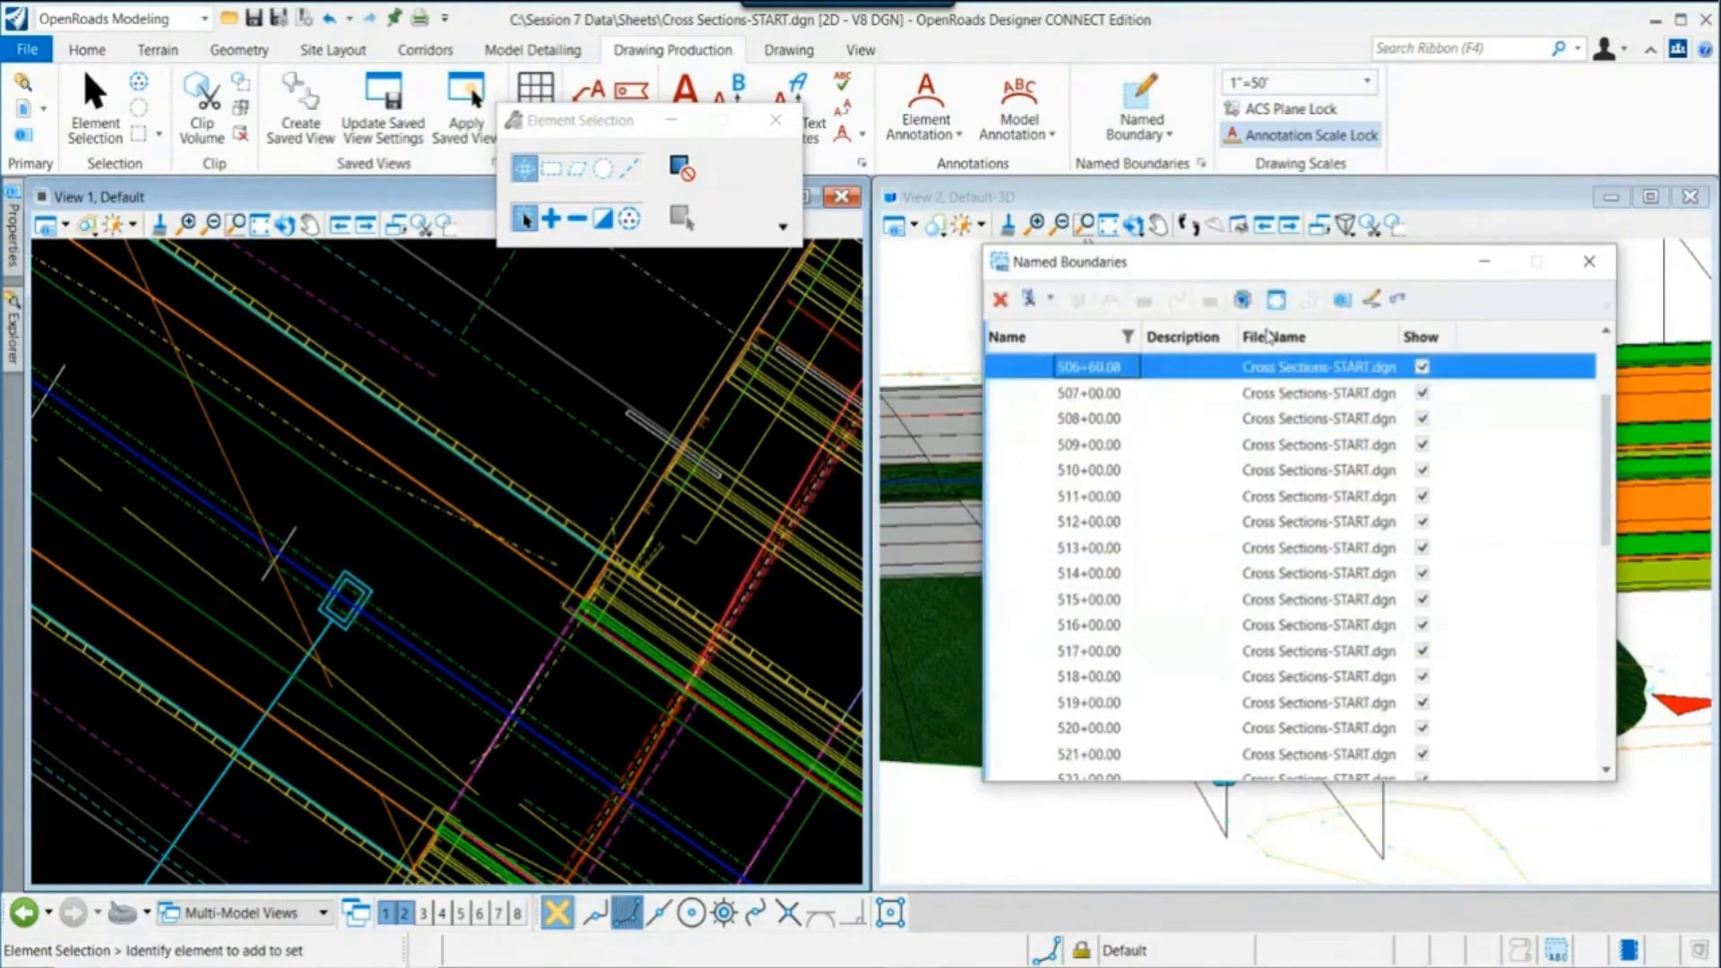
pyautogui.moveTo(1165, 261); pyautogui.dragTo(460, 259)
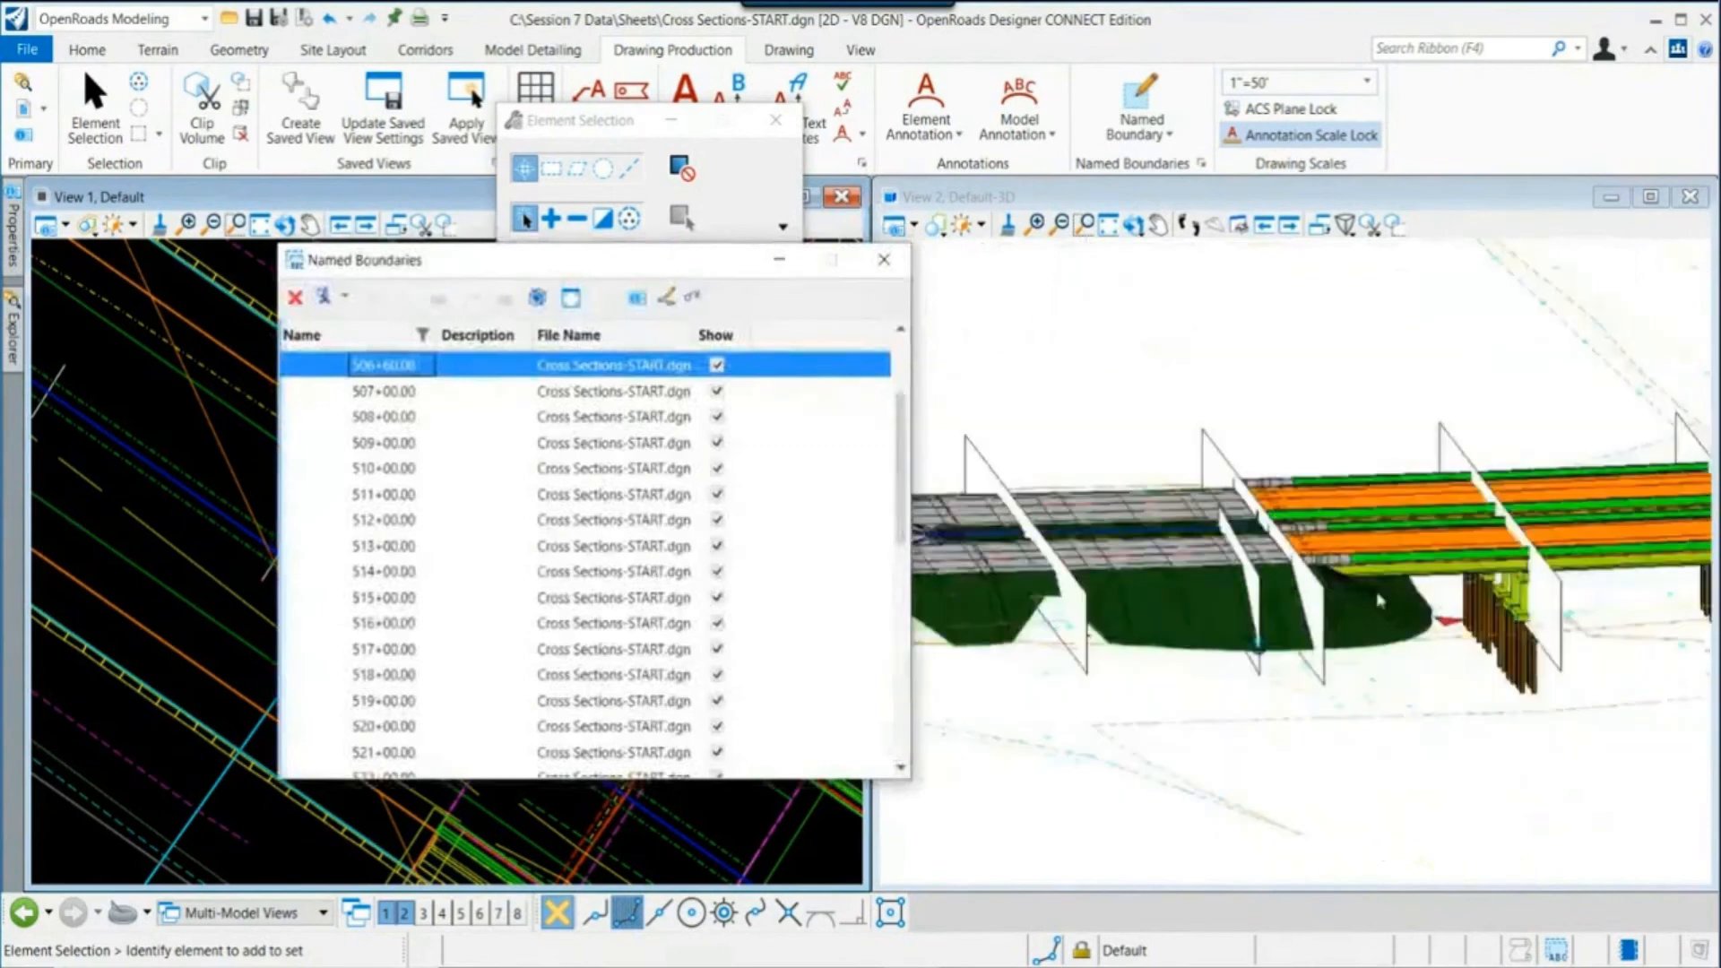
# Step: Locate the selected boundary 506+60.08 along the road in the 3D view
pyautogui.scroll(-4, 1336, 592)
pyautogui.moveTo(995, 627); pyautogui.dragTo(1154, 624, button='middle')
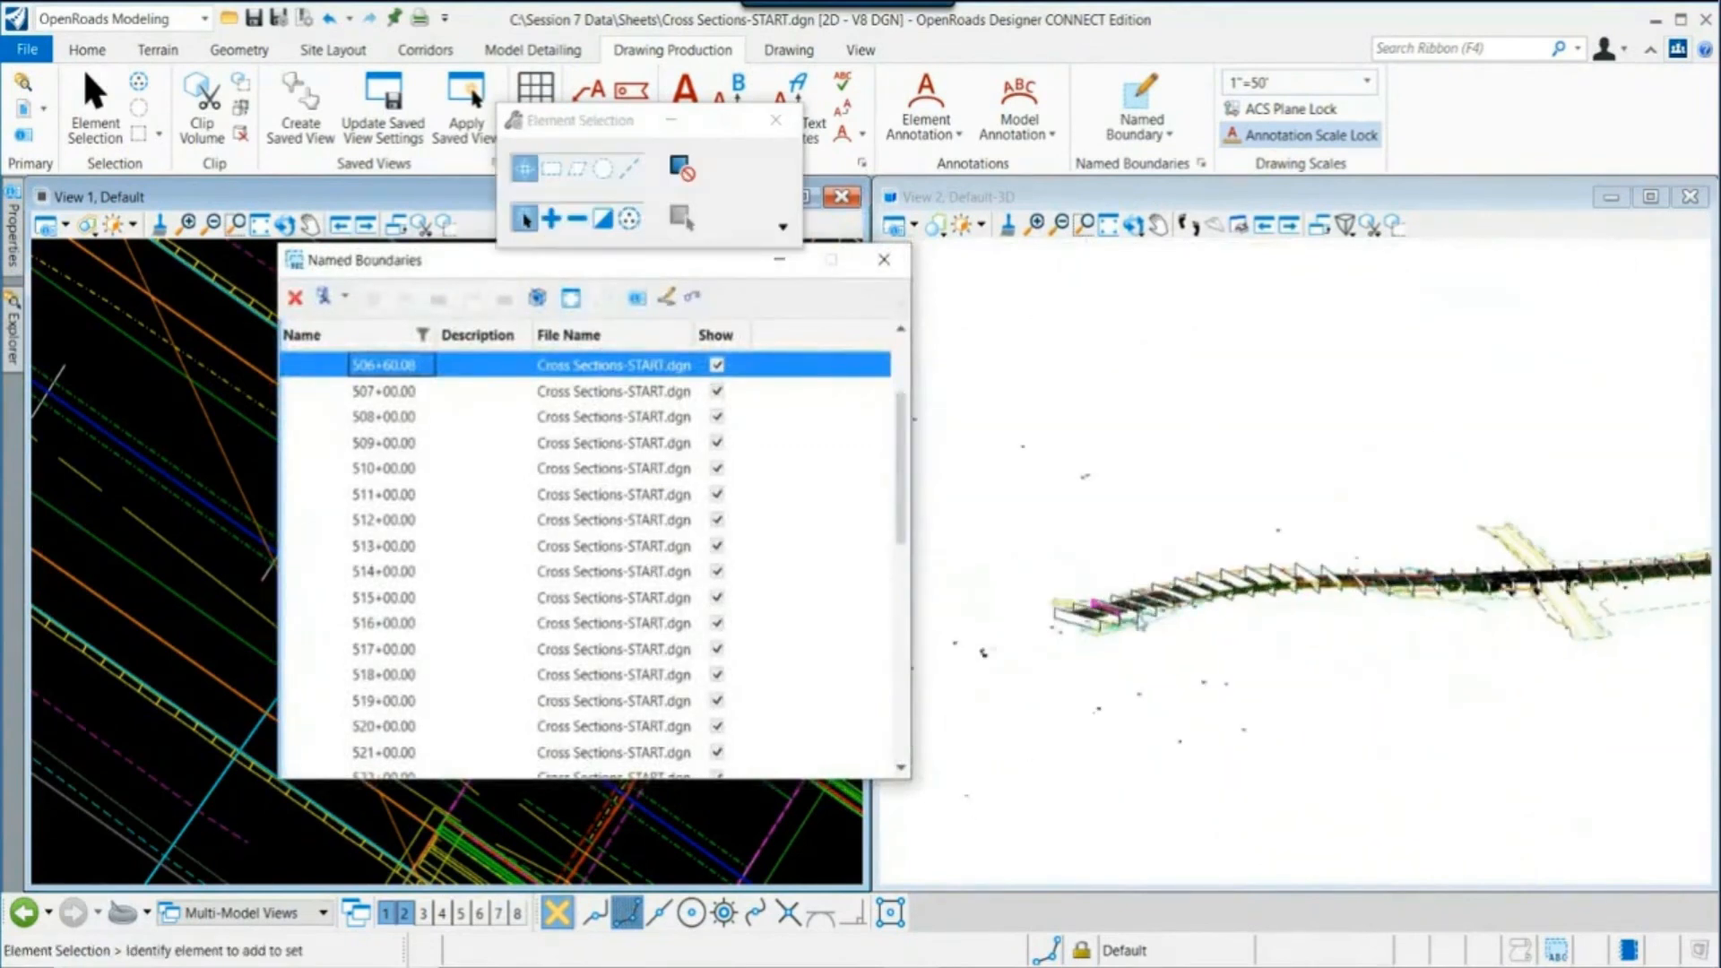
pyautogui.scroll(5, 1135, 618)
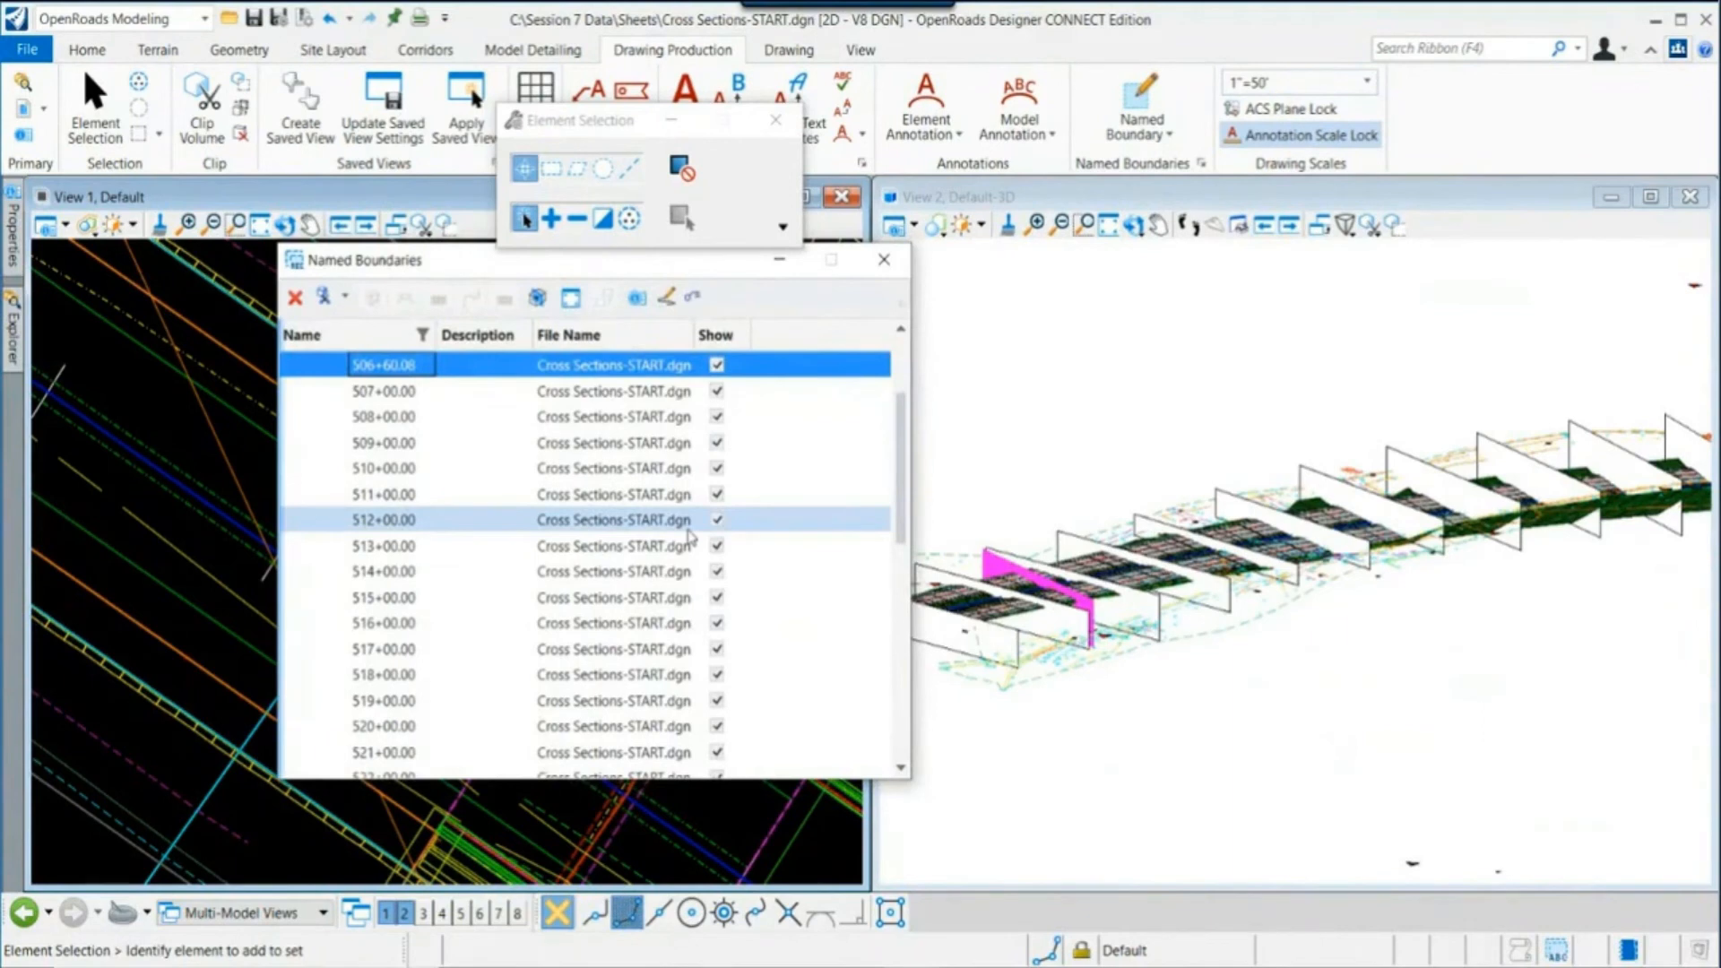
# Step: Go through the HWY 72 boundary list, select boundary 522+82.35 and locate it before the bridge in the 3D view
pyautogui.scroll(-4, 637, 540)
pyautogui.scroll(-4, 637, 540)
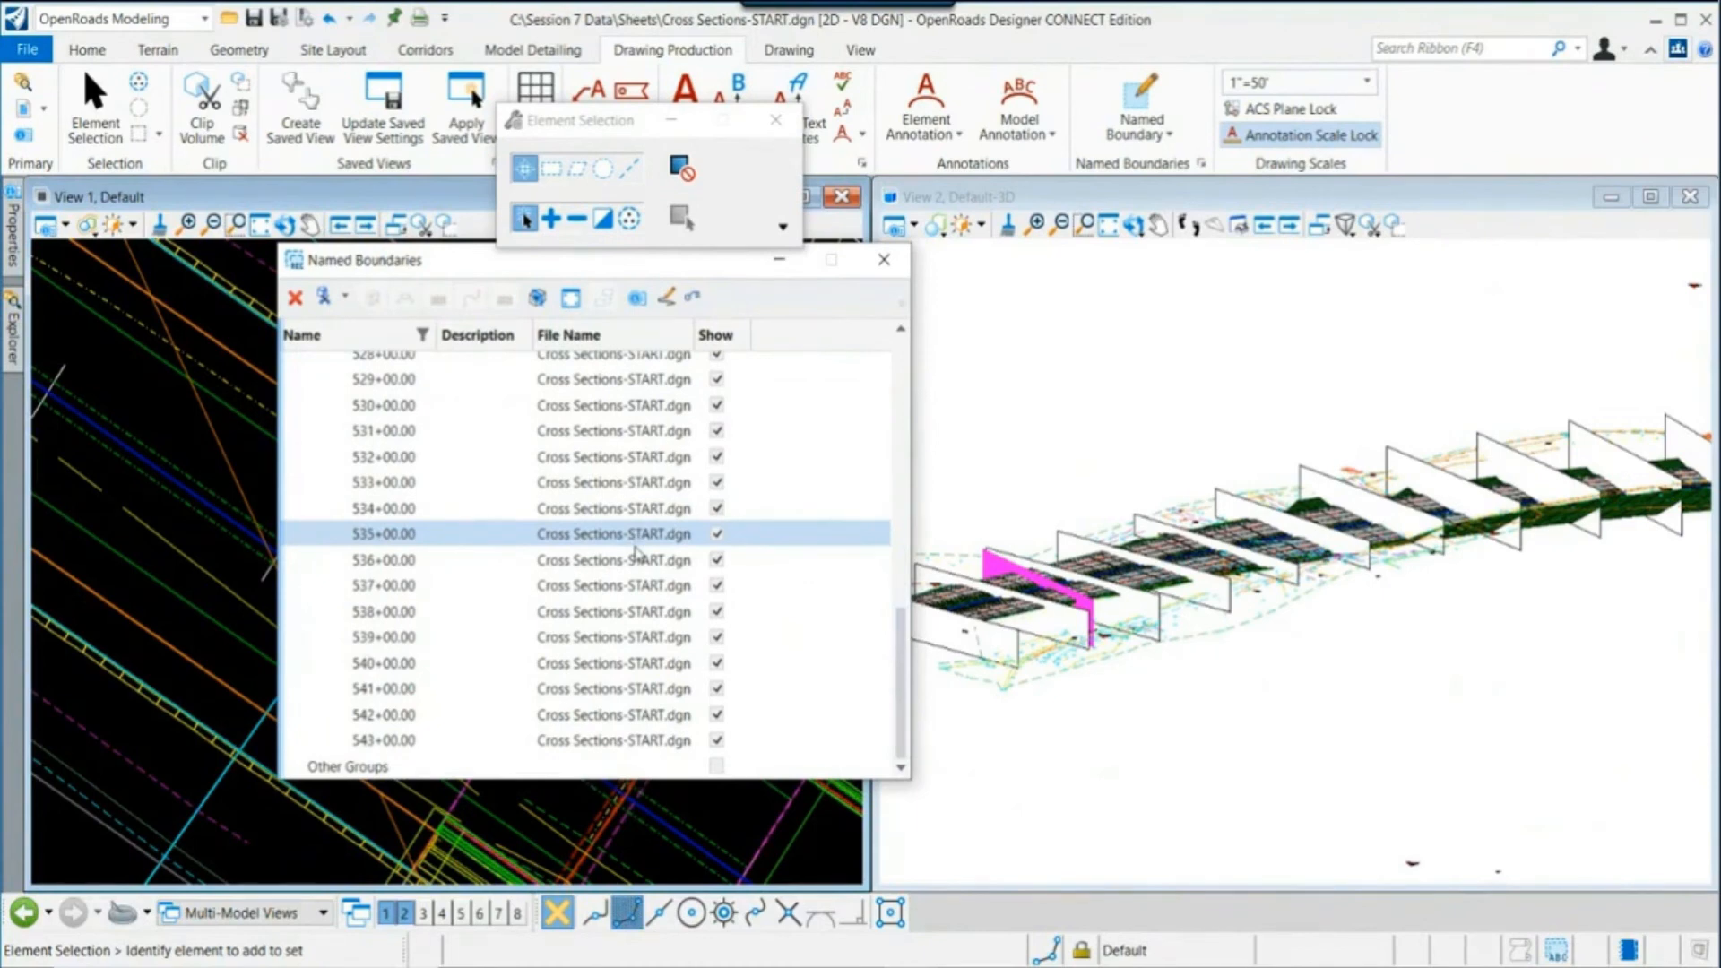
pyautogui.scroll(7, 637, 553)
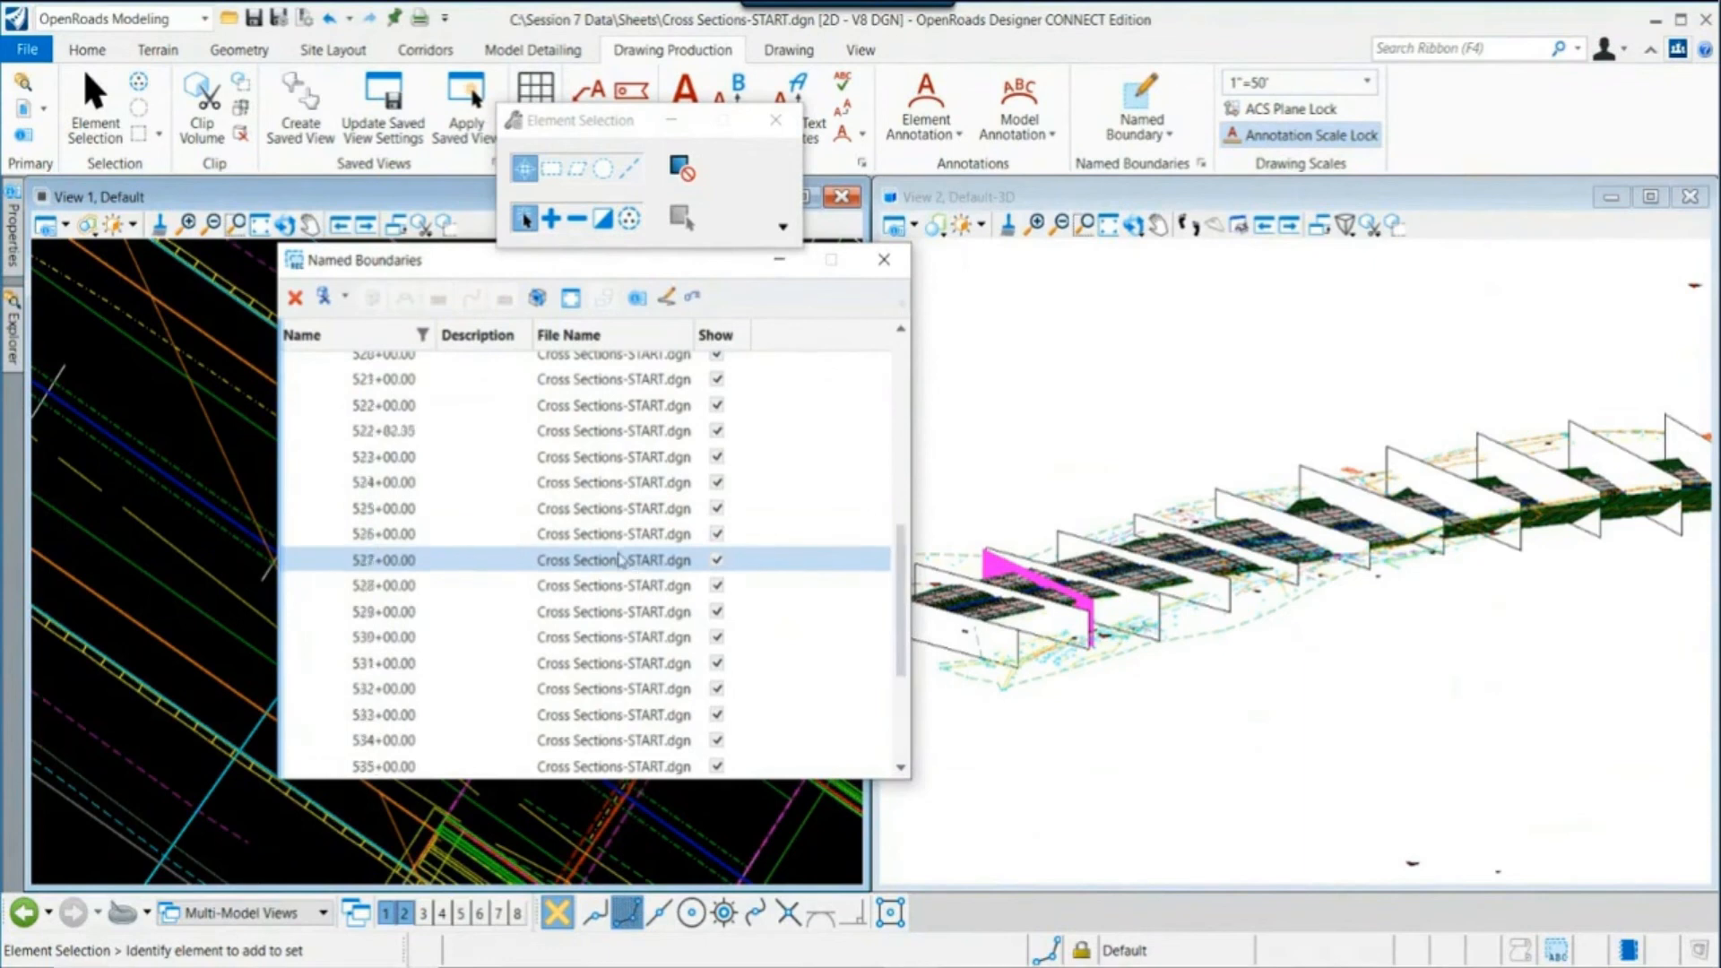
pyautogui.scroll(1, 618, 562)
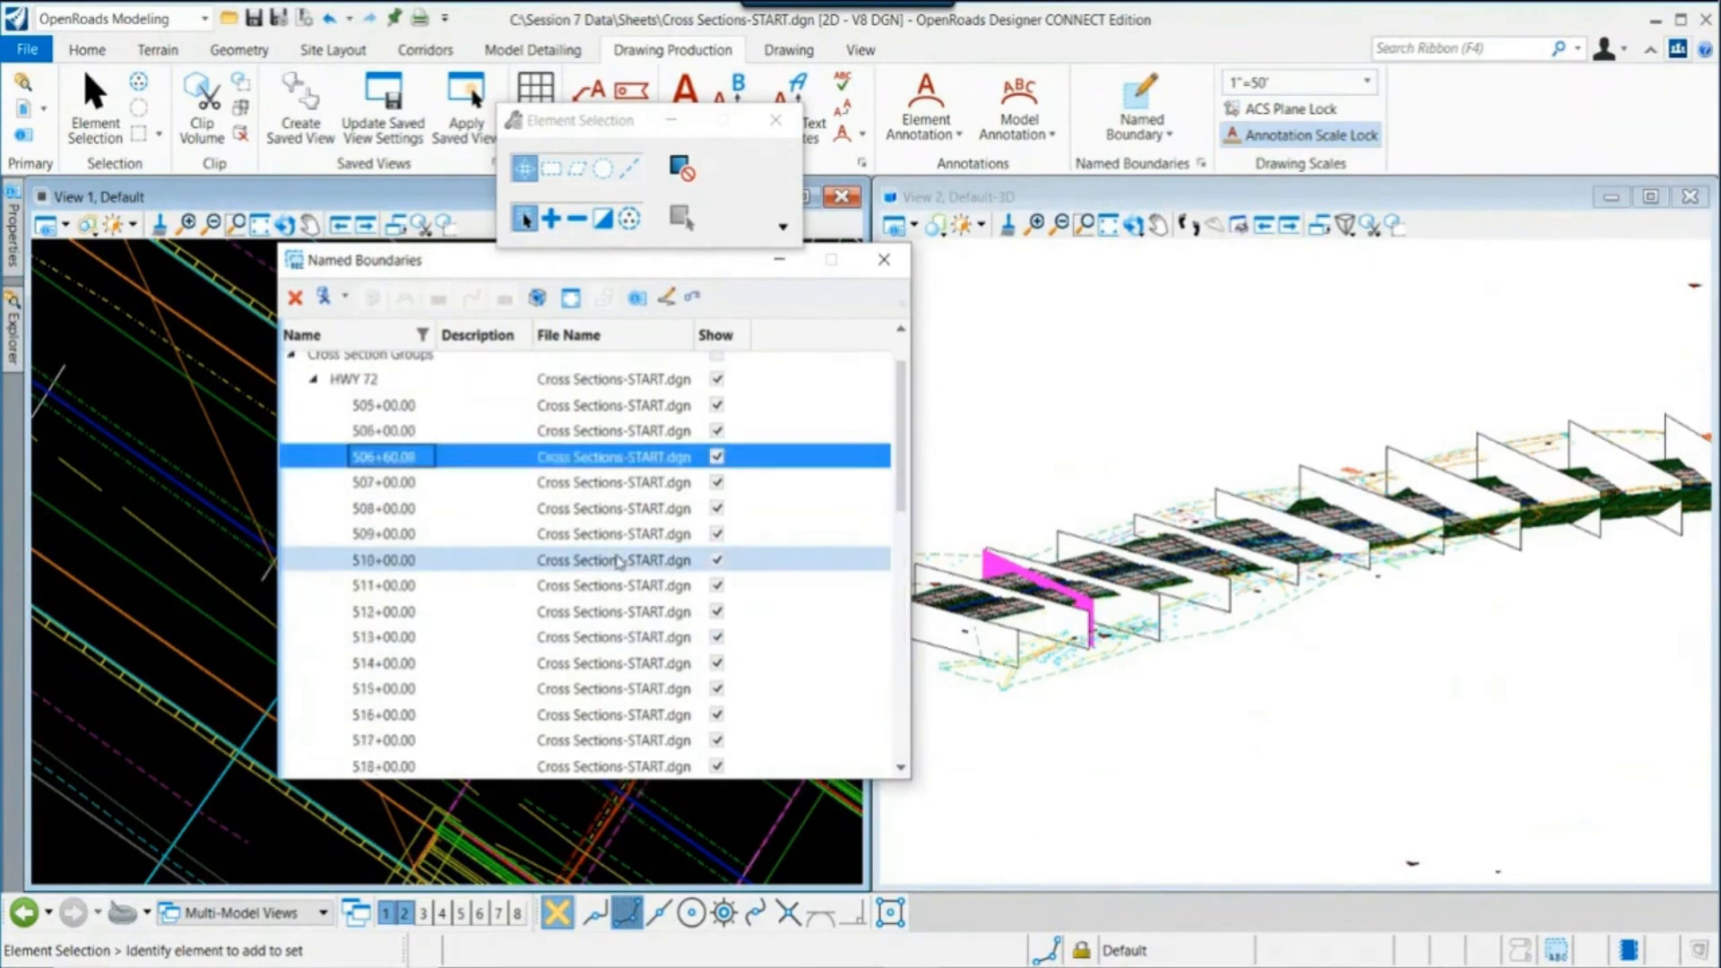
pyautogui.scroll(-3, 619, 562)
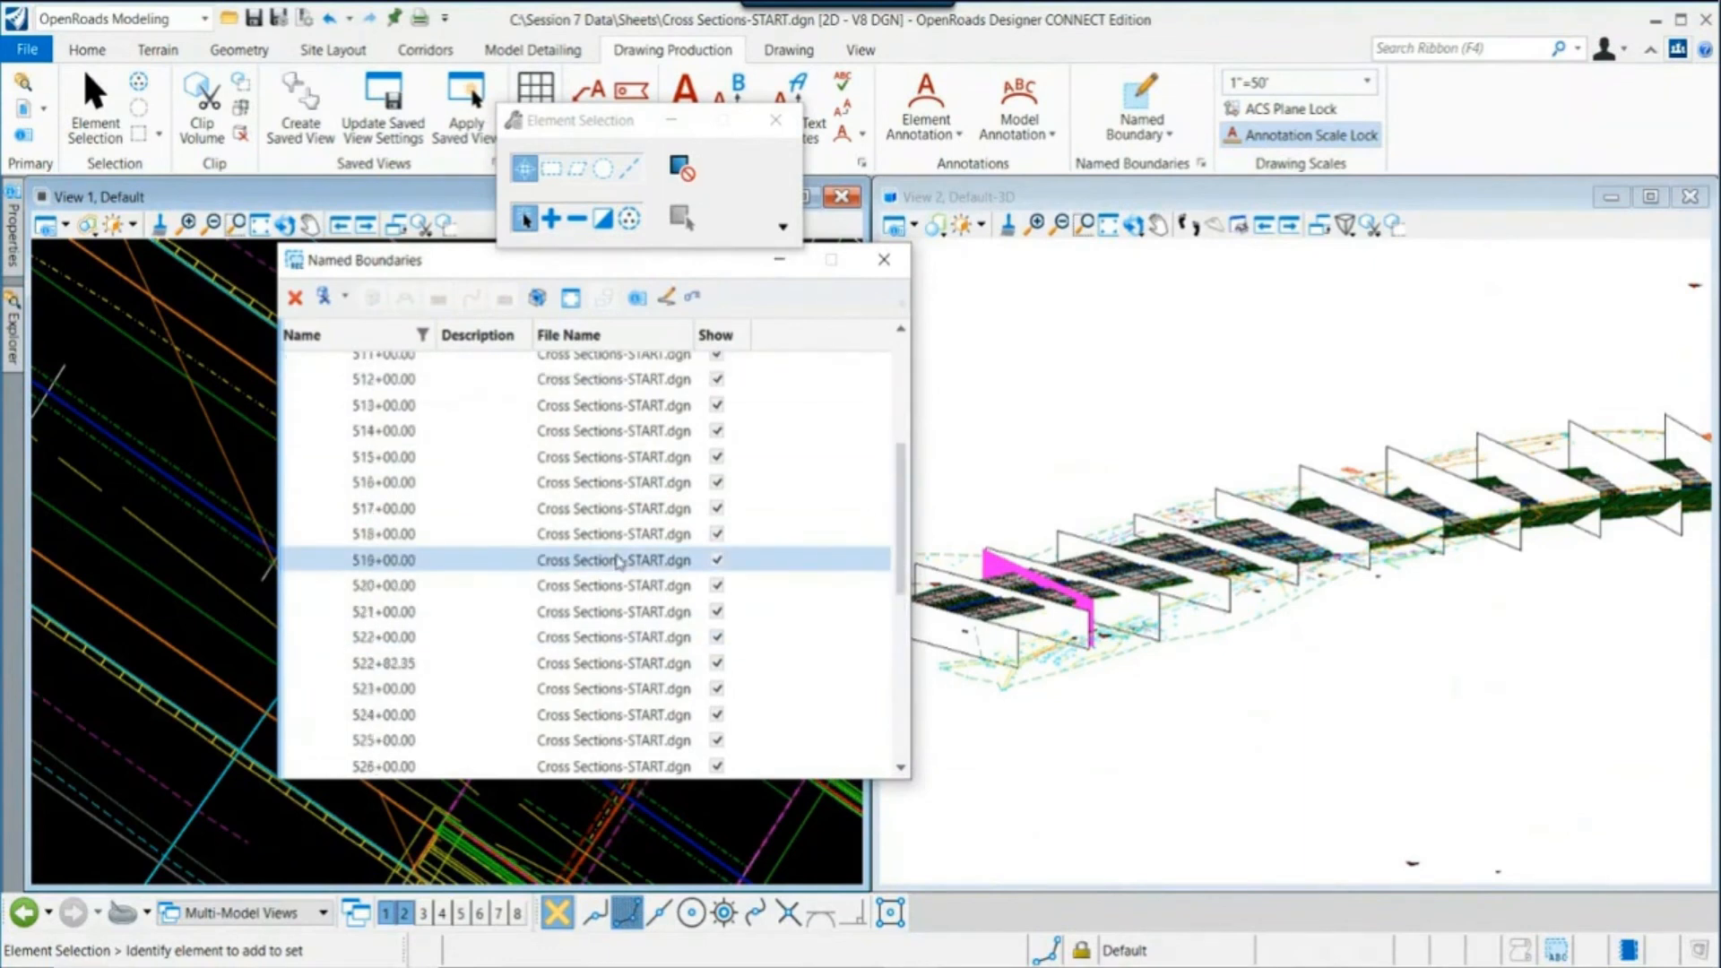
pyautogui.click(427, 668)
pyautogui.scroll(-2, 1295, 682)
pyautogui.moveTo(1579, 672); pyautogui.dragTo(1253, 703, button='middle')
pyautogui.rightClick(1252, 703)
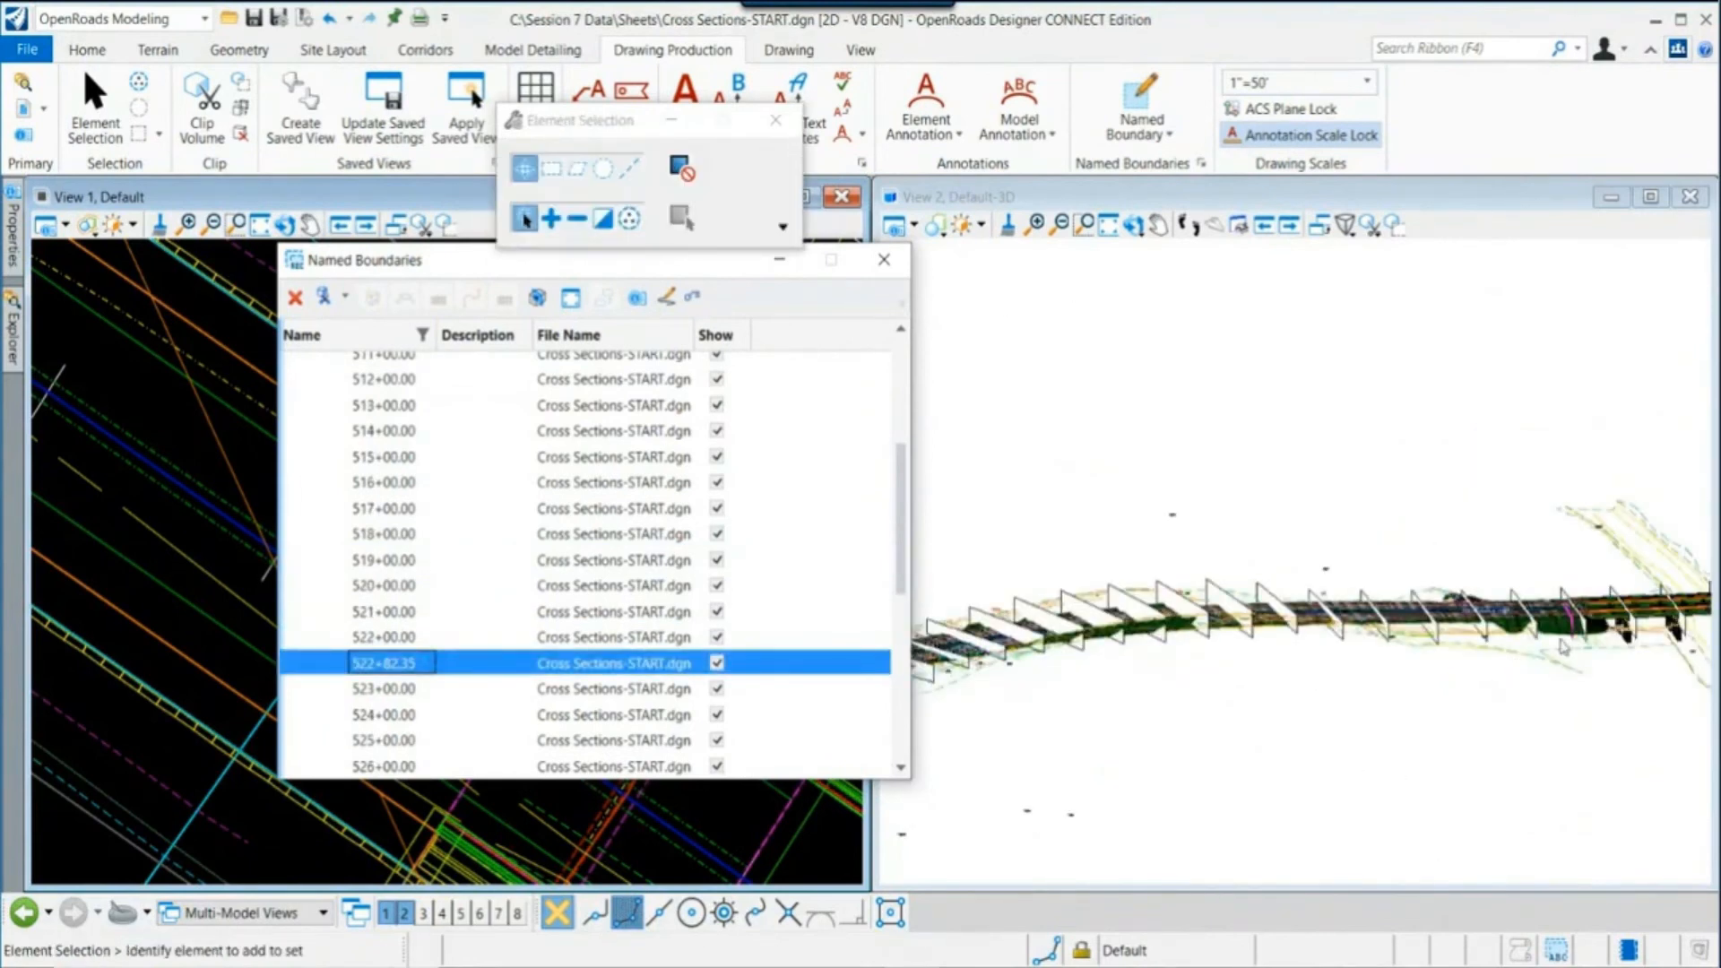
pyautogui.scroll(3, 1565, 647)
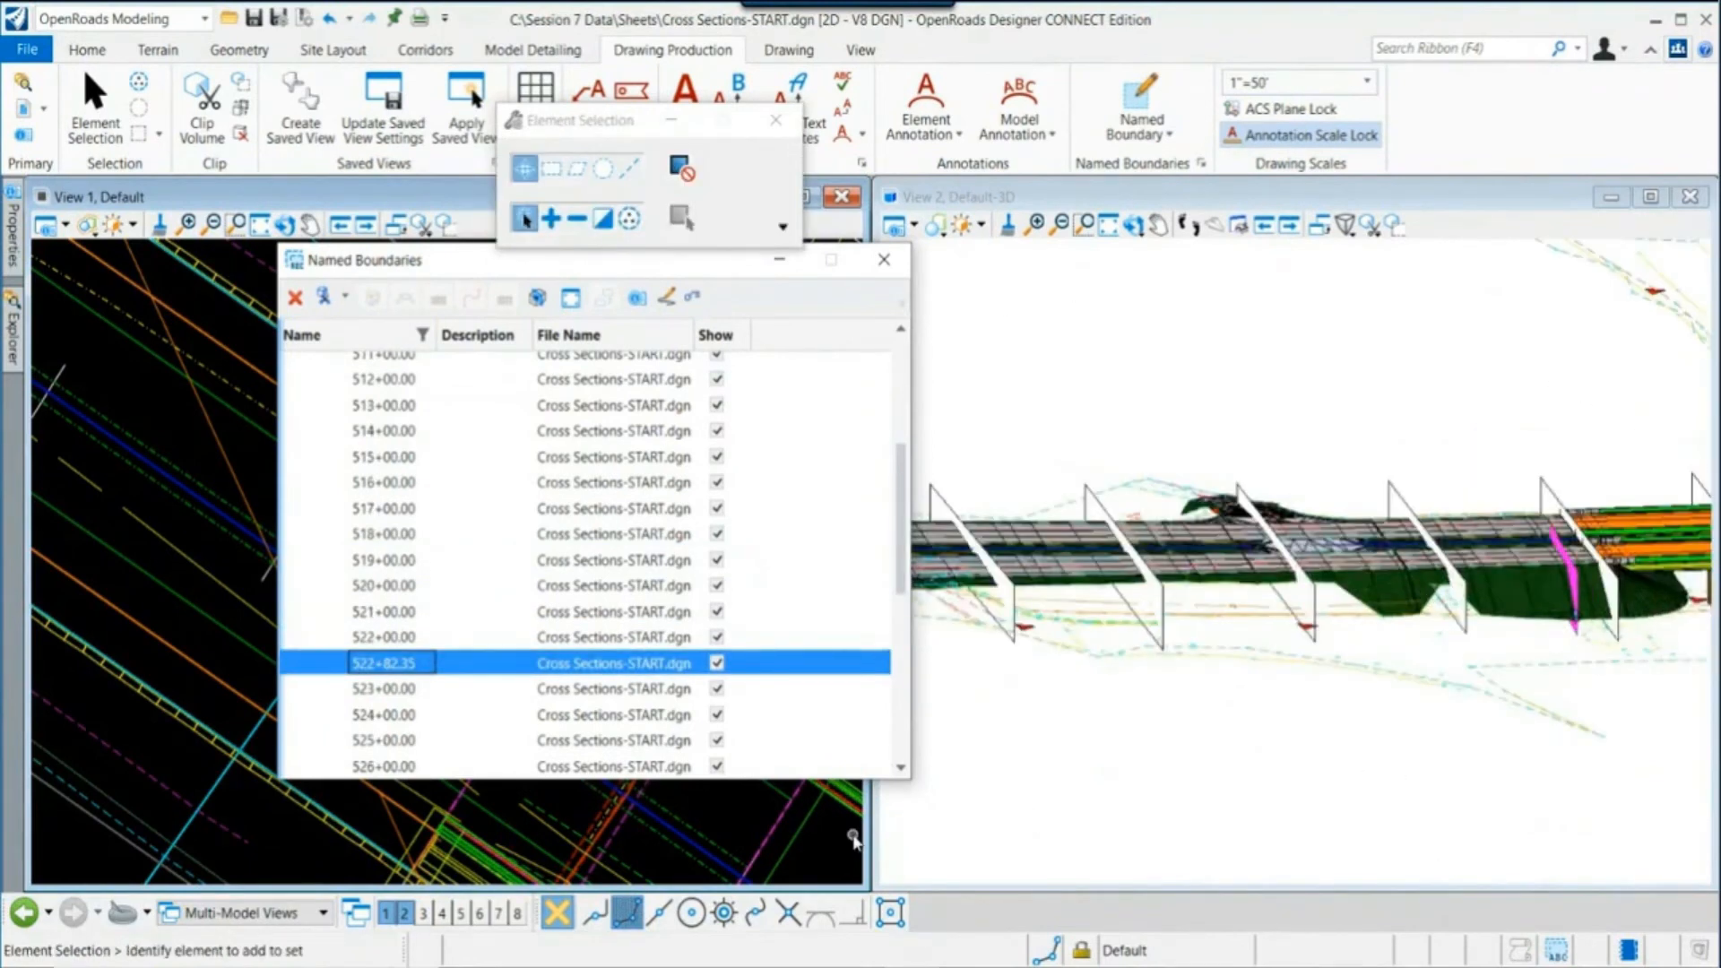
# Step: Close the Named Boundaries manager and make the 3D view the active view
pyautogui.click(884, 260)
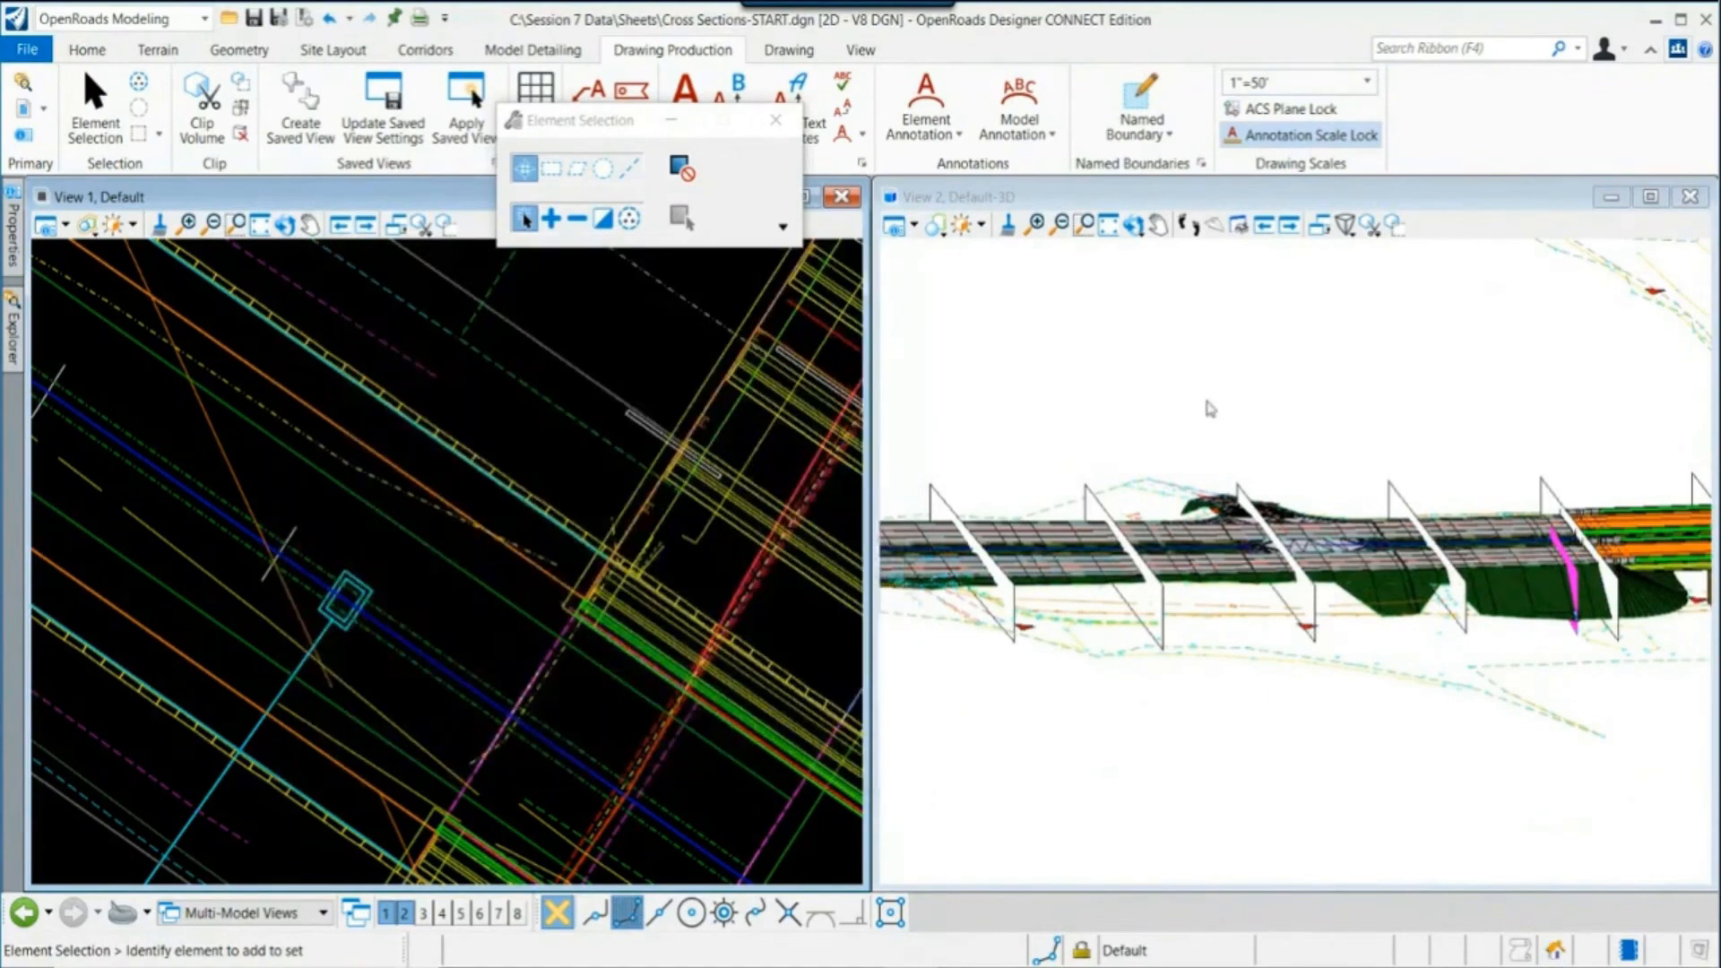
pyautogui.click(1210, 399)
pyautogui.scroll(-2, 1171, 664)
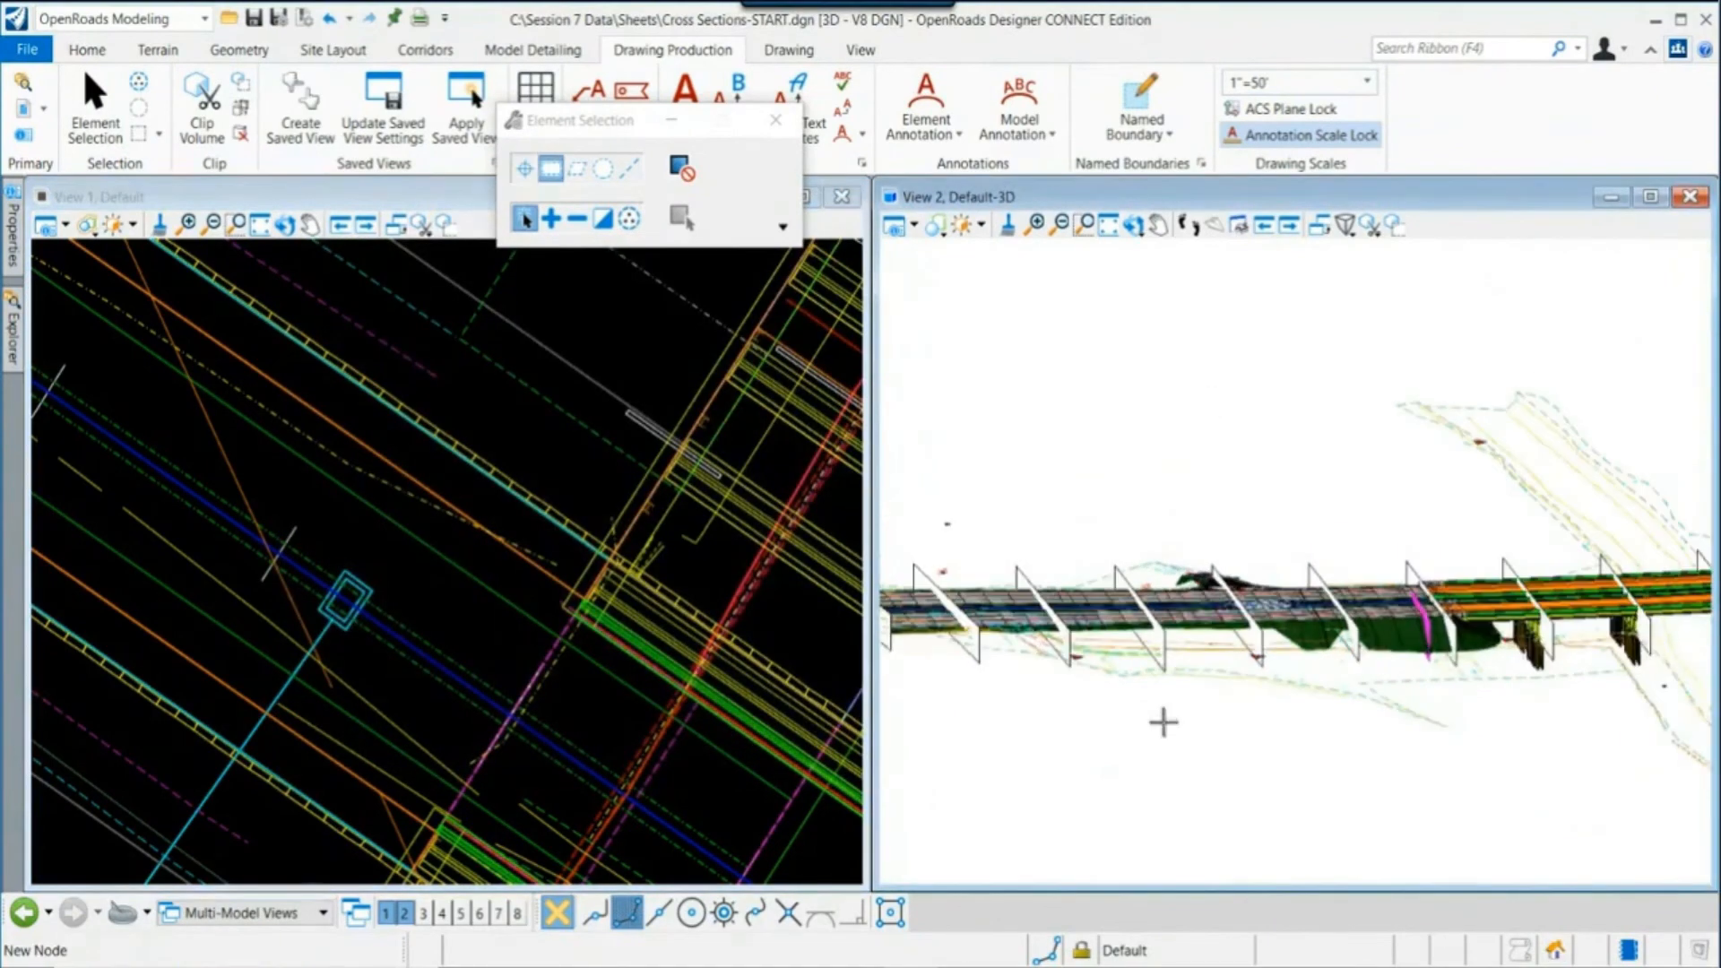
pyautogui.moveTo(1162, 721); pyautogui.dragTo(1129, 776)
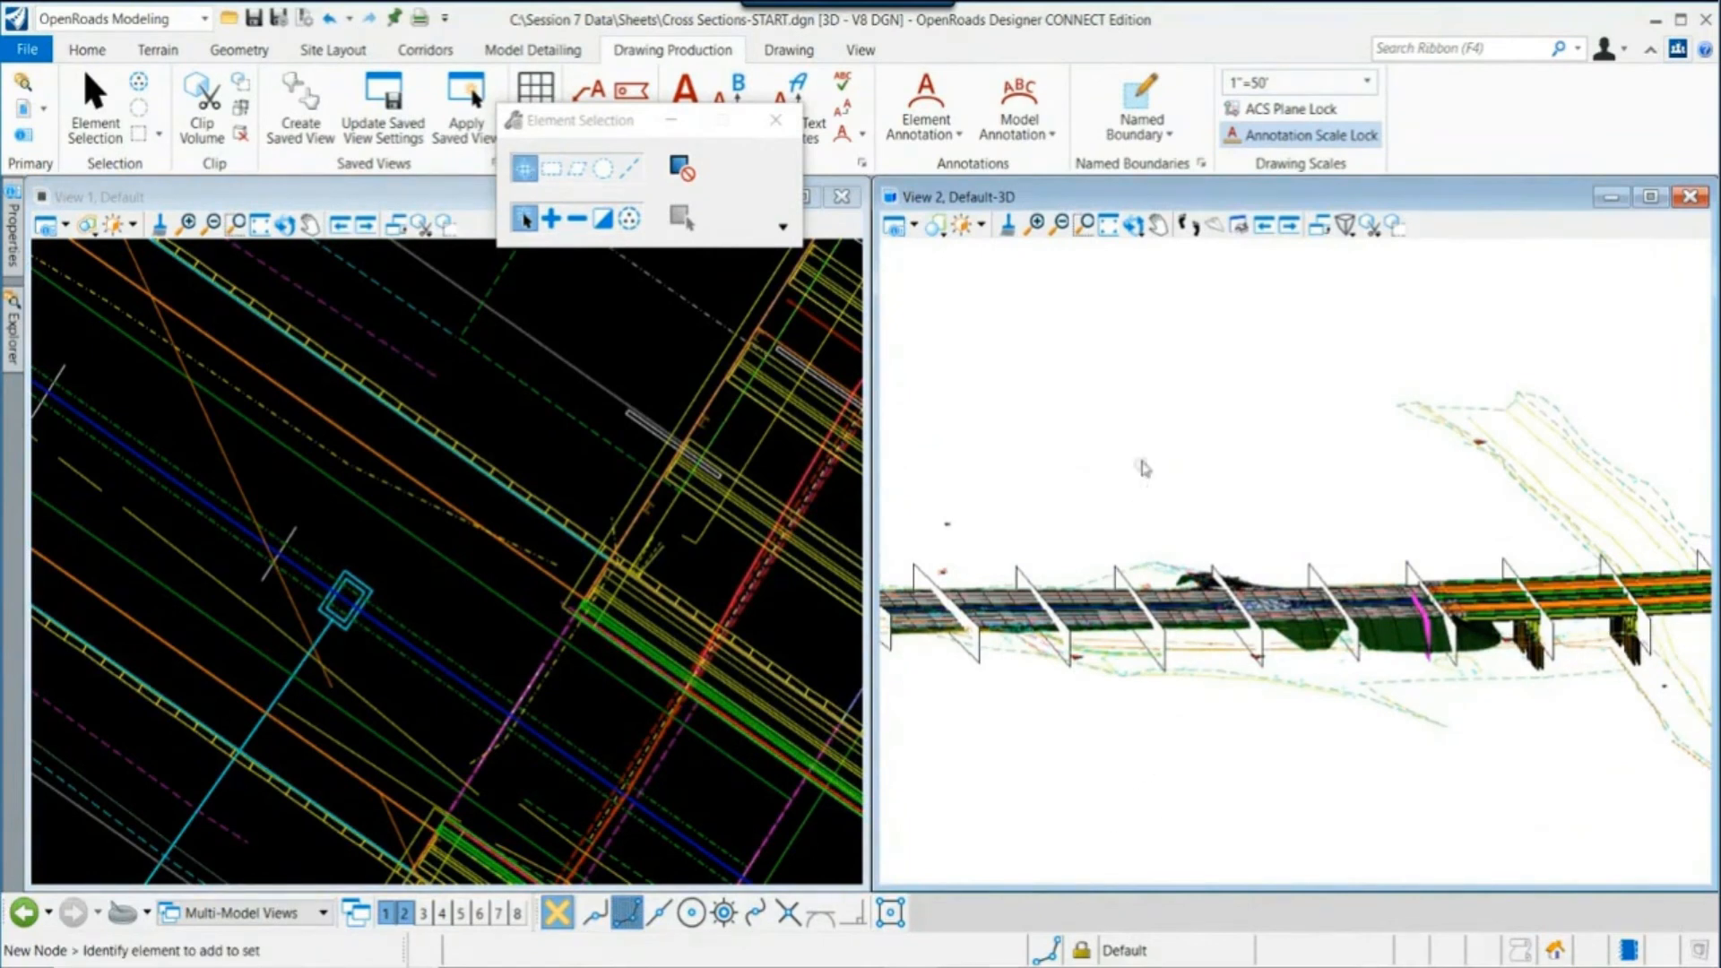
# Step: List the HWY 72 boundaries in the reopened Named Boundaries manager and start a cross section drawing for the whole group
pyautogui.click(1202, 164)
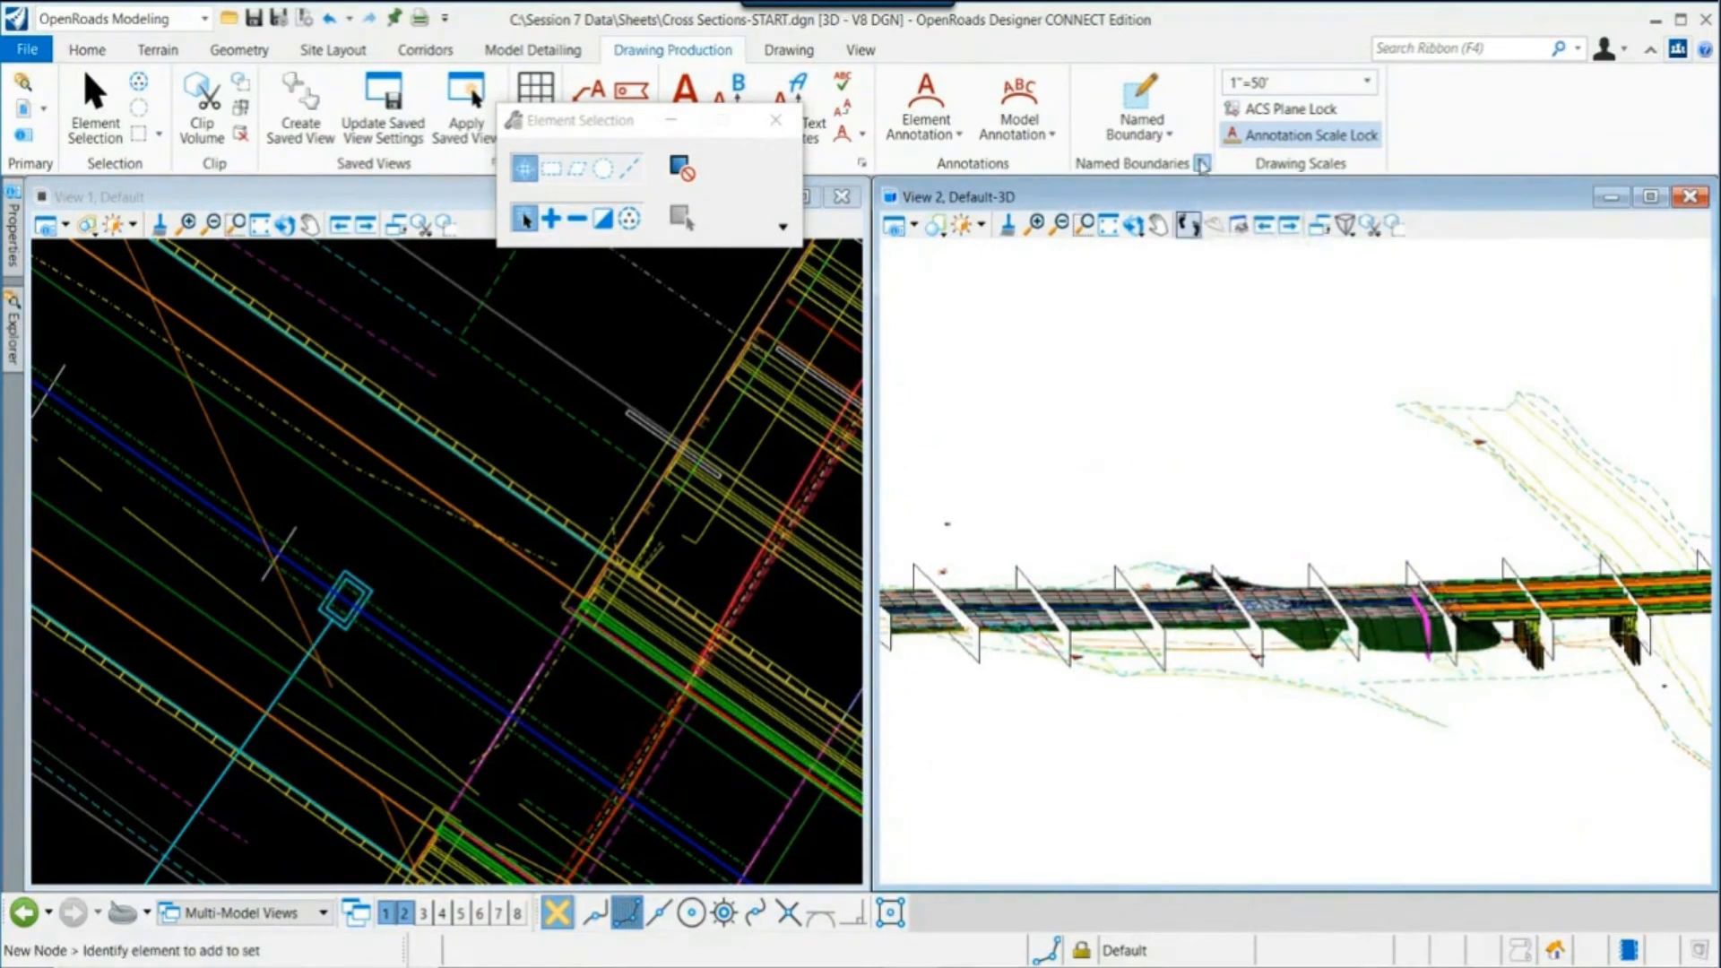
pyautogui.moveTo(629, 262); pyautogui.dragTo(904, 278)
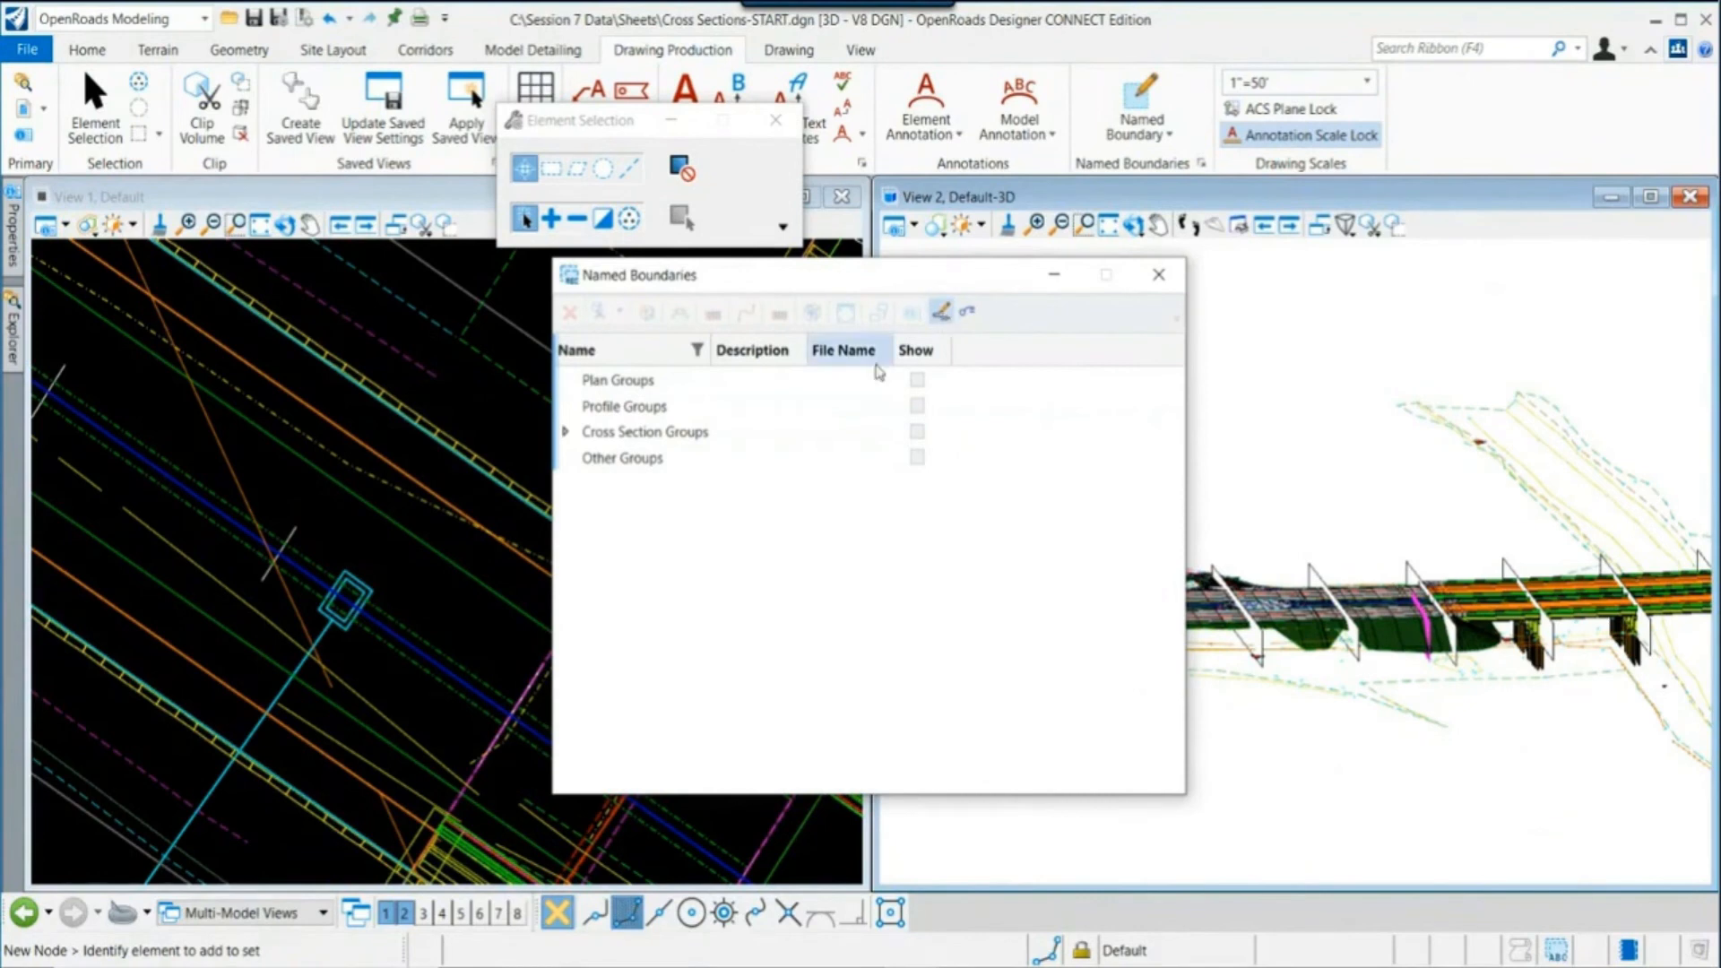
pyautogui.click(565, 432)
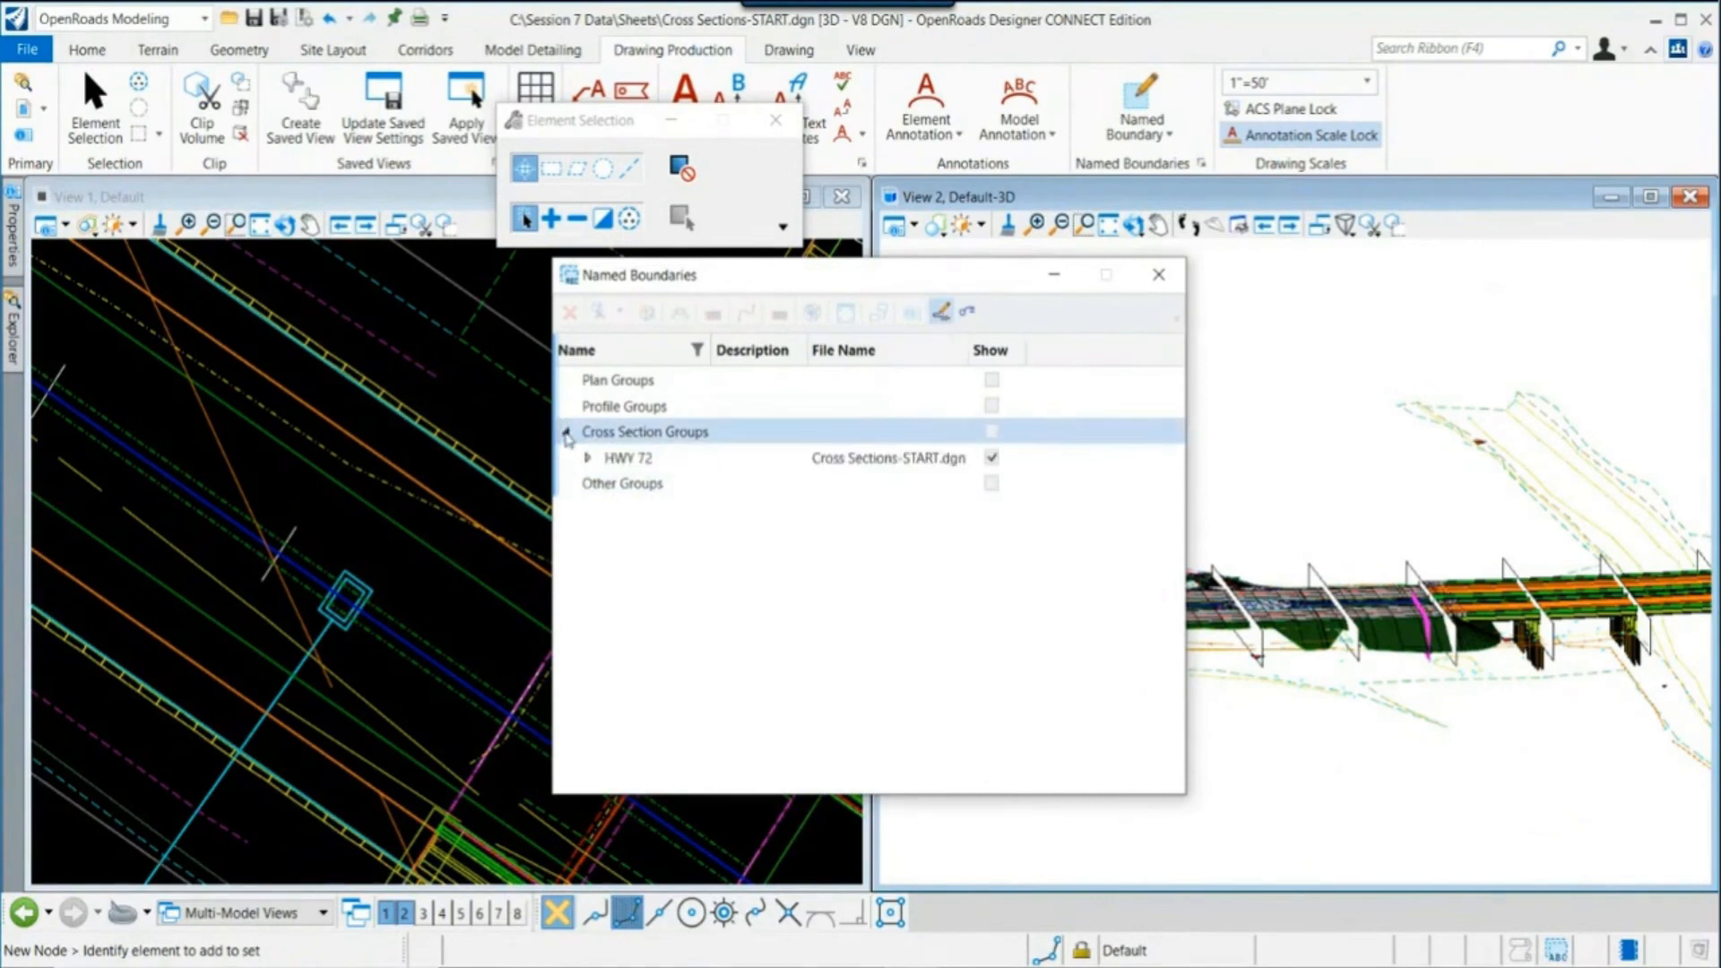
pyautogui.click(588, 459)
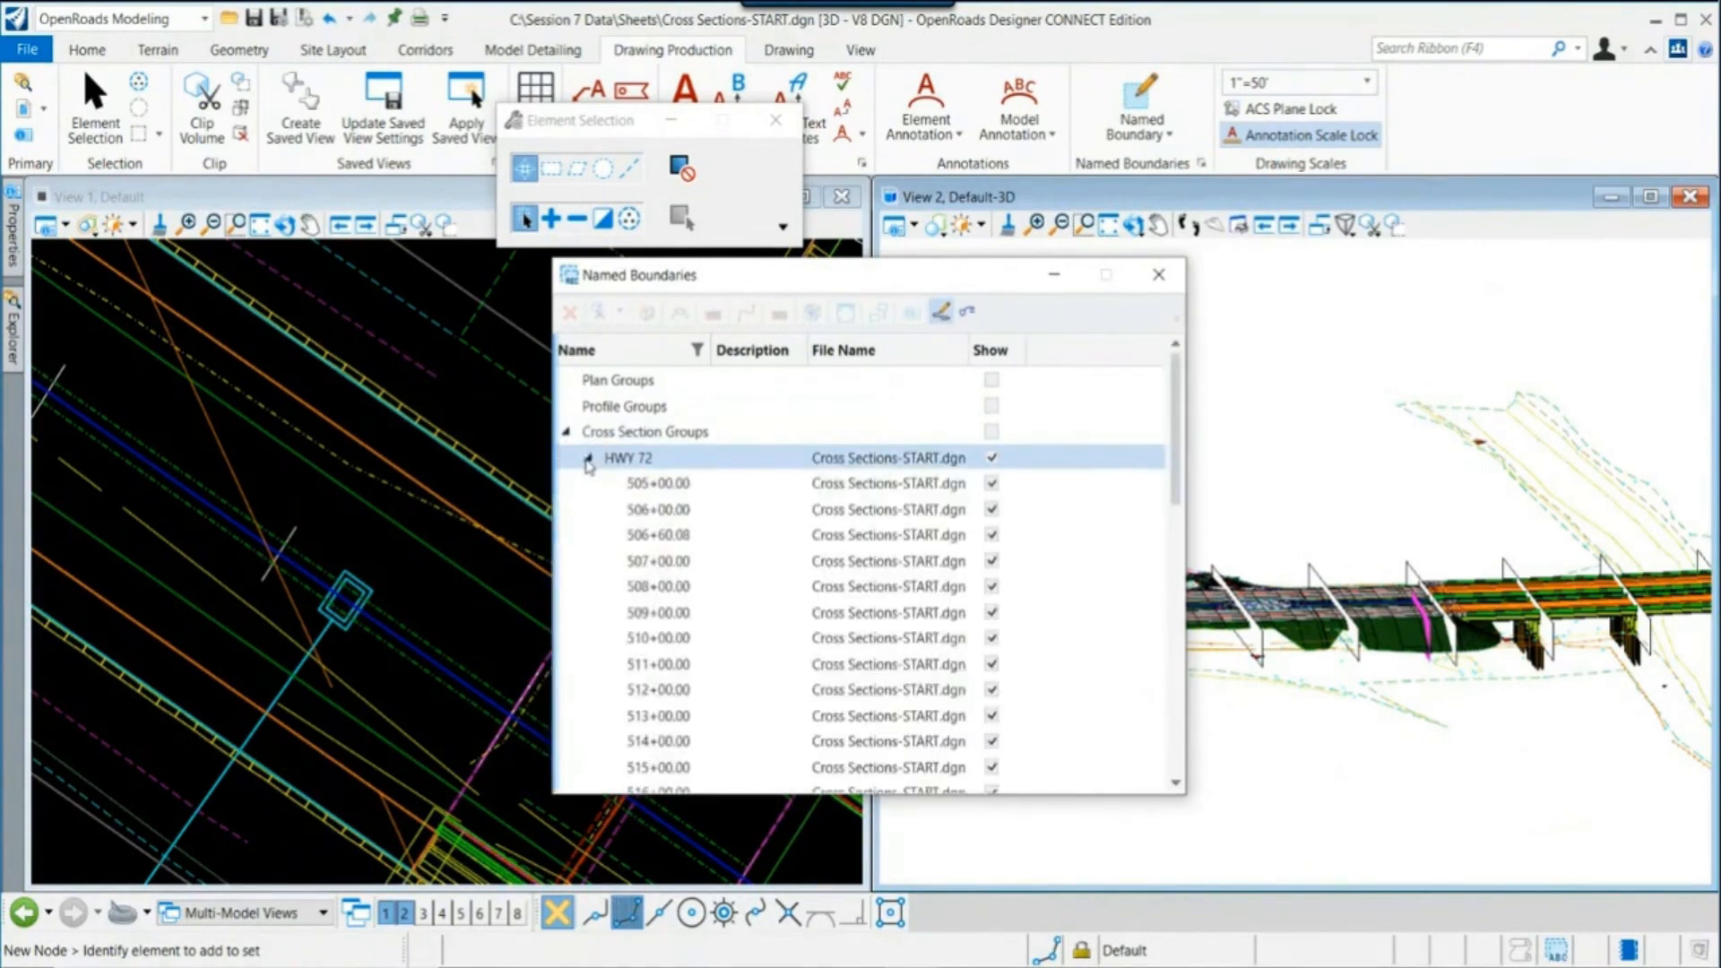
pyautogui.scroll(-3, 697, 511)
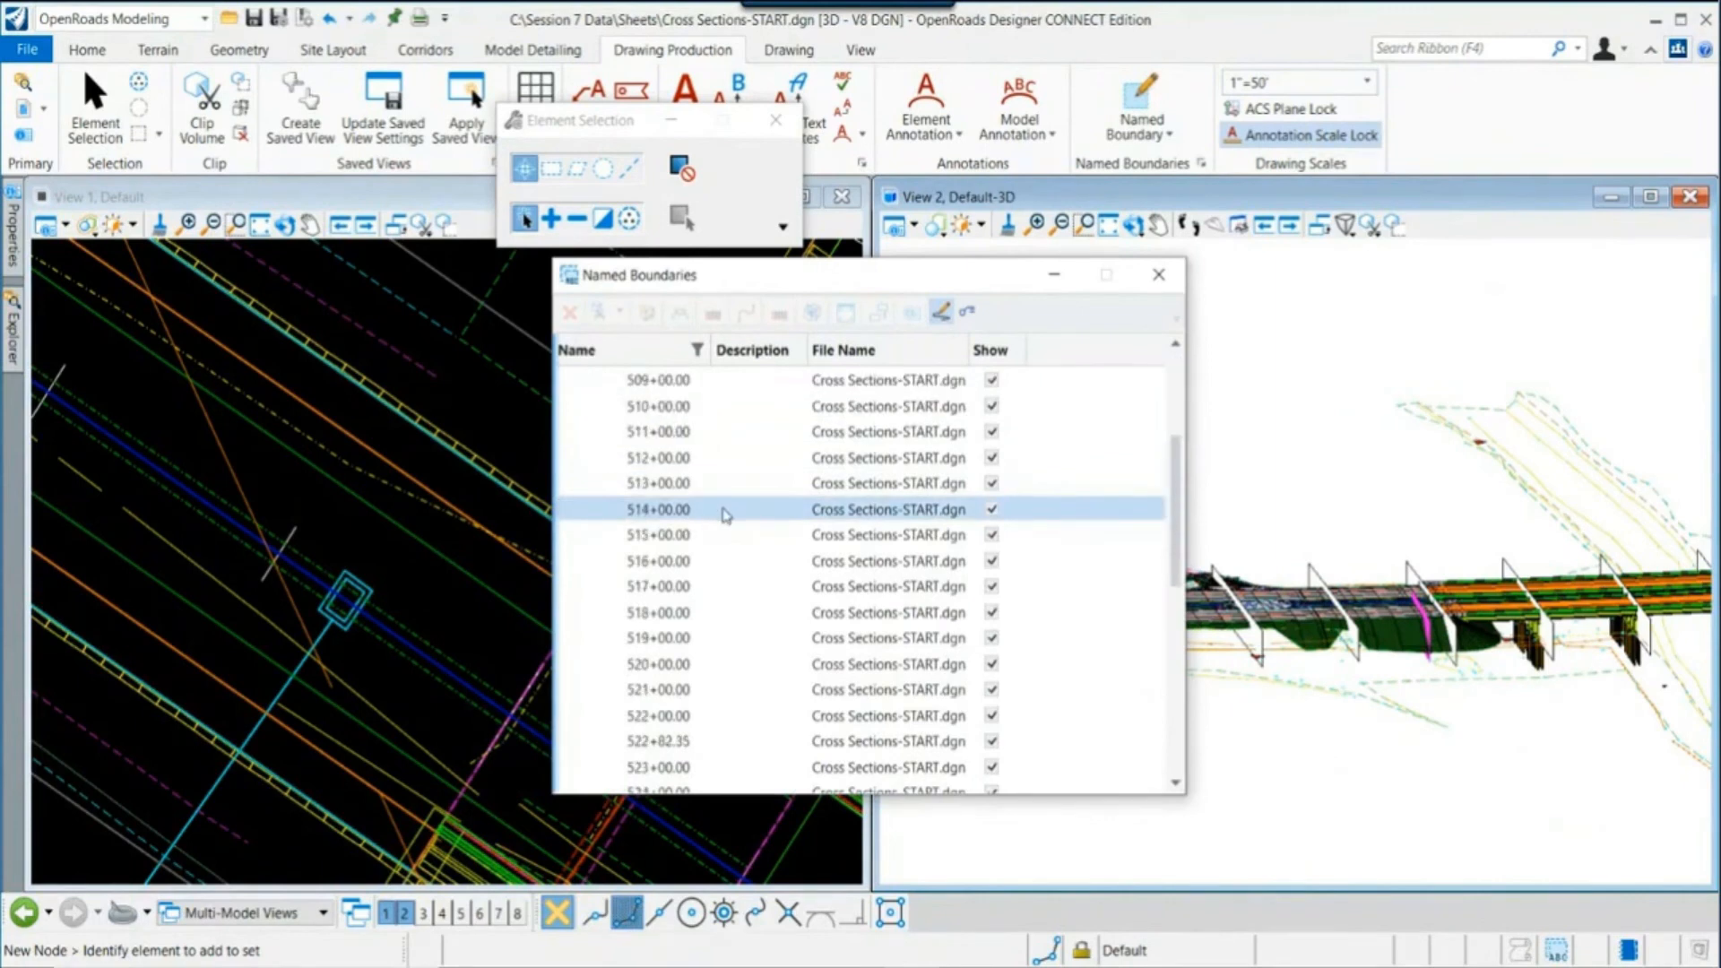
pyautogui.scroll(3, 726, 513)
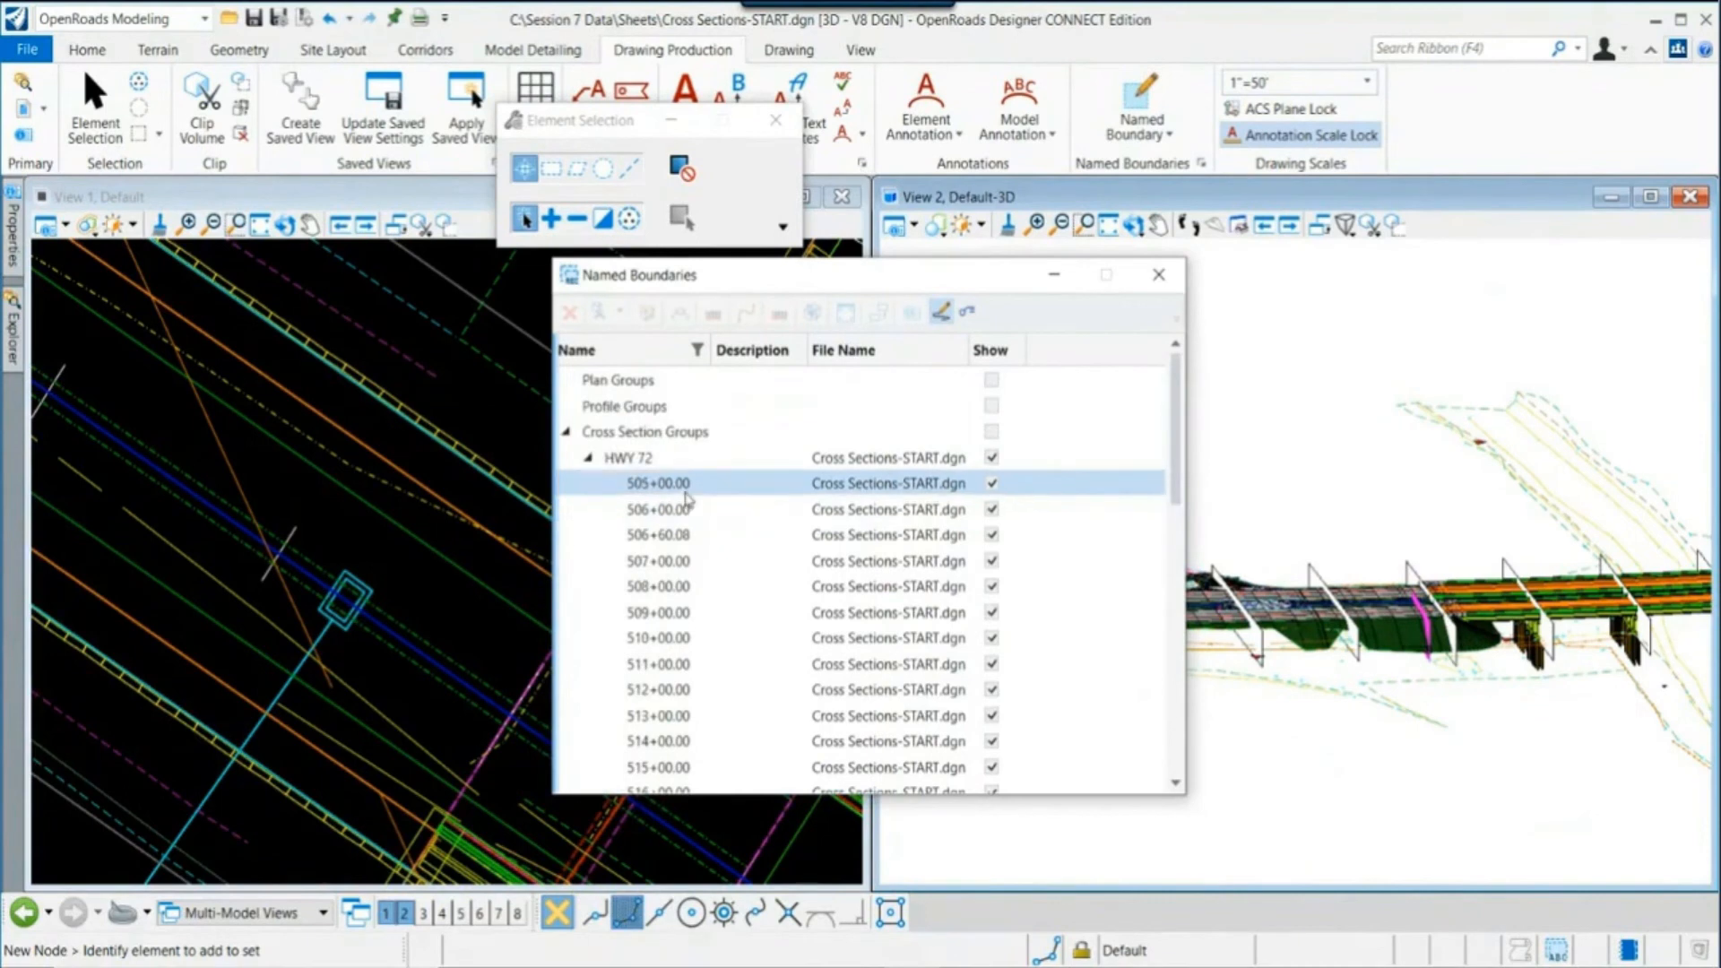
pyautogui.rightClick(667, 459)
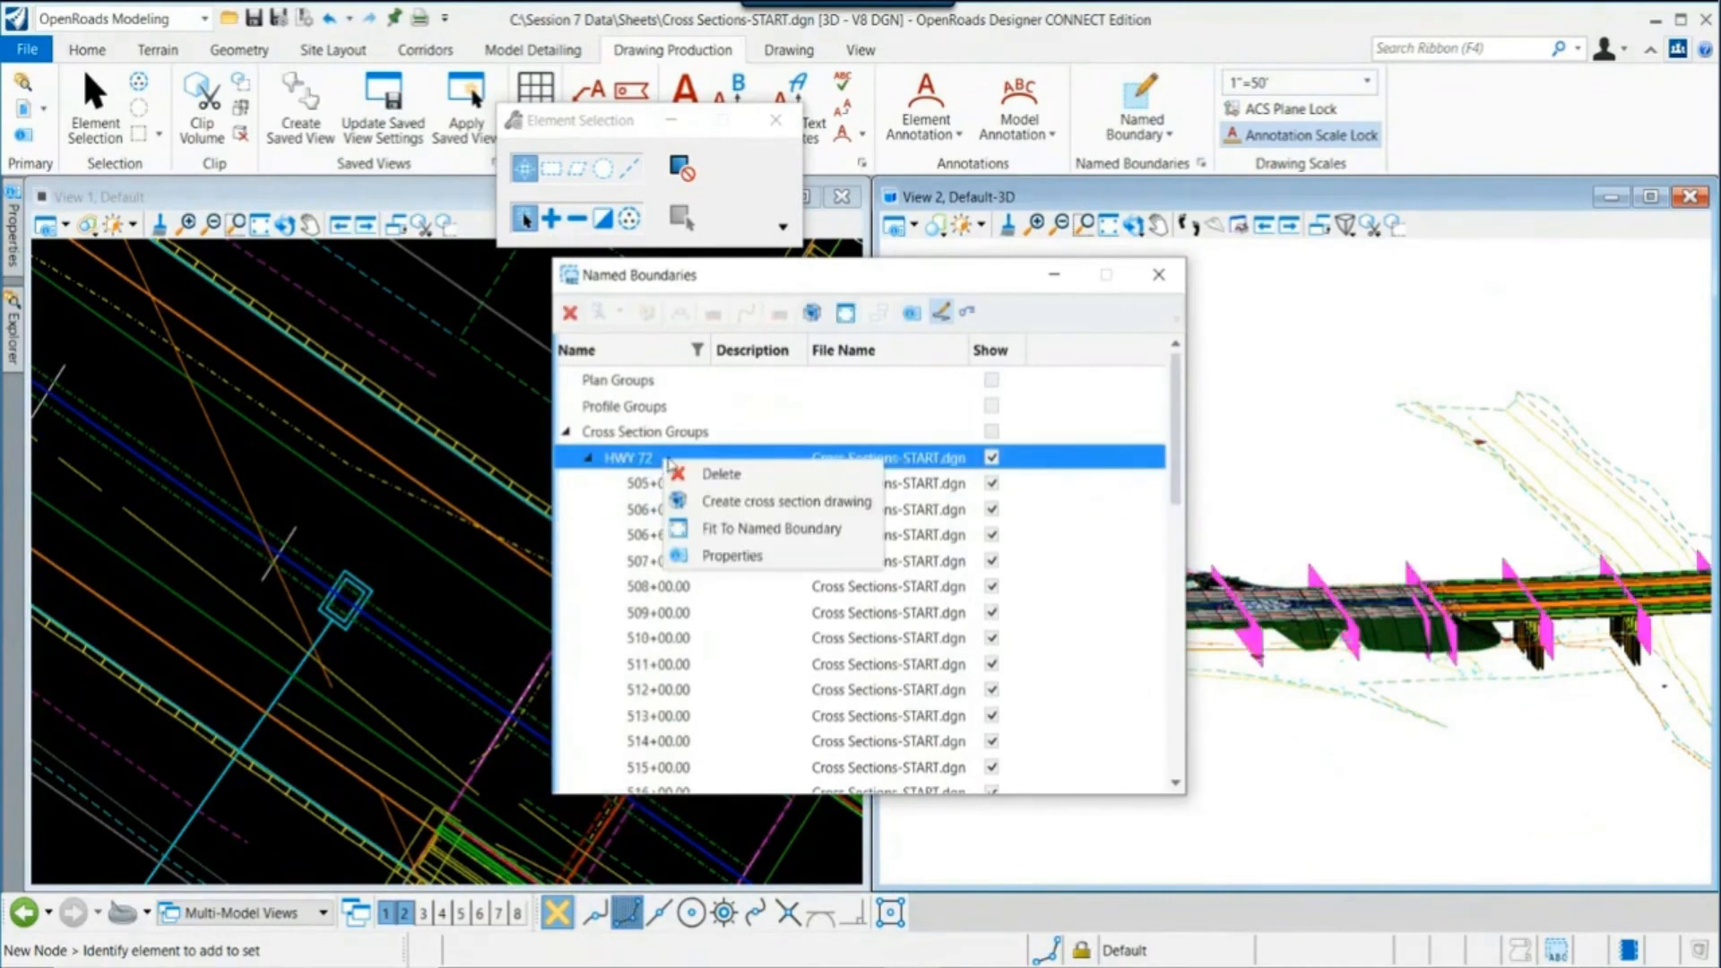
pyautogui.click(767, 506)
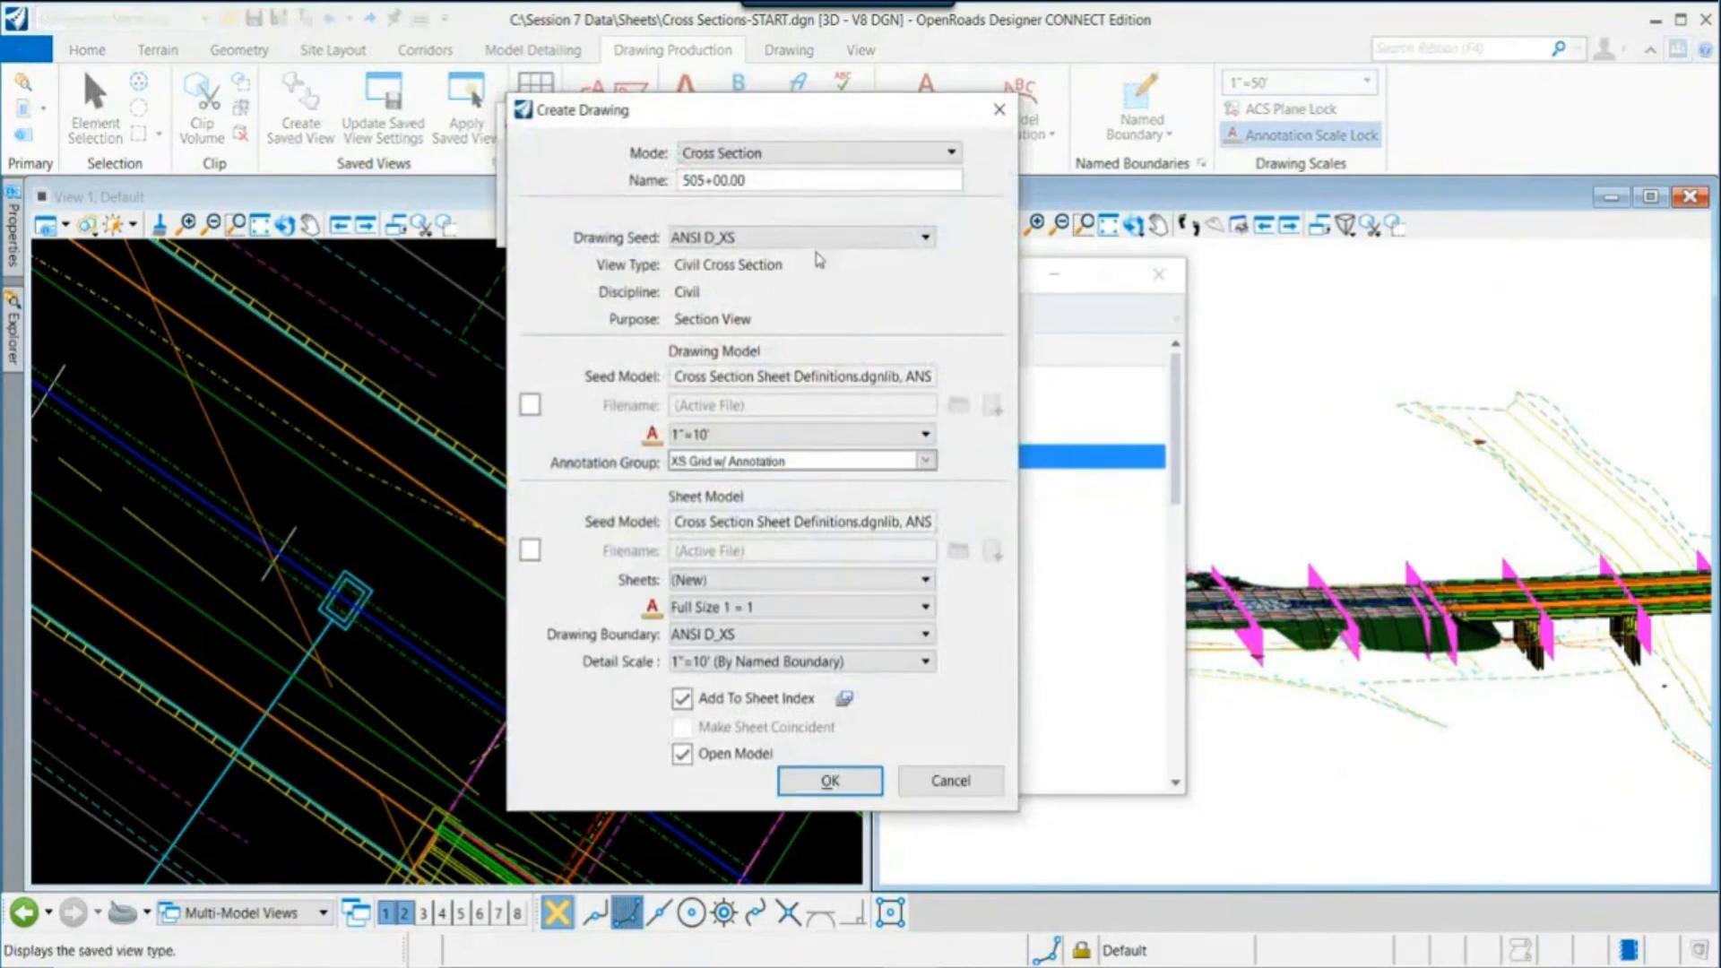
# Step: Create the HWY 72 cross section drawings and sheets with the XS Grid annotation group, and close the Named Boundaries manager
pyautogui.moveTo(754, 115); pyautogui.dragTo(456, 103)
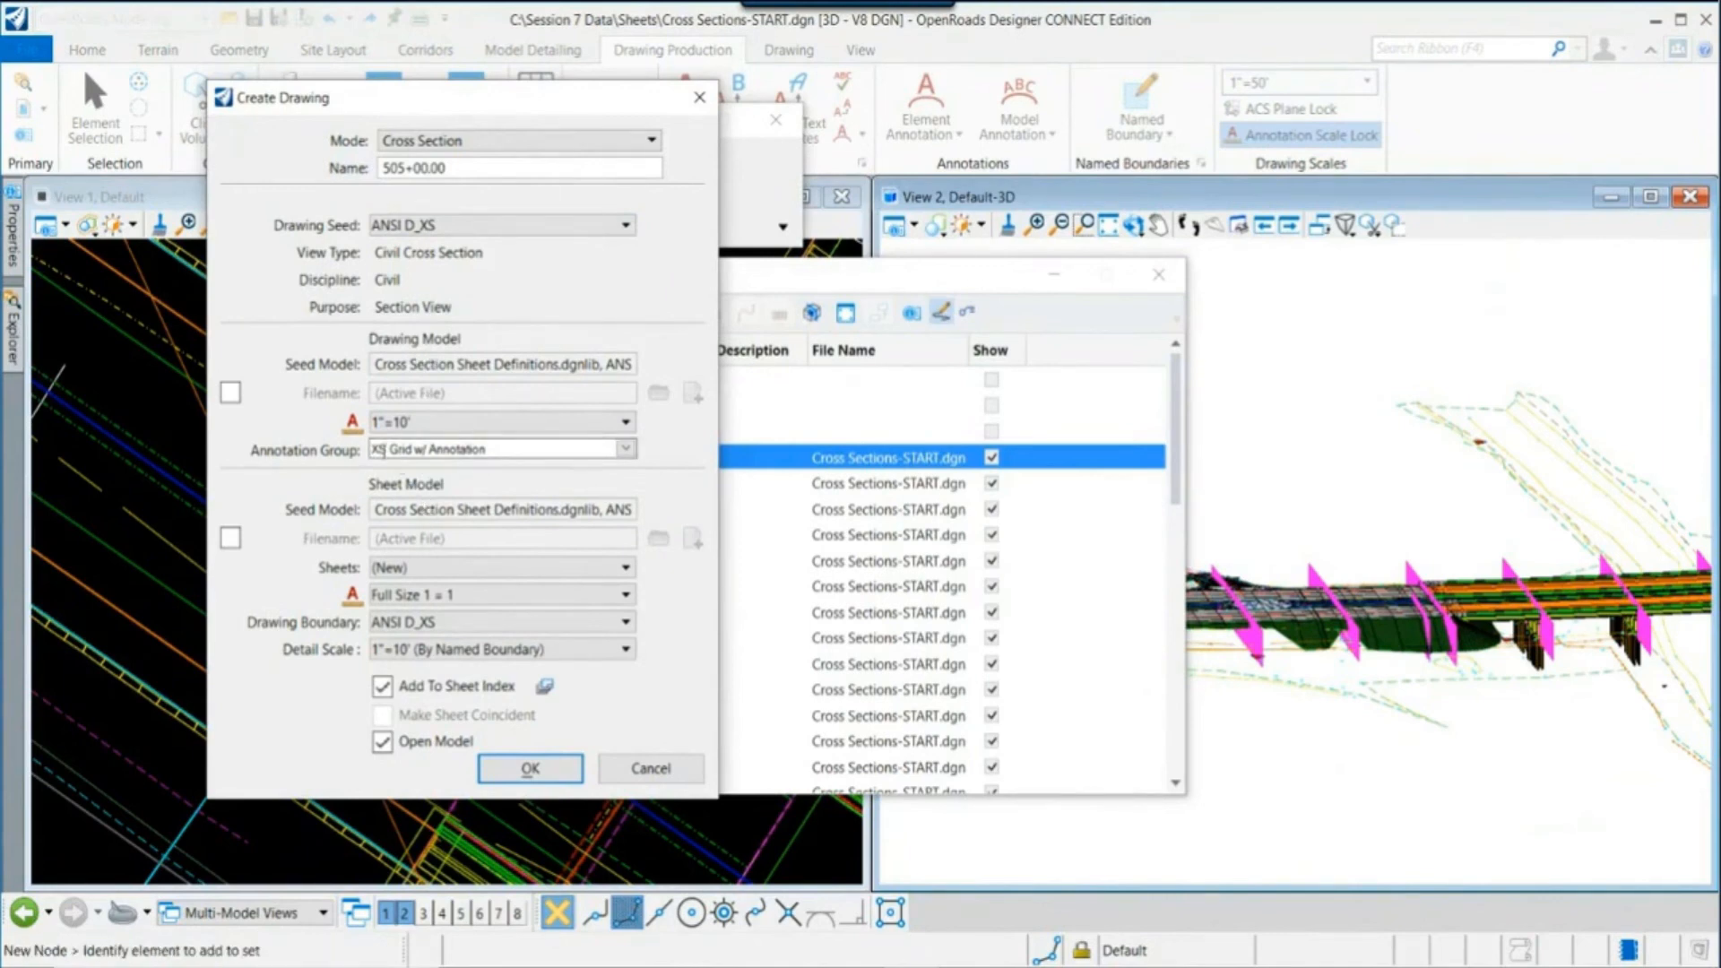
pyautogui.click(626, 449)
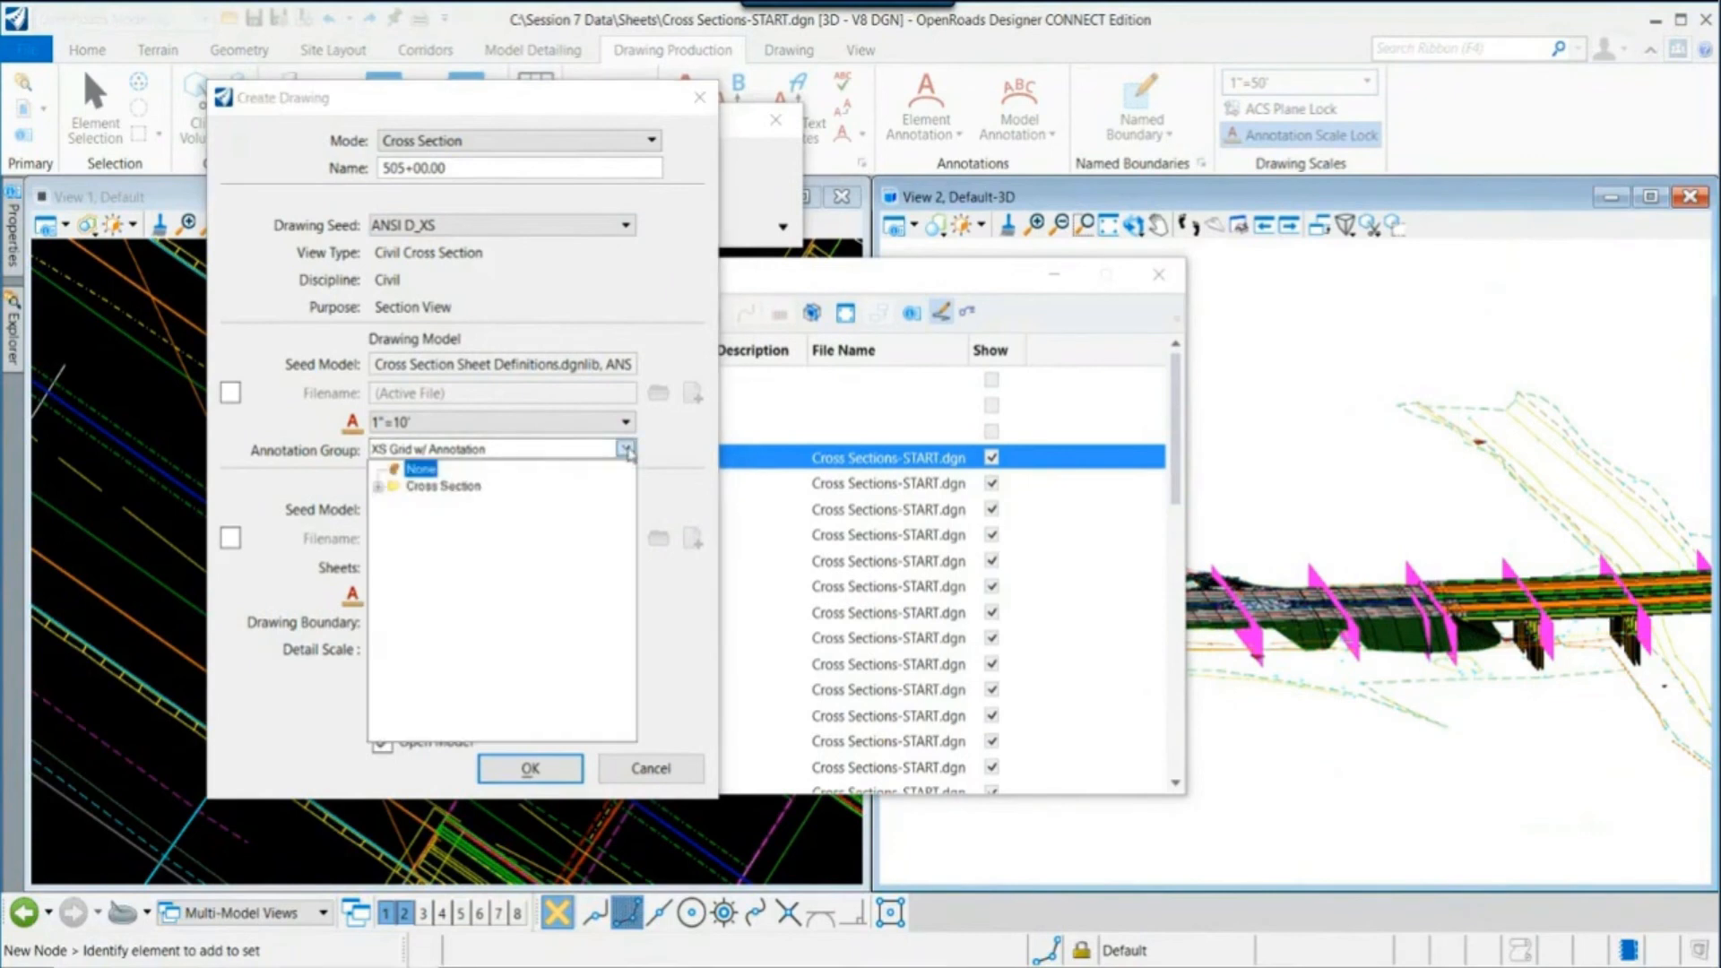
pyautogui.click(379, 487)
pyautogui.click(393, 505)
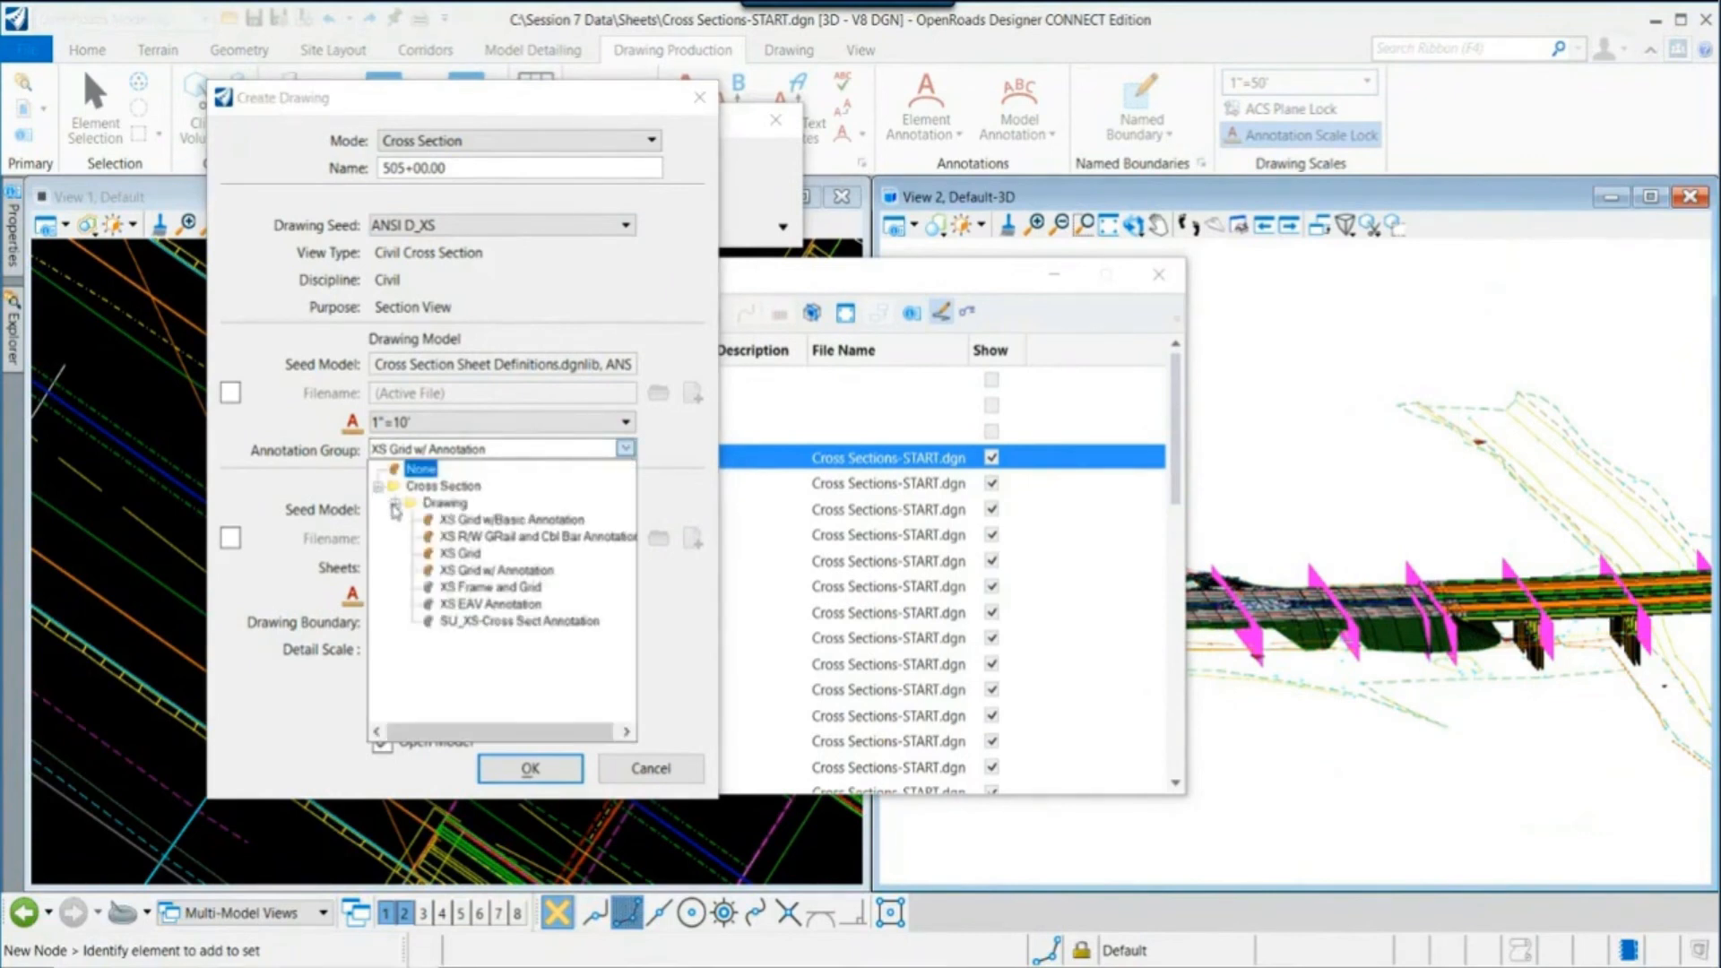
pyautogui.click(460, 554)
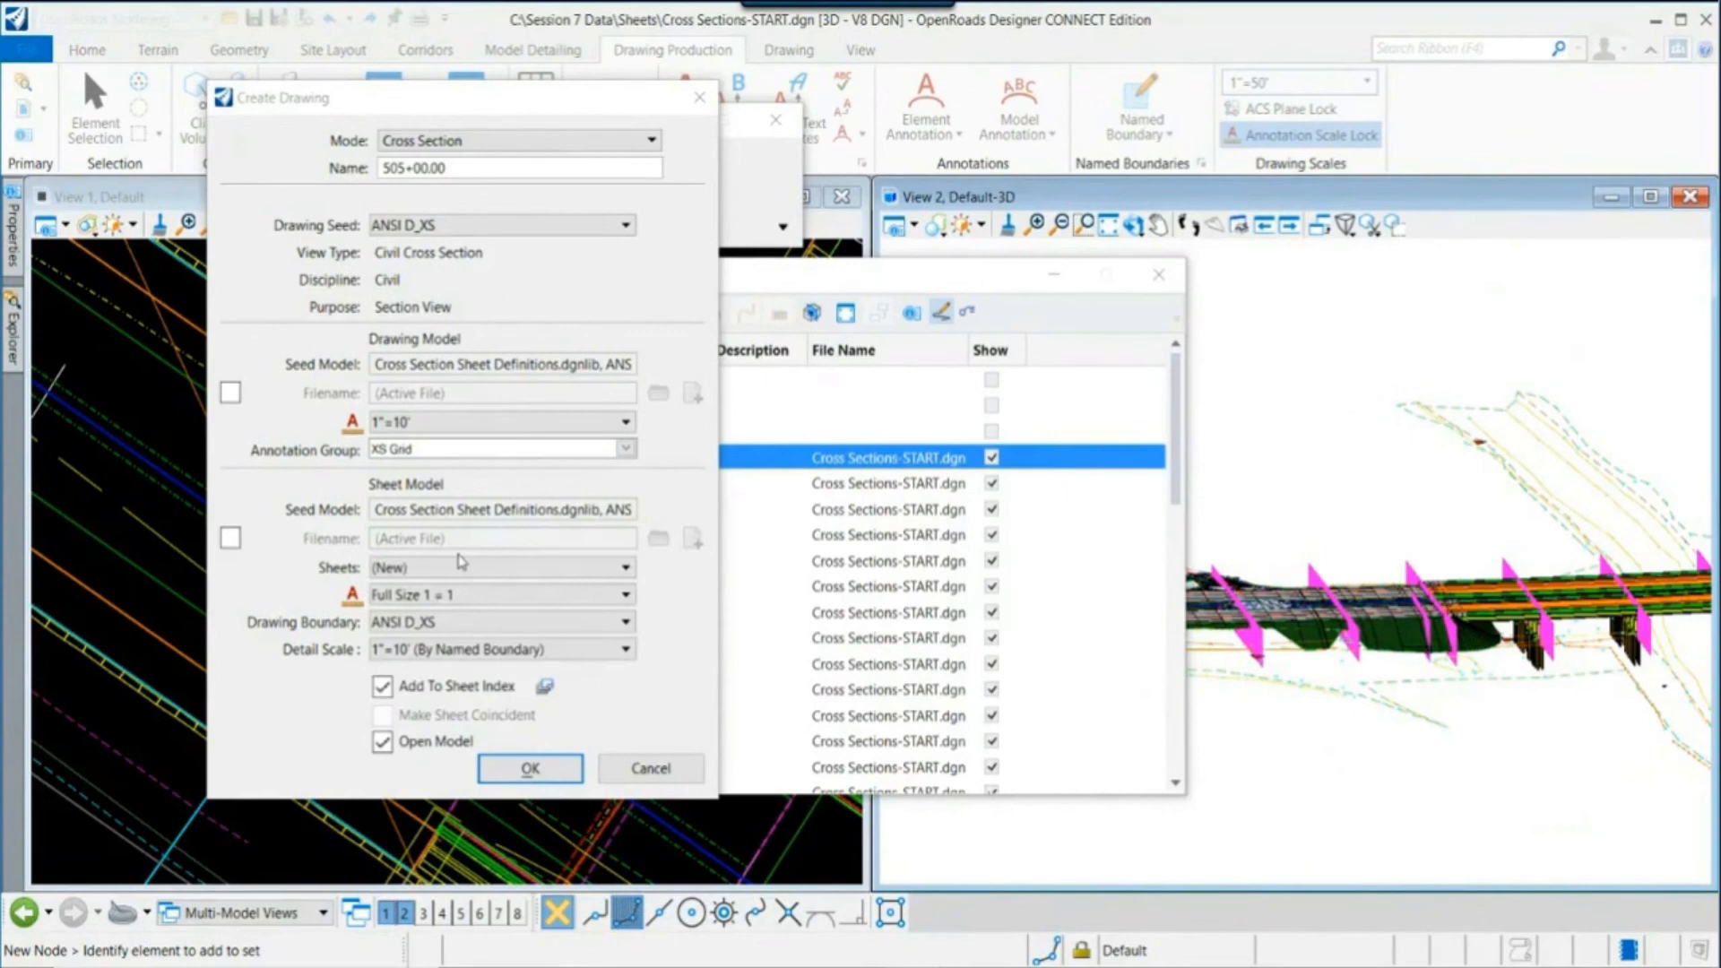
pyautogui.click(529, 766)
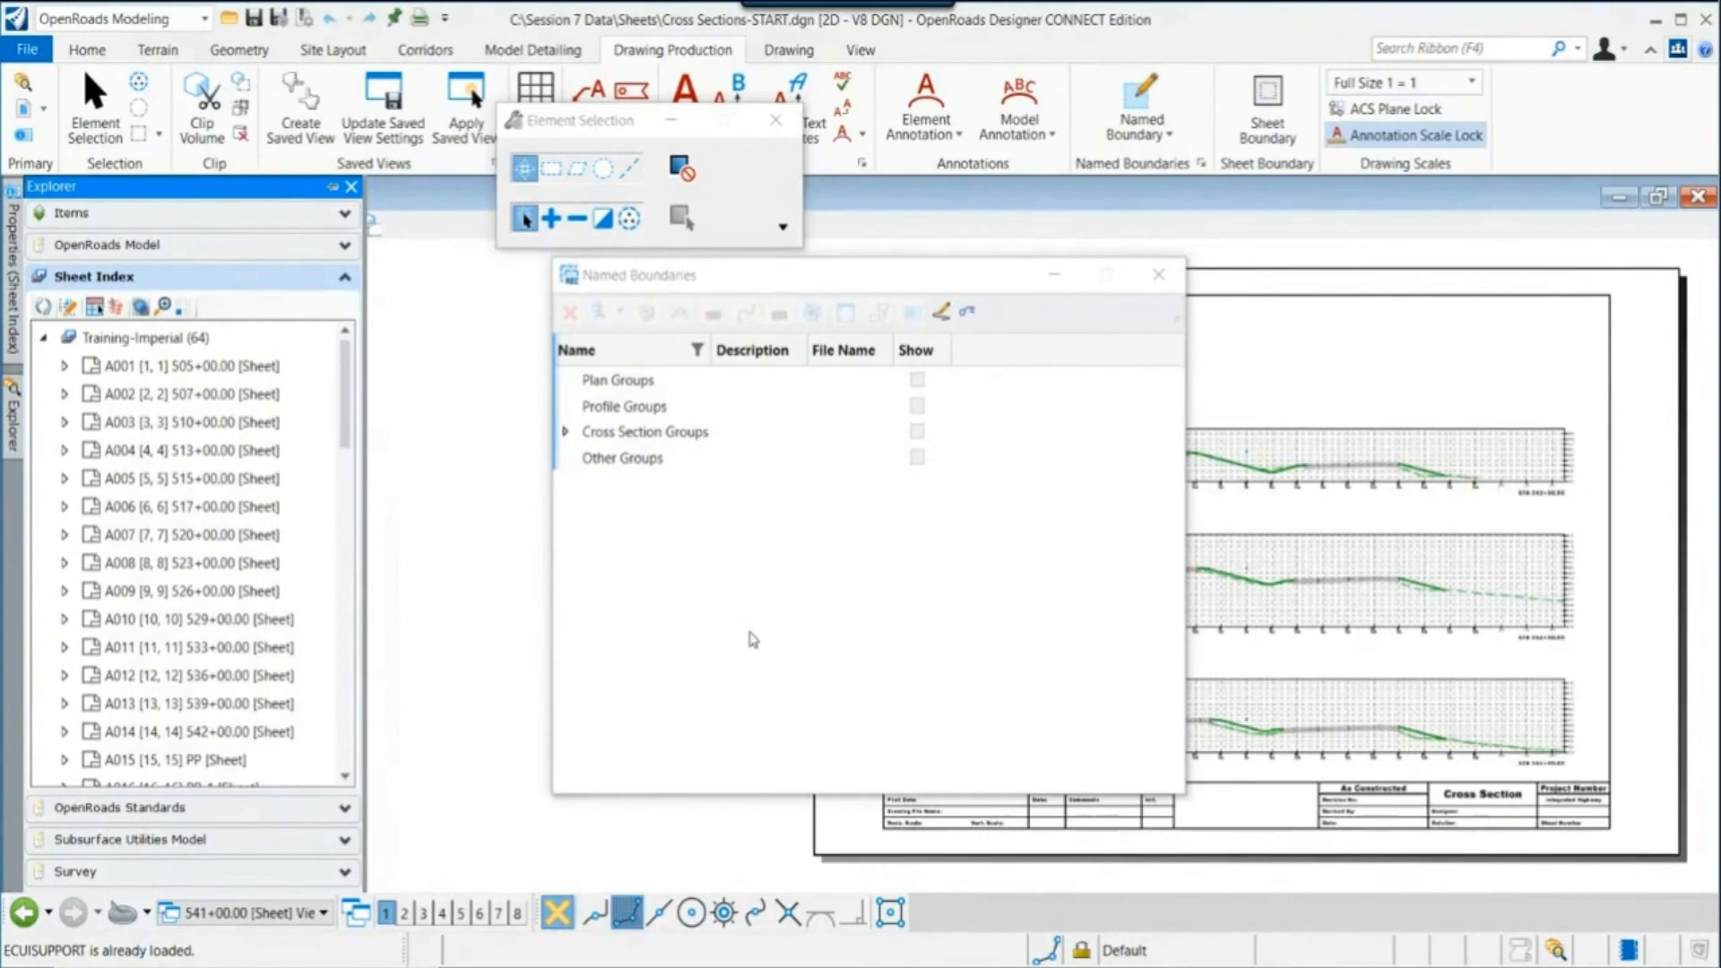
pyautogui.click(1023, 432)
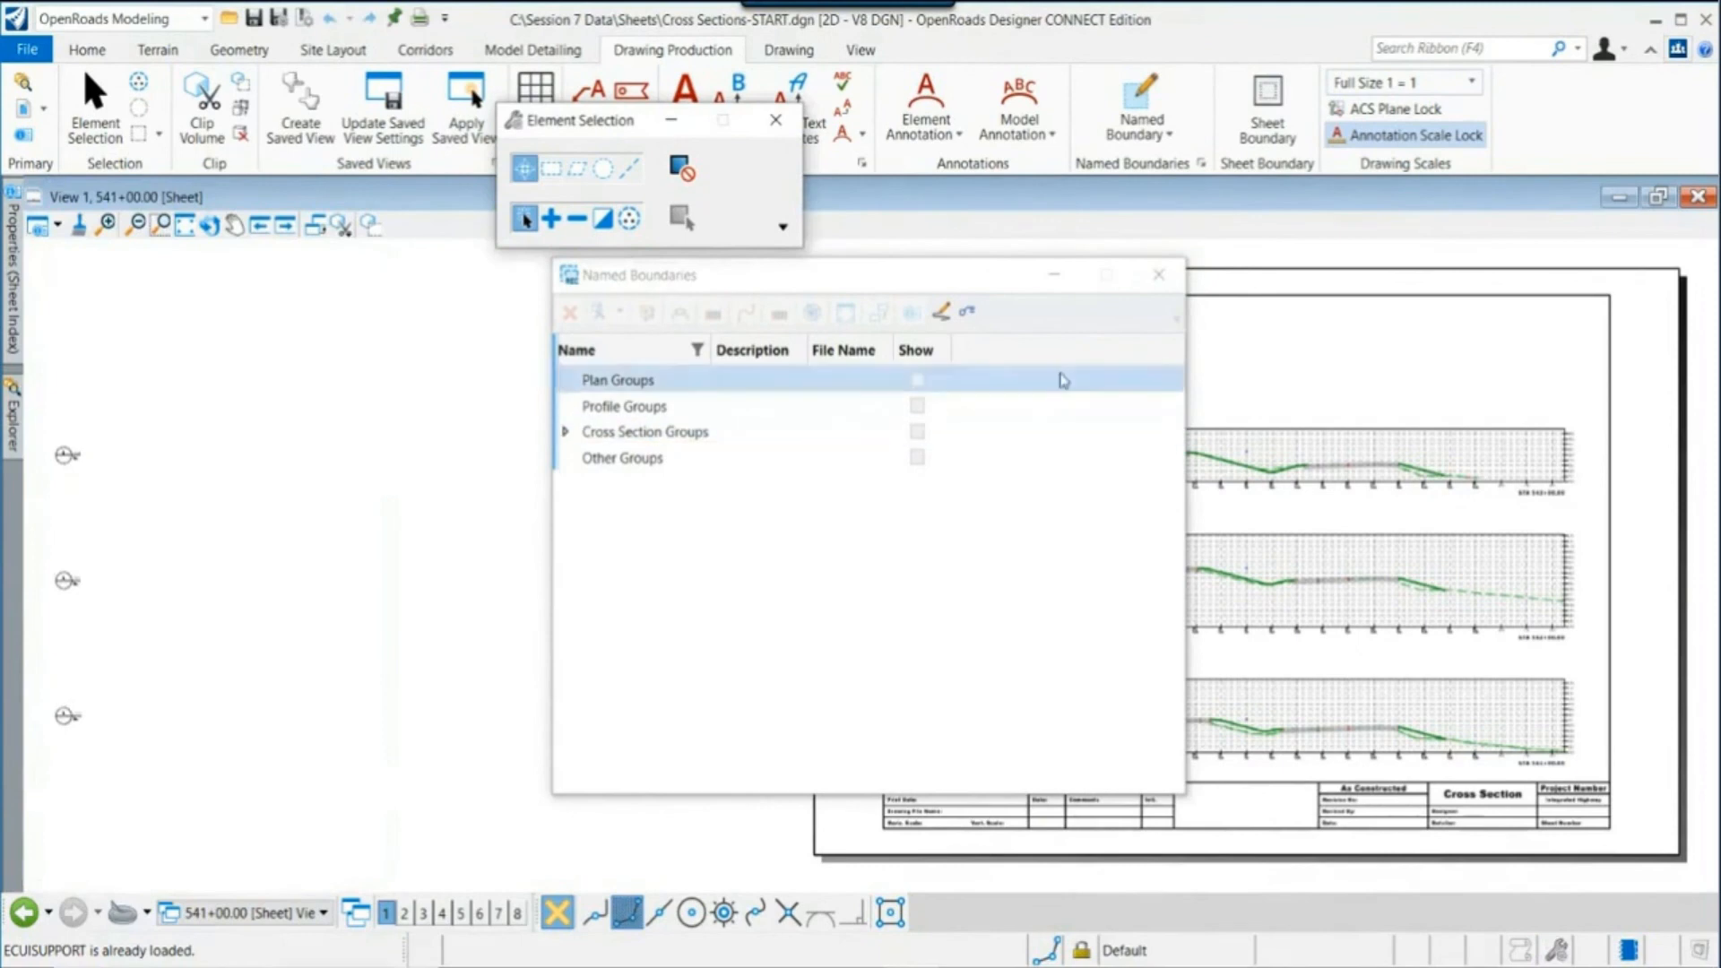
pyautogui.click(1159, 279)
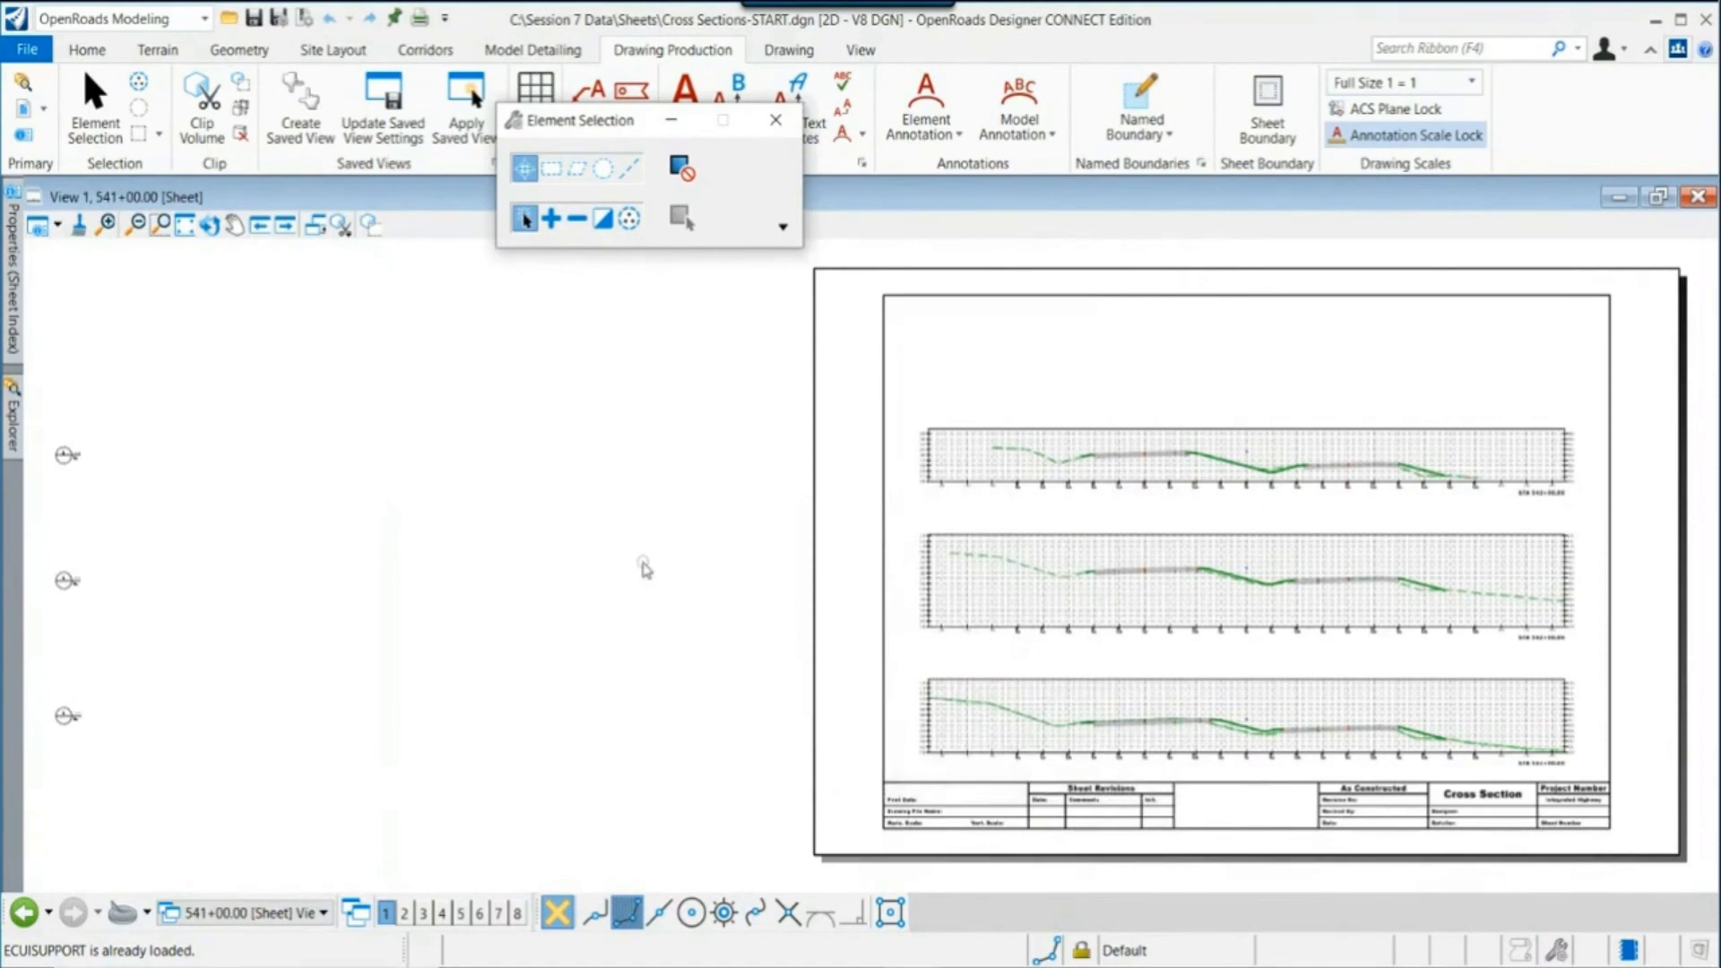
# Step: Inspect the sections on the 541+00.00 sheet up close, and open the 538+00.00 sheet views
pyautogui.scroll(-2, 500, 641)
pyautogui.scroll(4, 989, 671)
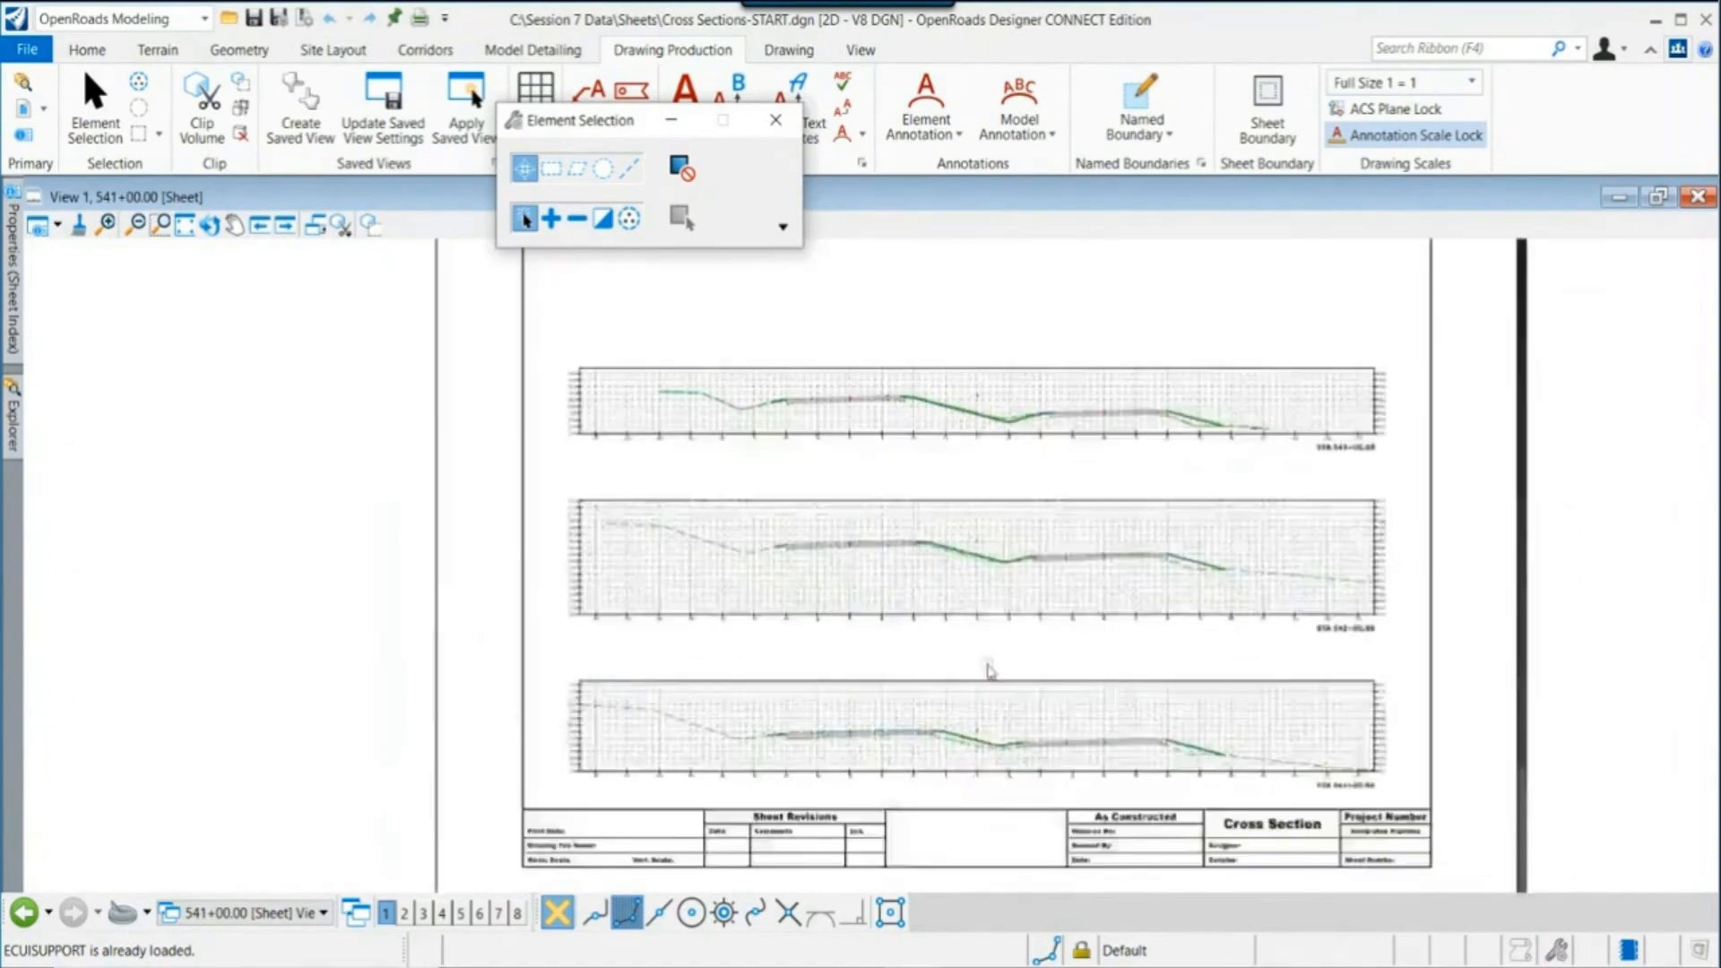
pyautogui.scroll(2, 989, 671)
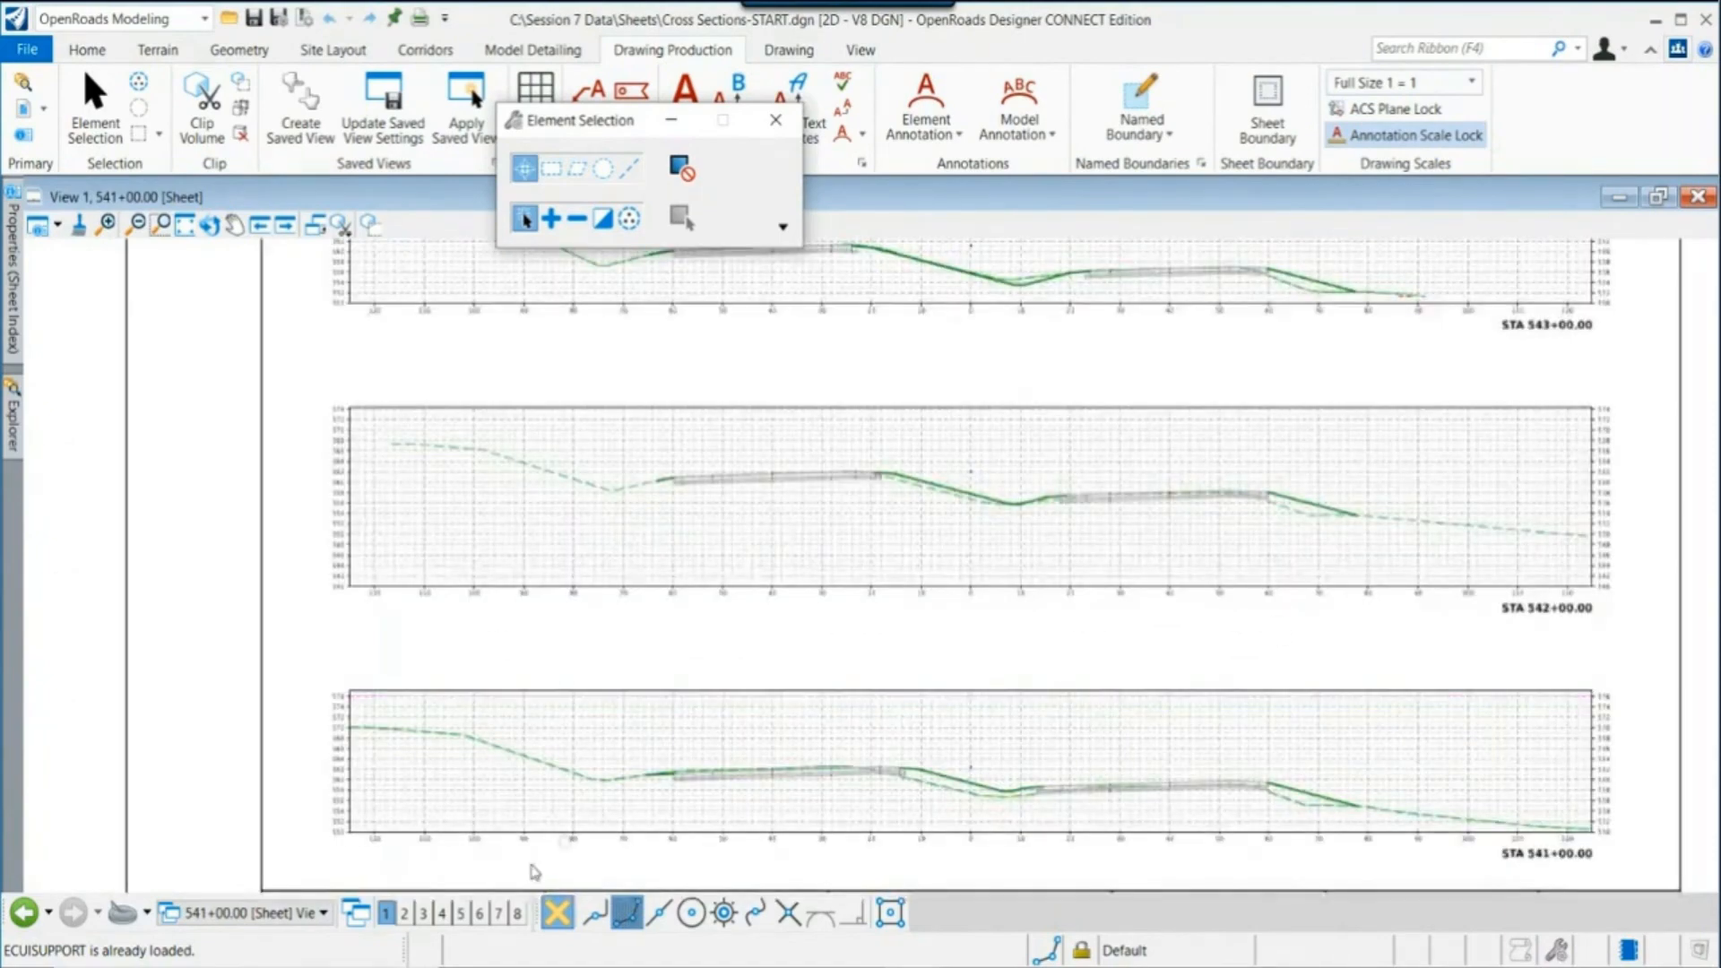
pyautogui.click(303, 914)
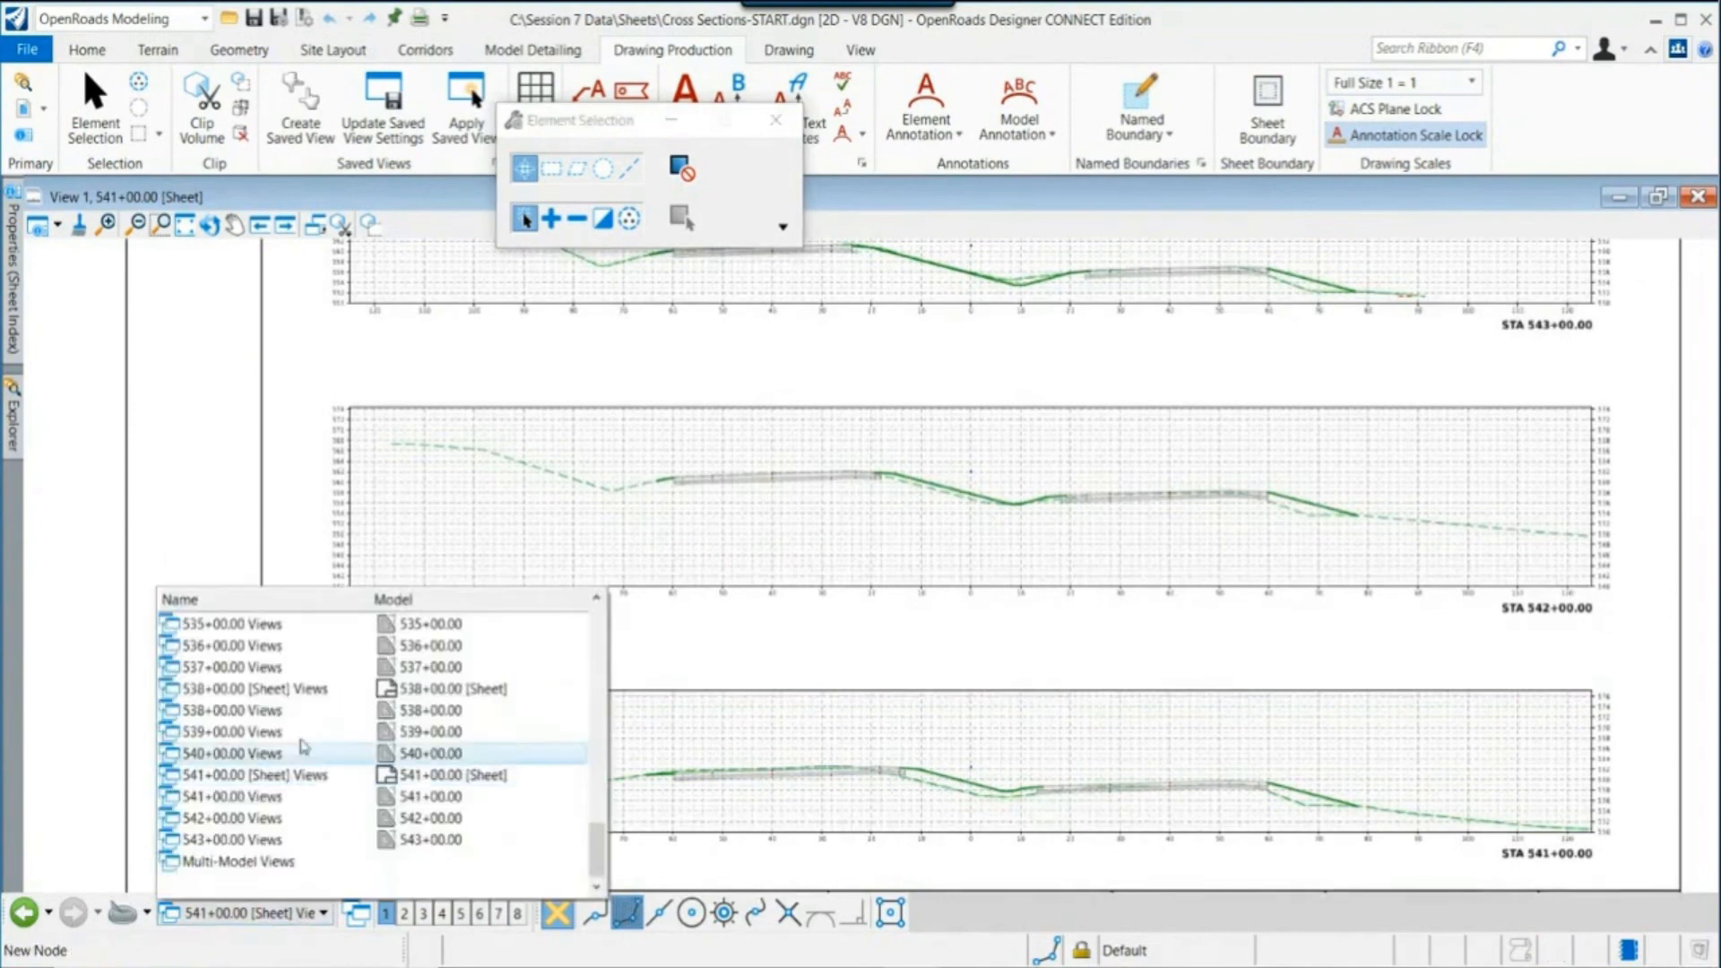
pyautogui.click(305, 690)
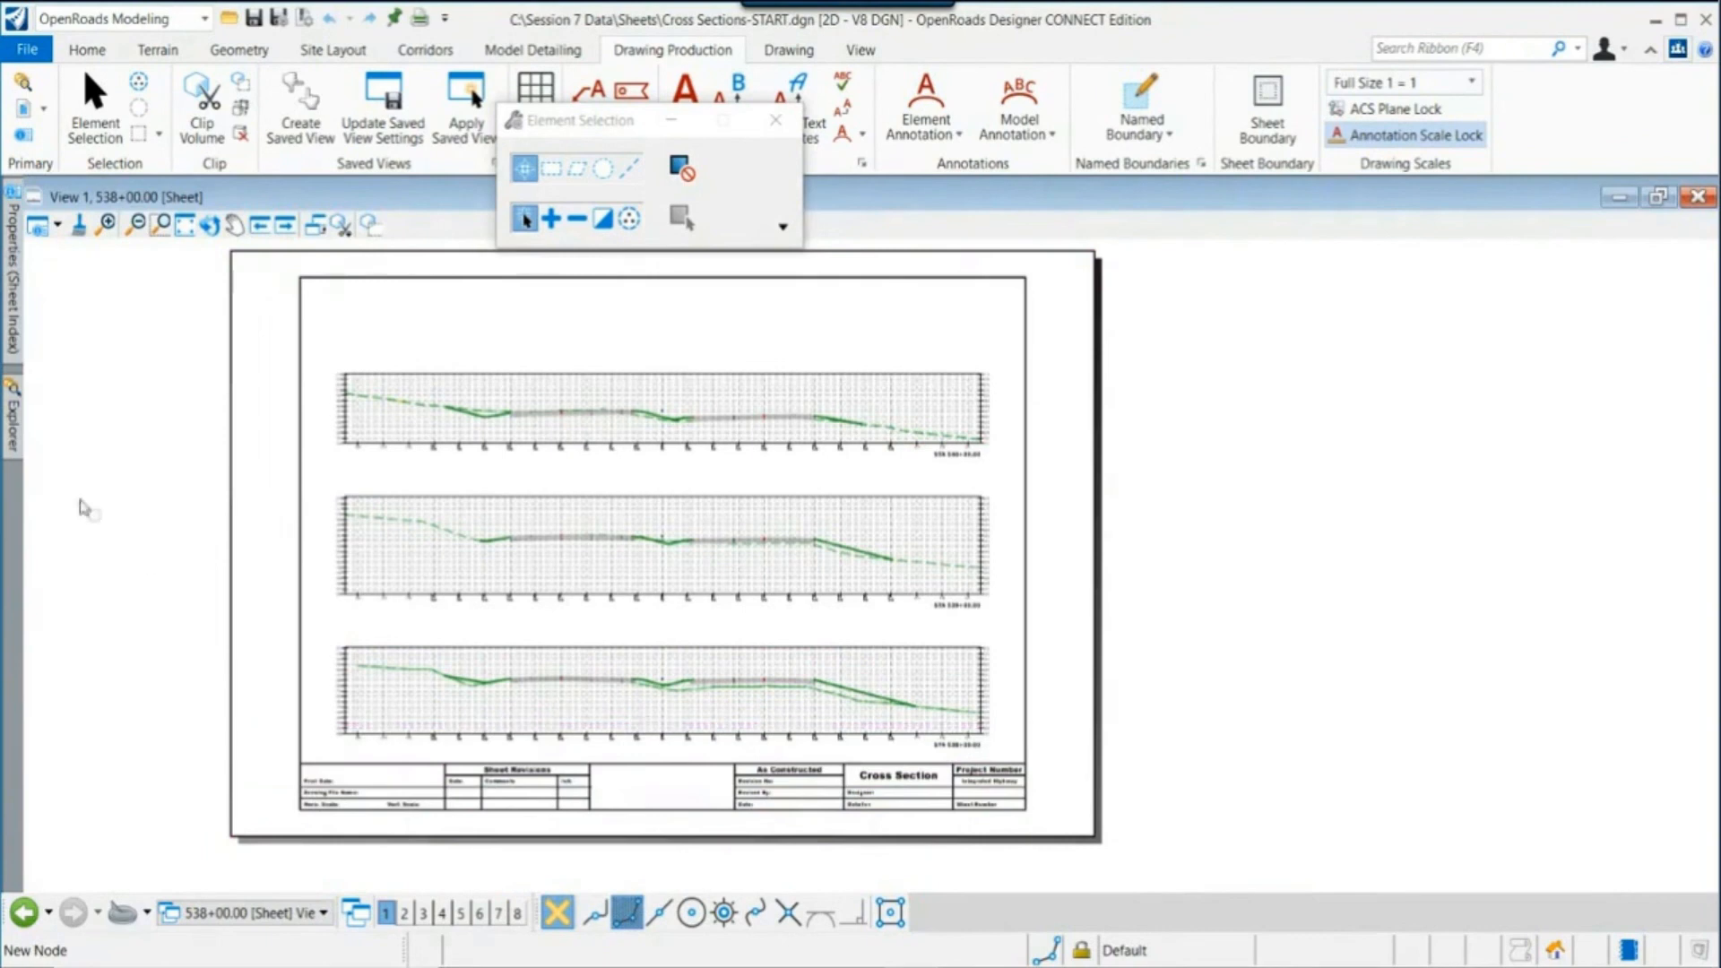
# Step: Keep the Explorer permanently open and look through the sheets listed in the Sheet Index
pyautogui.moveTo(29, 429)
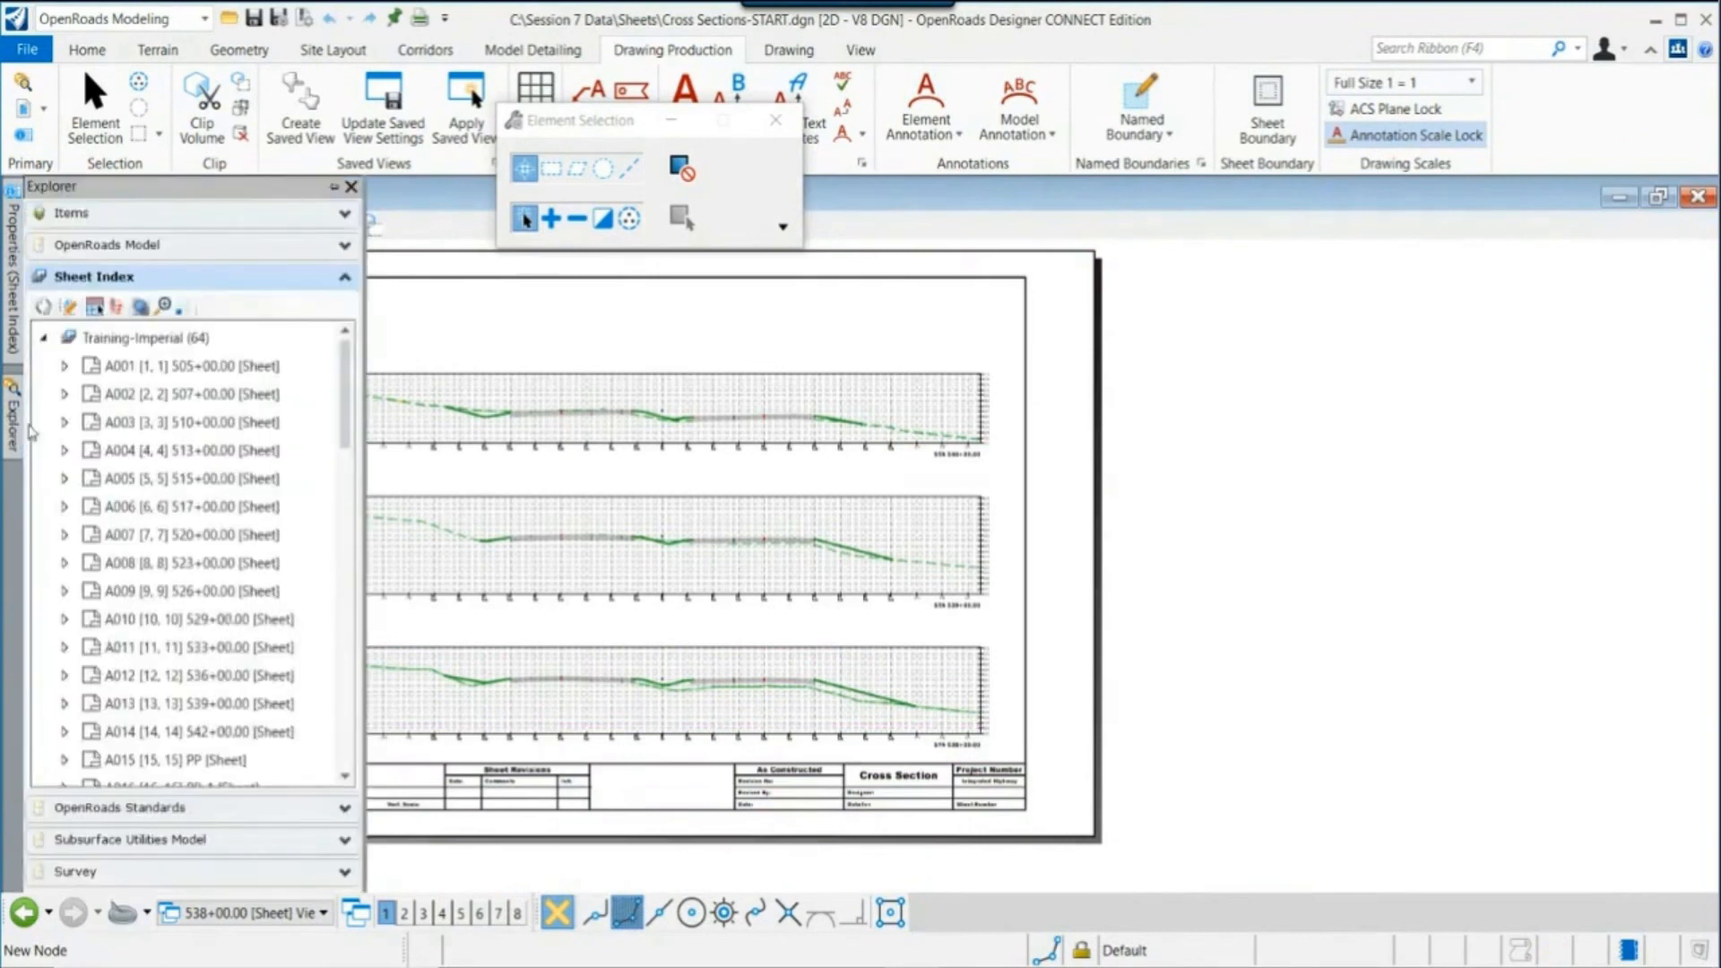
pyautogui.click(330, 187)
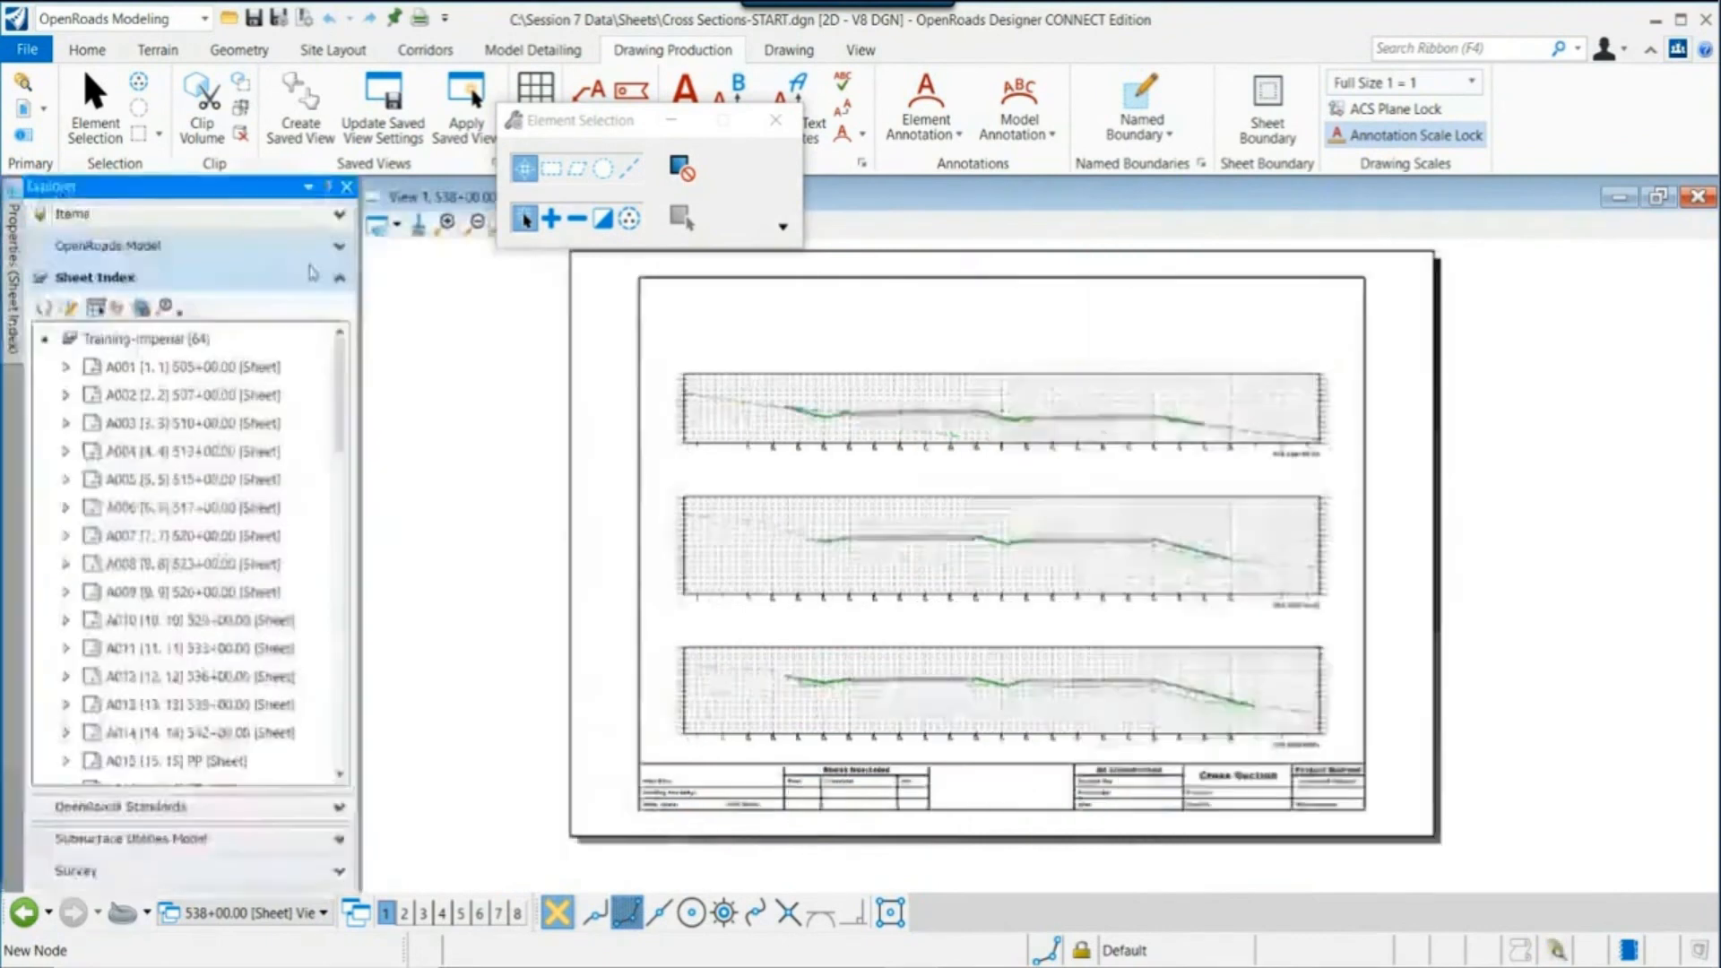
pyautogui.moveTo(337, 381); pyautogui.dragTo(333, 734)
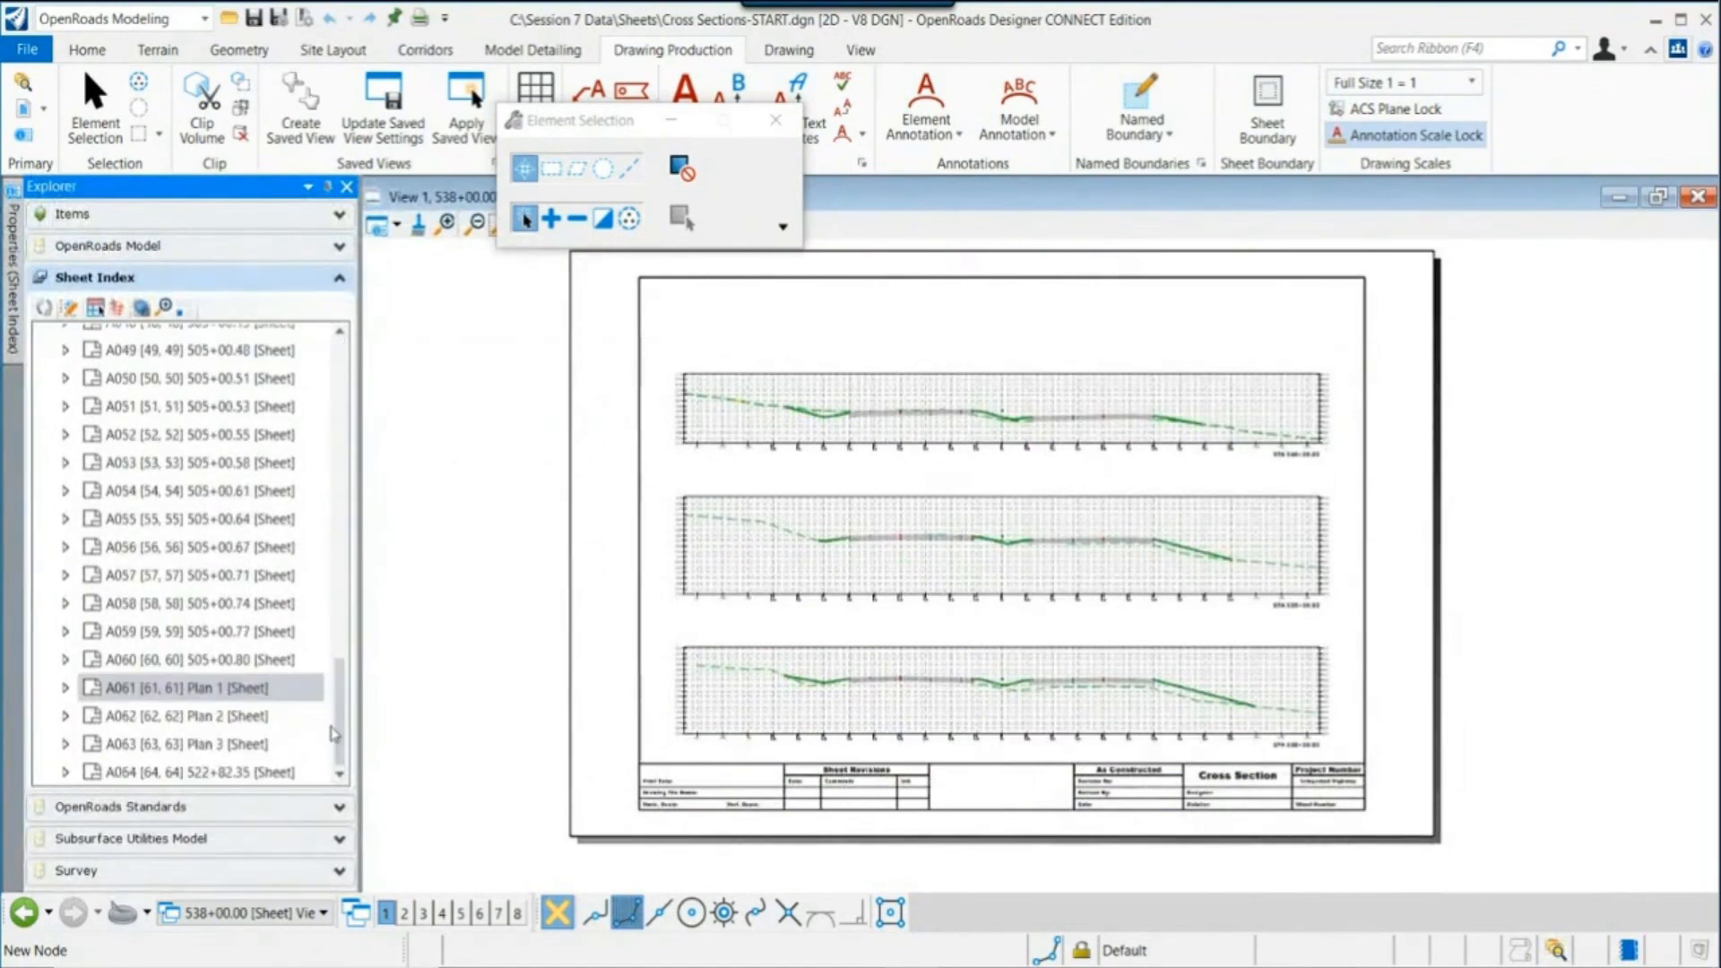
pyautogui.moveTo(334, 733); pyautogui.dragTo(371, 378)
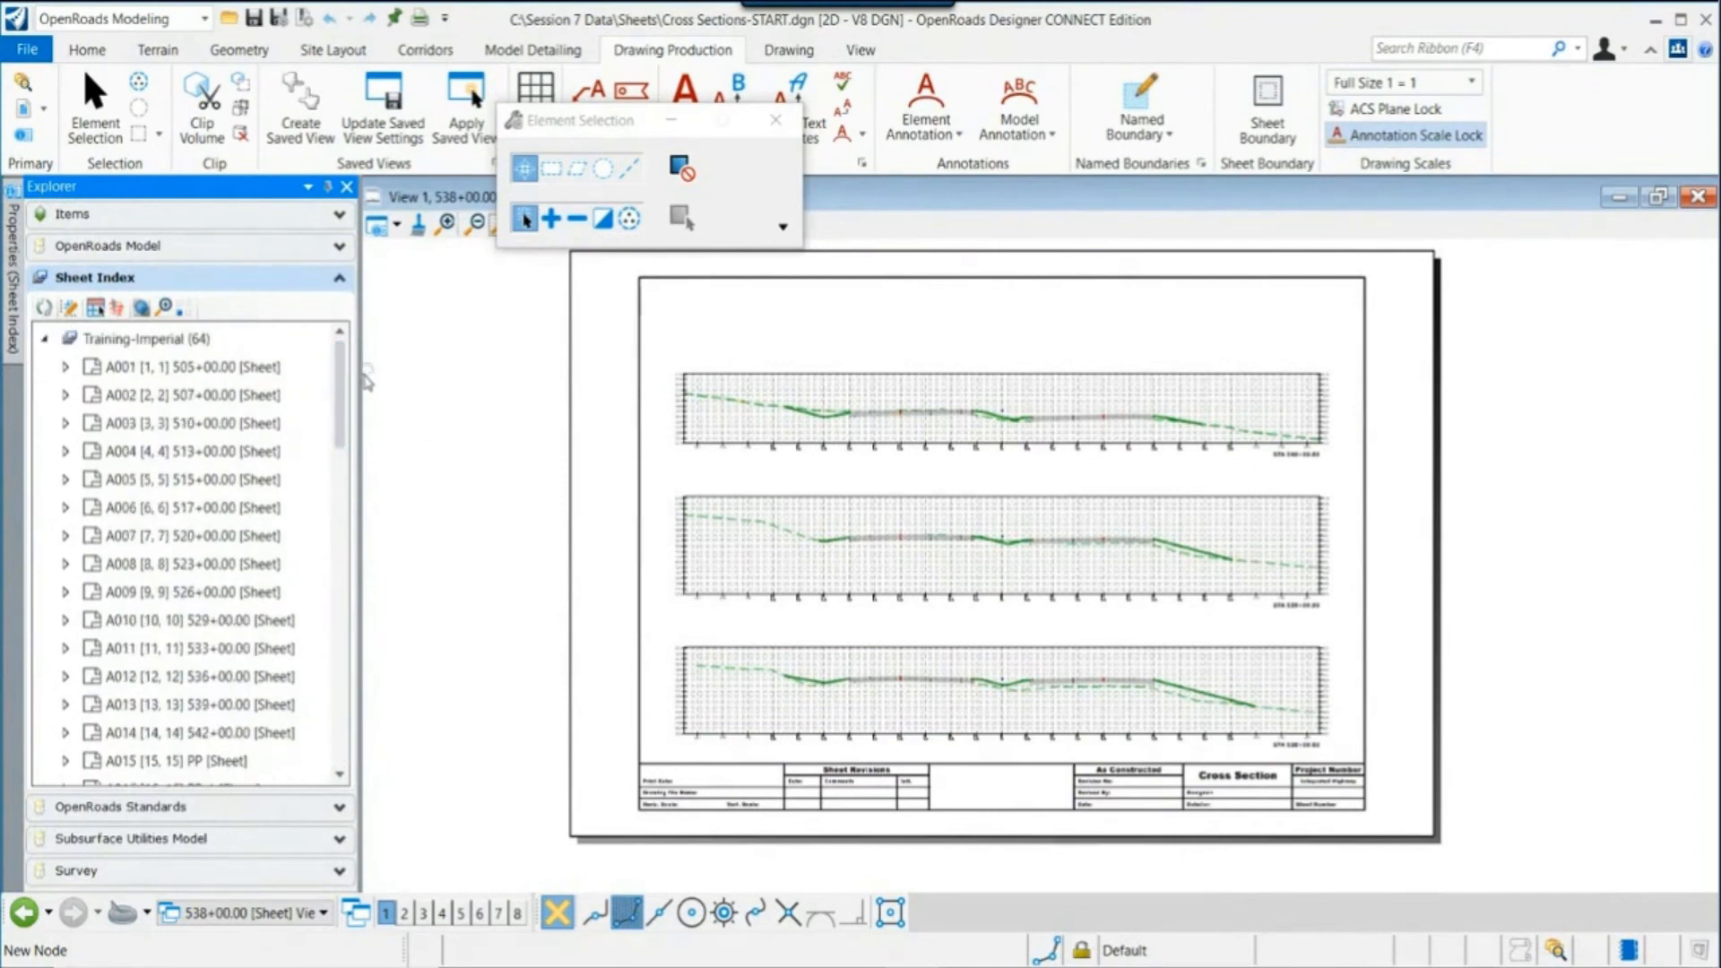
pyautogui.scroll(-3, 331, 461)
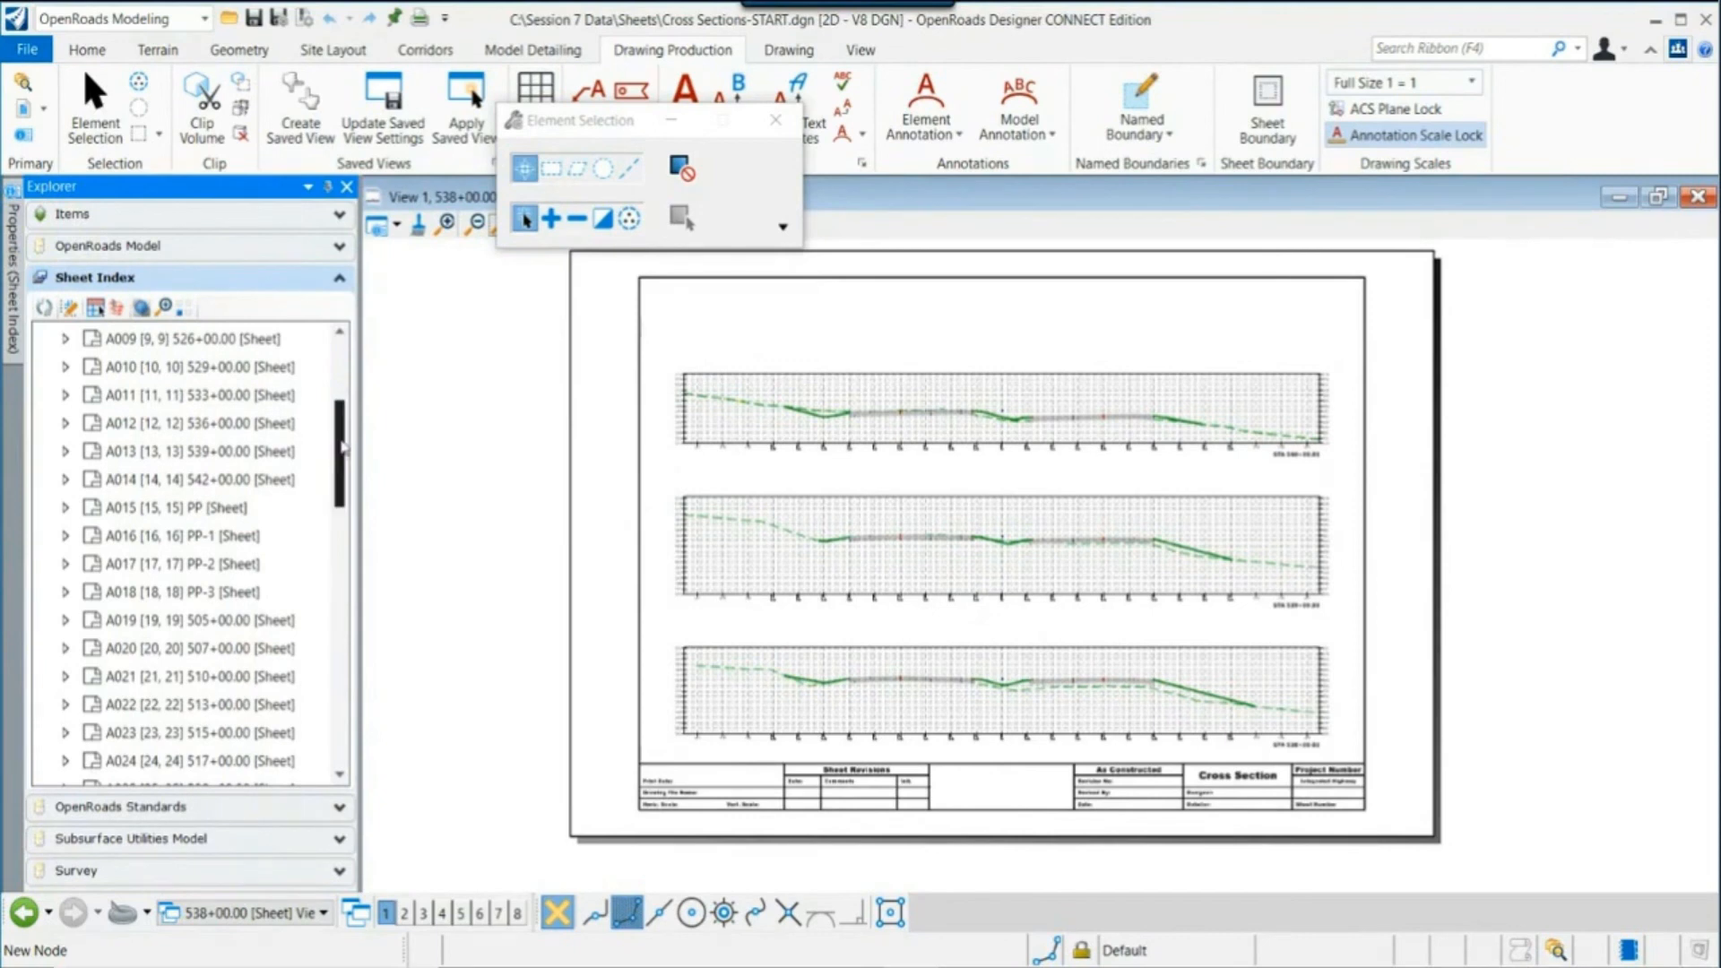
# Step: Browse the Sheet Index, try to open the 505+00.71 sheet, and open the A032 541+00.00 sheet
pyautogui.moveTo(343, 448); pyautogui.dragTo(348, 722)
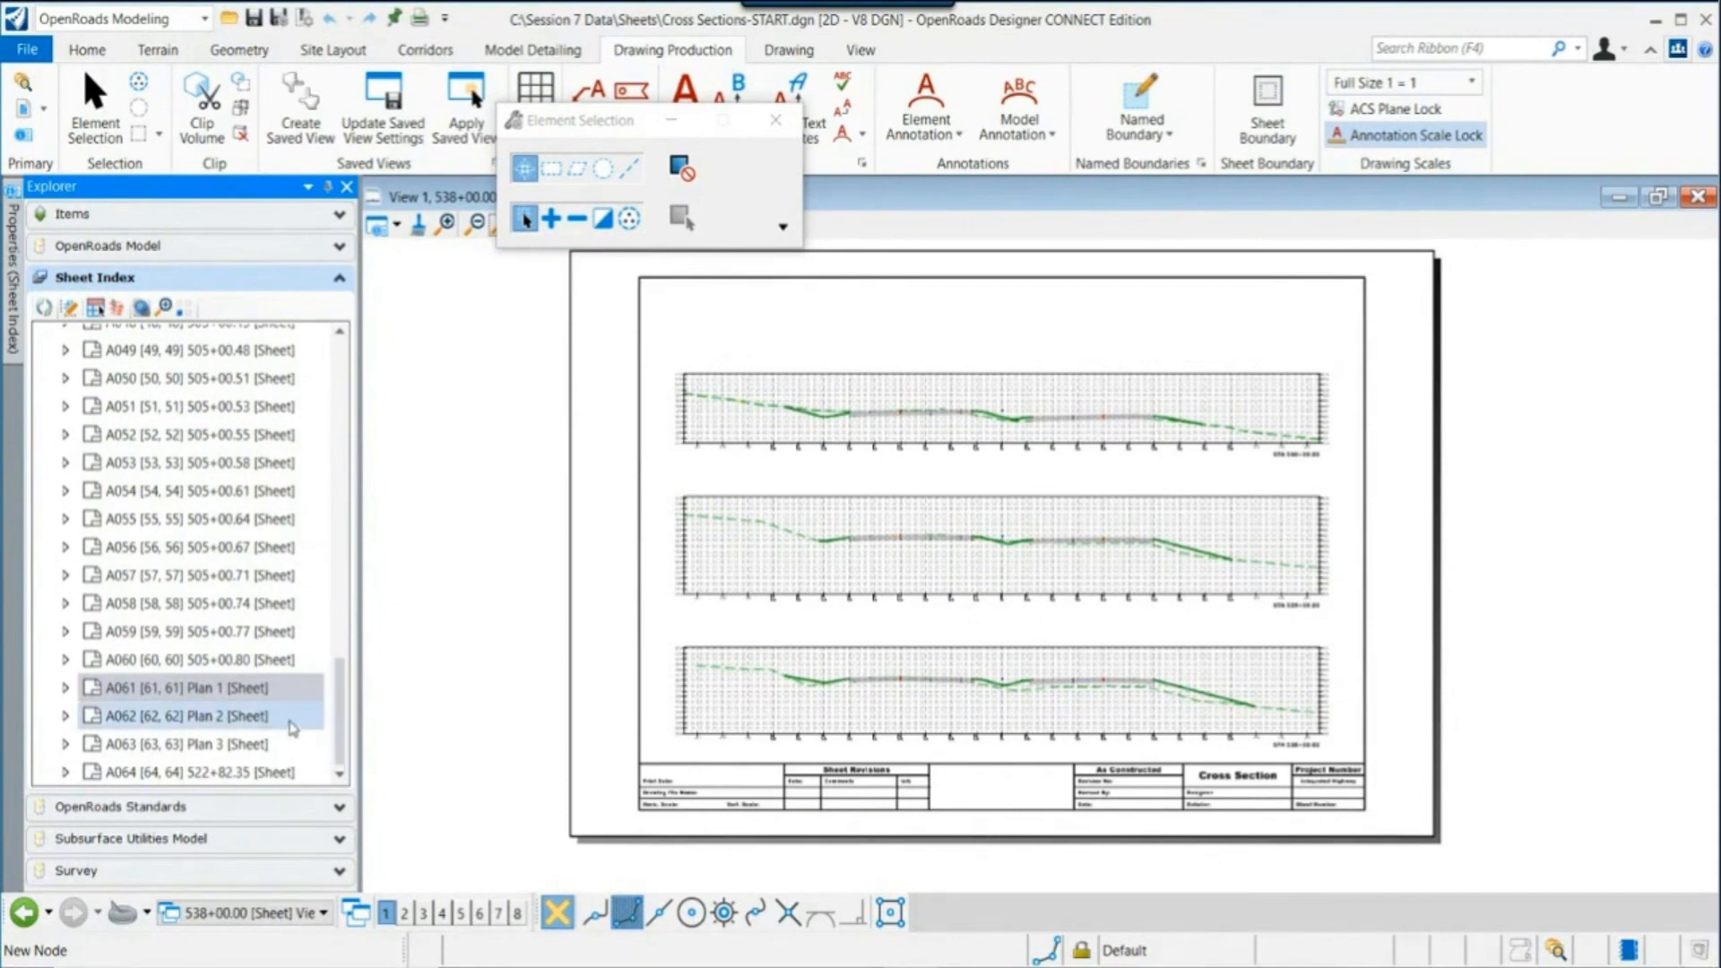
pyautogui.doubleClick(247, 578)
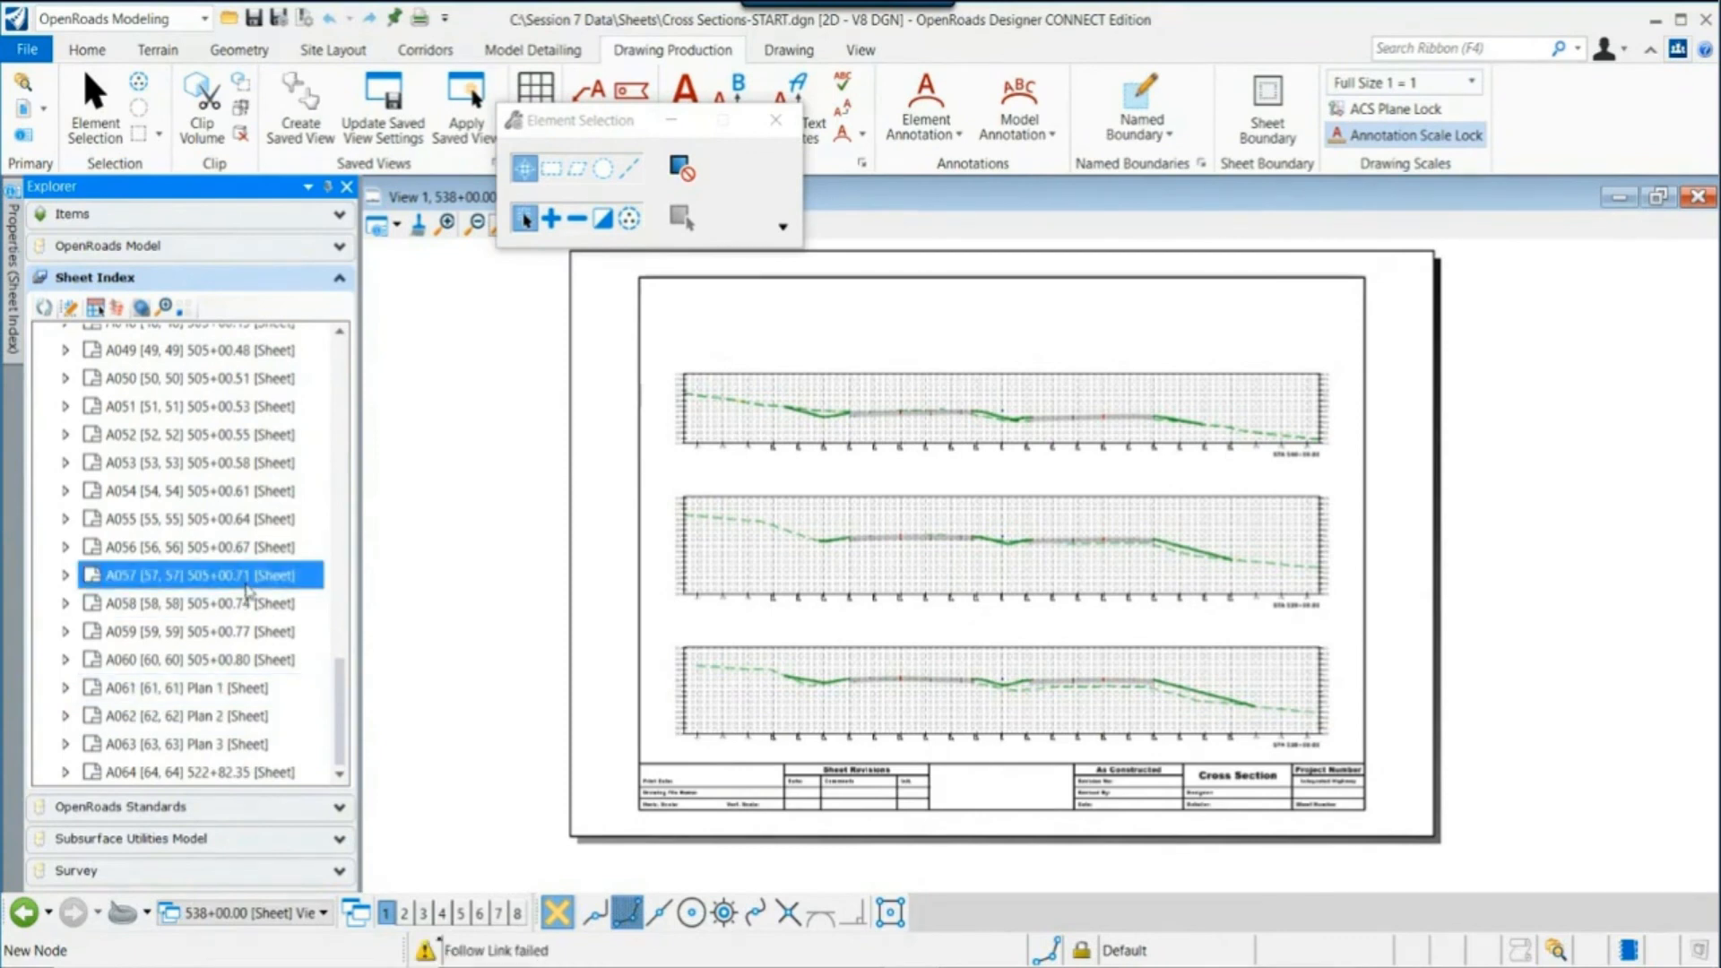
pyautogui.moveTo(341, 692); pyautogui.dragTo(351, 572)
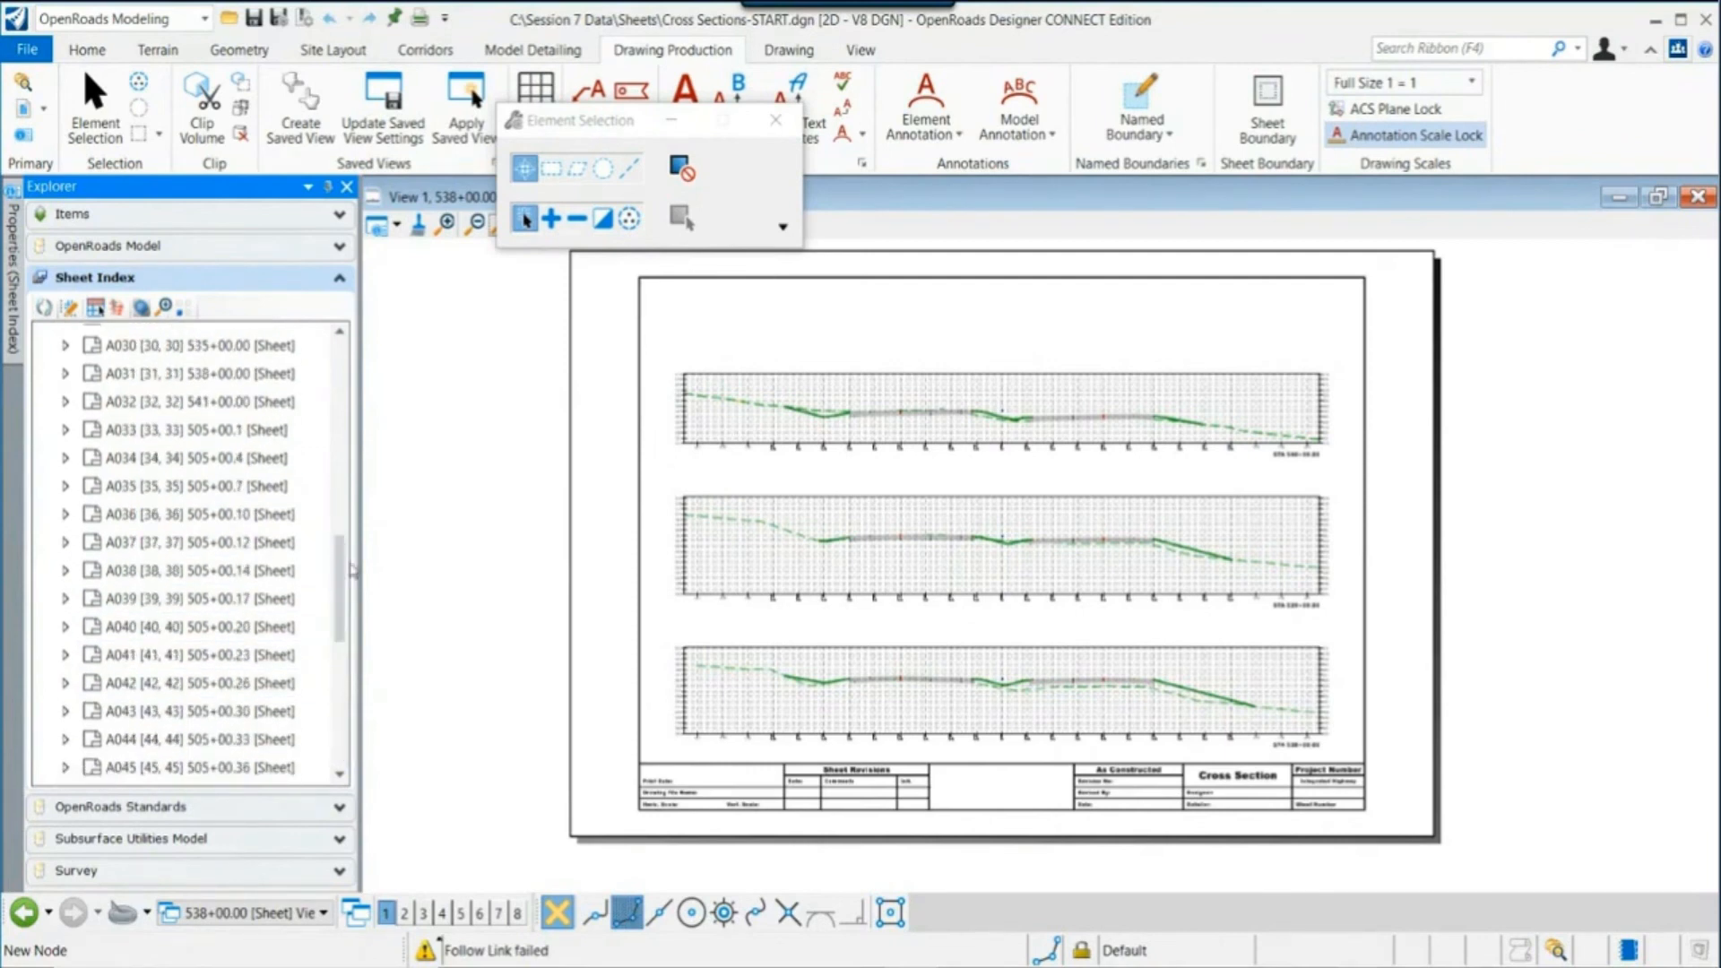
pyautogui.doubleClick(281, 402)
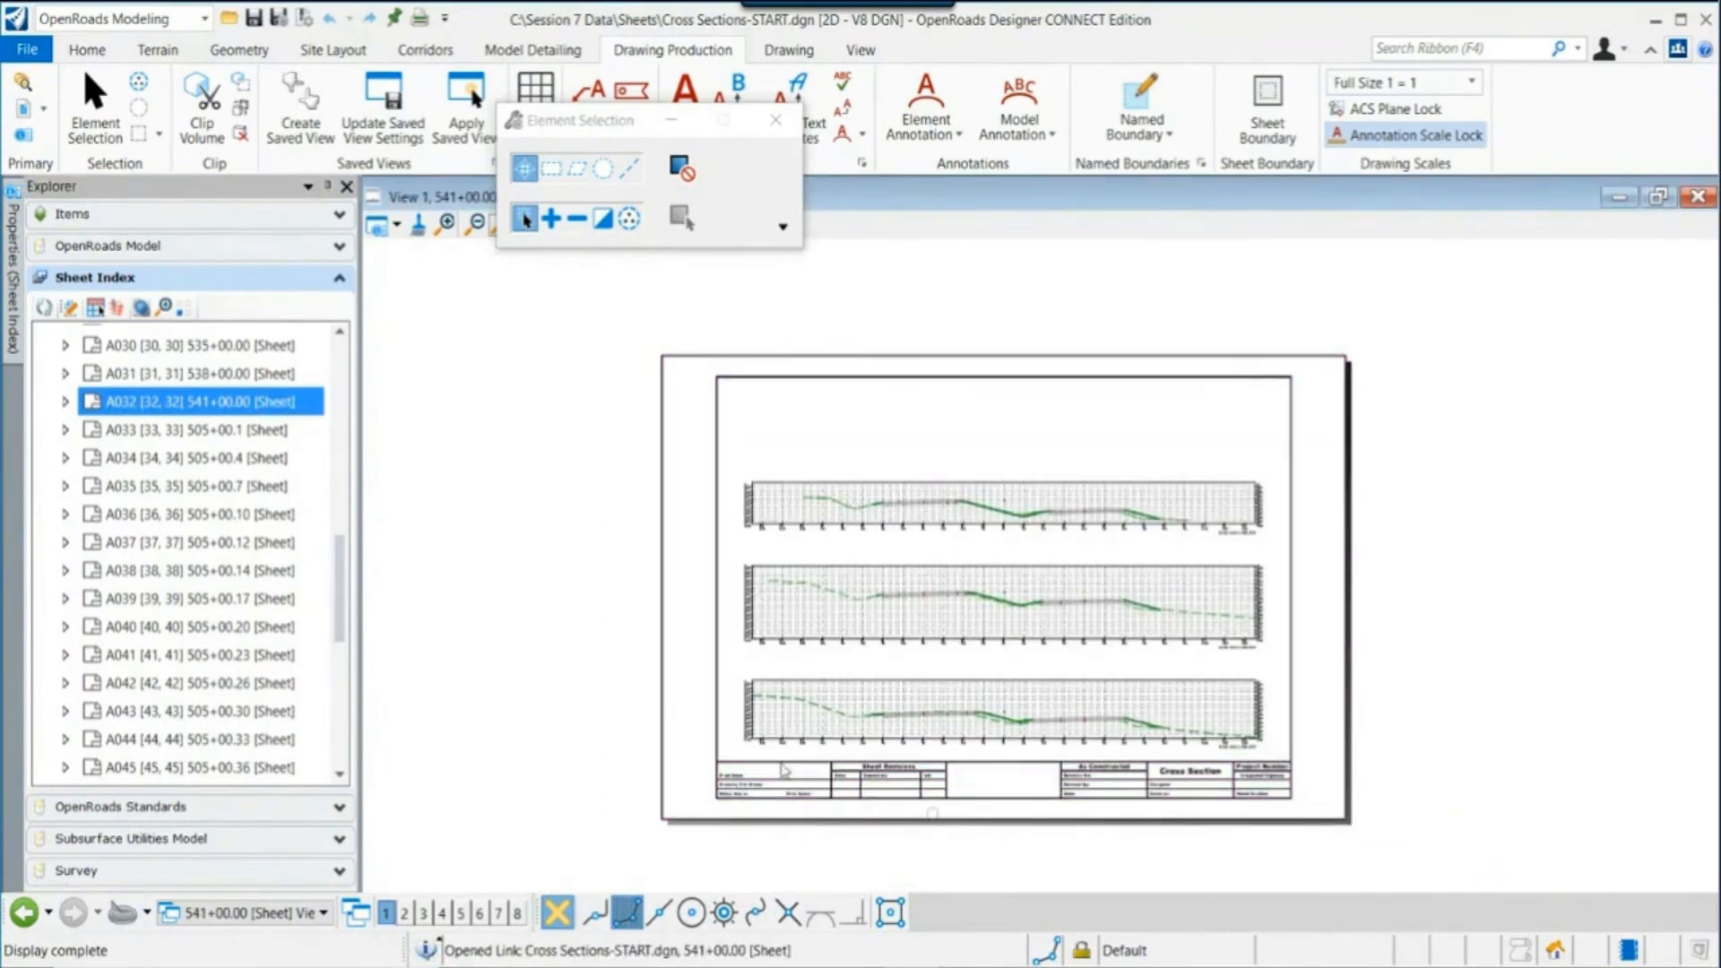
# Step: Open the Plan 3 sheet from the Sheet Index and return to the Default-3D model of Cross Sections-START.dgn
pyautogui.moveTo(345, 583); pyautogui.dragTo(344, 716)
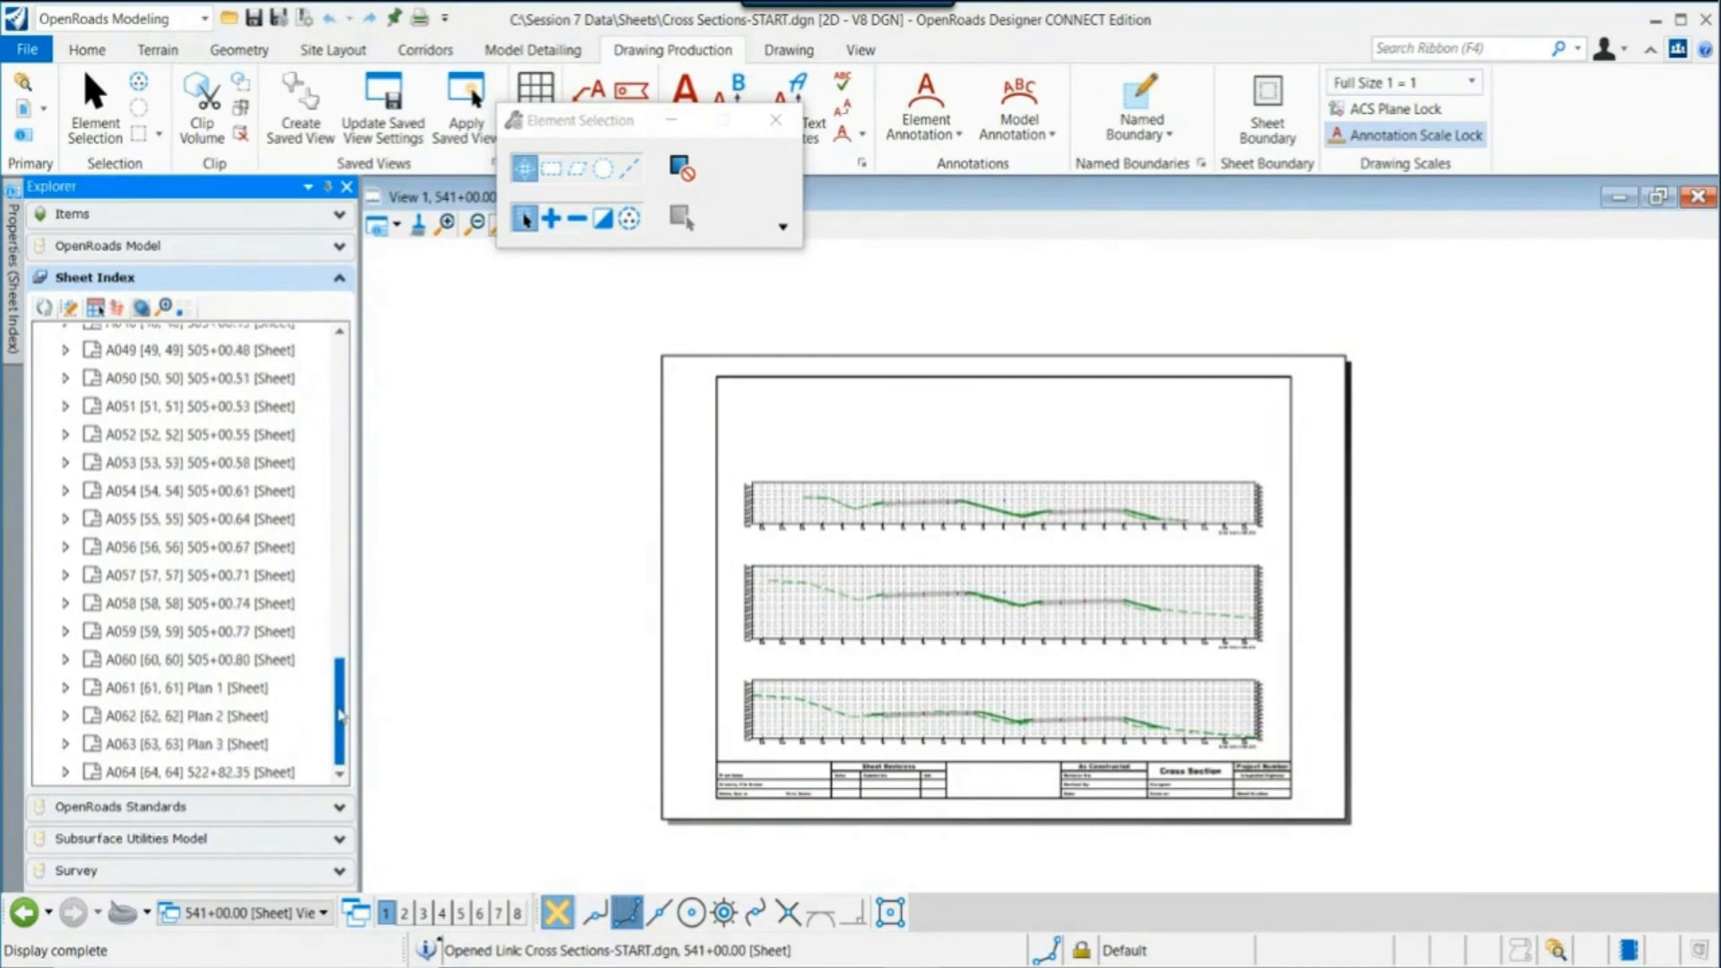
pyautogui.doubleClick(258, 741)
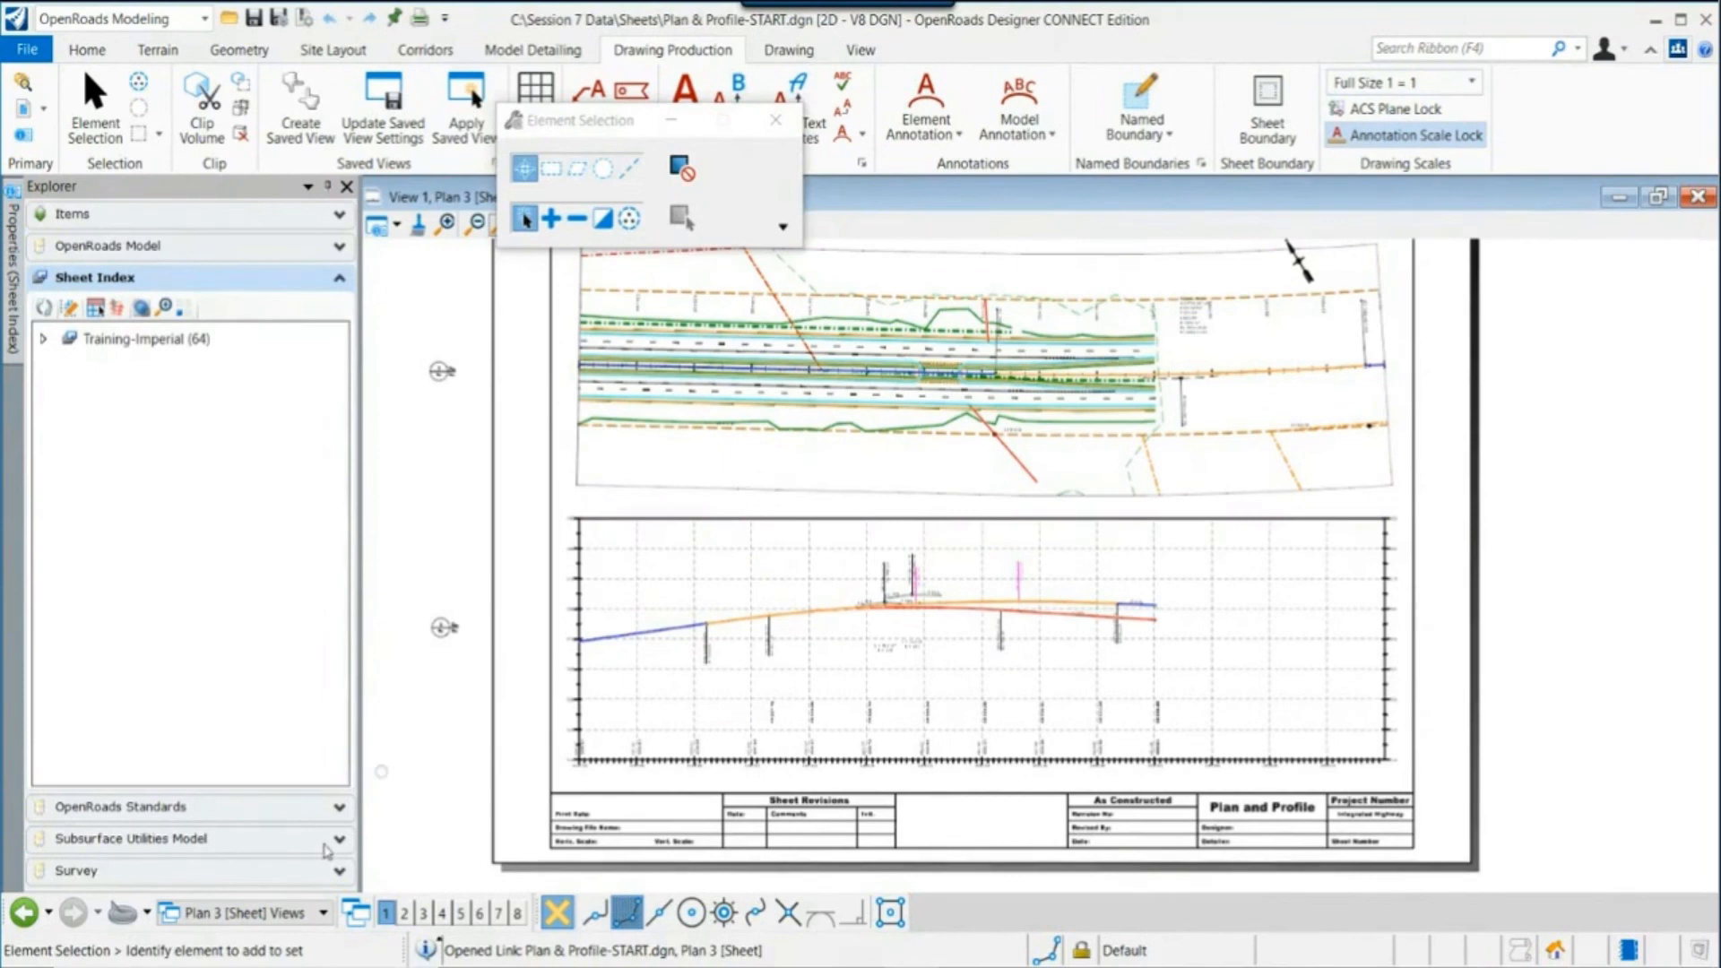
pyautogui.click(48, 913)
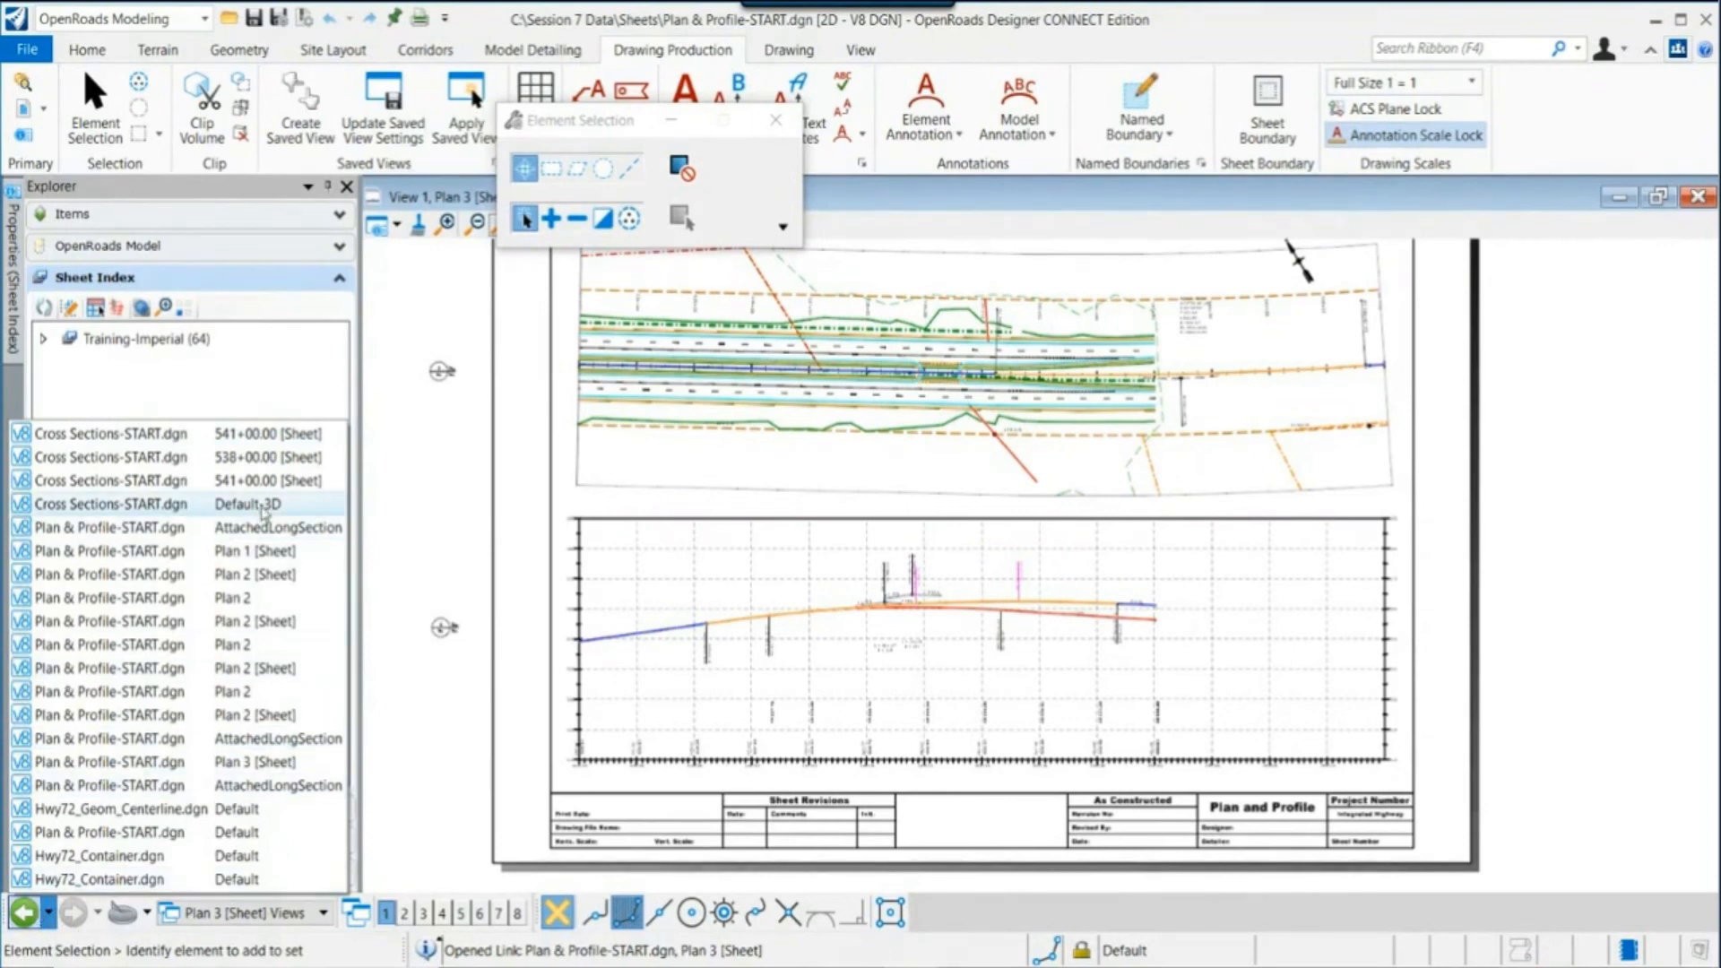
pyautogui.click(192, 507)
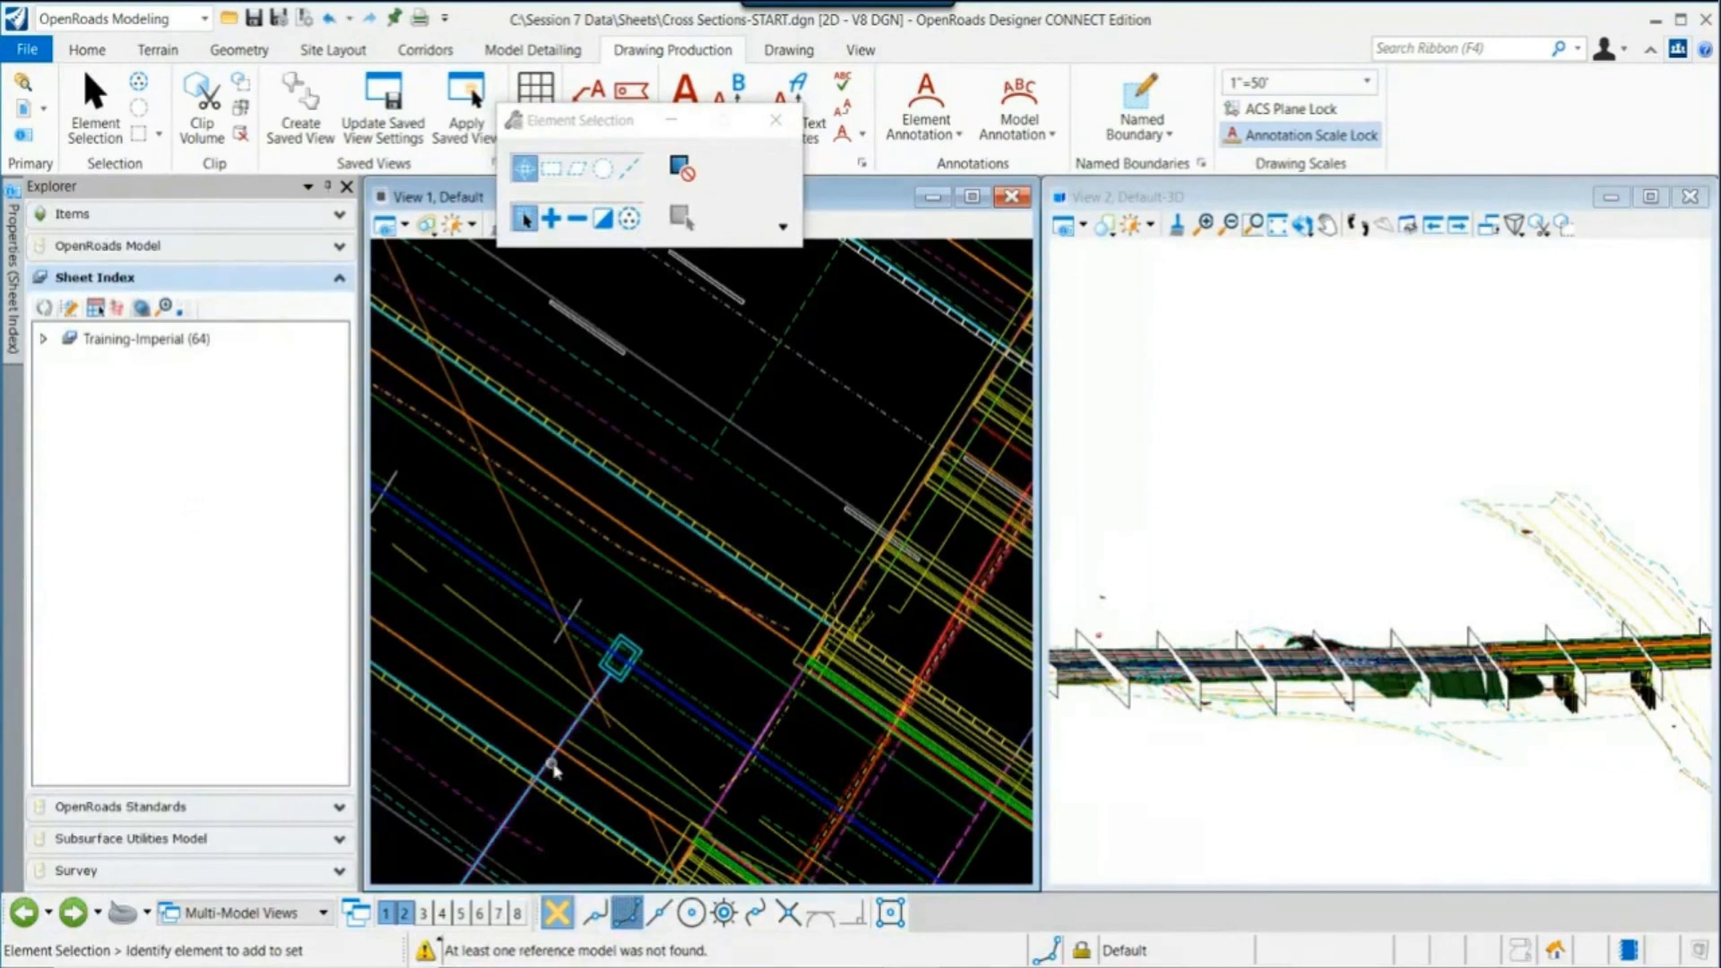
# Step: Open the 507+00.00 sheet views and the 520+00.00 sheet views to review their cross sections
pyautogui.click(274, 912)
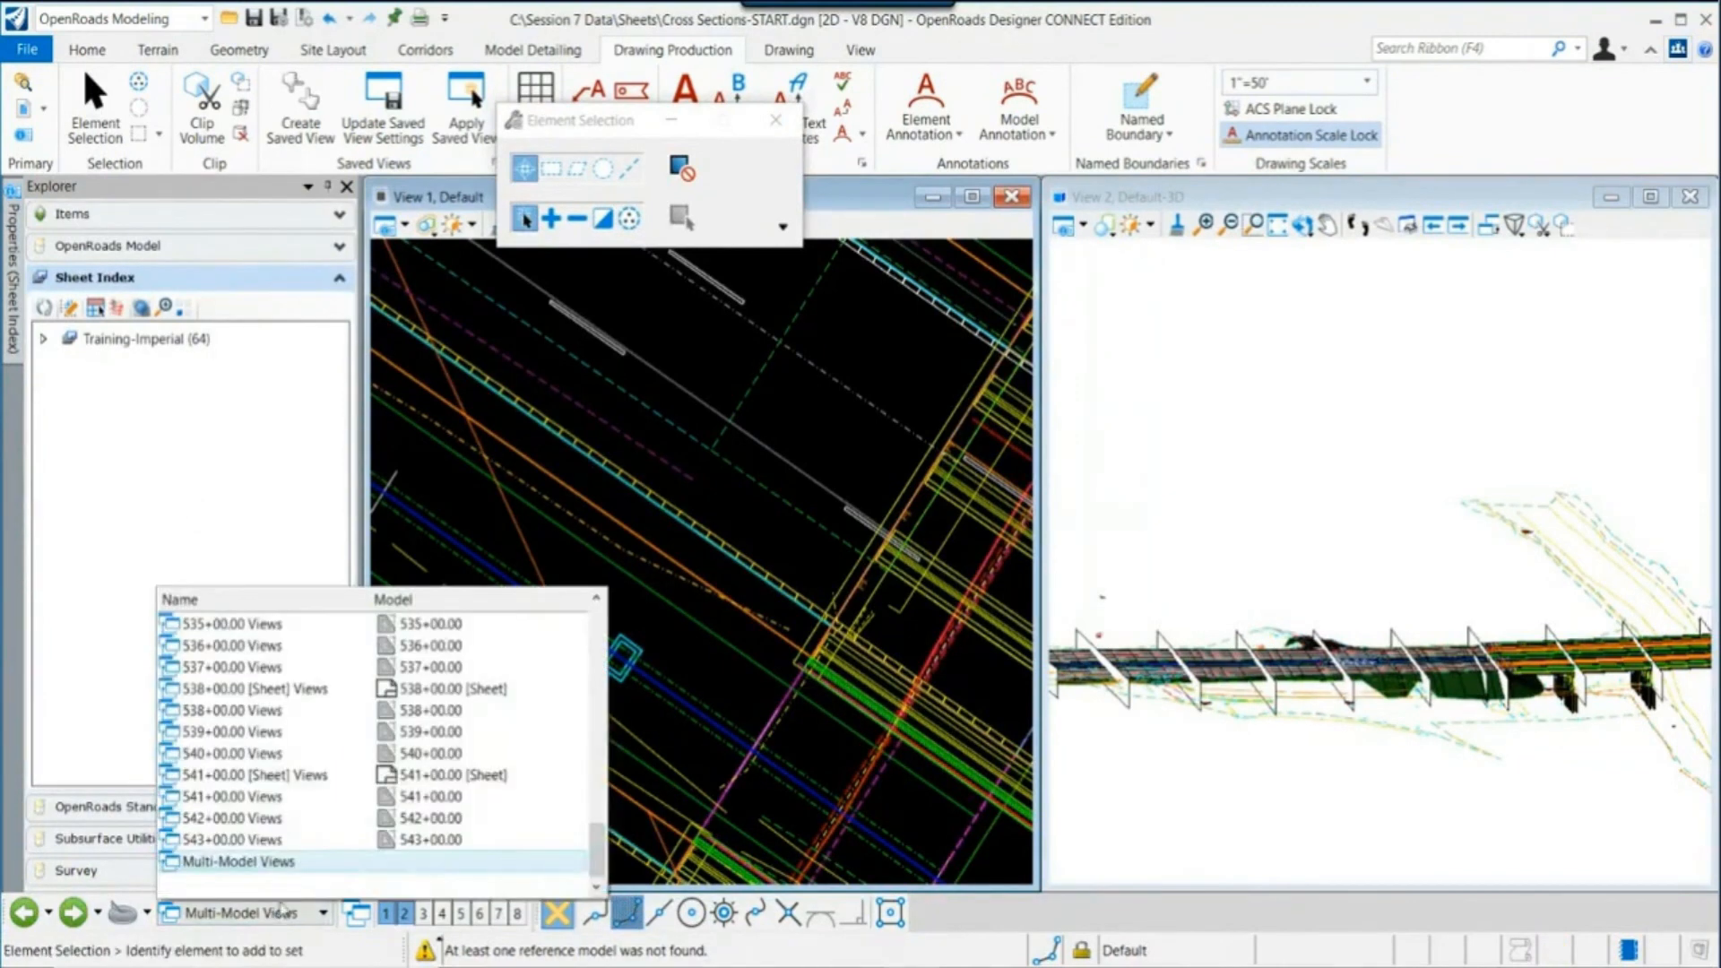
pyautogui.scroll(4, 314, 833)
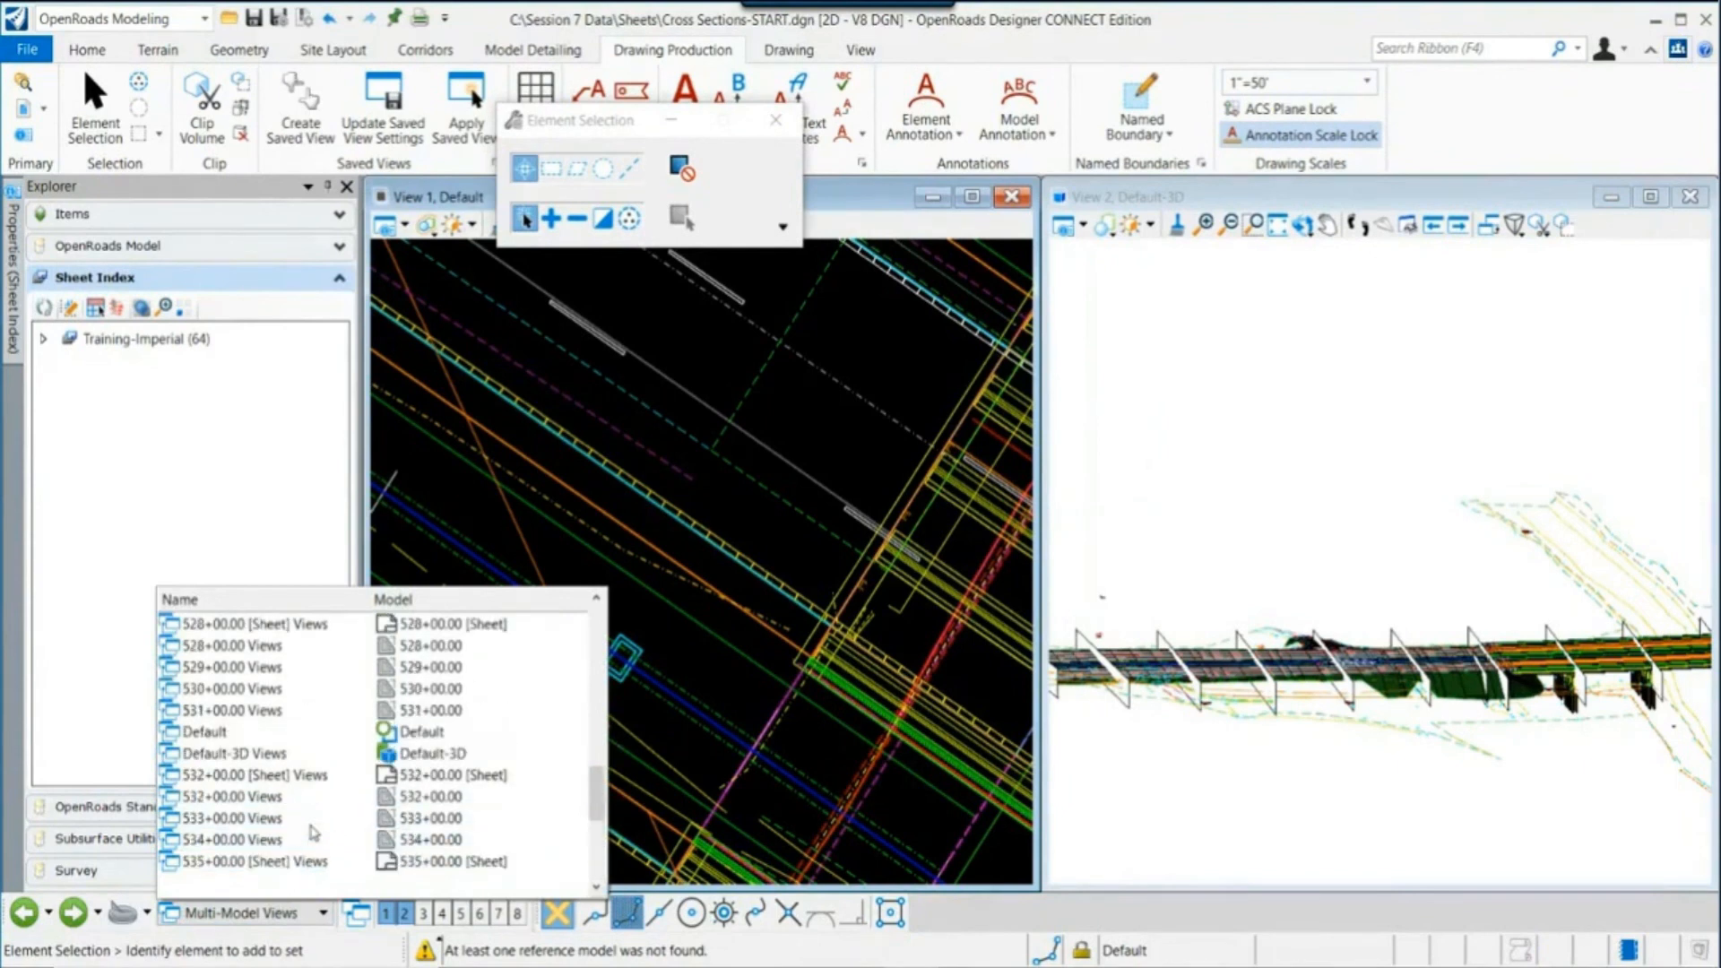
pyautogui.scroll(8, 311, 789)
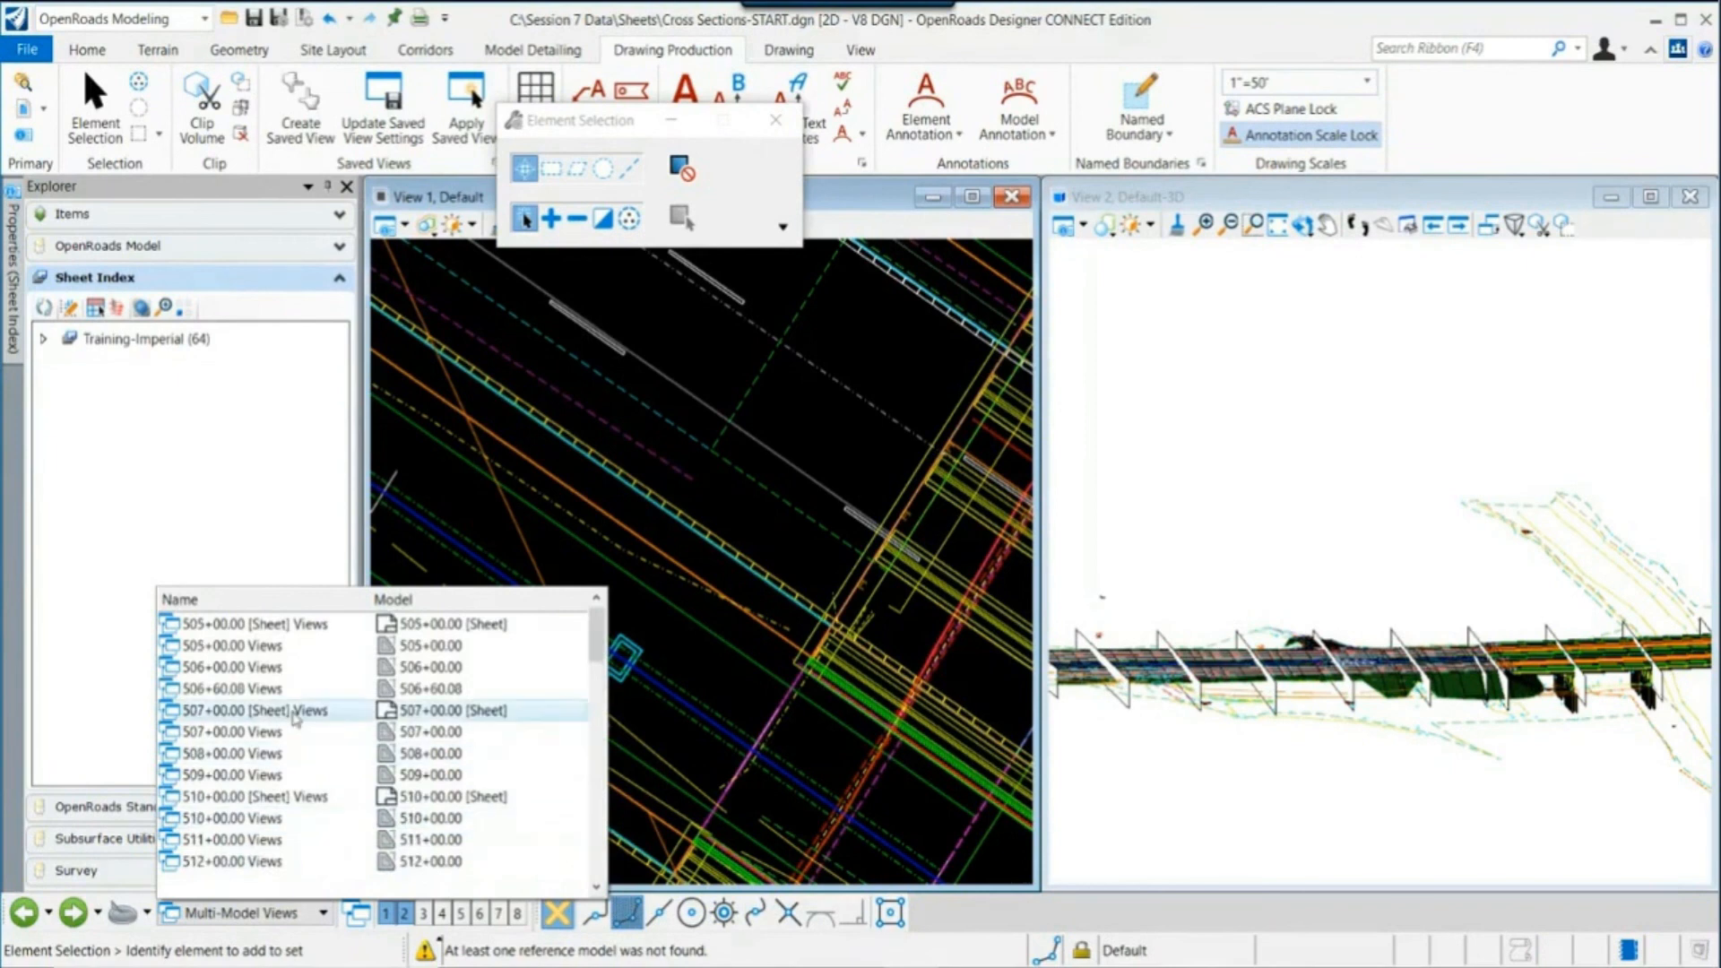
pyautogui.click(296, 711)
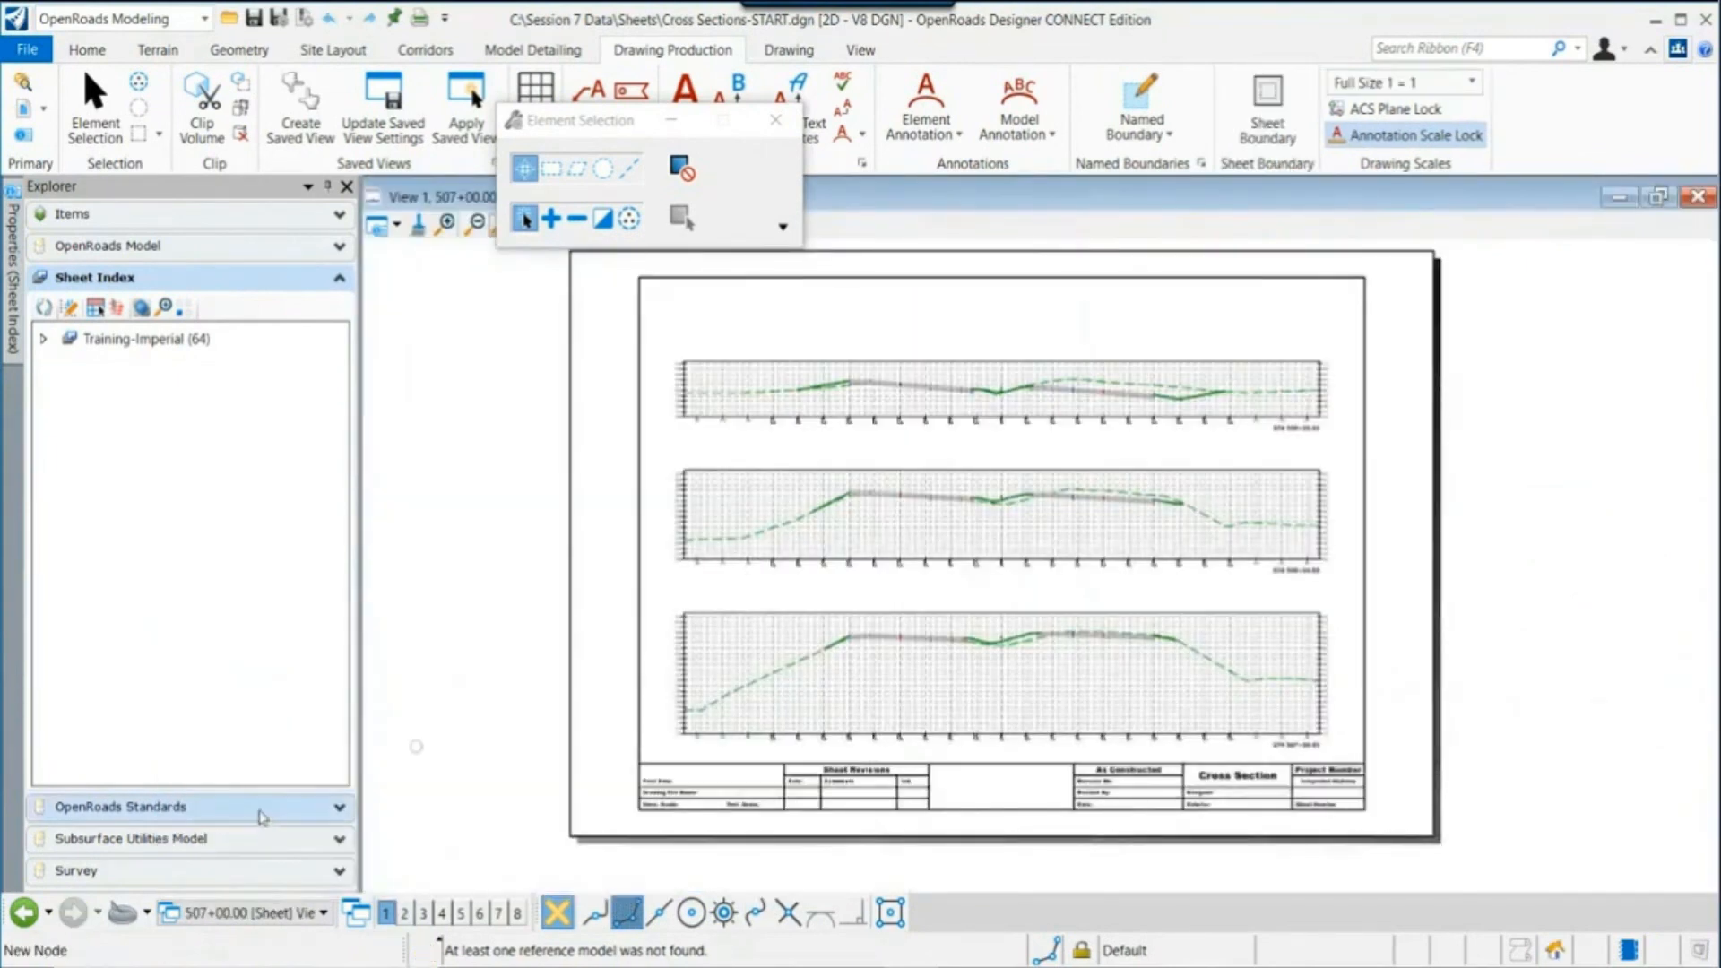
pyautogui.click(264, 913)
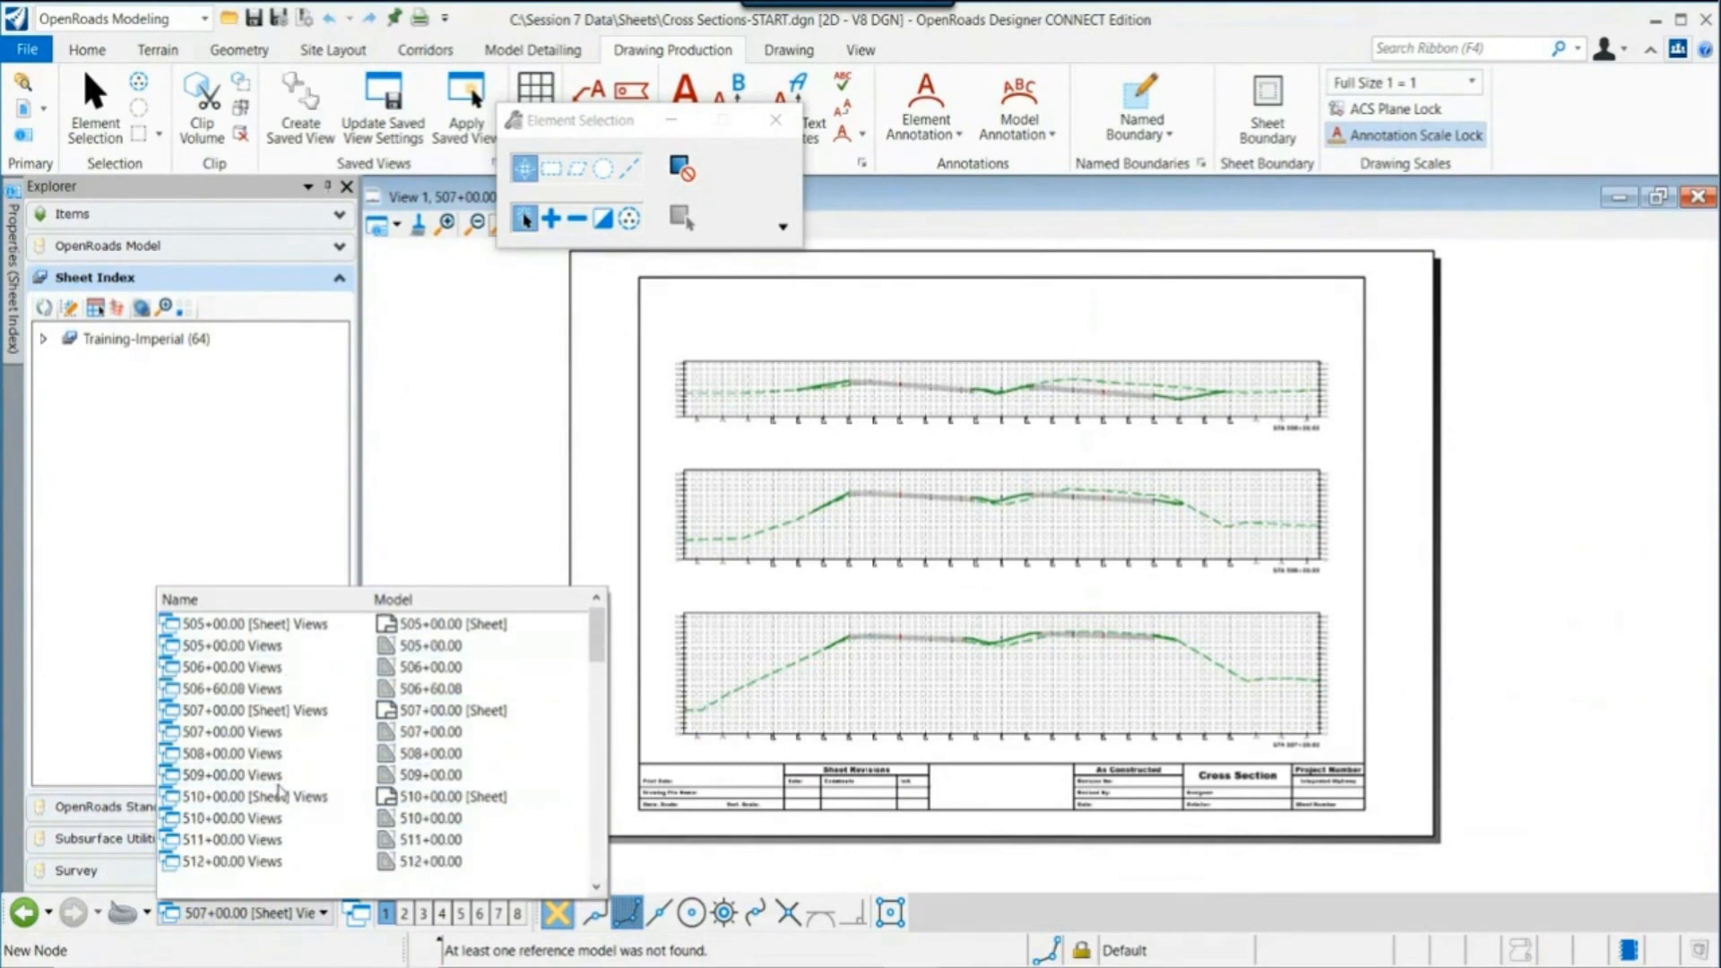
pyautogui.scroll(-4, 280, 793)
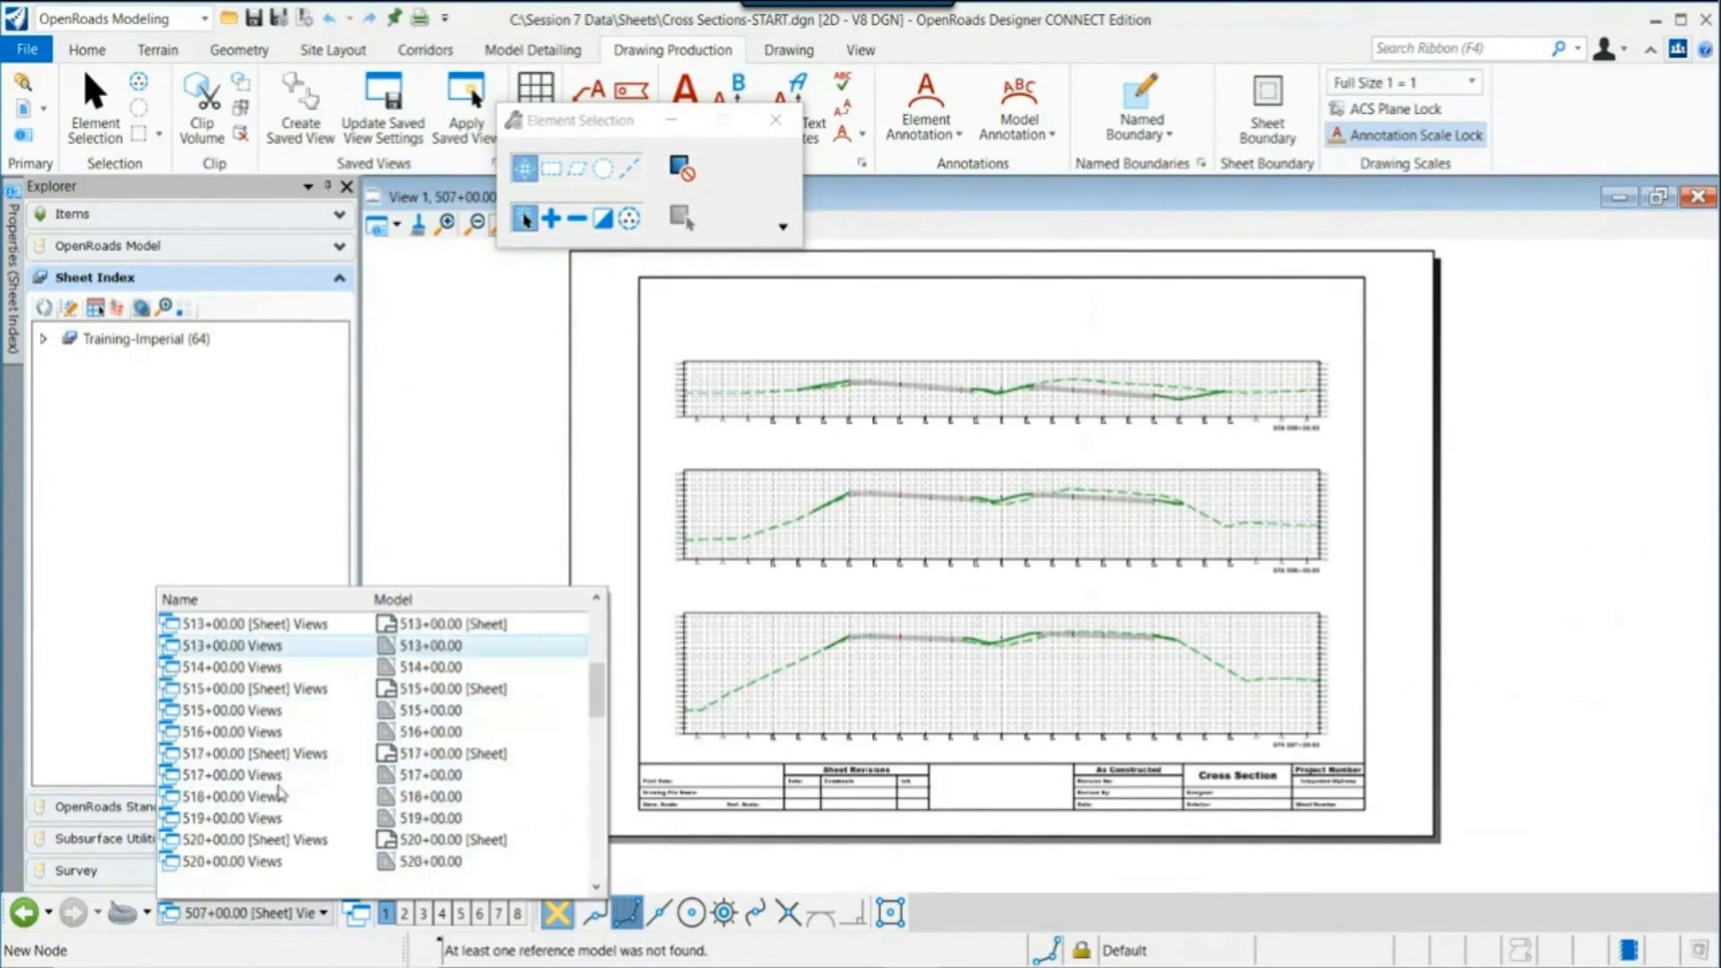
pyautogui.click(283, 840)
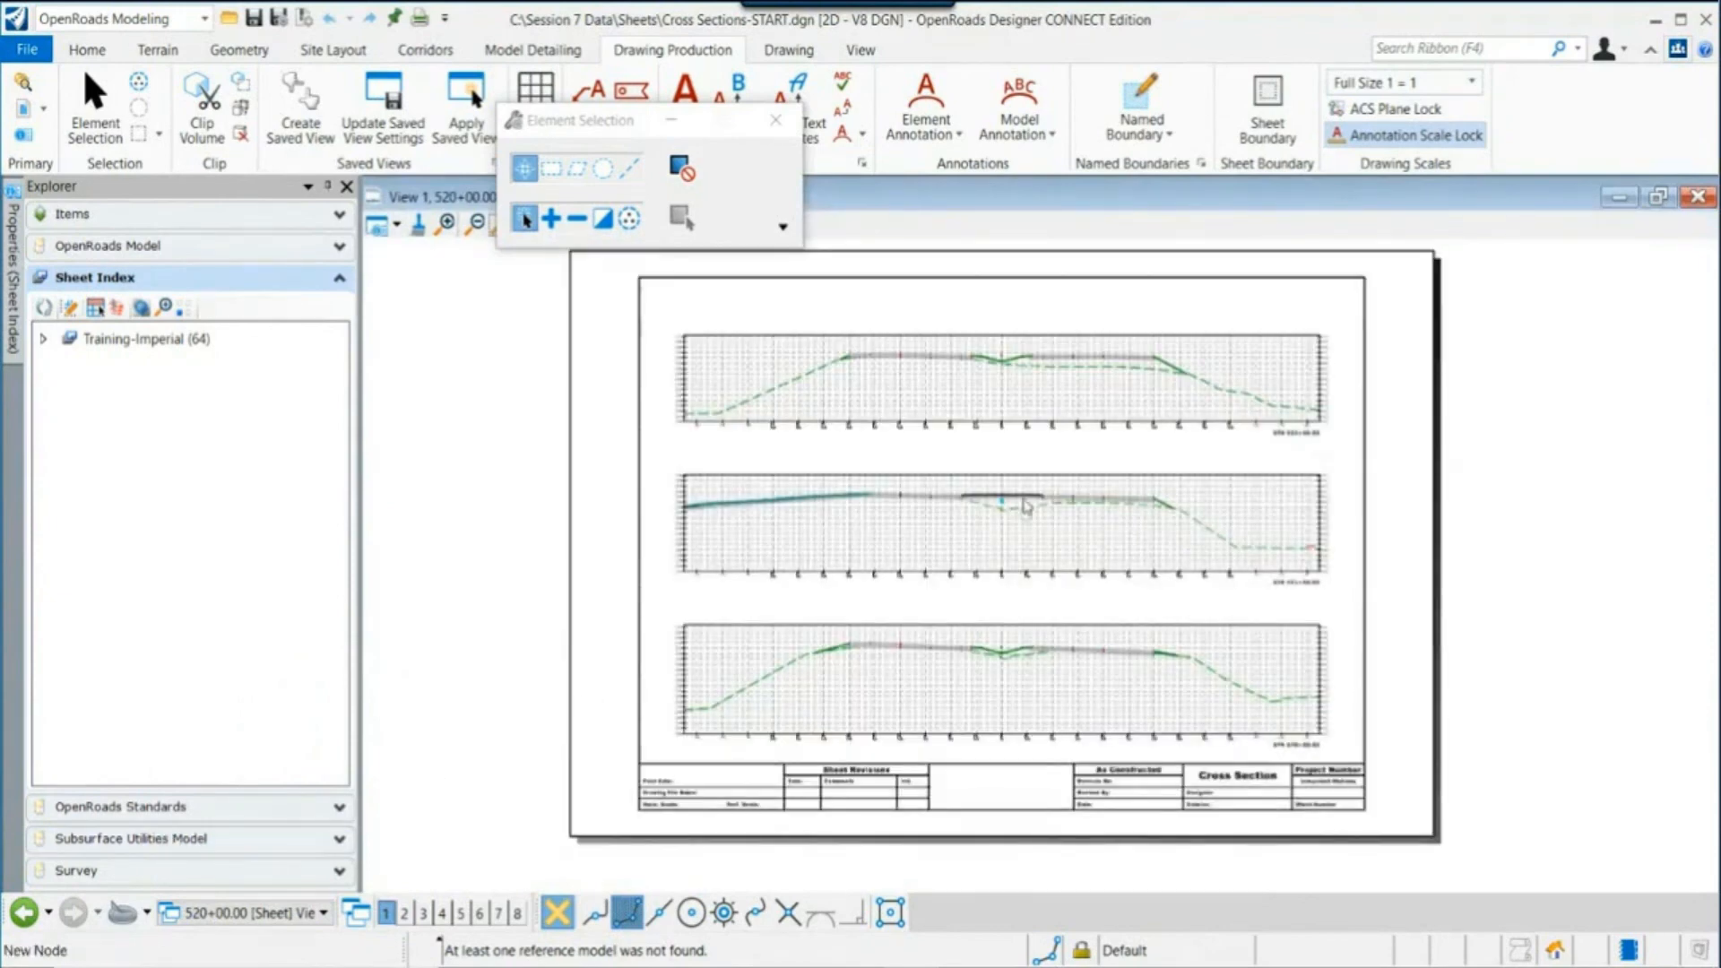
# Step: Examine the STA 521+00.00 section on the 520+00.00 sheet up close, including the median crossing and the small circle beneath it
pyautogui.scroll(3, 1004, 493)
pyautogui.scroll(-5, 858, 603)
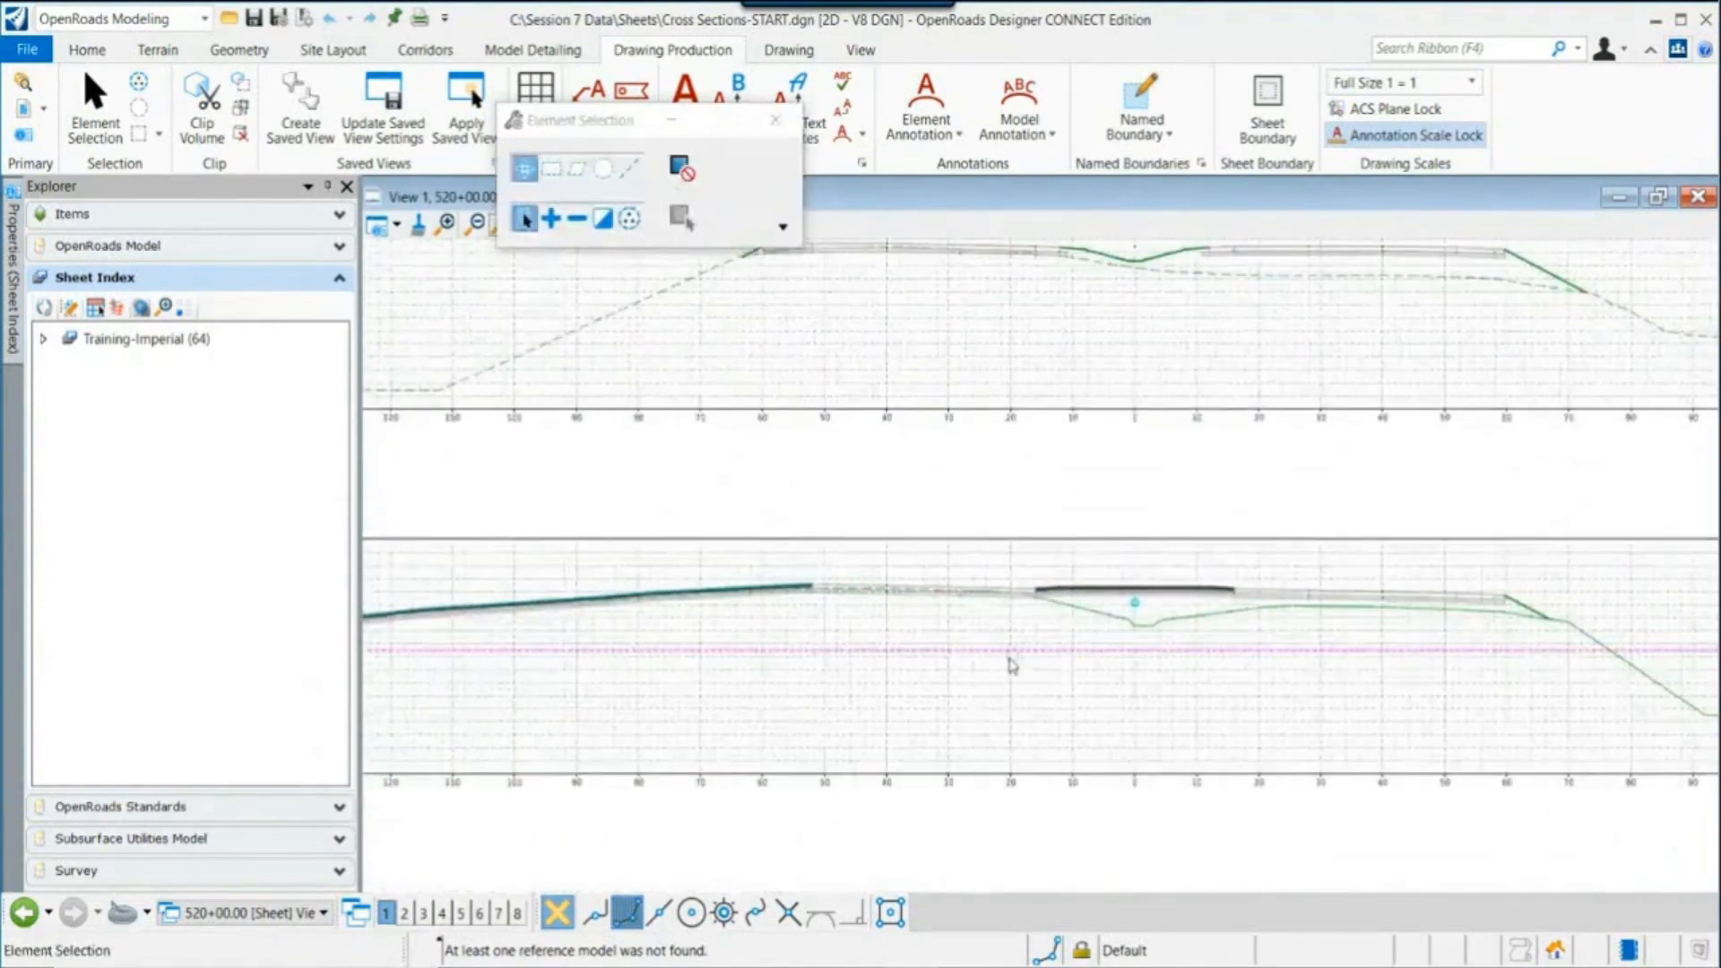
pyautogui.scroll(-3, 1013, 661)
pyautogui.scroll(3, 1252, 743)
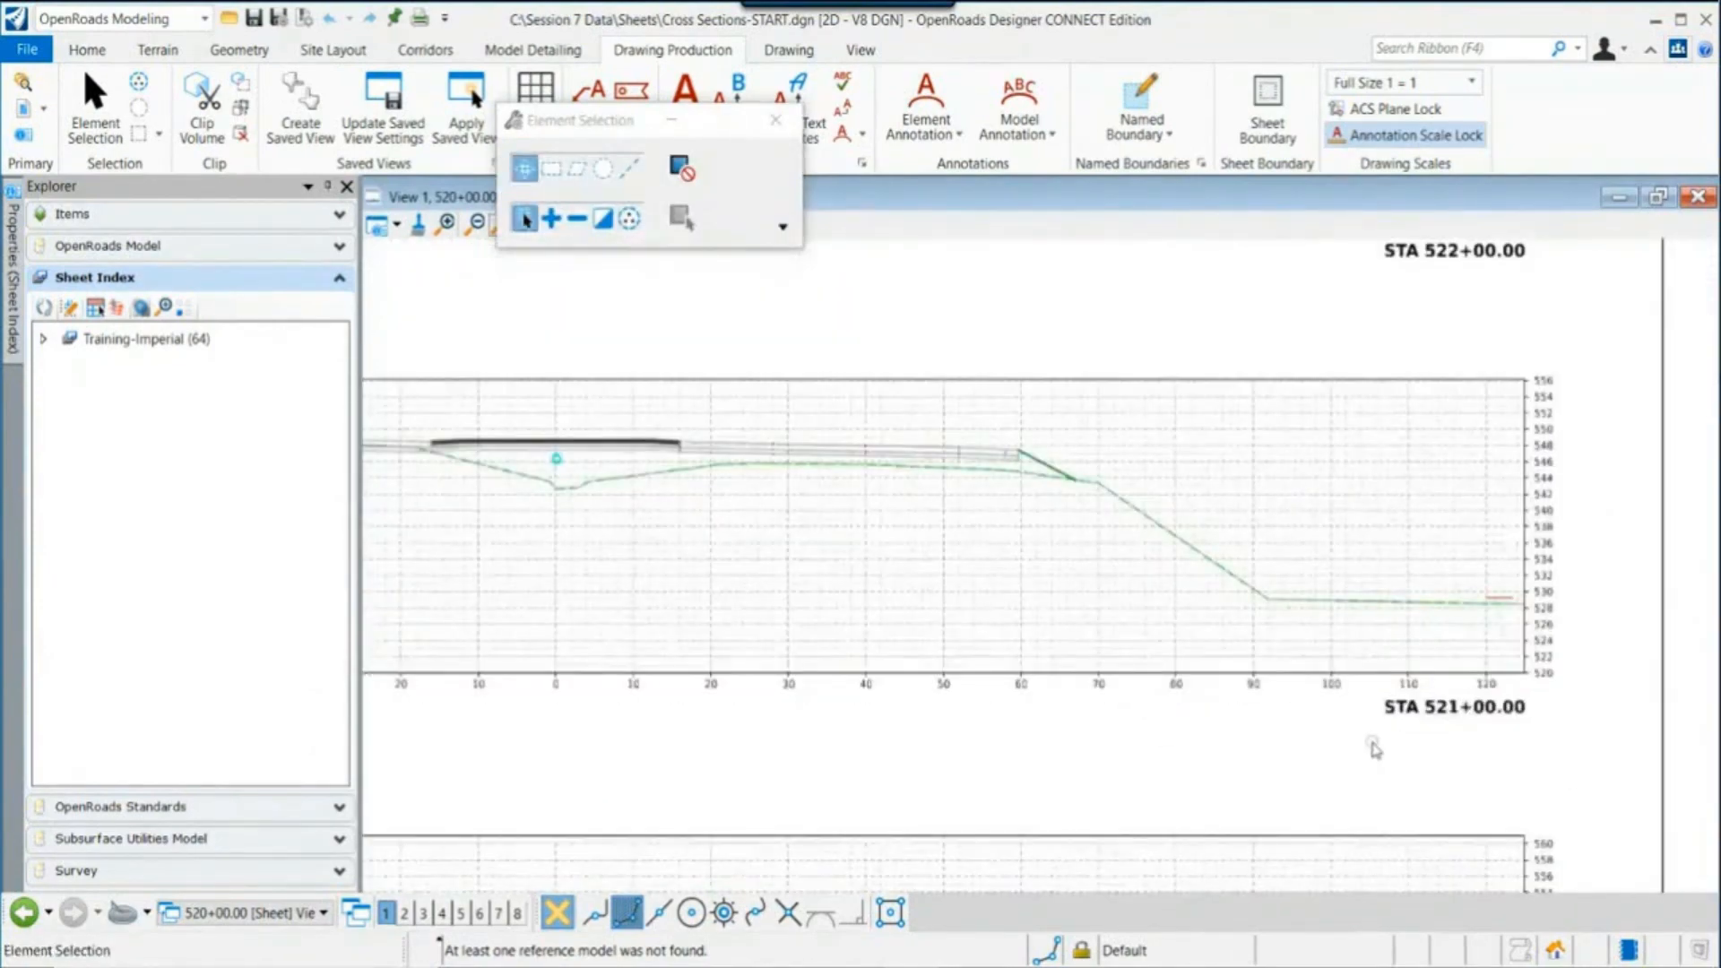
pyautogui.scroll(-3, 1374, 749)
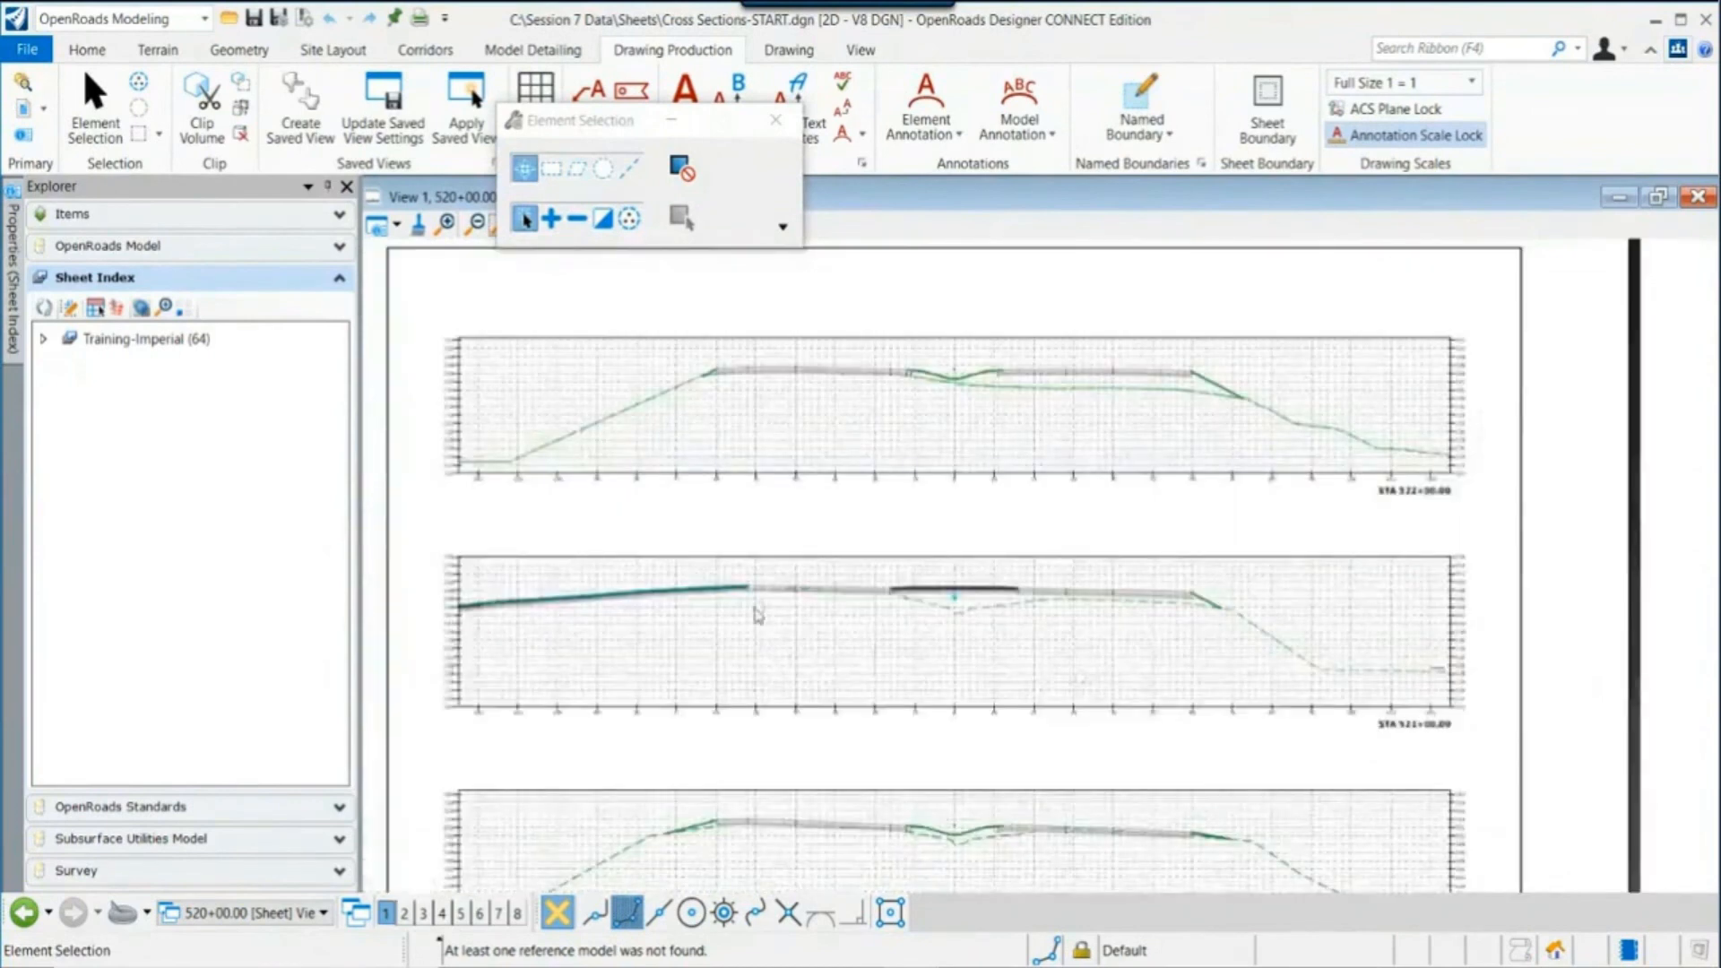
pyautogui.scroll(3, 750, 595)
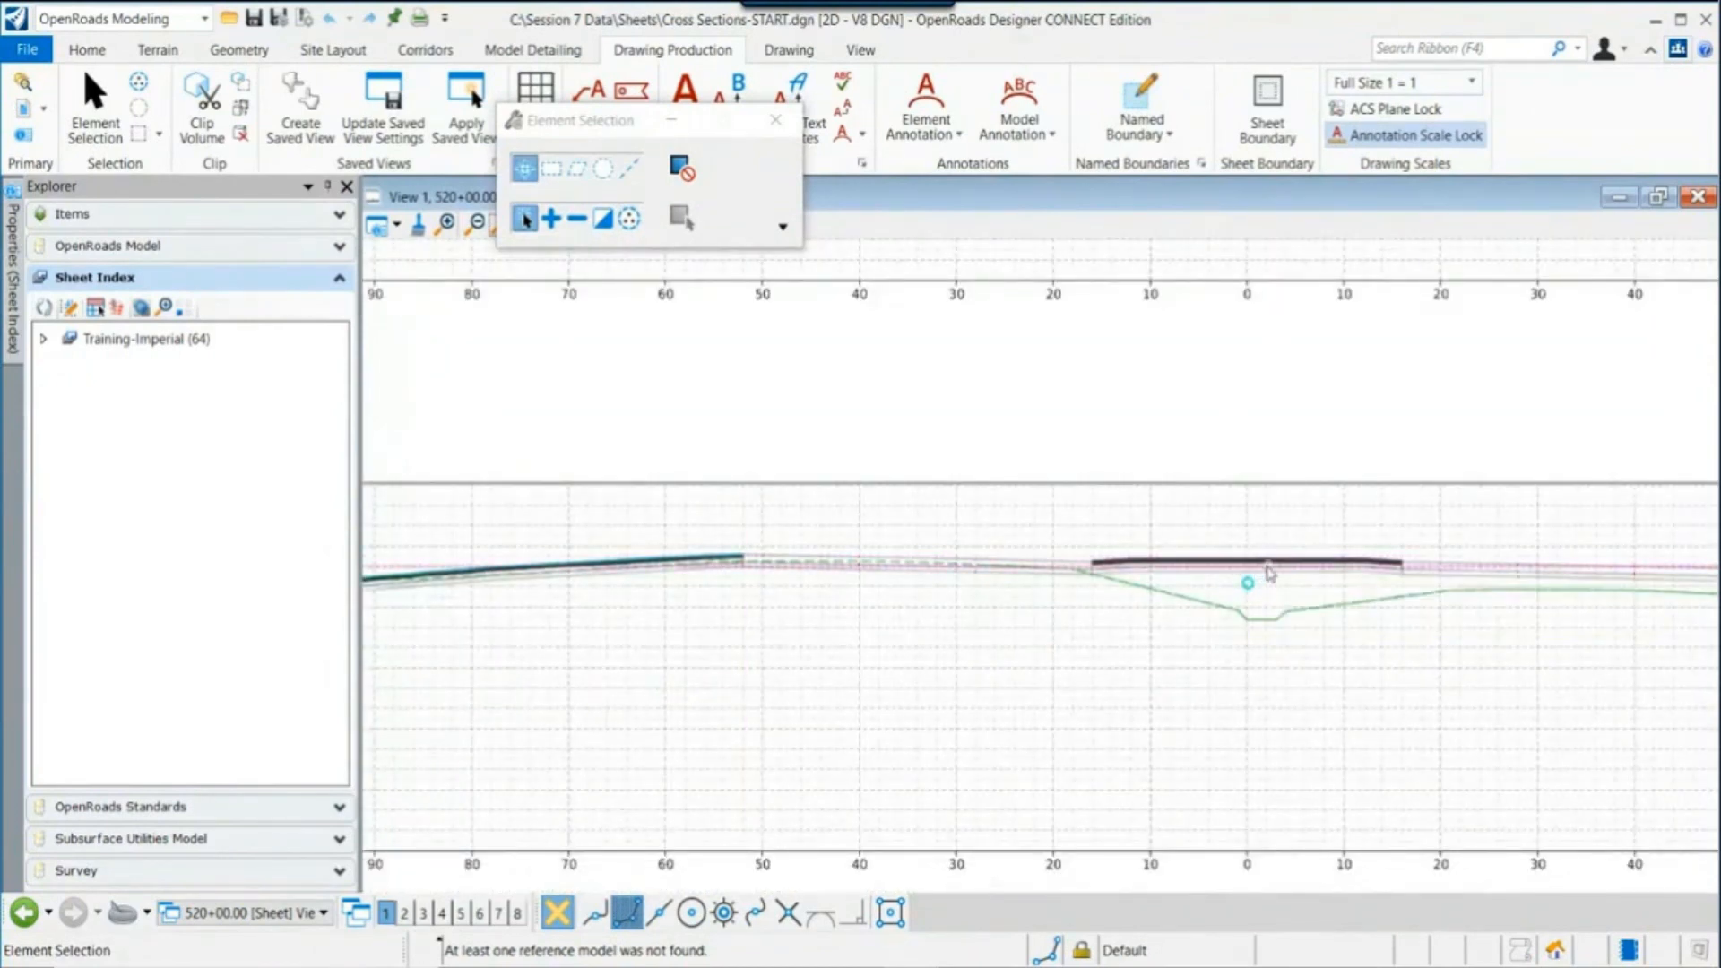
pyautogui.scroll(2, 674, 581)
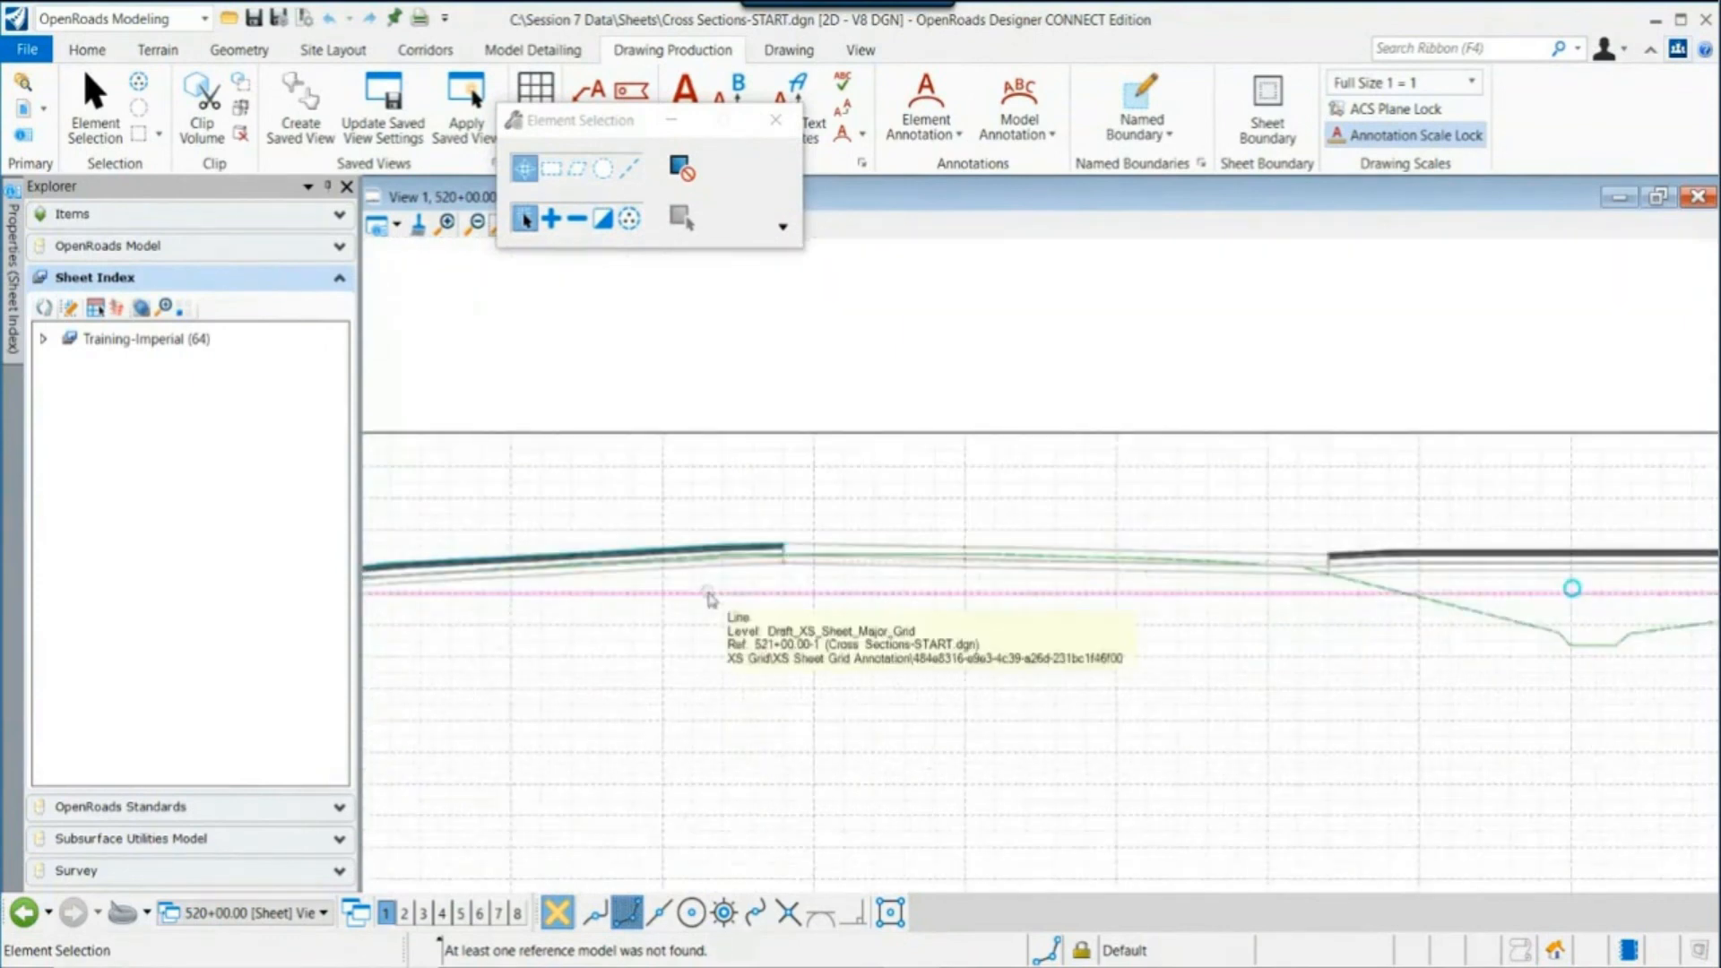
pyautogui.scroll(-1, 830, 642)
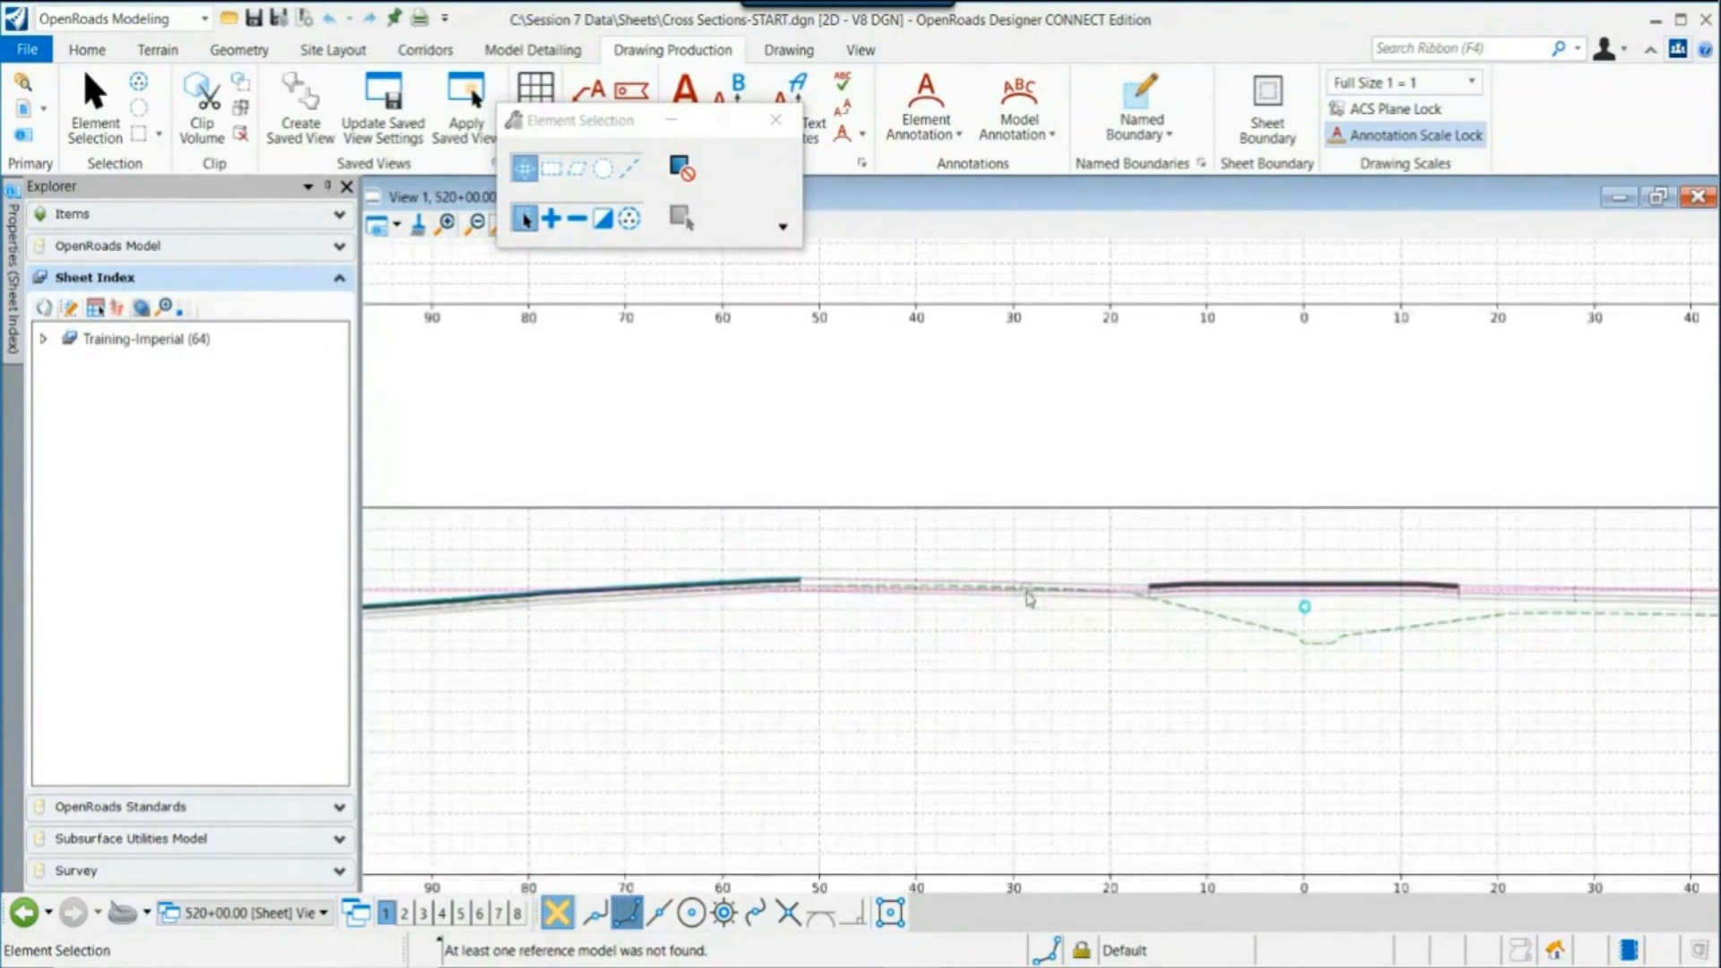
pyautogui.scroll(1, 1345, 630)
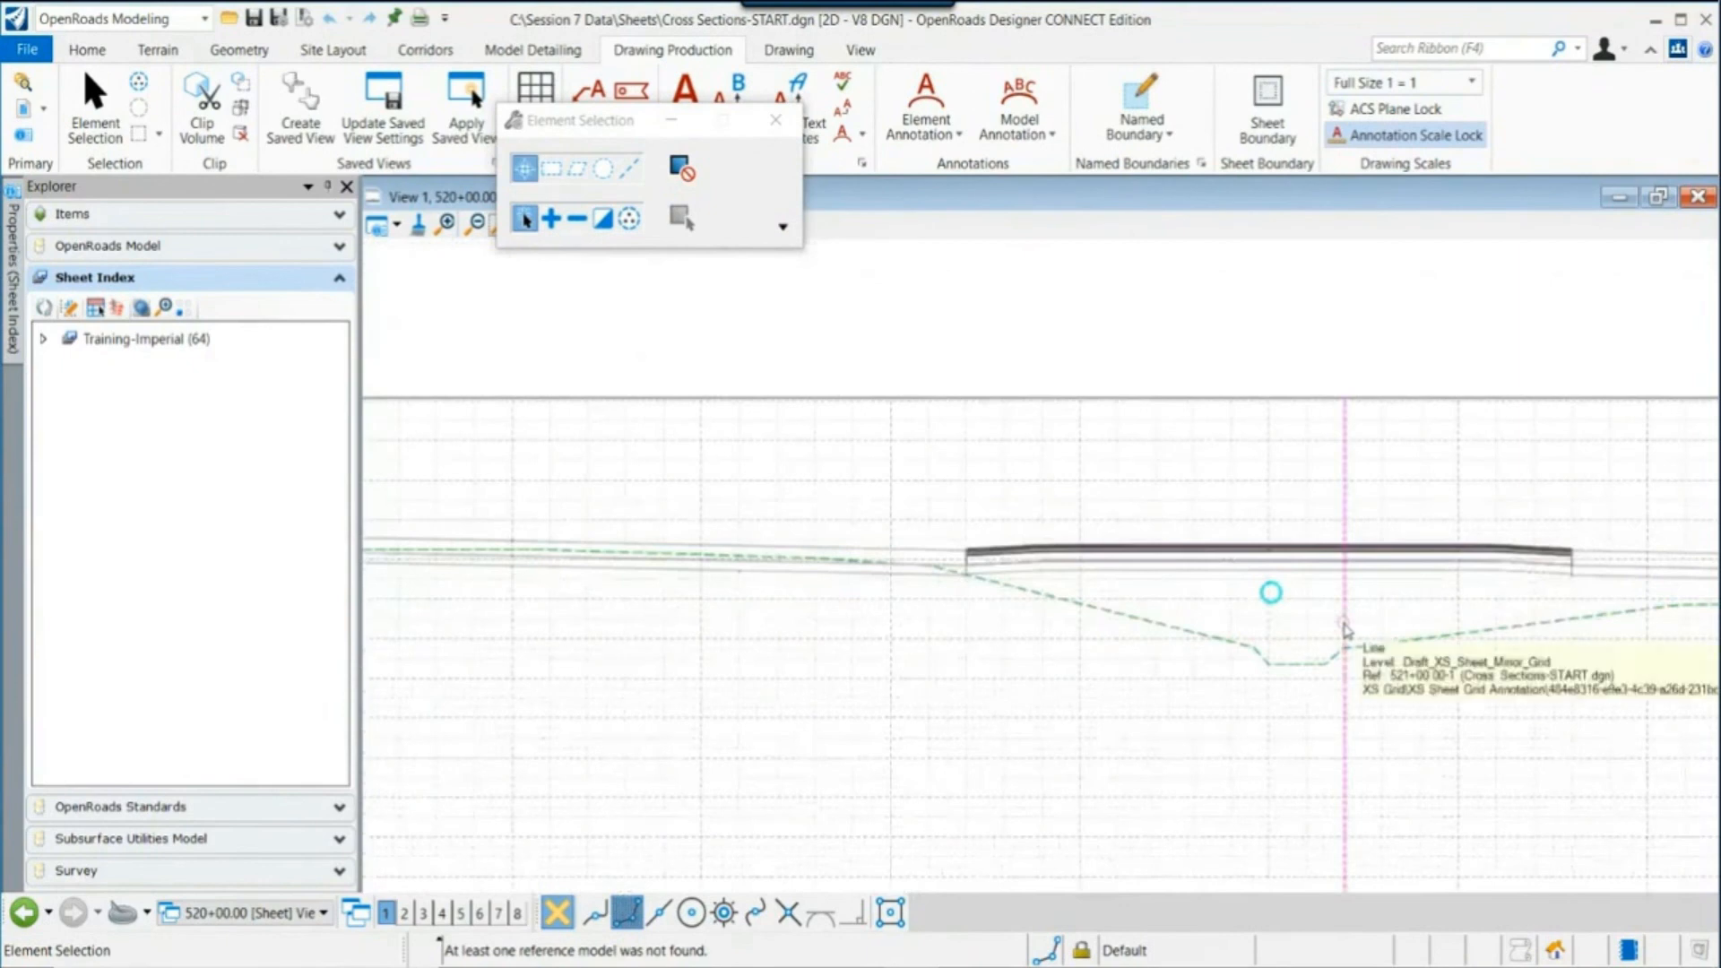
pyautogui.moveTo(1271, 744); pyautogui.dragTo(975, 837, button='middle')
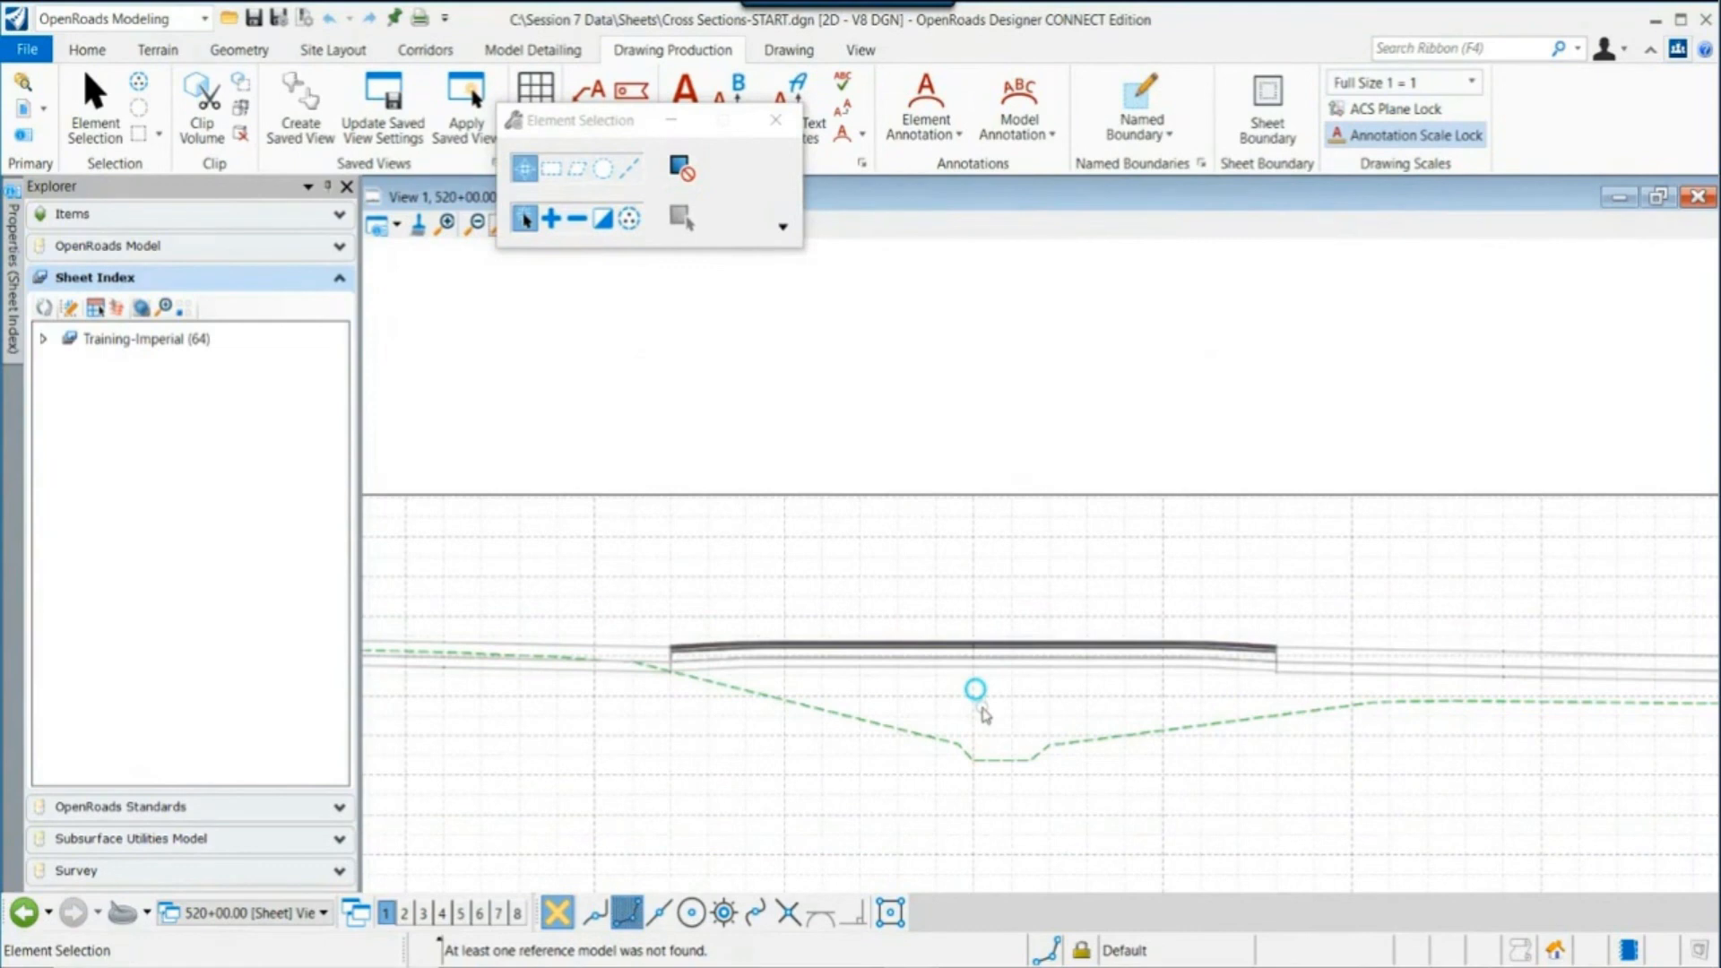
# Step: Open the 521+00.00 cross section drawing model's views
pyautogui.click(230, 914)
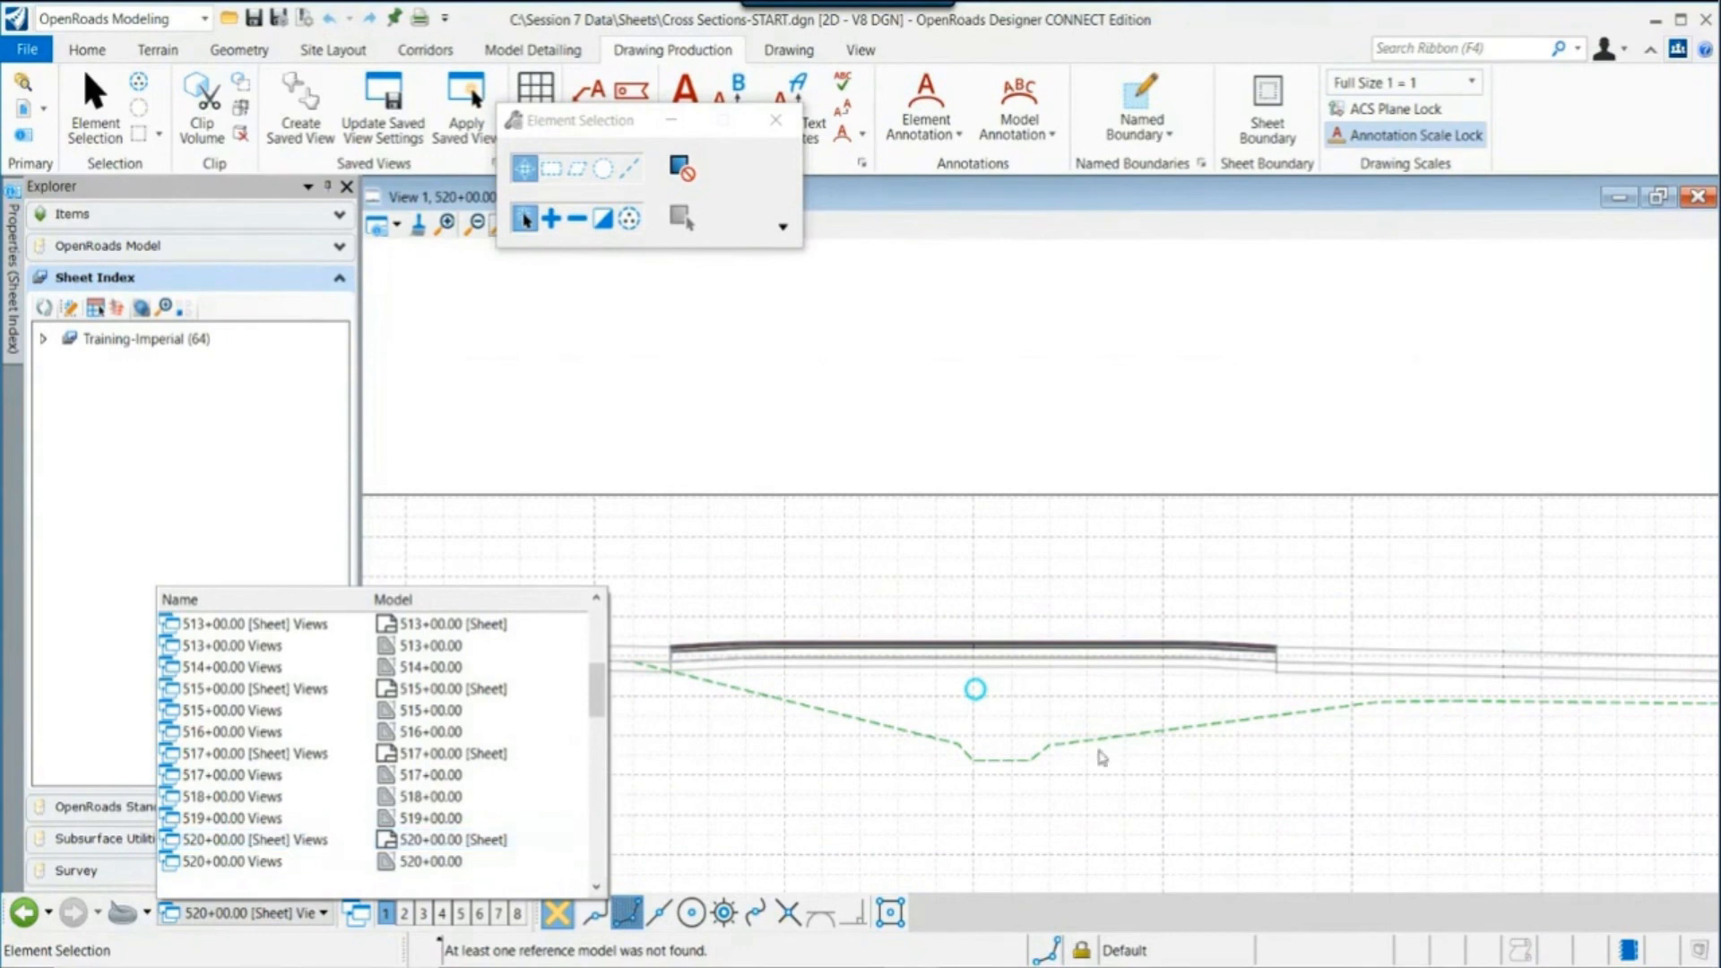
pyautogui.scroll(-1, 323, 842)
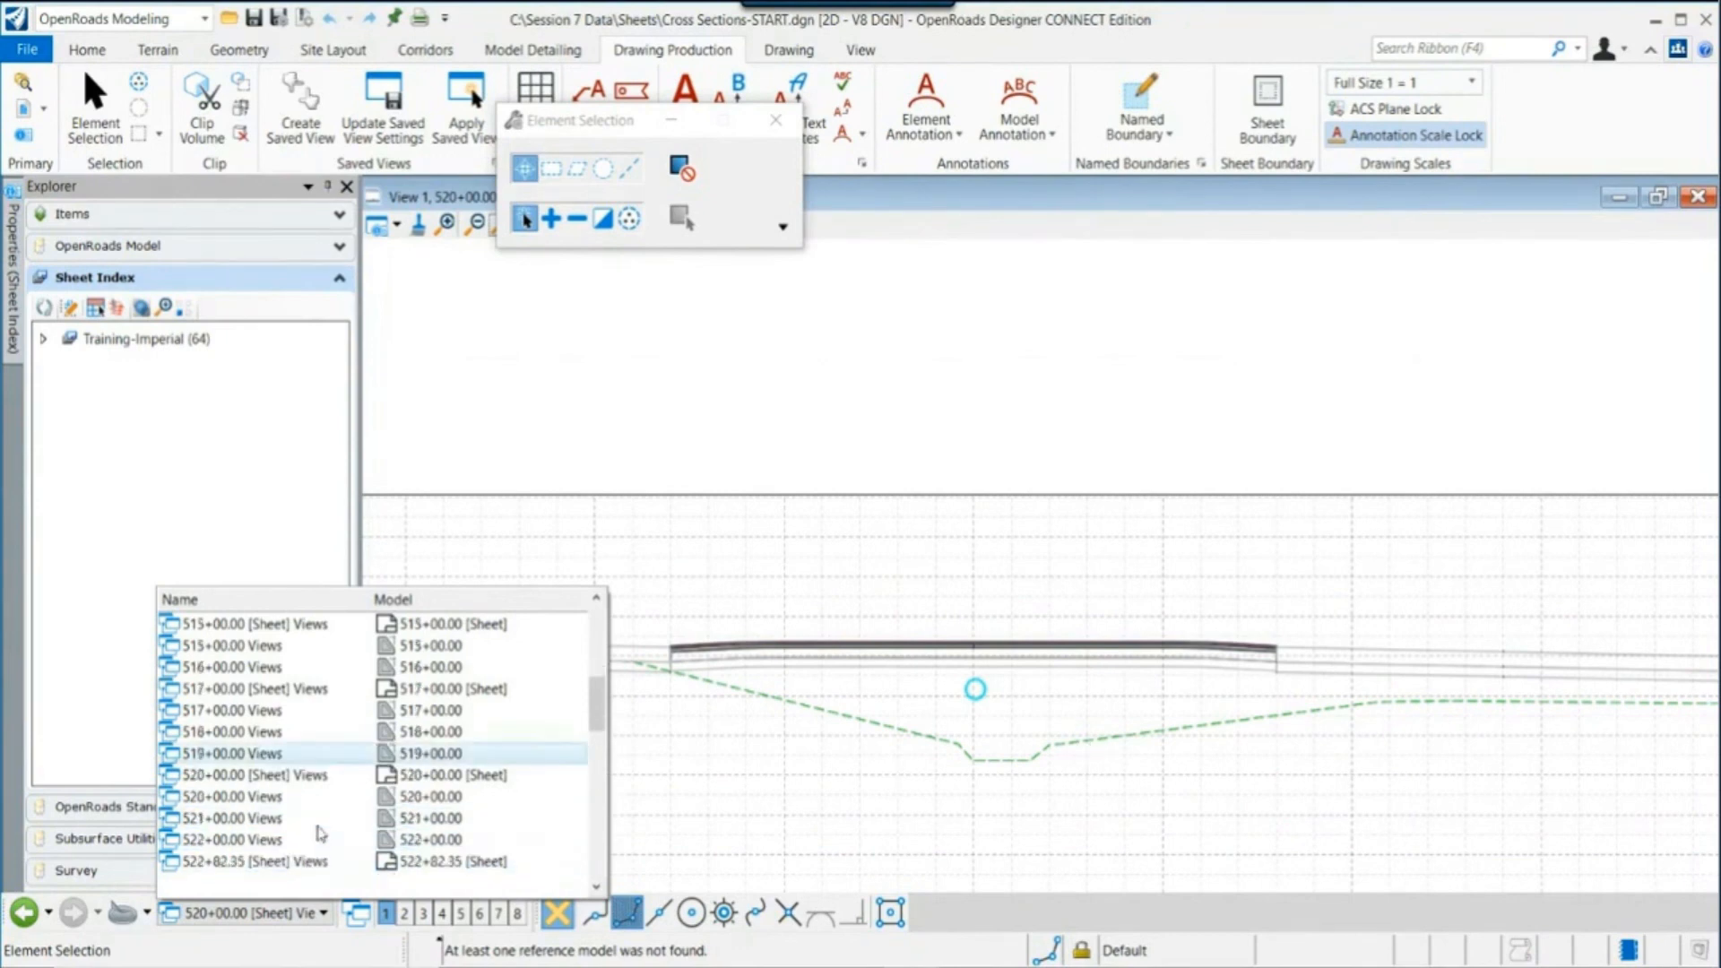
pyautogui.click(287, 826)
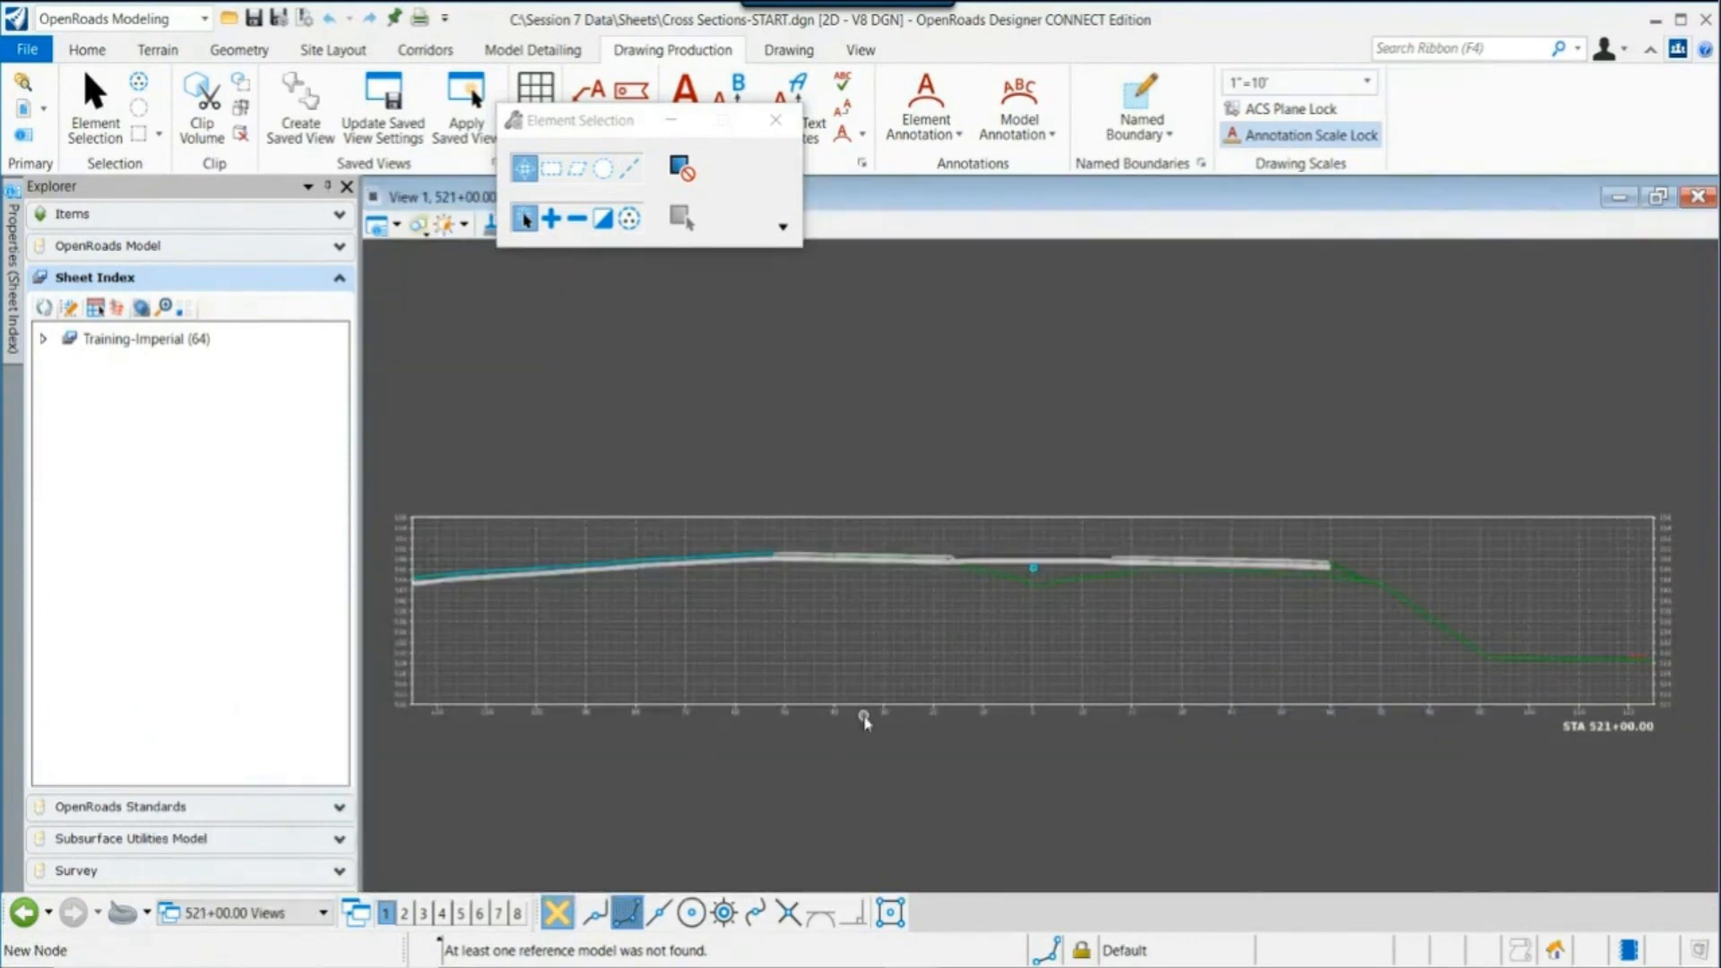
# Step: Place a label with the _Lbl_XS_Off-Elev cell on the bottom of the circle beneath the median, with the text below the ground line
pyautogui.moveTo(615, 121); pyautogui.dragTo(473, 254)
pyautogui.click(632, 121)
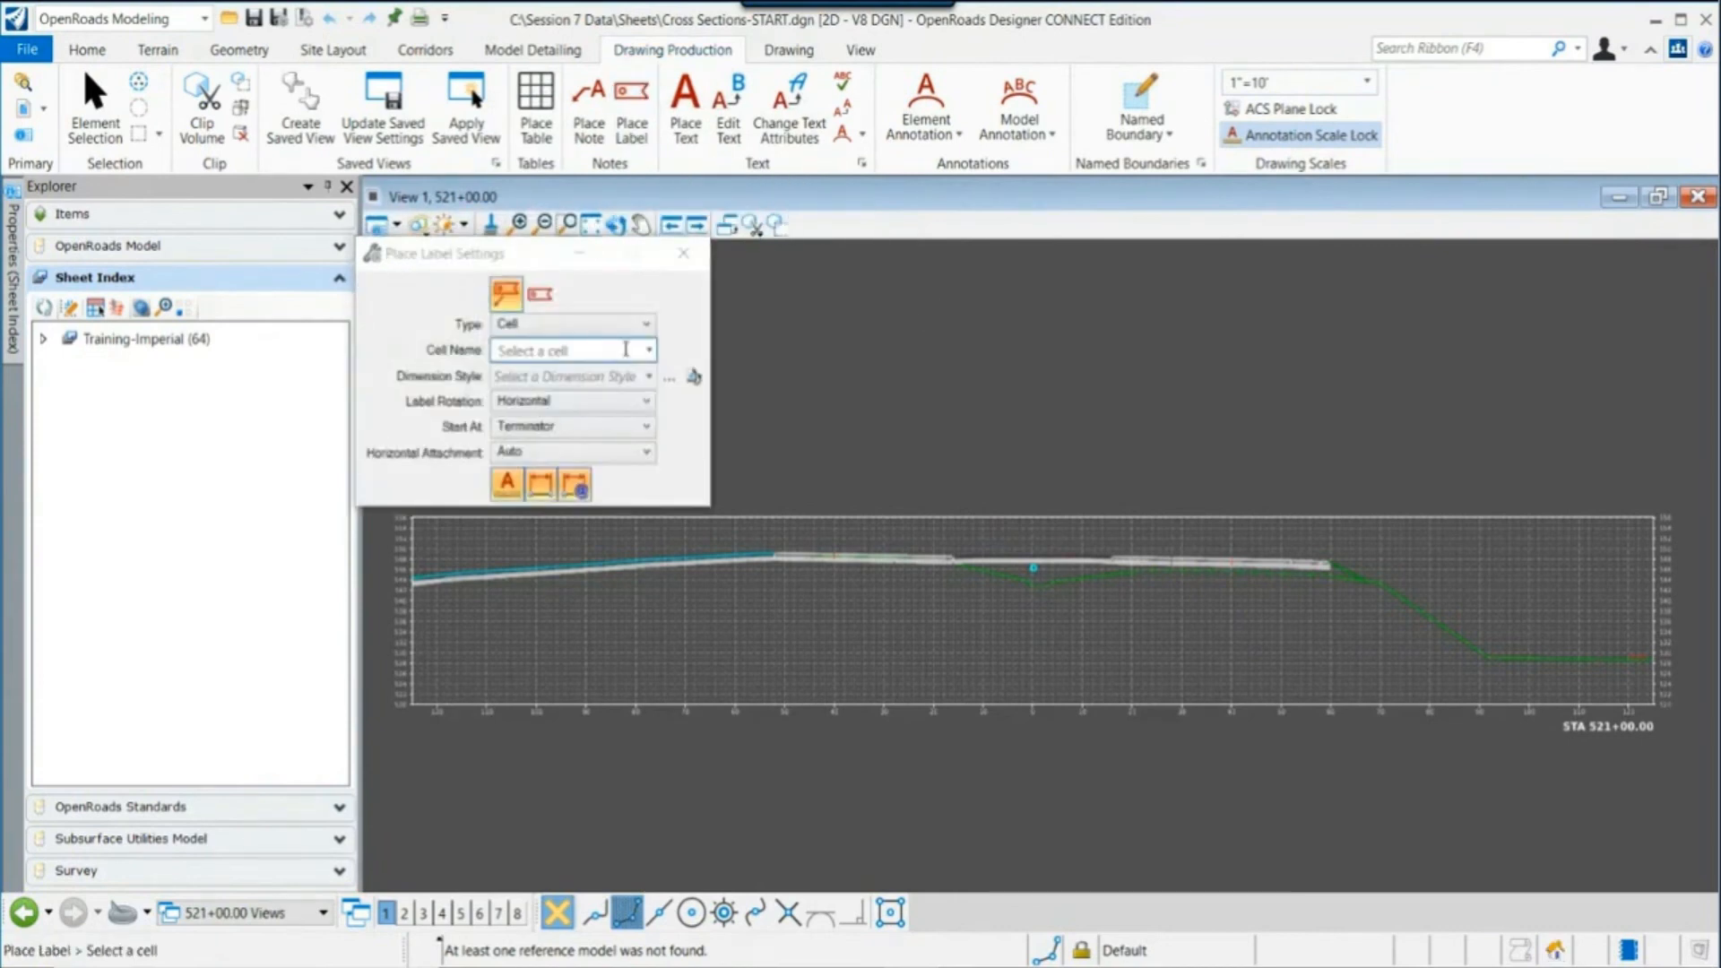
pyautogui.click(649, 351)
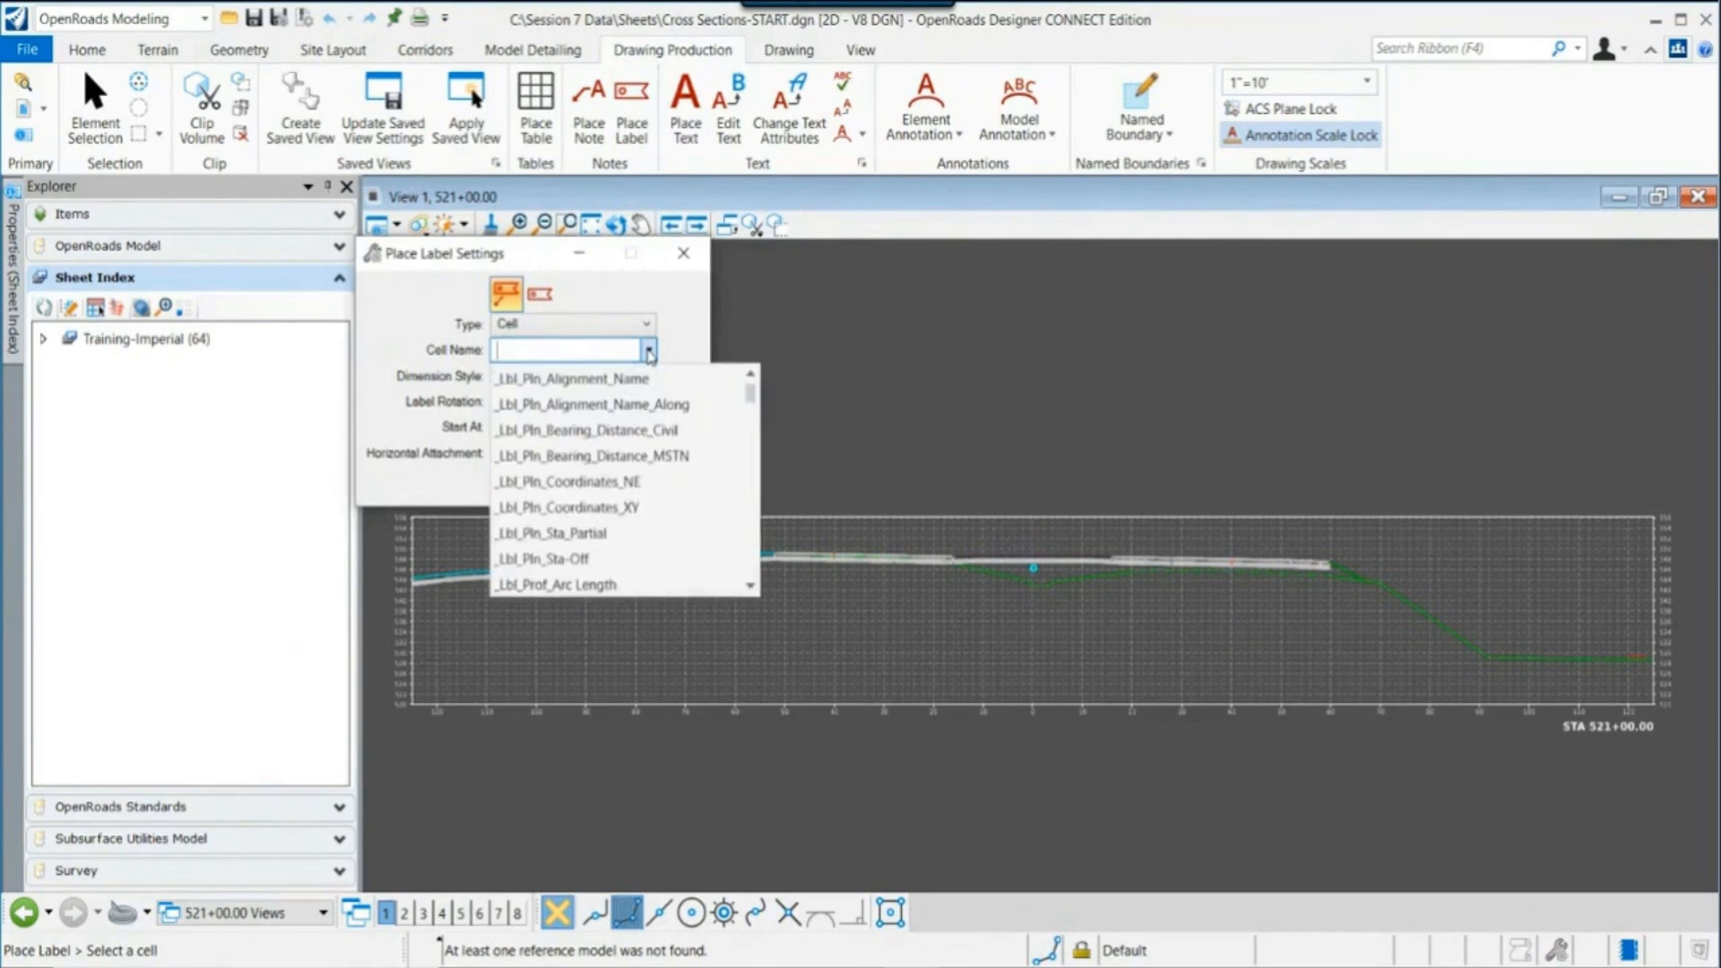
pyautogui.scroll(-5, 645, 484)
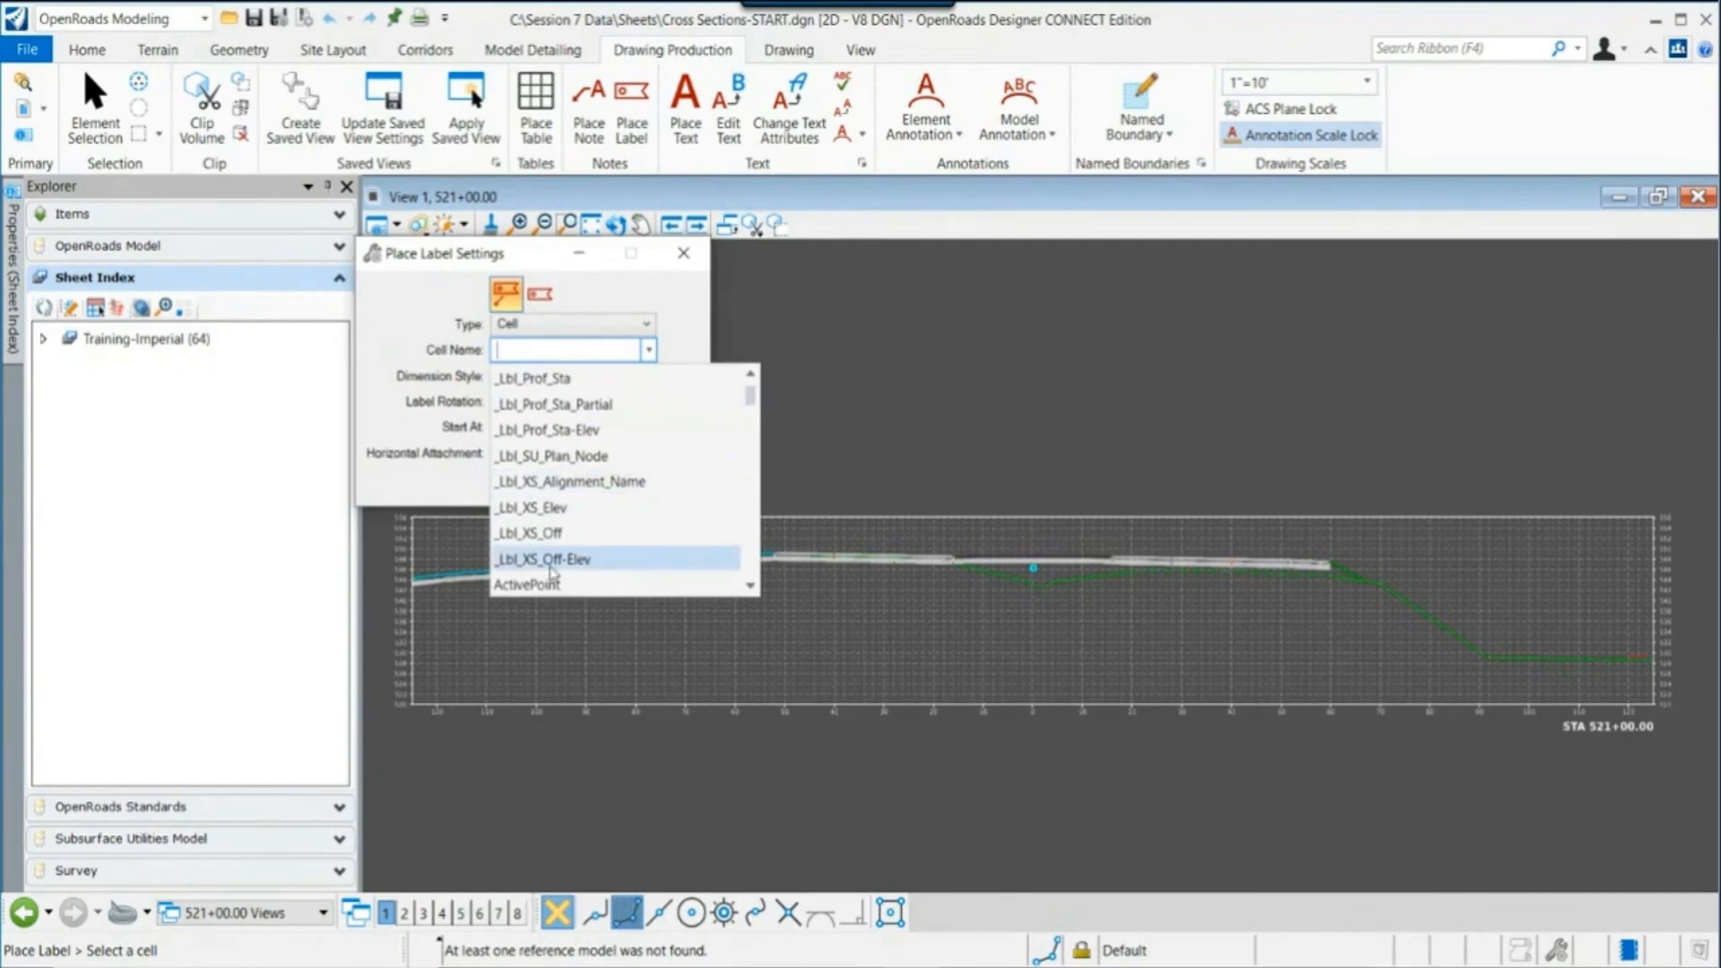
pyautogui.click(561, 569)
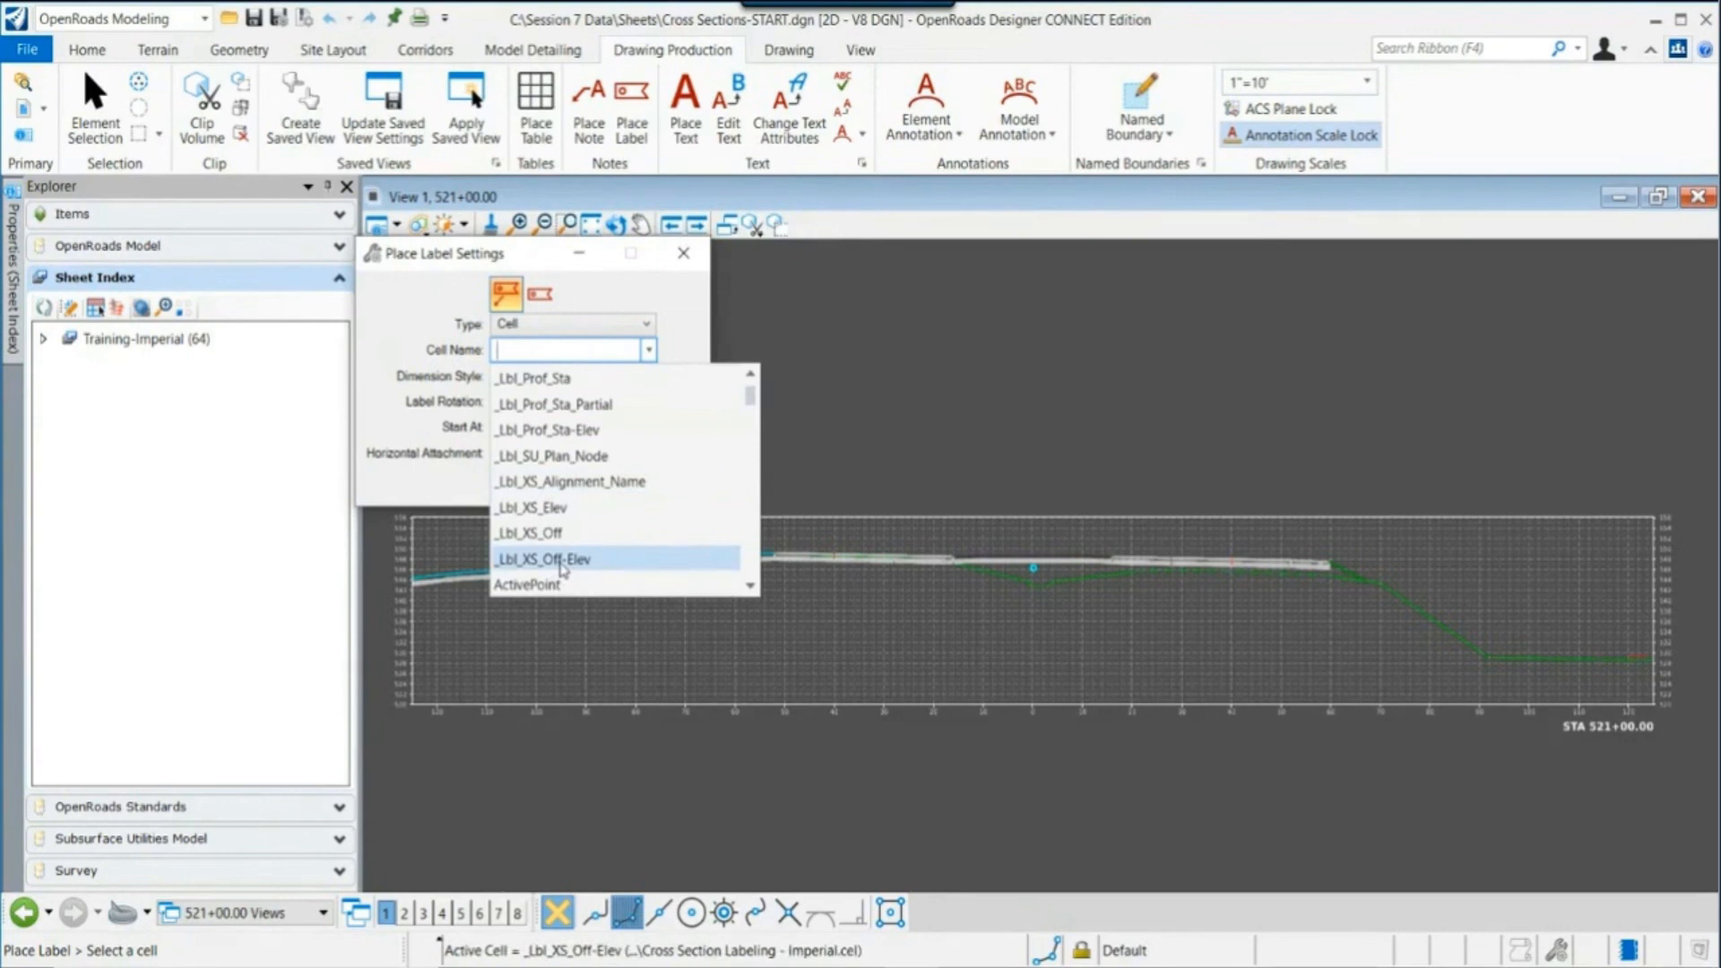
pyautogui.click(561, 565)
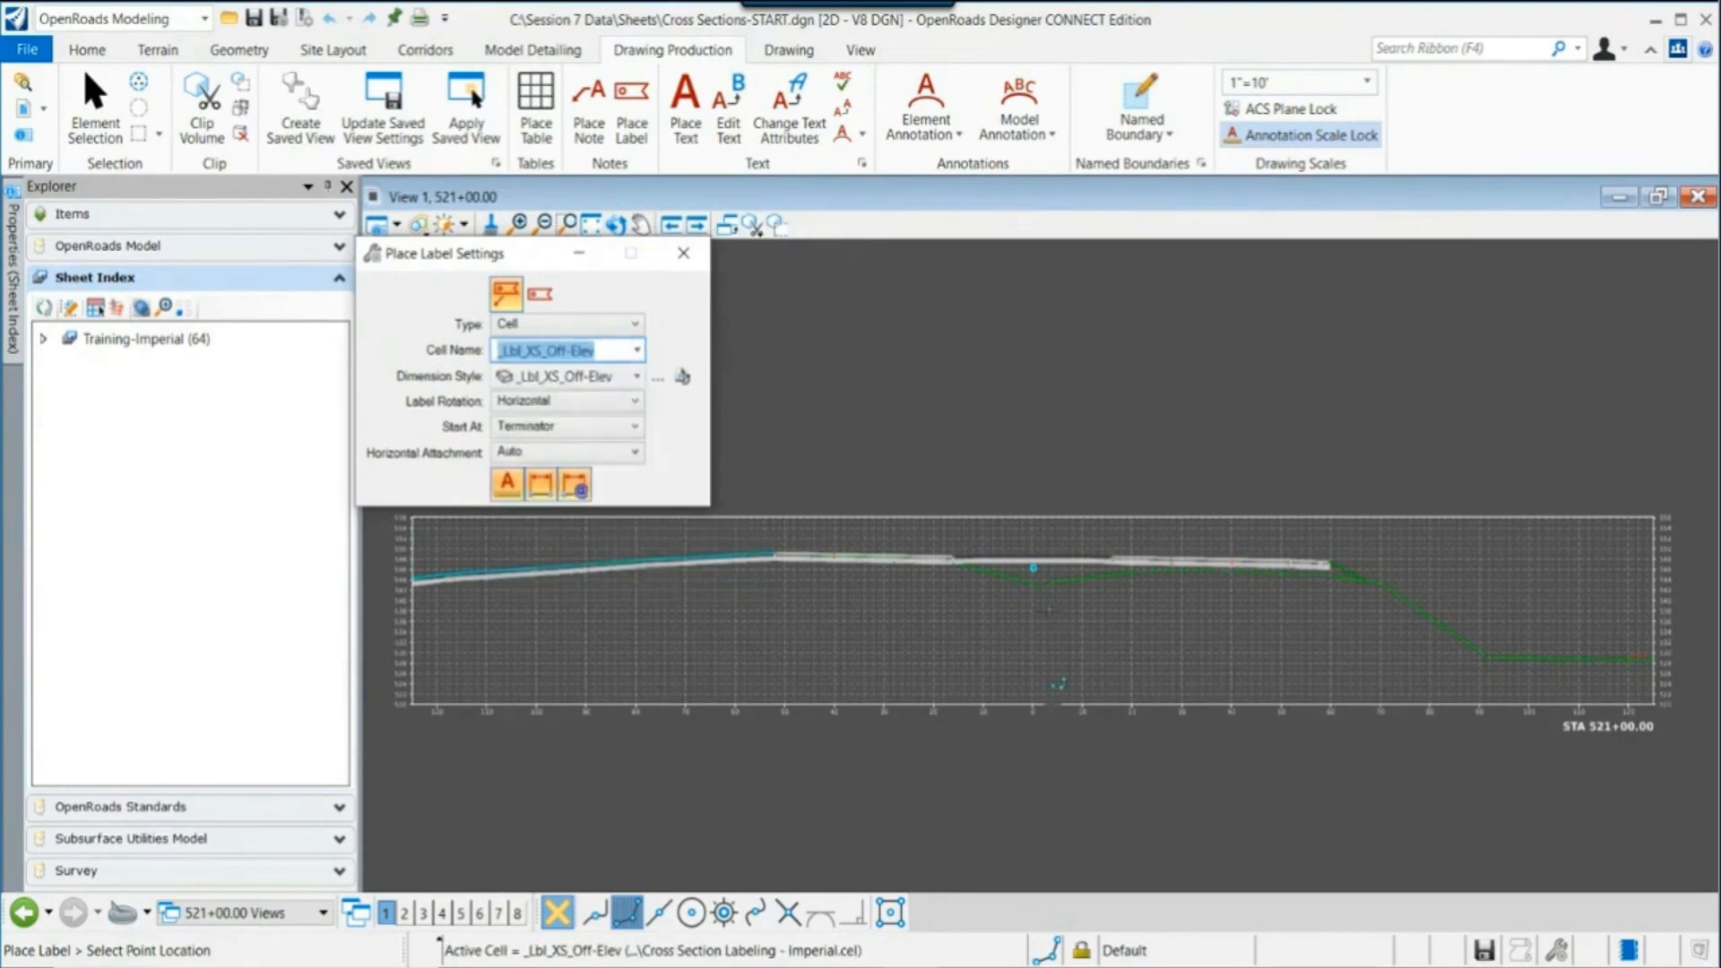
pyautogui.scroll(6, 1046, 602)
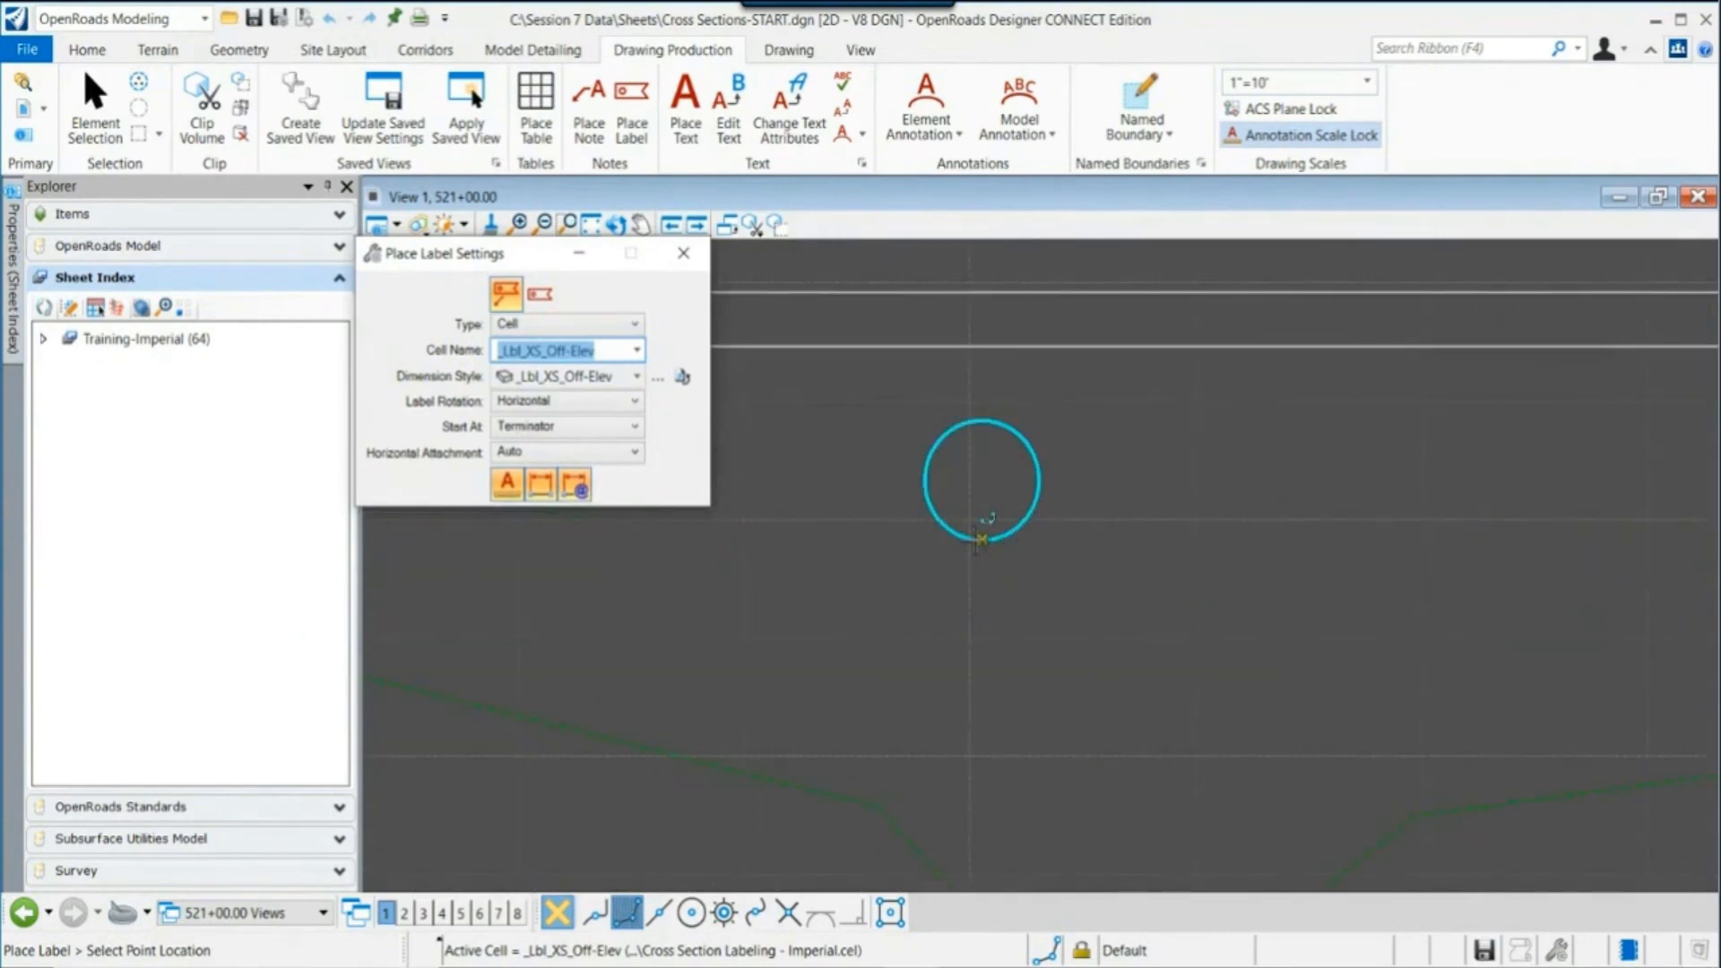
pyautogui.click(982, 539)
pyautogui.scroll(-2, 1019, 629)
pyautogui.scroll(-2, 1018, 630)
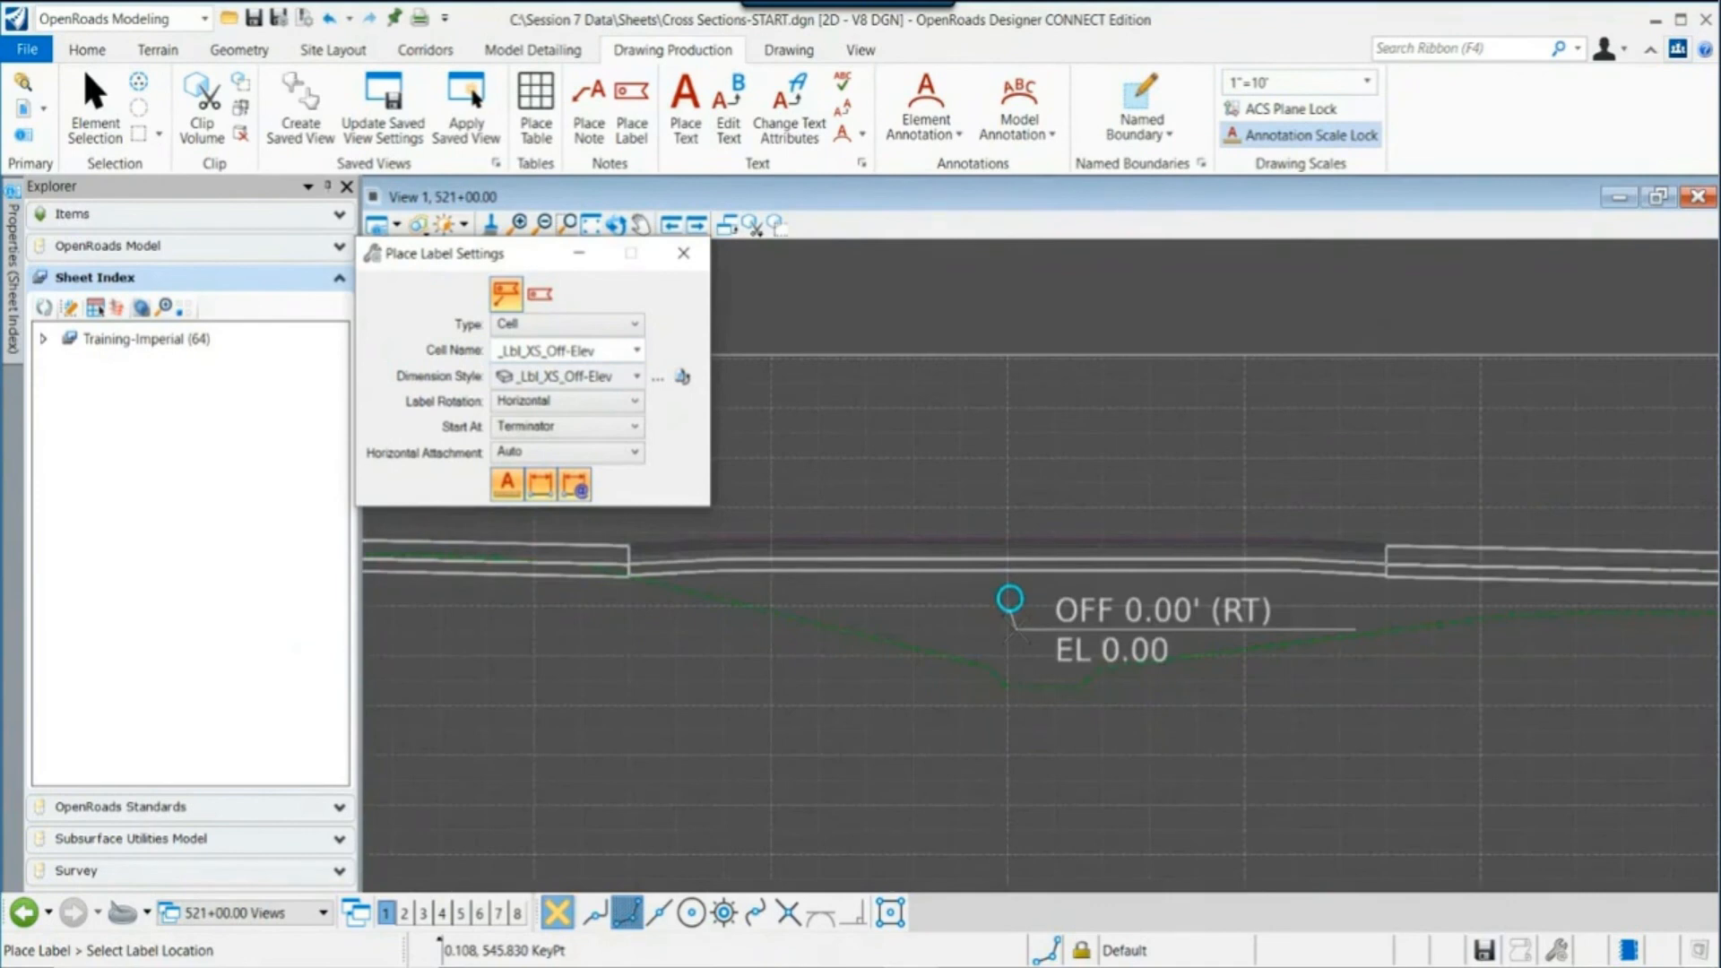
pyautogui.click(1071, 761)
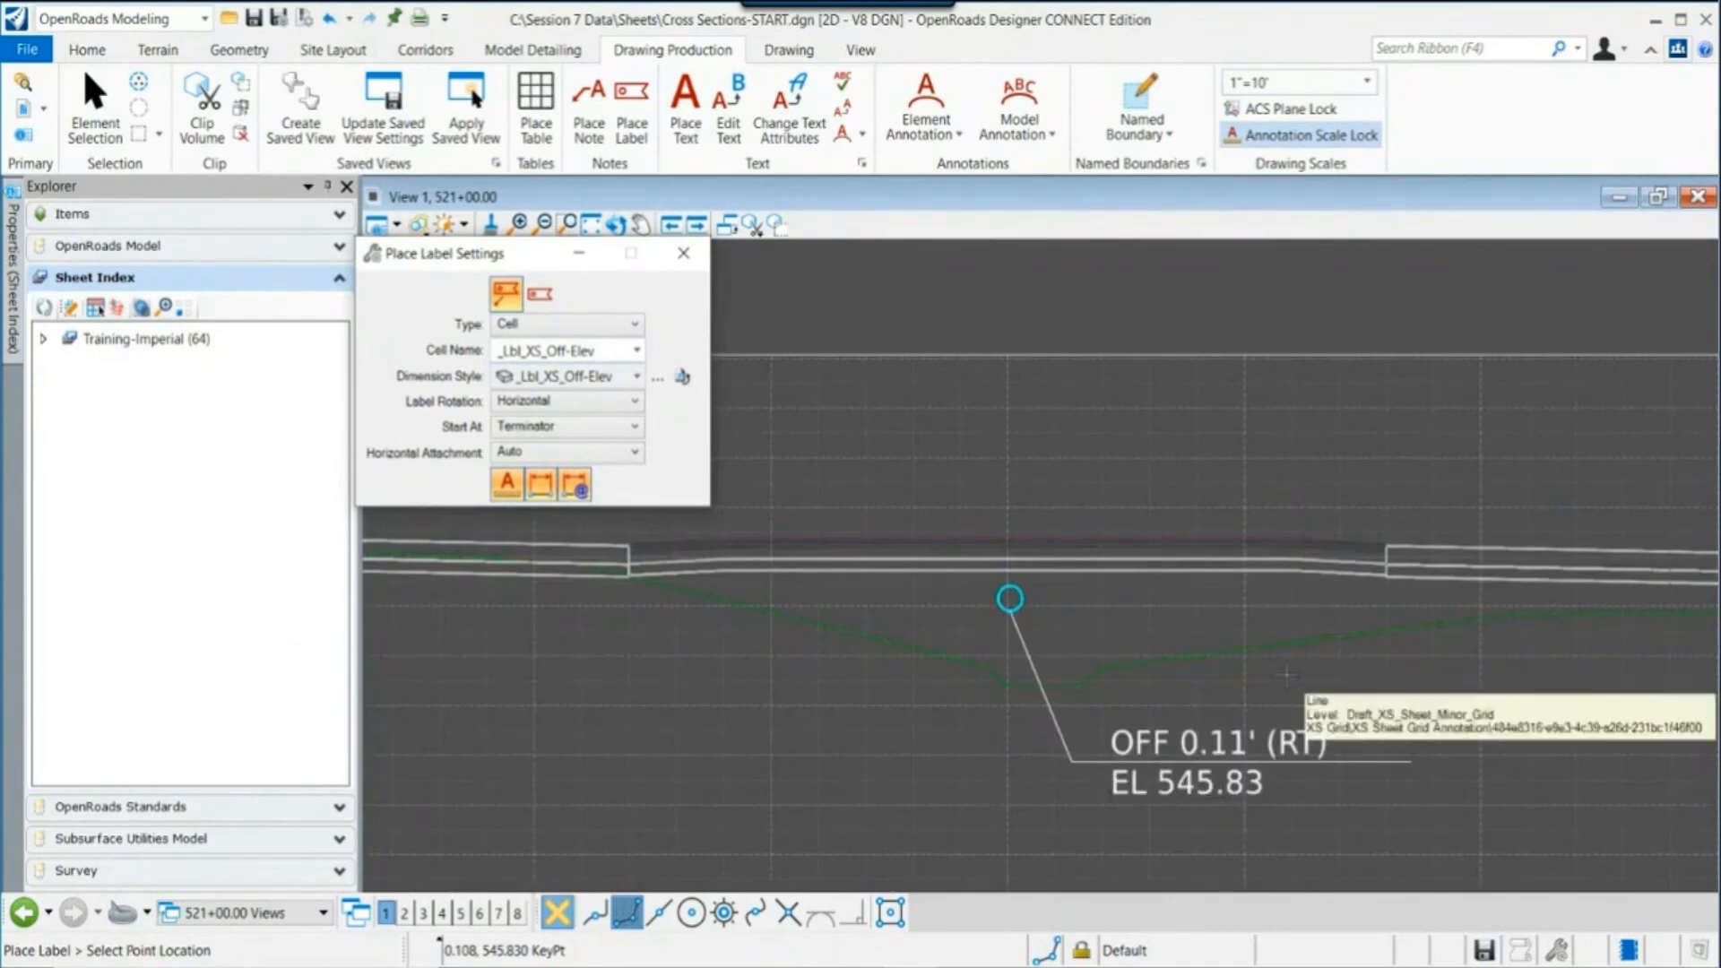
# Step: Place a second _Lbl_XS_Off-Elev label below the right roadway, pointing at about 28.6' right of centerline and elevation 544.0
pyautogui.scroll(-2, 1010, 671)
pyautogui.moveTo(1426, 718); pyautogui.dragTo(1129, 729, button='middle')
pyautogui.scroll(2, 1530, 643)
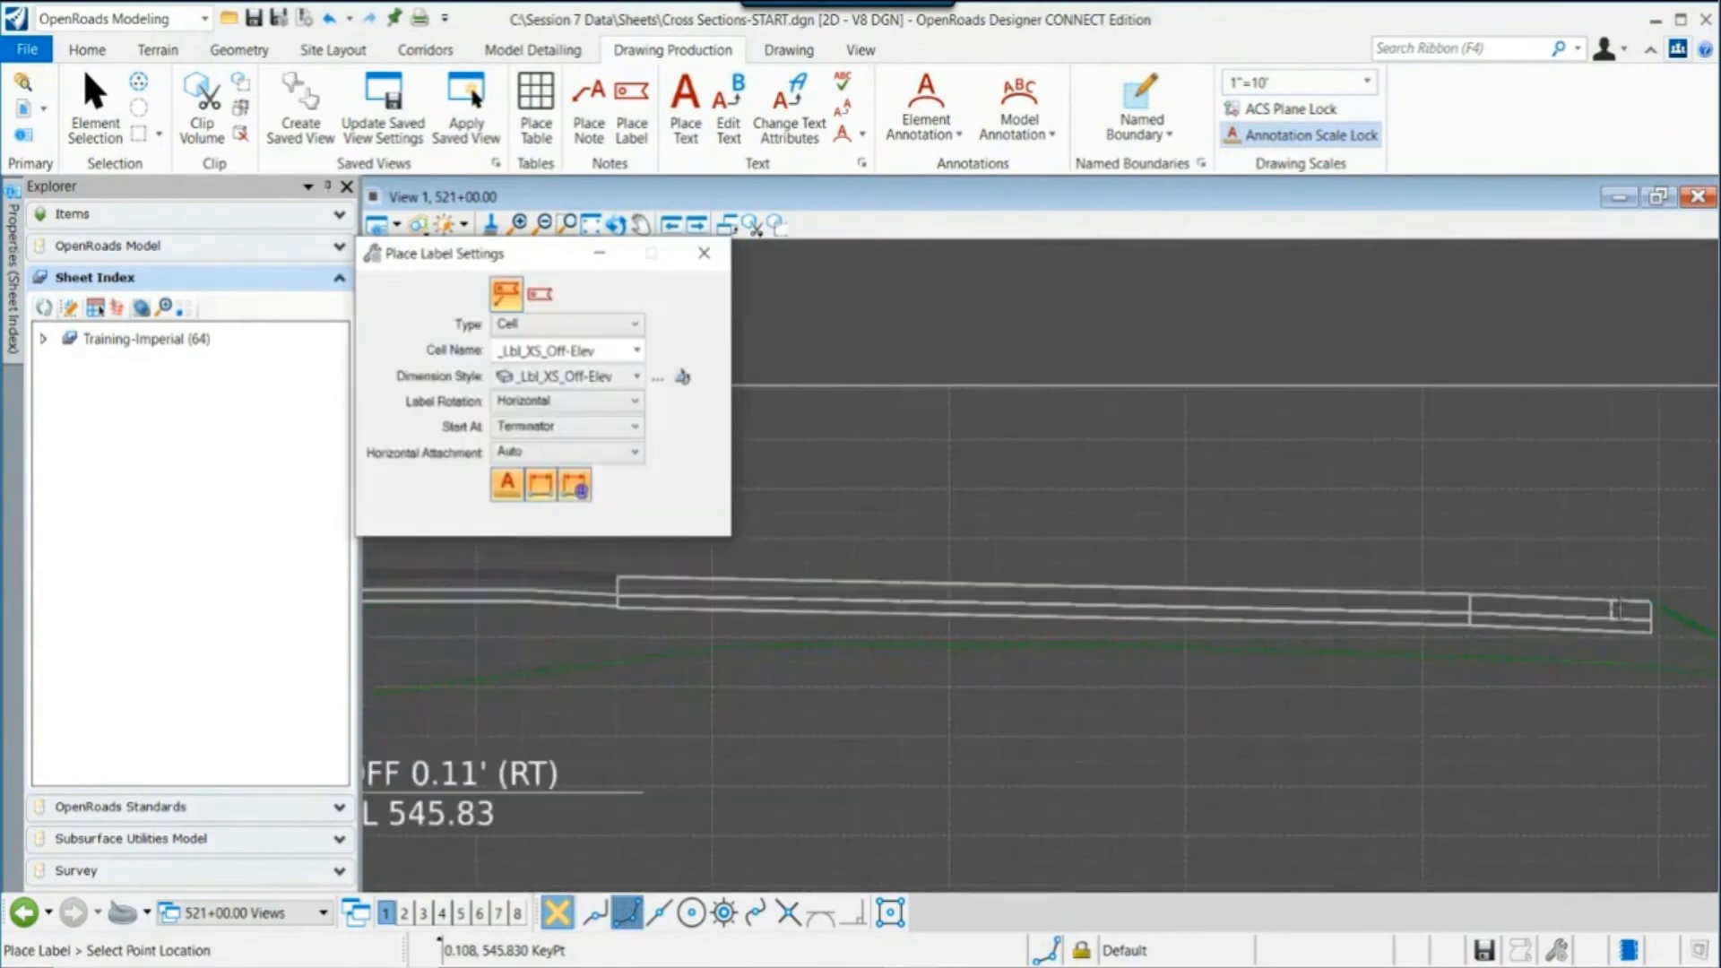
pyautogui.scroll(-2, 1365, 703)
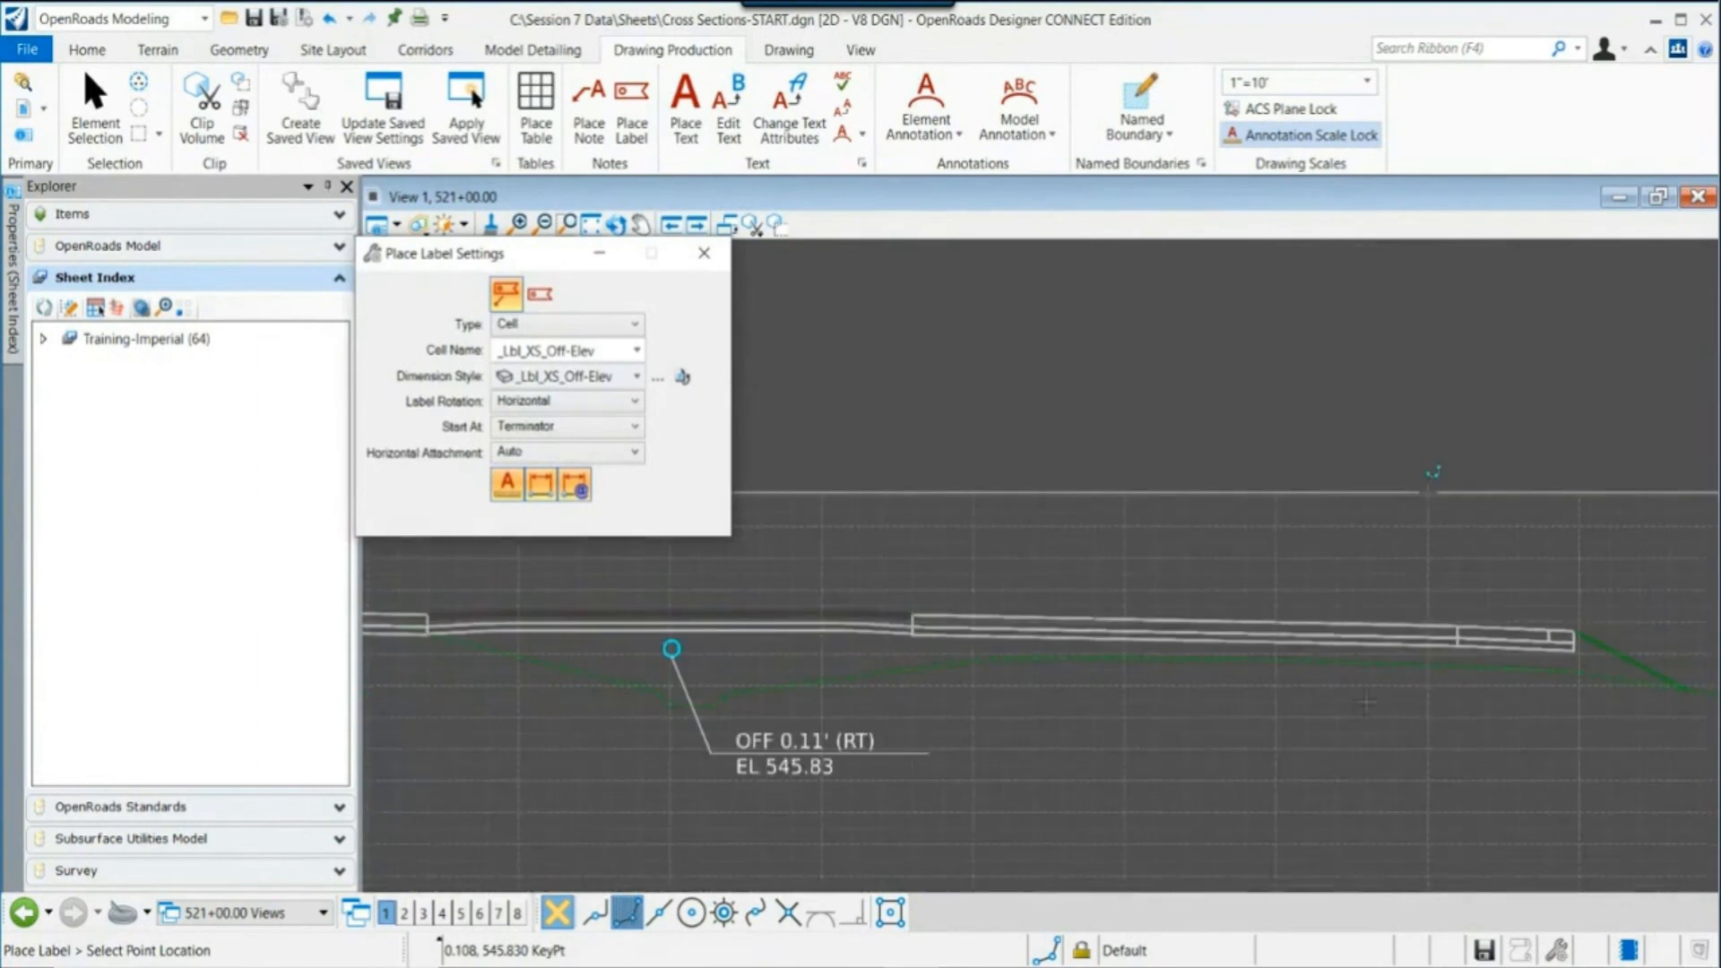
pyautogui.click(1104, 687)
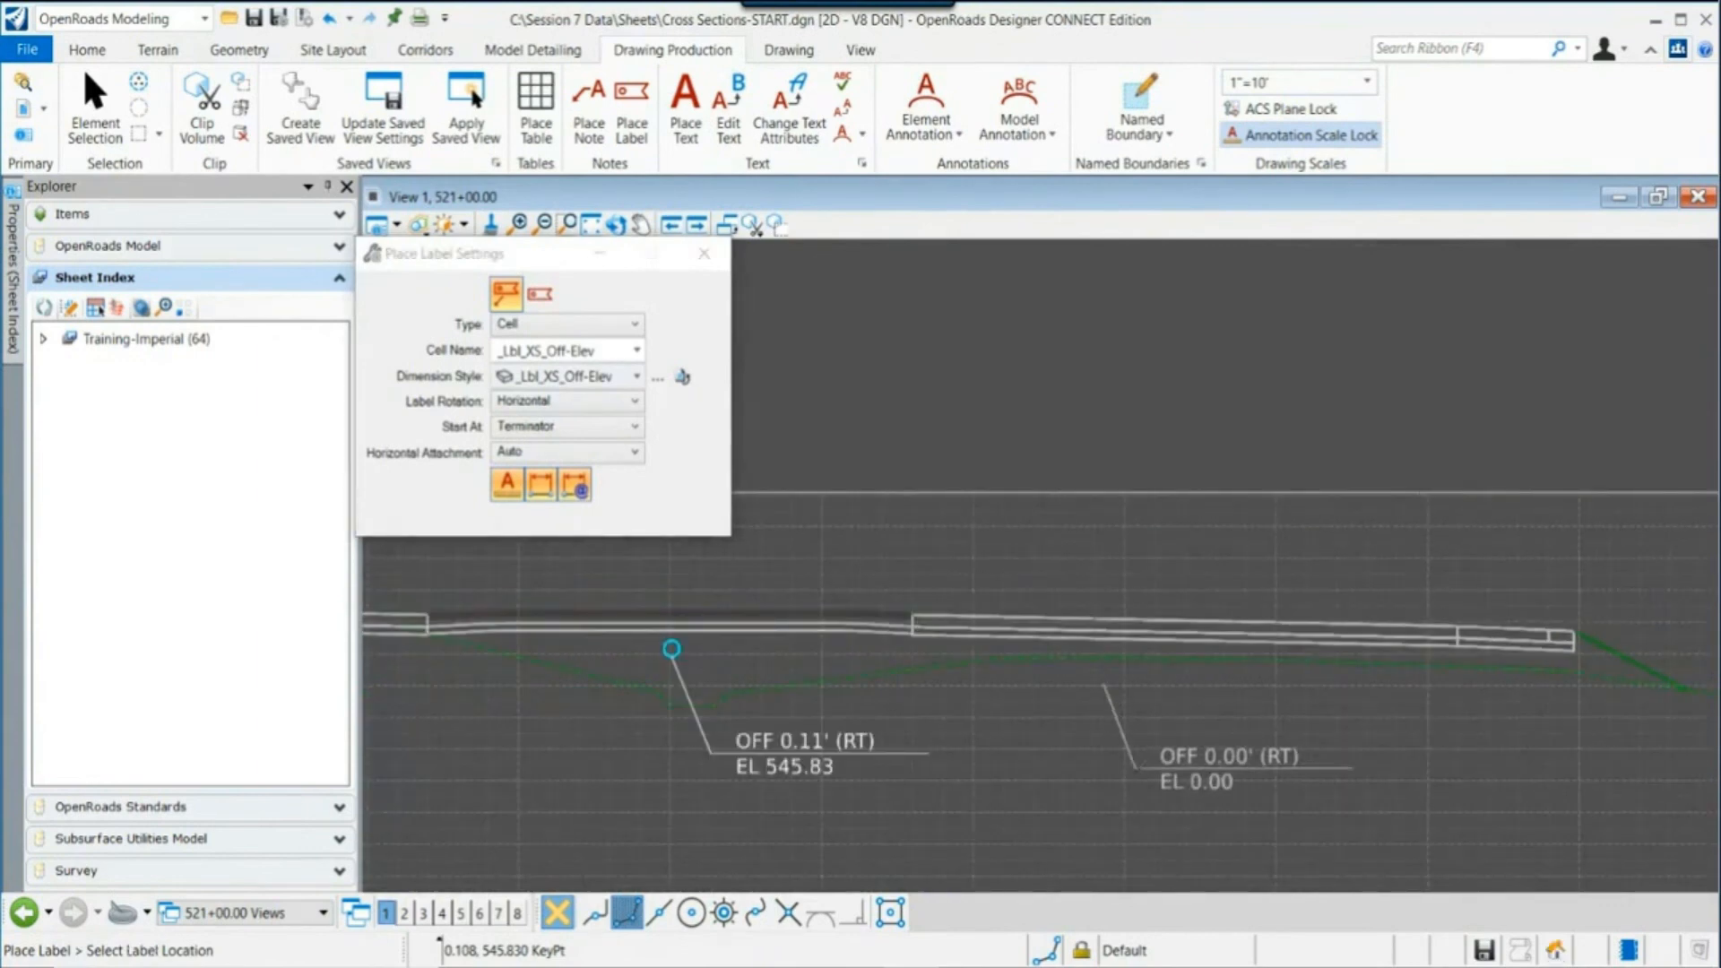
pyautogui.click(1354, 761)
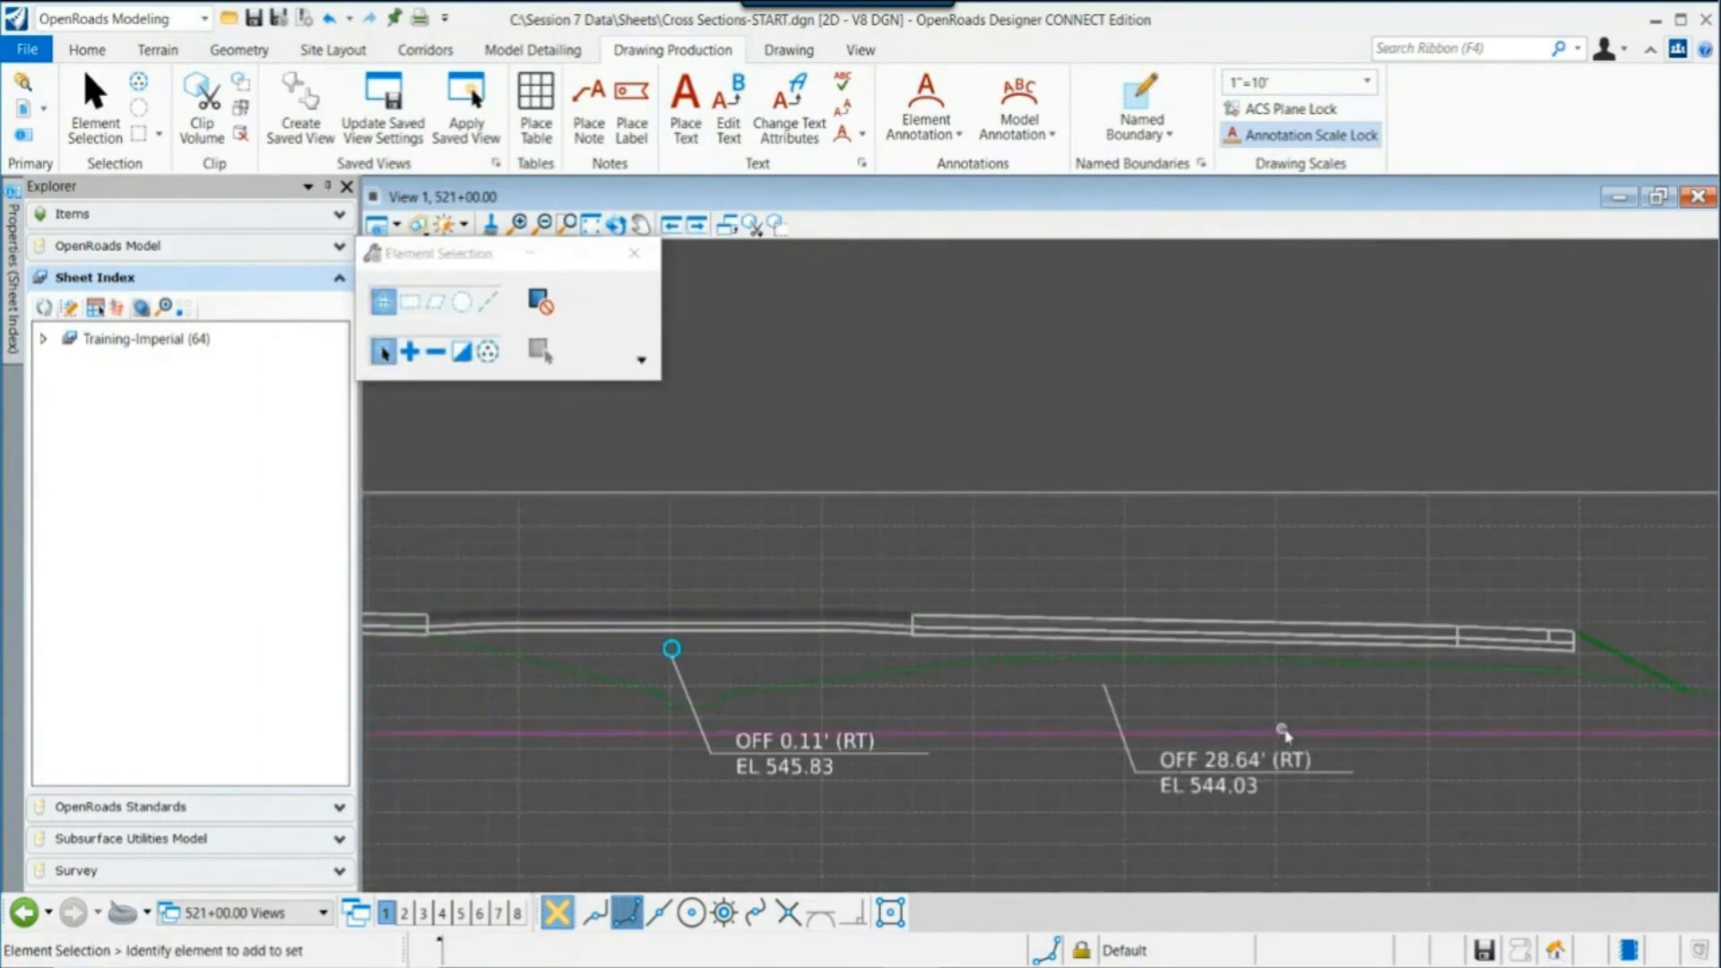
pyautogui.scroll(-4, 599, 776)
pyautogui.moveTo(586, 774); pyautogui.dragTo(865, 772, button='middle')
pyautogui.scroll(-1, 756, 782)
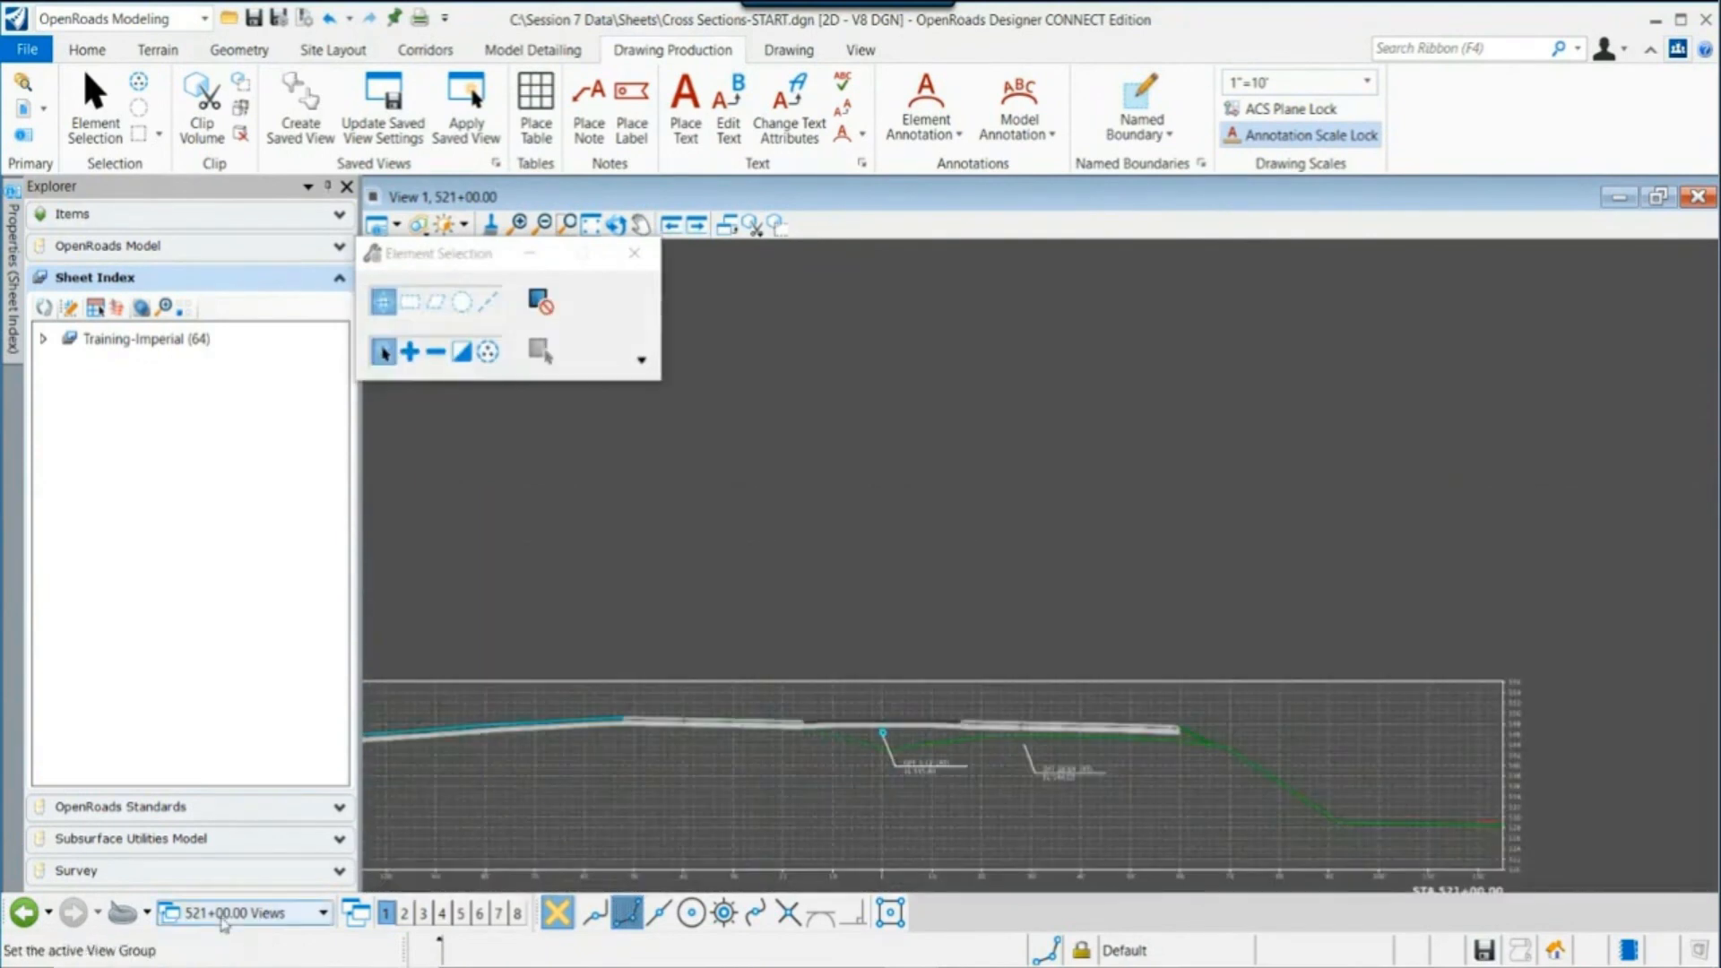
pyautogui.click(184, 913)
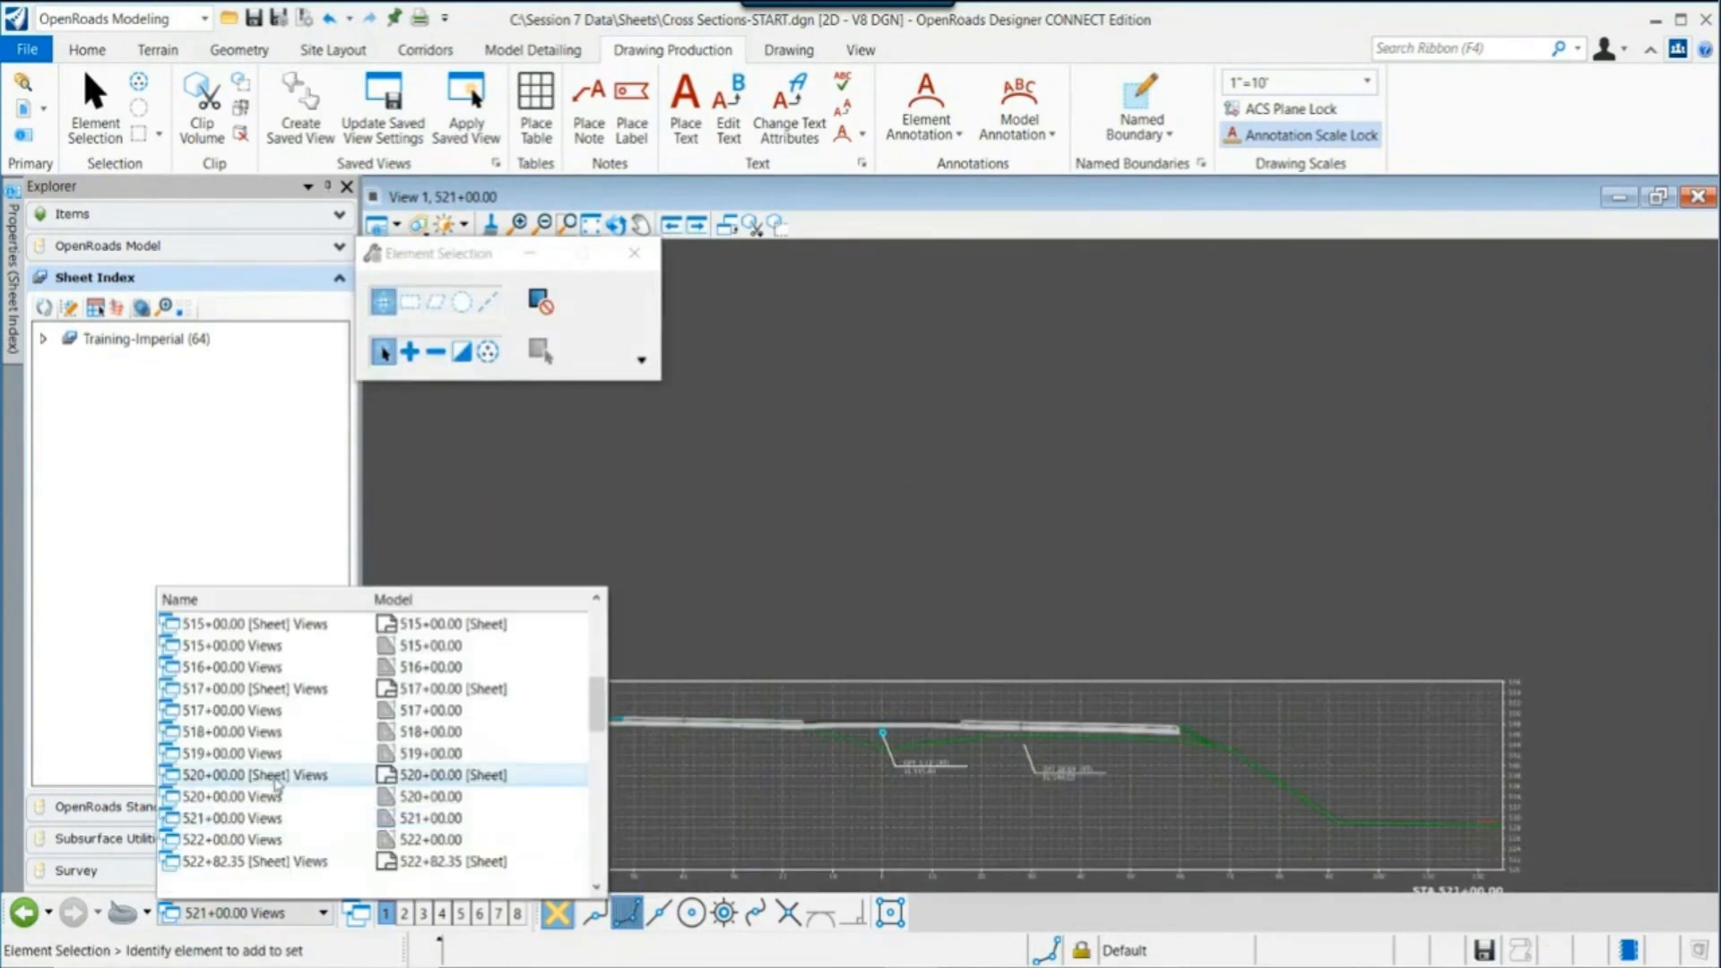
pyautogui.click(939, 787)
pyautogui.scroll(2, 950, 770)
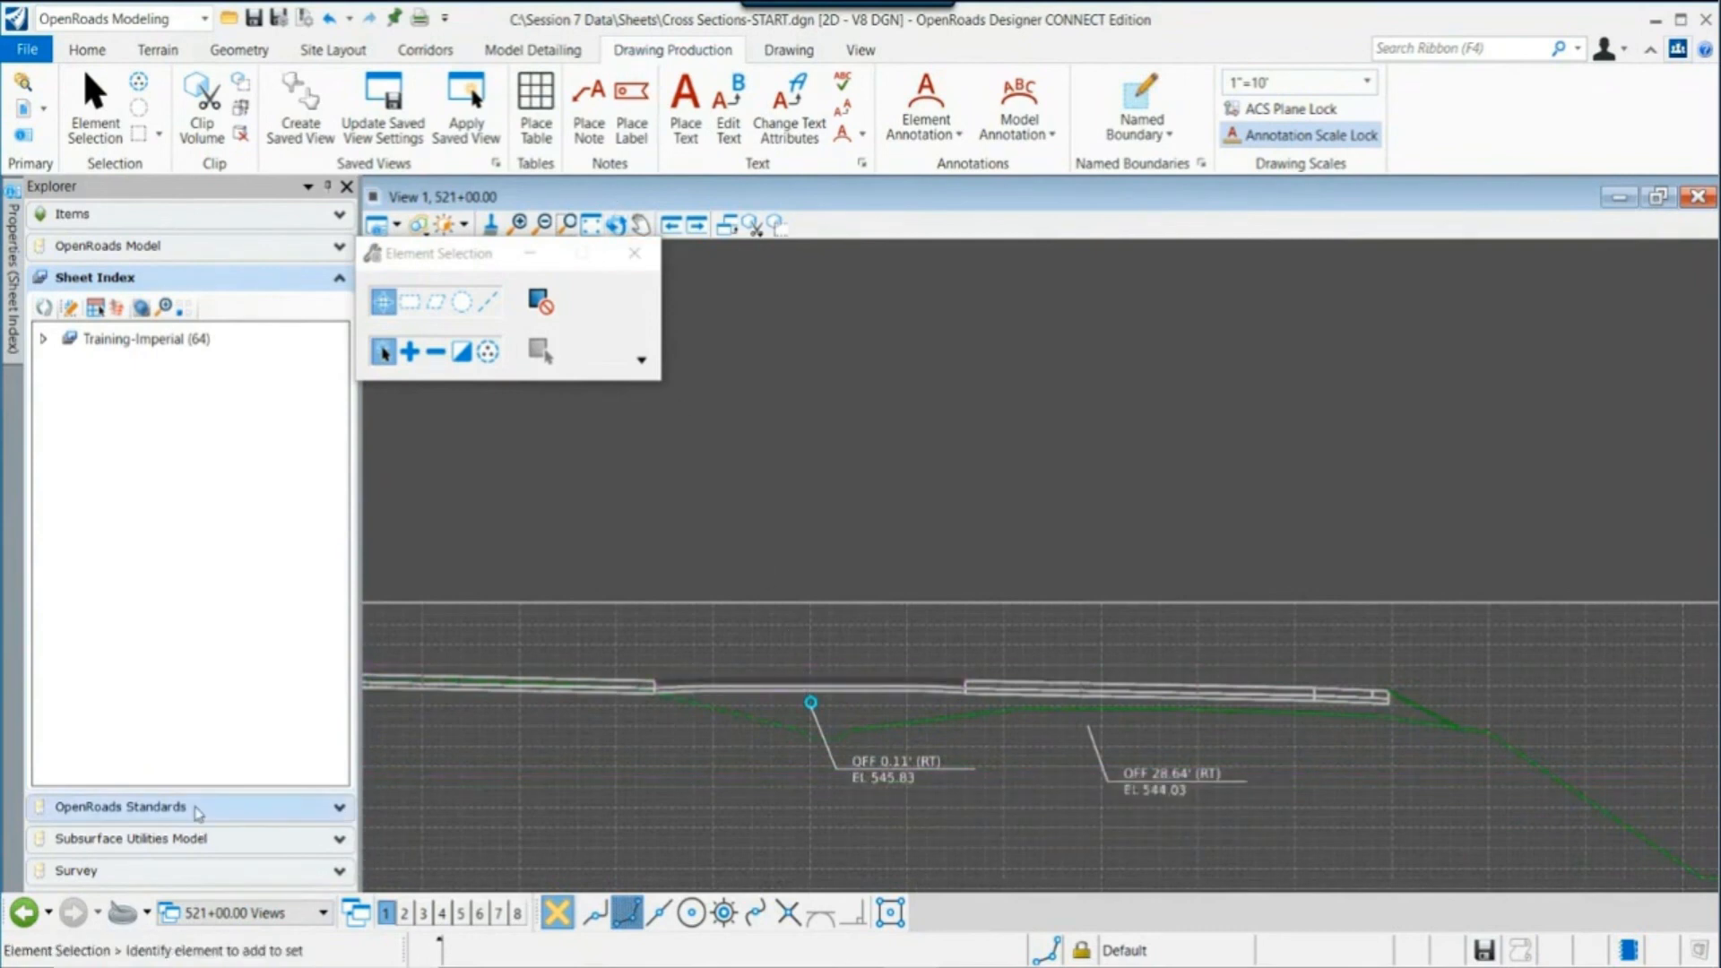
pyautogui.scroll(-5, 1123, 799)
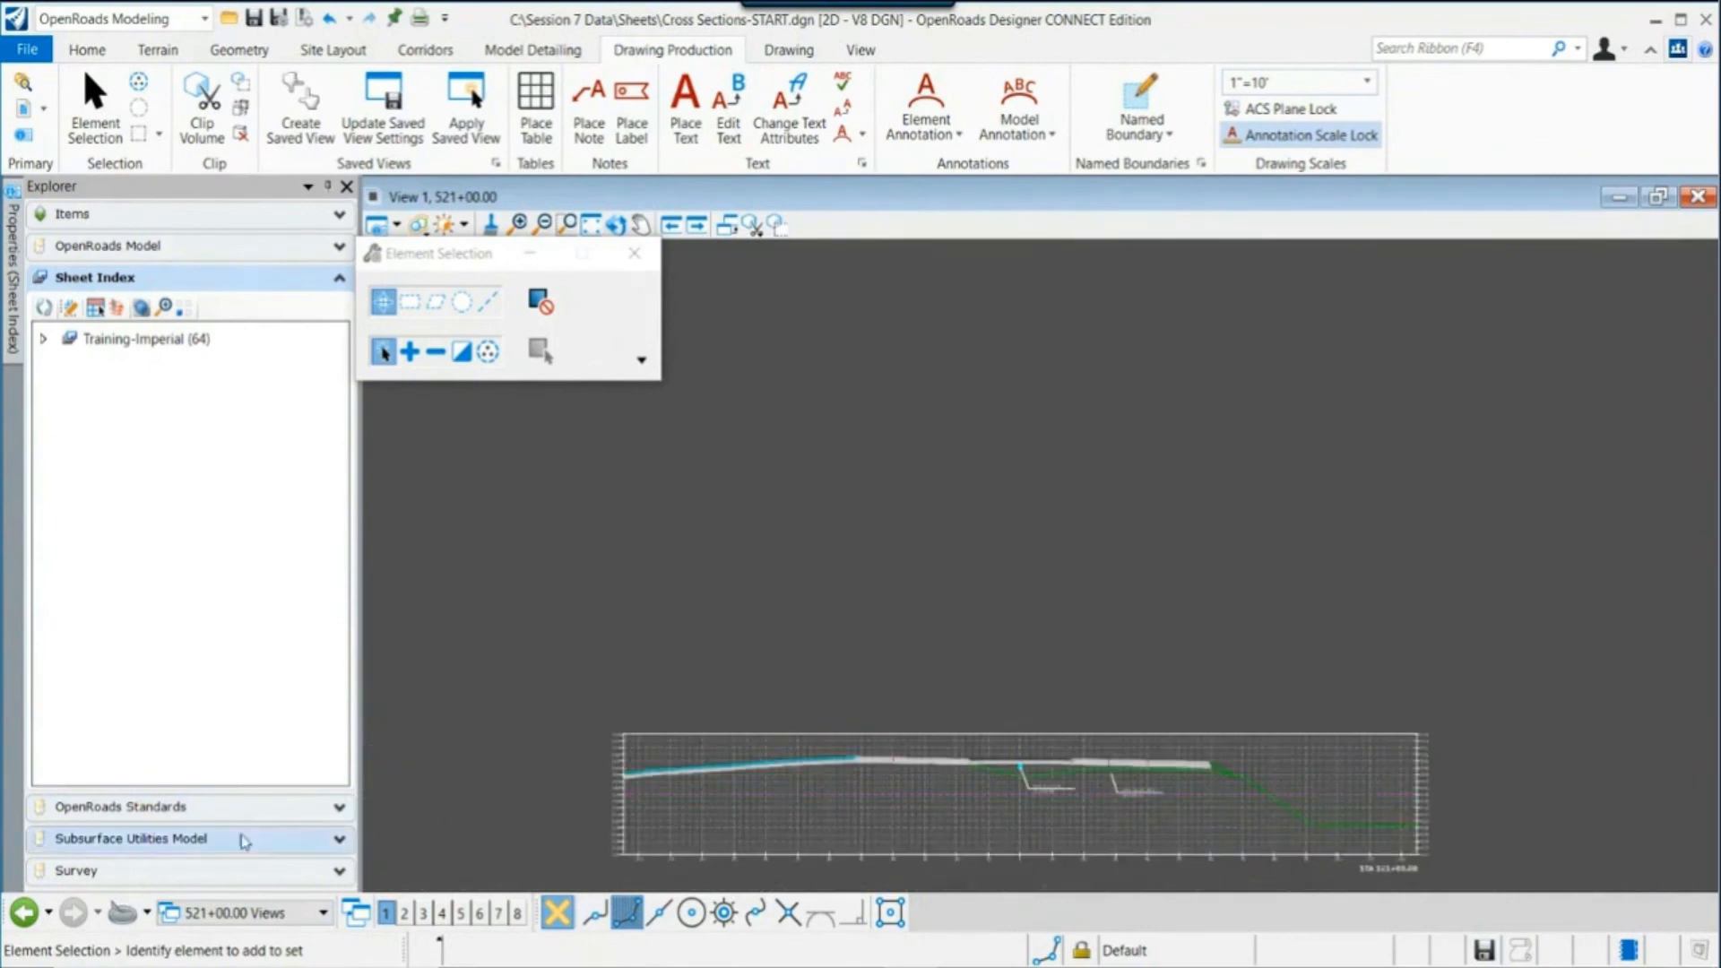
# Step: Open the 507+00.00 sheet views to inspect the STA 507+00.00 section, and switch to the 507+00.00 drawing model's views
pyautogui.click(209, 915)
pyautogui.scroll(5, 285, 765)
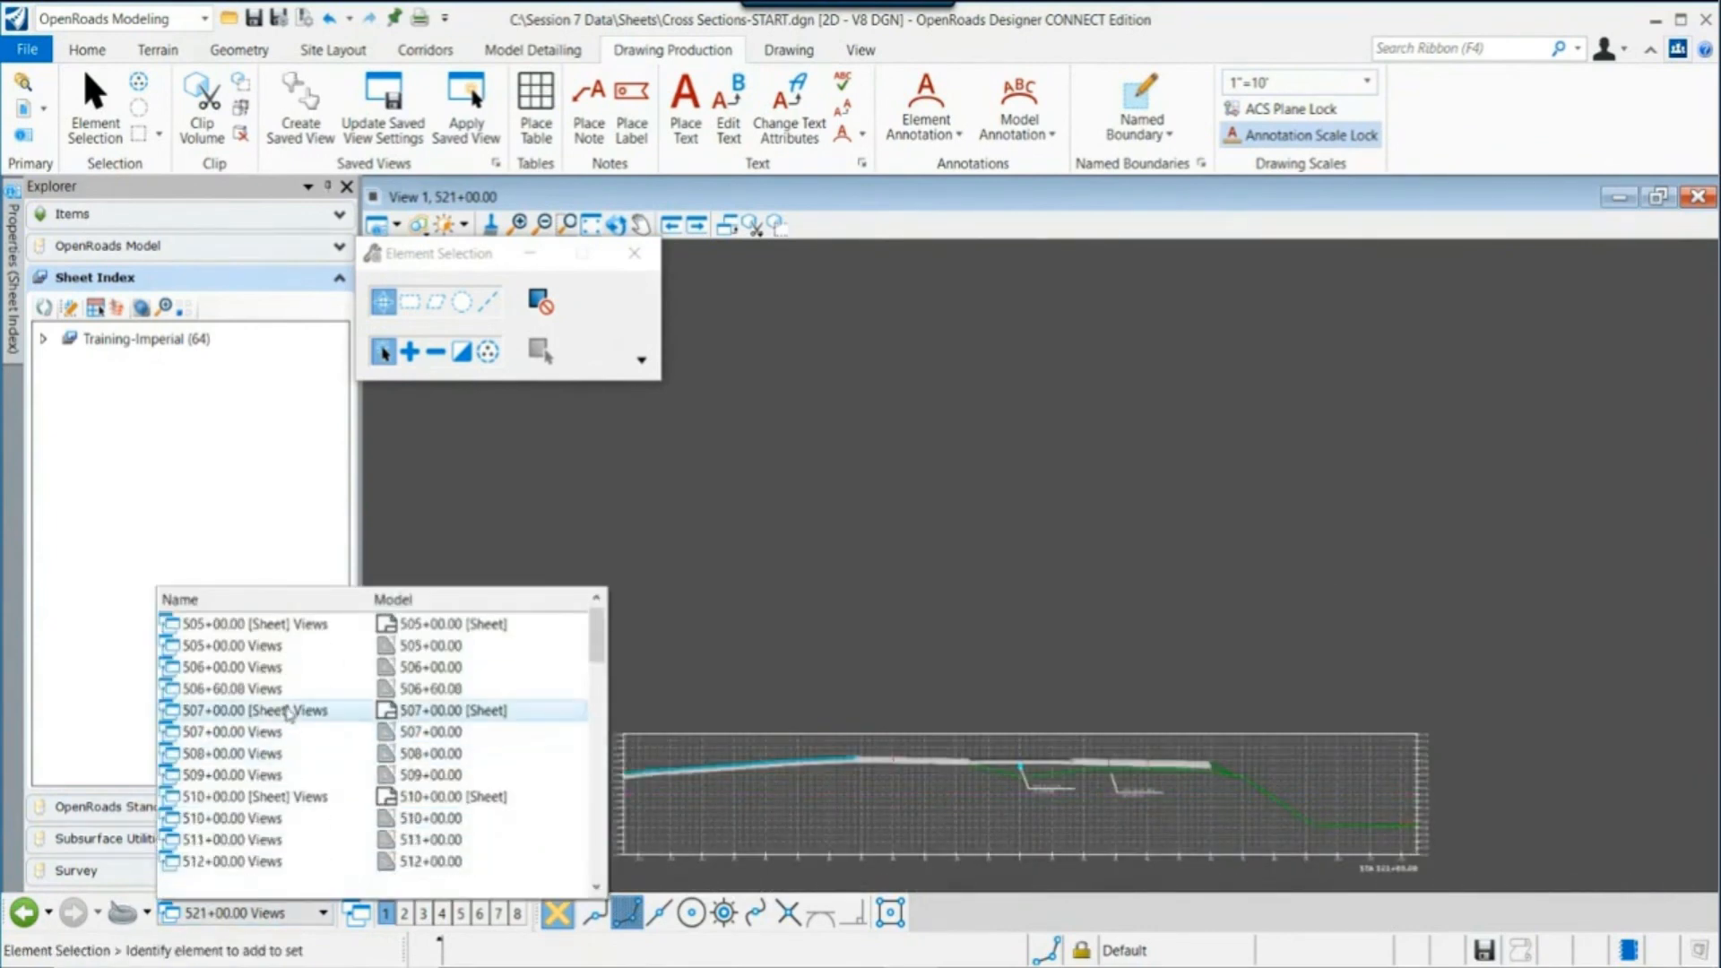
pyautogui.click(286, 713)
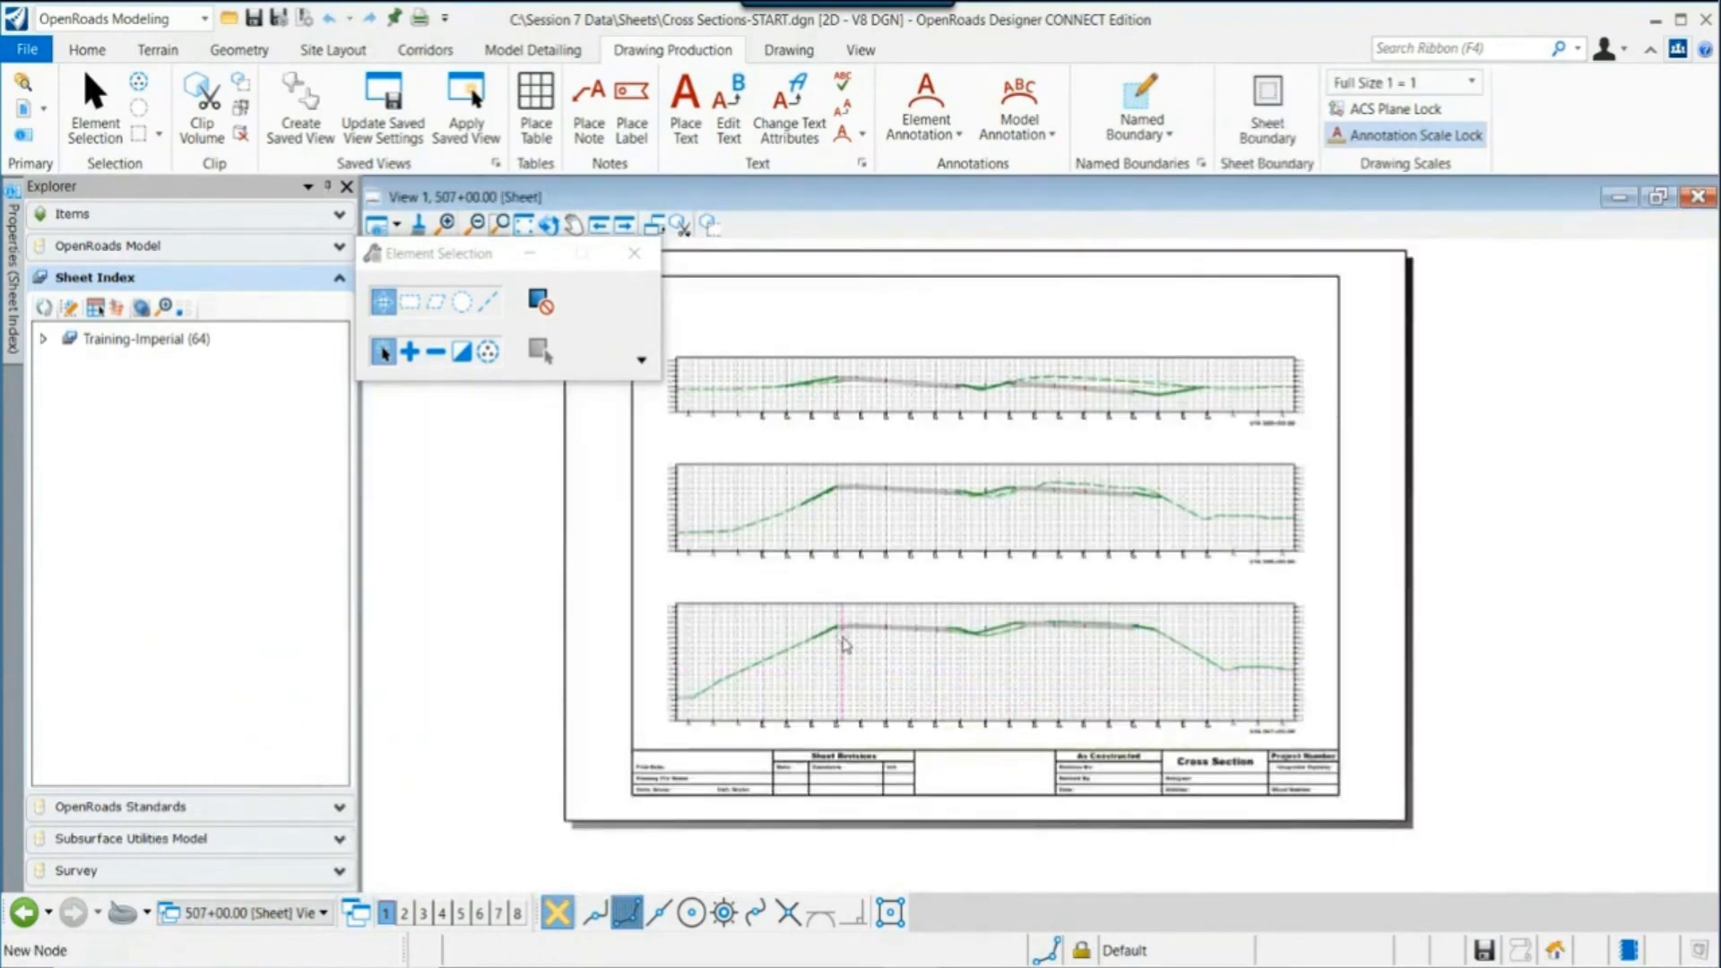
pyautogui.scroll(3, 842, 647)
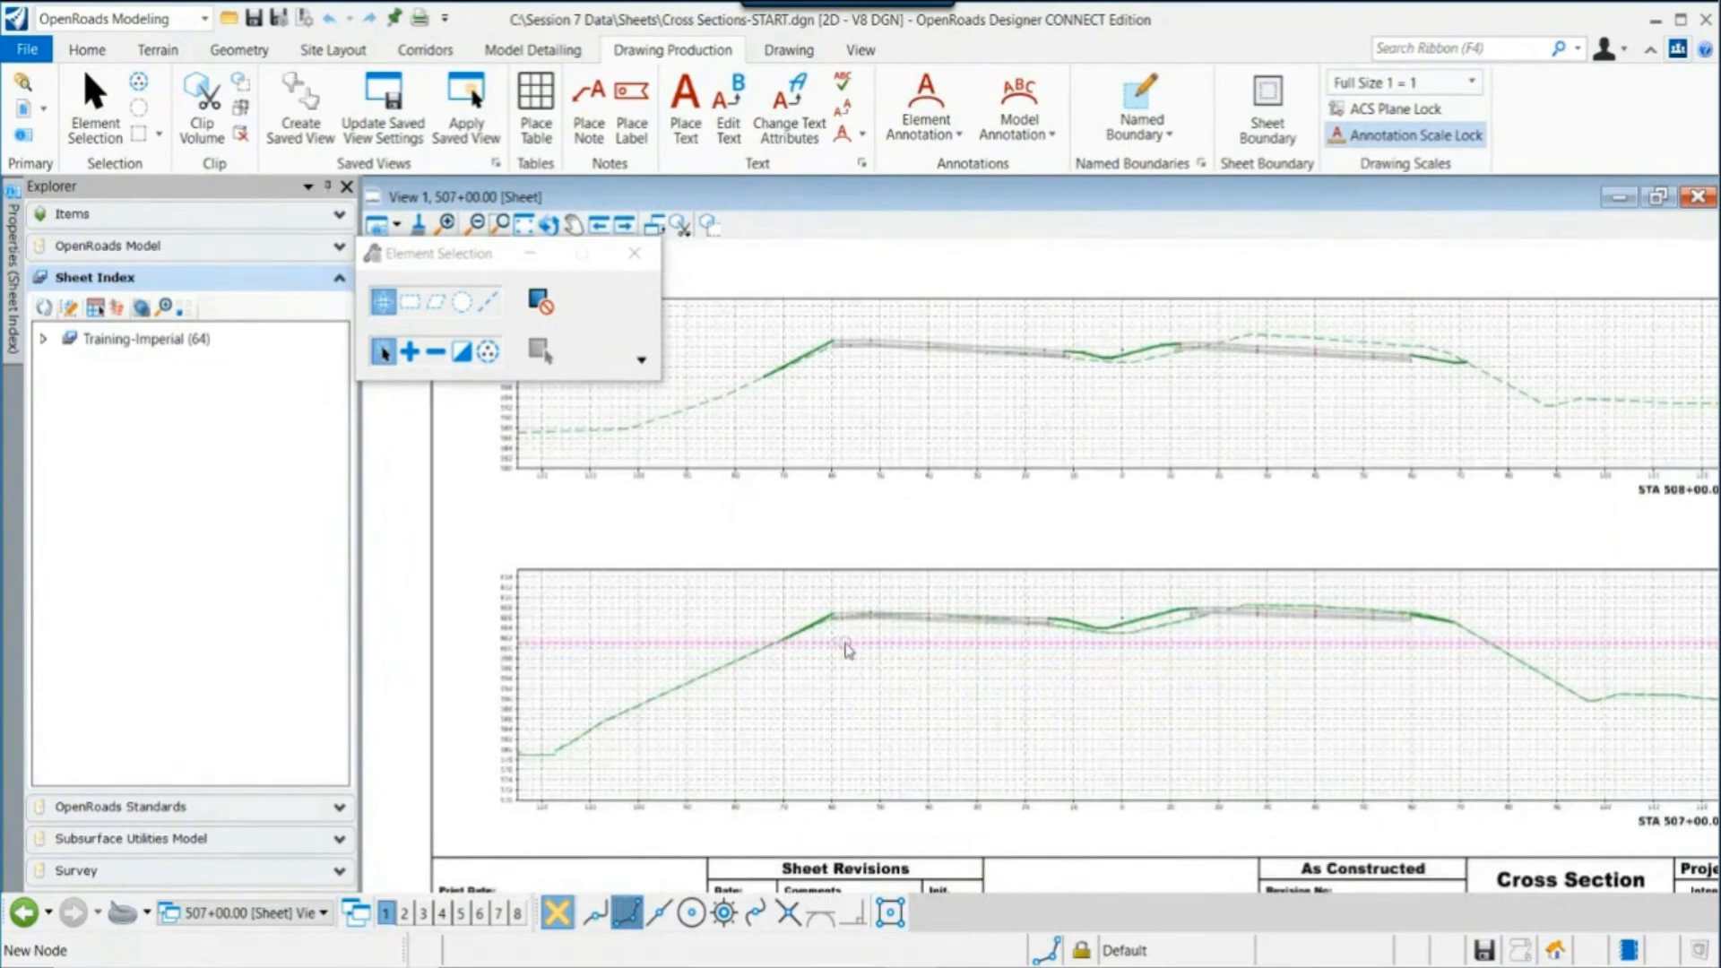
pyautogui.scroll(1, 849, 650)
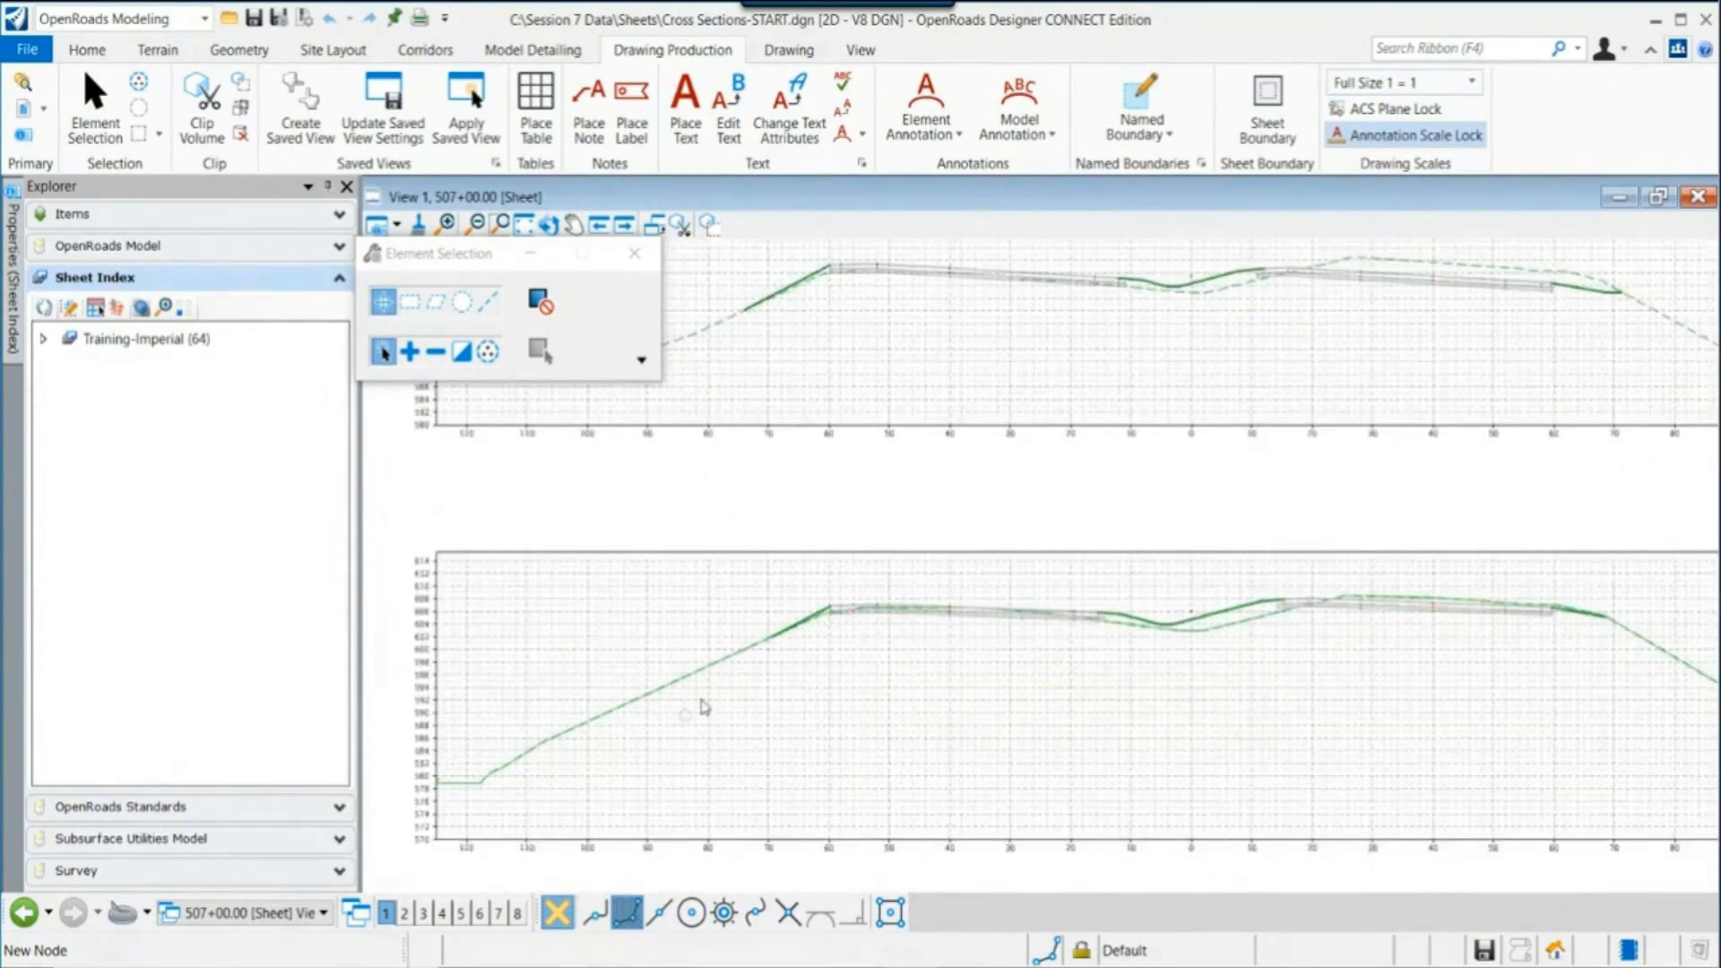
pyautogui.click(240, 914)
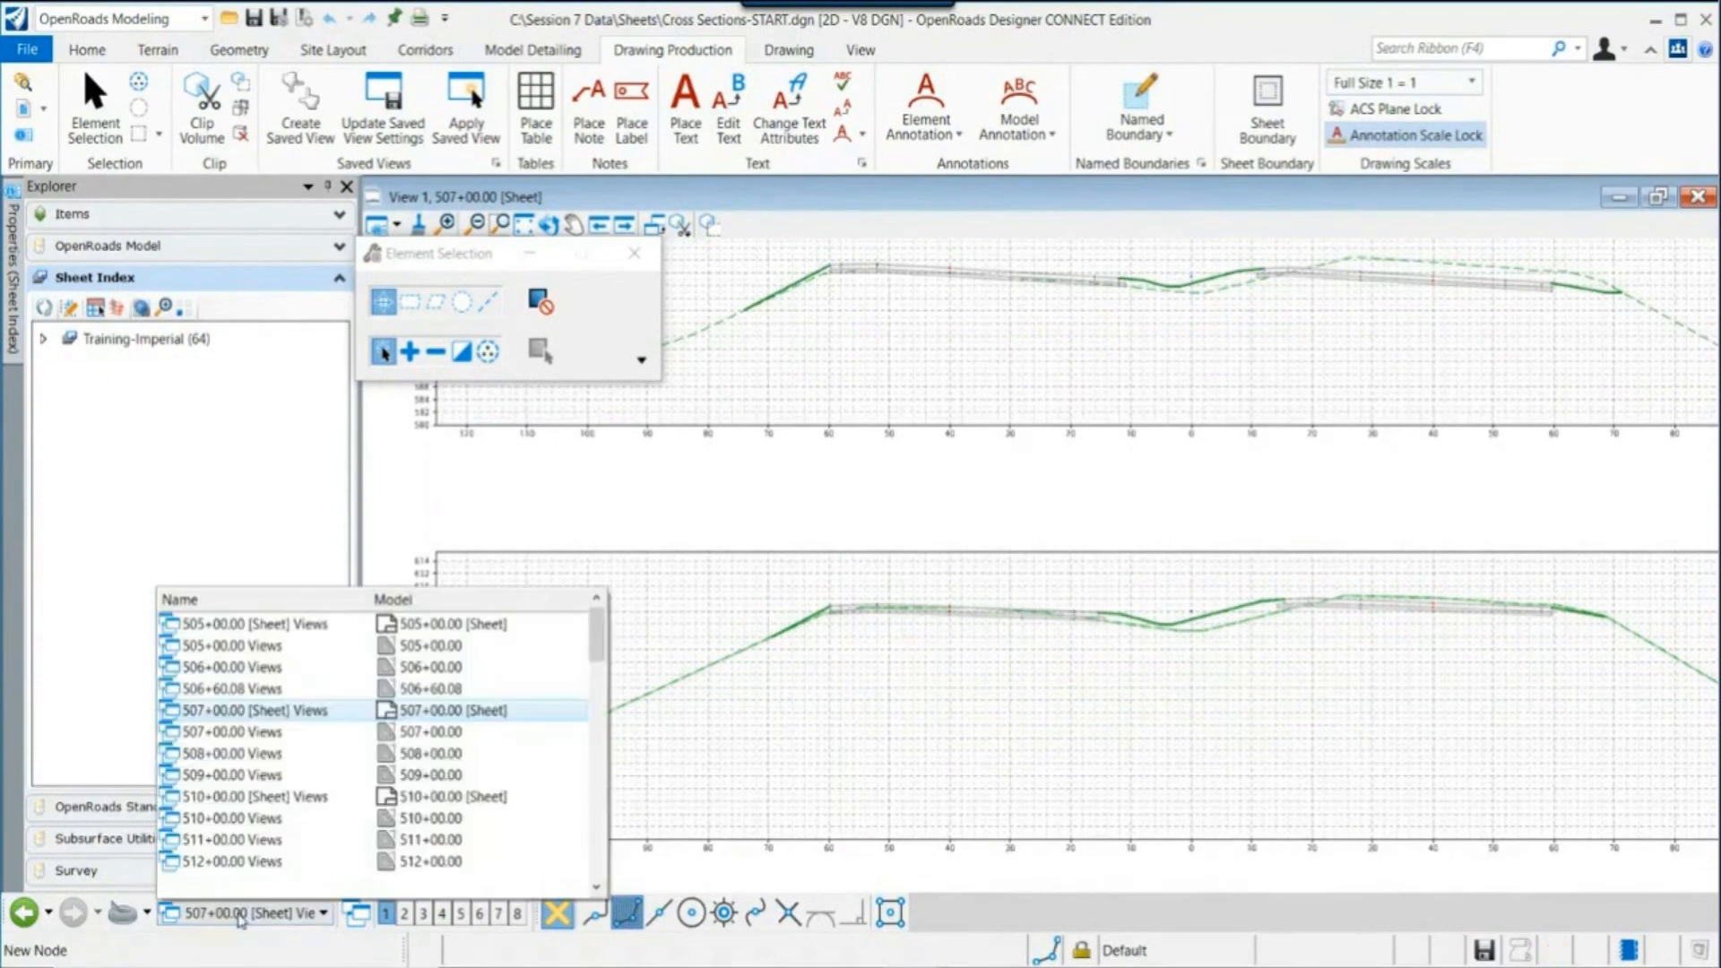
pyautogui.click(573, 732)
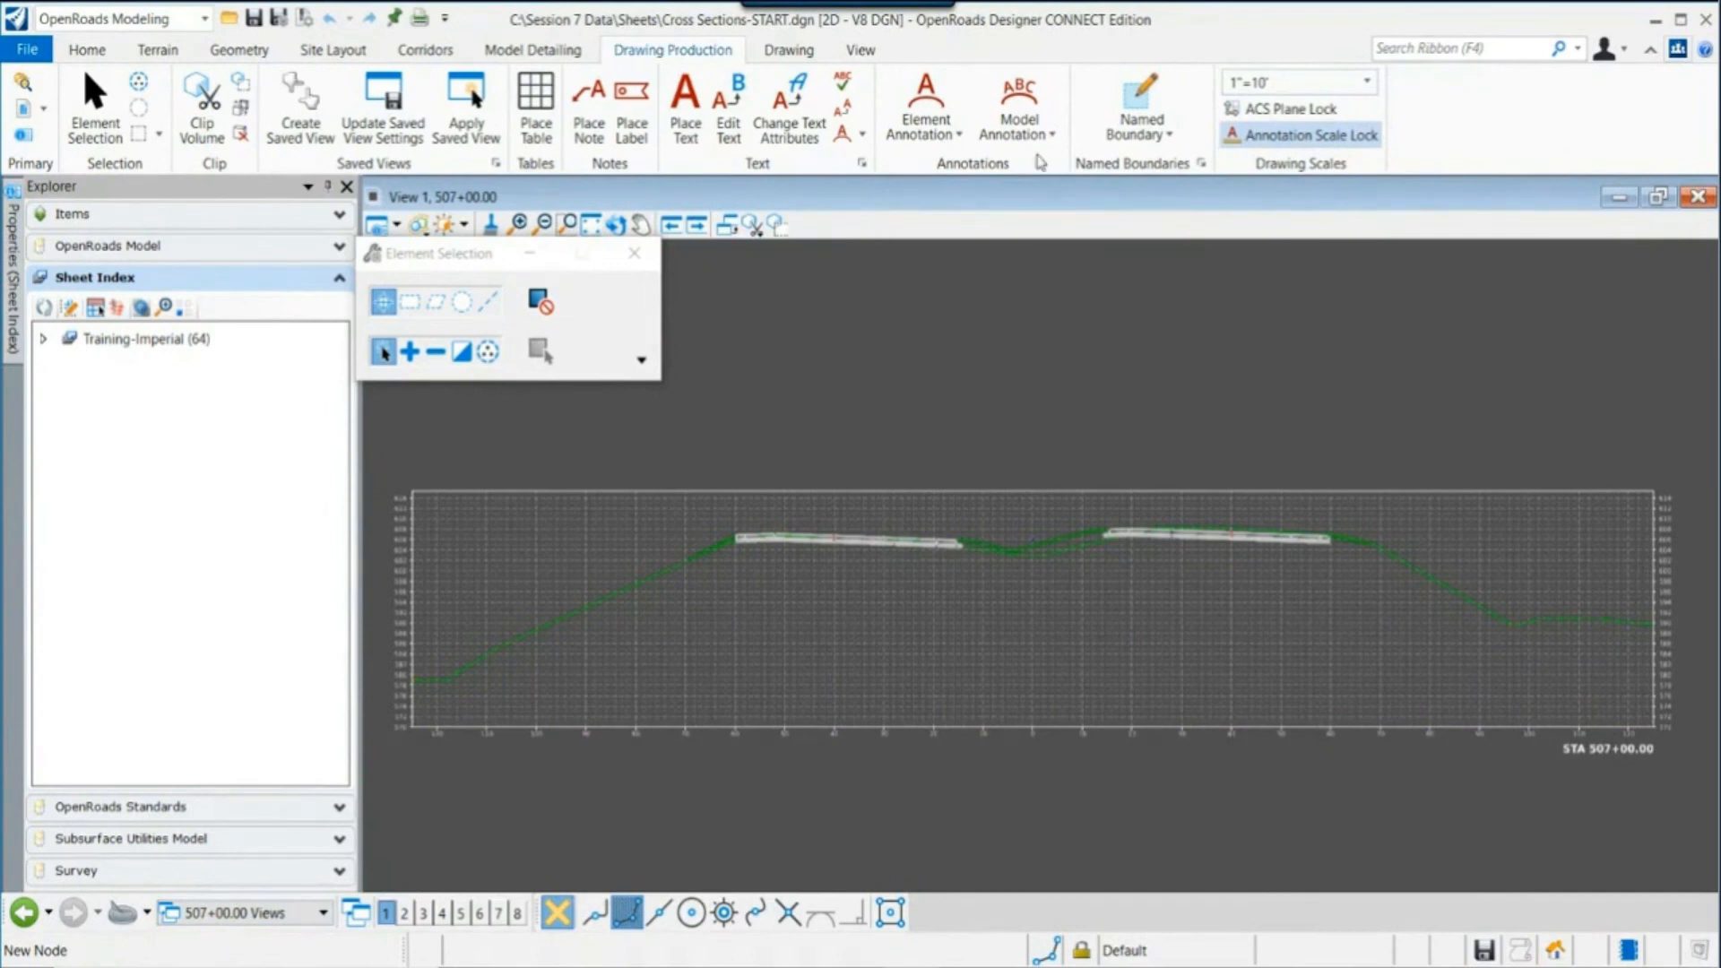
# Step: Annotate only the current 507+00.00 drawing model with the XS Grid w/Basic Annotation group
pyautogui.click(1022, 108)
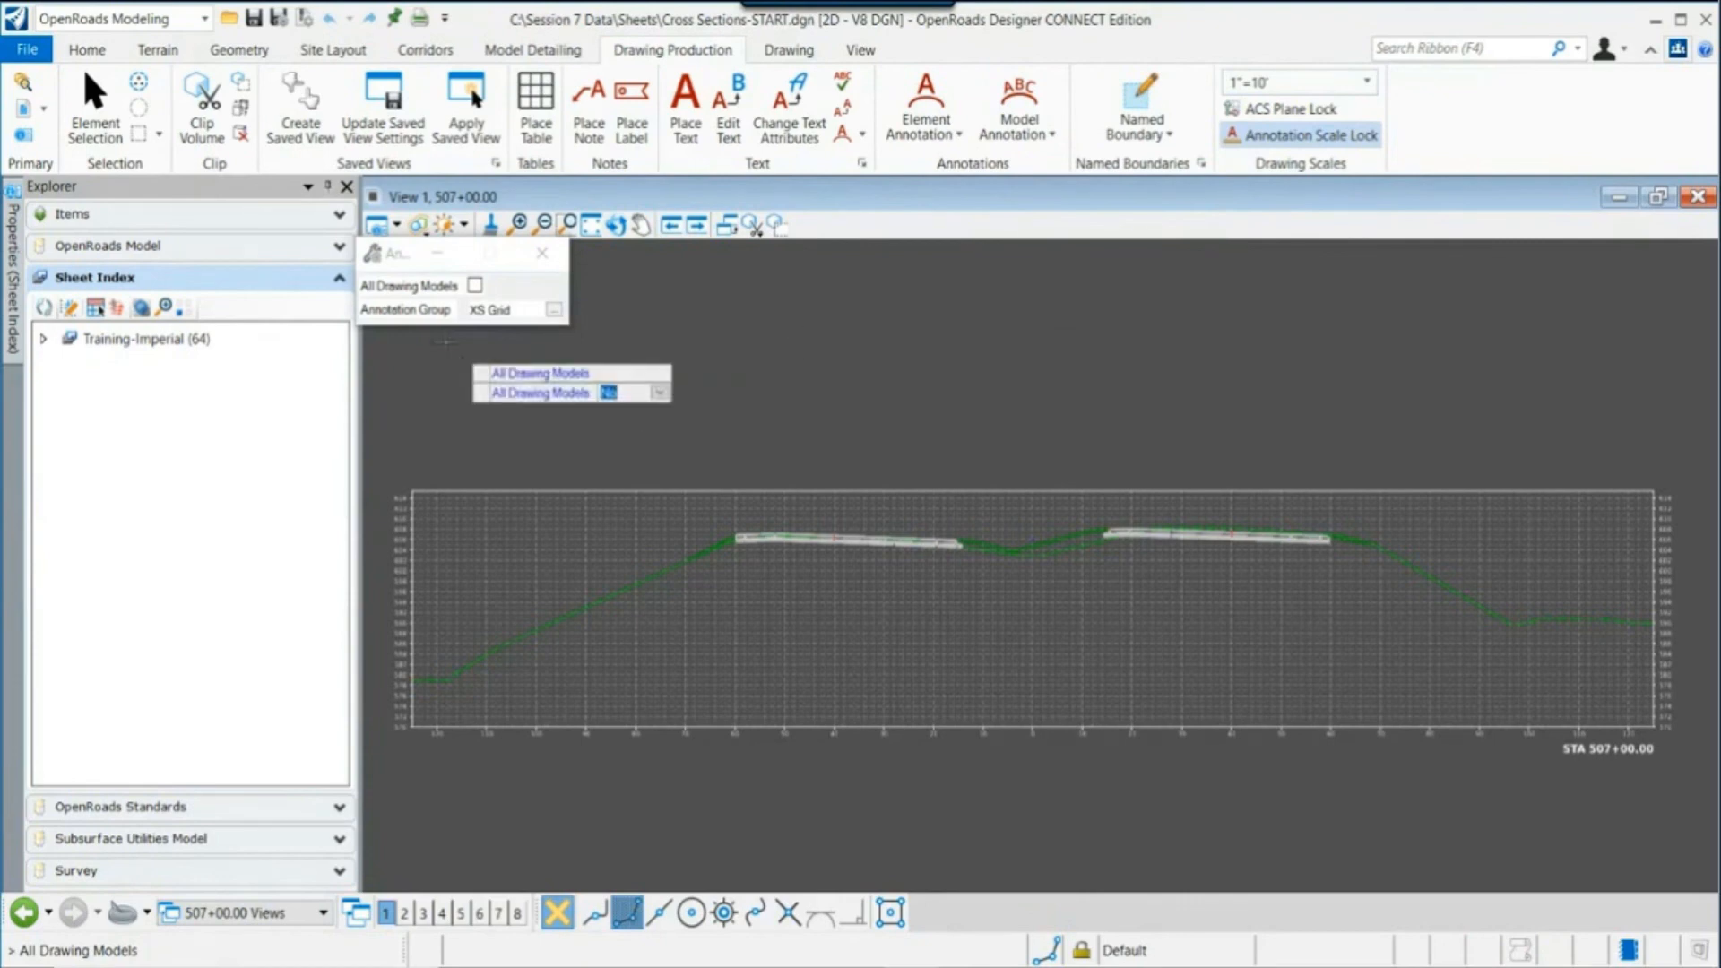
pyautogui.click(554, 309)
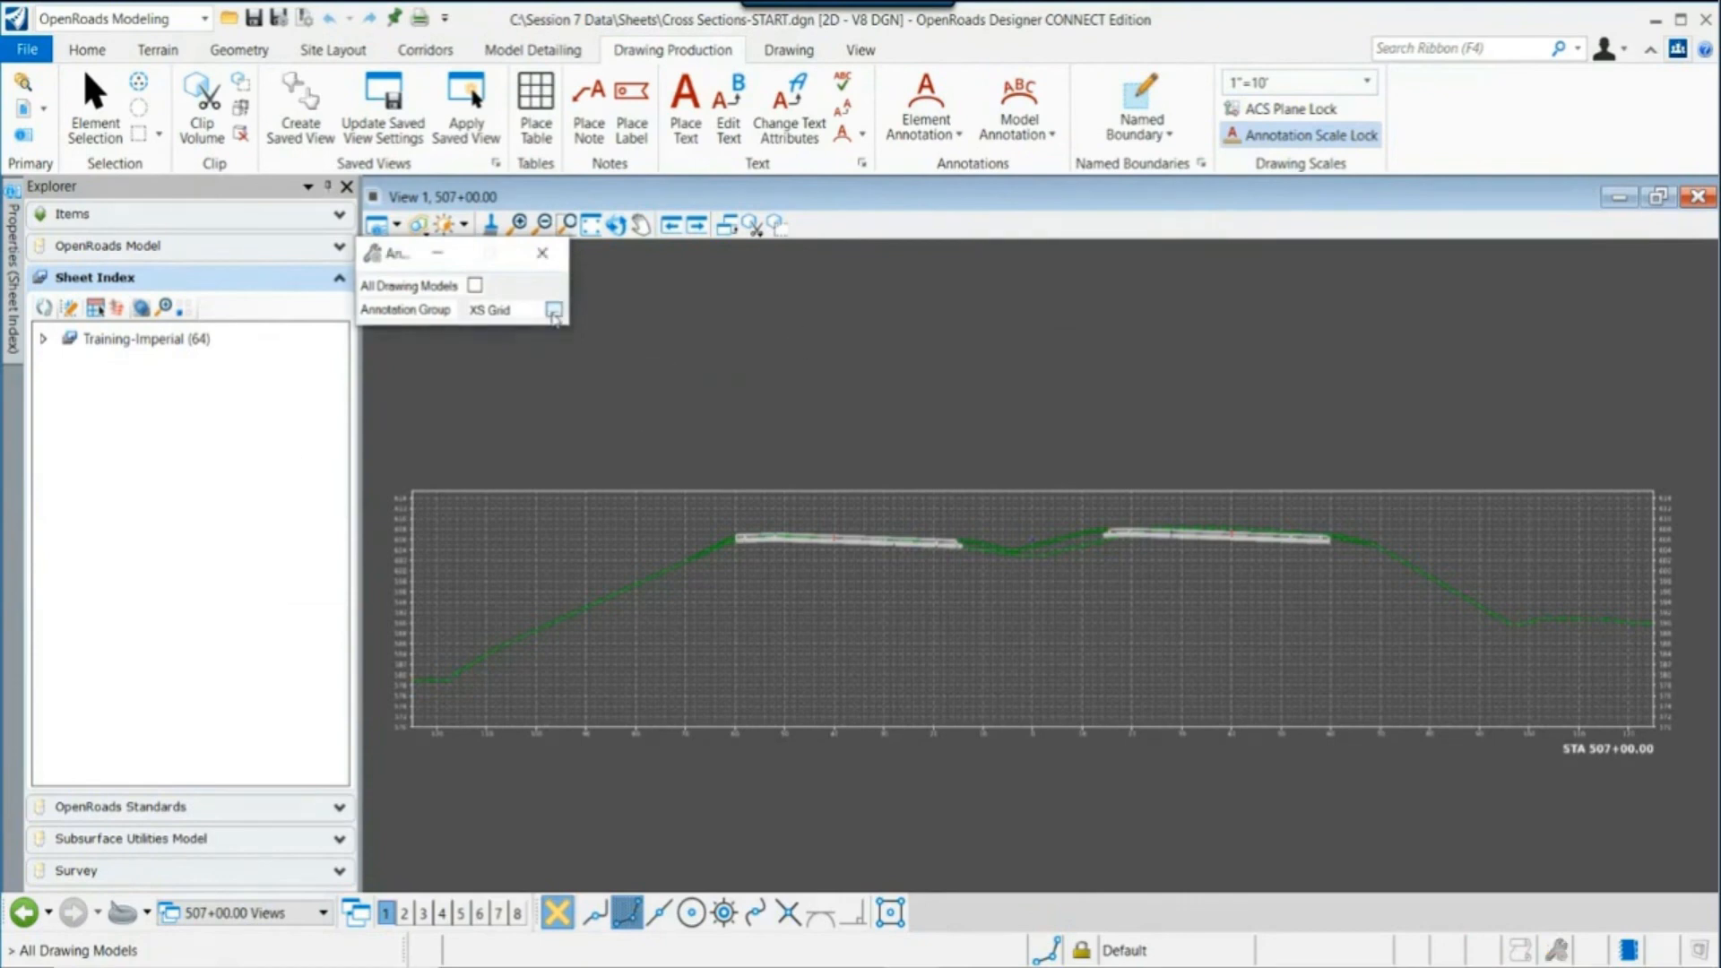
pyautogui.click(302, 374)
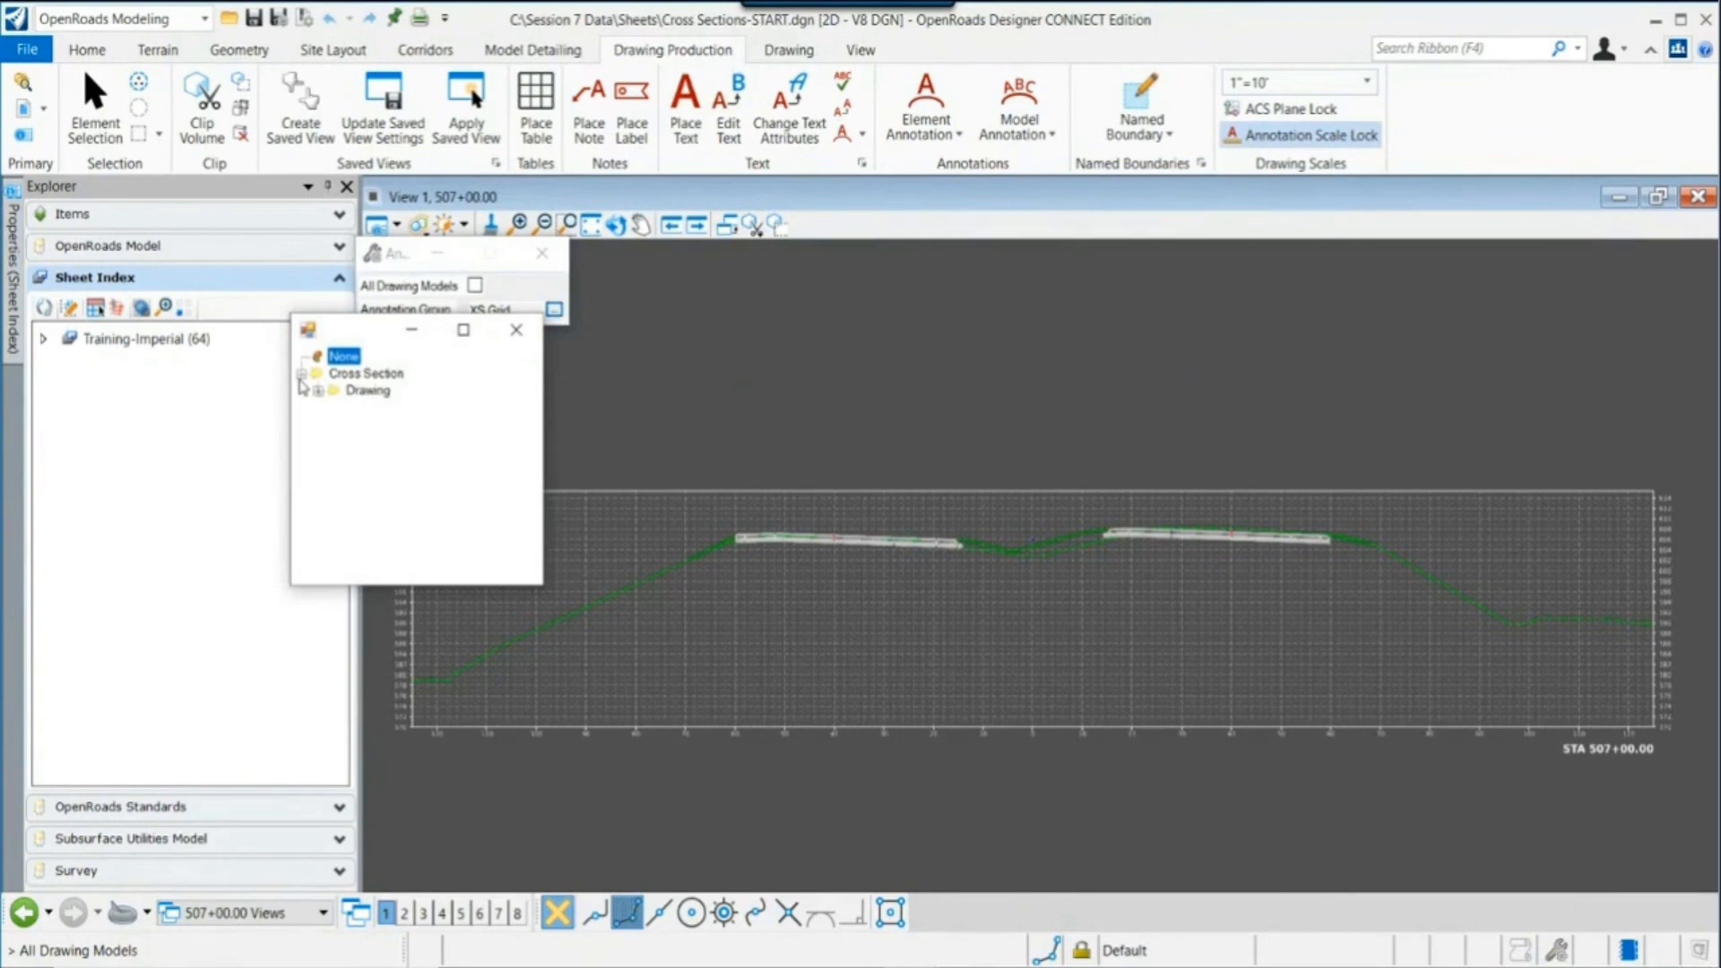
pyautogui.click(319, 390)
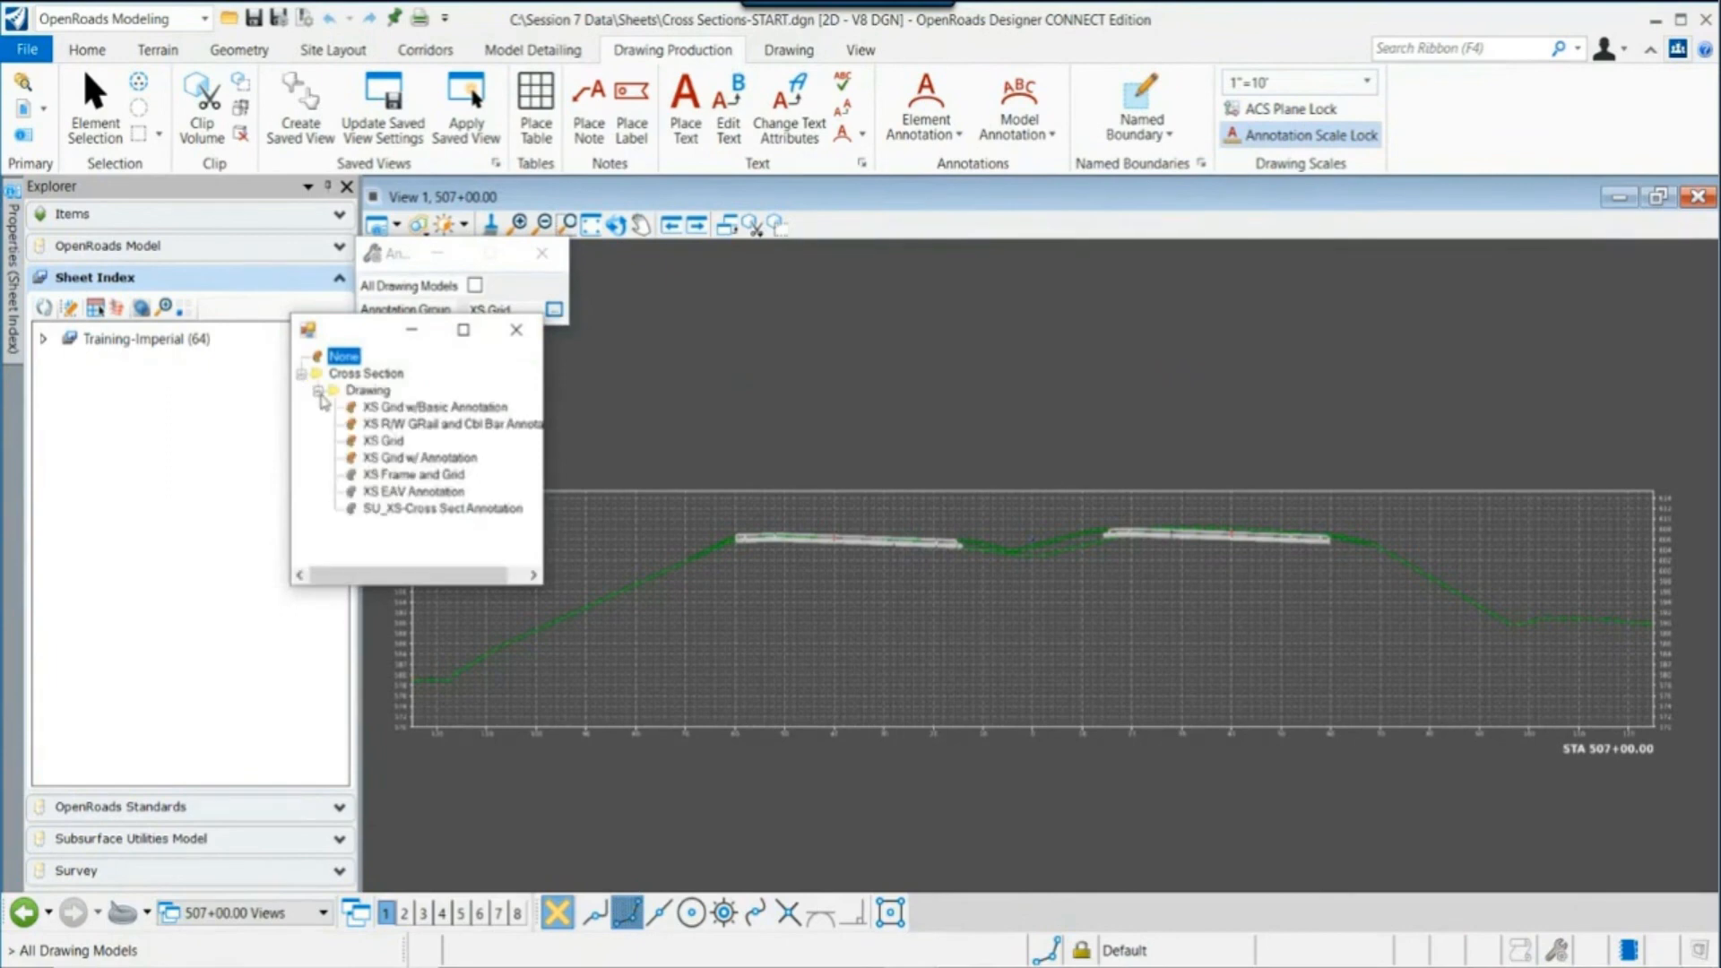
pyautogui.doubleClick(415, 408)
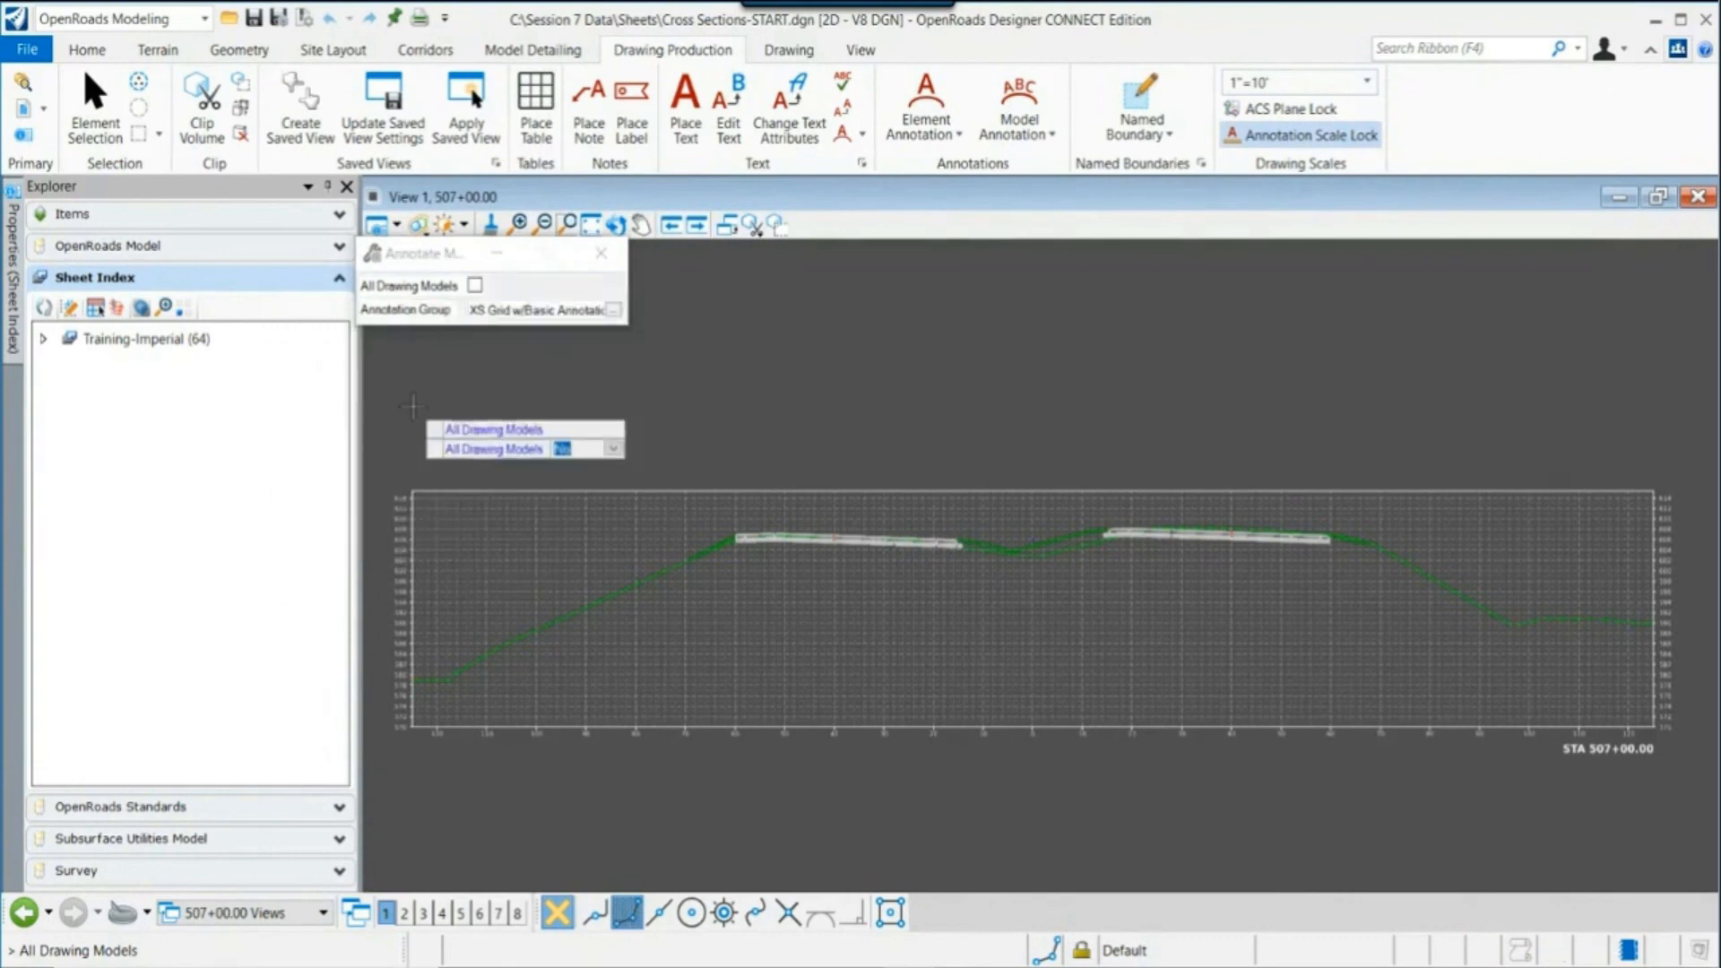
pyautogui.click(938, 439)
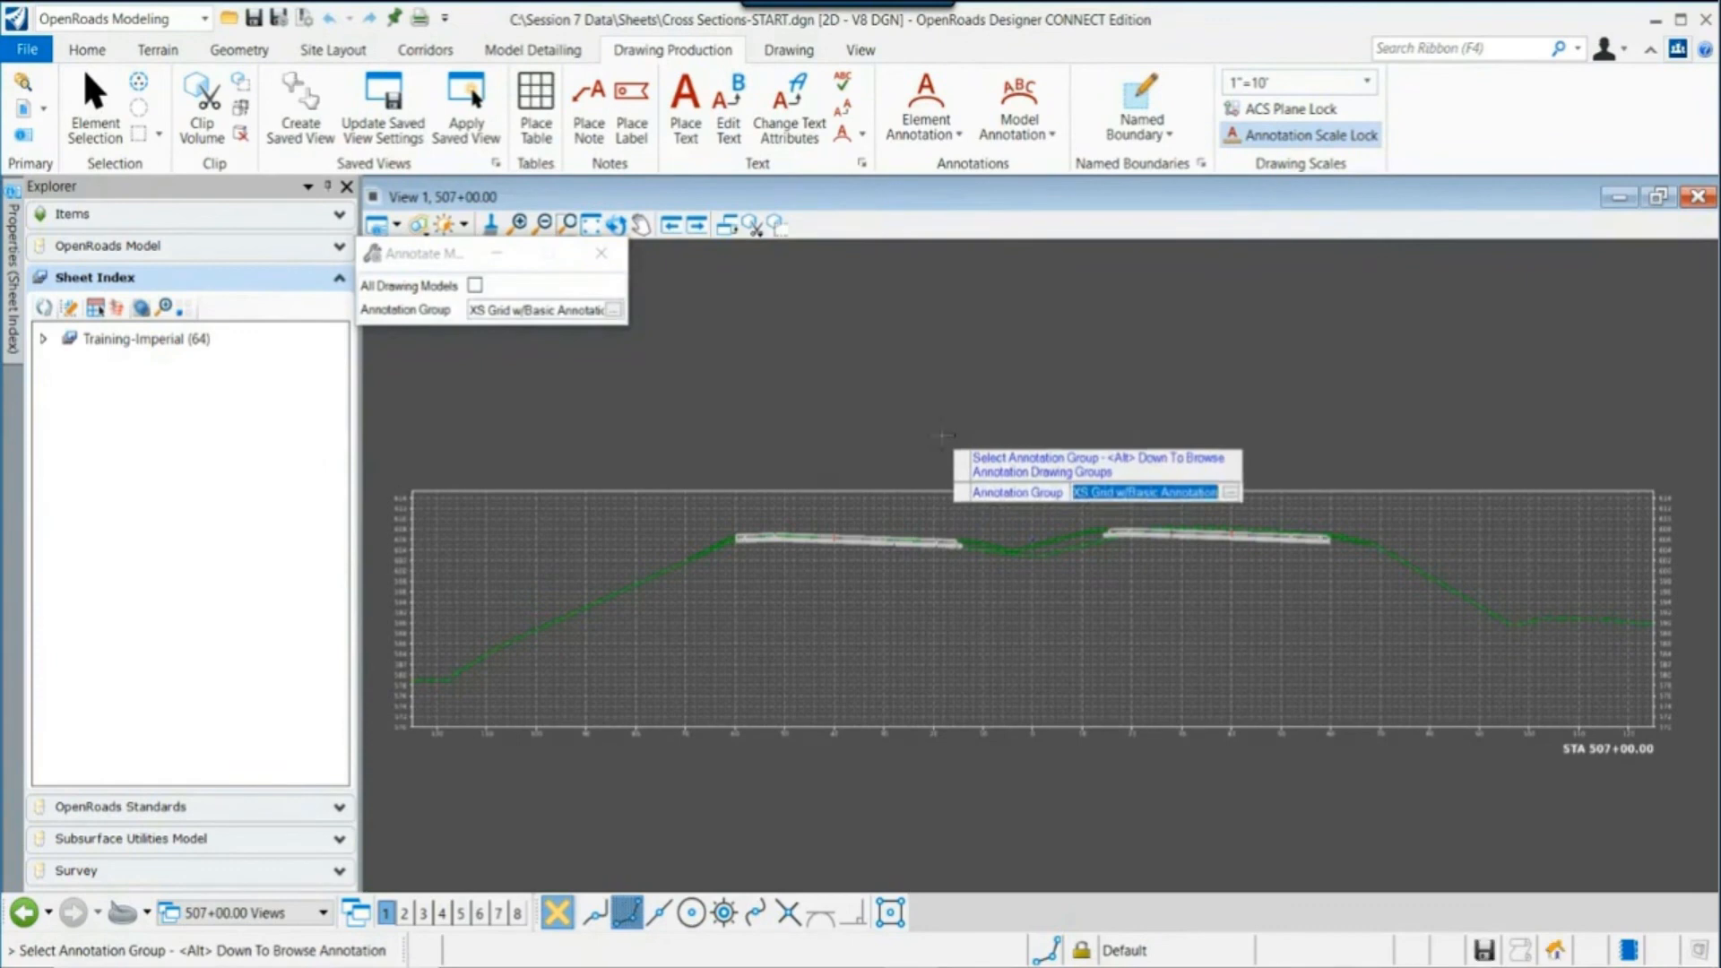
pyautogui.click(942, 436)
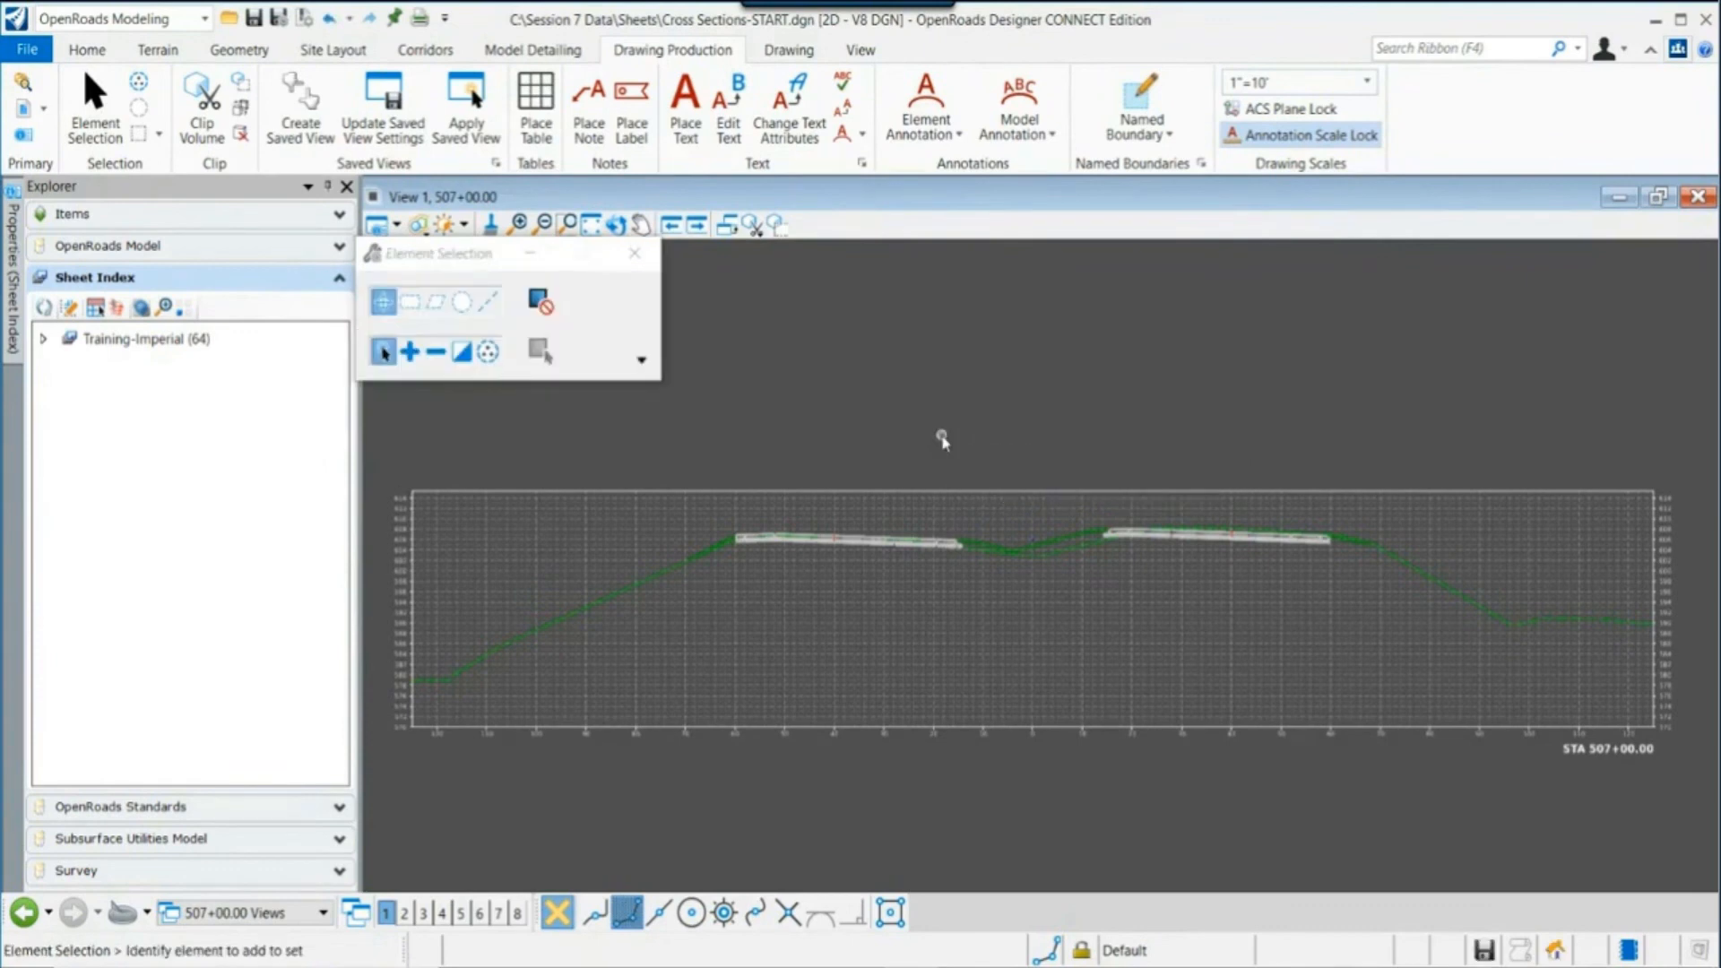
# Step: Run model annotation on the current 507+00.00 drawing again, using the XS Grid w/ Annotation group
pyautogui.scroll(3, 879, 450)
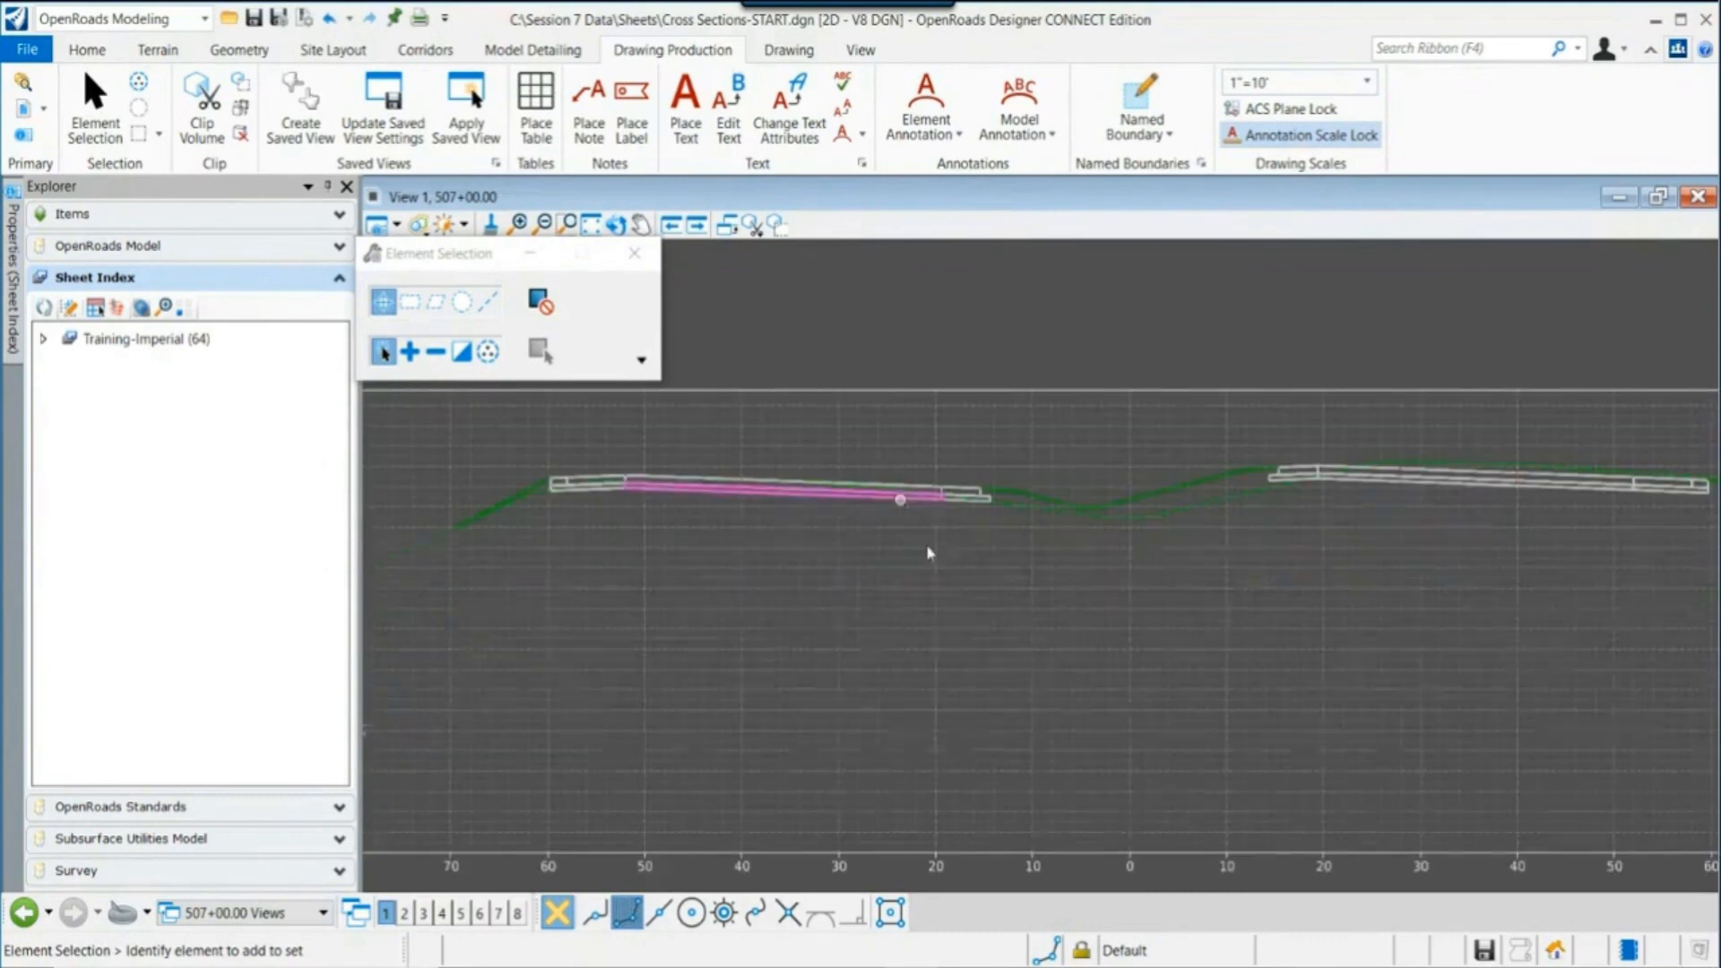
pyautogui.moveTo(438, 257); pyautogui.dragTo(1013, 298)
pyautogui.scroll(-3, 664, 421)
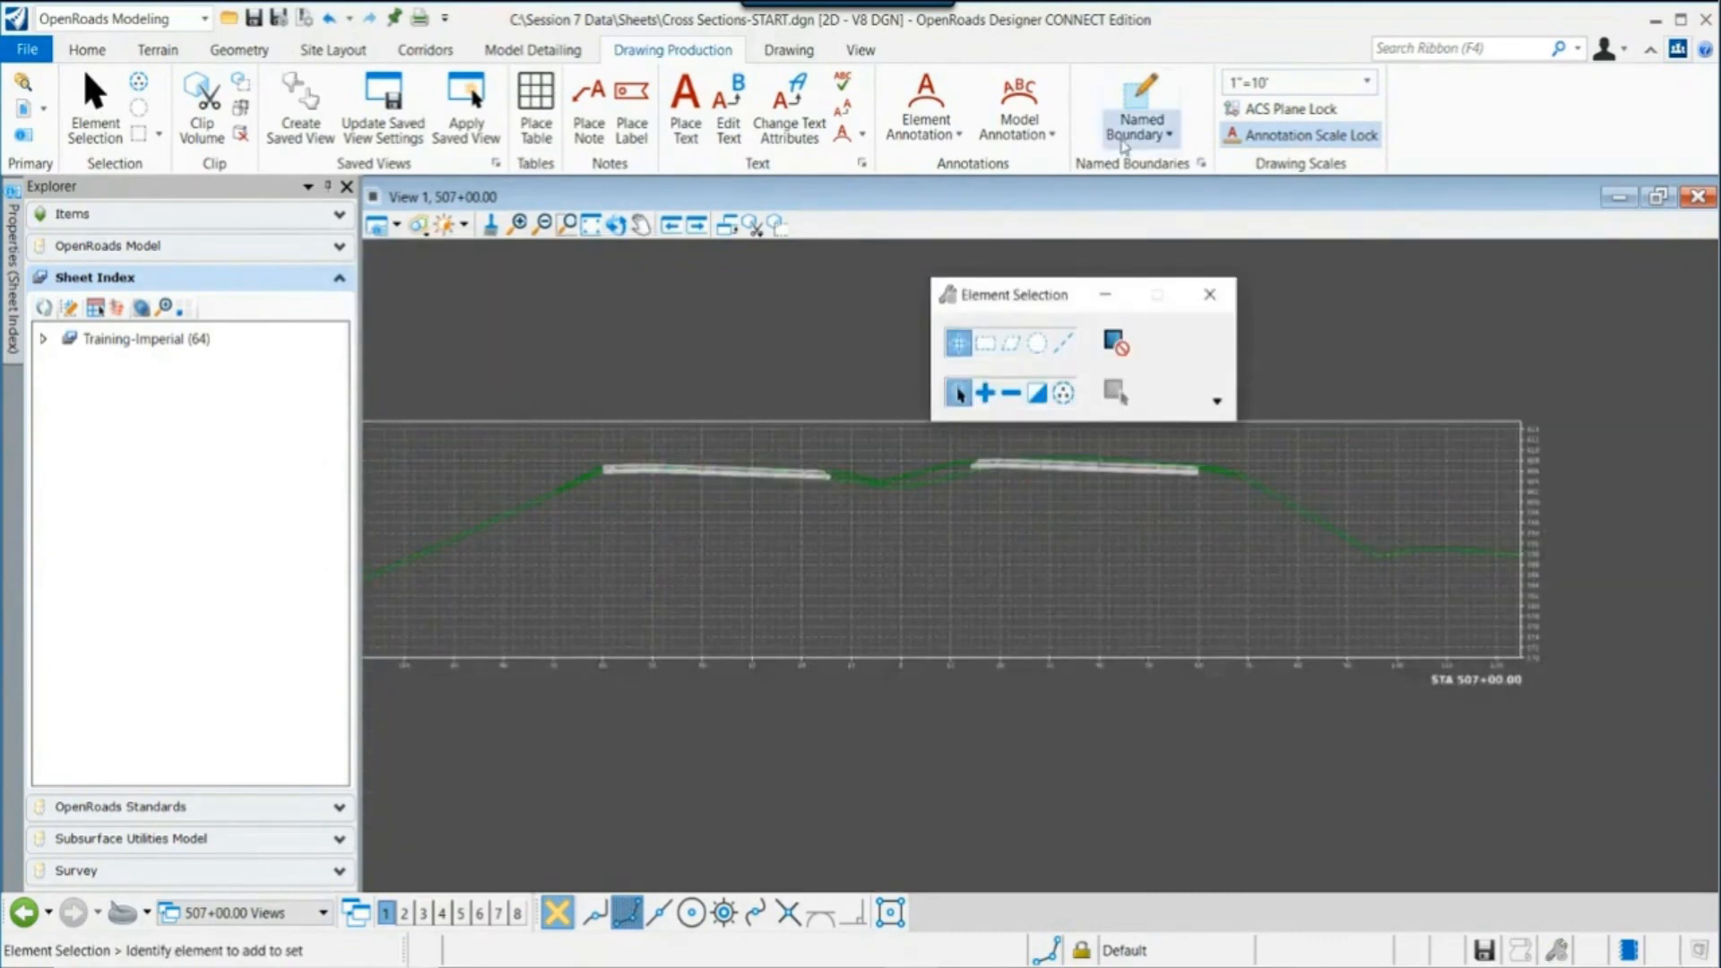
pyautogui.click(1038, 104)
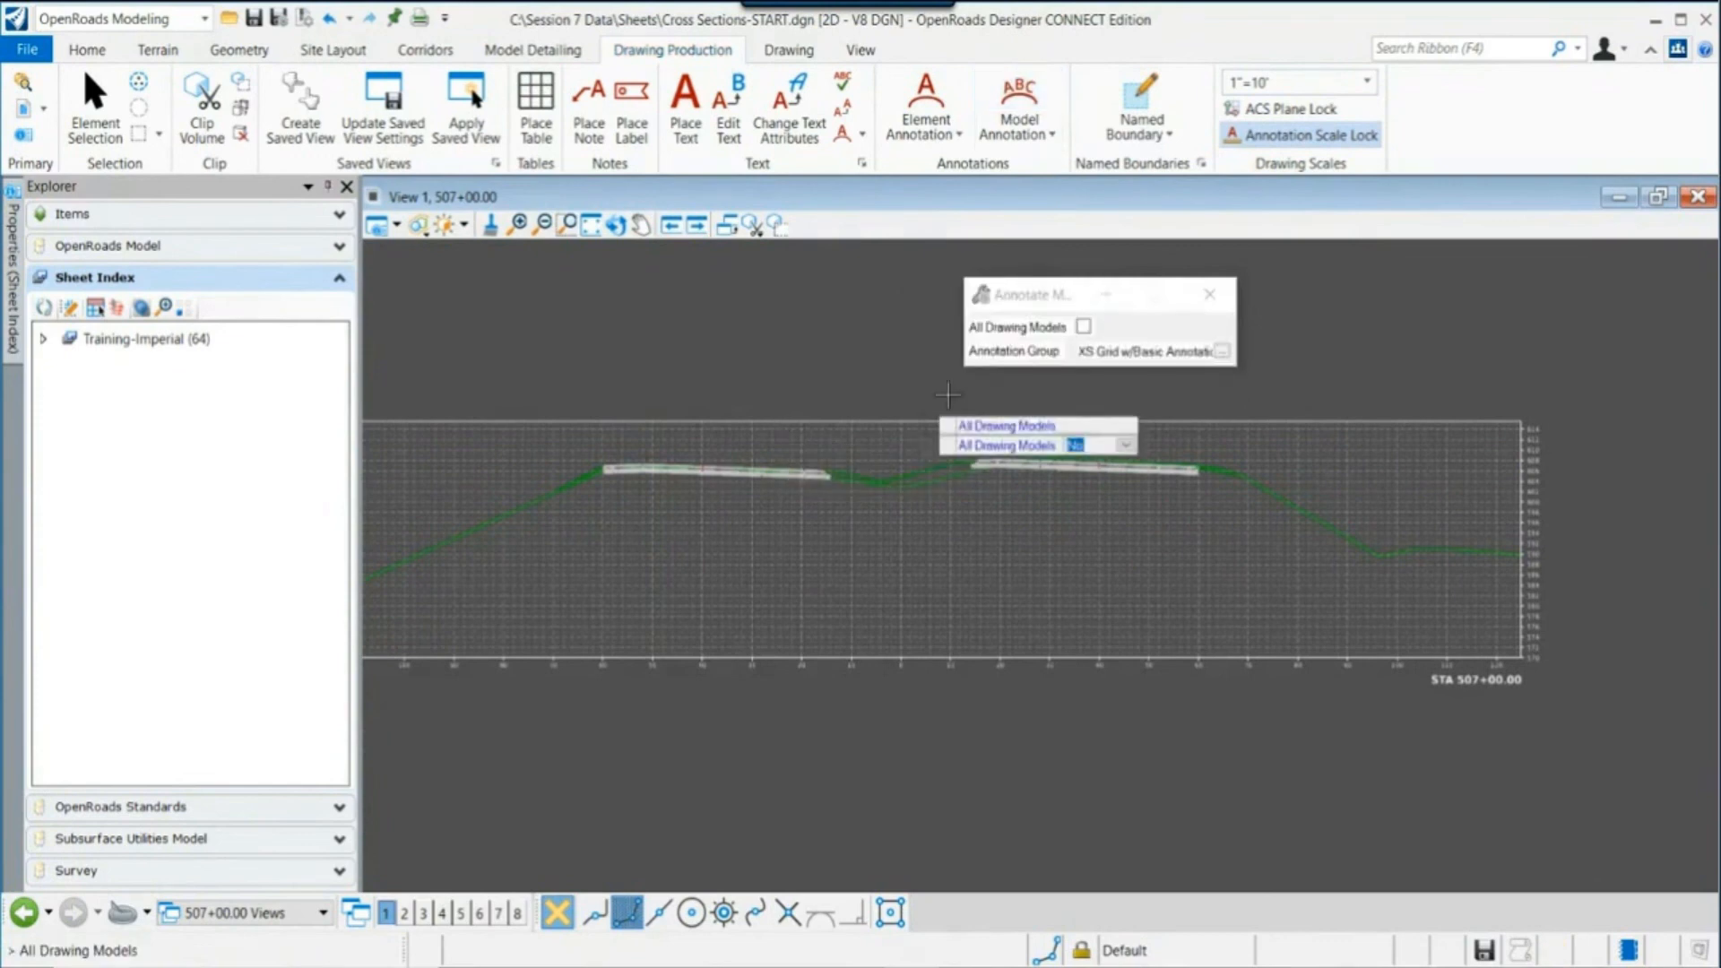
pyautogui.click(1222, 351)
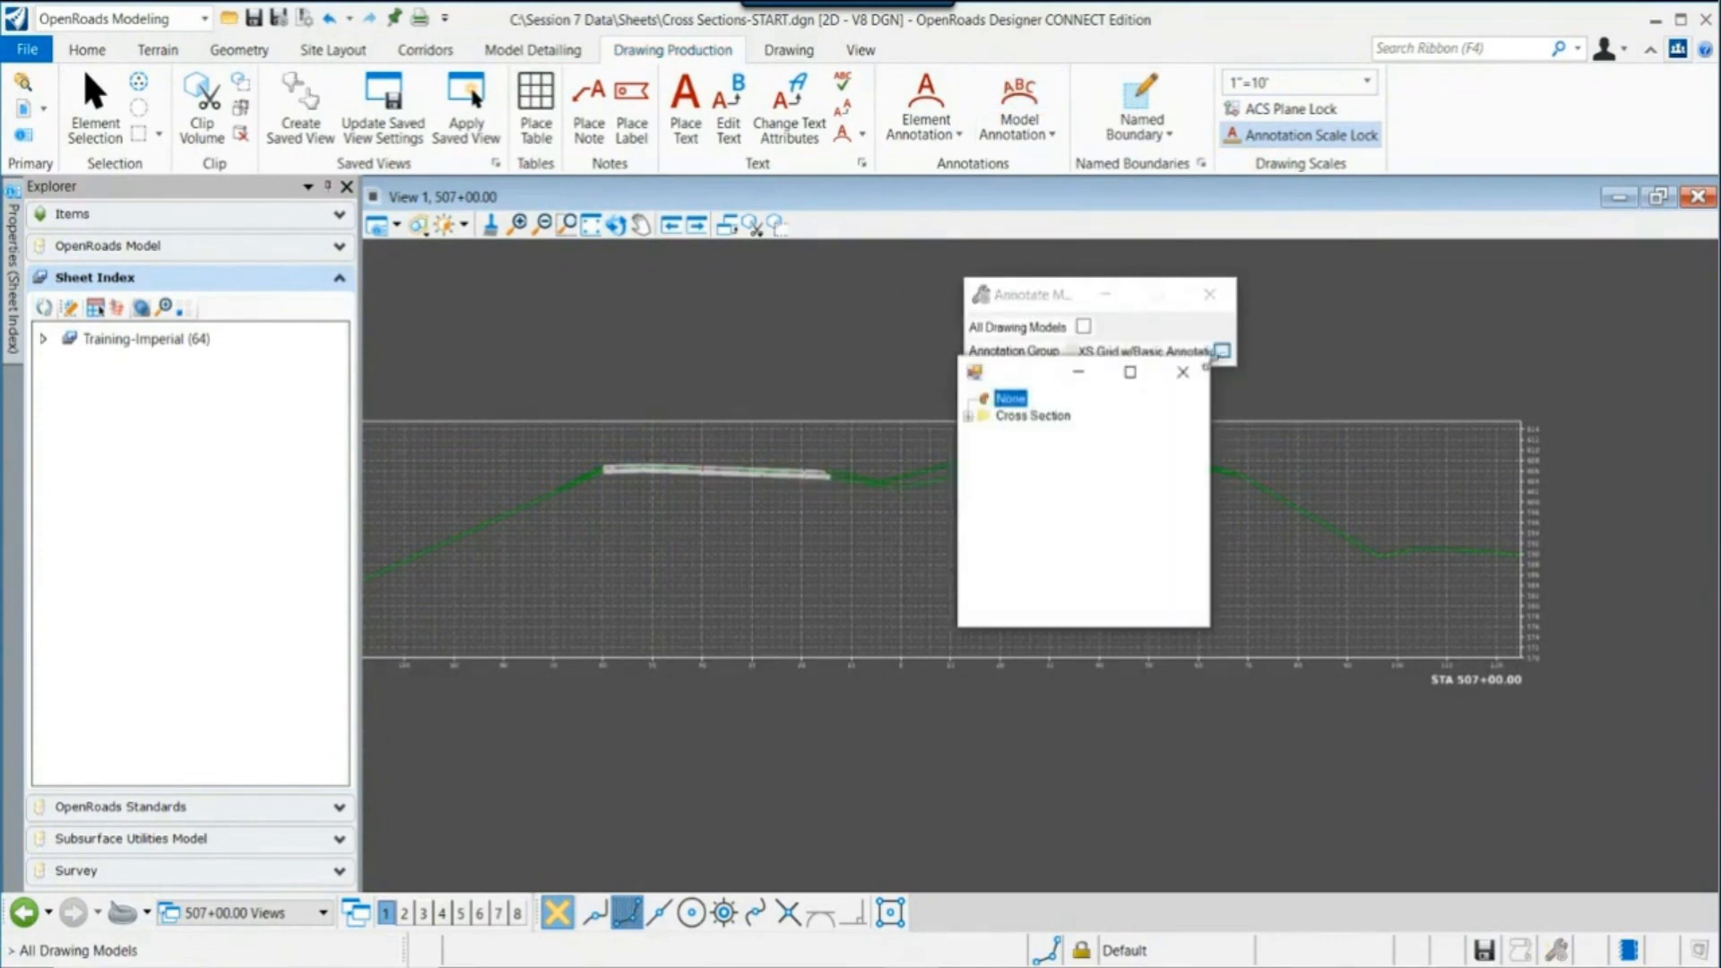
pyautogui.click(968, 416)
pyautogui.click(985, 433)
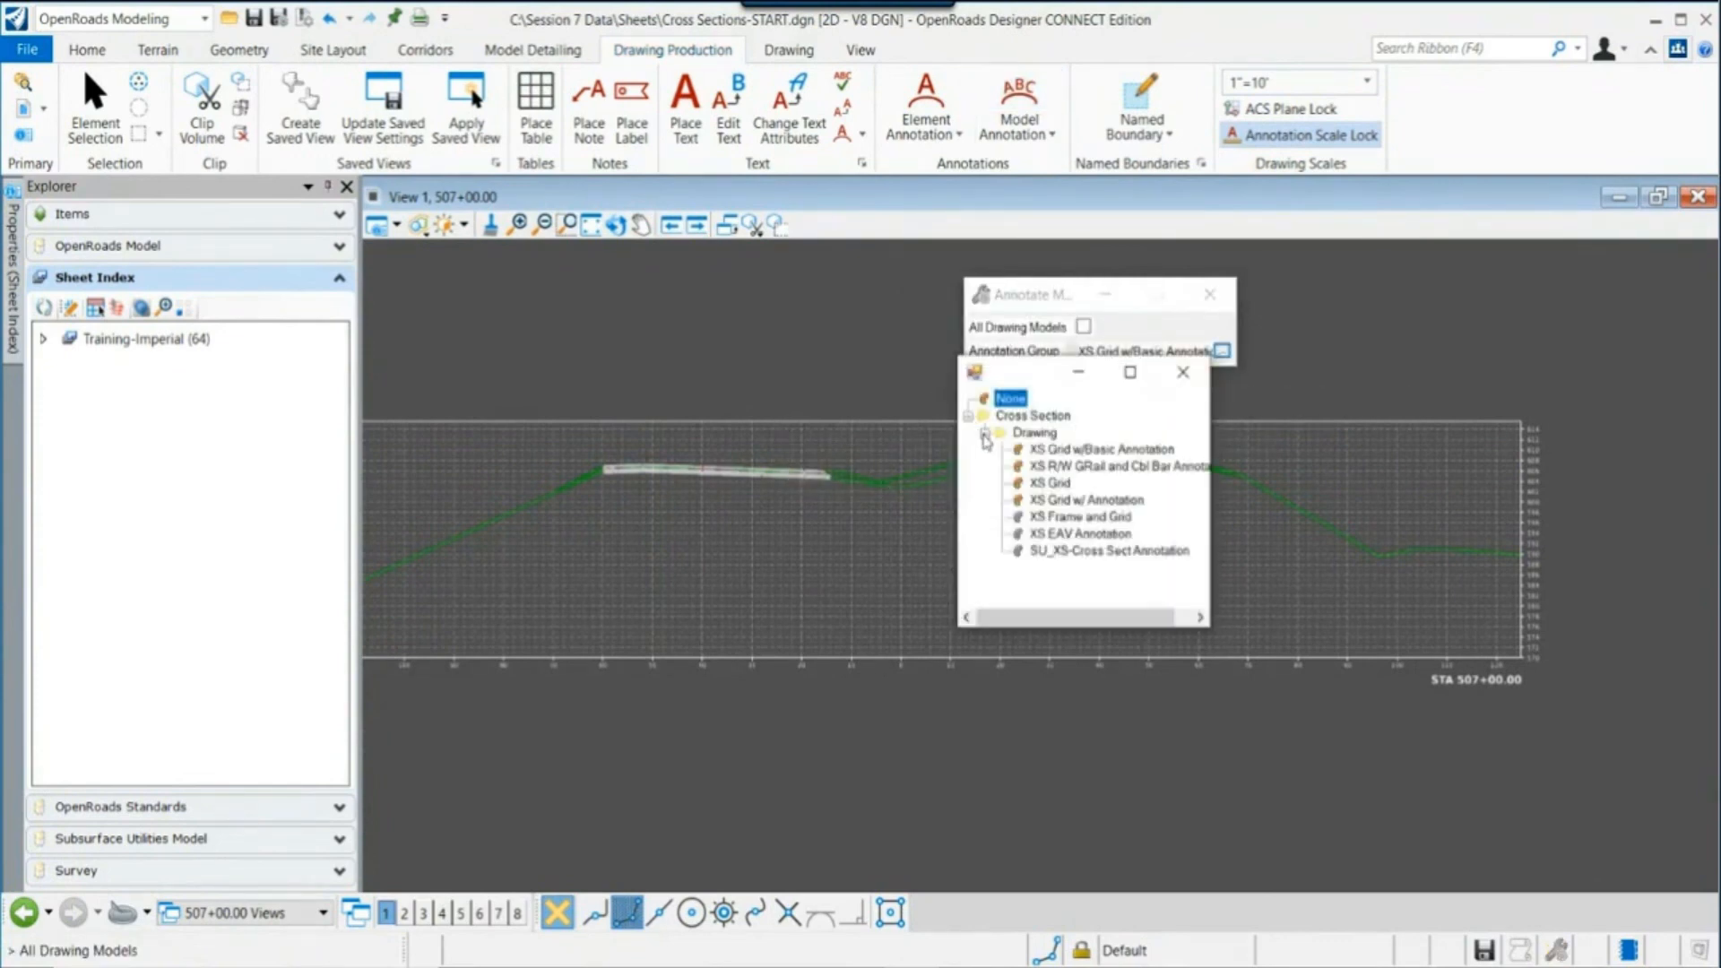
pyautogui.doubleClick(1083, 501)
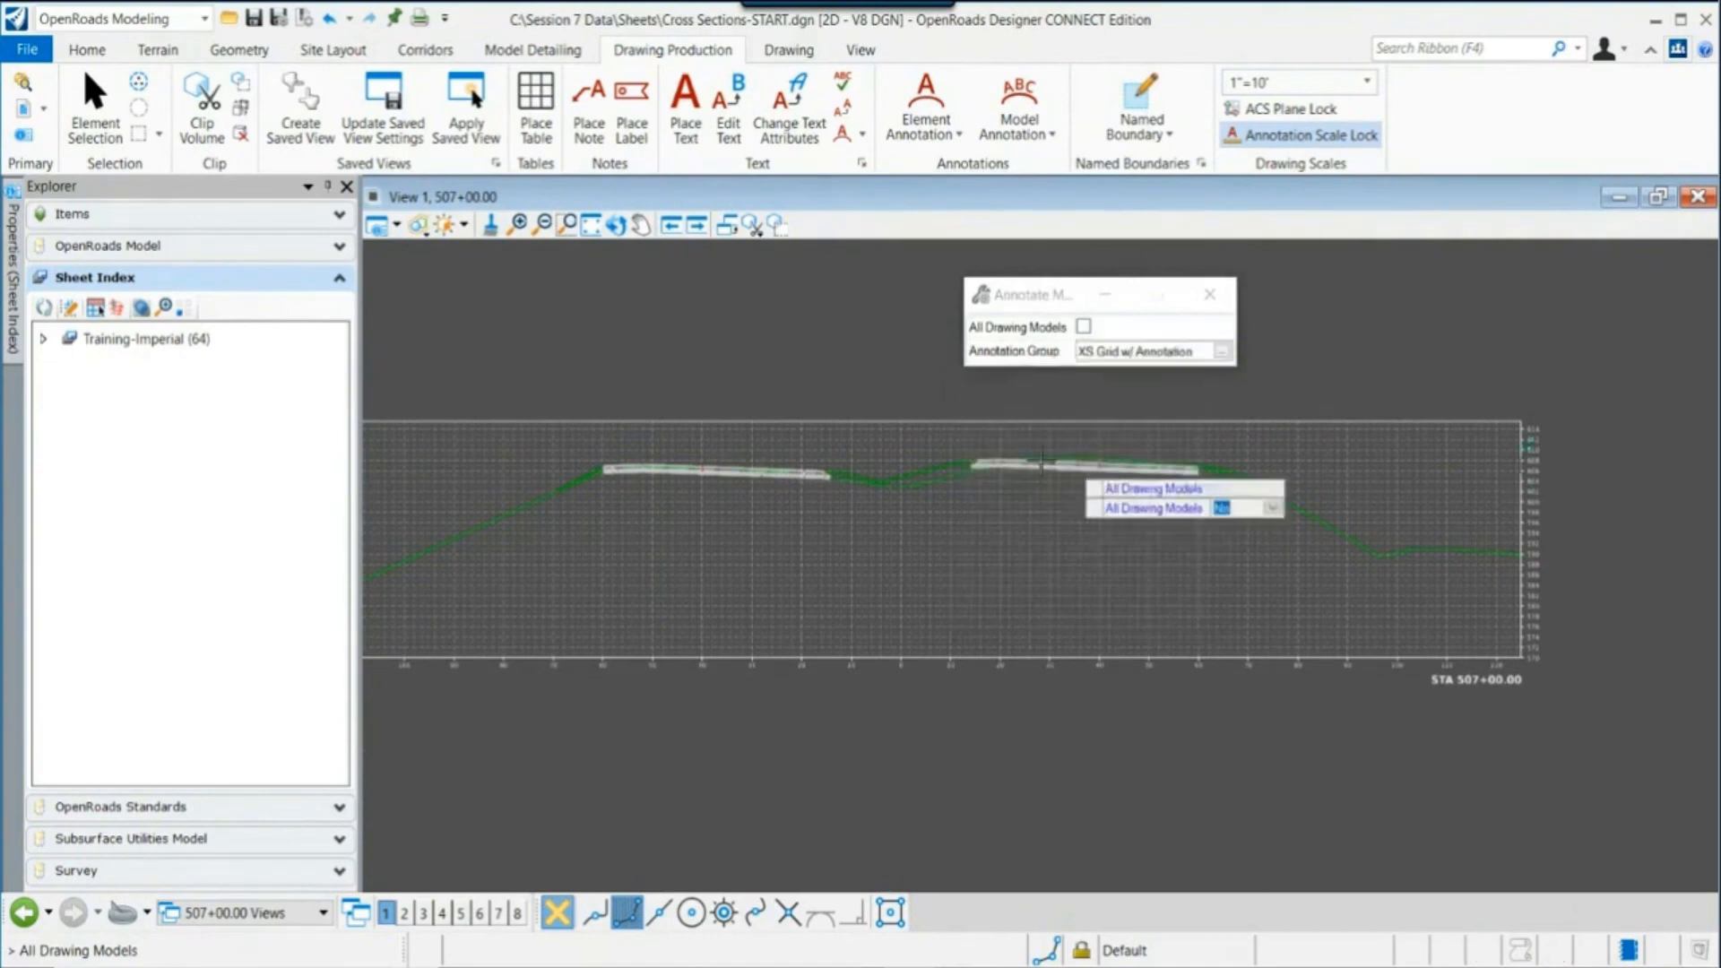
pyautogui.click(912, 398)
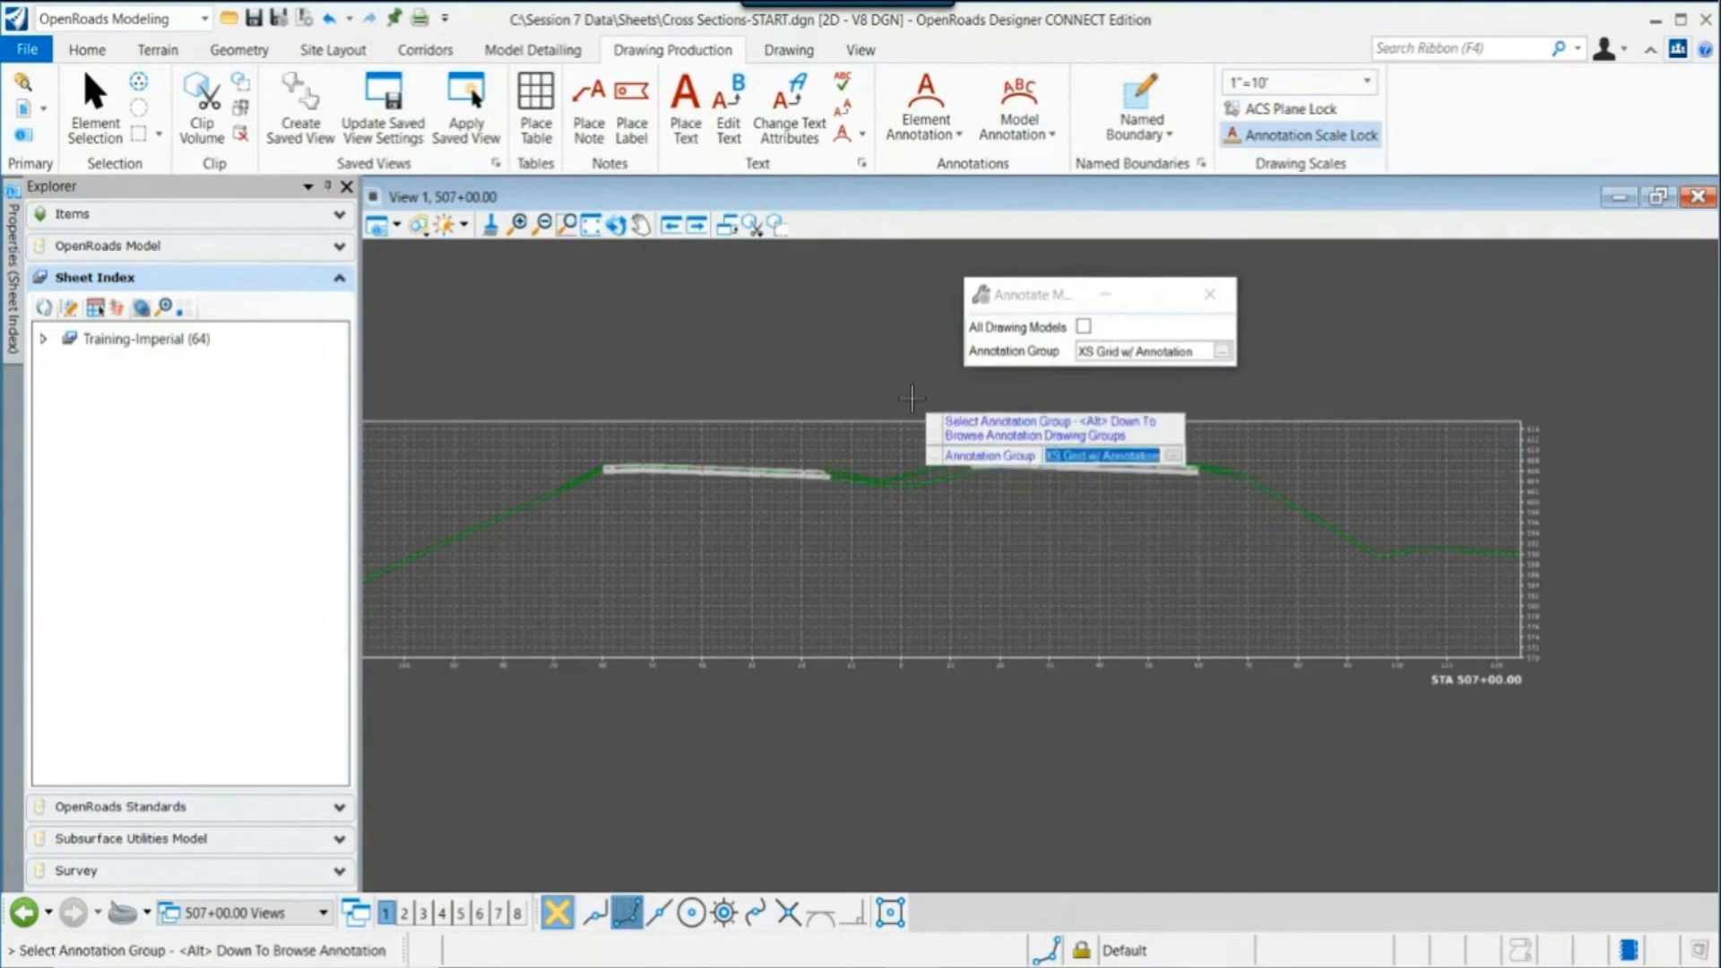
pyautogui.click(881, 528)
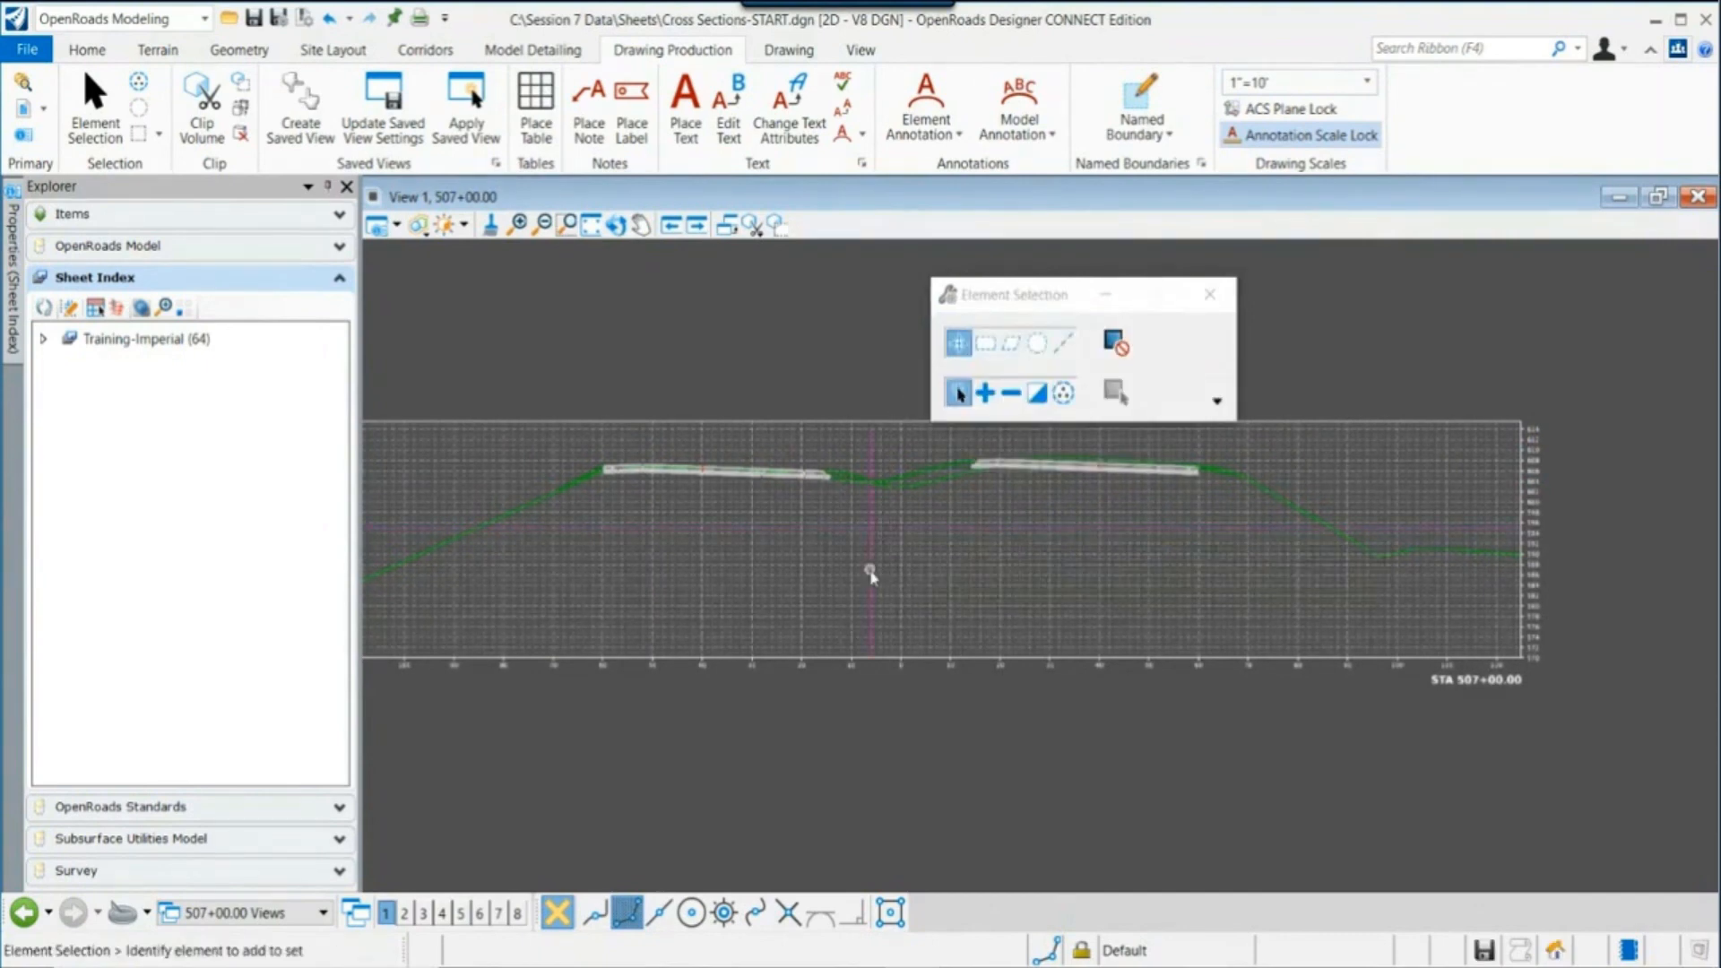
pyautogui.scroll(-3, 876, 573)
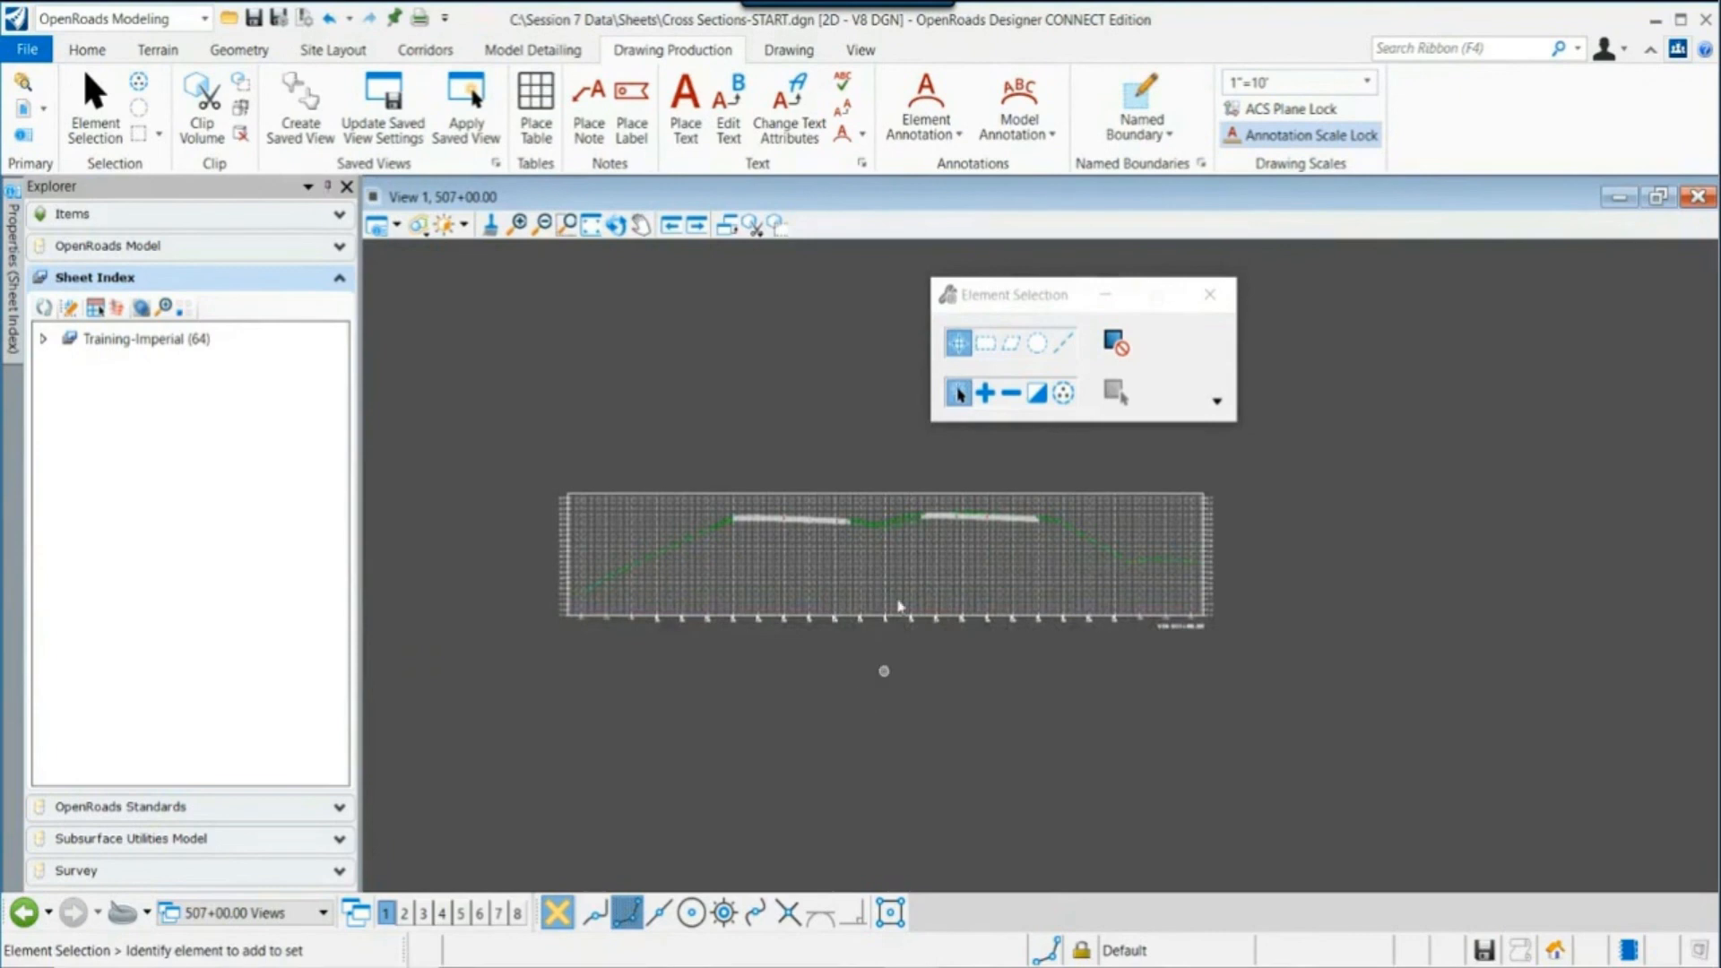
pyautogui.click(1047, 133)
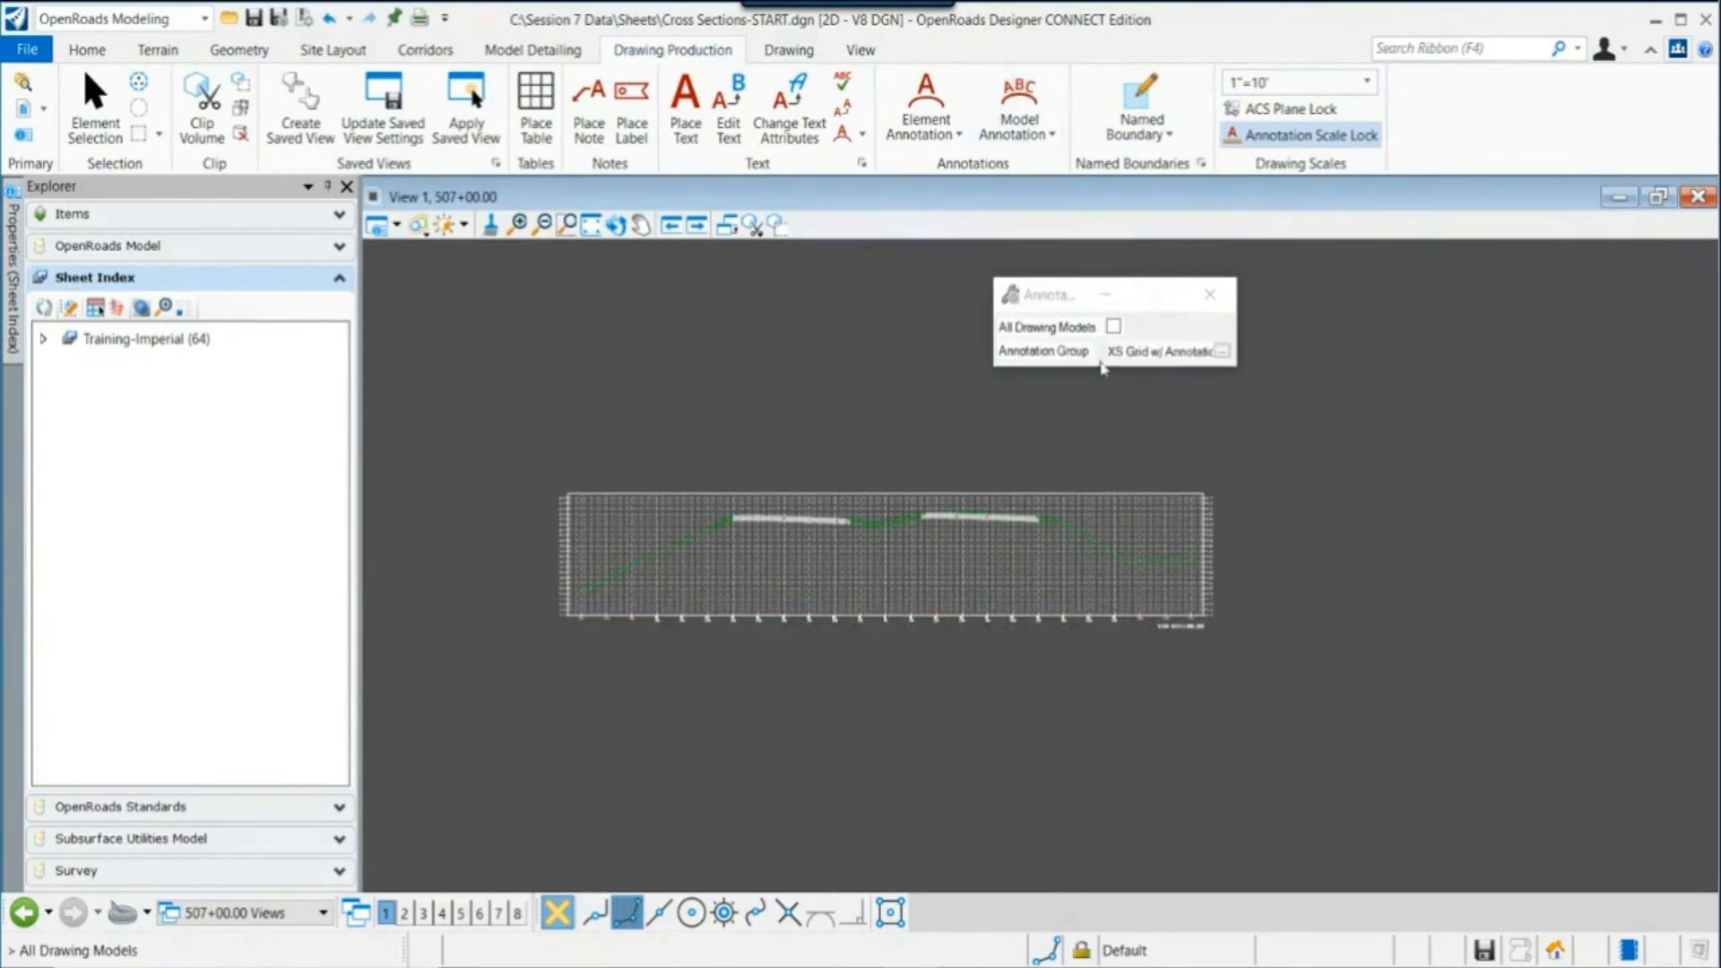
pyautogui.click(1223, 352)
pyautogui.click(972, 413)
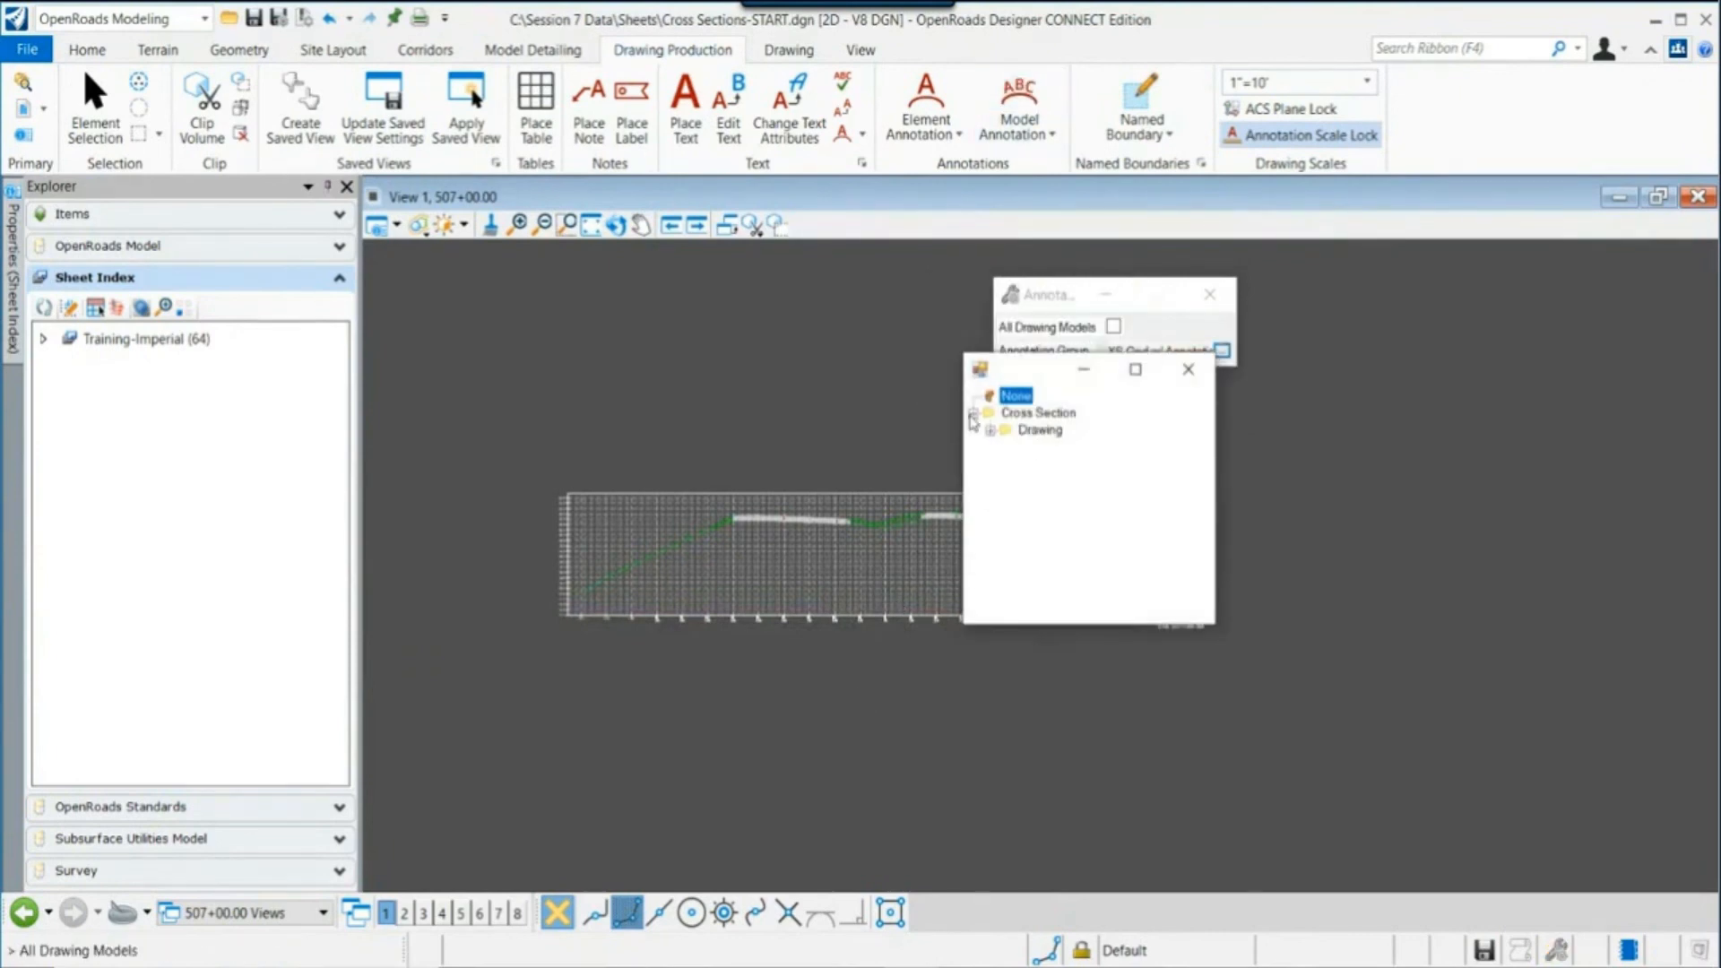
pyautogui.click(990, 431)
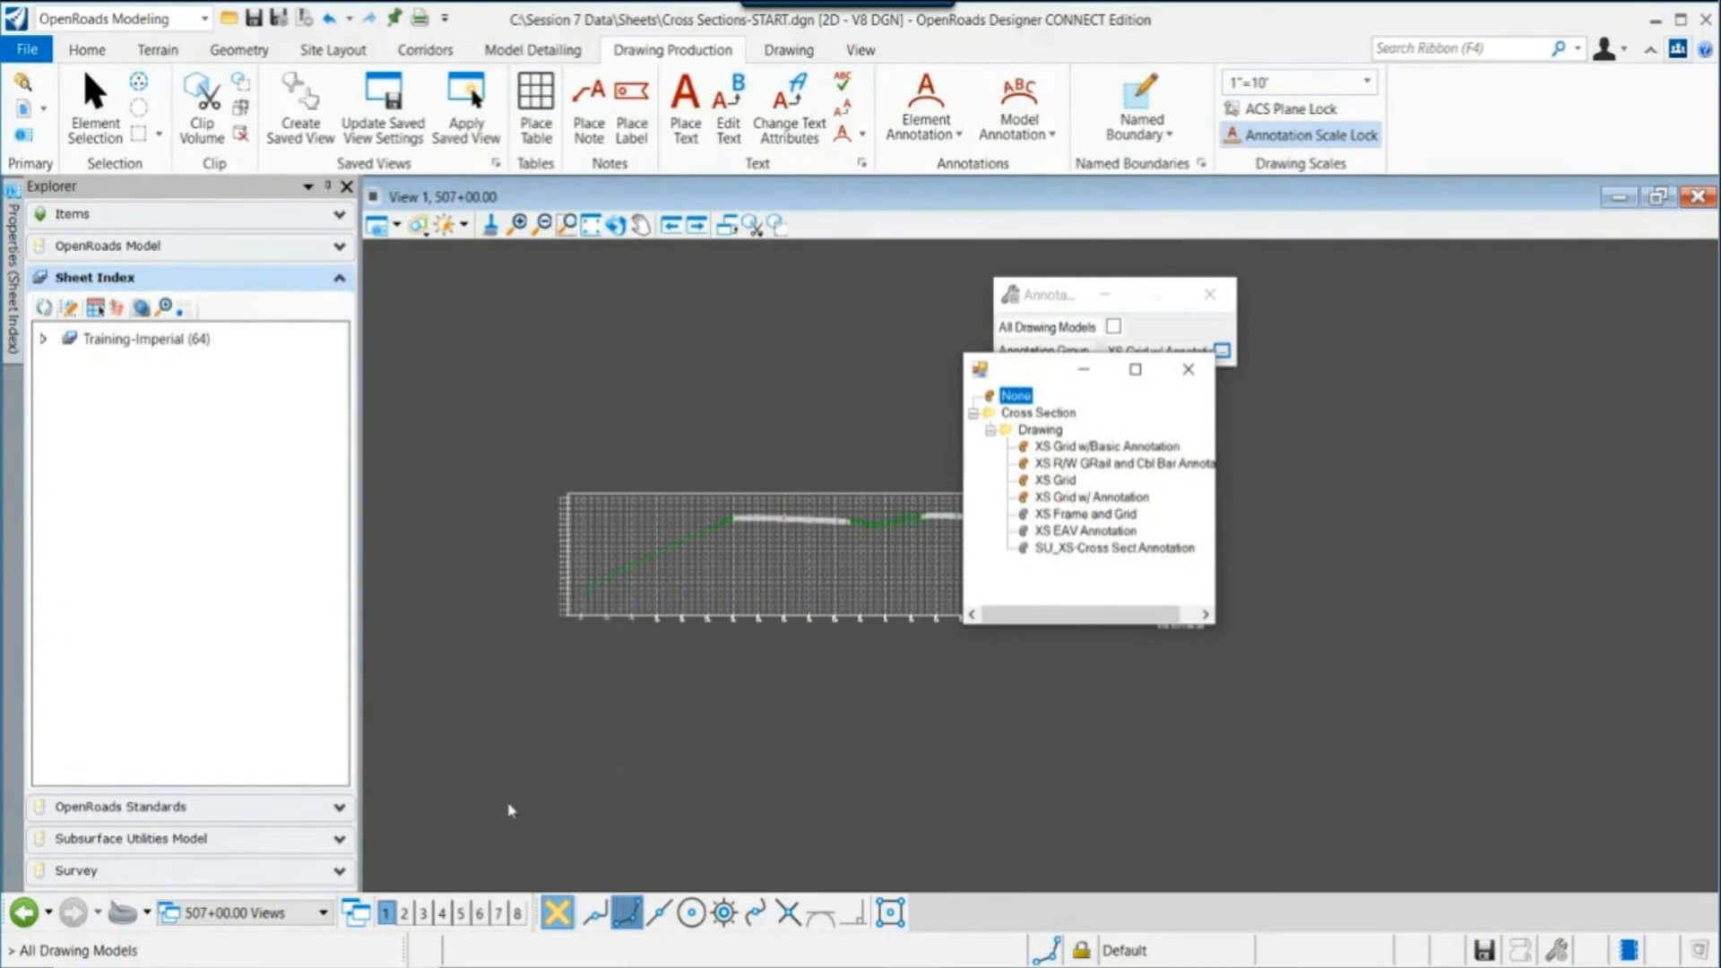
pyautogui.click(251, 914)
pyautogui.click(1213, 302)
pyautogui.click(1188, 370)
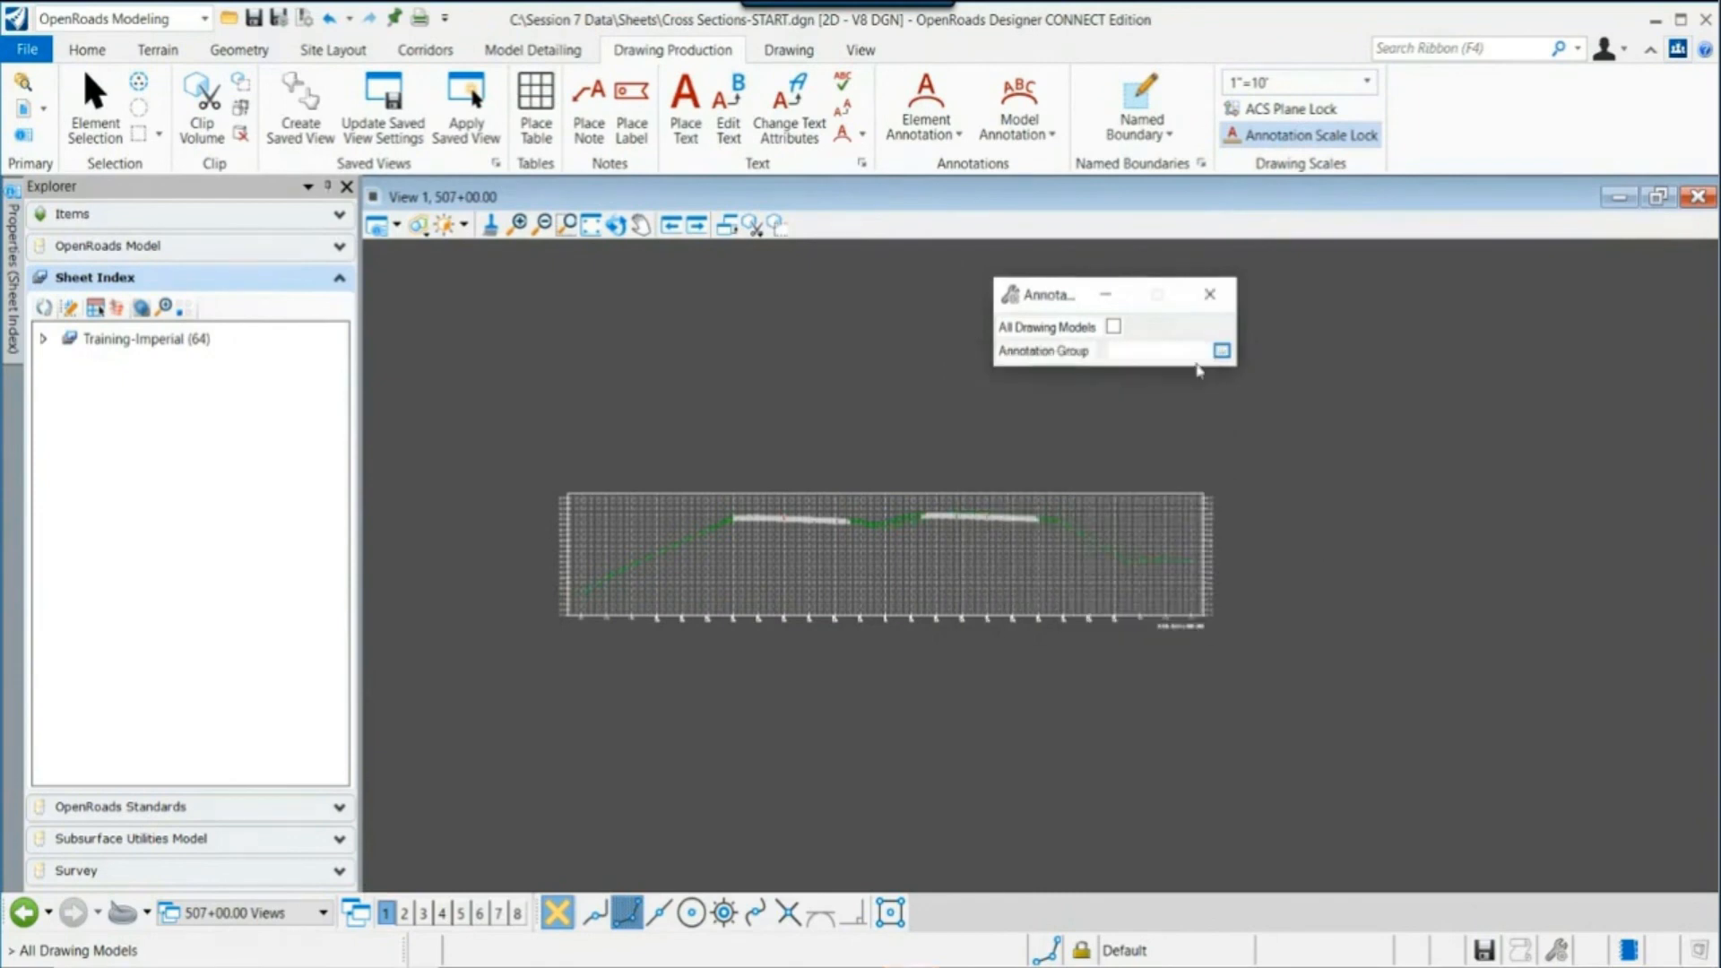
pyautogui.click(1210, 294)
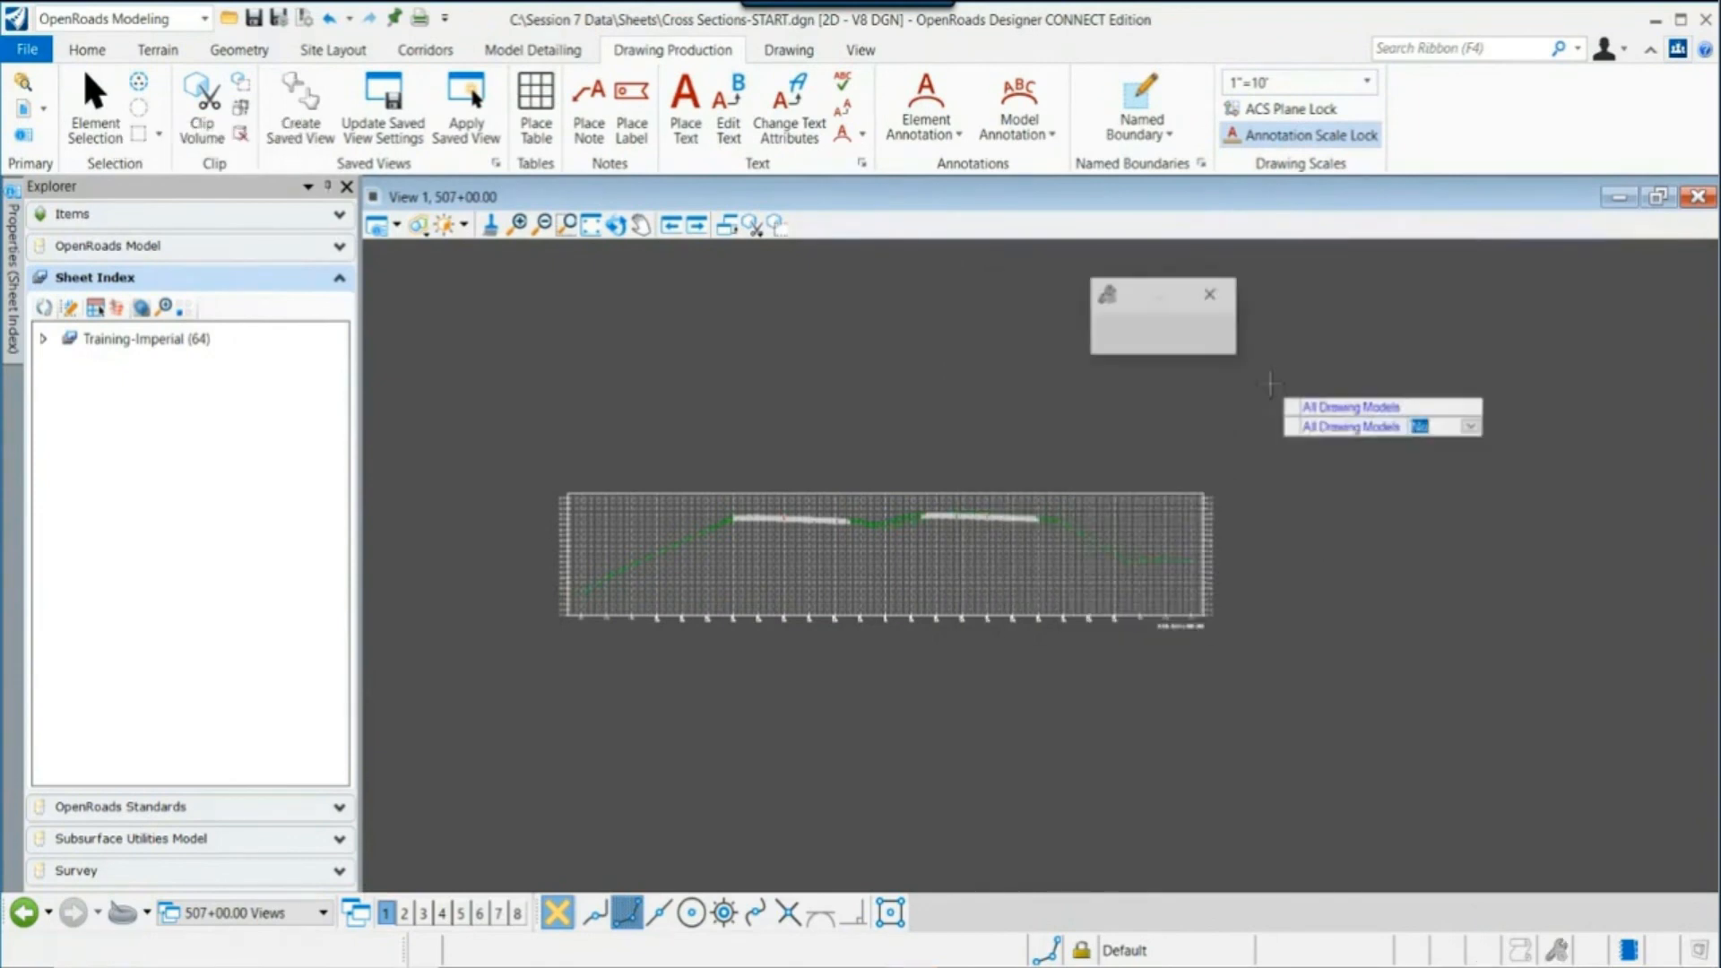
# Step: Switch to the 522+82.35 [Sheet] views and move the Element Selection dialog clear of the sheet's drawings
pyautogui.click(255, 919)
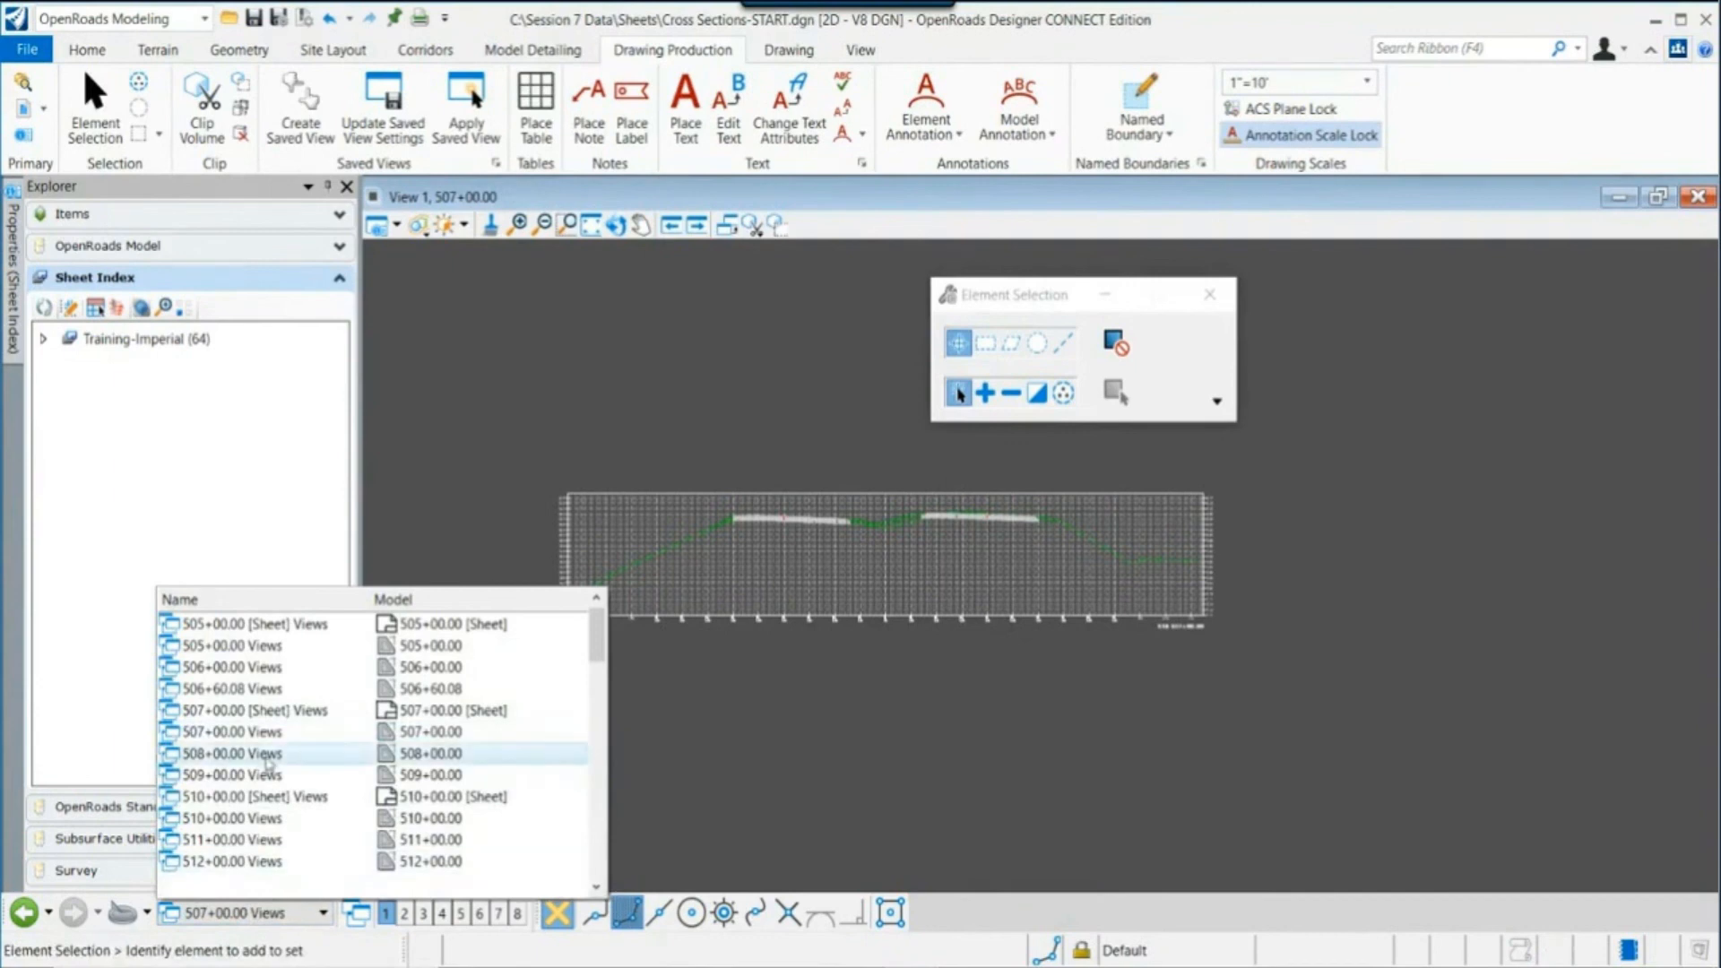
pyautogui.scroll(-3, 294, 756)
pyautogui.scroll(-3, 294, 756)
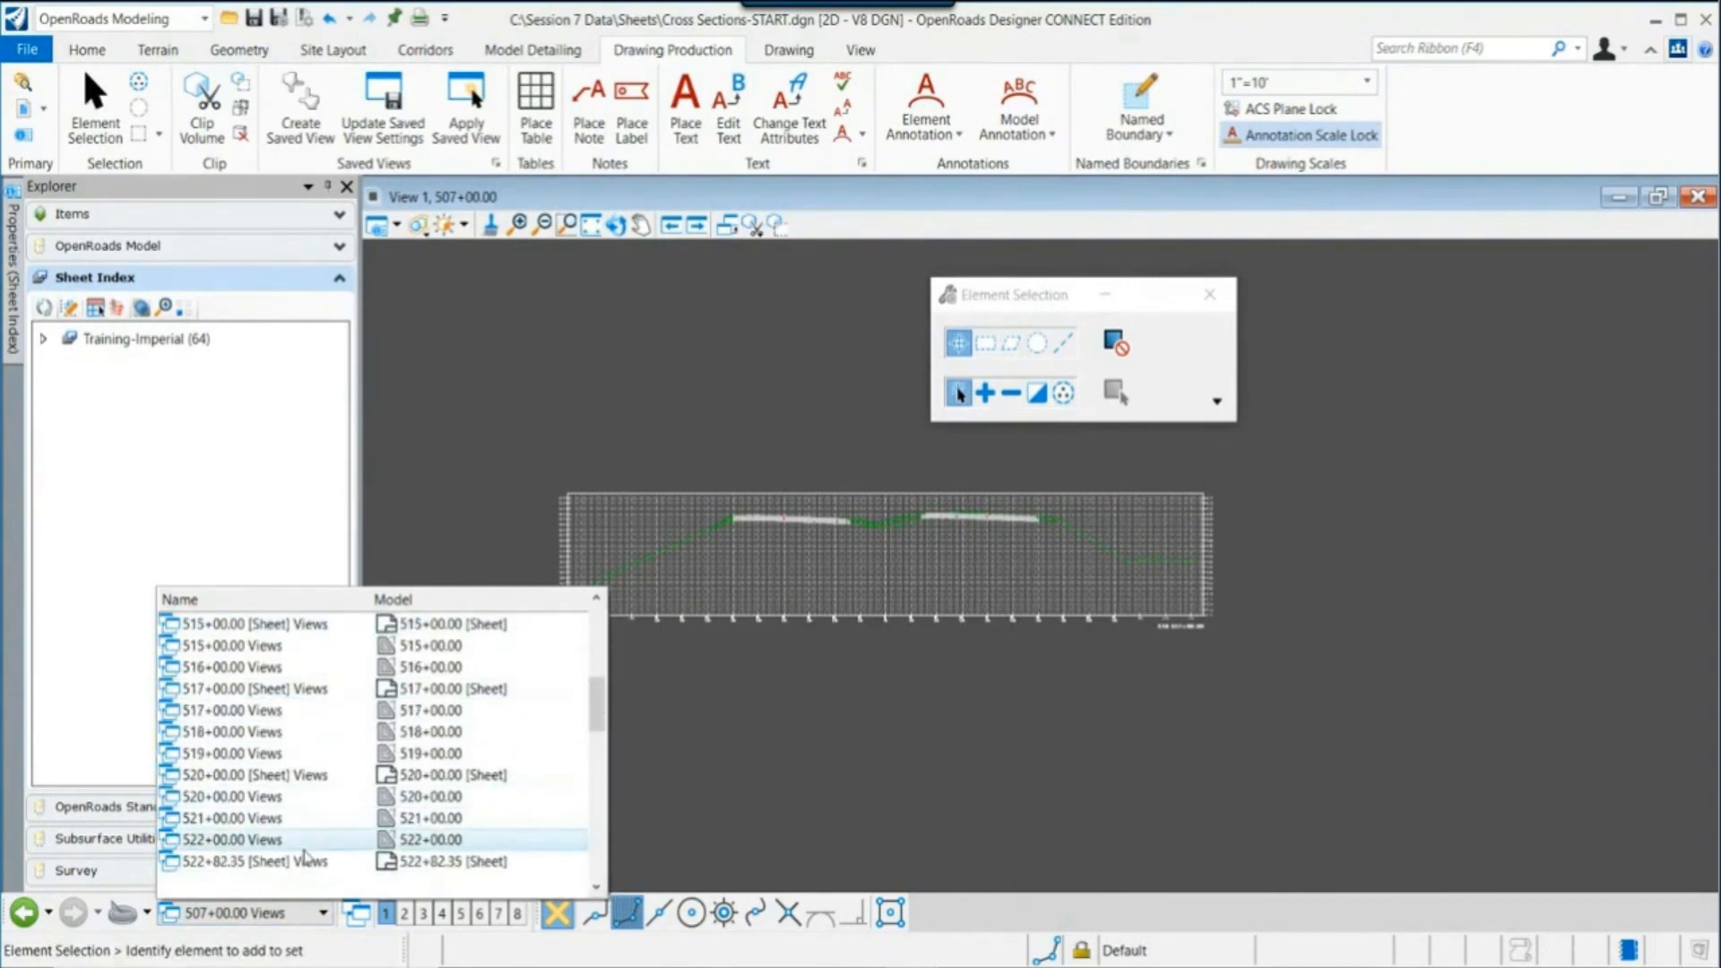
pyautogui.click(269, 860)
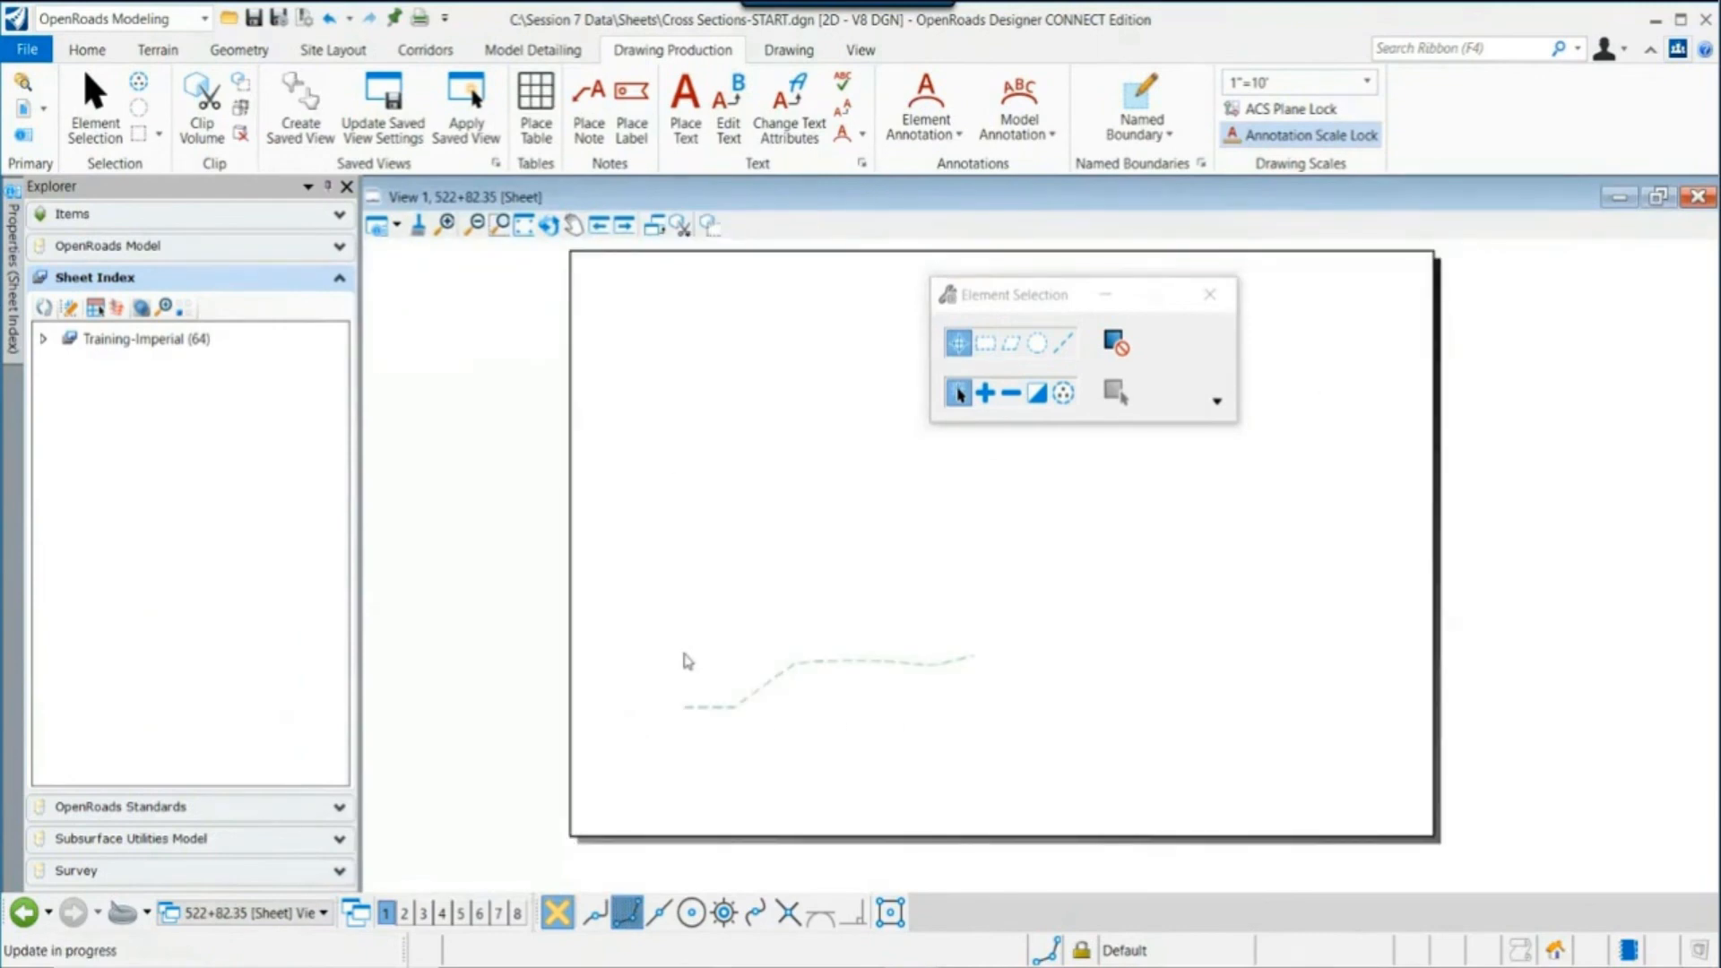
pyautogui.moveTo(983, 312); pyautogui.dragTo(1370, 286)
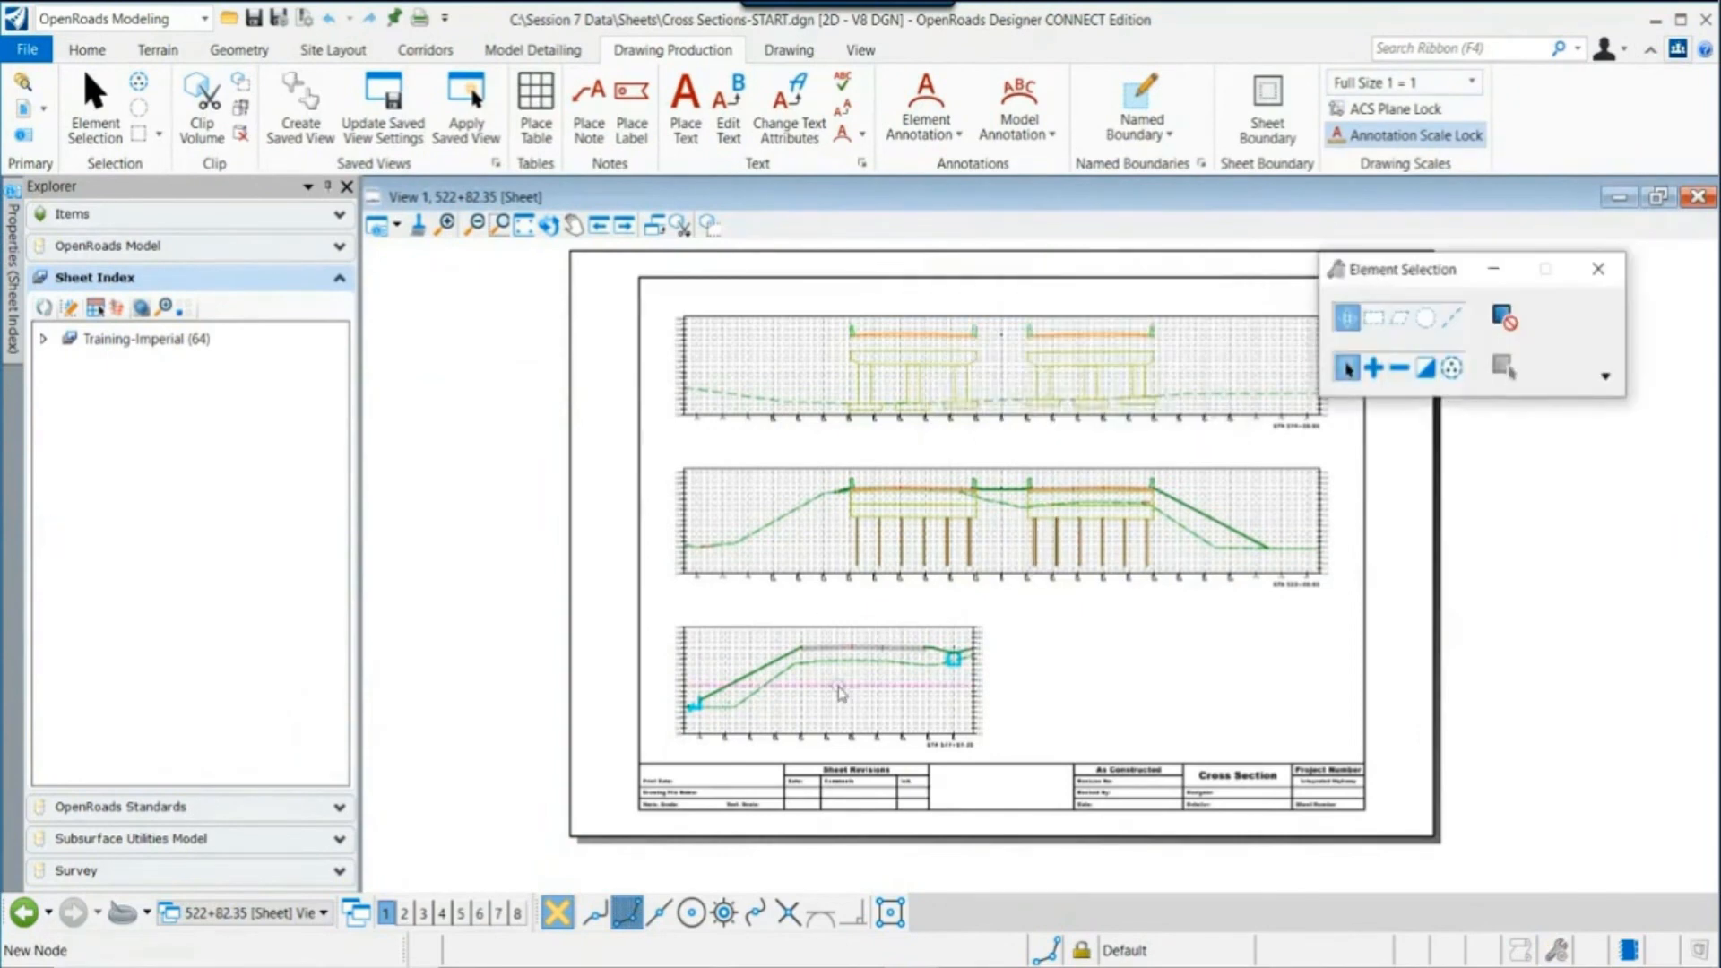
# Step: Examine the STA 522+82.35 section's drainage structures, at the median near centerline and at the toe of the slope near offset 100
pyautogui.scroll(3, 841, 693)
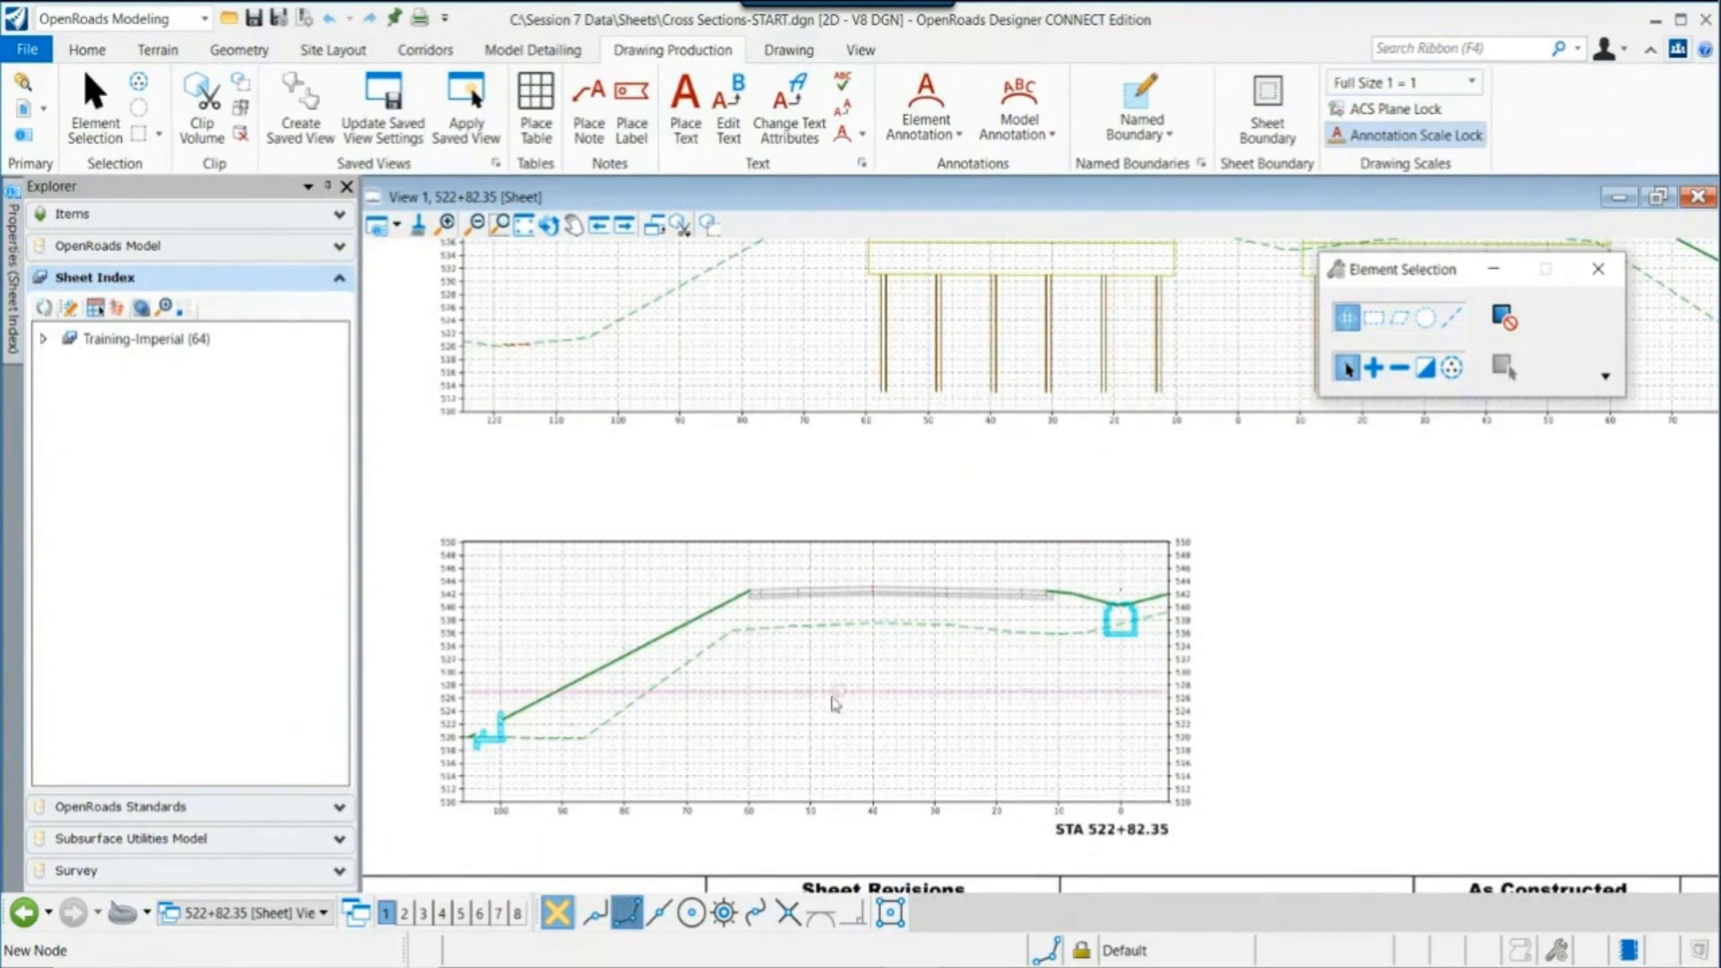
pyautogui.scroll(-1, 820, 728)
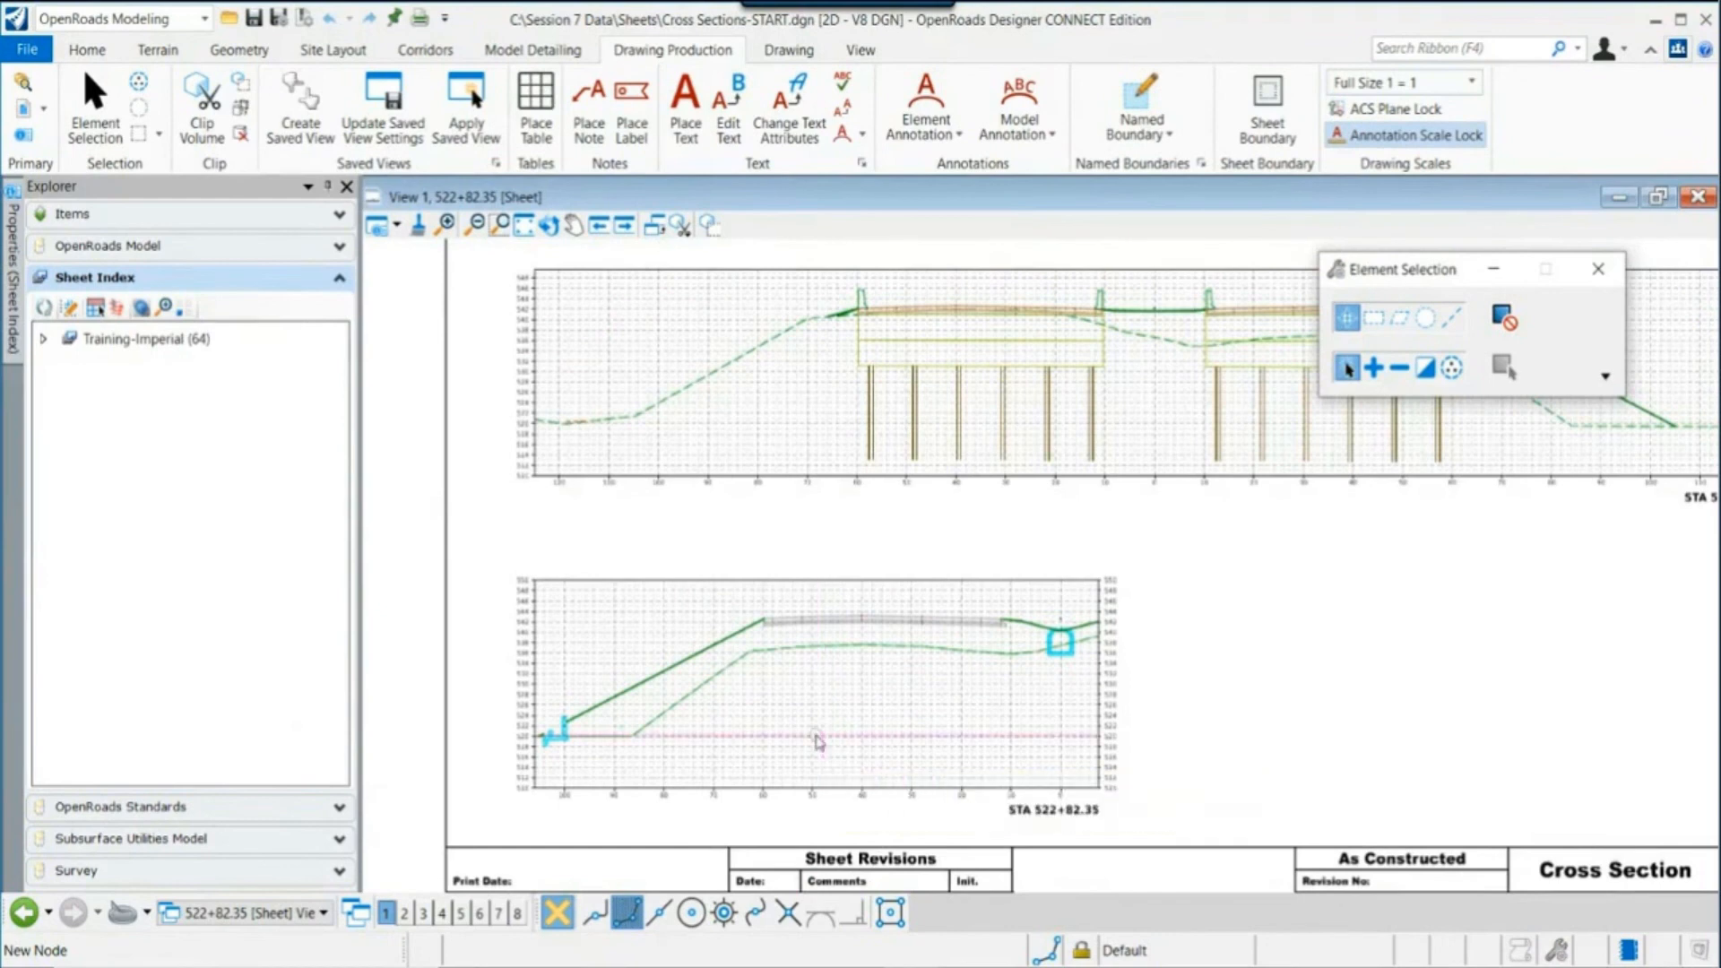
pyautogui.scroll(2, 1061, 653)
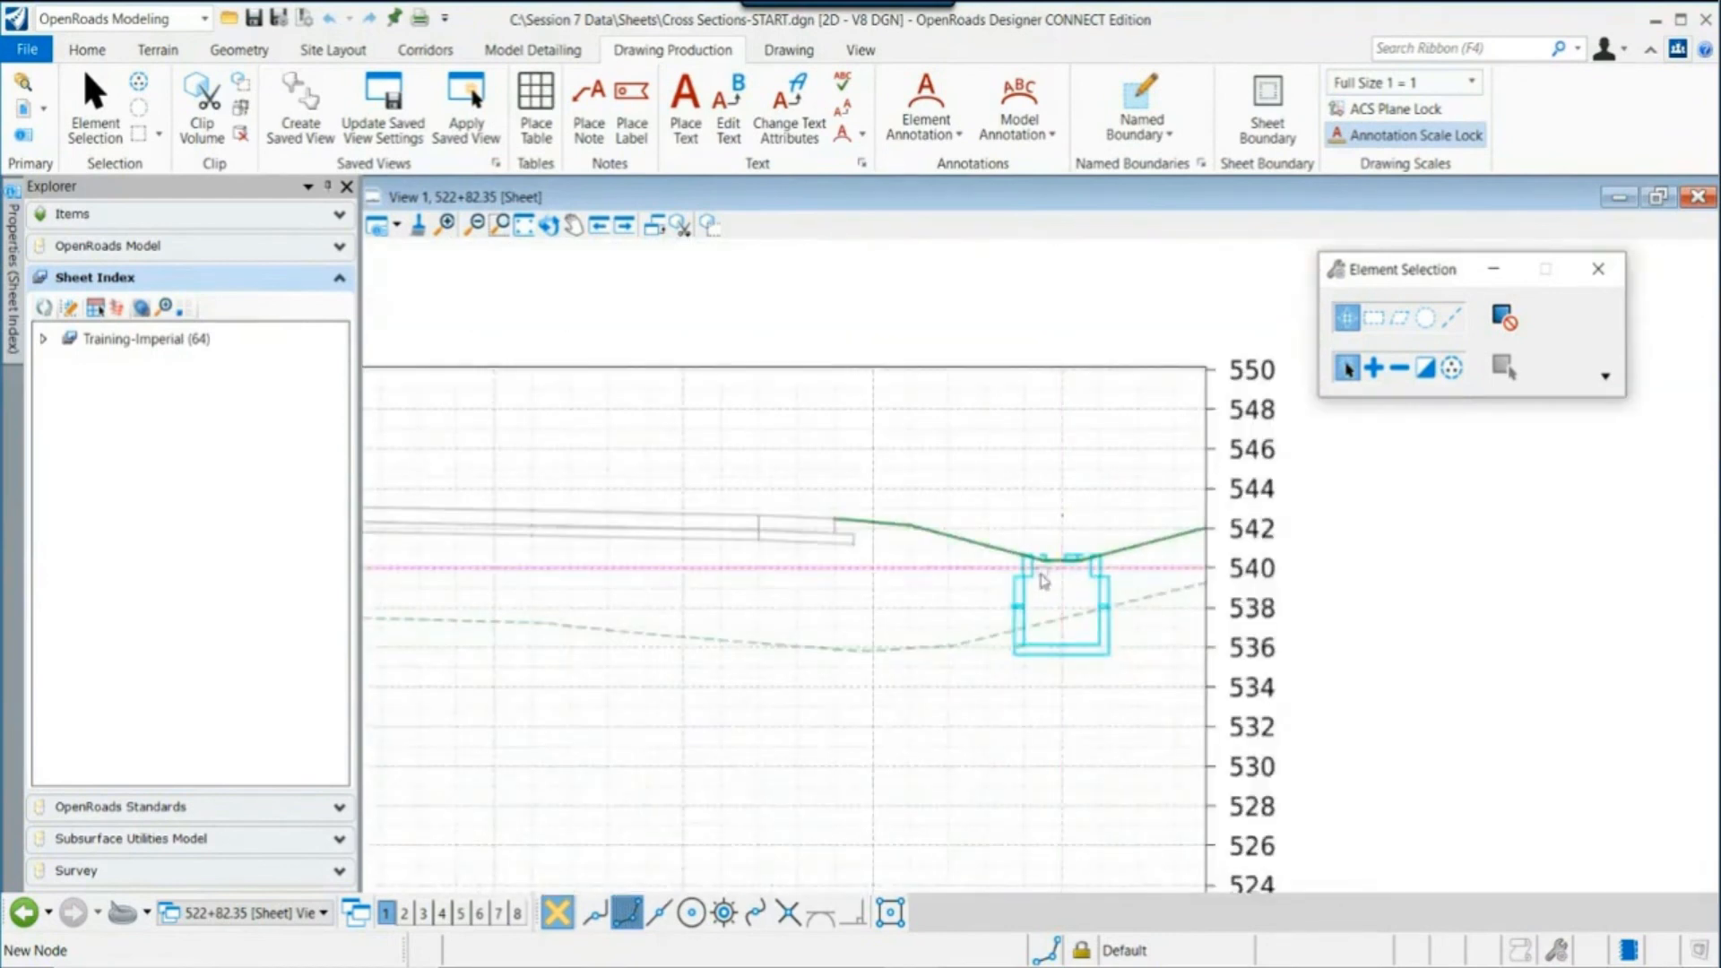
pyautogui.moveTo(1036, 576)
pyautogui.scroll(-6, 1036, 578)
pyautogui.moveTo(771, 659); pyautogui.dragTo(1010, 655, button='middle')
pyautogui.scroll(5, 776, 706)
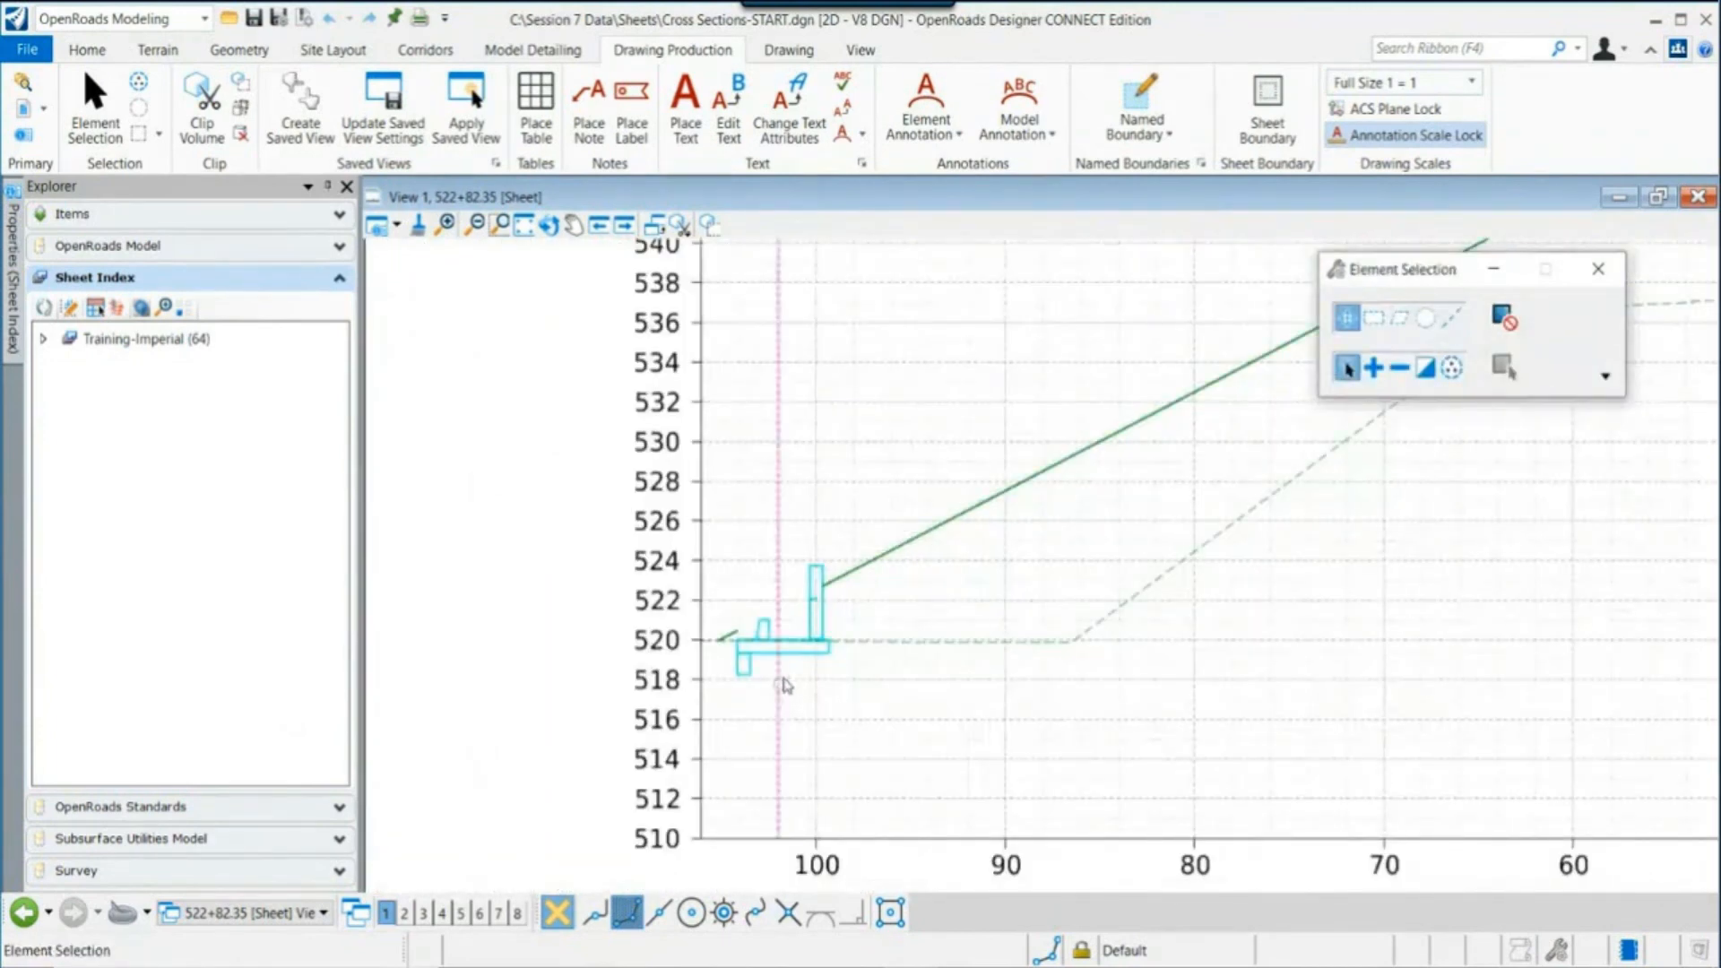
pyautogui.moveTo(817, 620)
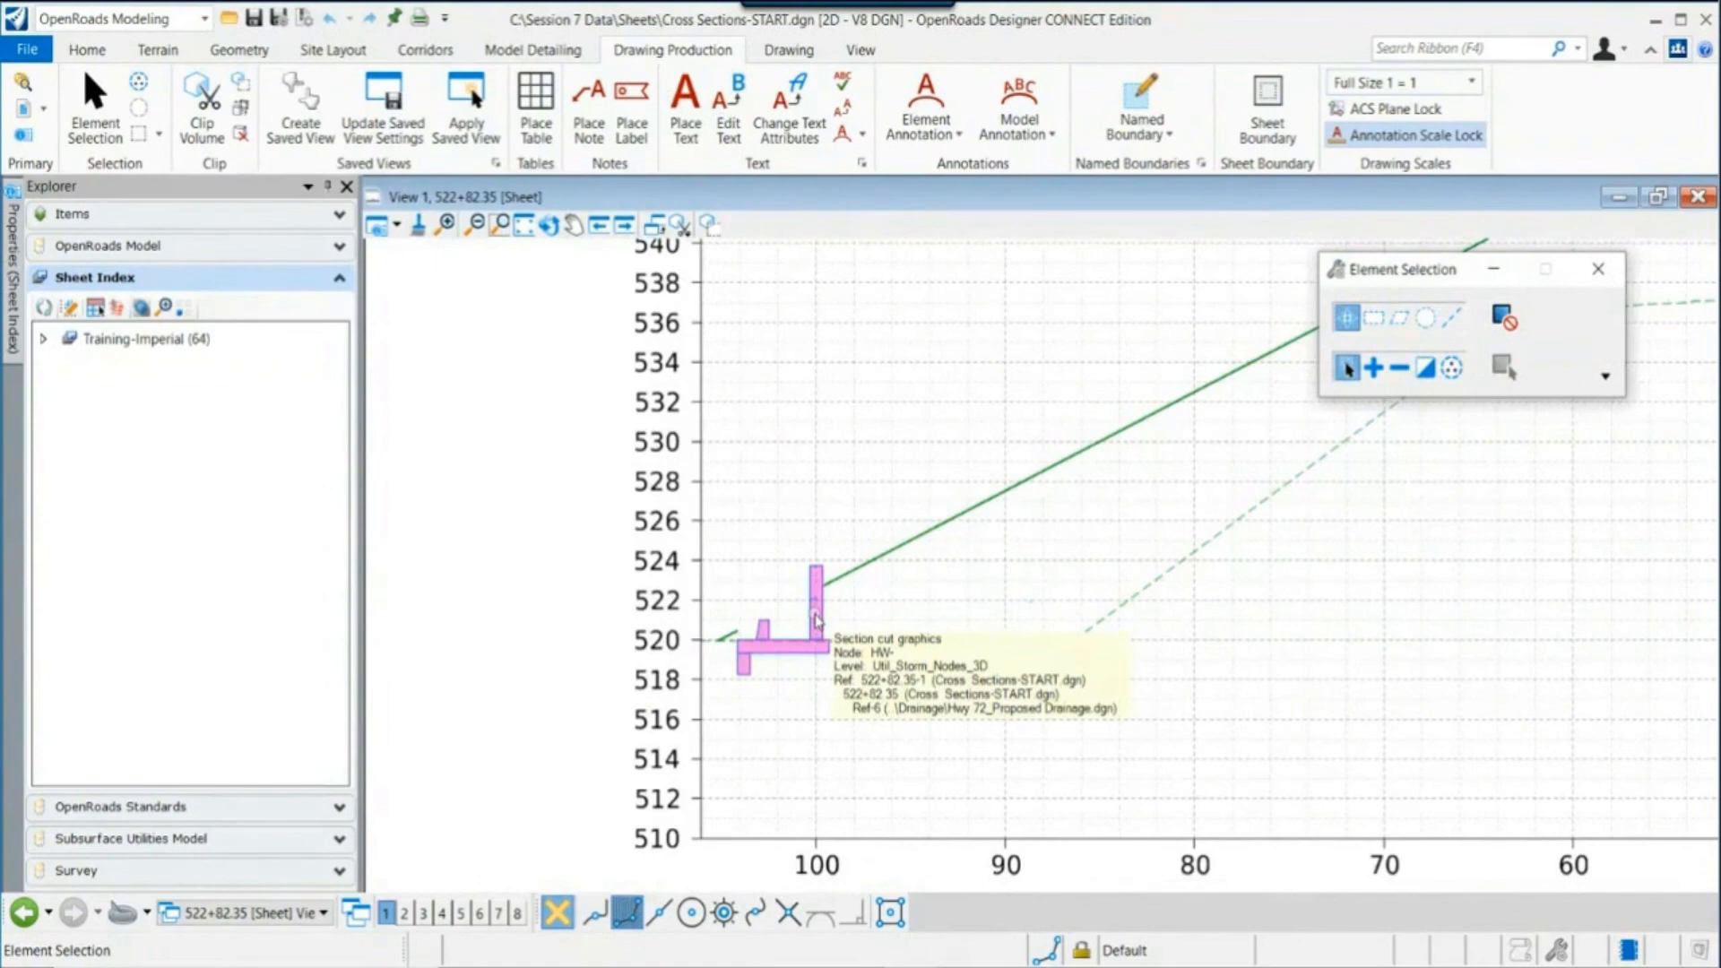
# Step: Inspect the two bridge cross sections above the STA 522+82.35 section on the sheet
pyautogui.scroll(-5, 811, 632)
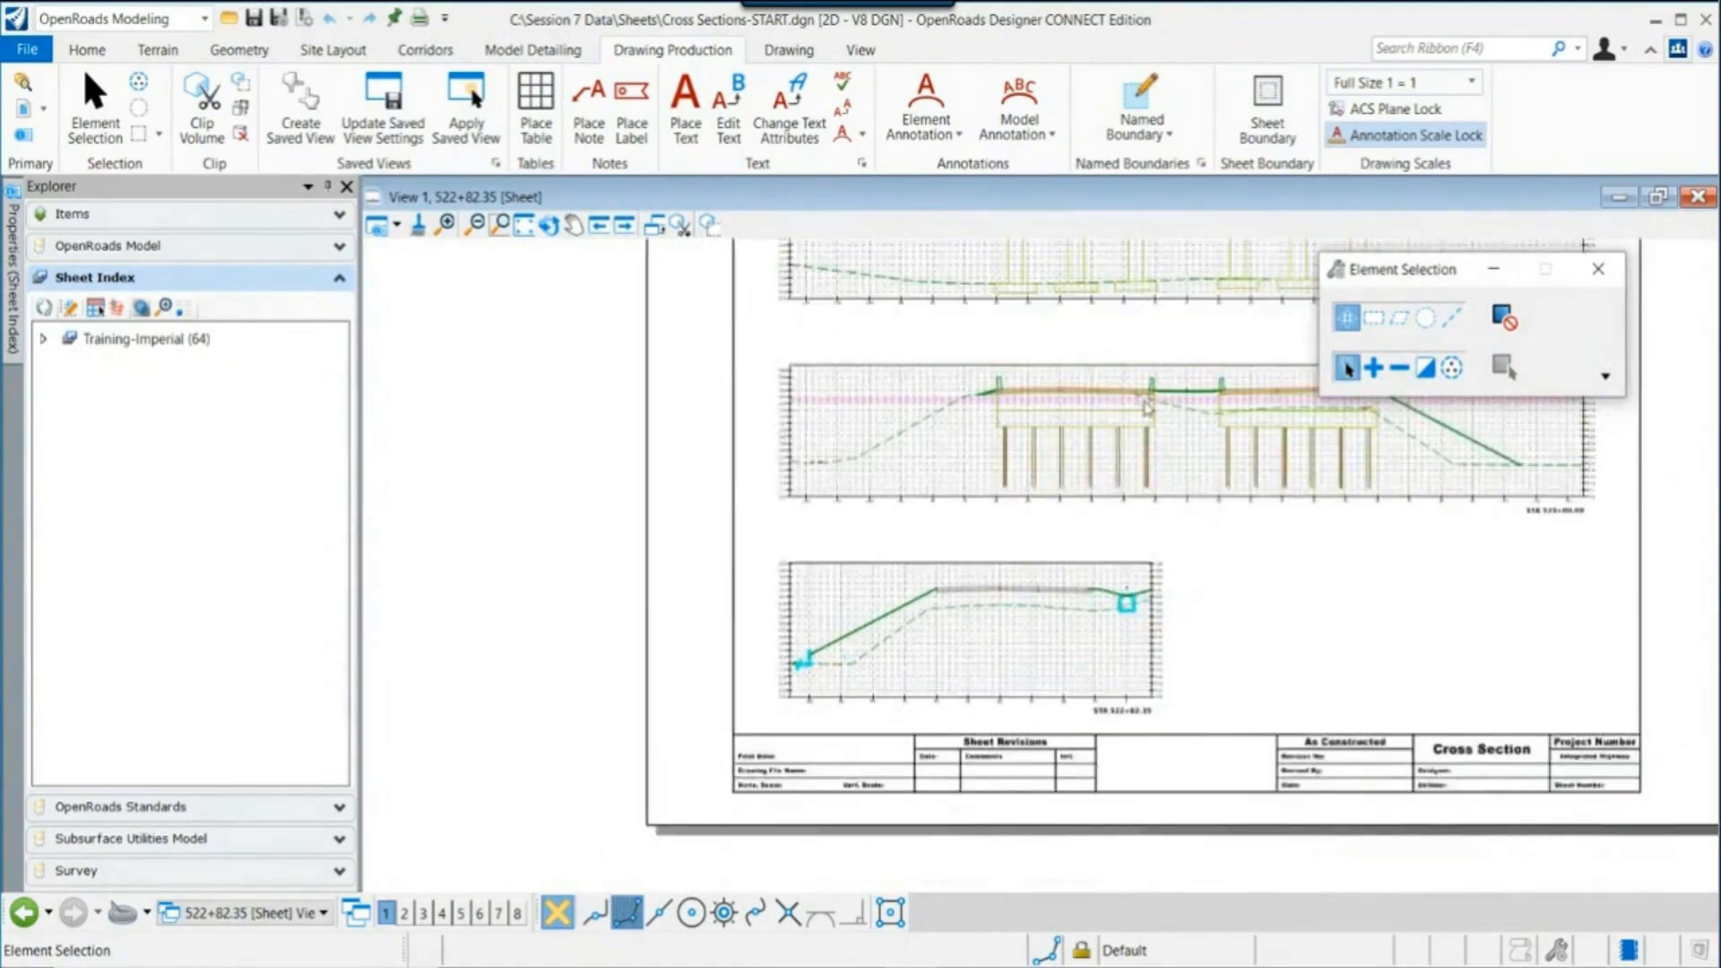
pyautogui.scroll(3, 1147, 408)
pyautogui.scroll(-3, 883, 619)
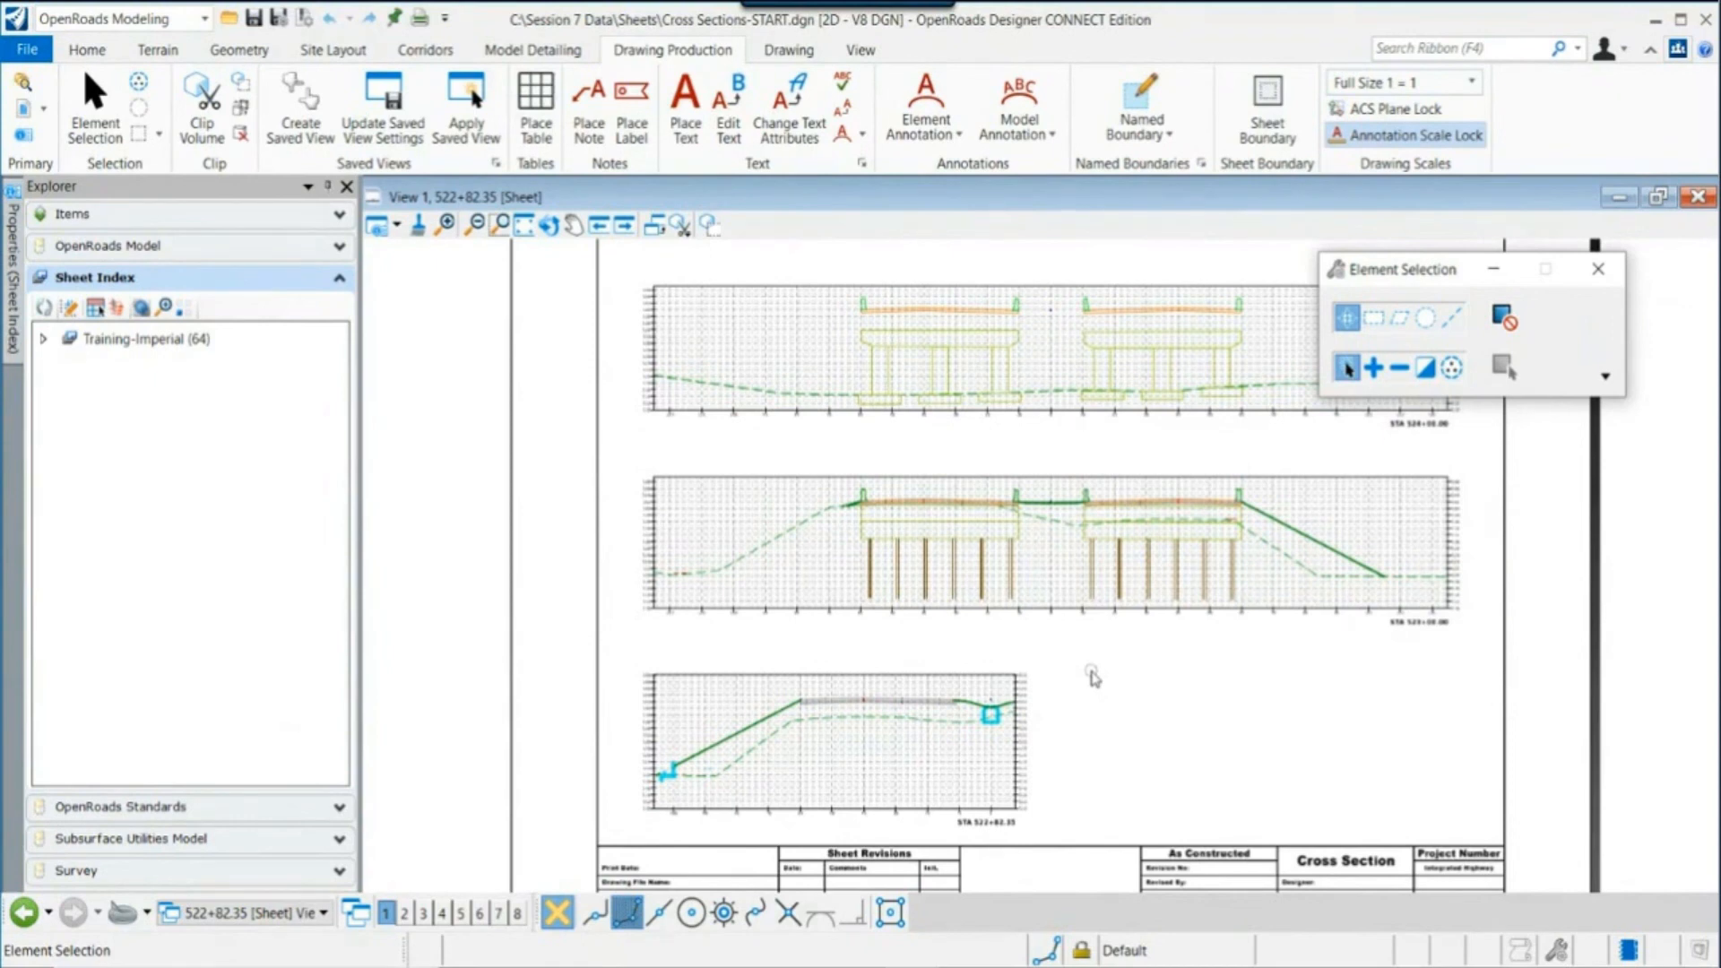
pyautogui.moveTo(1108, 670); pyautogui.dragTo(1099, 835, button='middle')
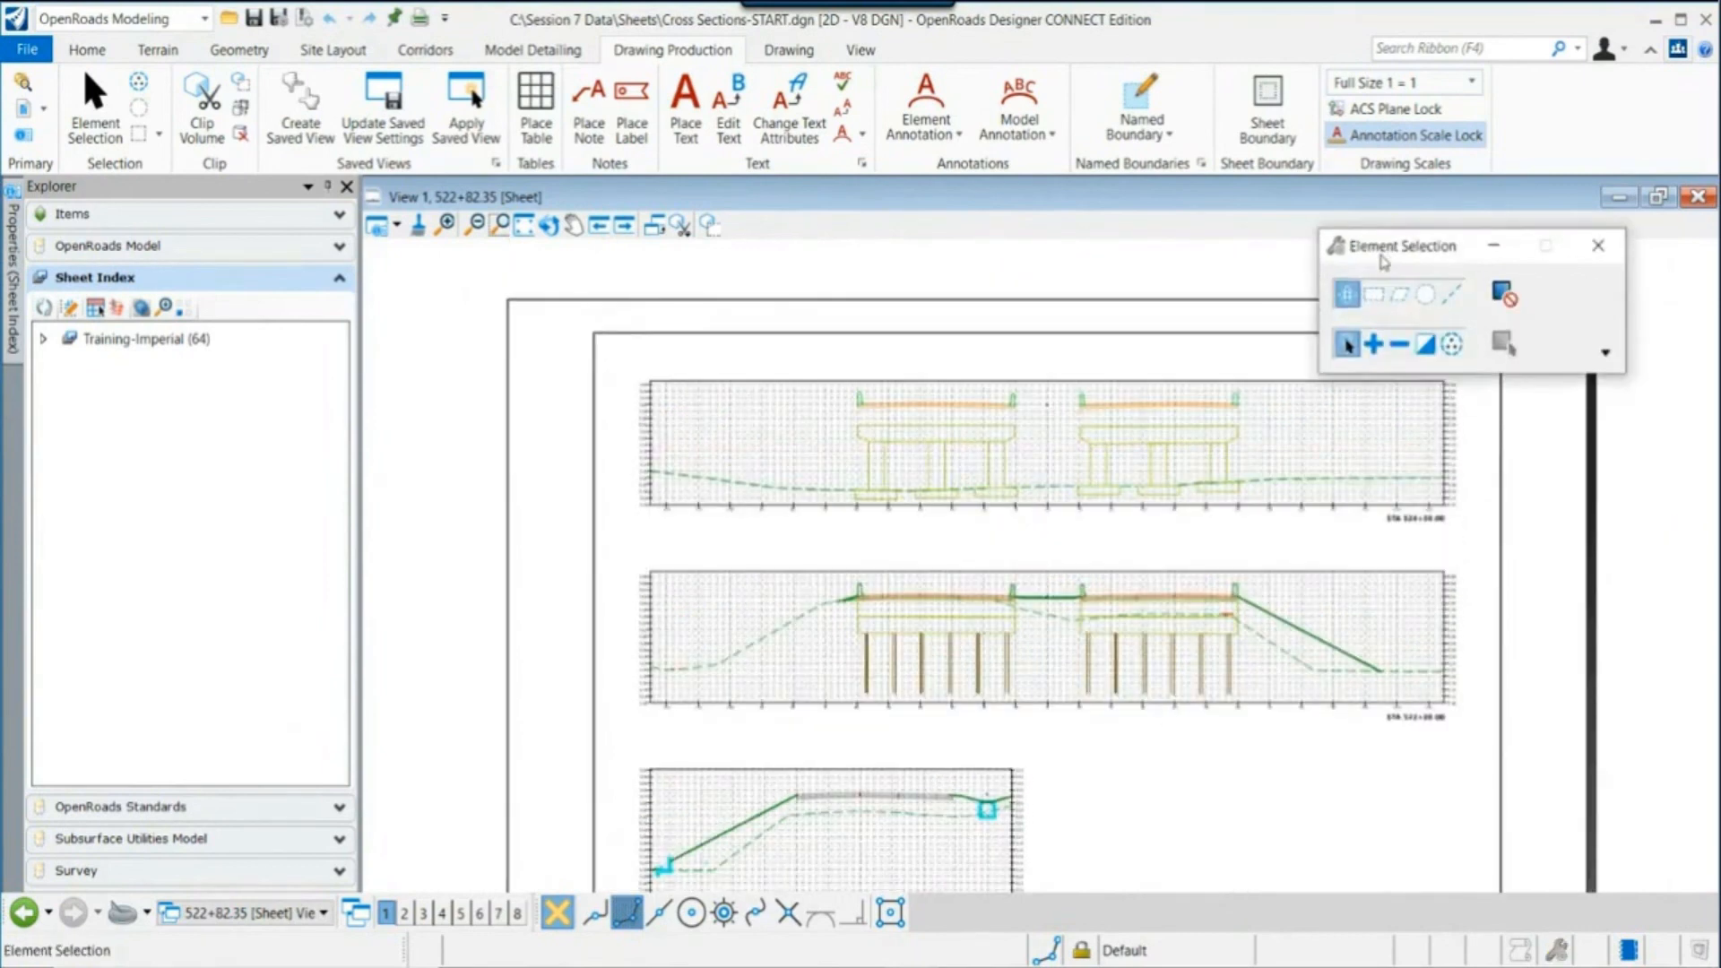